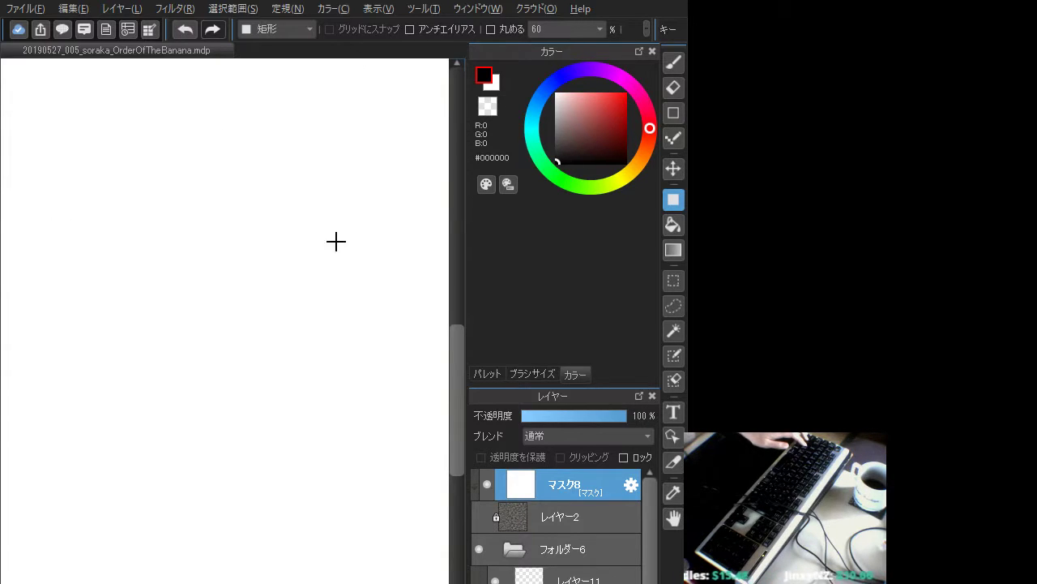
- Set up the Brush tool on レイヤー11 with the muted olive-grey color #74705C and test it with a stroke
click(674, 62)
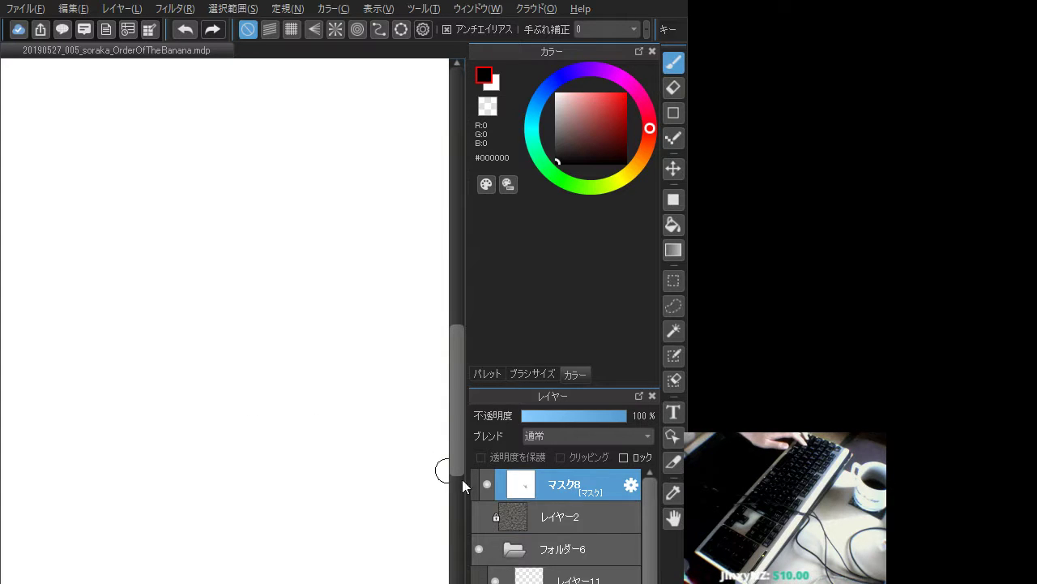
click(558, 571)
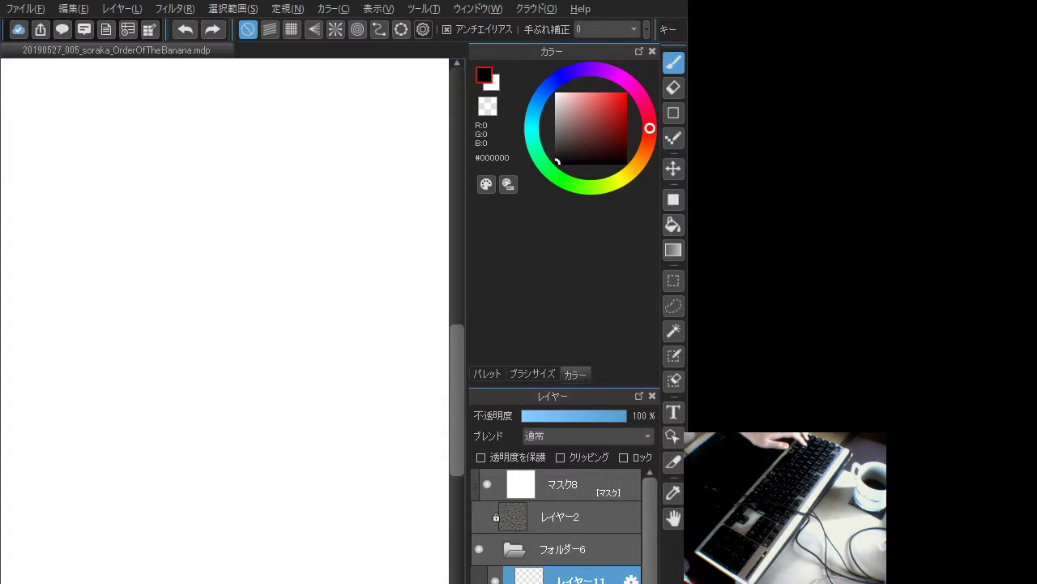
click(630, 177)
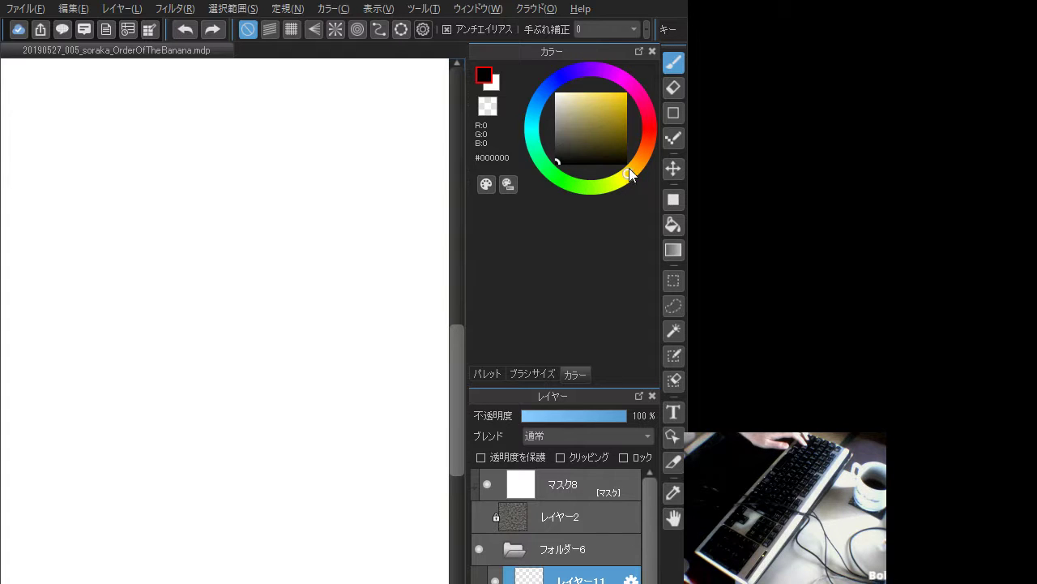
click(571, 131)
mouse_move(139, 328)
mouse_down()
mouse_move(162, 364)
mouse_move(235, 404)
mouse_up()
key(ctrl+z)
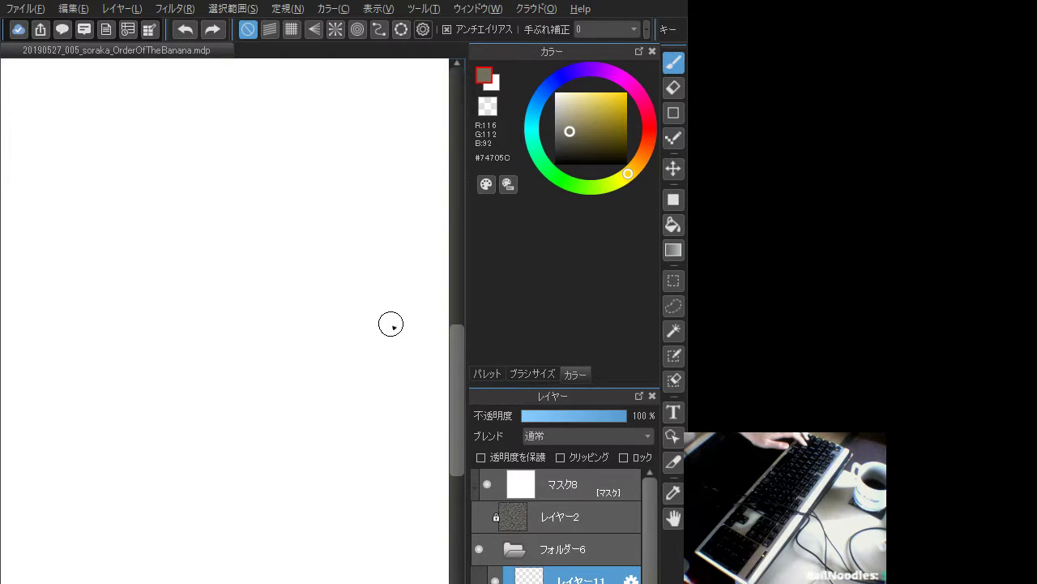
- Reduce the brush size and draw a short, upward-curving chin line in the lower middle of the canvas
click(536, 372)
click(550, 121)
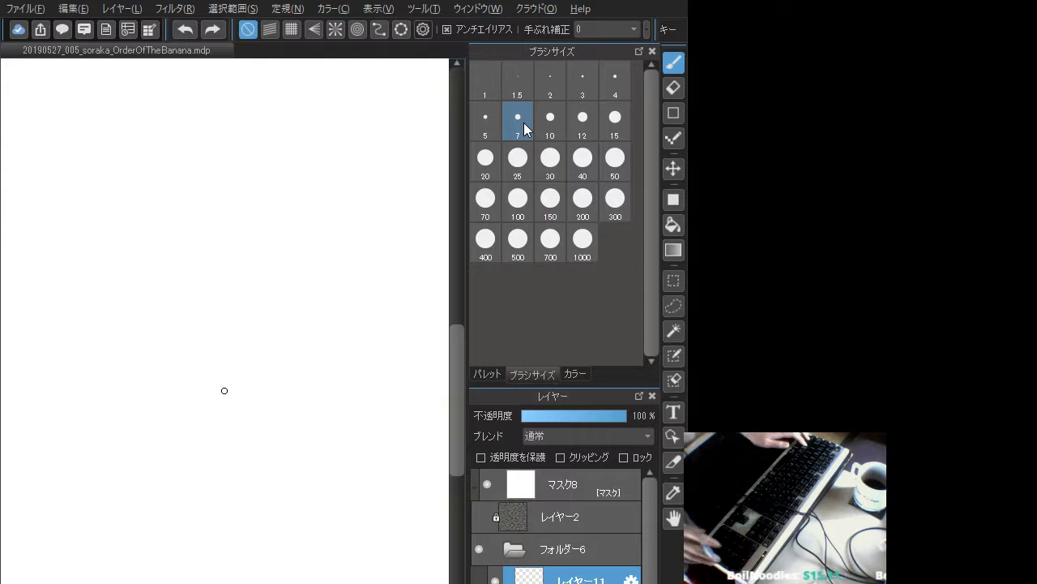
mouse_move(229, 389)
mouse_down()
mouse_move(242, 444)
mouse_move(266, 451)
mouse_up()
key(ctrl+z)
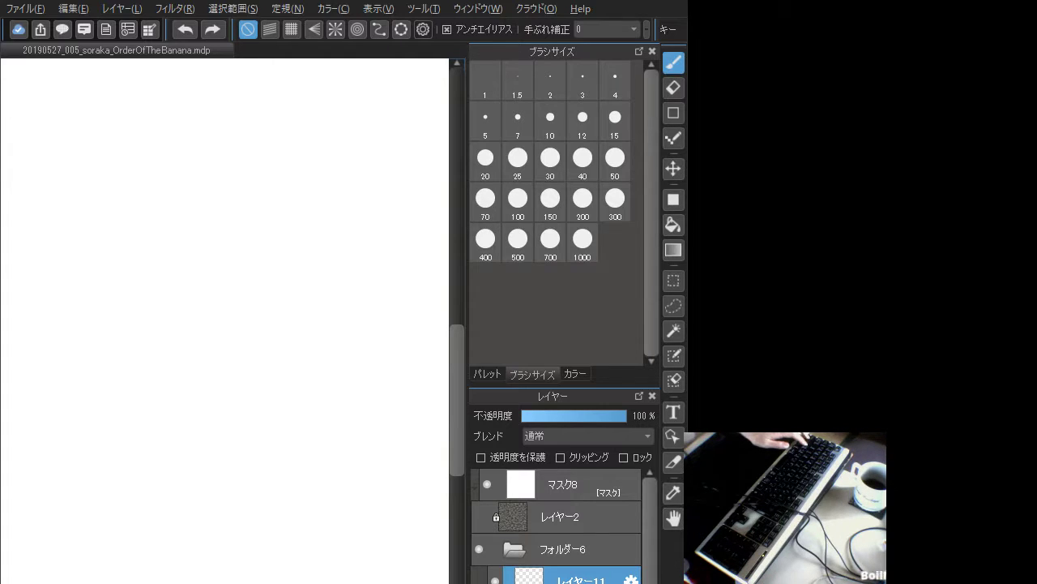
drag(232, 474, 268, 498)
key(ctrl+z)
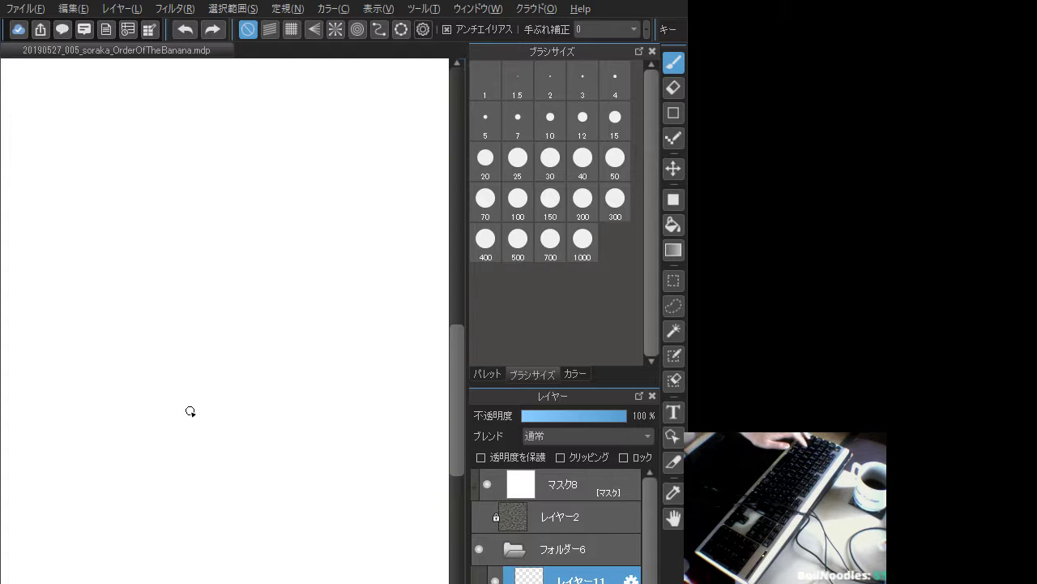
mouse_move(193, 409)
mouse_down()
mouse_move(217, 439)
mouse_move(199, 427)
mouse_move(229, 432)
mouse_move(234, 425)
mouse_move(209, 421)
mouse_move(251, 419)
mouse_up()
key(ctrl+z)
key(ctrl+z)
key(ctrl+z)
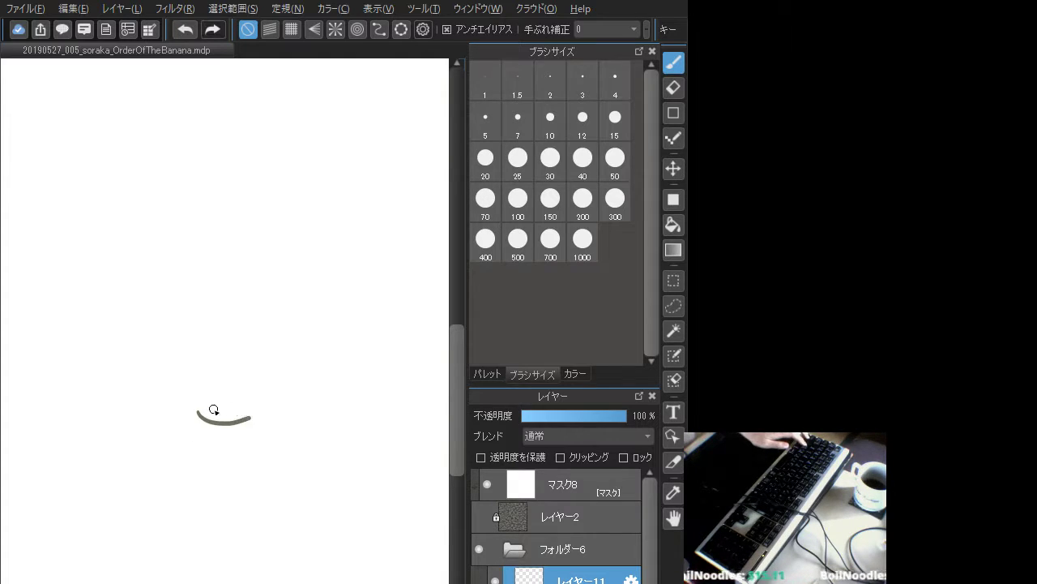
- Paint two small dot eyes just above the two ends of the chin curve
click(204, 406)
click(238, 405)
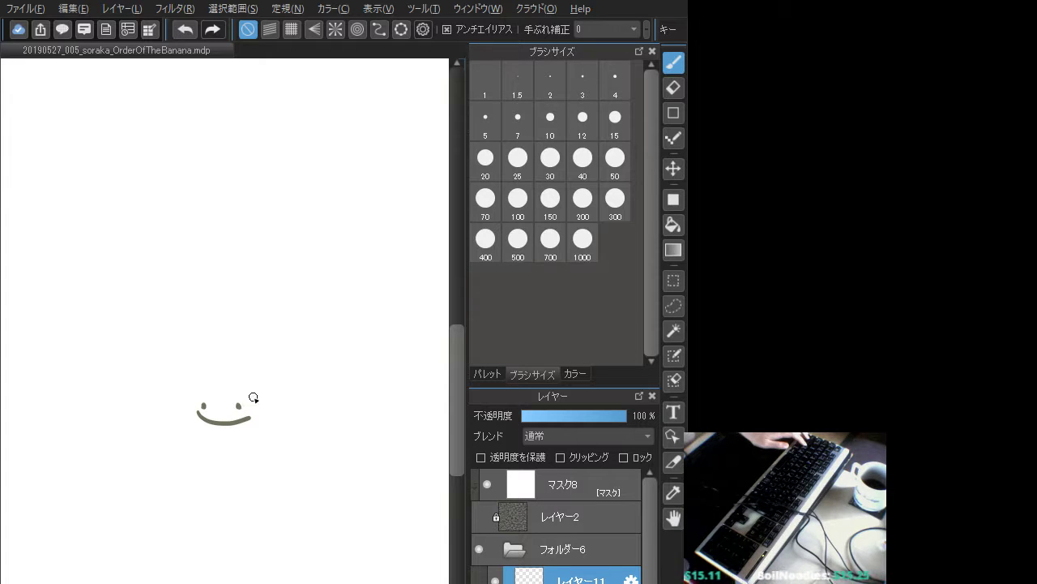
key(ctrl+z)
click(238, 406)
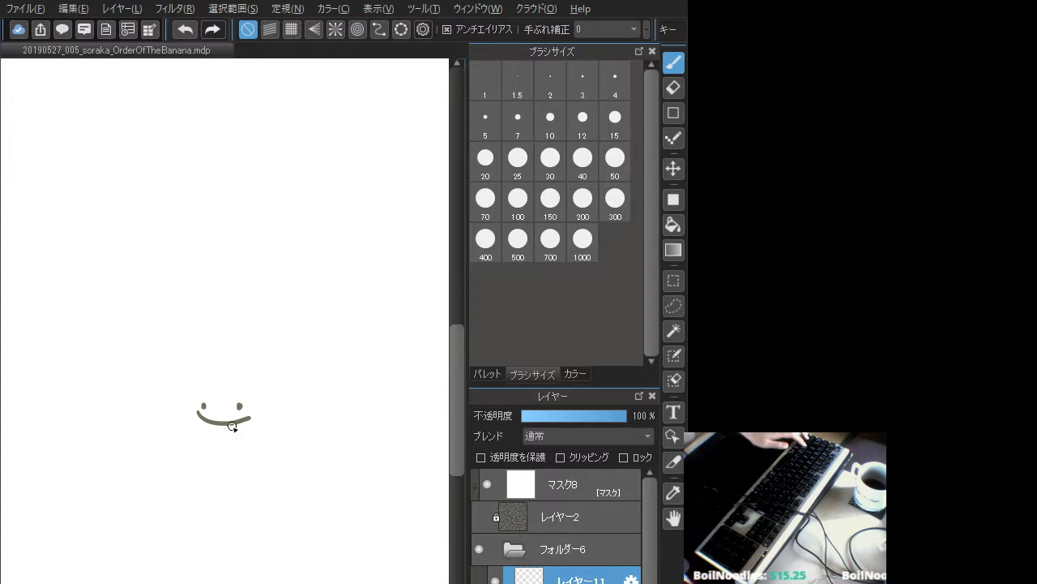
key(ctrl+z)
click(242, 406)
key(ctrl+z)
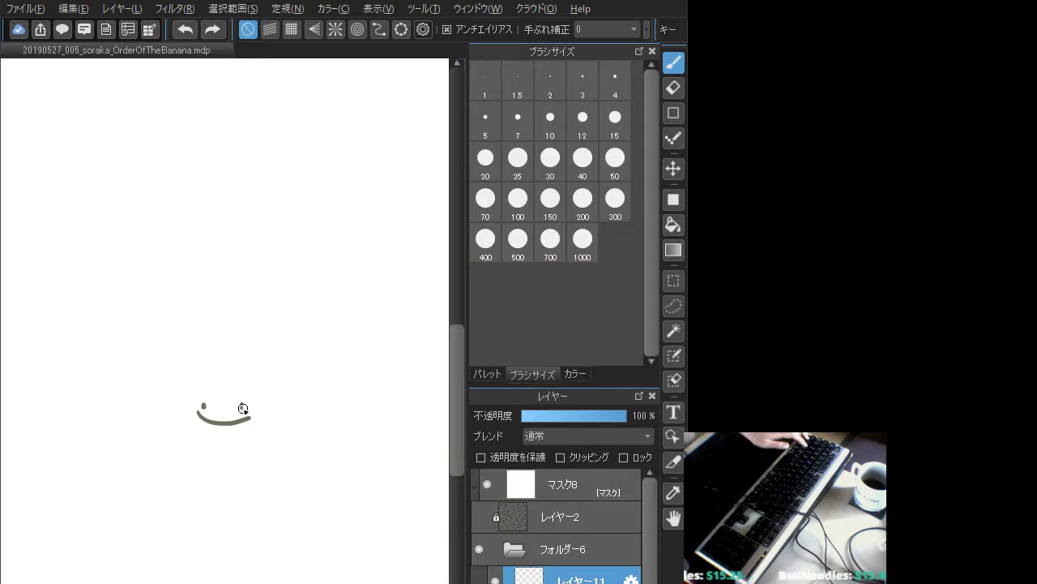
click(242, 405)
- Redraw the character's left-hand eye dot and reposition the right-hand one slightly higher and closer to it
click(203, 409)
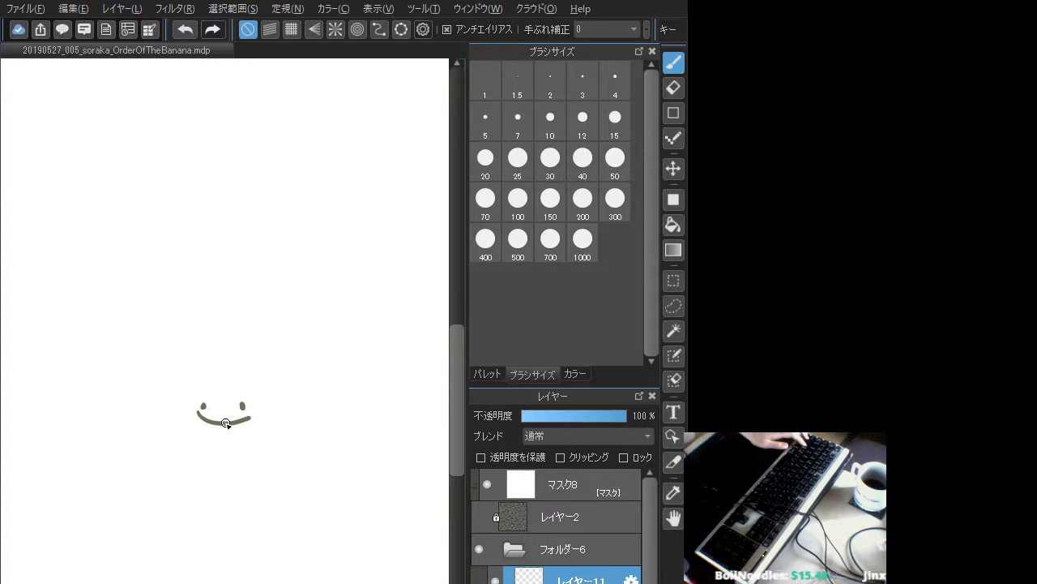
key(ctrl+z)
click(203, 407)
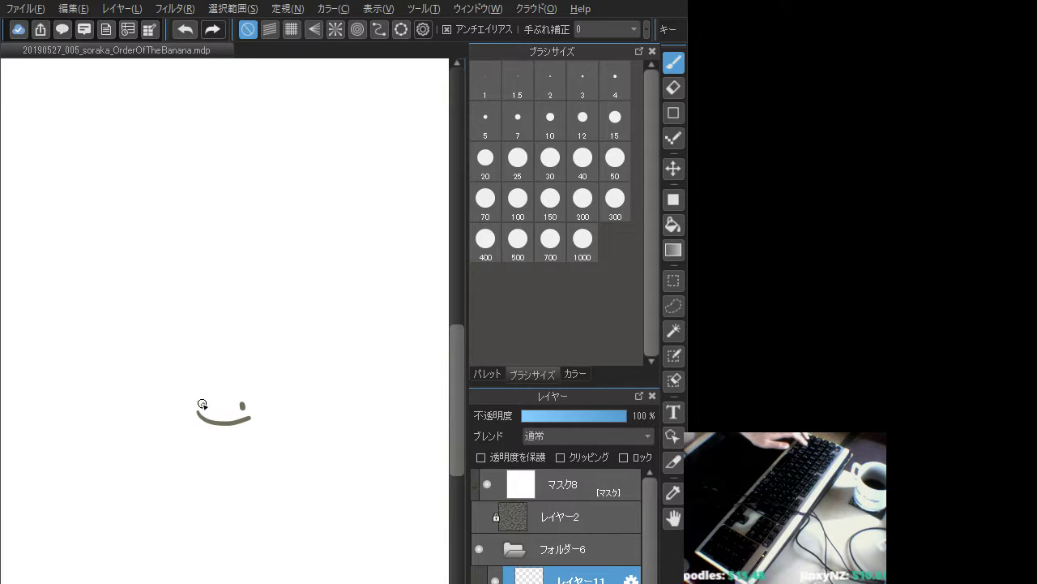
key(ctrl+z)
click(203, 406)
key(ctrl+z)
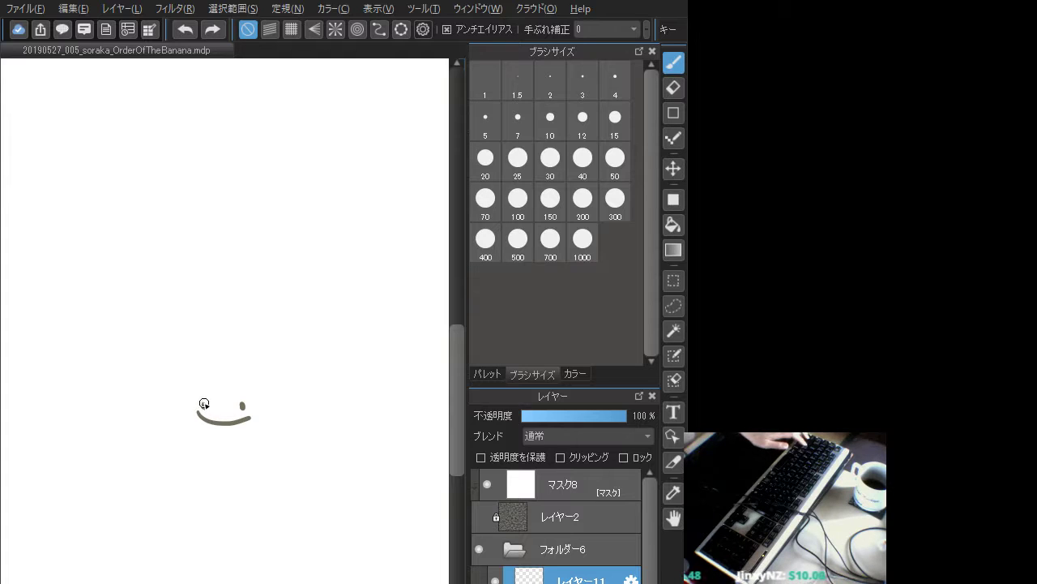
click(203, 405)
key(ctrl+z)
click(202, 405)
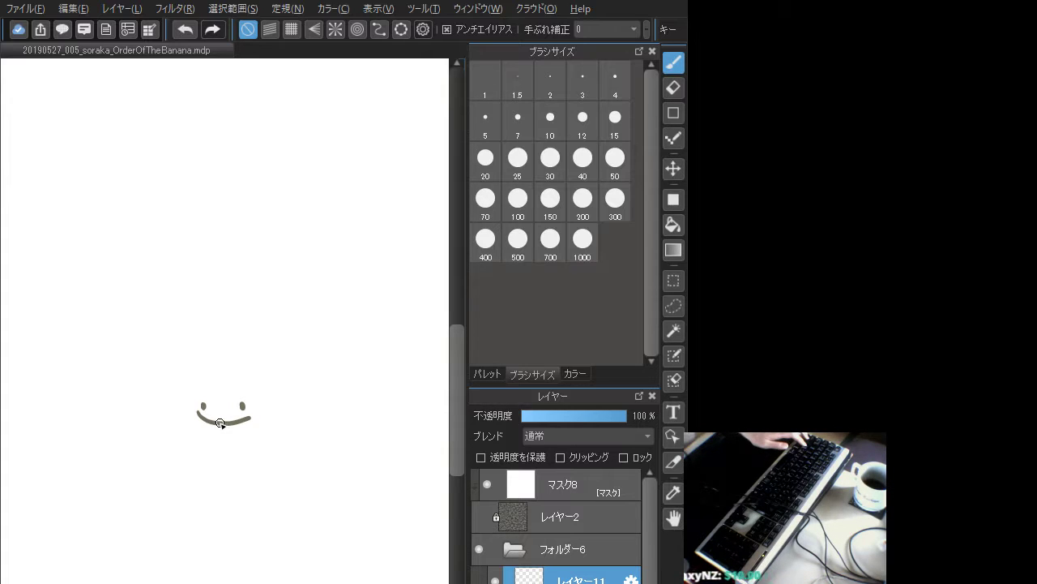
key(ctrl+z)
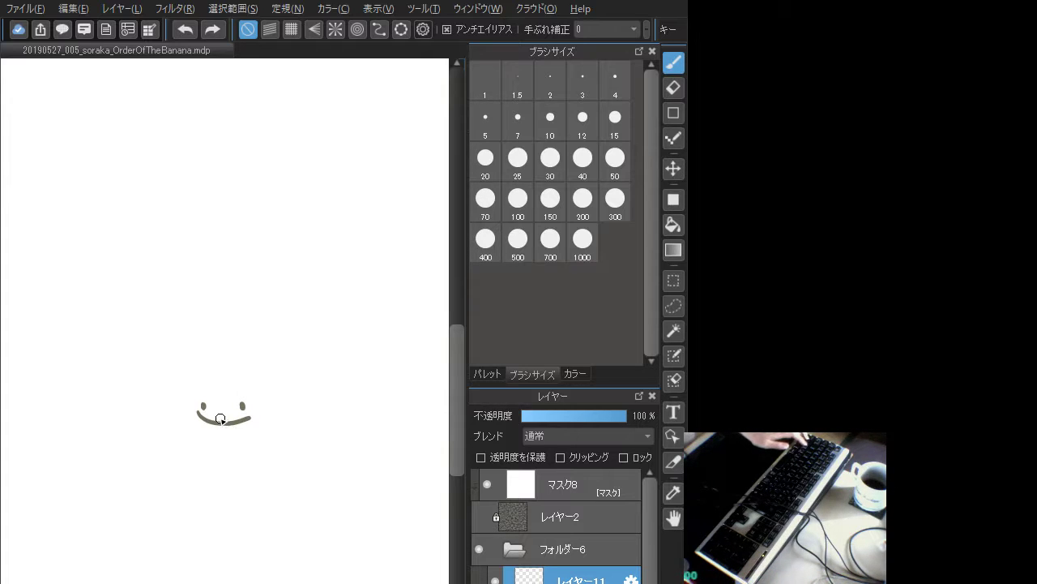
drag(220, 418, 226, 419)
key(ctrl+z)
click(243, 406)
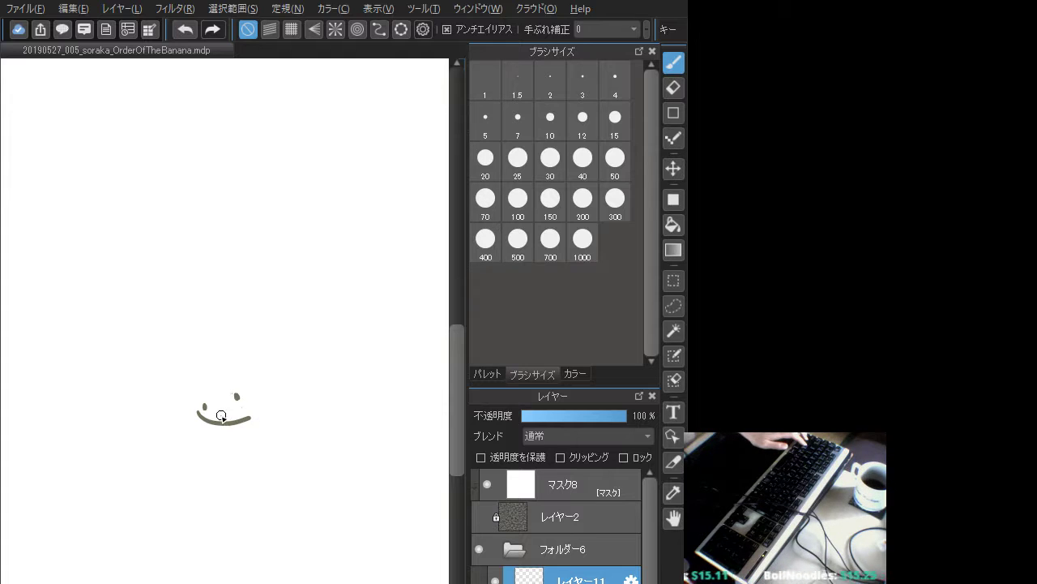
- Draw a tiny slanted mouth between the eyes and the chin, and refine the chin curve with a shorter right end
key(ctrl+z)
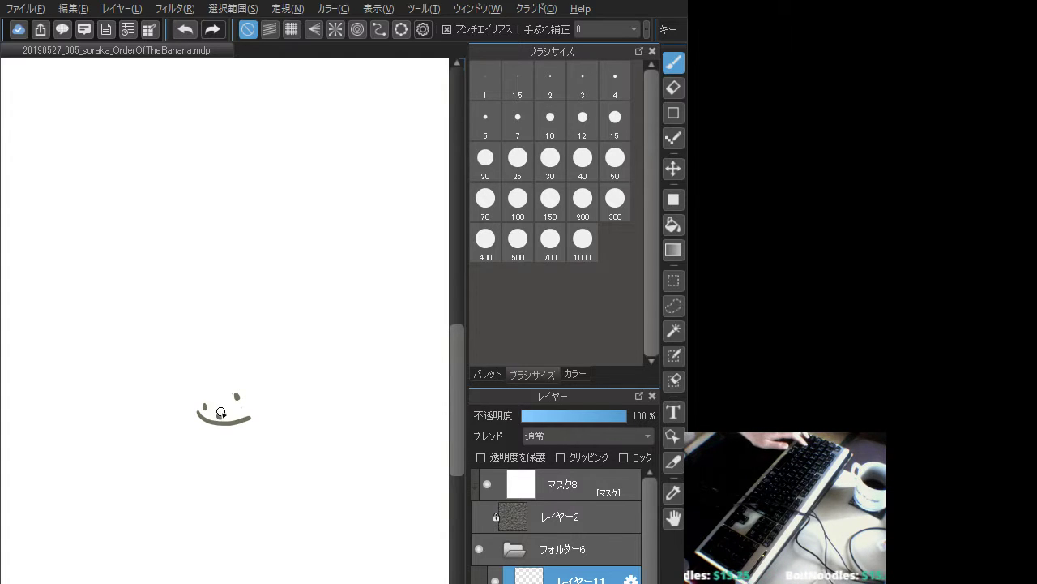
key(ctrl+z)
drag(223, 415, 228, 414)
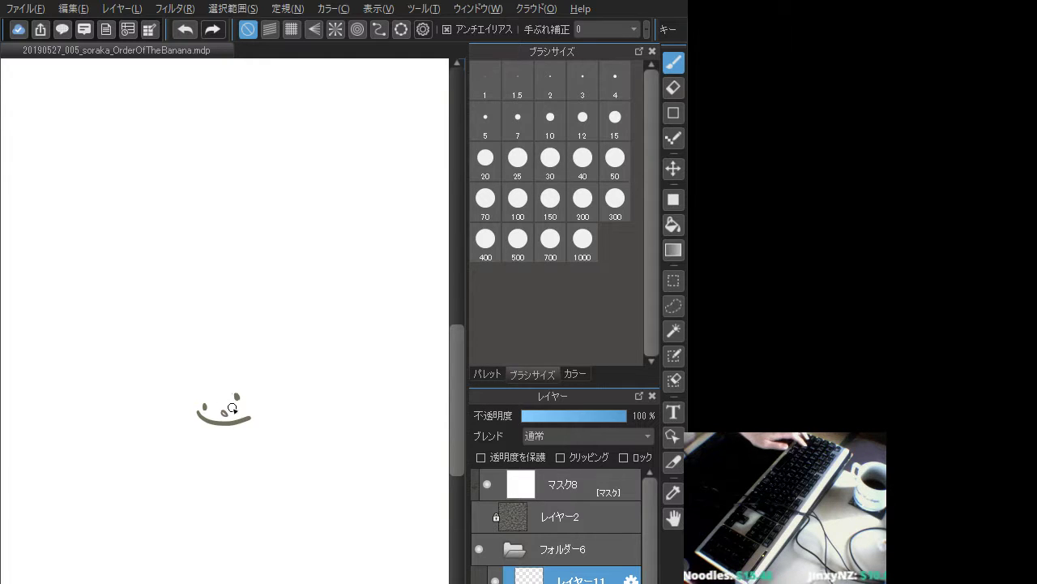
key(ctrl+z)
mouse_move(221, 413)
mouse_down()
mouse_move(253, 397)
mouse_move(224, 417)
mouse_up()
key(ctrl+z)
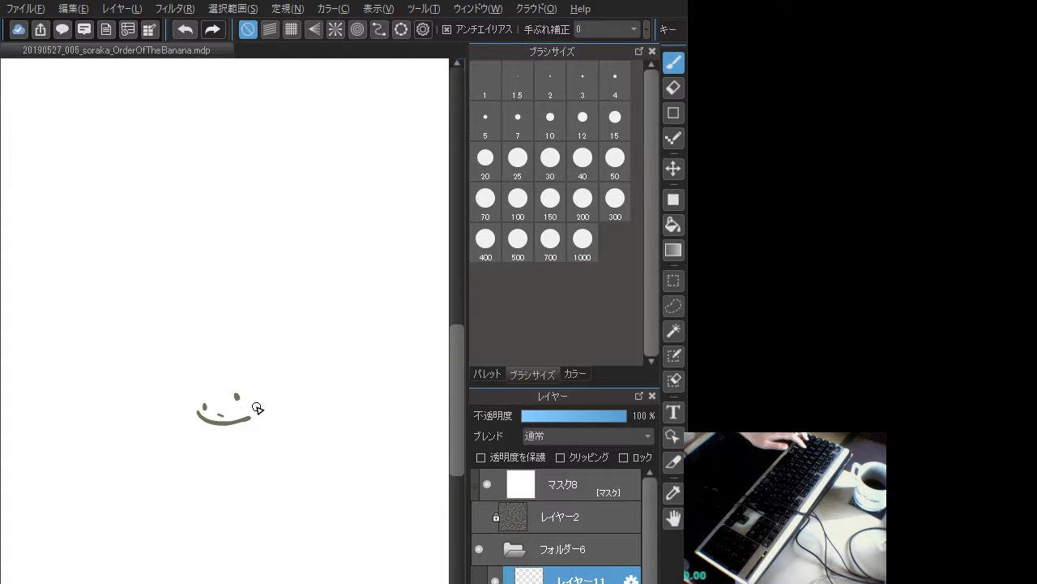
mouse_move(213, 424)
mouse_down()
mouse_move(251, 419)
mouse_move(241, 418)
mouse_up()
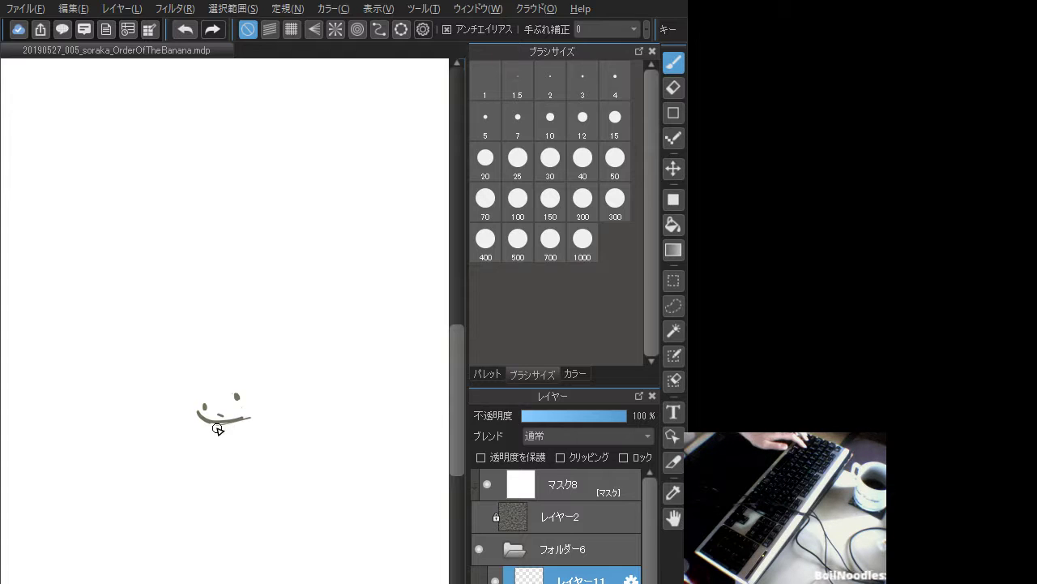
drag(207, 418, 243, 418)
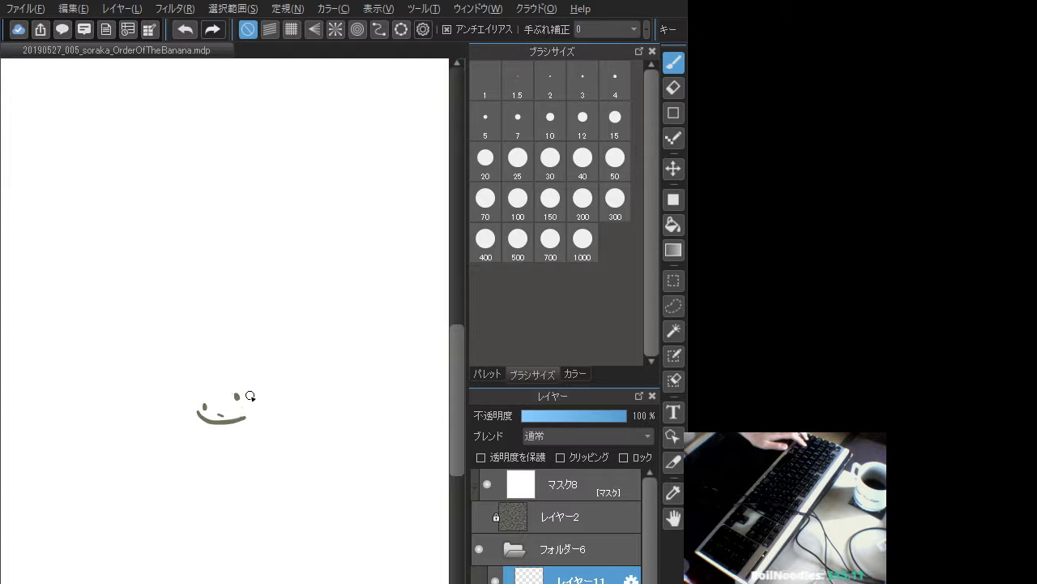
- Draw a leaf-shaped fringe above the eyes, with an arched top edge and a curved lower edge meeting at the left
mouse_move(191, 384)
mouse_down()
mouse_move(247, 380)
mouse_move(238, 383)
mouse_move(192, 381)
mouse_move(236, 382)
mouse_move(208, 382)
mouse_move(215, 371)
mouse_move(252, 376)
mouse_move(238, 377)
mouse_move(258, 366)
mouse_move(205, 397)
mouse_move(230, 391)
mouse_move(195, 396)
mouse_move(232, 390)
mouse_up()
key(ctrl+z)
key(ctrl+z)
key(ctrl+z)
key(ctrl+z)
key(ctrl+z)
key(ctrl+z)
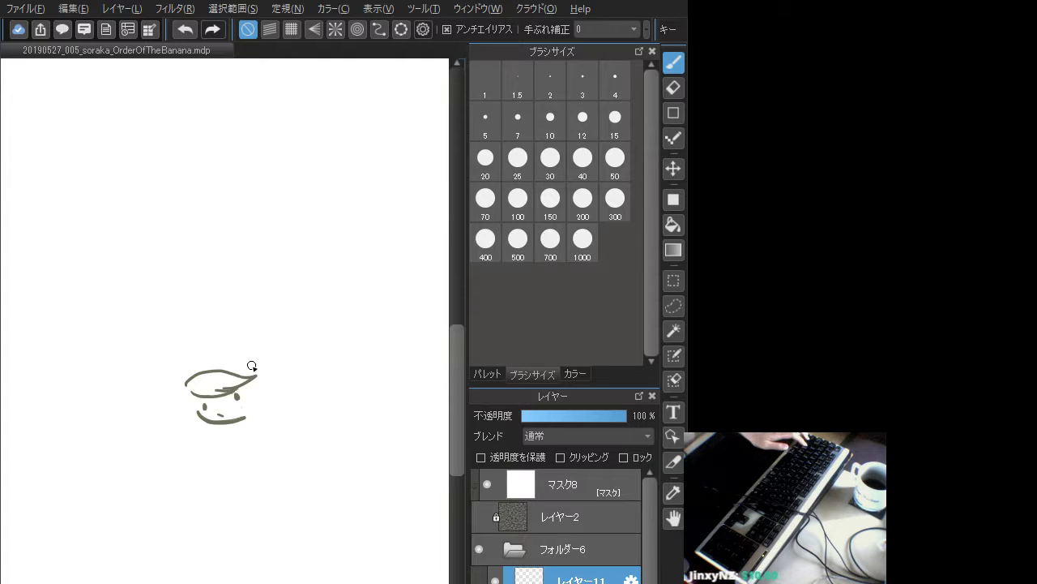
key(ctrl+z)
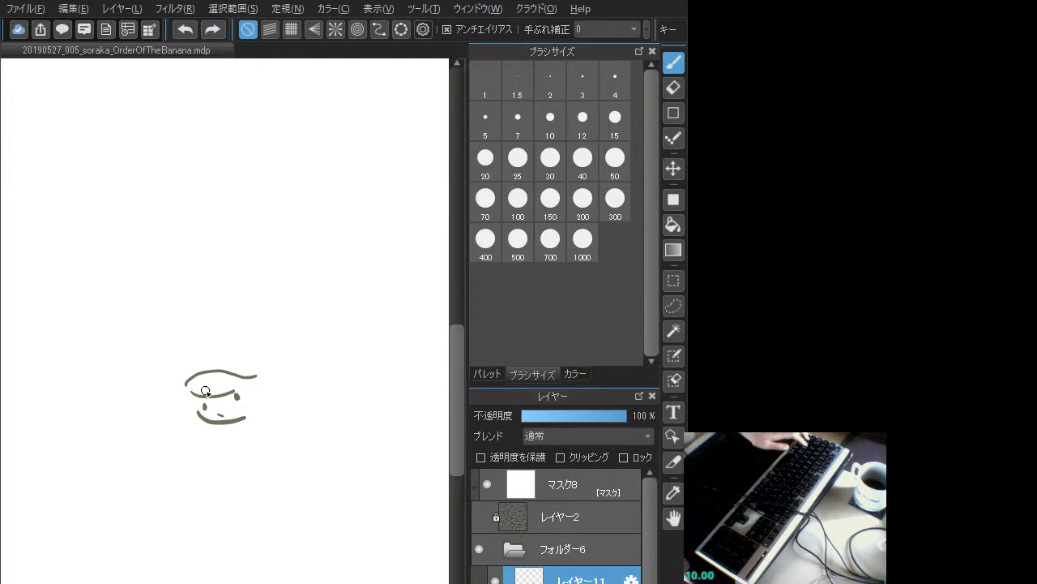
mouse_move(185, 385)
mouse_down()
mouse_move(198, 394)
mouse_move(257, 375)
mouse_move(234, 385)
mouse_up()
key(ctrl+z)
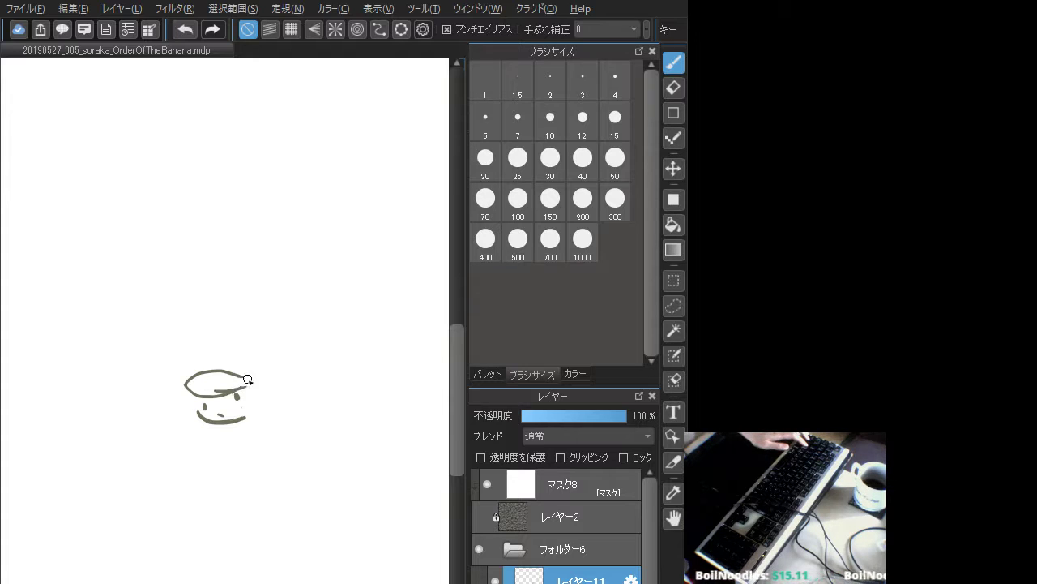
- Rework the right end of the fringe so its upper and lower edges meet in a pointed tip
drag(246, 377, 264, 373)
key(ctrl+z)
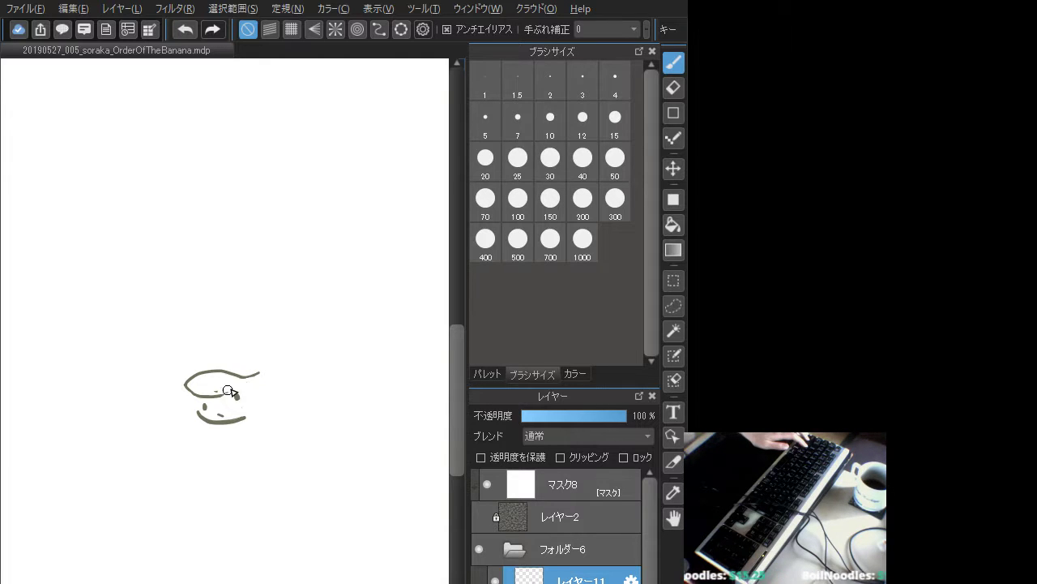
mouse_move(245, 377)
mouse_down()
mouse_move(215, 391)
mouse_move(241, 380)
mouse_move(232, 368)
mouse_move(234, 386)
mouse_move(203, 397)
mouse_move(224, 397)
mouse_move(190, 391)
mouse_move(232, 394)
mouse_move(214, 382)
mouse_move(223, 371)
mouse_move(203, 393)
mouse_move(189, 388)
mouse_move(231, 396)
mouse_up()
key(ctrl+z)
key(ctrl+z)
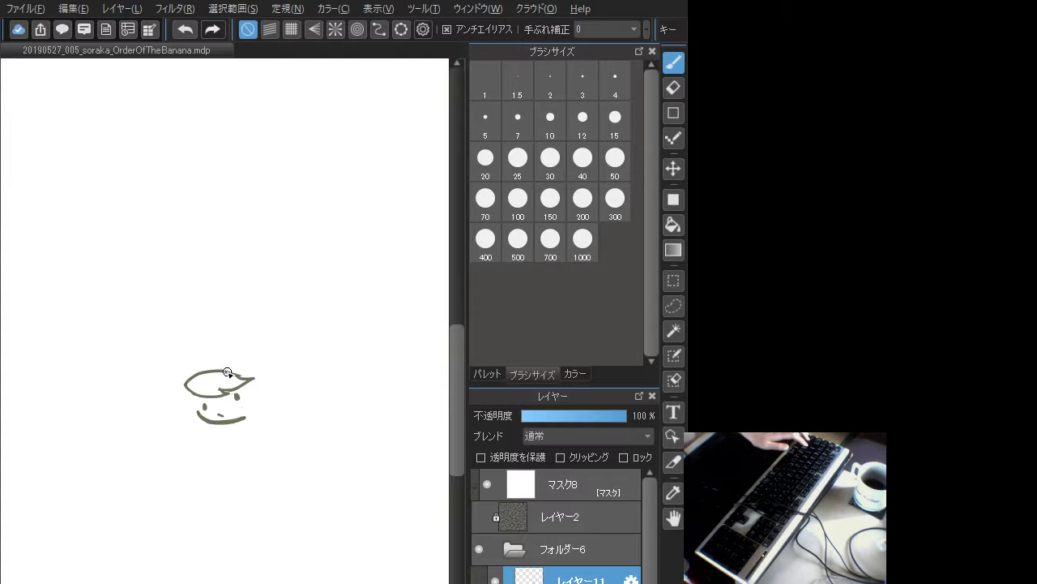
key(ctrl+z)
- Draw the right edge of the face down to the chin and a curved, jagged lock of hair behind it
mouse_move(231, 387)
mouse_down()
mouse_move(213, 389)
mouse_move(227, 389)
mouse_move(246, 422)
mouse_move(234, 435)
mouse_move(260, 398)
mouse_move(240, 427)
mouse_move(247, 419)
mouse_up()
key(ctrl+z)
key(ctrl+z)
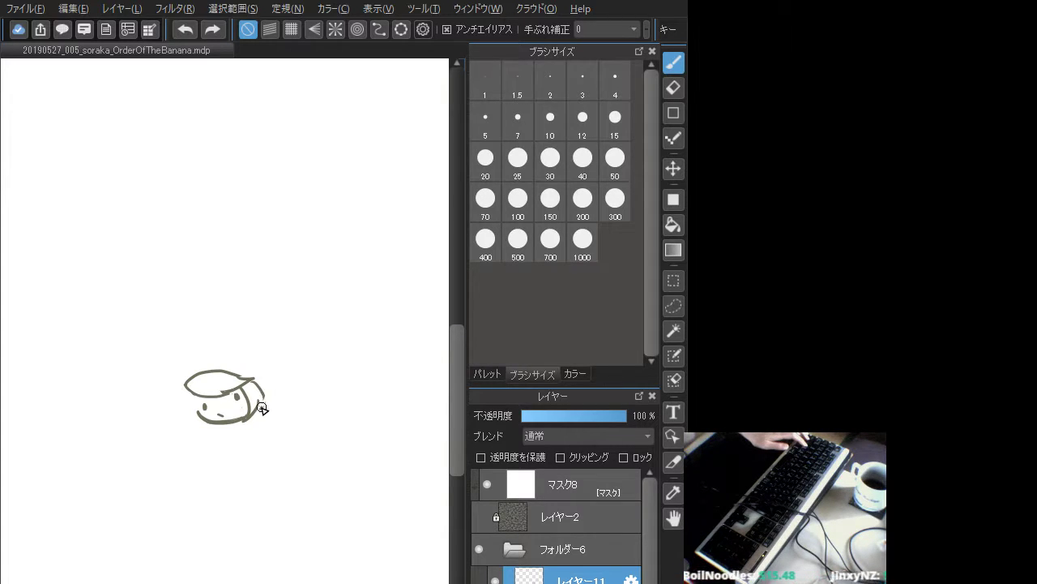
mouse_move(263, 408)
mouse_down()
mouse_move(267, 402)
mouse_move(259, 381)
mouse_move(257, 419)
mouse_up()
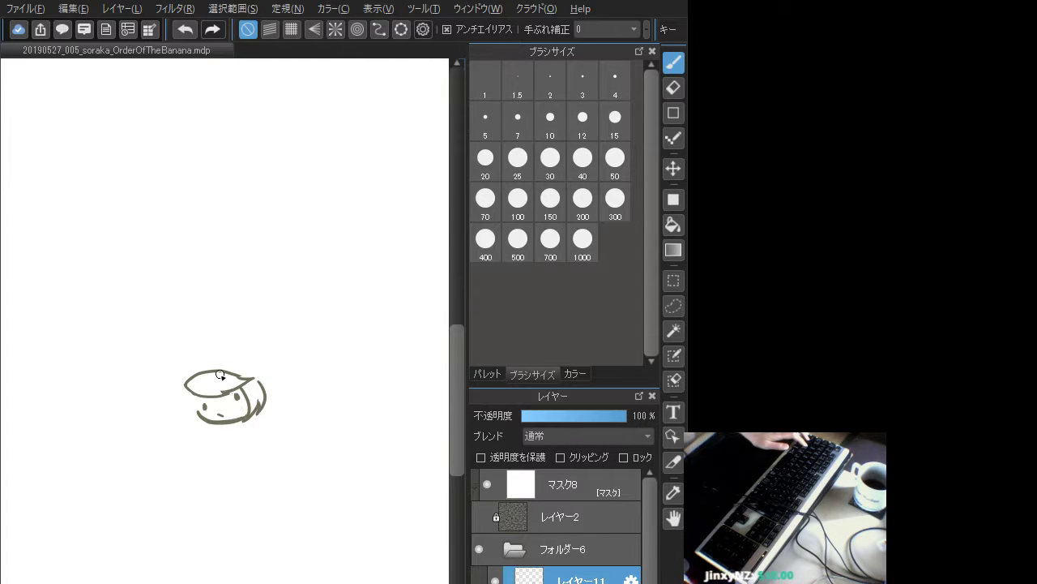
- Draw the left edge of the face from the fringe down toward the chin curve
drag(193, 395, 200, 414)
key(ctrl+z)
key(ctrl+z)
key(ctrl+z)
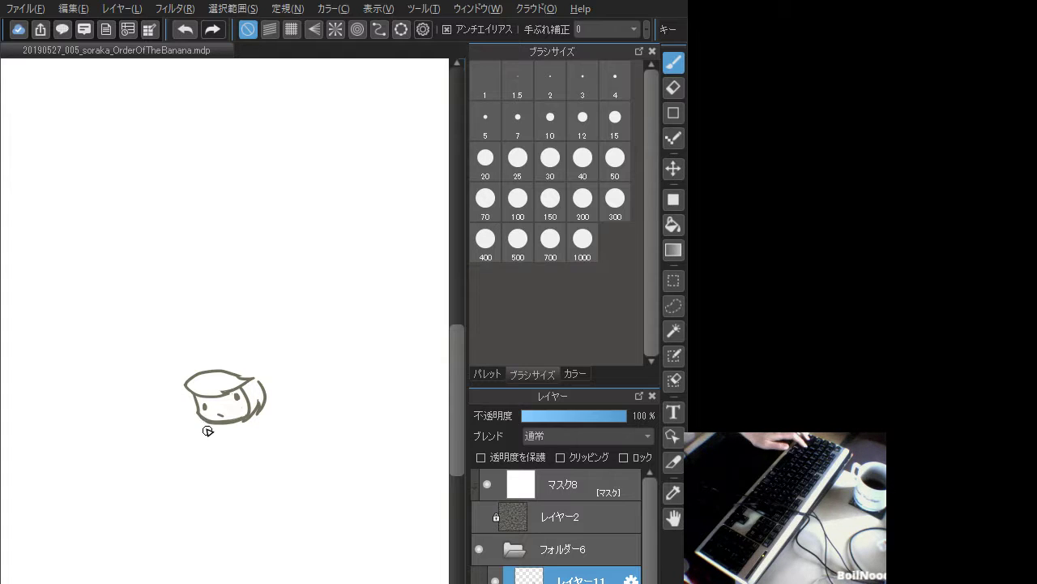
- Rework the lower left jaw into a rounded corner joining the cheek line to the chin curve
drag(199, 412, 217, 420)
key(ctrl+z)
key(ctrl+z)
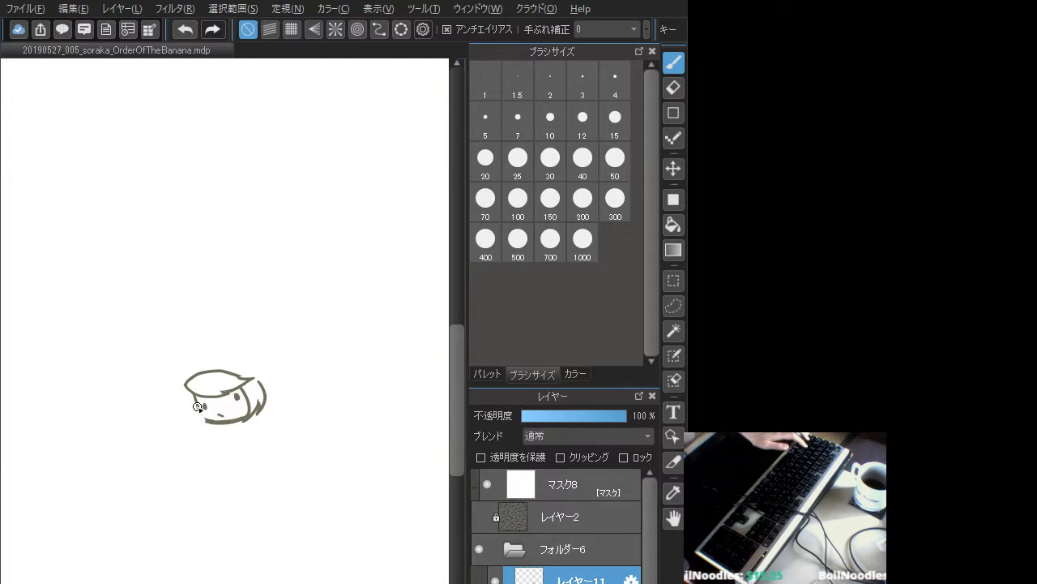
key(ctrl+z)
drag(198, 408, 216, 420)
key(ctrl+z)
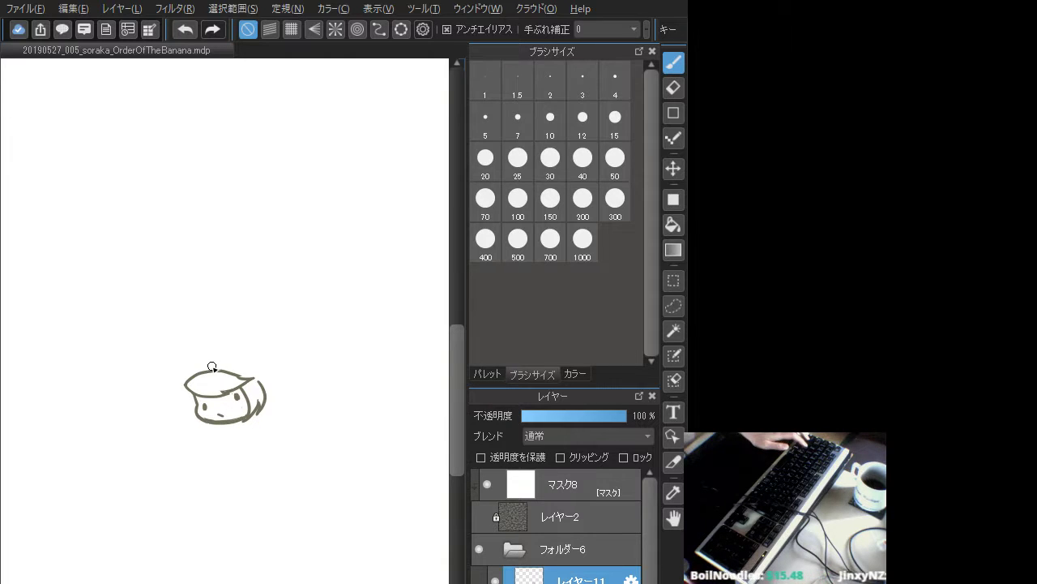
key(ctrl+z)
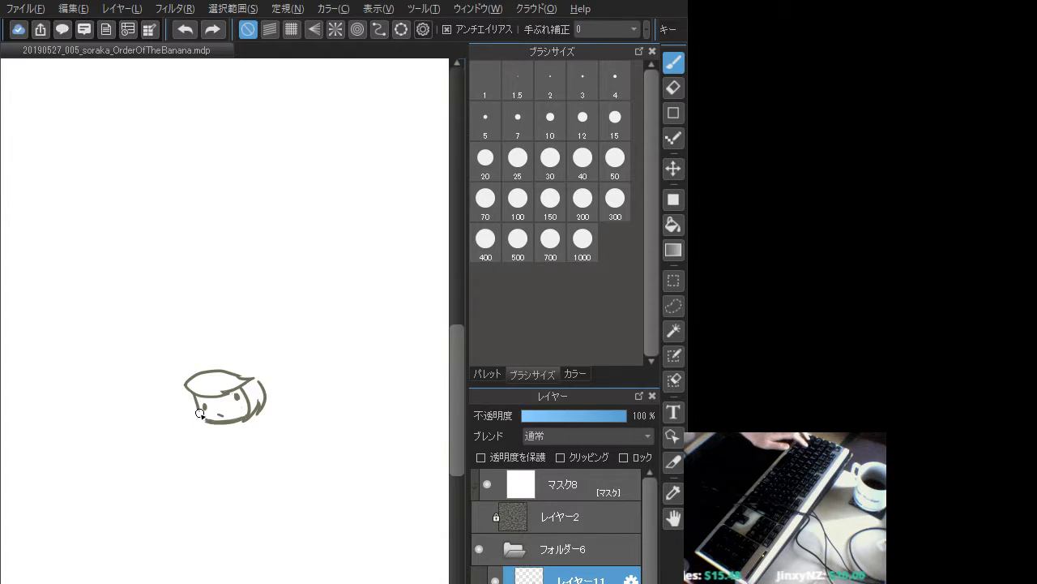
drag(198, 415, 209, 419)
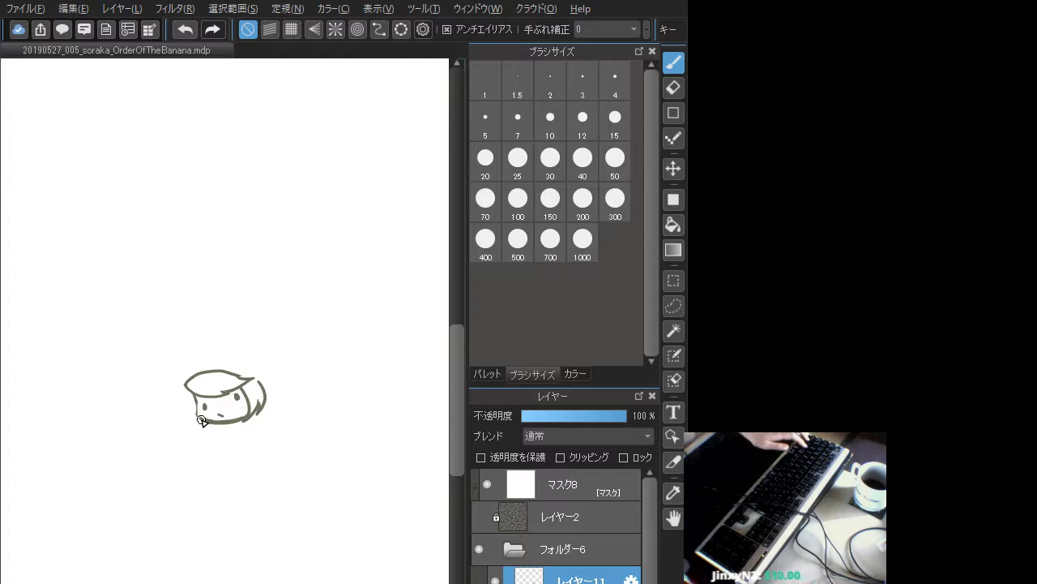
key(ctrl+z)
key(ctrl+y)
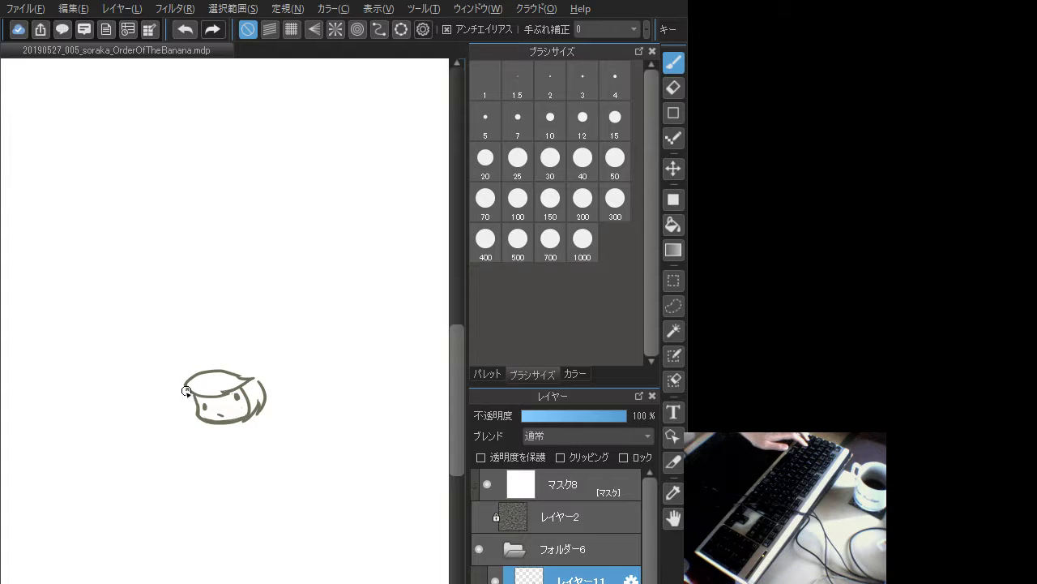
- Draw a curved lock of hair down the left side of the face from the fringe to just below the chin
mouse_move(185, 391)
mouse_down()
mouse_move(219, 427)
mouse_move(189, 411)
mouse_move(219, 428)
mouse_up()
key(ctrl+z)
key(ctrl+z)
mouse_move(189, 393)
mouse_down()
mouse_move(217, 426)
mouse_move(228, 416)
mouse_move(220, 385)
mouse_move(211, 380)
mouse_move(223, 424)
mouse_up()
key(ctrl+z)
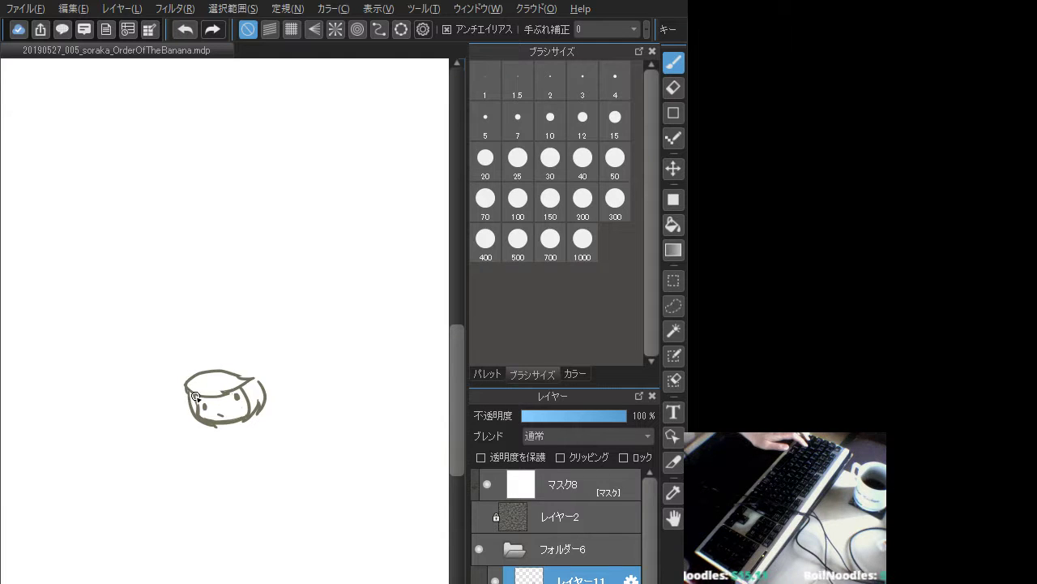
- Draw a wide hat brim sweeping from the left cheek over the head to a curled tip on the right
mouse_move(185, 392)
mouse_down()
mouse_move(150, 392)
mouse_move(139, 373)
mouse_move(160, 348)
mouse_move(218, 344)
mouse_move(258, 361)
mouse_up()
key(ctrl+z)
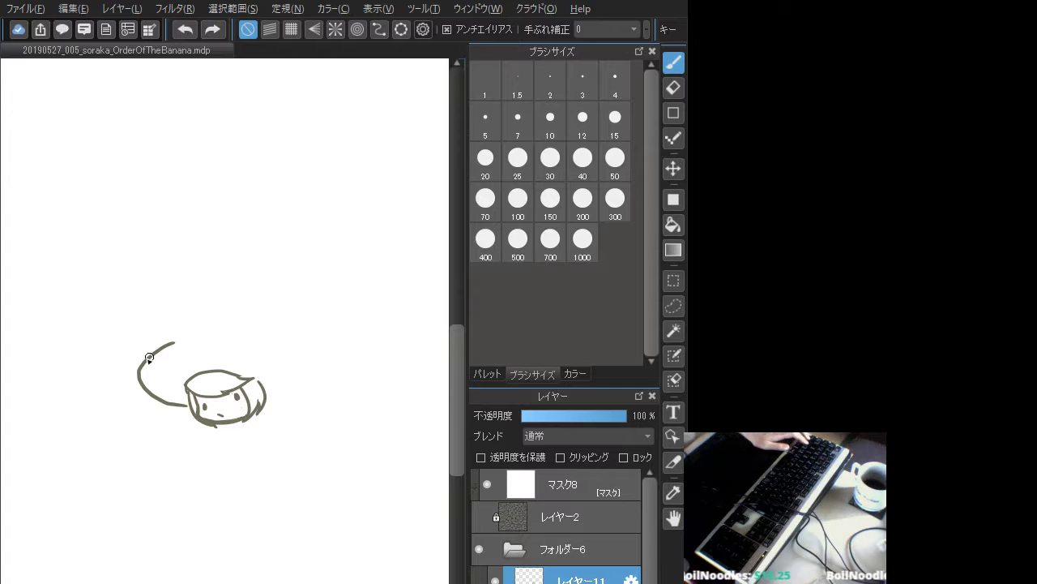
mouse_move(151, 365)
mouse_down()
mouse_move(169, 343)
mouse_move(145, 370)
mouse_move(148, 350)
mouse_move(174, 339)
mouse_move(294, 358)
mouse_move(301, 371)
mouse_move(269, 386)
mouse_up()
mouse_move(292, 356)
mouse_down()
mouse_move(287, 383)
mouse_move(263, 390)
mouse_up()
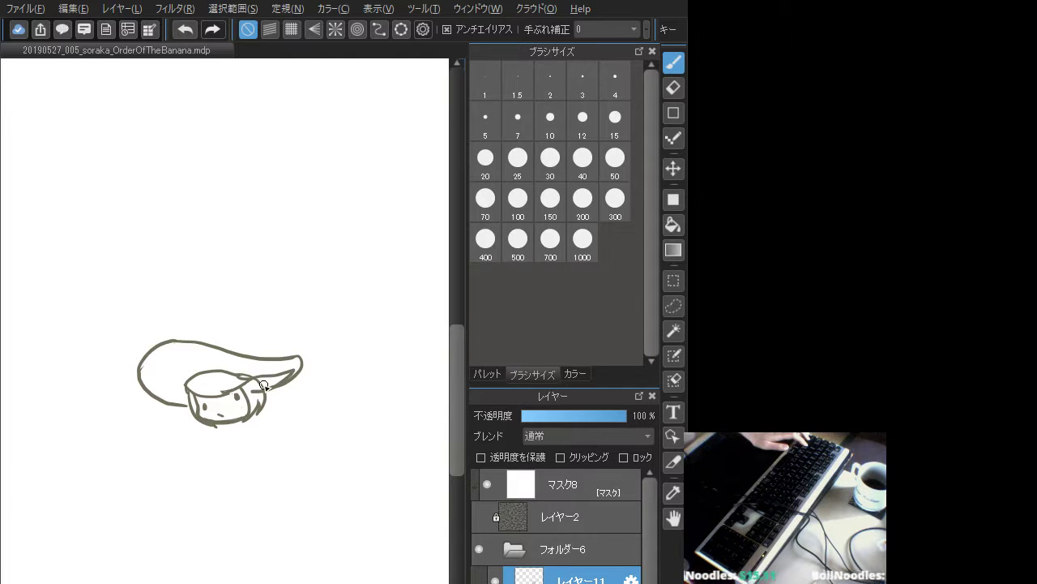
- Rework the pointed ear with its inner line beneath the right end of the hat brim
key(ctrl+z)
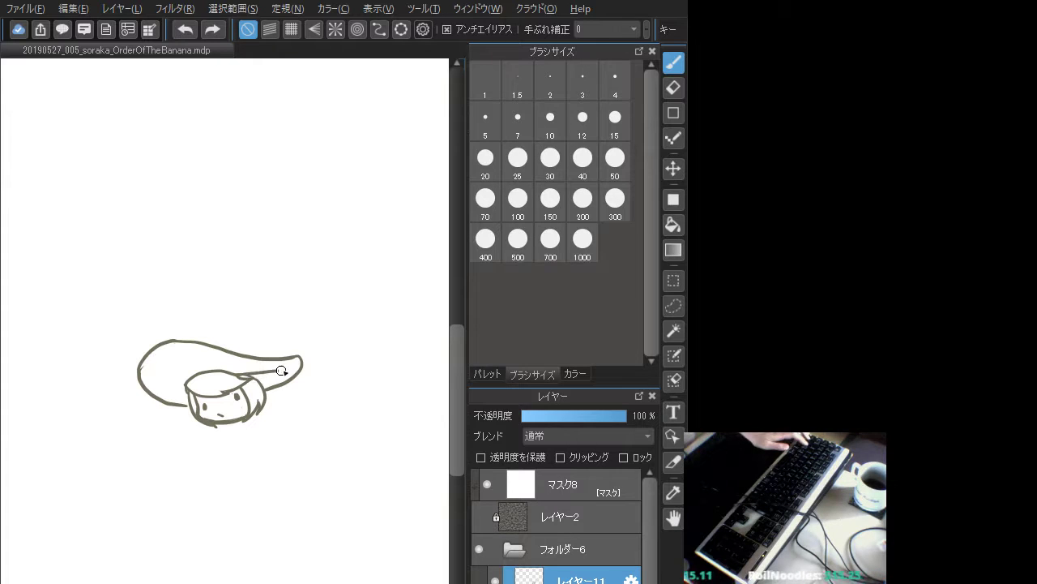
drag(281, 370, 276, 378)
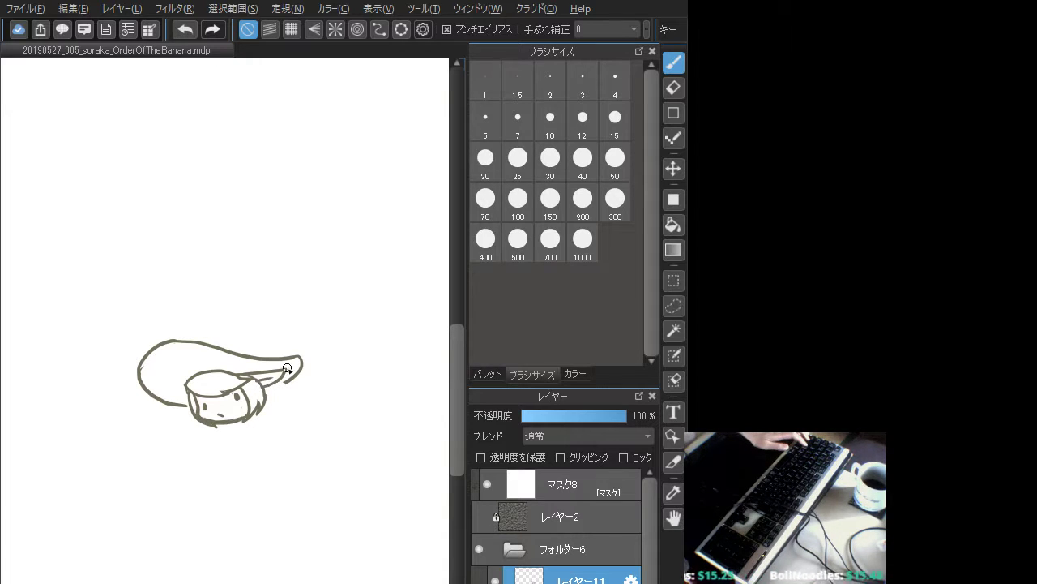
key(ctrl+z)
mouse_move(240, 374)
mouse_down()
mouse_move(283, 376)
mouse_move(289, 364)
mouse_up()
key(ctrl+z)
key(ctrl+z)
key(ctrl+z)
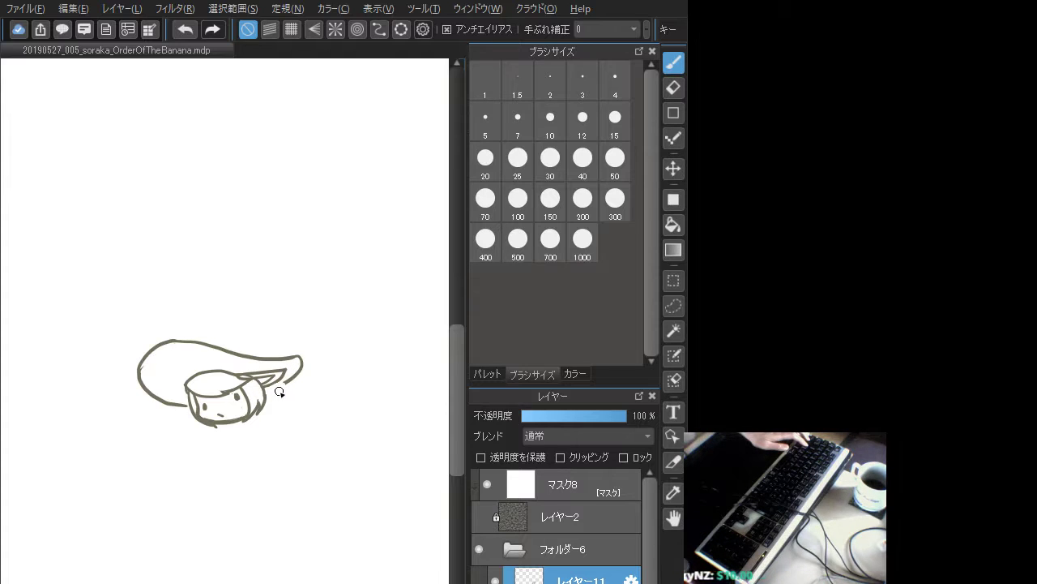
key(ctrl+z)
- Add a thin lock of hair below the ear, behind the right-hand hair, and extend the brim's underside to it
mouse_move(248, 376)
mouse_down()
mouse_move(276, 373)
mouse_move(250, 377)
mouse_move(265, 386)
mouse_move(253, 378)
mouse_move(268, 375)
mouse_move(252, 377)
mouse_move(273, 376)
mouse_move(251, 379)
mouse_move(271, 378)
mouse_move(255, 381)
mouse_move(287, 352)
mouse_move(277, 378)
mouse_move(252, 378)
mouse_move(283, 370)
mouse_move(252, 376)
mouse_move(275, 376)
mouse_move(263, 379)
mouse_move(290, 354)
mouse_move(268, 376)
mouse_move(252, 376)
mouse_move(288, 376)
mouse_move(277, 389)
mouse_up()
key(ctrl+z)
key(ctrl+z)
key(ctrl+z)
key(ctrl+z)
key(ctrl+z)
key(ctrl+z)
key(ctrl+z)
key(ctrl+z)
key(ctrl+z)
key(ctrl+z)
key(ctrl+z)
key(ctrl+z)
key(ctrl+z)
key(ctrl+z)
key(ctrl+z)
key(ctrl+z)
key(ctrl+z)
key(ctrl+z)
key(ctrl+z)
key(ctrl+z)
key(ctrl+z)
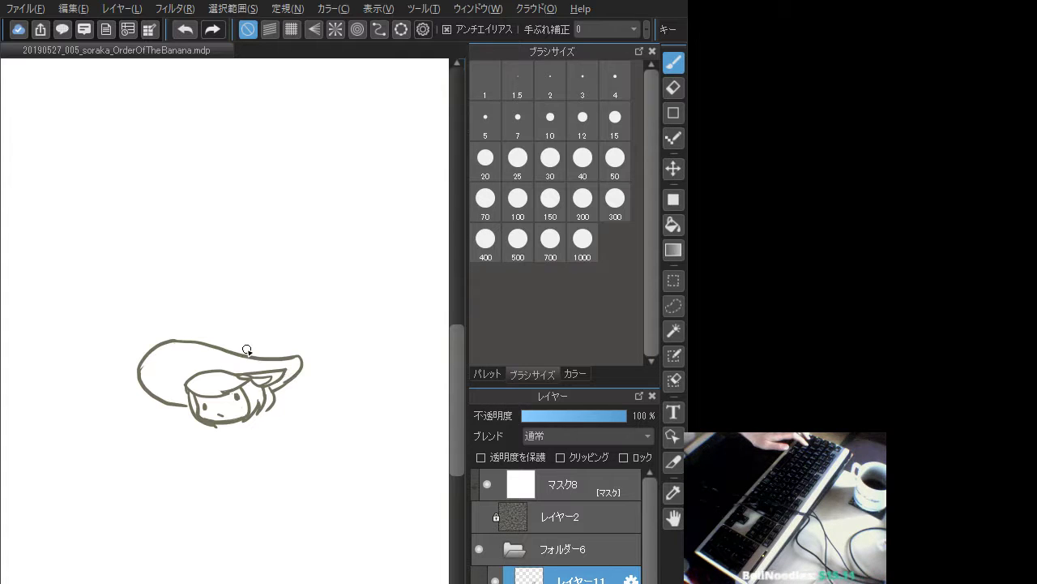
- Draw a rounded hat crown of medium height rising above the brim, redoing the arc until its shape fits
mouse_move(190, 341)
mouse_down()
mouse_move(204, 324)
mouse_move(239, 331)
mouse_move(208, 339)
mouse_move(245, 340)
mouse_move(268, 358)
mouse_up()
key(ctrl+z)
key(ctrl+z)
key(ctrl+z)
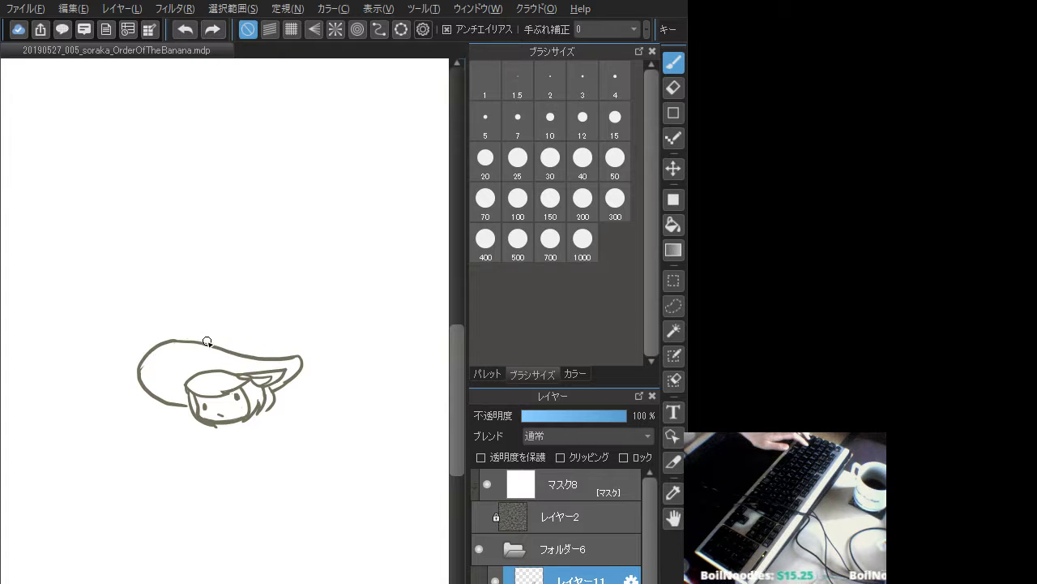
mouse_move(197, 342)
mouse_down()
mouse_move(248, 340)
mouse_move(262, 354)
mouse_move(222, 329)
mouse_move(270, 358)
mouse_up()
key(ctrl+z)
key(ctrl+z)
mouse_move(187, 339)
mouse_down()
mouse_move(241, 331)
mouse_move(266, 357)
mouse_move(245, 331)
mouse_move(264, 354)
mouse_move(264, 357)
mouse_up()
key(ctrl+z)
key(ctrl+z)
key(ctrl+z)
key(ctrl+z)
key(ctrl+z)
mouse_move(187, 342)
mouse_down()
mouse_move(246, 332)
mouse_move(269, 359)
mouse_up()
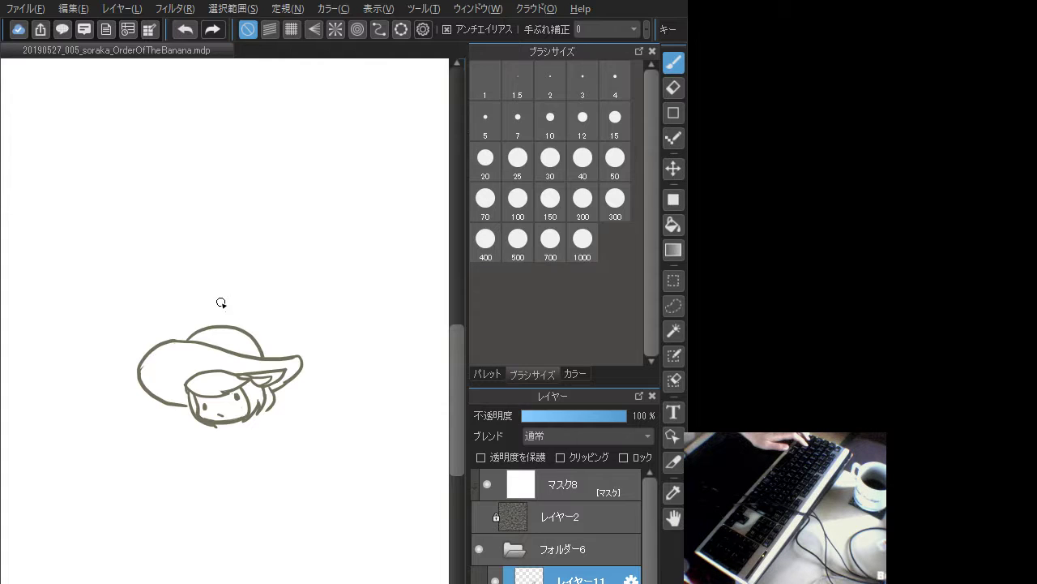
key(ctrl+z)
drag(188, 341, 266, 349)
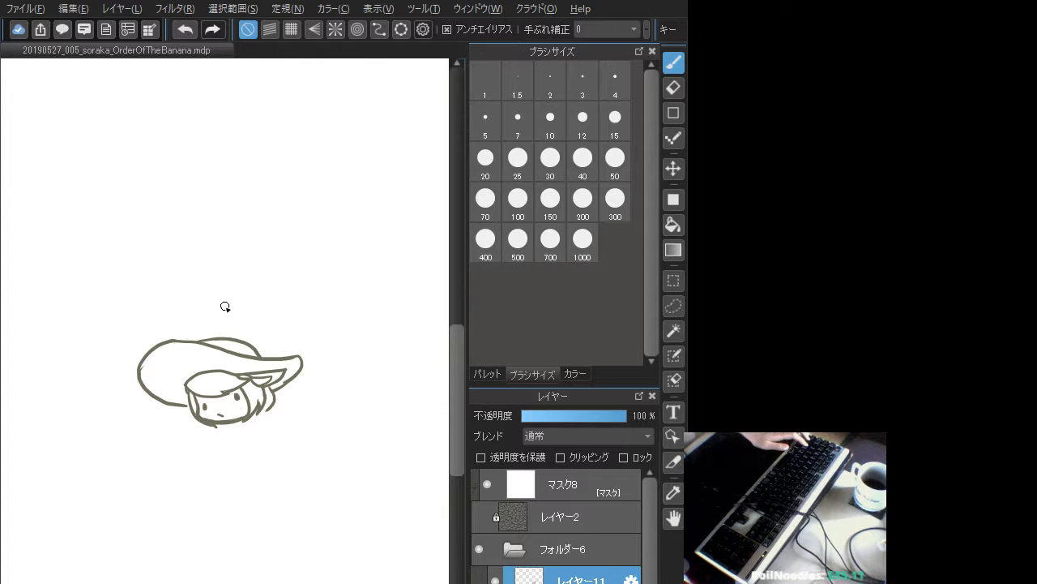
key(ctrl+z)
mouse_move(195, 334)
mouse_down()
mouse_move(227, 331)
mouse_move(266, 358)
mouse_up()
- Try to draw a curved hatband line across the base of the crown
mouse_move(199, 335)
mouse_down()
mouse_move(226, 354)
mouse_move(257, 347)
mouse_up()
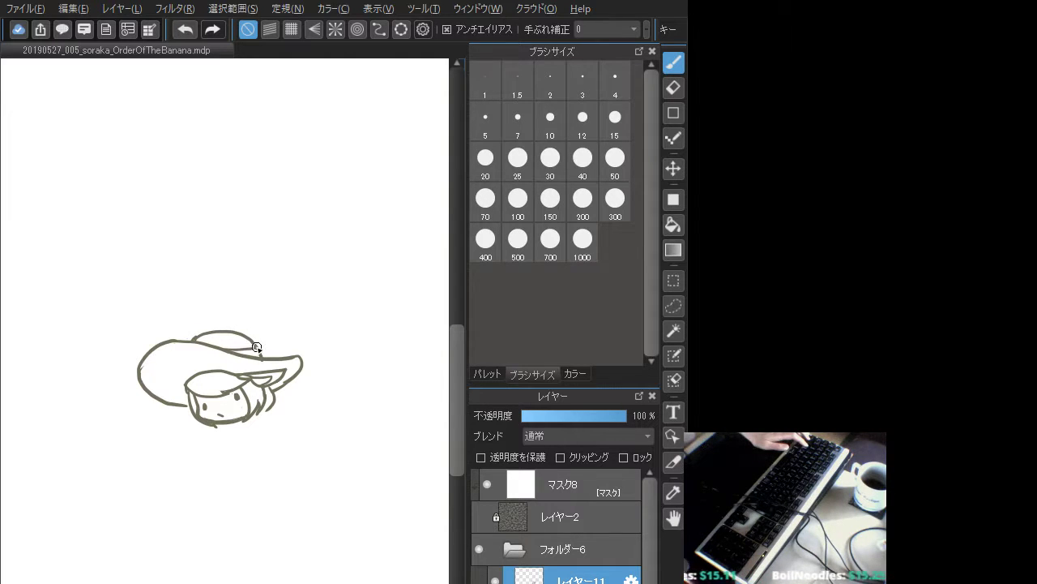
key(ctrl+z)
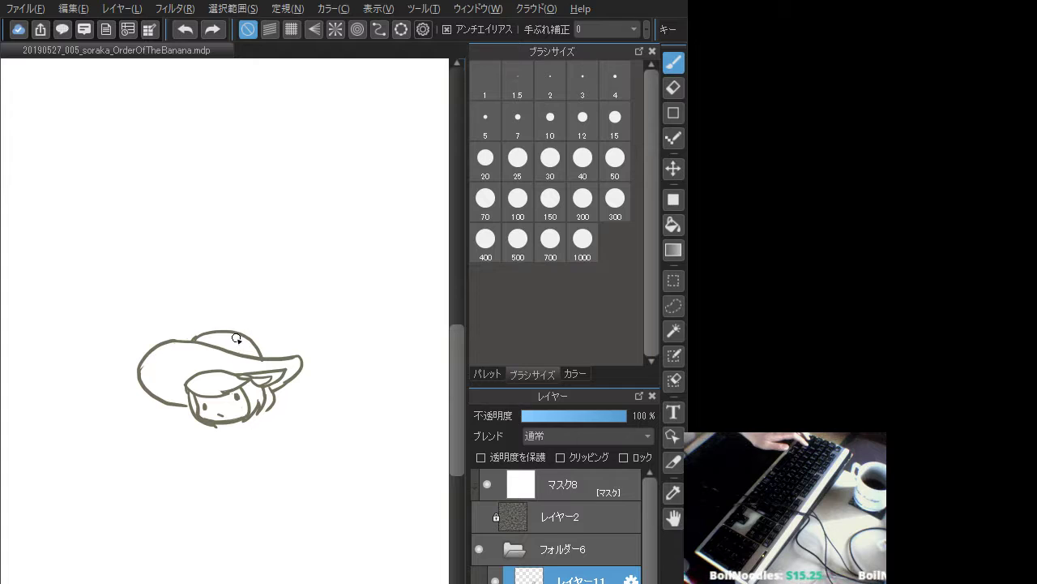
drag(197, 341, 262, 358)
key(ctrl+z)
key(ctrl+z)
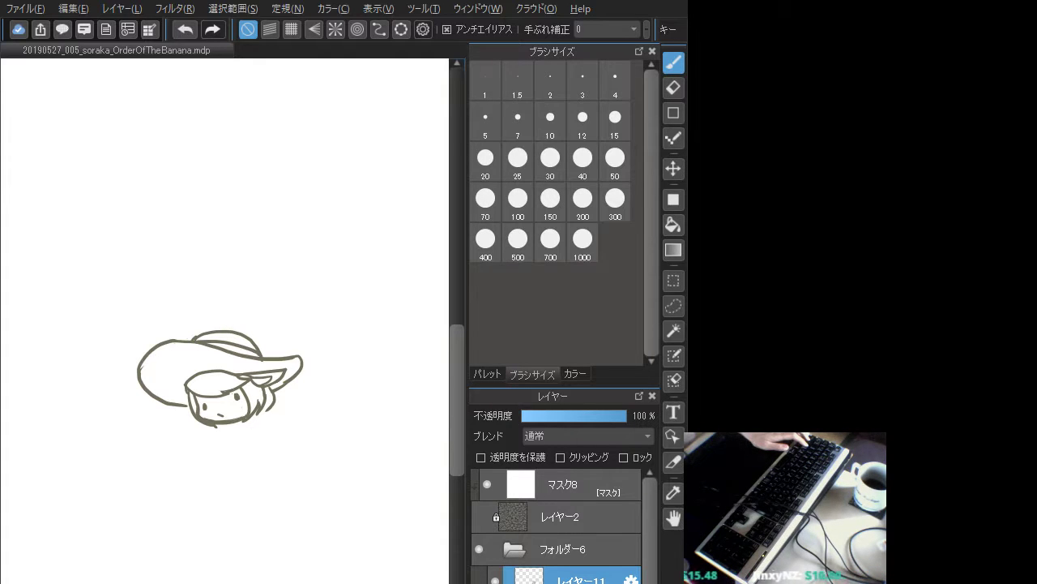
drag(242, 233, 256, 251)
key(ctrl+z)
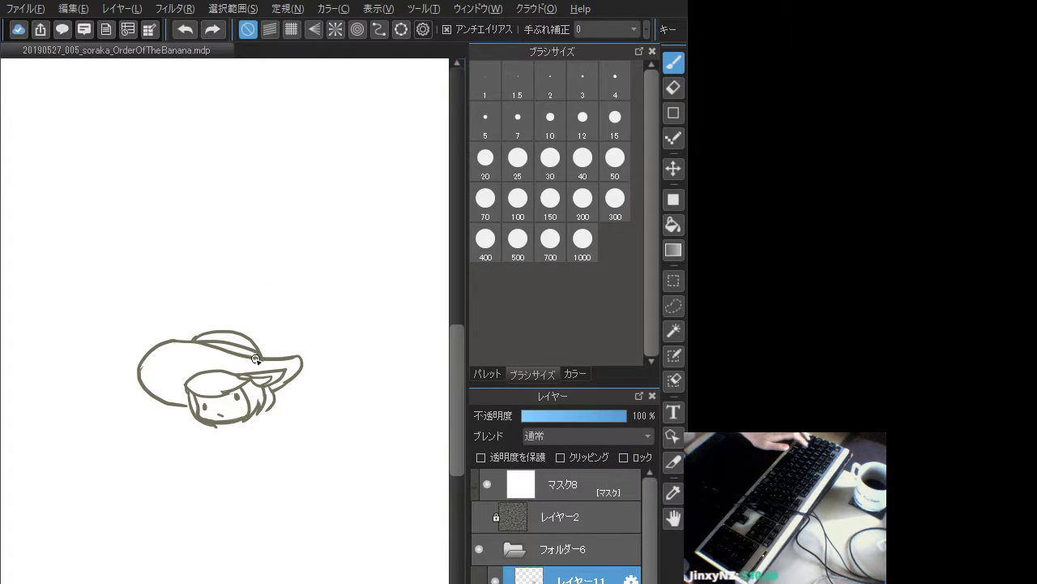
key(ctrl+z)
mouse_move(197, 340)
mouse_down()
mouse_move(260, 355)
mouse_move(250, 350)
mouse_up()
key(ctrl+z)
key(ctrl+z)
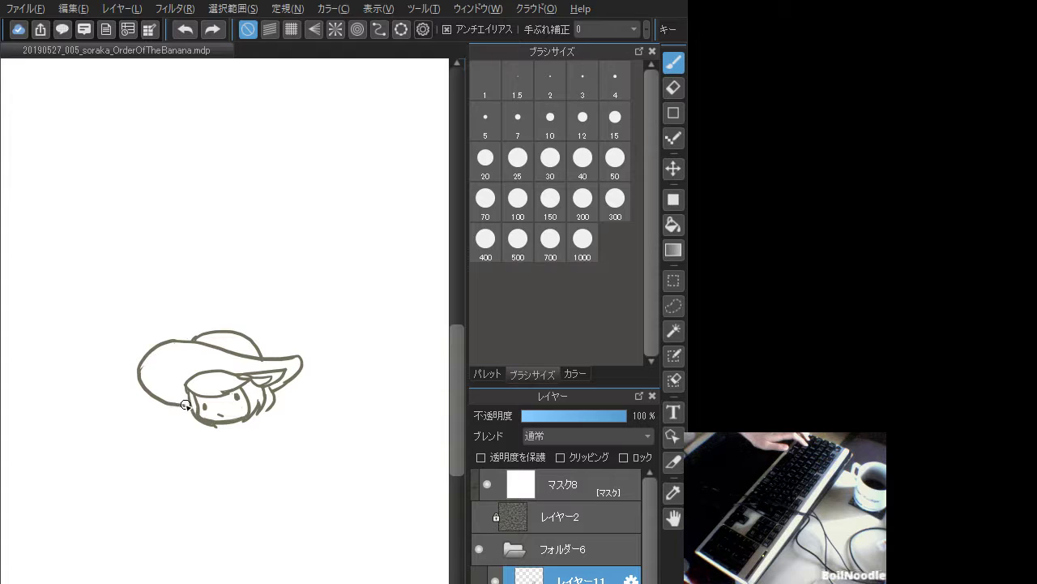
- Redraw the brim outline slightly inside the existing curve, from the left cheek around toward the right tip
mouse_move(186, 405)
mouse_down()
mouse_move(183, 378)
mouse_move(189, 401)
mouse_move(146, 388)
mouse_move(145, 368)
mouse_move(188, 403)
mouse_up()
key(ctrl+z)
key(ctrl+z)
mouse_move(146, 372)
mouse_down()
mouse_move(148, 384)
mouse_move(190, 403)
mouse_up()
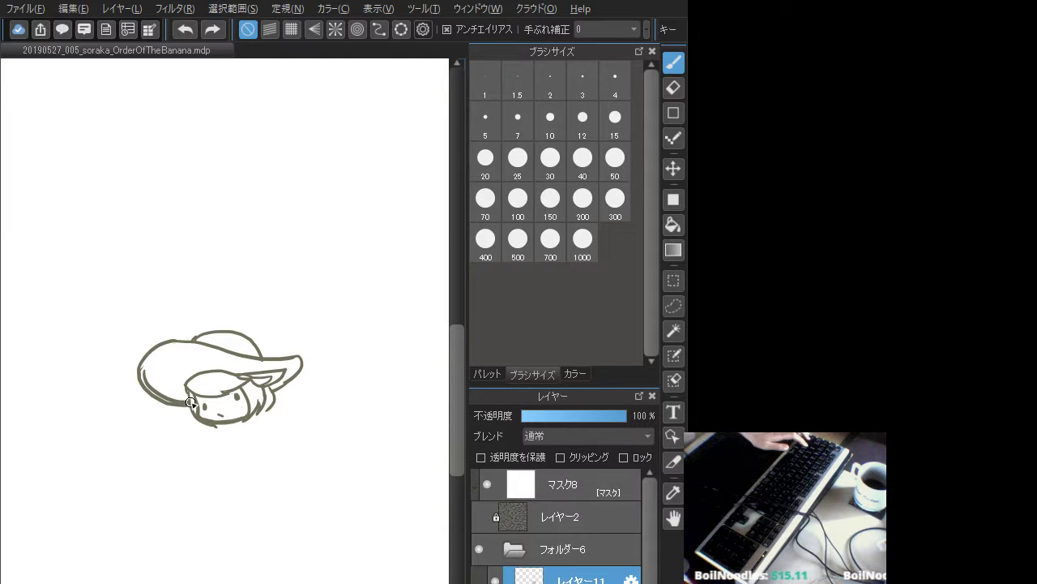
mouse_move(145, 375)
mouse_down()
mouse_move(172, 351)
mouse_move(277, 359)
mouse_up()
key(ctrl+z)
key(z)
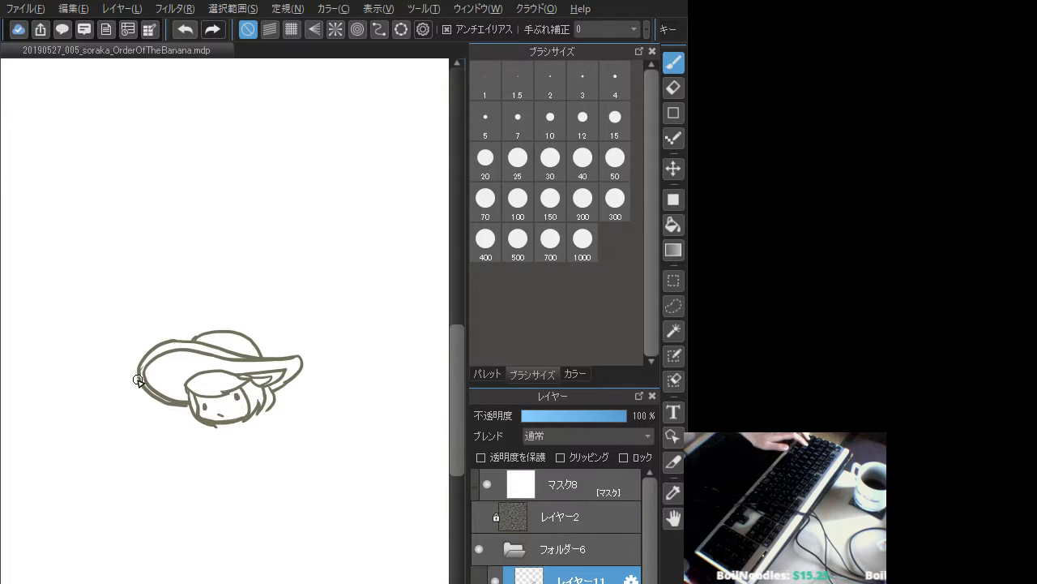
- Remove the old outer brim and crown lines and redraw the rounded crown slightly lower on the new brim
mouse_move(139, 380)
mouse_down()
mouse_move(168, 409)
mouse_move(186, 409)
mouse_move(128, 372)
mouse_move(134, 355)
mouse_move(144, 393)
mouse_up()
mouse_move(158, 346)
mouse_down()
mouse_move(141, 368)
mouse_move(169, 346)
mouse_move(197, 347)
mouse_move(176, 340)
mouse_move(258, 361)
mouse_move(256, 345)
mouse_move(235, 334)
mouse_move(277, 359)
mouse_move(249, 362)
mouse_move(282, 361)
mouse_up()
key(ctrl+z)
mouse_move(191, 349)
mouse_down()
mouse_move(252, 340)
mouse_move(271, 360)
mouse_move(226, 333)
mouse_move(260, 356)
mouse_move(207, 339)
mouse_move(261, 347)
mouse_up()
key(ctrl+z)
key(ctrl+z)
key(ctrl+z)
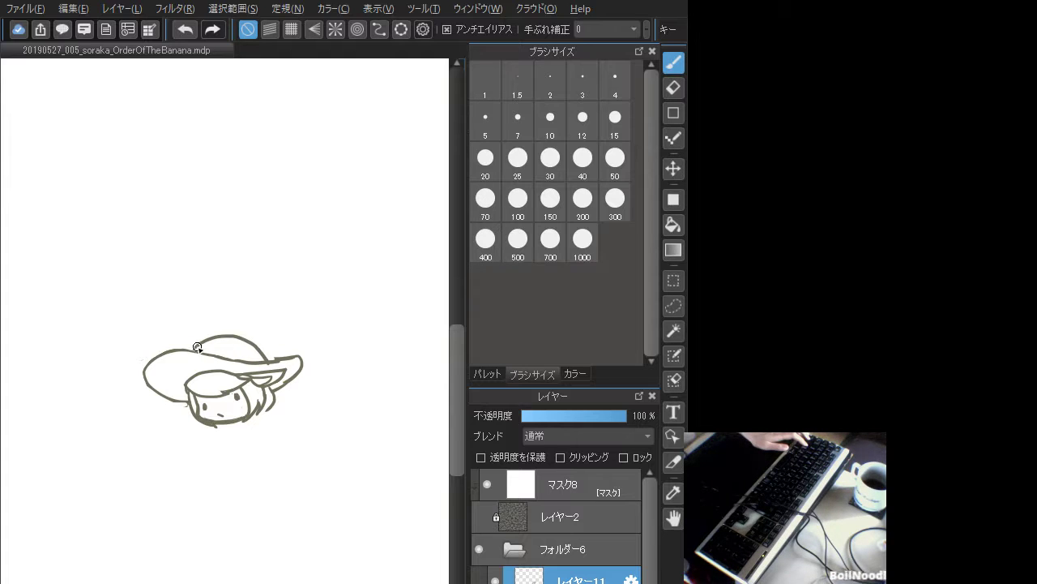
- Draw a curved hatband line across the base of the new crown, following the brim from its left to right end
drag(197, 347, 264, 354)
key(ctrl+z)
drag(196, 349, 266, 358)
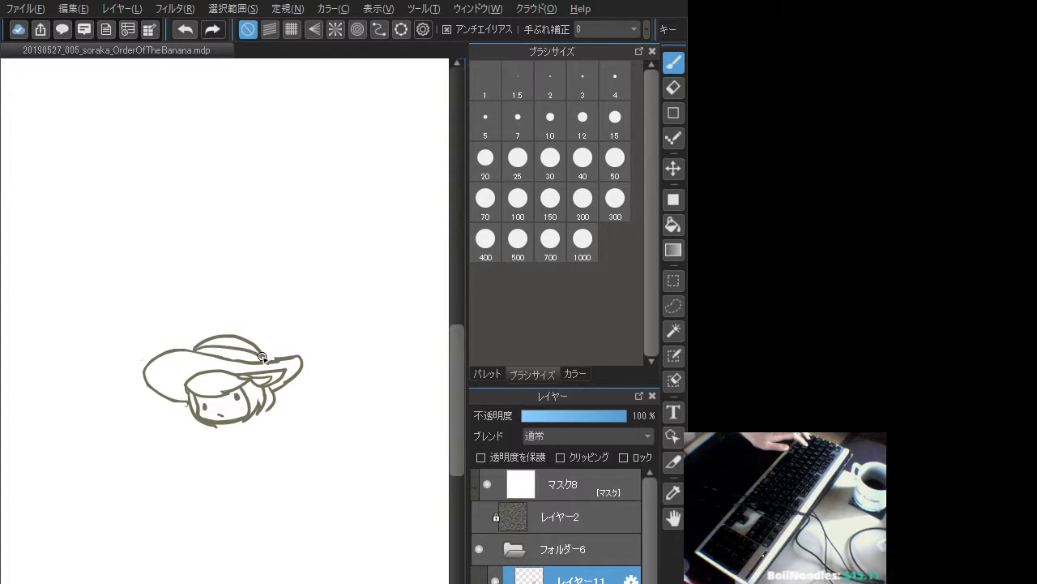
key(ctrl+z)
drag(201, 355, 267, 358)
key(ctrl+z)
drag(197, 350, 267, 358)
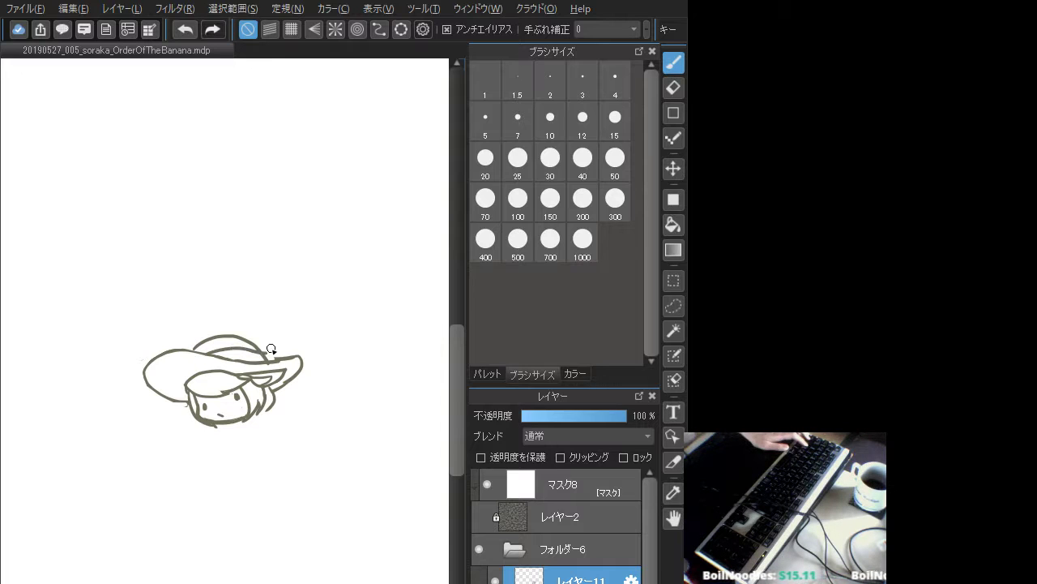
key(ctrl+z)
drag(196, 349, 266, 359)
key(ctrl+z)
key(ctrl+z)
drag(193, 351, 266, 357)
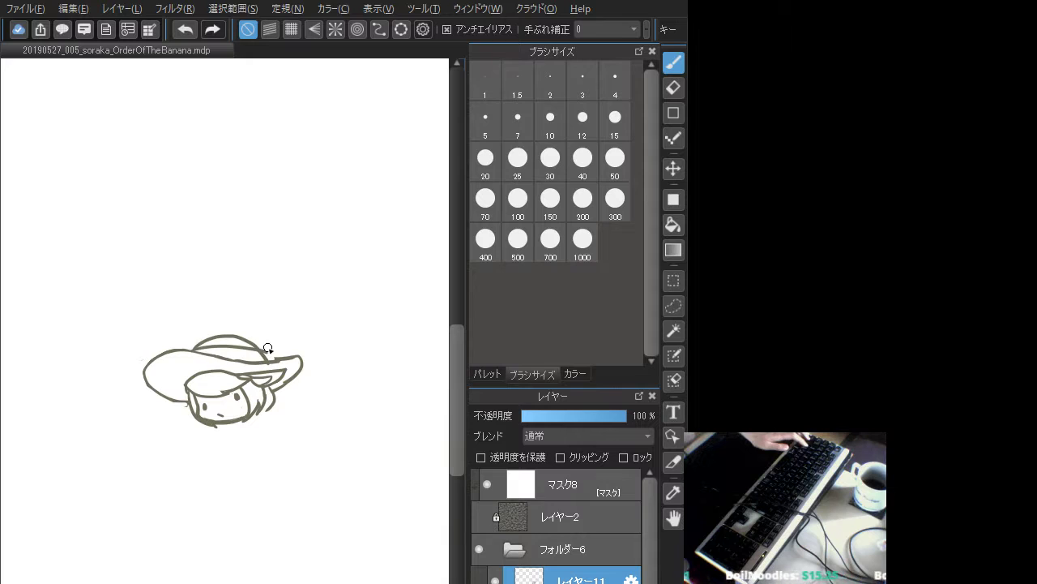
key(ctrl+z)
drag(195, 351, 265, 357)
key(ctrl+z)
drag(193, 350, 266, 354)
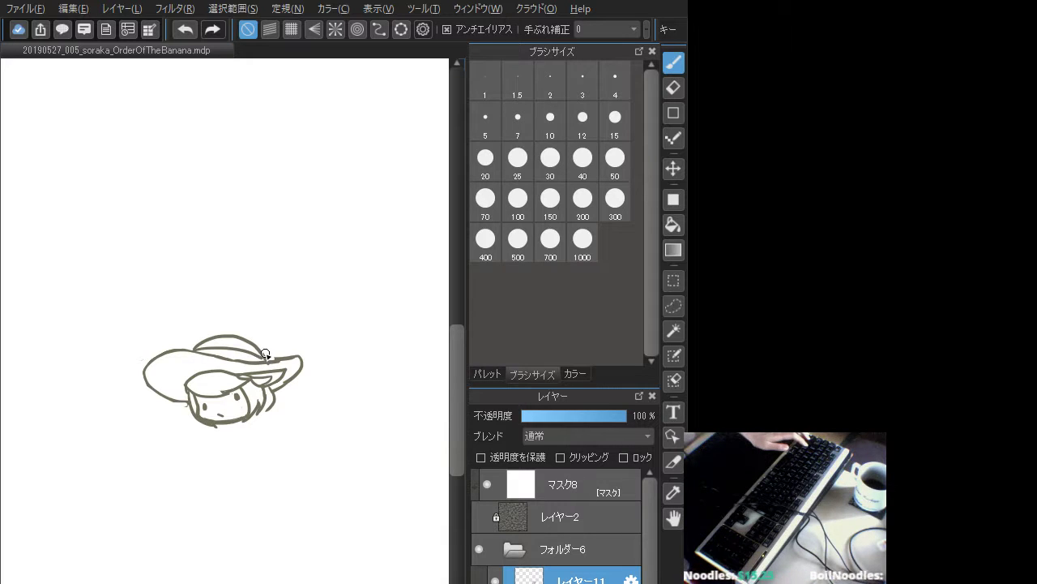
key(ctrl+z)
drag(193, 350, 268, 357)
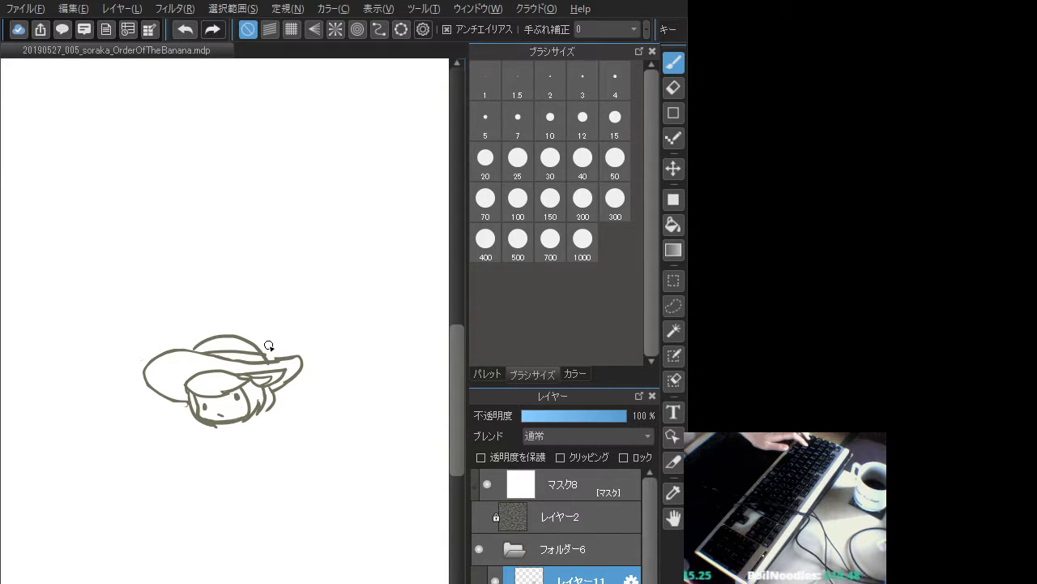
key(ctrl+z)
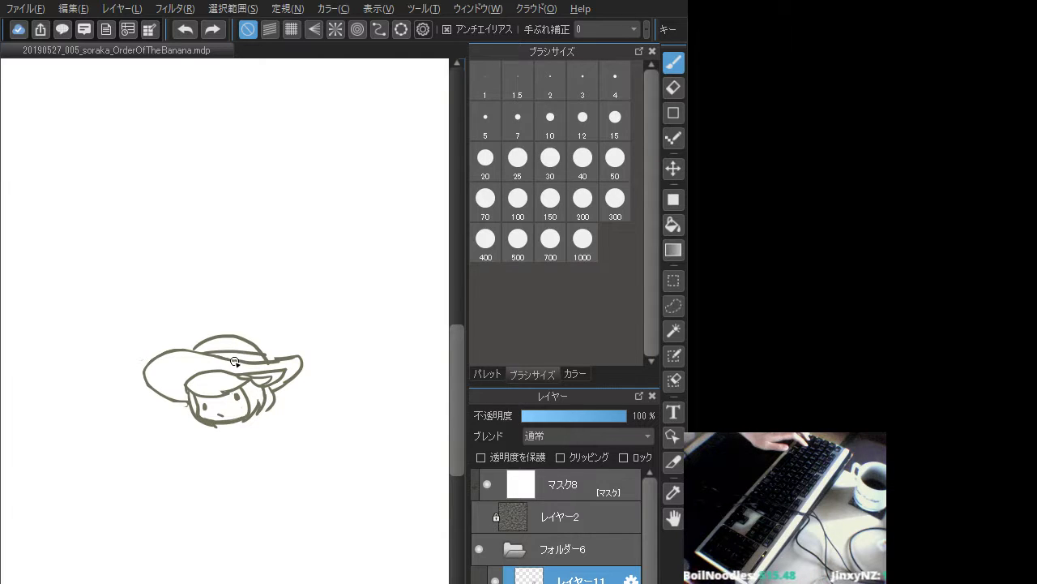
- Draw a small pointed shape and an oval ornament next to it on the right side of the hatband
drag(252, 358, 257, 358)
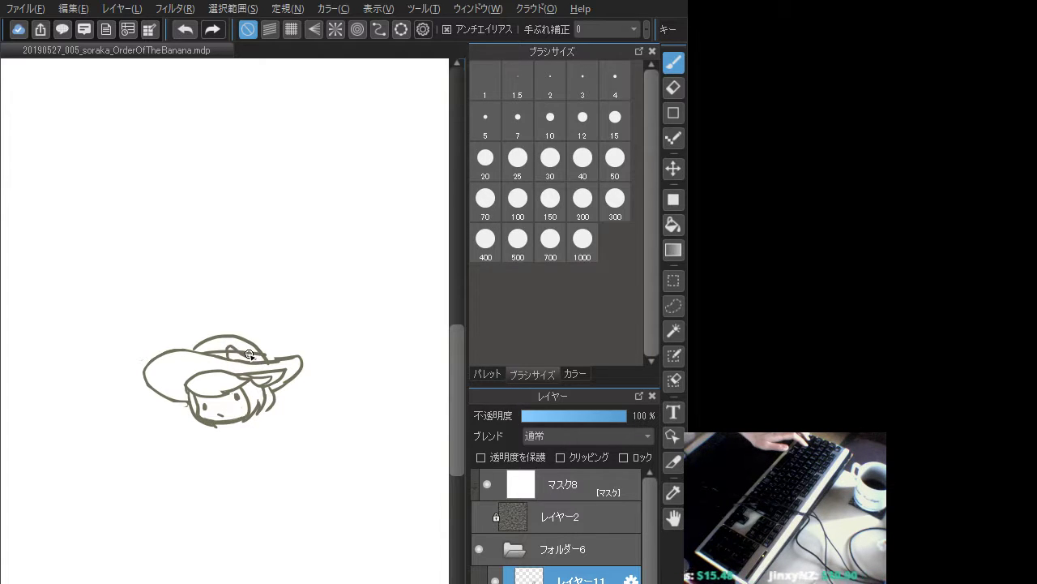
key(ctrl+z)
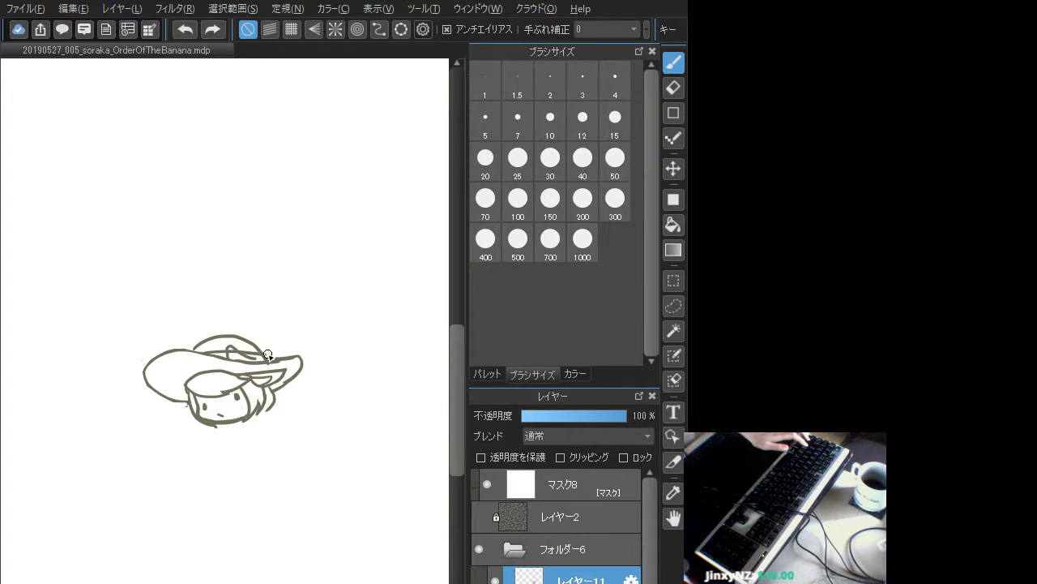
mouse_move(255, 354)
mouse_down()
mouse_move(232, 359)
mouse_move(247, 348)
mouse_up()
key(ctrl+z)
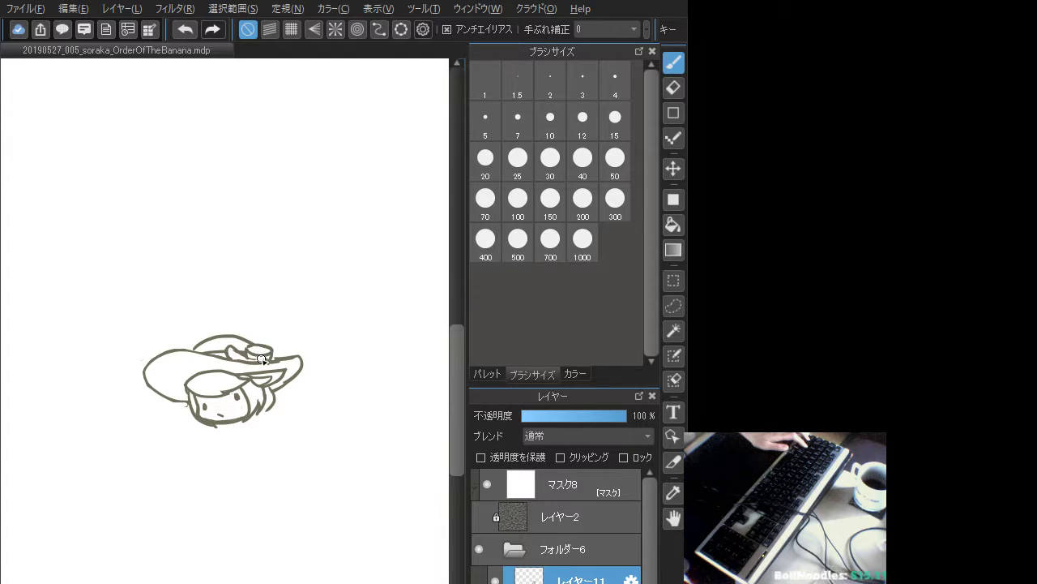
key(ctrl+z)
- Draw a rounded form behind the oval ornament and top it with a cluster of spiky leaves
mouse_move(248, 352)
mouse_down()
mouse_move(276, 343)
mouse_move(250, 343)
mouse_move(280, 346)
mouse_move(271, 337)
mouse_move(253, 341)
mouse_move(280, 347)
mouse_move(258, 327)
mouse_move(282, 341)
mouse_up()
key(ctrl+z)
key(ctrl+z)
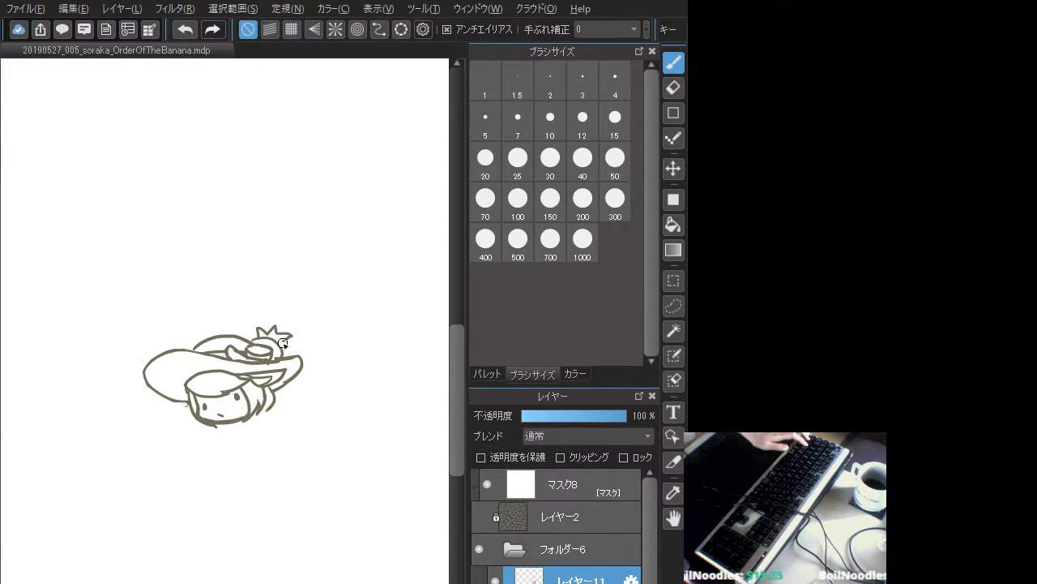
key(ctrl+z)
key(ctrl+z)
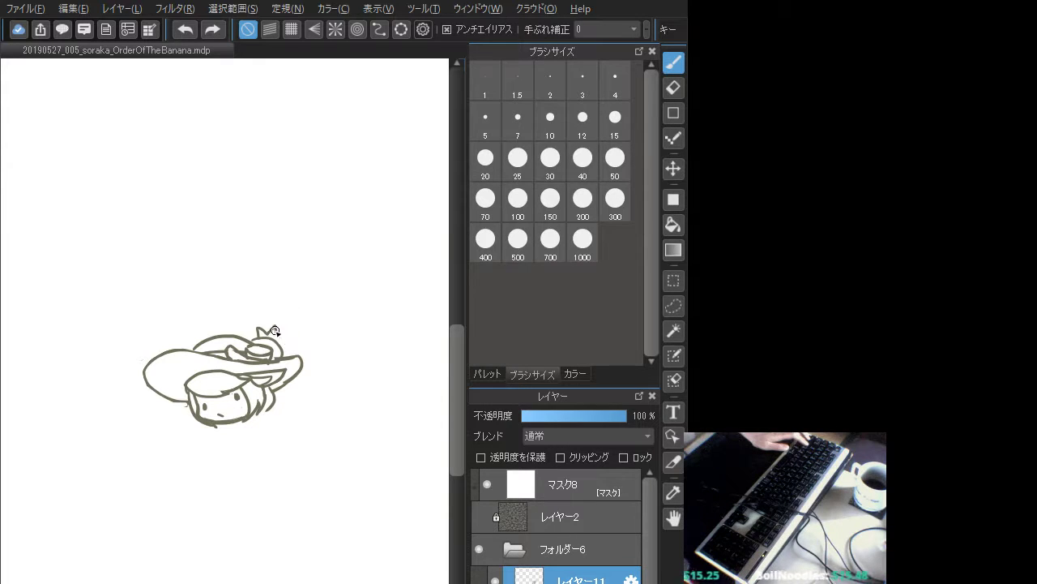
drag(275, 327, 280, 345)
key(ctrl+z)
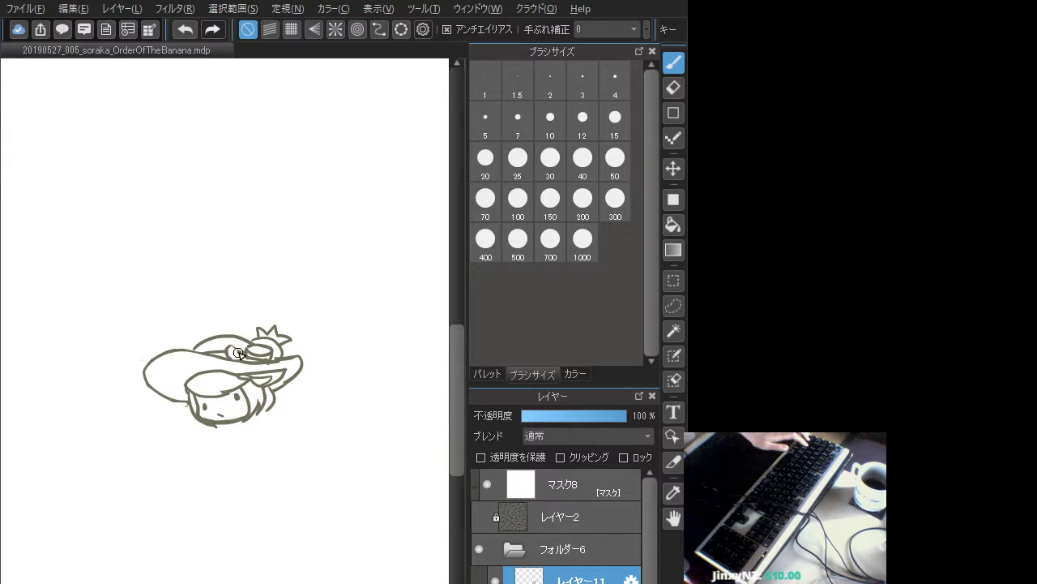
- Redraw the pointed shape beside the oval ornament taller, curving up over the hat crown
mouse_move(230, 340)
mouse_down()
mouse_move(244, 353)
mouse_move(227, 352)
mouse_move(237, 337)
mouse_up()
key(ctrl+z)
key(ctrl+z)
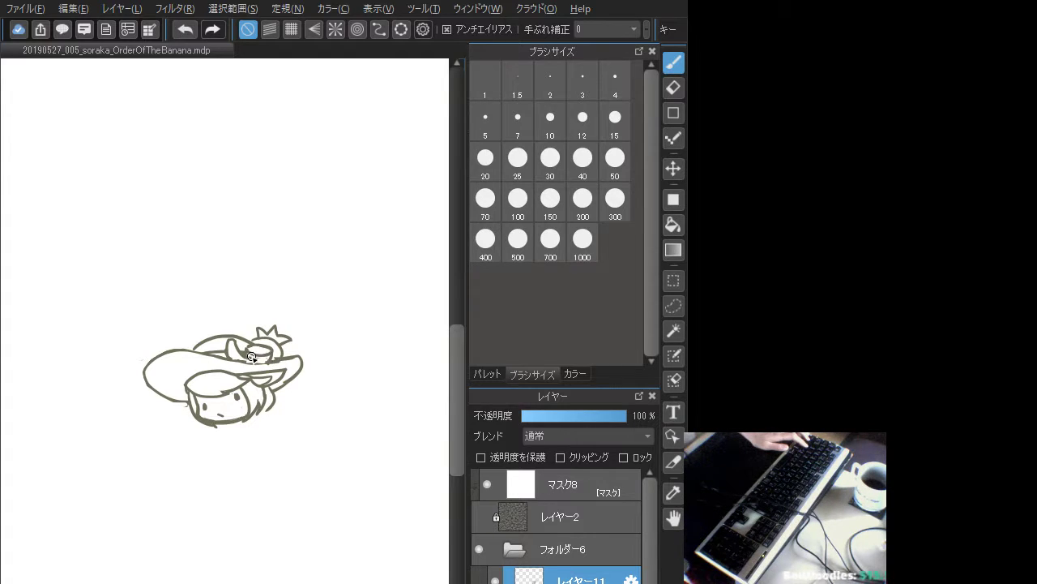
- Rework the lower edge of the hat ornament where it meets the brim and save the document
key(ctrl+z)
drag(247, 361, 279, 362)
key(ctrl+z)
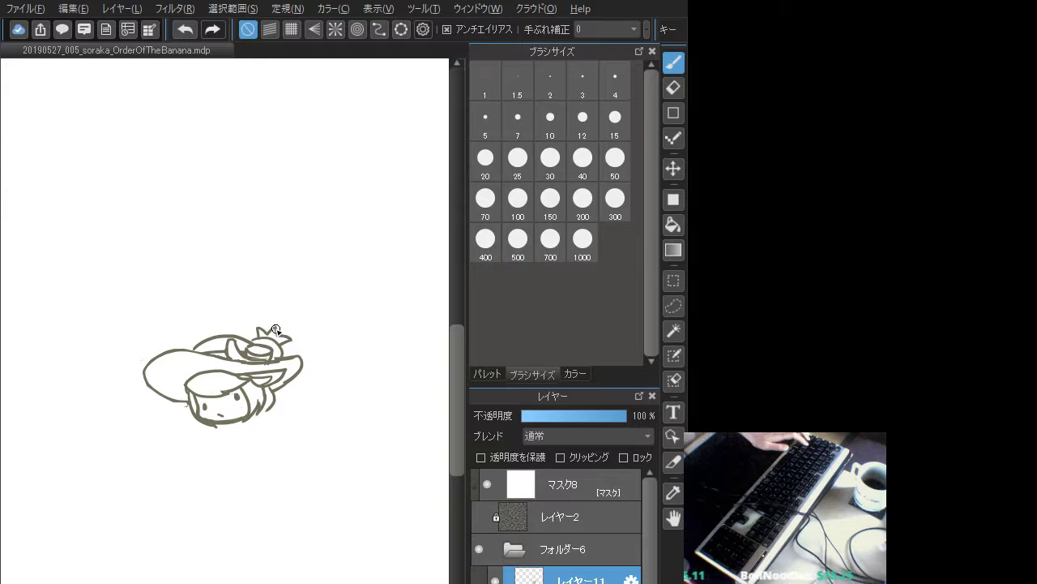
key(ctrl+s)
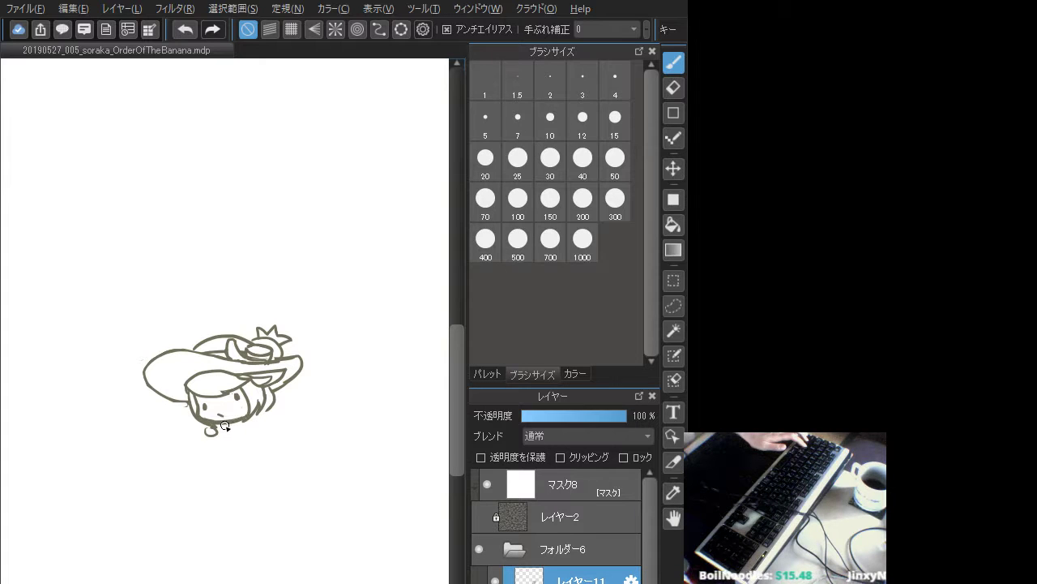
drag(217, 428, 225, 430)
key(ctrl+z)
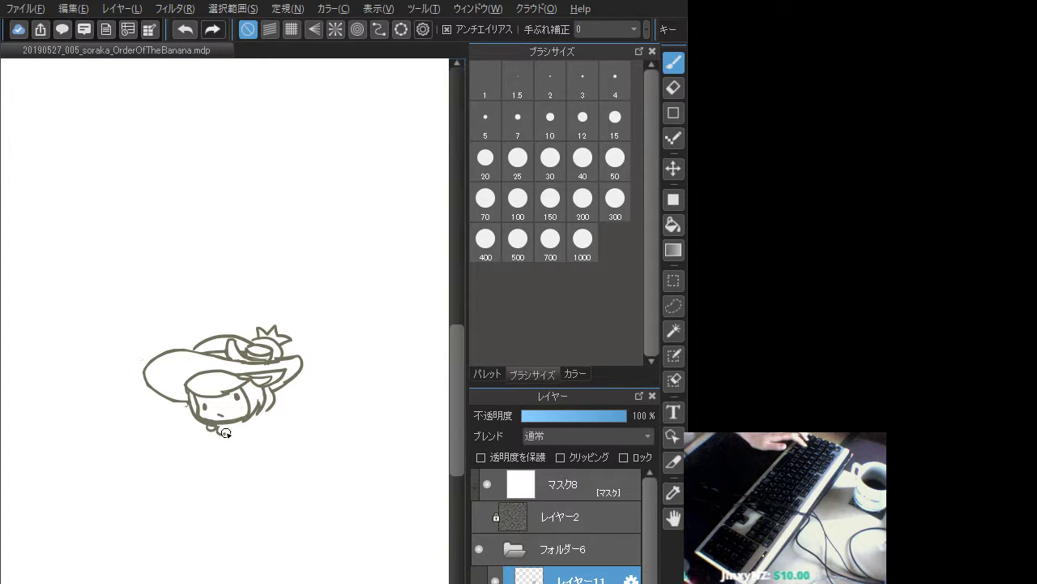
key(ctrl+z)
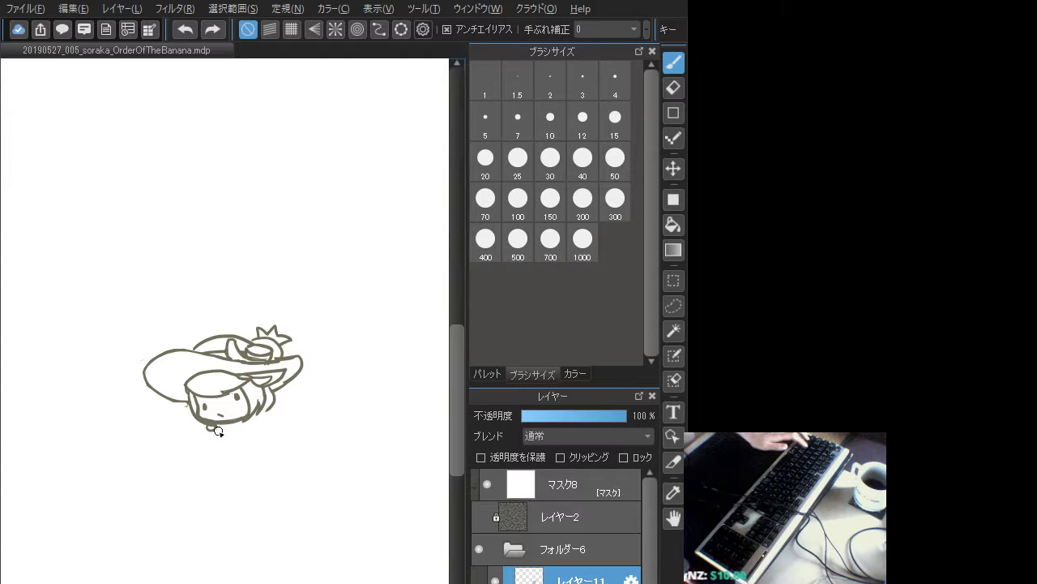
drag(217, 429, 242, 427)
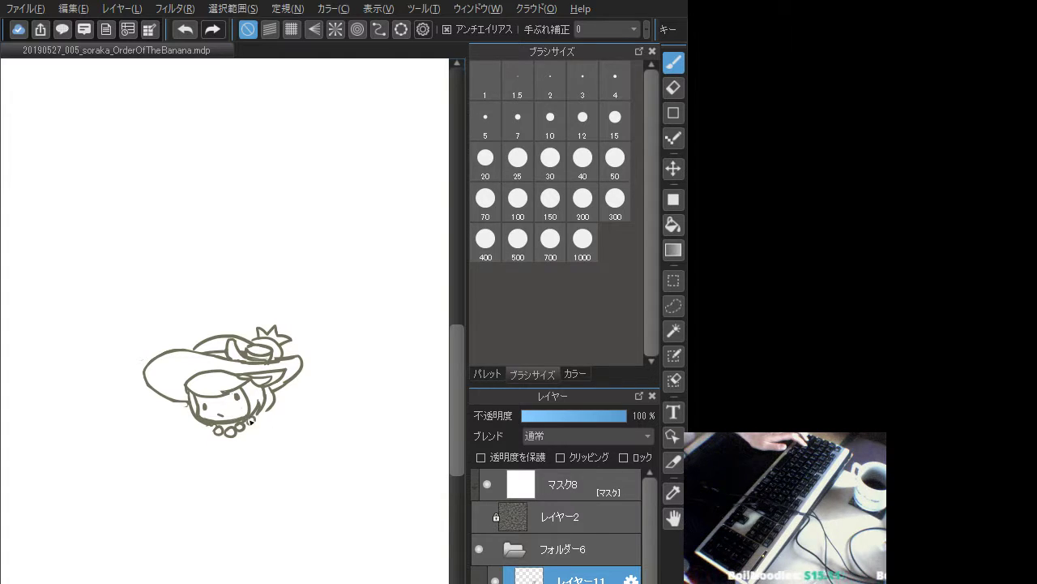
key(ctrl+z)
- Draw a row of small round necklace beads tucked along the underside of the chin
mouse_move(245, 417)
mouse_down()
mouse_move(220, 434)
mouse_move(213, 428)
mouse_move(235, 434)
mouse_move(209, 428)
mouse_move(231, 423)
mouse_up()
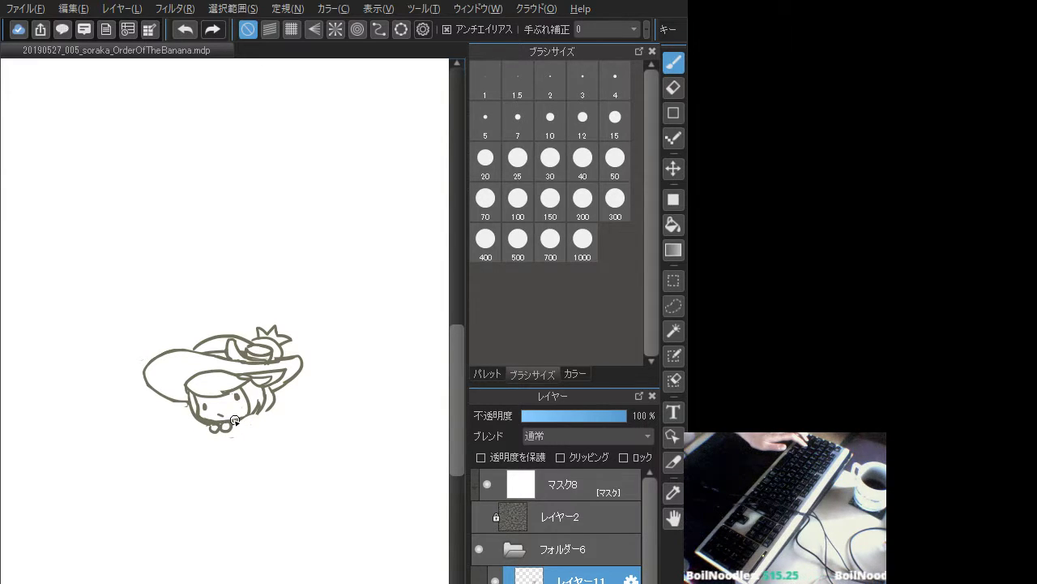
key(ctrl+z)
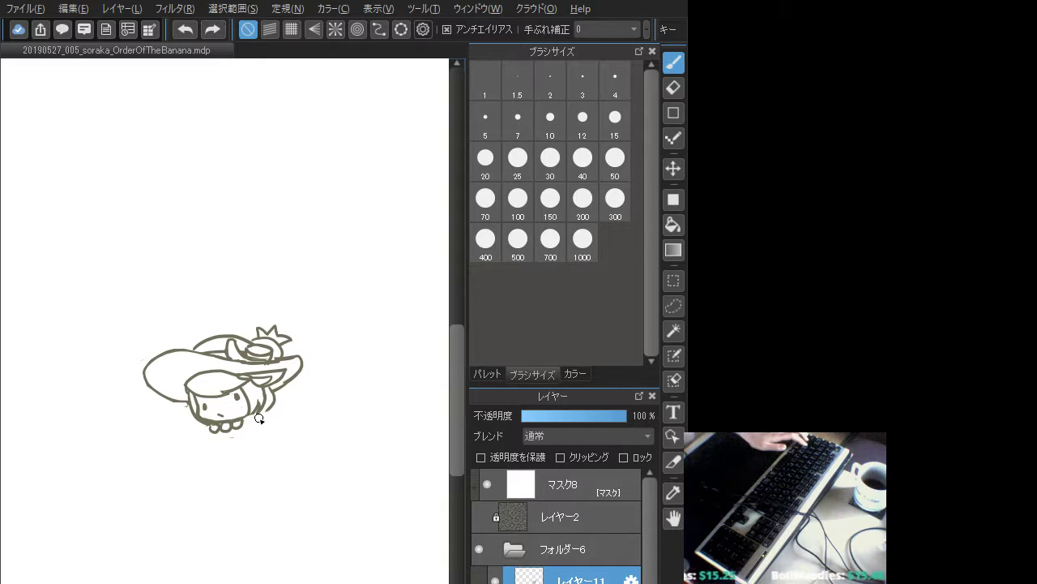
drag(245, 418, 251, 417)
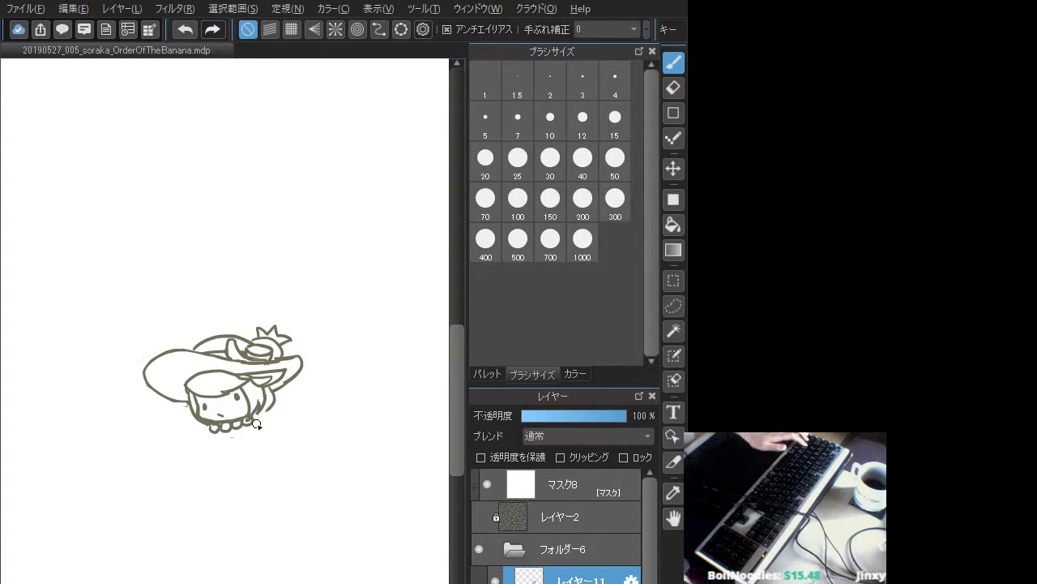
key(ctrl+z)
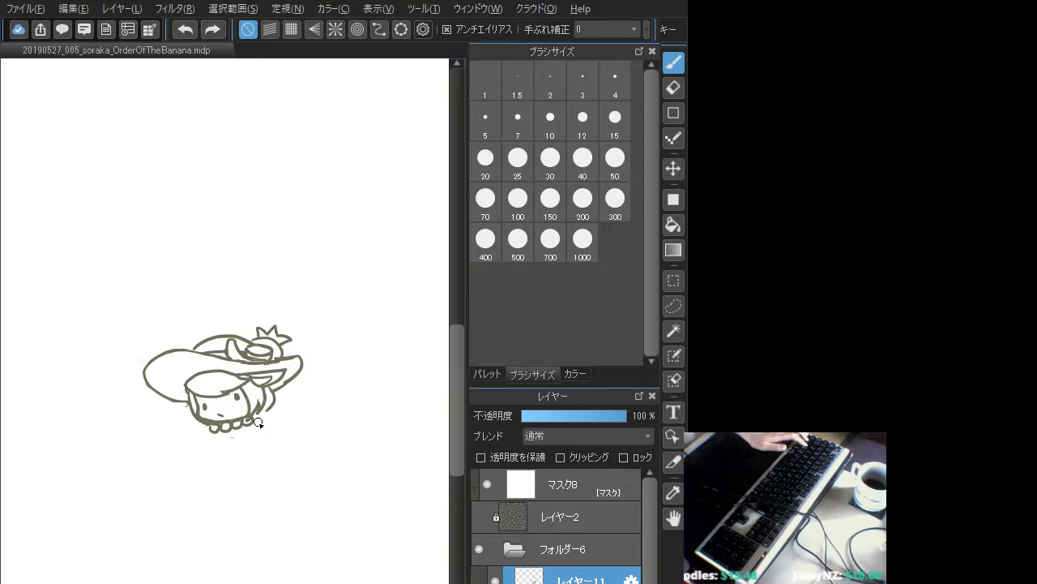
- Draw a short angular tie at the end of the bead necklace, beneath the hair
mouse_move(256, 421)
mouse_down()
mouse_move(273, 434)
mouse_move(262, 417)
mouse_up()
key(ctrl+z)
key(ctrl+z)
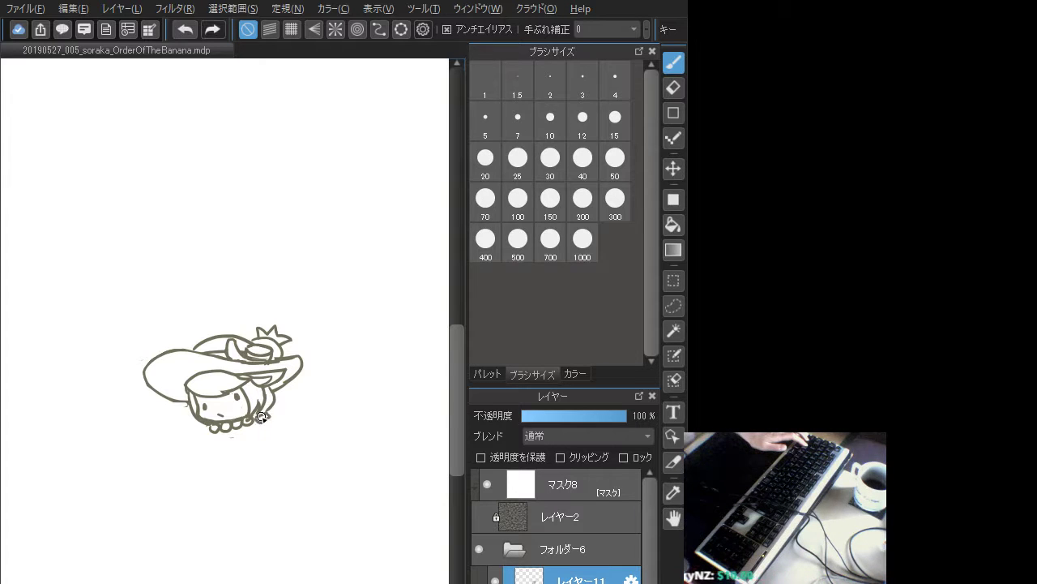
key(ctrl+z)
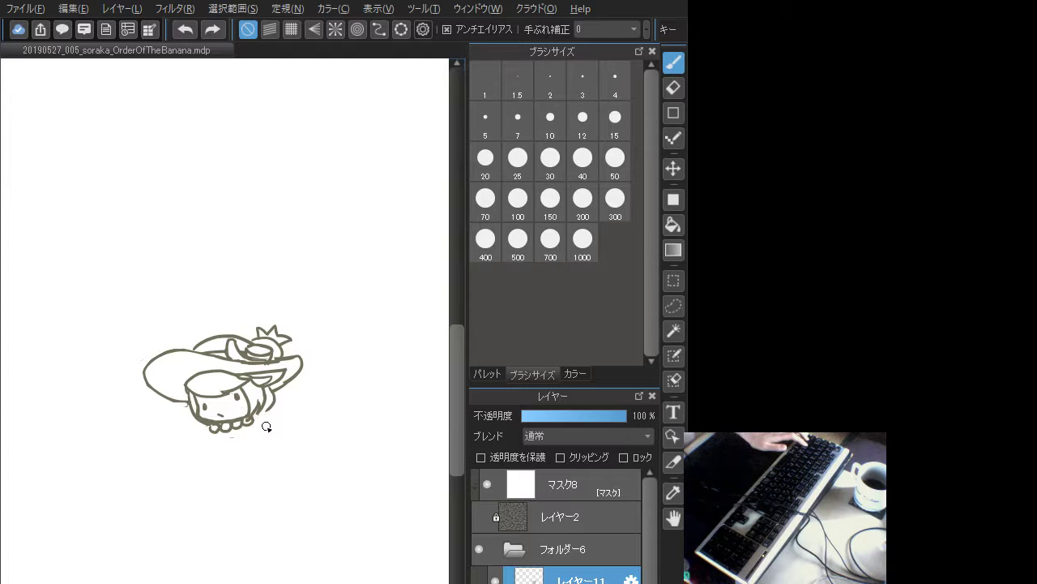
drag(269, 413, 257, 420)
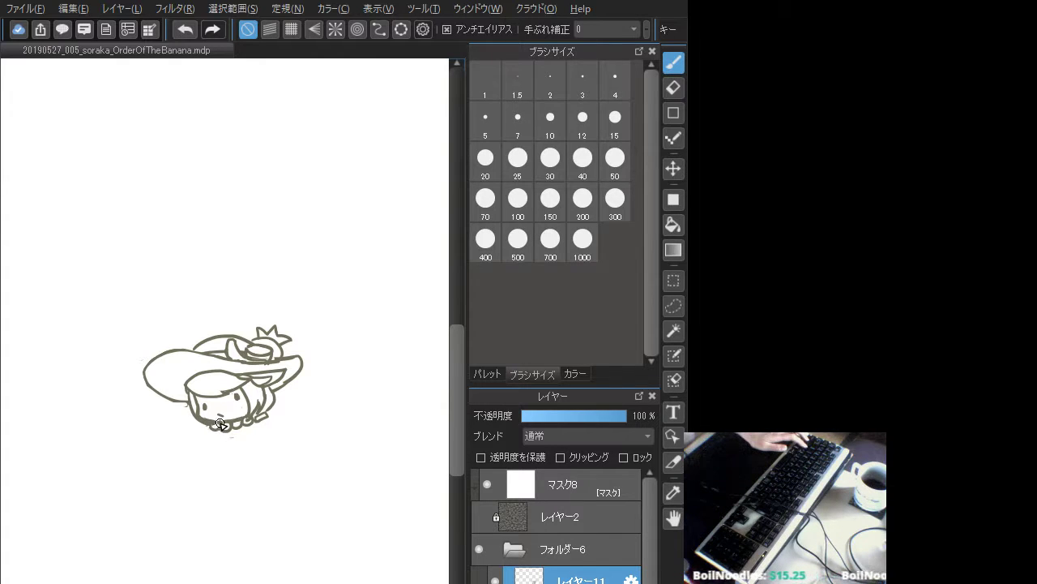
key(ctrl+z)
- Draw the shoulder lines beneath the necklace and try a plain flared dress shape below them
mouse_move(220, 426)
mouse_down()
mouse_move(231, 427)
mouse_move(226, 447)
mouse_move(218, 431)
mouse_move(217, 444)
mouse_move(242, 428)
mouse_move(270, 440)
mouse_move(251, 435)
mouse_move(220, 465)
mouse_move(233, 493)
mouse_move(279, 478)
mouse_move(253, 444)
mouse_up()
key(ctrl+z)
key(ctrl+z)
key(ctrl+z)
key(ctrl+z)
key(ctrl+z)
key(ctrl+z)
key(ctrl+z)
key(ctrl+z)
key(ctrl+z)
key(ctrl+z)
key(ctrl+z)
key(ctrl+z)
key(ctrl+z)
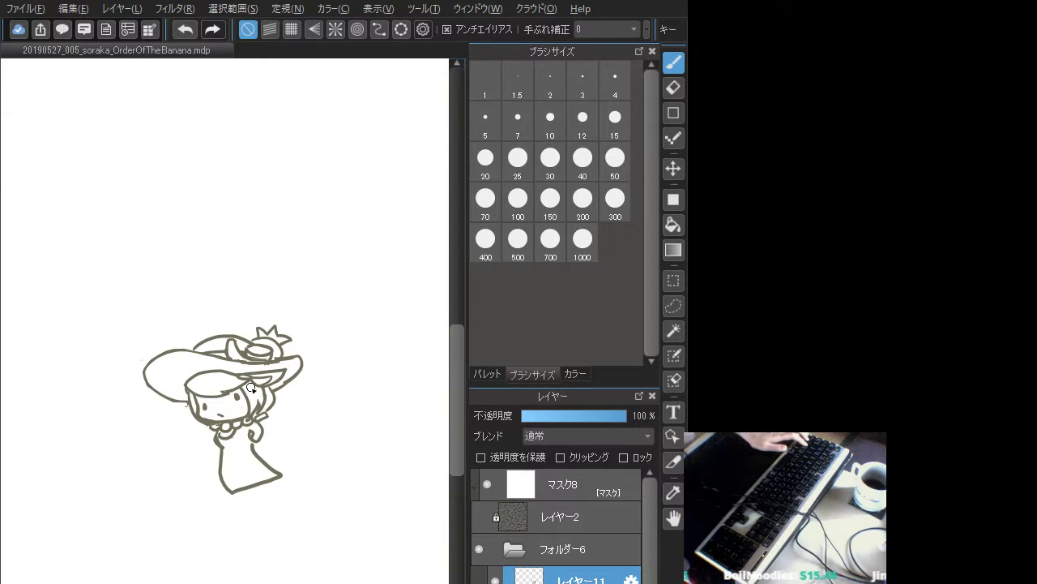
- Remove the flared dress shape and draw the arm on the right side of the body bent, with its hand at the waist
key(ctrl+z)
key(ctrl+z)
mouse_move(259, 422)
mouse_down()
mouse_move(260, 440)
mouse_move(254, 433)
mouse_up()
key(ctrl+z)
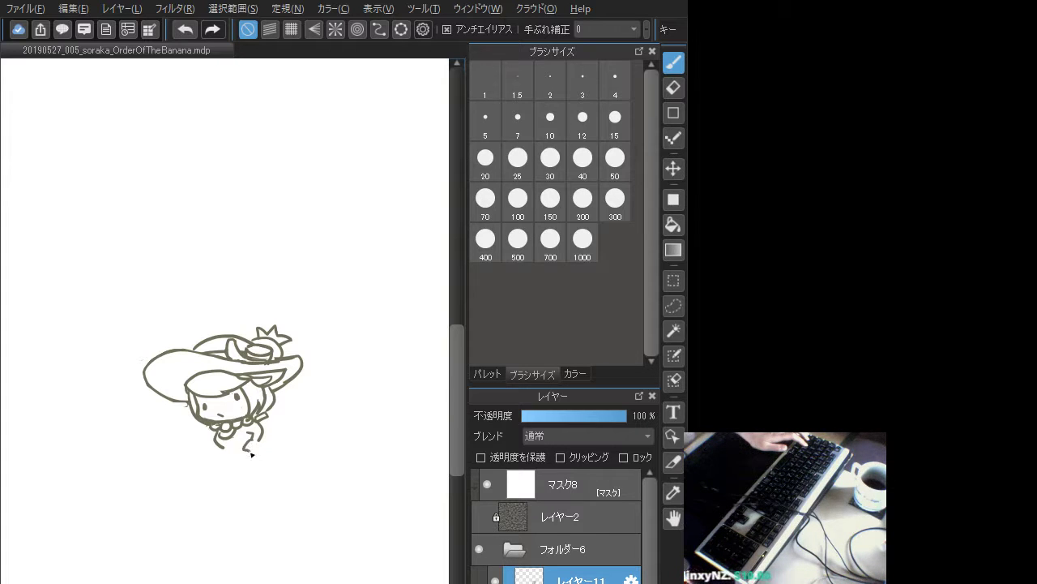
key(ctrl+z)
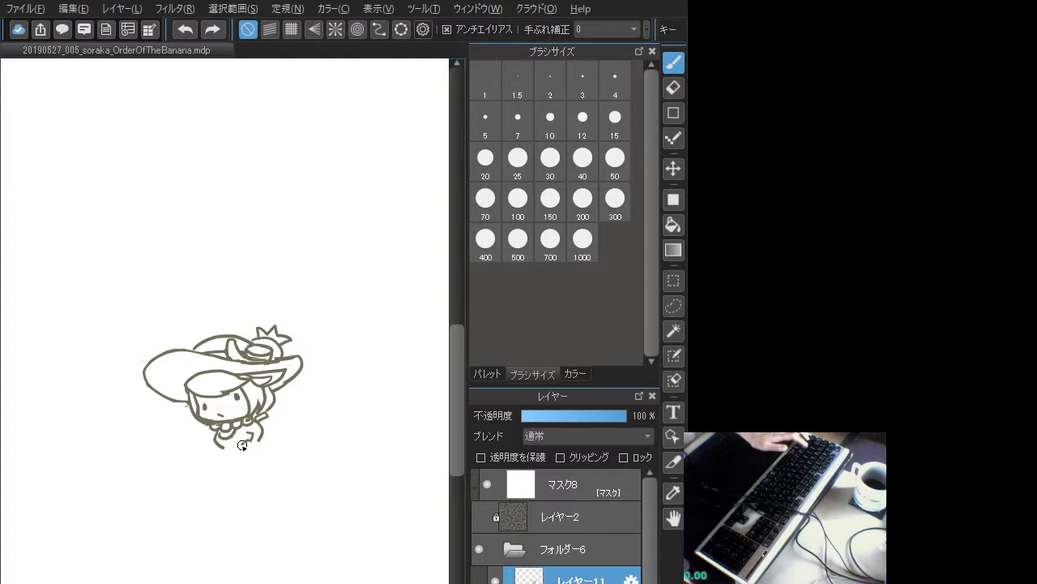
drag(259, 435, 259, 442)
key(ctrl+z)
drag(242, 446, 259, 440)
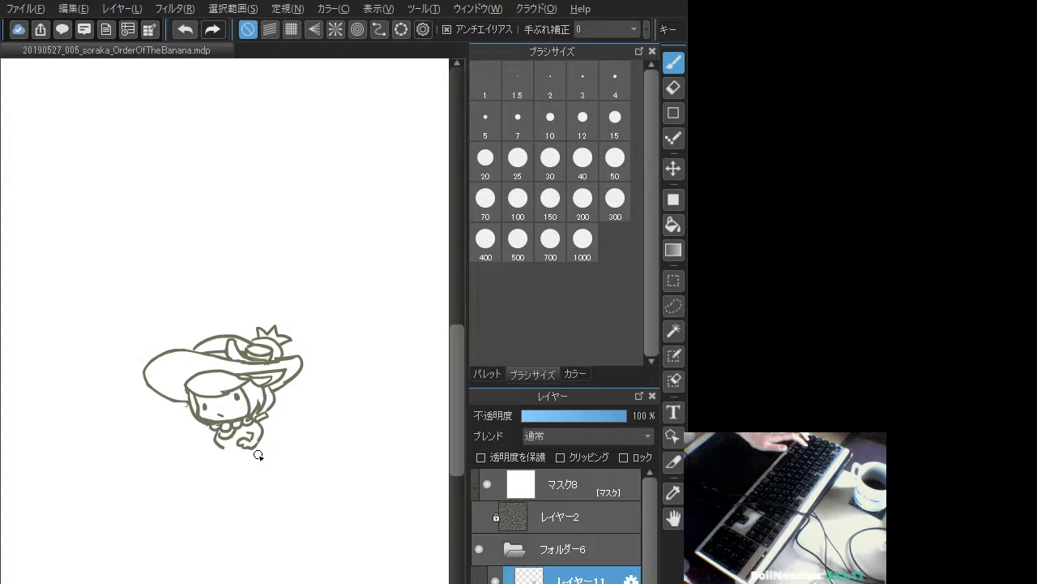
key(ctrl+z)
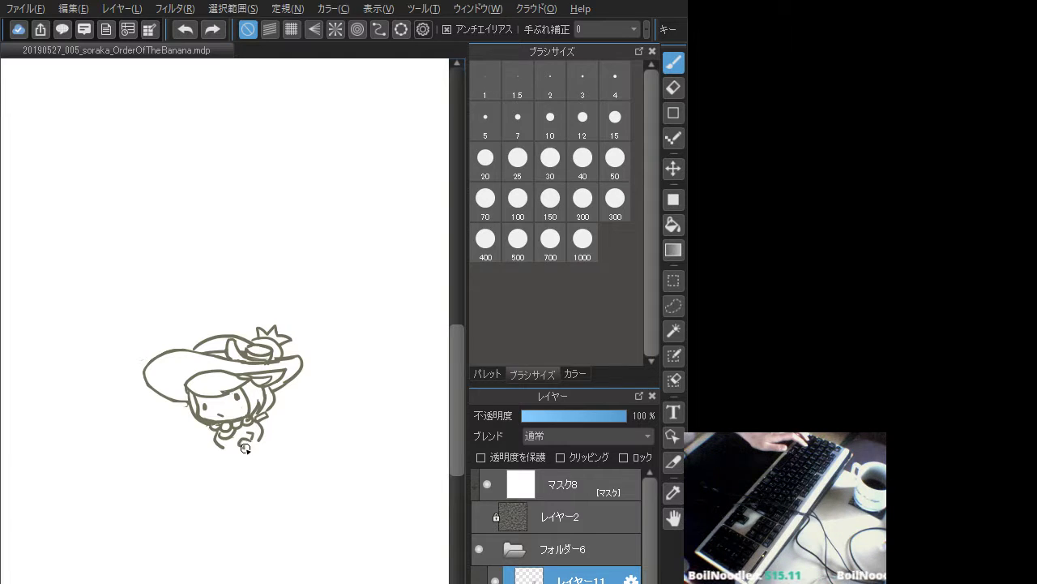
drag(246, 449, 249, 442)
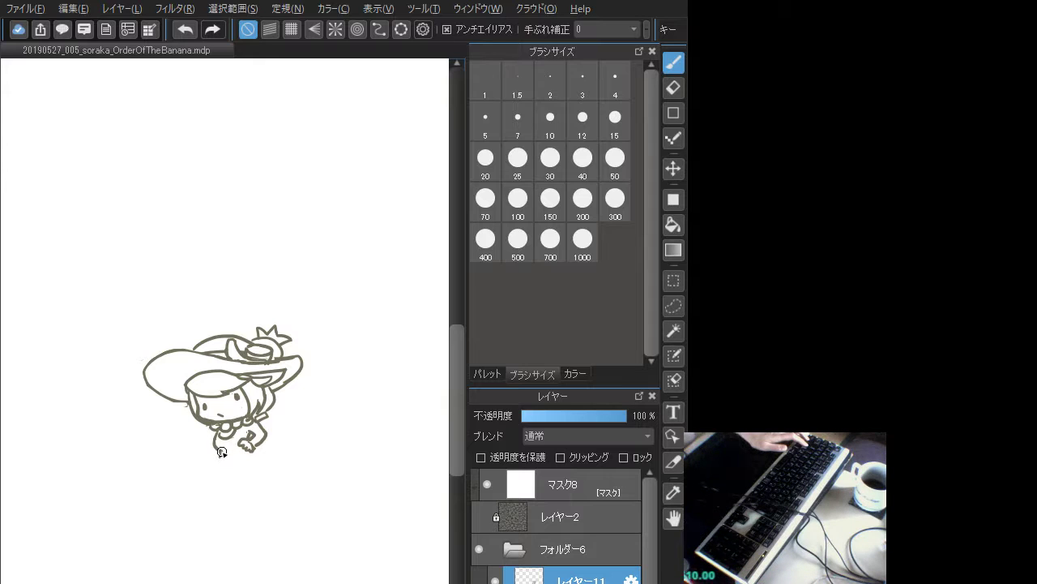
- Draw the side of the torso and a curved bodice edge running across the waist to the hand
key(ctrl+z)
drag(217, 448, 241, 442)
key(ctrl+z)
key(ctrl+z)
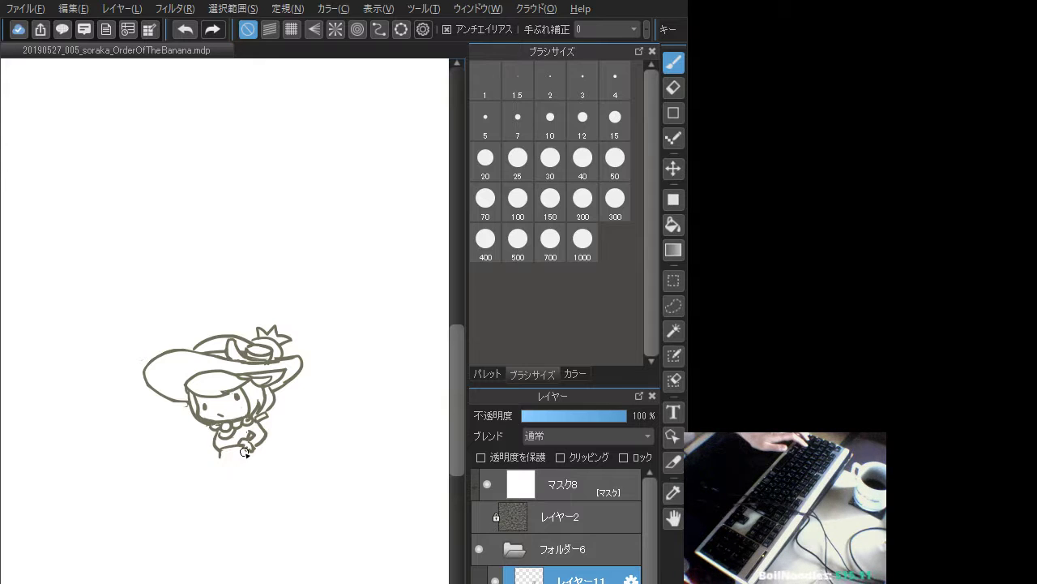
key(ctrl+z)
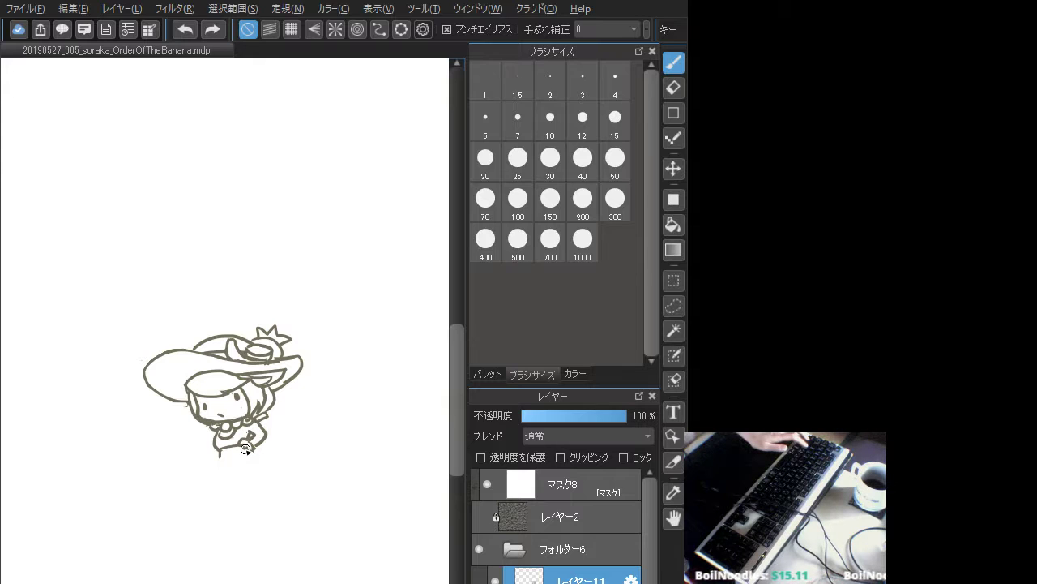
- Draw a knot with two small loops at the hip, just below the hand
drag(245, 448, 253, 460)
key(ctrl+z)
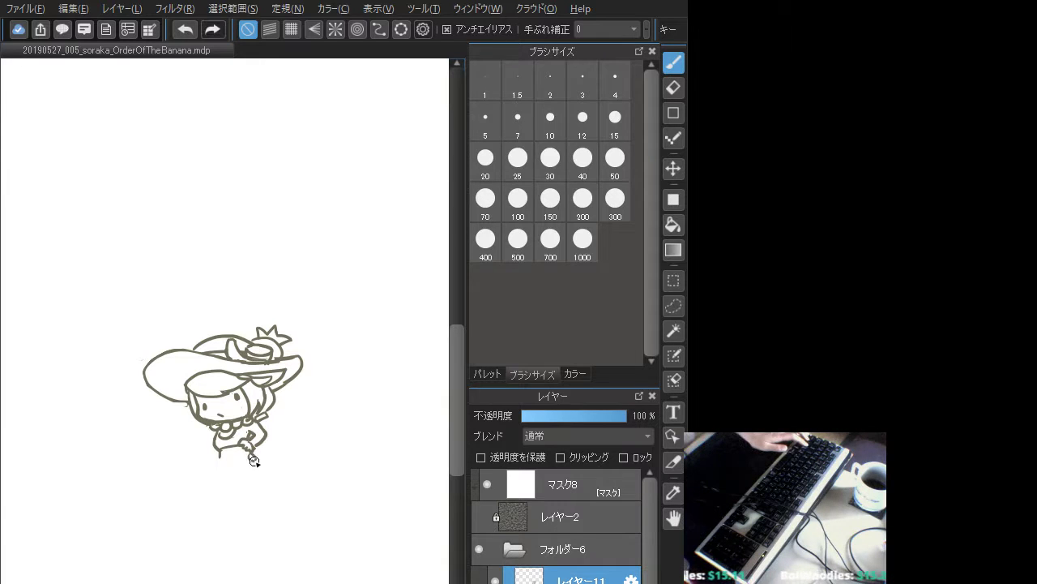
key(ctrl+z)
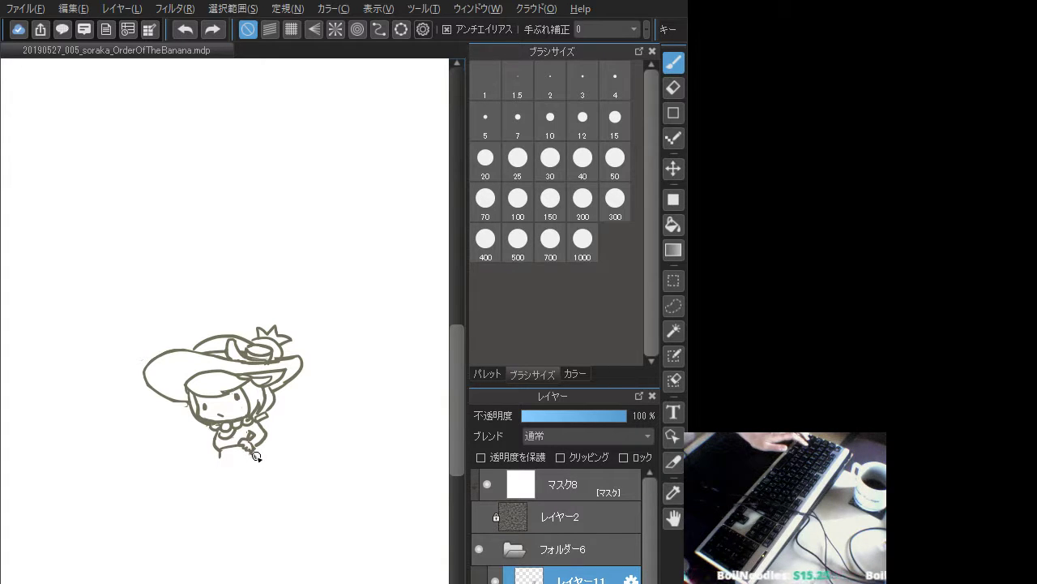
drag(253, 457, 259, 460)
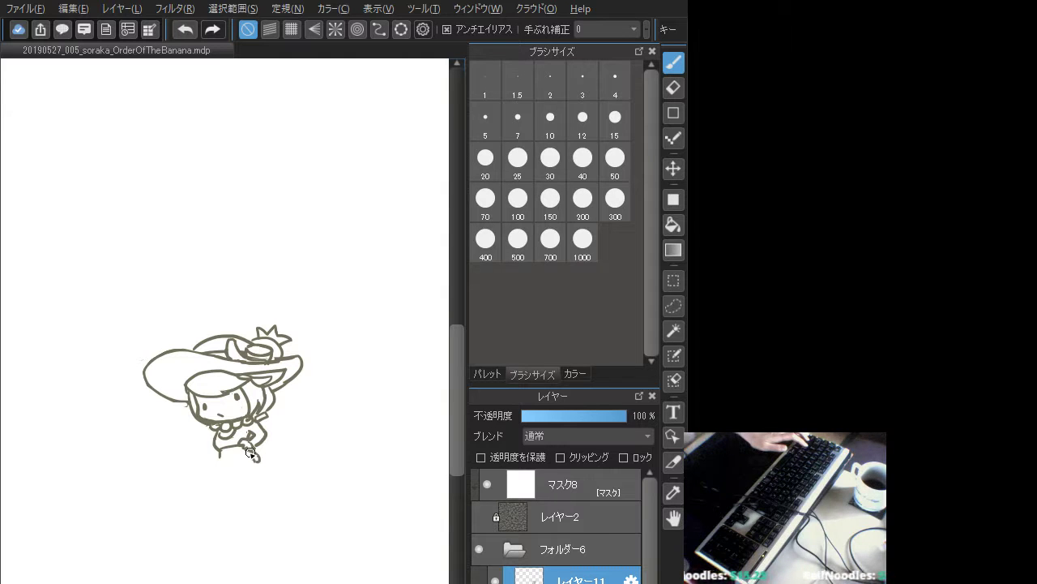
key(ctrl+z)
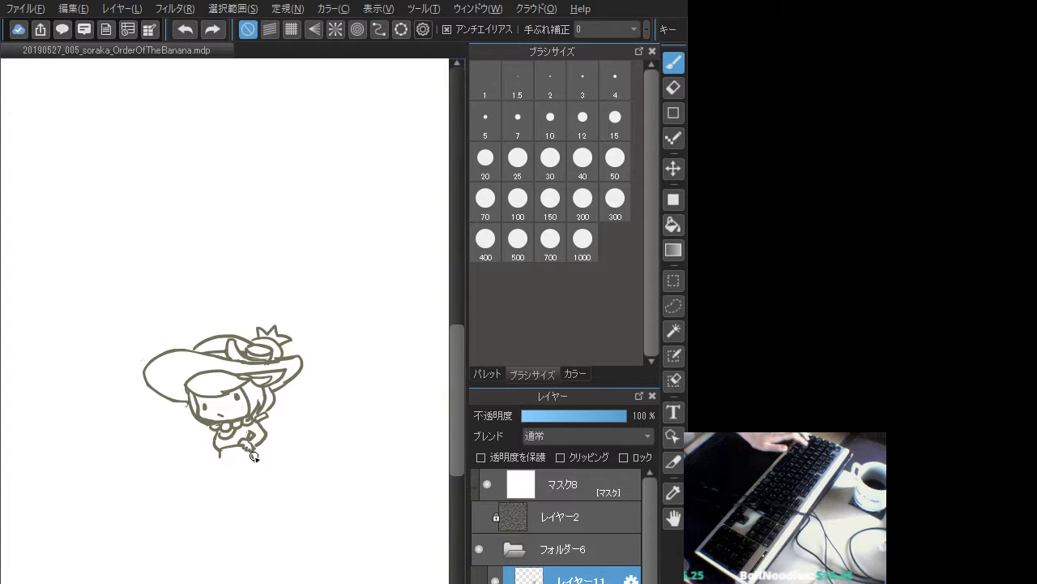
key(ctrl+z)
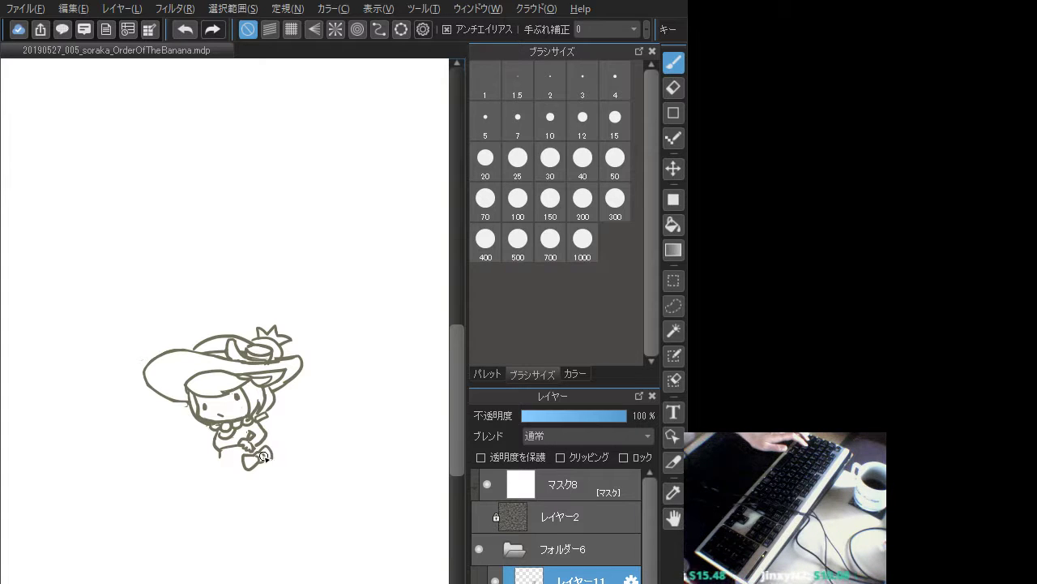
key(ctrl+z)
drag(259, 460, 257, 458)
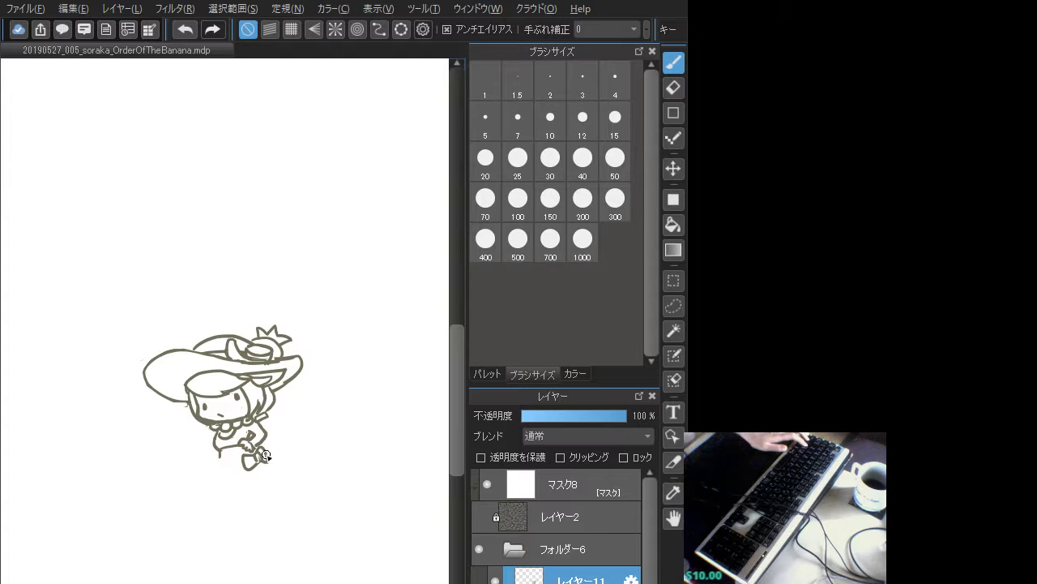
key(ctrl+z)
drag(258, 458, 262, 457)
key(ctrl+z)
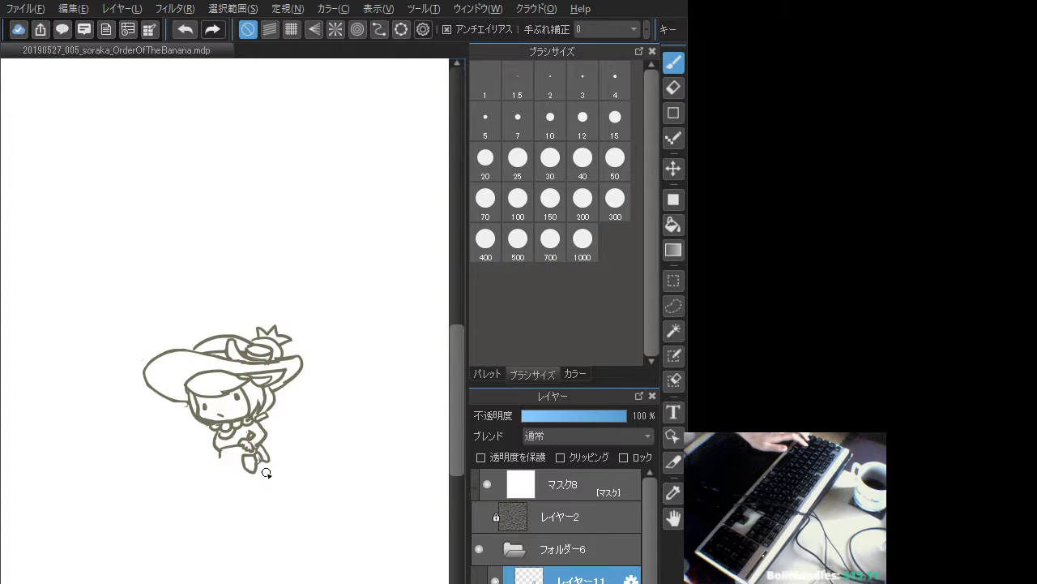
- Add ribbon tails hanging from the hip knot and a belt band around the waist
mouse_move(258, 460)
mouse_down()
mouse_move(271, 481)
mouse_move(270, 471)
mouse_up()
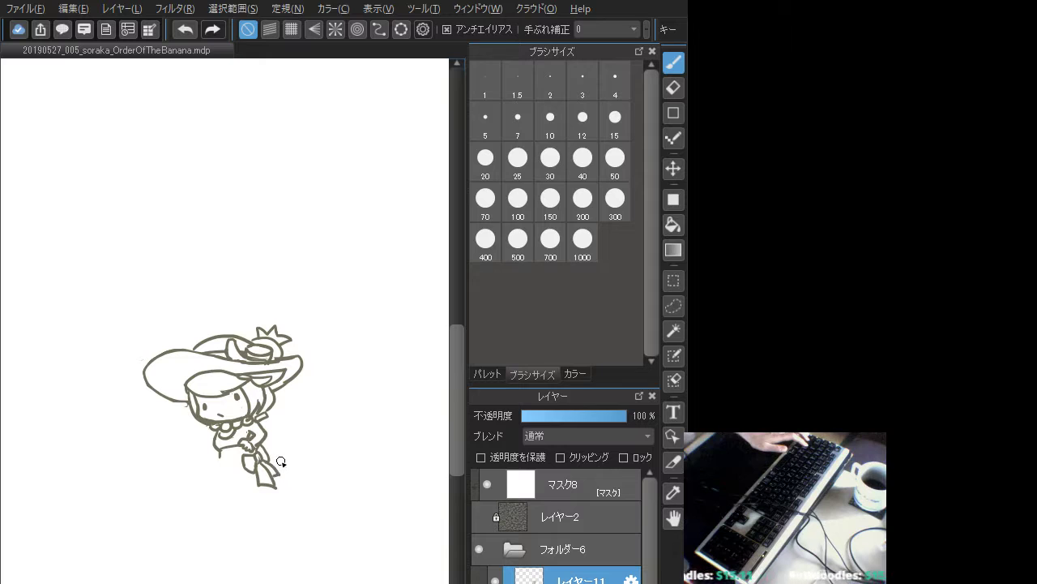
key(ctrl+z)
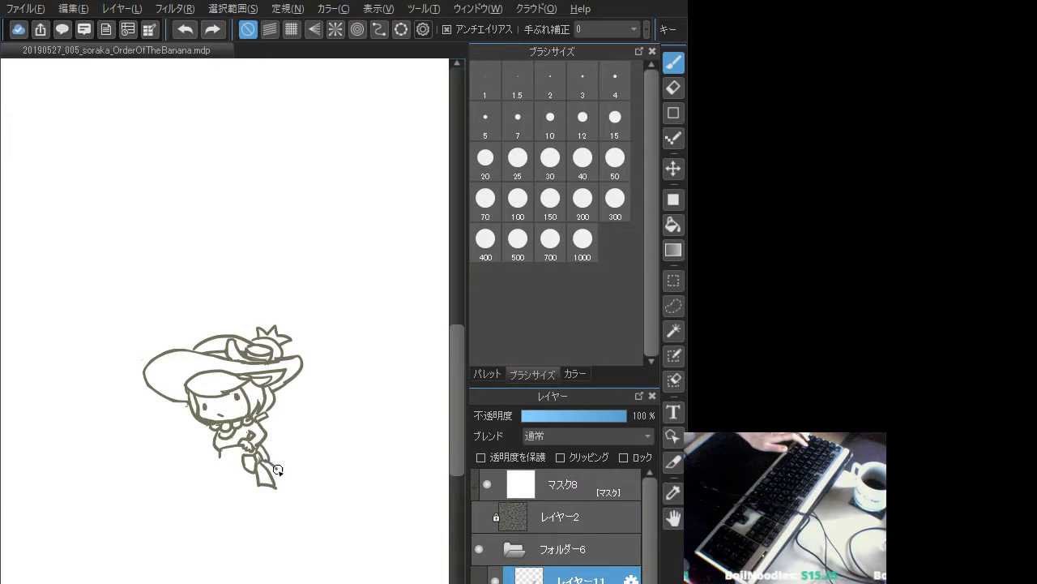
drag(276, 469, 279, 480)
key(ctrl+z)
key(ctrl+z)
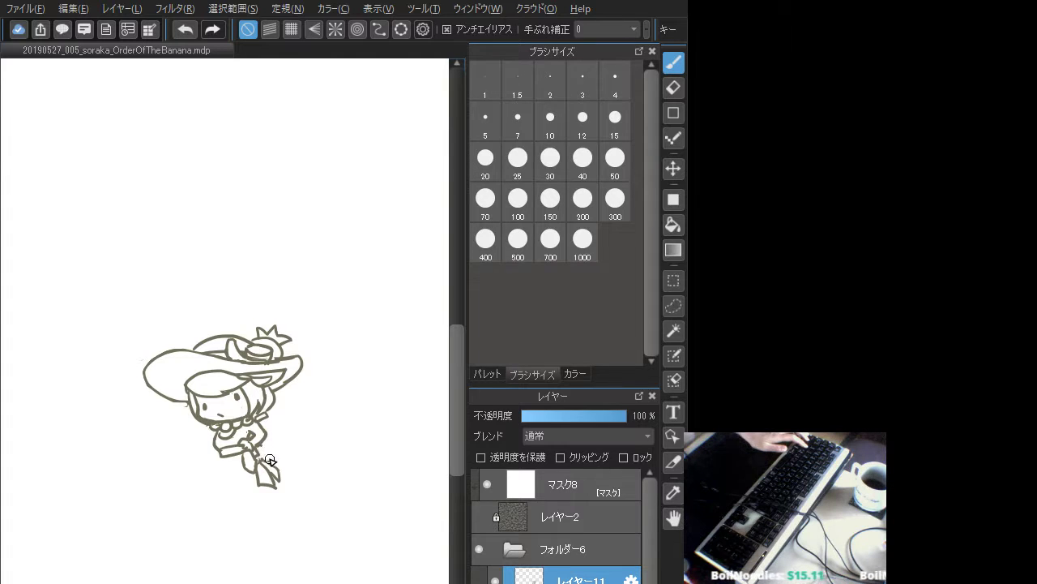
- Redraw the hip knot and its tails slimmer and mark the side edges of the overskirt
drag(270, 461, 277, 496)
mouse_move(241, 448)
mouse_down()
mouse_move(261, 476)
mouse_move(262, 456)
mouse_move(272, 463)
mouse_move(256, 457)
mouse_move(264, 477)
mouse_move(255, 473)
mouse_move(267, 462)
mouse_move(258, 455)
mouse_move(275, 472)
mouse_move(265, 456)
mouse_move(278, 465)
mouse_move(277, 446)
mouse_move(235, 449)
mouse_move(213, 471)
mouse_move(263, 491)
mouse_move(217, 475)
mouse_move(262, 493)
mouse_up()
key(ctrl+z)
key(ctrl+z)
key(ctrl+z)
key(ctrl+z)
key(ctrl+z)
key(ctrl+z)
key(ctrl+z)
key(ctrl+z)
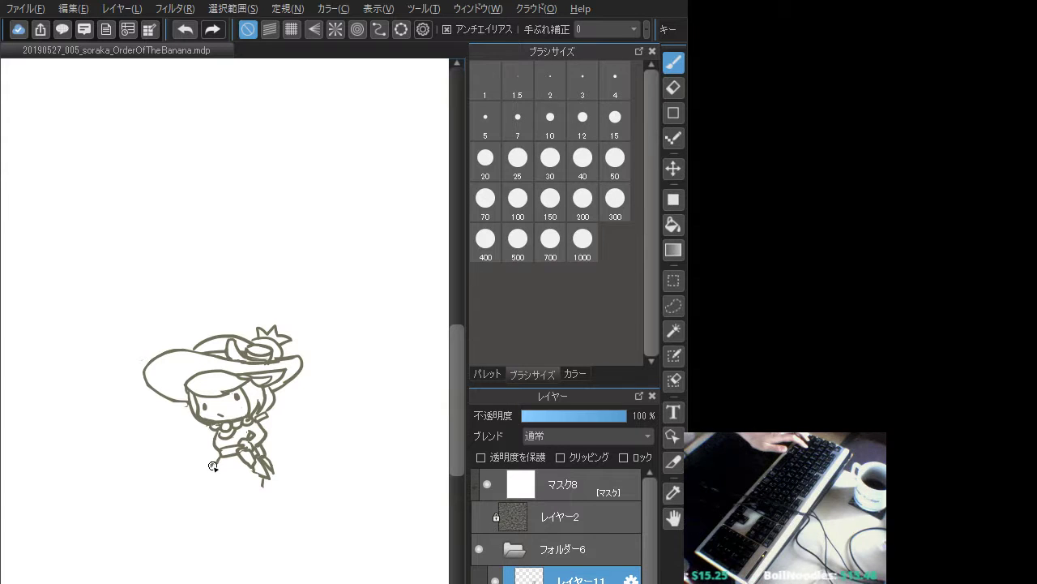
- Draw the scalloped hem of the overskirt and a longer skirt with a wavy hem beneath it
drag(212, 467, 264, 484)
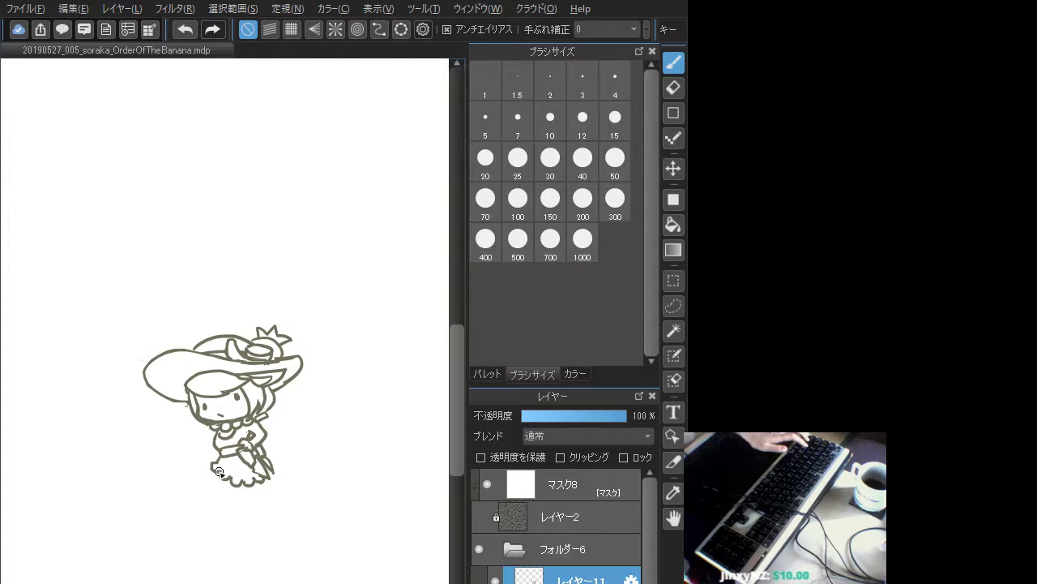
mouse_move(218, 472)
mouse_down()
mouse_move(229, 495)
mouse_move(220, 487)
mouse_move(221, 509)
mouse_move(233, 515)
mouse_move(280, 486)
mouse_move(264, 482)
mouse_move(277, 488)
mouse_move(272, 474)
mouse_up()
key(ctrl+z)
key(ctrl+z)
key(ctrl+z)
key(ctrl+z)
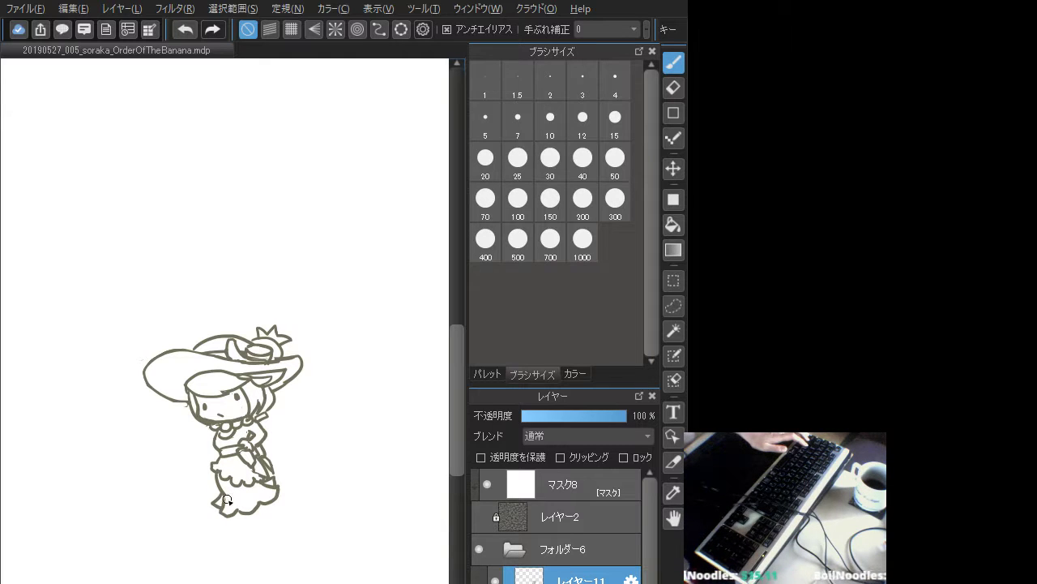
- Rework the corner of the long skirt's hem and draw a rounded shape behind the bent arm
key(ctrl+z)
drag(223, 493, 222, 509)
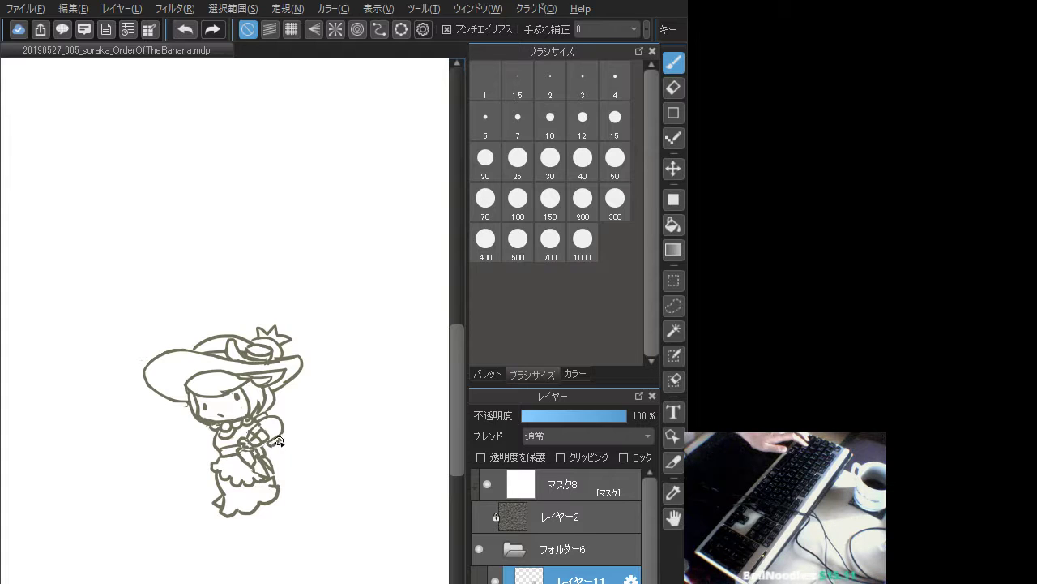
- Draw a curved, pointed tail behind the skirt and an outstretched arm with a hand on the opposite side
mouse_move(282, 441)
mouse_down()
mouse_move(301, 490)
mouse_move(291, 488)
mouse_move(310, 453)
mouse_move(298, 492)
mouse_up()
key(ctrl+z)
key(ctrl+z)
key(ctrl+z)
key(ctrl+z)
key(ctrl+z)
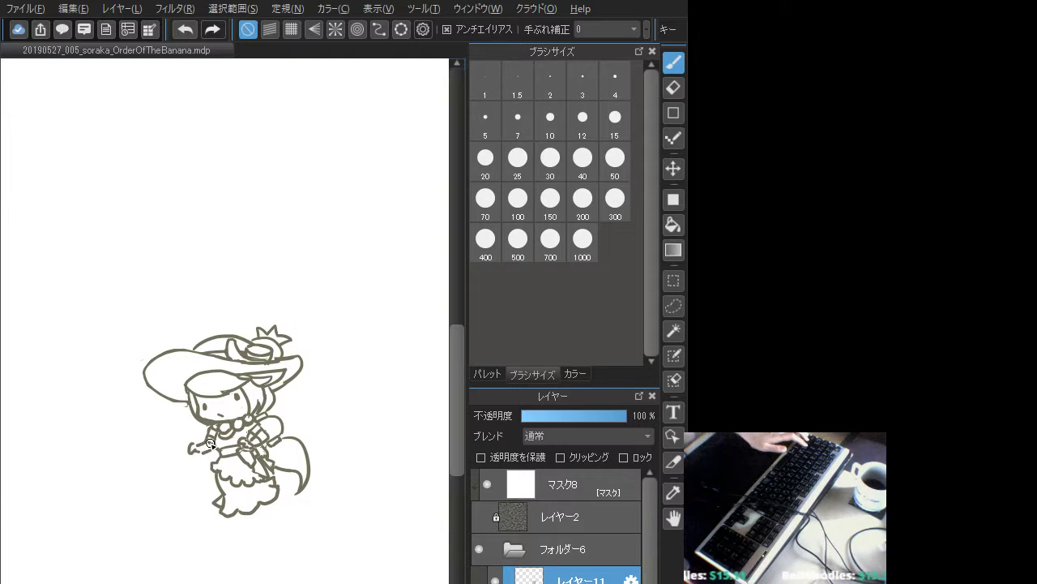
- Redraw the hand on the outstretched arm and draw a diagonal staff shaft running through its grip
key(ctrl+z)
mouse_move(199, 445)
mouse_down()
mouse_move(215, 473)
mouse_move(175, 449)
mouse_move(193, 459)
mouse_move(184, 452)
mouse_move(193, 459)
mouse_move(190, 431)
mouse_move(181, 452)
mouse_move(192, 460)
mouse_move(193, 429)
mouse_move(189, 460)
mouse_move(190, 437)
mouse_move(169, 441)
mouse_move(184, 451)
mouse_move(173, 445)
mouse_move(164, 436)
mouse_move(180, 450)
mouse_move(160, 417)
mouse_move(162, 434)
mouse_move(183, 451)
mouse_up()
key(ctrl+z)
key(ctrl+z)
key(ctrl+z)
key(ctrl+z)
key(ctrl+z)
key(ctrl+z)
key(ctrl+z)
key(ctrl+z)
key(ctrl+z)
key(ctrl+z)
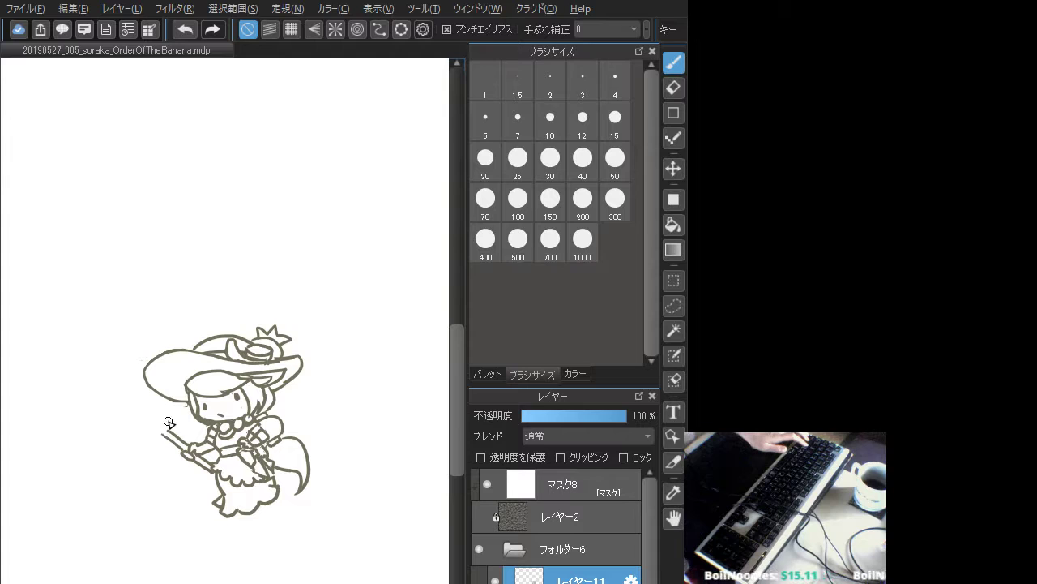
key(ctrl+z)
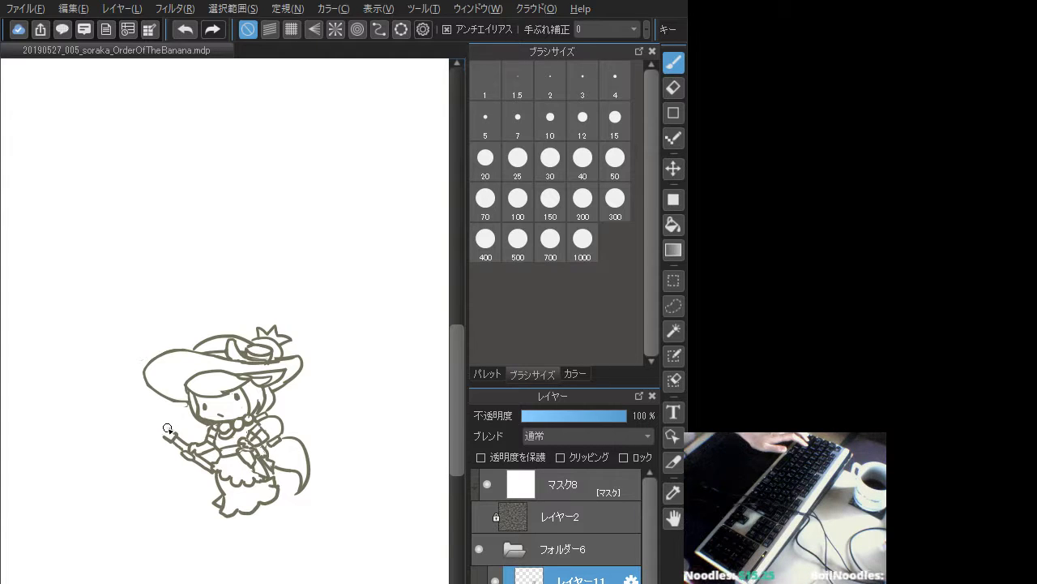
- Add a collar at the upper end of the staff shaft and a flat oval disc above it
key(ctrl+z)
mouse_move(166, 415)
mouse_down()
mouse_move(153, 440)
mouse_move(167, 412)
mouse_move(148, 418)
mouse_up()
key(ctrl+z)
key(ctrl+z)
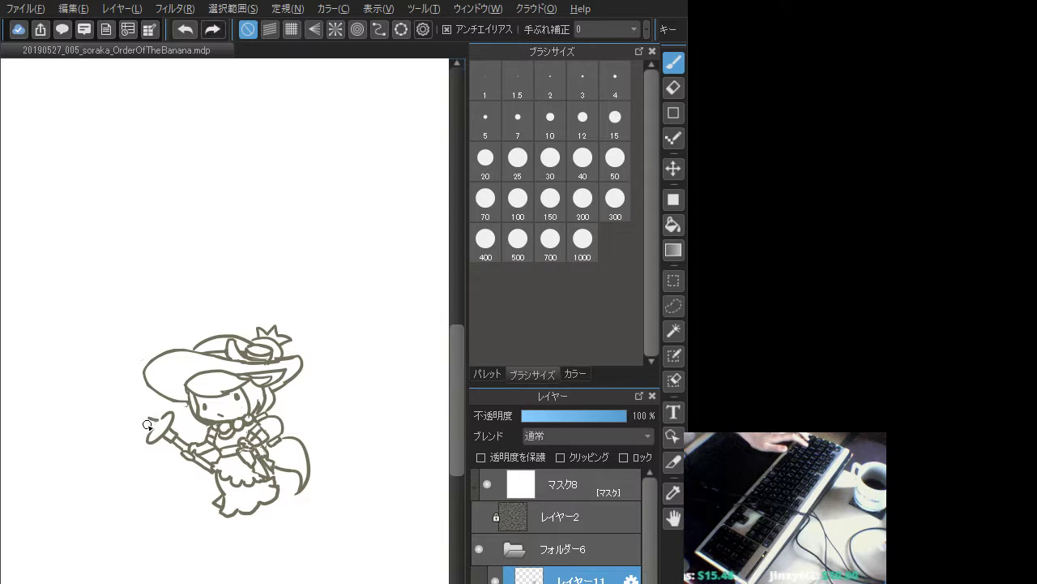
key(ctrl+z)
key(ctrl+y)
key(ctrl+z)
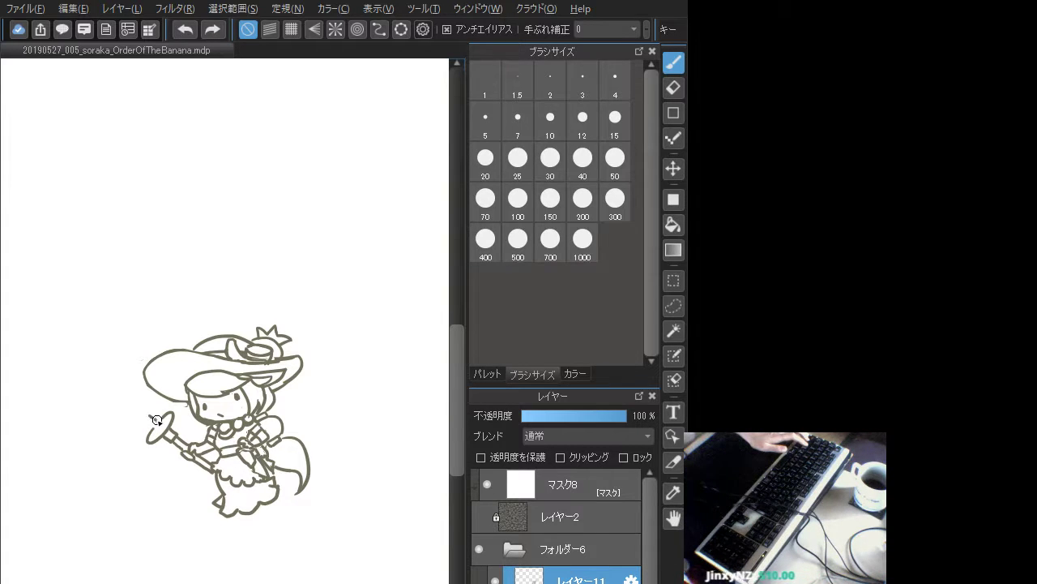
- Draw a short socket with small flared edges above the disc on the staff
key(ctrl+y)
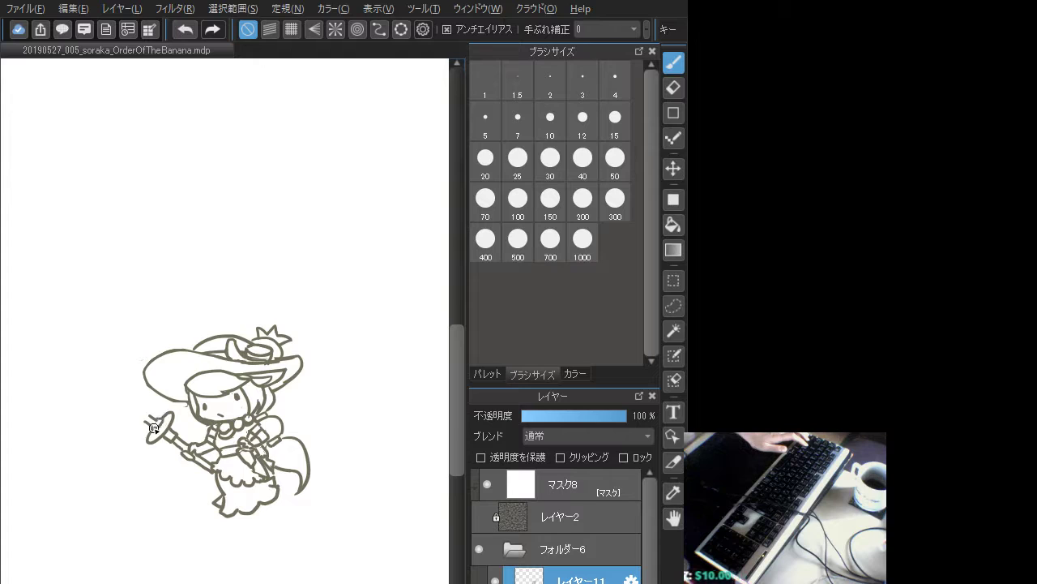
key(ctrl+z)
key(ctrl+y)
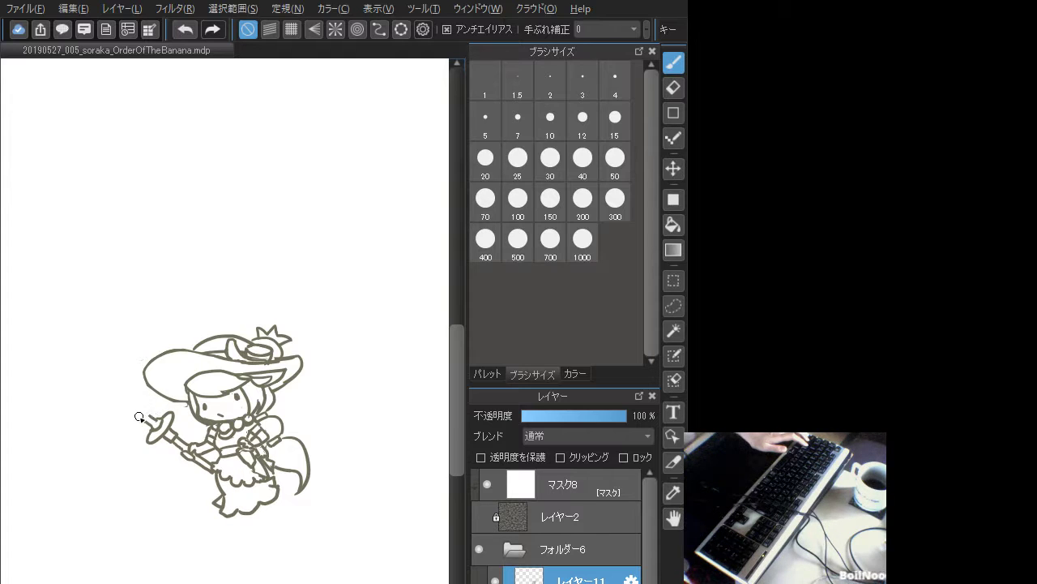
key(ctrl+z)
key(ctrl+y)
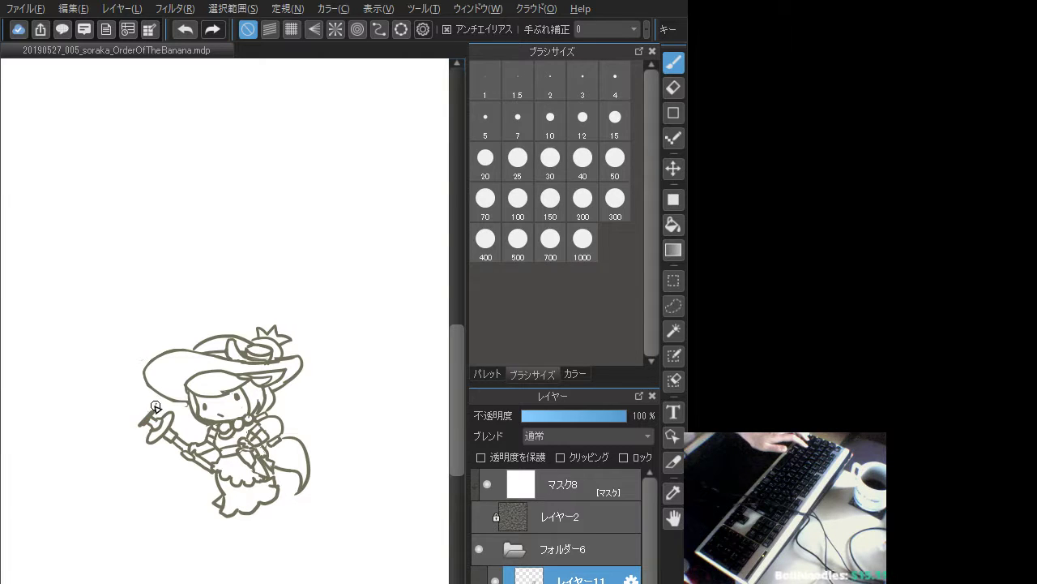
key(ctrl+z)
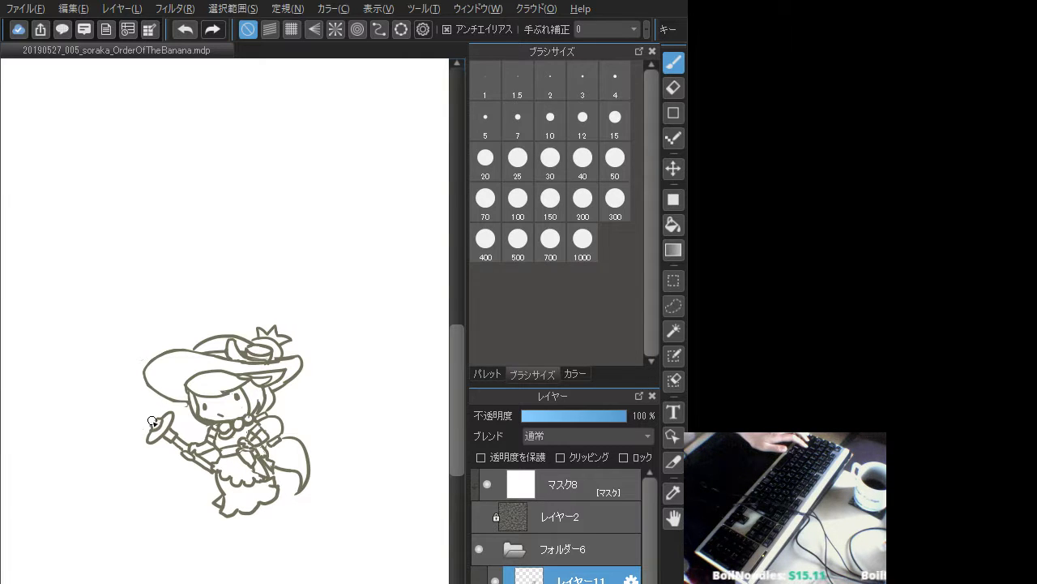
key(ctrl+y)
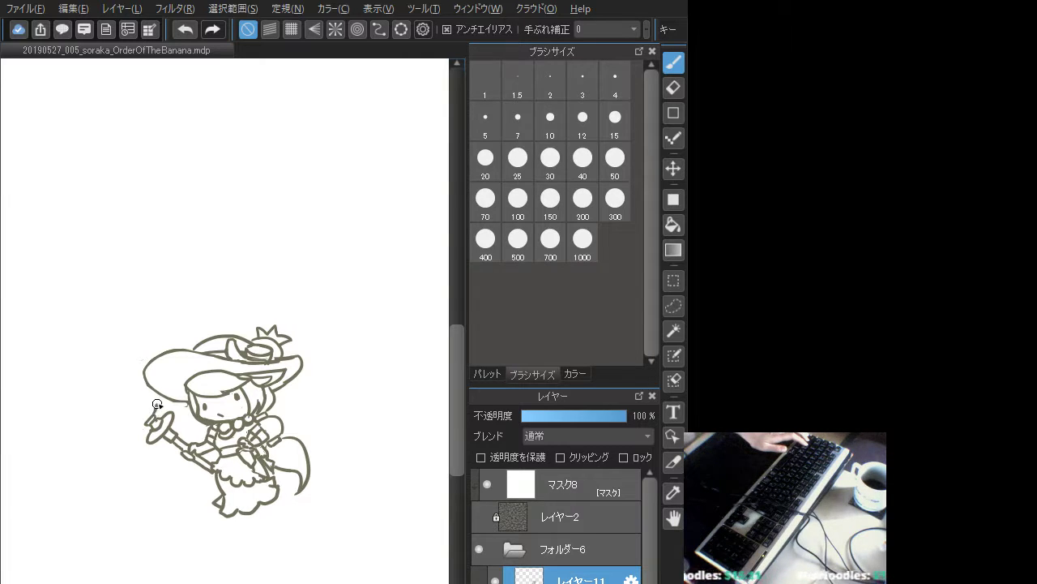
- Outline a large curved banana as the staff's head, with a stem at one end and a pointed tip at the other
mouse_move(154, 391)
mouse_down()
mouse_move(150, 370)
mouse_move(102, 342)
mouse_move(82, 355)
mouse_move(116, 341)
mouse_move(152, 366)
mouse_up()
key(ctrl+z)
key(ctrl+z)
mouse_move(91, 355)
mouse_down()
mouse_move(122, 346)
mouse_move(151, 362)
mouse_move(80, 365)
mouse_move(125, 378)
mouse_move(135, 396)
mouse_move(106, 422)
mouse_up()
key(ctrl+z)
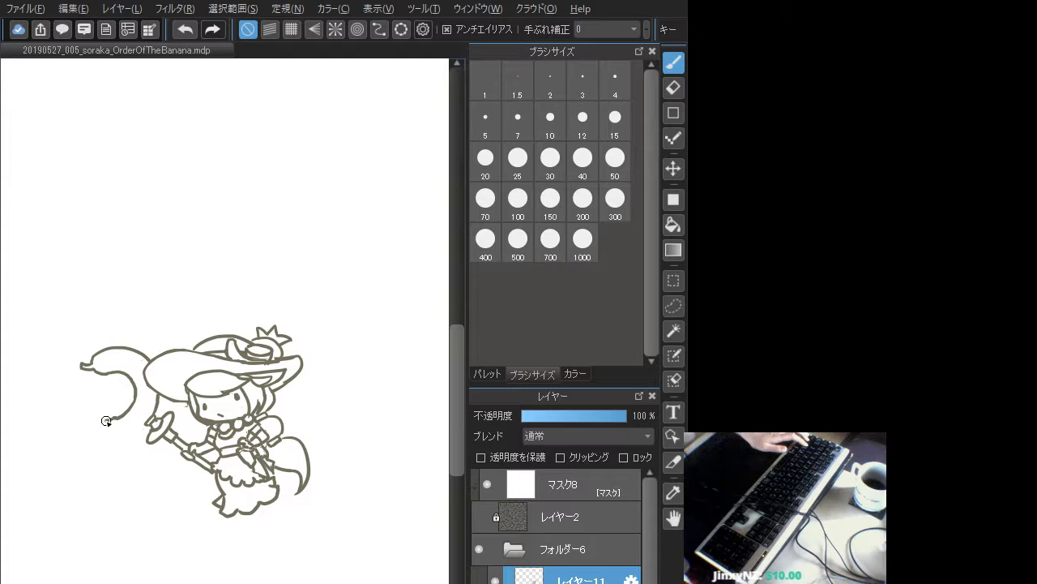
key(ctrl+z)
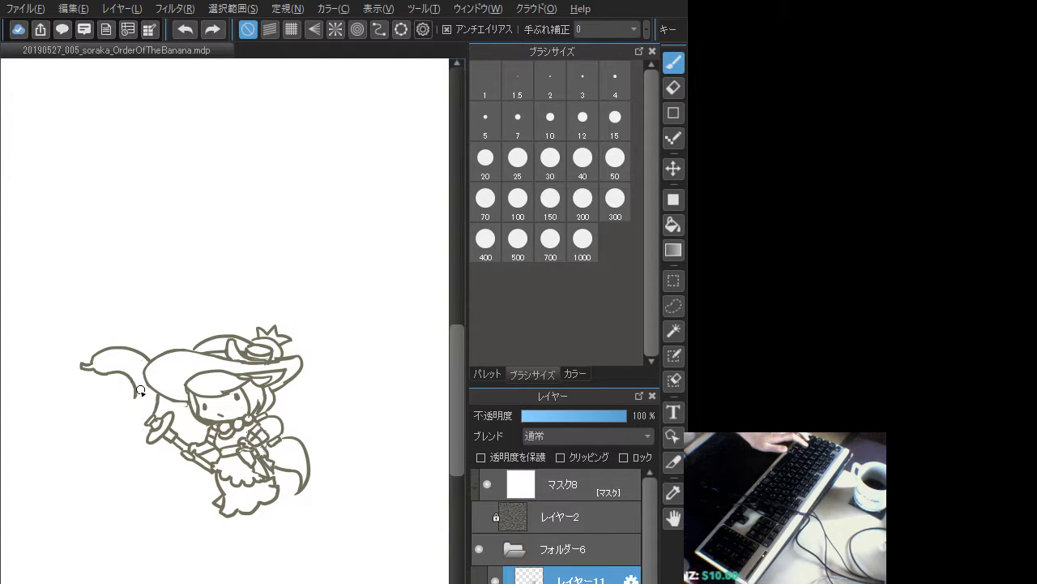
mouse_move(131, 381)
mouse_down()
mouse_move(130, 408)
mouse_move(112, 427)
mouse_move(139, 426)
mouse_up()
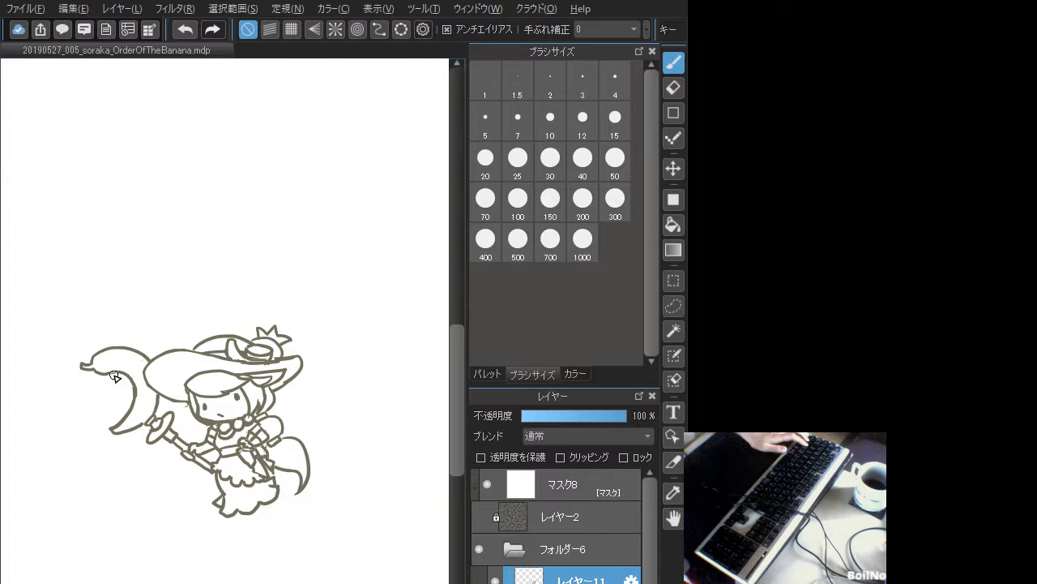
- Redraw the upper half of the banana longer, extending its outer curve, inner curve and stem outward
mouse_move(117, 375)
mouse_down()
mouse_move(104, 372)
mouse_move(109, 347)
mouse_move(72, 356)
mouse_move(86, 381)
mouse_move(115, 375)
mouse_move(135, 349)
mouse_up()
key(ctrl+z)
key(ctrl+z)
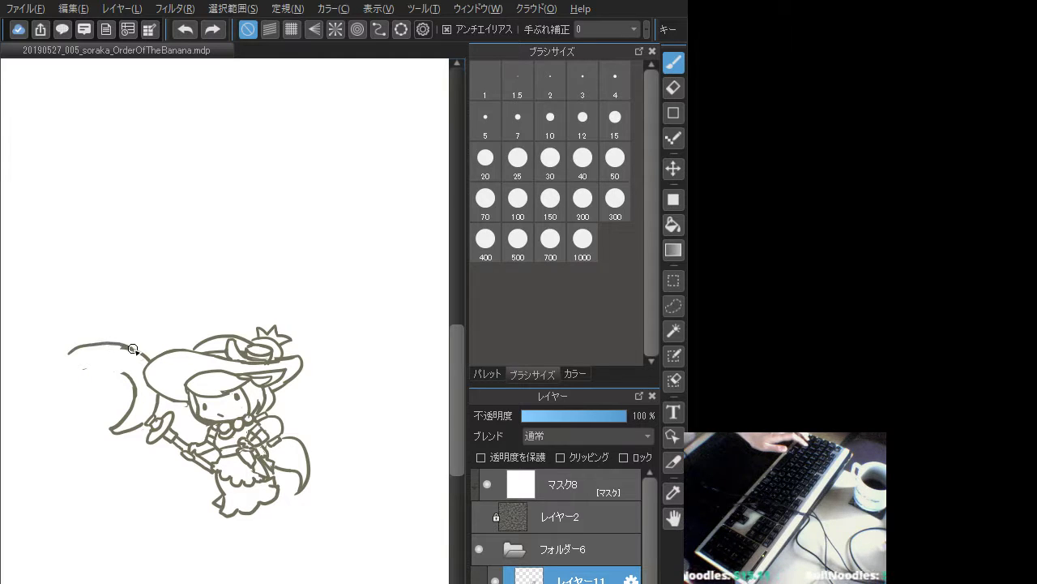
key(ctrl+z)
mouse_move(73, 357)
mouse_down()
mouse_move(111, 345)
mouse_move(143, 355)
mouse_up()
mouse_move(78, 356)
mouse_down()
mouse_move(58, 372)
mouse_move(130, 376)
mouse_up()
key(ctrl+z)
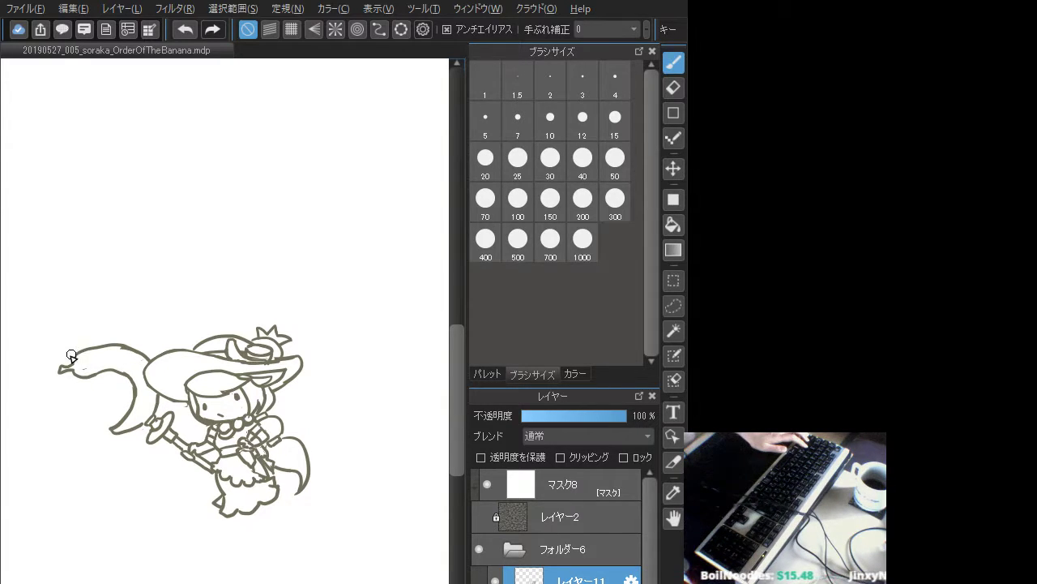
mouse_move(108, 347)
mouse_down()
mouse_move(81, 356)
mouse_move(119, 352)
mouse_move(82, 354)
mouse_move(117, 342)
mouse_up()
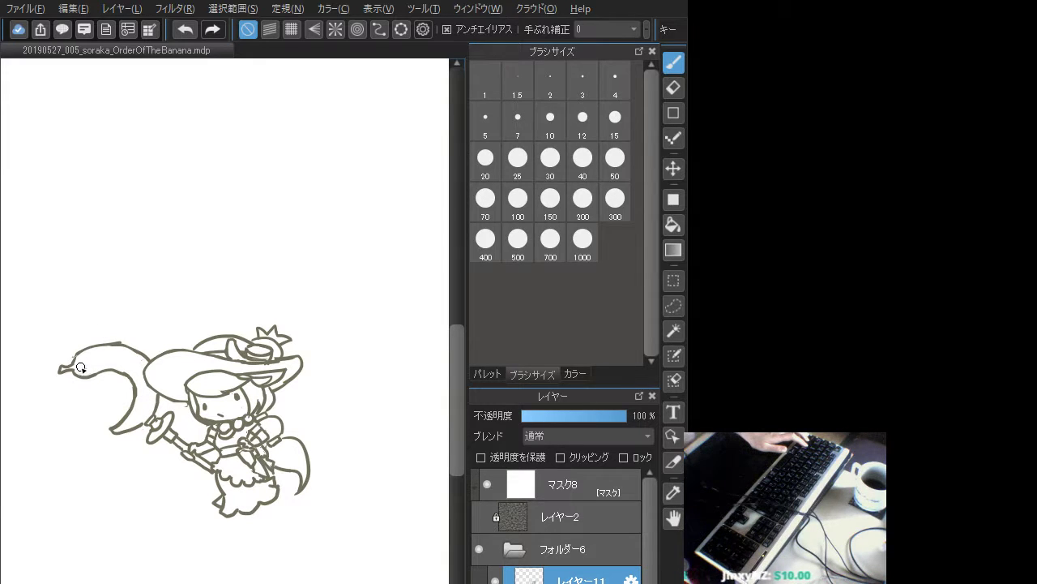
- Draw a ridge line along the banana's inner curve and rework its lower end into a blunt tip
mouse_move(73, 370)
mouse_down()
mouse_move(128, 368)
mouse_move(141, 389)
mouse_move(116, 427)
mouse_up()
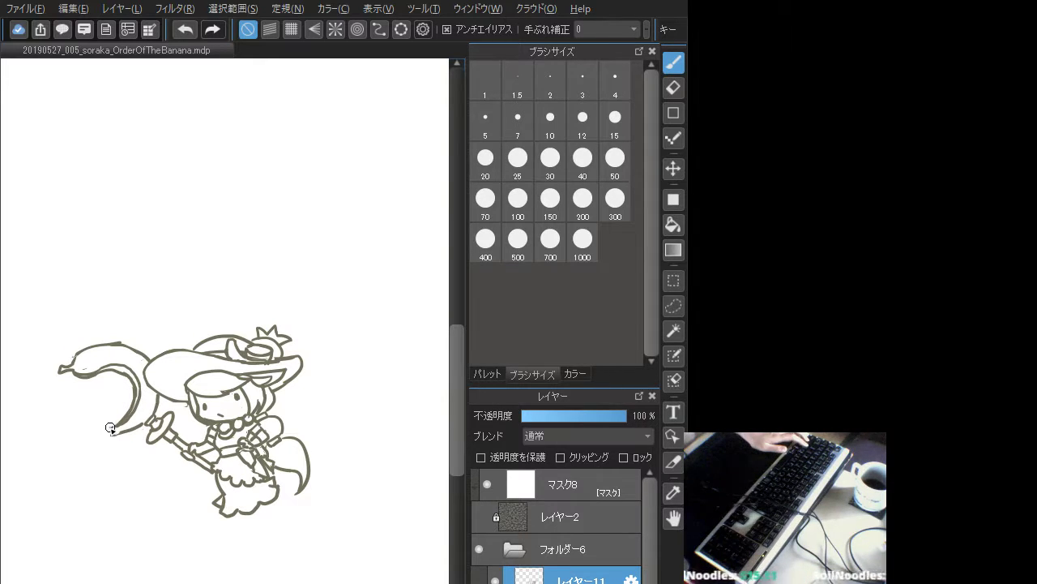
key(ctrl+z)
drag(111, 430, 148, 422)
key(ctrl+z)
mouse_move(114, 435)
mouse_down()
mouse_move(149, 409)
mouse_move(143, 422)
mouse_up()
key(ctrl+z)
key(ctrl+z)
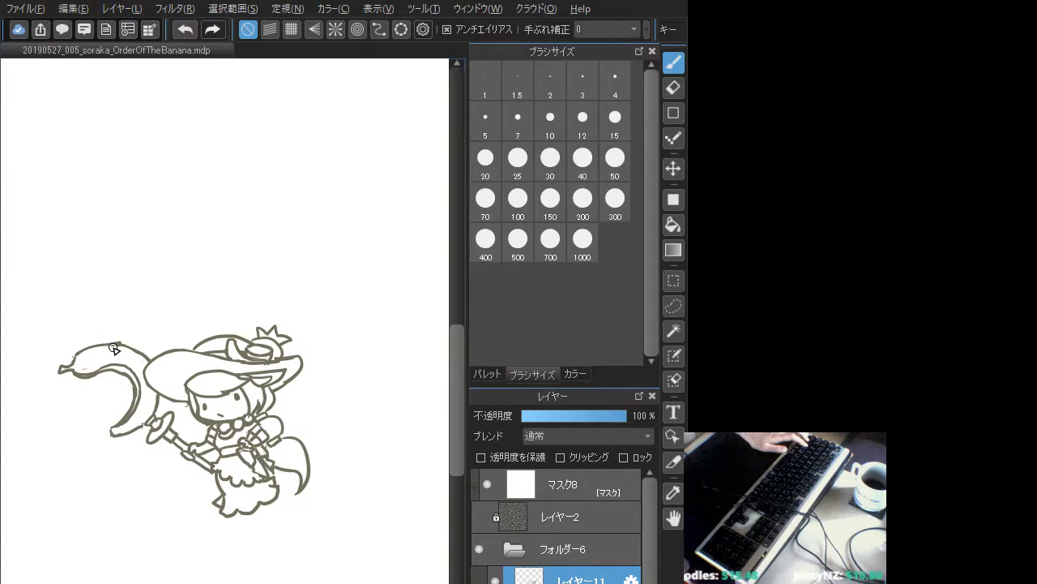
- Remove the banana's inner ridge line and clean up its lower edge near the stem
mouse_move(72, 359)
mouse_down()
mouse_move(102, 344)
mouse_move(74, 365)
mouse_move(103, 349)
mouse_move(139, 358)
mouse_move(149, 367)
mouse_move(132, 354)
mouse_move(147, 418)
mouse_up()
key(ctrl+z)
key(ctrl+z)
key(ctrl+z)
key(ctrl+z)
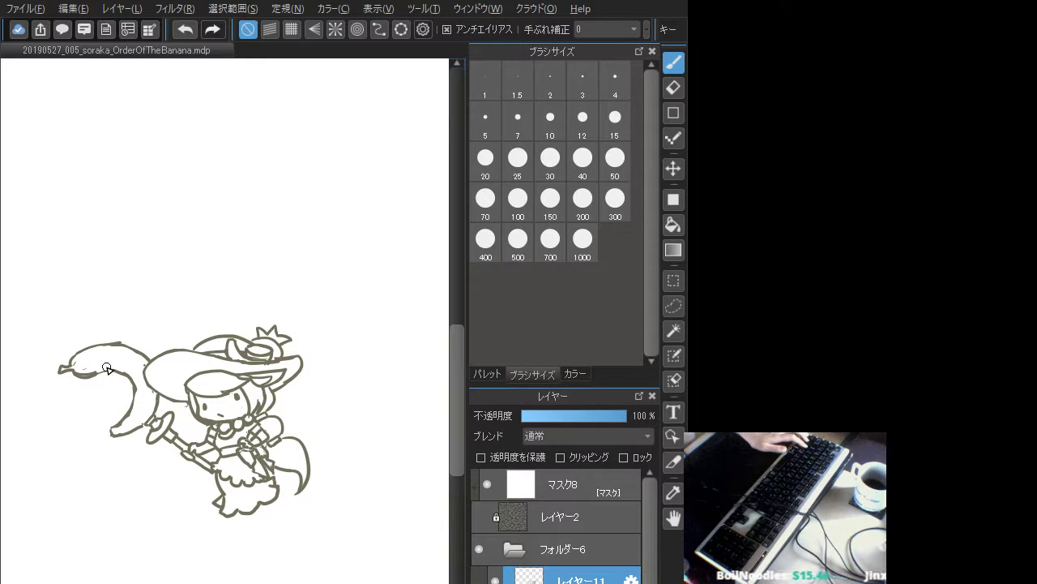
drag(91, 368, 86, 369)
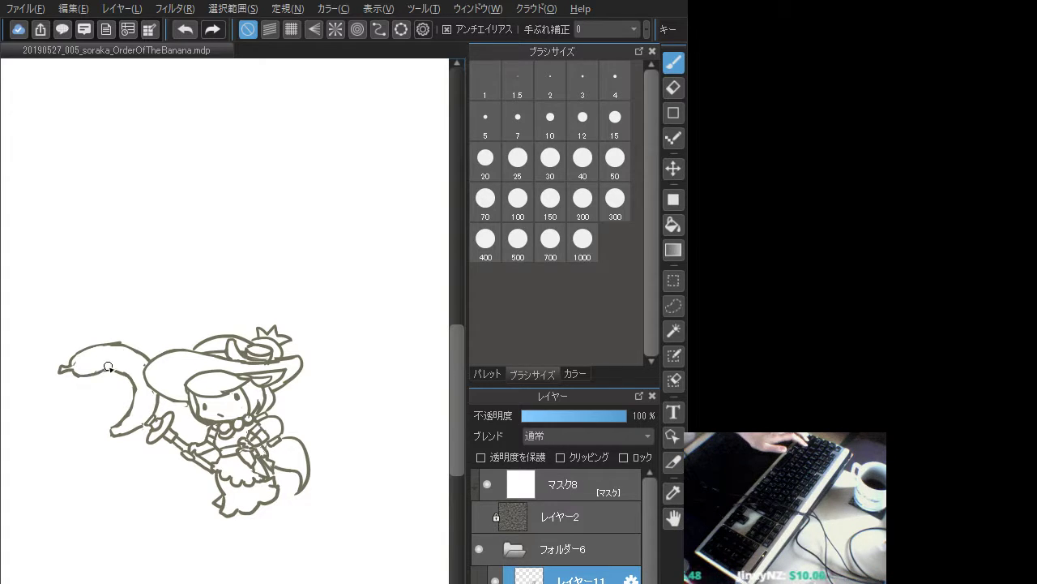
key(ctrl+z)
drag(78, 374, 107, 372)
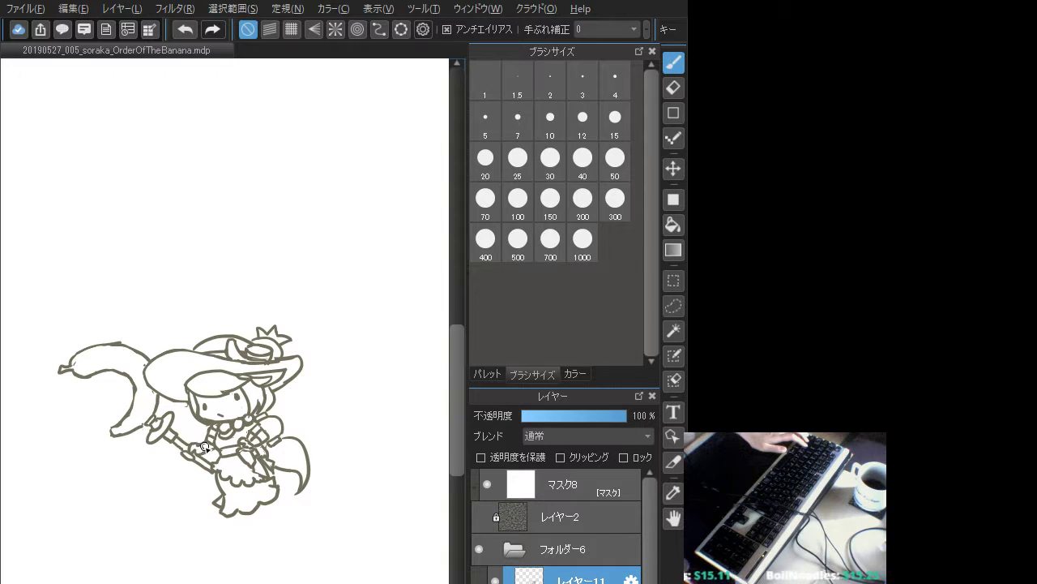
- Refine the hand and forearm lines where they grip the staff
key(ctrl+z)
drag(201, 447, 209, 446)
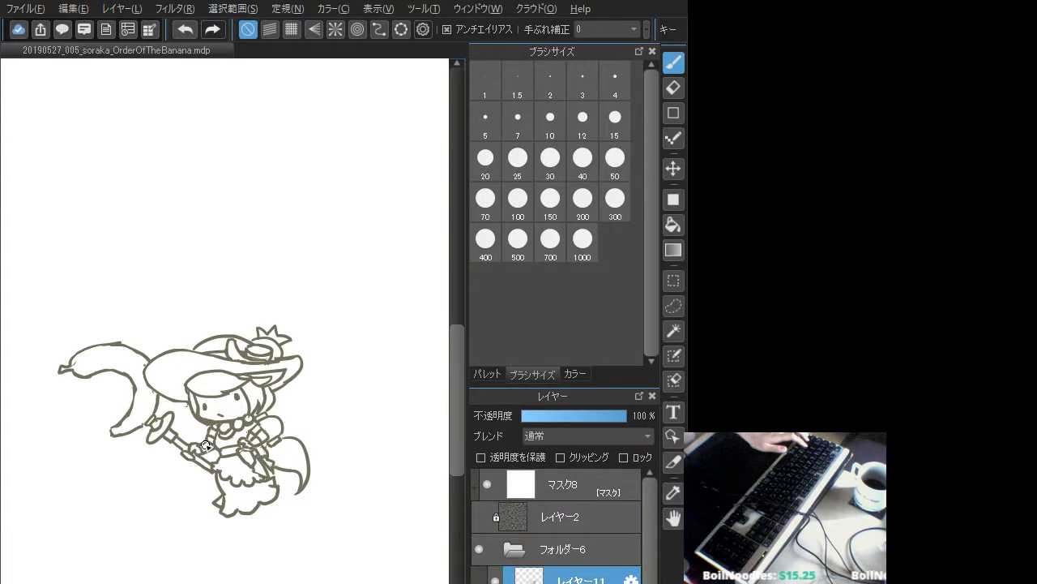
drag(225, 395, 223, 396)
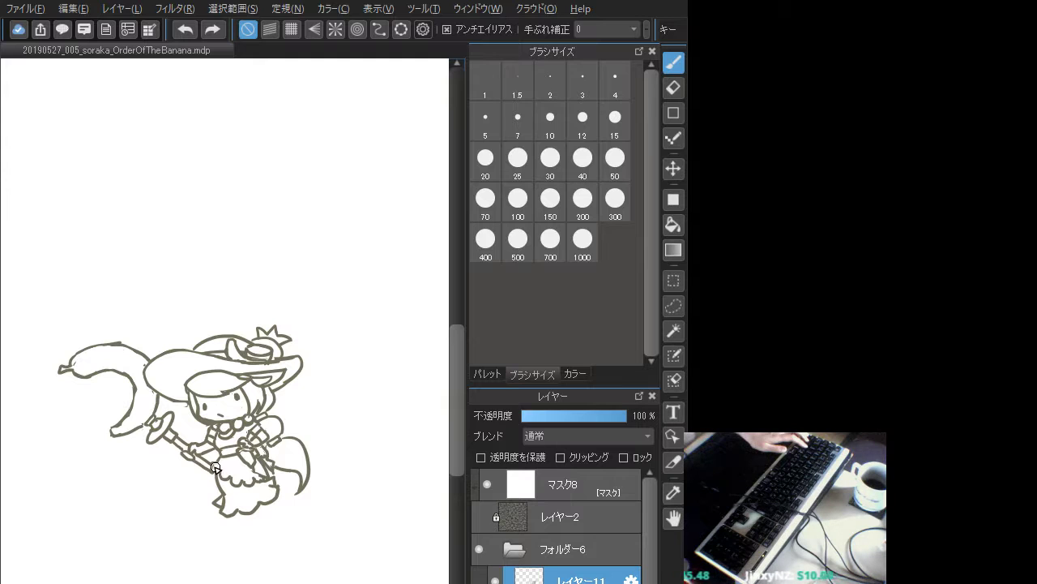
key(ctrl+z)
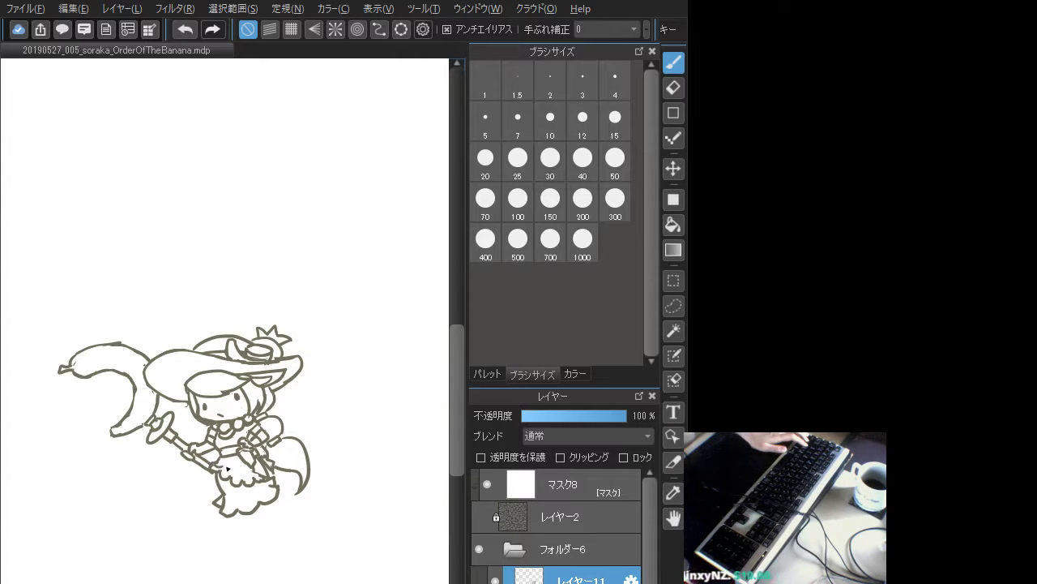
key(ctrl+z)
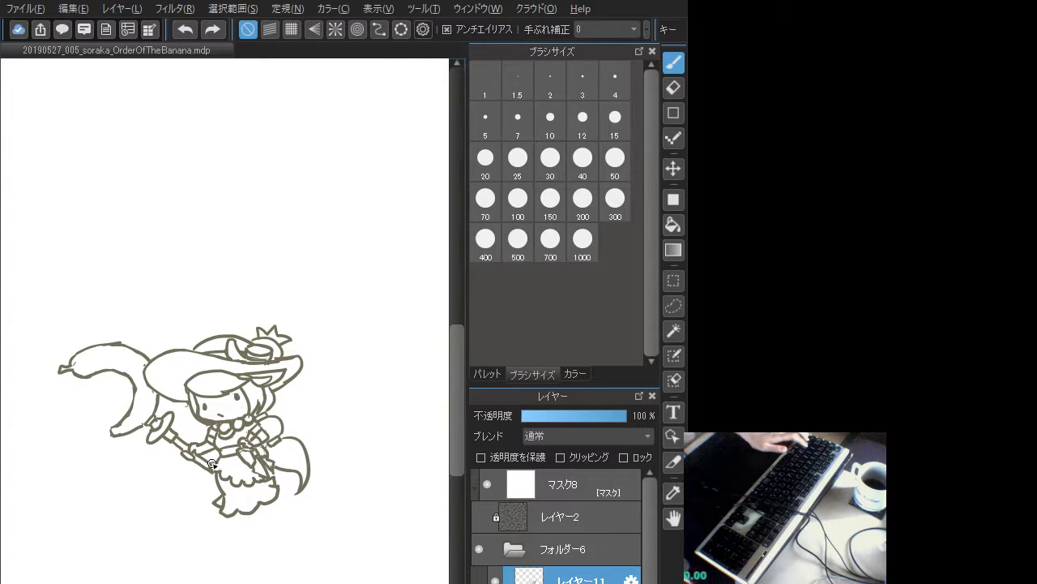
- Draw a second scalloped ruffle beneath the overskirt's hem, from the staff's lower end across to the tail side
drag(208, 468, 219, 474)
key(ctrl+z)
key(ctrl+y)
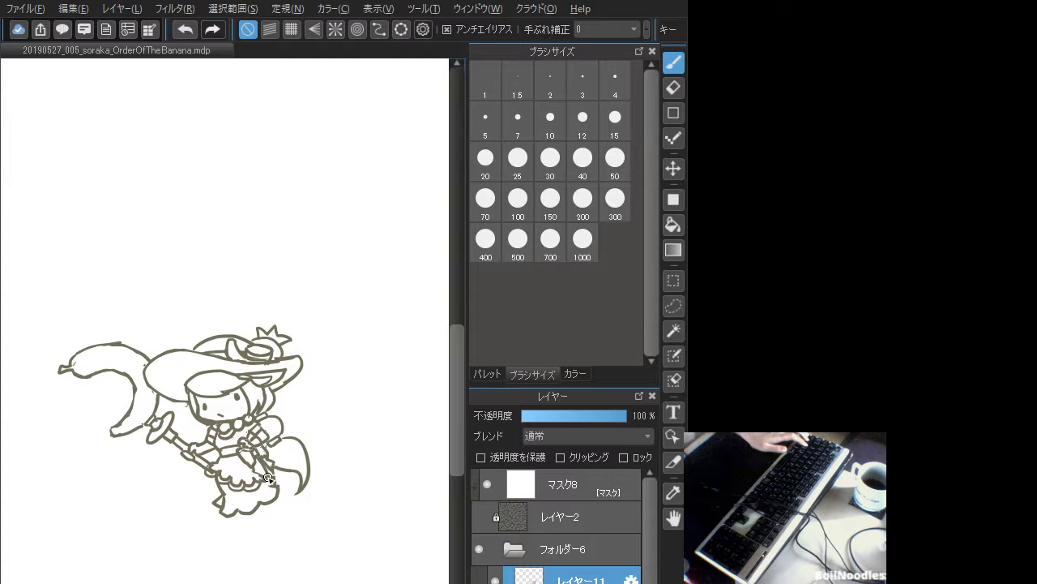
key(ctrl+z)
key(ctrl+y)
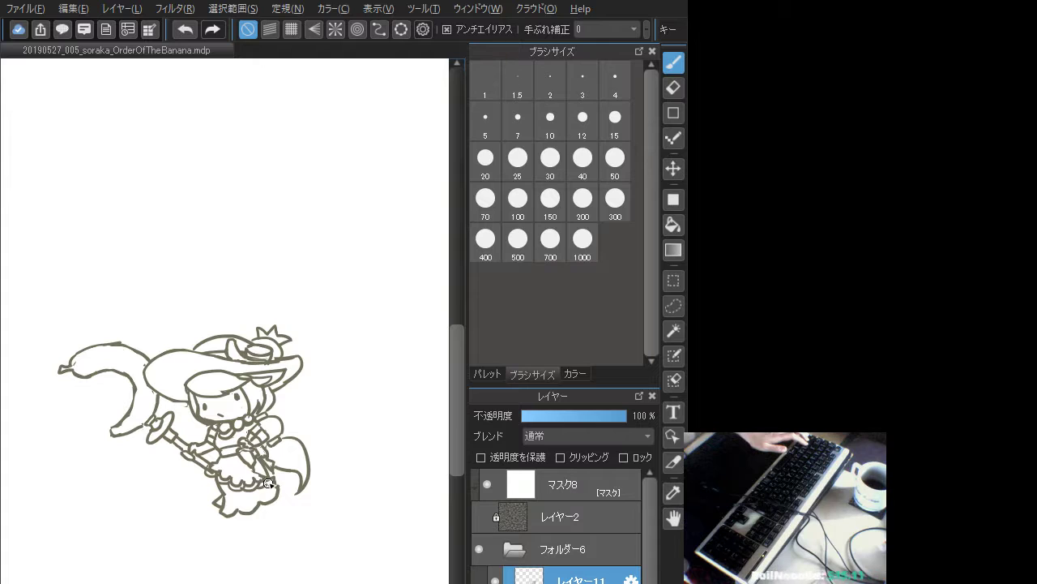
key(ctrl+z)
key(ctrl+y)
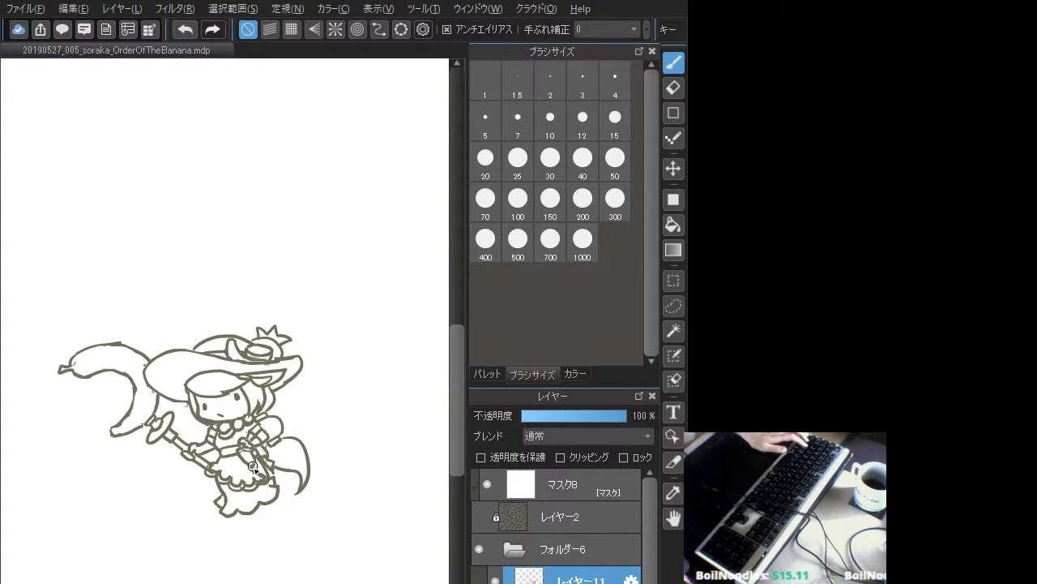
- Select the whole character with a rectangular selection and rotate it slightly clockwise with a free transform
click(673, 279)
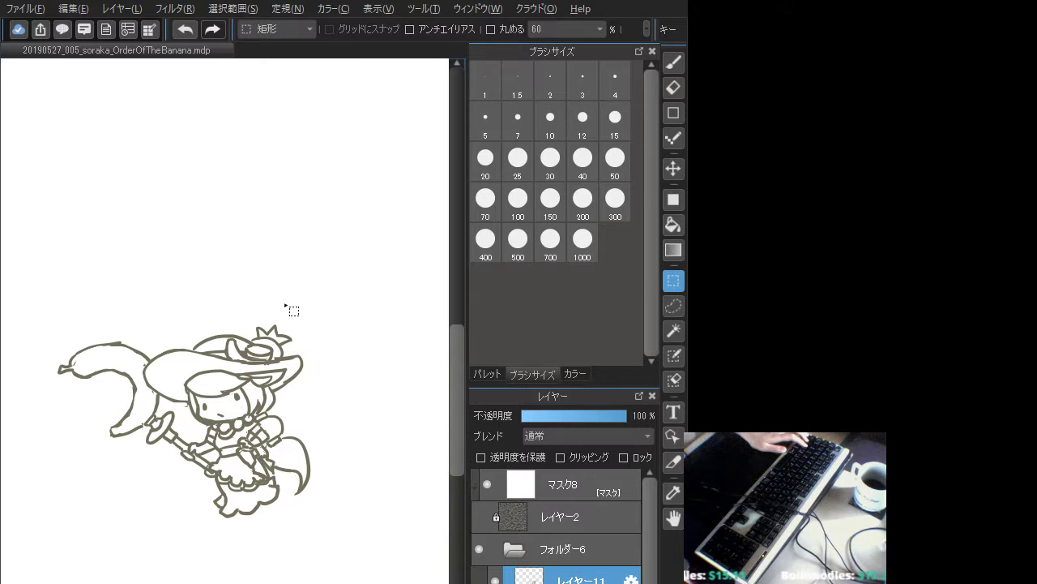
mouse_move(48, 325)
mouse_down()
mouse_move(365, 538)
mouse_move(359, 527)
mouse_up()
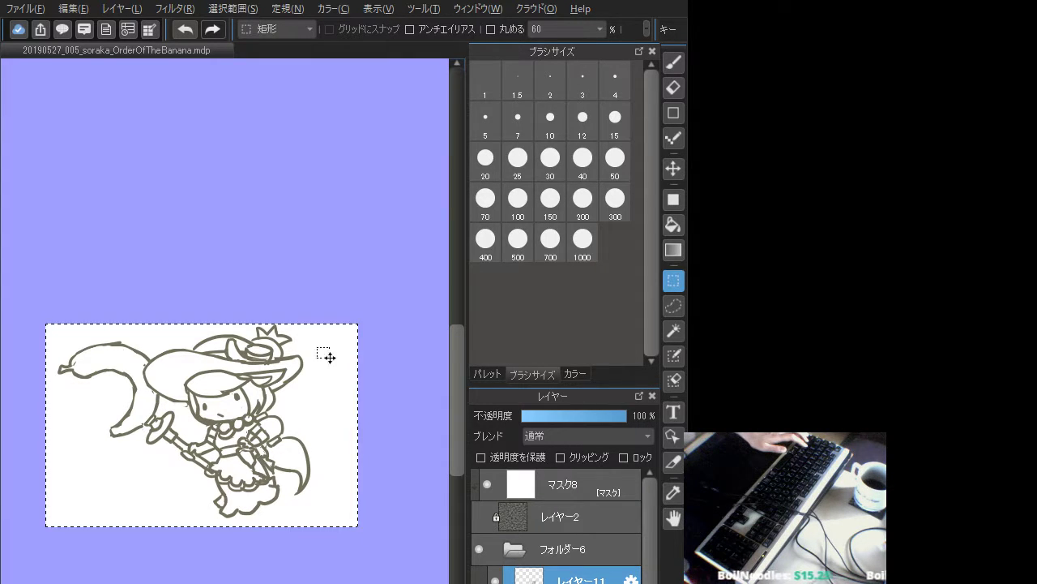
key(ctrl+t)
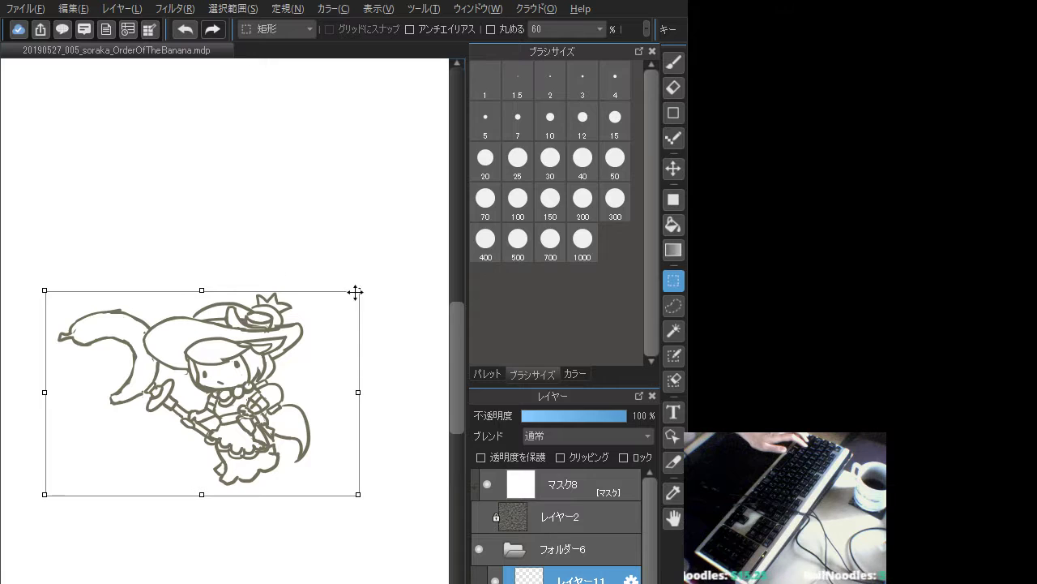
drag(366, 281, 377, 301)
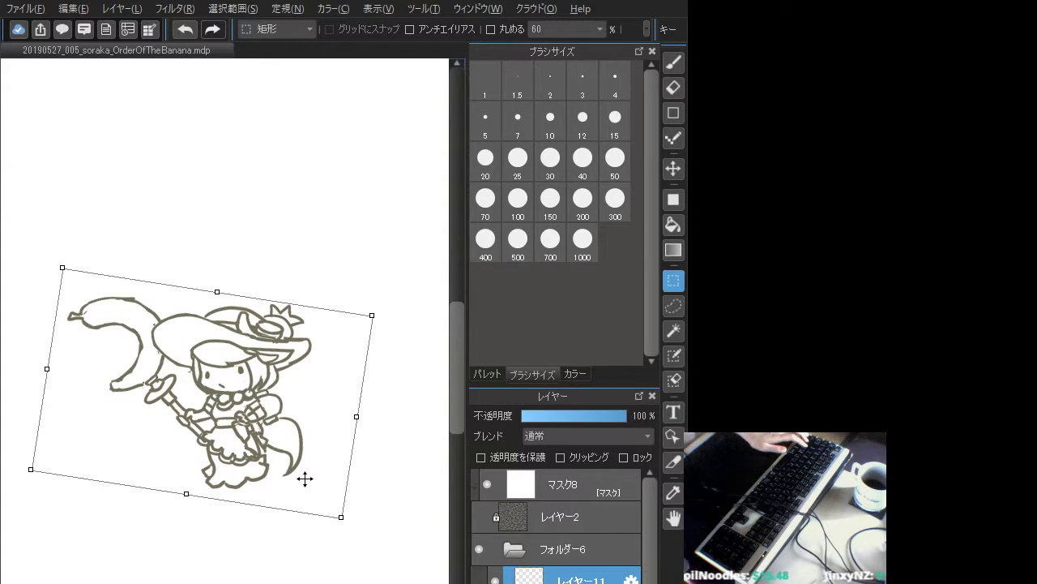
- Enlarge the rotated character until it spans nearly the full canvas width and move it into the canvas area
key(ctrl+minus)
key(ctrl+minus)
key(ctrl+minus)
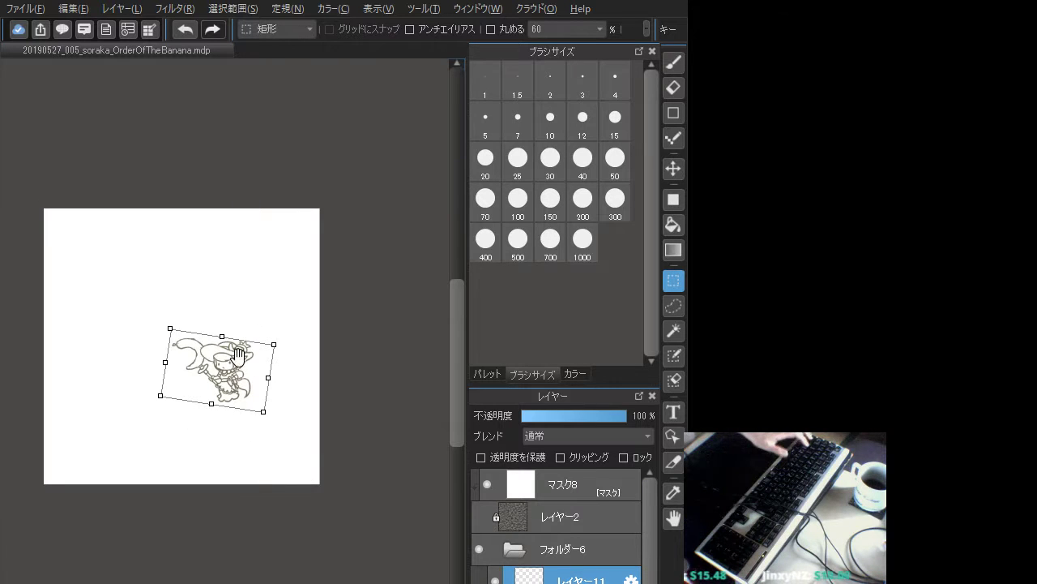
mouse_move(238, 357)
mouse_down()
mouse_move(270, 376)
mouse_move(221, 353)
mouse_up()
mouse_move(250, 399)
mouse_down()
mouse_move(248, 412)
mouse_move(338, 514)
mouse_move(322, 501)
mouse_up()
mouse_move(299, 426)
mouse_down()
mouse_move(333, 437)
mouse_move(330, 451)
mouse_up()
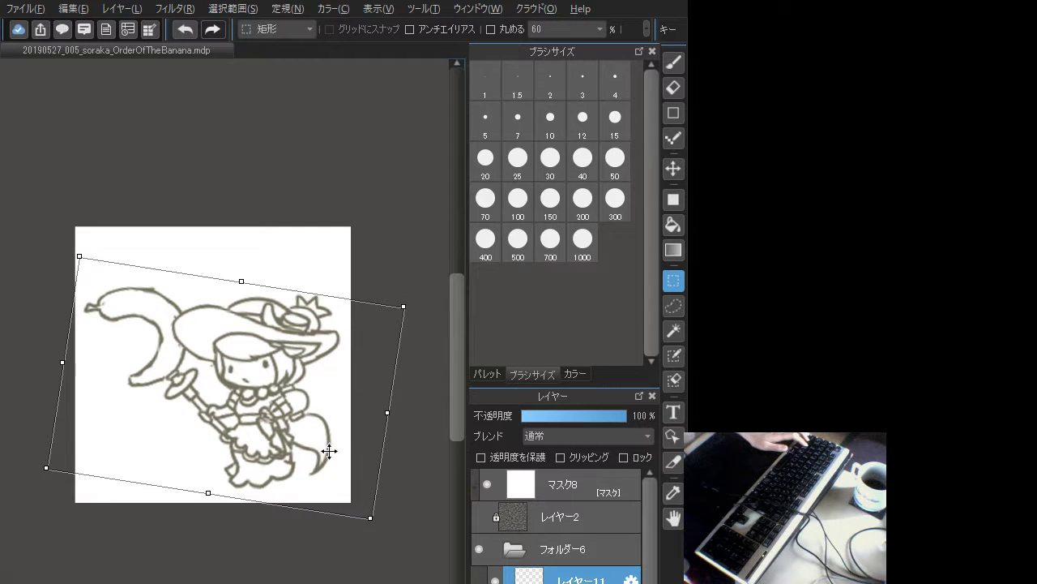
- Fine-tune the sketch's scale and position so it nearly spans the canvas width, apply the transform and clear the selection
drag(368, 515, 372, 520)
drag(294, 443, 295, 445)
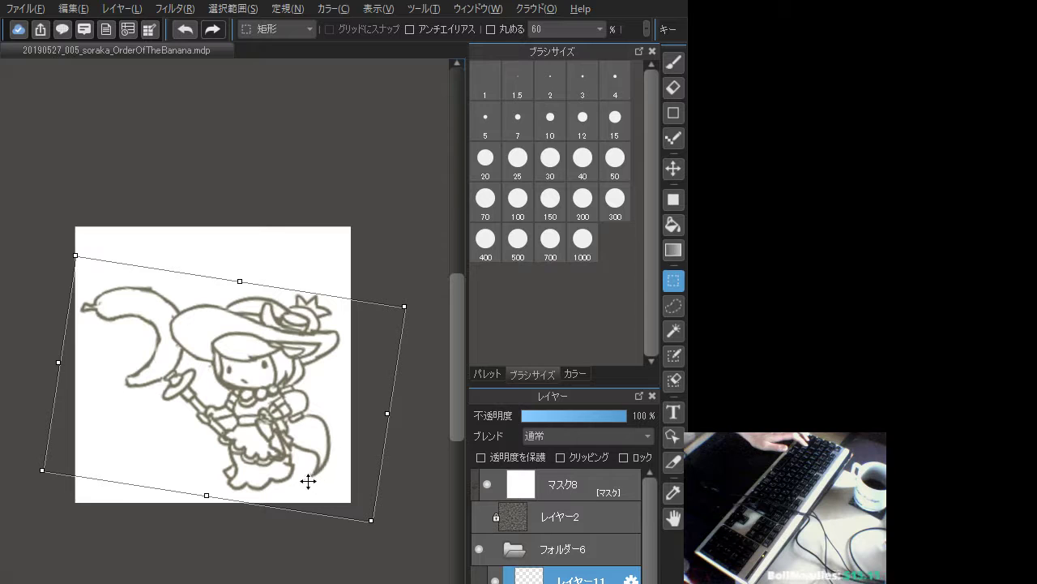
drag(371, 518, 381, 527)
drag(308, 445, 302, 443)
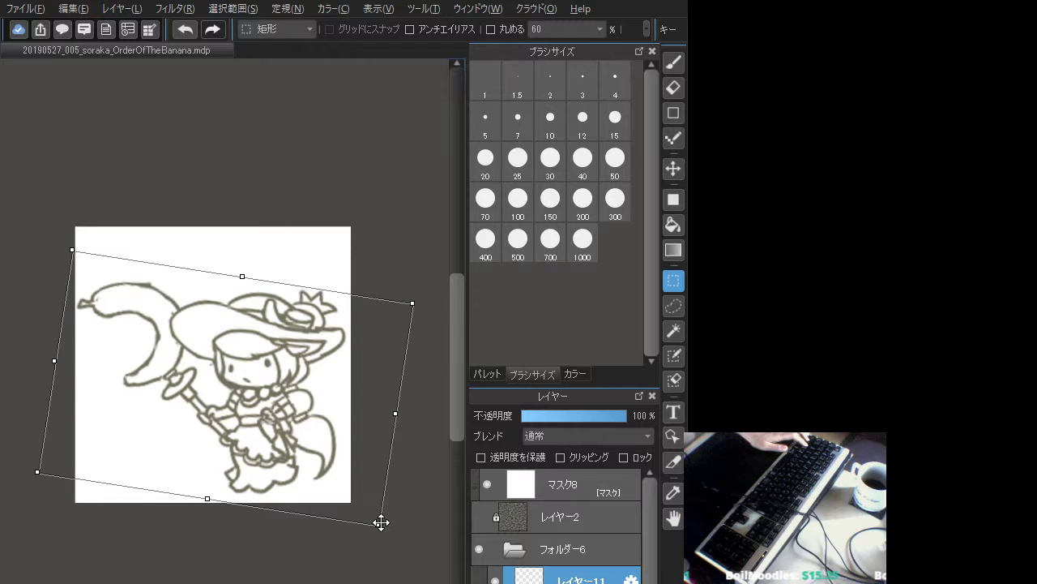
drag(379, 523, 372, 519)
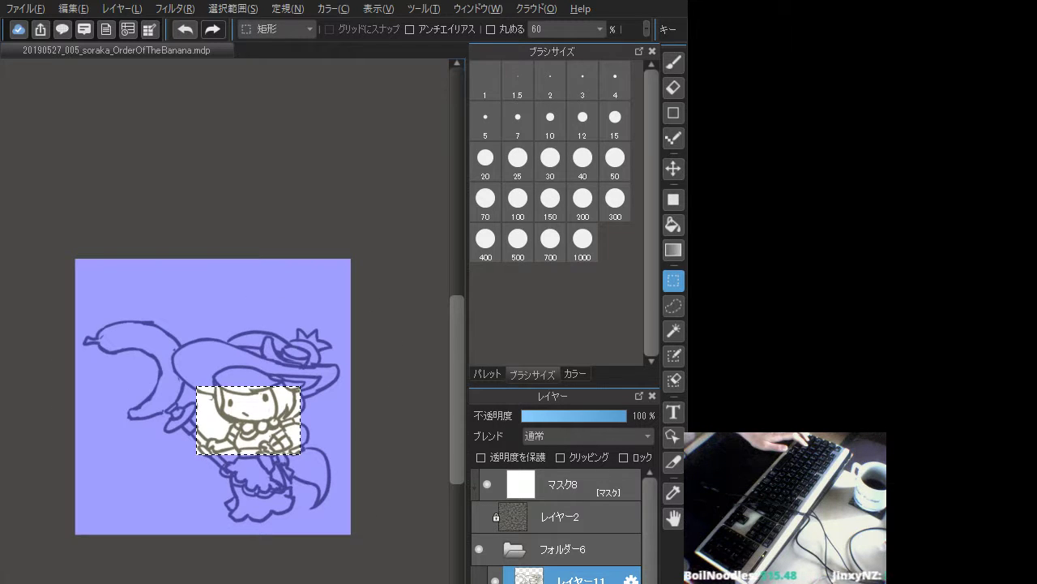
key(b)
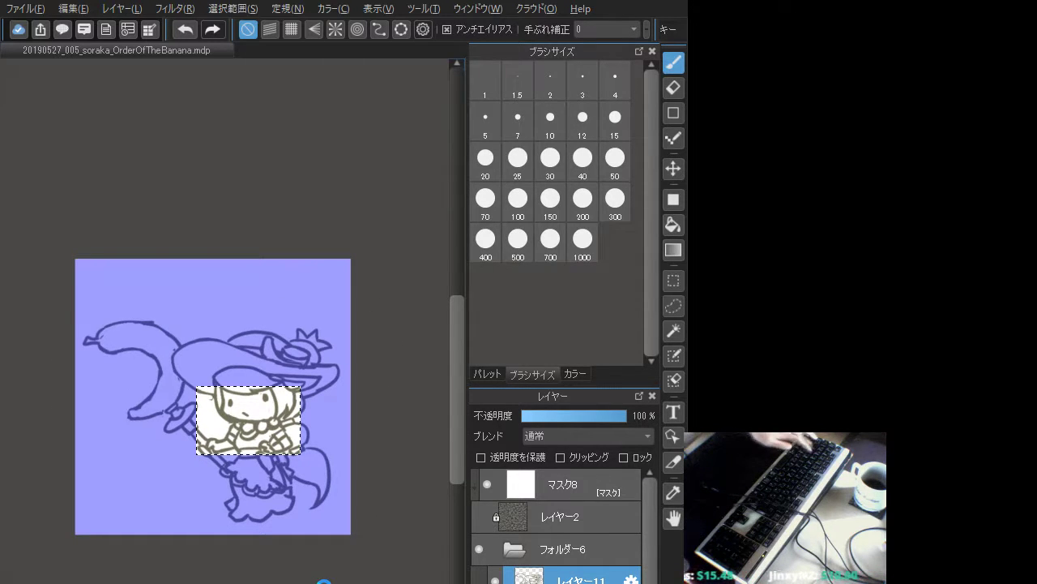
key(ctrl+d)
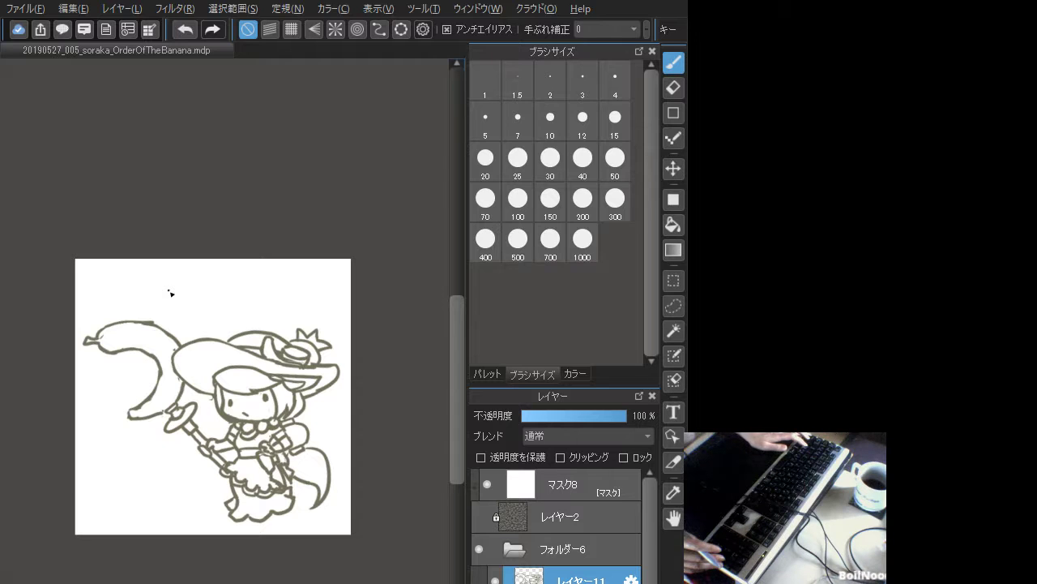
- Protect the sketch layer's transparency and recolour all its lines bright green #62FF62 with a rectangular fill over the character
scroll(171, 294, up, 3)
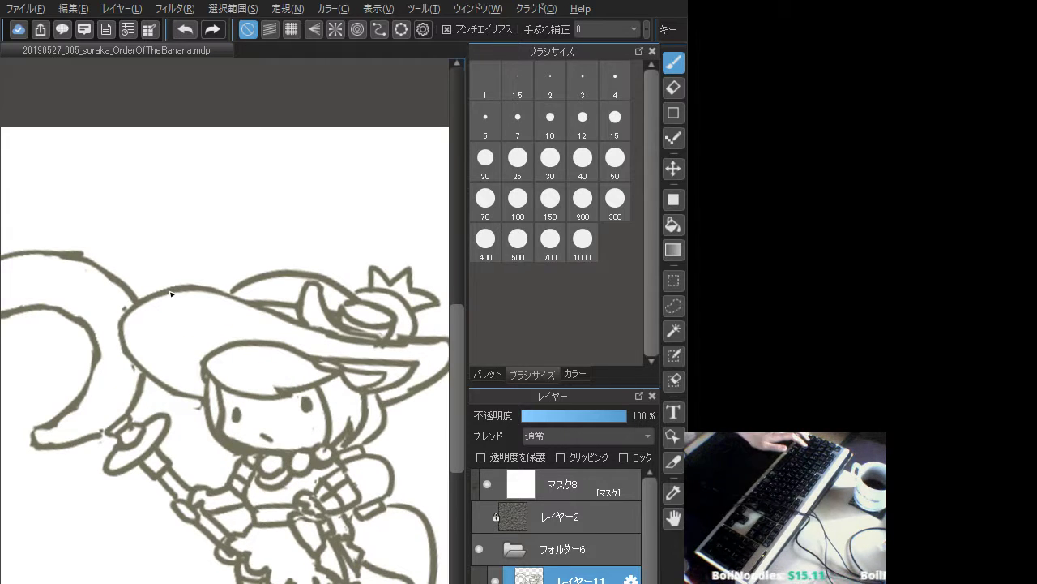
scroll(171, 293, down, 1)
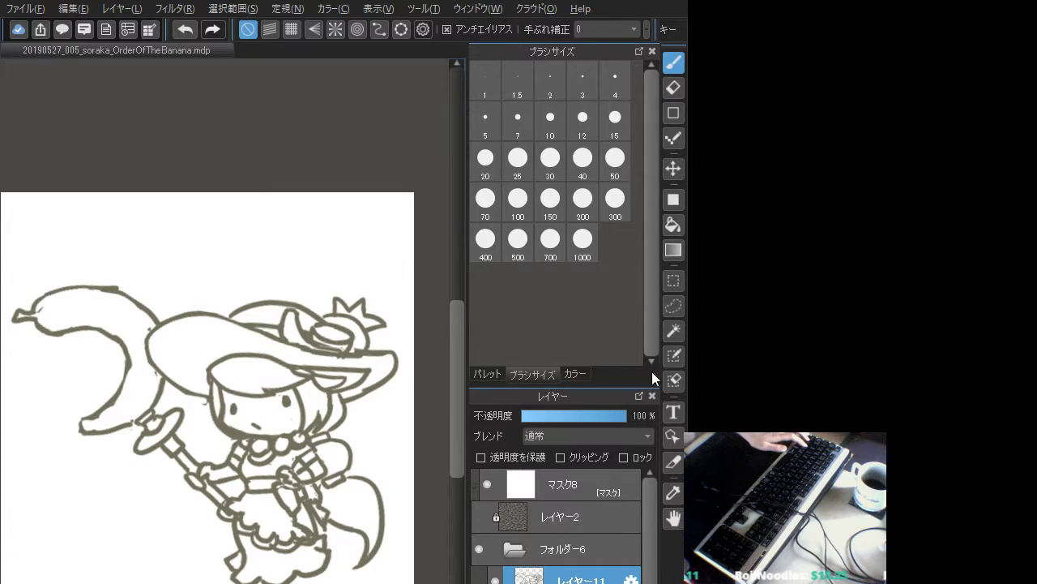
click(480, 456)
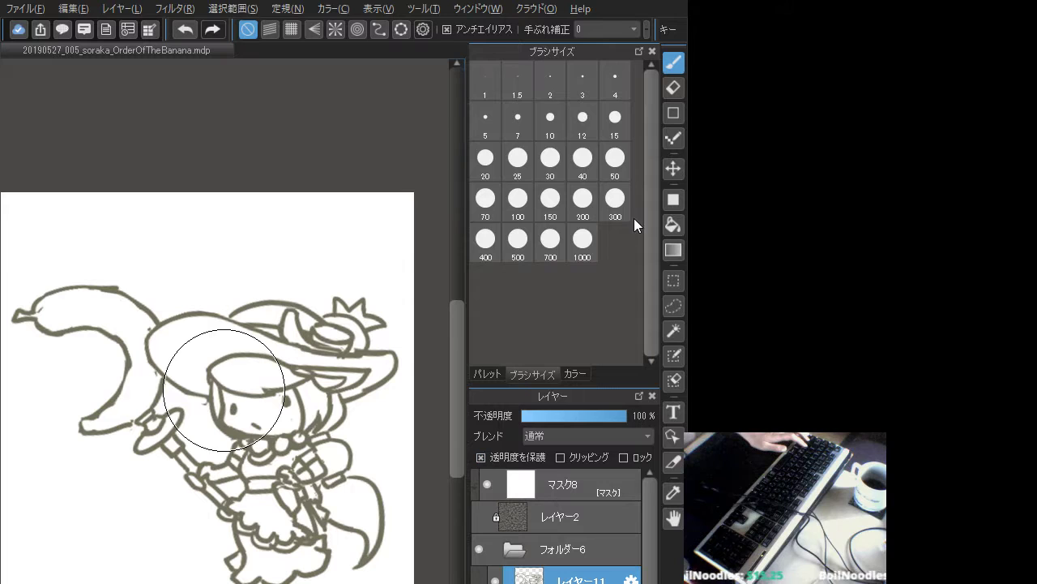
click(673, 199)
click(576, 374)
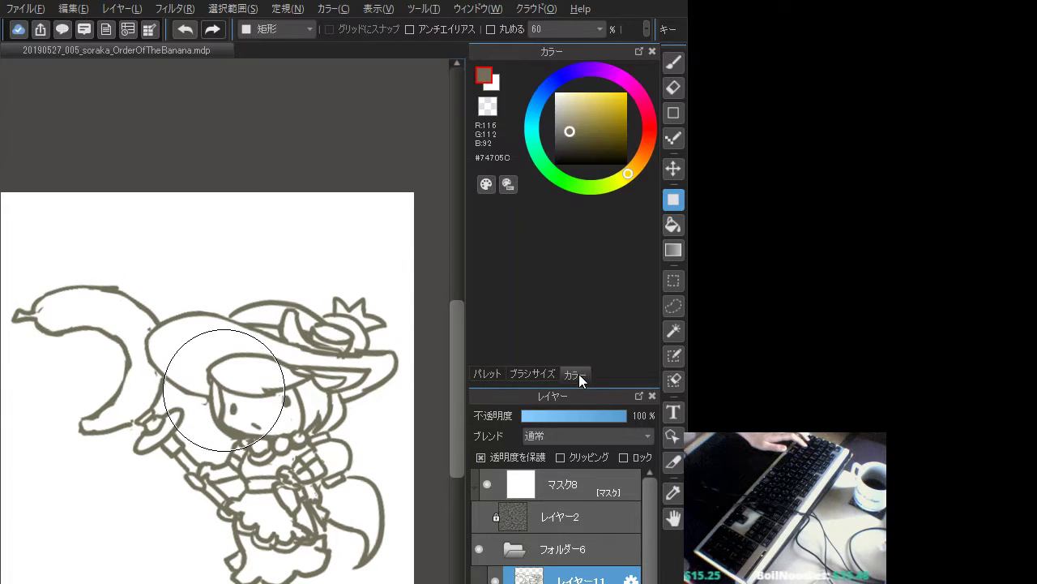
click(568, 149)
click(560, 179)
click(599, 89)
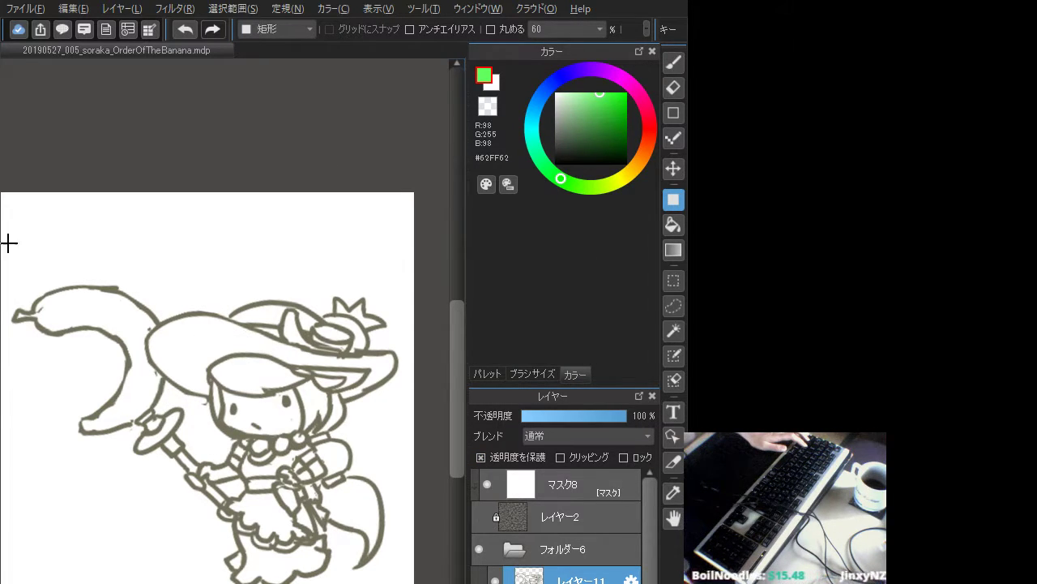
mouse_move(4, 234)
mouse_down()
mouse_move(316, 500)
mouse_move(430, 577)
mouse_up()
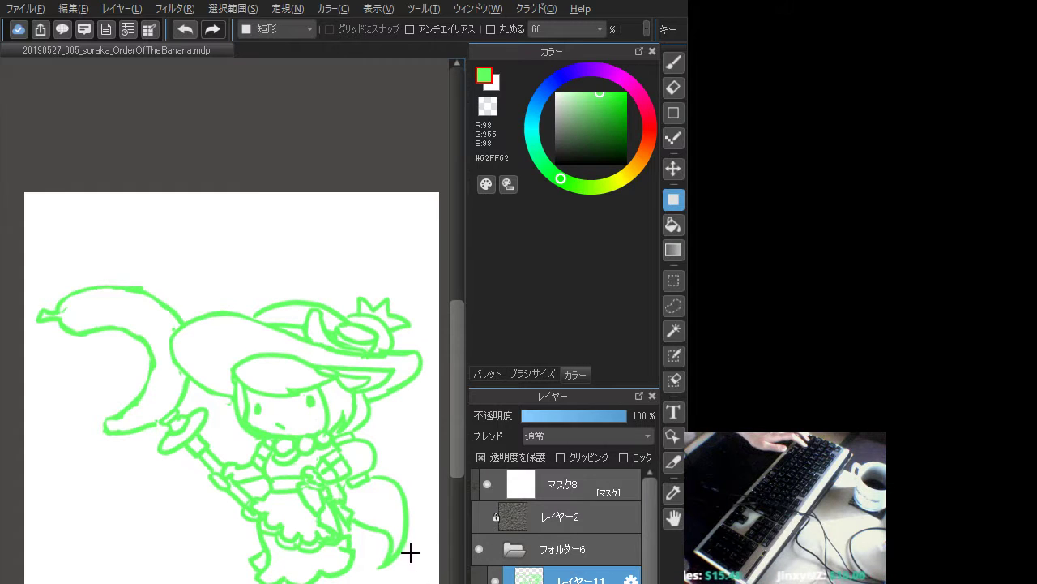
- Reduce the green sketch layer's opacity to 27% and lock the layer
click(550, 415)
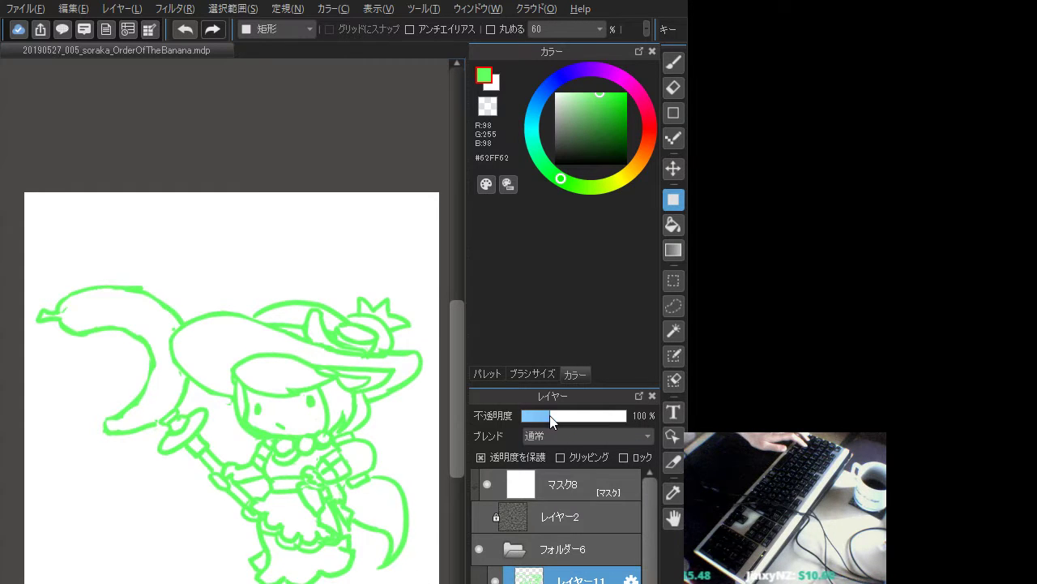
click(623, 457)
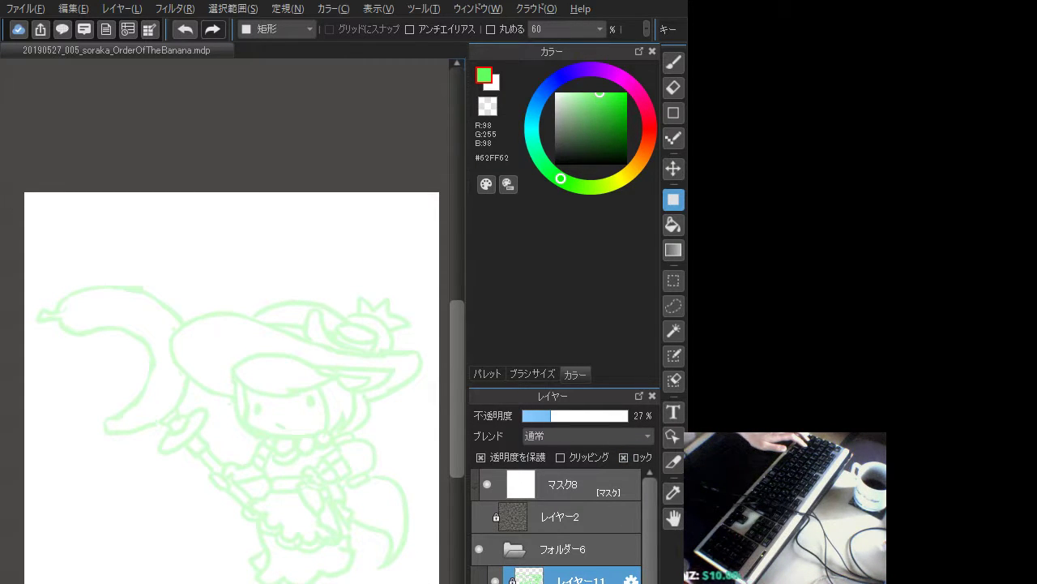
- Add a new layer for the line art and set the brush colour to muted purple #735977
key(ctrl+shift+n)
key(b)
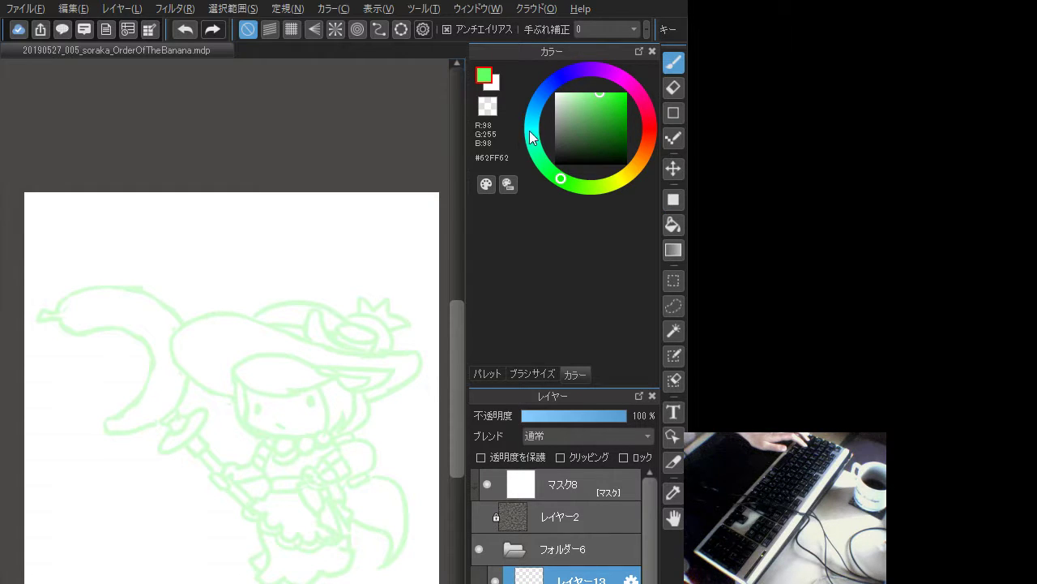
click(577, 128)
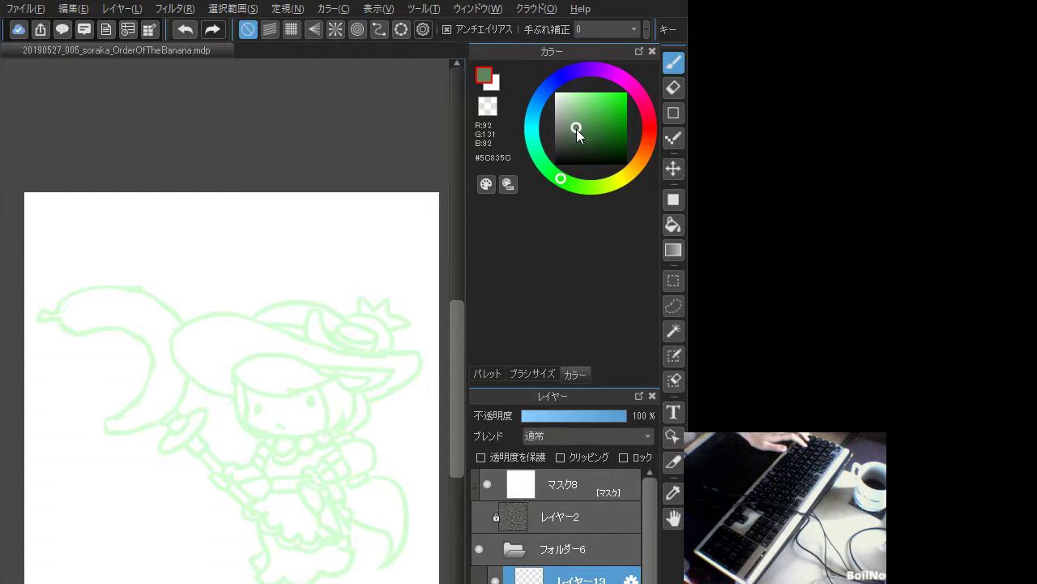
click(628, 175)
click(572, 122)
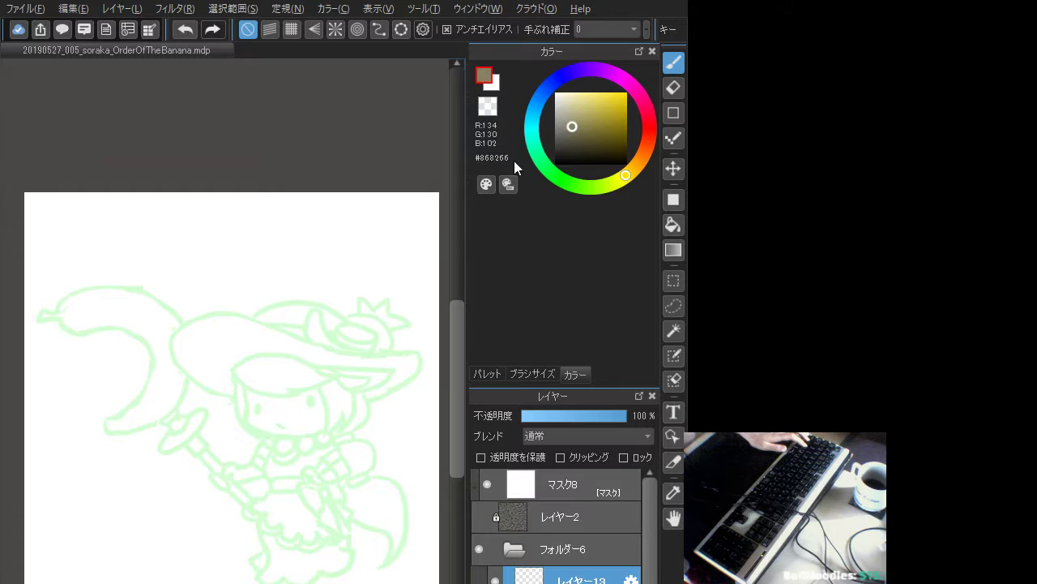
drag(309, 295, 385, 317)
key(ctrl+z)
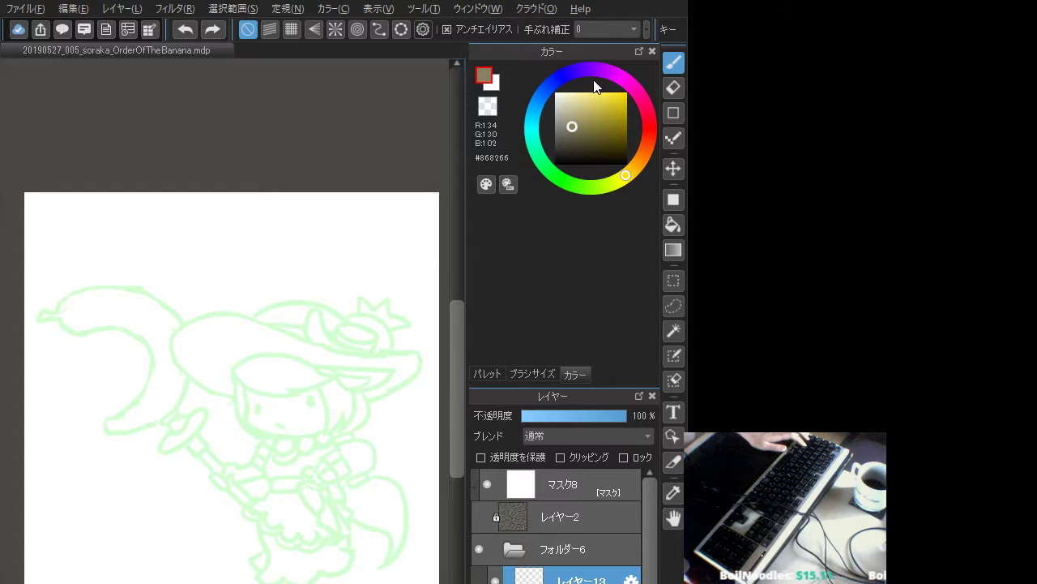
click(601, 74)
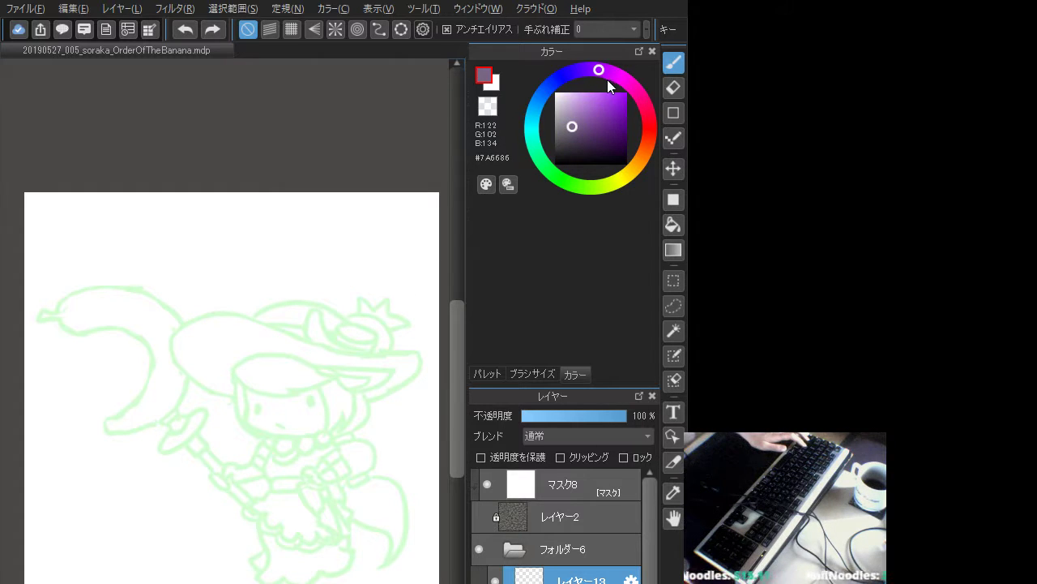
click(613, 76)
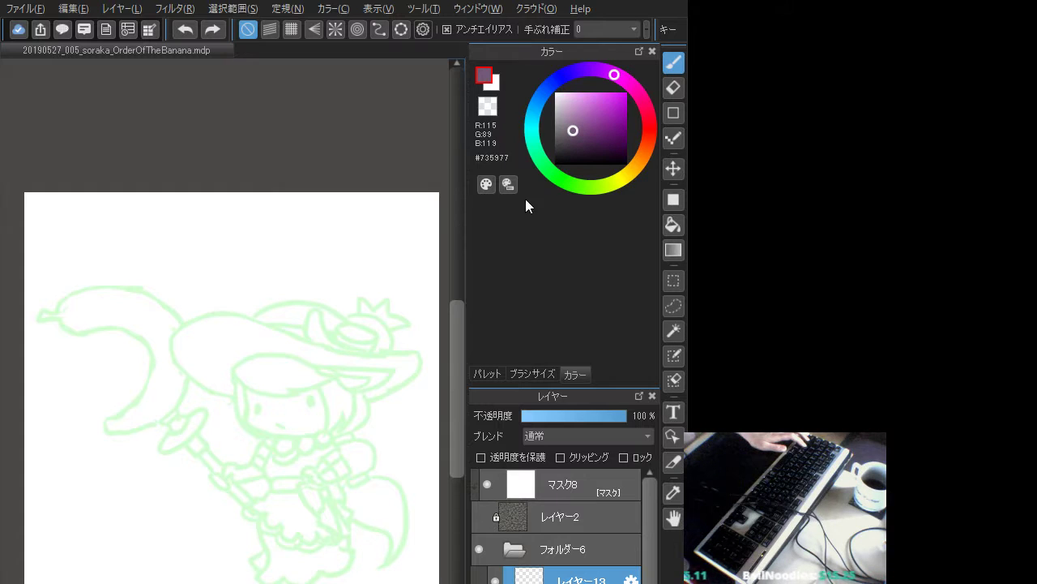
click(532, 373)
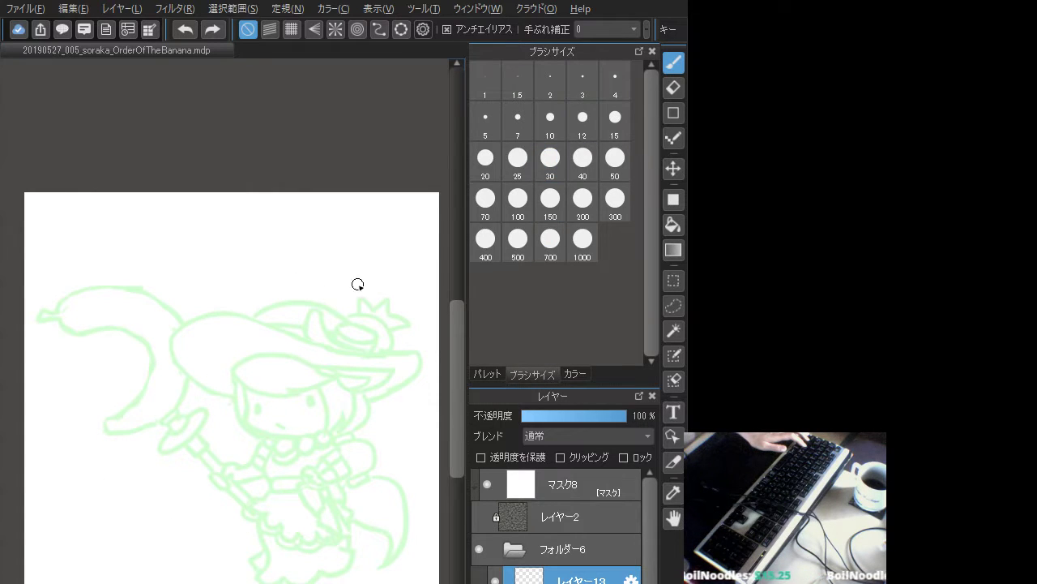
drag(341, 293, 374, 361)
key(ctrl+z)
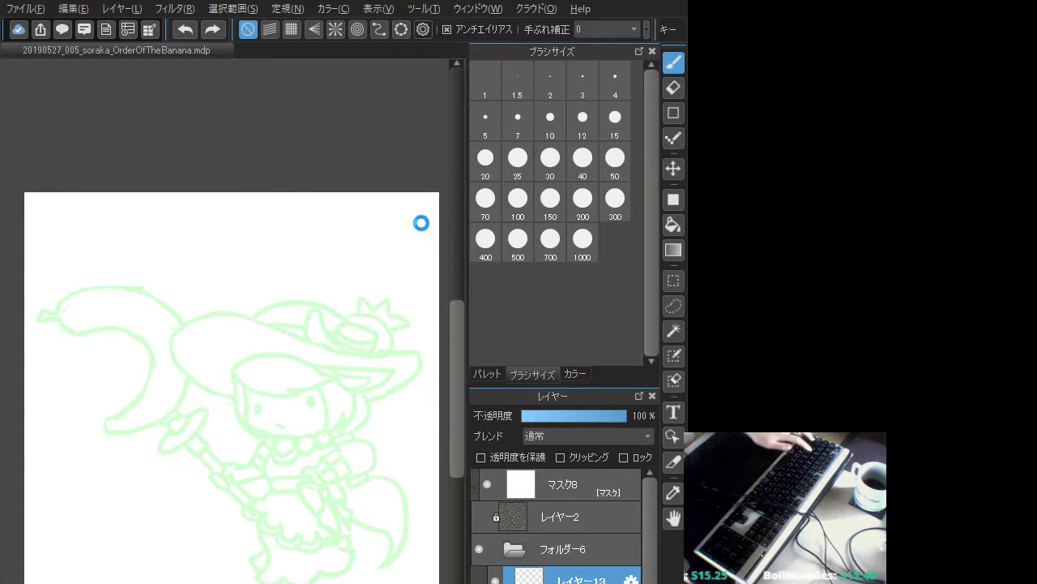
click(575, 374)
mouse_move(236, 321)
mouse_down()
mouse_move(294, 336)
mouse_move(312, 387)
mouse_up()
key(ctrl+z)
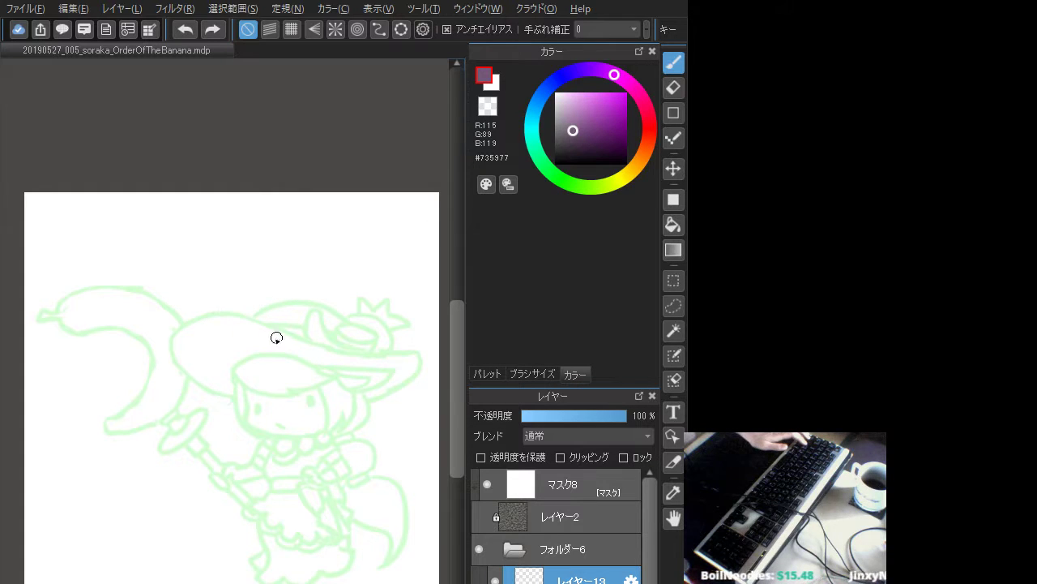
- Ink the two oval eyes and a short, slightly slanted mouth over the sketched face
click(254, 411)
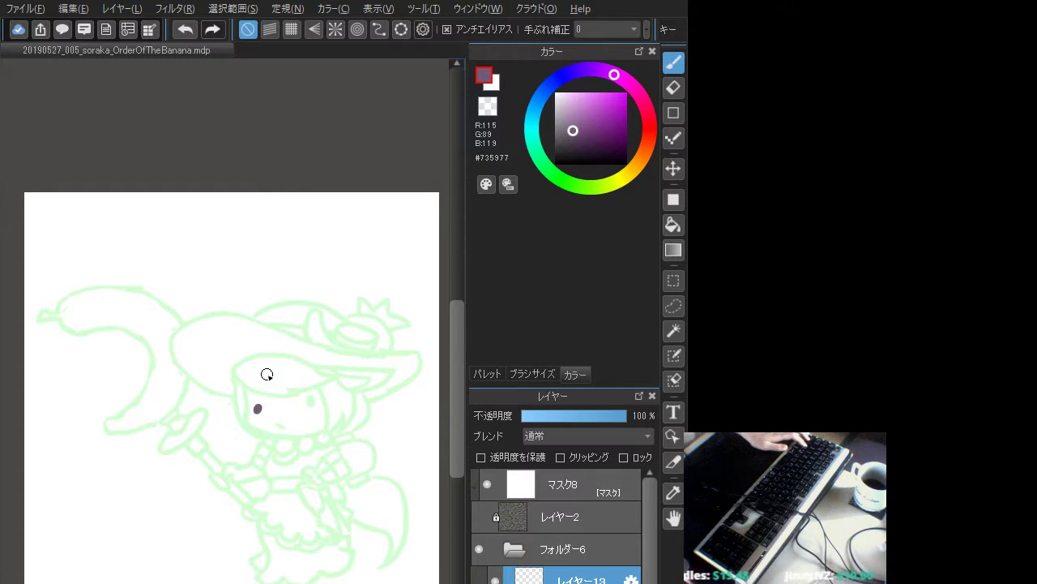
key(ctrl+z)
click(258, 409)
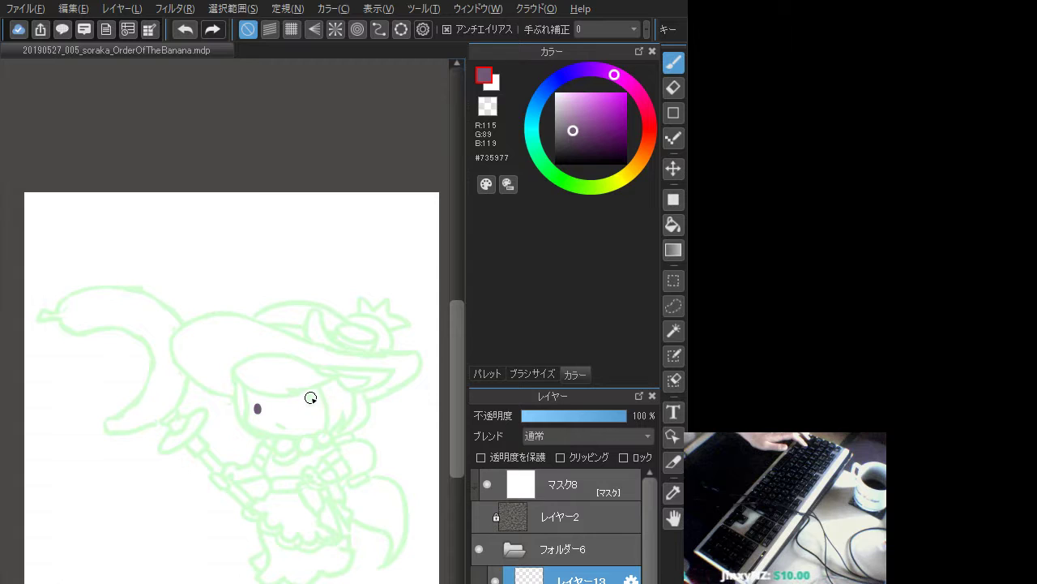
click(312, 400)
key(ctrl+z)
click(310, 400)
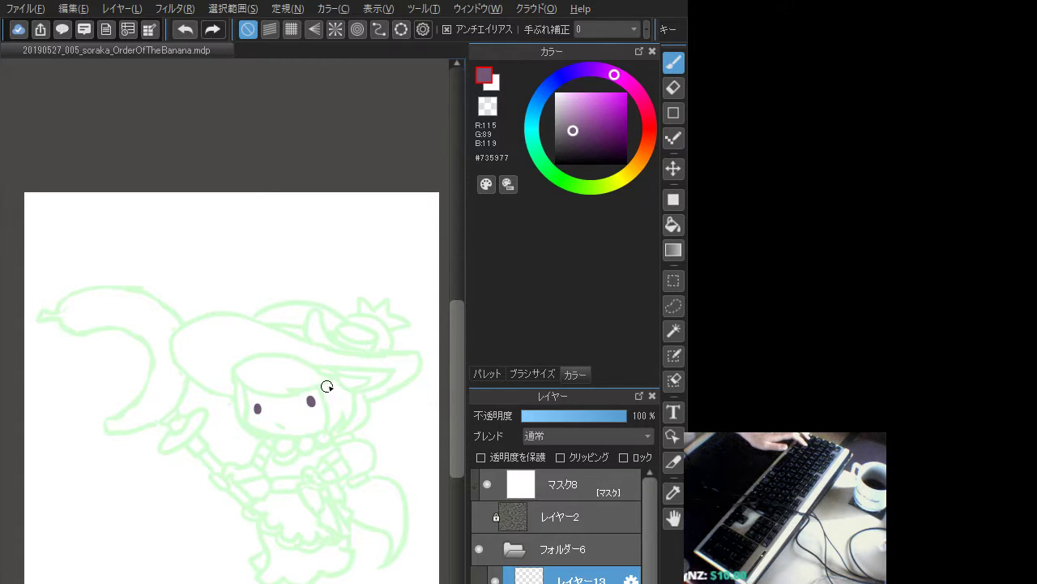
drag(279, 424, 285, 426)
key(ctrl+z)
key(ctrl+z)
key(ctrl+z)
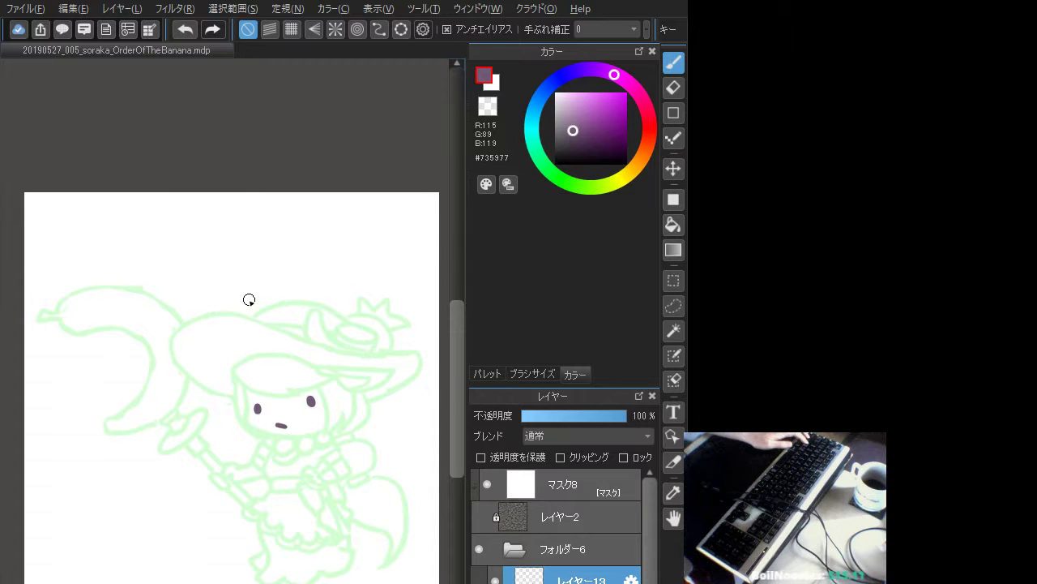
- Ink the fringe's lower edge across the forehead, with a small notch between the eyes and a sweep out toward the ear
mouse_move(236, 372)
mouse_down()
mouse_move(252, 392)
mouse_move(298, 394)
mouse_up()
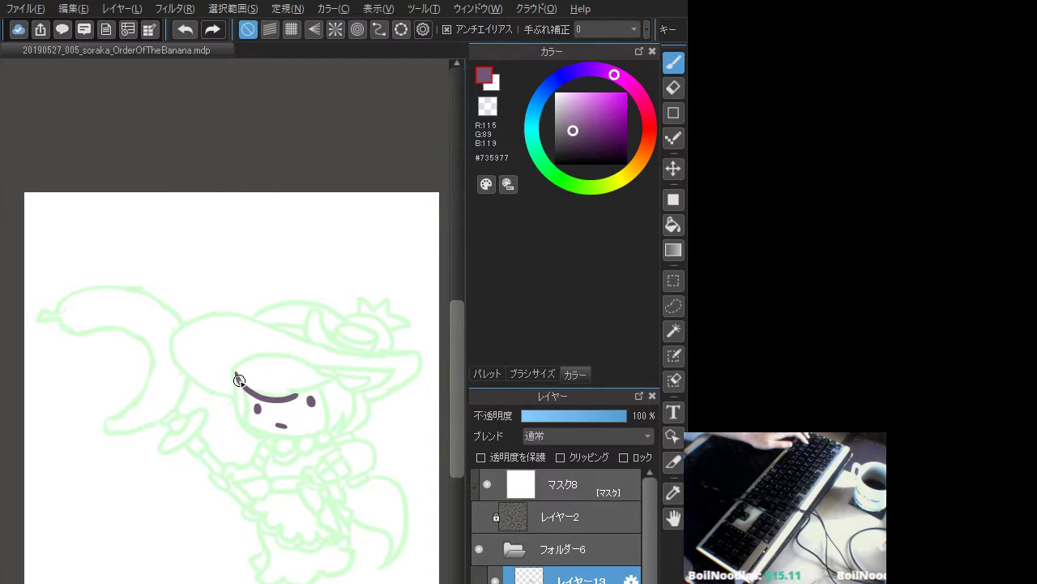
key(ctrl+z)
drag(235, 372, 305, 389)
key(ctrl+z)
drag(232, 368, 306, 390)
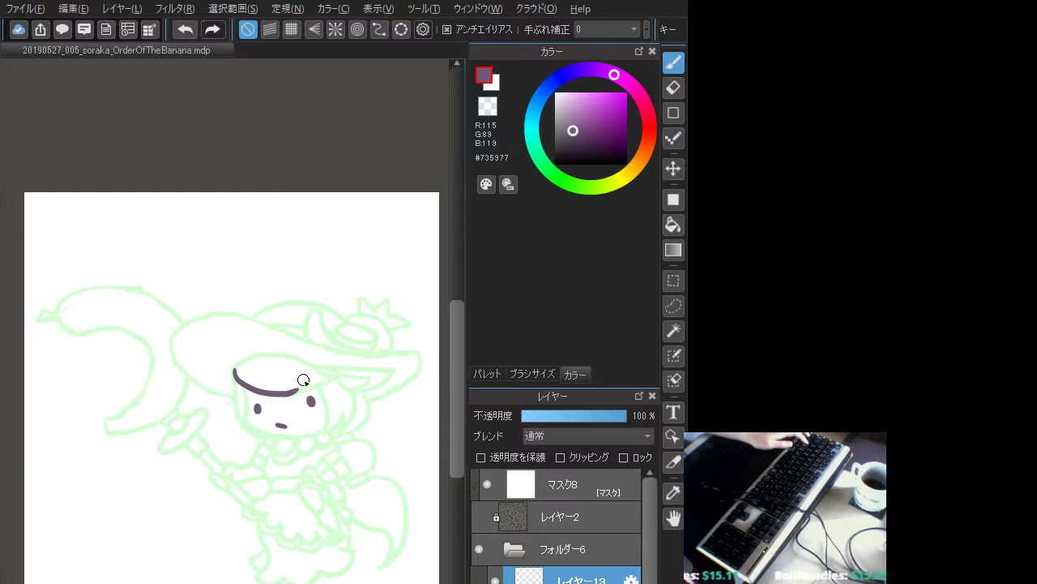
key(ctrl+z)
mouse_move(232, 366)
mouse_down()
mouse_move(233, 377)
mouse_move(305, 393)
mouse_move(344, 377)
mouse_move(335, 369)
mouse_move(313, 387)
mouse_move(332, 366)
mouse_up()
key(ctrl+z)
key(ctrl+z)
key(ctrl+z)
key(ctrl+z)
key(ctrl+z)
key(ctrl+z)
key(ctrl+z)
key(ctrl+z)
key(ctrl+z)
key(ctrl+z)
key(ctrl+z)
key(ctrl+z)
key(ctrl+z)
key(ctrl+z)
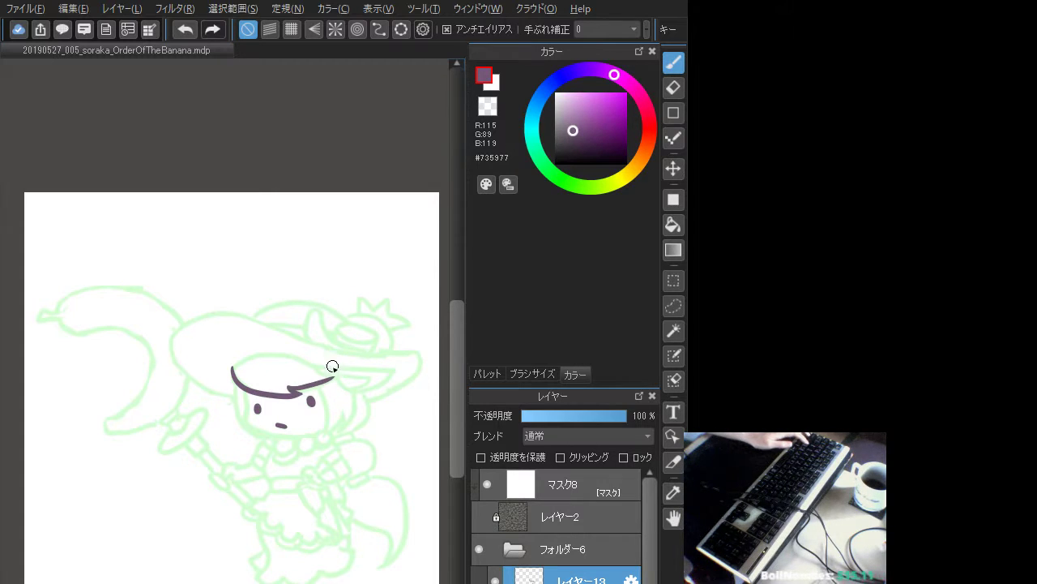
key(ctrl+z)
drag(291, 393, 332, 372)
- Ink the arched upper edge of the fringe under the hat brim, joining both ends of its lower edge
mouse_move(233, 367)
mouse_down()
mouse_move(292, 354)
mouse_move(325, 369)
mouse_up()
key(ctrl+z)
mouse_move(234, 368)
mouse_down()
mouse_move(261, 350)
mouse_move(308, 357)
mouse_up()
key(ctrl+z)
mouse_move(233, 368)
mouse_down()
mouse_move(260, 349)
mouse_move(336, 370)
mouse_up()
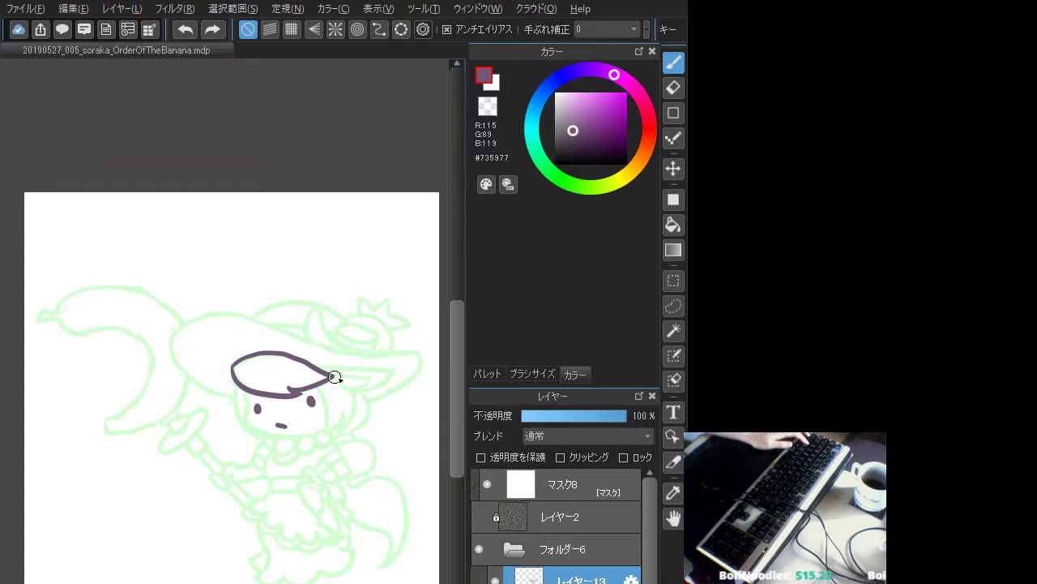
key(ctrl+z)
mouse_move(234, 368)
mouse_down()
mouse_move(268, 354)
mouse_move(335, 372)
mouse_up()
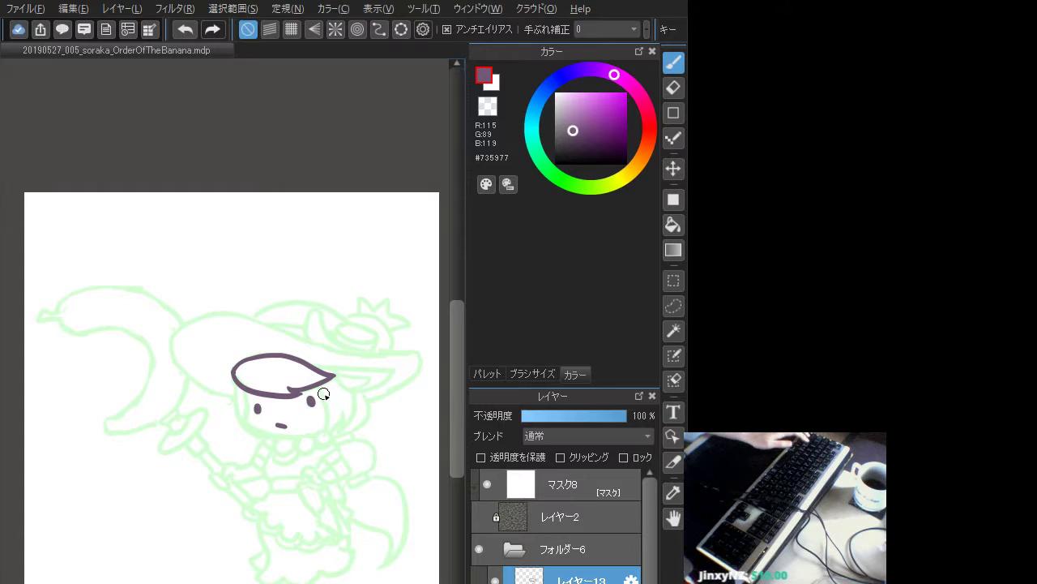
- Ink the curved side of the face and the pointed hair lock beside the cheek, below the fringe's tip
drag(319, 387, 325, 438)
key(ctrl+z)
key(ctrl+z)
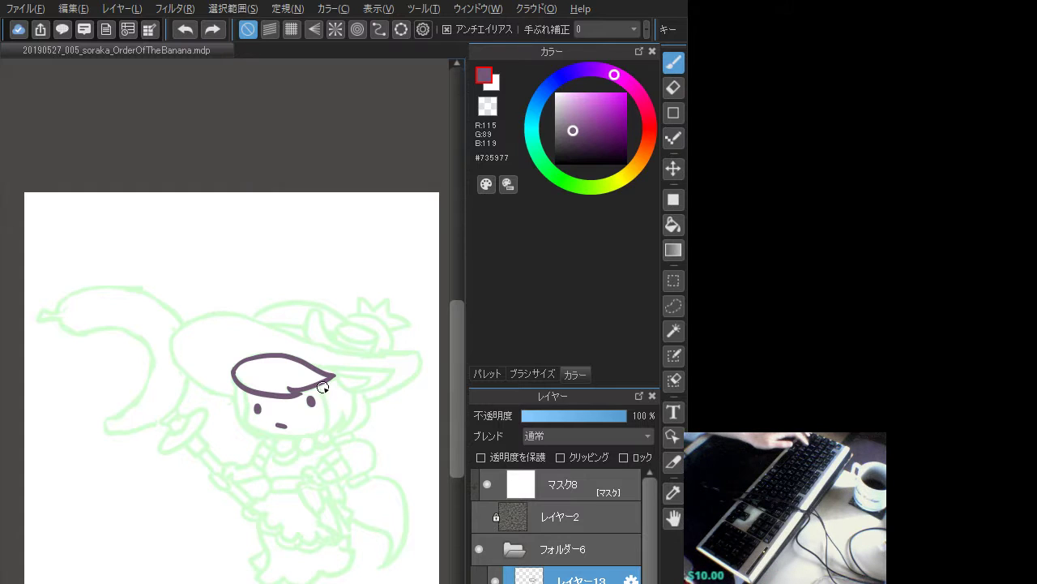
mouse_move(313, 381)
mouse_down()
mouse_move(318, 431)
mouse_move(344, 412)
mouse_up()
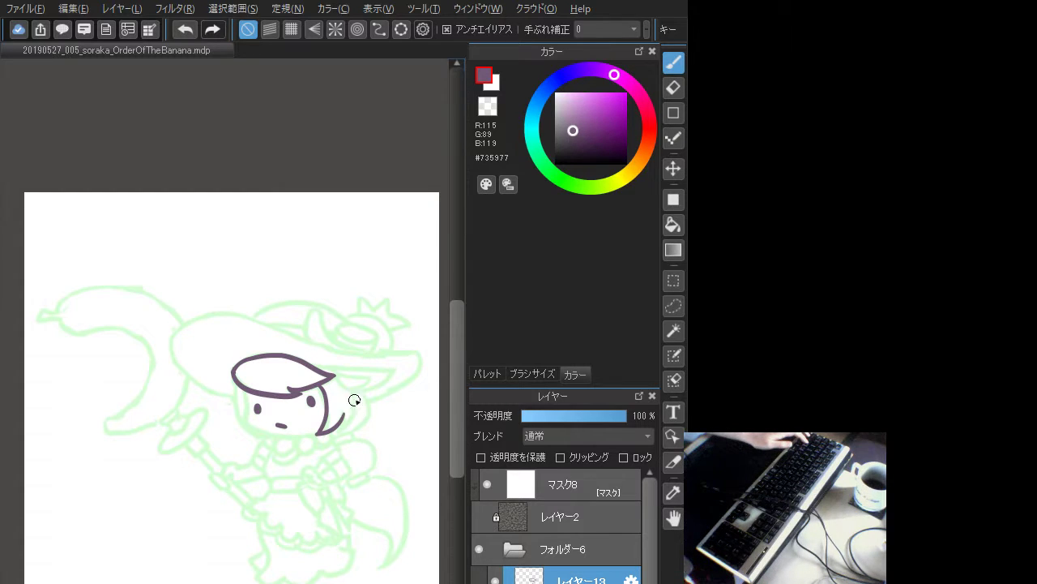
- Ink the long pointed ear extending from the fringe's tip beneath the hat brim, including its inner line
mouse_move(314, 366)
mouse_down()
mouse_move(390, 366)
mouse_move(360, 392)
mouse_move(365, 368)
mouse_move(391, 366)
mouse_move(385, 379)
mouse_move(357, 368)
mouse_move(391, 365)
mouse_move(357, 392)
mouse_up()
key(ctrl+z)
key(ctrl+z)
key(ctrl+z)
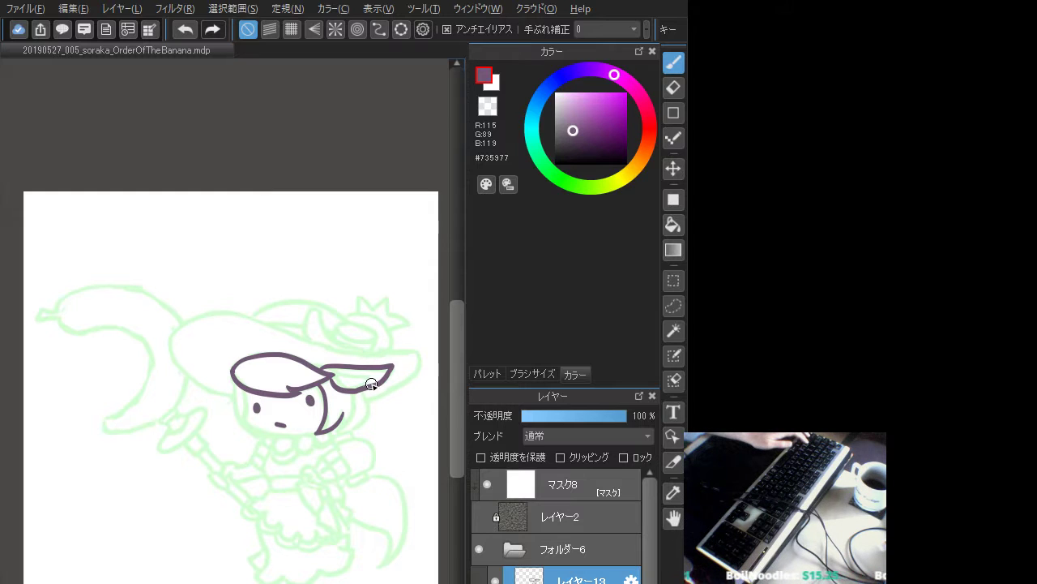
key(ctrl+z)
drag(393, 365, 389, 377)
key(ctrl+z)
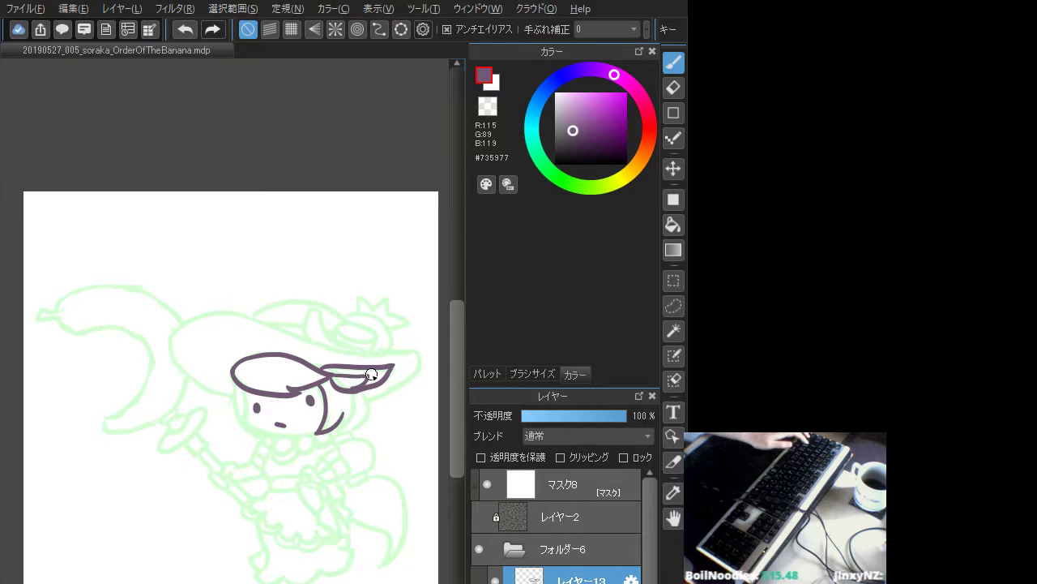
- Redraw the ear's inner line as a short stroke from the fringe's tip, with a slanted end meeting the lower edge
key(ctrl+z)
mouse_move(371, 374)
mouse_down()
mouse_move(332, 378)
mouse_move(376, 373)
mouse_up()
key(ctrl+z)
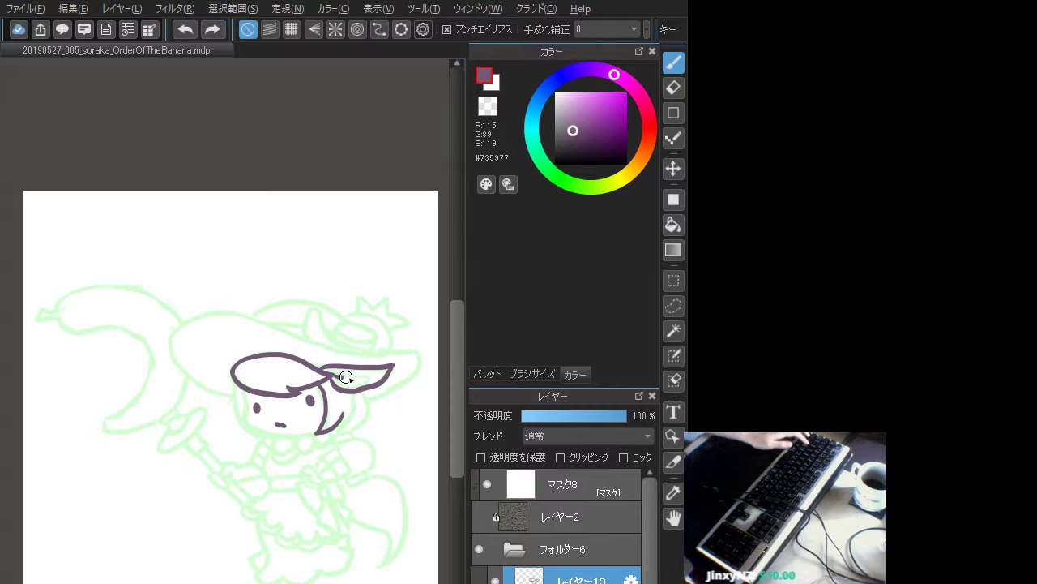
drag(346, 377, 372, 376)
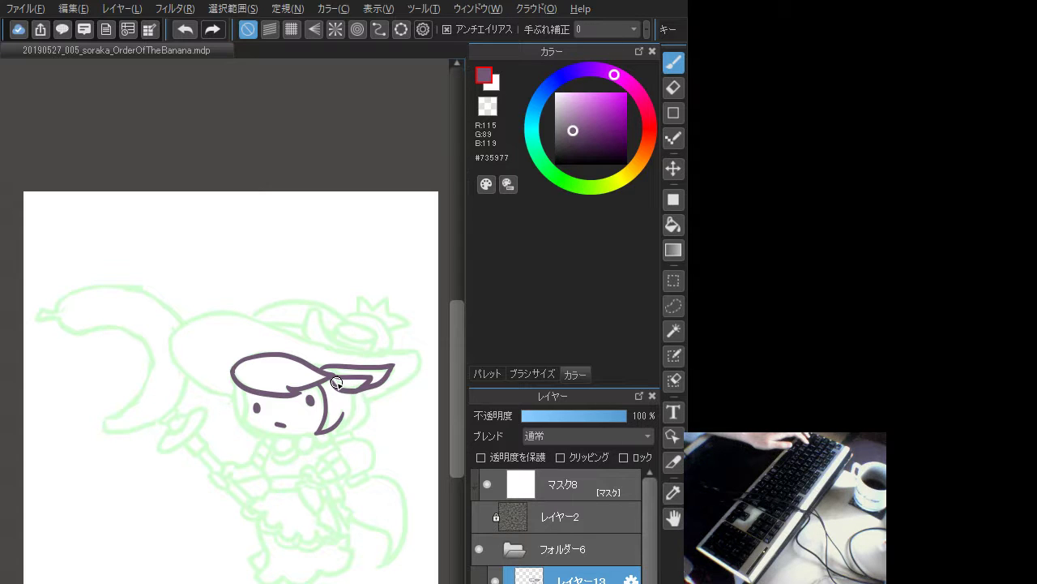
drag(354, 398, 327, 428)
key(ctrl+z)
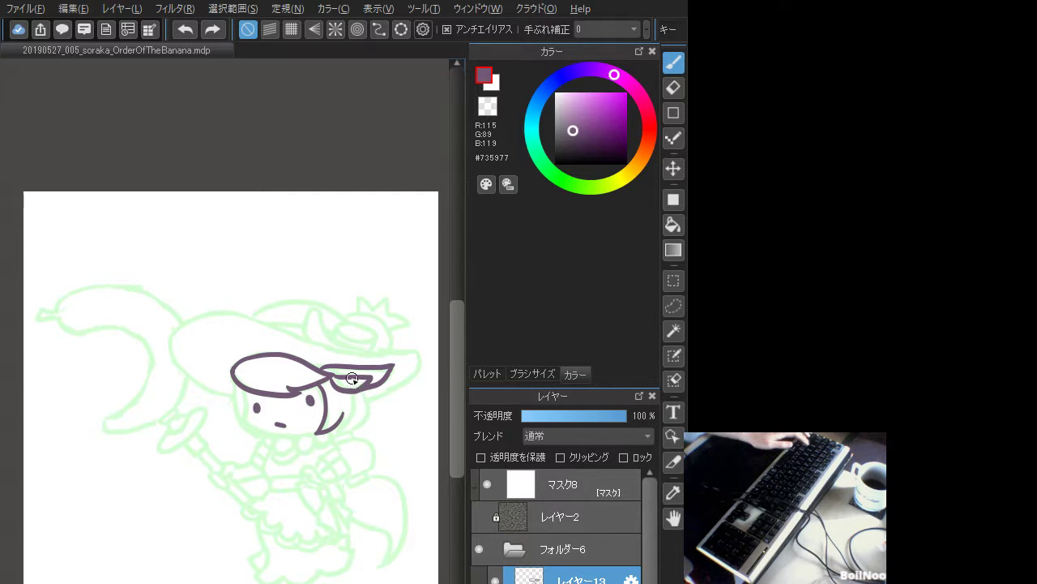
mouse_move(333, 377)
mouse_down()
mouse_move(372, 378)
mouse_move(352, 389)
mouse_up()
key(ctrl+z)
key(ctrl+z)
key(ctrl+z)
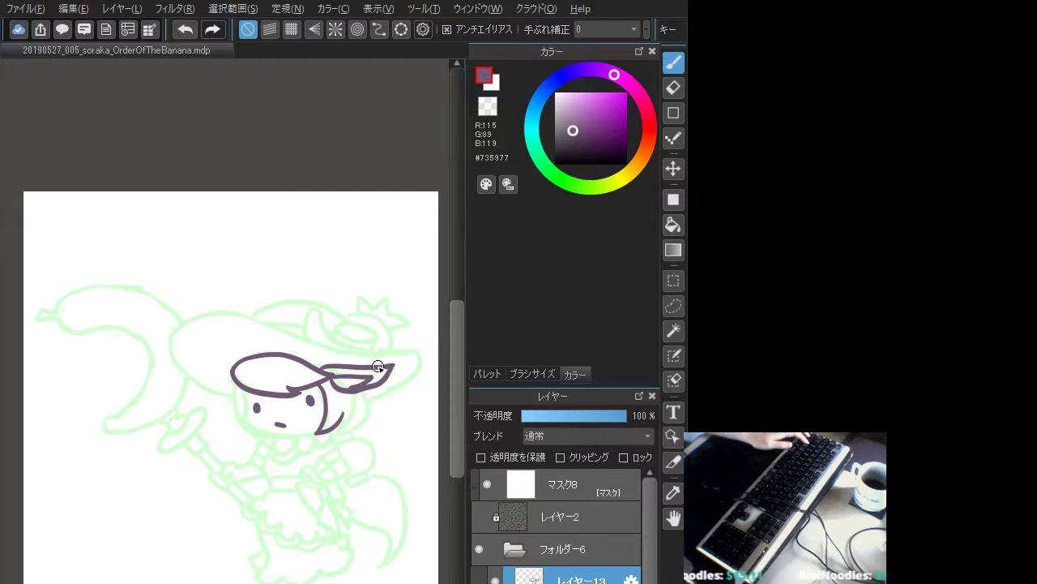
- Rework the ear's pointed tip and redraw its lower edge so the outline closes under the hat brim
mouse_move(384, 367)
mouse_down()
mouse_move(364, 390)
mouse_move(333, 376)
mouse_move(376, 377)
mouse_move(335, 377)
mouse_move(368, 376)
mouse_move(356, 388)
mouse_move(369, 360)
mouse_move(378, 378)
mouse_move(331, 376)
mouse_move(369, 383)
mouse_move(387, 369)
mouse_move(334, 377)
mouse_move(368, 377)
mouse_move(352, 391)
mouse_move(394, 366)
mouse_up()
key(ctrl+z)
key(ctrl+z)
key(ctrl+z)
key(ctrl+z)
key(ctrl+z)
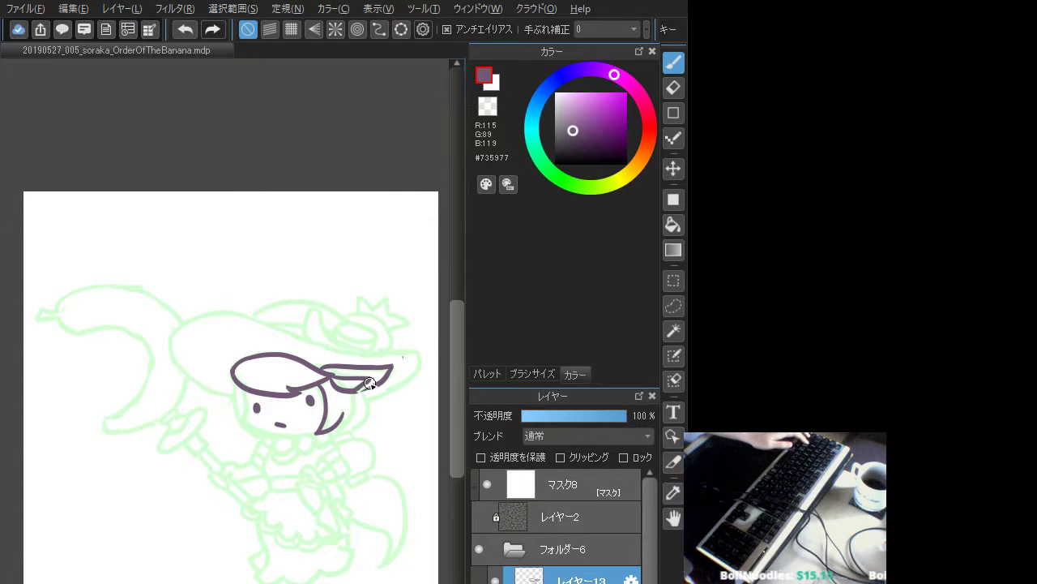
drag(355, 392, 389, 375)
key(ctrl+z)
key(ctrl+z)
key(ctrl+z)
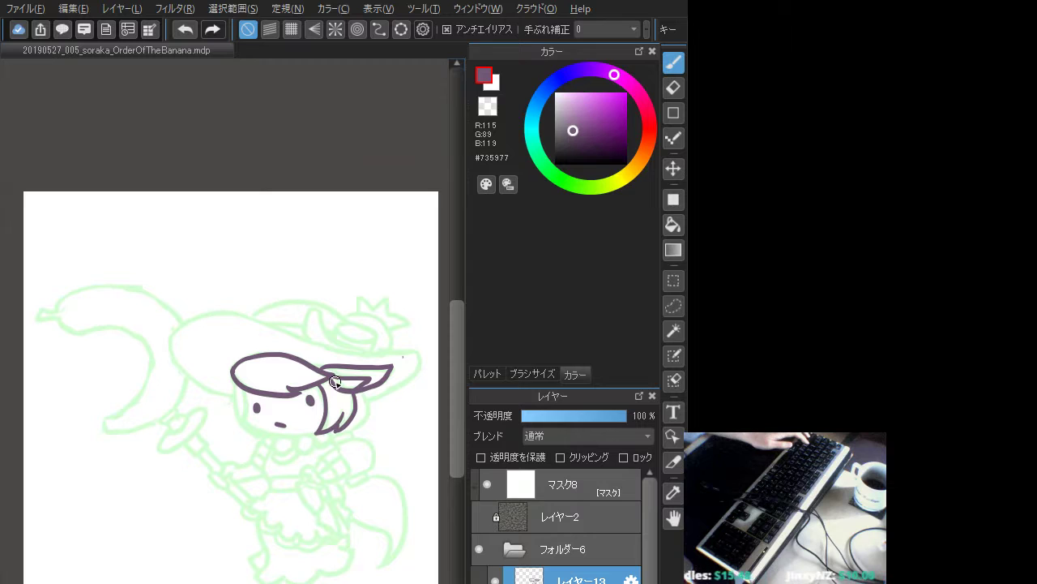
- Ink the curved hair lock hanging from beneath the ear to a point beside the cheek lock
key(ctrl+z)
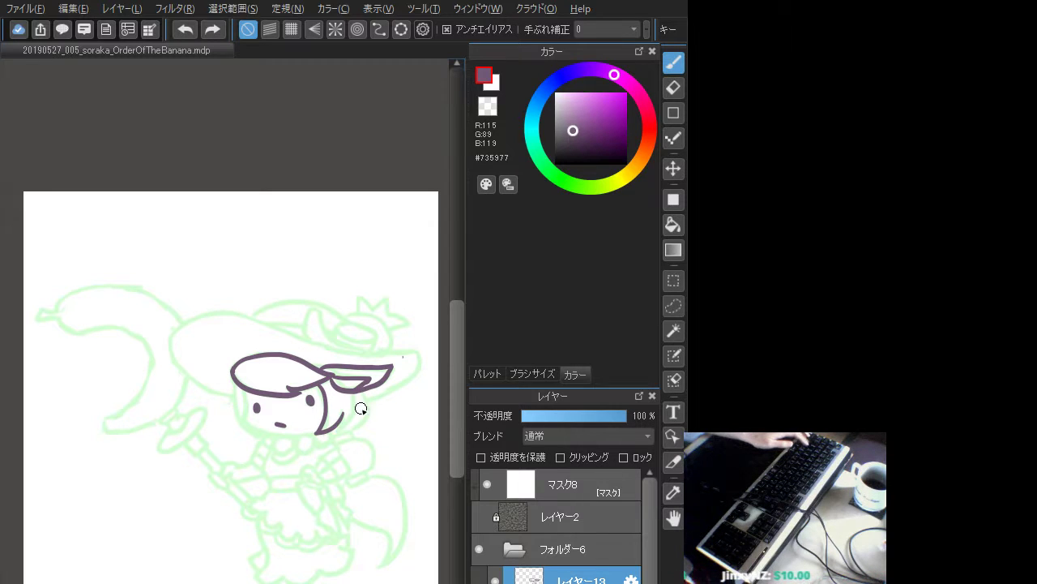
drag(354, 395, 338, 428)
key(ctrl+z)
key(ctrl+z)
key(ctrl+y)
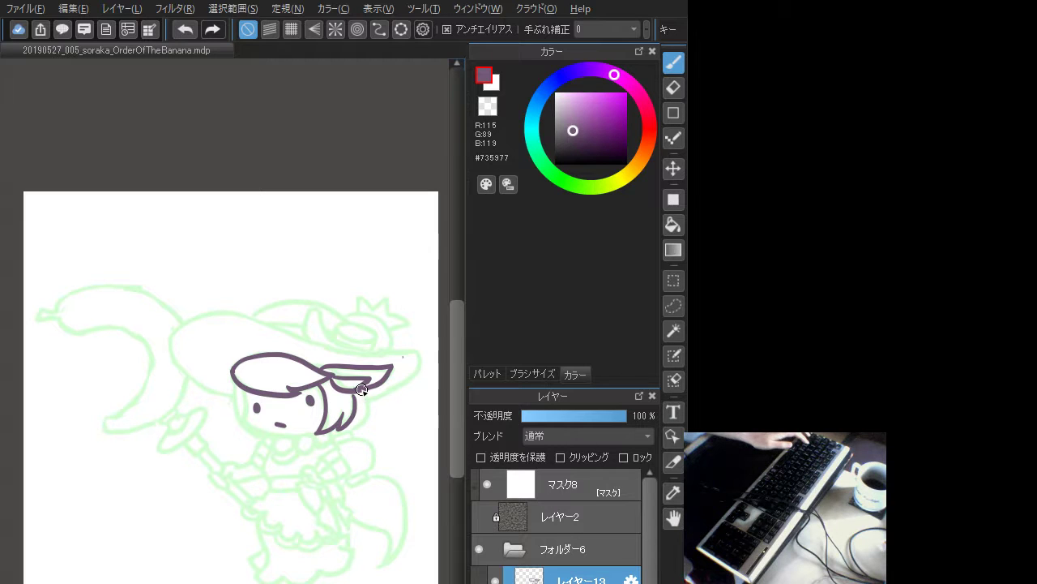
key(ctrl+z)
key(ctrl+y)
key(ctrl+z)
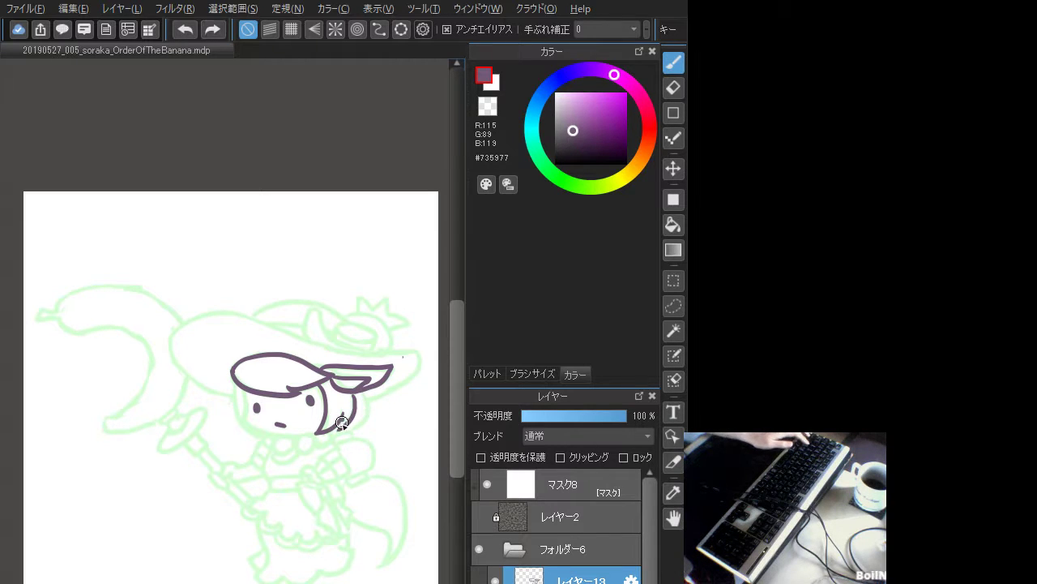
key(ctrl+y)
key(ctrl+z)
drag(338, 430, 338, 430)
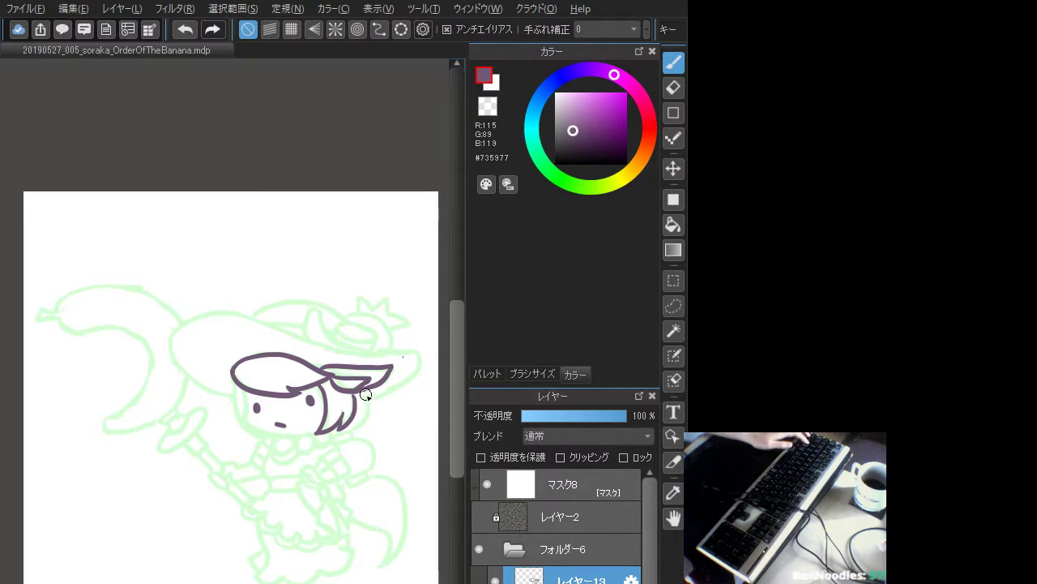
- Ink the outer back-hair lock under the ear and the rounded upper section of the ponytail behind the shoulder
drag(365, 392, 357, 428)
key(ctrl+z)
mouse_move(367, 388)
mouse_down()
mouse_move(352, 421)
mouse_move(362, 425)
mouse_move(333, 435)
mouse_move(367, 437)
mouse_move(355, 439)
mouse_move(368, 470)
mouse_up()
key(ctrl+z)
key(ctrl+z)
key(ctrl+z)
key(ctrl+z)
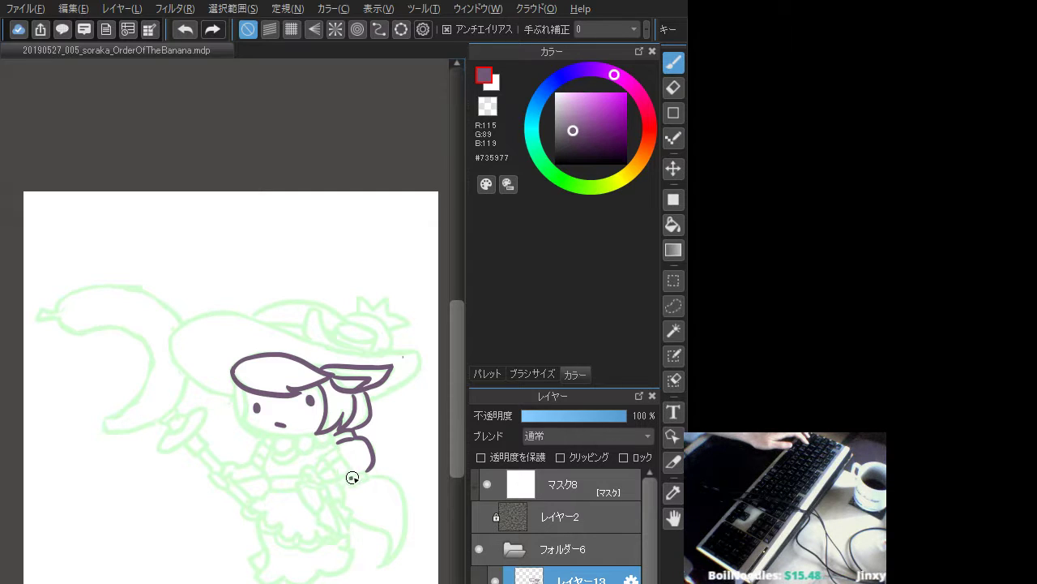
- Ink the small band closing the ponytail's upper section and the long outer curve of the tail below it
mouse_move(353, 477)
mouse_down()
mouse_move(368, 473)
mouse_move(351, 485)
mouse_move(401, 547)
mouse_move(391, 561)
mouse_up()
key(ctrl+z)
key(ctrl+z)
drag(368, 477, 389, 577)
key(ctrl+z)
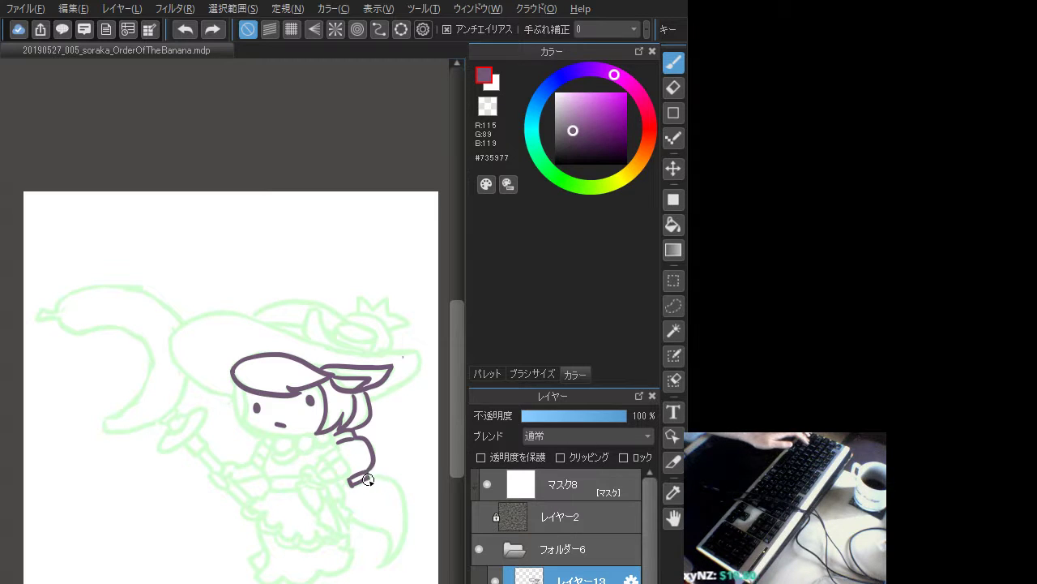
drag(368, 480, 373, 544)
key(ctrl+z)
mouse_move(368, 477)
mouse_down()
mouse_move(408, 532)
mouse_move(383, 565)
mouse_up()
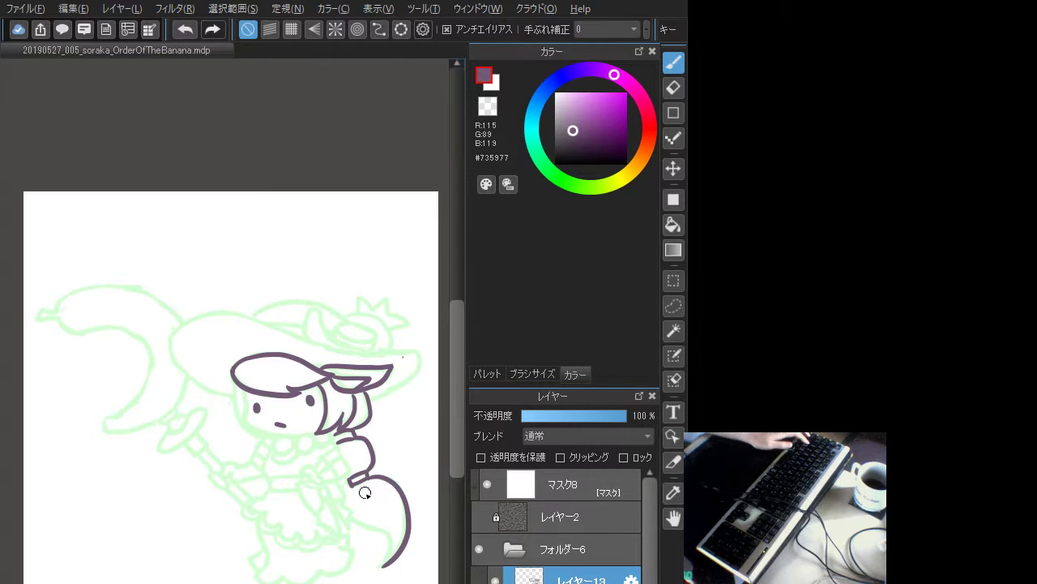
- Ink the ponytail's inner edge, curving from the skirt down to the pointed tip
drag(386, 539, 387, 561)
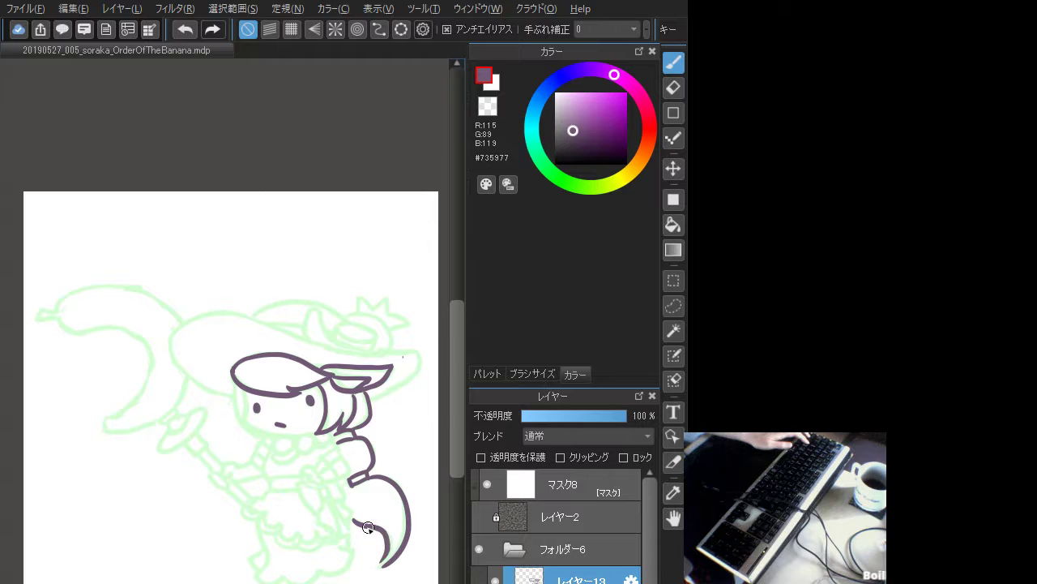
key(ctrl+z)
mouse_move(354, 520)
mouse_down()
mouse_move(374, 529)
mouse_move(385, 565)
mouse_up()
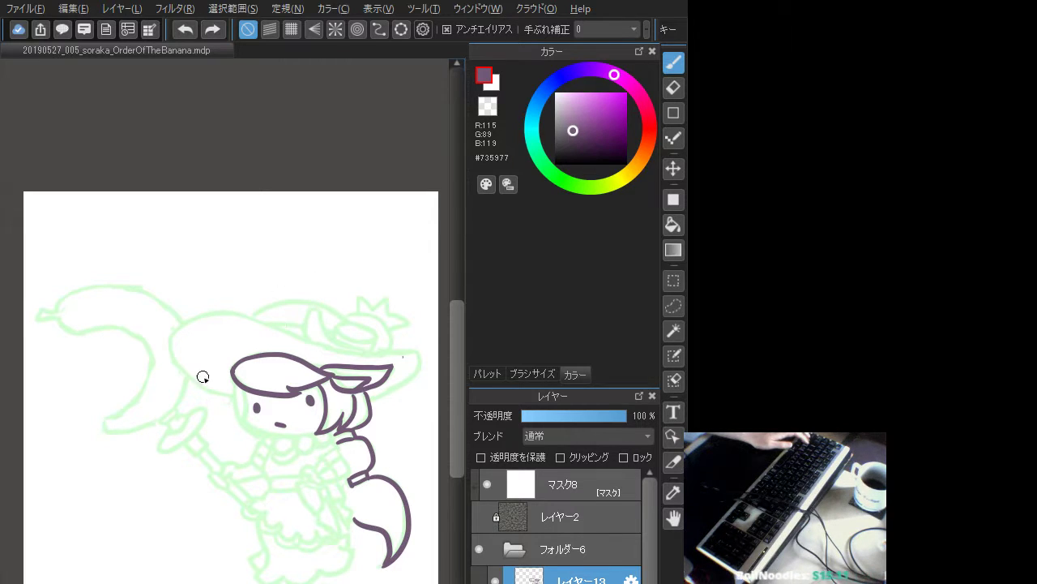
- Ink the rounded outer end of the hat brim, curving down to meet the fringe on the staff side
mouse_move(188, 323)
mouse_down()
mouse_move(184, 369)
mouse_move(232, 392)
mouse_move(242, 417)
mouse_move(266, 431)
mouse_move(246, 423)
mouse_move(272, 438)
mouse_move(312, 433)
mouse_up()
key(ctrl+z)
key(ctrl+z)
key(ctrl+z)
- Ink the staff-side cheek and the chin line, joining the fringe to the hair lock across the bottom of the face
mouse_move(243, 389)
mouse_down()
mouse_move(251, 426)
mouse_move(310, 431)
mouse_up()
key(ctrl+z)
drag(248, 424, 309, 424)
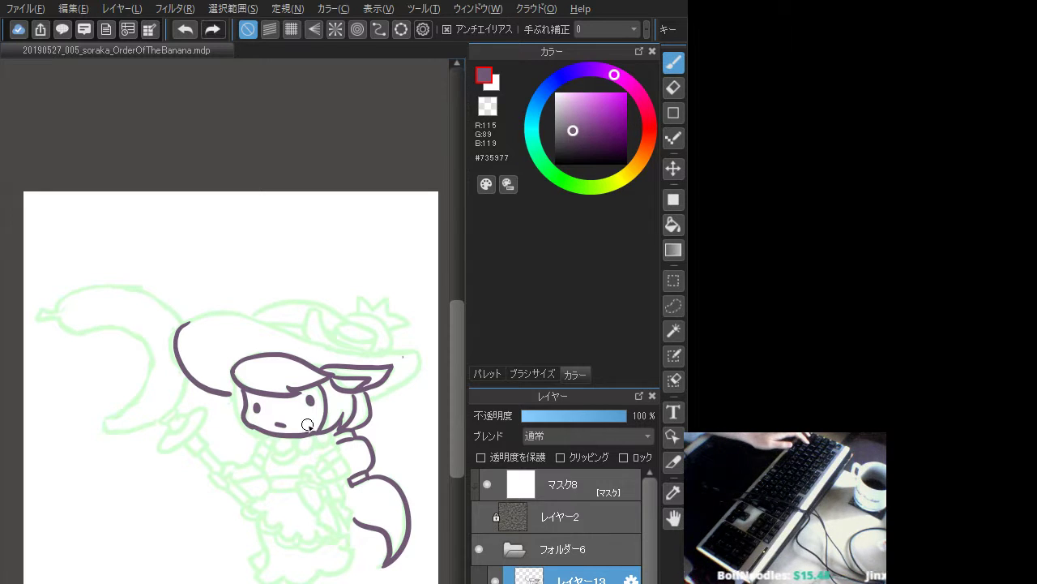
key(ctrl+z)
drag(245, 418, 316, 427)
key(ctrl+z)
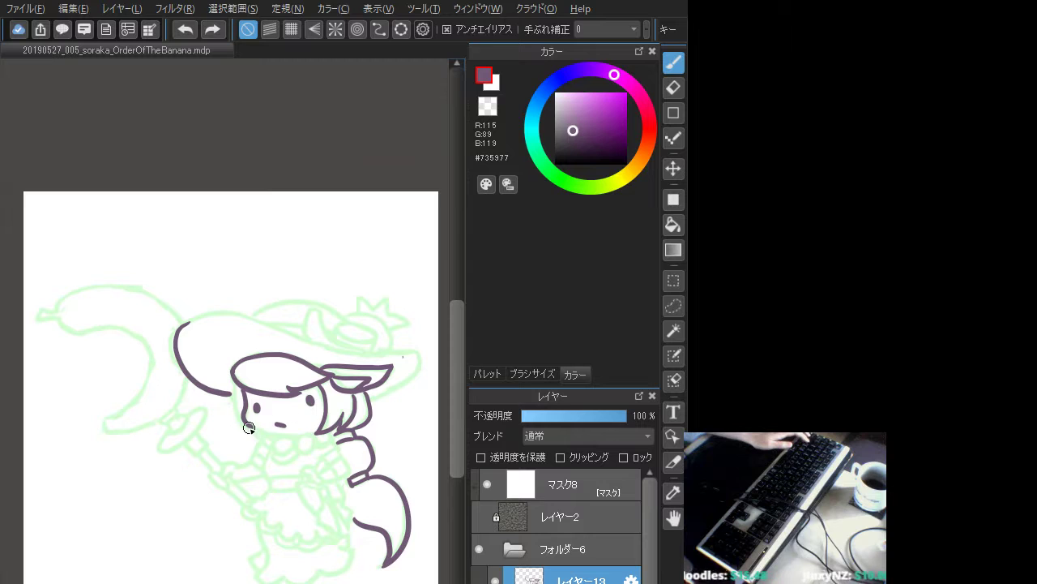
drag(245, 421, 317, 426)
key(ctrl+z)
drag(246, 420, 320, 425)
key(ctrl+z)
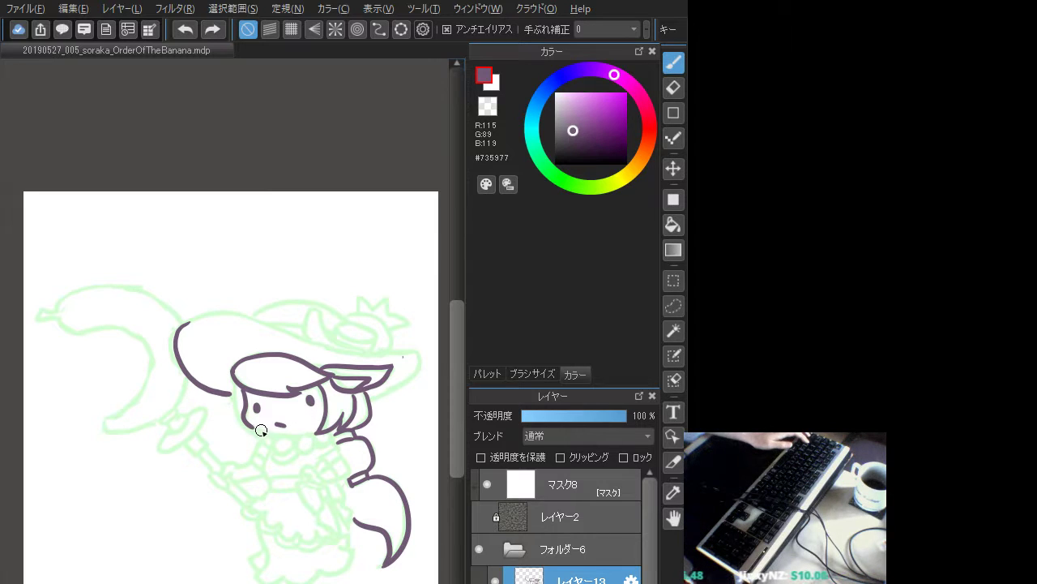
key(ctrl+z)
mouse_move(245, 419)
mouse_down()
mouse_move(318, 431)
mouse_move(266, 431)
mouse_move(315, 429)
mouse_move(251, 426)
mouse_move(316, 428)
mouse_up()
key(ctrl+z)
key(ctrl+z)
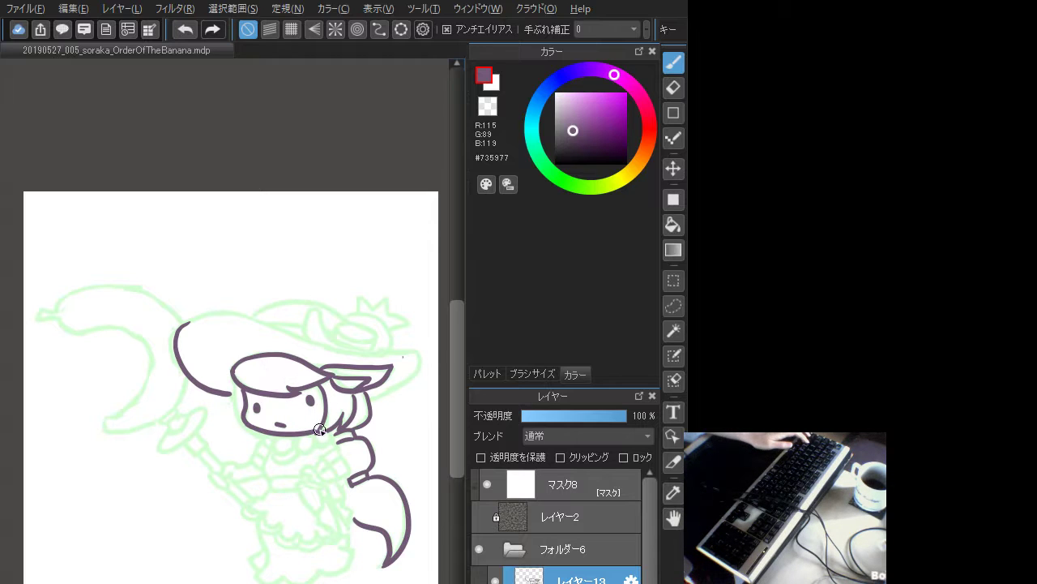
- Ink the row of round beads around the neck under the chin
mouse_move(321, 425)
mouse_down()
mouse_move(274, 437)
mouse_move(292, 447)
mouse_move(289, 433)
mouse_move(293, 448)
mouse_move(260, 436)
mouse_move(282, 427)
mouse_move(272, 445)
mouse_move(316, 438)
mouse_up()
key(ctrl+z)
key(ctrl+z)
key(ctrl+z)
key(ctrl+z)
key(ctrl+z)
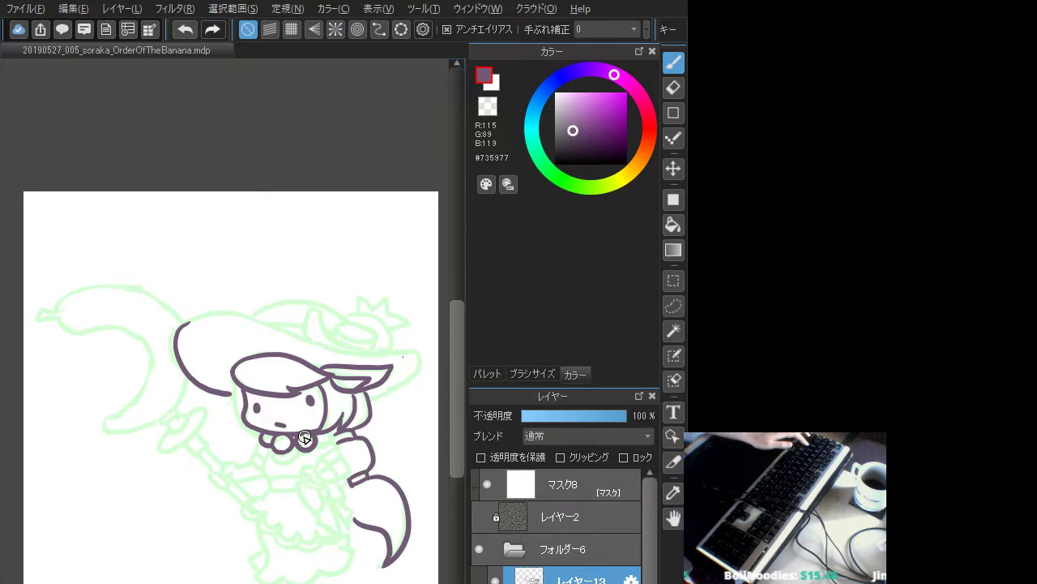
key(ctrl+z)
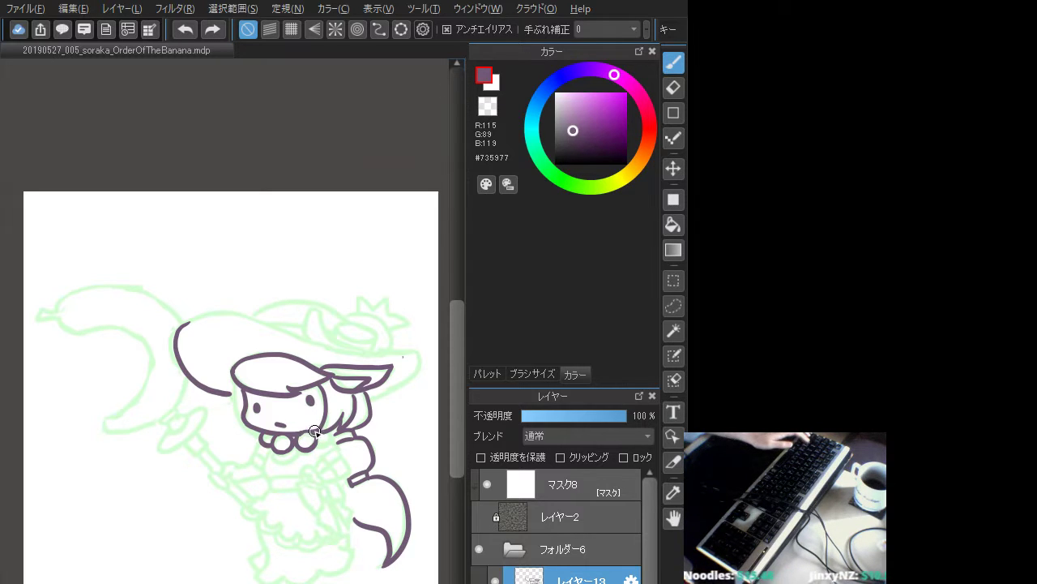
mouse_move(297, 436)
mouse_down()
mouse_move(315, 438)
mouse_move(306, 435)
mouse_up()
key(ctrl+z)
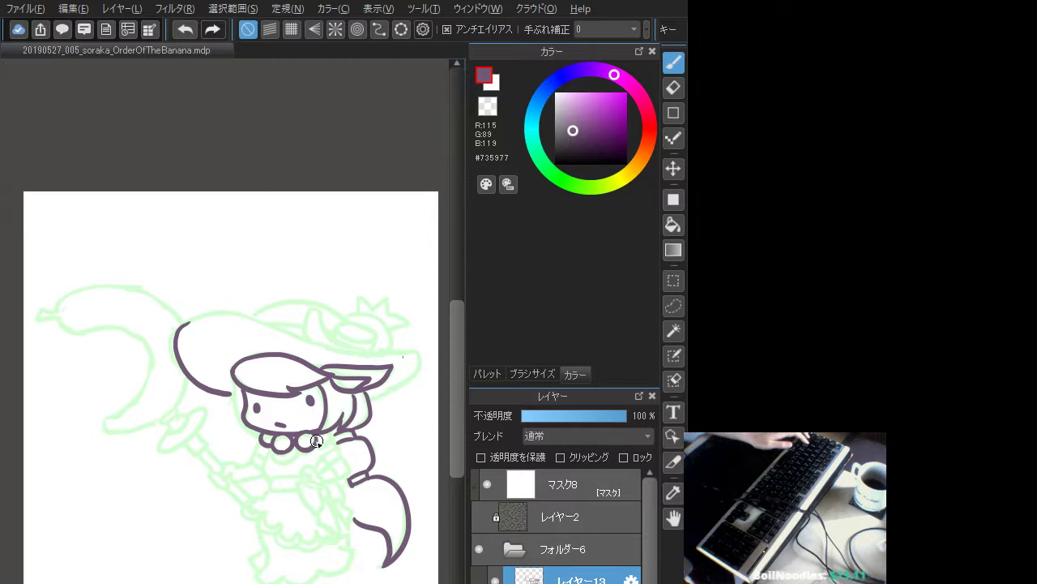
drag(316, 440, 337, 430)
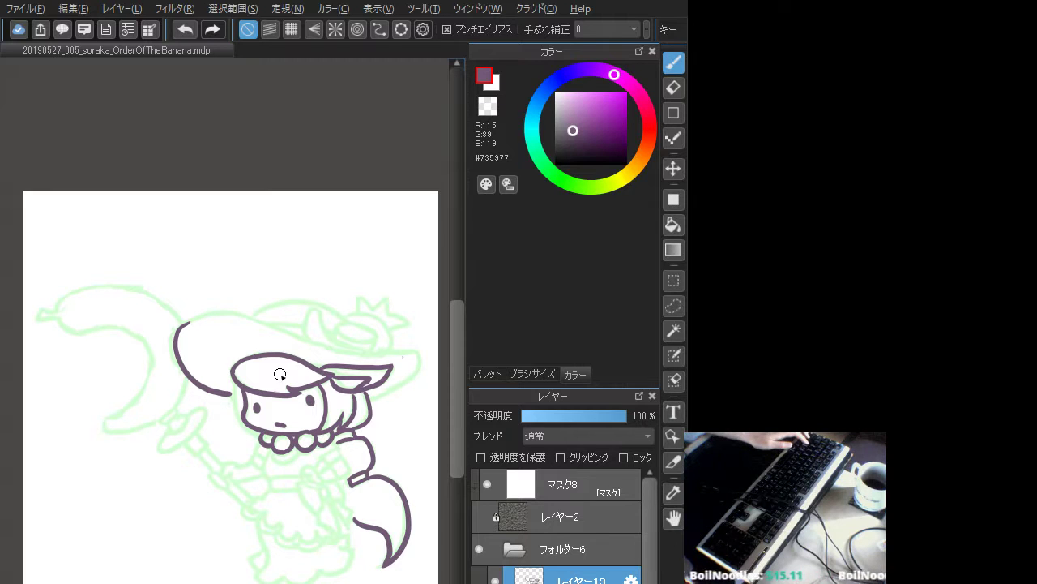
- Ink the curved outer hair edge on the staff side of the face, from the fringe down to the beads
drag(236, 385, 254, 427)
key(ctrl+z)
key(ctrl+z)
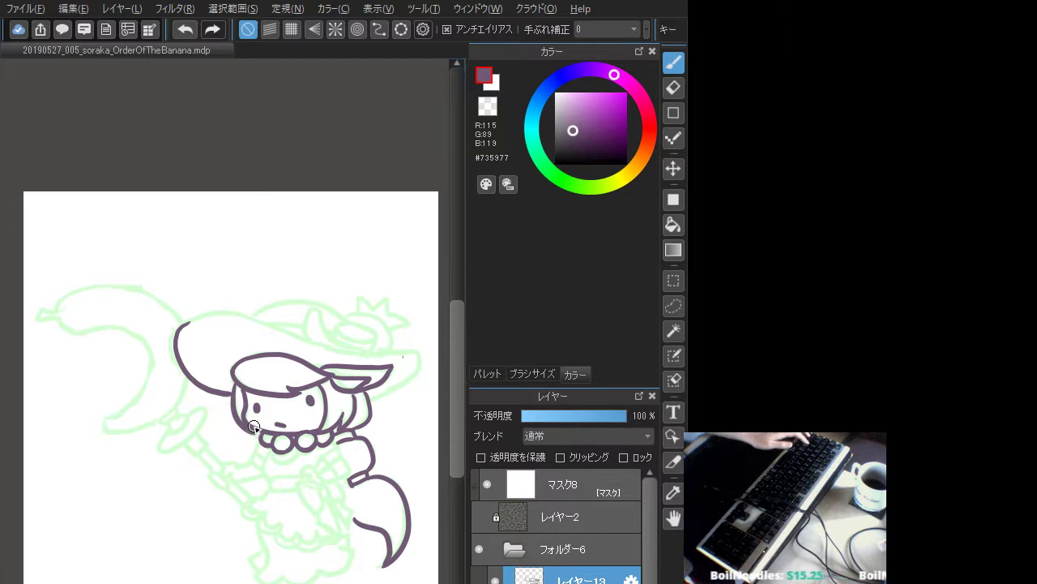
key(ctrl+z)
drag(231, 377, 242, 413)
key(ctrl+z)
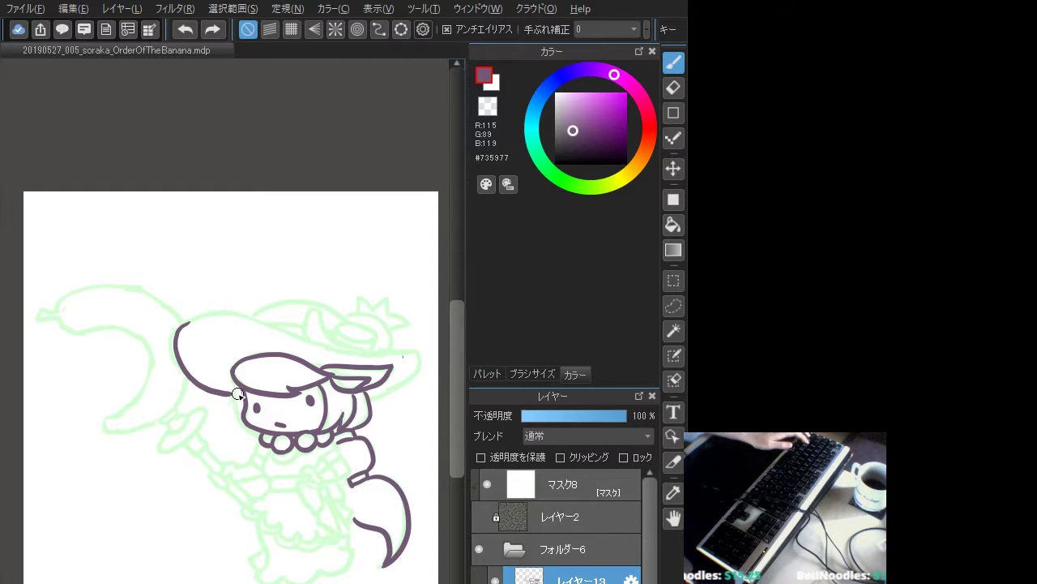
drag(232, 377, 246, 423)
key(ctrl+z)
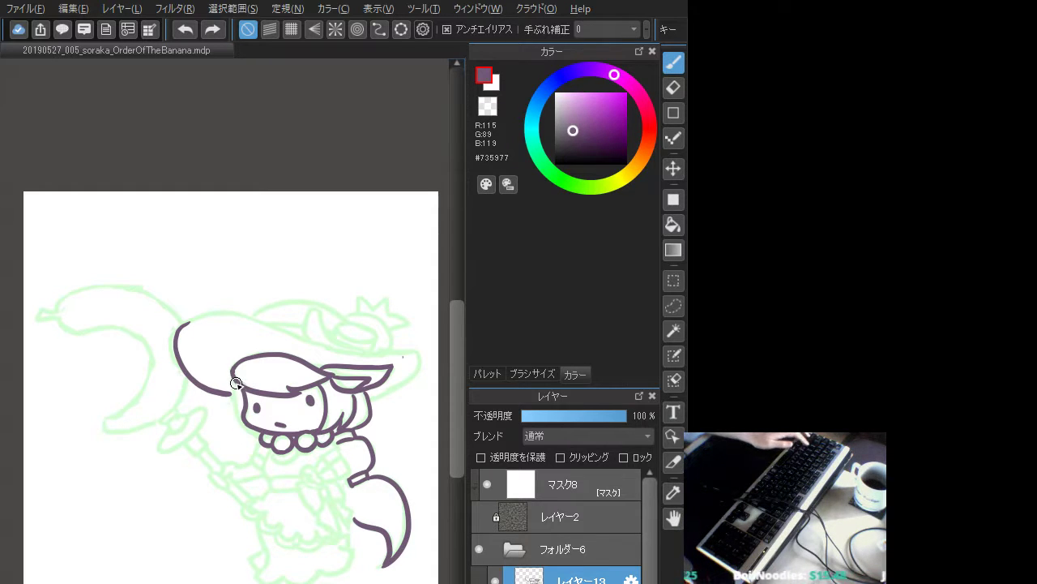
mouse_move(232, 378)
mouse_down()
mouse_move(265, 428)
mouse_move(257, 434)
mouse_up()
- Compare the face with and without the new outer hair edge, keeping the stroke
key(ctrl+z)
key(ctrl+z)
key(ctrl+z)
key(ctrl+y)
key(ctrl+z)
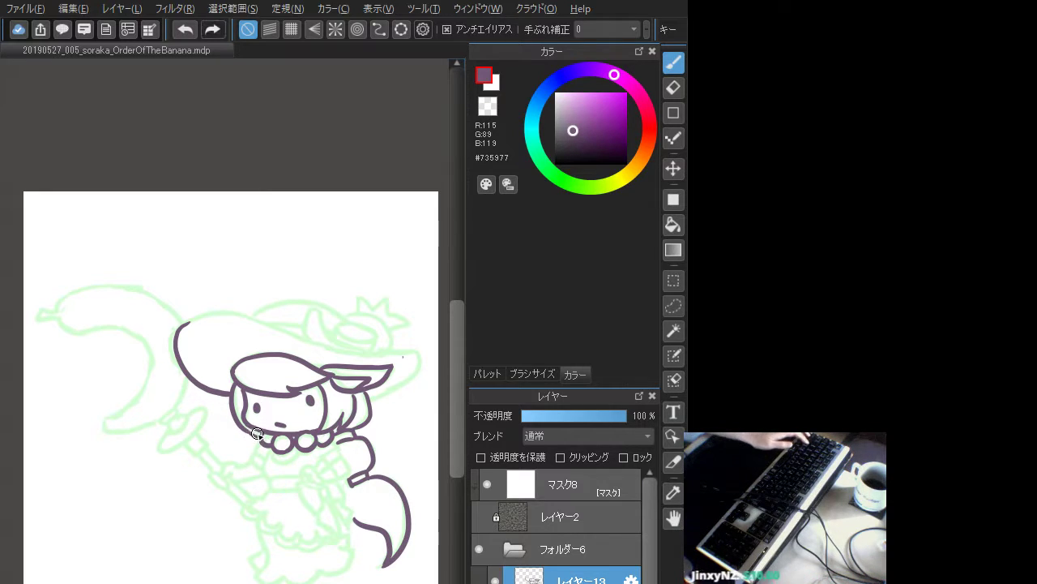
key(ctrl+z)
key(ctrl+y)
key(ctrl+z)
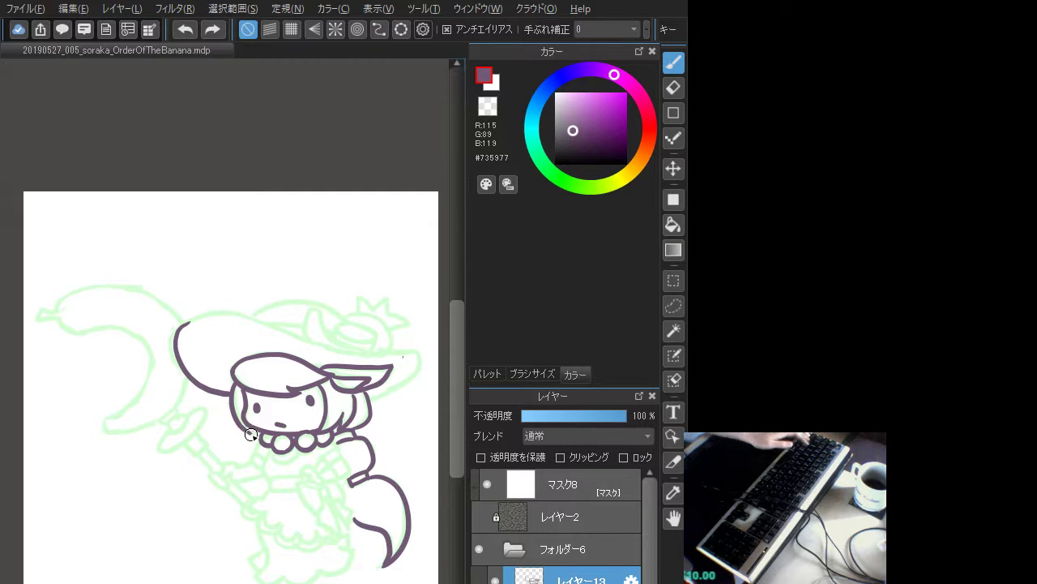
key(ctrl+y)
key(ctrl+z)
key(ctrl+y)
key(ctrl+z)
key(ctrl+y)
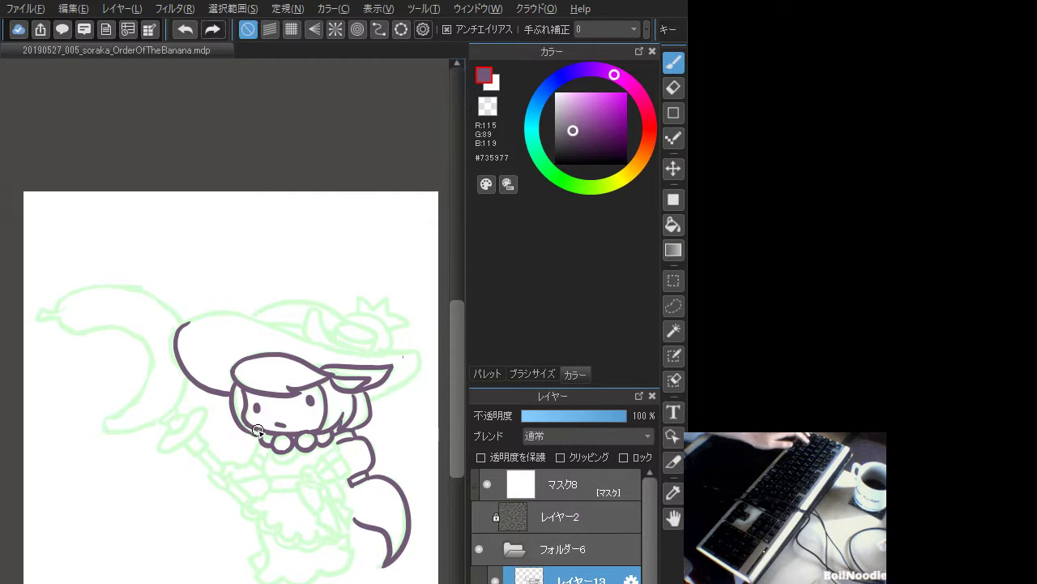
key(ctrl+z)
key(ctrl+y)
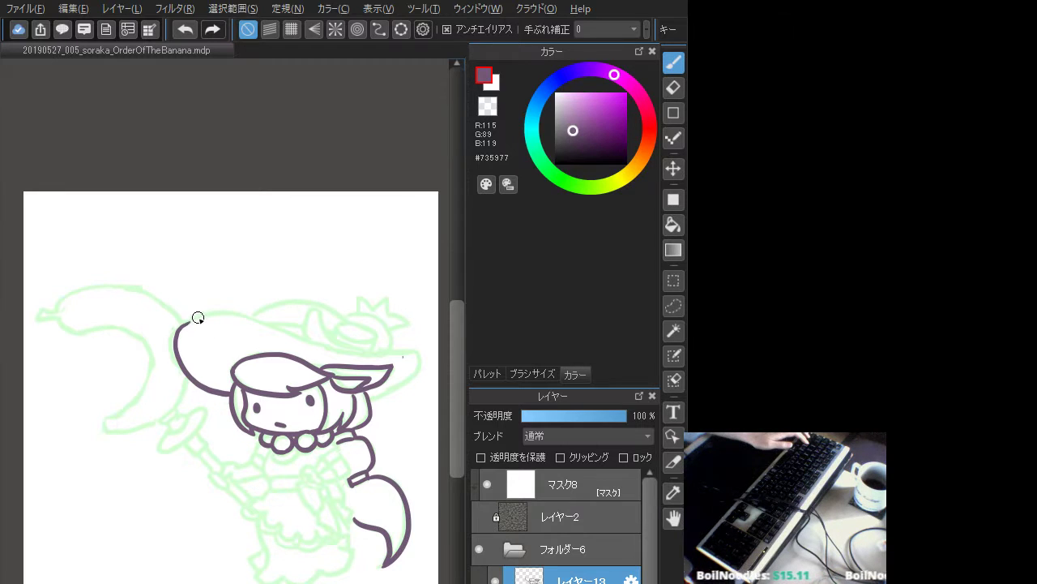
- Ink the upper edge of the hat brim from its staff-side end, curving over toward the middle of the hat
drag(293, 409, 219, 422)
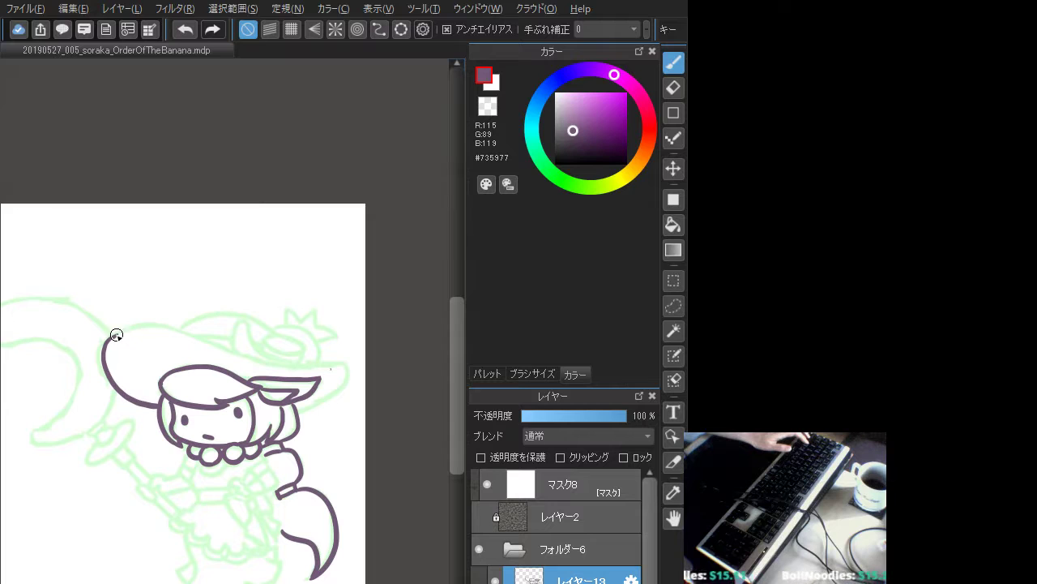
key(ctrl+z)
key(ctrl+y)
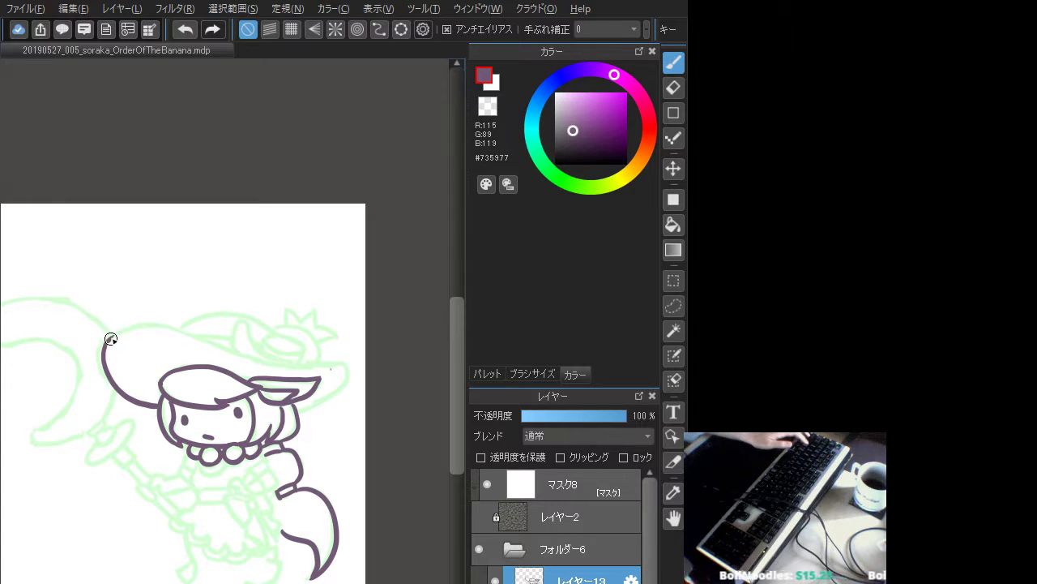
mouse_move(110, 338)
mouse_down()
mouse_move(166, 330)
mouse_move(227, 352)
mouse_move(292, 352)
mouse_up()
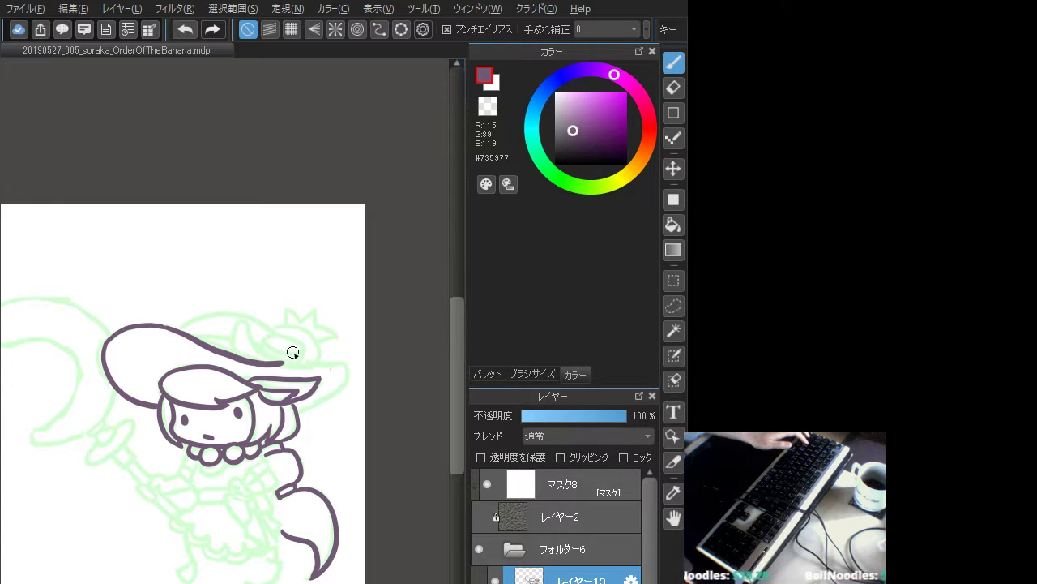
key(ctrl+z)
mouse_move(167, 328)
mouse_down()
mouse_move(228, 354)
mouse_move(169, 328)
mouse_move(245, 357)
mouse_move(340, 363)
mouse_up()
key(ctrl+z)
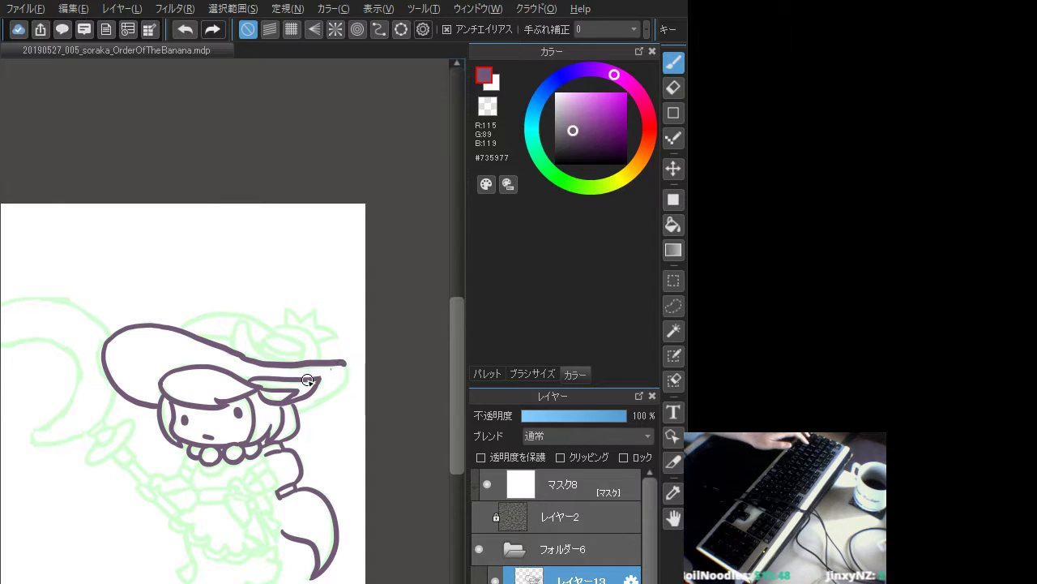
key(ctrl+z)
drag(209, 334, 254, 361)
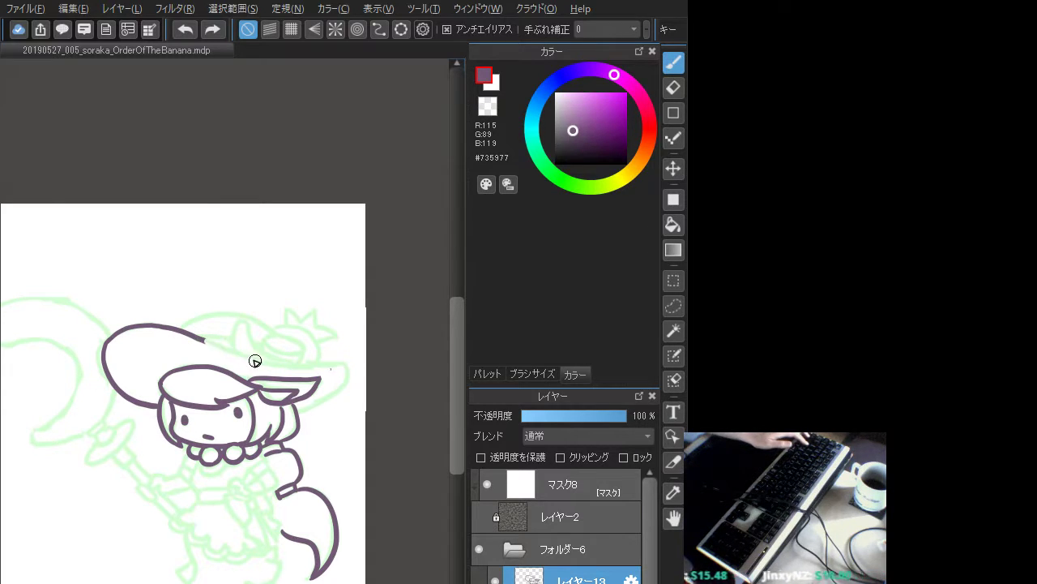
- Continue the hat brim's upper edge to the rounded far tip and wrap it back under to the hair behind the ear
drag(202, 338, 265, 360)
key(ctrl+z)
mouse_move(197, 336)
mouse_down()
mouse_move(280, 363)
mouse_move(268, 362)
mouse_move(340, 368)
mouse_move(346, 385)
mouse_move(318, 409)
mouse_move(293, 409)
mouse_up()
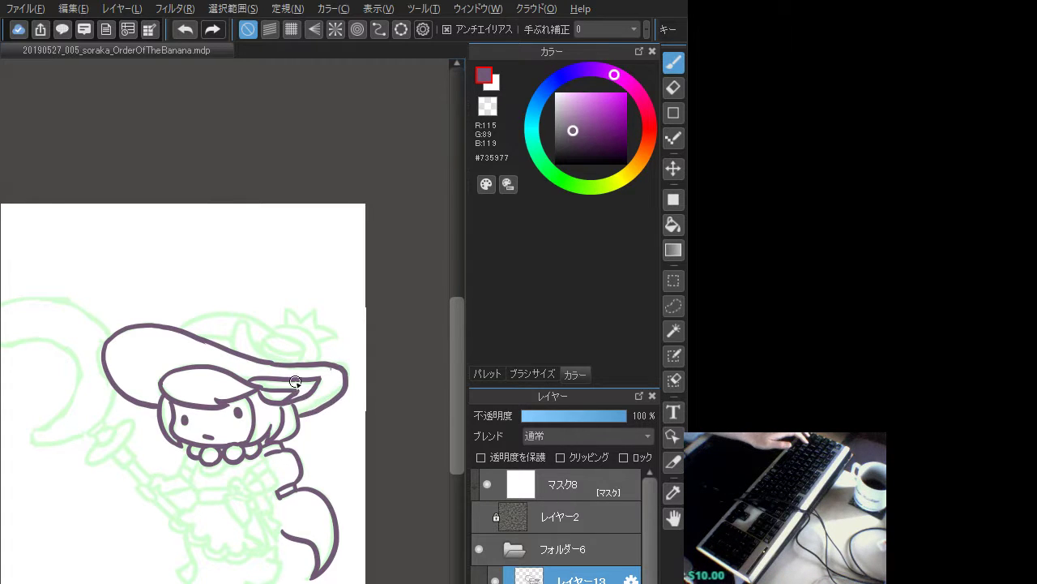
key(ctrl+z)
mouse_move(267, 359)
mouse_down()
mouse_move(348, 364)
mouse_move(303, 411)
mouse_move(323, 407)
mouse_up()
key(ctrl+z)
key(ctrl+z)
key(ctrl+z)
key(ctrl+z)
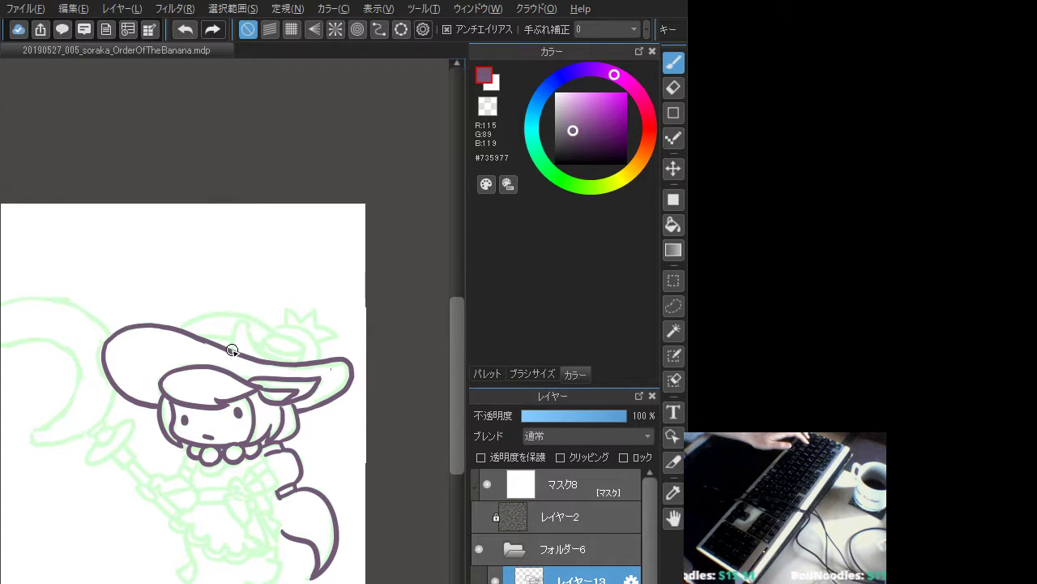
- Ink the pointed horn shape on top of the brim and the thick oval ornament beside it
mouse_move(232, 343)
mouse_down()
mouse_move(236, 319)
mouse_move(264, 357)
mouse_move(298, 360)
mouse_move(270, 337)
mouse_move(285, 337)
mouse_move(266, 330)
mouse_move(302, 351)
mouse_move(267, 339)
mouse_move(266, 355)
mouse_move(301, 361)
mouse_move(266, 332)
mouse_move(297, 356)
mouse_move(317, 340)
mouse_move(311, 364)
mouse_up()
key(ctrl+z)
key(ctrl+z)
key(ctrl+z)
key(ctrl+z)
key(ctrl+z)
key(ctrl+z)
key(ctrl+z)
key(ctrl+z)
key(ctrl+z)
key(ctrl+z)
key(ctrl+z)
key(ctrl+z)
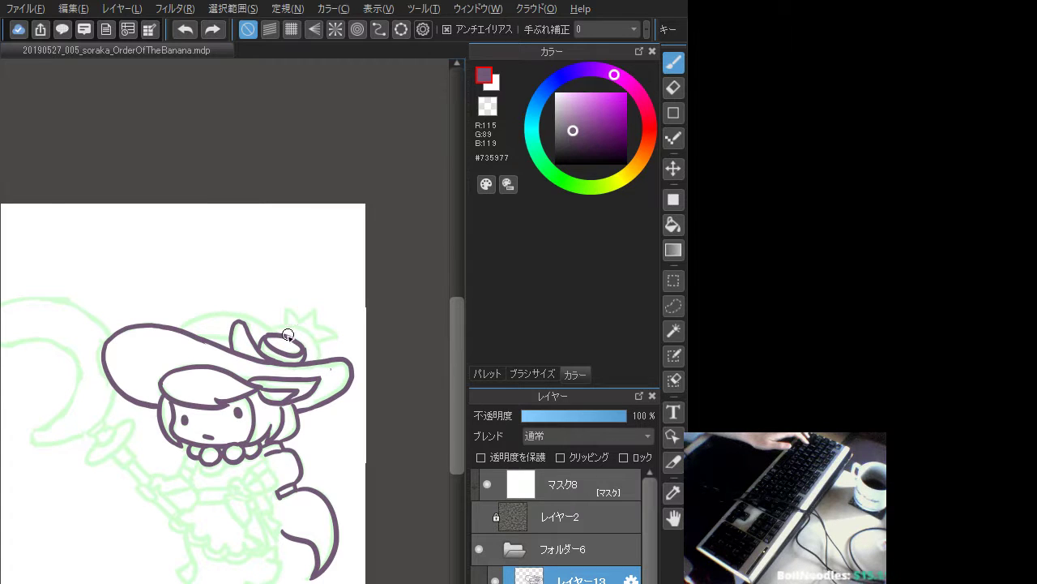
- Ink the round outline behind the oval hat ornament and the spiky crown-like leaves on top of it
mouse_move(277, 334)
mouse_down()
mouse_move(300, 327)
mouse_move(320, 351)
mouse_move(310, 319)
mouse_move(273, 332)
mouse_move(284, 326)
mouse_move(317, 350)
mouse_move(319, 329)
mouse_move(283, 327)
mouse_move(286, 312)
mouse_move(315, 325)
mouse_up()
key(ctrl+z)
key(ctrl+z)
mouse_move(315, 325)
mouse_down()
mouse_move(330, 334)
mouse_move(320, 339)
mouse_move(330, 330)
mouse_up()
key(ctrl+z)
key(ctrl+z)
key(ctrl+y)
key(ctrl+z)
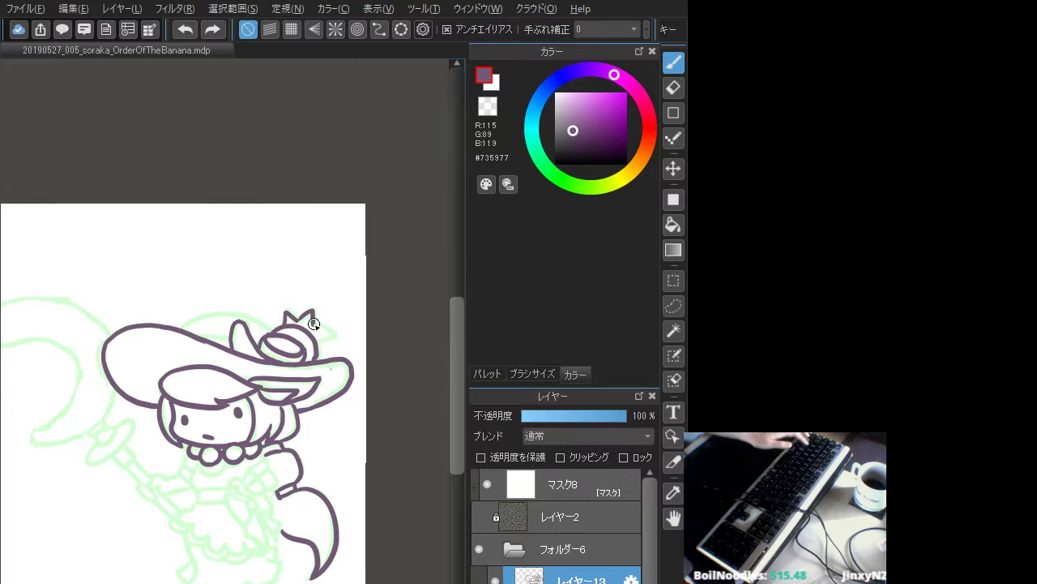
key(ctrl+y)
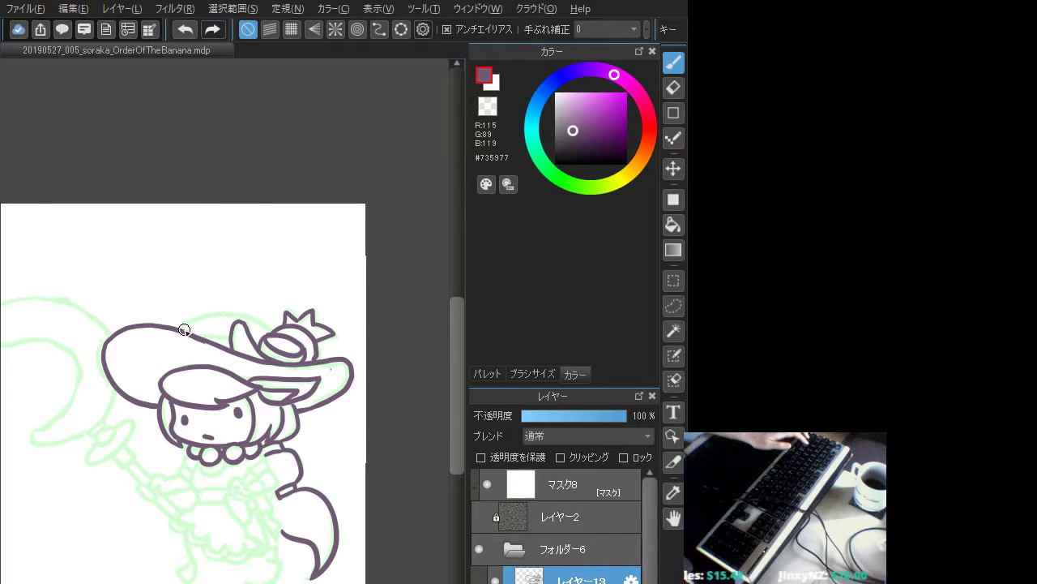
- Ink the domed crown of the hat behind the brim, with the hat band curve along its base
mouse_move(185, 330)
mouse_down()
mouse_move(209, 310)
mouse_move(257, 324)
mouse_move(264, 312)
mouse_up()
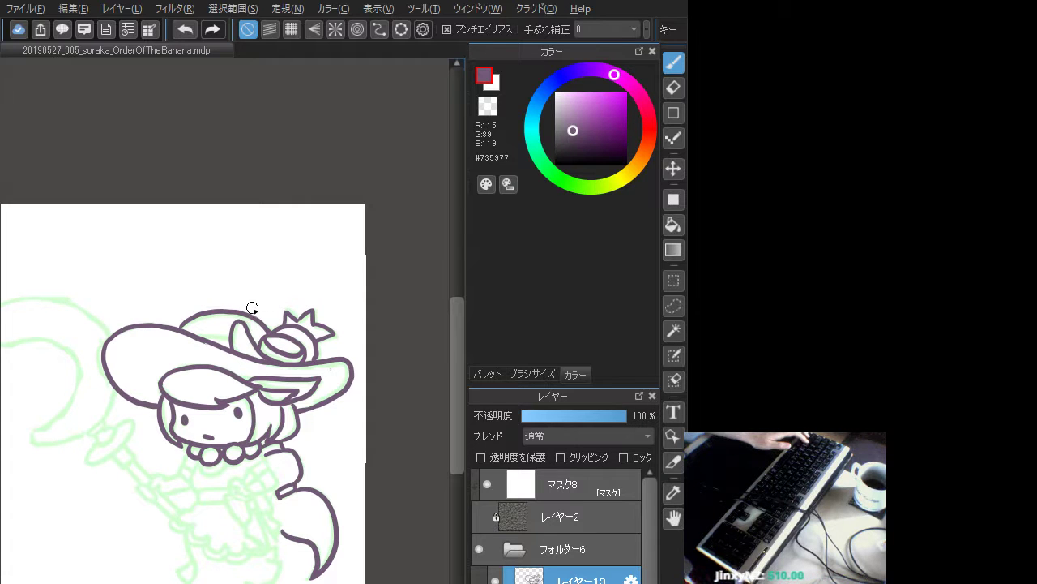
key(ctrl+z)
mouse_move(185, 331)
mouse_down()
mouse_move(250, 308)
mouse_move(271, 318)
mouse_up()
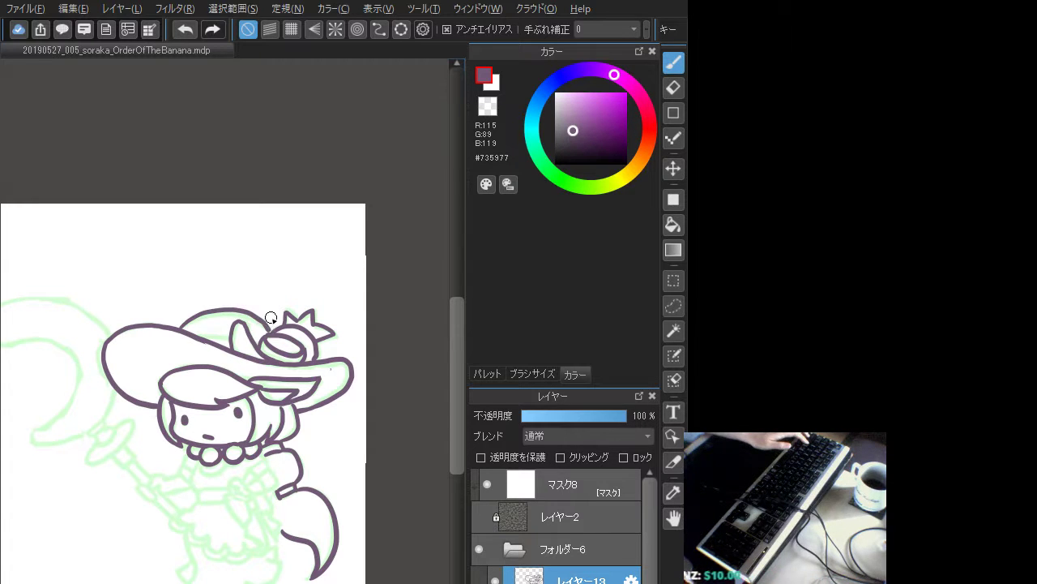
key(ctrl+z)
mouse_move(182, 326)
mouse_down()
mouse_move(228, 308)
mouse_move(269, 318)
mouse_up()
key(ctrl+z)
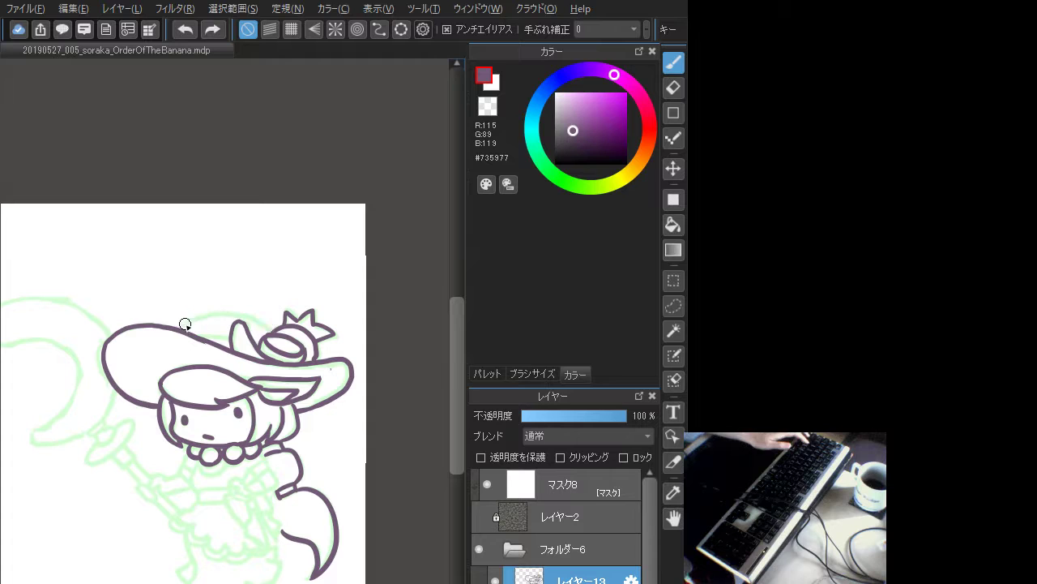
mouse_move(182, 325)
mouse_down()
mouse_move(215, 311)
mouse_move(273, 329)
mouse_up()
drag(194, 333, 276, 329)
key(ctrl+z)
key(ctrl+z)
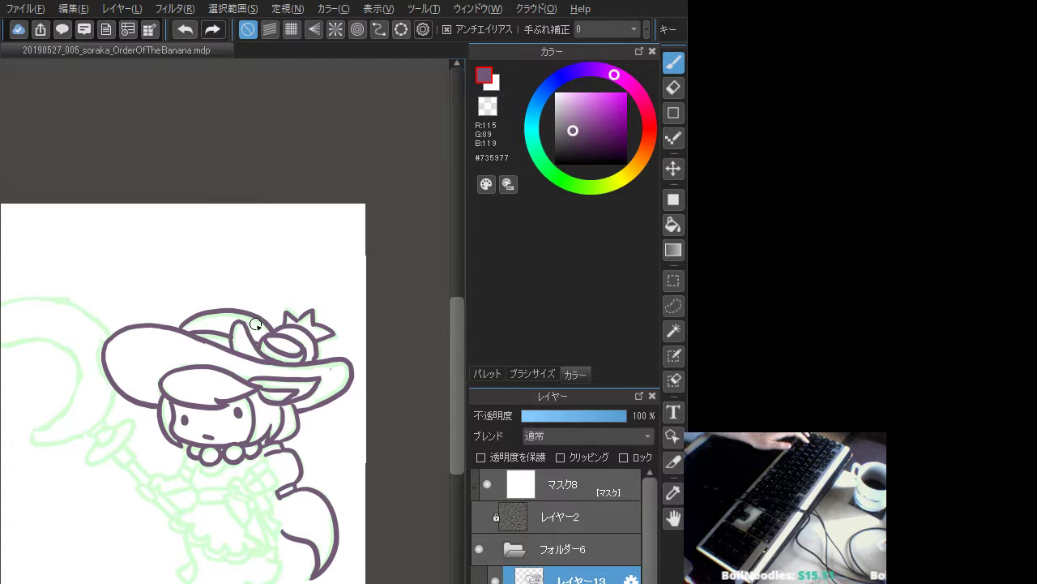
- Ink the bodice's staff-side edge and waistline below the beads, ending in the knot of the waist bow
drag(211, 366, 222, 325)
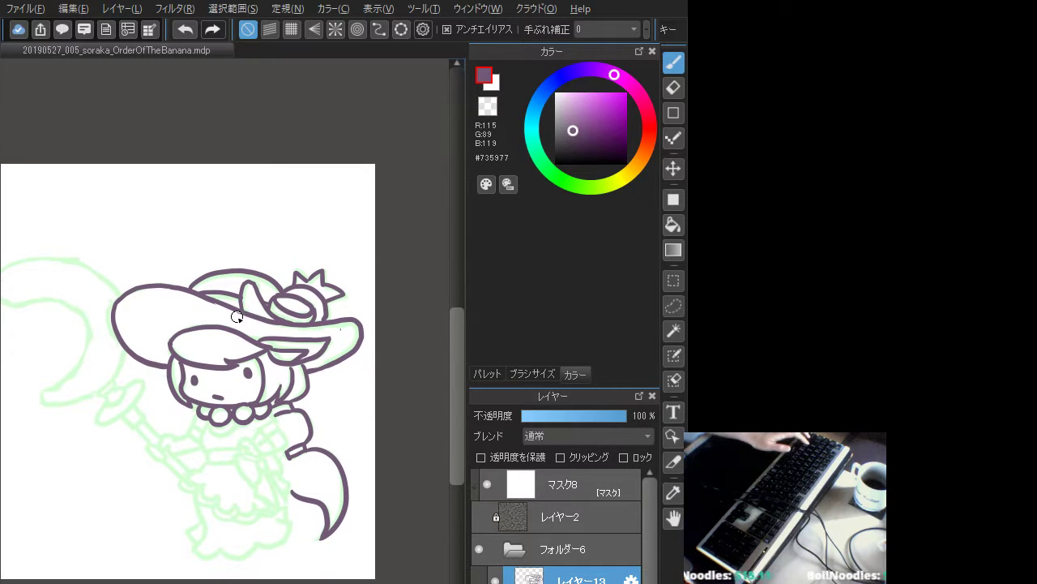
mouse_move(227, 397)
mouse_down()
mouse_move(274, 415)
mouse_move(255, 466)
mouse_move(246, 452)
mouse_move(251, 467)
mouse_move(312, 475)
mouse_move(301, 465)
mouse_move(305, 480)
mouse_up()
key(ctrl+z)
key(ctrl+z)
key(ctrl+z)
key(ctrl+z)
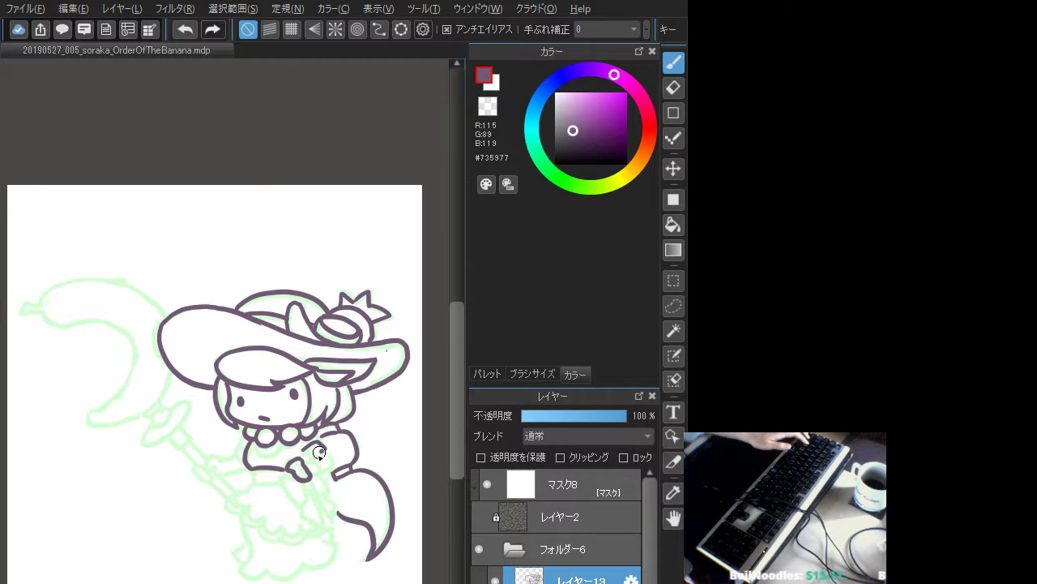
key(ctrl+z)
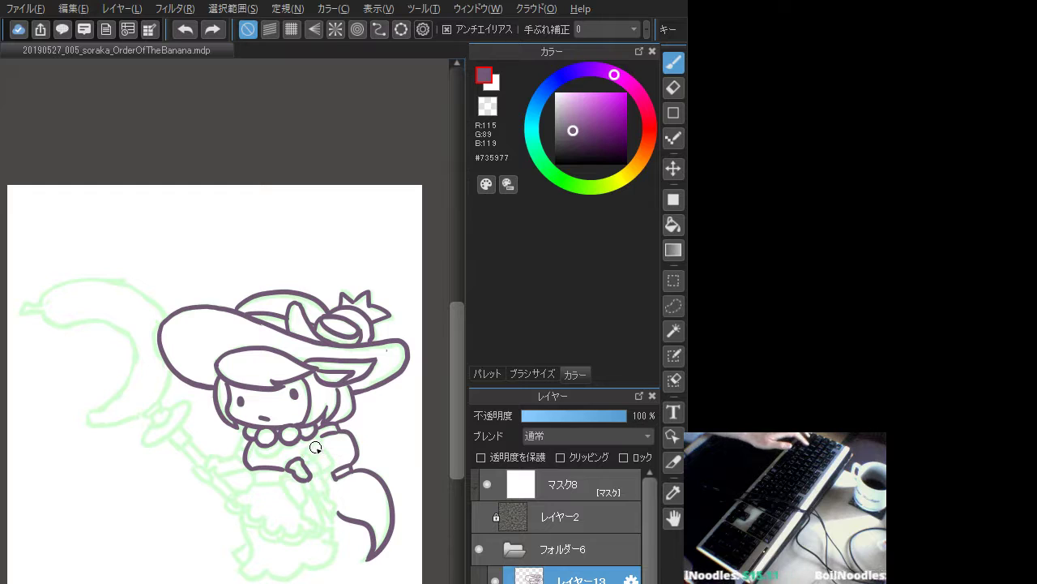
- Ink the small rectangular cuff on the tail side of the bodice and the short lines running down from it
drag(305, 453, 329, 446)
key(ctrl+z)
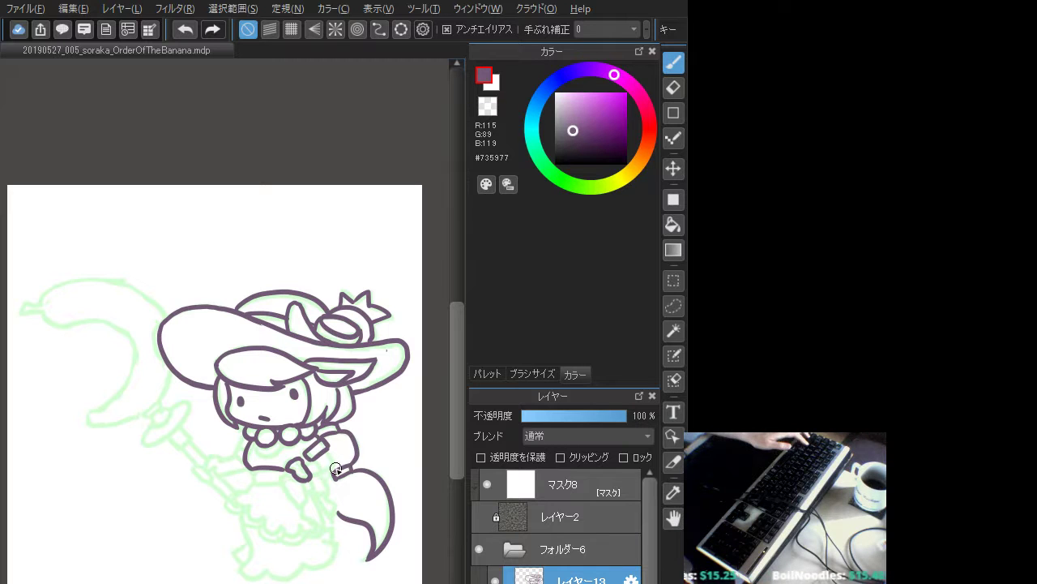
key(ctrl+z)
mouse_move(313, 459)
mouse_down()
mouse_move(321, 474)
mouse_move(316, 461)
mouse_up()
key(ctrl+z)
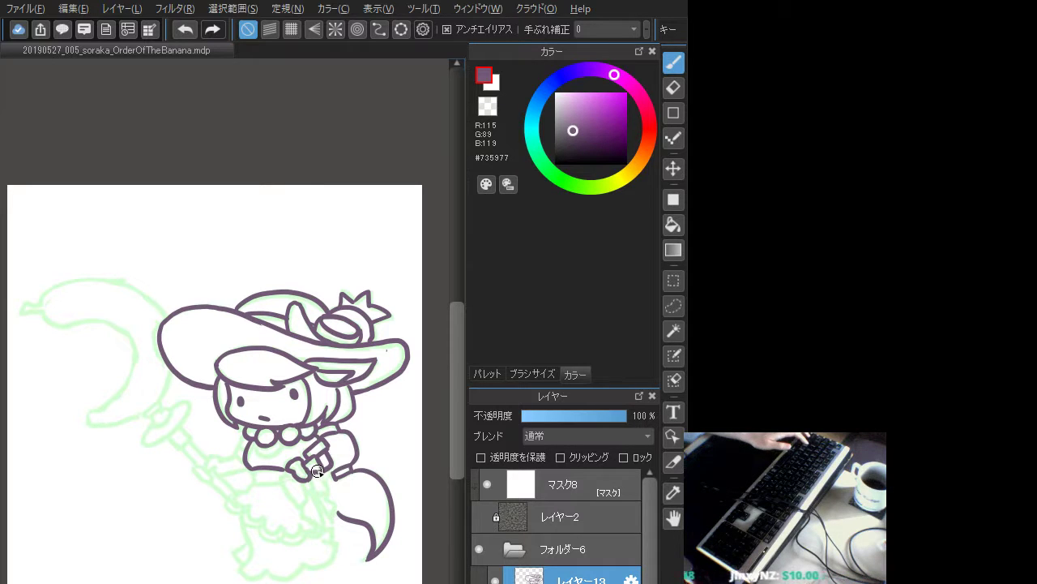
- Ink the loops of the waist bow around its knot, including the large drooping loop and the smaller one beside it
key(ctrl+z)
drag(319, 463, 315, 473)
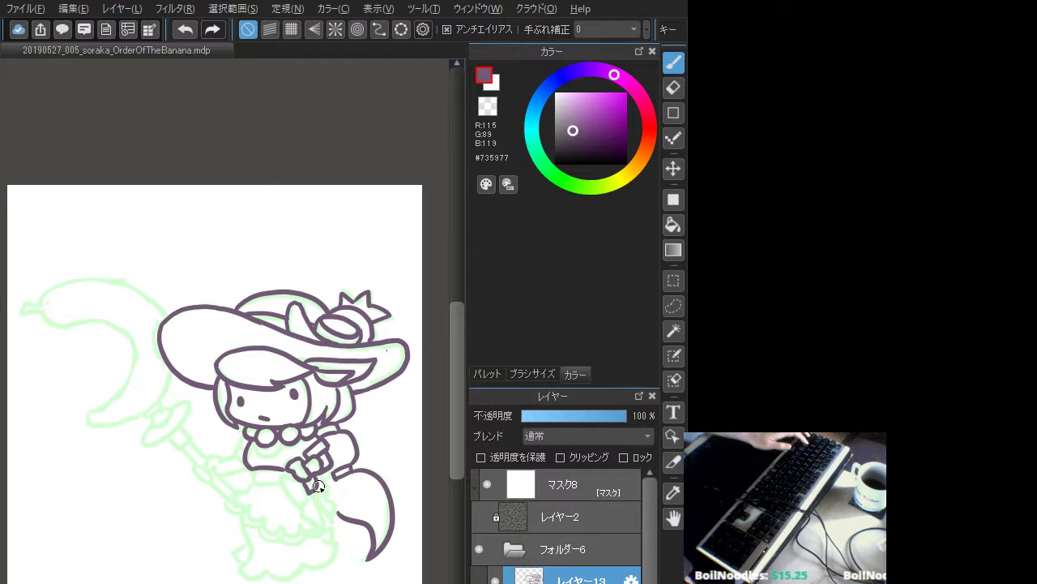
mouse_move(306, 483)
mouse_down()
mouse_move(281, 479)
mouse_move(297, 502)
mouse_up()
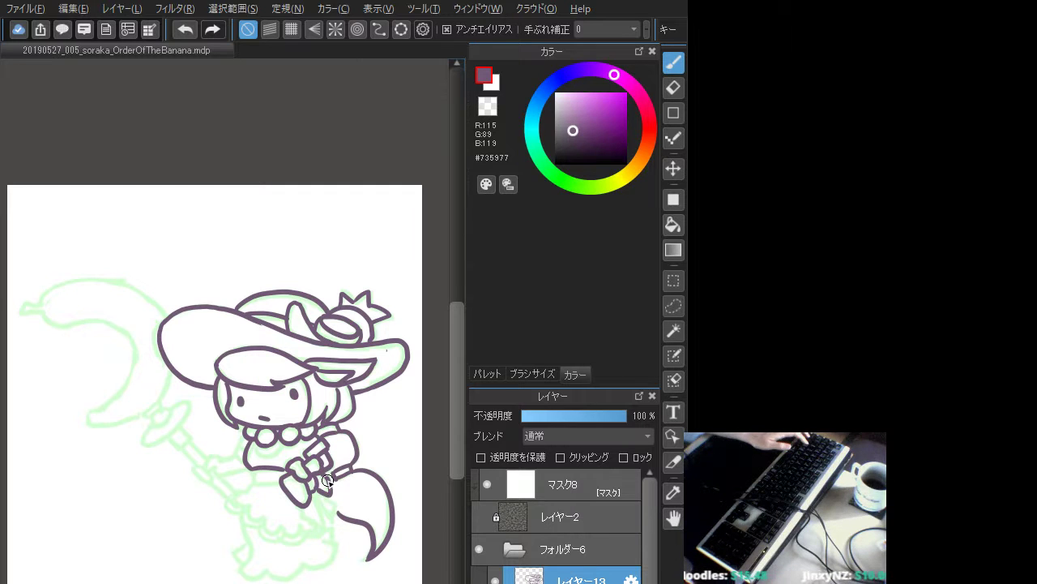
key(ctrl+z)
drag(319, 490, 329, 481)
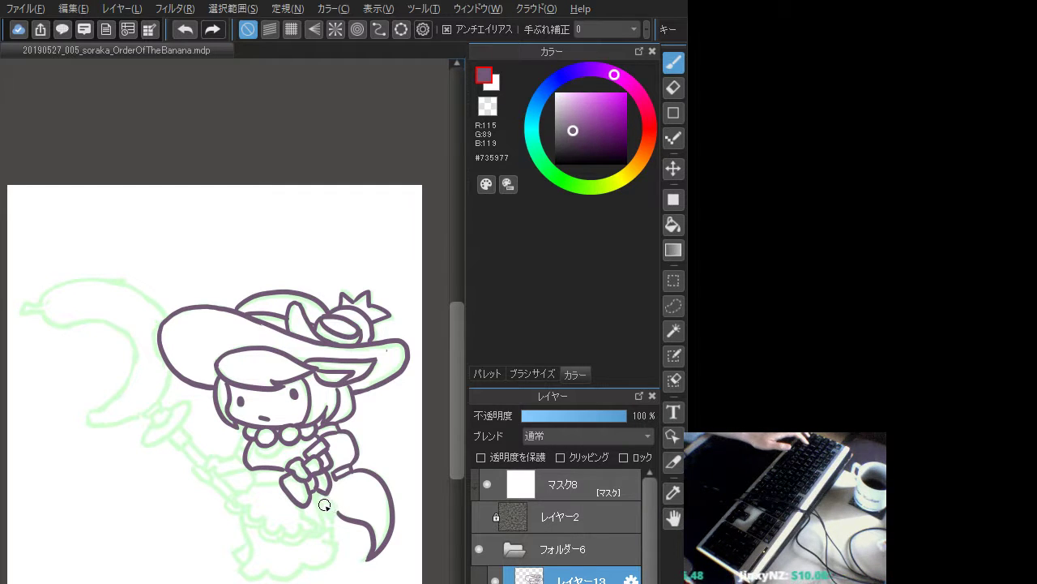
- Ink the ribbon tails hanging below the waist bow over the skirt
mouse_move(304, 506)
mouse_down()
mouse_move(325, 530)
mouse_move(333, 523)
mouse_move(326, 506)
mouse_move(333, 514)
mouse_up()
key(ctrl+z)
key(ctrl+z)
key(ctrl+z)
key(ctrl+z)
key(ctrl+z)
key(ctrl+z)
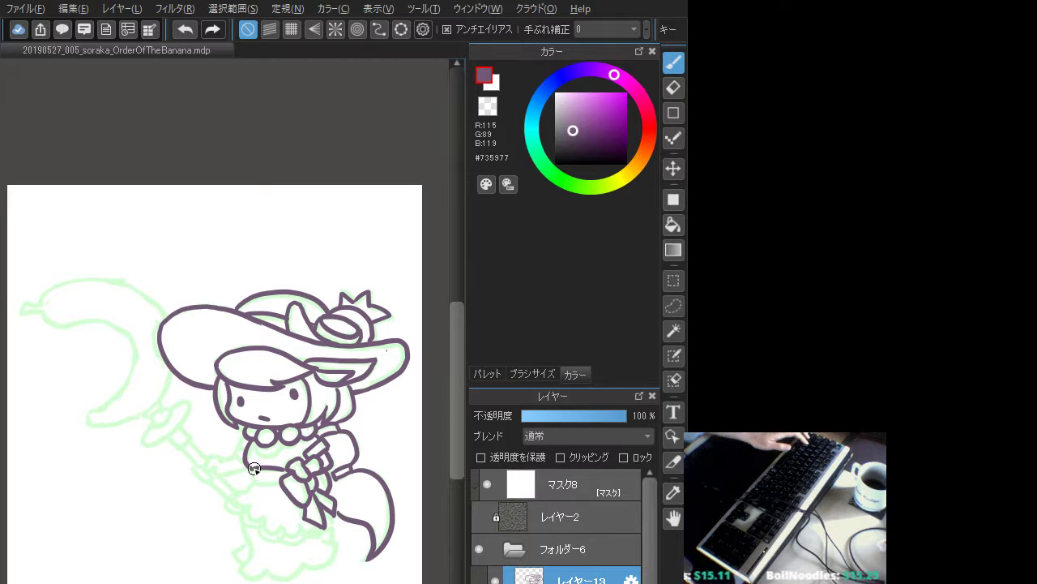
- Ink the waistband below the bodice, running from the staff-side hip to the bow
key(ctrl+z)
key(ctrl+z)
drag(256, 470, 281, 480)
key(ctrl+z)
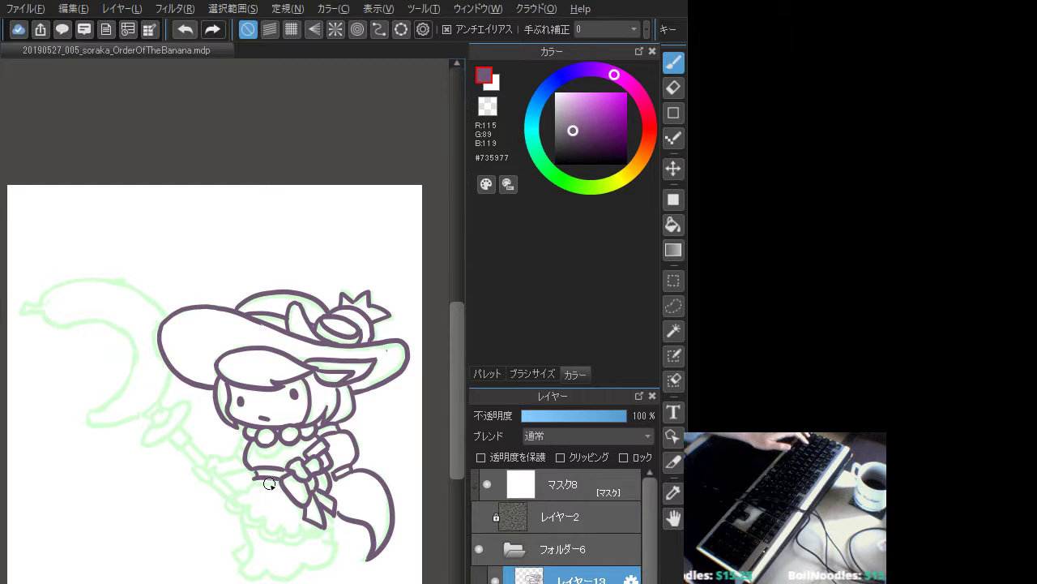
key(ctrl+z)
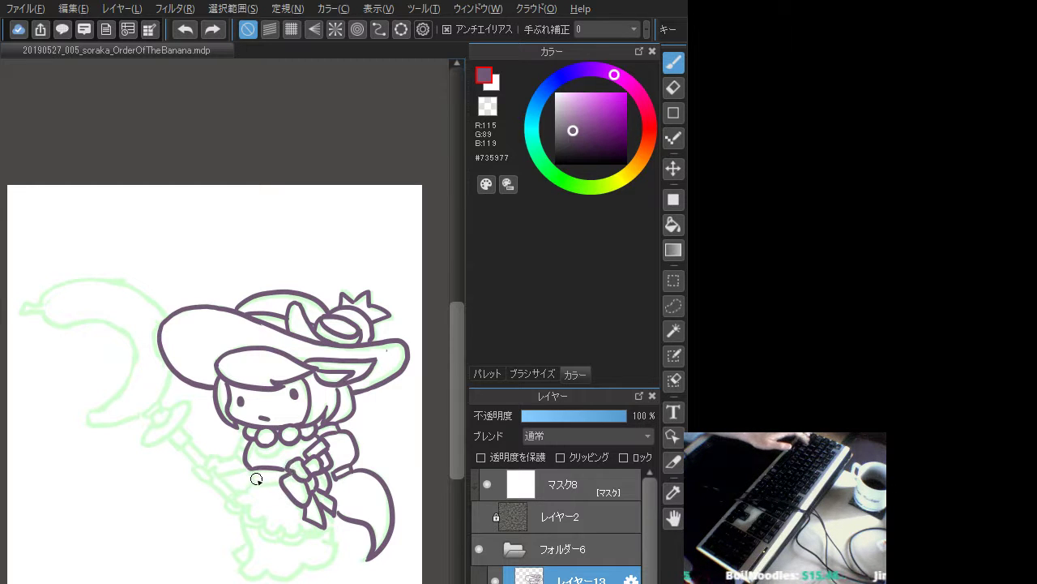
drag(256, 479, 287, 483)
key(ctrl+z)
key(ctrl+z)
key(ctrl+z)
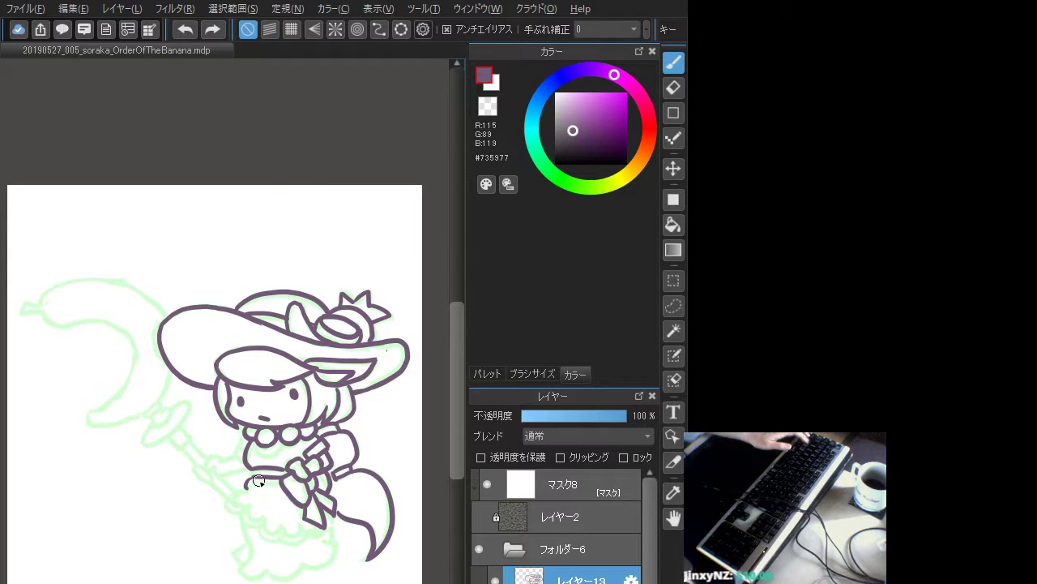
drag(251, 484, 279, 482)
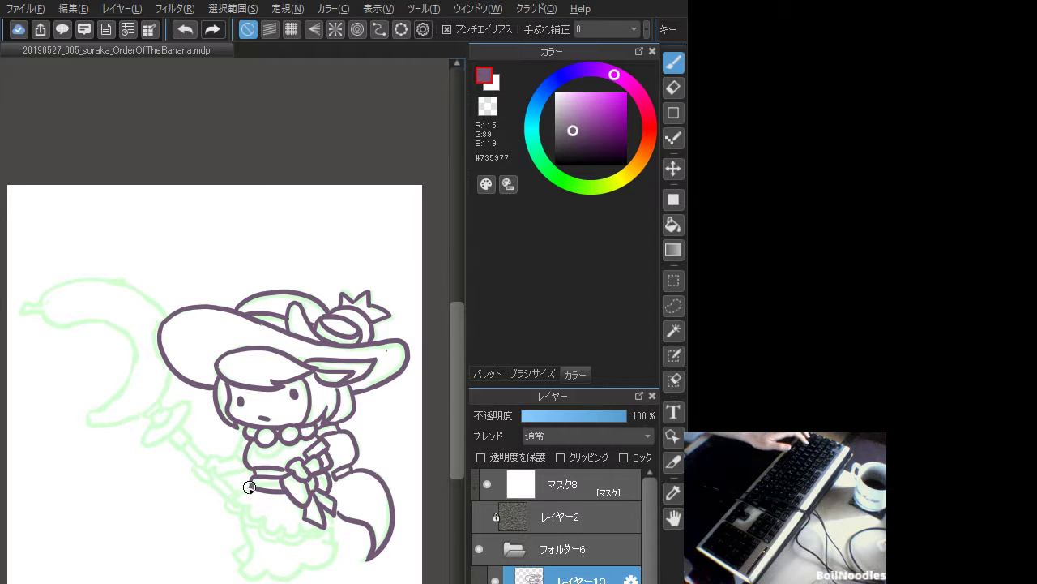
- Ink the ruffled overskirt with its scalloped hems and the wavy underskirt down to the feet
mouse_move(249, 488)
mouse_down()
mouse_move(231, 515)
mouse_move(264, 527)
mouse_move(239, 514)
mouse_move(246, 530)
mouse_move(257, 517)
mouse_move(277, 534)
mouse_move(259, 532)
mouse_move(304, 539)
mouse_move(333, 523)
mouse_move(328, 543)
mouse_move(339, 543)
mouse_move(323, 528)
mouse_move(337, 536)
mouse_move(323, 541)
mouse_move(340, 542)
mouse_move(331, 563)
mouse_move(299, 571)
mouse_move(335, 543)
mouse_move(324, 539)
mouse_move(341, 547)
mouse_move(324, 566)
mouse_move(295, 567)
mouse_up()
key(ctrl+z)
key(ctrl+z)
key(ctrl+z)
key(ctrl+z)
key(ctrl+z)
mouse_move(246, 530)
mouse_down()
mouse_move(242, 564)
mouse_move(295, 576)
mouse_move(307, 567)
mouse_up()
key(ctrl+z)
key(ctrl+z)
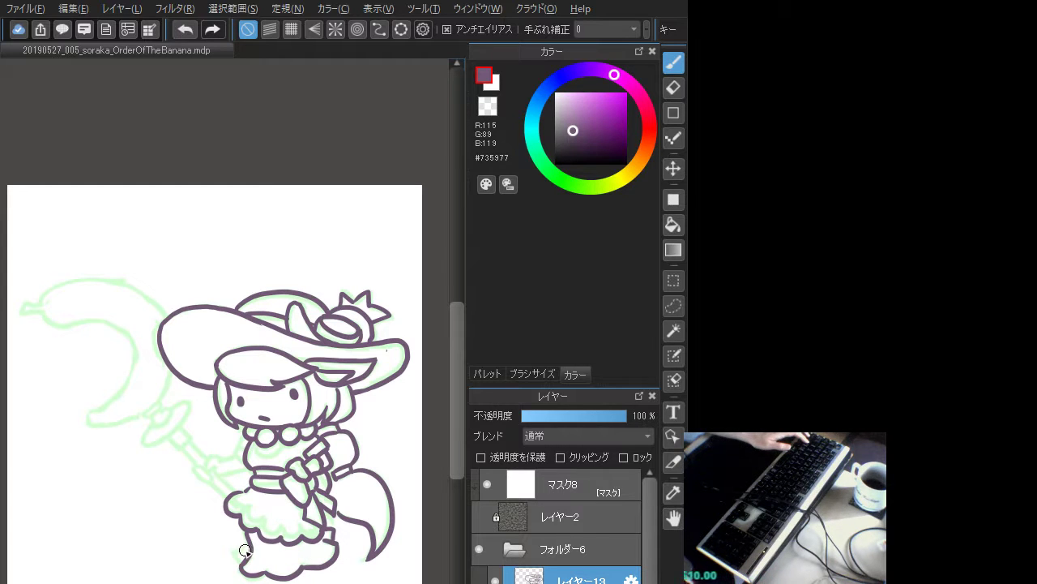
mouse_move(246, 546)
mouse_down()
mouse_move(264, 525)
mouse_move(235, 558)
mouse_up()
key(ctrl+z)
key(ctrl+z)
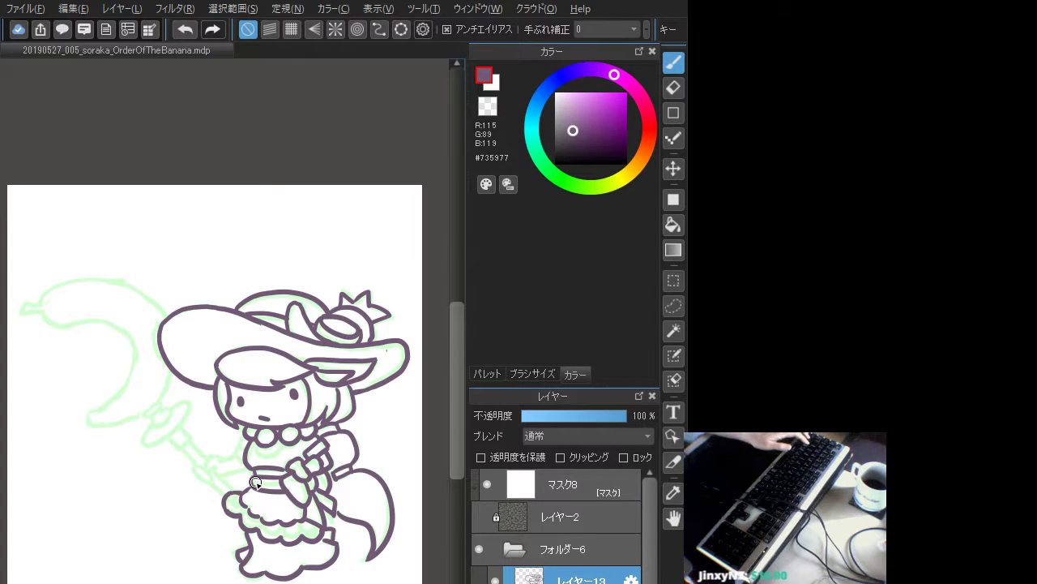
- Toggle the green sketch's visibility to examine the purple line art on its own
click(495, 583)
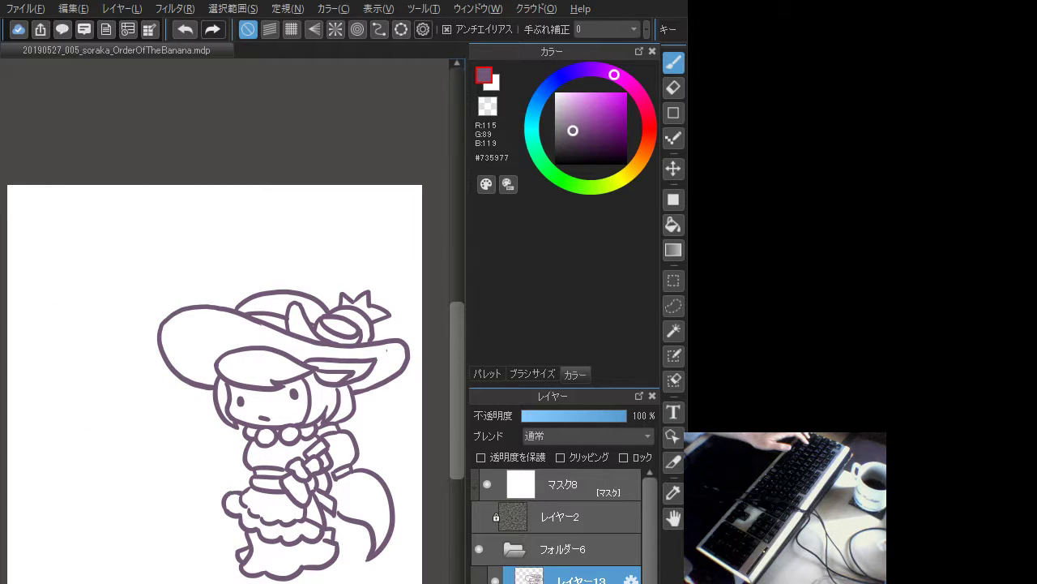
click(495, 583)
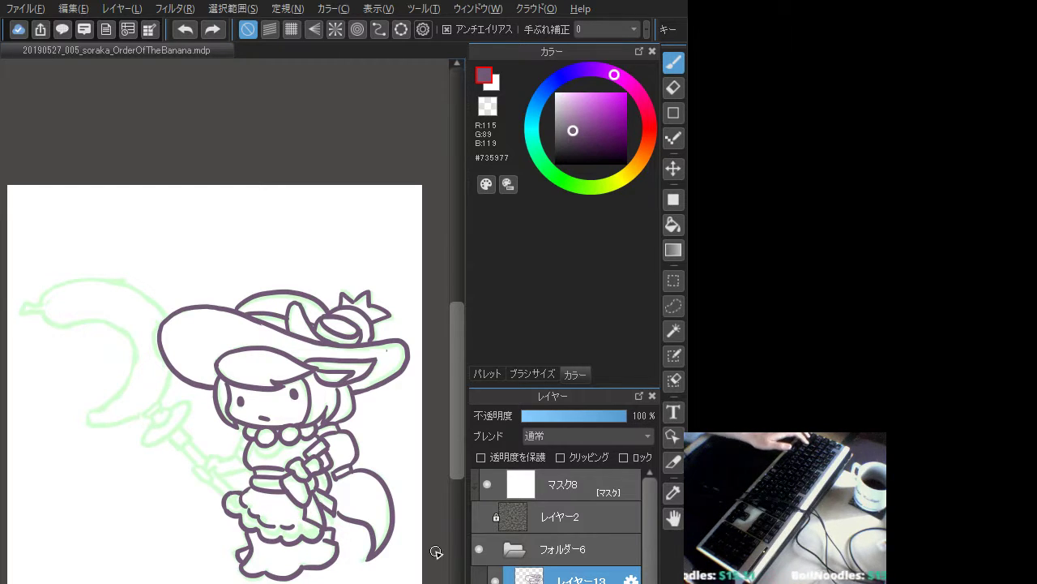
click(495, 581)
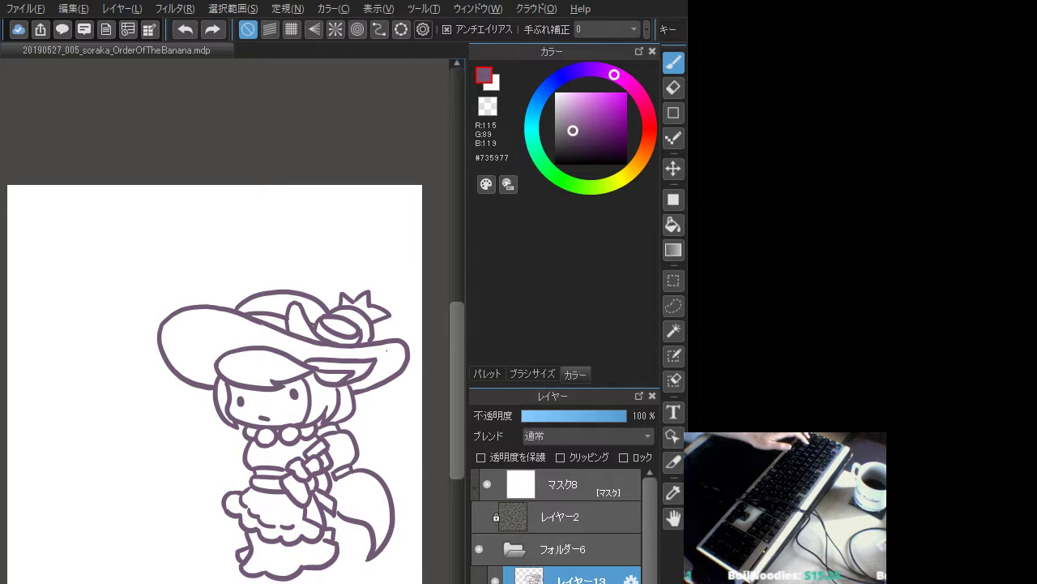
- Ink the collar curve under the neck beads and the small triangular markings inside the hat's oval ornament
key(ctrl+z)
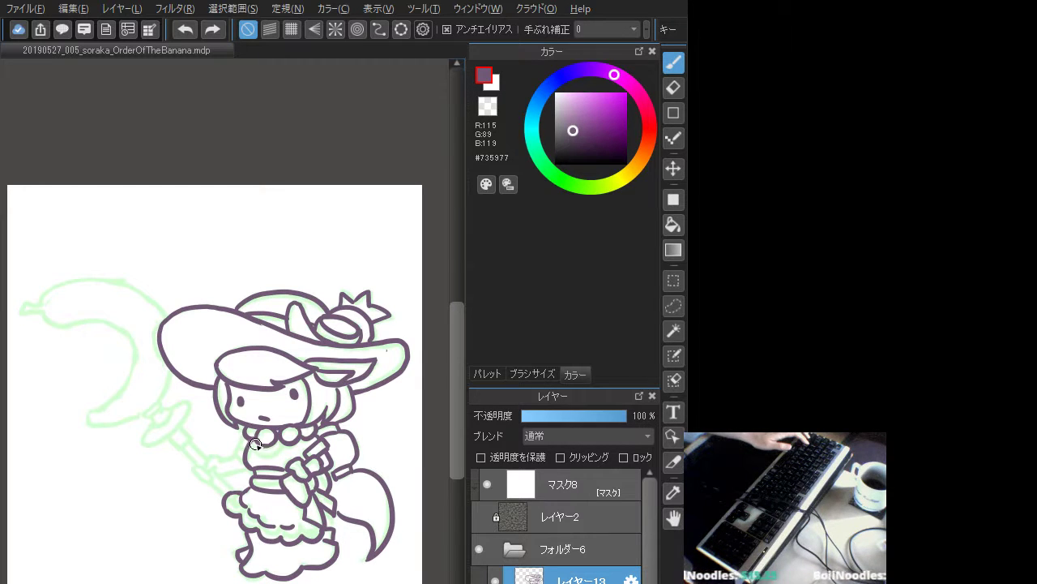
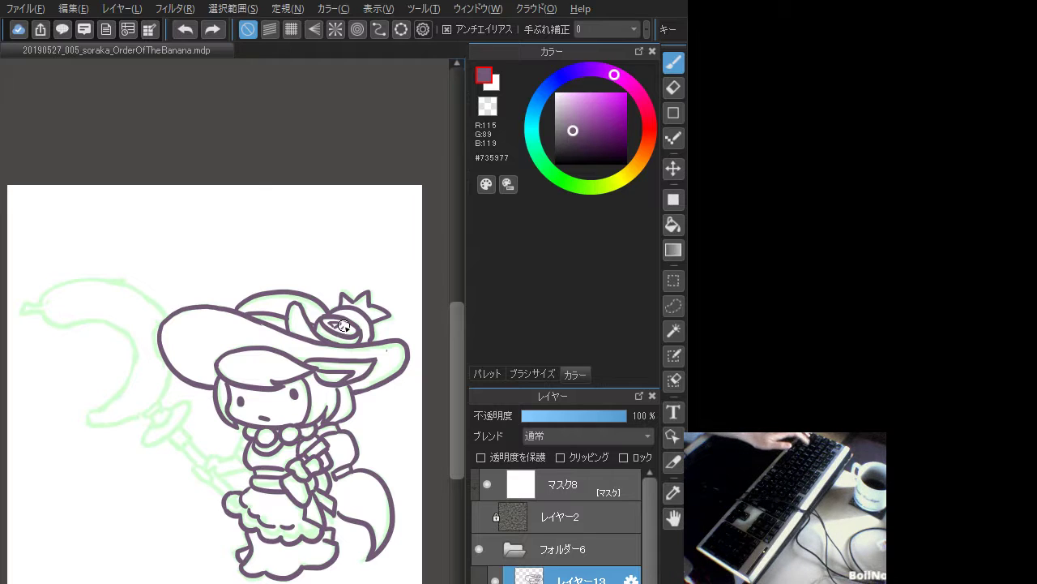
drag(339, 326, 353, 324)
key(ctrl+z)
key(ctrl+z)
key(ctrl+z)
key(ctrl+z)
key(ctrl+z)
key(ctrl+z)
key(ctrl+z)
key(ctrl+z)
key(ctrl+z)
key(ctrl+z)
key(ctrl+z)
key(ctrl+z)
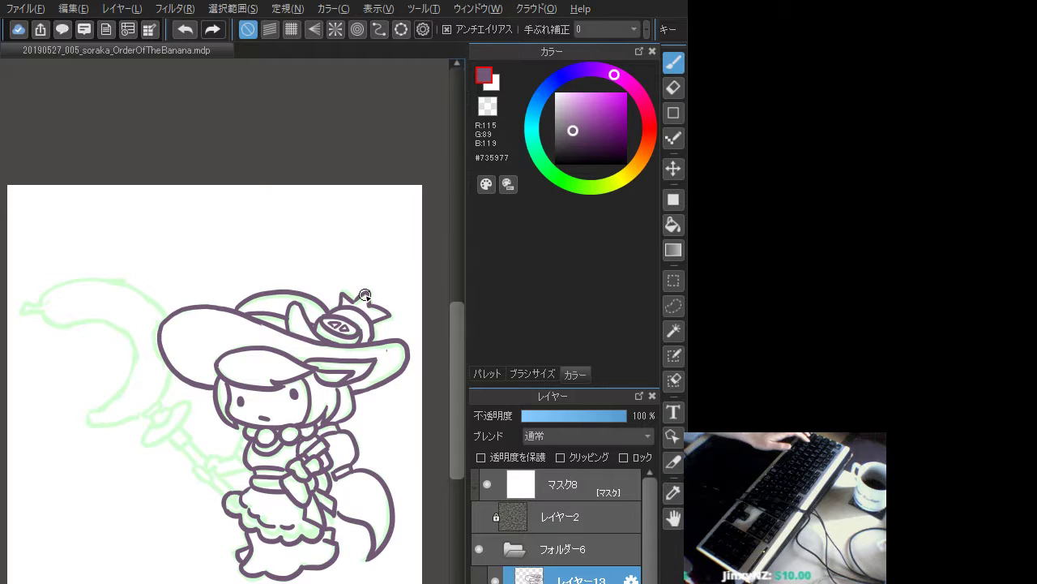
- Redraw the small triangular marking inside the oval ornament on the hat
key(ctrl+z)
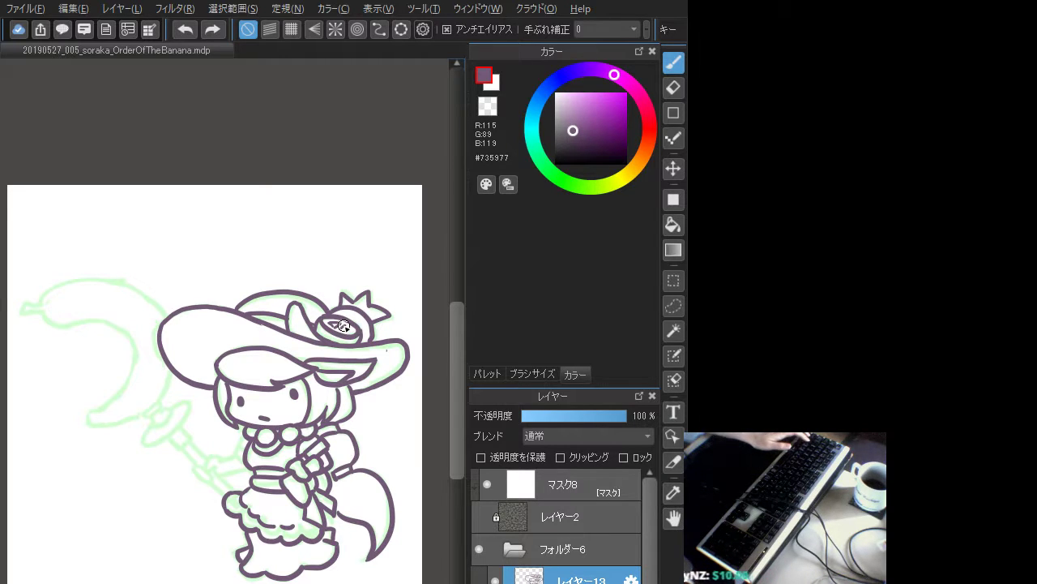
drag(343, 326, 350, 329)
key(ctrl+z)
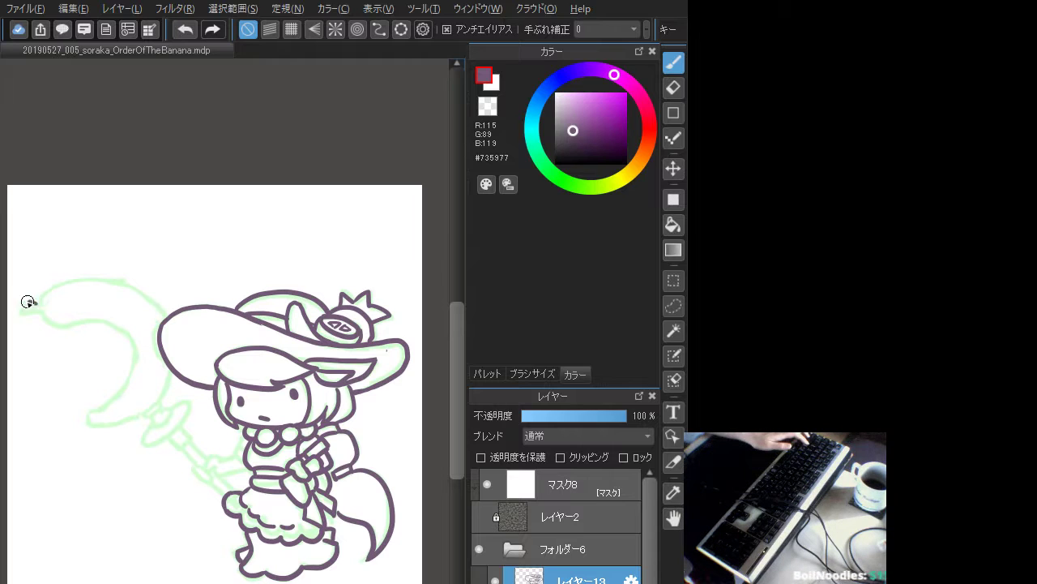
- Ink the banana's stem, the inner curve of its body and its blunt lower end
mouse_move(28, 302)
mouse_down()
mouse_move(73, 324)
mouse_move(117, 324)
mouse_move(128, 340)
mouse_up()
key(ctrl+z)
mouse_move(71, 324)
mouse_down()
mouse_move(124, 330)
mouse_move(138, 351)
mouse_move(91, 409)
mouse_up()
key(ctrl+z)
mouse_move(133, 343)
mouse_down()
mouse_move(121, 388)
mouse_move(88, 411)
mouse_move(103, 406)
mouse_move(89, 426)
mouse_move(133, 417)
mouse_up()
key(ctrl+z)
key(ctrl+z)
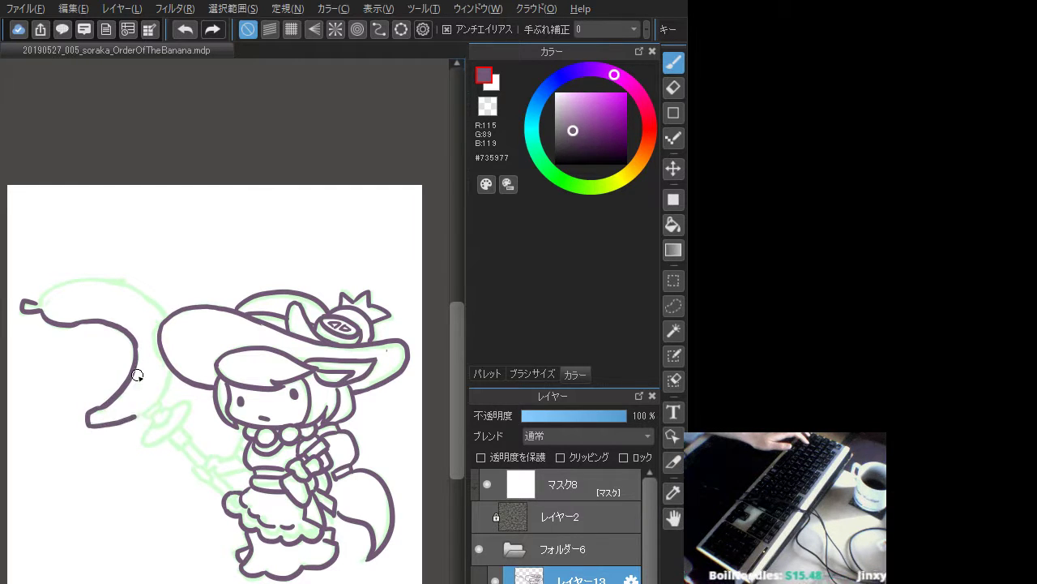
- Ink the banana's upper contour from the stem to the crest of the curve
mouse_move(43, 301)
mouse_down()
mouse_move(67, 276)
mouse_move(122, 272)
mouse_move(143, 293)
mouse_up()
key(ctrl+z)
mouse_move(43, 304)
mouse_down()
mouse_move(105, 278)
mouse_move(147, 299)
mouse_up()
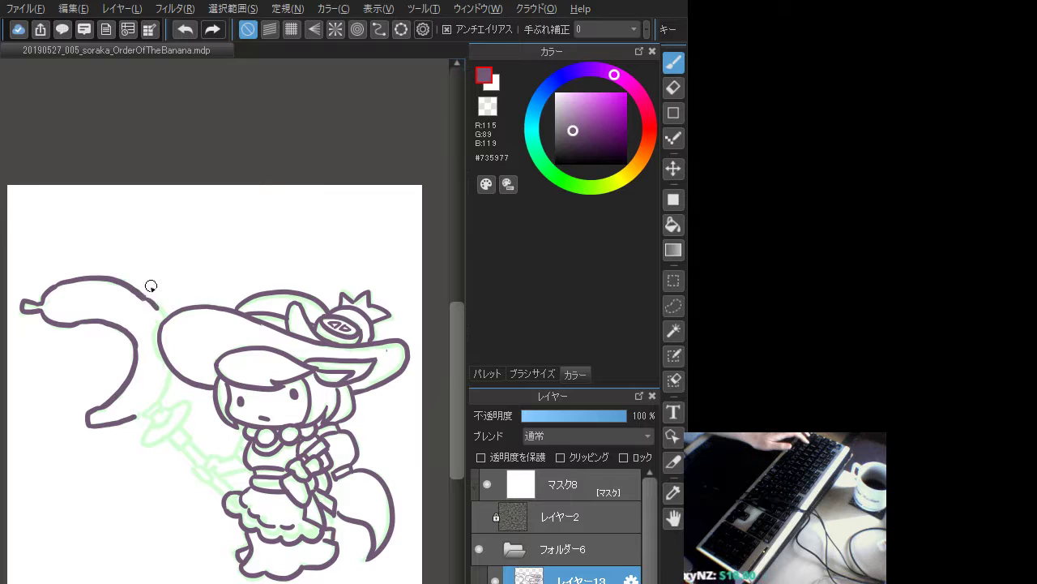
key(ctrl+z)
mouse_move(44, 301)
mouse_down()
mouse_move(66, 279)
mouse_move(111, 278)
mouse_move(161, 305)
mouse_up()
key(ctrl+z)
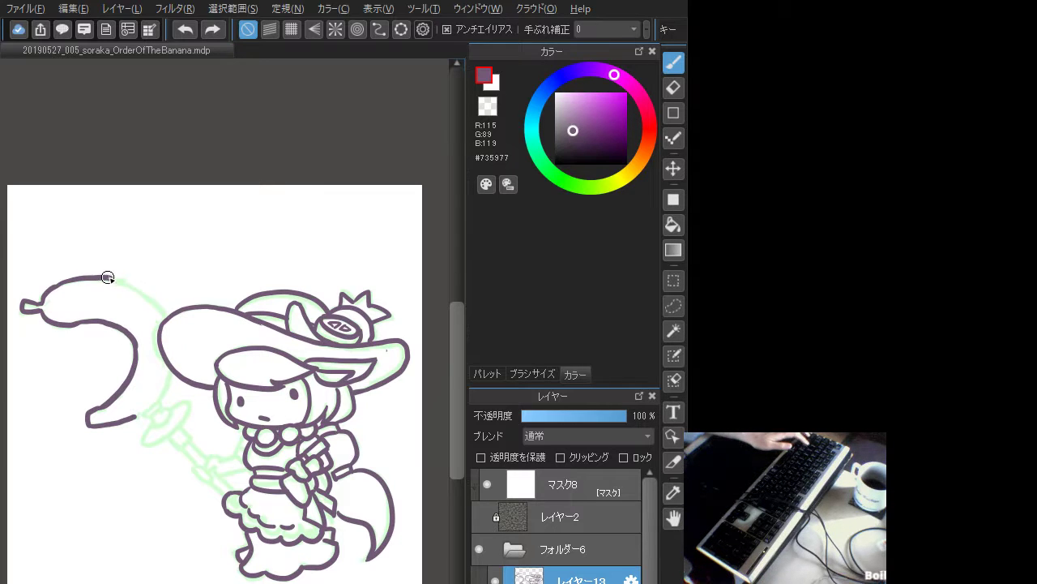
- Ink the banana's outer contour from the crest down to where it meets the hat brim
drag(106, 276, 166, 310)
key(ctrl+z)
mouse_move(106, 277)
mouse_down()
mouse_move(132, 280)
mouse_move(164, 308)
mouse_up()
key(ctrl+z)
key(ctrl+z)
mouse_move(106, 277)
mouse_down()
mouse_move(160, 307)
mouse_move(130, 281)
mouse_move(165, 312)
mouse_up()
key(ctrl+z)
key(ctrl+z)
drag(106, 278, 167, 316)
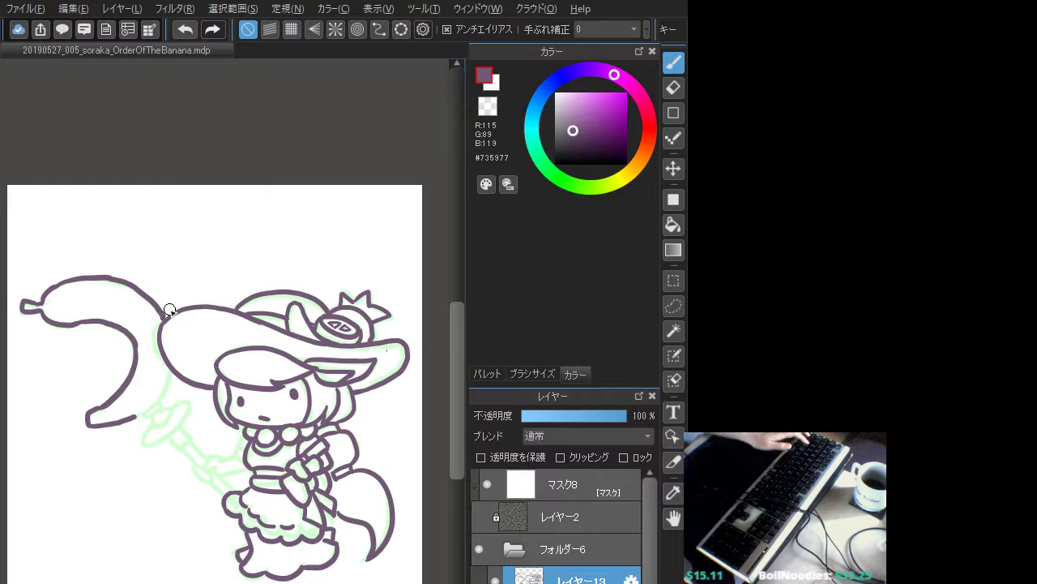
key(ctrl+z)
drag(108, 277, 168, 315)
key(ctrl+z)
drag(110, 279, 166, 316)
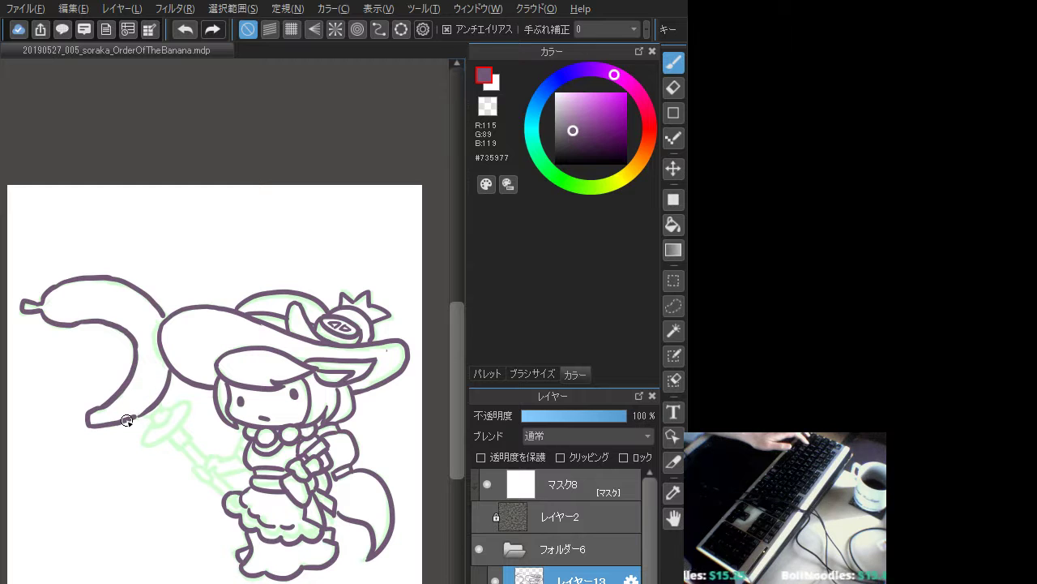
key(ctrl+z)
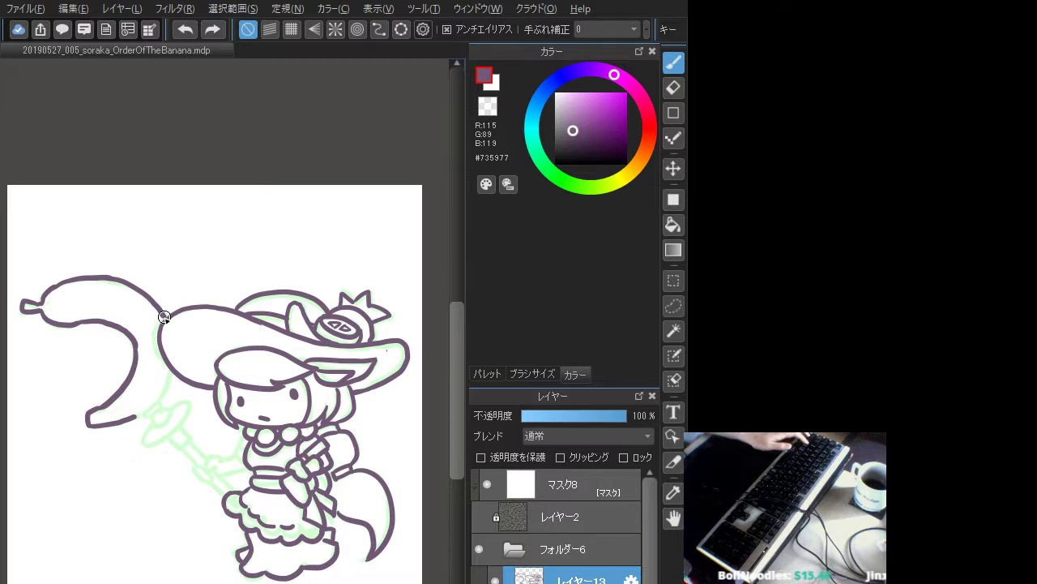
drag(163, 313, 168, 325)
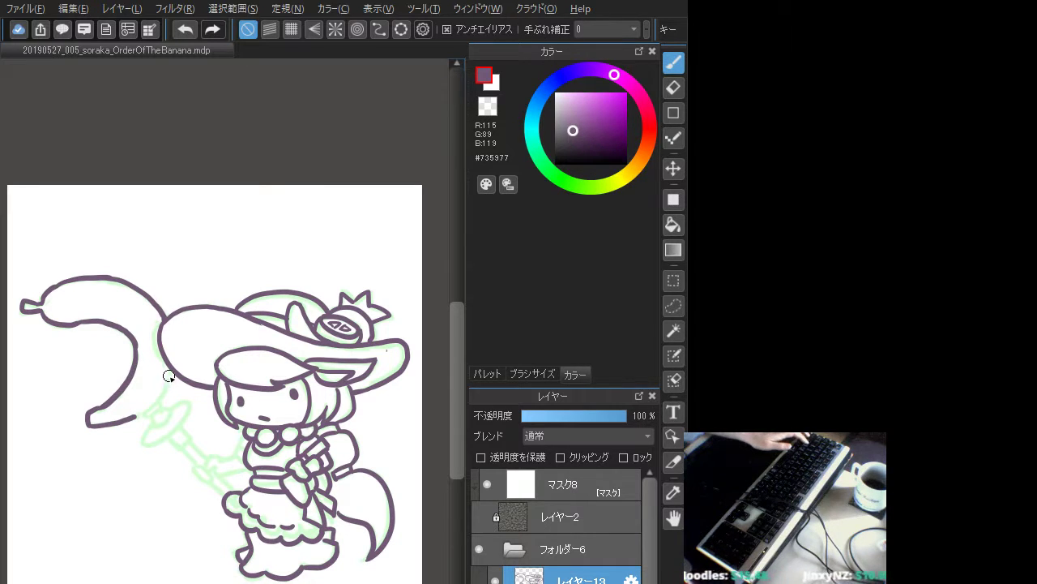
- Ink the banana's lower outer contour from beneath the hat brim to the blunt lower end
drag(172, 375, 127, 419)
key(ctrl+z)
drag(173, 373, 128, 418)
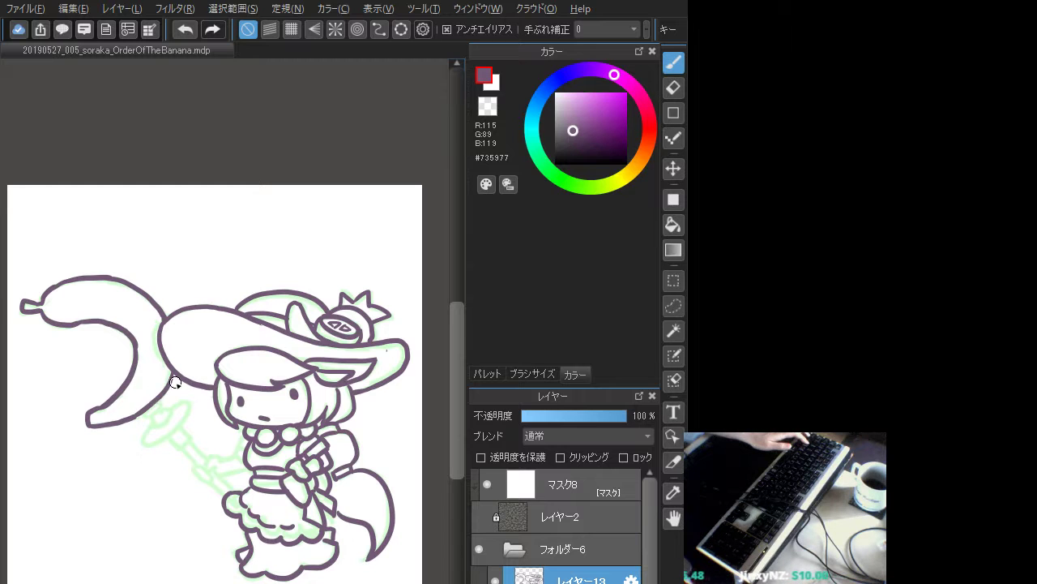
key(ctrl+z)
drag(170, 372, 126, 411)
key(ctrl+z)
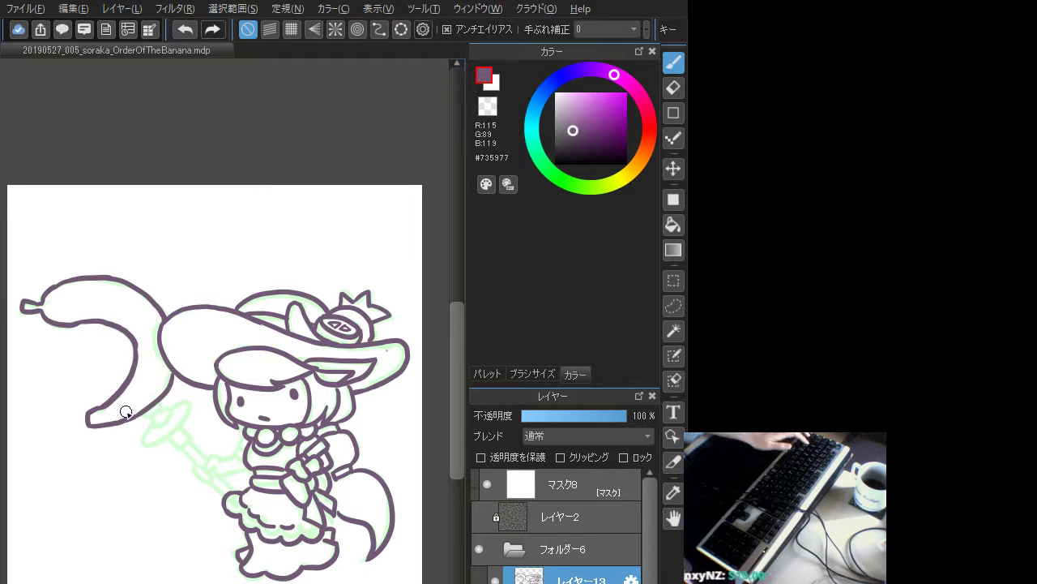
key(ctrl+z)
drag(170, 373, 132, 417)
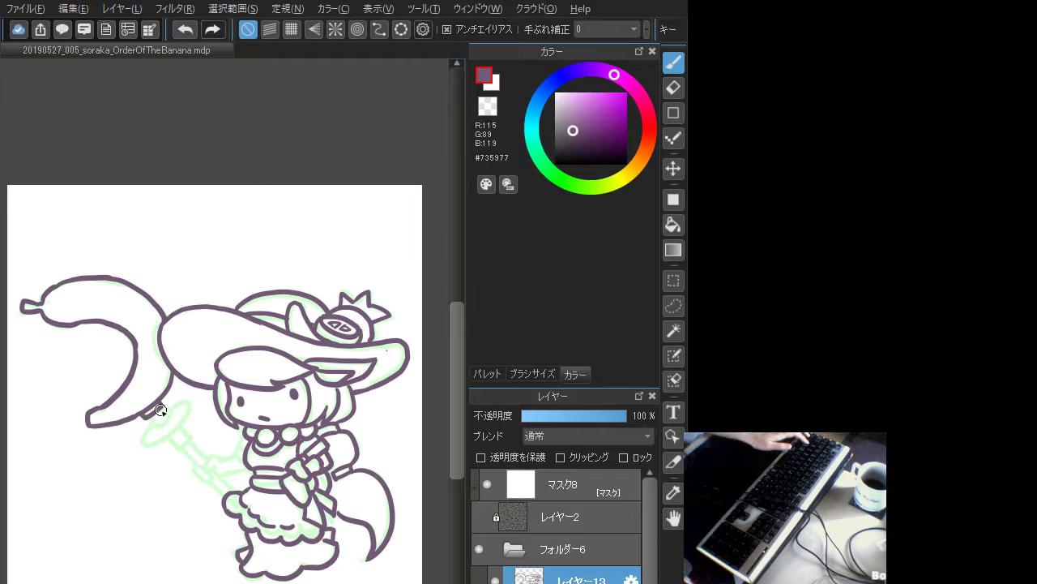
- Ink the staff's neck, round guard, socket and shaft below the banana, plus the arm and hand gripping it
key(ctrl+z)
mouse_move(160, 407)
mouse_down()
mouse_move(147, 448)
mouse_move(148, 425)
mouse_move(139, 446)
mouse_move(180, 403)
mouse_move(175, 432)
mouse_move(148, 445)
mouse_move(145, 429)
mouse_move(163, 439)
mouse_move(174, 405)
mouse_move(192, 414)
mouse_move(148, 445)
mouse_move(187, 416)
mouse_move(171, 408)
mouse_move(190, 407)
mouse_move(162, 441)
mouse_move(196, 405)
mouse_move(158, 442)
mouse_move(189, 414)
mouse_move(187, 433)
mouse_move(168, 439)
mouse_move(187, 437)
mouse_move(176, 447)
mouse_move(183, 417)
mouse_move(191, 441)
mouse_move(181, 428)
mouse_move(188, 437)
mouse_move(168, 441)
mouse_move(189, 438)
mouse_move(183, 445)
mouse_move(203, 457)
mouse_move(189, 440)
mouse_move(176, 448)
mouse_move(205, 469)
mouse_move(239, 445)
mouse_move(246, 470)
mouse_move(231, 473)
mouse_move(248, 469)
mouse_move(213, 464)
mouse_up()
key(ctrl+z)
key(ctrl+z)
key(ctrl+z)
key(ctrl+z)
key(ctrl+z)
key(ctrl+z)
key(ctrl+z)
key(ctrl+z)
key(ctrl+z)
key(ctrl+z)
key(ctrl+z)
key(ctrl+z)
key(ctrl+z)
key(ctrl+z)
key(ctrl+z)
key(ctrl+z)
key(ctrl+z)
key(ctrl+z)
key(ctrl+z)
key(ctrl+z)
key(ctrl+z)
key(ctrl+z)
key(ctrl+z)
key(ctrl+z)
key(ctrl+z)
key(ctrl+z)
key(ctrl+z)
key(ctrl+z)
key(ctrl+z)
key(ctrl+z)
key(ctrl+z)
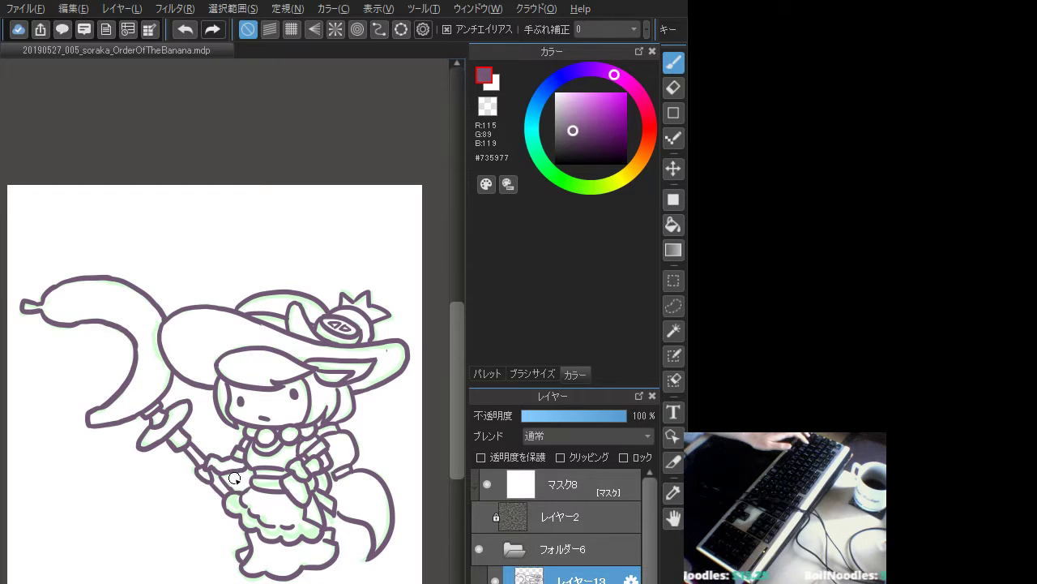
- Ink both edges of the staff's shaft between the gripping hand and the ruffled skirt
key(ctrl+z)
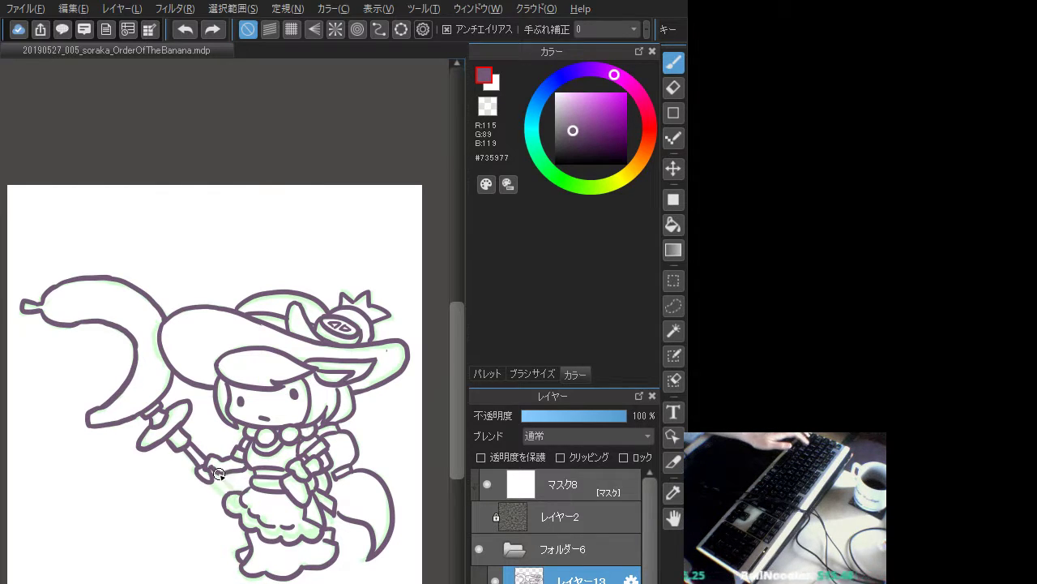
drag(212, 469, 229, 485)
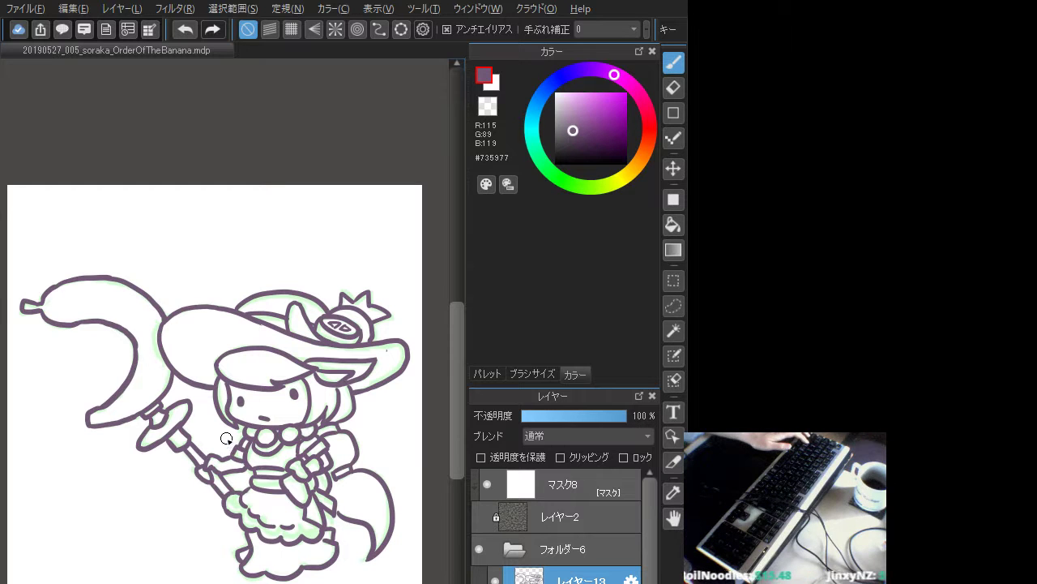
key(ctrl+z)
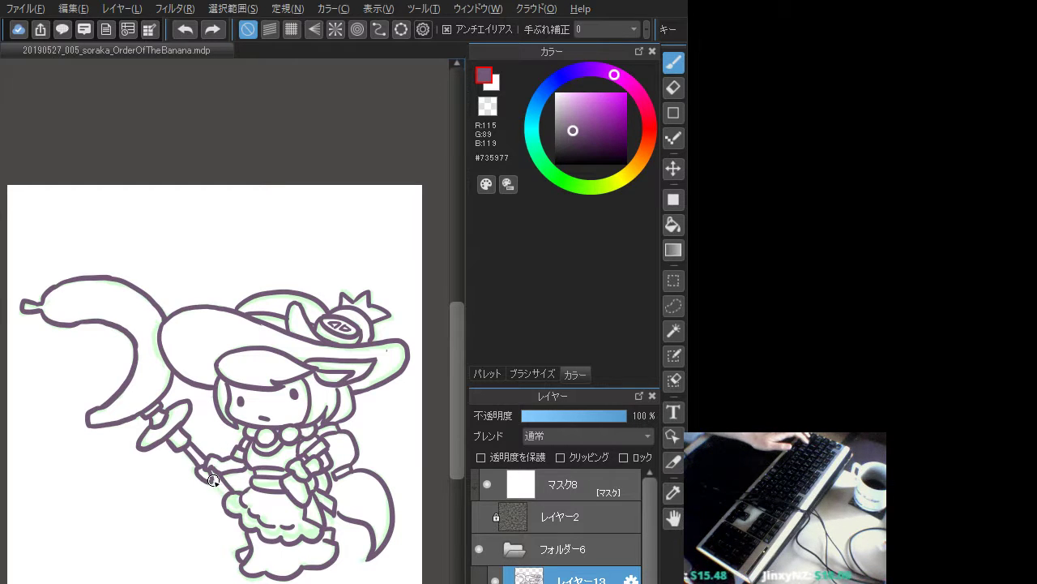
mouse_move(214, 479)
mouse_down()
mouse_move(215, 425)
mouse_move(228, 496)
mouse_up()
key(ctrl+z)
key(ctrl+z)
key(ctrl+z)
key(ctrl+z)
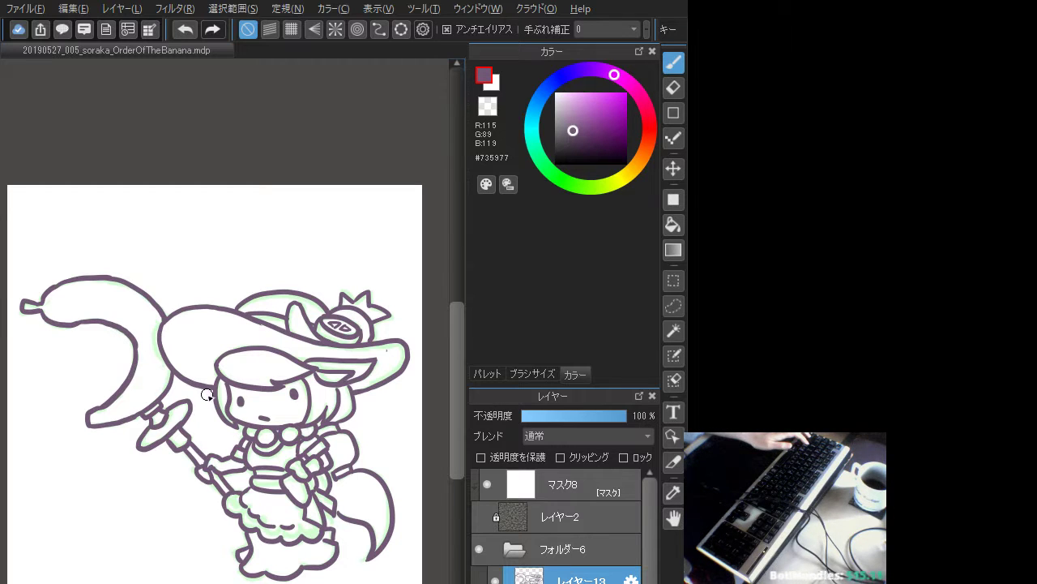
- Hide the green sketch and make the line art layer レイヤー13 active again
click(479, 549)
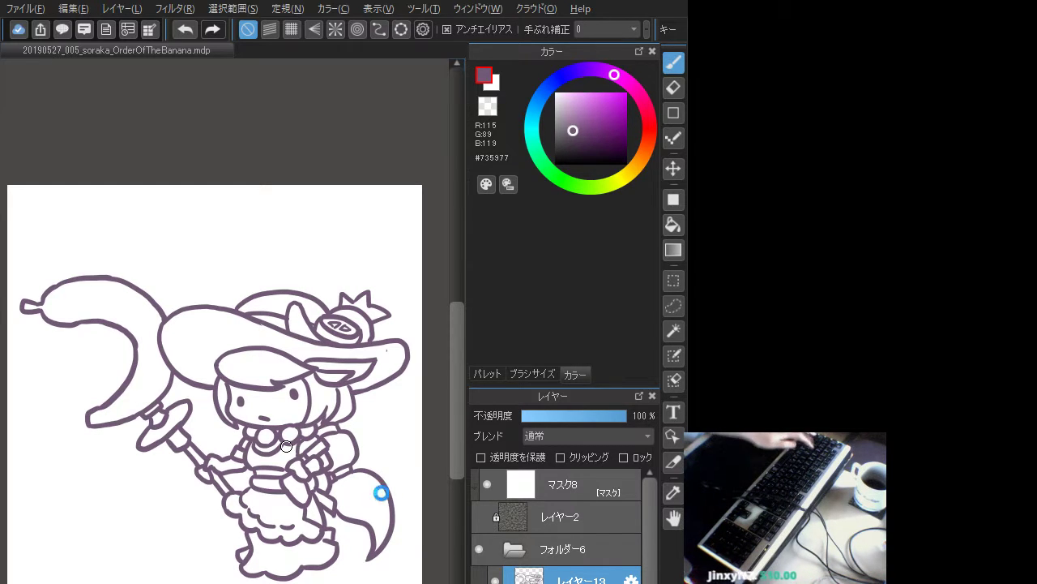
click(572, 582)
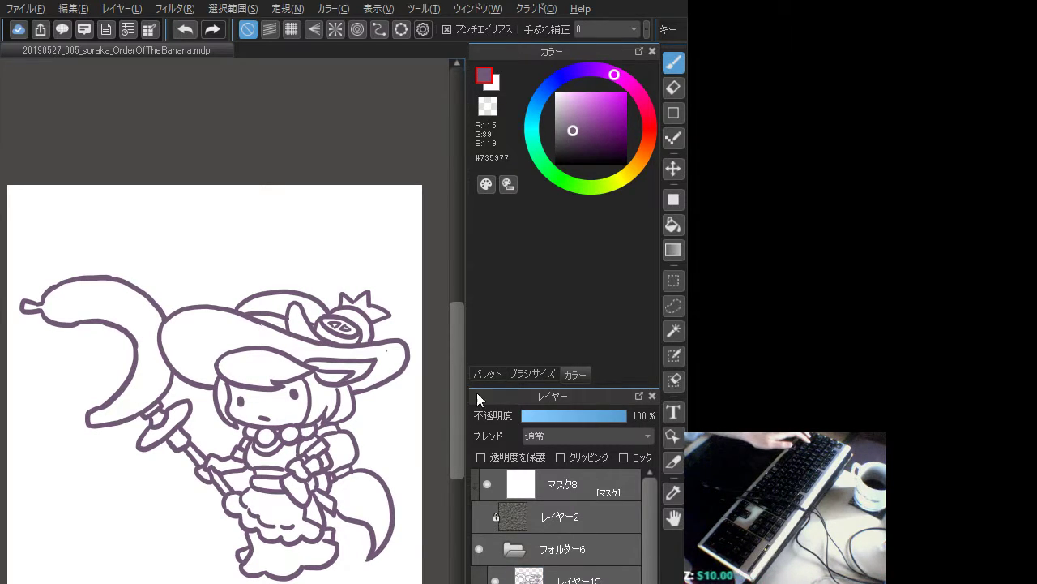
click(563, 574)
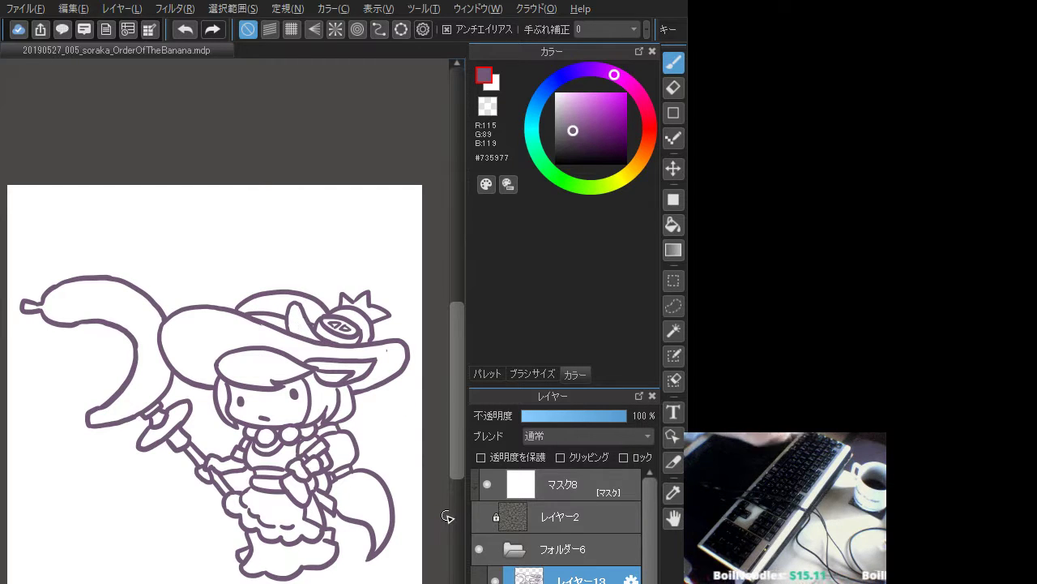
click(567, 582)
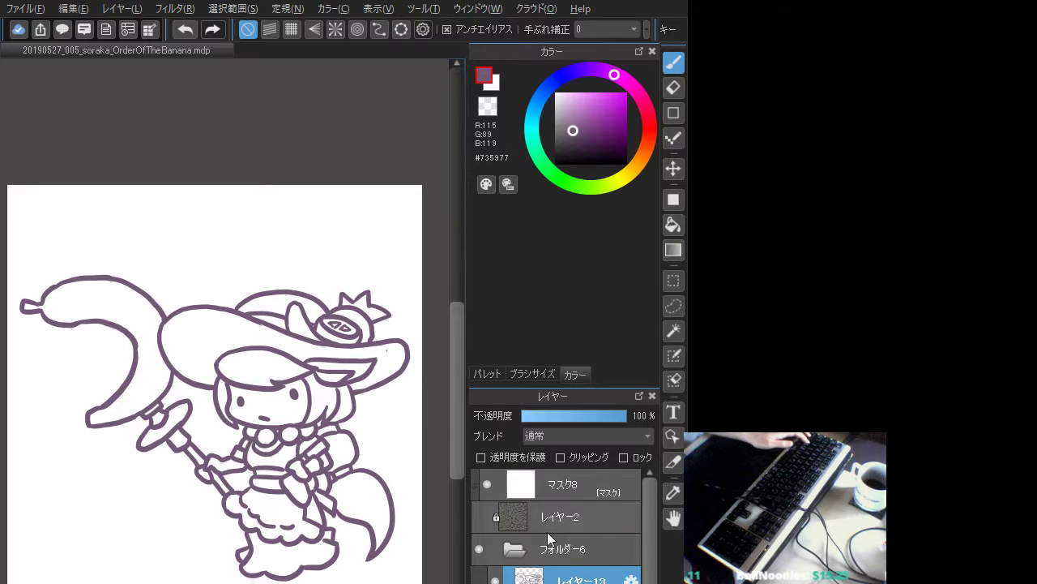
- Ink inner edge lines at the hat brim's far tip and along its lower staff-side curve
mouse_move(374, 353)
mouse_down()
mouse_move(394, 353)
mouse_move(396, 369)
mouse_up()
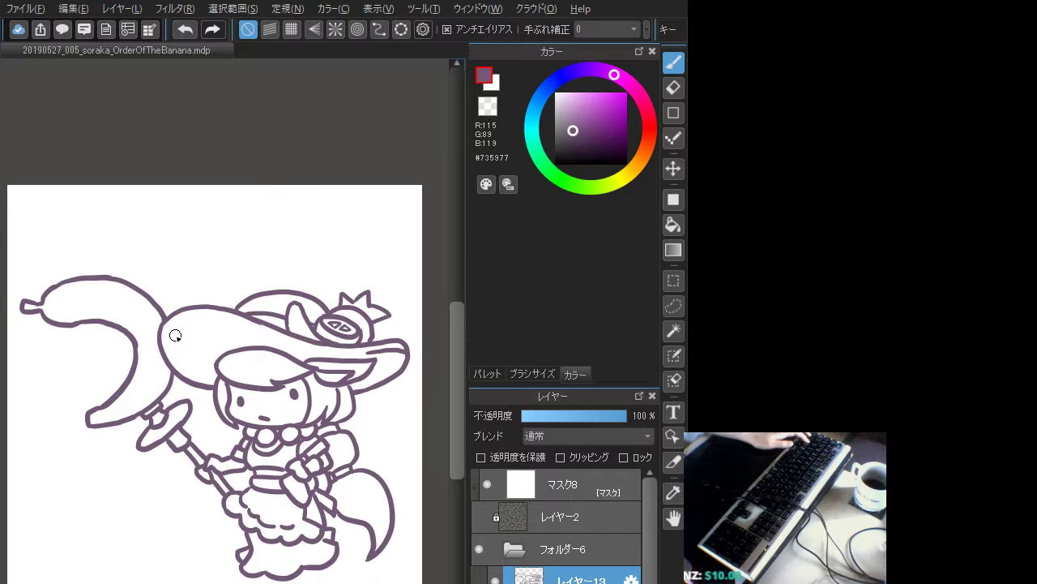
mouse_move(175, 334)
mouse_down()
mouse_move(183, 365)
mouse_move(213, 376)
mouse_move(169, 334)
mouse_move(215, 379)
mouse_up()
key(ctrl+z)
key(ctrl+z)
key(ctrl+z)
key(ctrl+z)
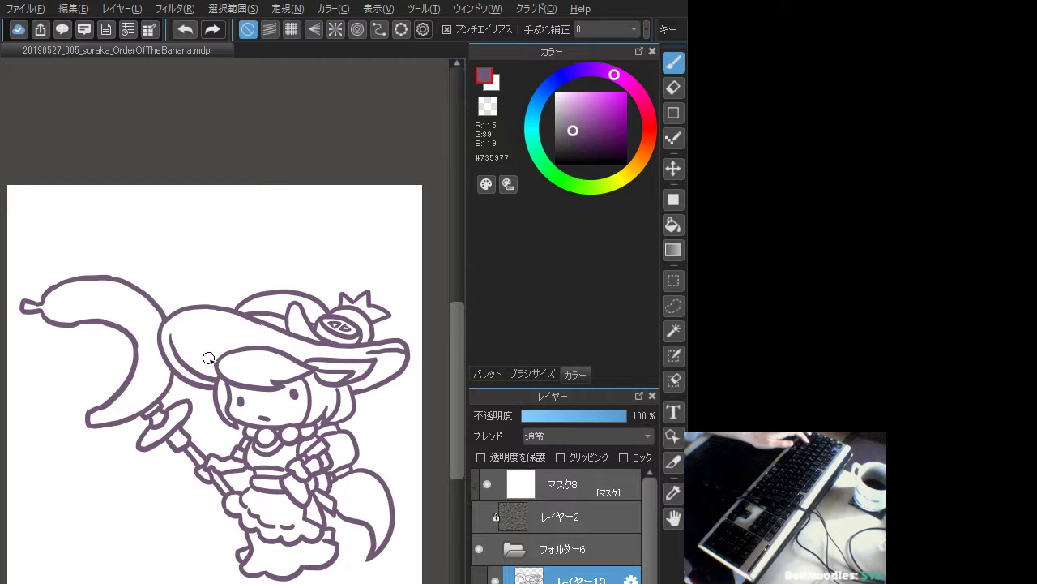
- Ink the hat brim's inner edge line around the staff-side end and along the top curve
mouse_move(171, 336)
mouse_down()
mouse_move(213, 318)
mouse_move(180, 326)
mouse_move(229, 318)
mouse_move(249, 332)
mouse_up()
key(ctrl+z)
key(ctrl+z)
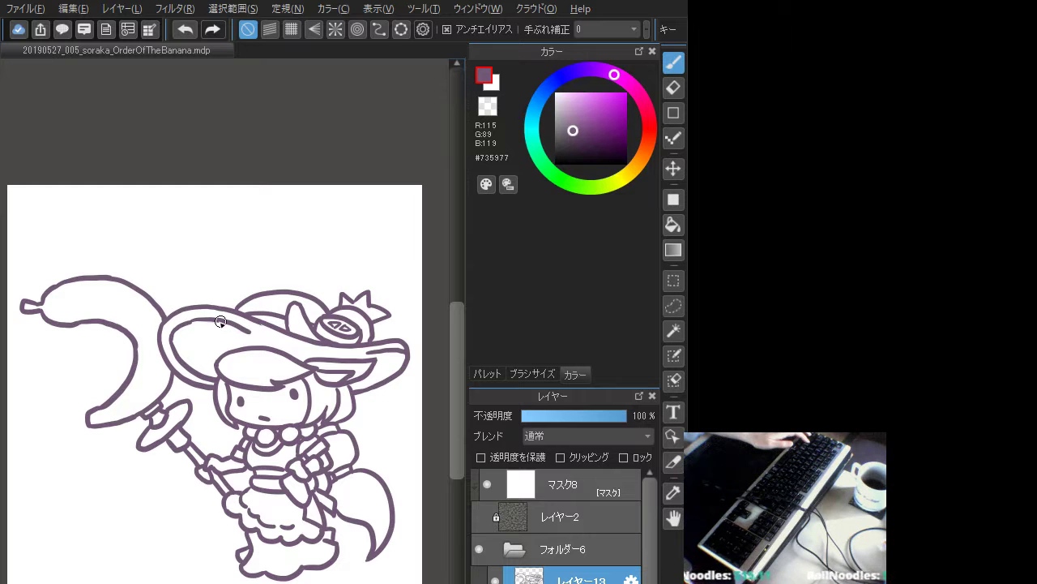
key(ctrl+z)
key(ctrl+z)
mouse_move(176, 324)
mouse_down()
mouse_move(220, 319)
mouse_move(173, 329)
mouse_move(231, 322)
mouse_move(299, 353)
mouse_up()
key(ctrl+z)
key(ctrl+z)
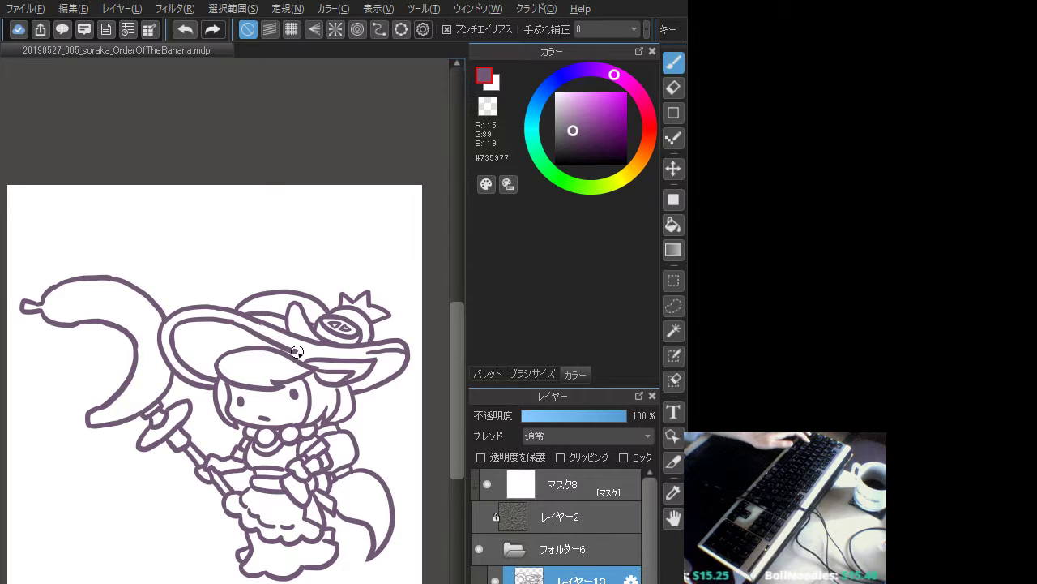
- Extend the brim's inner edge line smoothly beneath the oval ornament to the far tip of the hat
key(ctrl+z)
drag(224, 322, 313, 358)
key(ctrl+z)
drag(230, 323, 290, 347)
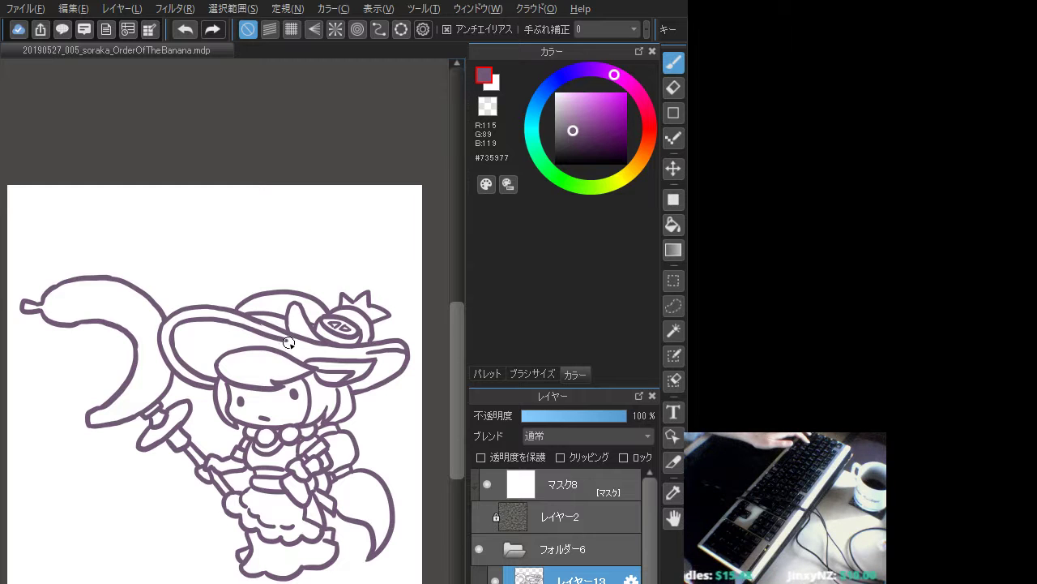
key(ctrl+z)
drag(226, 321, 324, 356)
key(ctrl+z)
drag(230, 324, 337, 356)
key(ctrl+z)
key(ctrl+z)
drag(280, 340, 334, 357)
key(ctrl+z)
key(ctrl+z)
mouse_move(277, 341)
mouse_down()
mouse_move(336, 356)
mouse_move(389, 347)
mouse_move(338, 356)
mouse_move(389, 350)
mouse_up()
key(ctrl+z)
key(ctrl+z)
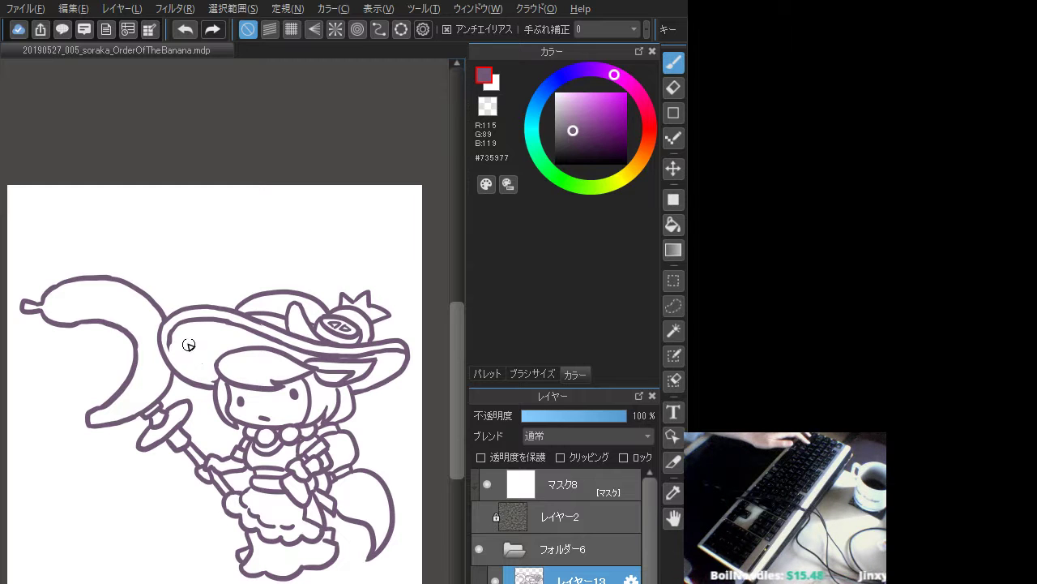
- Re-ink the brim's inner edge line along the lower staff-side curve down to the hair
mouse_move(171, 344)
mouse_down()
mouse_move(215, 381)
mouse_move(203, 374)
mouse_up()
key(ctrl+z)
key(ctrl+z)
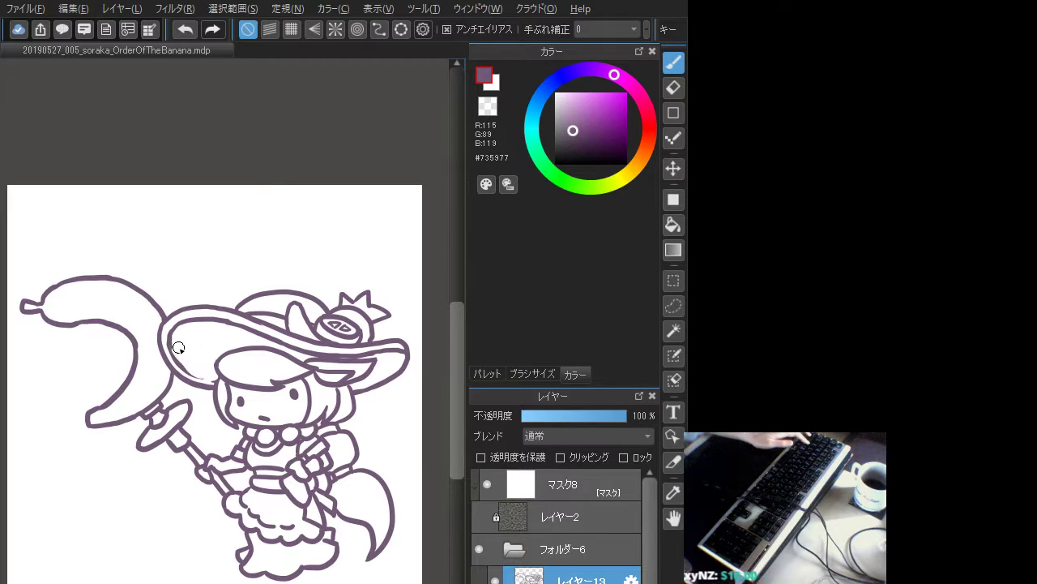
mouse_move(171, 341)
mouse_down()
mouse_move(206, 384)
mouse_move(178, 366)
mouse_move(219, 373)
mouse_up()
key(ctrl+z)
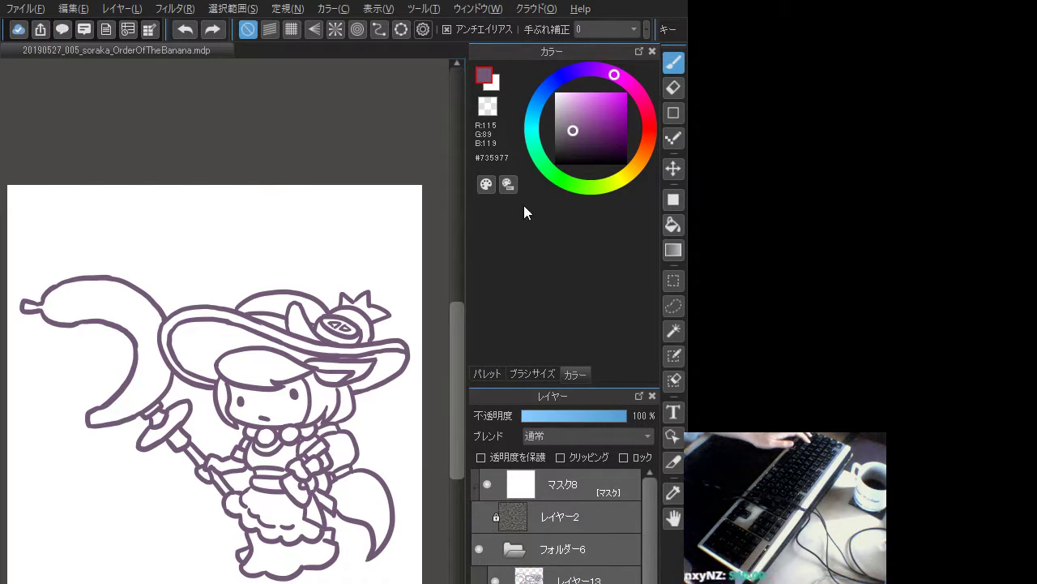
mouse_move(624, 166)
mouse_down()
mouse_move(632, 174)
mouse_move(609, 155)
mouse_up()
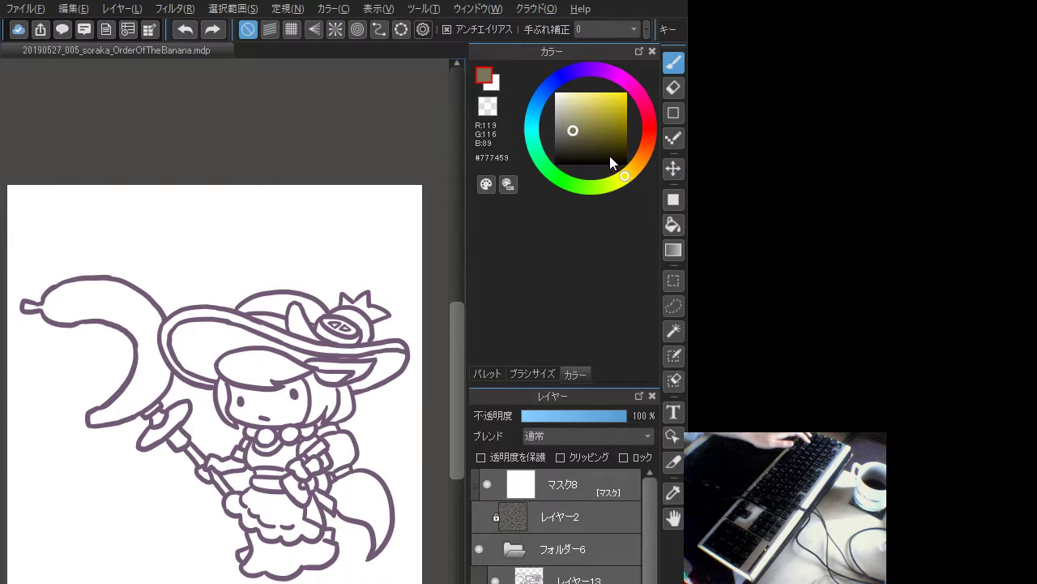
click(556, 573)
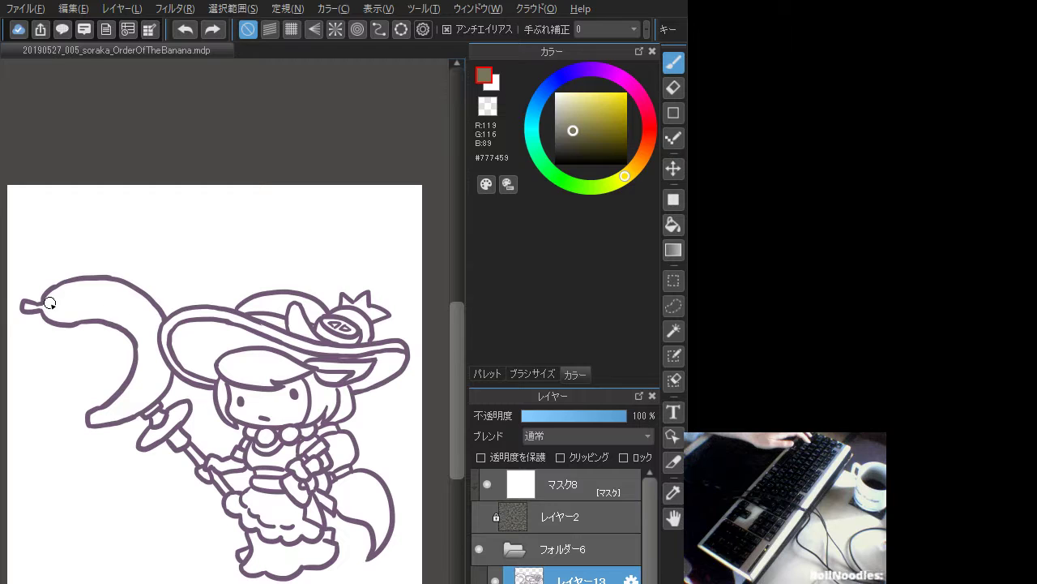
key(ctrl+z)
mouse_move(65, 295)
mouse_down()
mouse_move(107, 284)
mouse_move(151, 319)
mouse_up()
key(ctrl+z)
key(ctrl+z)
drag(97, 288, 156, 321)
key(ctrl+z)
drag(98, 290, 145, 313)
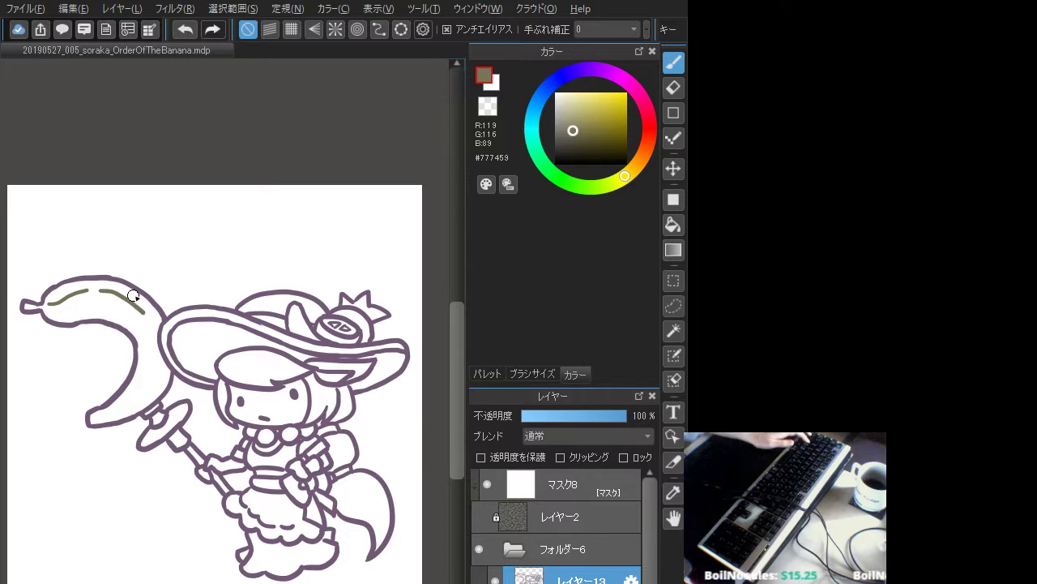
key(ctrl+z)
key(ctrl+z)
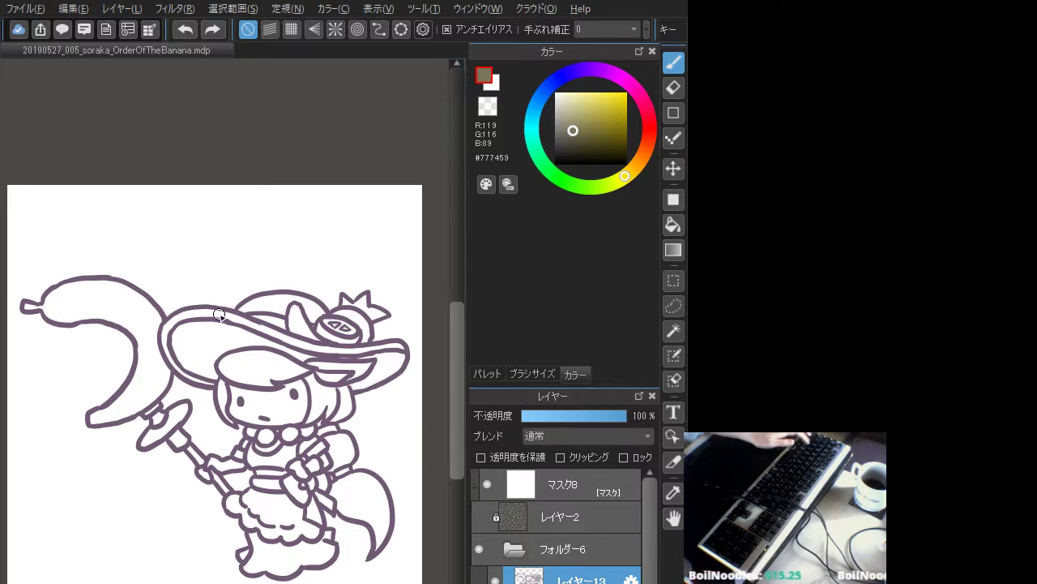
- Sample the purple line color and ink the broken ridge line along the banana from stem to lower end
alt+click(244, 402)
mouse_move(50, 305)
mouse_down()
mouse_move(97, 288)
mouse_move(61, 302)
mouse_move(99, 288)
mouse_move(158, 328)
mouse_up()
key(ctrl+z)
key(ctrl+z)
mouse_move(99, 289)
mouse_down()
mouse_move(162, 343)
mouse_move(148, 390)
mouse_move(92, 412)
mouse_up()
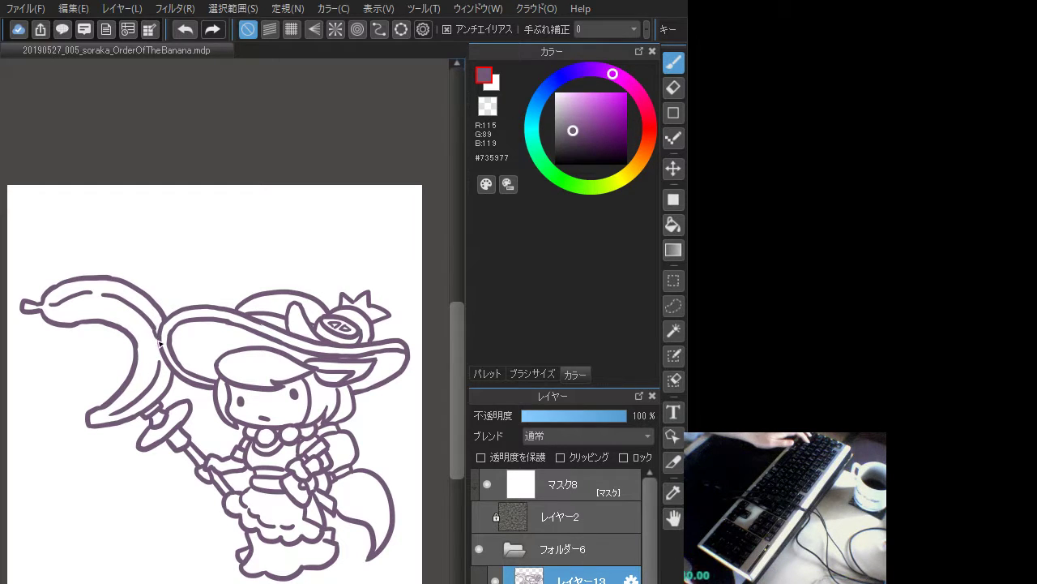
key(ctrl+z)
mouse_move(149, 318)
mouse_down()
mouse_move(164, 349)
mouse_move(159, 306)
mouse_up()
key(ctrl+z)
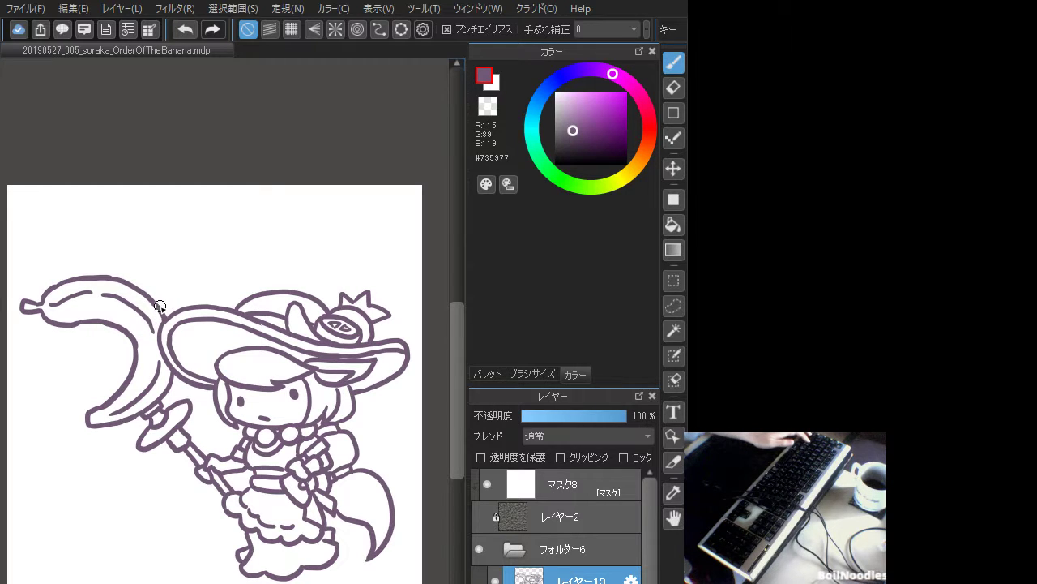
- Undo the last brush stroke, choose yellow #FFE34B and bucket-fill the staff's banana and its stem
key(ctrl+z)
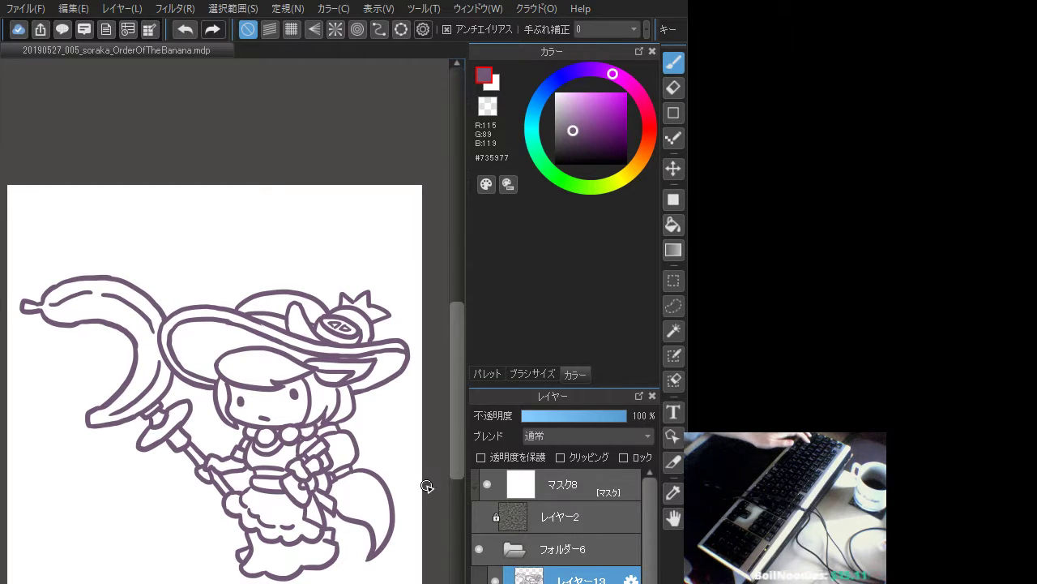
click(620, 181)
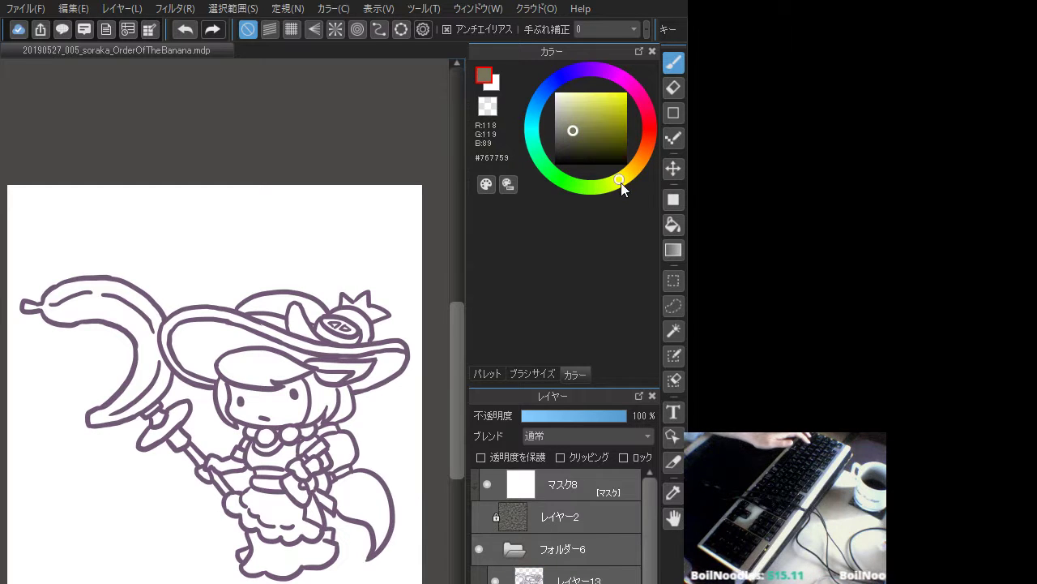
click(607, 96)
click(628, 174)
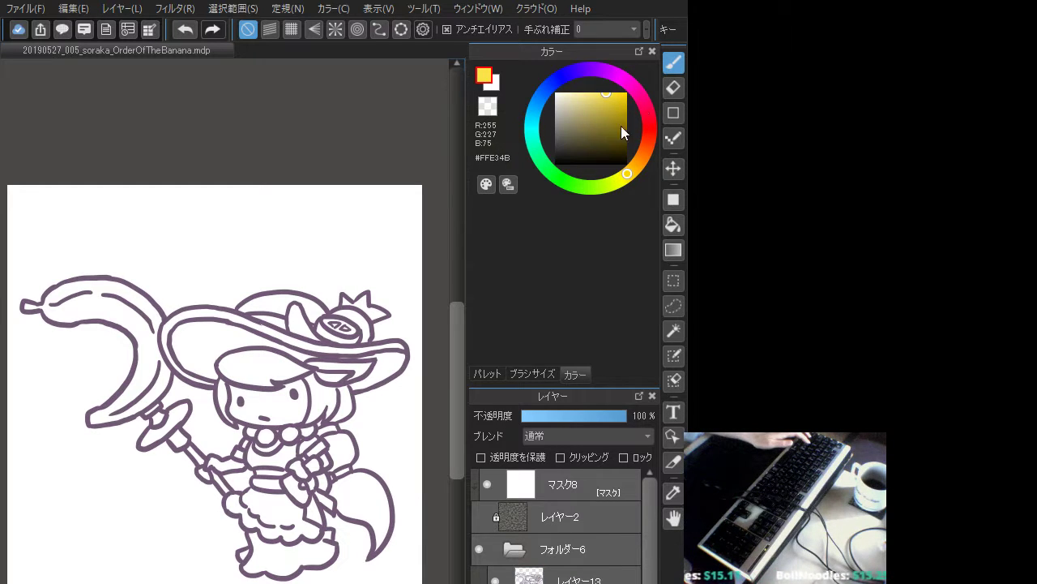
click(672, 226)
click(102, 298)
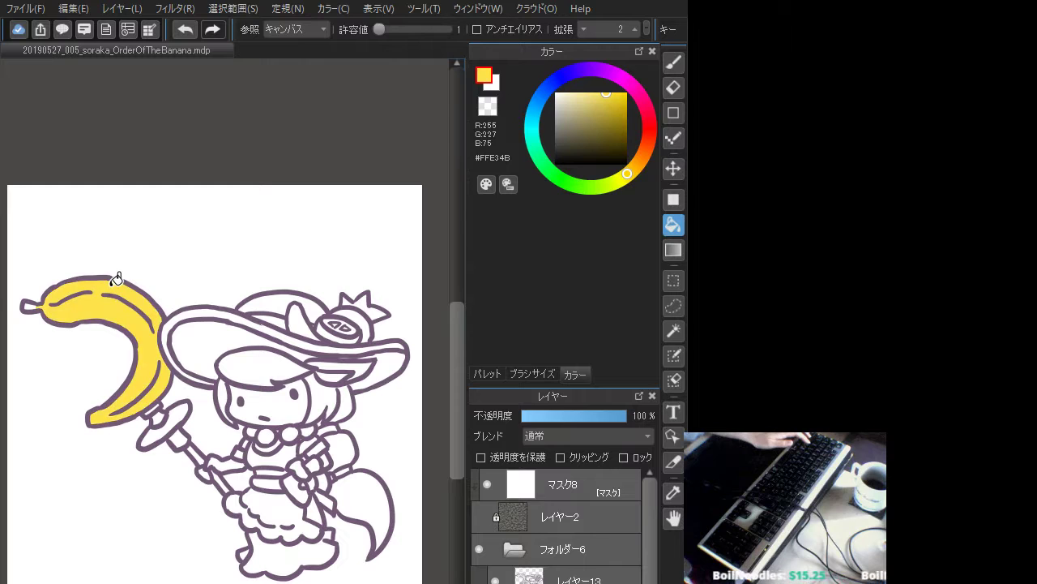
click(34, 301)
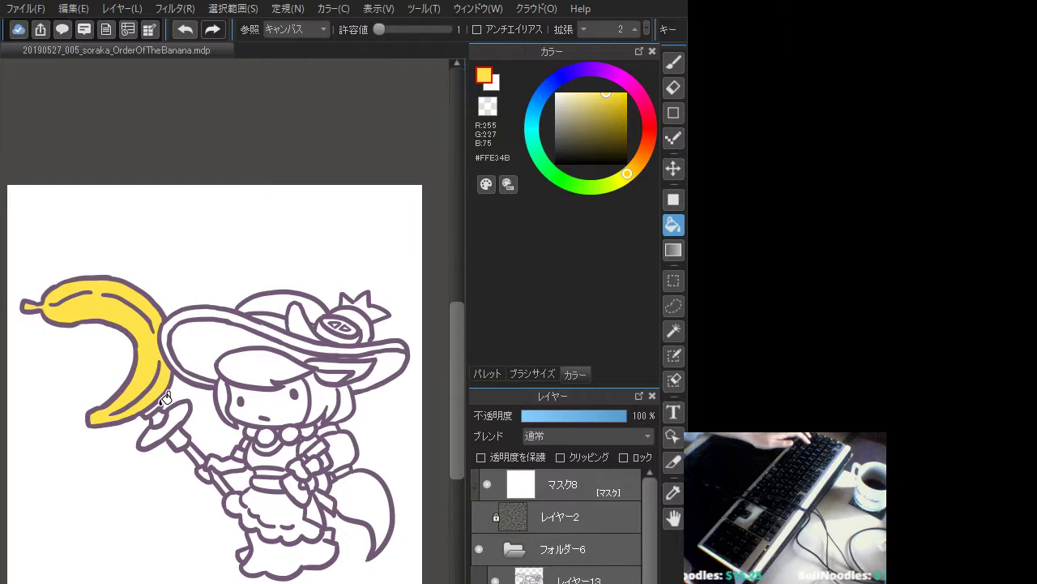
- Fill the staff's connector, disc, socket and shaft sections with the same yellow, undoing the first fill under the banana and repeating it
click(154, 410)
key(ctrl+z)
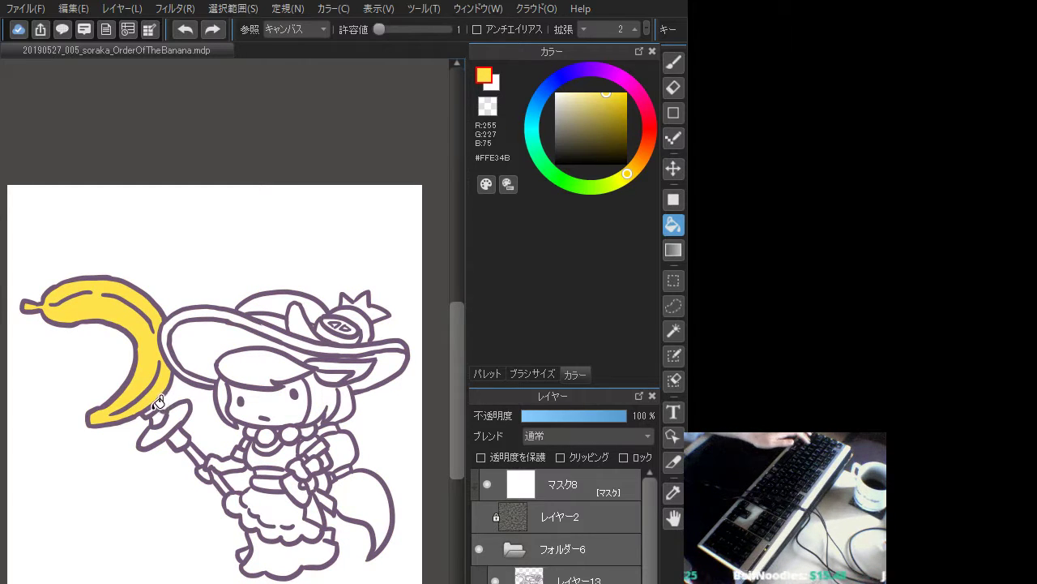
click(155, 409)
click(159, 418)
click(172, 422)
click(180, 438)
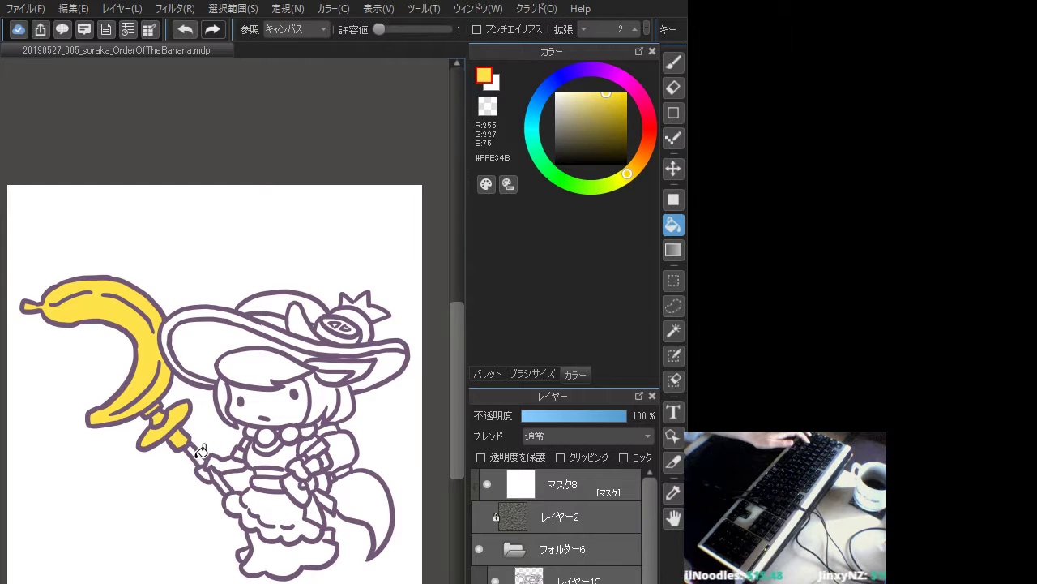
click(196, 454)
click(221, 482)
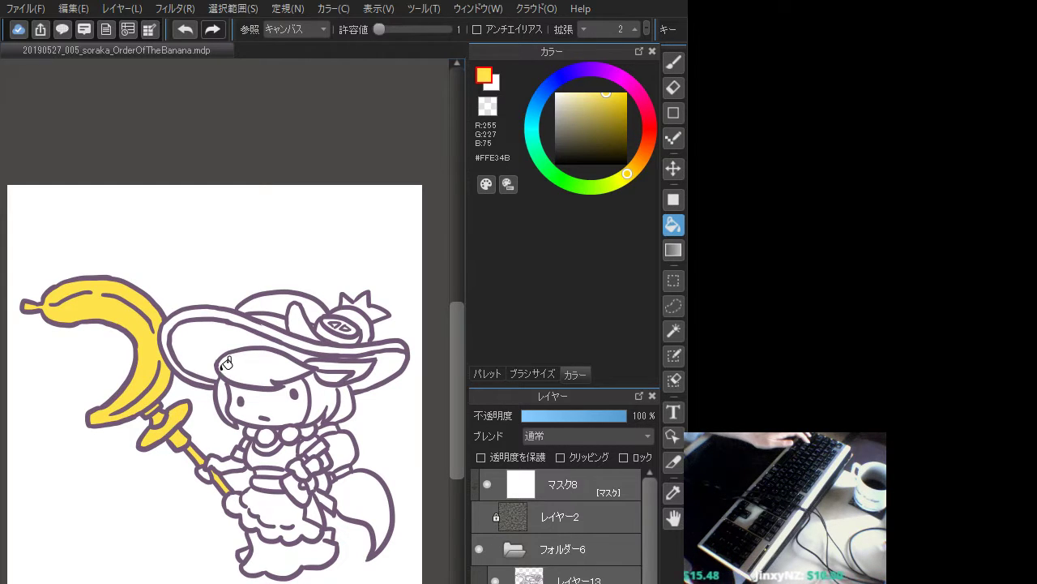
- Fill the small banana on the hat and the bands on both arms with yellow #FFE34B
click(312, 324)
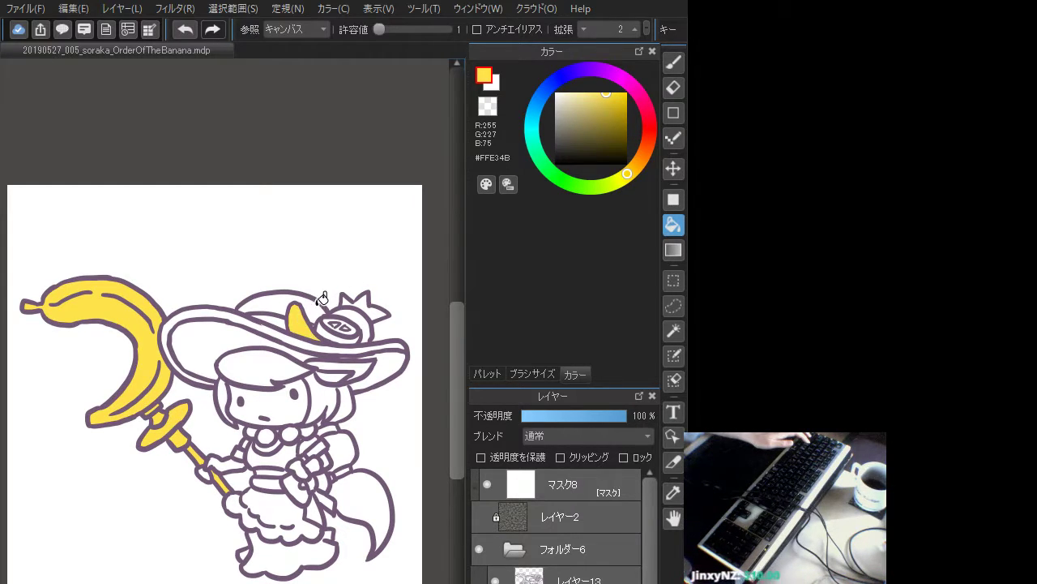
click(314, 464)
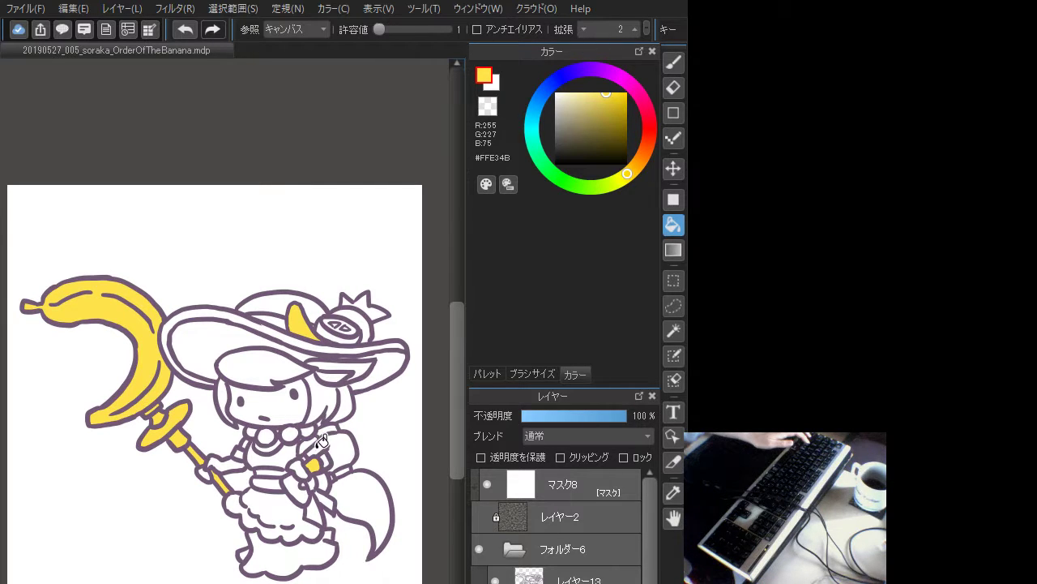
click(317, 447)
click(239, 455)
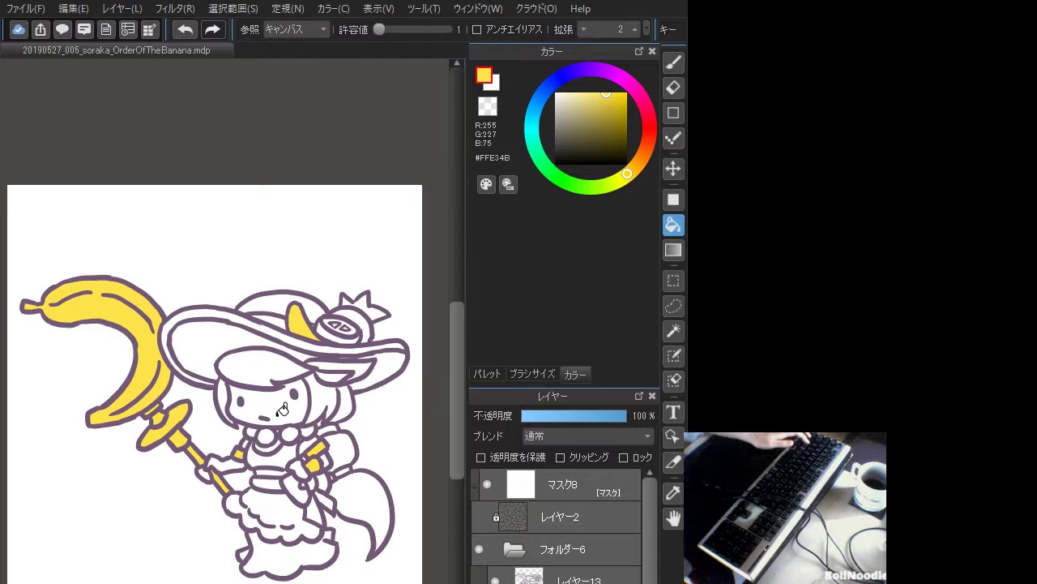
- Choose light red #FF6756 and fill the hat band and the beaded collar around the neck
drag(617, 188, 649, 134)
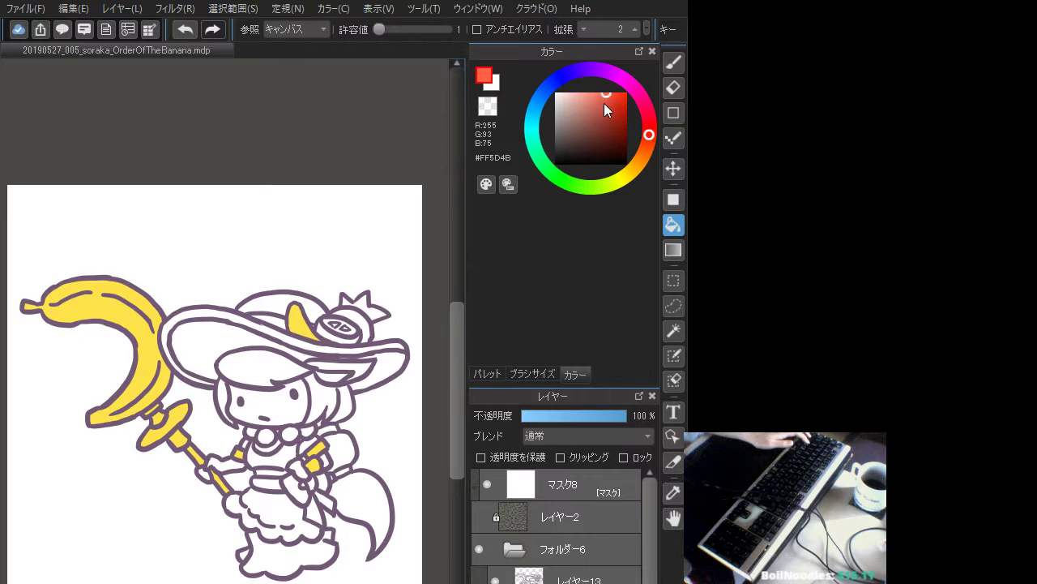
click(274, 318)
click(252, 435)
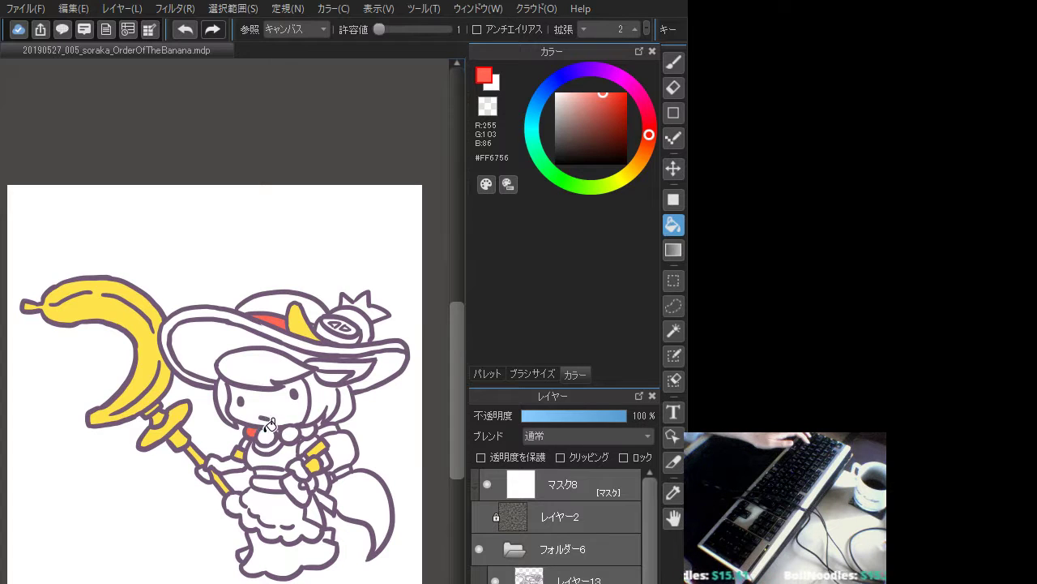
click(271, 436)
click(289, 433)
click(308, 430)
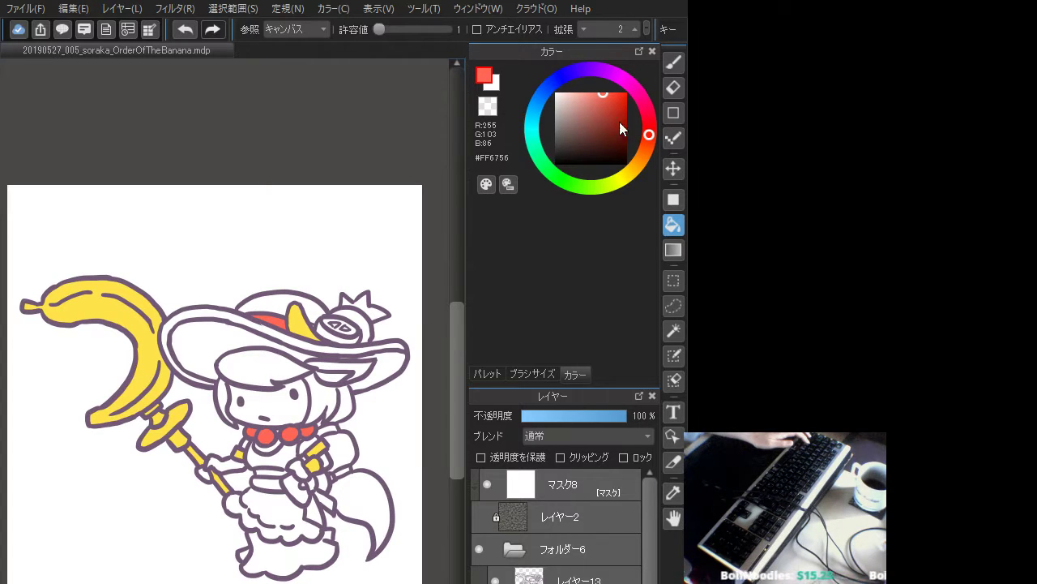
- Recolor the beaded collar with pink-red #FF567F
click(646, 113)
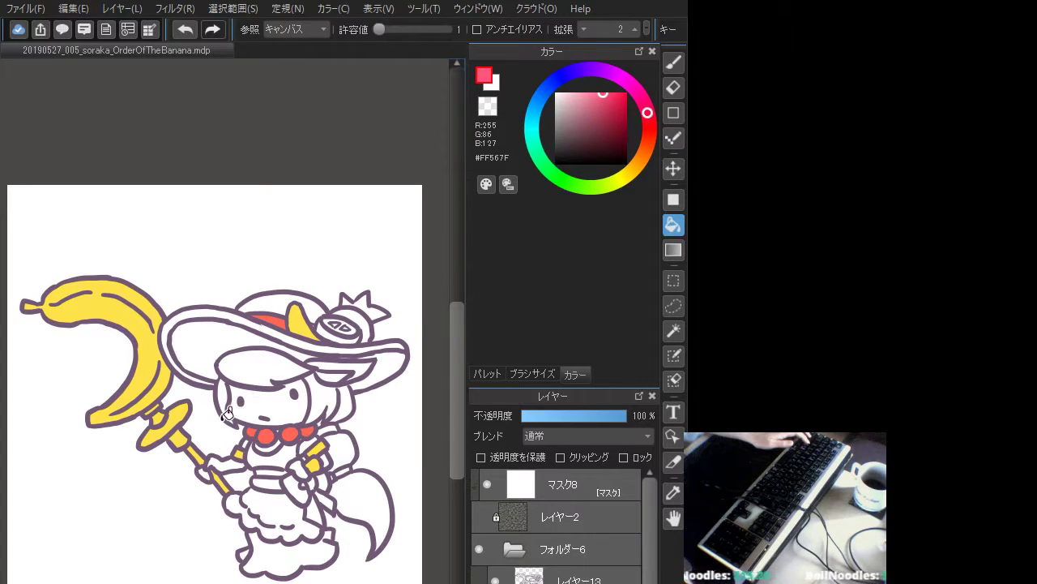
click(265, 436)
click(290, 435)
click(308, 430)
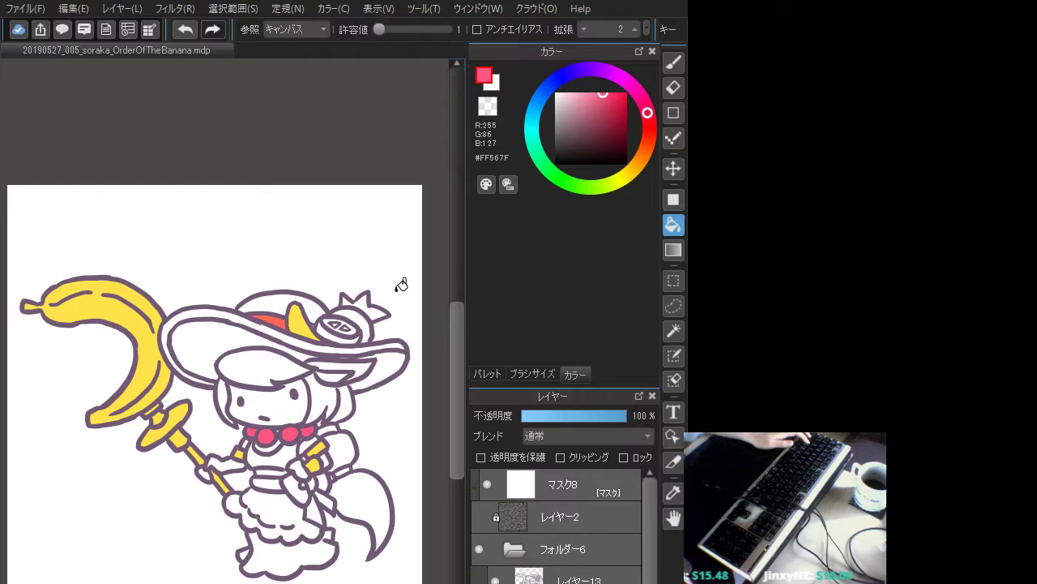
- Fill the hat's cut fruit with orange #FFB256 on the rind and yellow #FFF156 on the face, brushing over small gaps
drag(643, 146, 640, 160)
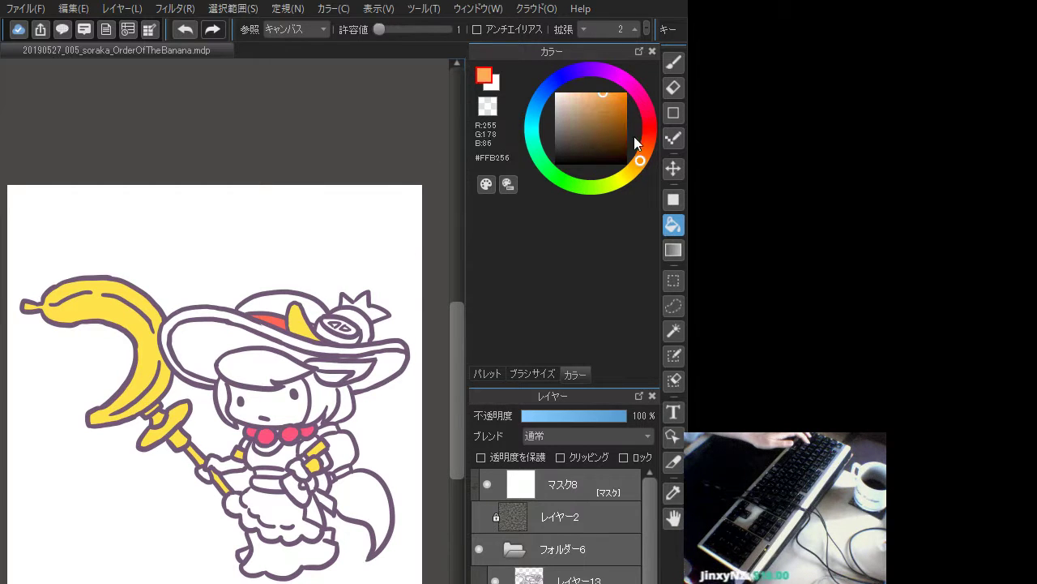
click(334, 331)
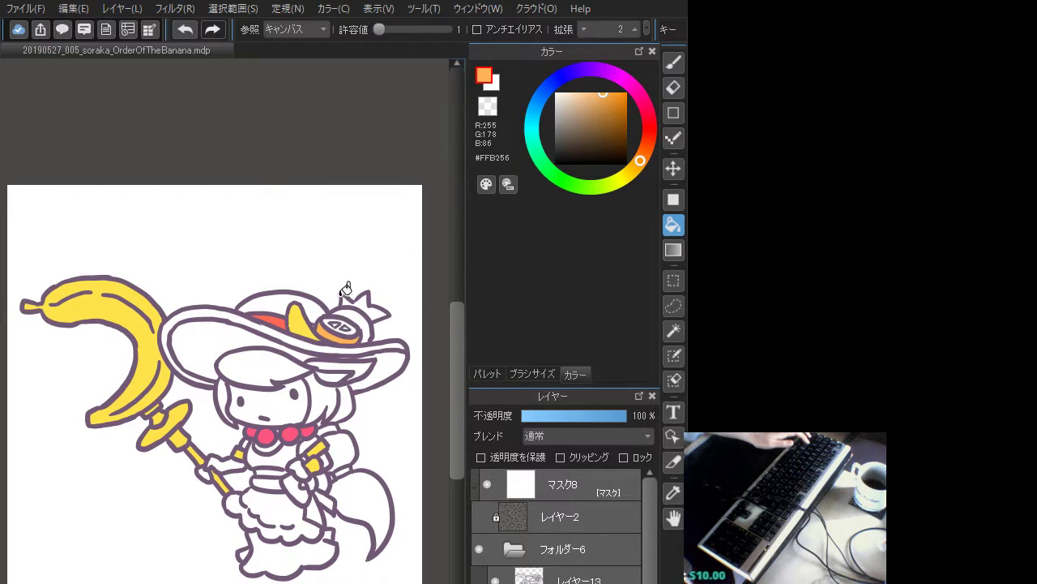
click(621, 175)
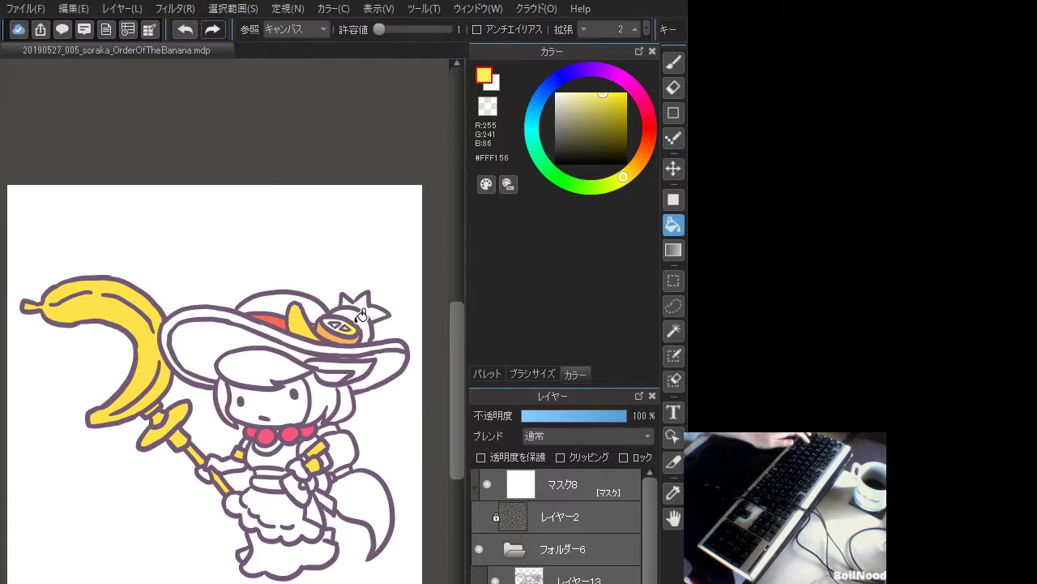
click(334, 318)
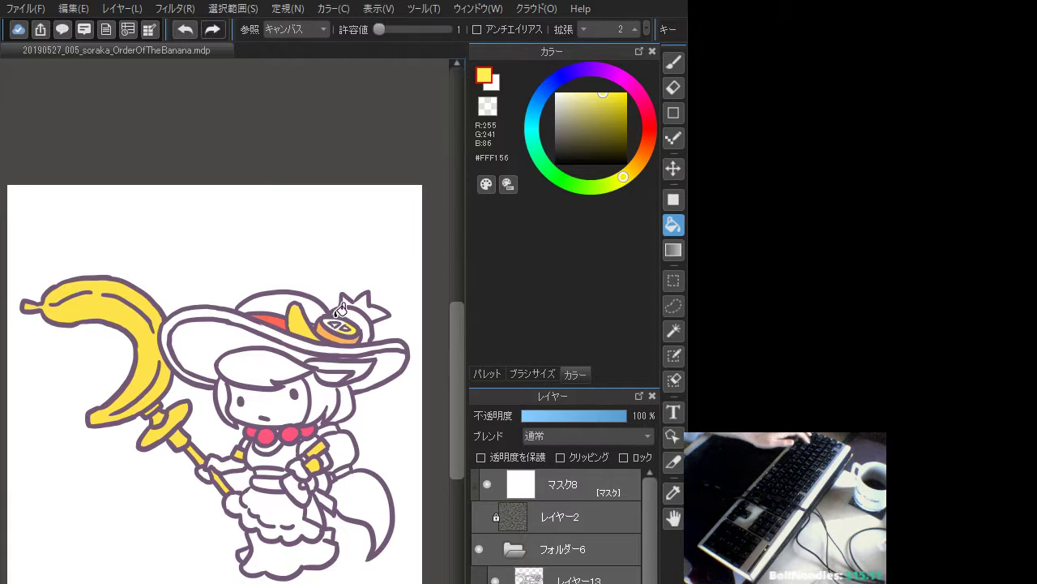
key(b)
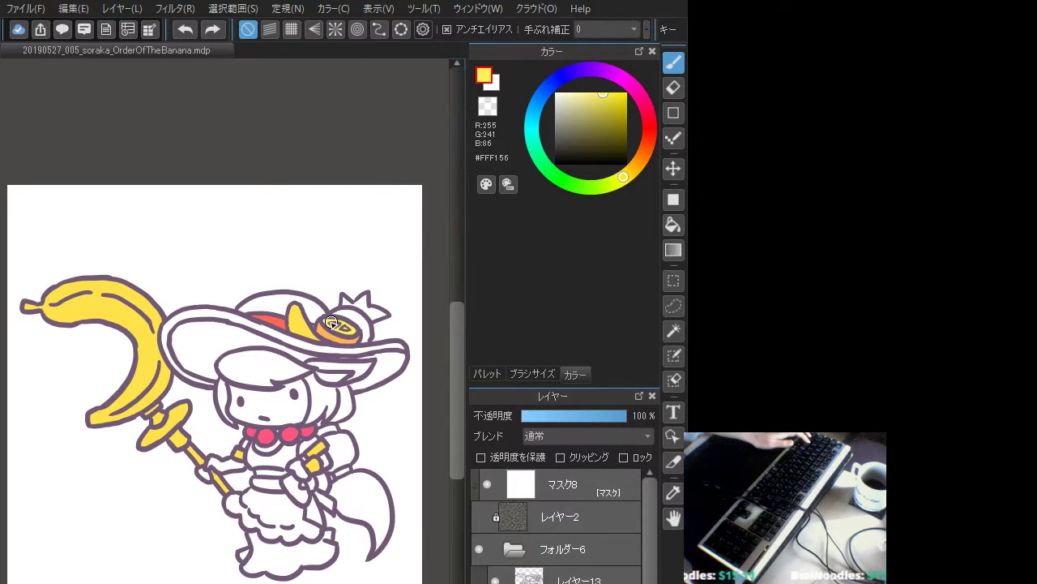
drag(333, 323, 338, 323)
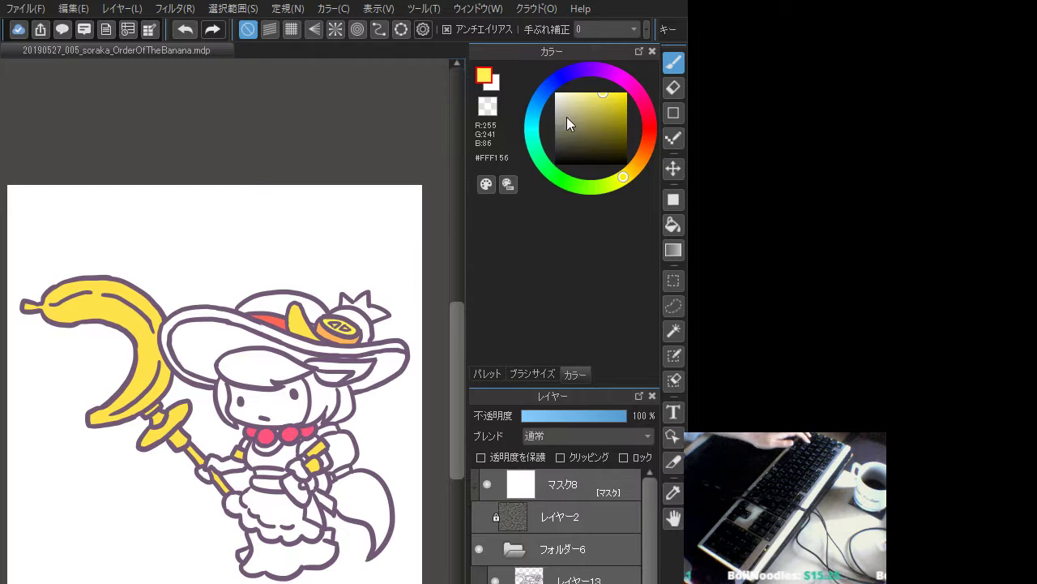
- Try filling the round fruit behind the cut fruit on the hat with orange #FFA14B
drag(567, 117, 531, 81)
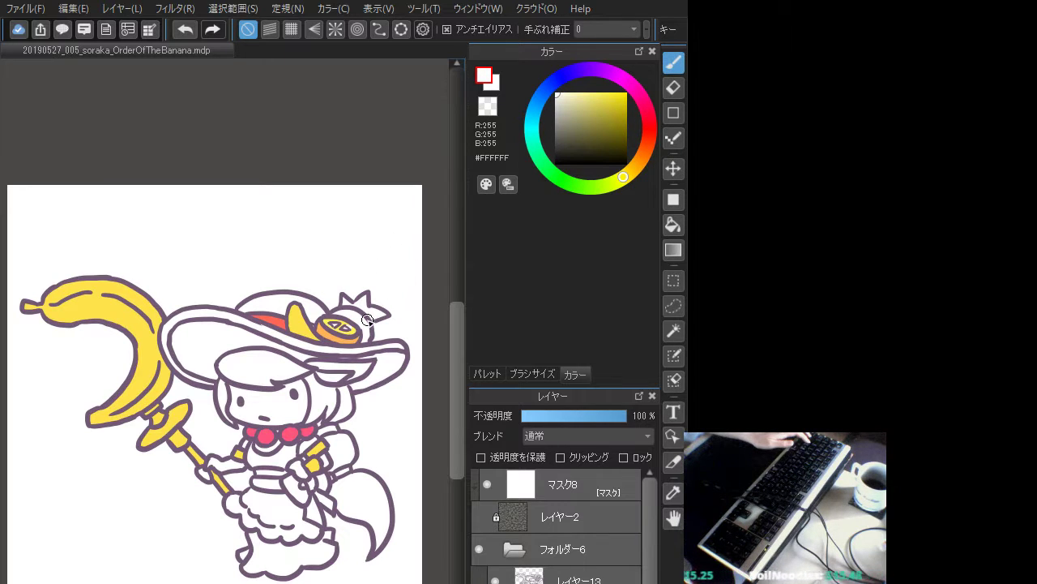
right_click(325, 319)
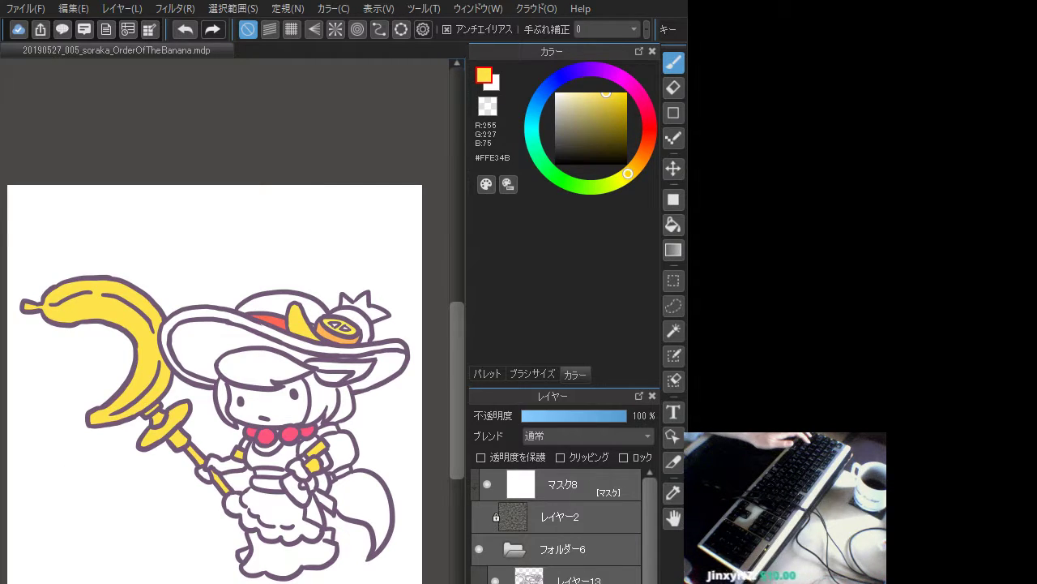
click(640, 155)
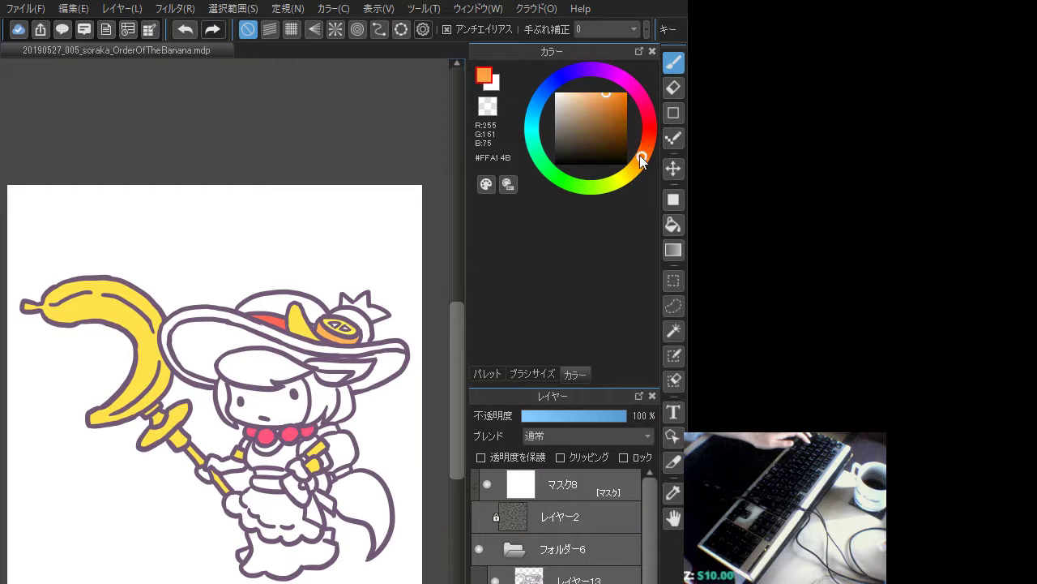
click(672, 224)
click(358, 314)
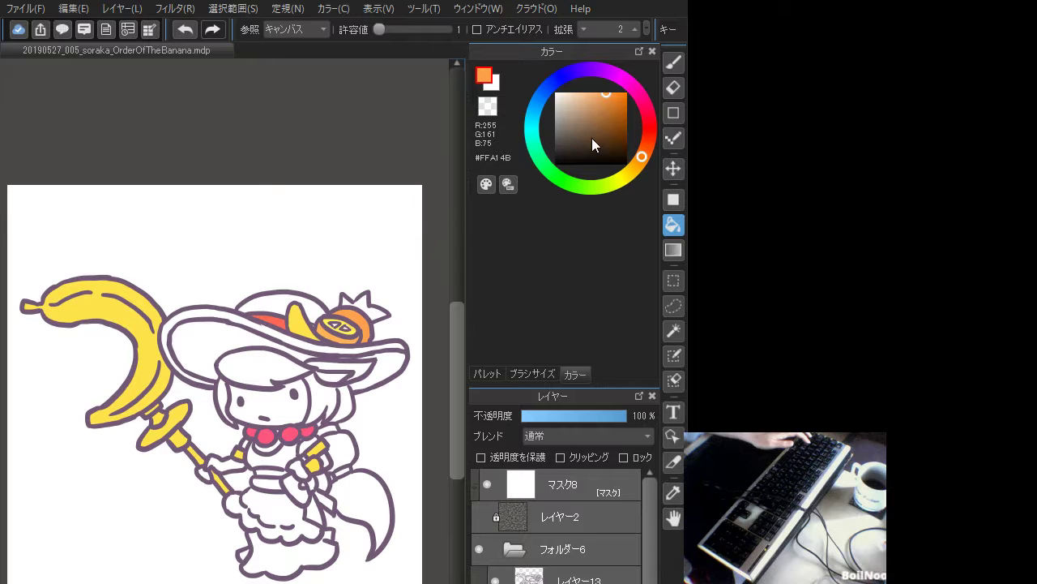
- Recolor the round fruit on the hat, testing dark orange #D17A2D and settling on orange #EB9242
click(612, 105)
click(363, 324)
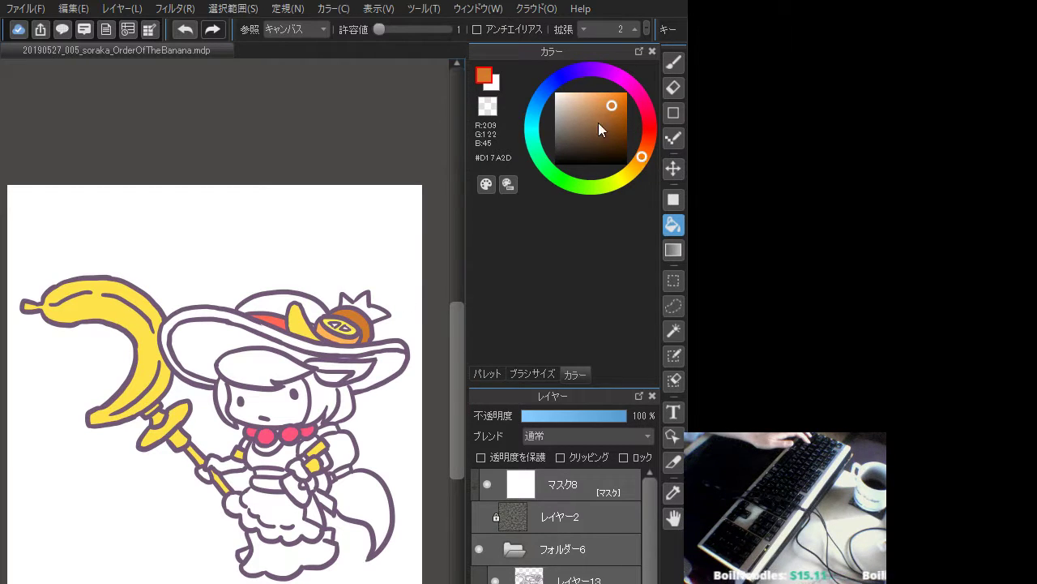
click(607, 98)
click(364, 318)
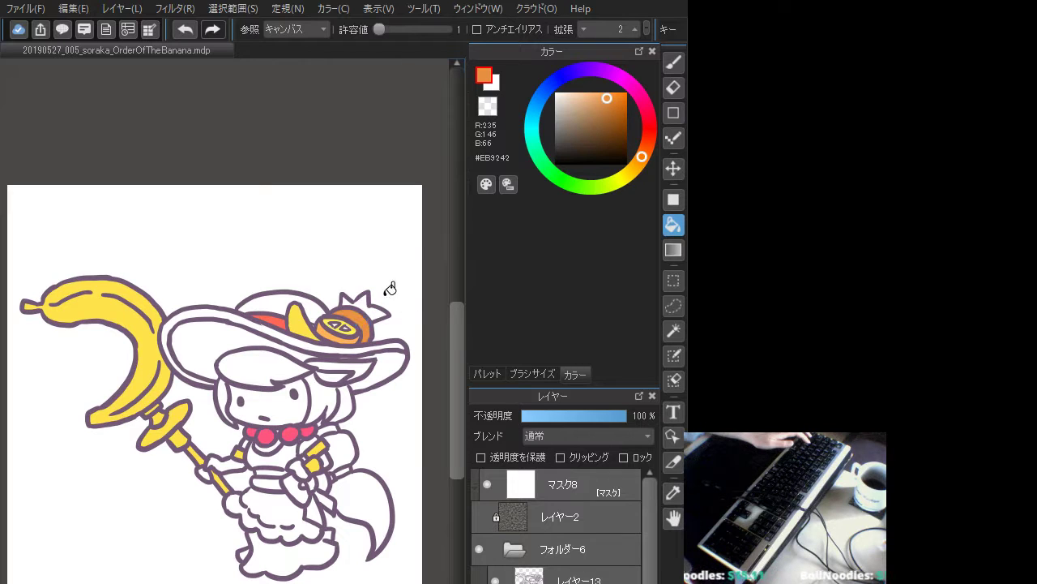
- Choose light reddish orange #FF9B65 and apply it to the cut fruit on the hat
click(595, 92)
click(645, 151)
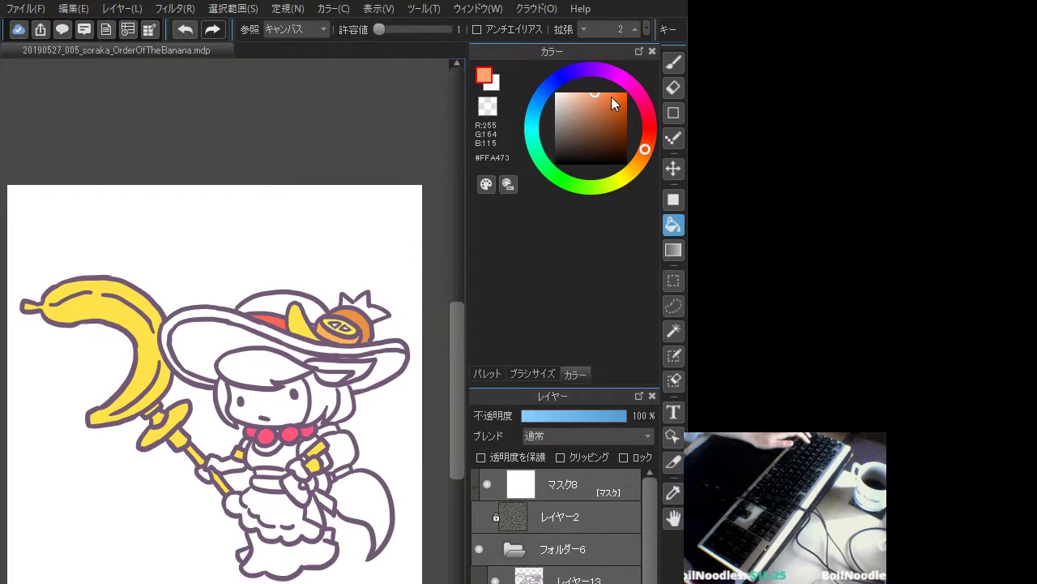
click(339, 329)
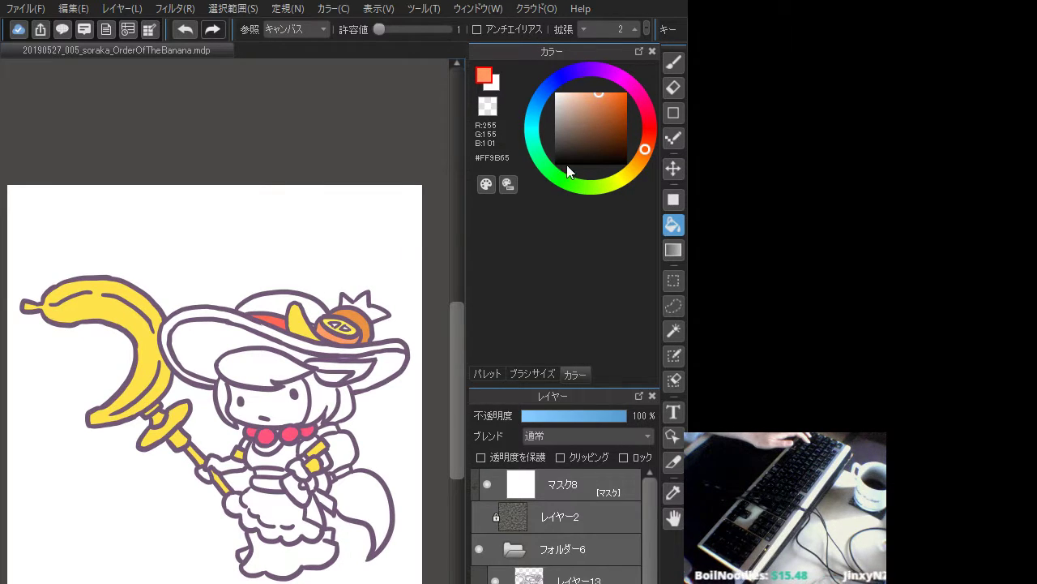
- Try filling the round fruit's leafy crown with bright green #8DFF65 and undo the fill
click(576, 186)
click(372, 308)
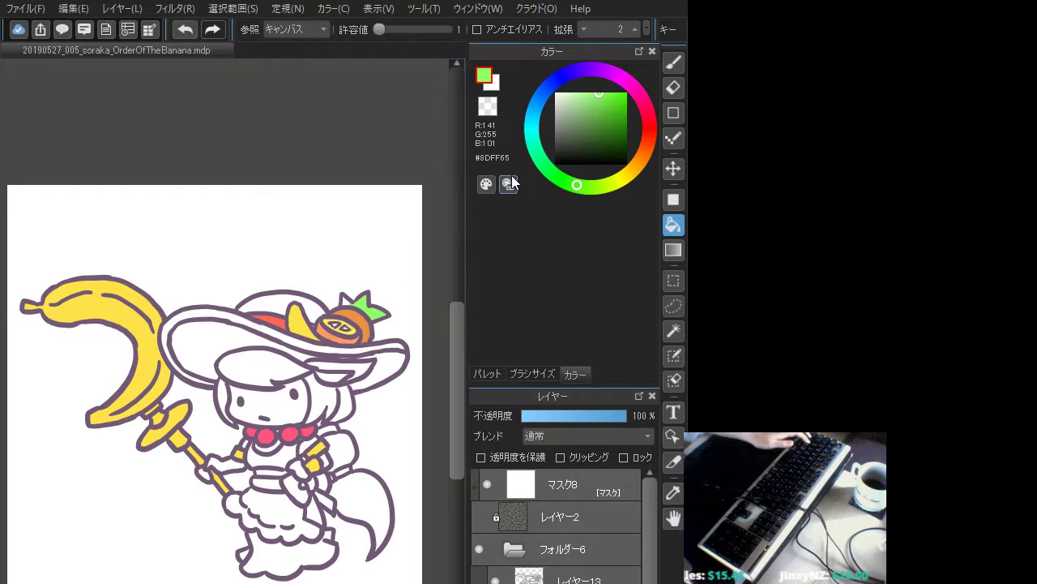
key(ctrl+z)
- Fill the leafy crown and its small side leaf with soft green, testing #8DBA7D and settling on #97E07E
click(578, 112)
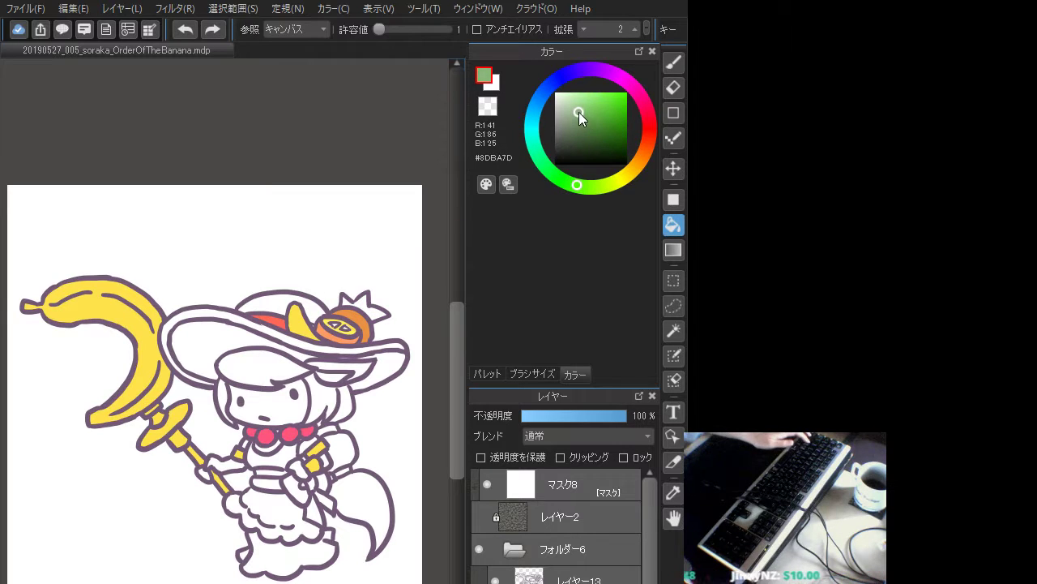
click(375, 308)
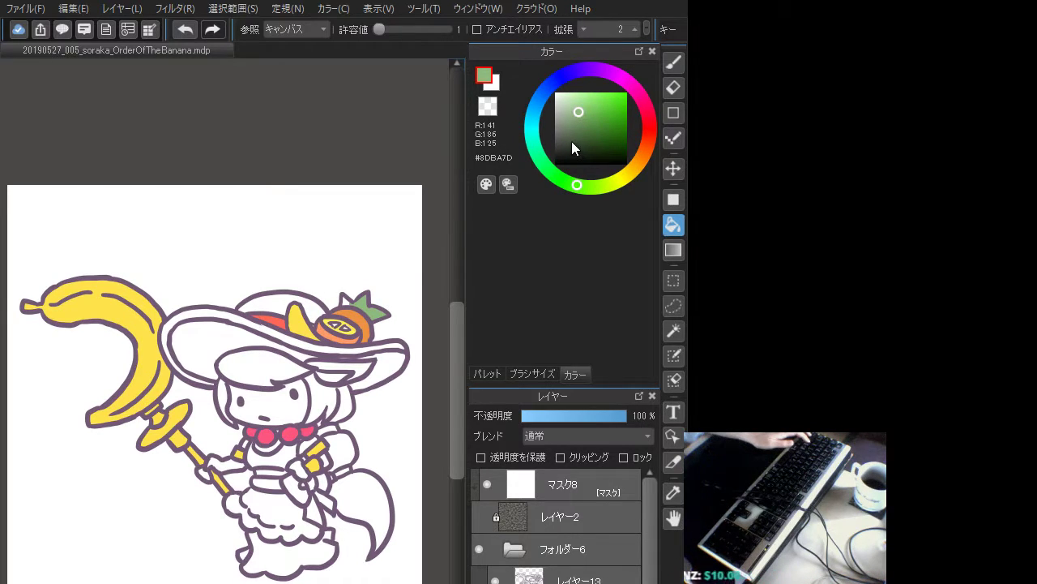
click(586, 101)
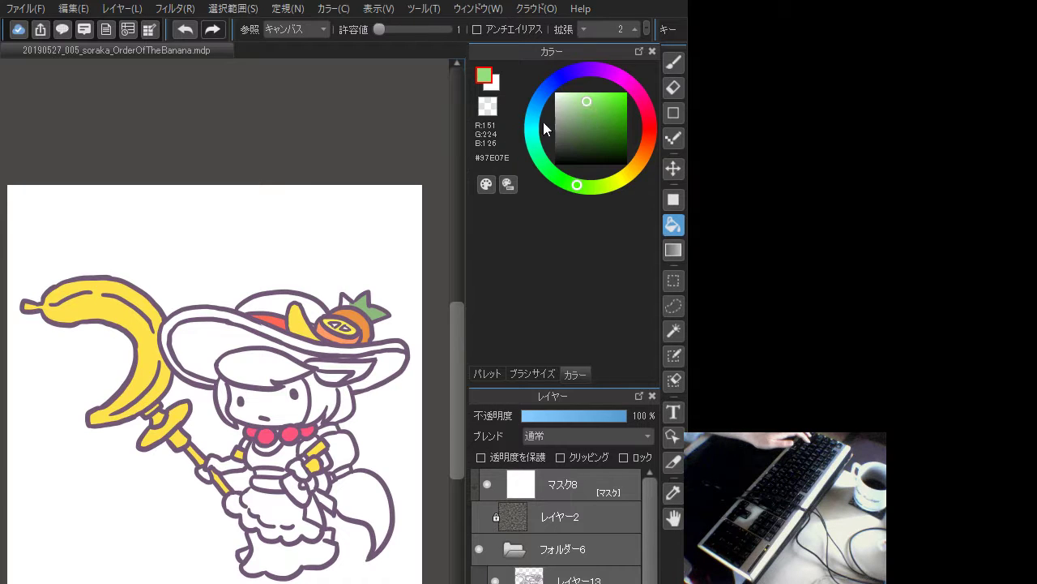
click(360, 303)
click(346, 302)
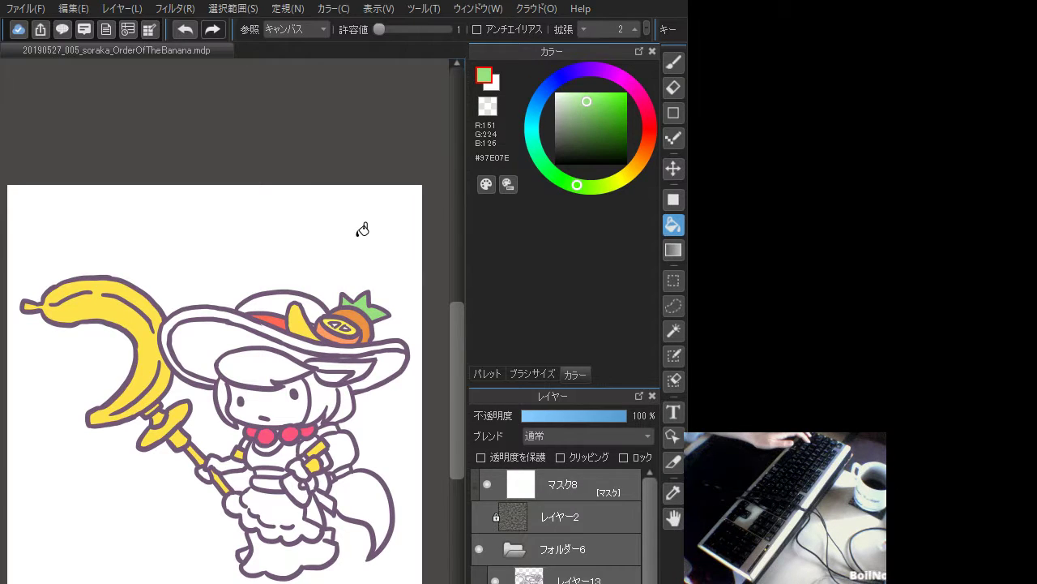
- Recolor the round fruit's leafy crown bright green #7BEB54 and the cut fruit orange, testing #D47645 and #E06E32 and settling on #FF882E
click(600, 98)
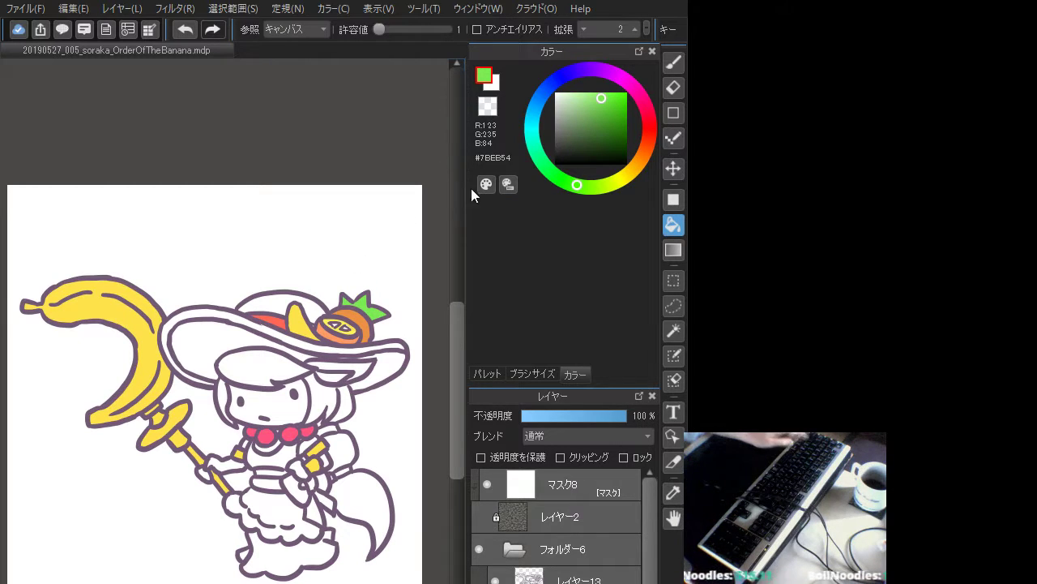
alt+click(335, 329)
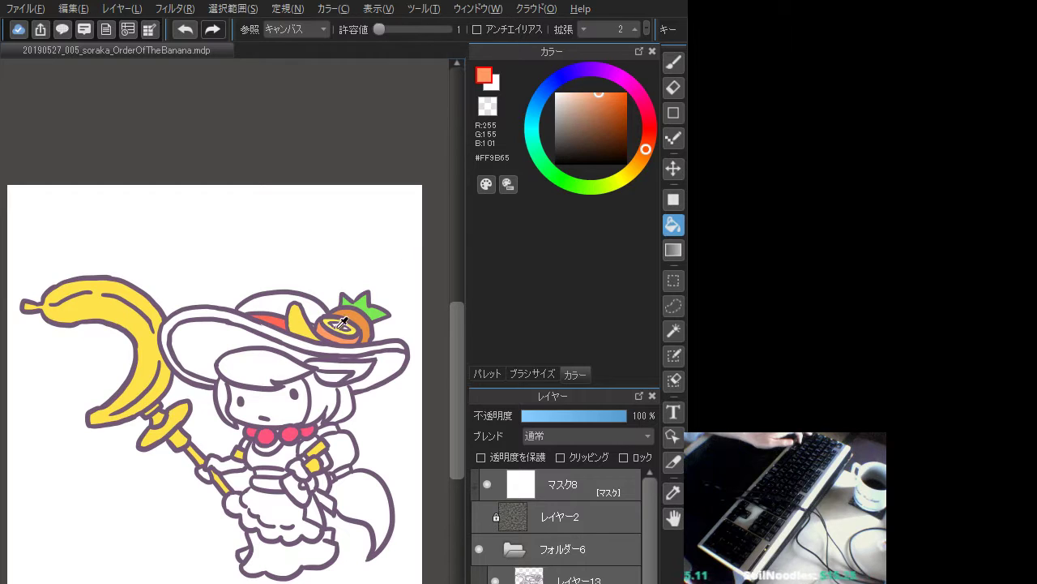
click(604, 104)
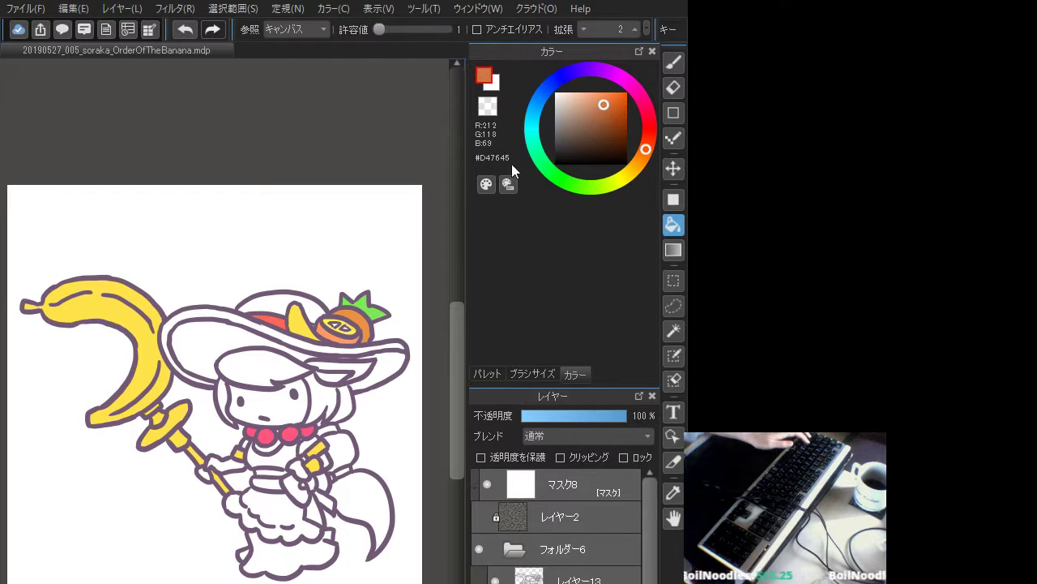
click(333, 329)
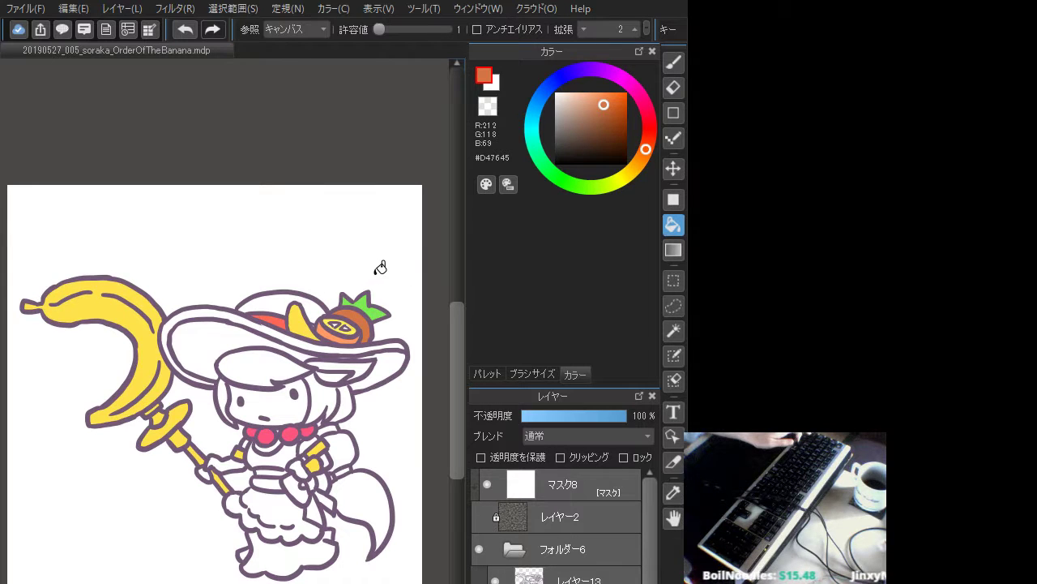
click(603, 105)
click(613, 101)
click(336, 320)
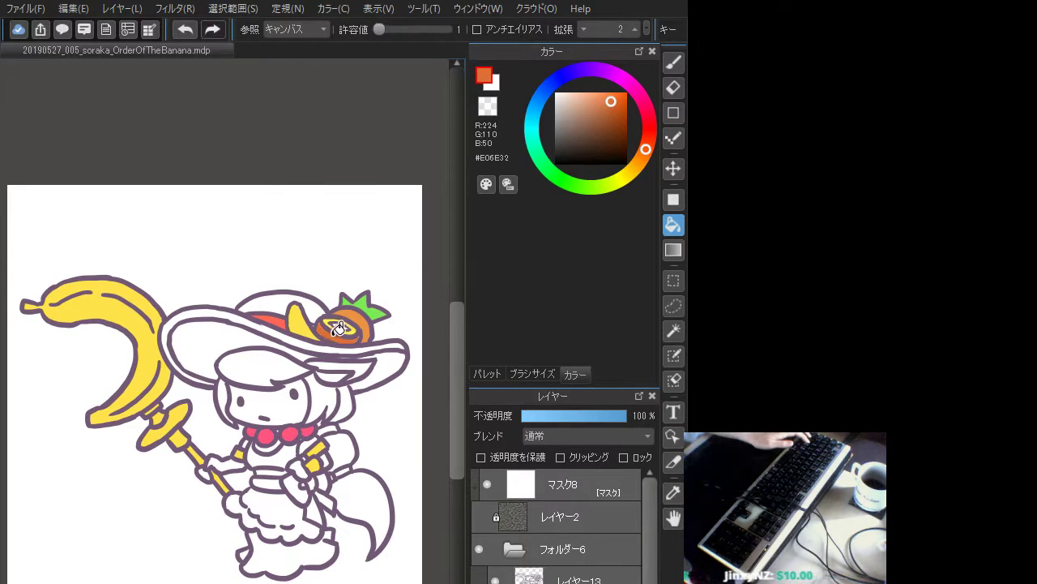
click(640, 160)
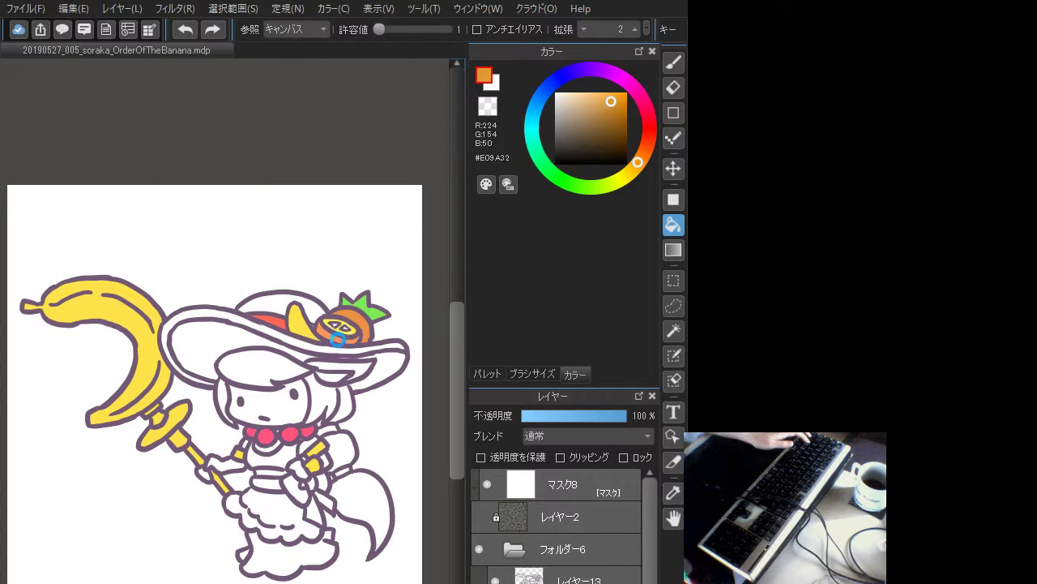
drag(616, 107, 614, 89)
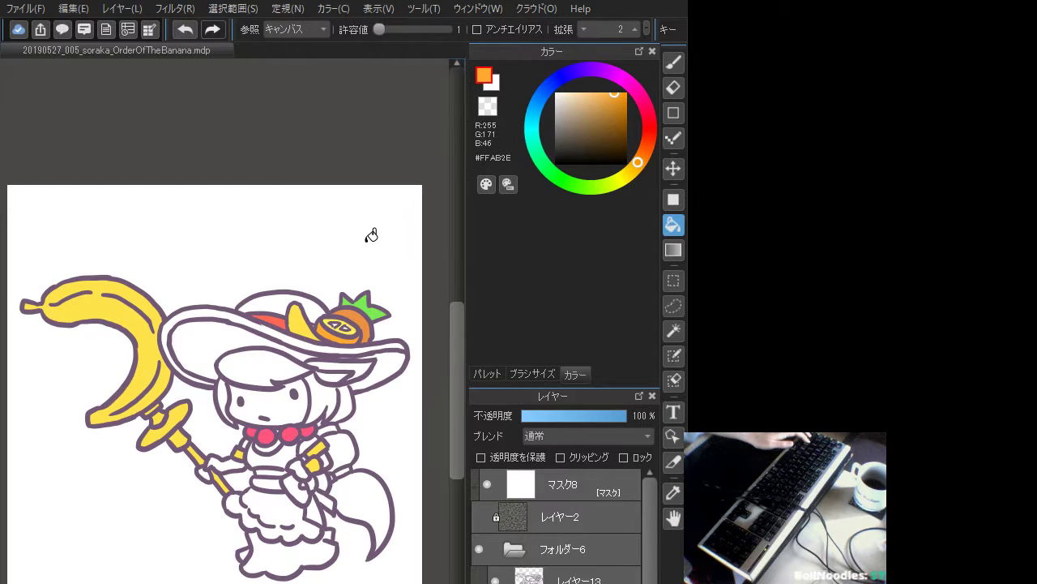
click(644, 155)
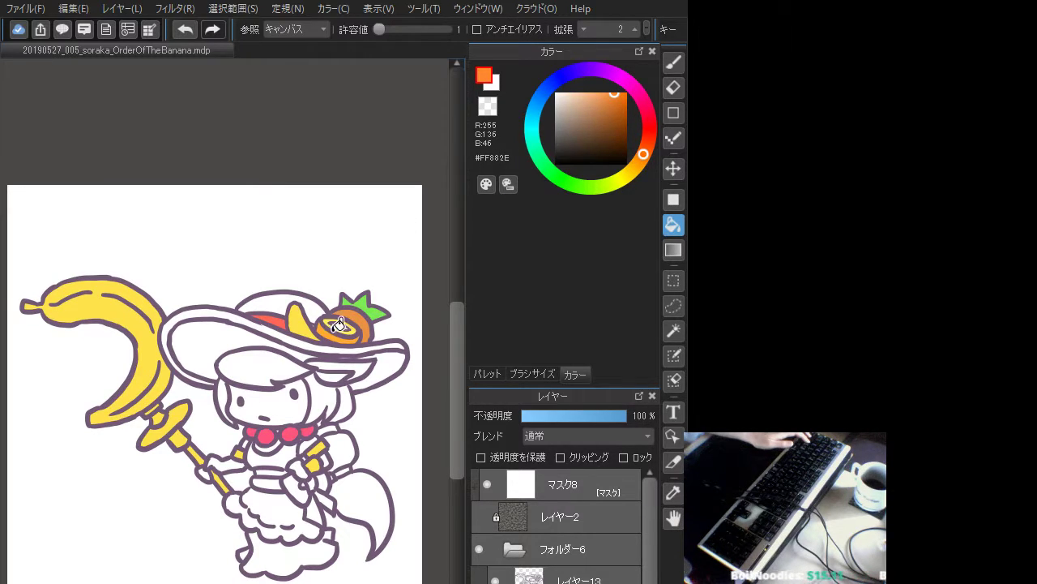
- Recolor the round fruit behind the cut fruit, testing #CB8E59 and #DD924F and settling on orange #DA8031
click(596, 107)
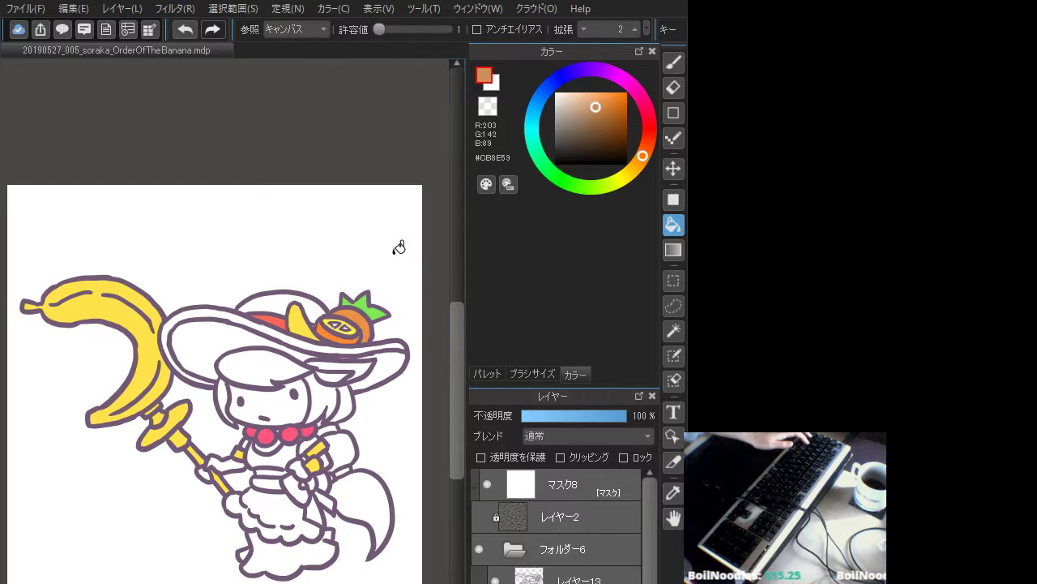
click(358, 315)
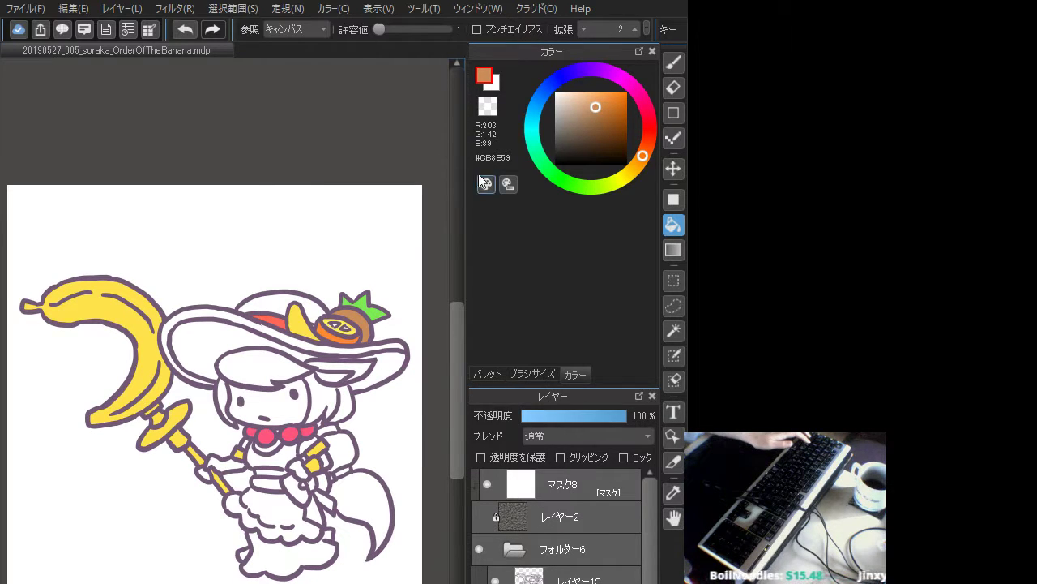
click(601, 102)
click(358, 306)
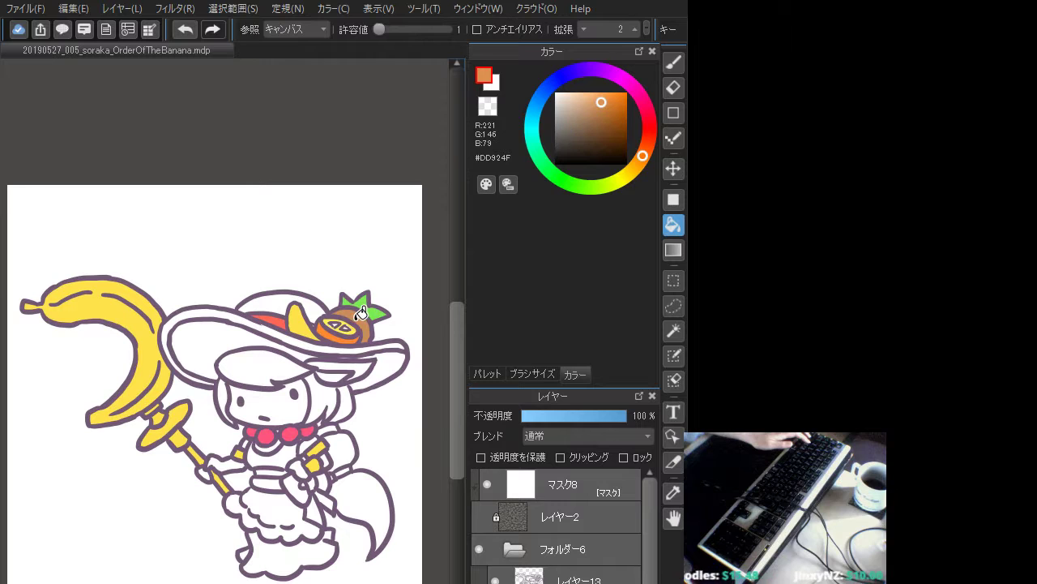
drag(601, 115, 596, 104)
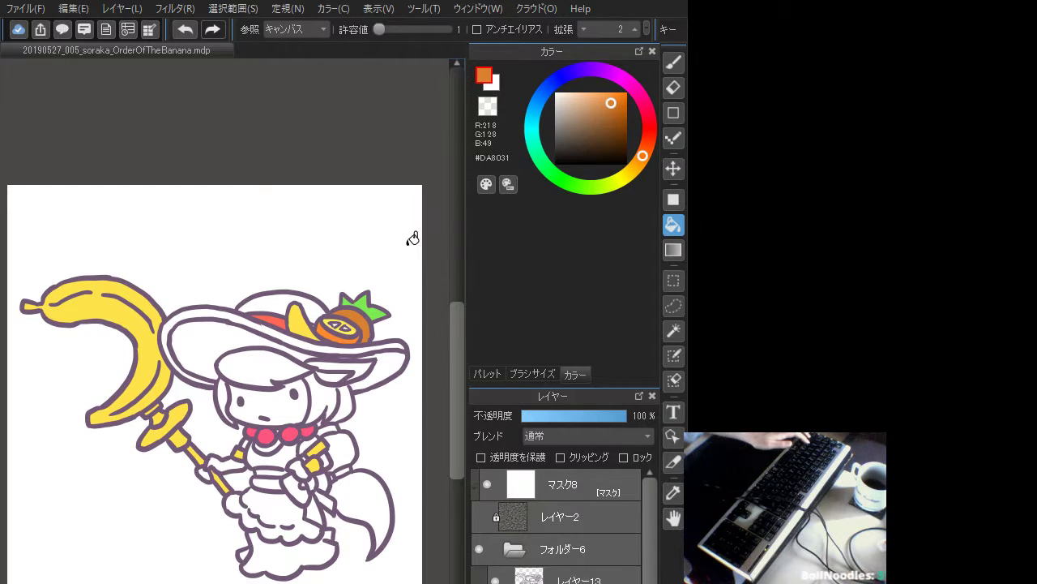
- Fill the hat's crown and both visible parts of the brim's underside with golden yellow #F4C558
click(629, 176)
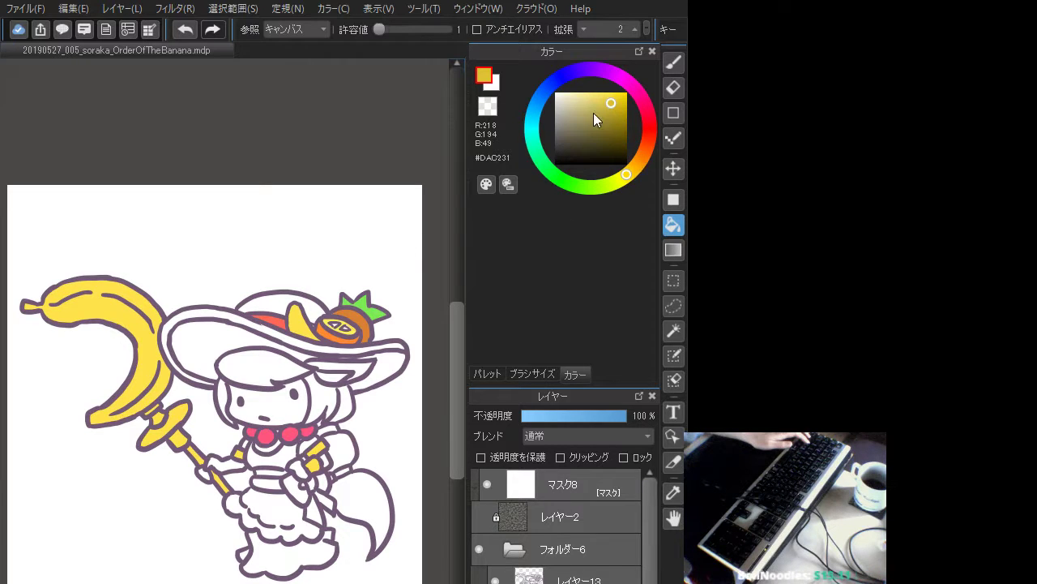
click(594, 113)
click(637, 170)
click(602, 98)
click(600, 96)
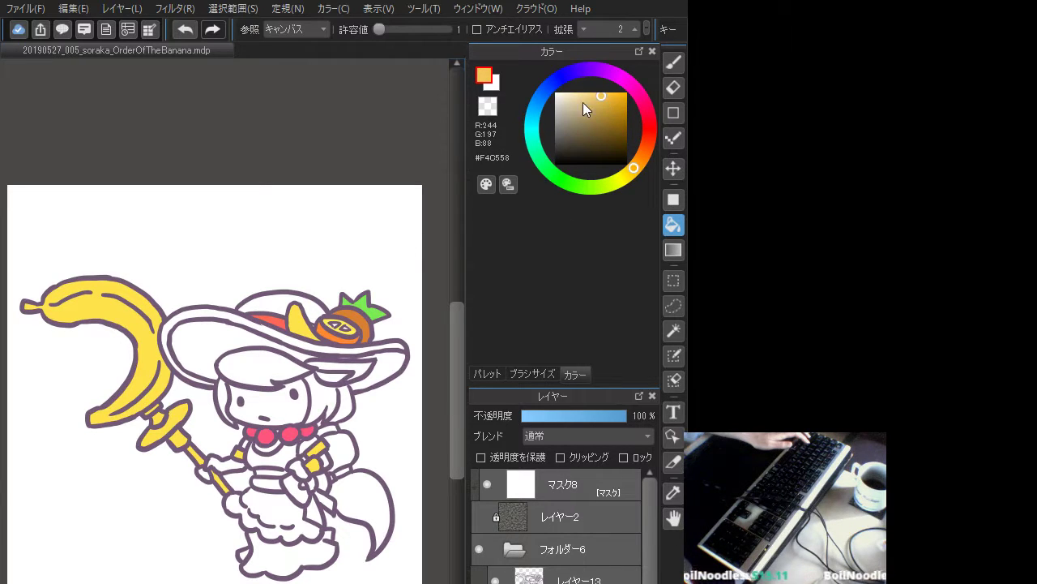
click(284, 302)
click(212, 340)
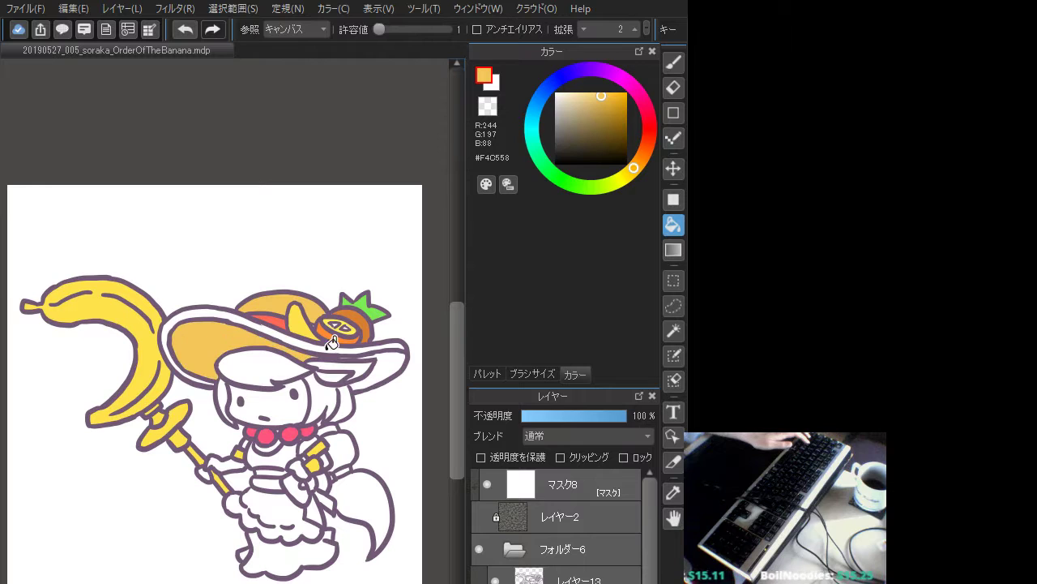
click(392, 362)
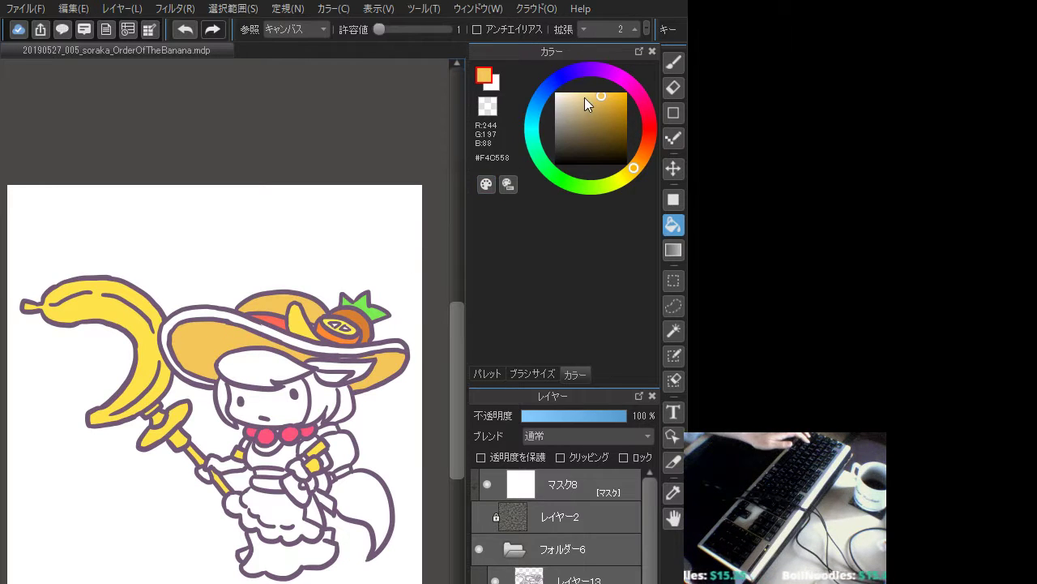
- Test lighter hat colors on the crown and brim underside, pale yellow #FFDB87 and peach #FFCA87
click(589, 94)
click(279, 296)
click(216, 338)
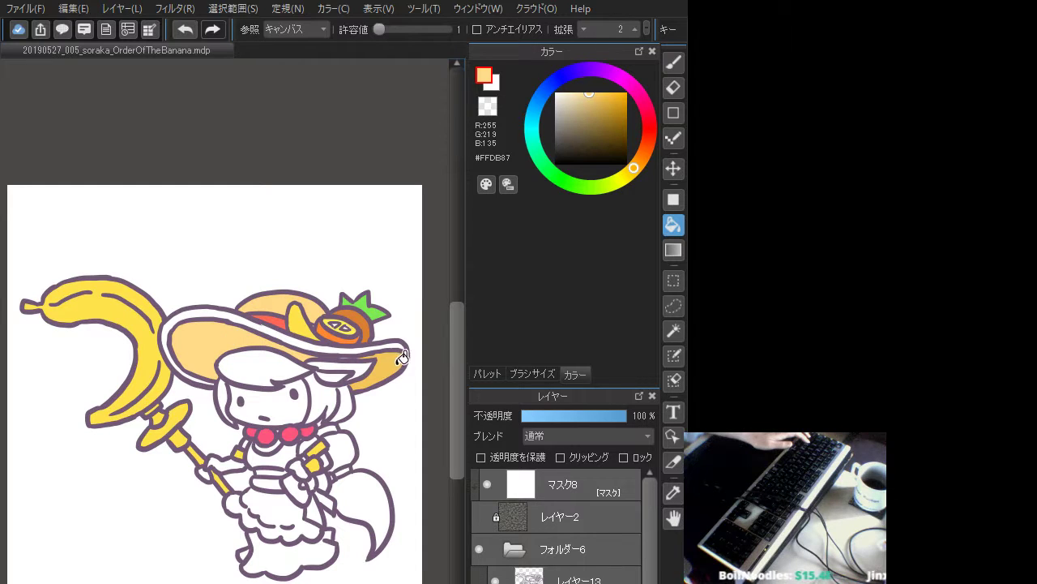
click(397, 359)
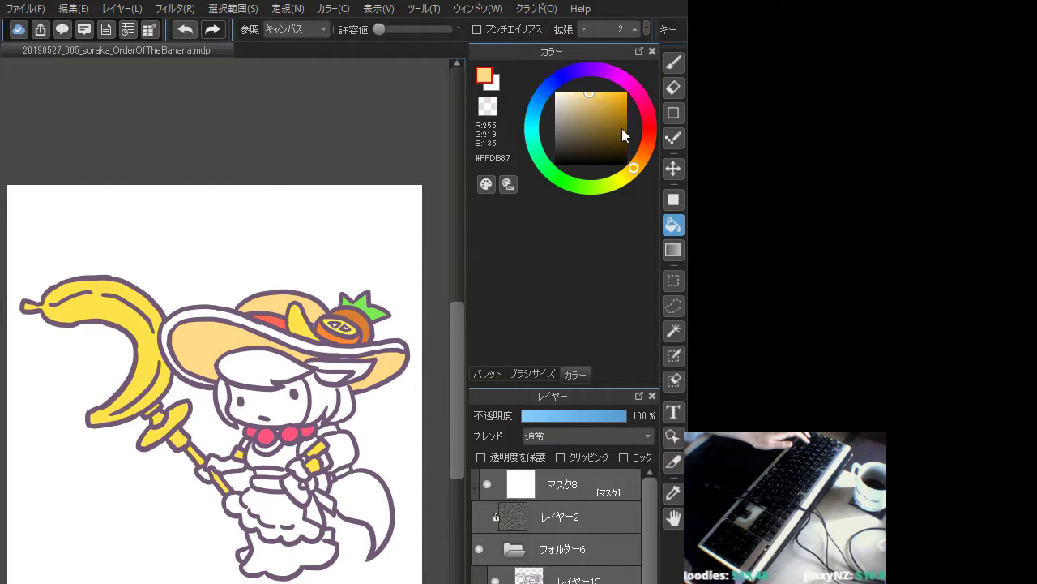
click(639, 164)
click(225, 330)
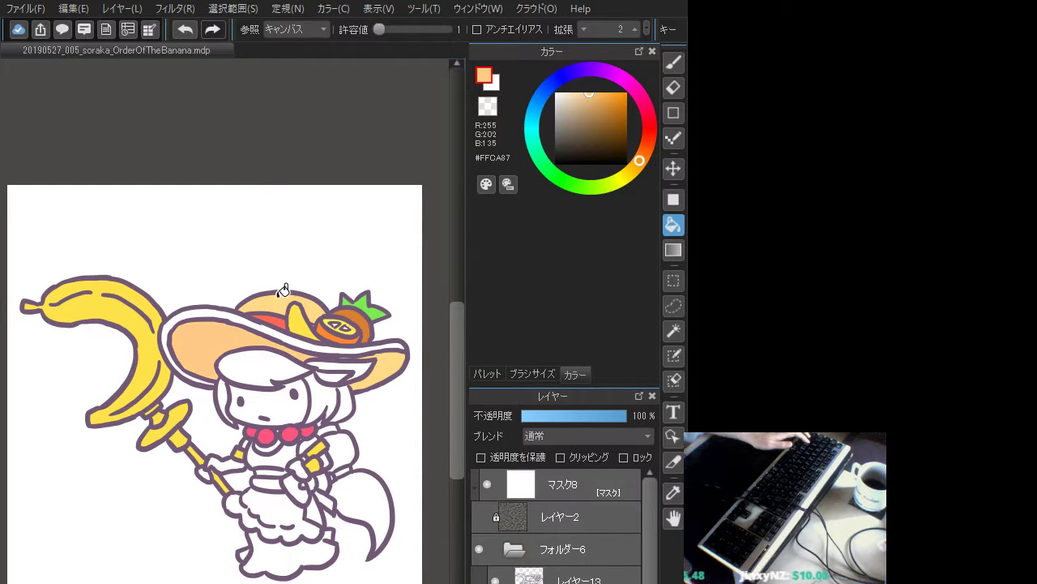
click(282, 293)
click(399, 352)
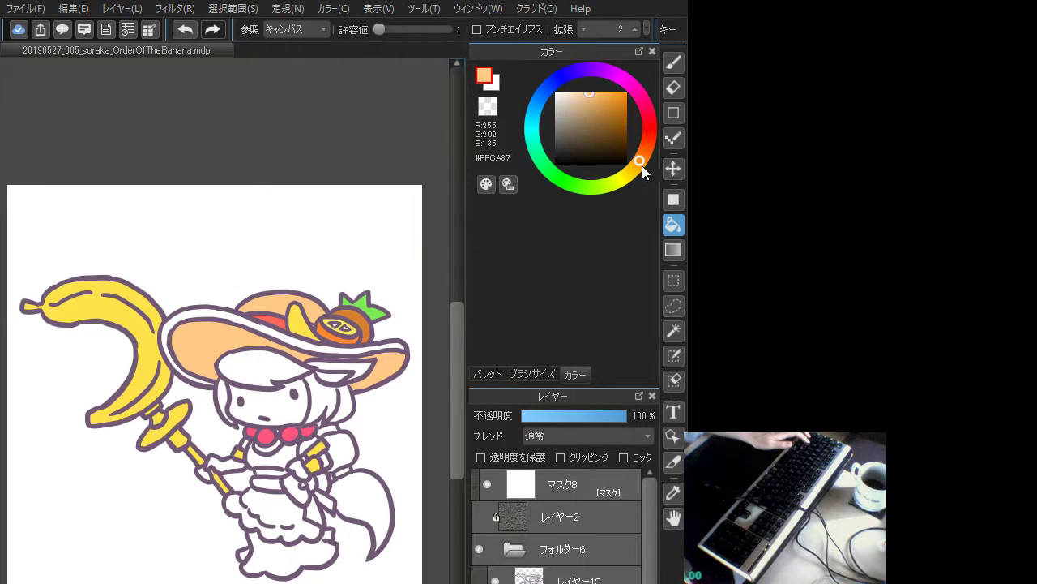
- Recolor the hat's crown and brim underside, trying pale yellow #FFDD87 and stronger yellow #FFCF56
drag(642, 165, 633, 168)
click(285, 293)
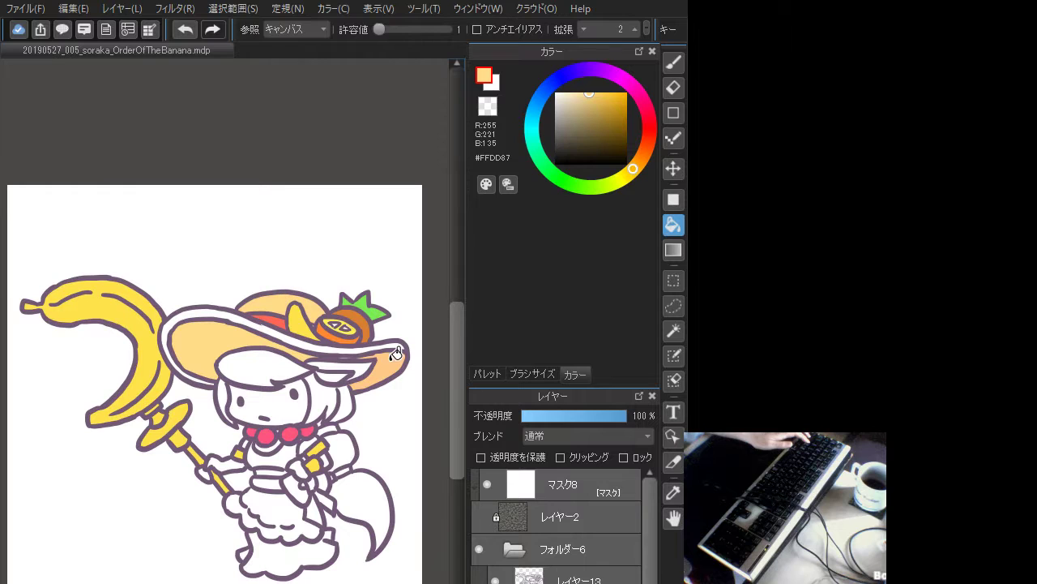
click(603, 94)
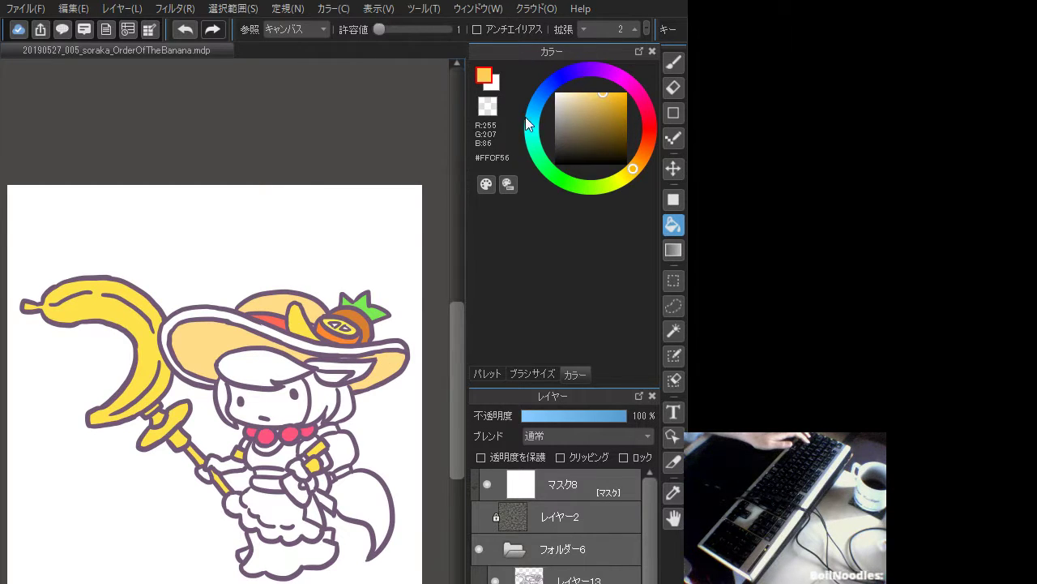
click(286, 296)
click(215, 335)
click(393, 360)
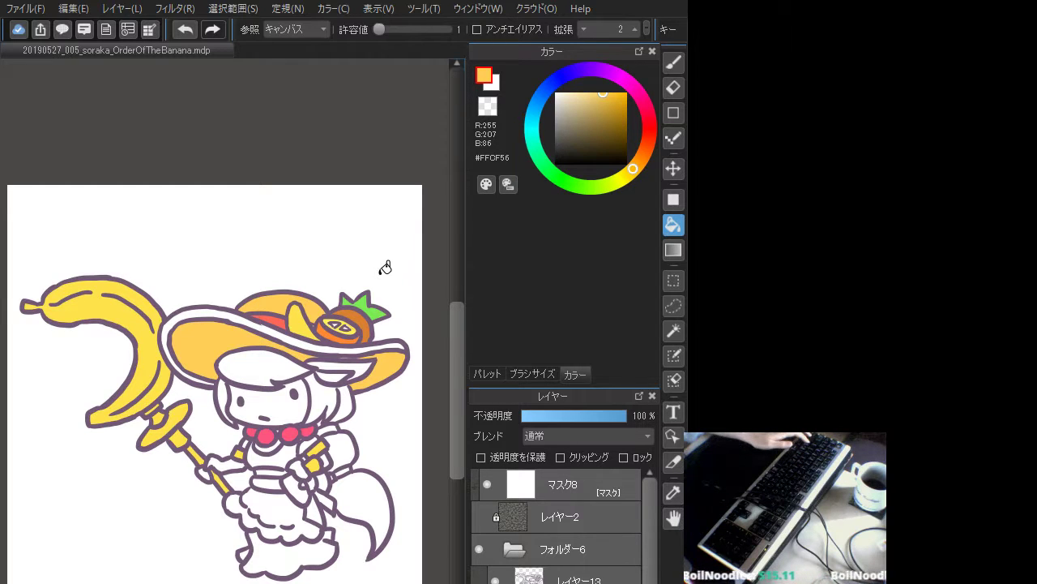
- Give the hat's crown and brim underside a straw color, testing #D4C08D and settling on #E5C472
click(579, 104)
click(275, 302)
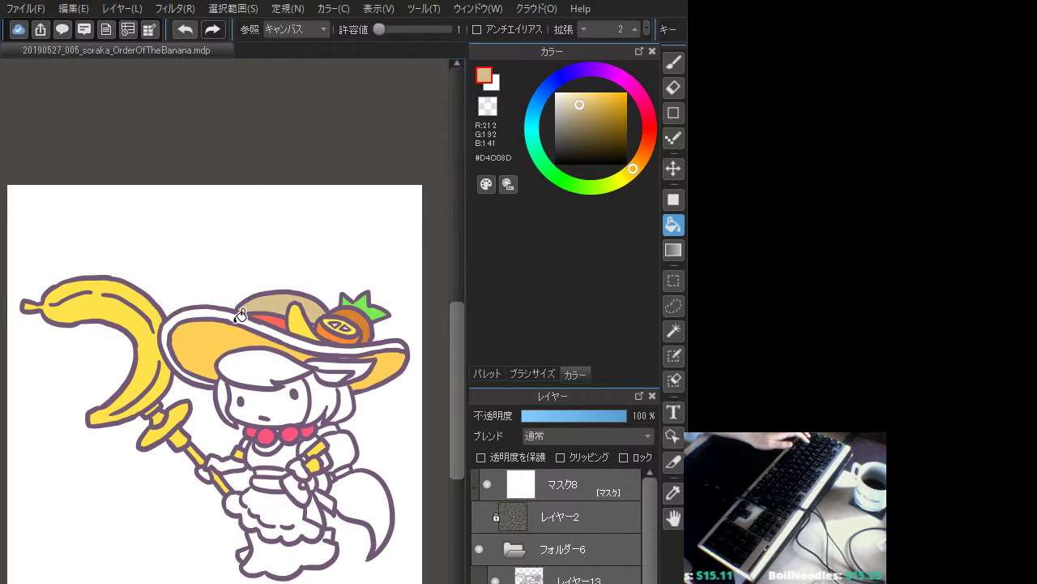
click(217, 332)
click(385, 355)
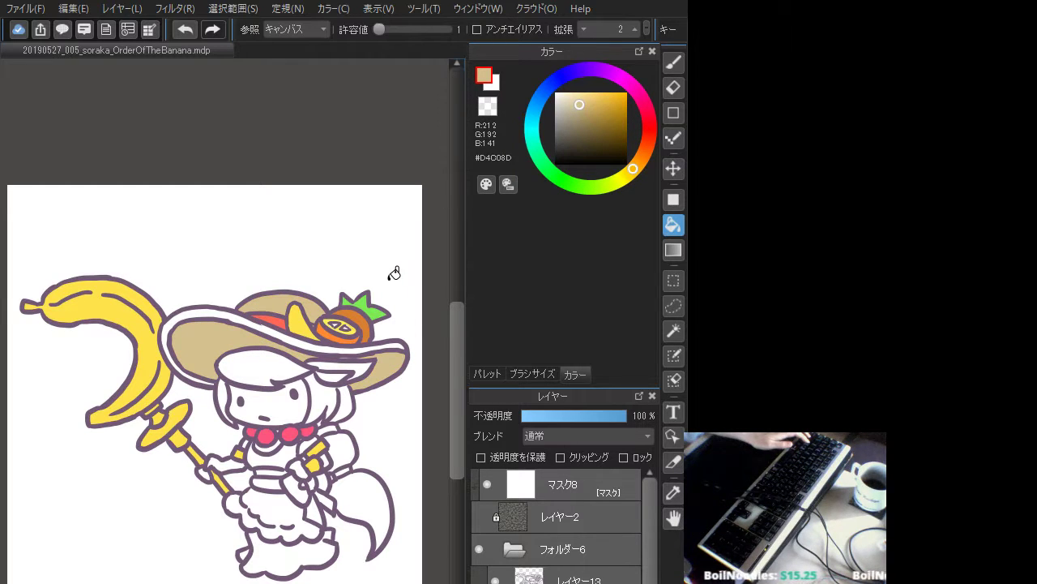
click(592, 99)
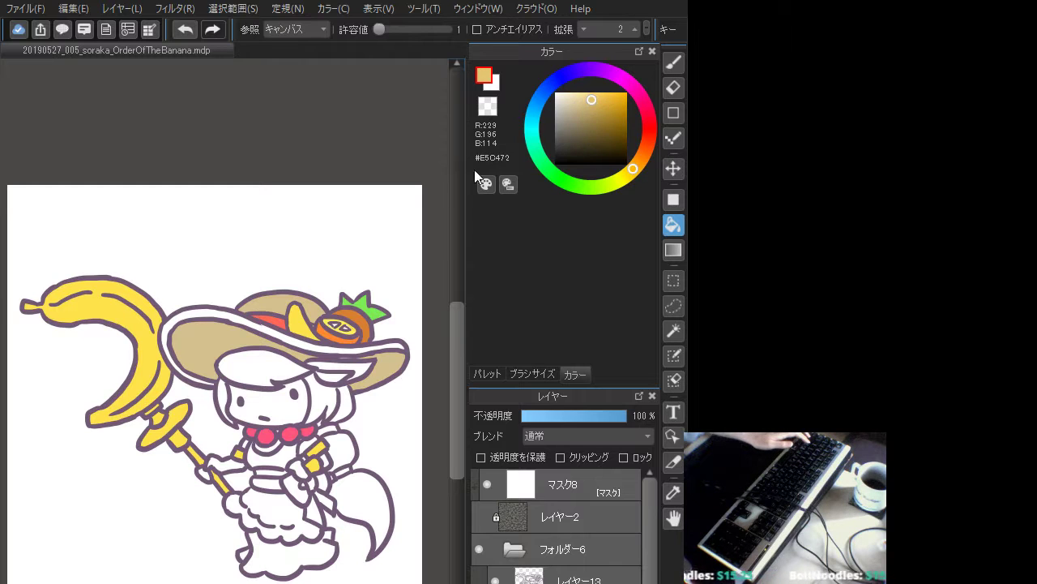
click(227, 342)
click(273, 304)
click(384, 361)
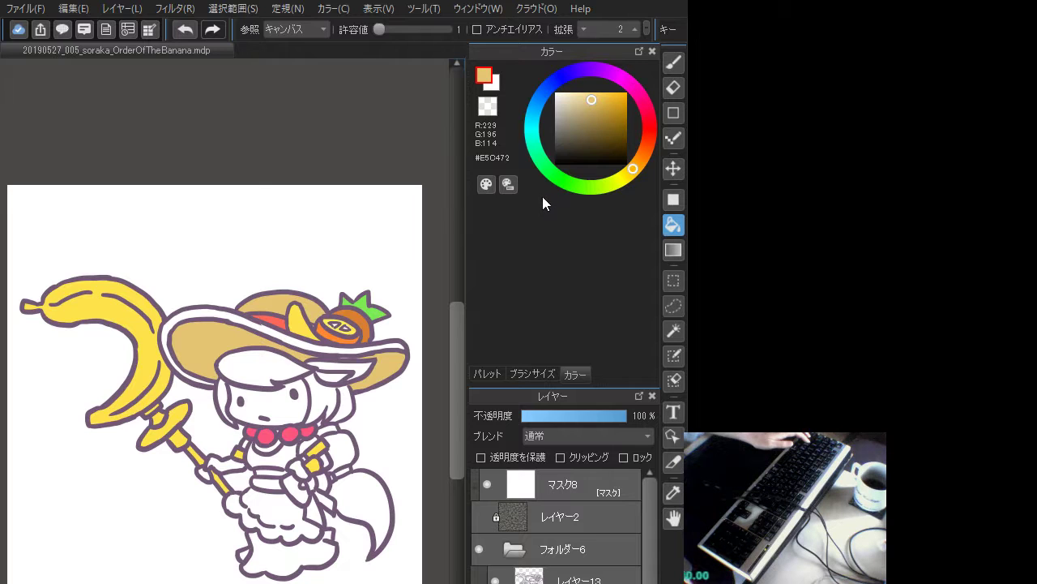
- Try filling the staff's round collar below the banana with straw color #E5C472 and undo the fill
click(177, 408)
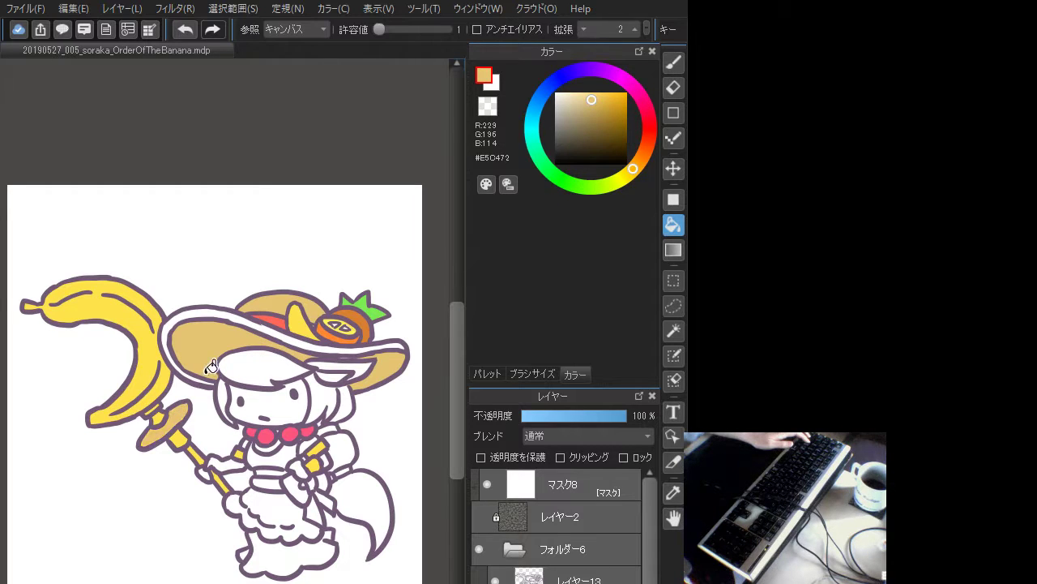
key(ctrl+z)
click(156, 415)
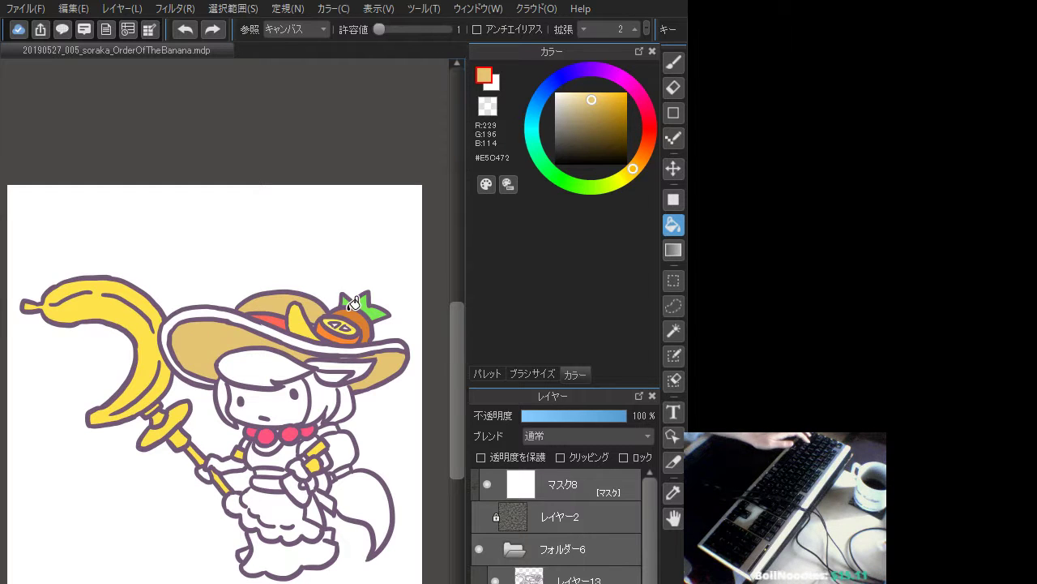
- Fill the staff shaft between the collar and the hand, testing purples #8872E5 and #9C84FF and settling on periwinkle blue #8490FF
click(573, 77)
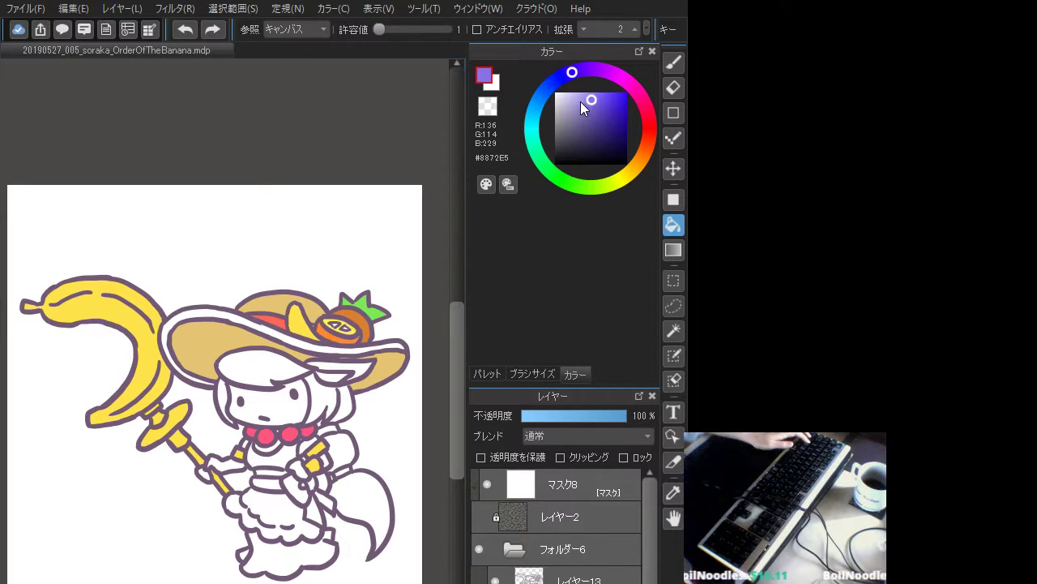
click(199, 448)
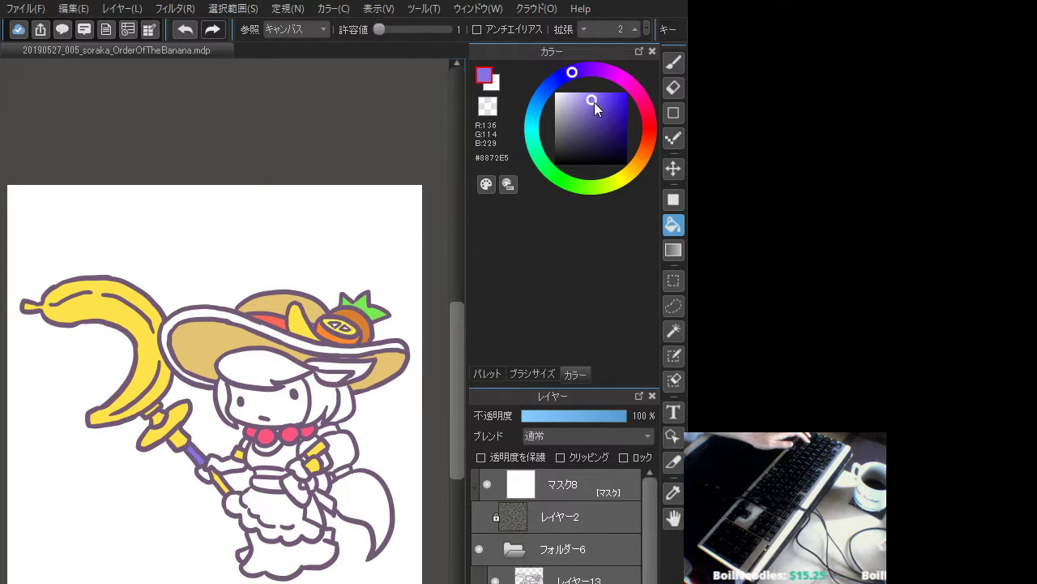
drag(594, 102, 590, 94)
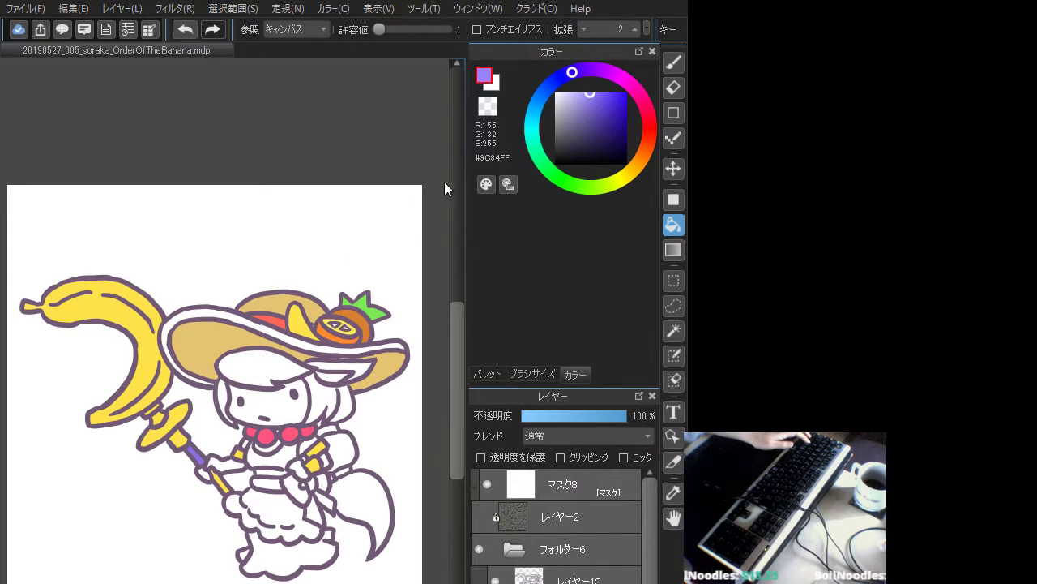
click(199, 450)
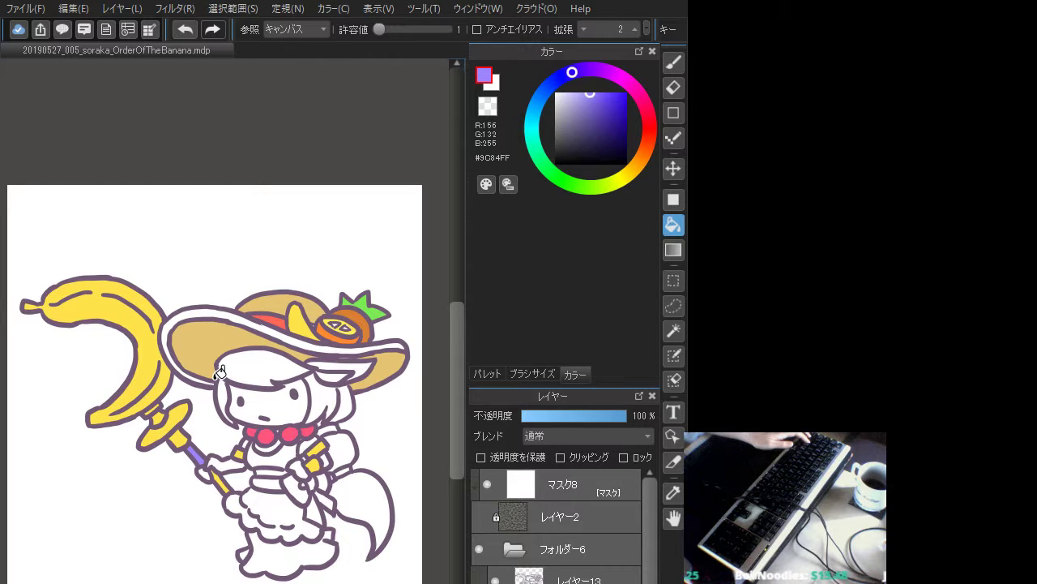
click(559, 79)
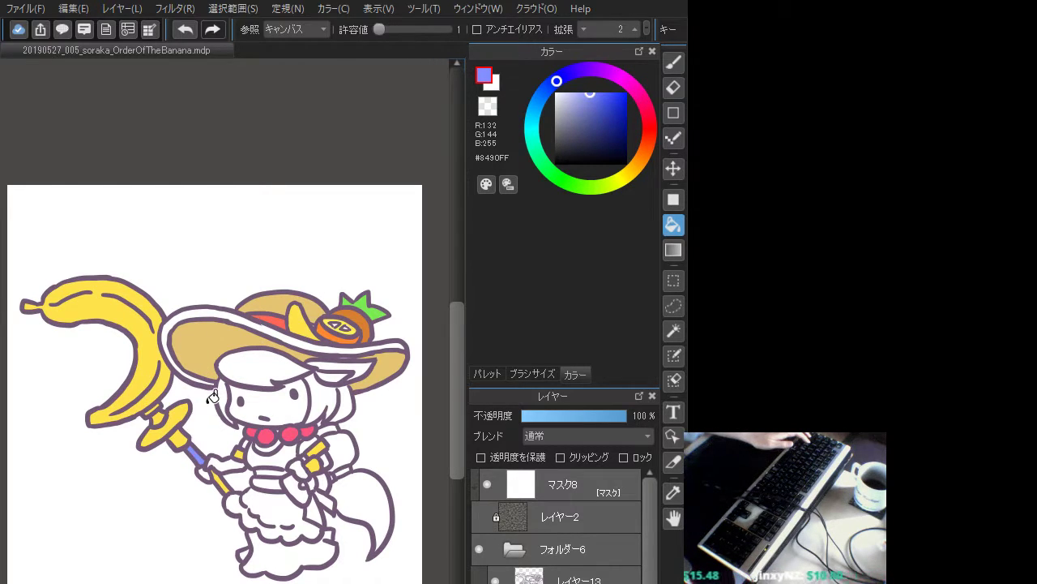
- Test purple #C984FF and bluish purple #9684FF as fills for the skirt below the ruffled apron
click(598, 73)
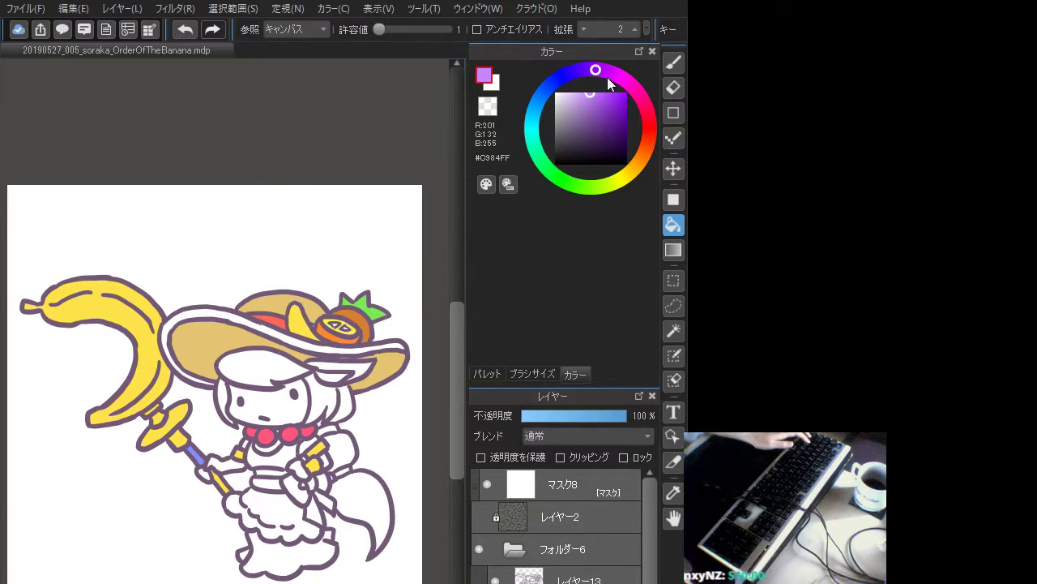
click(282, 541)
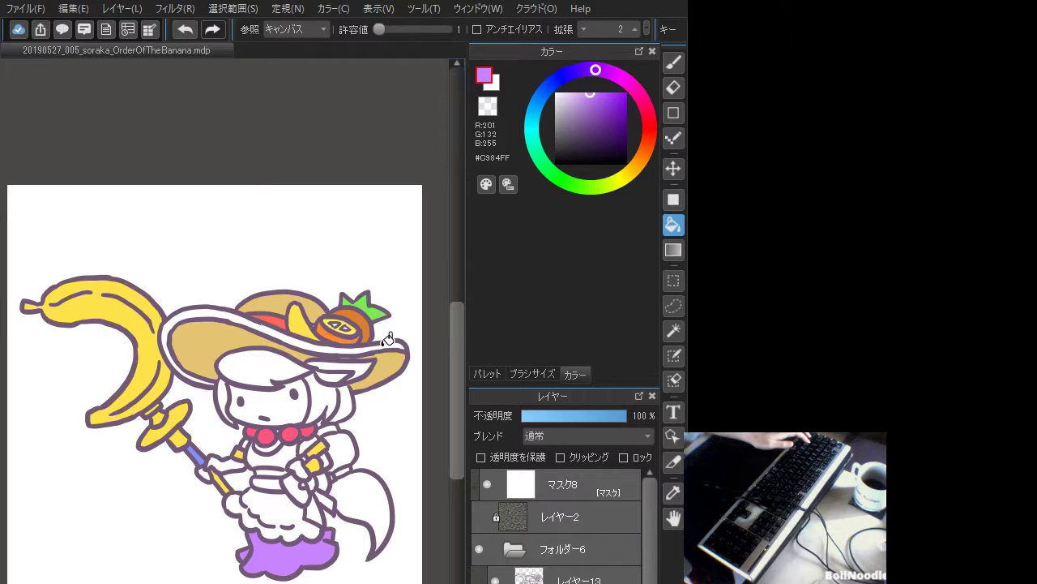
drag(581, 73, 570, 74)
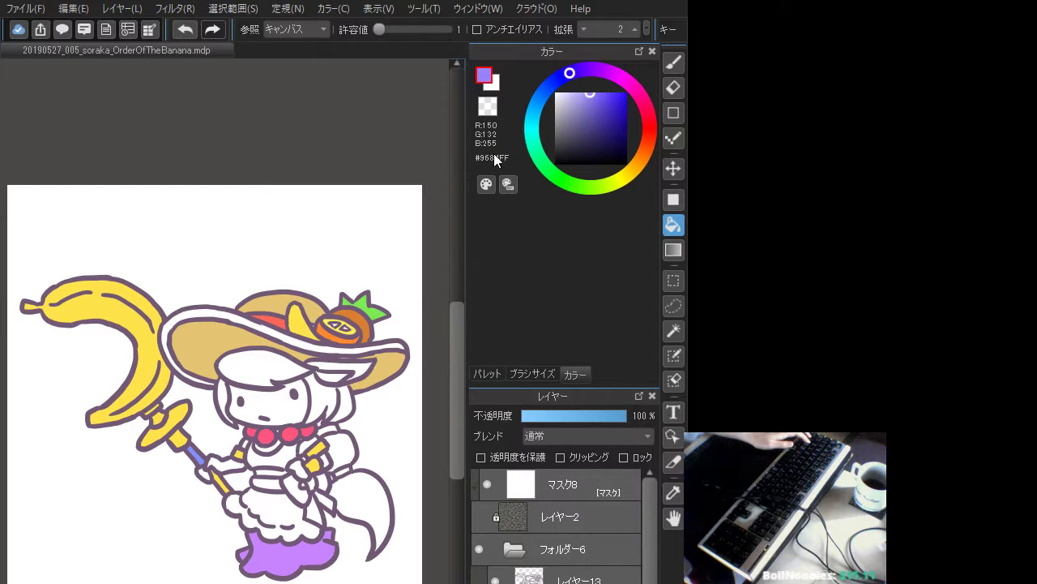
click(280, 547)
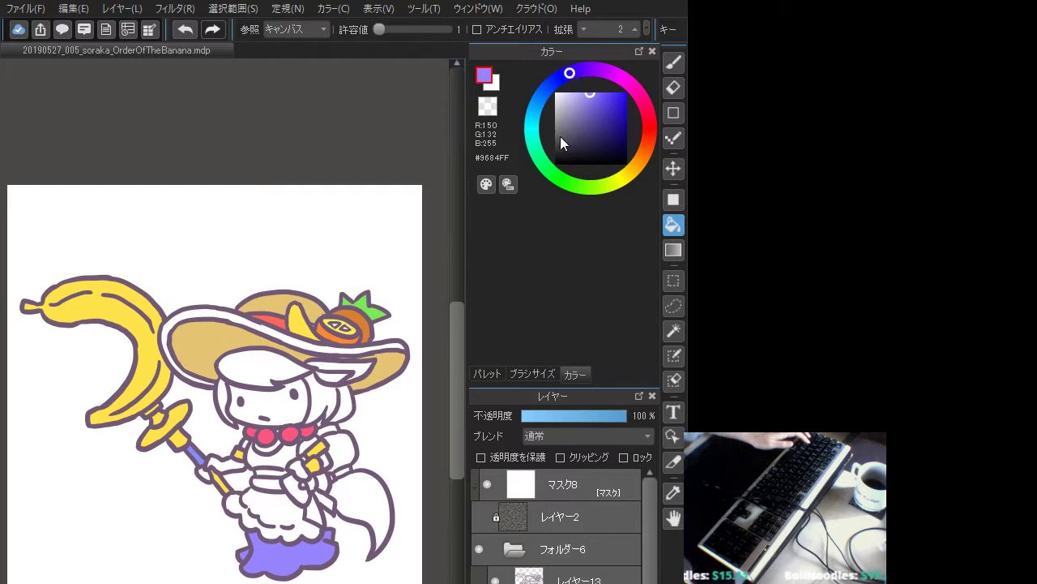
- Fill the skirt below the apron, the bodice and the raised arm's sleeve section with purple #B584FF
drag(586, 76, 586, 73)
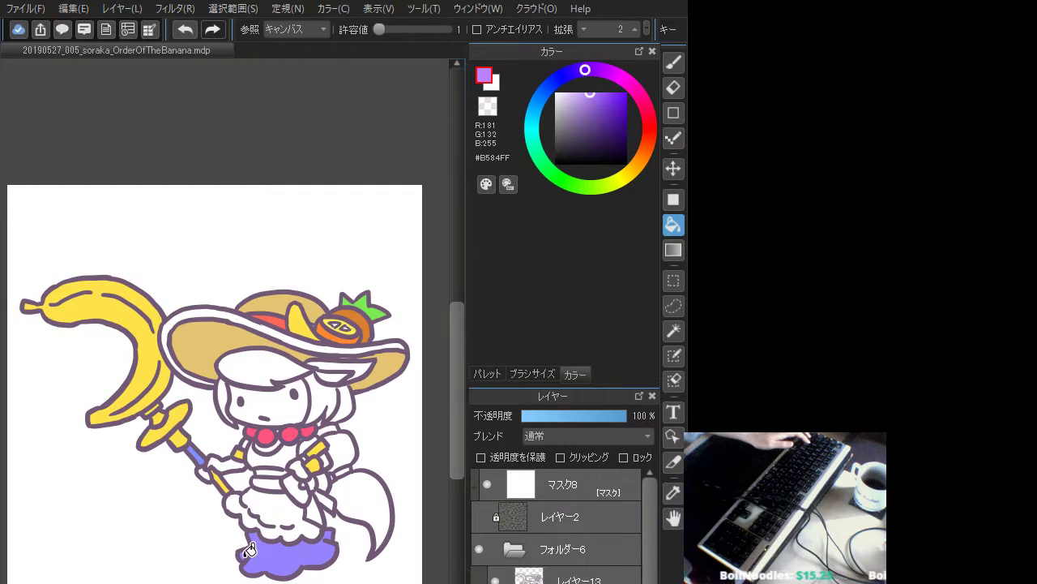
click(275, 547)
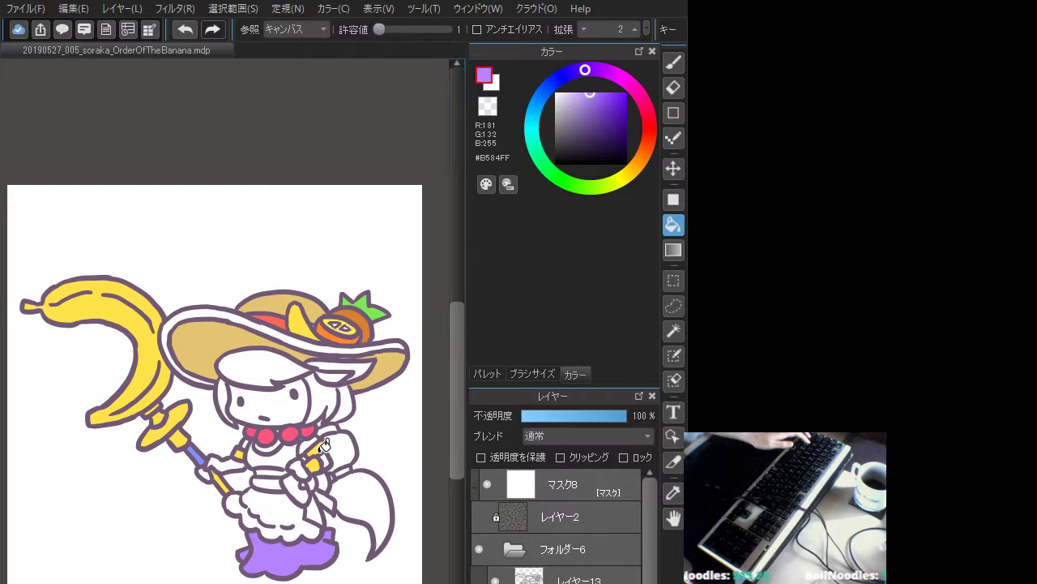
click(296, 450)
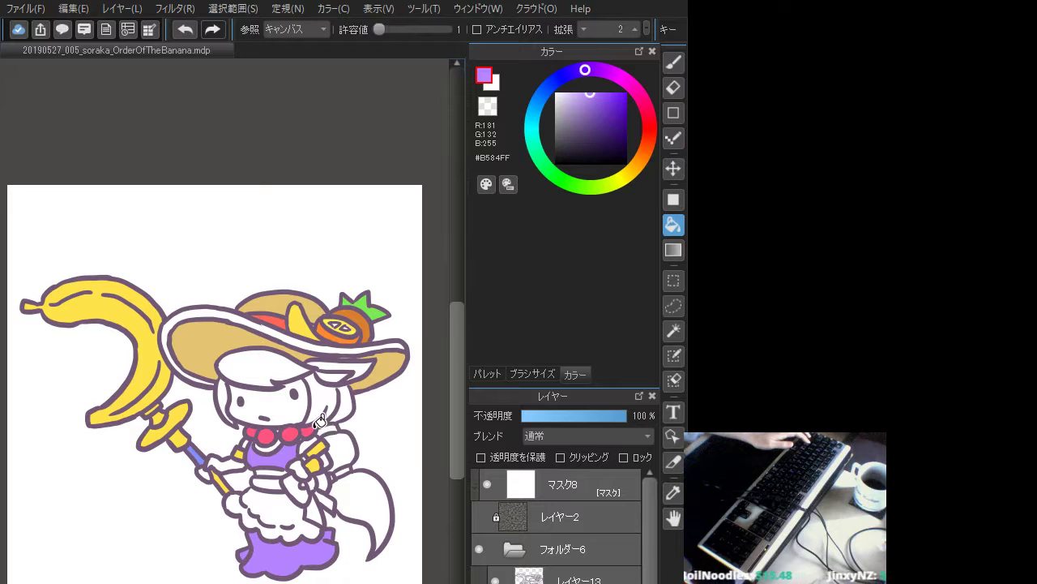
click(326, 439)
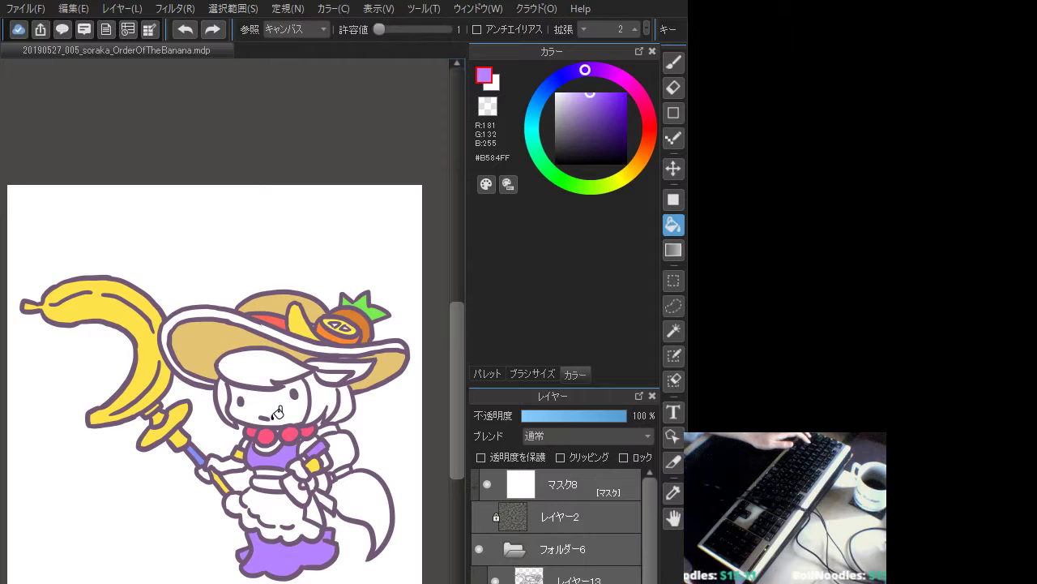
- Fill the waist sash and its adjoining section beside the hand with pinkish purple #F584FF
drag(648, 95, 605, 96)
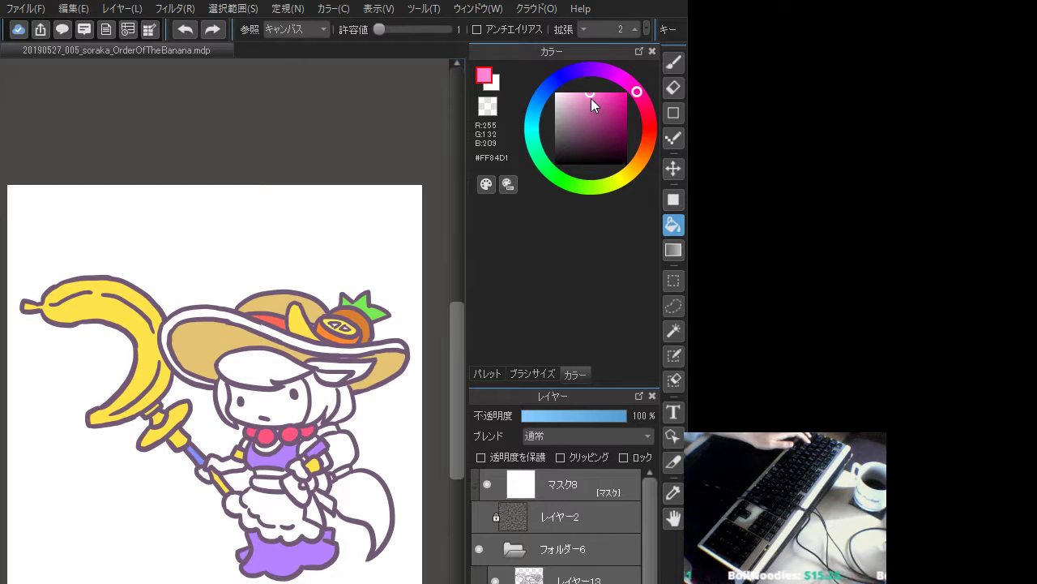
click(267, 482)
click(302, 484)
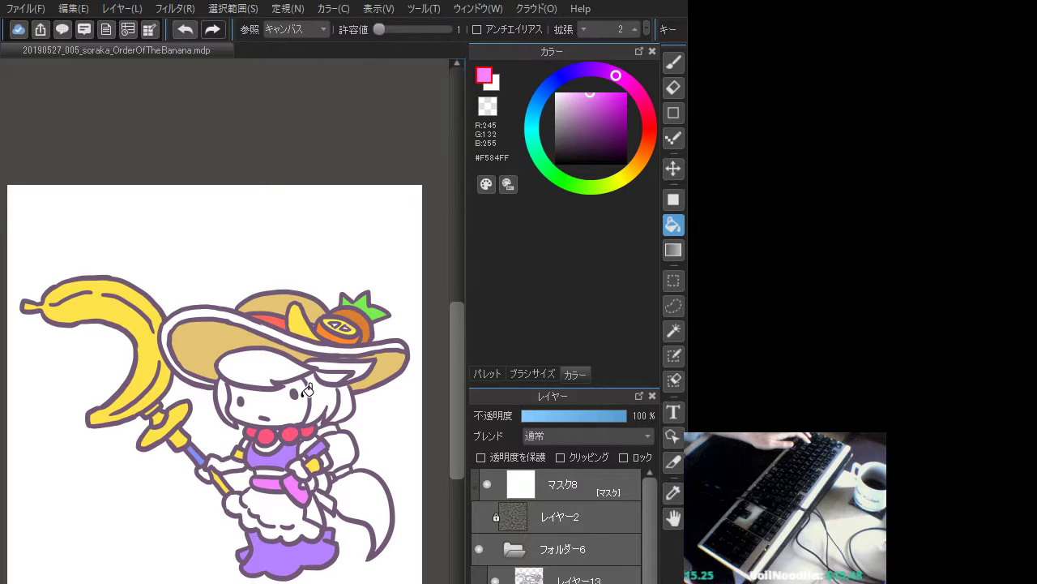
- Fill the waist sash and its bow with a vivid purple, settling on #CD5CFF
click(604, 71)
click(604, 94)
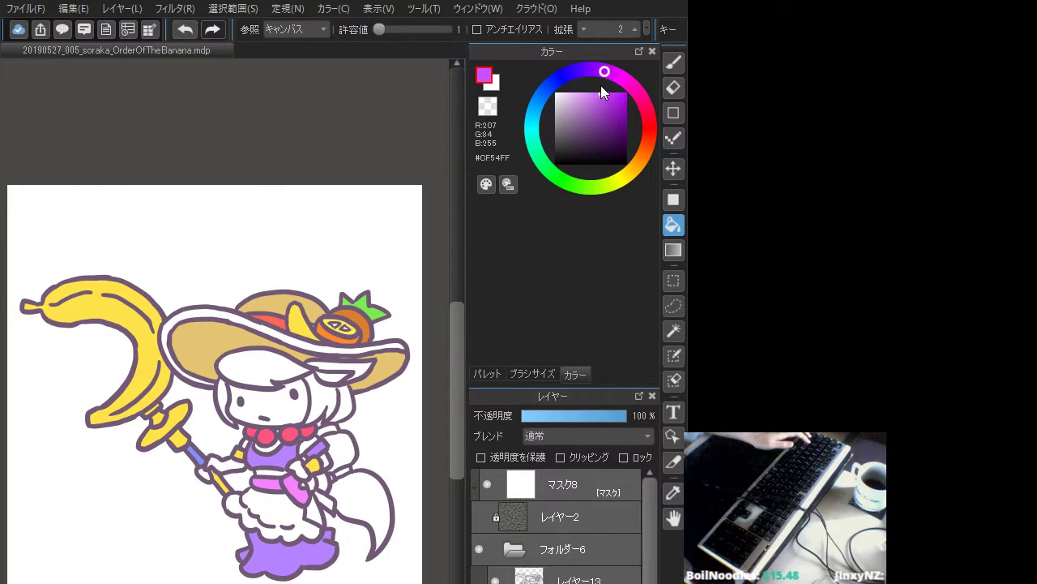
click(298, 482)
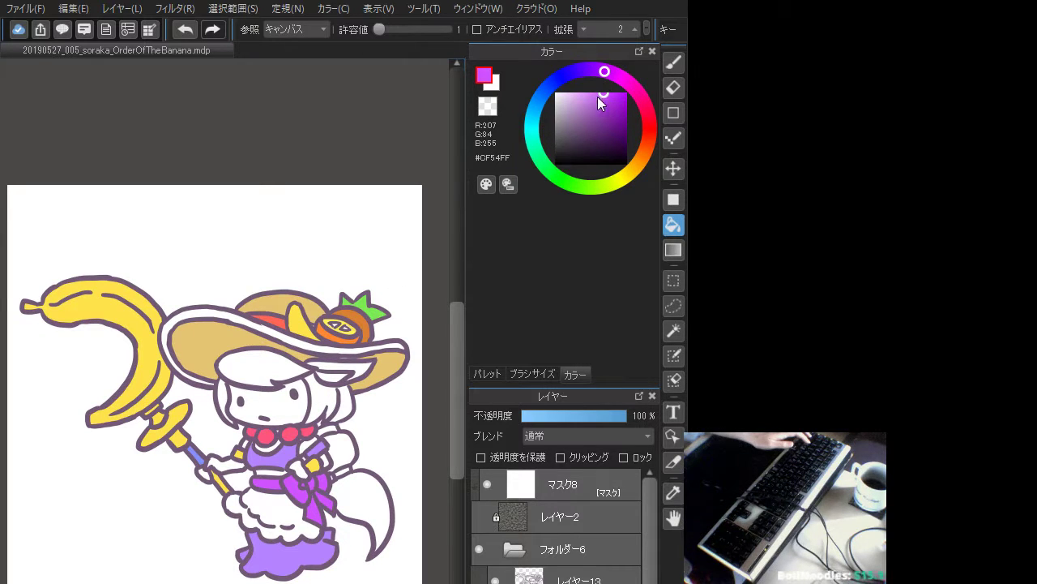
drag(598, 97, 592, 94)
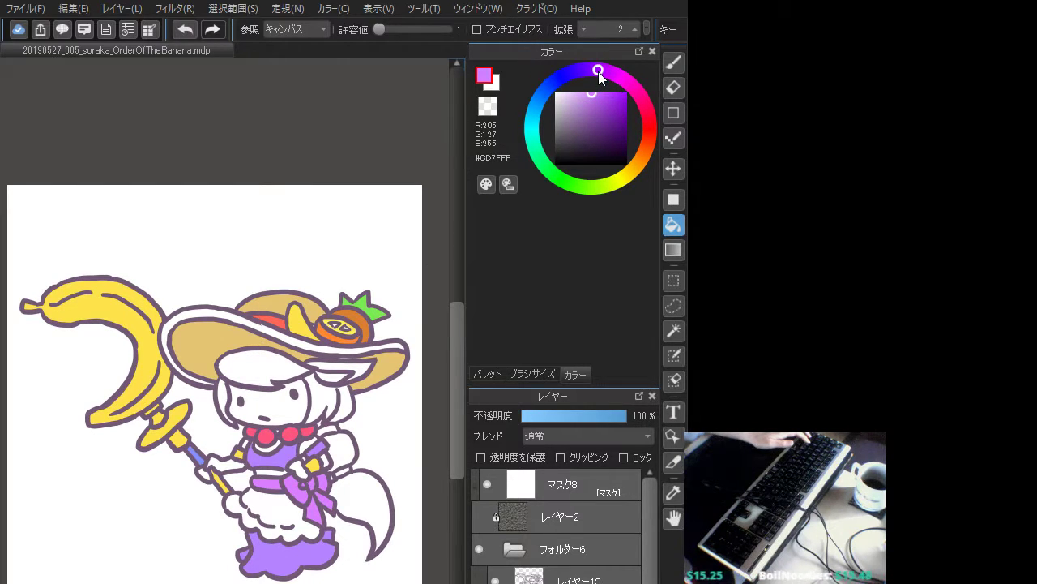
click(602, 95)
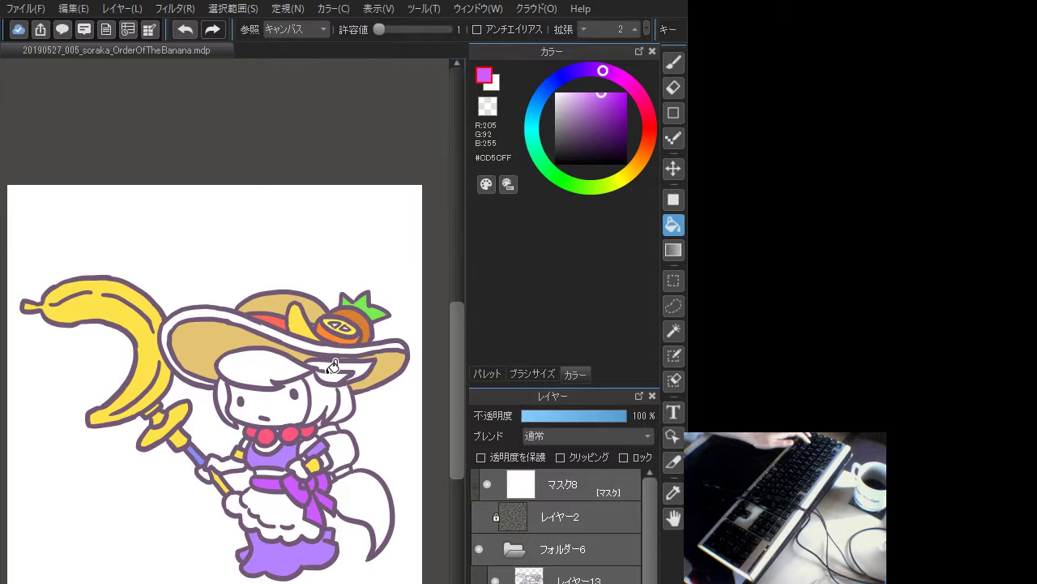
- Fill the character's face and arms with light blue, trying #C6D5FF and settling on #C6E6FF
click(549, 87)
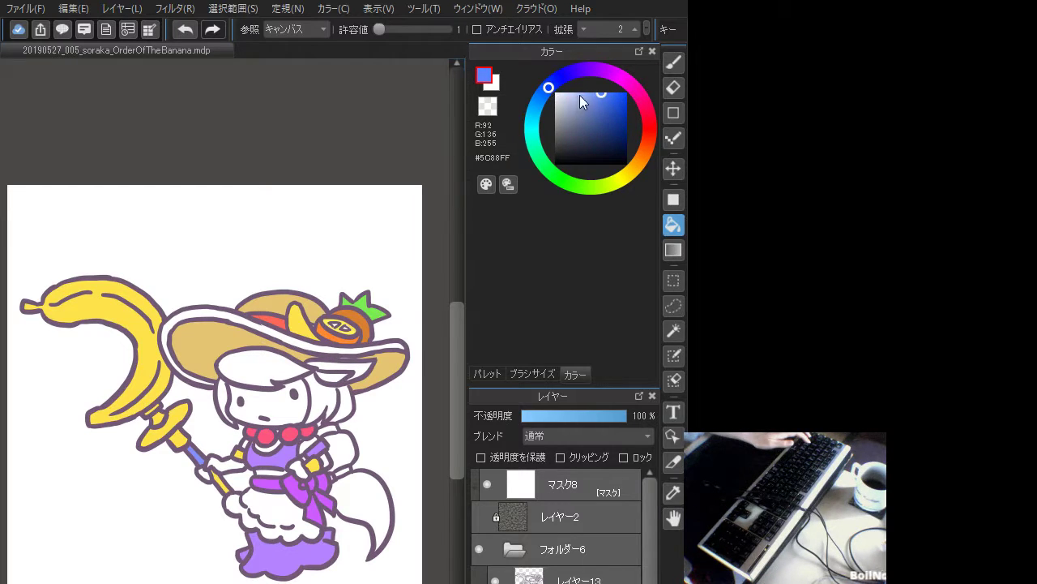
drag(580, 100, 569, 94)
click(281, 383)
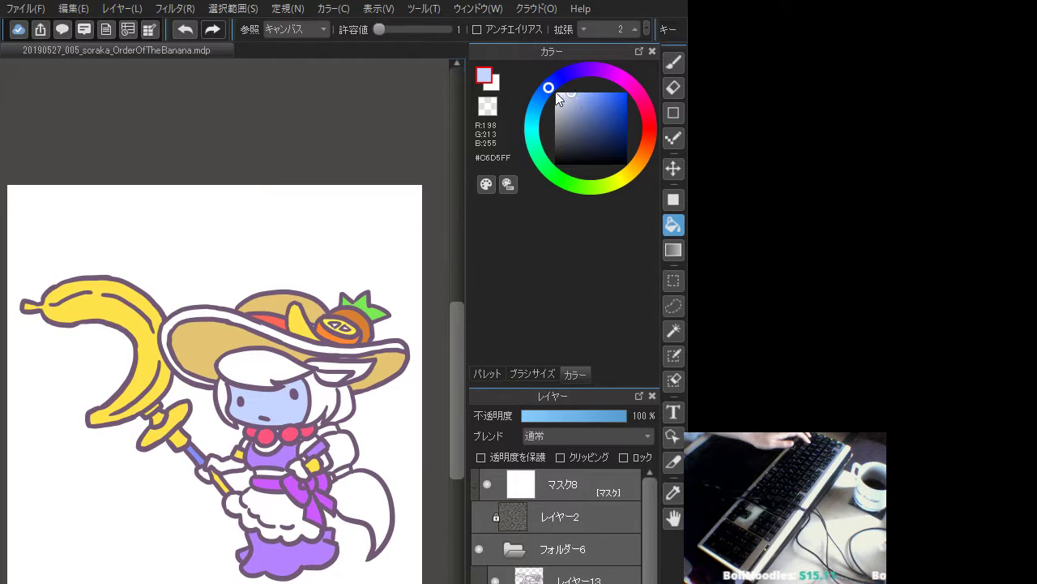
click(539, 105)
click(278, 398)
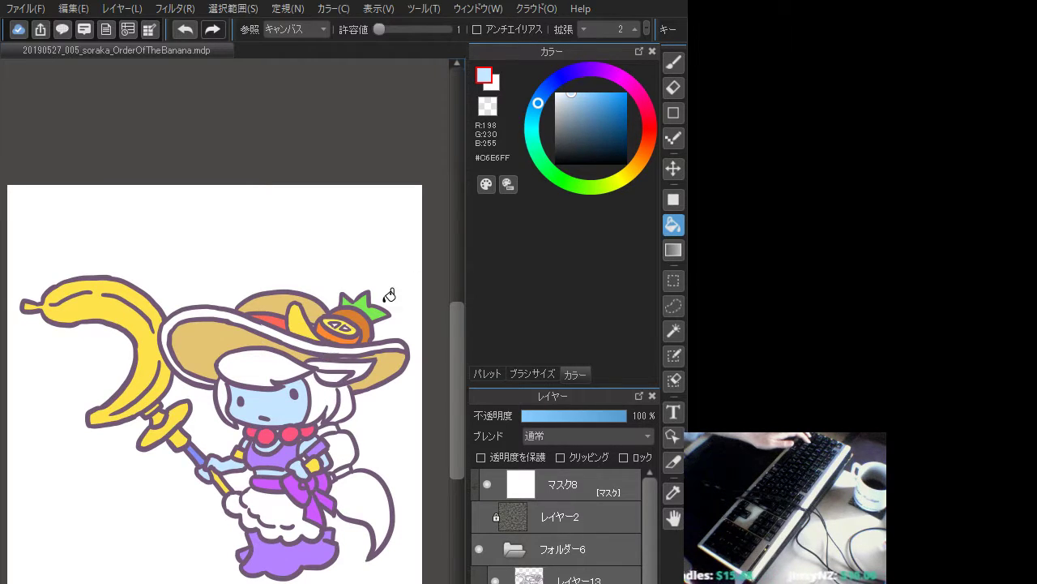
- Fill the hair sections and the tail with a very pale blue, #F1FCFF
drag(539, 108, 533, 119)
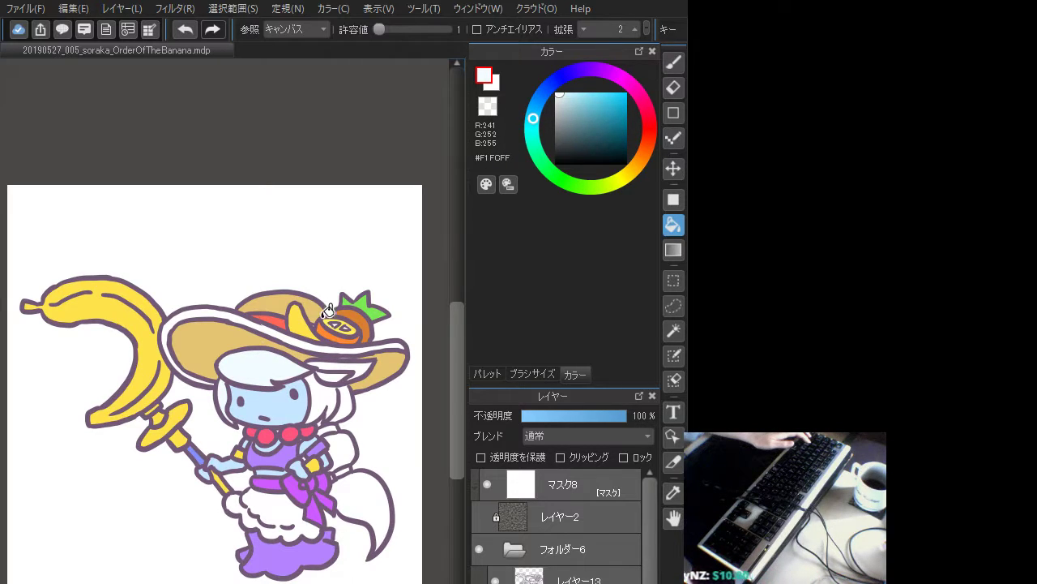
click(348, 438)
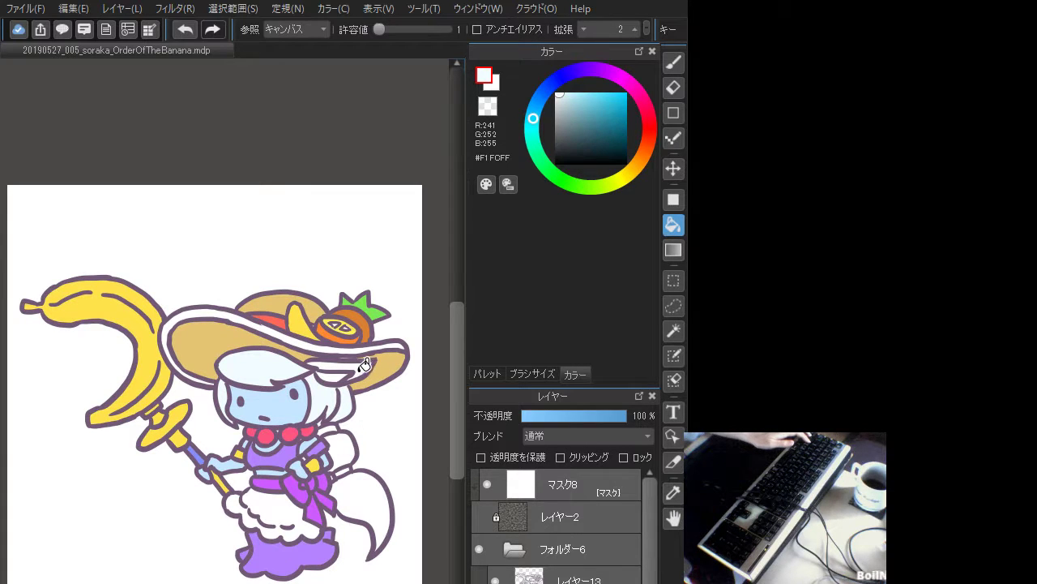
click(369, 496)
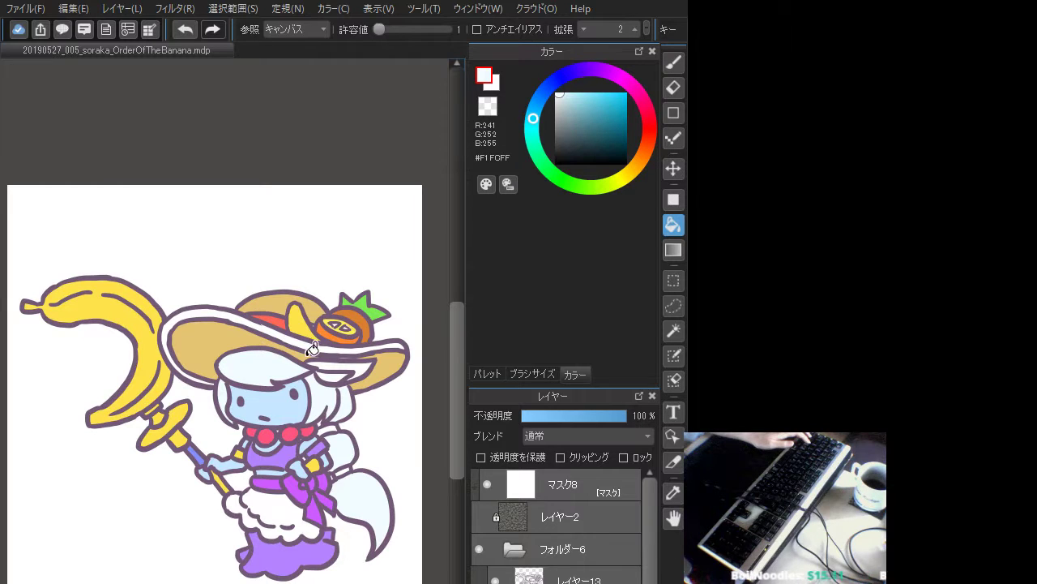
- Recolour the hair and tail in pale mint, testing #DDFFF4 on the fringe and settling on #EEFFF9
alt+click(285, 396)
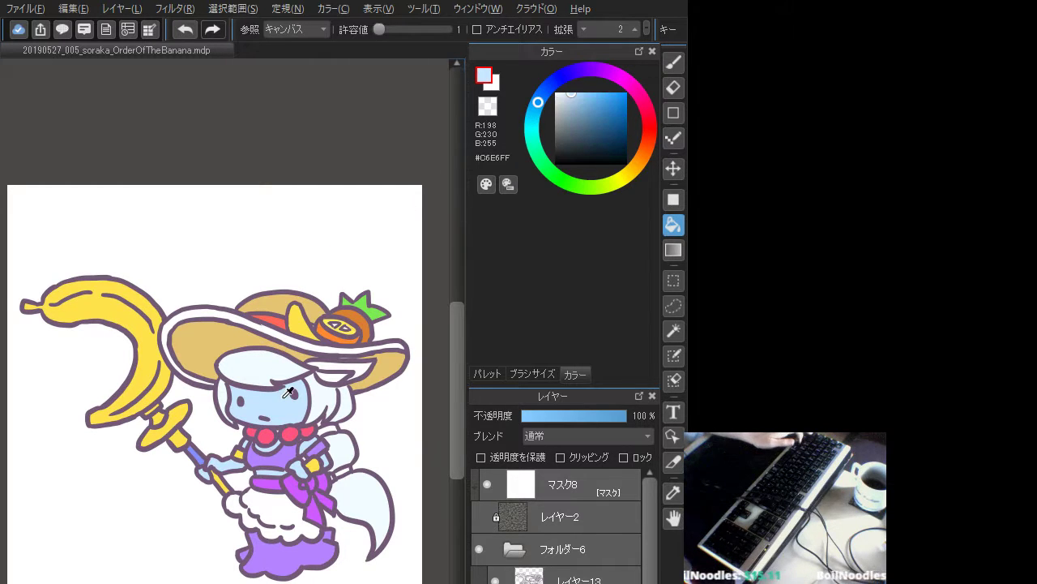
mouse_move(548, 128)
mouse_down()
mouse_move(548, 166)
mouse_move(610, 188)
mouse_move(647, 157)
mouse_move(535, 146)
mouse_up()
drag(571, 87, 565, 86)
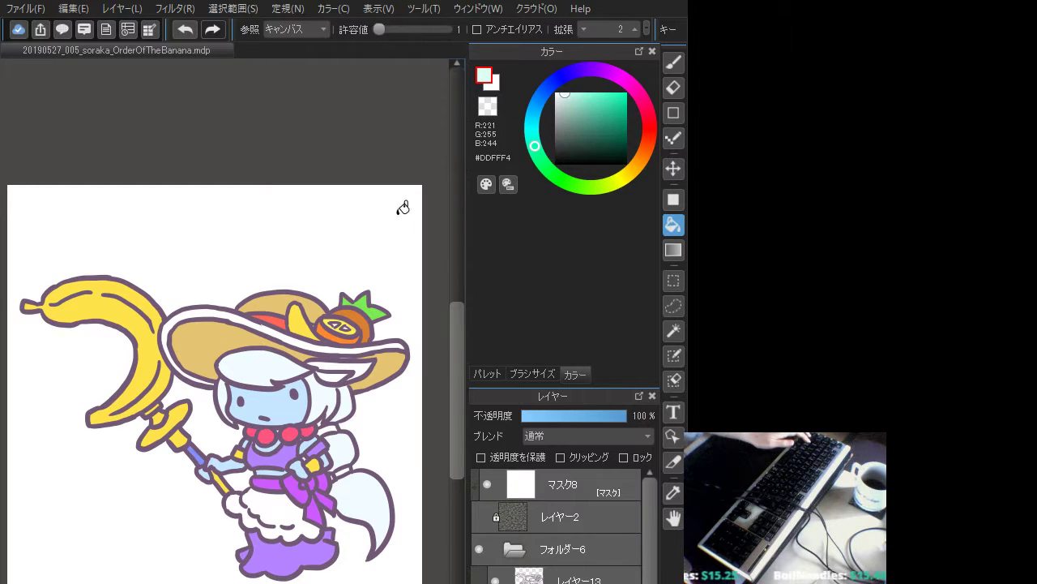
click(262, 361)
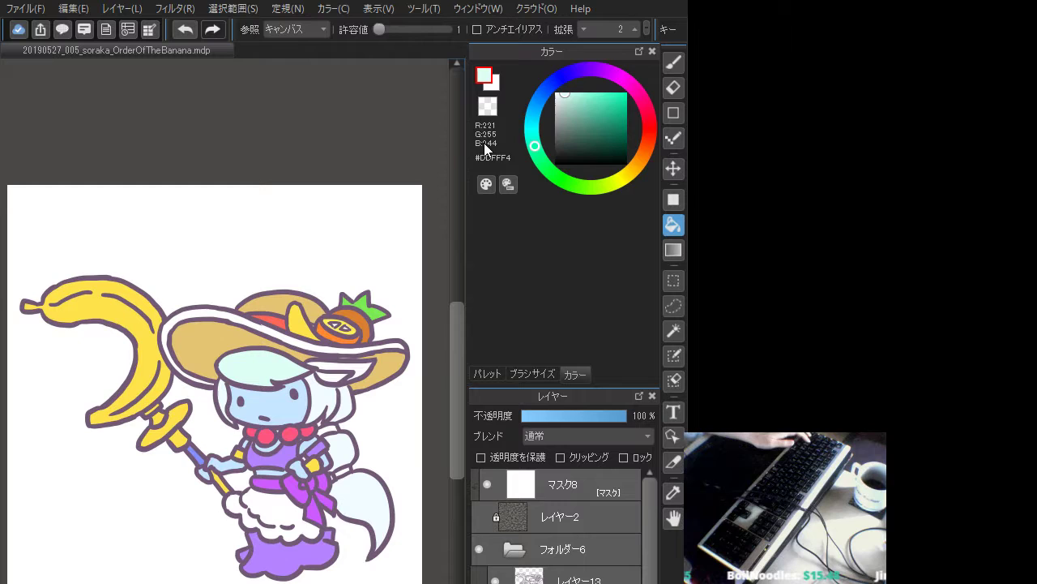
click(560, 95)
click(256, 361)
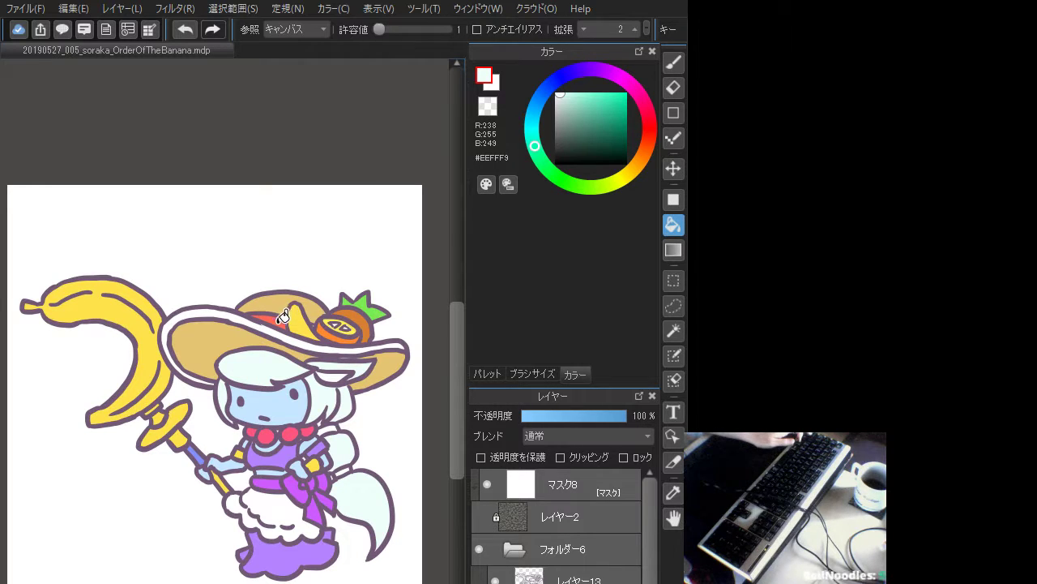
- Recolour the face and arms with periwinkle blue #C6DAFF, and the hair and tail with pale mint #EBFFF8
alt+click(291, 404)
click(544, 94)
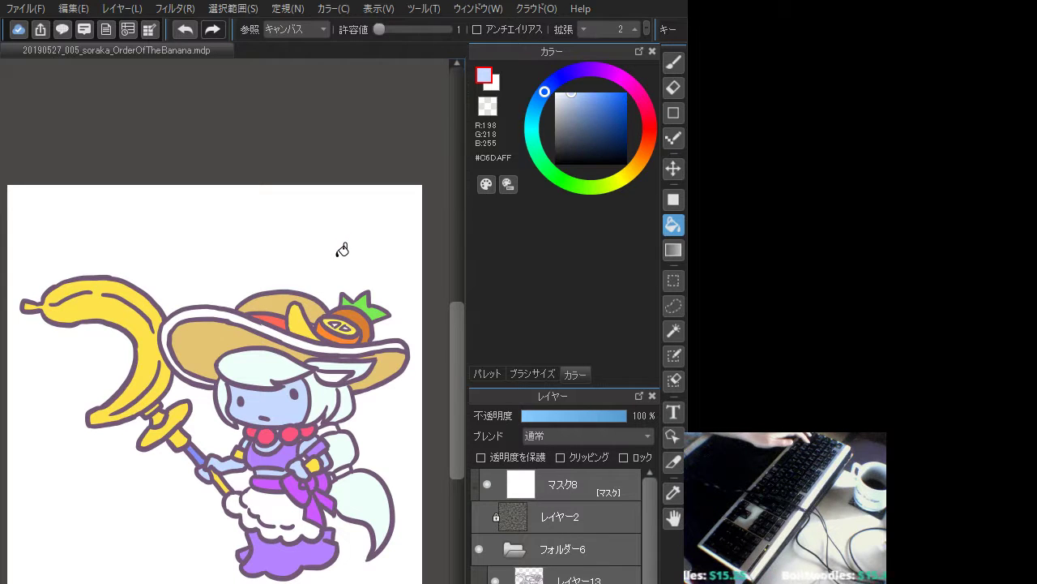
alt+click(259, 363)
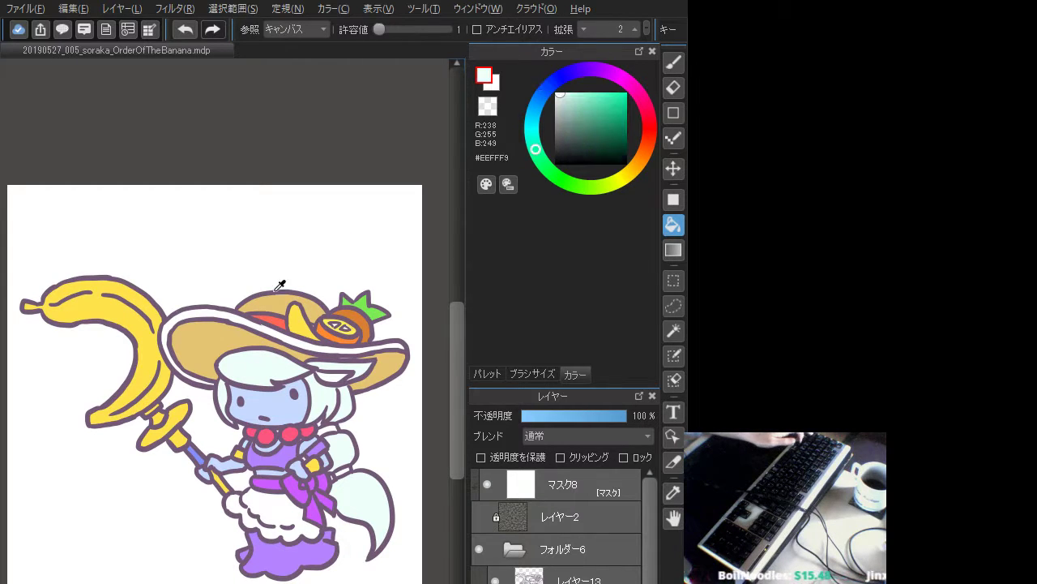
click(558, 94)
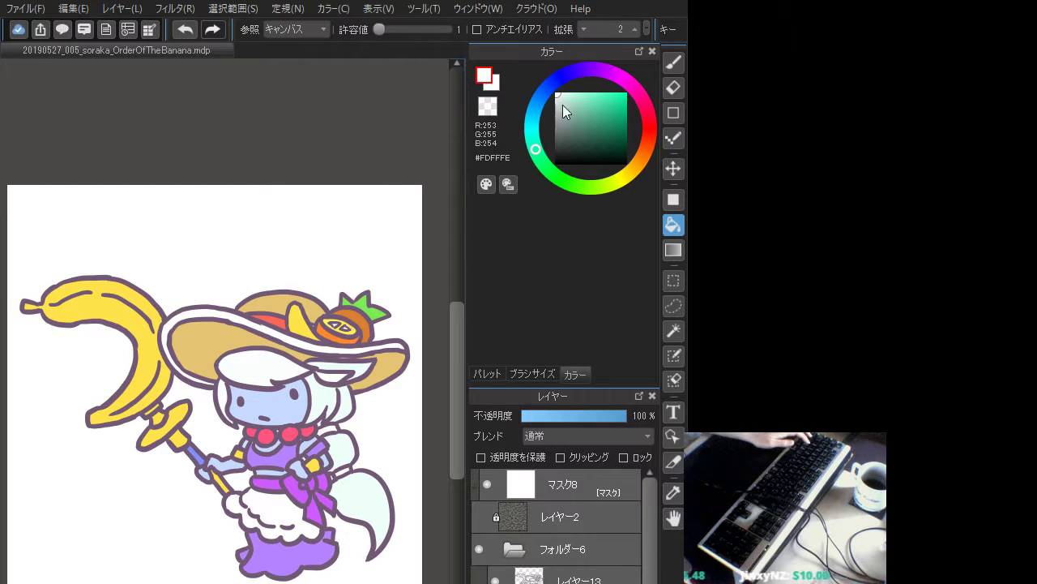
drag(559, 97, 563, 94)
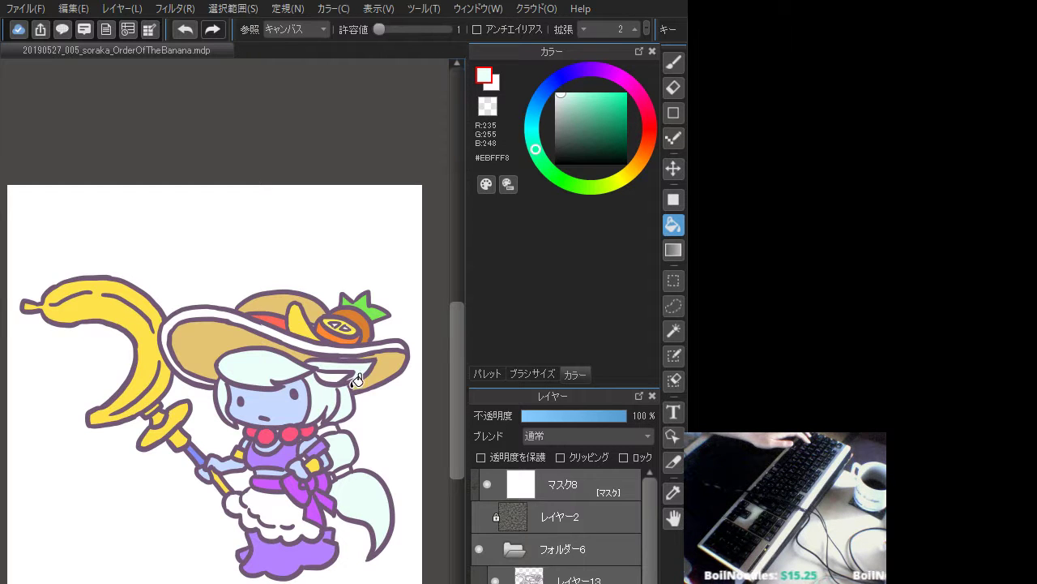
- Shift the pineapple leaves' green to yellow-green #9DF159 and fill the leaves and the apron with it
alt+click(378, 312)
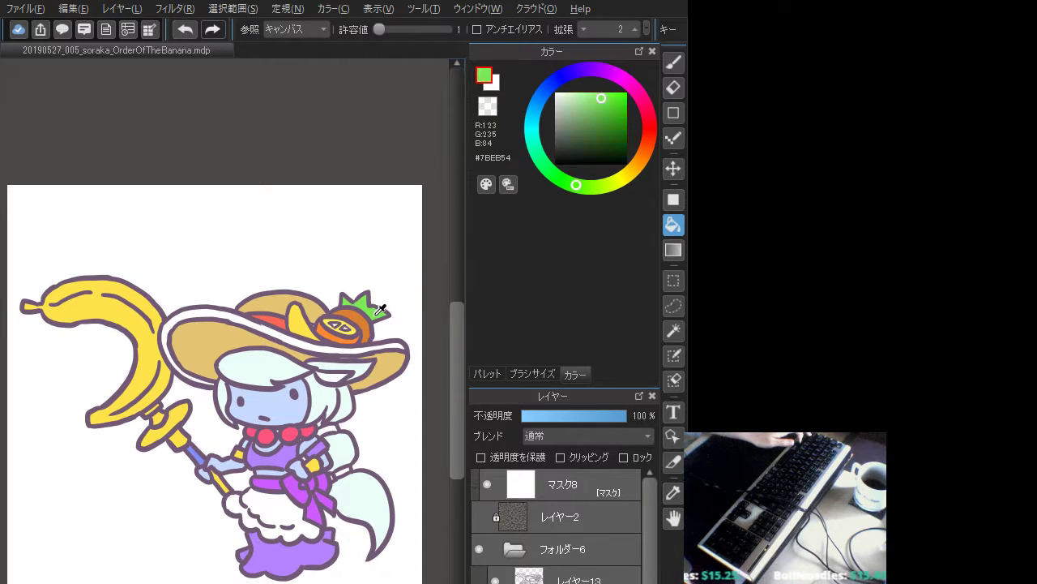
click(588, 184)
click(603, 97)
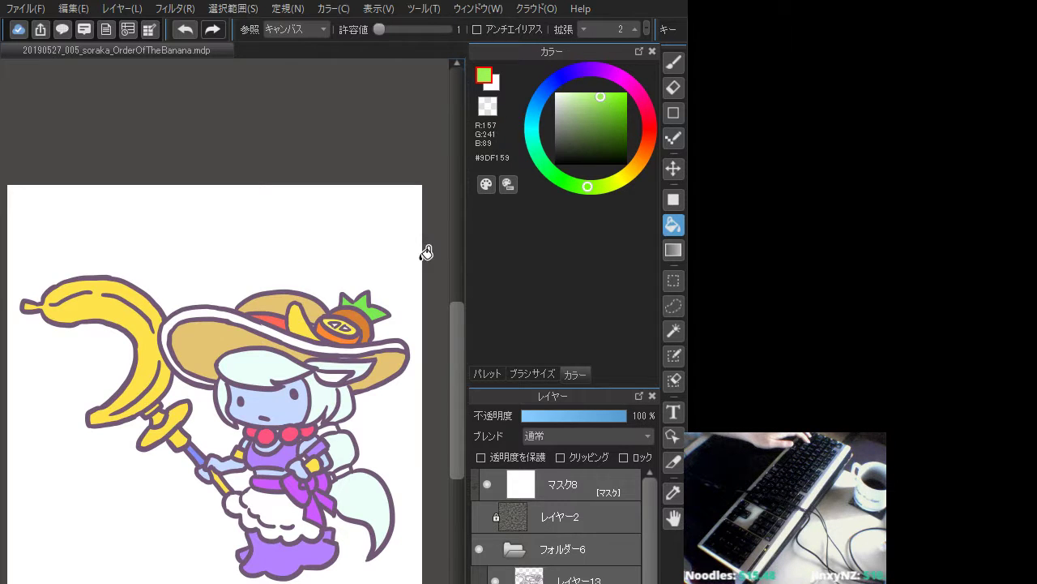
click(357, 297)
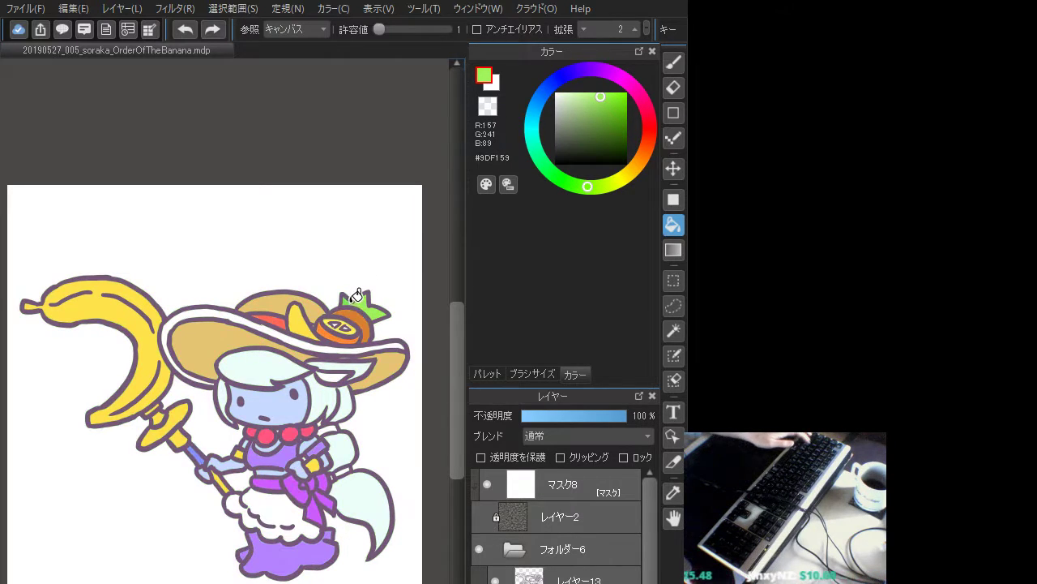
click(269, 500)
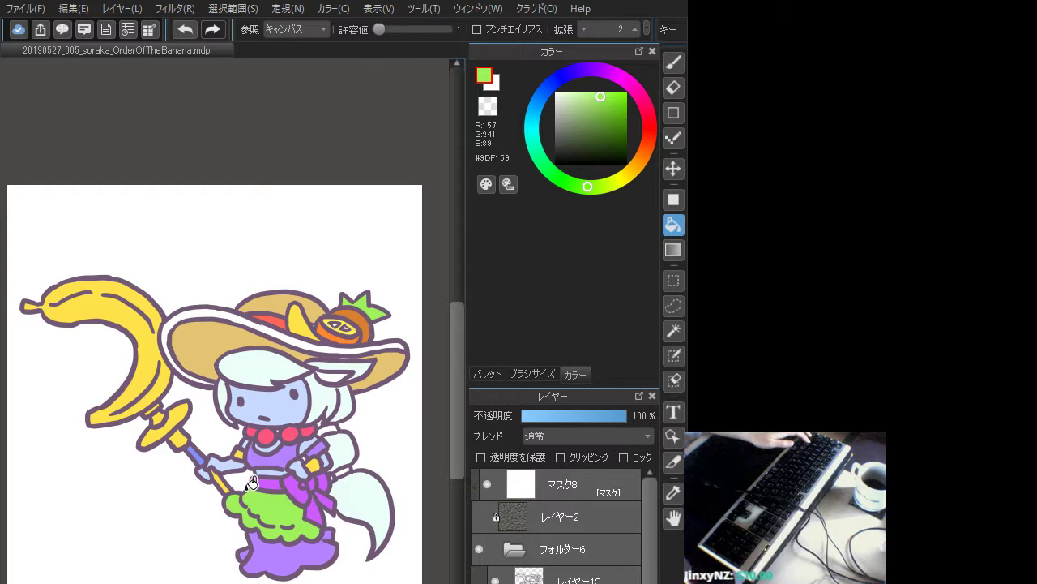
- Try softer greens on the apron, first #C9FF9E and then the duller #AEDD88
click(587, 91)
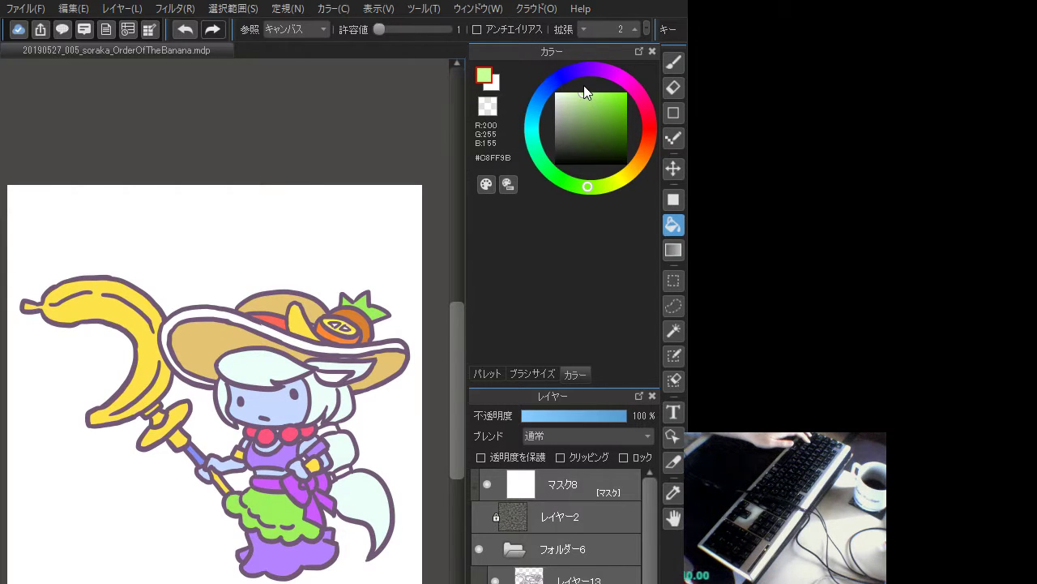
click(263, 509)
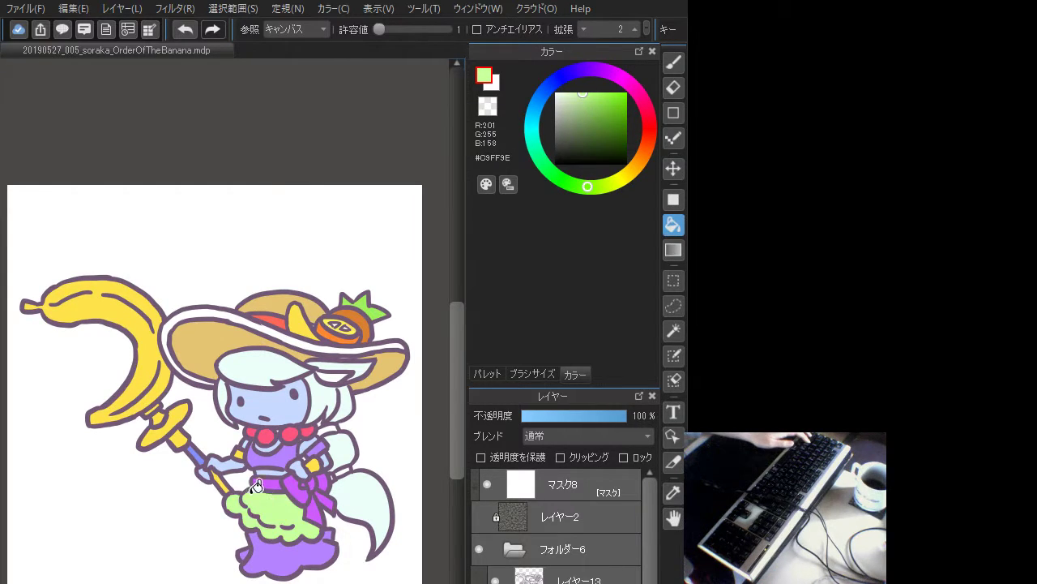
click(367, 299)
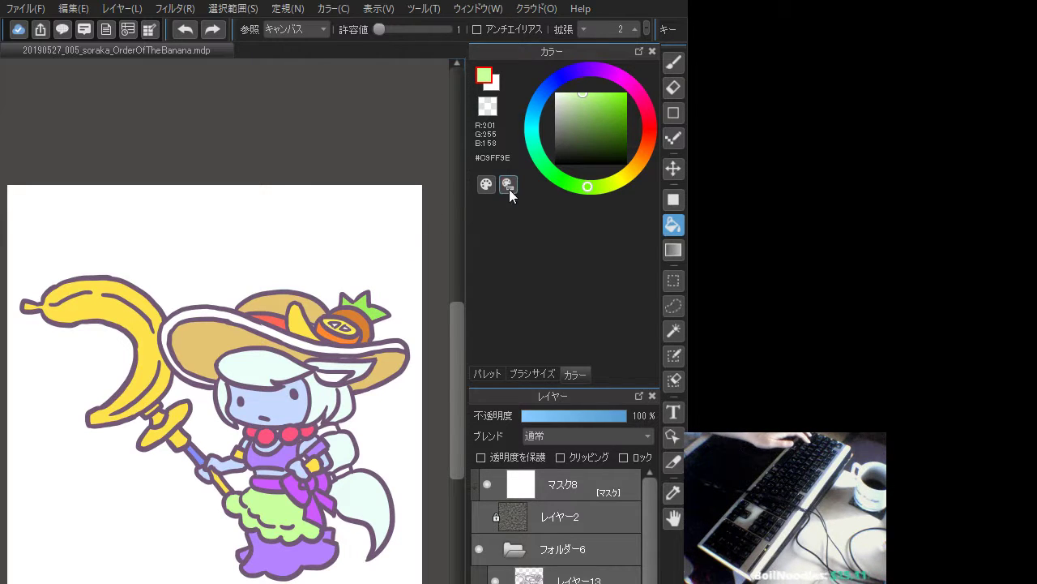
click(584, 99)
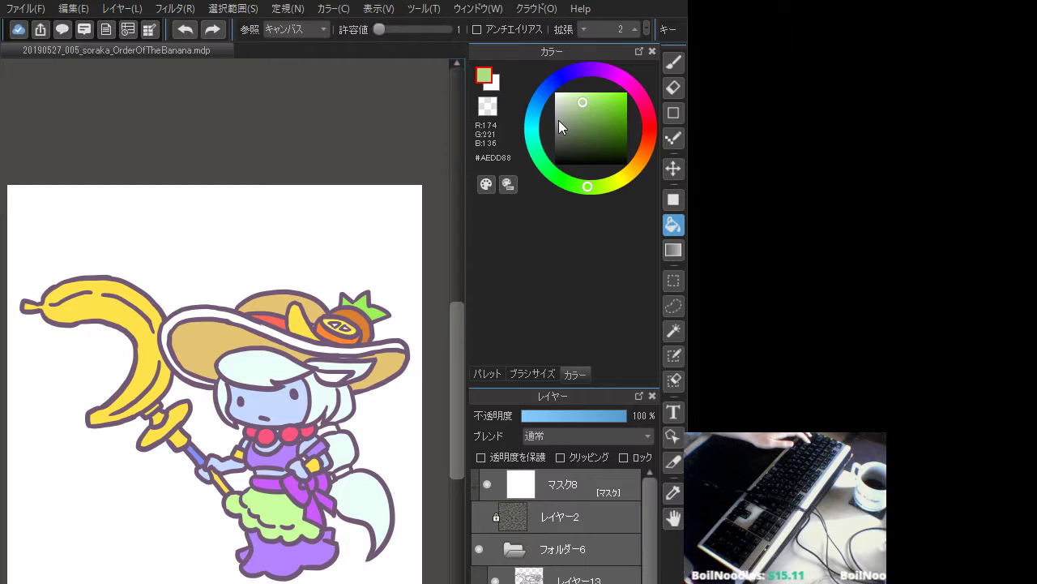
click(283, 510)
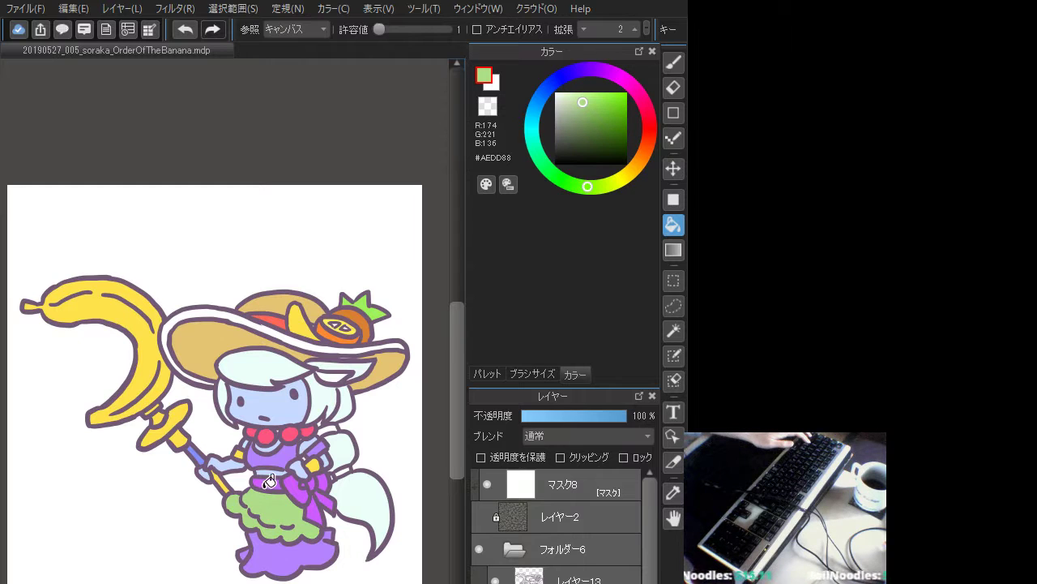
- Fill the apron, hat-brim trim and pineapple leaves with green, trying #A0E865 and settling on #6DE865
click(597, 98)
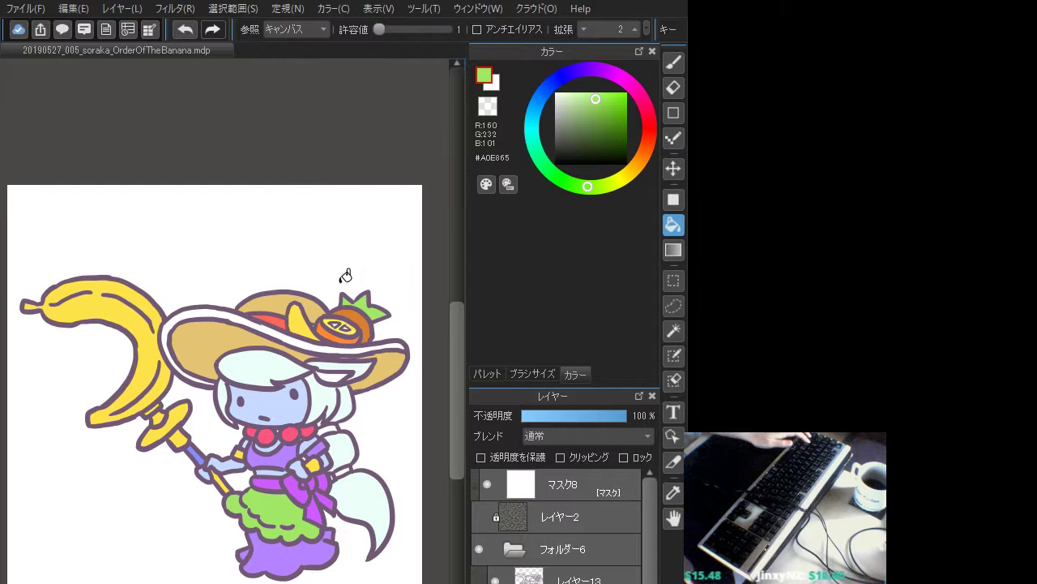
click(216, 305)
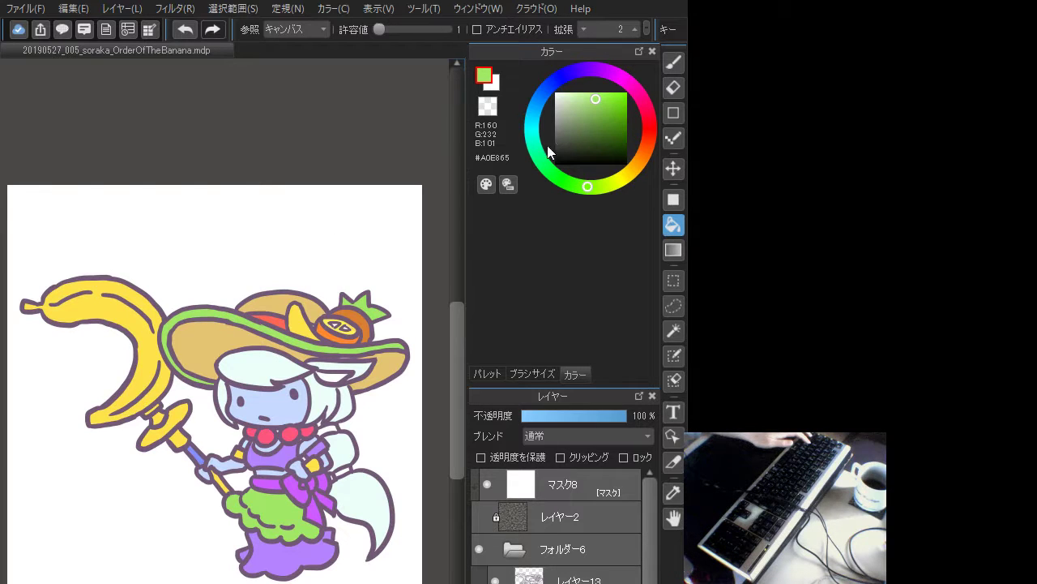
drag(585, 183, 565, 180)
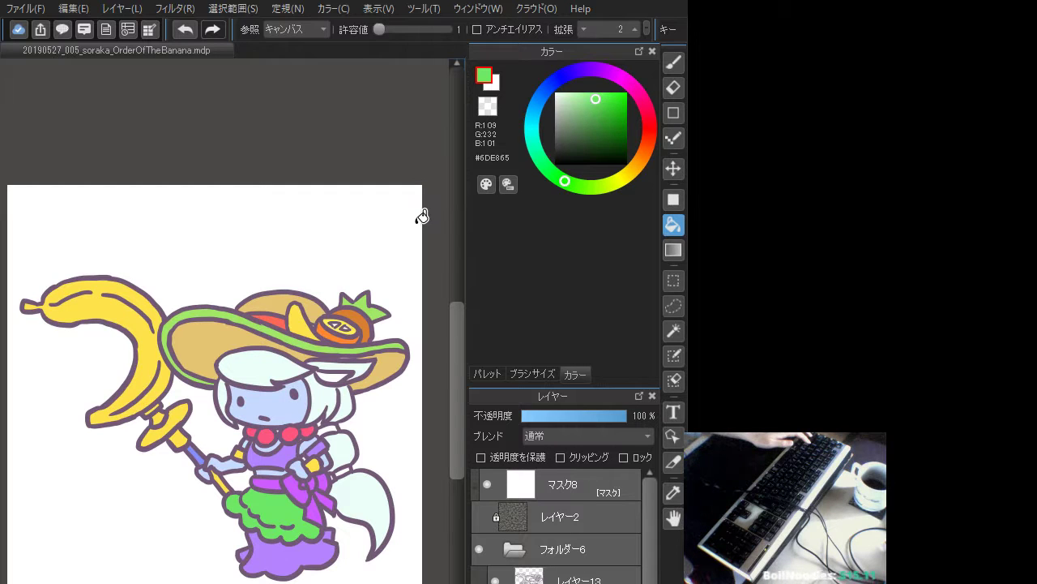
click(204, 311)
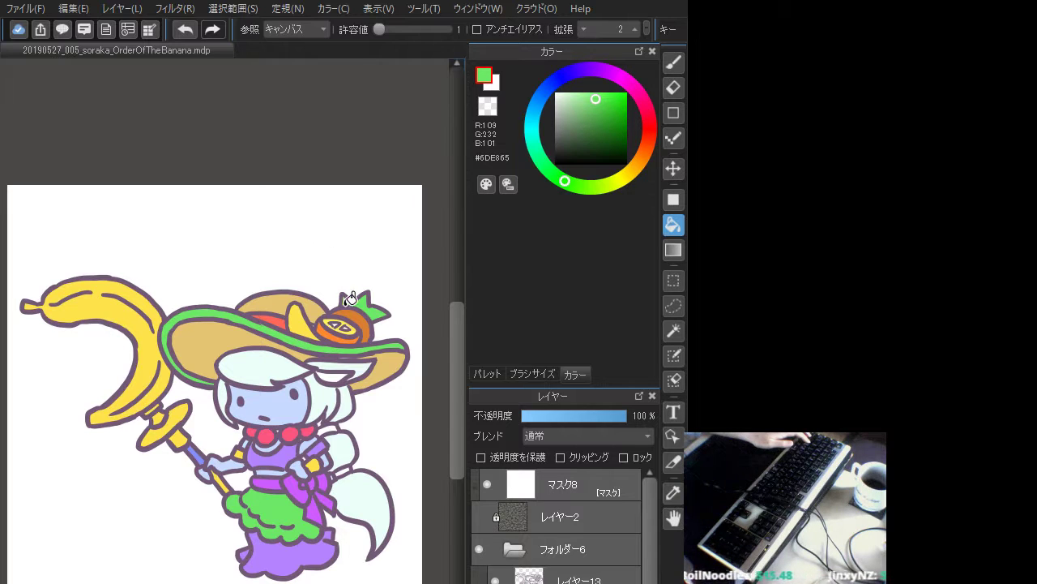
- Fill the ponytail's hair ties with the sash purple #CD5CFF, and ready the Brush tool with the hair colour #EBFFF8
alt+click(283, 455)
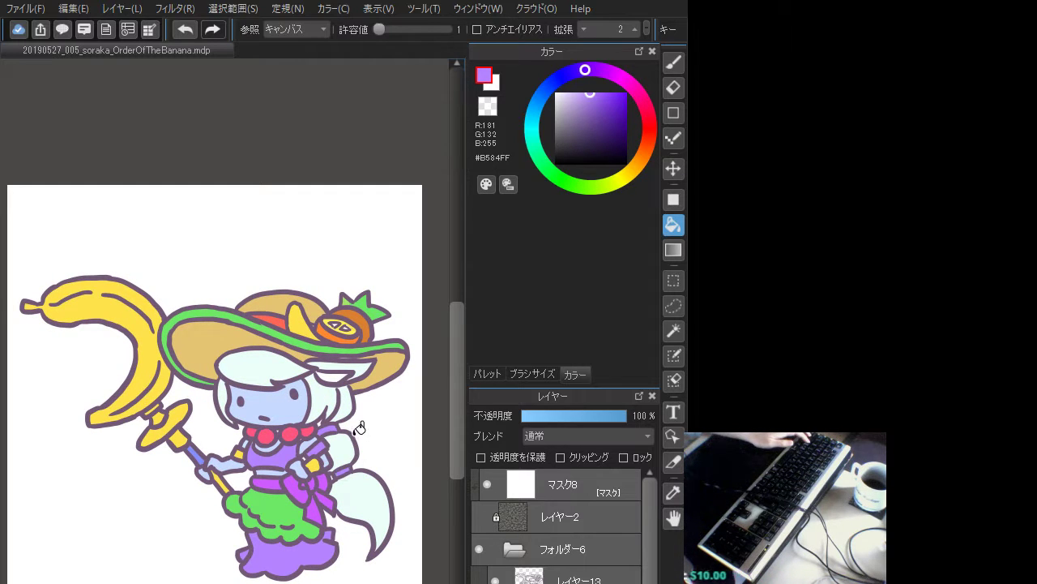
alt+click(305, 485)
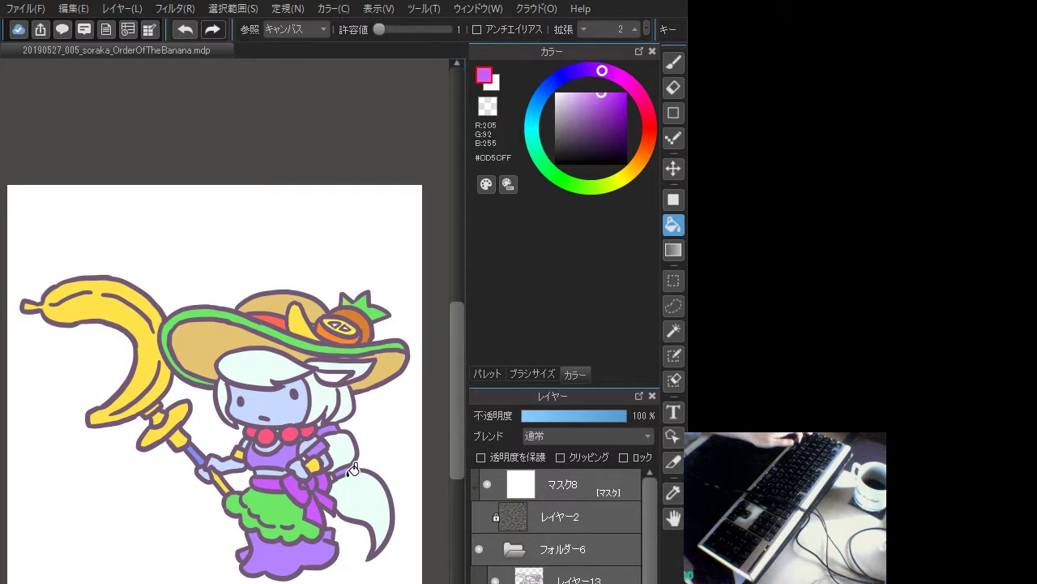
alt+click(338, 397)
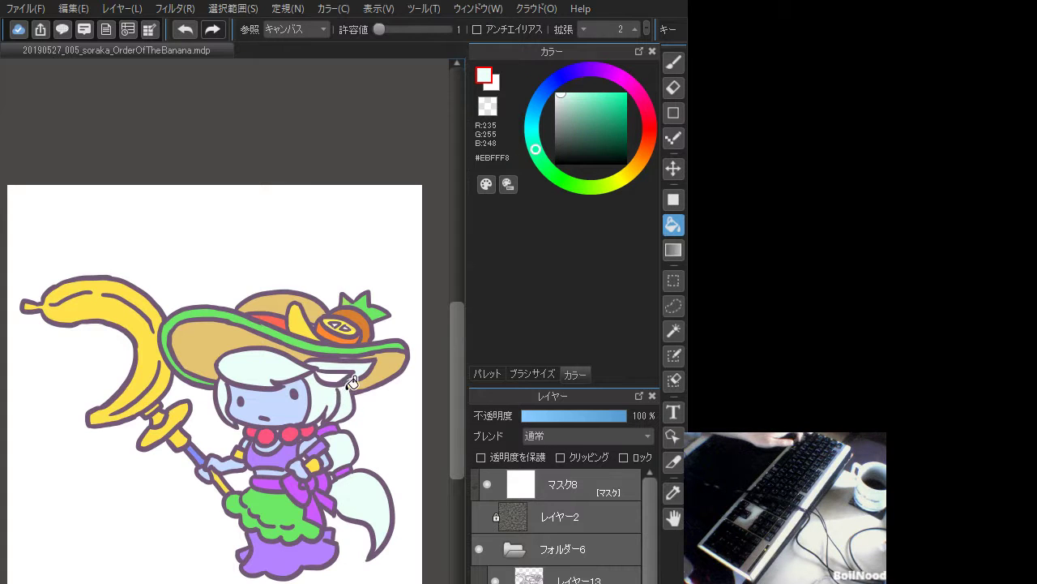
key(b)
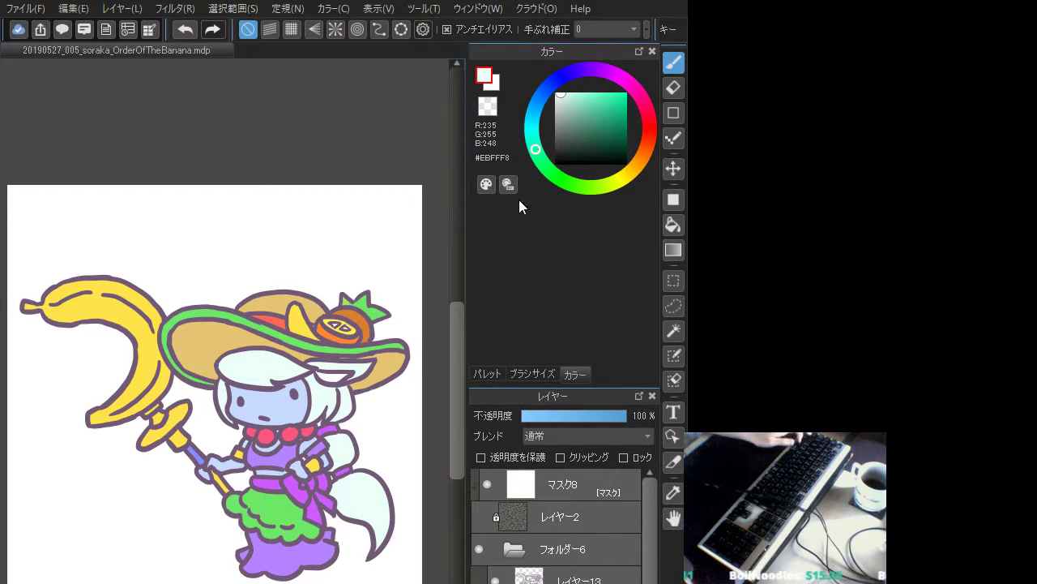
- Colour the inside of the ear pink, trying #FF81F4 and settling on the lighter #FFAAF7
click(613, 79)
click(589, 94)
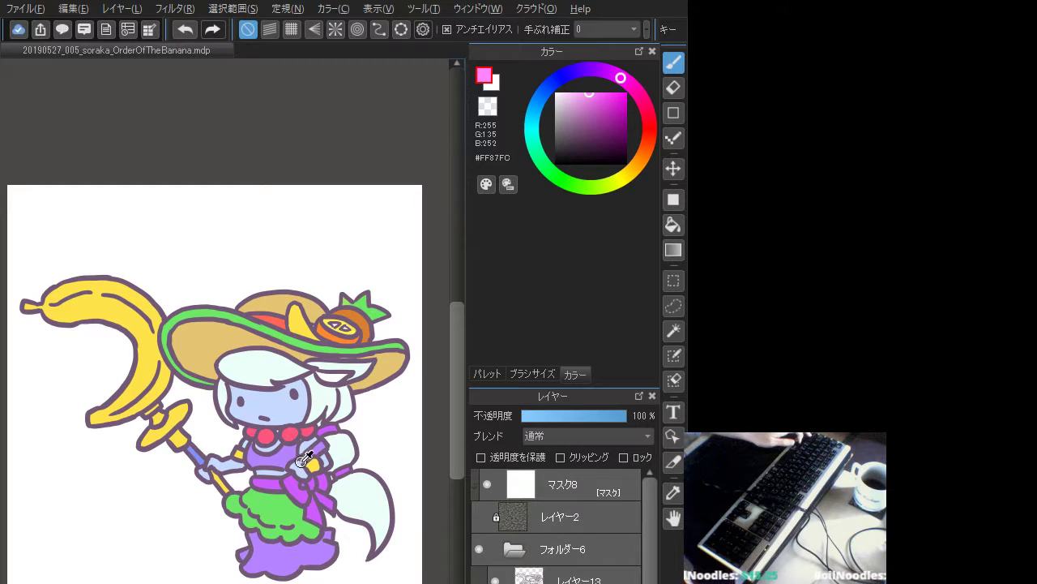
alt+click(331, 424)
click(624, 80)
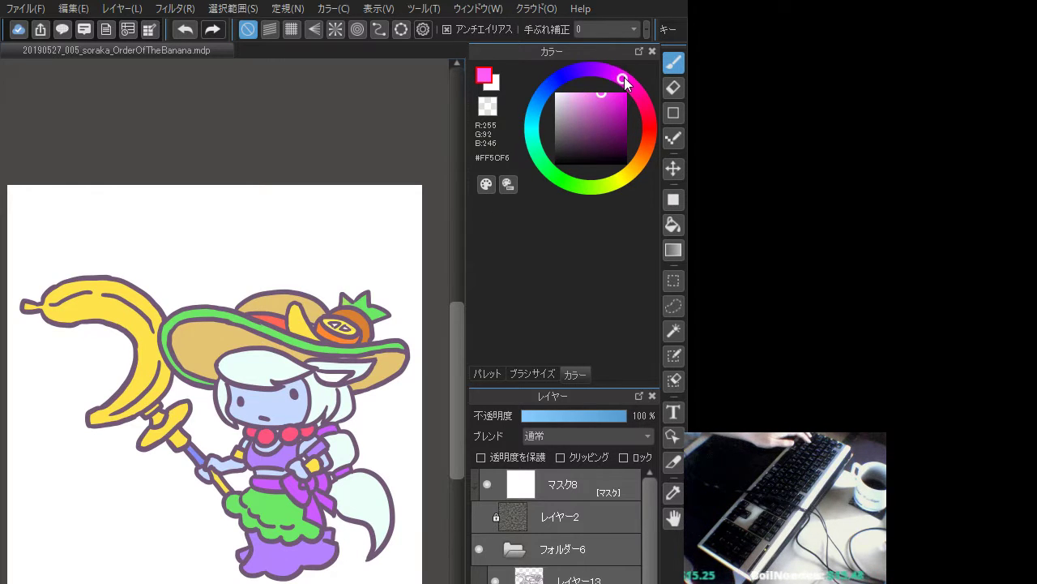
click(591, 94)
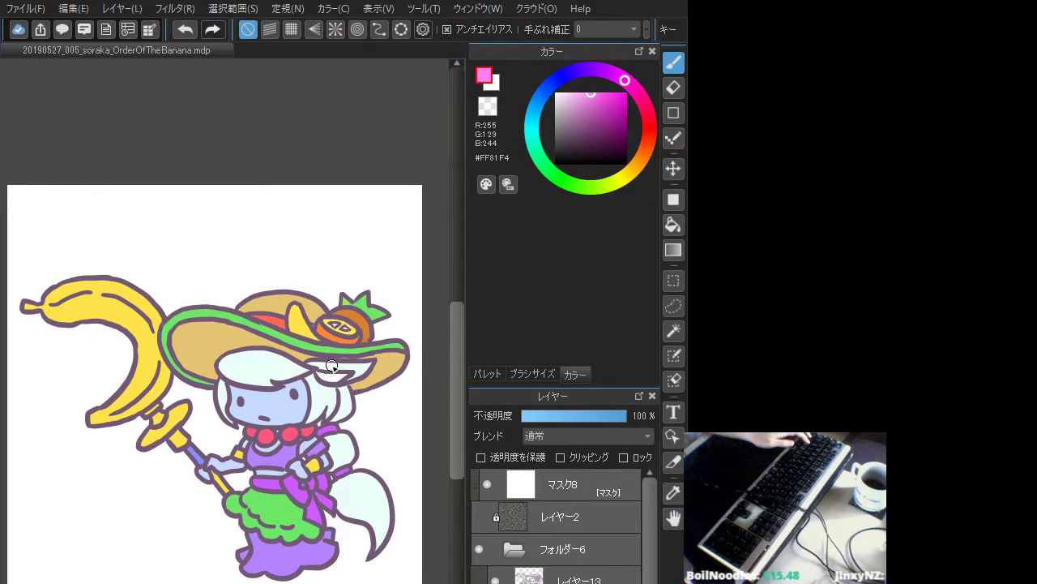
click(675, 225)
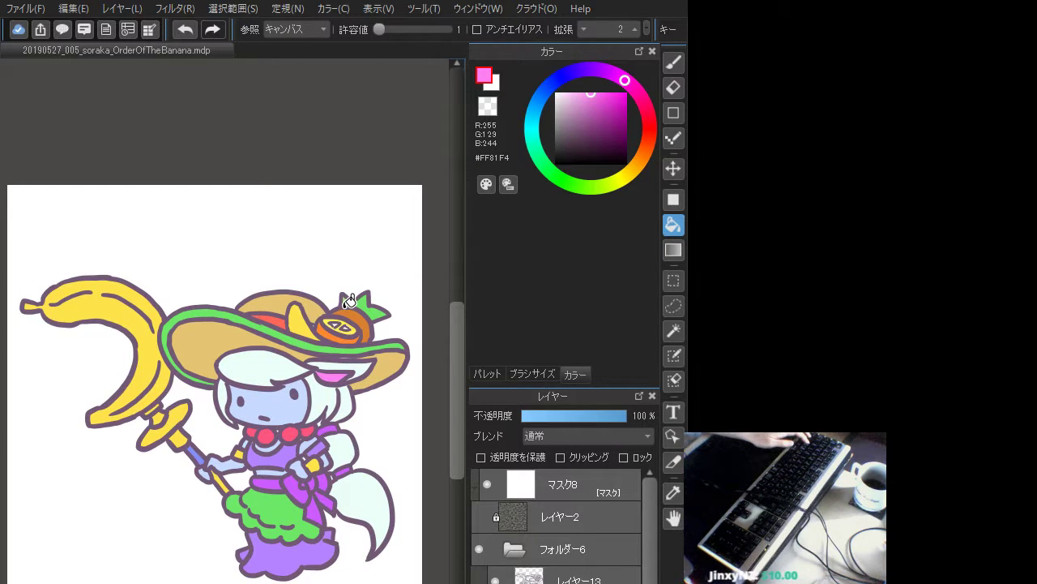
click(579, 94)
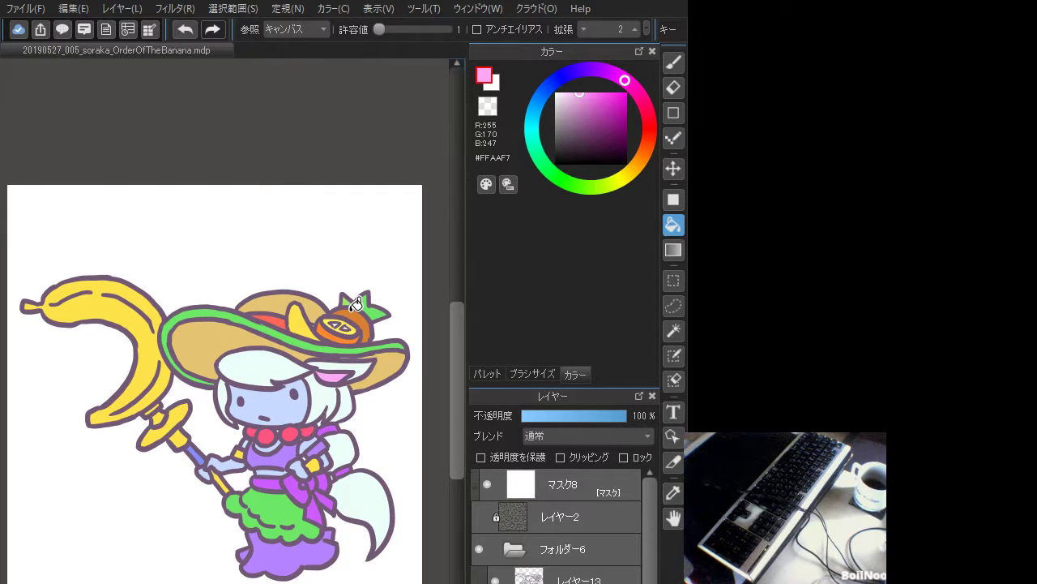
- Lighten the straw tan to #FFE098 and fill the hat's crown and the underside of its brim with it
key(ctrl+minus)
key(ctrl+minus)
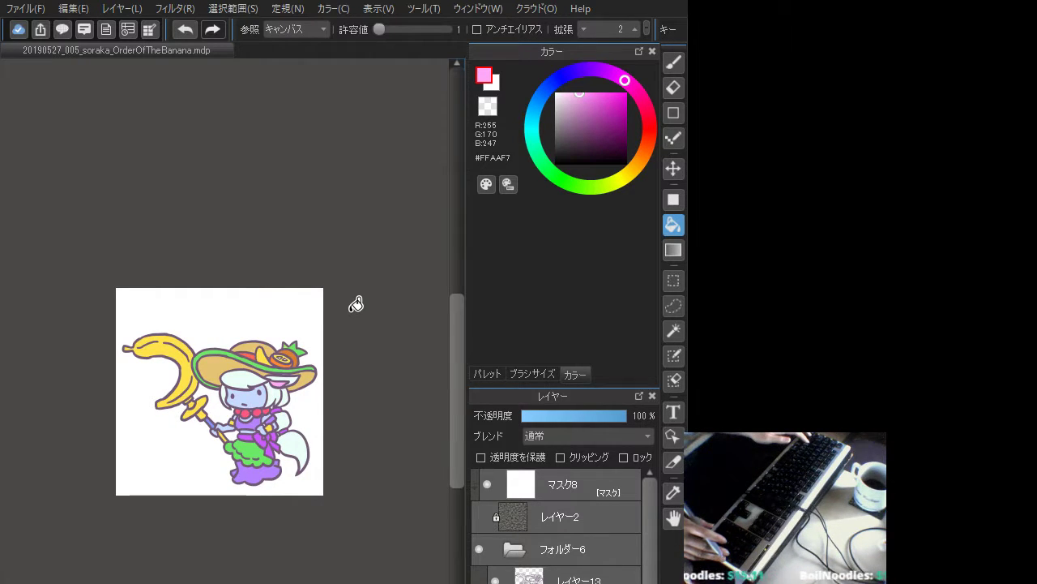
key(ctrl+plus)
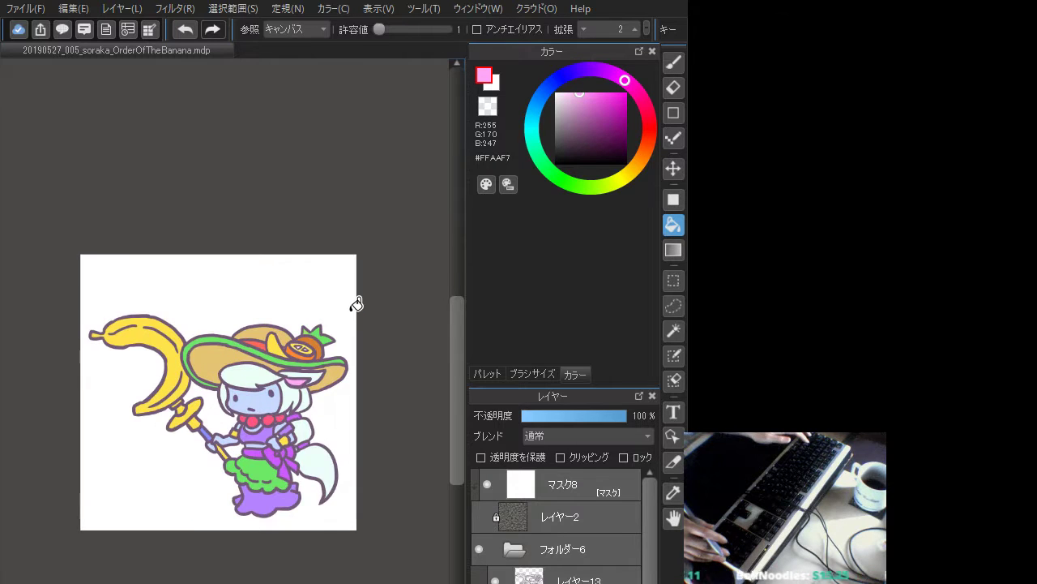
key(ctrl+plus)
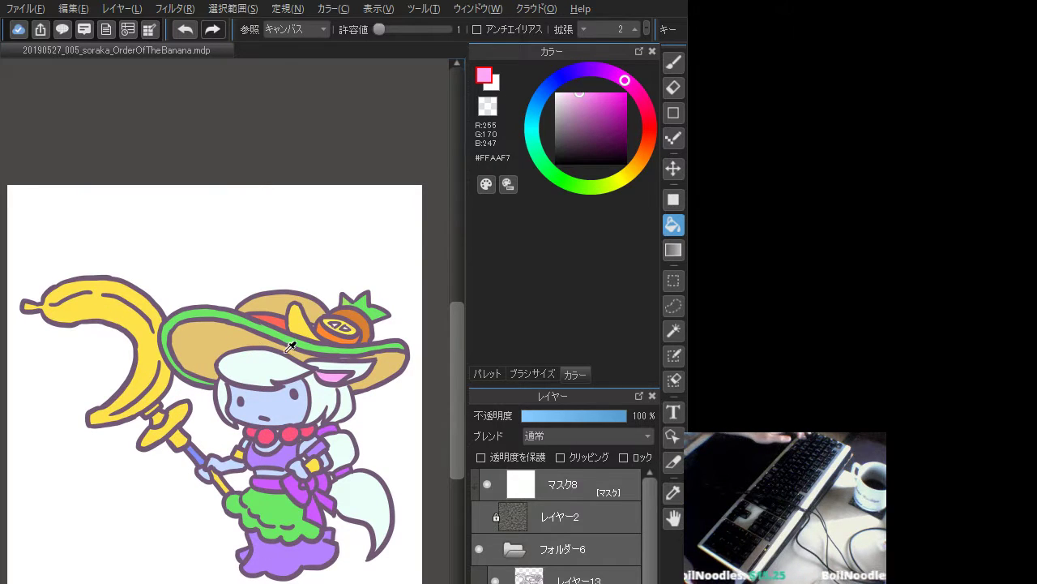
alt+click(212, 336)
click(583, 96)
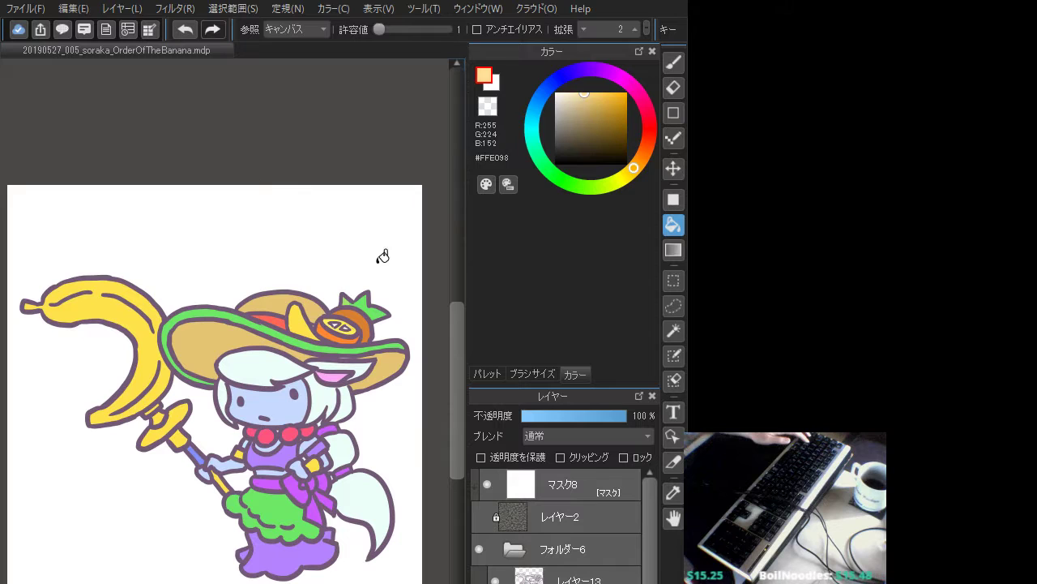
click(237, 343)
click(269, 305)
click(400, 347)
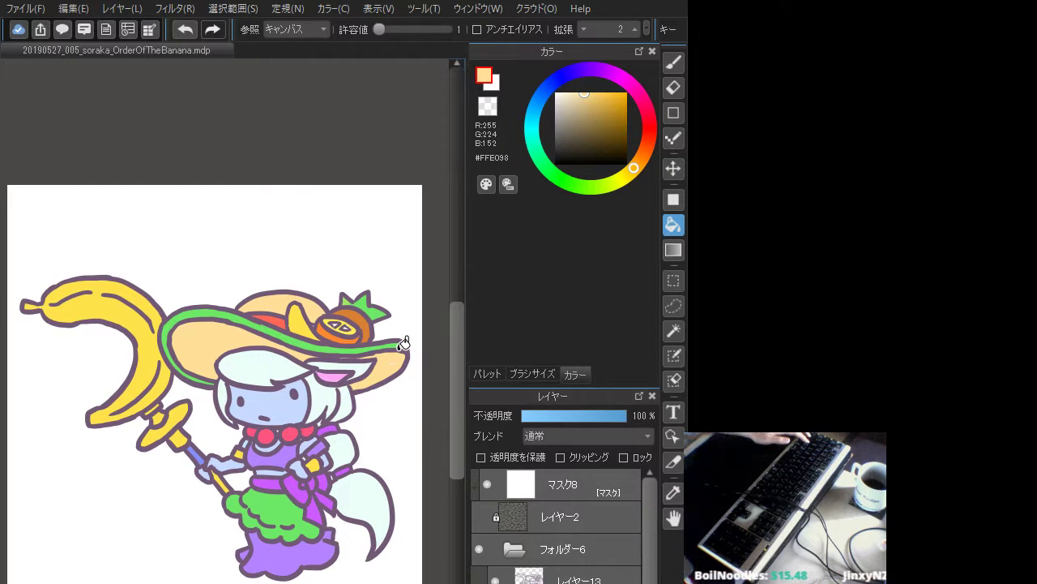
- Fill the underside of the hat brim with the duller tan #E8C89C
key(ctrl+minus)
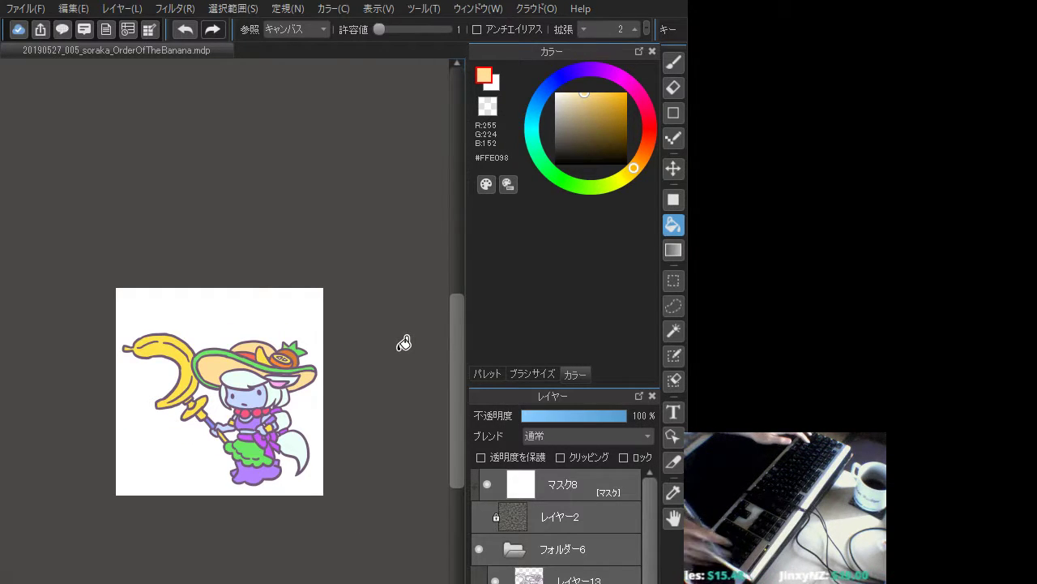
click(639, 162)
click(578, 99)
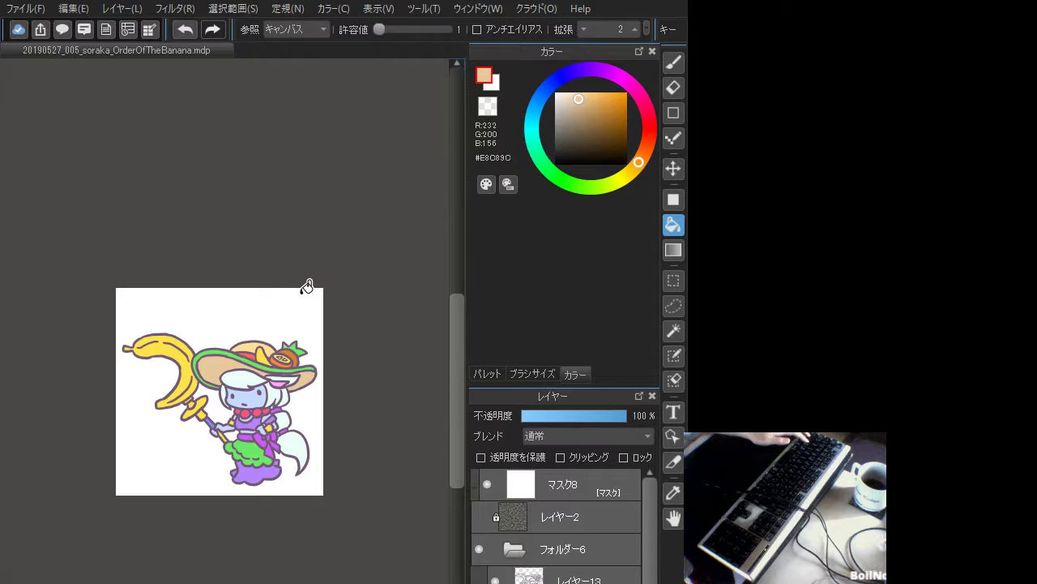
key(ctrl+plus)
key(ctrl+plus)
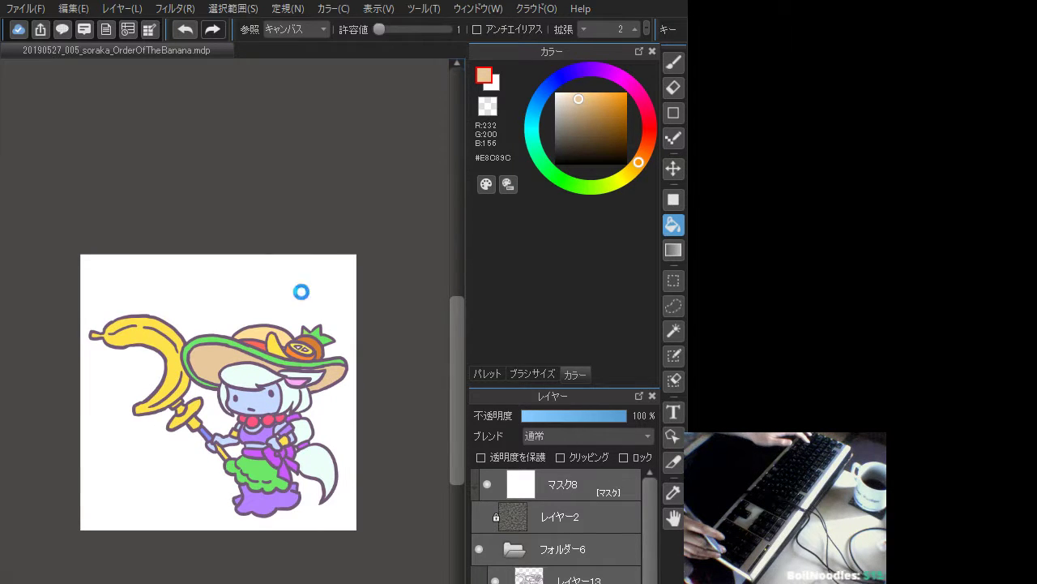
- Colour the apron's ruffled hem yellow-green, trying #8CE865 and settling on #B4FD67, and ready the Brush tool with the apron green #6DE865
alt+click(280, 515)
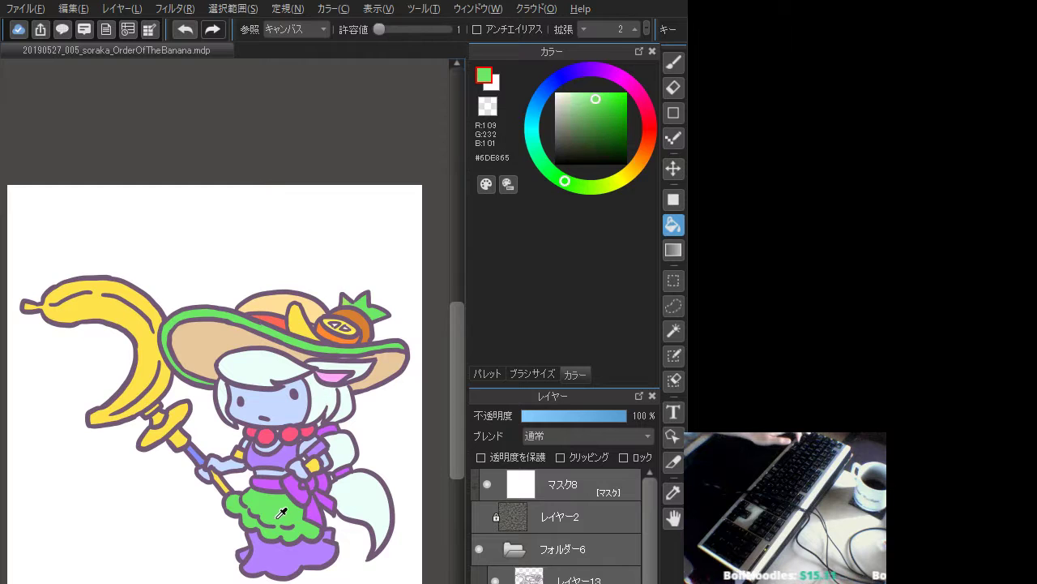
click(579, 186)
key(b)
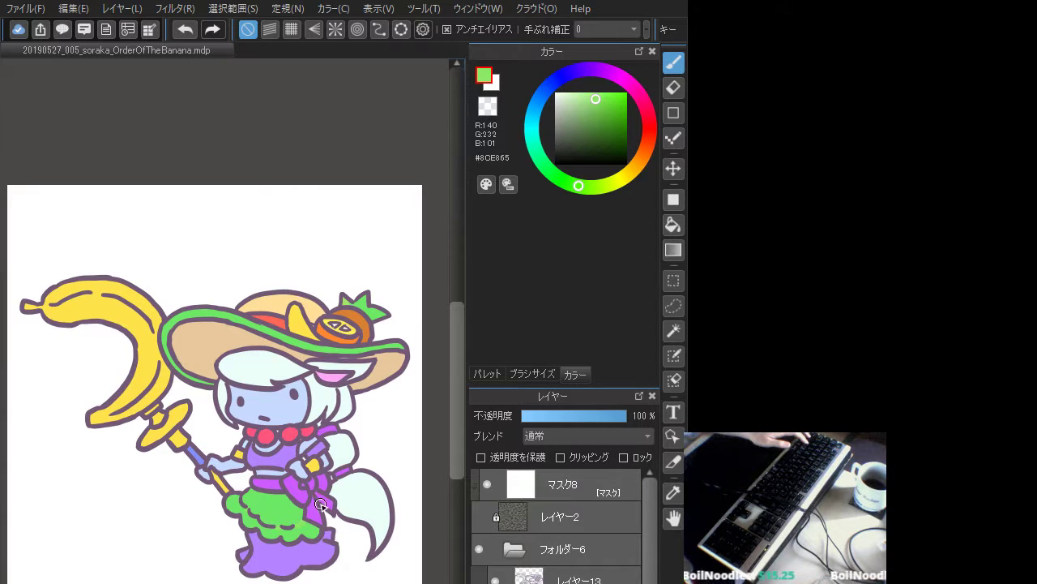
key(g)
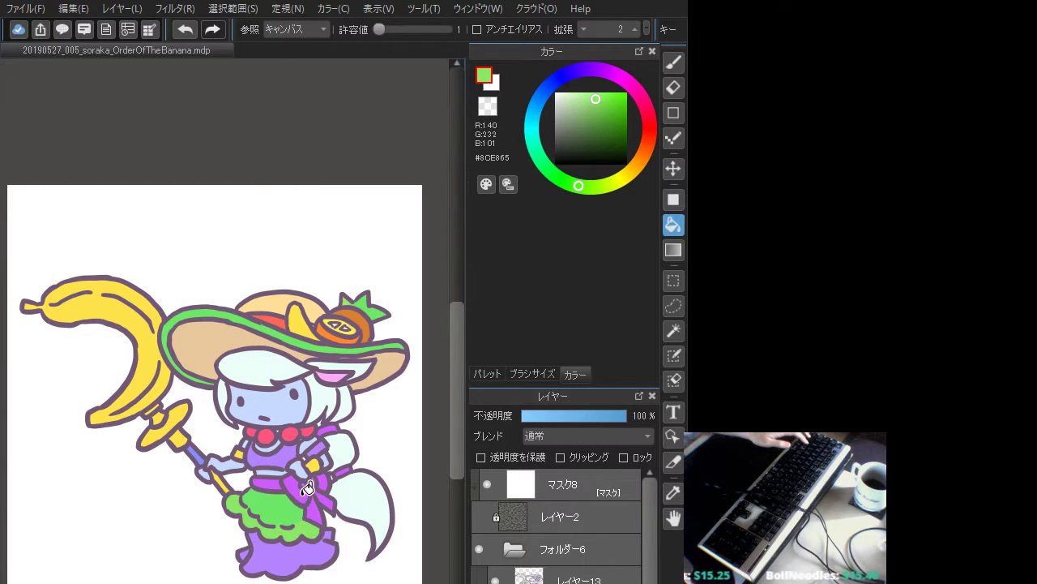
click(594, 192)
click(598, 95)
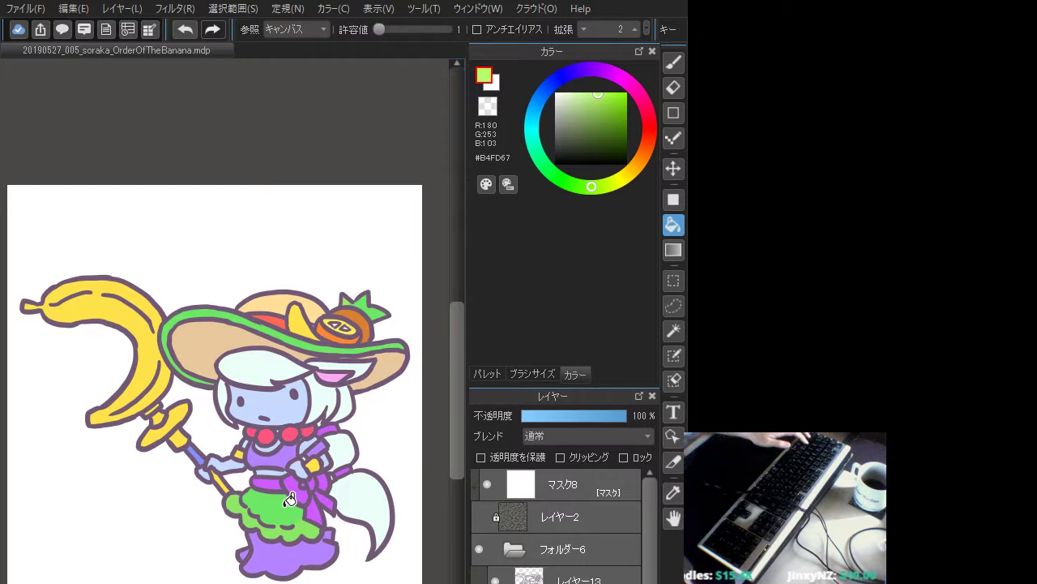
click(267, 508)
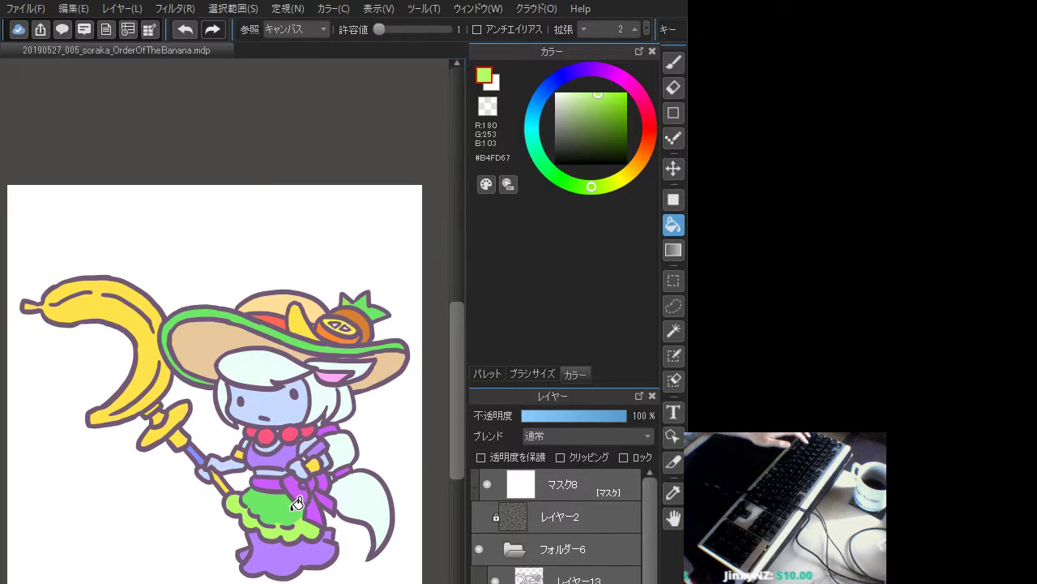
right_click(293, 504)
key(b)
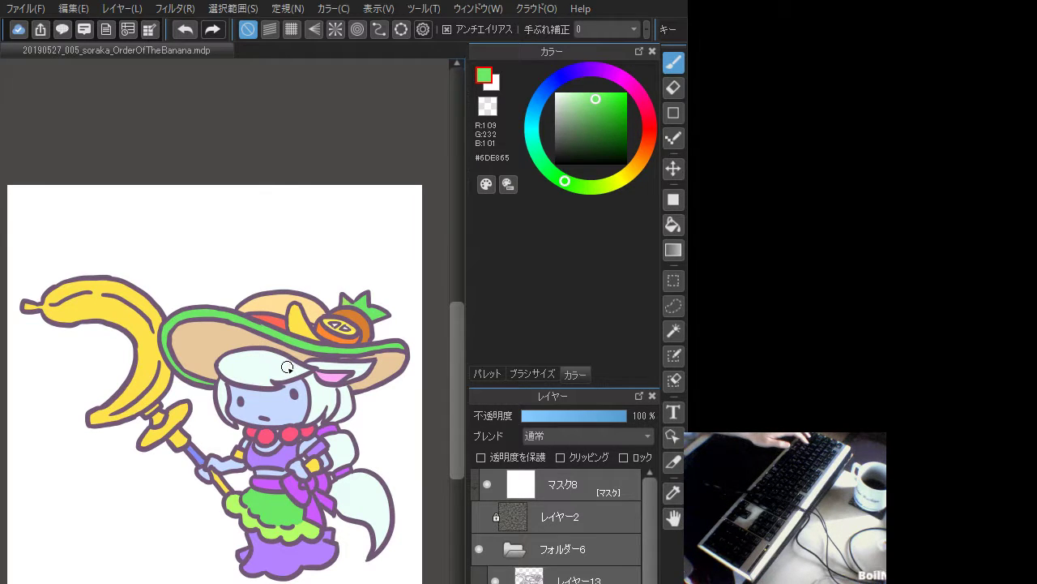
- Shade the outer side of the staff's banana and the collar below its guard with orange #FFBC4B, undoing the last brush stroke
alt+click(171, 374)
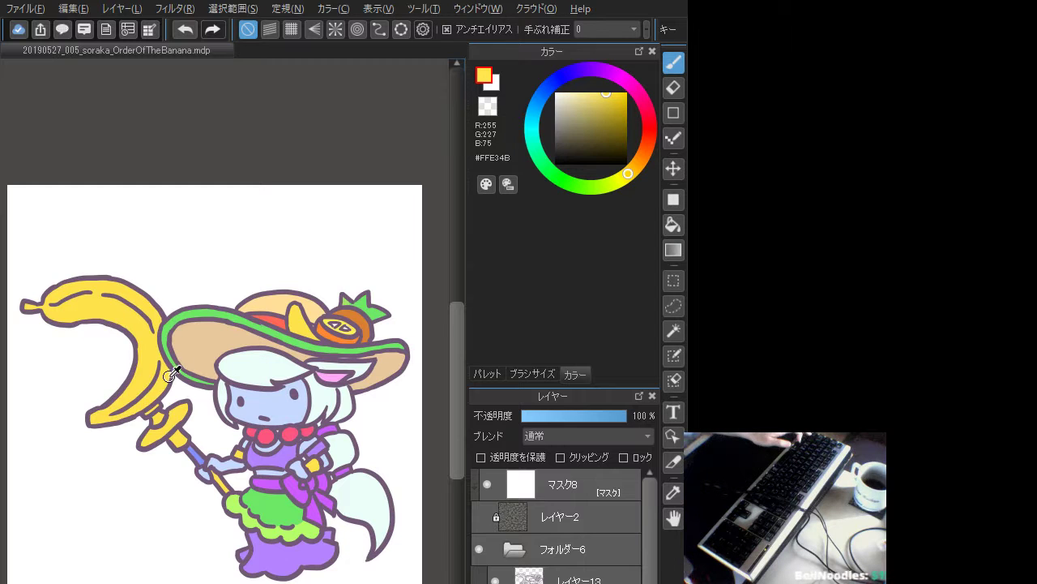
drag(627, 173, 636, 166)
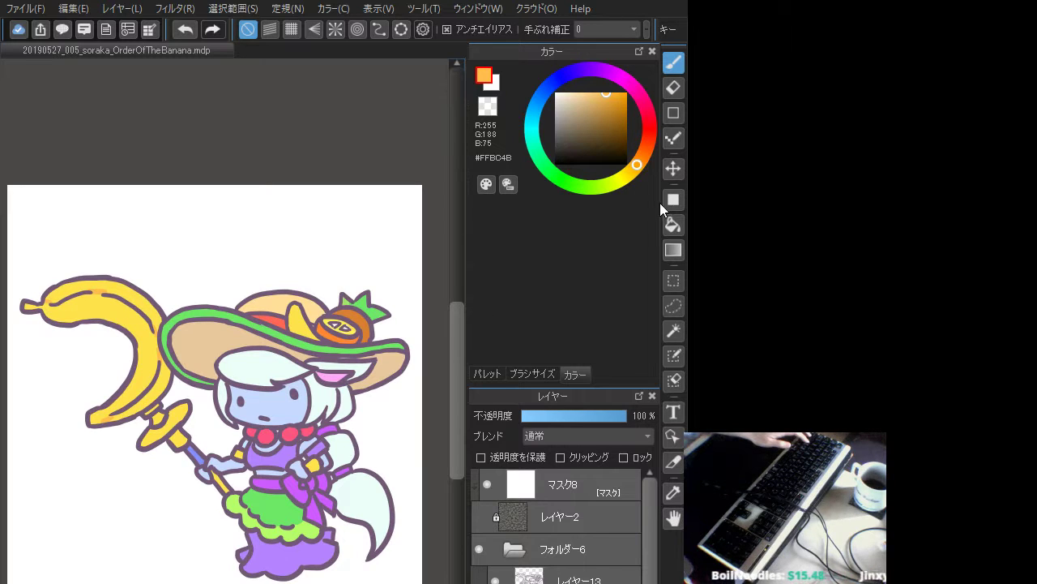
click(673, 225)
click(91, 285)
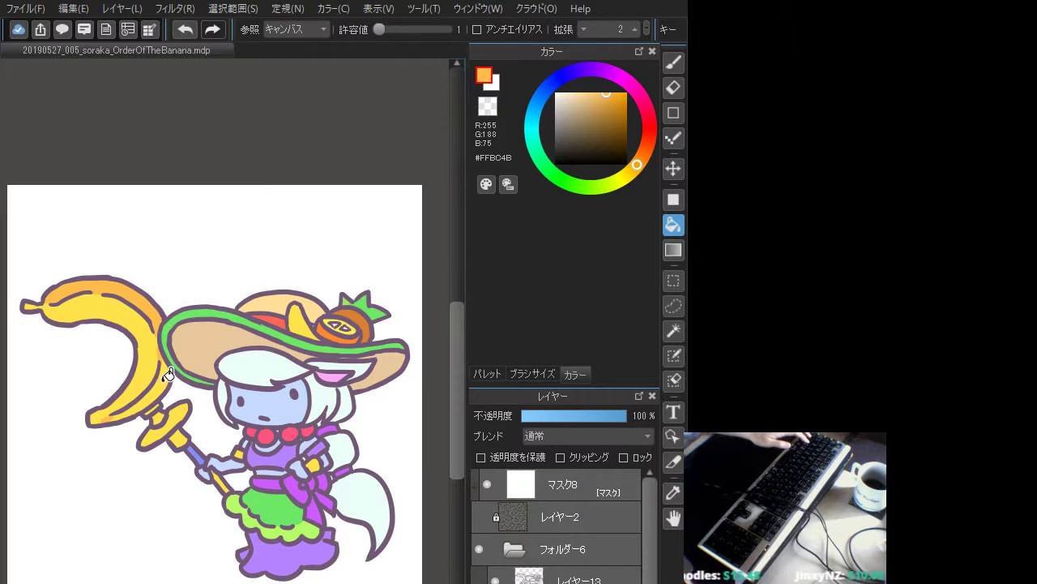
click(678, 64)
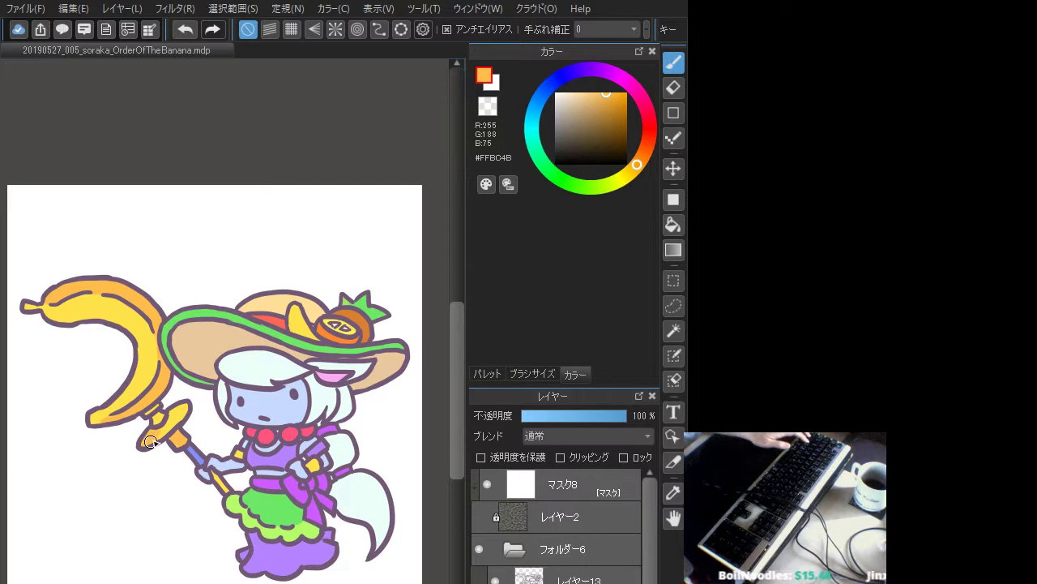
key(ctrl+z)
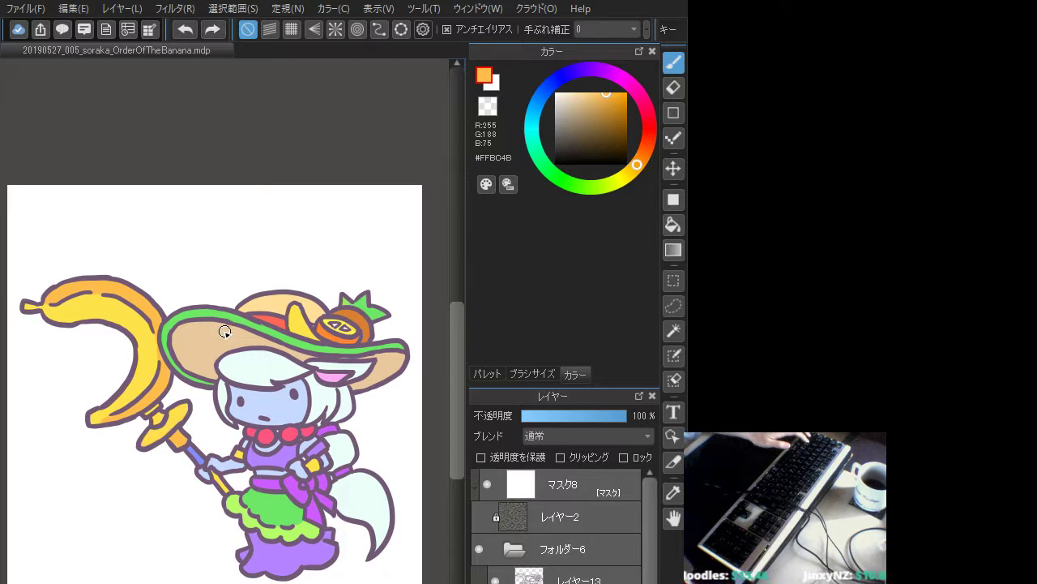
- Touch up the hat band with its red #FF6756 and the cut fruit with its yellow #FFF156, undoing the last stroke
key(ctrl+minus)
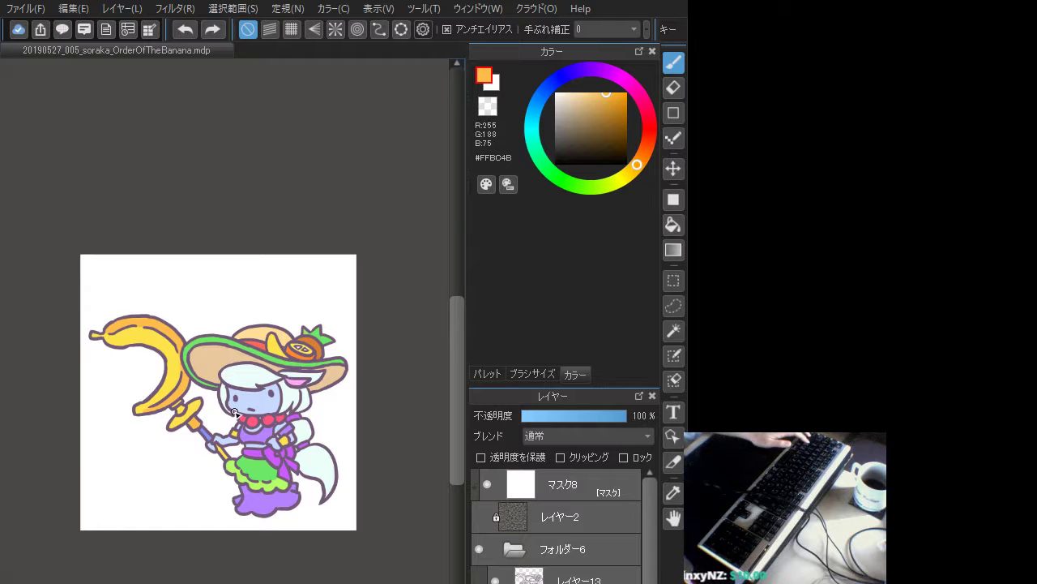
key(ctrl+plus)
key(ctrl+plus)
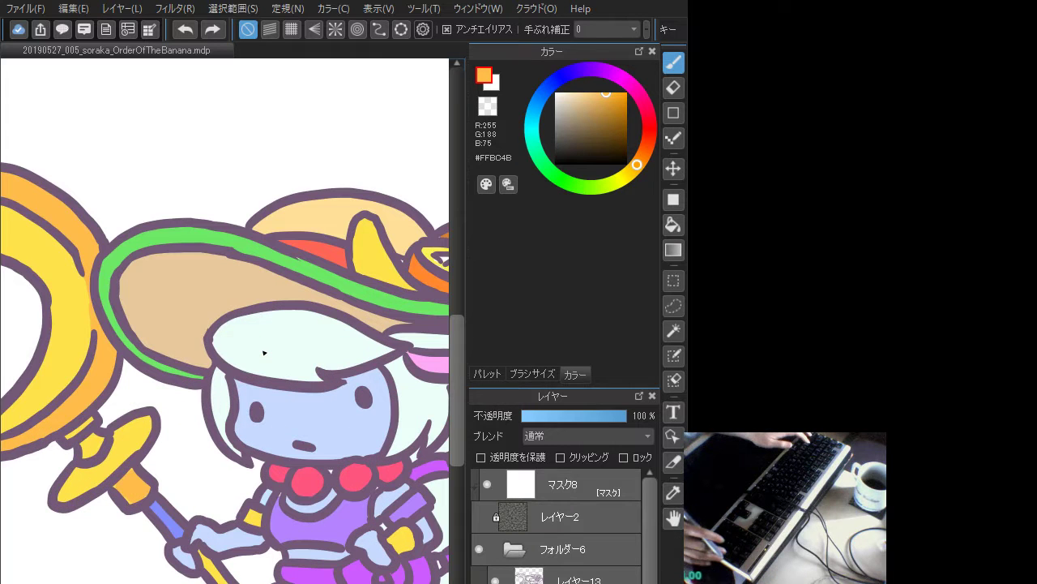
mouse_move(154, 374)
mouse_down()
mouse_move(246, 394)
mouse_move(315, 473)
mouse_move(92, 275)
mouse_up()
drag(178, 319, 89, 327)
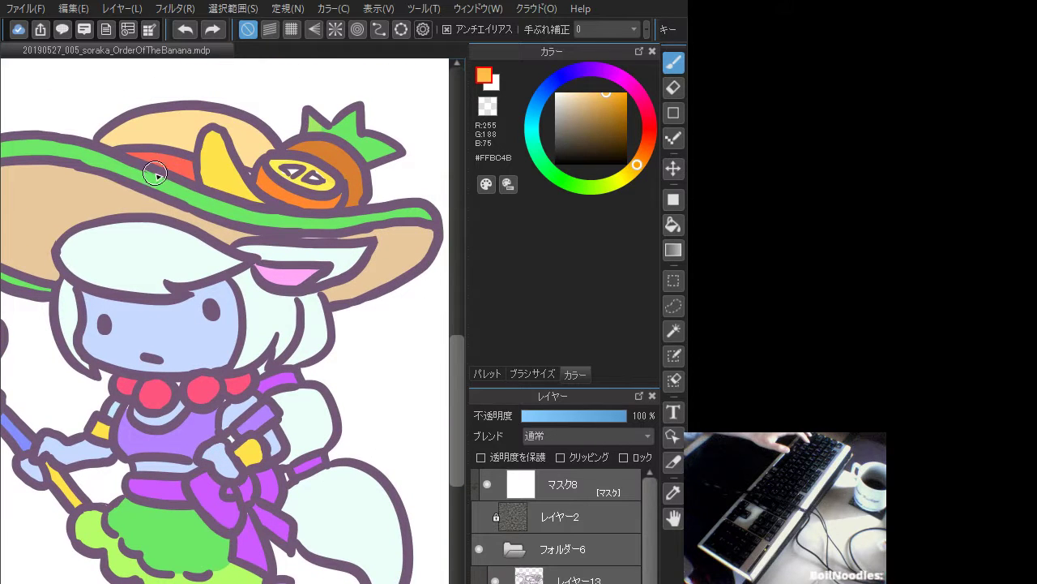
alt+click(173, 157)
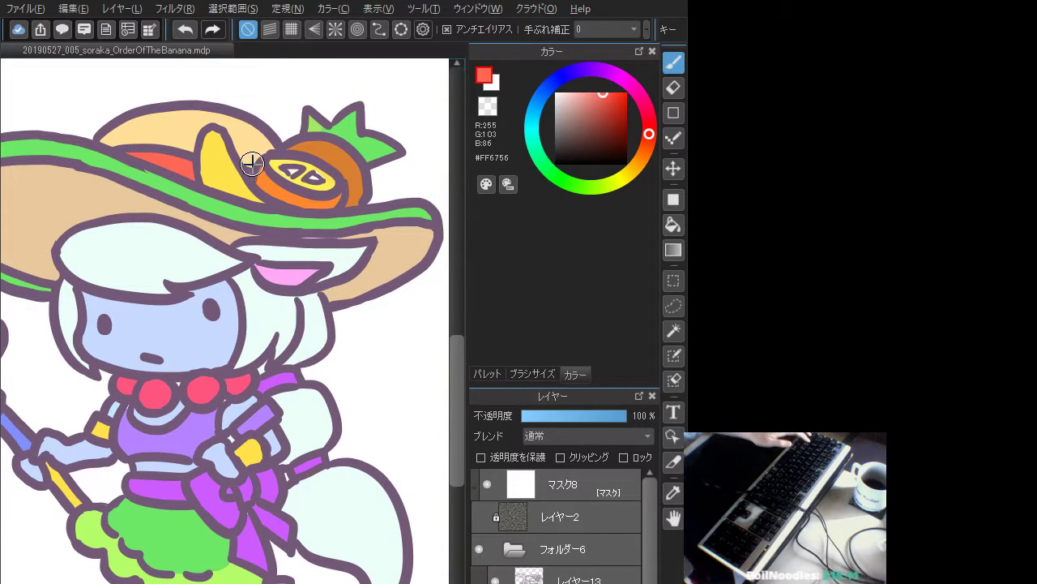
alt+click(321, 177)
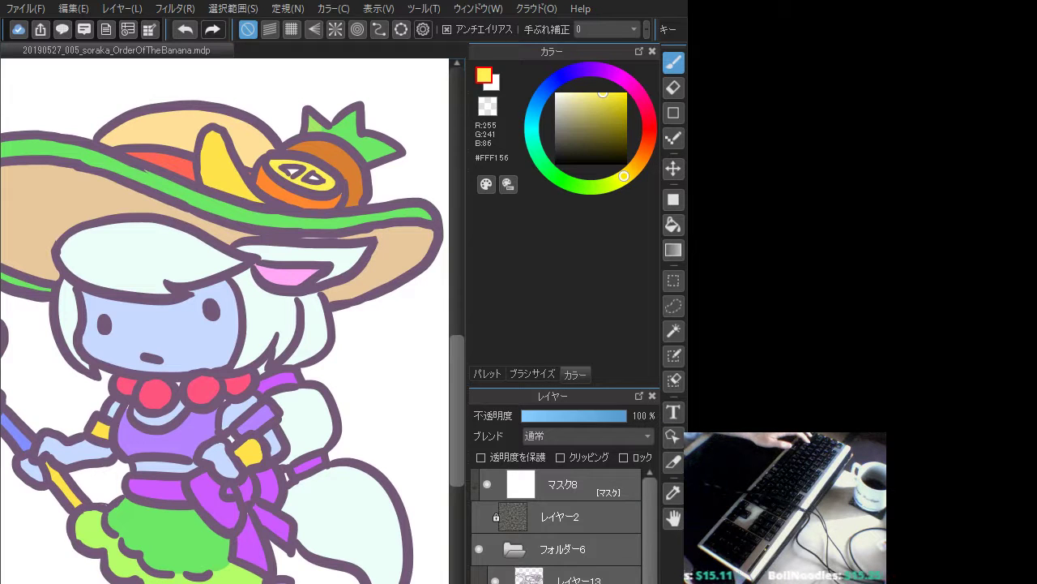
key(ctrl+z)
- Check the character's fills for gaps against the green backdrop, and hide the backdrop
drag(223, 400, 236, 438)
drag(267, 435, 295, 406)
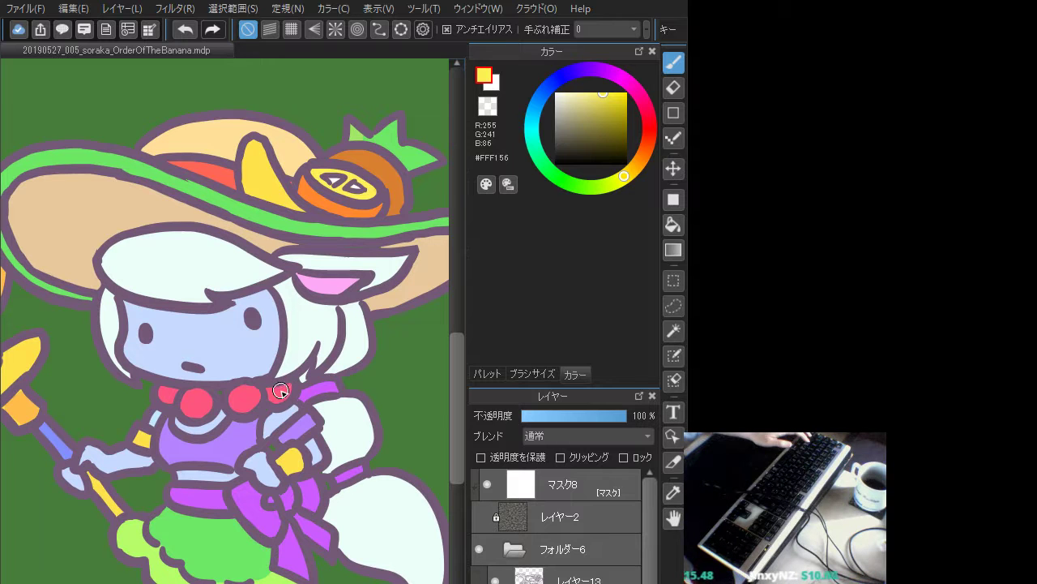
scroll(267, 418, down, 4)
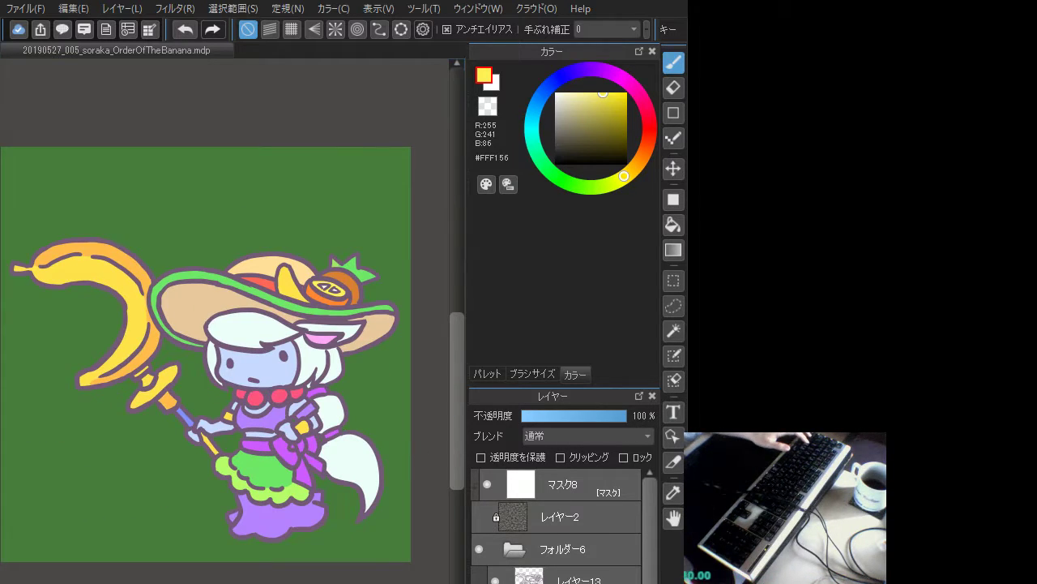
click(486, 582)
- Unlock the layer with 27% opacity and make レイヤー13 the active layer
click(596, 581)
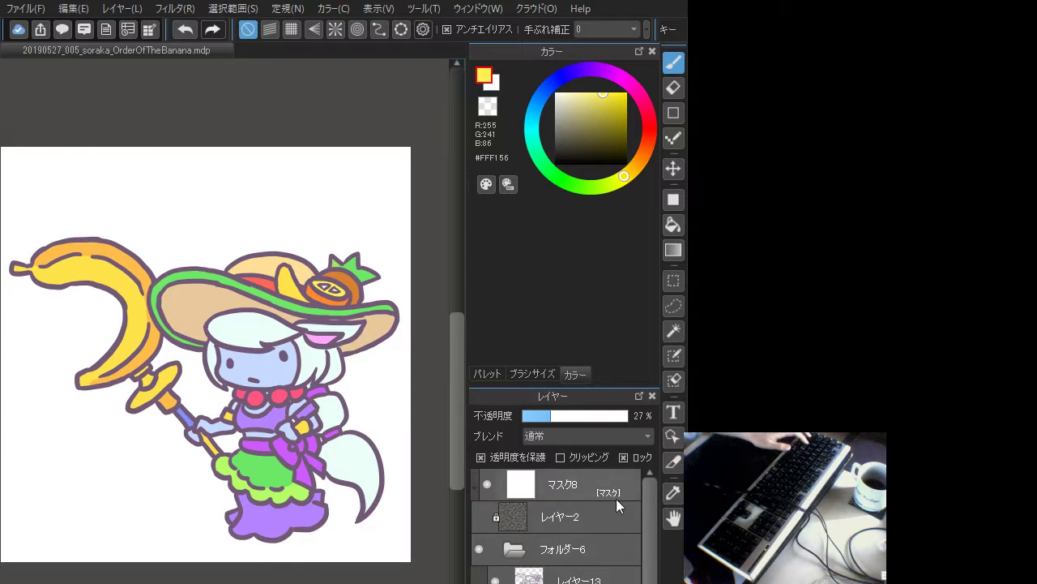
click(623, 458)
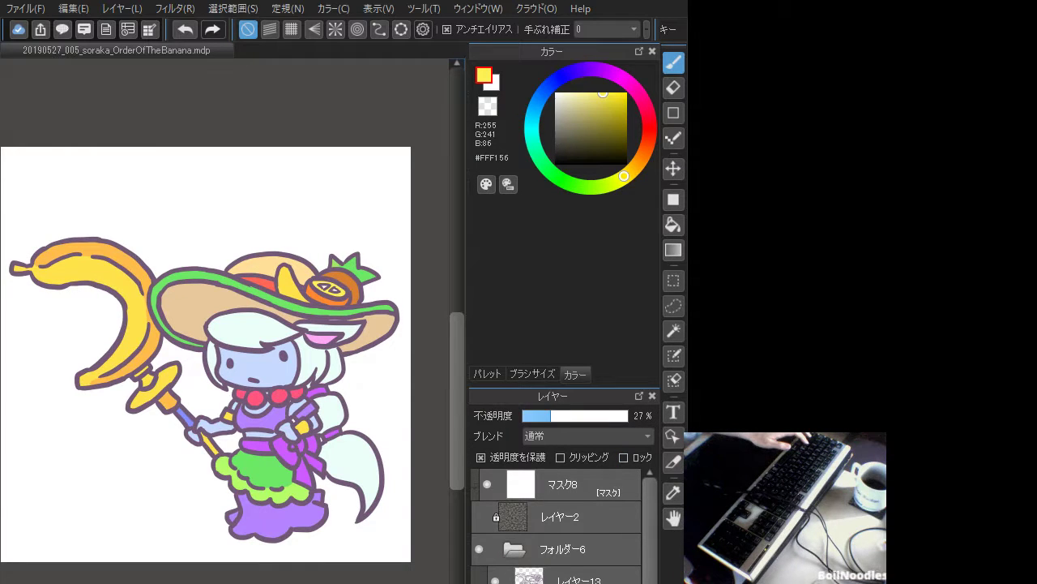
click(578, 580)
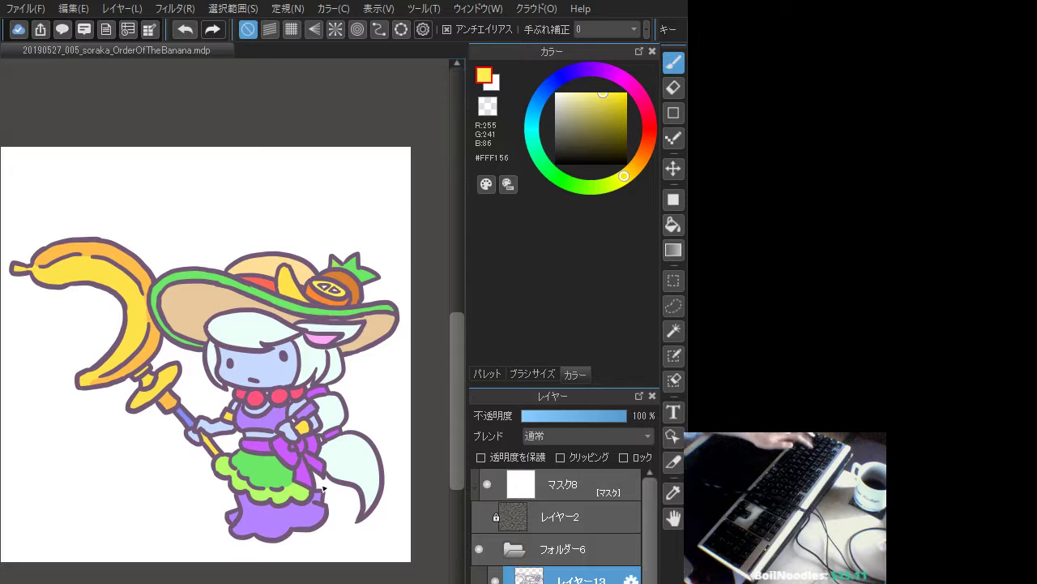
scroll(277, 467, up, 2)
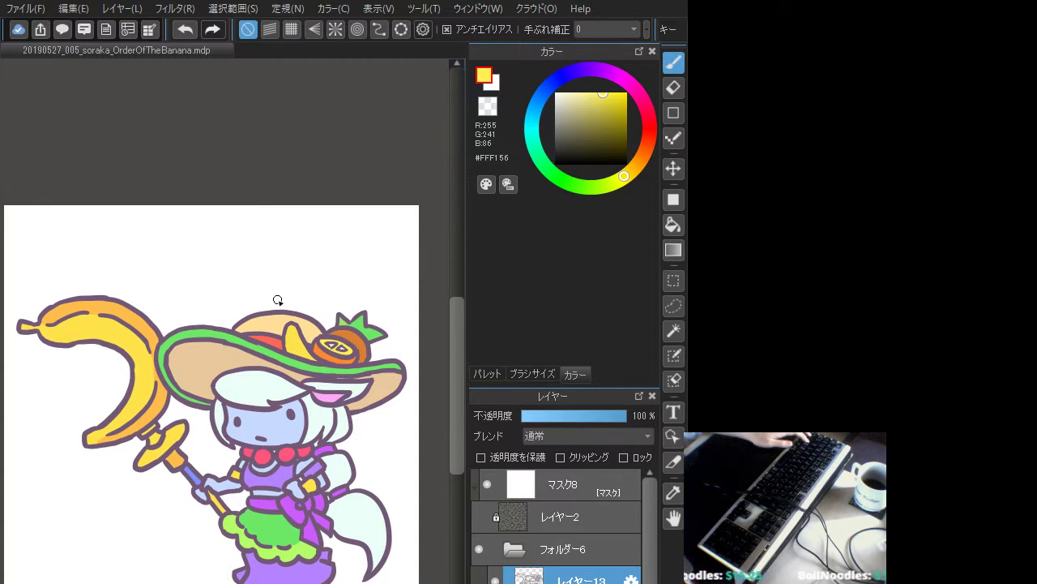
- Mute the hat leaf's green to #8AE384 and fill the brim's trim with it on the colour layer, undoing the fills on レイヤー13
key(ctrl+minus)
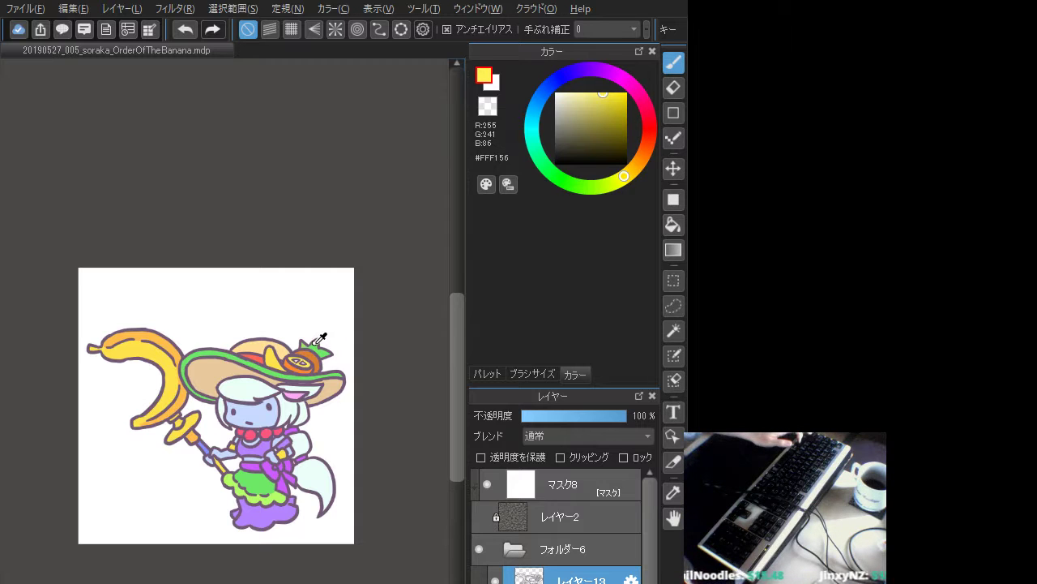
alt+click(315, 343)
click(584, 102)
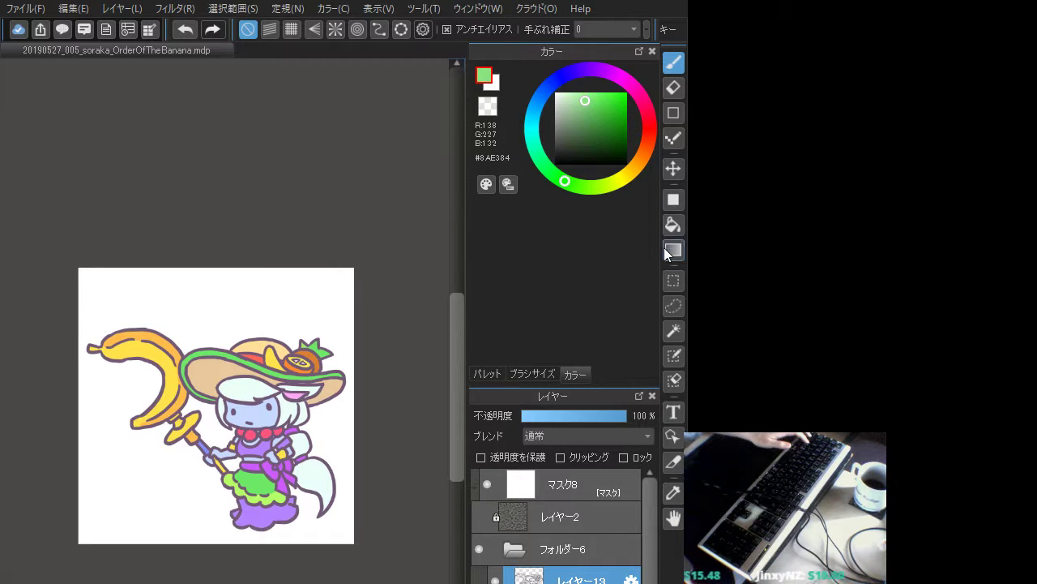
click(672, 225)
click(215, 347)
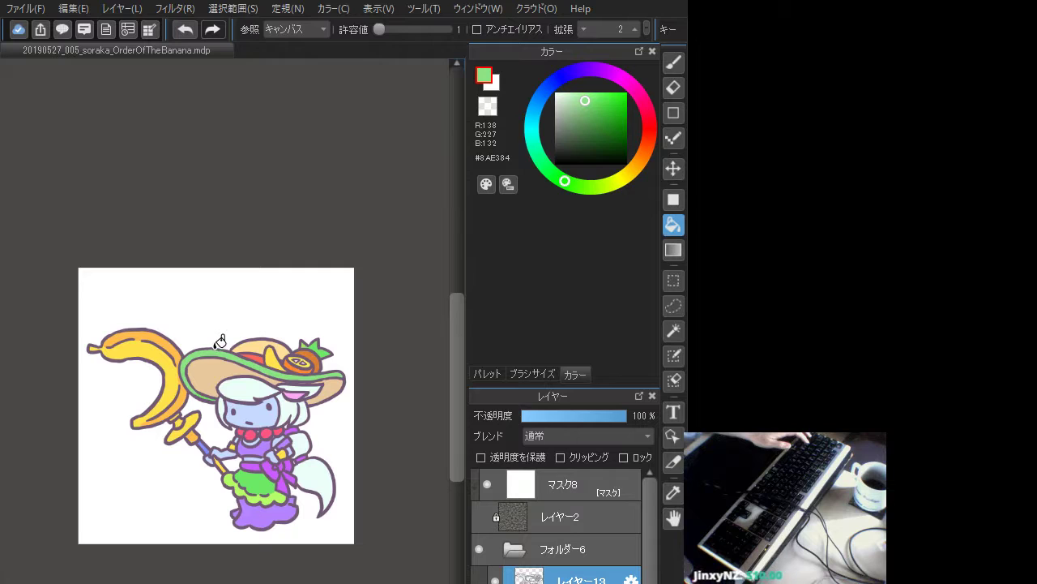
key(ctrl+z)
click(214, 353)
key(ctrl+z)
click(525, 582)
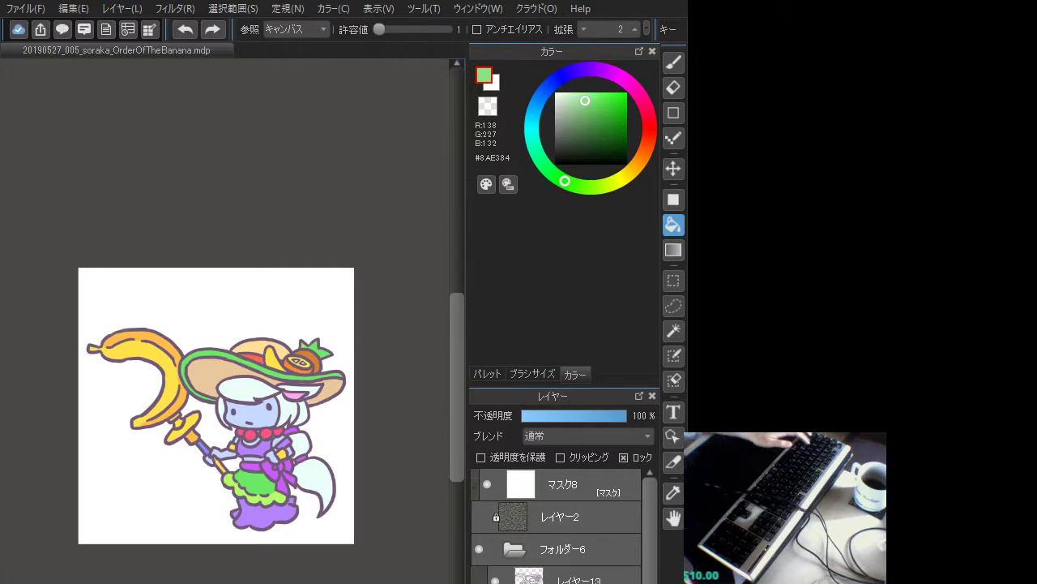
click(205, 353)
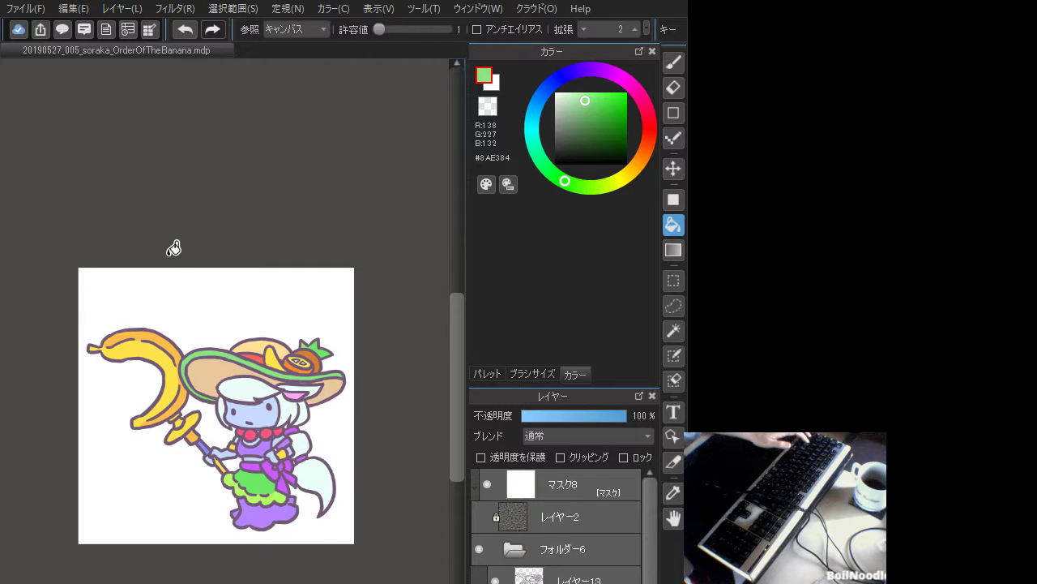
scroll(174, 248, up, 5)
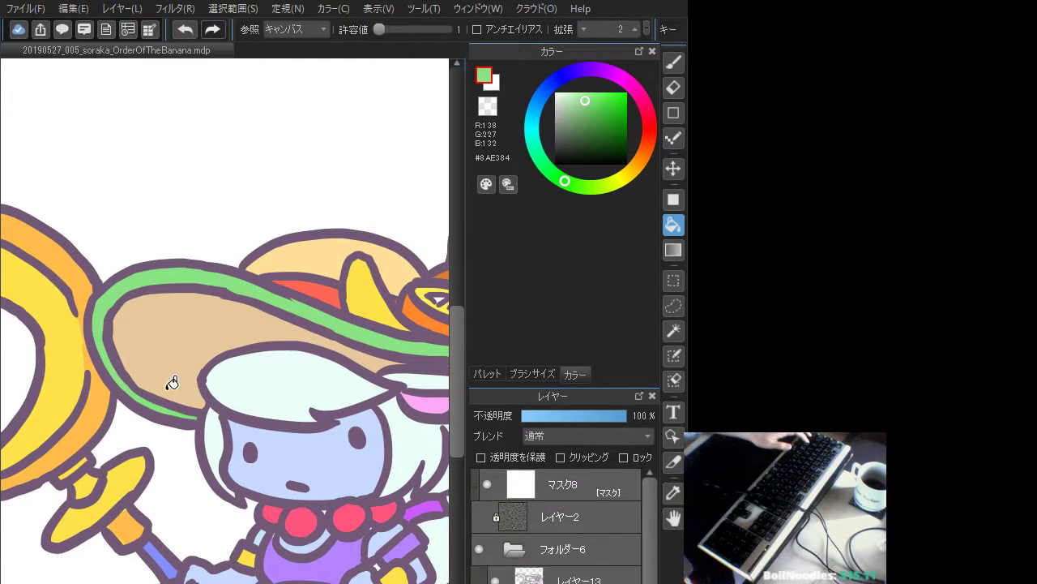
scroll(162, 343, down, 5)
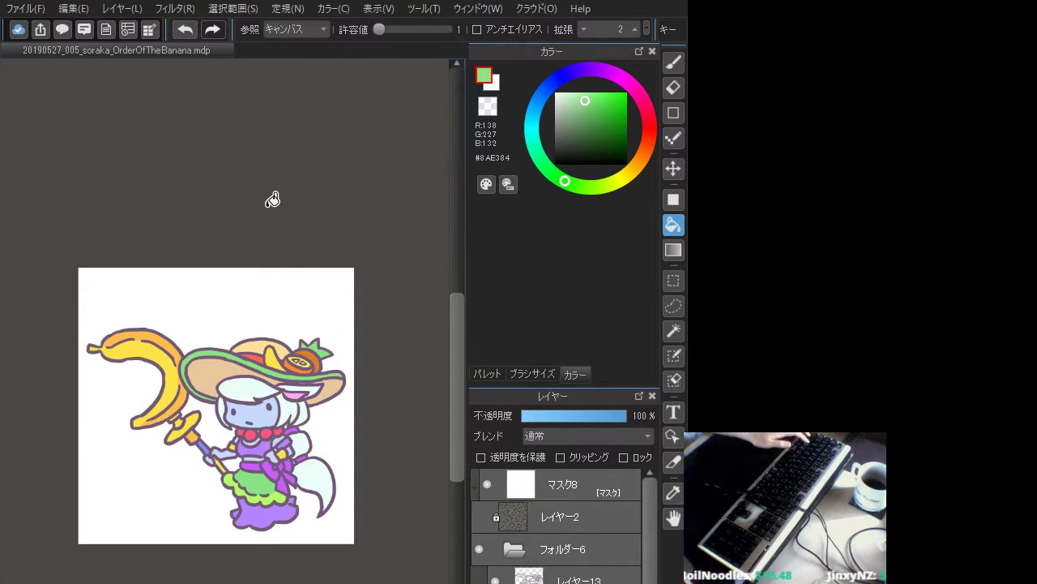
key(ctrl+plus)
key(ctrl+plus)
scroll(268, 206, down, 2)
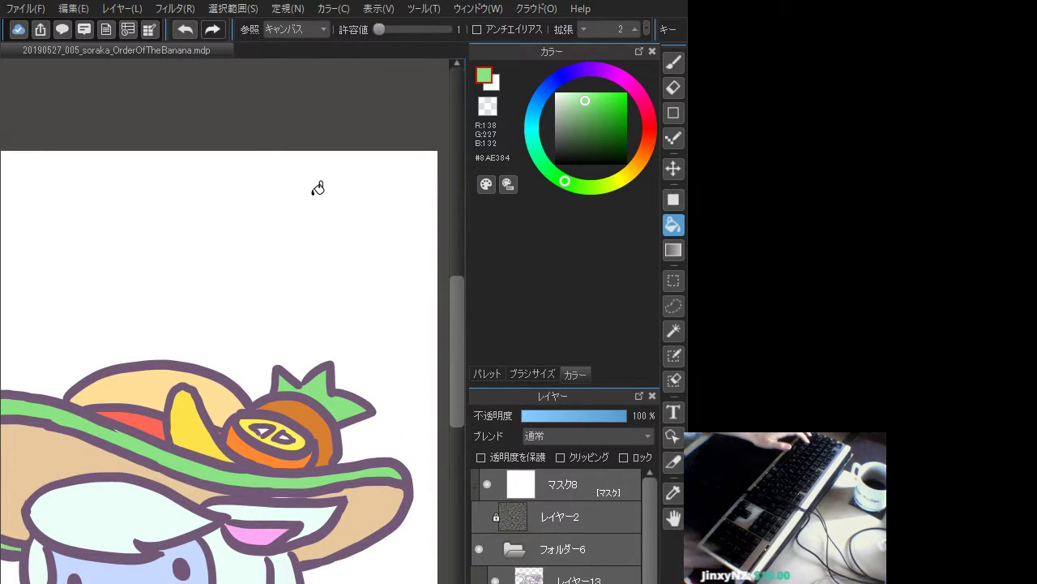
scroll(318, 188, down, 3)
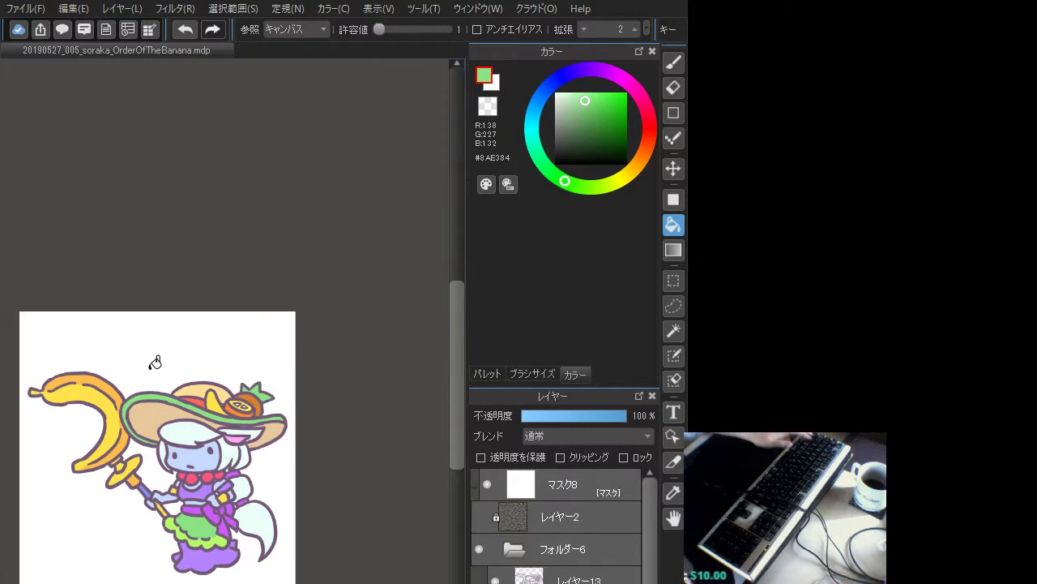
- Select the character's whole silhouette and invert the selection to cover the surrounding background
click(671, 62)
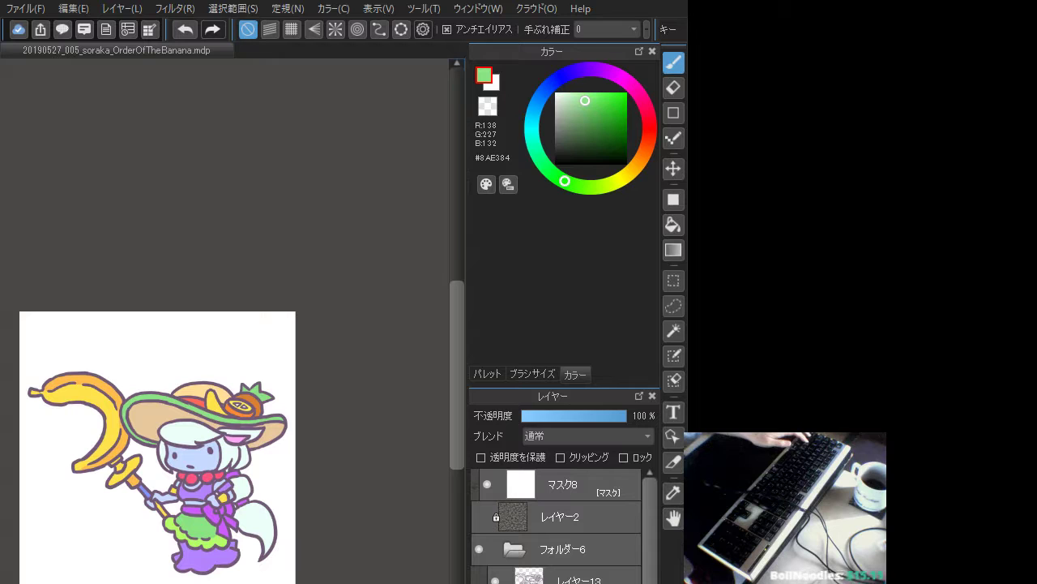
key(ctrl+a)
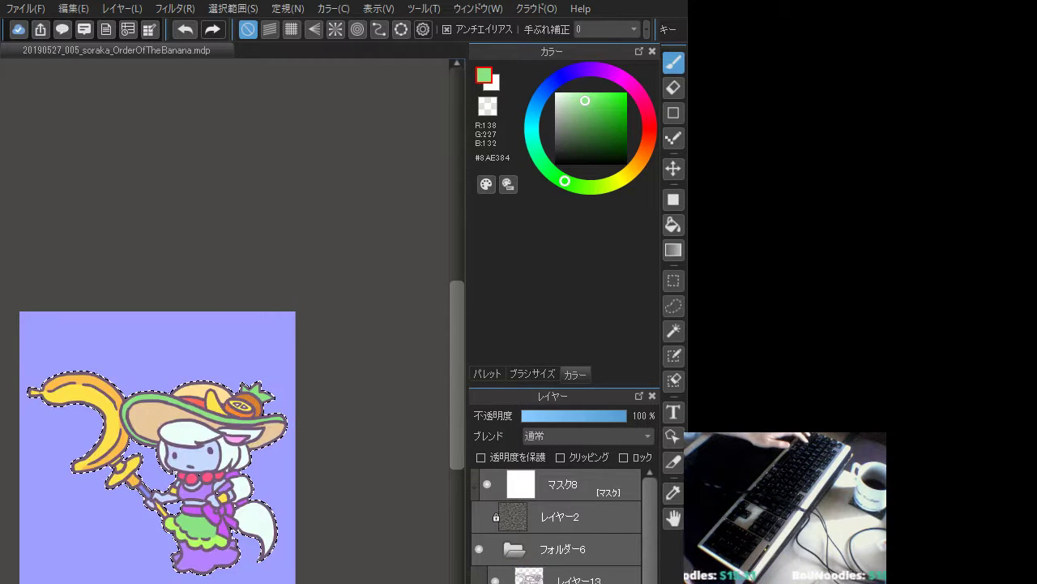
scroll(382, 472, up, 5)
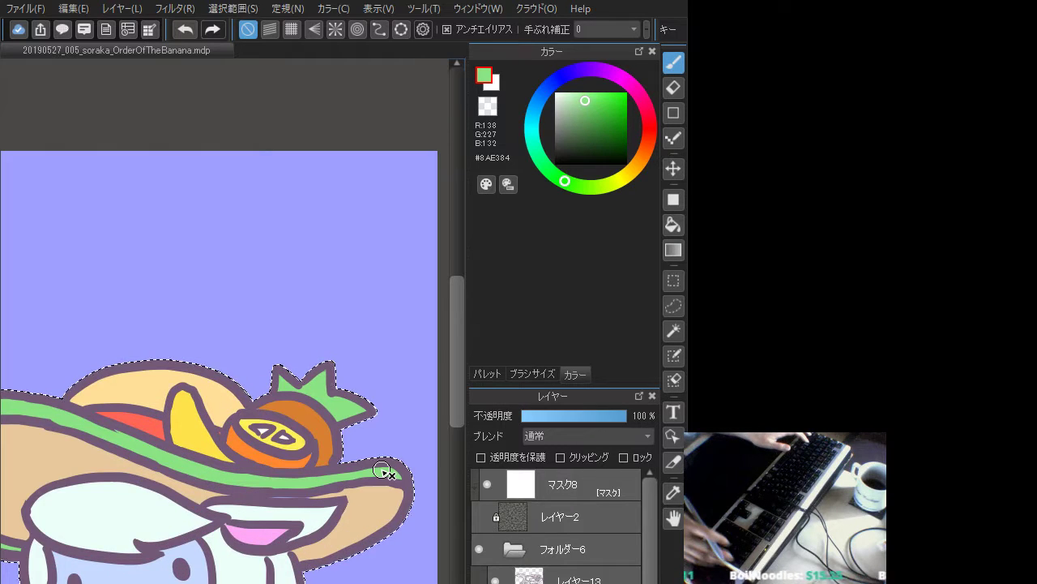
scroll(381, 472, down, 3)
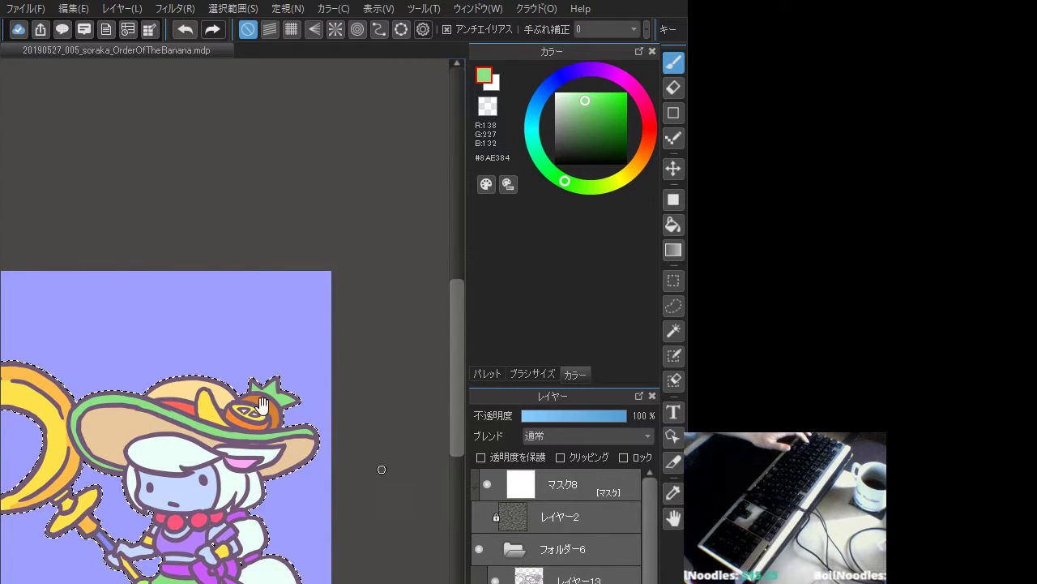
drag(324, 433, 428, 424)
click(225, 11)
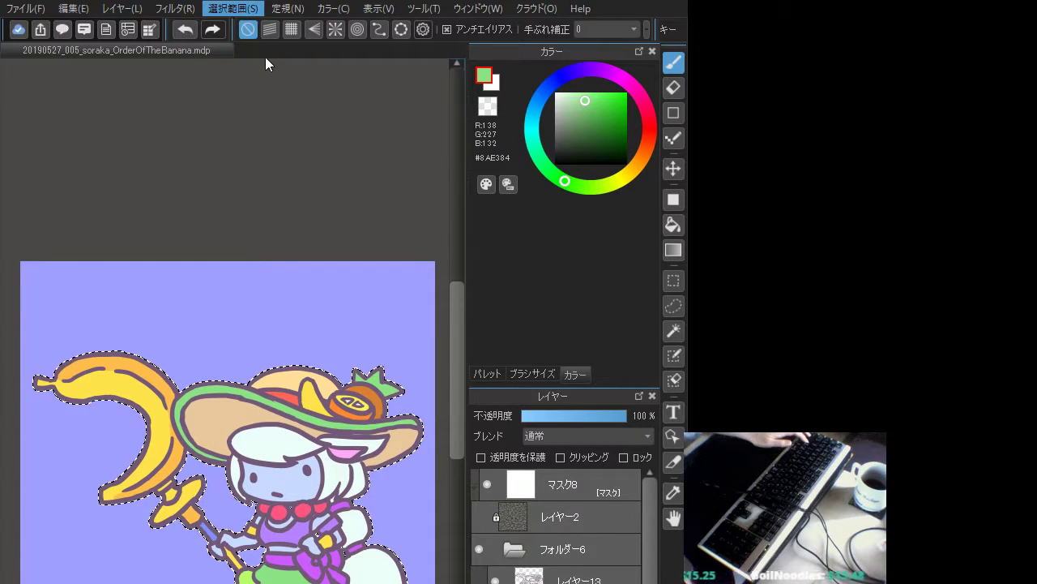
click(270, 68)
- Fill the selected background with black #000000 on マスク8, undoing the fill on the colour layer, and finish with the selection cleared and レイヤー2 hidden
drag(604, 129, 557, 163)
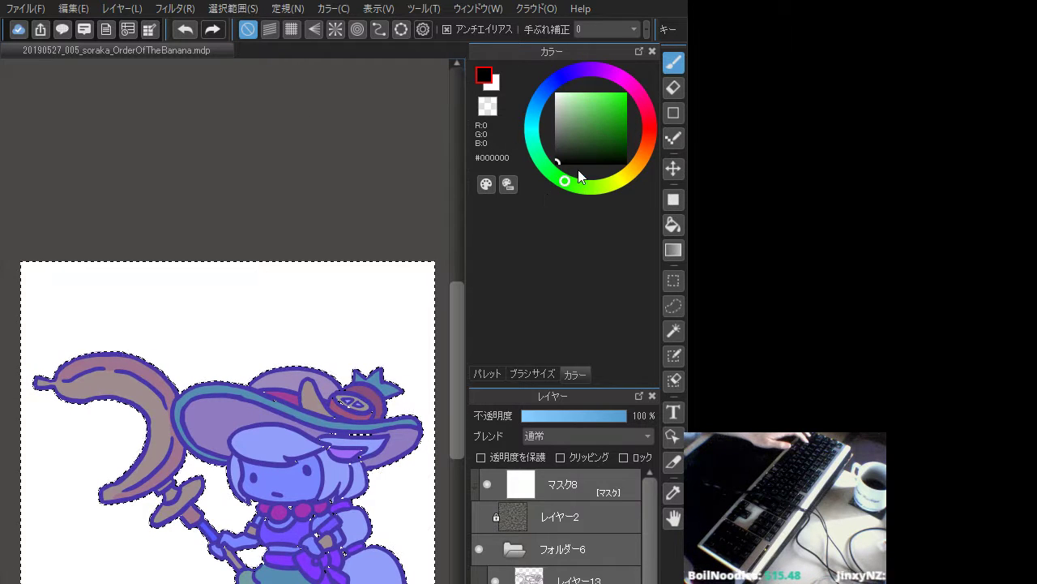
click(674, 200)
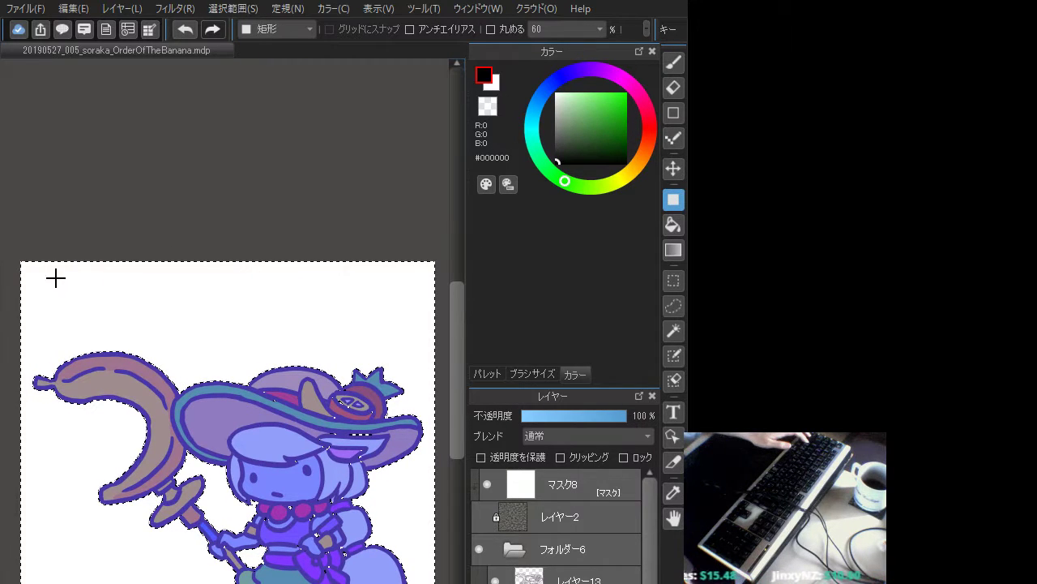
drag(15, 257, 436, 583)
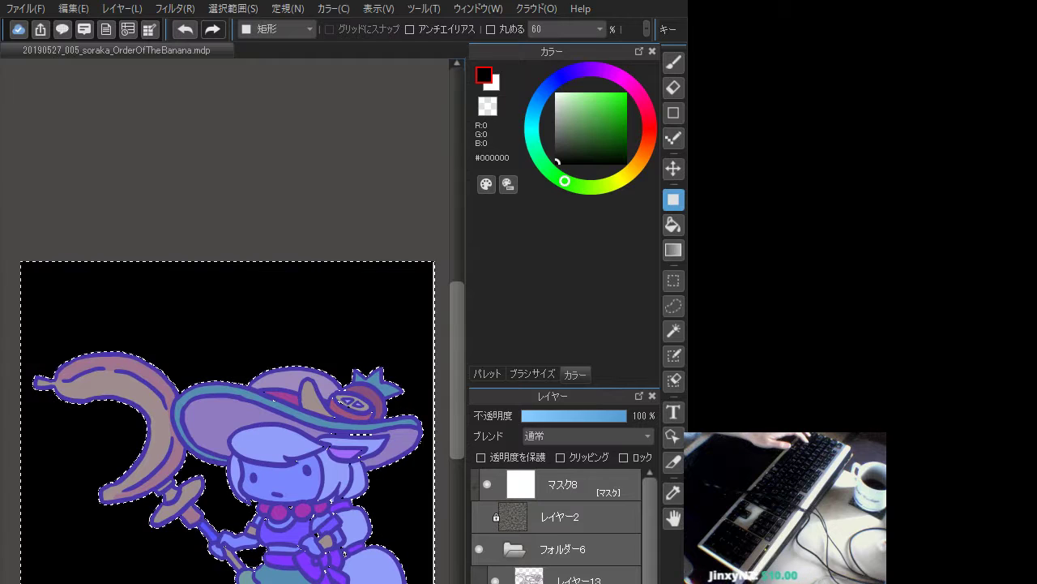
key(ctrl+z)
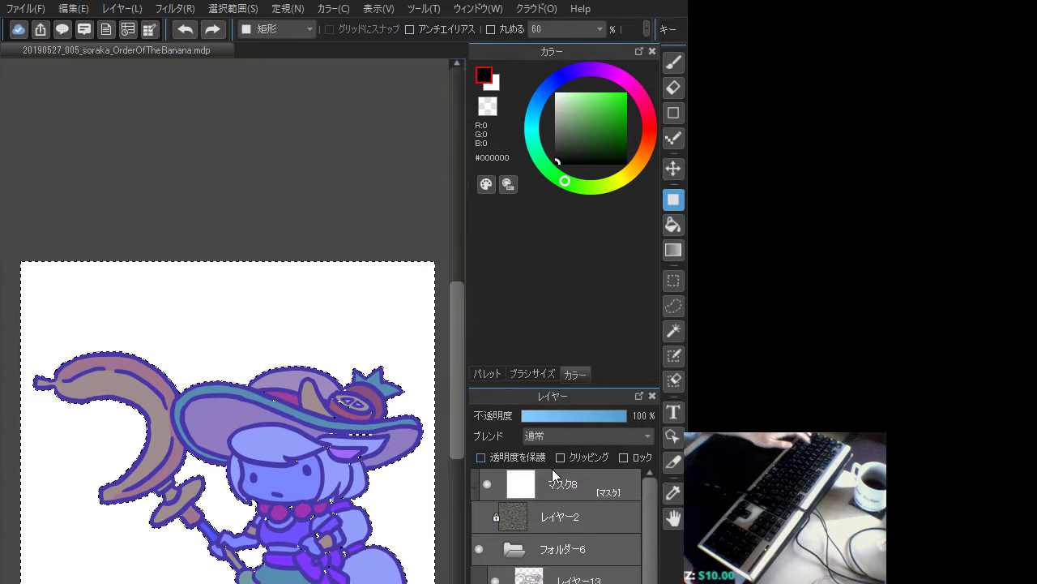
click(567, 519)
click(551, 484)
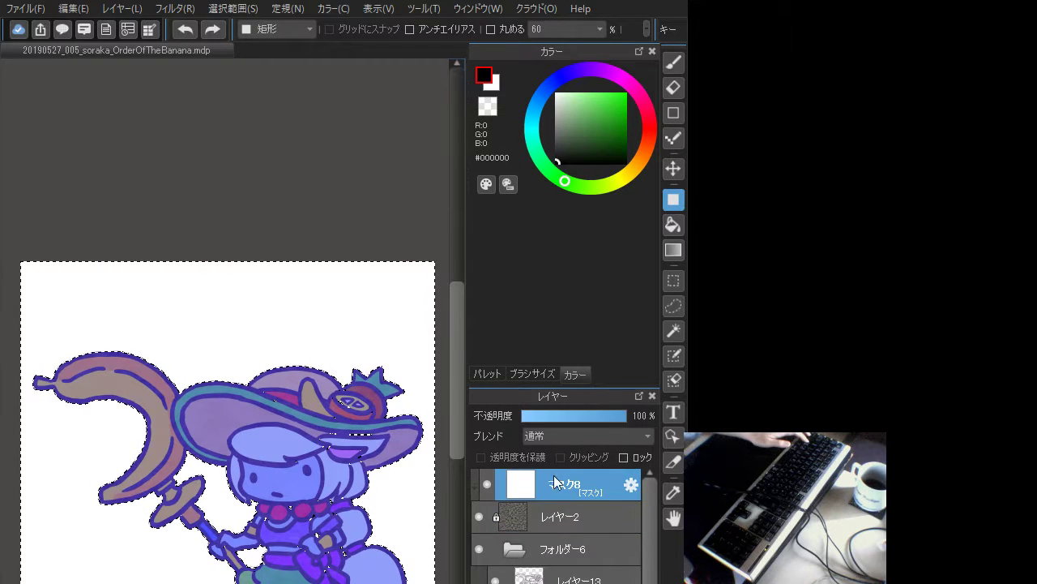
drag(15, 248, 439, 582)
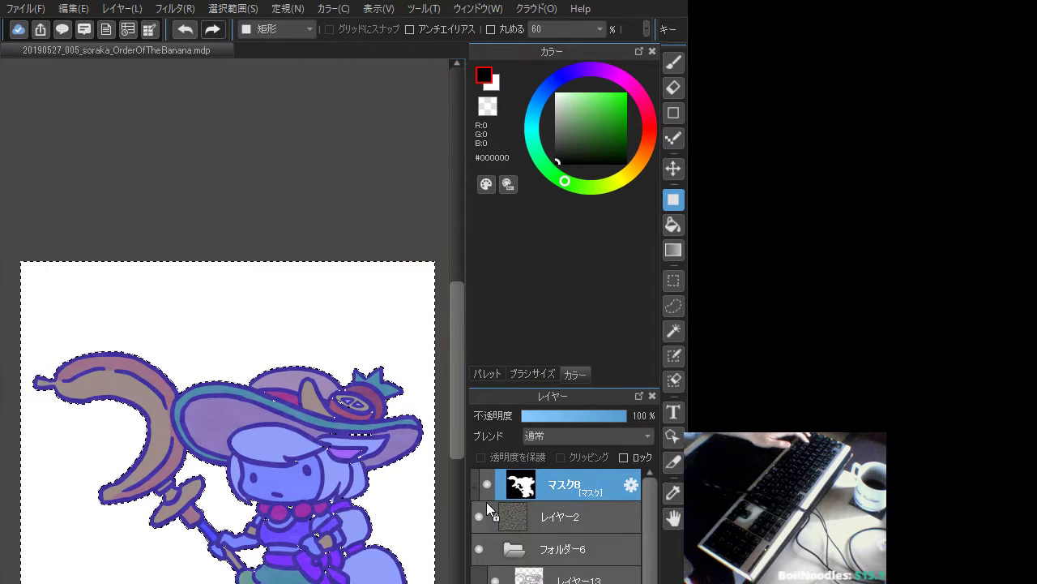
key(ctrl+d)
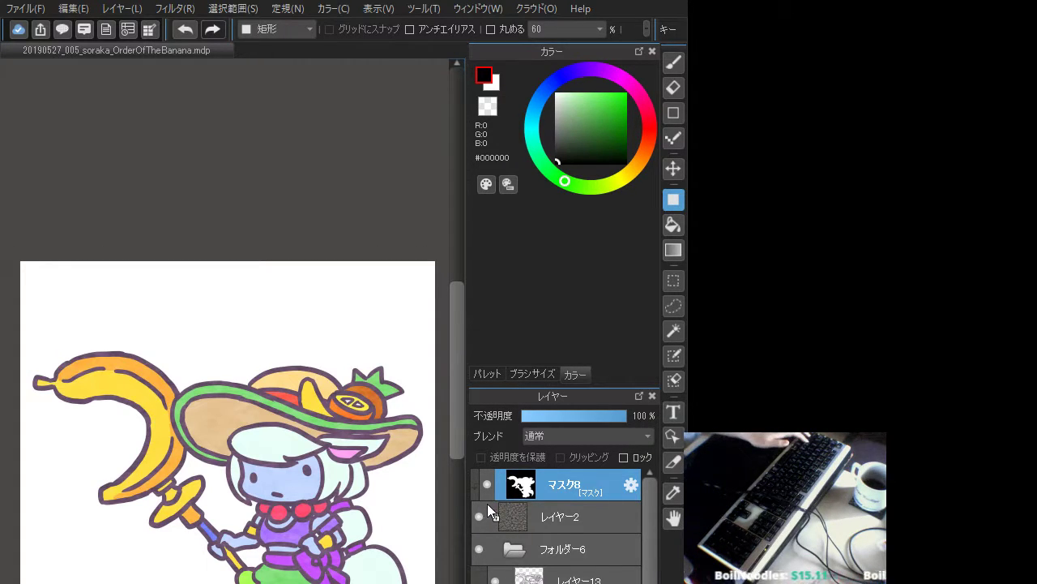
click(480, 517)
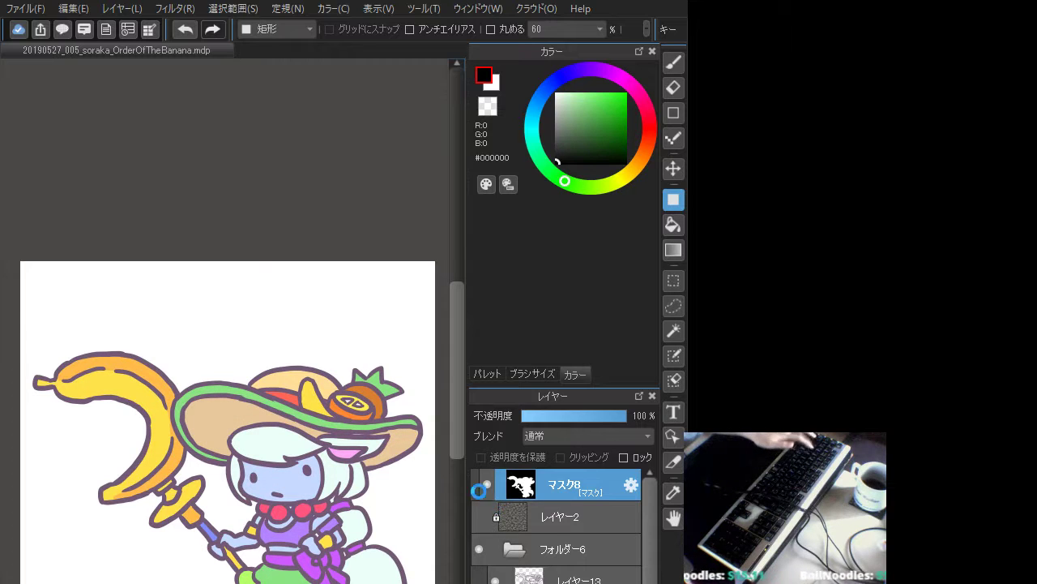
- Sample the waist sash's purple, mute it to #C57AE8, and fill the sash with it on the colour layer
key(b)
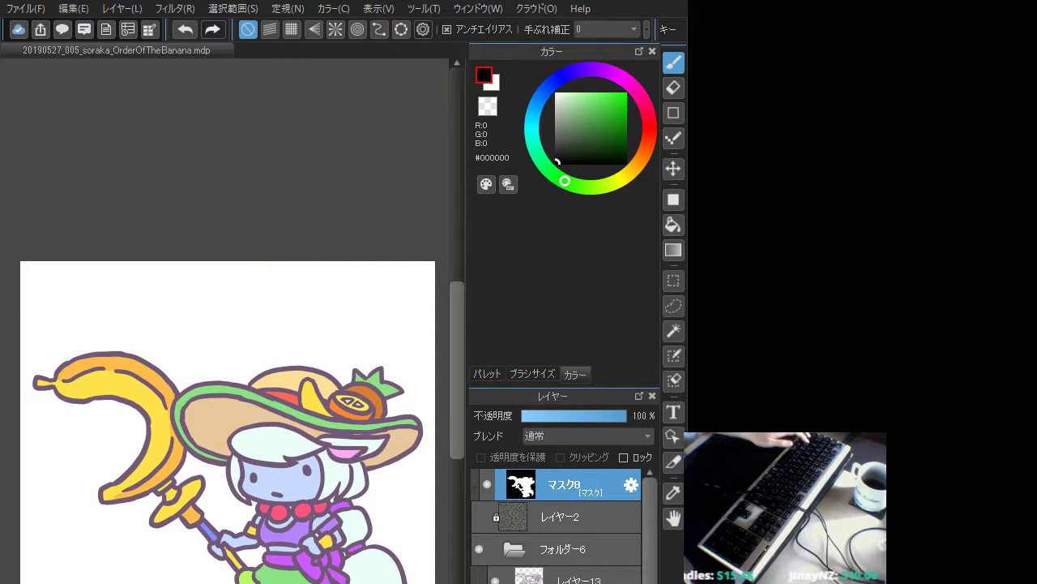
alt+click(308, 556)
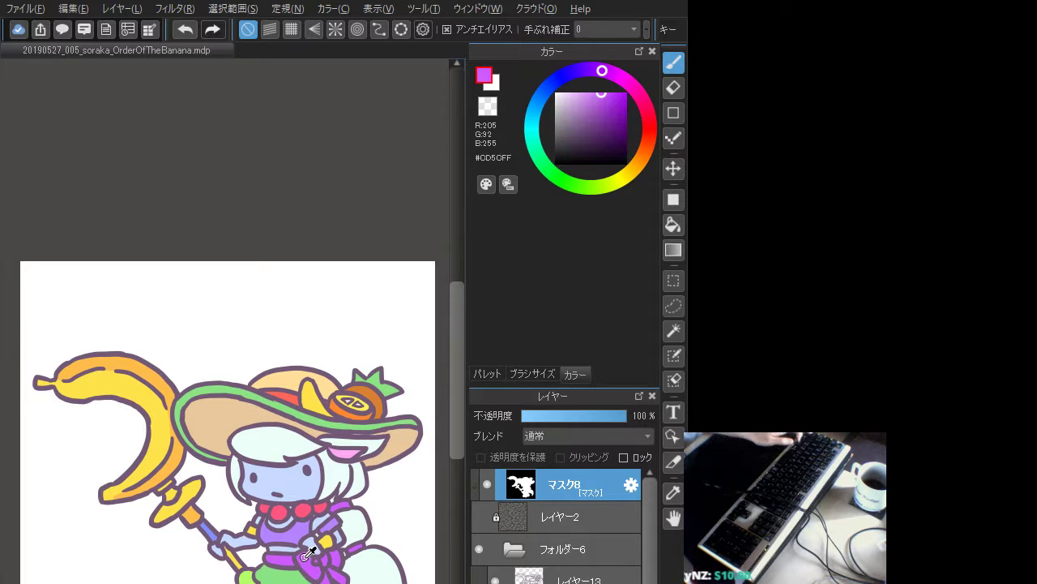
click(673, 225)
click(590, 99)
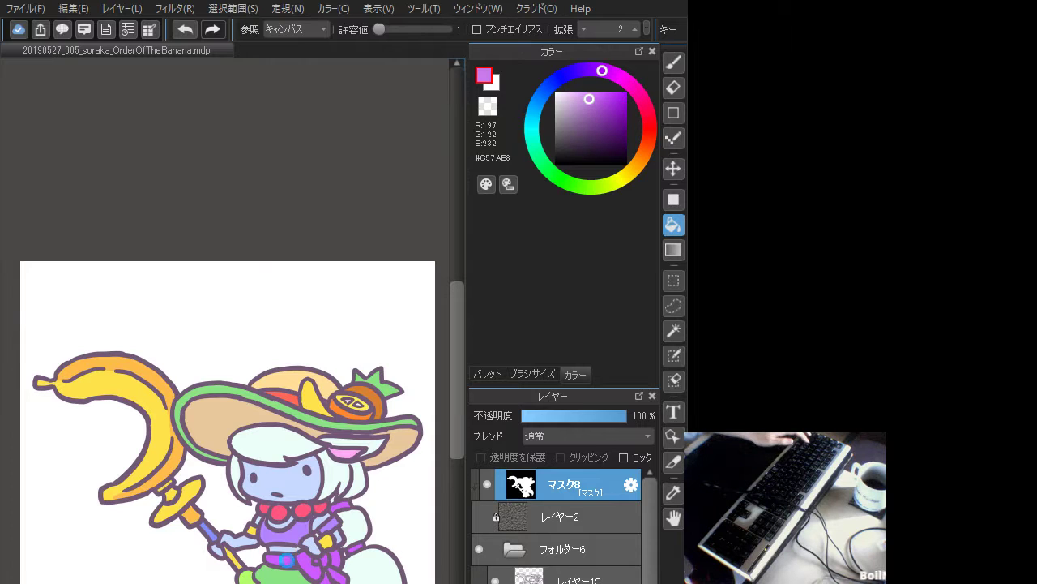
click(559, 583)
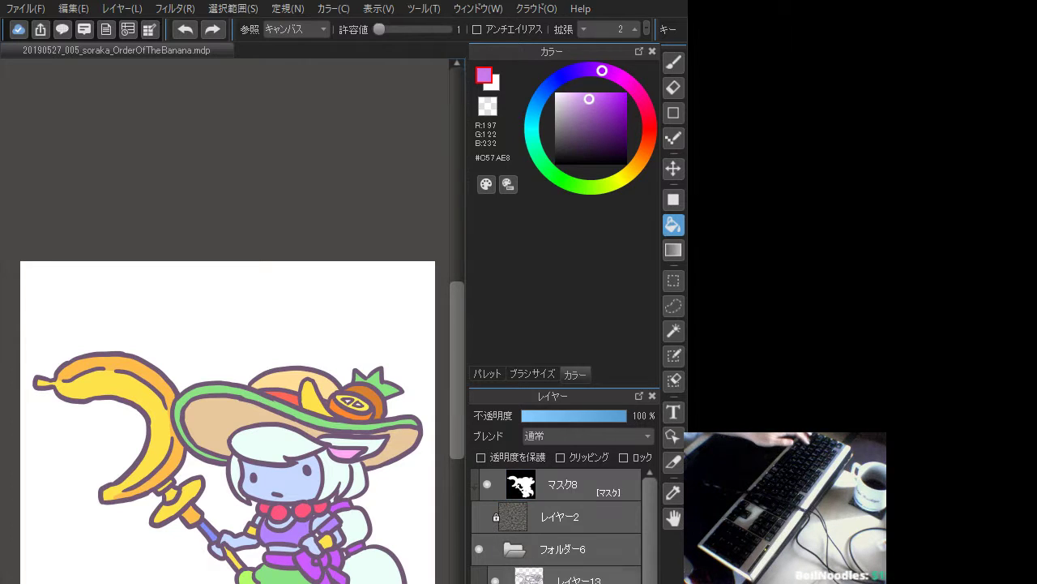
click(284, 560)
click(312, 556)
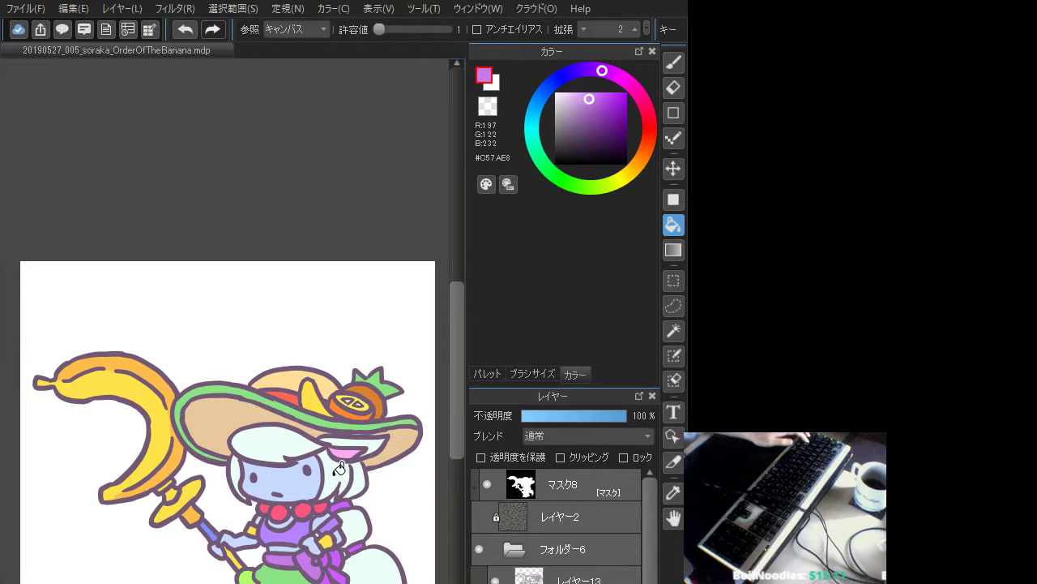
- Recolour the waist sash and bow with orchid #DF7AE8, undoing the trial fill in pink #E87AC0
click(637, 93)
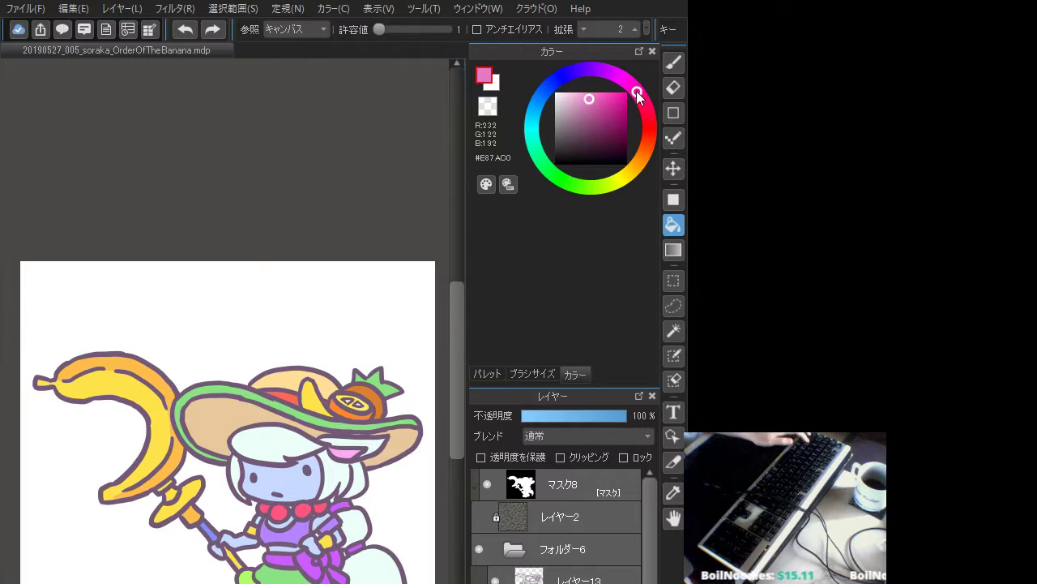
click(296, 557)
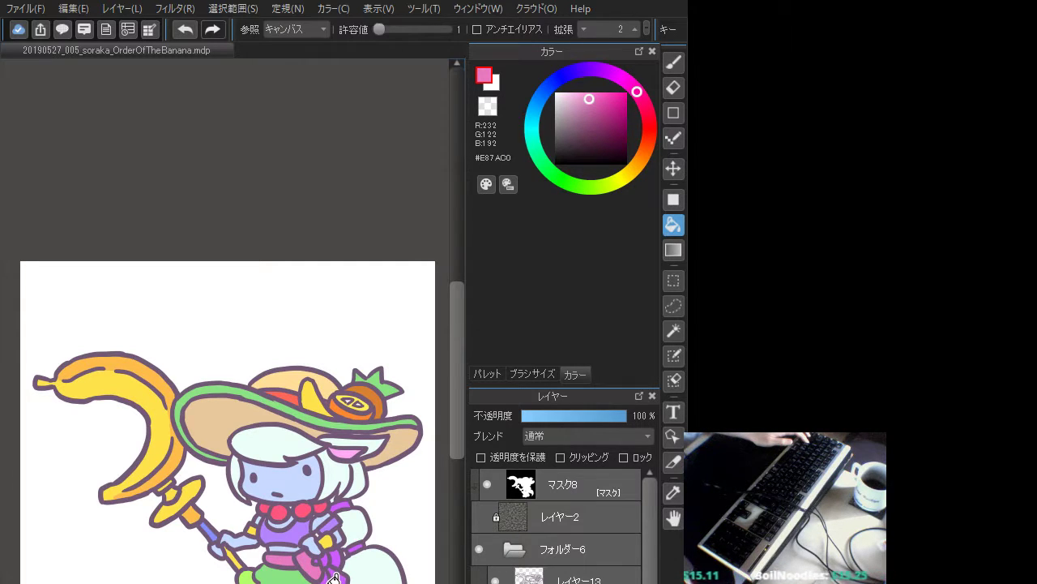
key(ctrl+z)
click(615, 75)
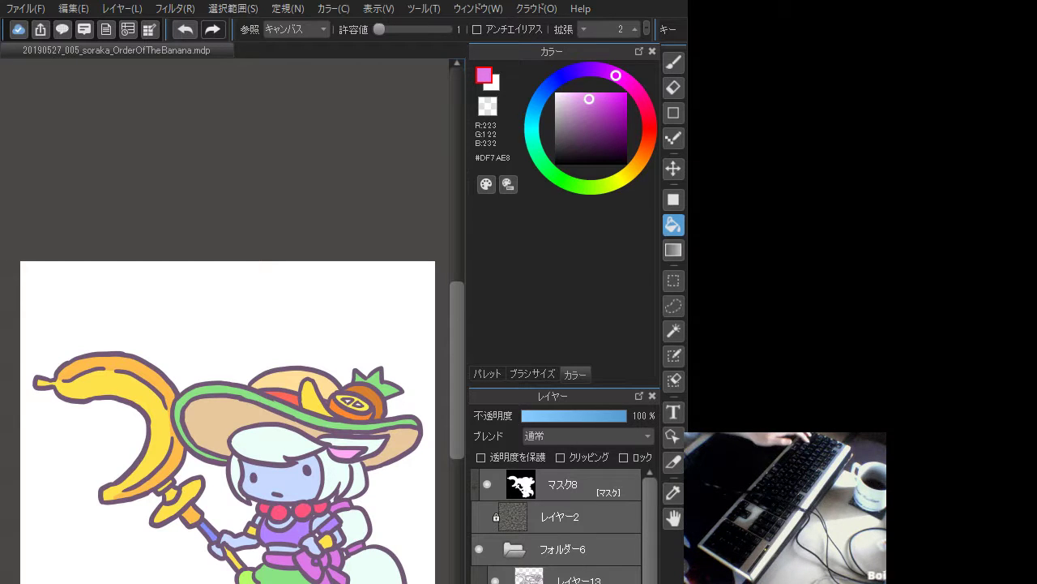
key(ctrl+z)
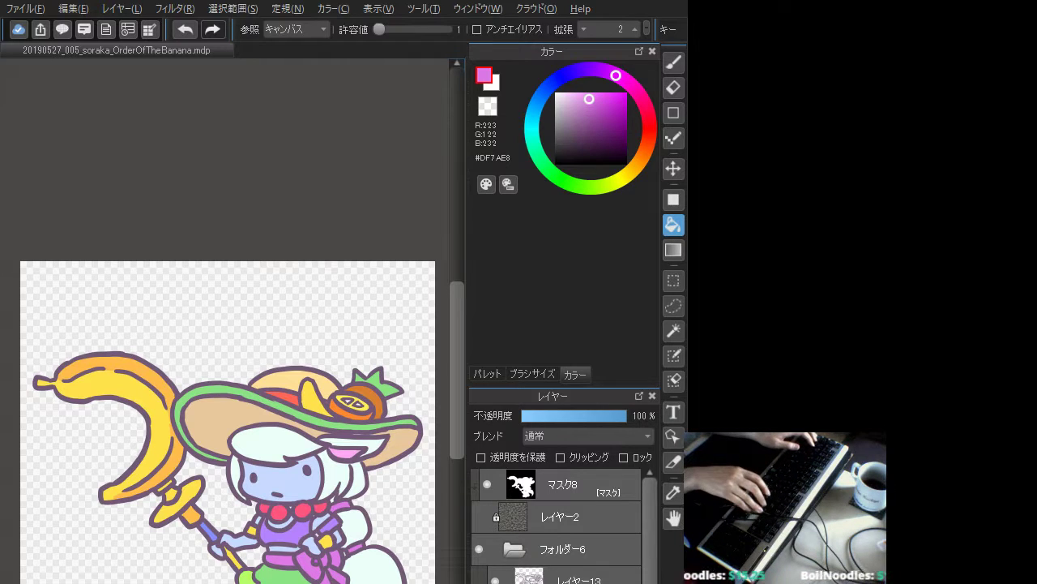
- Save the file as 20190527_006_soraka_Program.mdp and clear the artwork from the colour layer, レイヤー13 and マスク8
key(Return)
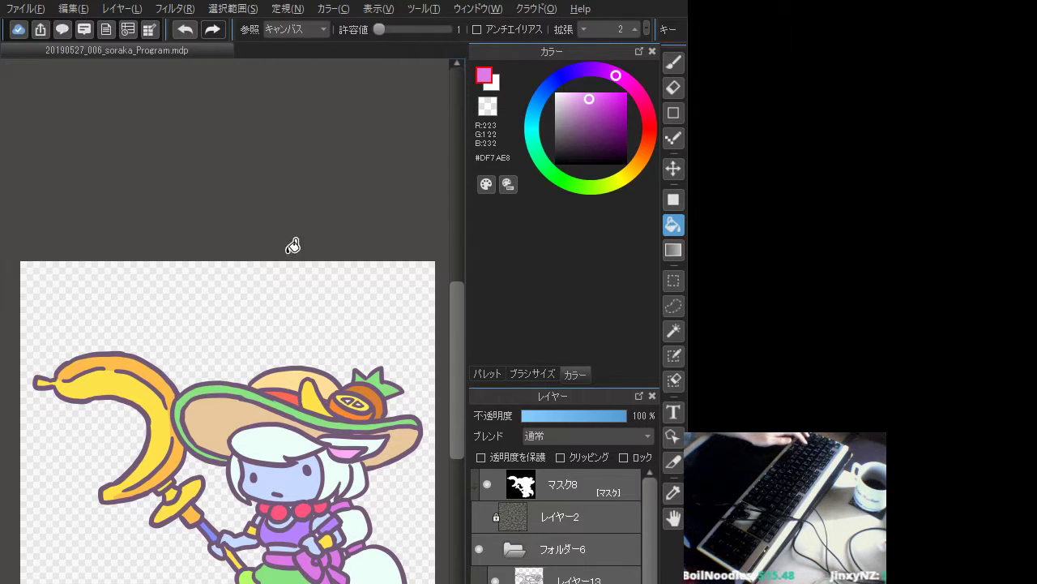
key(Delete)
click(580, 579)
key(Delete)
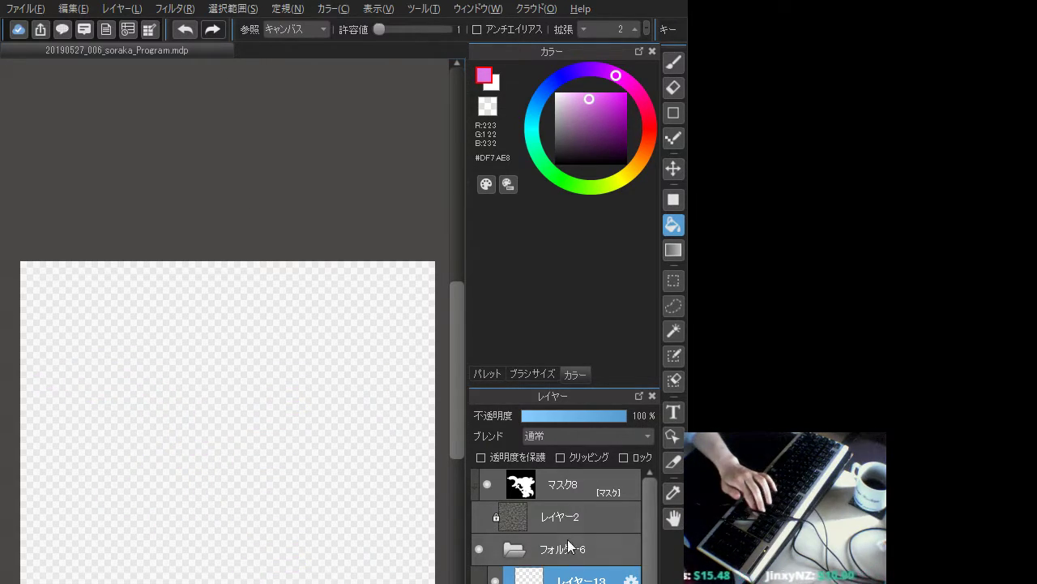
click(573, 484)
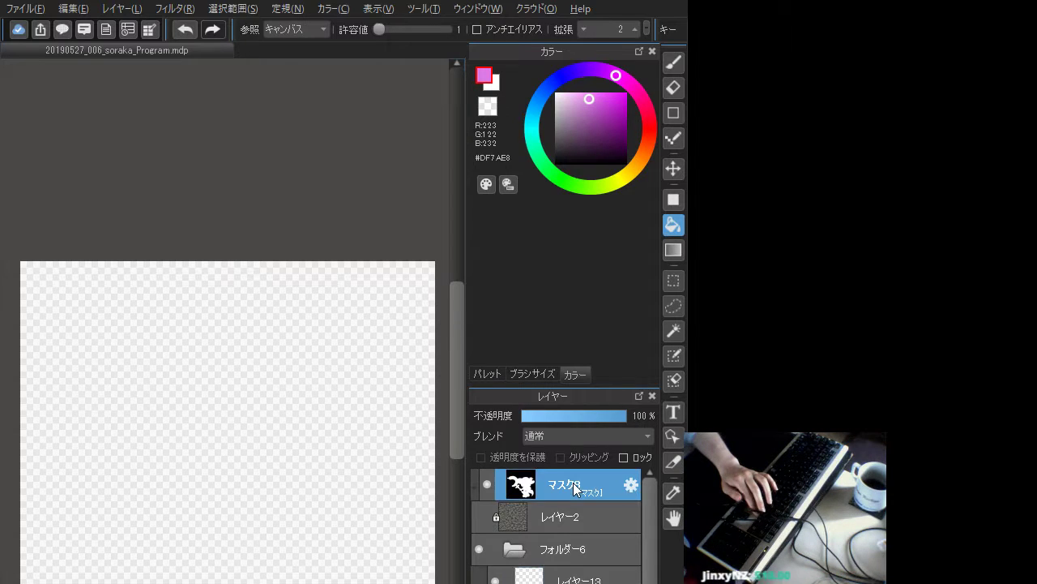
click(567, 577)
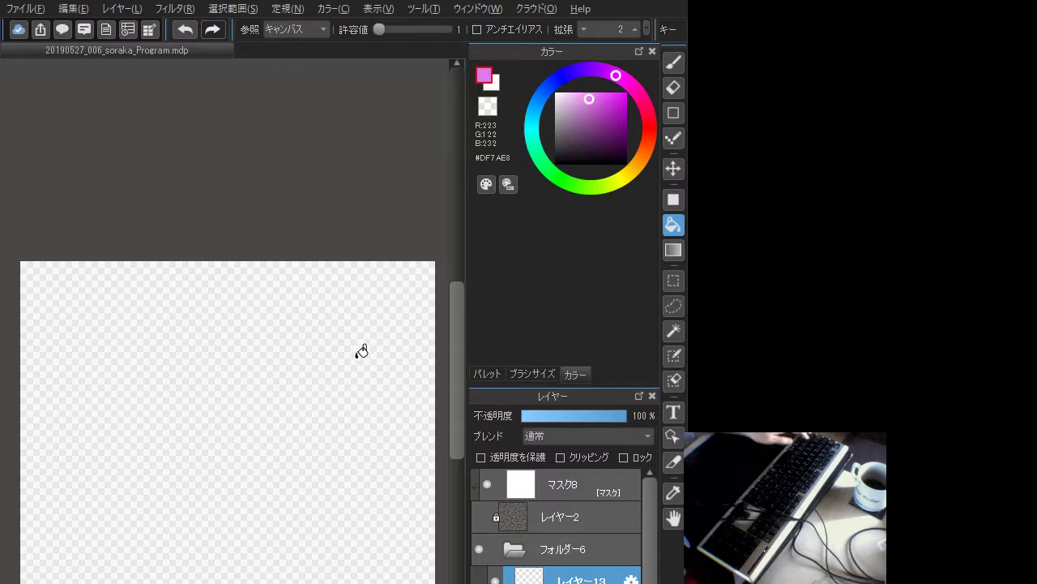
- Switch to the Brush tool and set its colour to muted purple #77607A
click(274, 468)
scroll(274, 468, up, 2)
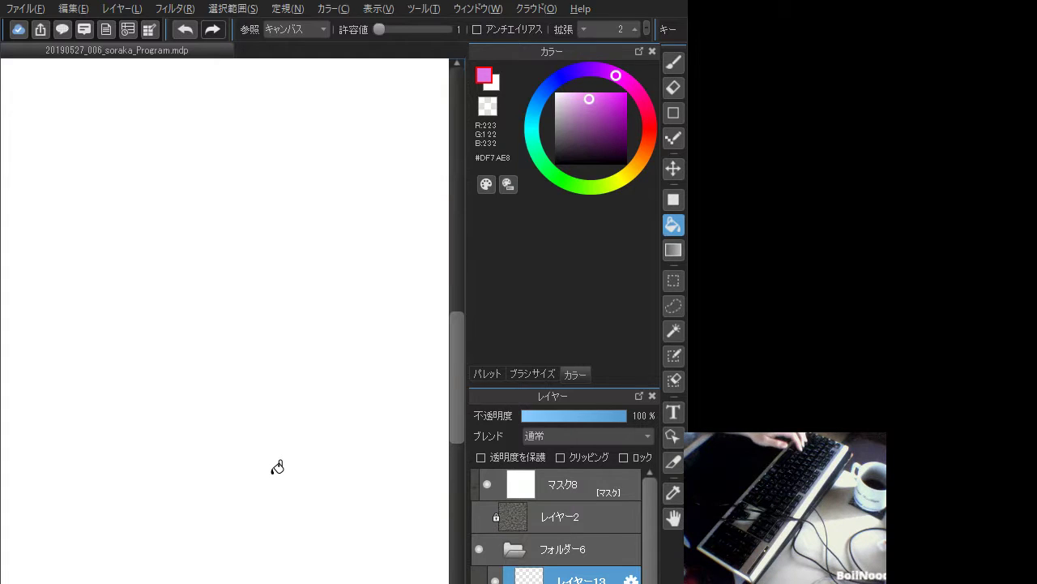
key(b)
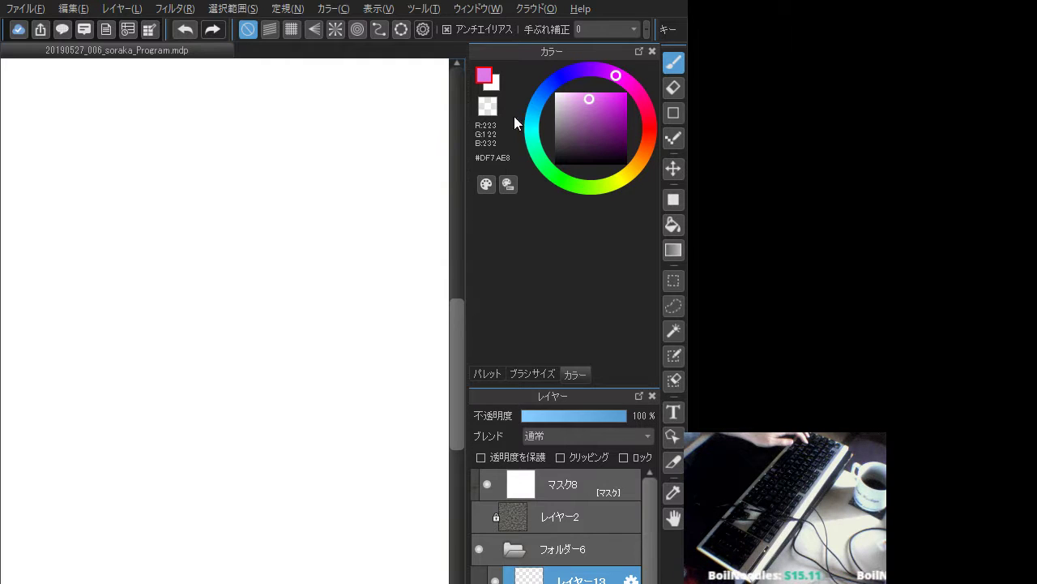
click(570, 130)
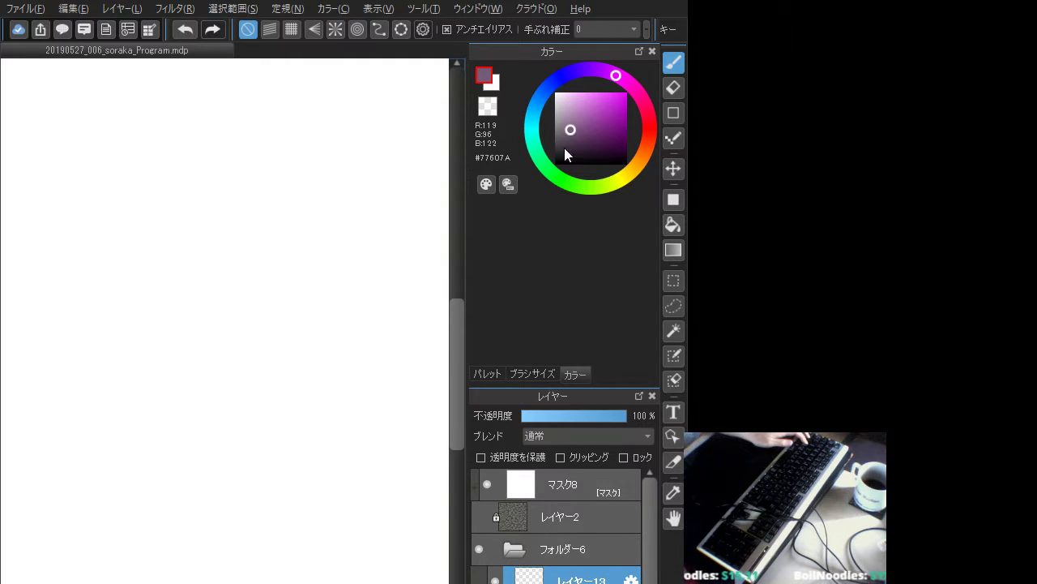
click(541, 378)
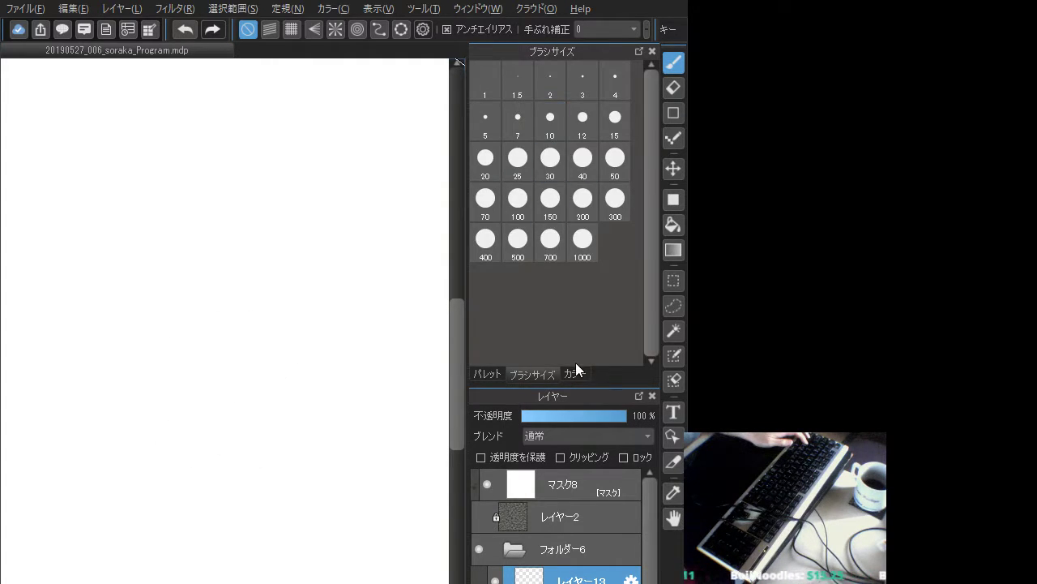
click(574, 372)
drag(310, 256, 364, 309)
key(ctrl+z)
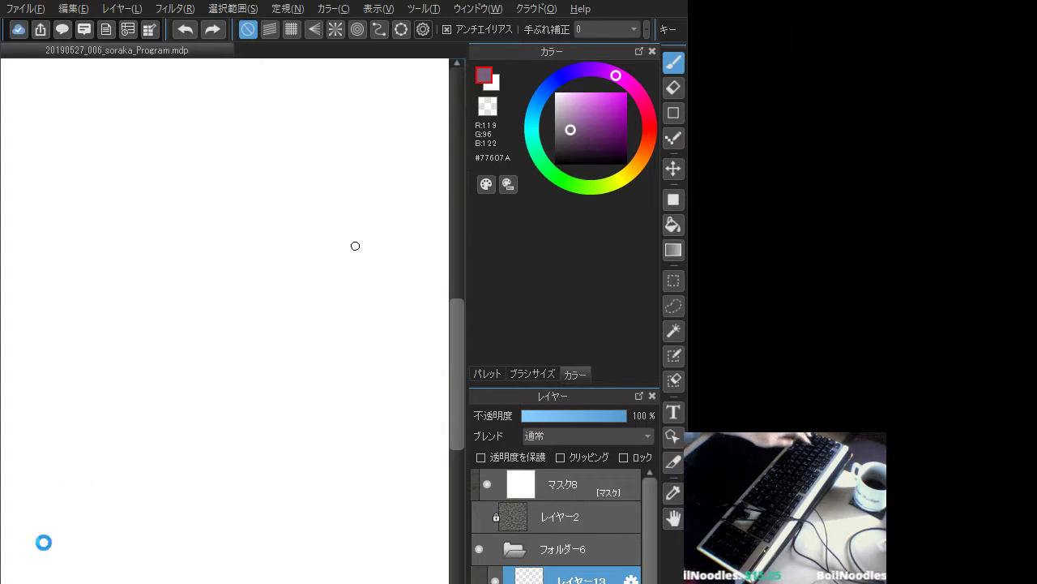
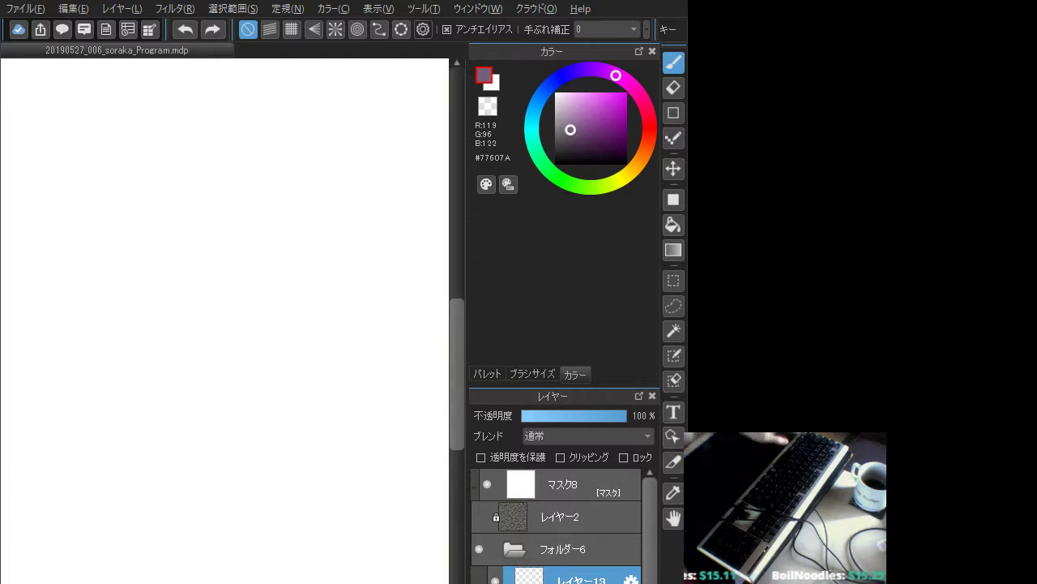
mouse_move(301, 371)
mouse_down()
mouse_move(311, 417)
mouse_move(336, 420)
mouse_up()
key(ctrl+z)
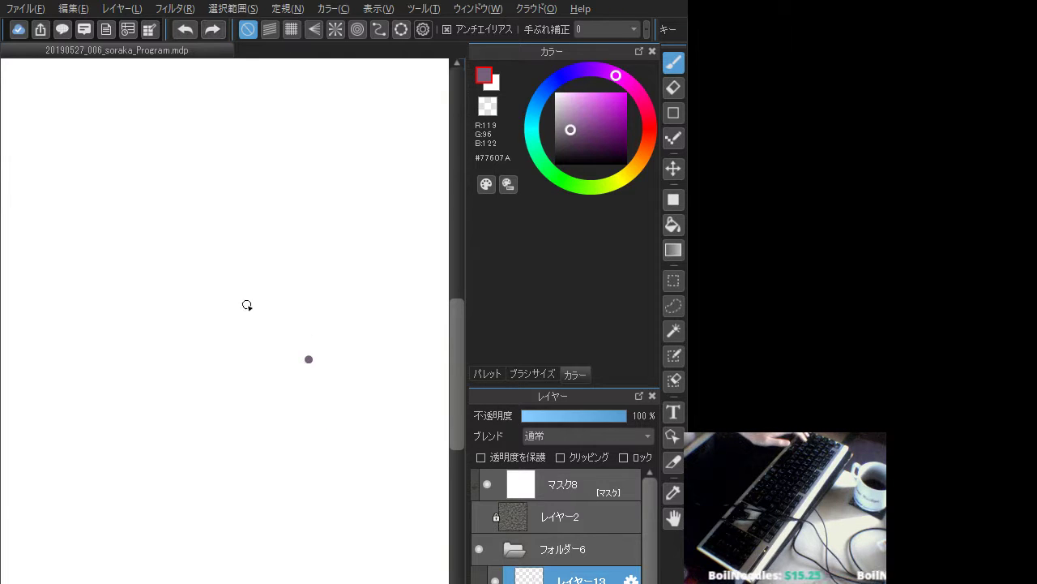
- Doodle a small rabbit head with two dot eyes, a mouth and long ears, and clear it from レイヤー13
mouse_move(243, 350)
mouse_down()
mouse_move(276, 373)
mouse_move(266, 373)
mouse_up()
key(ctrl+z)
click(240, 359)
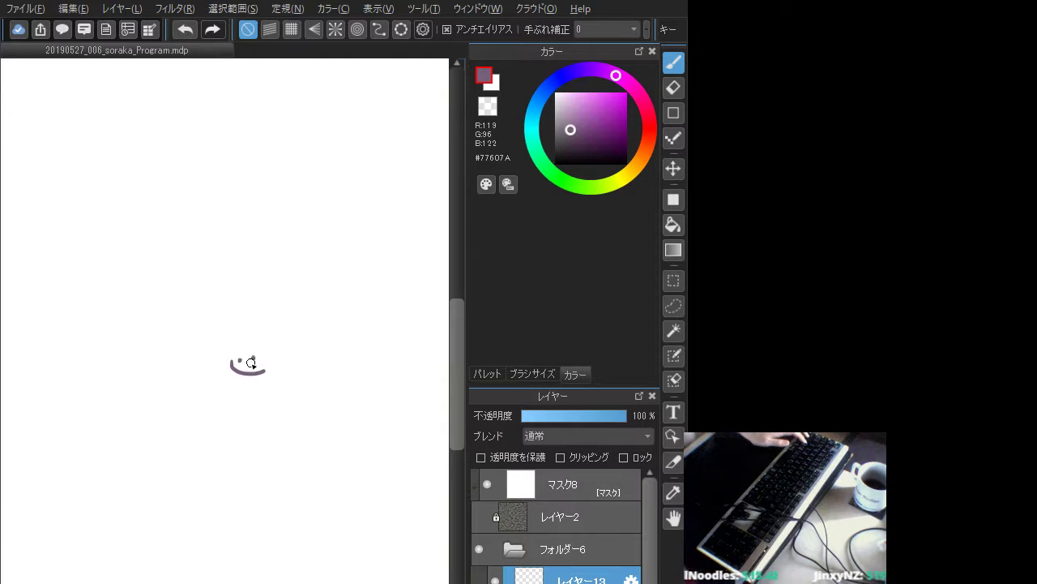
click(259, 352)
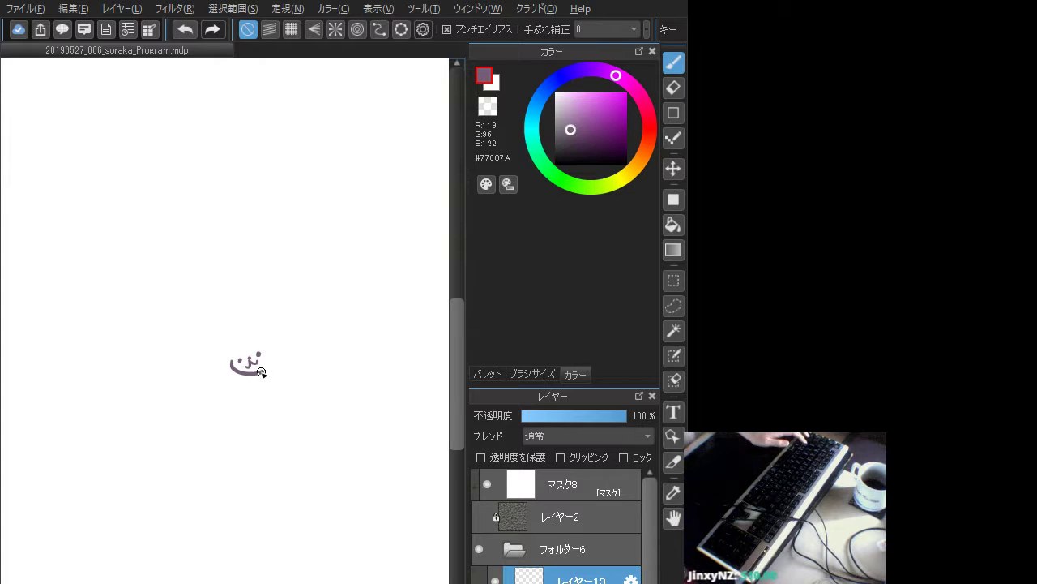
drag(246, 364, 265, 371)
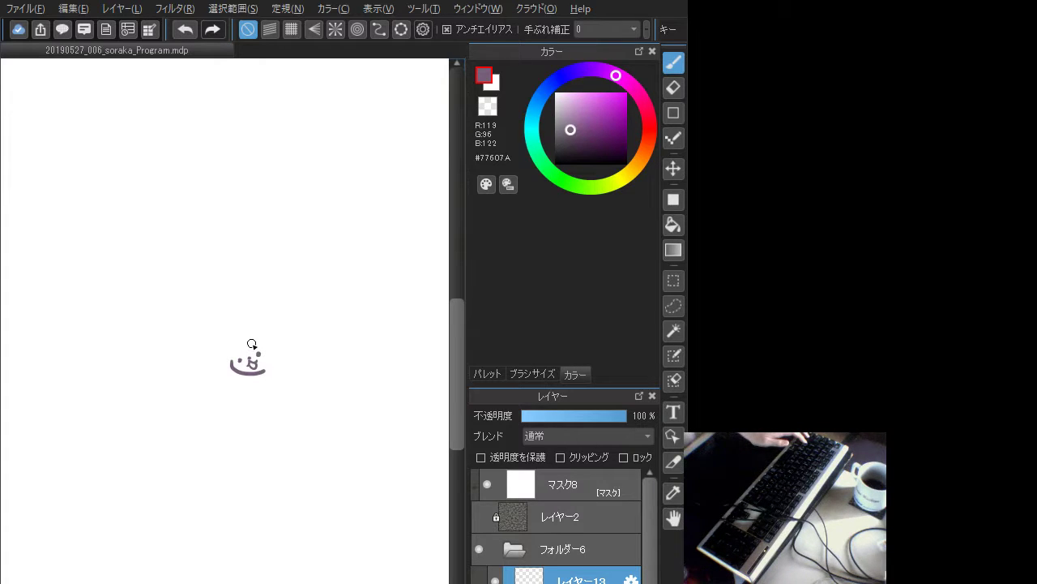
mouse_move(241, 338)
mouse_down()
mouse_move(257, 341)
mouse_move(226, 330)
mouse_move(231, 362)
mouse_move(272, 348)
mouse_up()
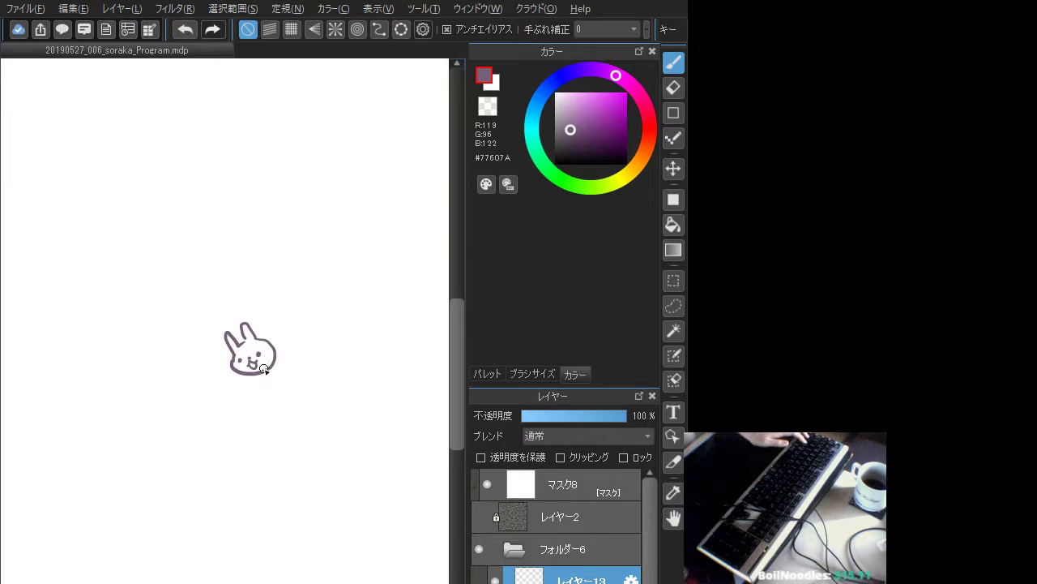
key(Delete)
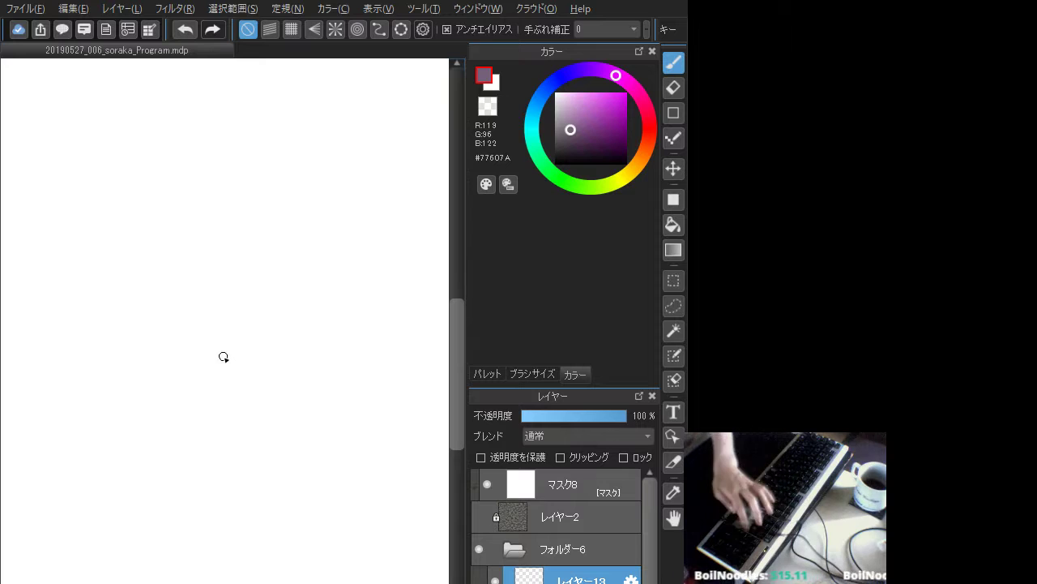
- Sketch a small face with a curved jaw, eye dots and a tiny mouth, reworking the mouth and chin strokes
drag(214, 376, 241, 389)
key(ctrl+z)
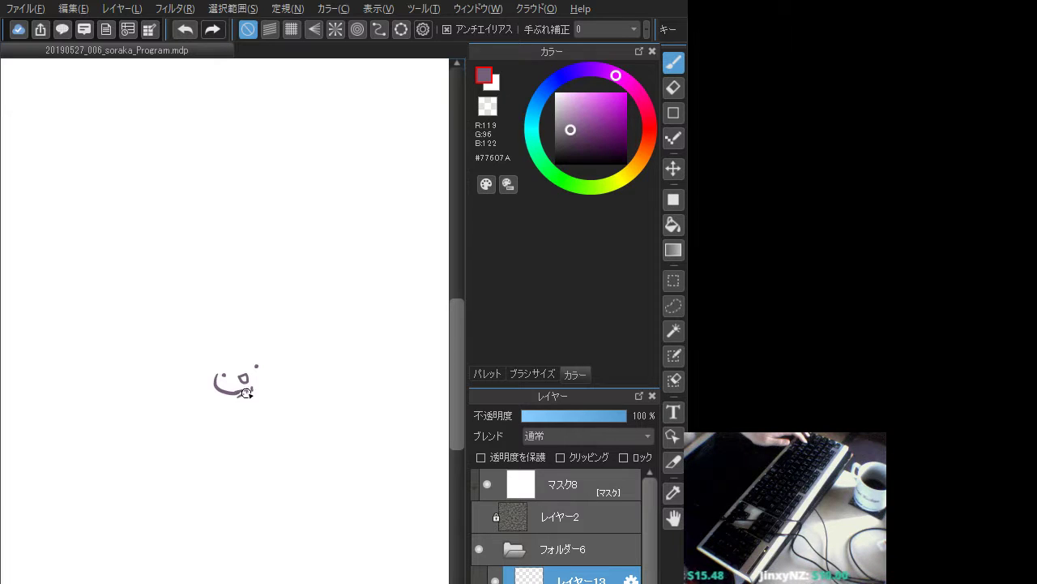
drag(239, 396, 252, 387)
key(ctrl+z)
key(ctrl+z)
key(ctrl+z)
key(ctrl+z)
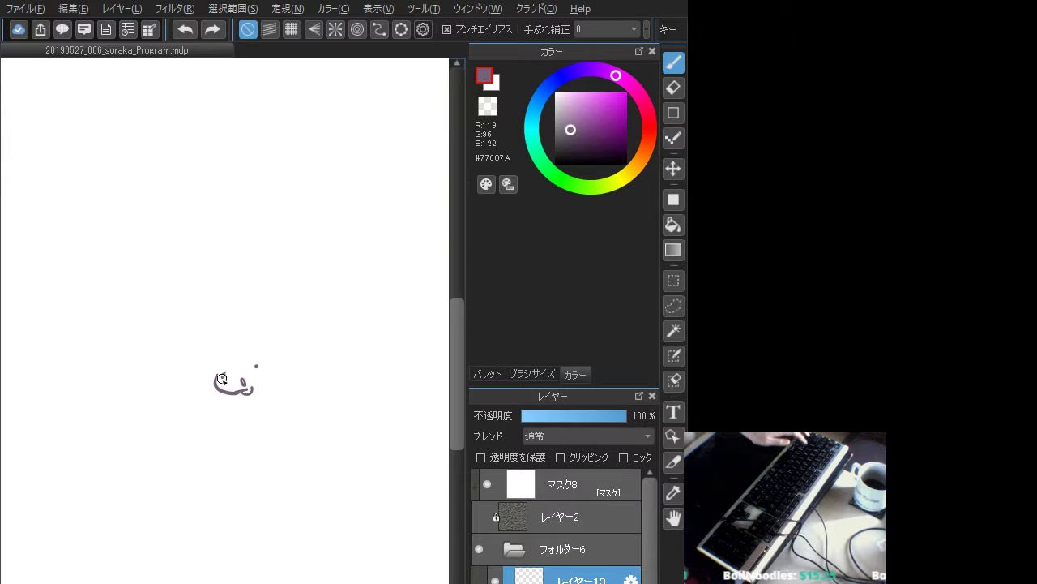
- Enlarge the face's eyes into round outlines and draw a pointed, closed horn above them, redoing the horn strokes
mouse_move(217, 378)
mouse_down()
mouse_move(260, 364)
mouse_move(252, 362)
mouse_up()
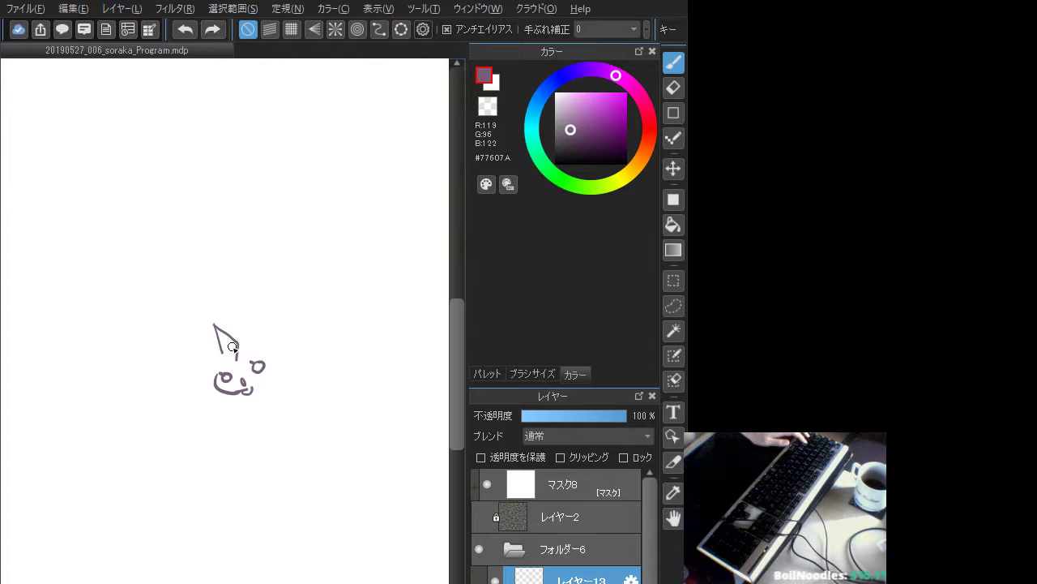
key(ctrl+z)
mouse_move(223, 356)
mouse_down()
mouse_move(216, 338)
mouse_move(234, 361)
mouse_up()
key(ctrl+z)
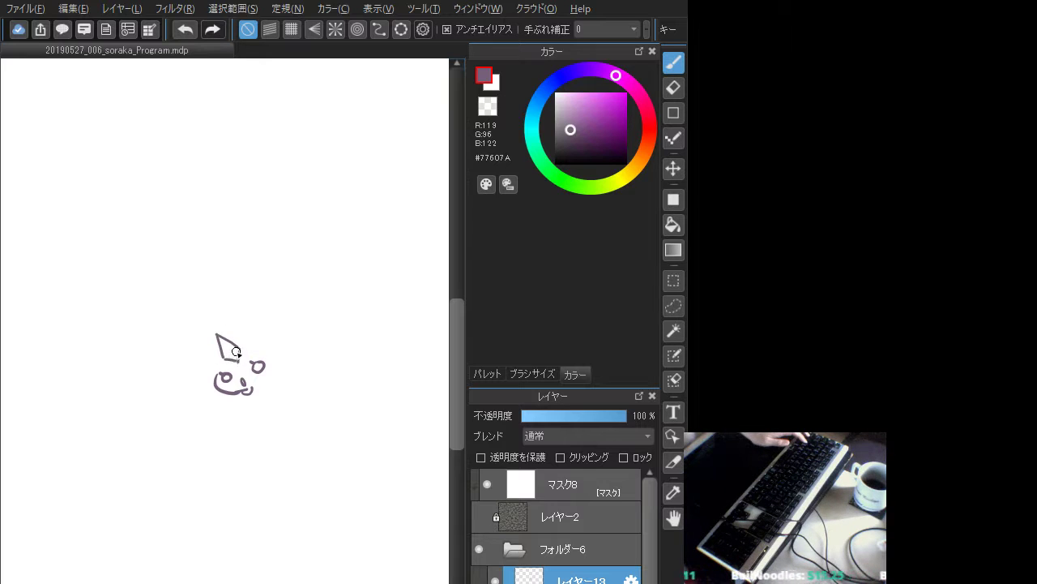
key(ctrl+z)
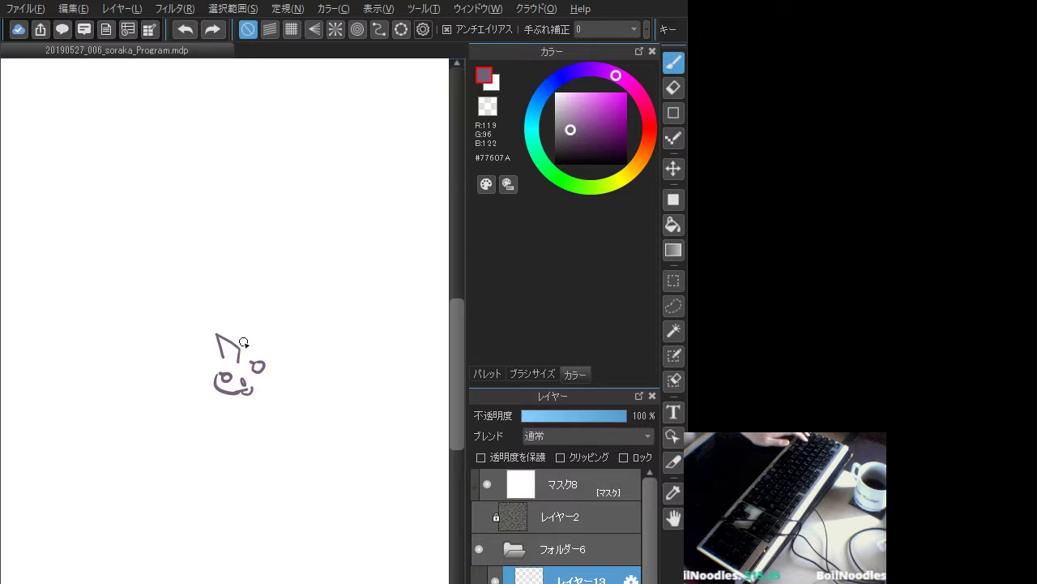
key(ctrl+z)
mouse_move(222, 358)
mouse_down()
mouse_move(234, 360)
mouse_move(236, 342)
mouse_up()
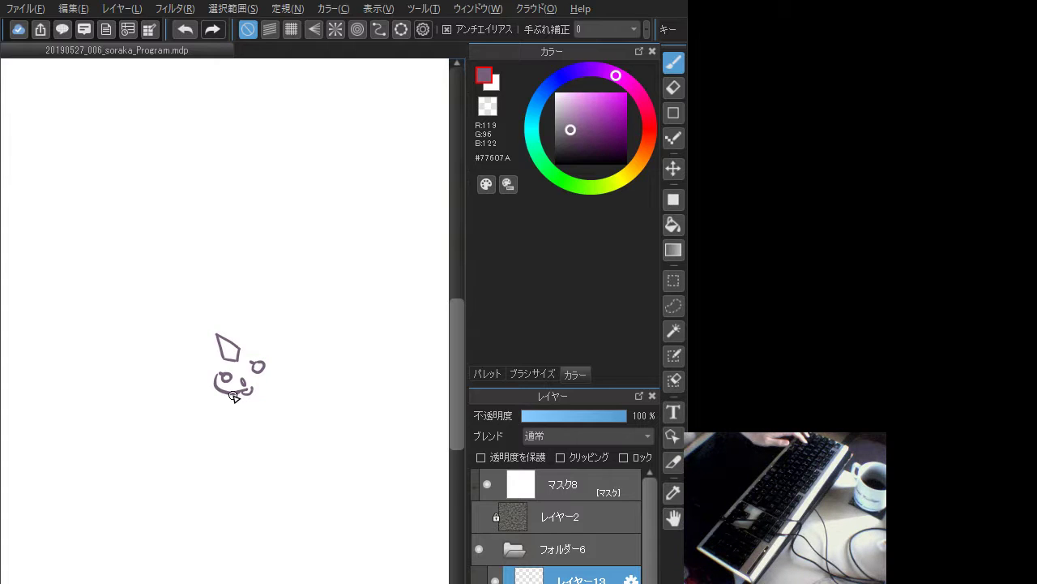
- Add the cheek line, hairline, head outline and curled ear to the horned head, and redraw the eyes as closed lines
drag(244, 390, 268, 369)
key(ctrl+z)
key(ctrl+z)
key(ctrl+z)
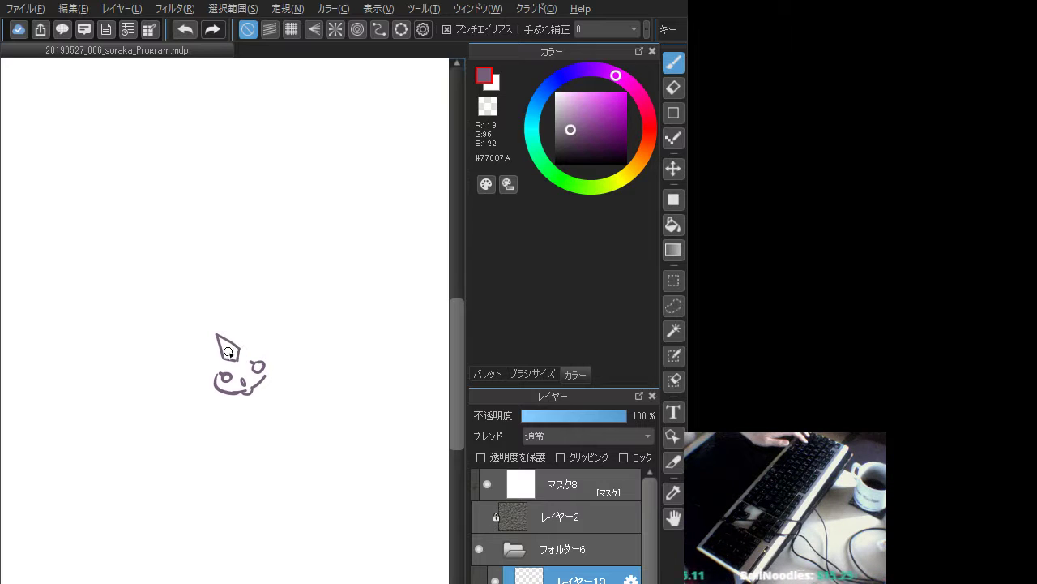
mouse_move(220, 367)
mouse_down()
mouse_move(252, 346)
mouse_move(236, 366)
mouse_move(254, 351)
mouse_move(267, 356)
mouse_move(258, 342)
mouse_move(273, 360)
mouse_move(283, 334)
mouse_move(272, 332)
mouse_move(272, 348)
mouse_move(272, 333)
mouse_move(226, 335)
mouse_move(257, 339)
mouse_move(221, 349)
mouse_move(260, 342)
mouse_move(215, 357)
mouse_move(221, 384)
mouse_up()
key(ctrl+z)
key(ctrl+z)
key(ctrl+z)
key(ctrl+z)
key(ctrl+z)
key(ctrl+z)
key(ctrl+z)
key(ctrl+z)
key(ctrl+z)
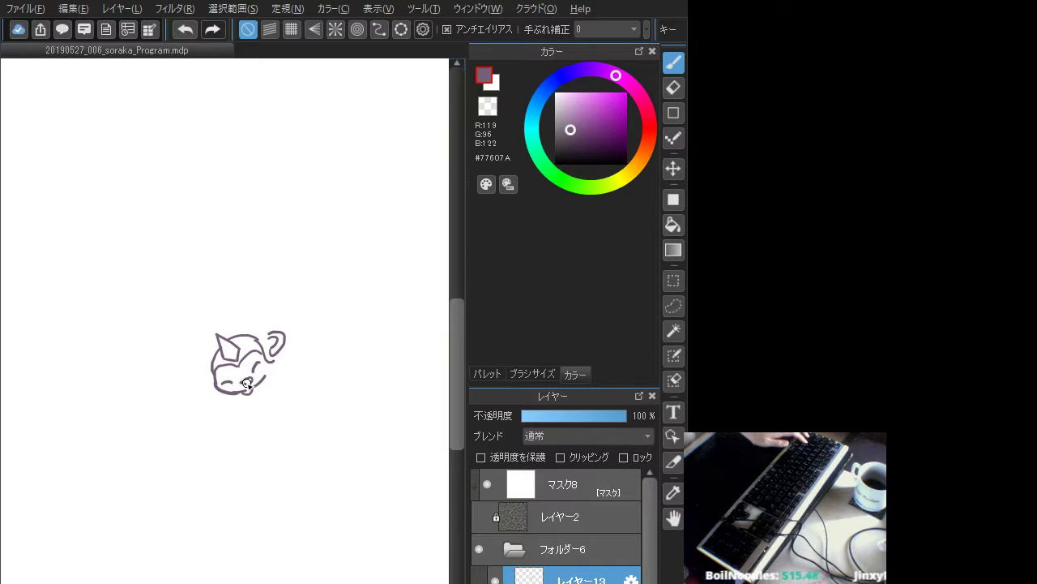
- Try several mouth shapes on the closed-eyed face, undoing the attempts
key(ctrl+z)
mouse_move(240, 383)
mouse_down()
mouse_move(262, 369)
mouse_move(244, 393)
mouse_up()
key(ctrl+z)
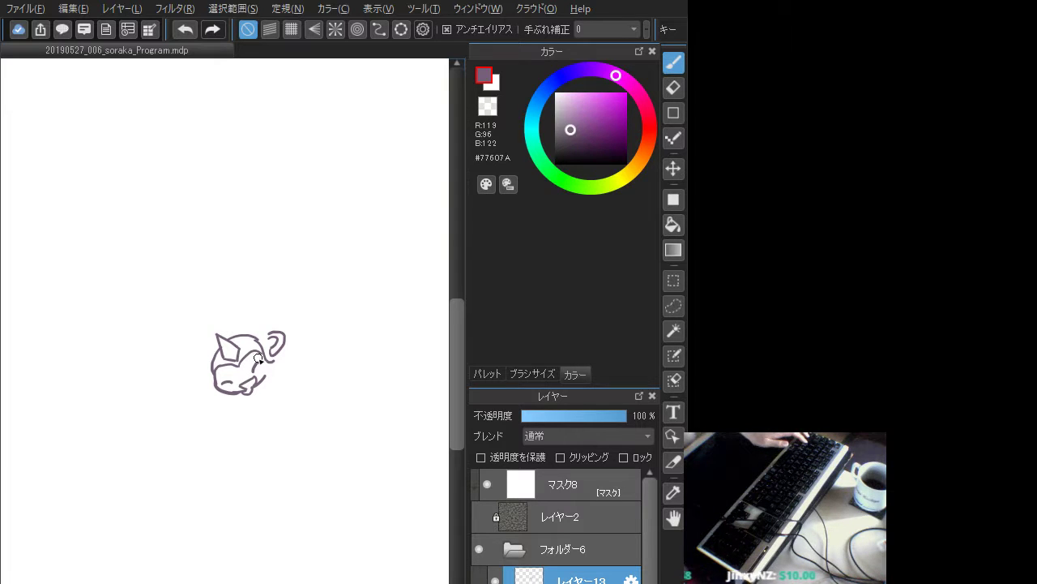
key(ctrl+z)
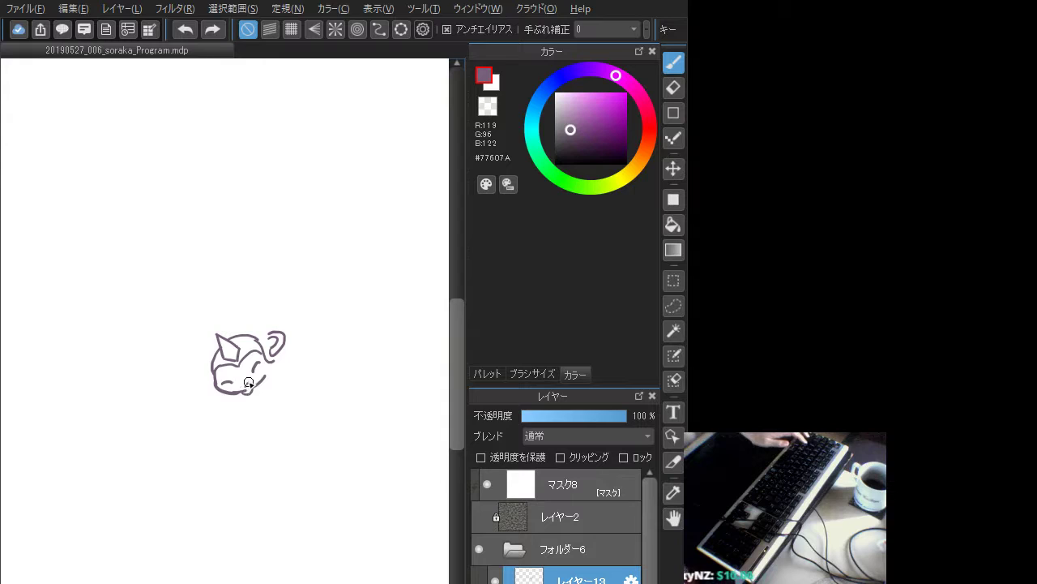
drag(249, 382, 246, 389)
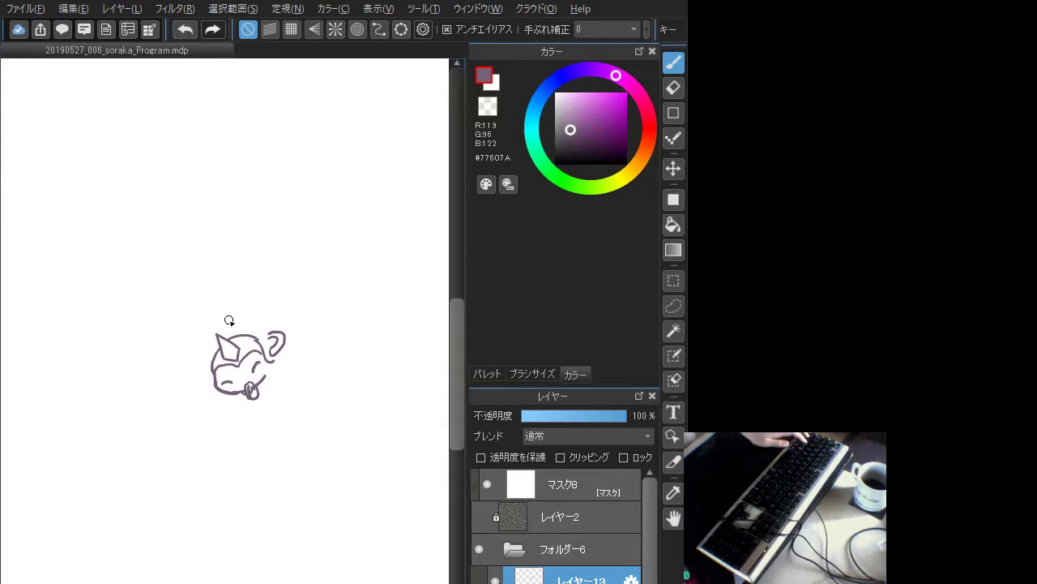
key(ctrl+z)
- Redraw the eyes as open round shapes and give the horned face a small wavy mouth
drag(252, 364, 263, 367)
mouse_move(223, 374)
mouse_down()
mouse_move(245, 384)
mouse_move(249, 376)
mouse_up()
key(ctrl+z)
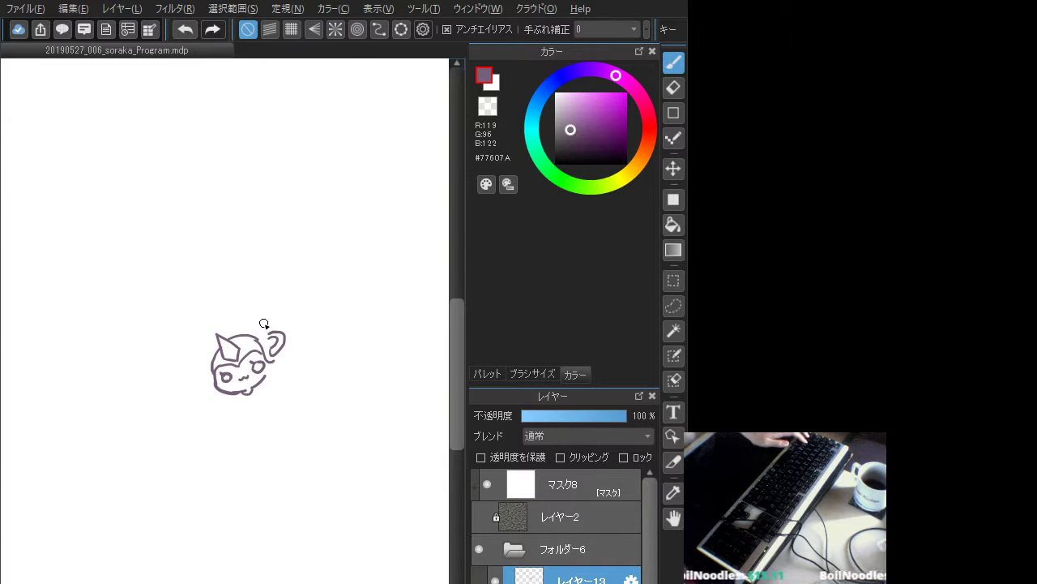
key(ctrl+z)
- Add the neck, heart-shaped chest and round shape beside the cheek, and draw arched bands over the head, redoing the band strokes
mouse_move(236, 394)
mouse_down()
mouse_move(228, 400)
mouse_move(260, 396)
mouse_move(239, 417)
mouse_move(263, 408)
mouse_move(283, 374)
mouse_move(269, 384)
mouse_up()
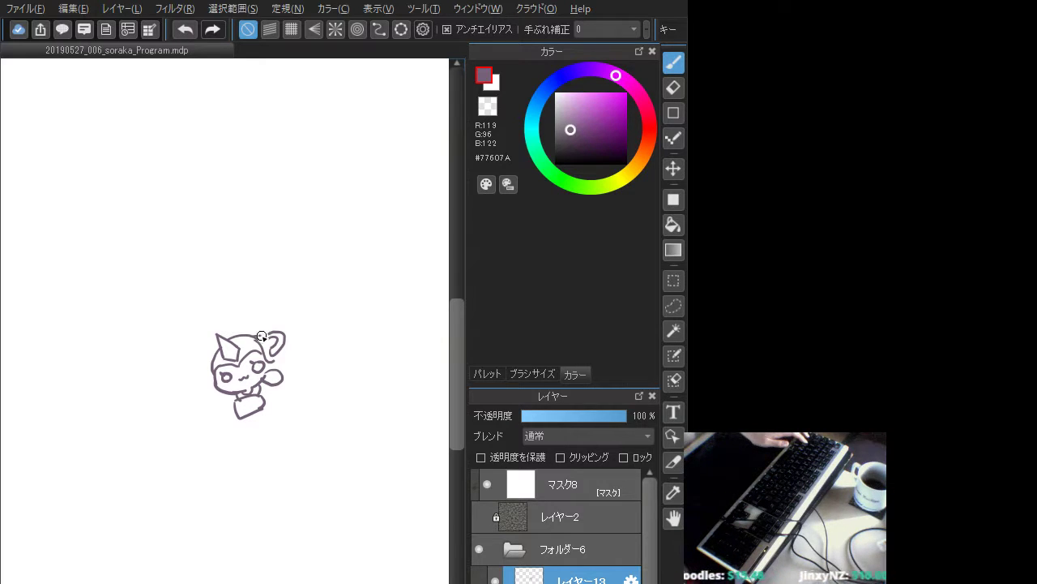
key(ctrl+z)
mouse_move(257, 338)
mouse_down()
mouse_move(273, 345)
mouse_move(258, 330)
mouse_move(261, 340)
mouse_move(226, 337)
mouse_move(214, 357)
mouse_move(258, 322)
mouse_move(265, 333)
mouse_move(238, 320)
mouse_move(268, 327)
mouse_move(262, 335)
mouse_move(236, 322)
mouse_move(270, 342)
mouse_move(280, 330)
mouse_up()
key(ctrl+z)
key(ctrl+z)
key(ctrl+z)
key(ctrl+z)
key(ctrl+z)
key(ctrl+z)
key(ctrl+z)
key(ctrl+z)
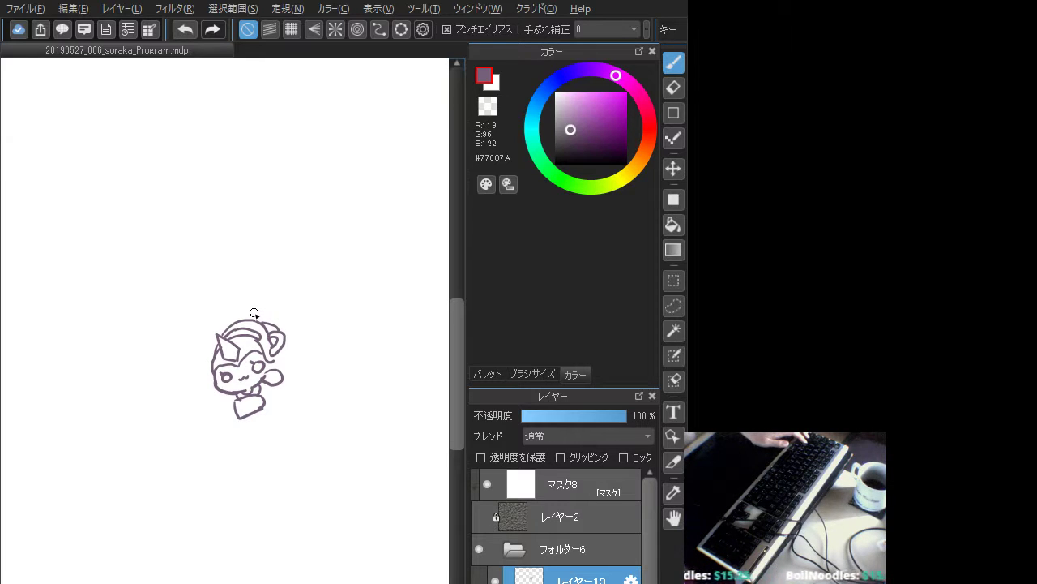
key(ctrl+z)
drag(255, 322, 276, 329)
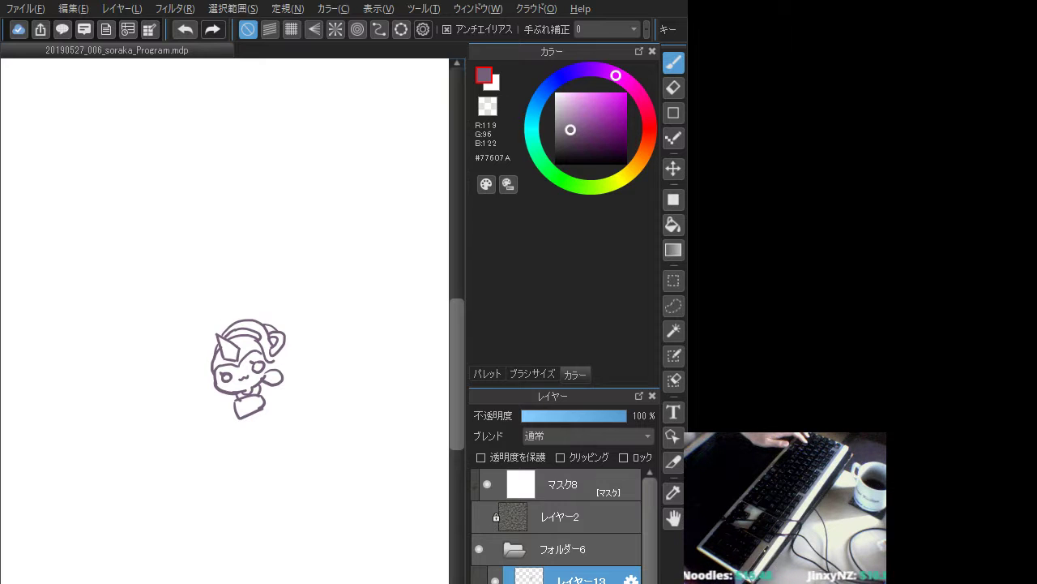
- Draw a loose wavy stroke beside the horned head and clear the whole sketch from レイヤー13
drag(292, 375, 316, 384)
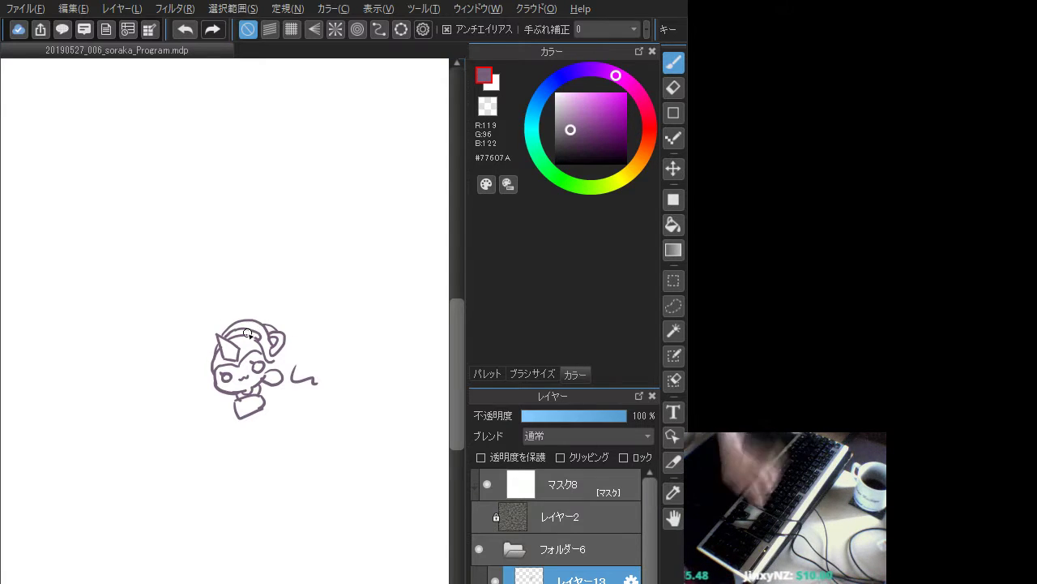
key(Delete)
drag(213, 360, 233, 386)
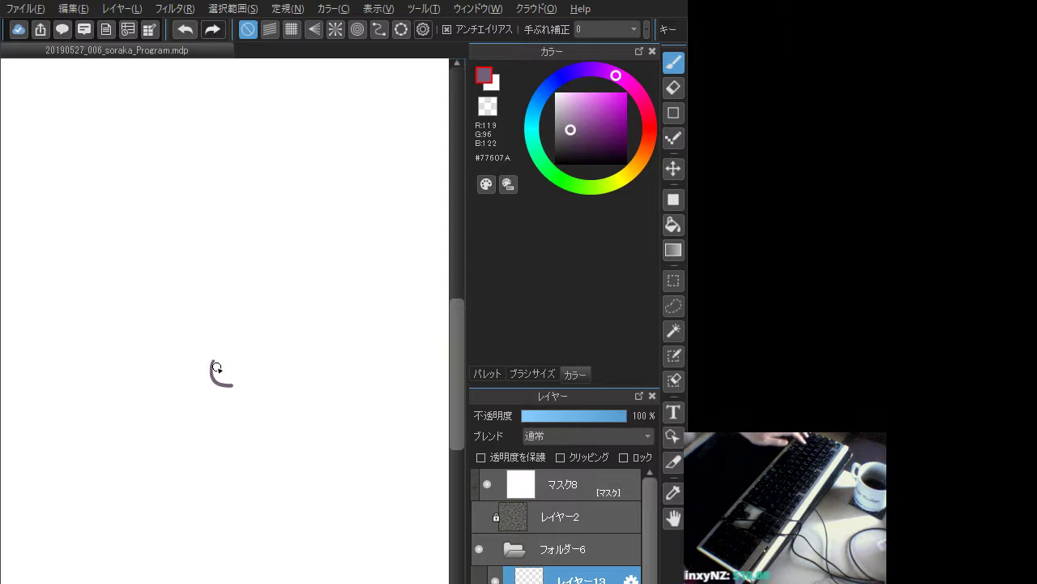
click(250, 359)
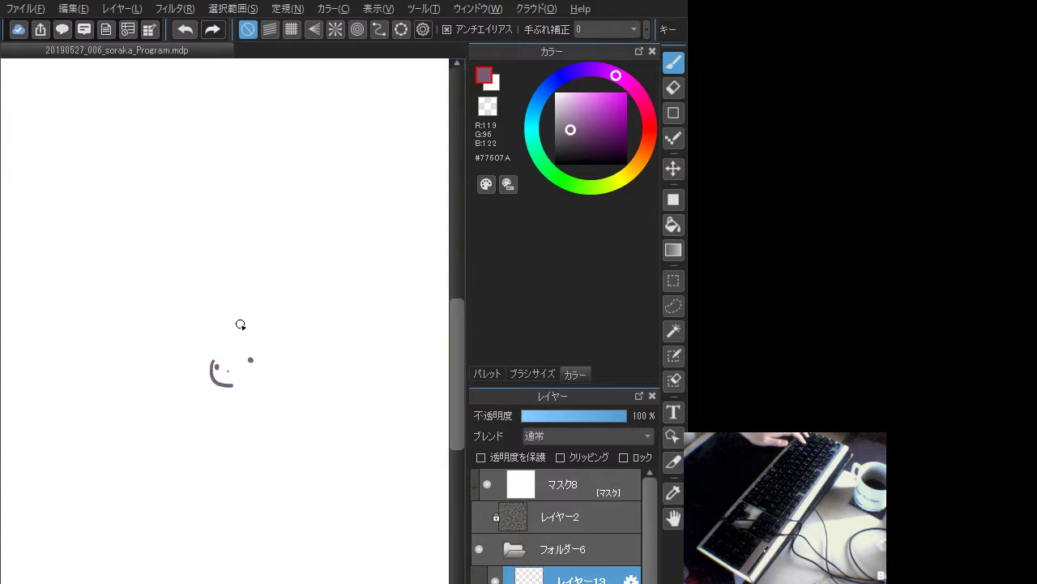
key(ctrl+z)
key(ctrl+z)
key(ctrl+z)
key(ctrl+z)
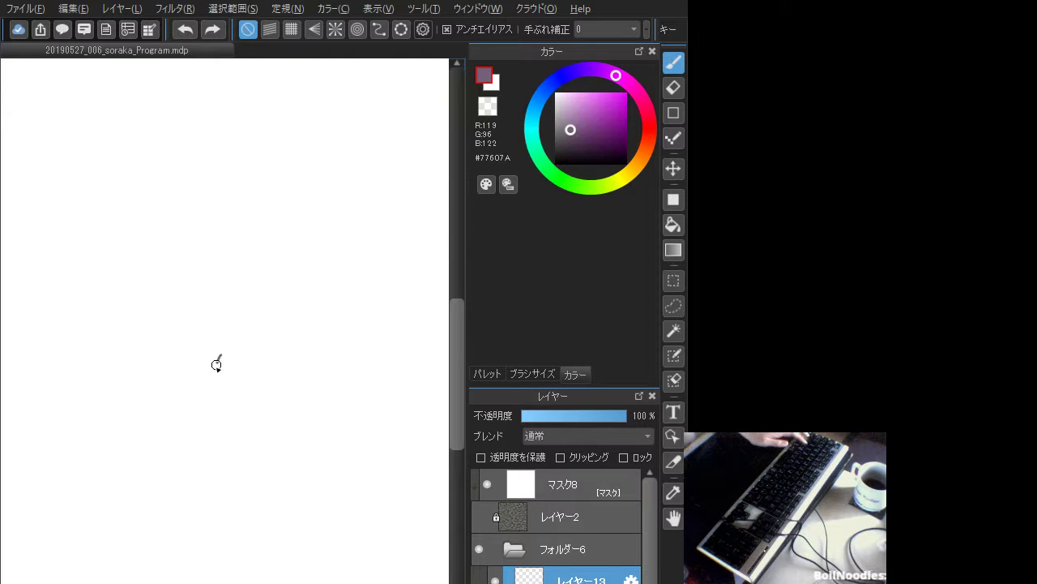
- Draw a curved cheek-and-jaw line with a dot eye and a short mouth for a new small face on レイヤー13
key(ctrl+y)
key(ctrl+y)
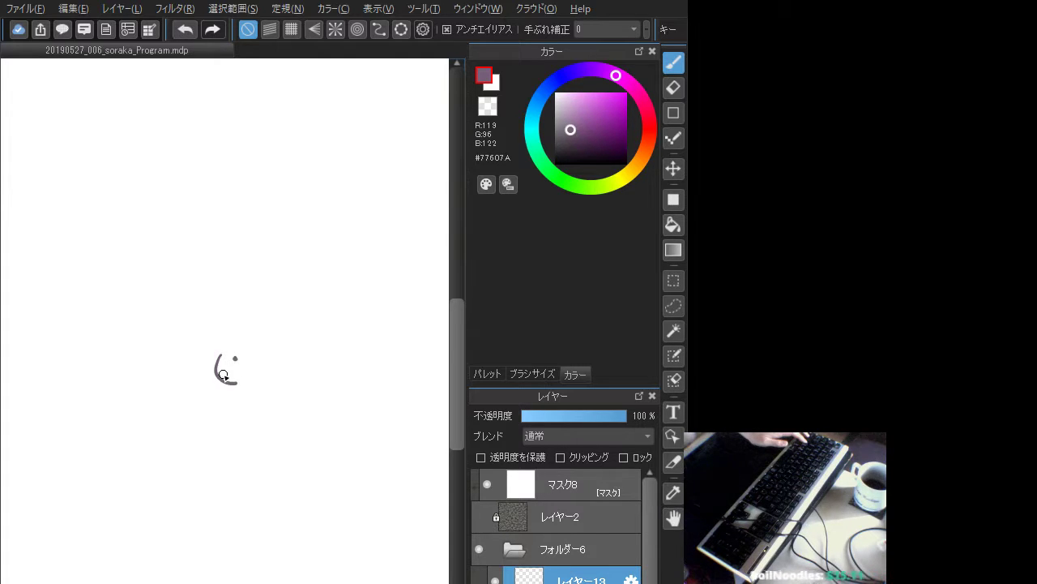
key(ctrl+z)
mouse_move(222, 372)
mouse_down()
mouse_move(249, 344)
mouse_move(228, 368)
mouse_up()
key(ctrl+z)
key(ctrl+z)
key(ctrl+z)
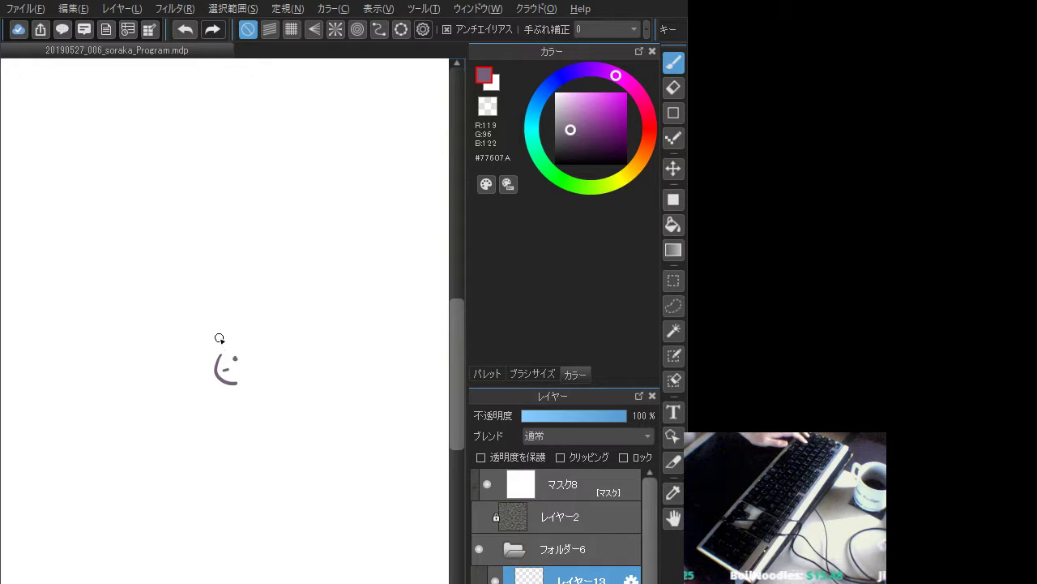
- Try a smiling mouth and a wavy mouth on the small face, undoing each attempt
key(ctrl+z)
key(ctrl+y)
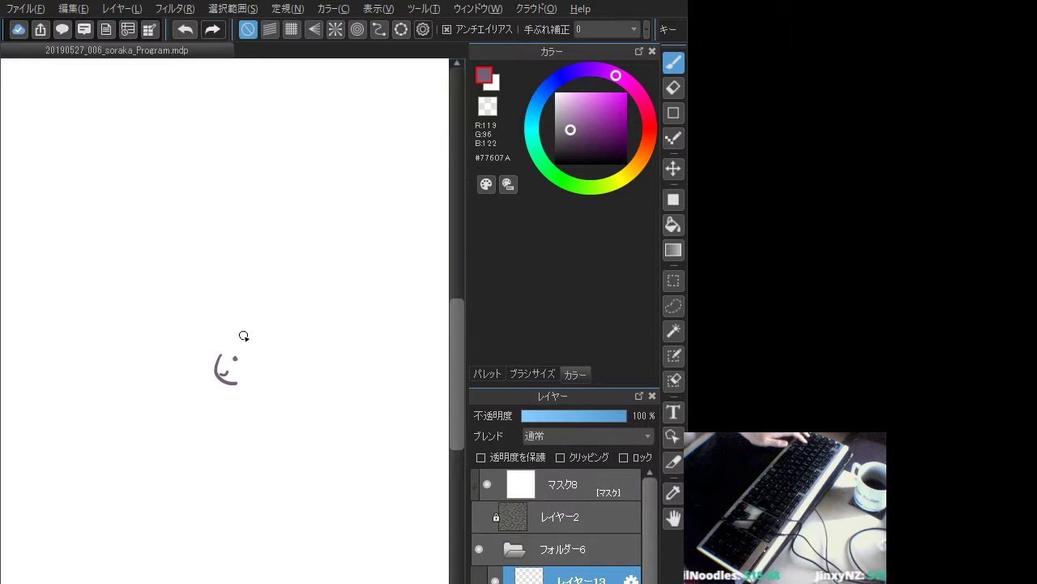
key(ctrl+z)
key(ctrl+y)
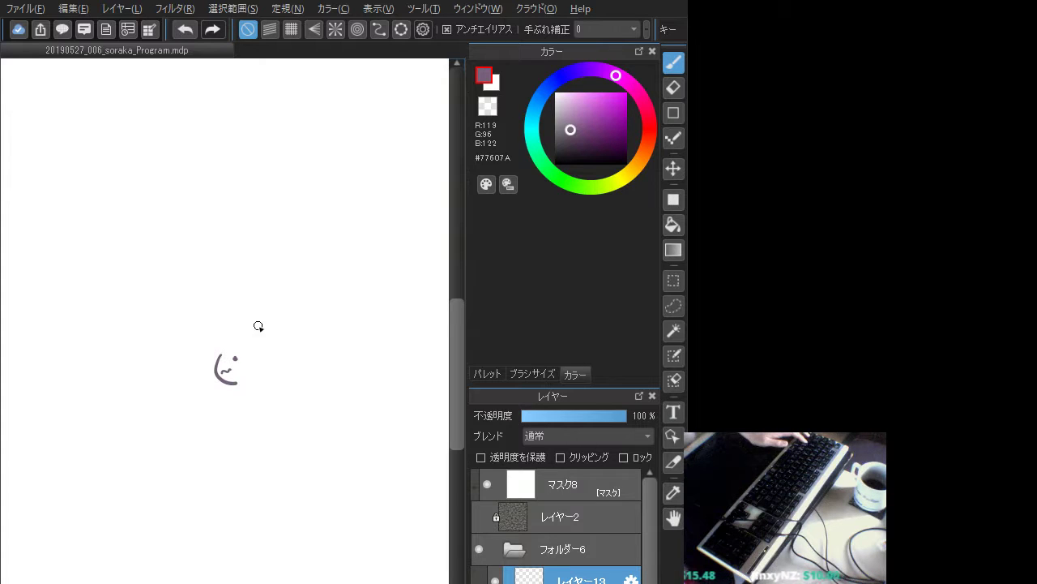
key(ctrl+z)
key(ctrl+y)
key(ctrl+z)
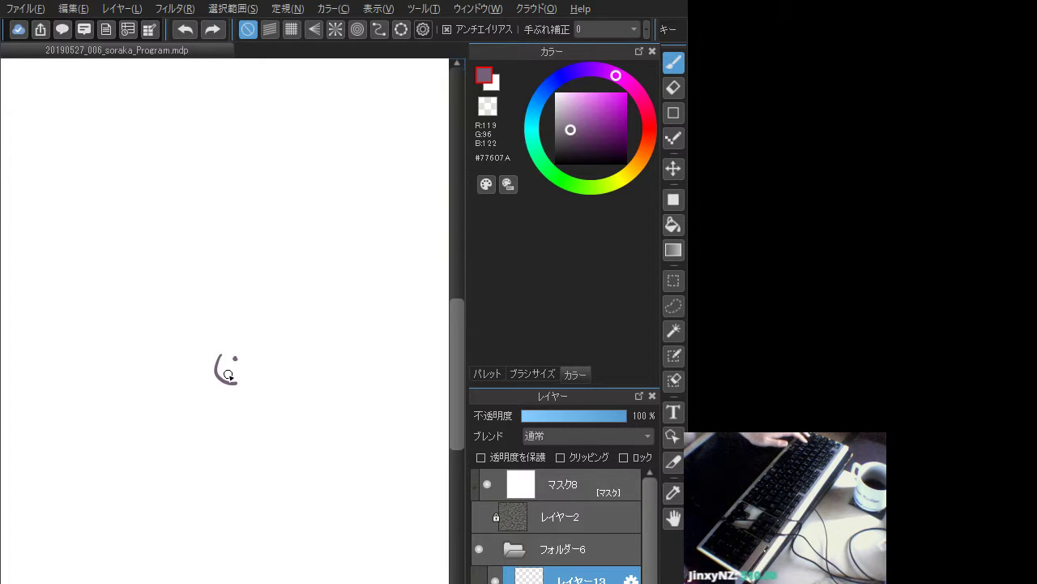
- Draw the mouth as a short slanted stroke below the dot eye
key(ctrl+y)
key(ctrl+z)
key(ctrl+y)
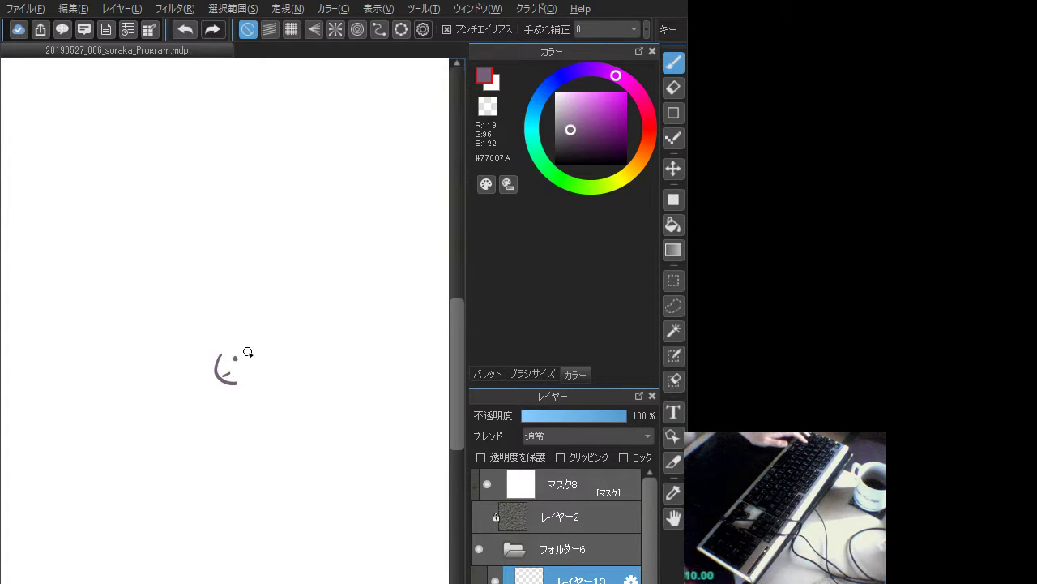
key(ctrl+z)
key(ctrl+y)
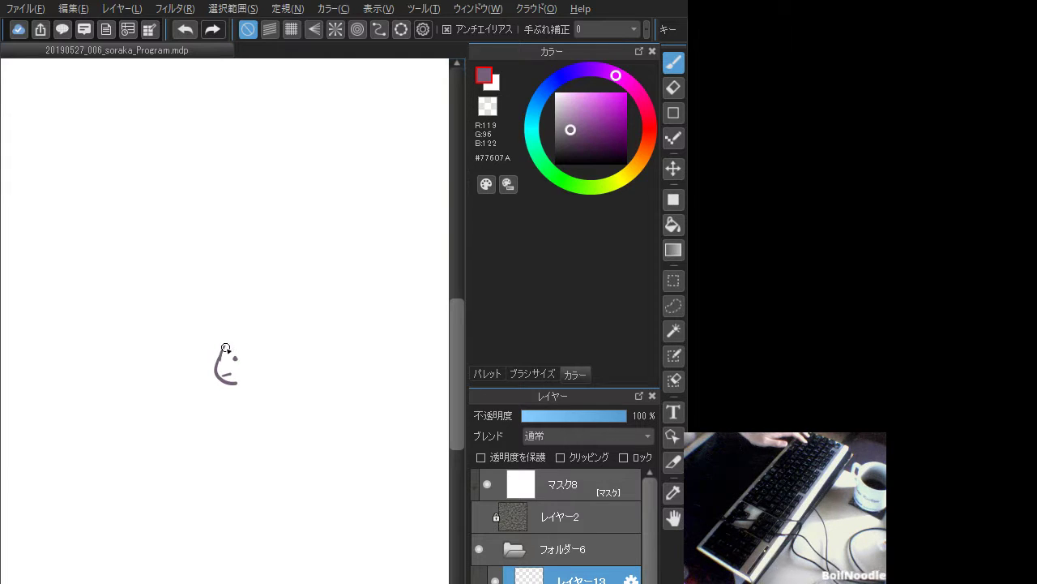
- Try several short forehead strokes rising from the end of the cheek line, undoing them
key(ctrl+z)
key(ctrl+y)
key(ctrl+z)
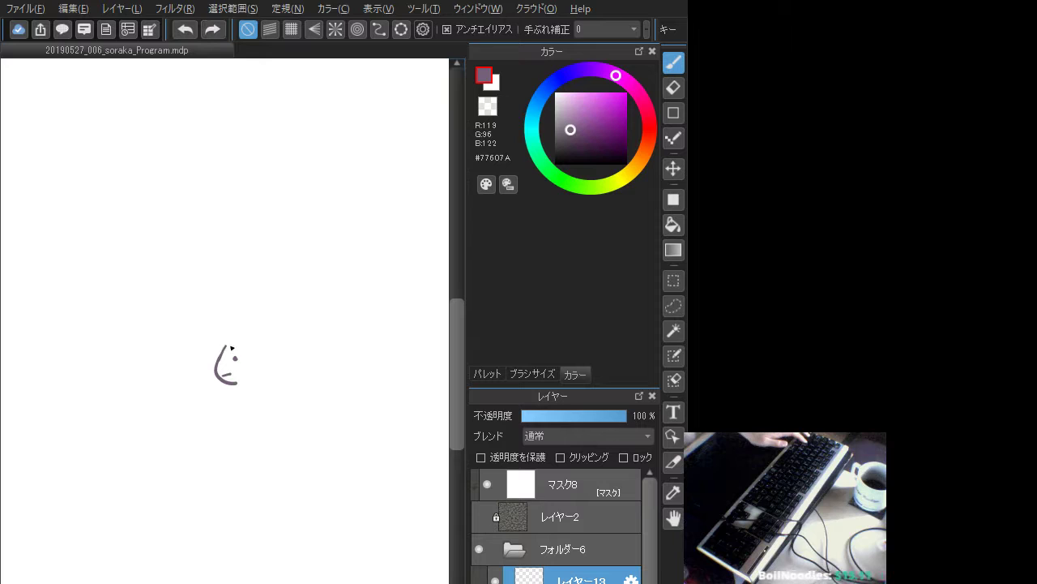
key(ctrl+y)
key(ctrl+z)
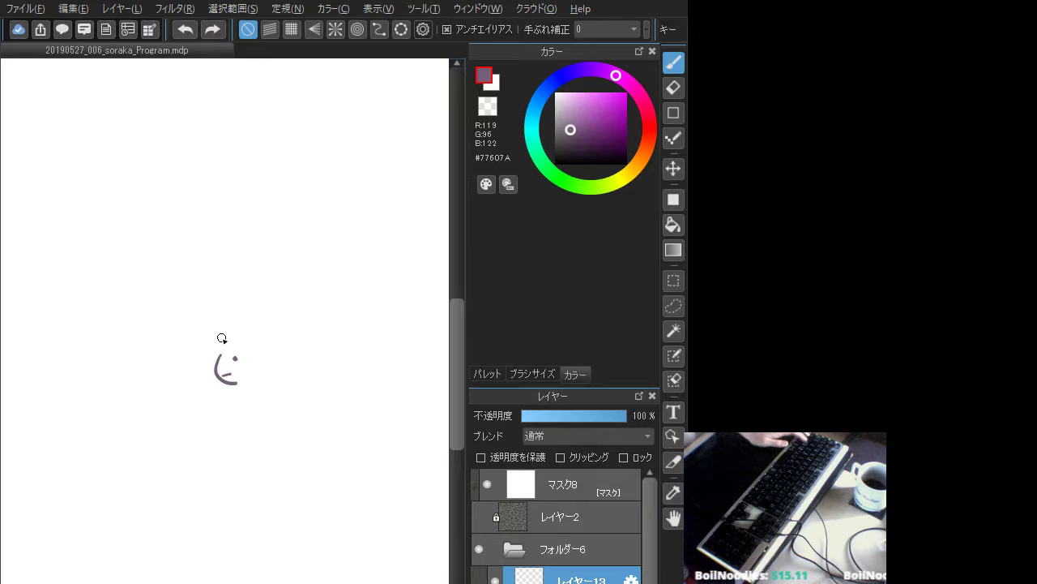
key(ctrl+y)
key(ctrl+z)
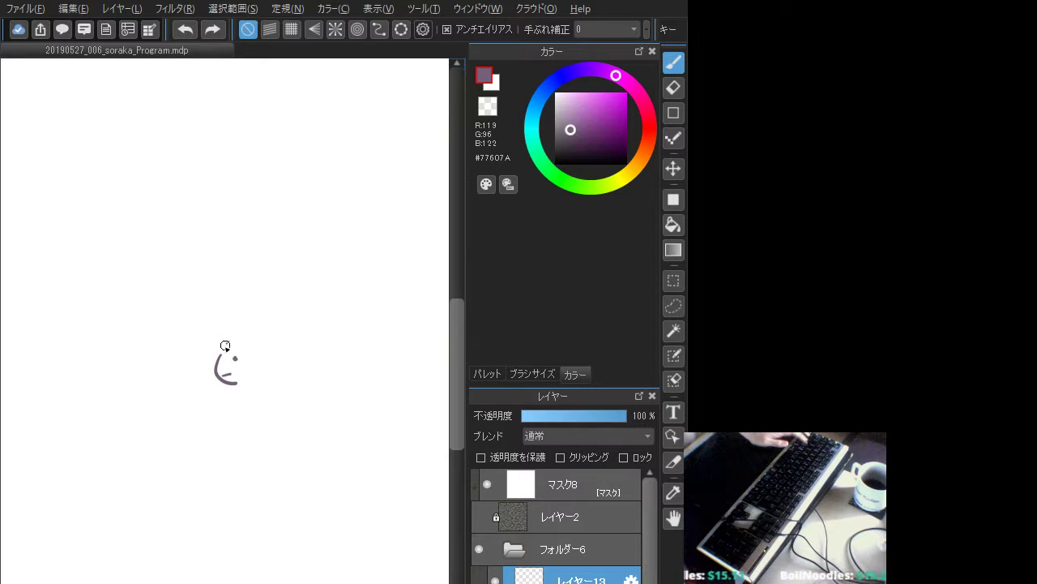
key(ctrl+y)
key(ctrl+z)
key(ctrl+y)
key(ctrl+z)
key(ctrl+y)
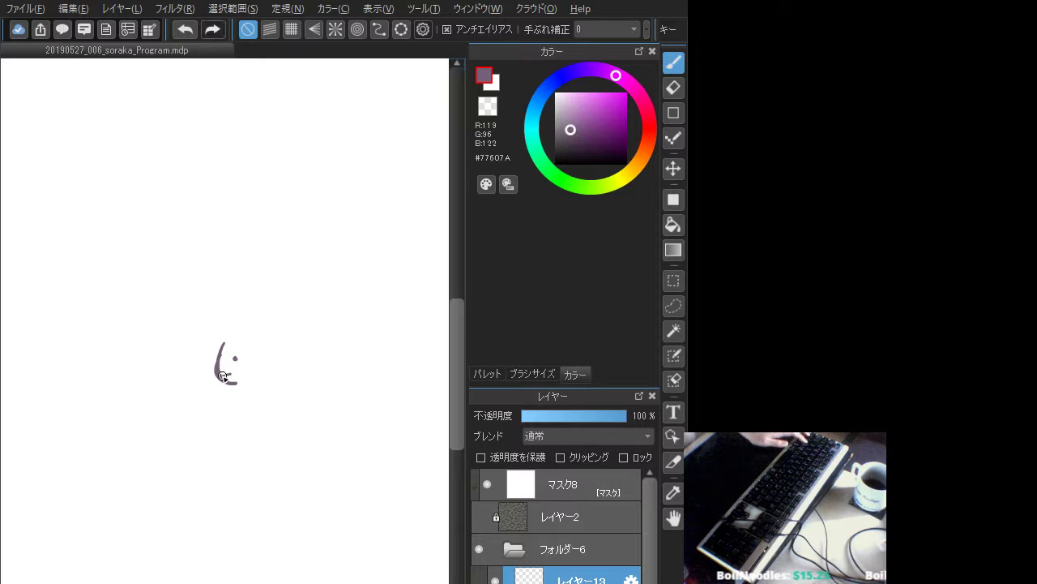
key(ctrl+z)
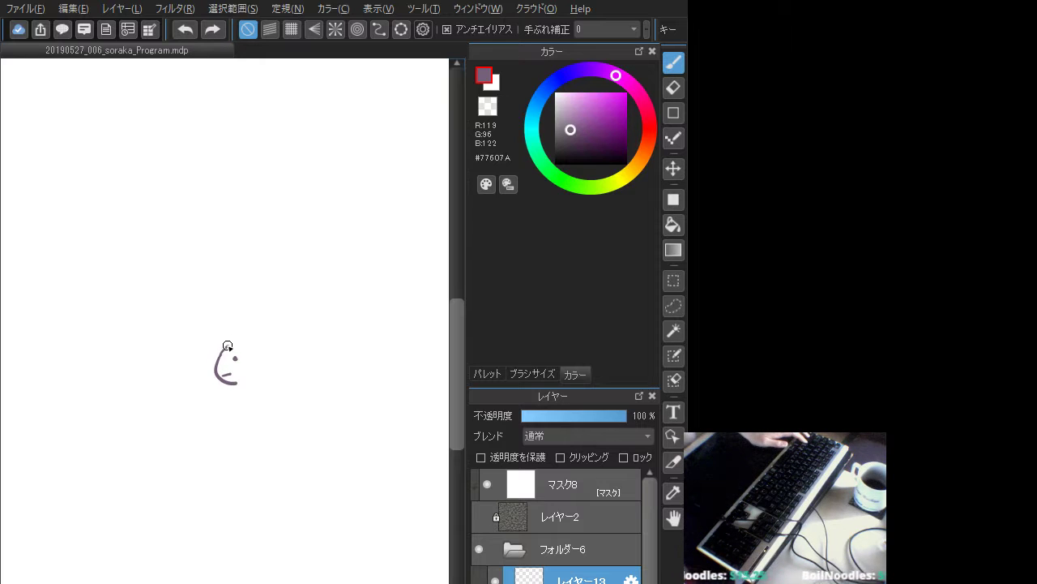
- Draw an arched forehead line over the dot eye, continuing the cheek curve
key(ctrl+y)
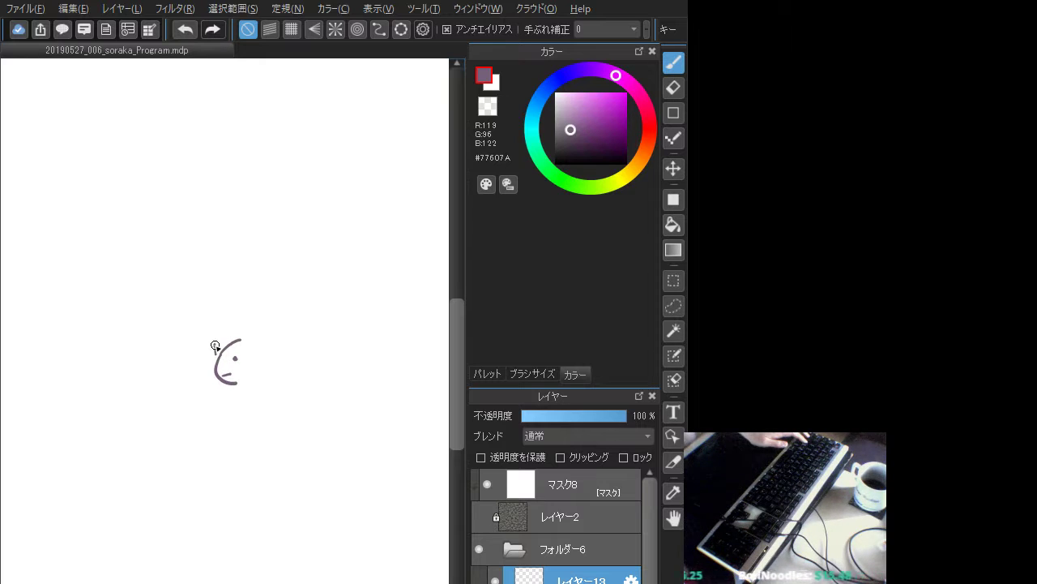
key(ctrl+z)
key(ctrl+y)
- Draw a pointed horn slanting outward from the forehead, redoing its strokes
mouse_move(194, 339)
mouse_down()
mouse_move(222, 333)
mouse_move(195, 324)
mouse_move(211, 342)
mouse_move(219, 331)
mouse_move(214, 346)
mouse_move(198, 326)
mouse_move(223, 338)
mouse_move(228, 318)
mouse_move(222, 344)
mouse_move(242, 321)
mouse_move(217, 346)
mouse_up()
key(ctrl+z)
key(ctrl+z)
key(ctrl+z)
key(ctrl+z)
key(ctrl+z)
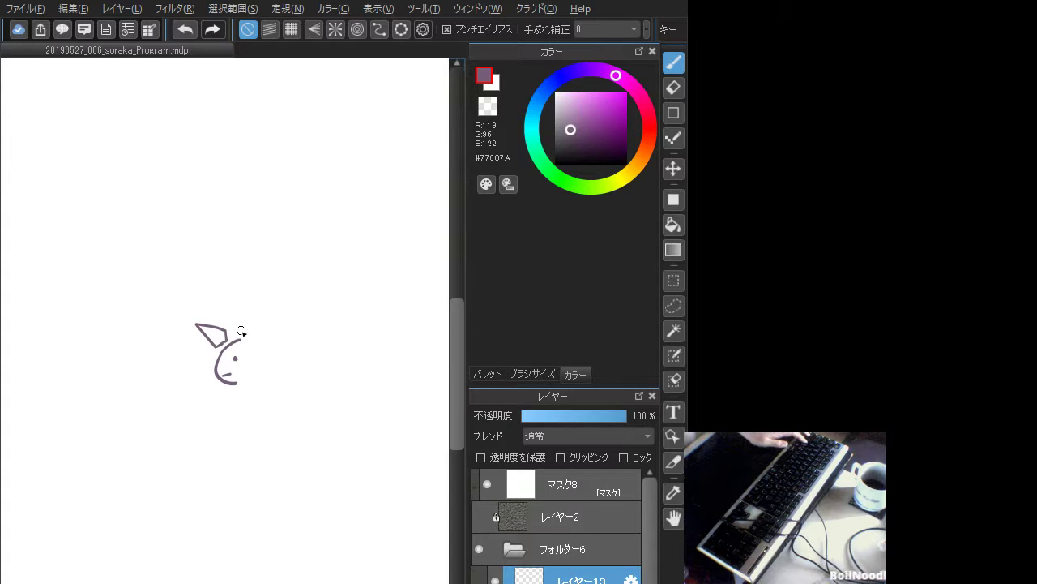
key(ctrl+z)
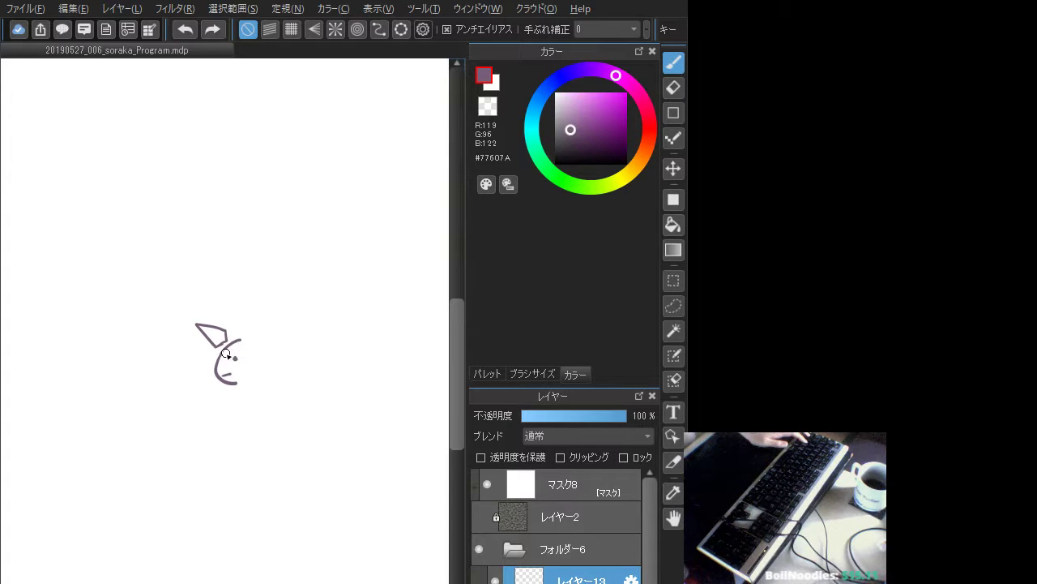
- Add the hairline arc and the far side of the face, and redraw the jaw as a rounded curve without the mouth
mouse_move(230, 343)
mouse_down()
mouse_move(246, 339)
mouse_move(258, 371)
mouse_up()
key(ctrl+z)
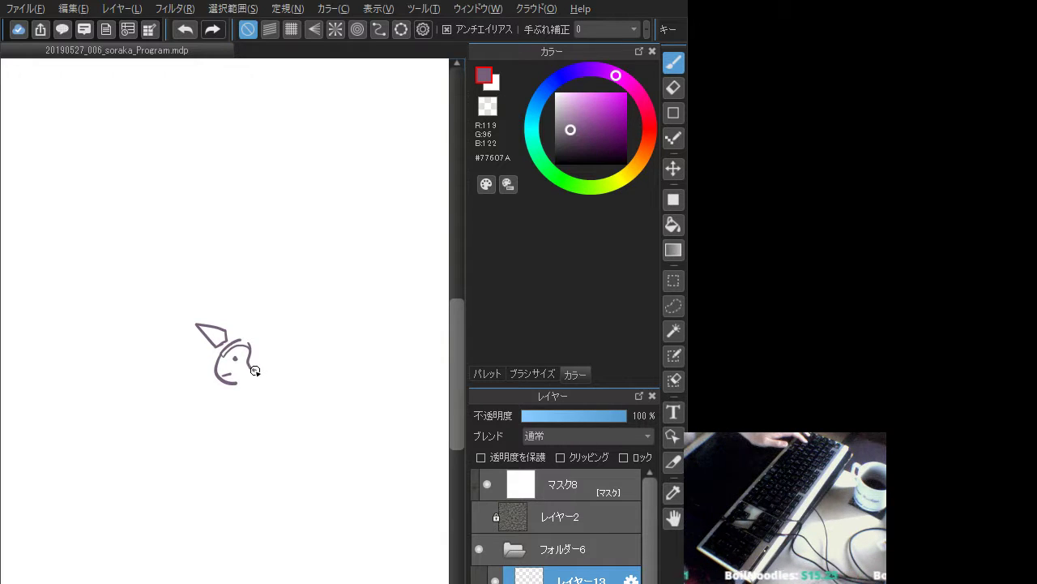
mouse_move(235, 340)
mouse_down()
mouse_move(251, 345)
mouse_move(218, 374)
mouse_move(234, 379)
mouse_up()
key(ctrl+z)
key(ctrl+z)
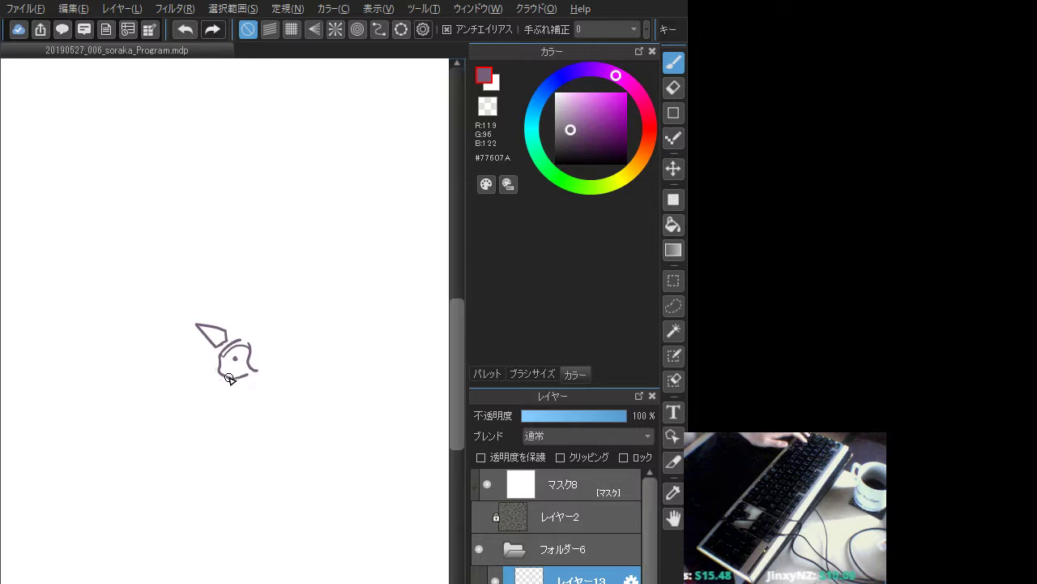
drag(226, 377, 248, 375)
key(ctrl+z)
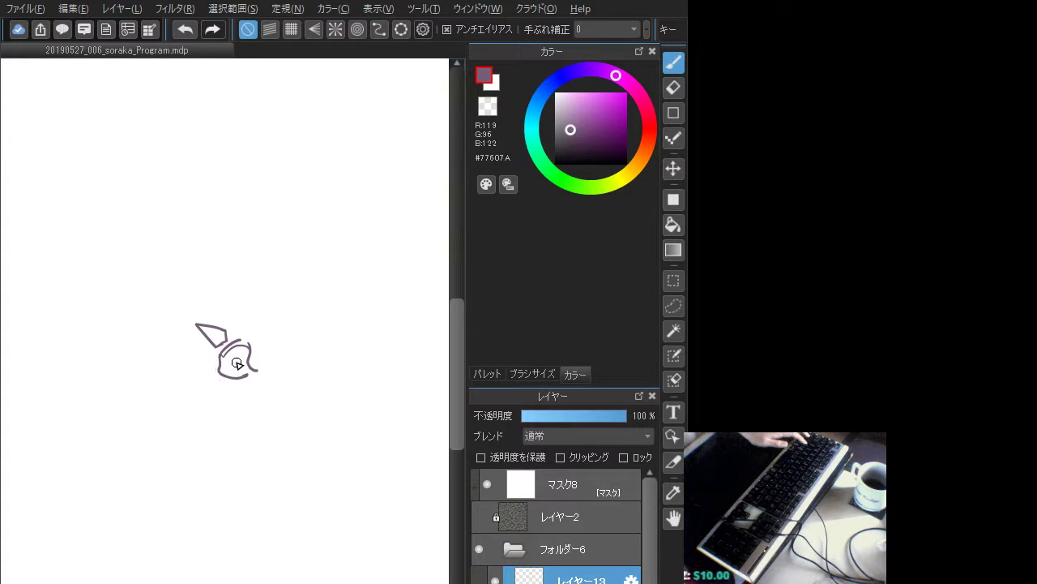
- Redraw the dot eye slightly lower and replace the old forehead arc with a cleaner brow edge and horn base
key(ctrl+z)
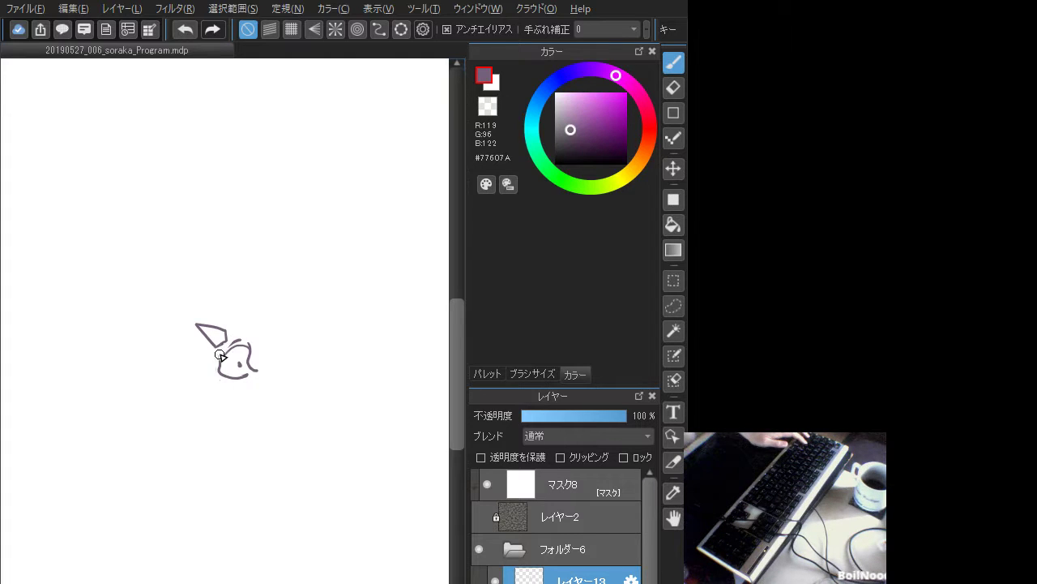
key(ctrl+z)
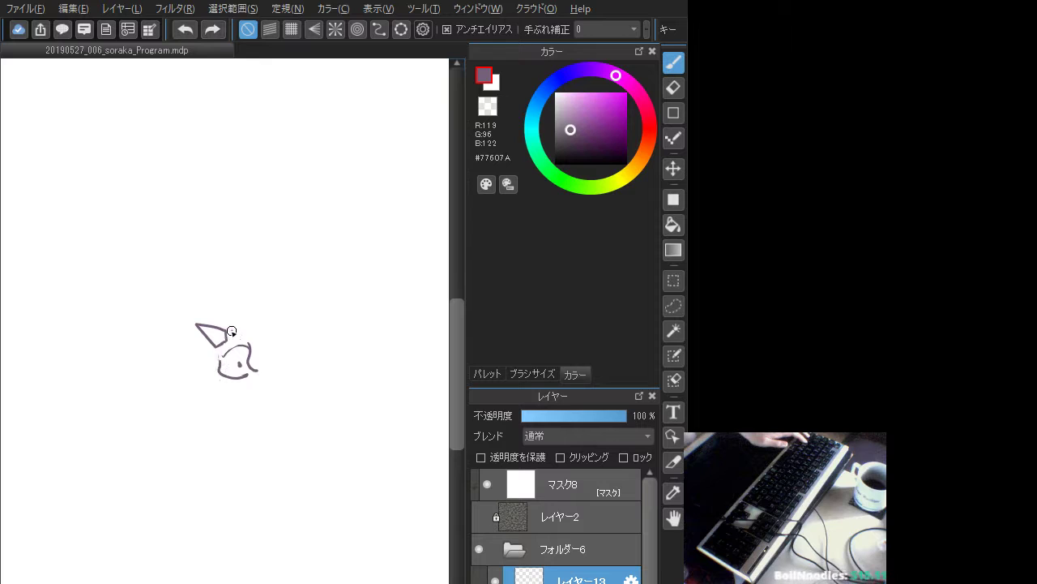
drag(232, 331, 219, 369)
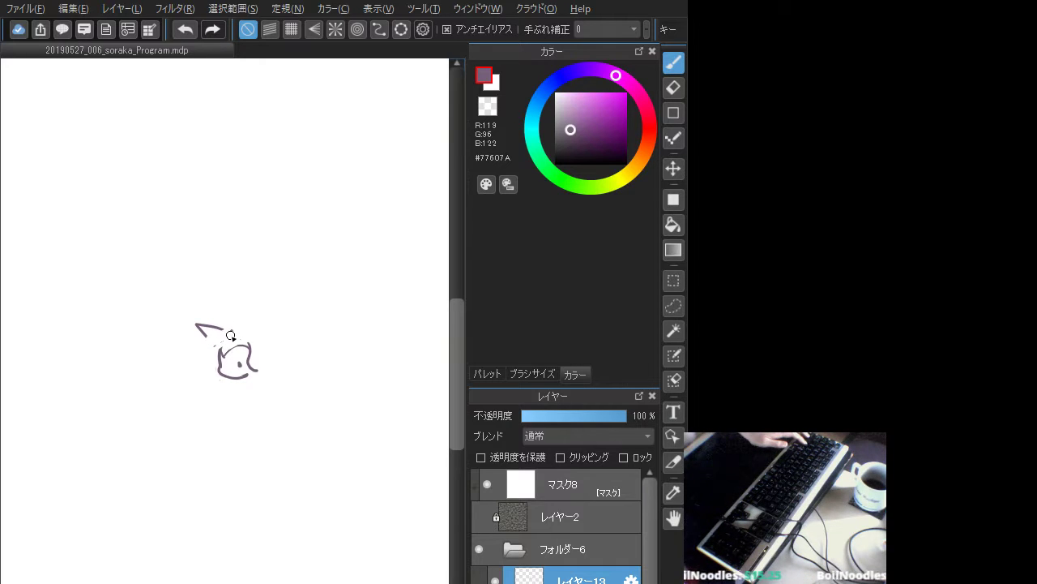
key(ctrl+z)
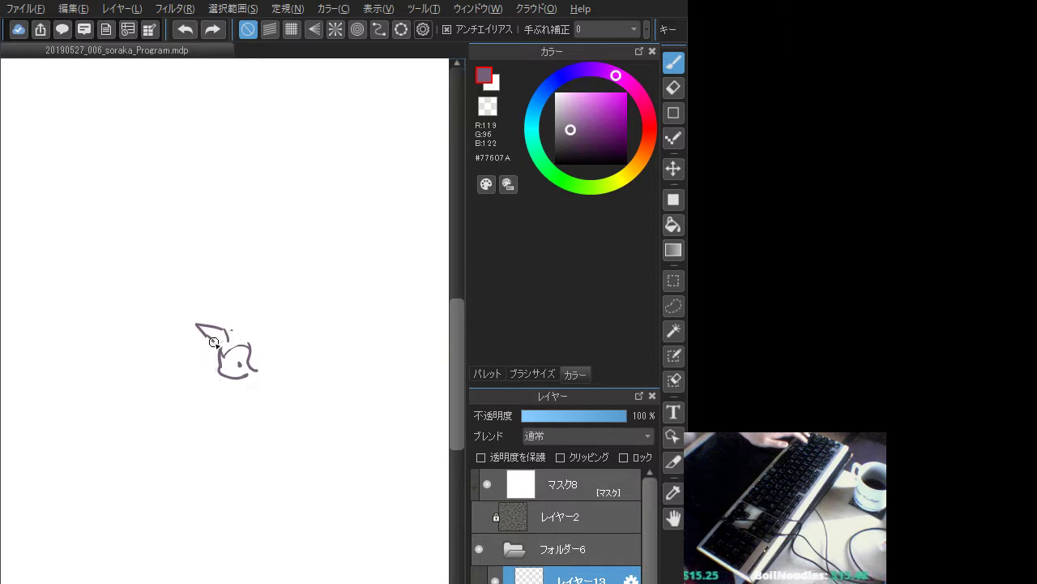
drag(206, 334, 226, 339)
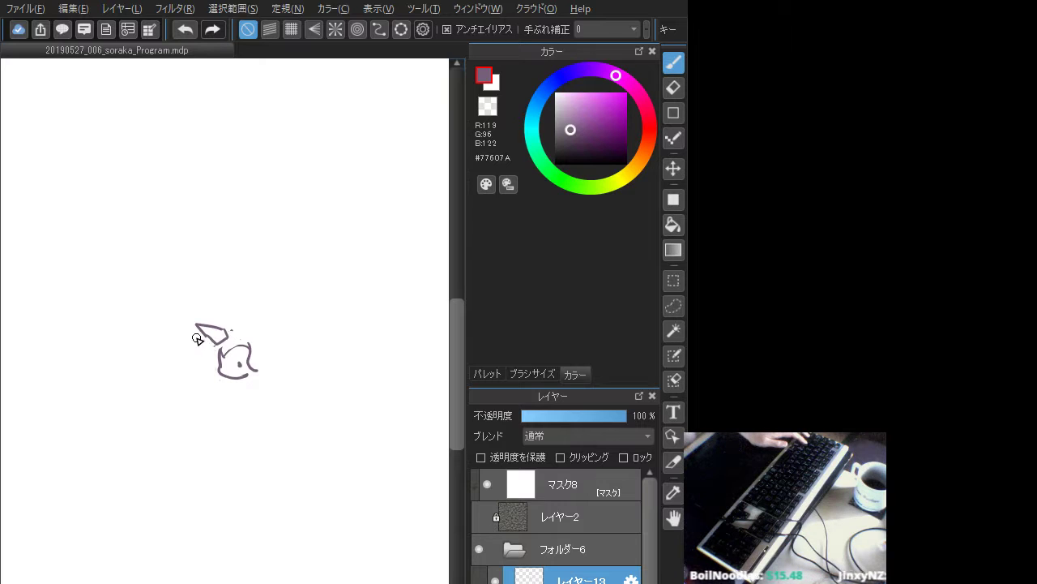
- Thicken the horn outline and draw an arched hair line from its base over the head toward the far cheek
mouse_move(197, 325)
mouse_down()
mouse_move(219, 337)
mouse_move(223, 317)
mouse_move(220, 352)
mouse_move(226, 328)
mouse_move(249, 316)
mouse_move(228, 333)
mouse_move(248, 325)
mouse_move(240, 323)
mouse_move(254, 350)
mouse_up()
key(ctrl+z)
key(ctrl+z)
key(ctrl+z)
key(ctrl+z)
key(ctrl+z)
key(ctrl+z)
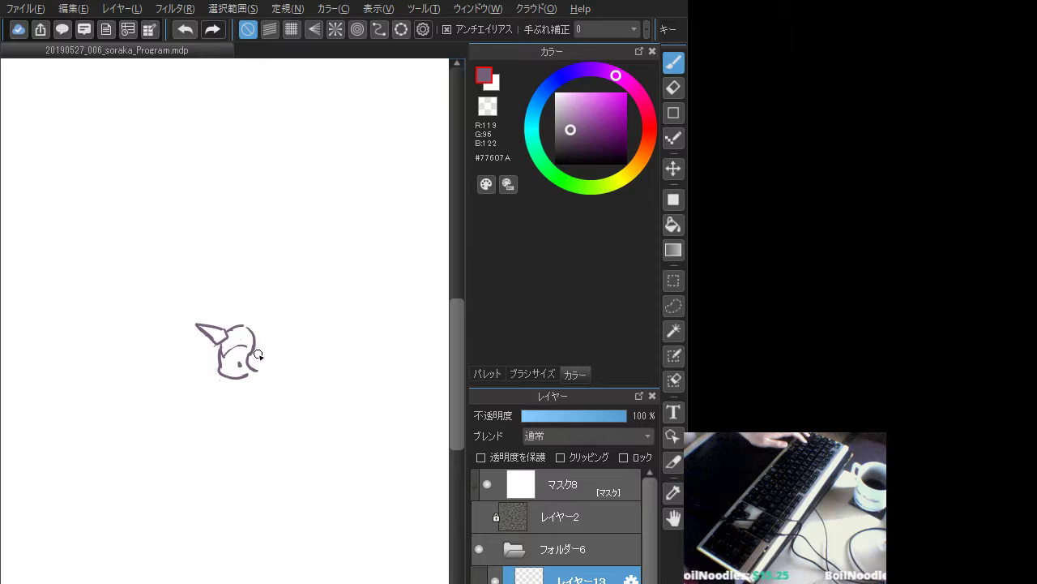
- Add a small curl beside the far cheek and redraw the hair line joining the horn to the crown
mouse_move(258, 354)
mouse_down()
mouse_move(260, 363)
mouse_move(248, 326)
mouse_up()
key(ctrl+z)
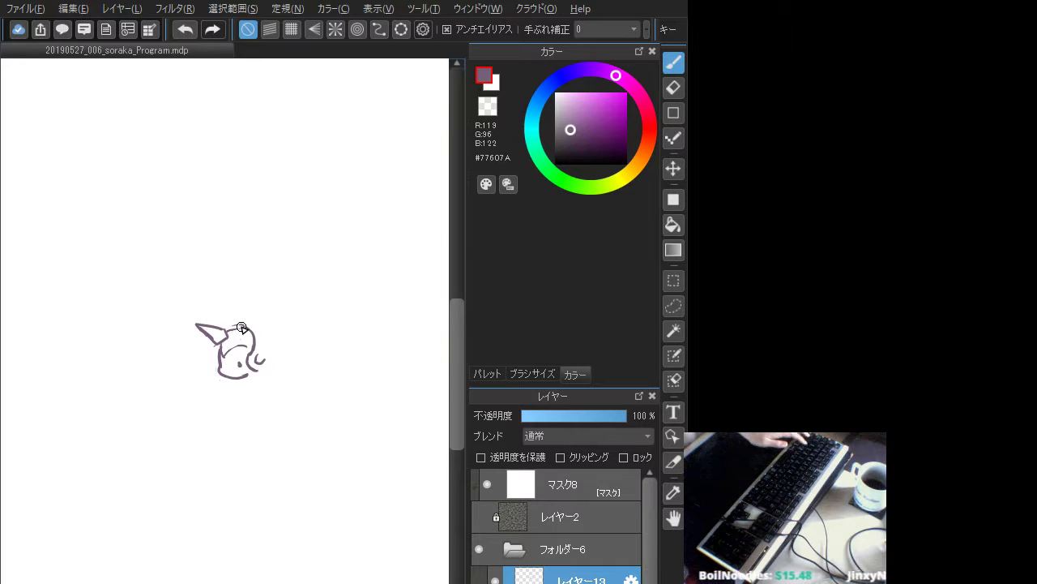
key(ctrl+z)
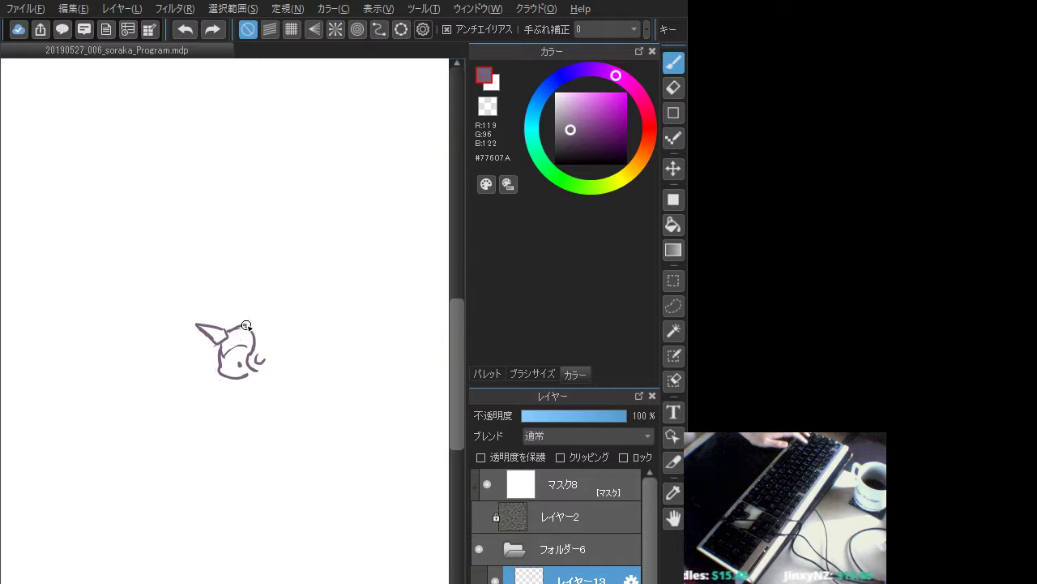
drag(246, 325, 244, 327)
key(ctrl+z)
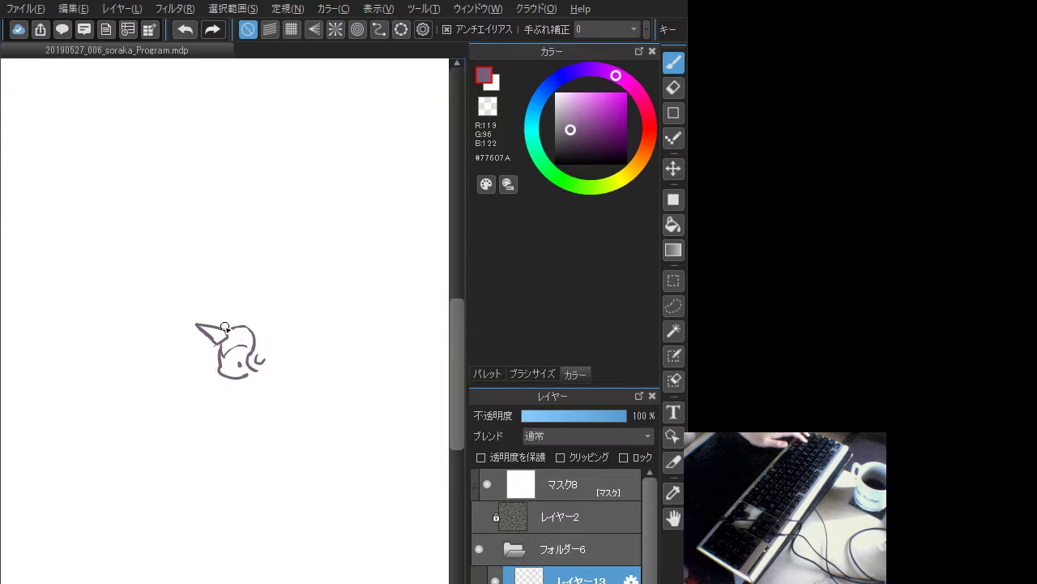
key(ctrl+z)
- Draw the outer hair contour over the head to a point behind it, and close the curled strand beside the face
mouse_move(225, 328)
mouse_down()
mouse_move(259, 318)
mouse_move(231, 322)
mouse_move(268, 320)
mouse_move(274, 331)
mouse_move(252, 321)
mouse_move(266, 369)
mouse_move(263, 330)
mouse_move(250, 322)
mouse_move(270, 344)
mouse_move(250, 316)
mouse_move(269, 358)
mouse_move(262, 370)
mouse_move(272, 325)
mouse_up()
key(ctrl+z)
key(ctrl+z)
key(ctrl+z)
key(ctrl+z)
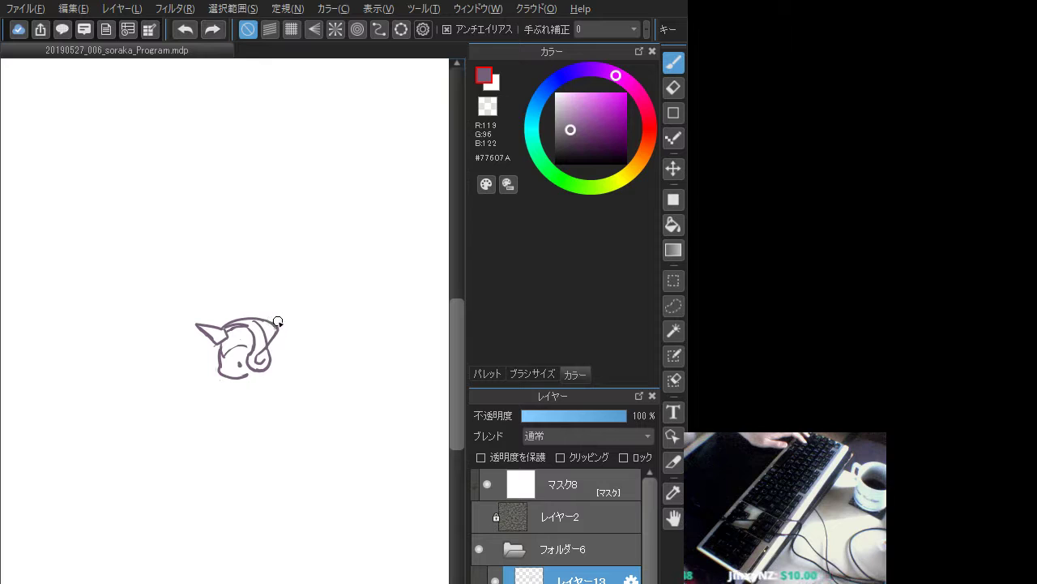
- Draw a looping lock of hair behind the head, curving down from the pointed tip toward the curl
key(ctrl+z)
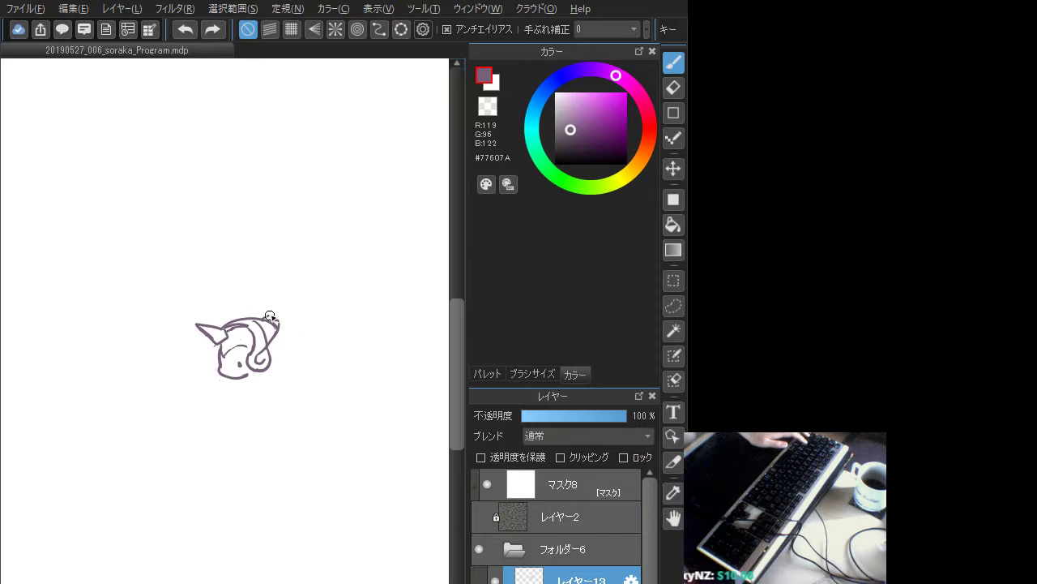
key(ctrl+z)
mouse_move(289, 329)
mouse_down()
mouse_move(288, 342)
mouse_move(287, 321)
mouse_up()
key(ctrl+z)
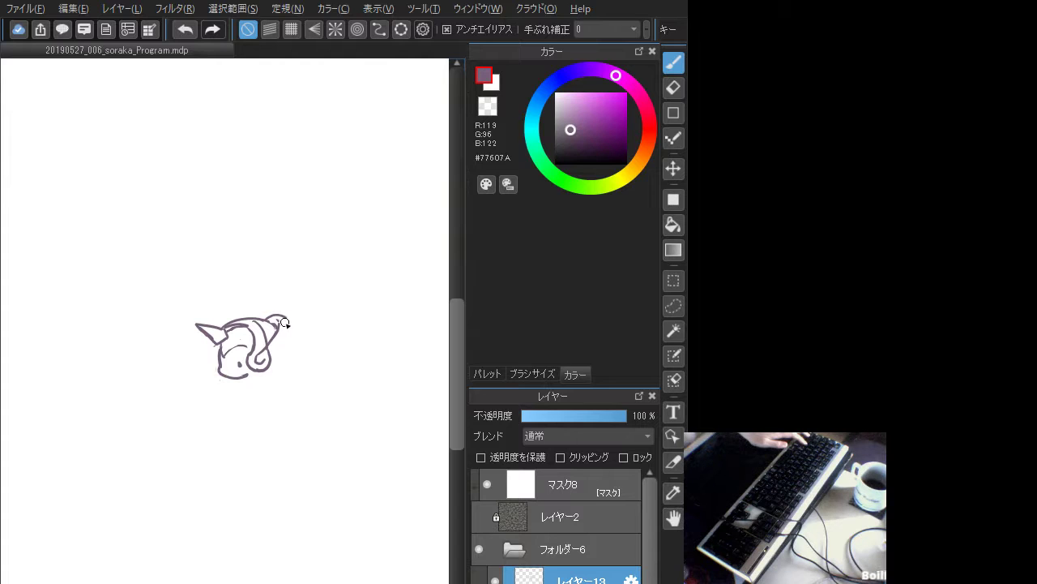
drag(285, 321, 280, 355)
key(ctrl+z)
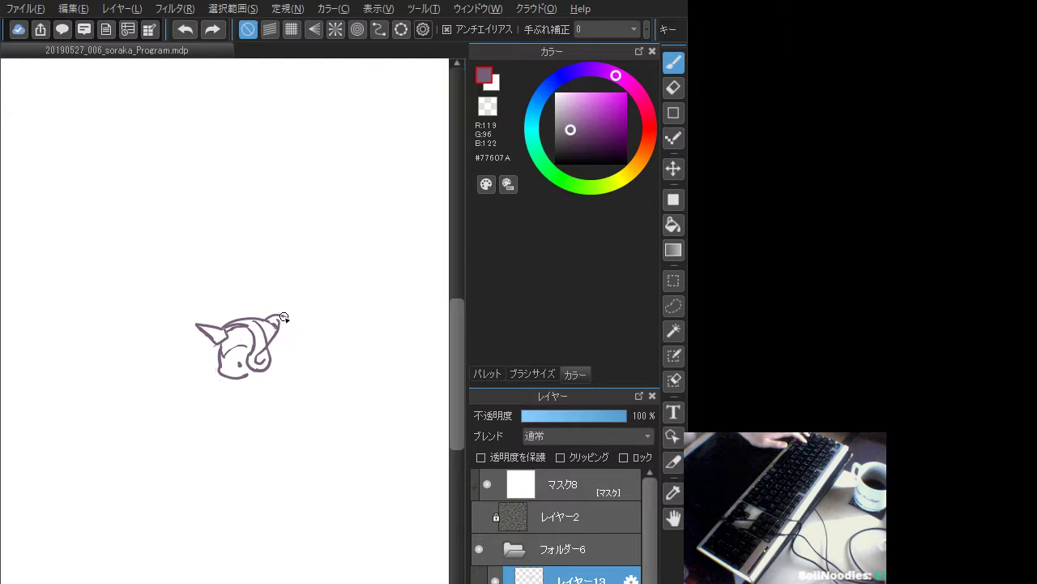
mouse_move(268, 319)
mouse_down()
mouse_move(291, 325)
mouse_move(278, 316)
mouse_move(286, 335)
mouse_move(276, 355)
mouse_up()
key(ctrl+z)
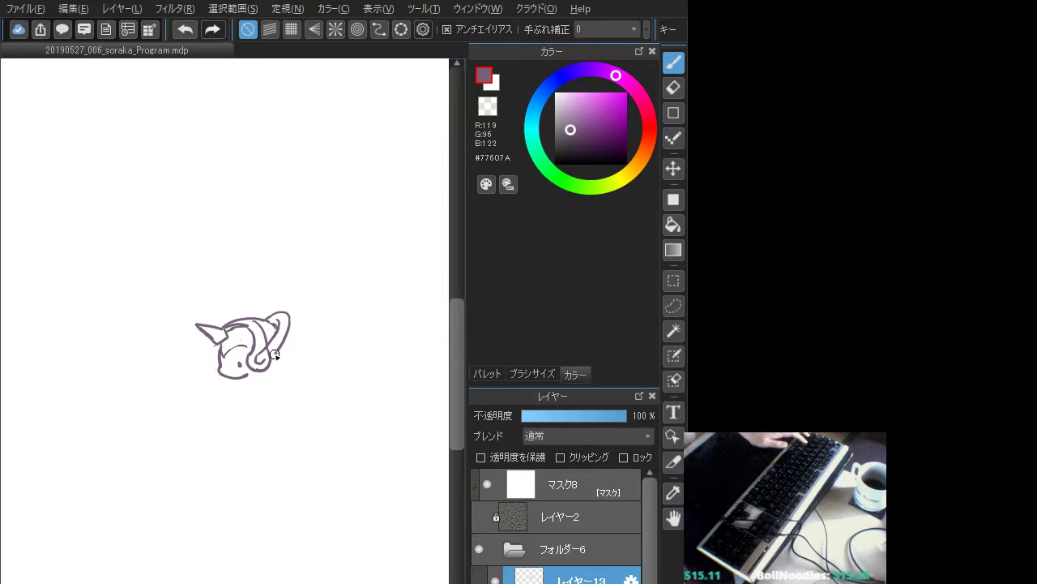
- Refine the curled strand and redraw the outer edge of the hair loop down to the curl's base
key(ctrl+z)
drag(289, 316, 284, 337)
key(ctrl+z)
key(ctrl+z)
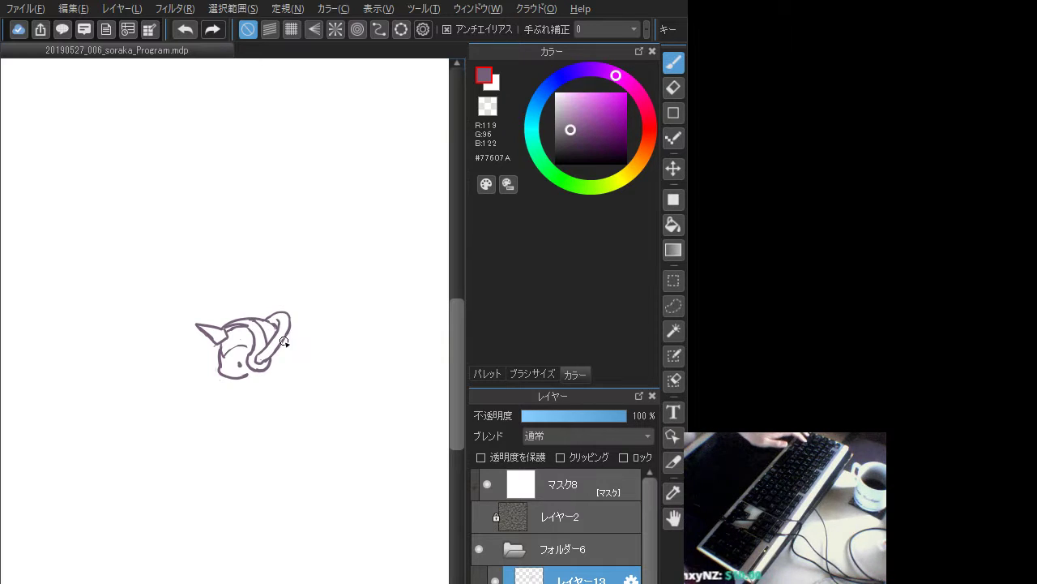
key(ctrl+z)
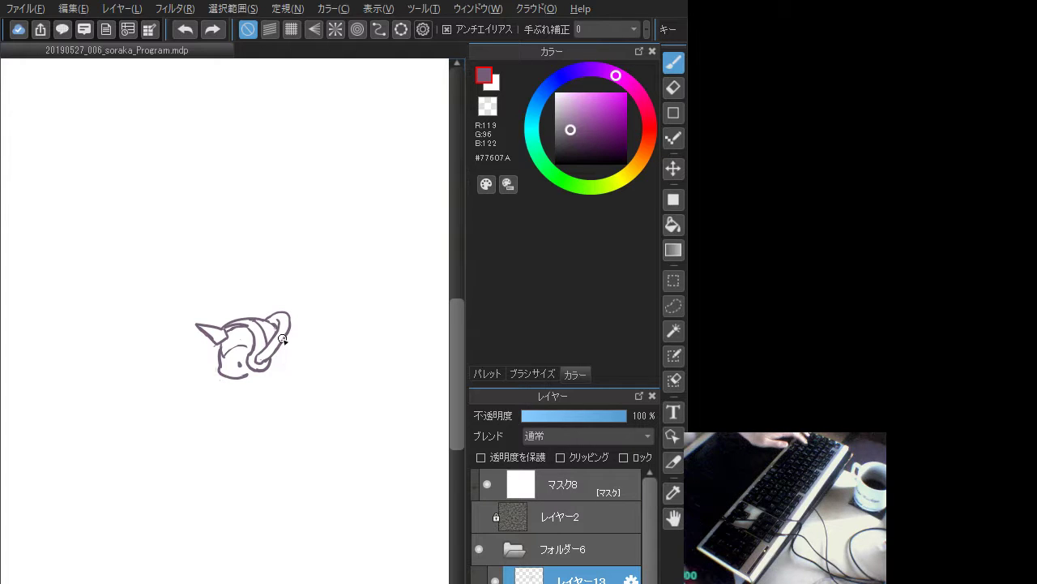
drag(284, 339, 273, 365)
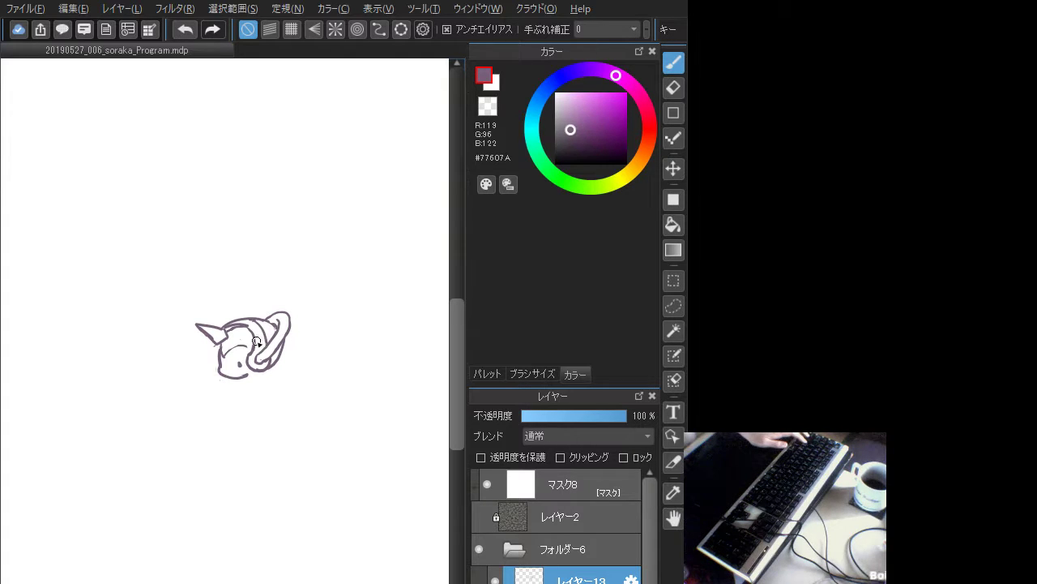
- Rework the hair loop's lower outer edge near the curl and close the jaw line up to the curl
key(ctrl+z)
drag(287, 337, 264, 372)
key(ctrl+z)
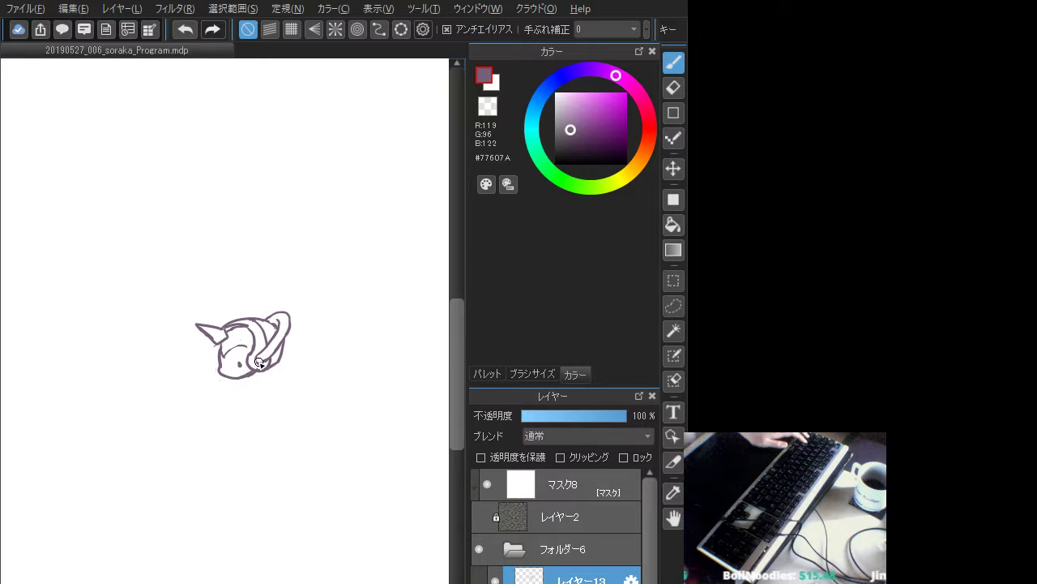
key(ctrl+z)
mouse_move(236, 377)
mouse_down()
mouse_move(257, 365)
mouse_move(248, 343)
mouse_up()
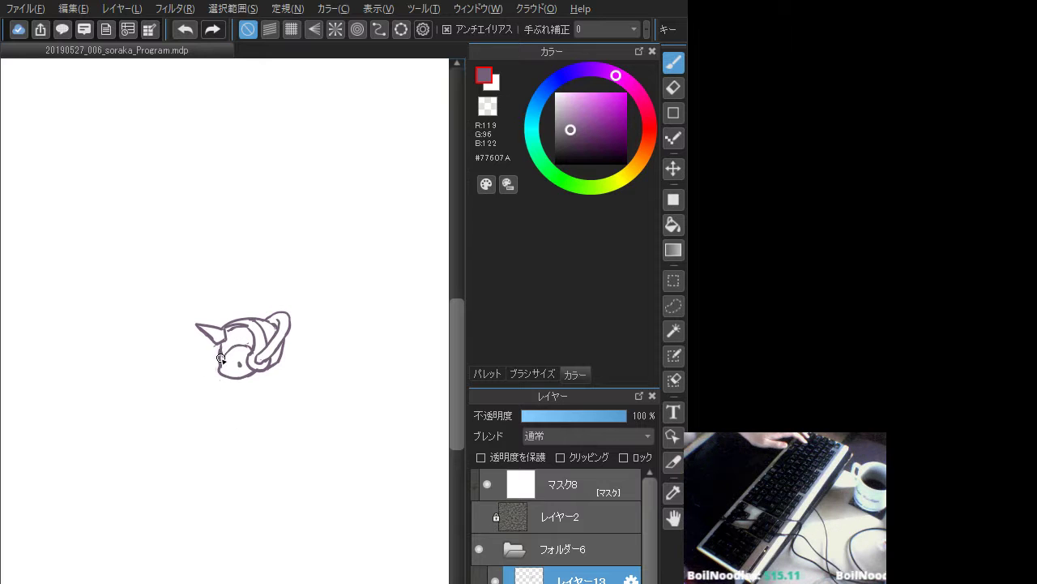
- Redraw the front edge of the face between the horn's base and the cheek
drag(214, 342, 220, 365)
key(ctrl+z)
key(ctrl+z)
key(ctrl+z)
key(ctrl+z)
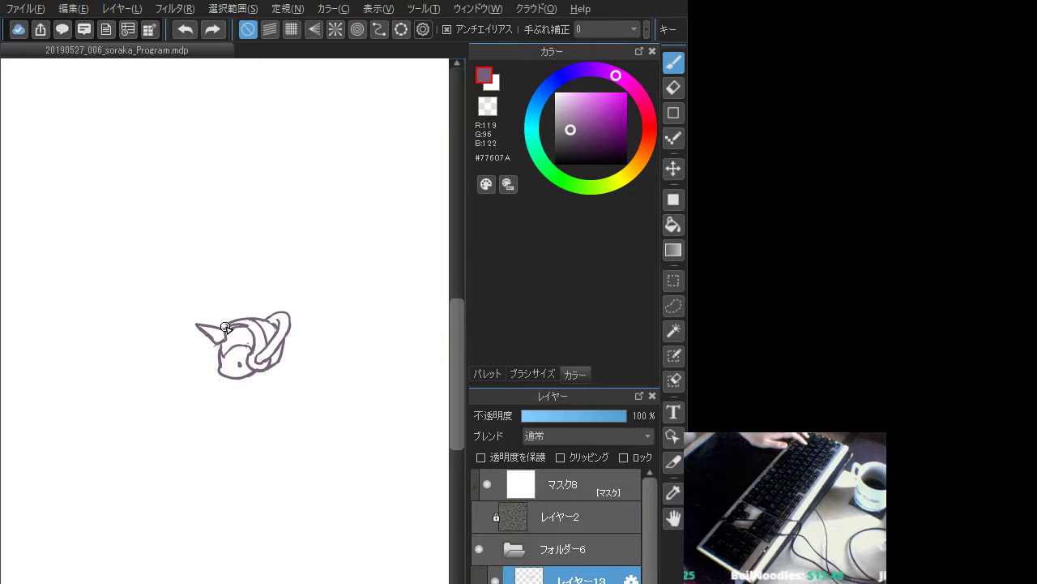
- Redraw the hair line running from the horn's base up over the crown
mouse_move(226, 328)
mouse_down()
mouse_move(233, 328)
mouse_move(264, 317)
mouse_move(254, 342)
mouse_up()
key(ctrl+z)
key(ctrl+z)
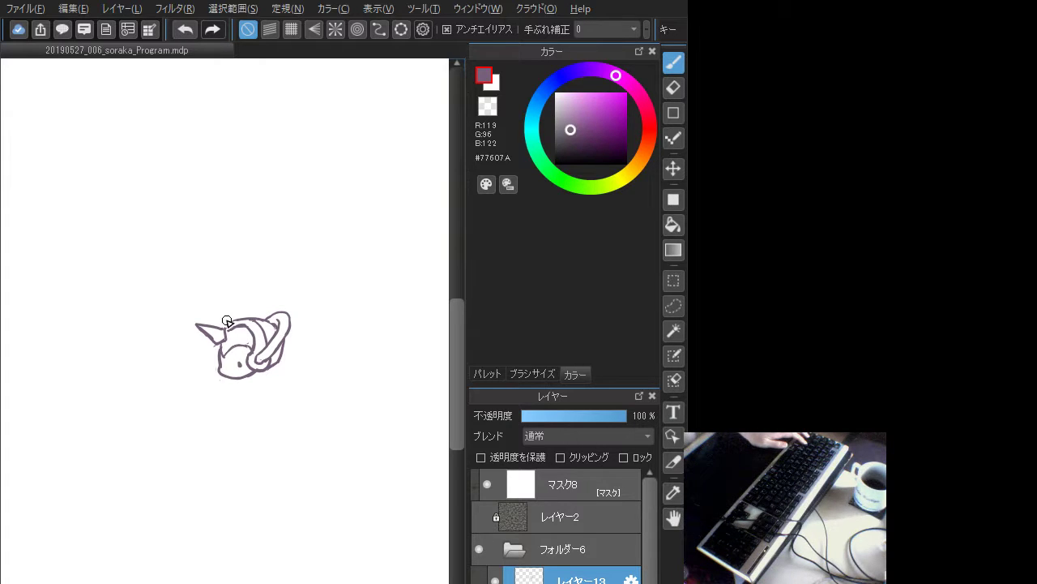
mouse_move(228, 327)
mouse_down()
mouse_move(252, 320)
mouse_move(237, 321)
mouse_up()
key(ctrl+z)
key(ctrl+z)
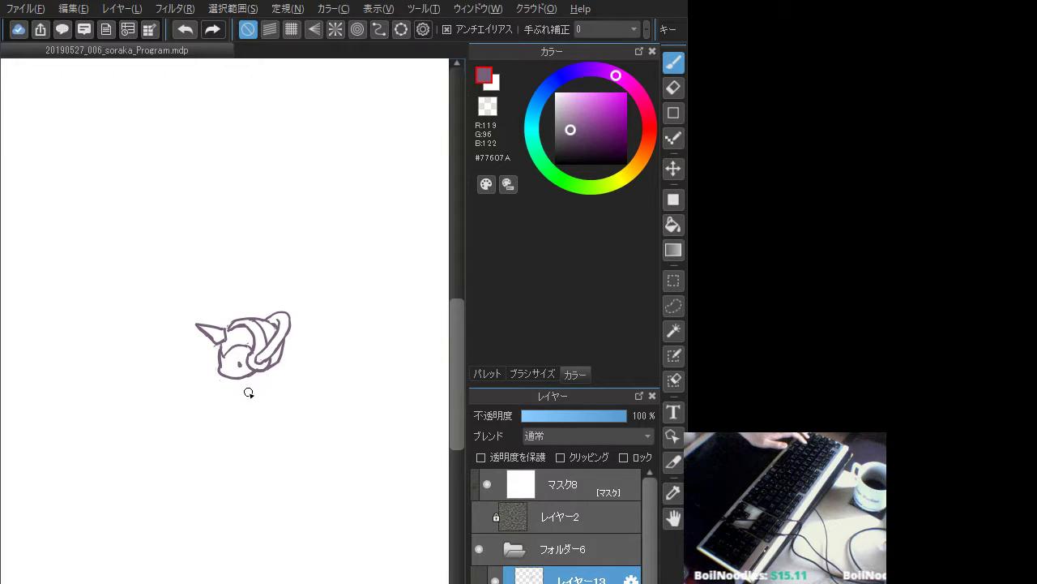
- Draw a small collar curve directly beneath the chin
mouse_move(241, 377)
mouse_down()
mouse_move(217, 388)
mouse_move(232, 390)
mouse_move(258, 373)
mouse_up()
key(ctrl+z)
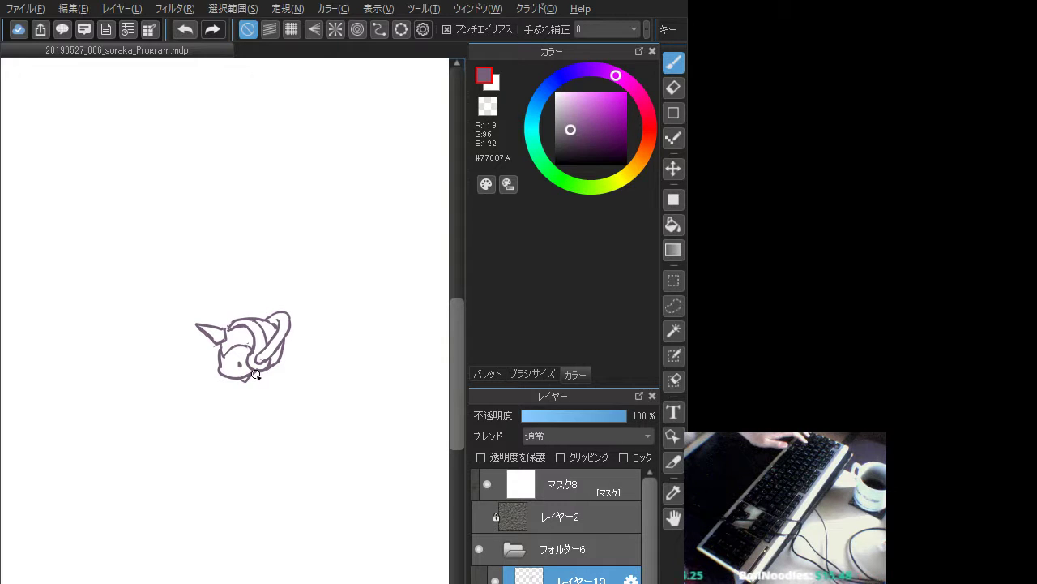
key(ctrl+z)
drag(255, 375, 240, 379)
key(ctrl+z)
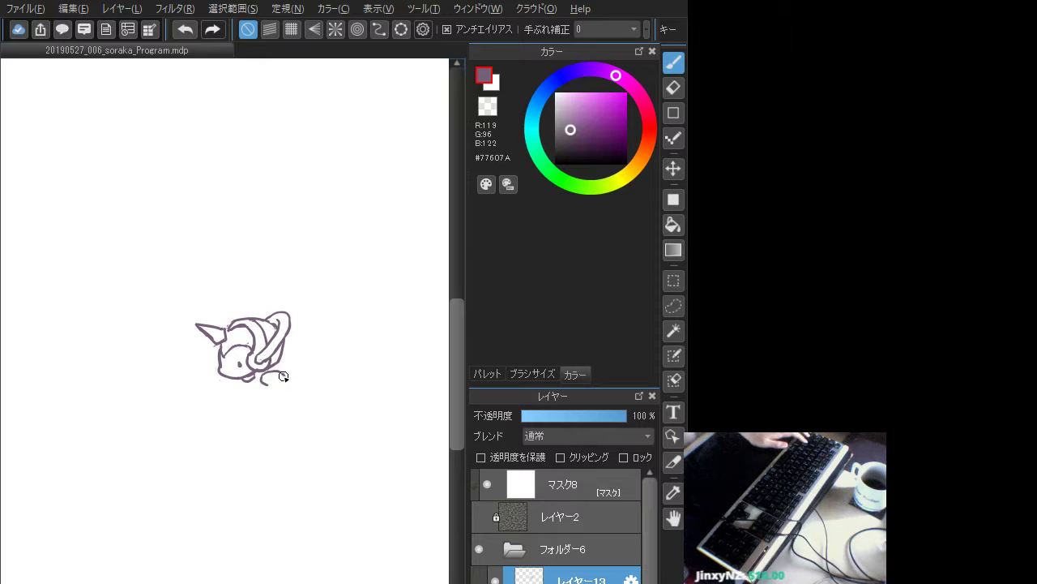
- Draw a small puffy rounded shoulder behind the chin, just below the hair curl
key(ctrl+z)
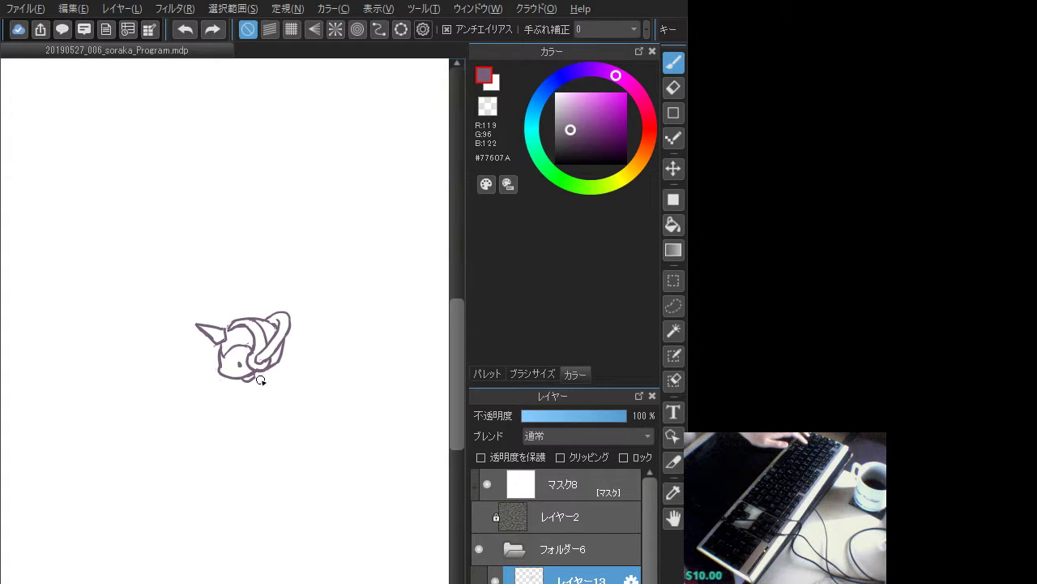
drag(251, 380, 262, 375)
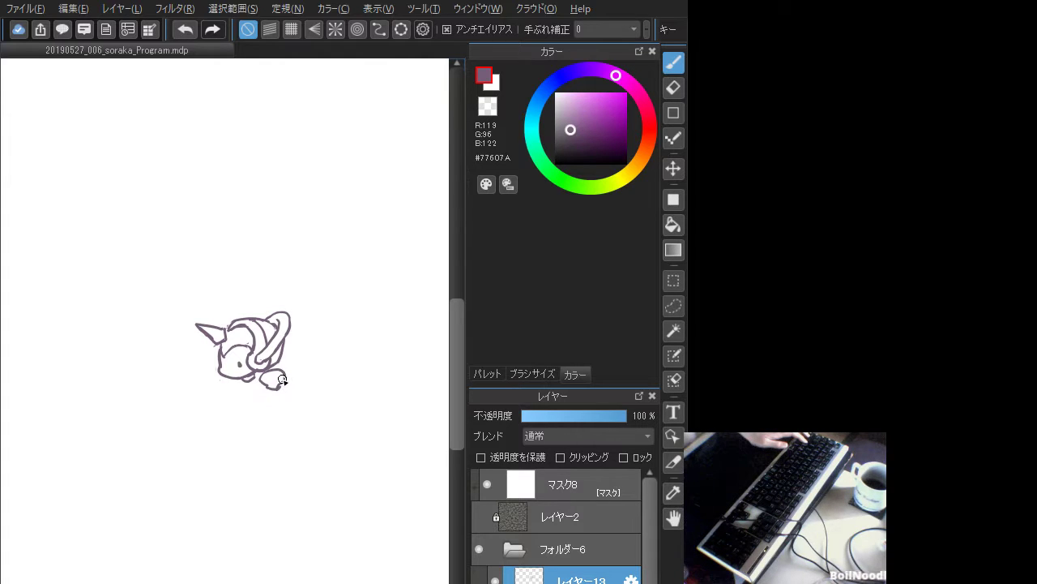
drag(282, 379, 277, 385)
key(ctrl+z)
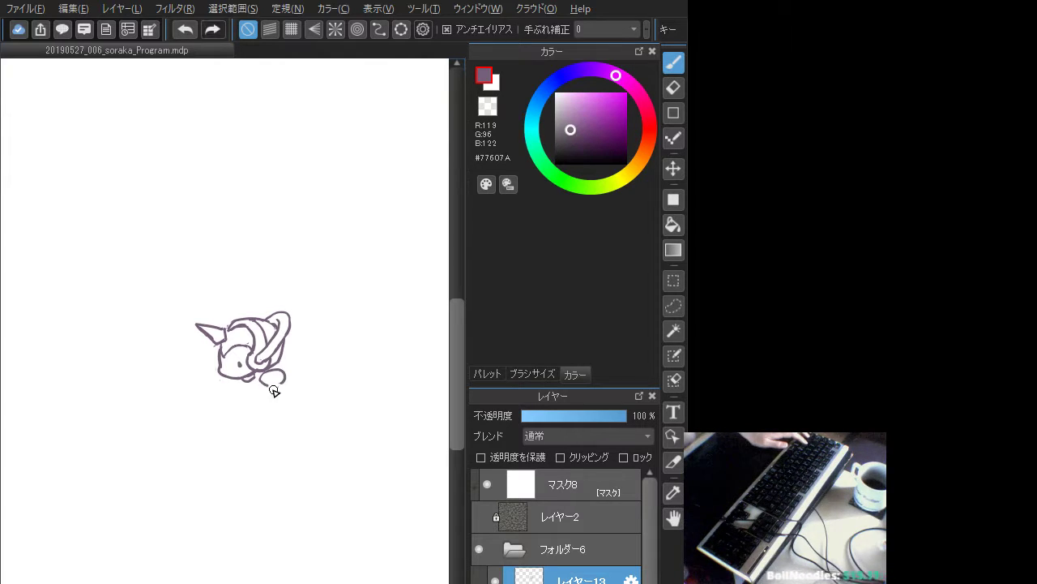
key(ctrl+z)
mouse_move(261, 374)
mouse_down()
mouse_move(269, 387)
mouse_move(283, 383)
mouse_up()
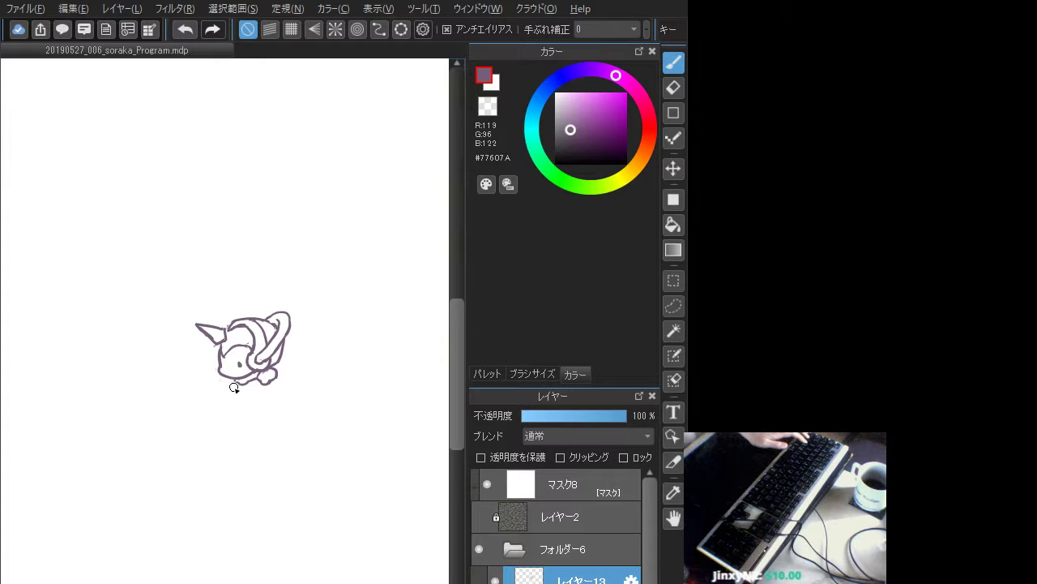
- Draw the front and lower edges of a boxy torso beneath the collar
mouse_move(251, 388)
mouse_down()
mouse_move(230, 403)
mouse_move(253, 402)
mouse_move(235, 391)
mouse_move(245, 397)
mouse_move(255, 386)
mouse_move(261, 397)
mouse_up()
key(ctrl+z)
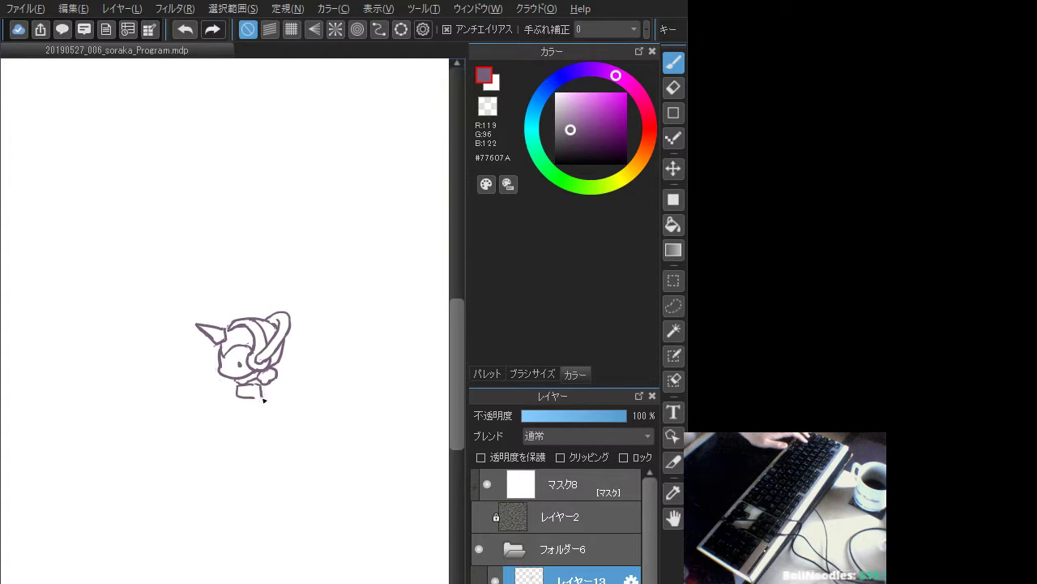
key(ctrl+z)
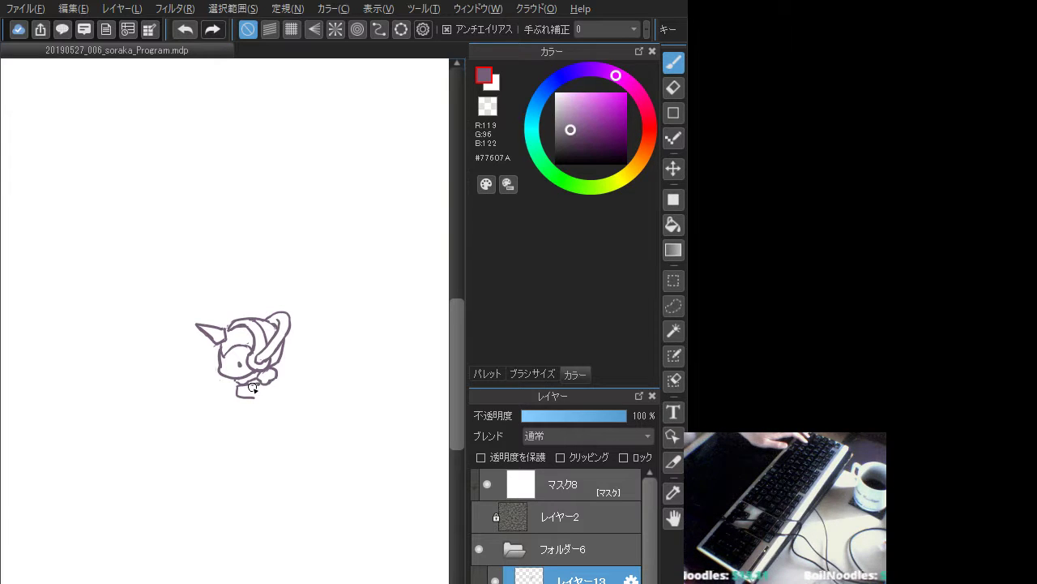
- Close the back of the torso and add a small round hand with an inner mark behind it
mouse_move(261, 384)
mouse_down()
mouse_move(254, 398)
mouse_move(278, 390)
mouse_up()
key(ctrl+z)
key(ctrl+z)
key(ctrl+z)
key(ctrl+z)
key(ctrl+z)
key(ctrl+z)
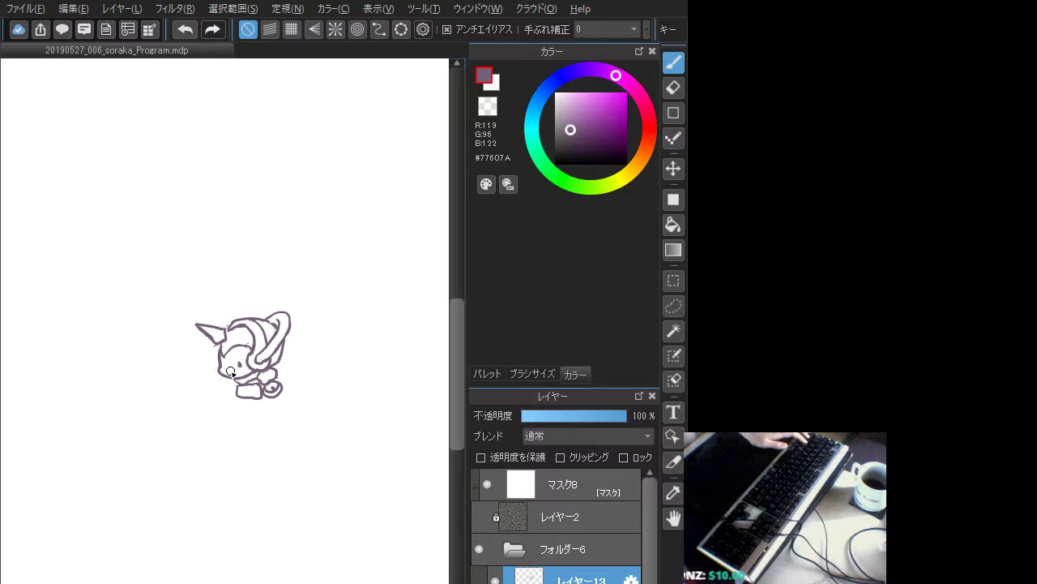
- Draw the small front shoulder under the chin and darken the gap at the front of the torso
mouse_move(221, 377)
mouse_down()
mouse_move(228, 390)
mouse_move(235, 382)
mouse_up()
key(ctrl+z)
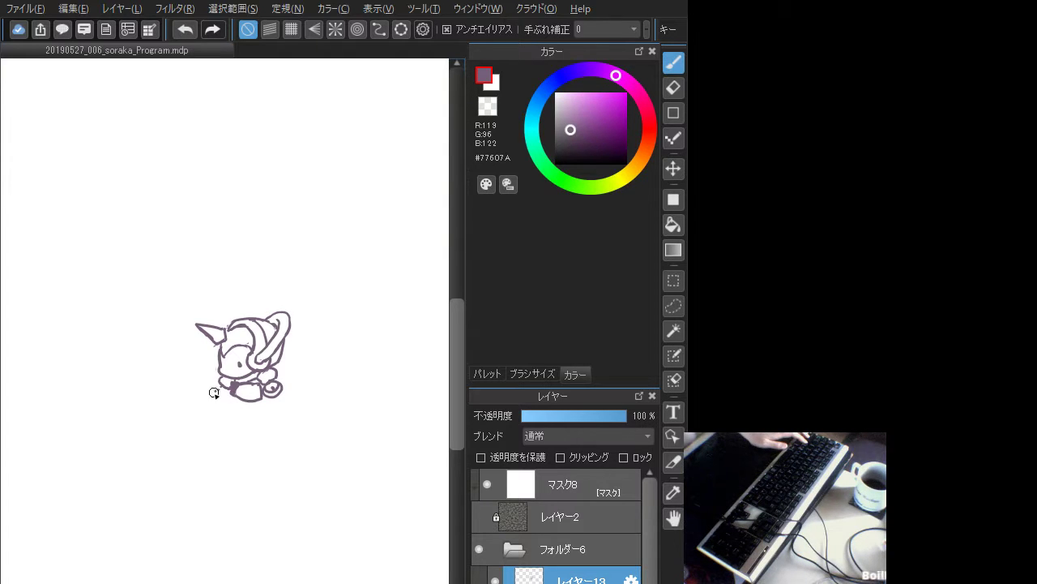
key(ctrl+z)
- Try several rounded shapes for the front hand beside the torso, including one with an inner curl
mouse_move(219, 389)
mouse_down()
mouse_move(231, 396)
mouse_move(221, 395)
mouse_up()
key(ctrl+z)
key(ctrl+z)
key(ctrl+z)
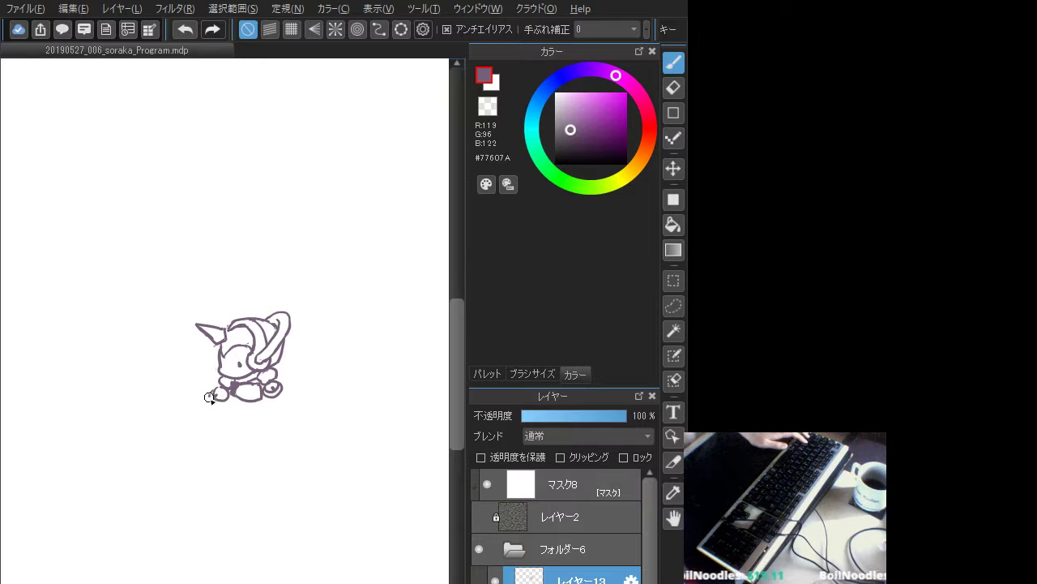
key(ctrl+z)
key(ctrl+z)
drag(220, 387, 231, 396)
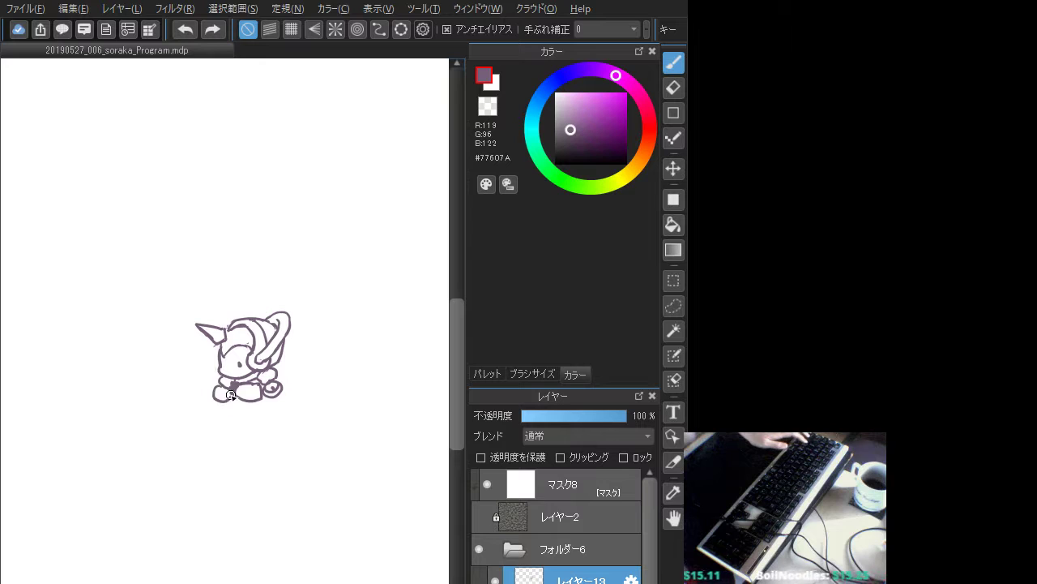
key(ctrl+y)
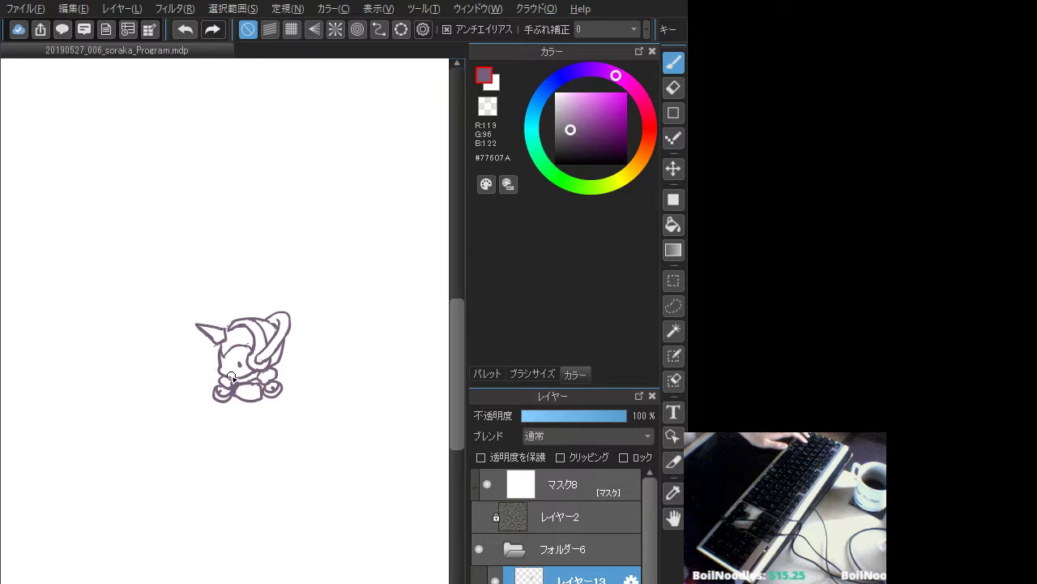
key(ctrl+z)
key(ctrl+y)
key(ctrl+z)
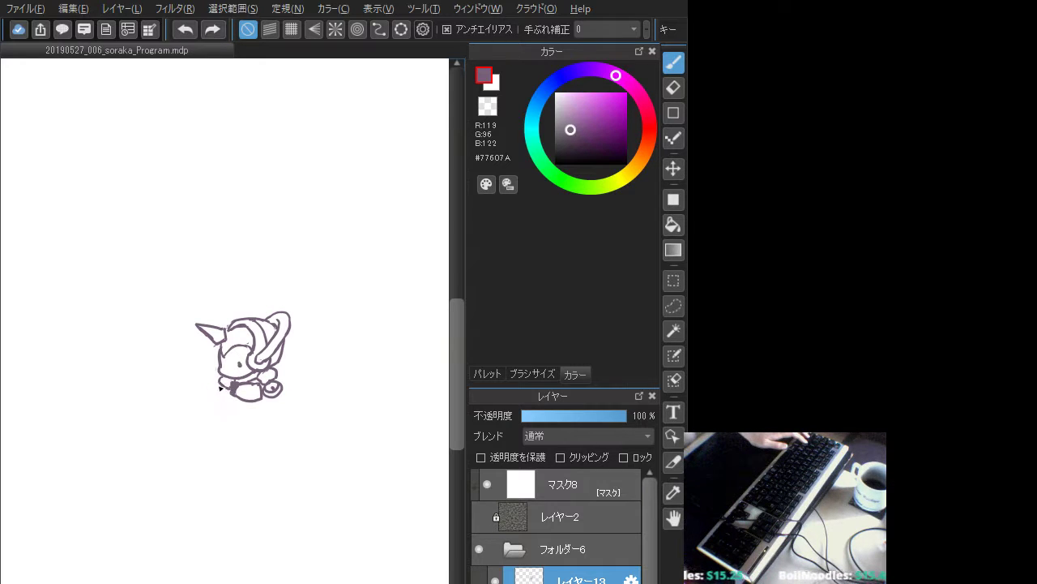
- Draw the front hand as a small round shape with an inner curl, below the front shoulder
key(ctrl+y)
key(ctrl+z)
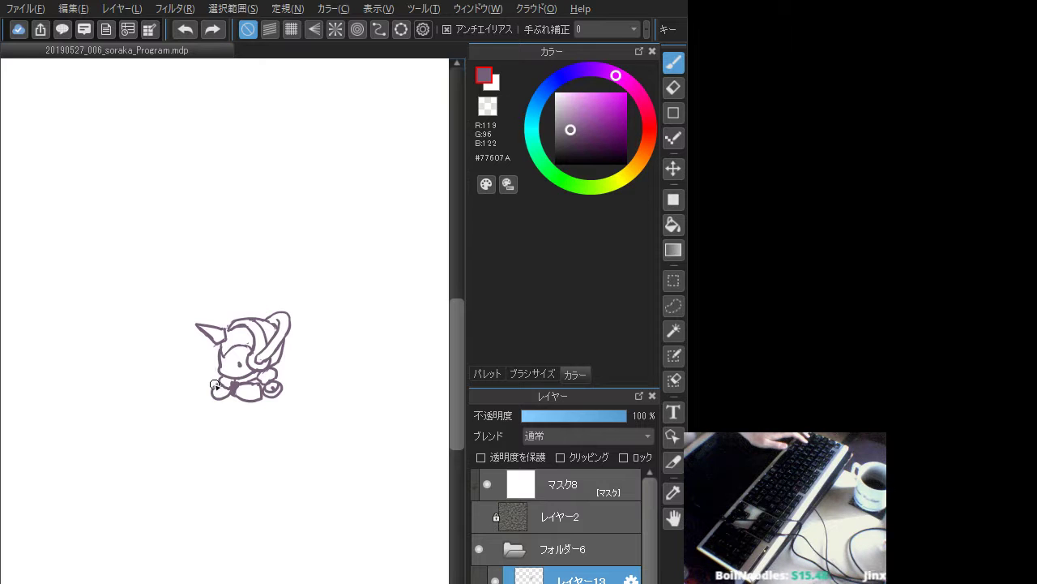
key(ctrl+y)
key(ctrl+z)
key(ctrl+y)
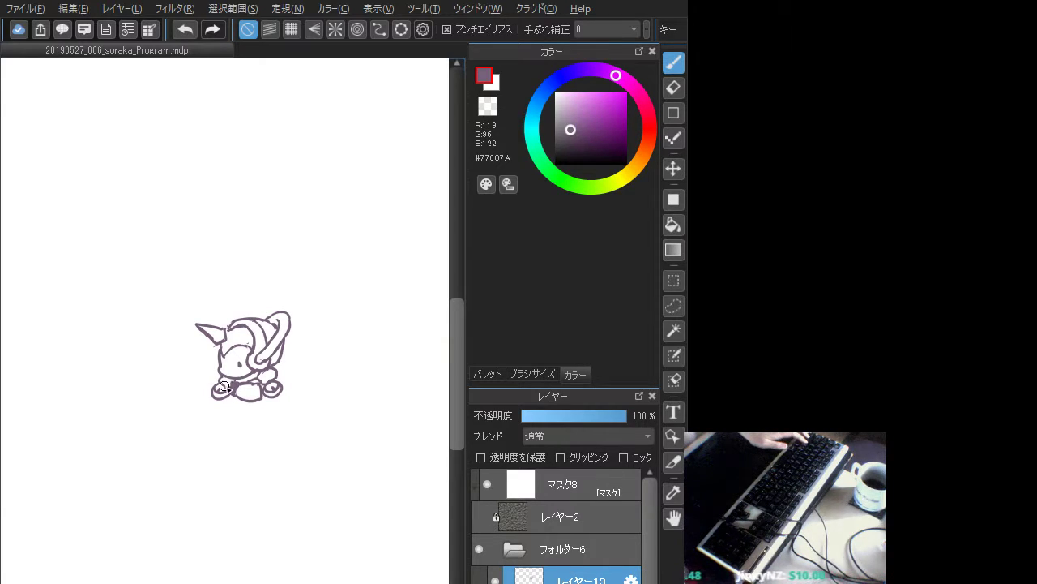
key(ctrl+z)
key(ctrl+y)
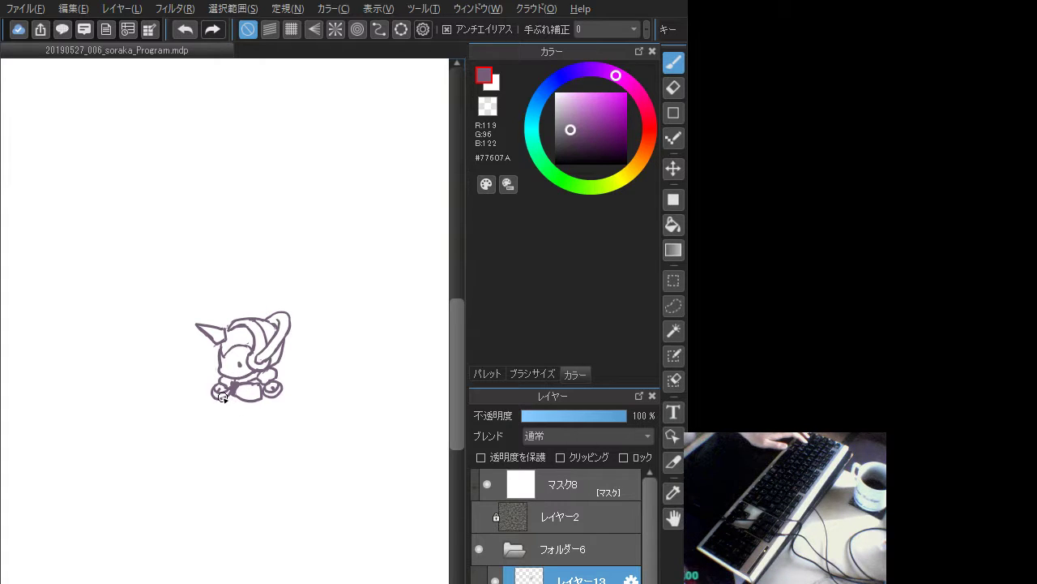
- Draw a small leg shape under the front of the torso and a short base line beneath the far hand
drag(228, 409, 230, 400)
key(ctrl+z)
key(ctrl+z)
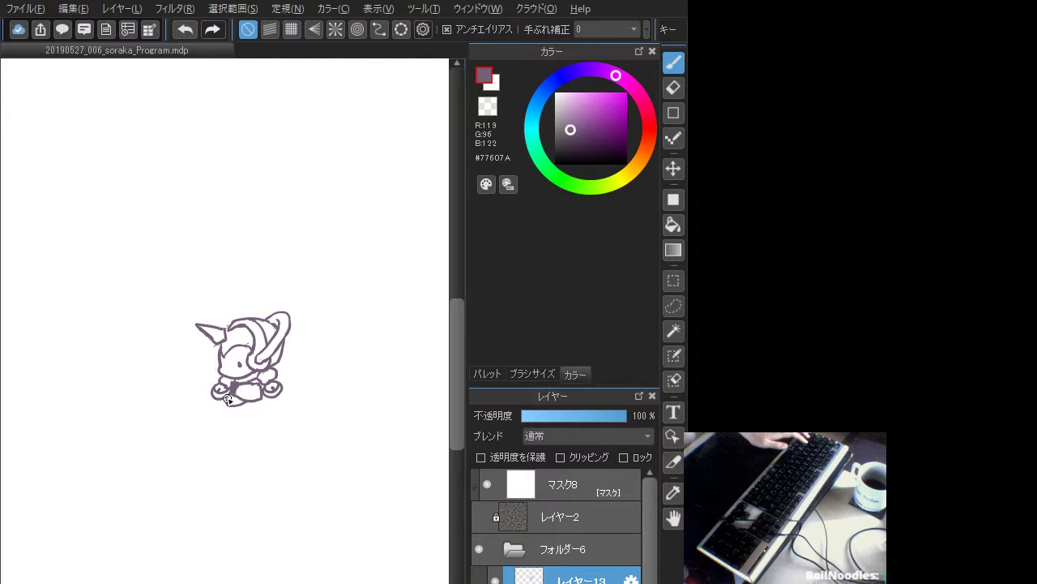
key(ctrl+z)
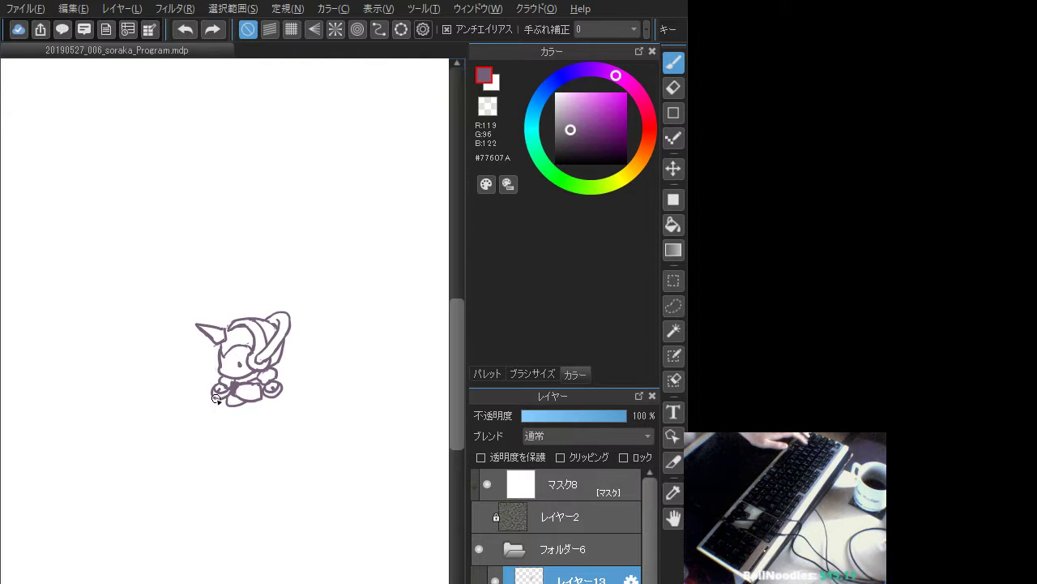
drag(228, 403, 233, 395)
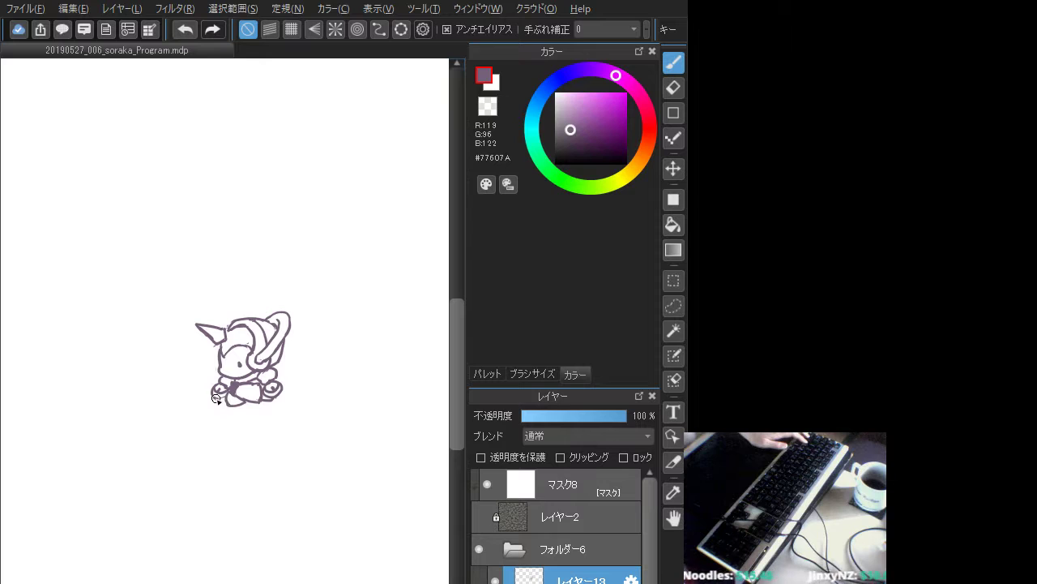
- Flatten the underside of the front hand and redraw the lower edge of the small leg shape
key(ctrl+z)
drag(230, 398, 218, 400)
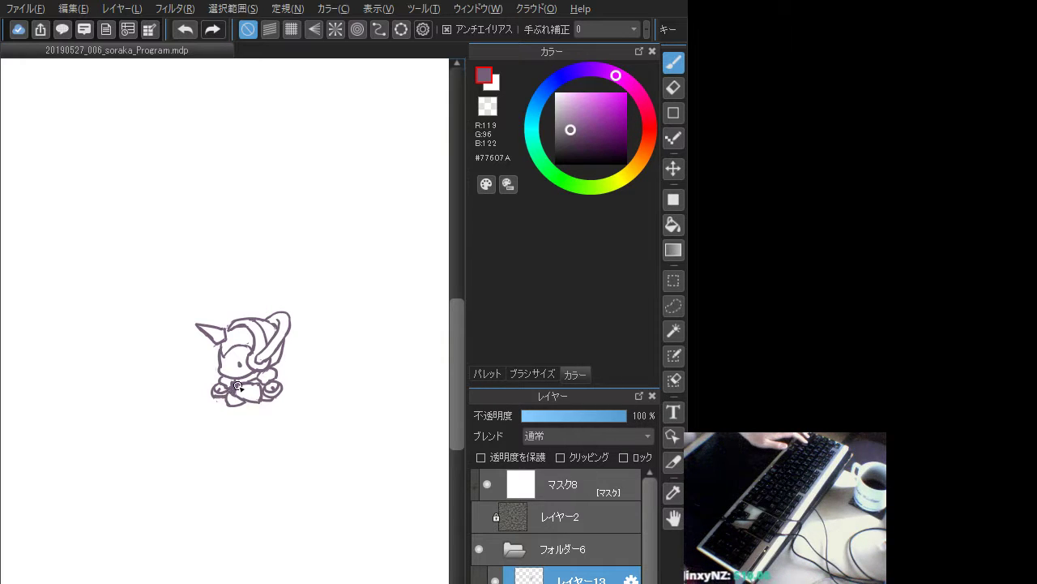
drag(215, 397, 230, 409)
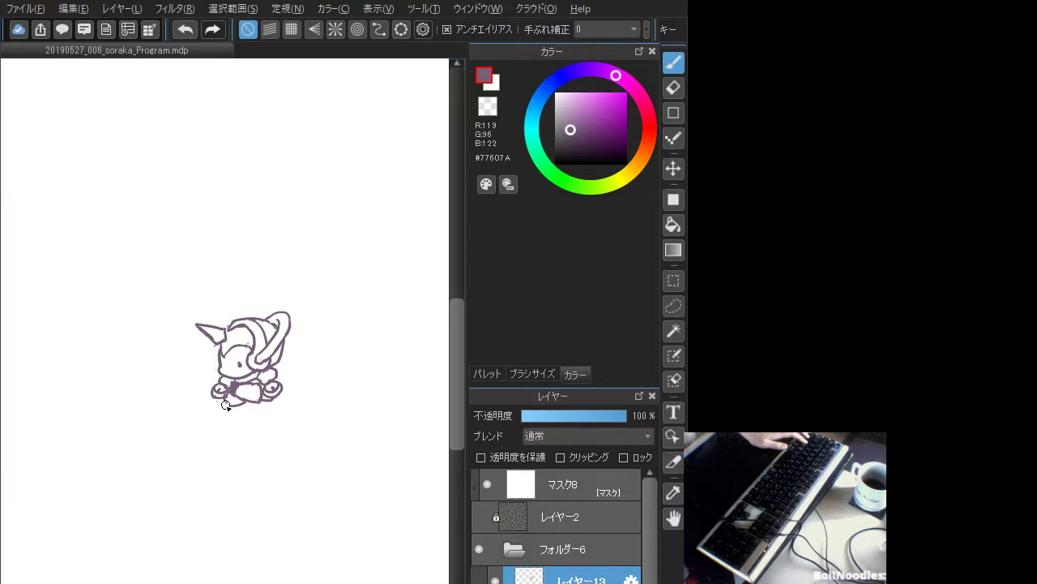
key(ctrl+z)
drag(228, 404, 245, 400)
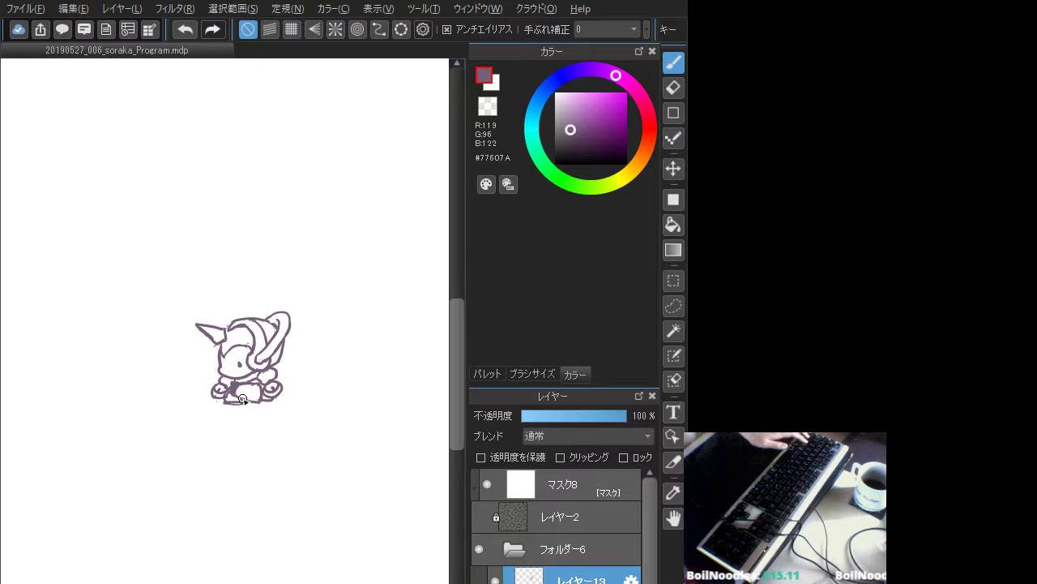
key(ctrl+z)
drag(237, 402, 226, 404)
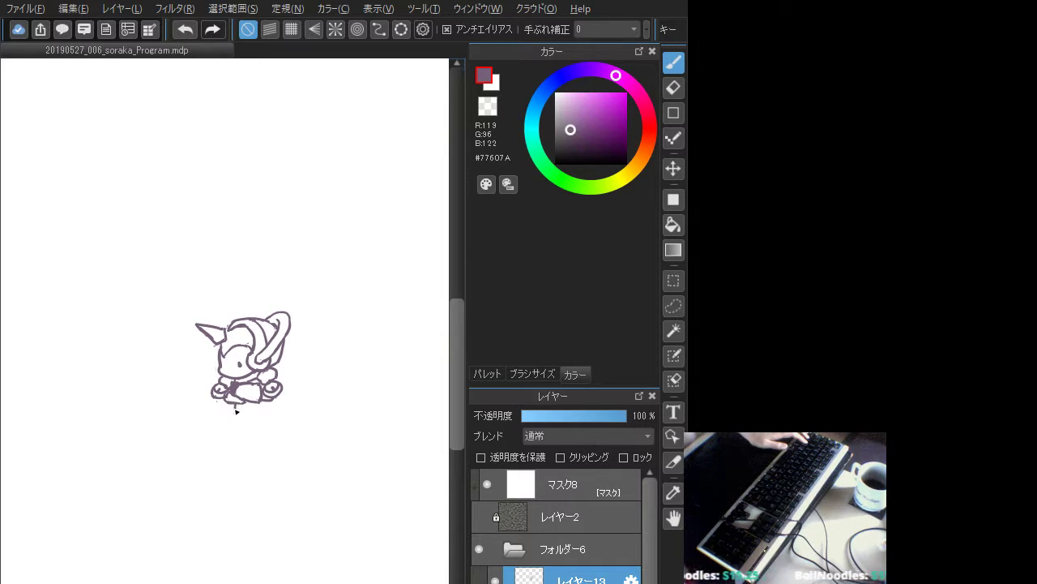
- Try a short vertical stroke beneath the leg shape at the front of the body
key(ctrl+z)
drag(231, 401, 232, 408)
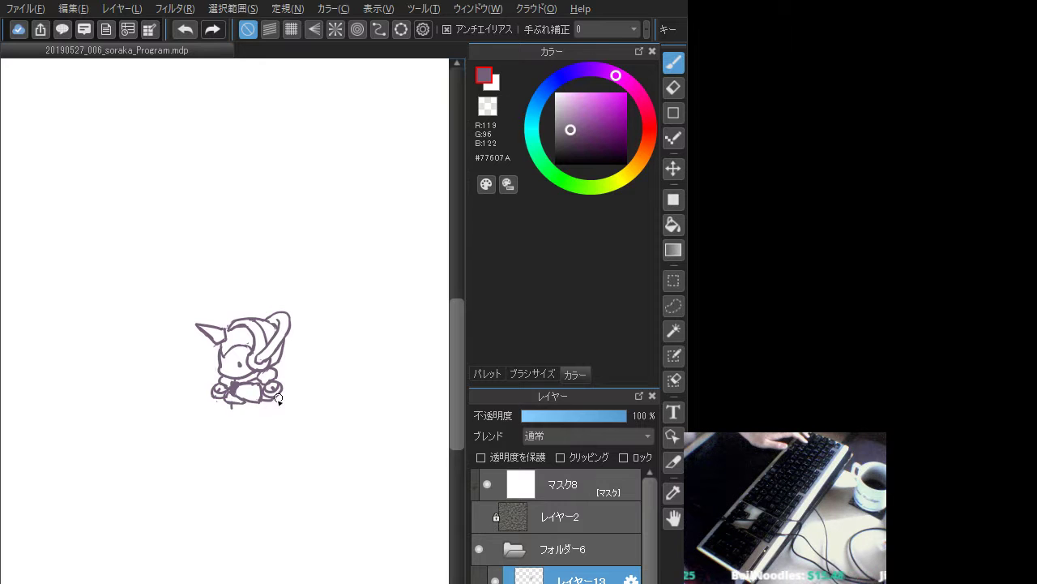
key(ctrl+z)
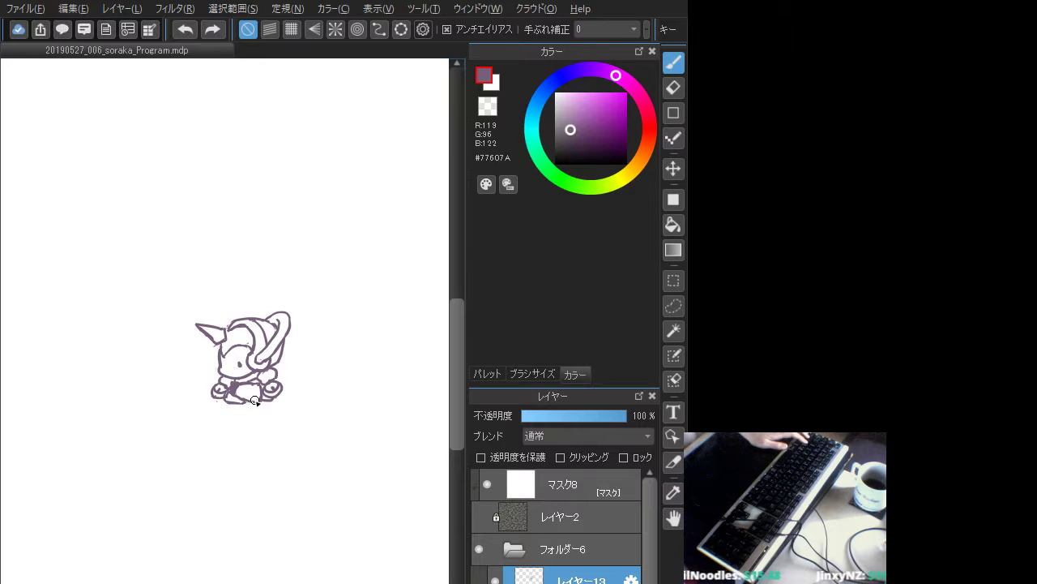
- Try a long diagonal staff line running down and forward from beneath the torso
drag(253, 409, 231, 452)
key(ctrl+z)
drag(248, 405, 204, 447)
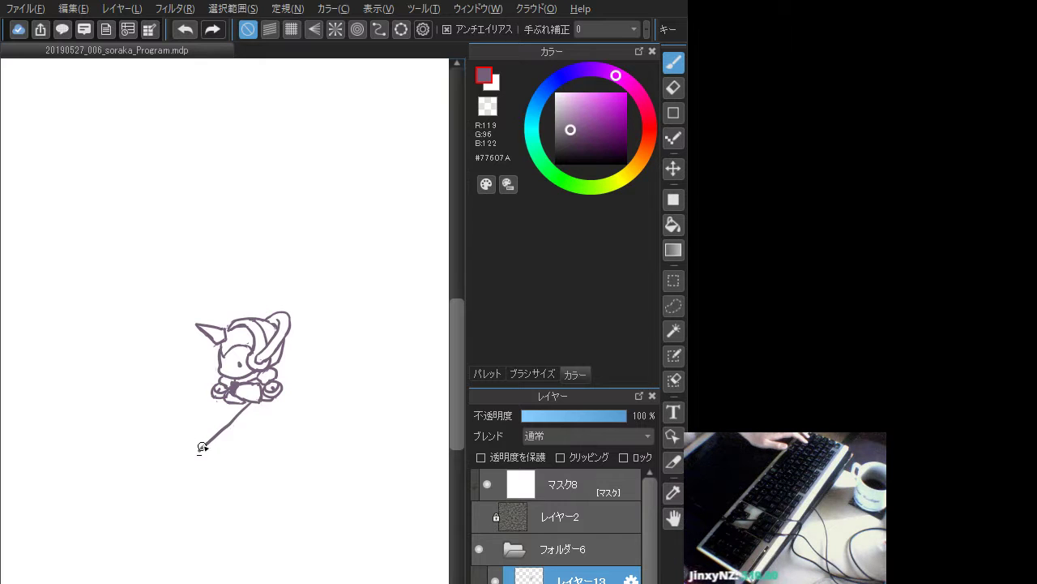
key(ctrl+z)
- Draw two short parallel diagonal strokes below the torso for the lower part of the staff
mouse_move(253, 401)
mouse_down()
mouse_move(229, 423)
mouse_move(252, 402)
mouse_move(245, 409)
mouse_up()
key(ctrl+z)
key(ctrl+z)
key(ctrl+z)
- Draw the upper staff shaft extending diagonally behind the rear hand, with a small bracket-shaped collar at its end
drag(272, 378, 275, 371)
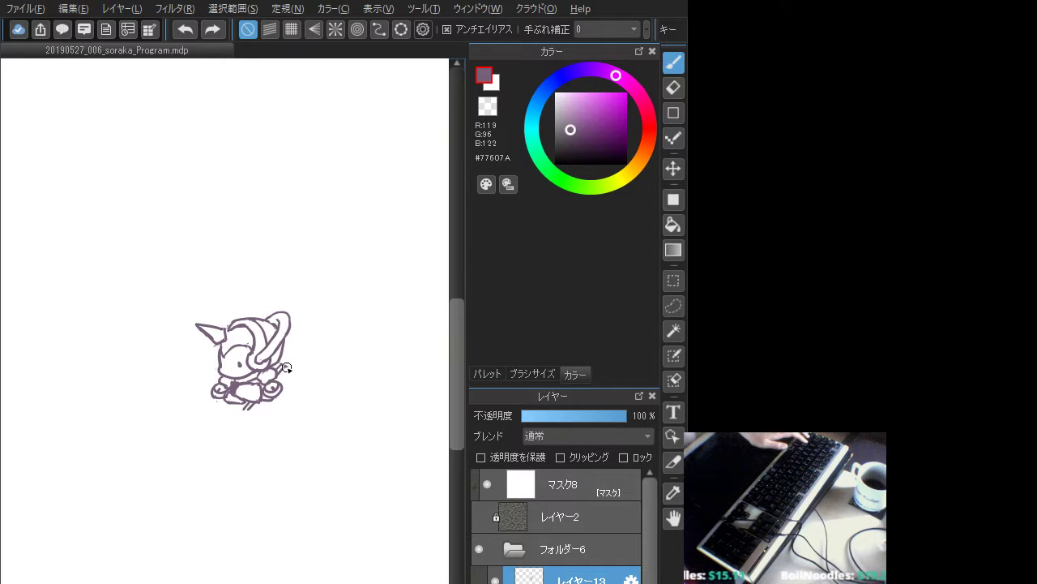
drag(283, 369, 288, 353)
key(ctrl+z)
key(ctrl+z)
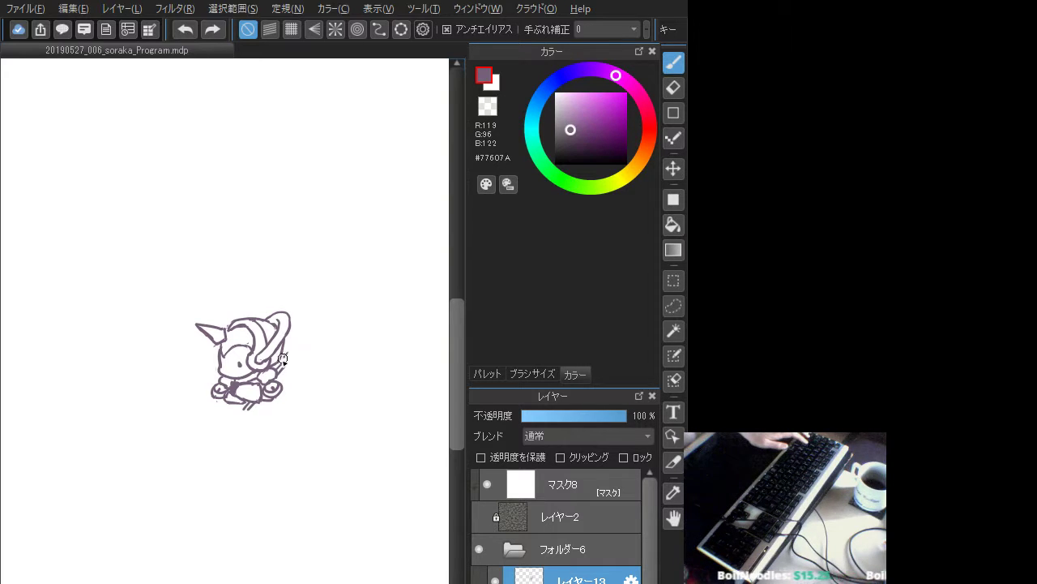
key(ctrl+z)
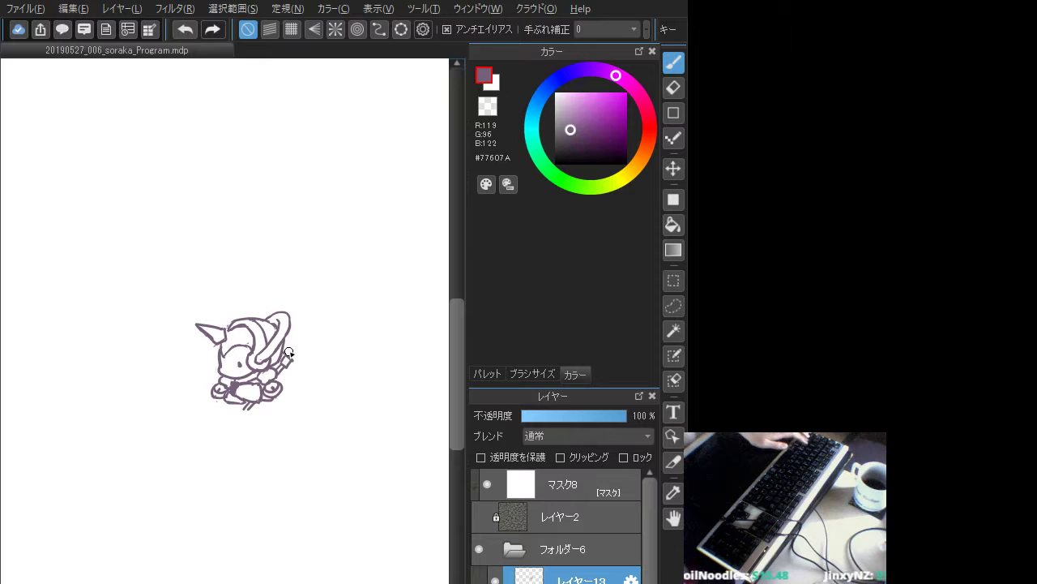
key(ctrl+z)
mouse_move(284, 345)
mouse_down()
mouse_move(302, 355)
mouse_move(296, 363)
mouse_up()
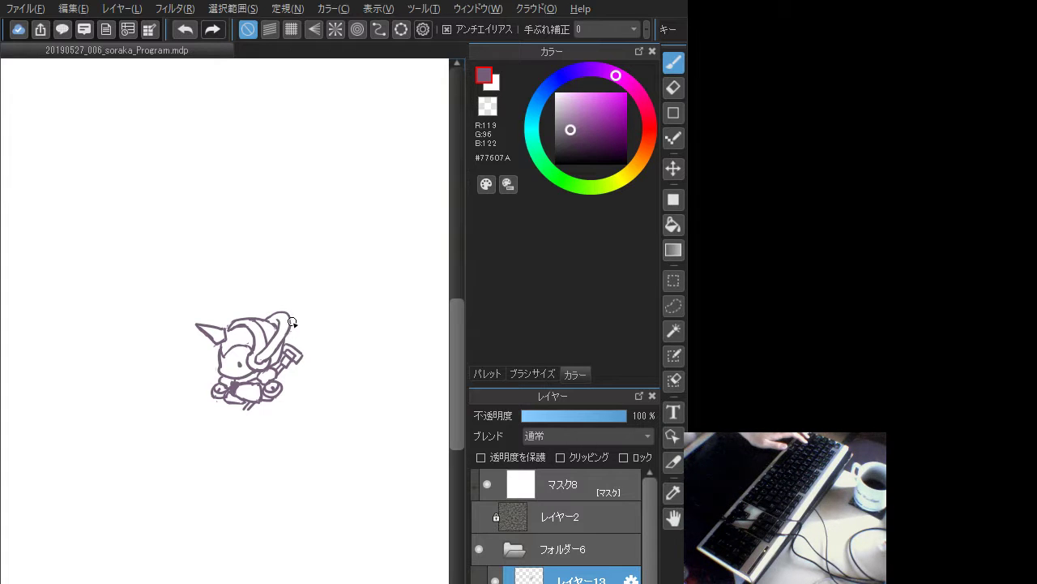
- Try a large crescent arc for the staff head, curving backward from the top of the hair loop
mouse_move(286, 316)
mouse_down()
mouse_move(312, 297)
mouse_move(338, 311)
mouse_move(319, 310)
mouse_move(337, 324)
mouse_move(334, 341)
mouse_move(301, 305)
mouse_move(325, 311)
mouse_move(291, 302)
mouse_move(320, 306)
mouse_move(334, 327)
mouse_move(294, 324)
mouse_up()
key(ctrl+z)
key(ctrl+z)
key(ctrl+z)
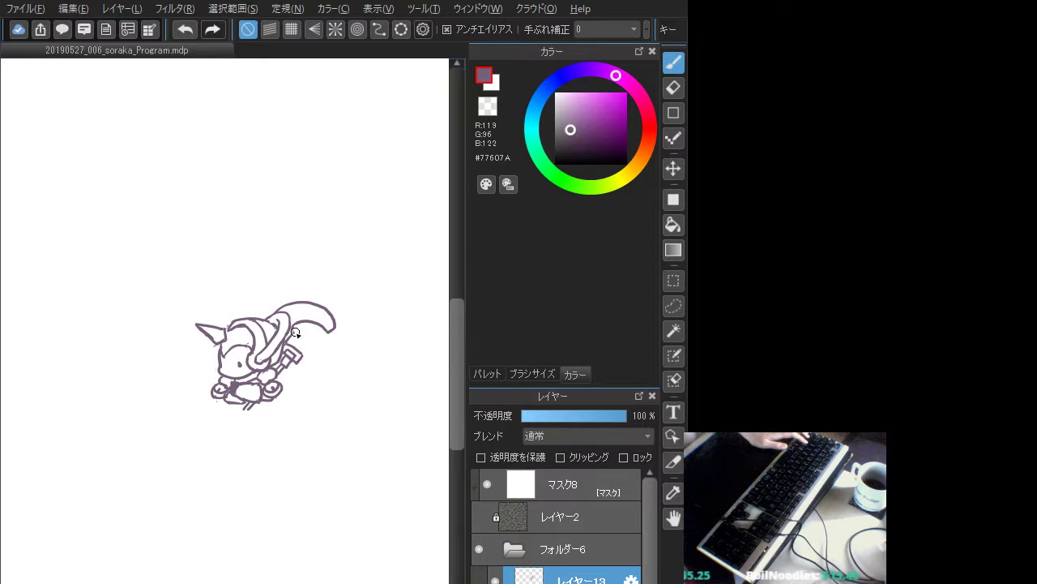
key(ctrl+z)
- Draw a slanted rectangular block joining the collar to the staff head
mouse_move(294, 333)
mouse_down()
mouse_move(311, 345)
mouse_move(304, 358)
mouse_up()
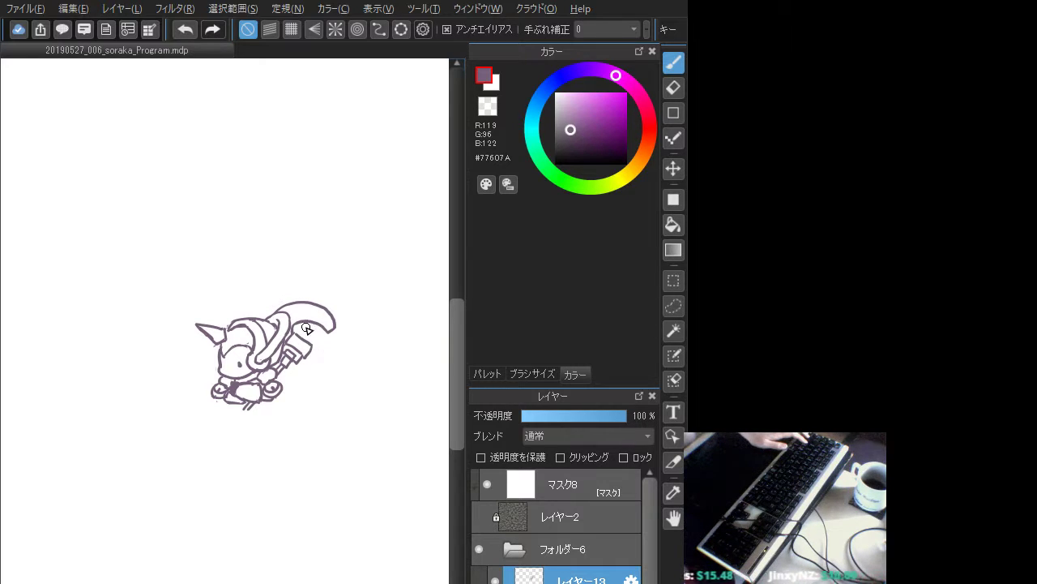
key(ctrl+z)
key(ctrl+z)
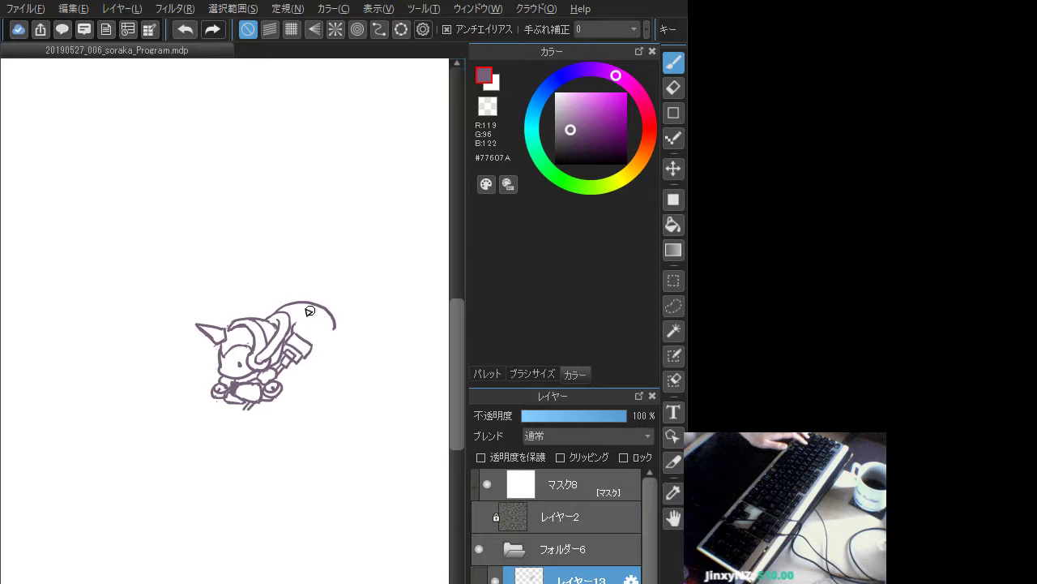
- Replace the first arc with a taller, wider crescent outline for the staff head
mouse_move(289, 307)
mouse_down()
mouse_move(332, 329)
mouse_move(323, 322)
mouse_up()
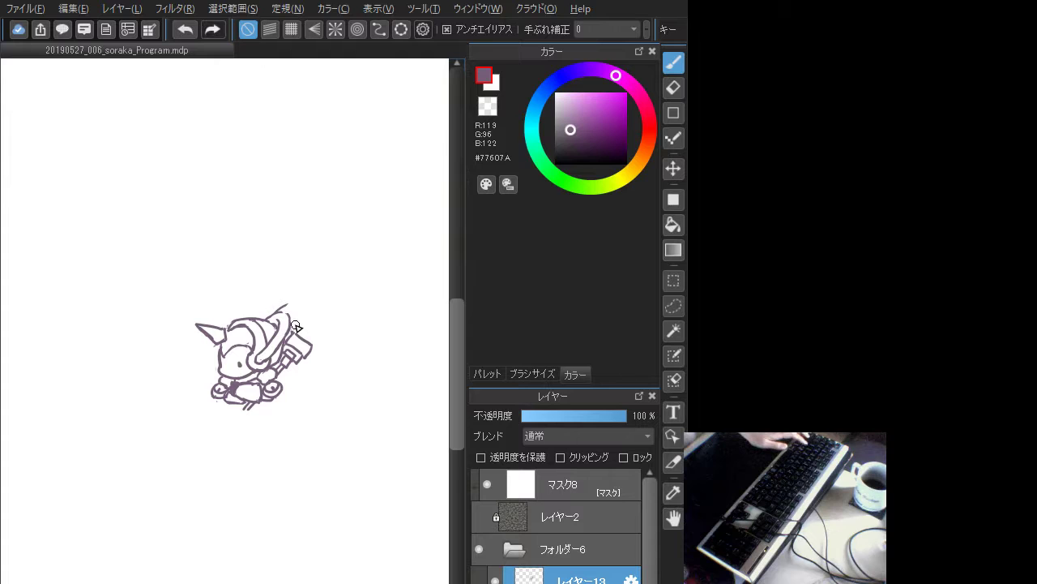
mouse_move(323, 318)
mouse_down()
mouse_move(313, 310)
mouse_move(290, 319)
mouse_move(316, 317)
mouse_move(297, 306)
mouse_move(285, 318)
mouse_move(316, 294)
mouse_move(295, 295)
mouse_move(315, 295)
mouse_move(298, 295)
mouse_move(315, 295)
mouse_move(342, 324)
mouse_move(331, 304)
mouse_move(342, 320)
mouse_move(333, 325)
mouse_up()
key(ctrl+z)
key(ctrl+z)
key(ctrl+z)
key(ctrl+z)
key(ctrl+z)
key(ctrl+z)
key(ctrl+z)
key(ctrl+z)
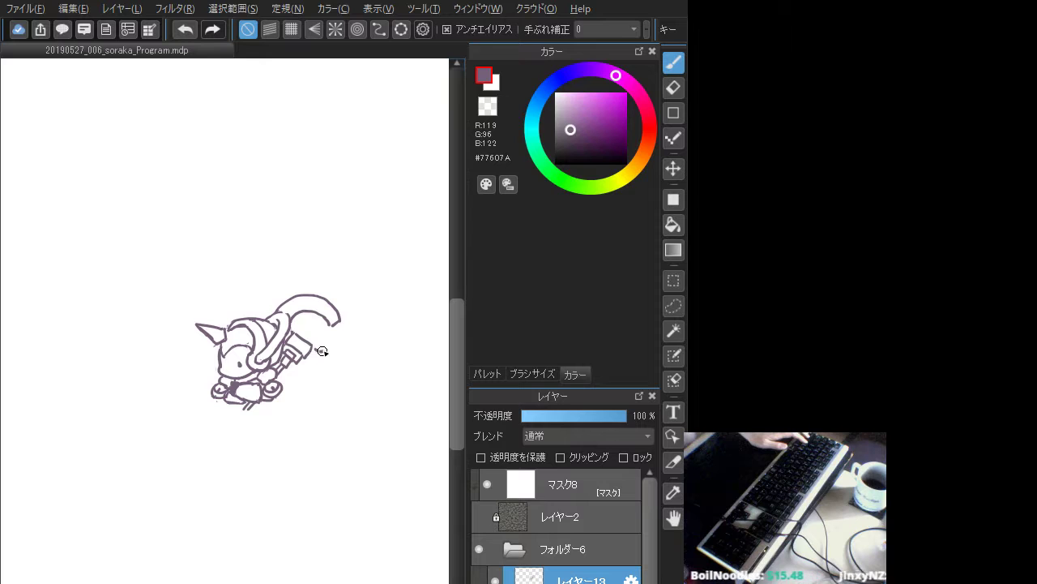
- Try several short curved strokes behind the rectangular block for the lower prong of the staff head
key(ctrl+z)
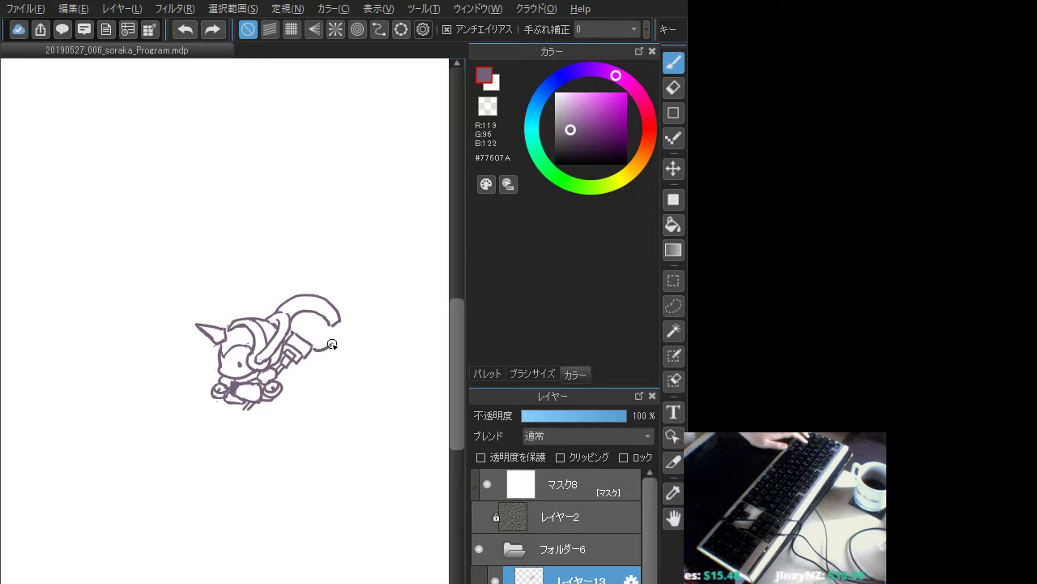
drag(315, 350, 332, 345)
key(ctrl+z)
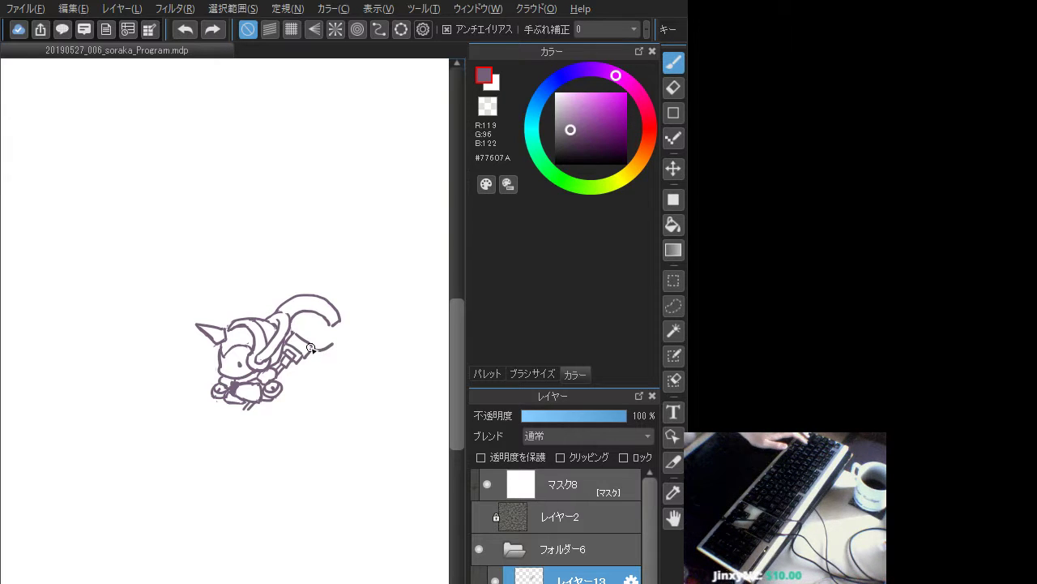
drag(321, 350, 329, 345)
key(ctrl+z)
key(ctrl+z)
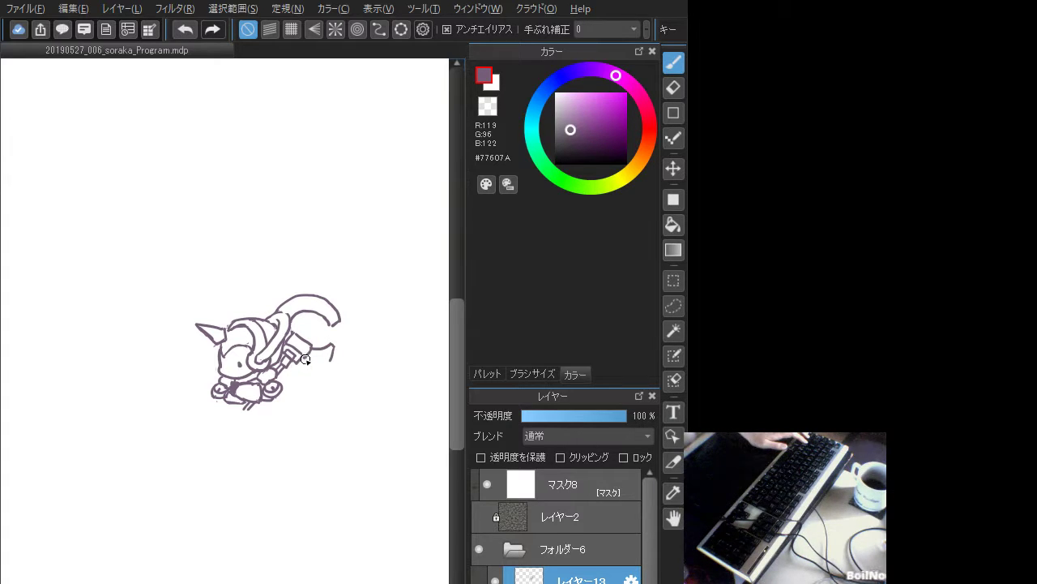
key(ctrl+z)
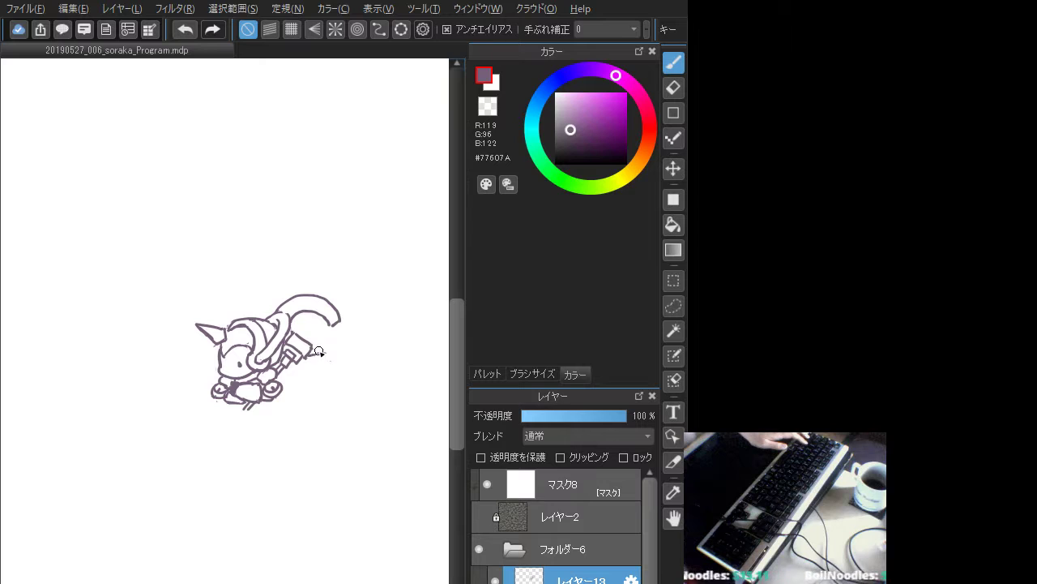
- Draw a short angular lower prong behind the rectangular block, with two small square pieces hanging beneath it
drag(312, 350, 332, 354)
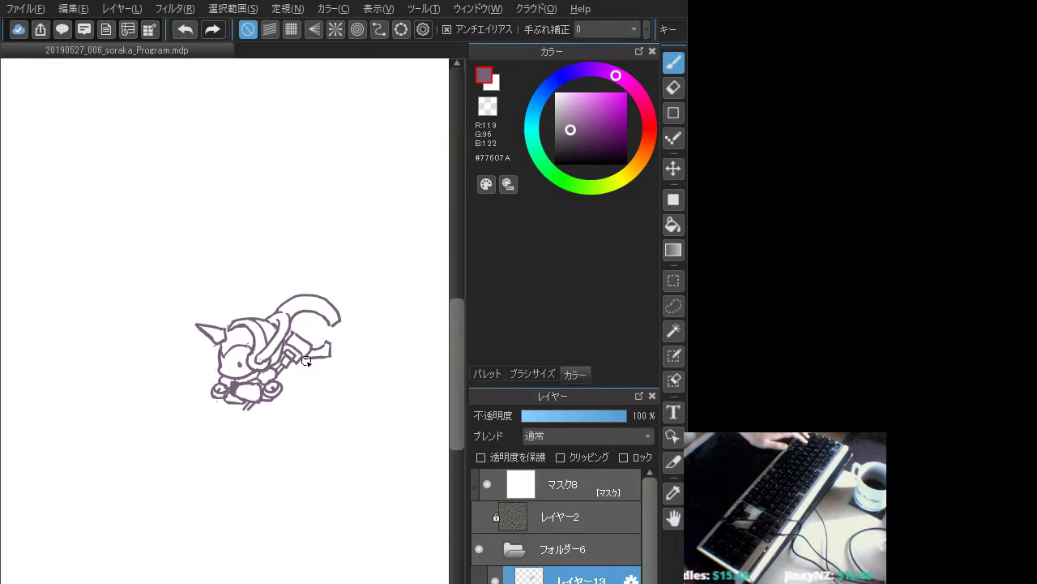
mouse_move(309, 361)
mouse_down()
mouse_move(313, 372)
mouse_move(319, 363)
mouse_up()
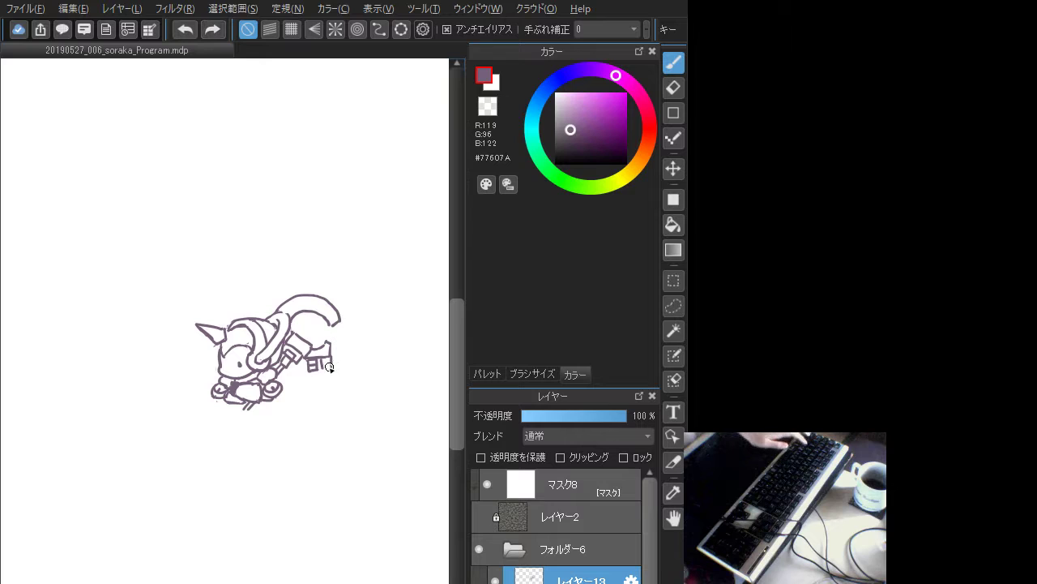
drag(329, 360, 322, 368)
key(ctrl+z)
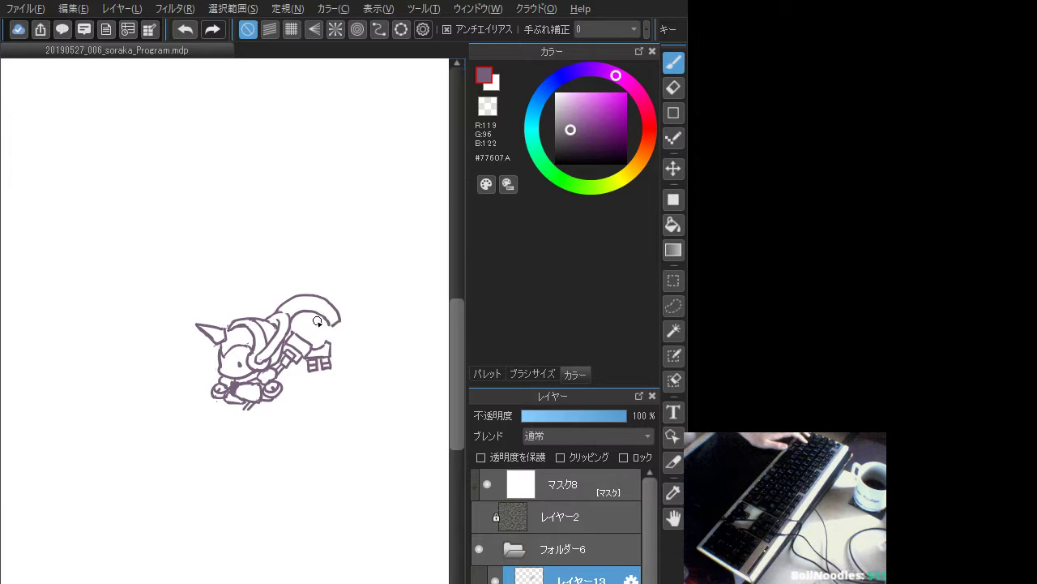
- Close the end of the crescent and add an inner curved line following its outer edge
mouse_move(332, 313)
mouse_down()
mouse_move(341, 324)
mouse_move(316, 314)
mouse_move(331, 324)
mouse_up()
key(ctrl+z)
key(ctrl+z)
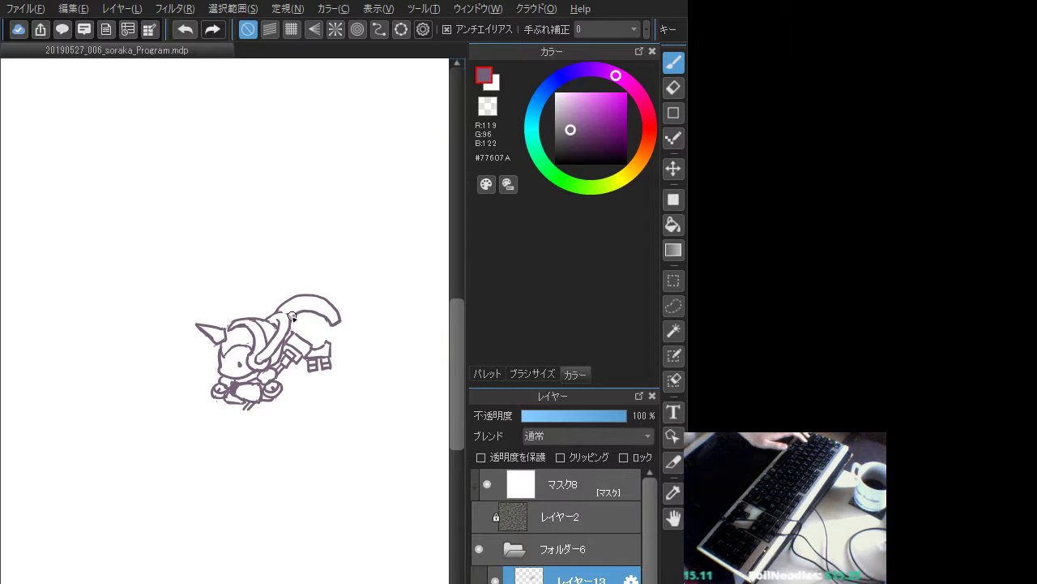
mouse_move(287, 313)
mouse_down()
mouse_move(318, 305)
mouse_move(334, 321)
mouse_up()
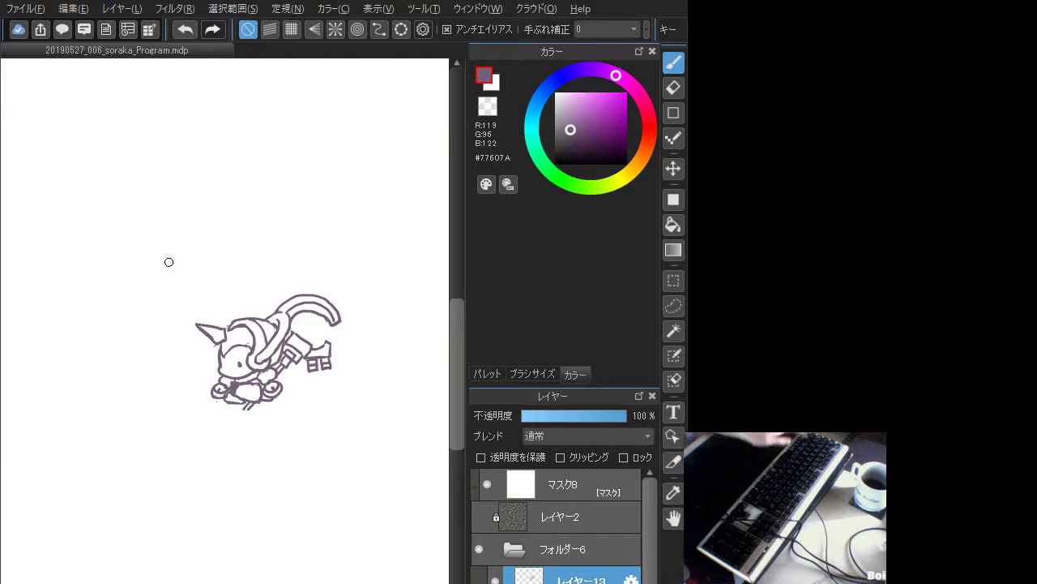
- Draw the thicker lower staff grip below the torso as two parallel diagonal lines
drag(288, 414, 311, 436)
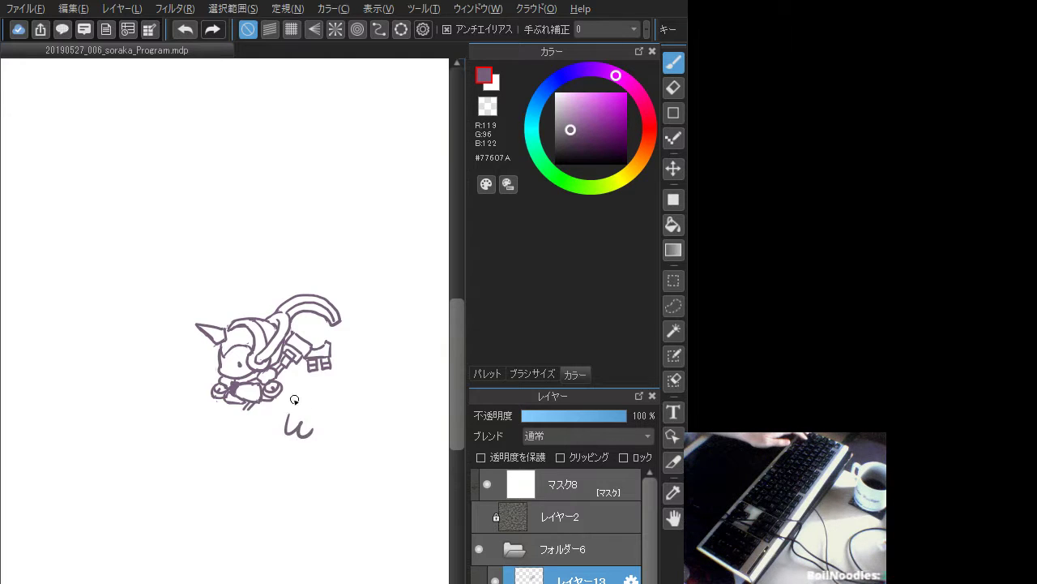
key(ctrl+z)
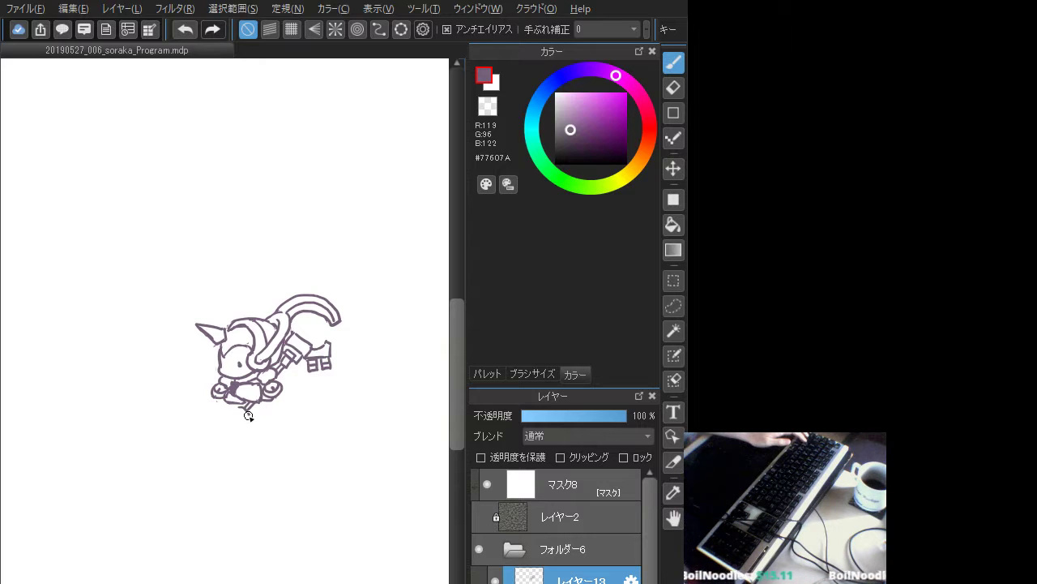
mouse_move(249, 412)
mouse_down()
mouse_move(230, 444)
mouse_move(242, 423)
mouse_move(226, 443)
mouse_move(218, 435)
mouse_up()
key(ctrl+z)
key(ctrl+z)
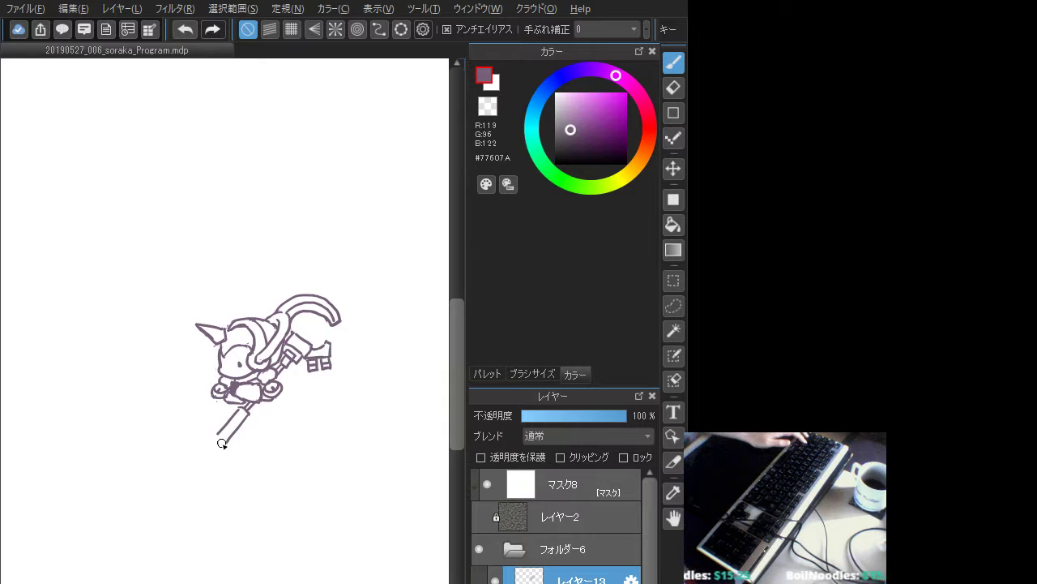
key(ctrl+z)
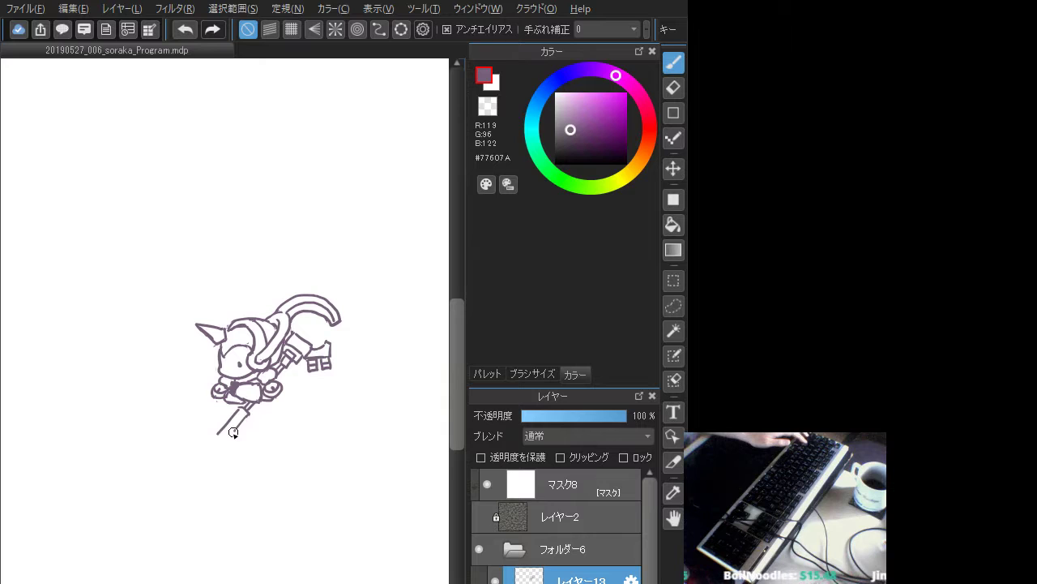
mouse_move(247, 410)
mouse_down()
mouse_move(228, 441)
mouse_move(209, 443)
mouse_move(227, 439)
mouse_up()
- Close the end of the lower grip and draw a rounded collar around it
key(ctrl+z)
key(ctrl+z)
key(ctrl+z)
key(ctrl+z)
key(ctrl+z)
key(ctrl+z)
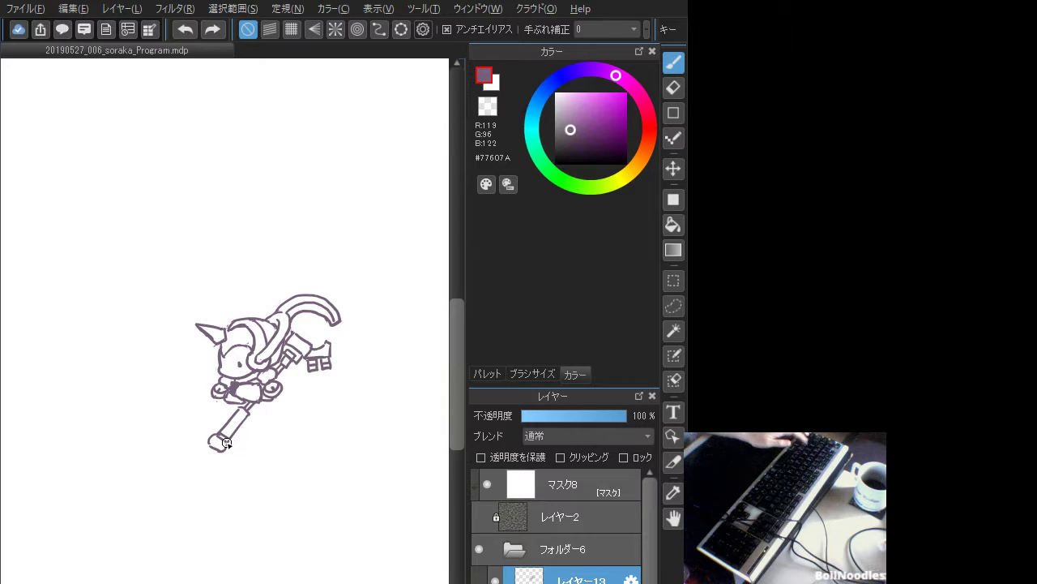
key(ctrl+y)
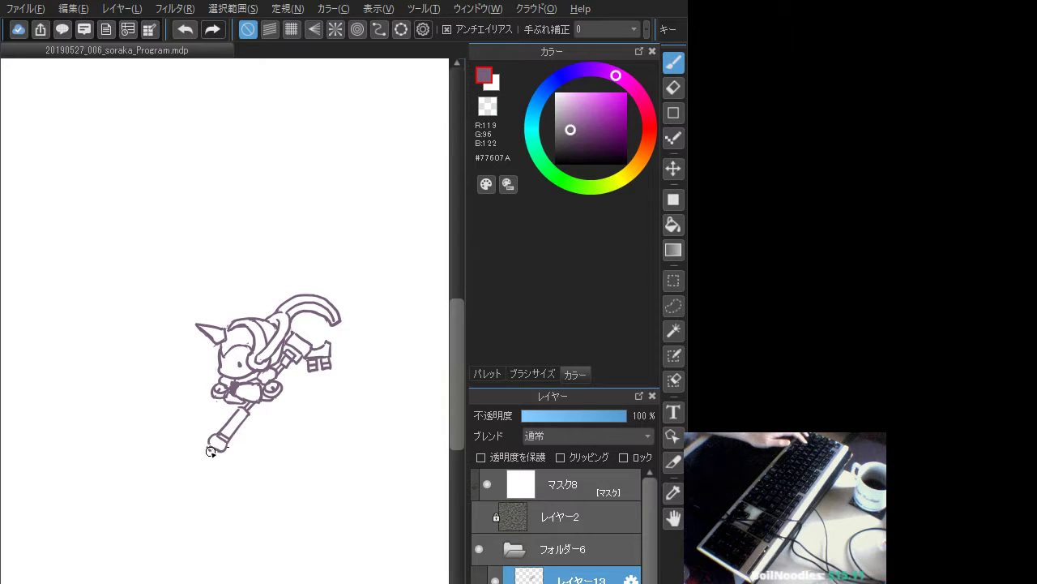
- Add a small oval tip below the collar and refine the collar's edge
mouse_move(207, 448)
mouse_down()
mouse_move(197, 454)
mouse_move(203, 463)
mouse_move(219, 443)
mouse_up()
key(ctrl+z)
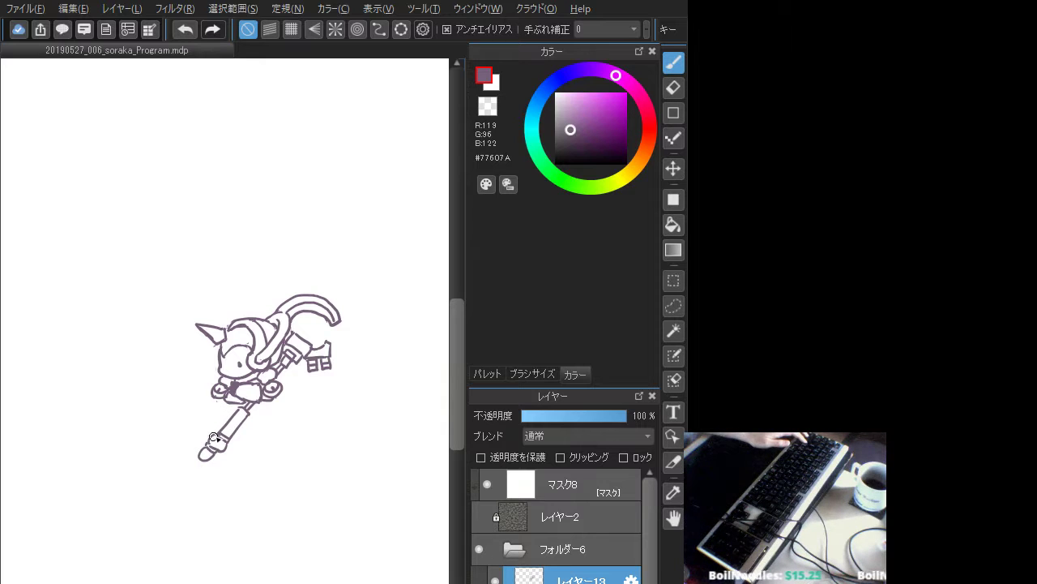
key(ctrl+z)
drag(210, 445, 225, 439)
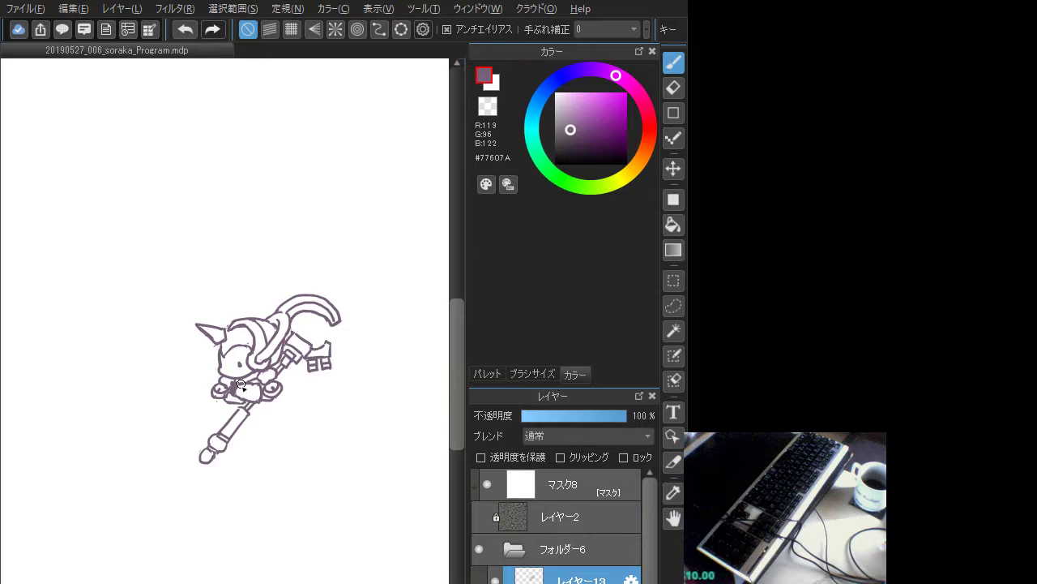
- Draw a small pointed shape in front of the staff grip and a curved leg outline behind it
mouse_move(227, 401)
mouse_down()
mouse_move(231, 414)
mouse_move(245, 409)
mouse_up()
key(ctrl+z)
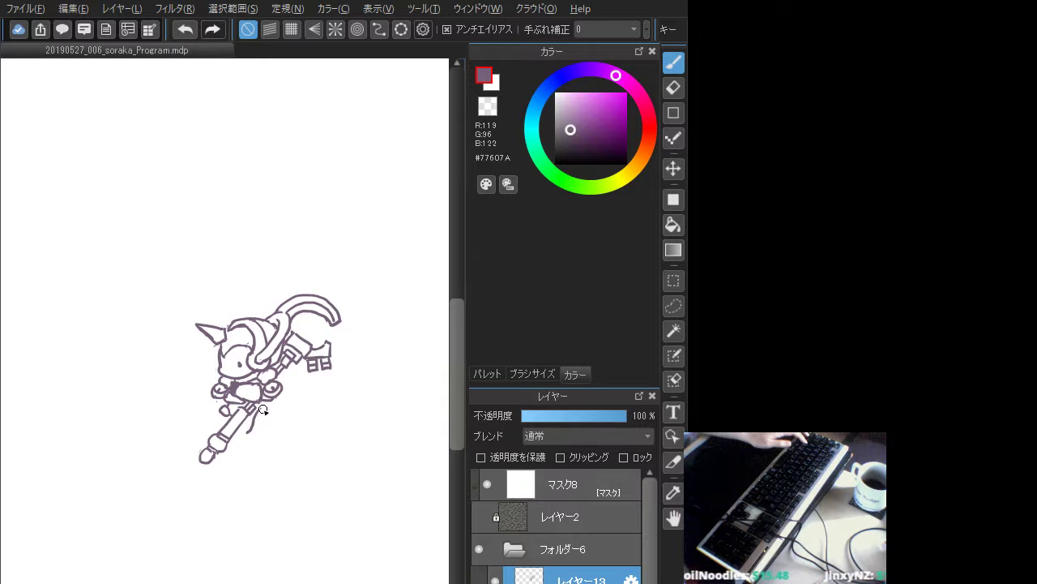
mouse_move(263, 406)
mouse_down()
mouse_move(271, 420)
mouse_move(260, 443)
mouse_up()
key(ctrl+z)
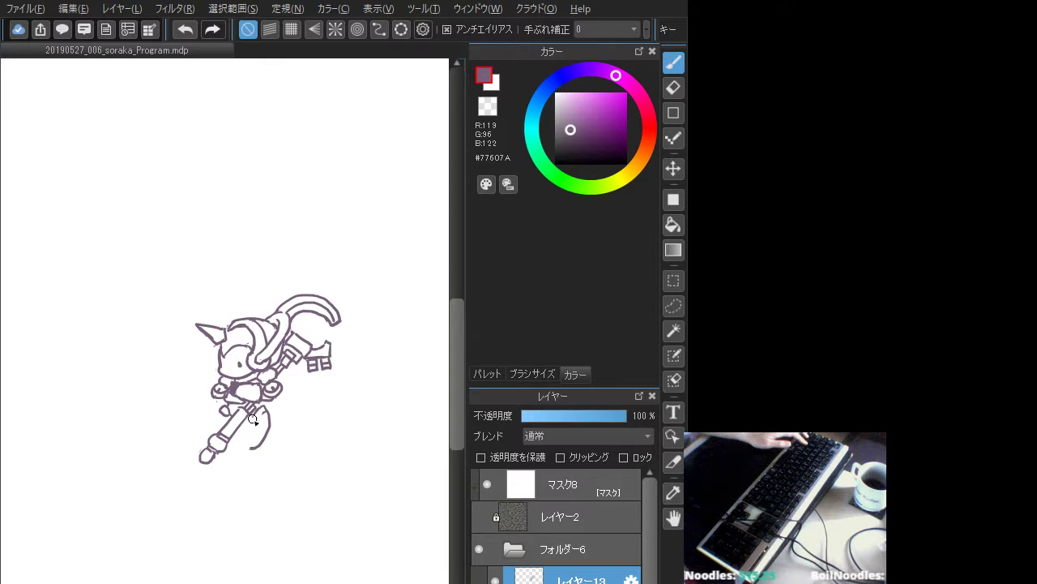
- Redraw the lower edge of the rounded leg shape behind the staff and add a curved line inside it
mouse_move(240, 425)
mouse_down()
mouse_move(253, 449)
mouse_move(270, 432)
mouse_up()
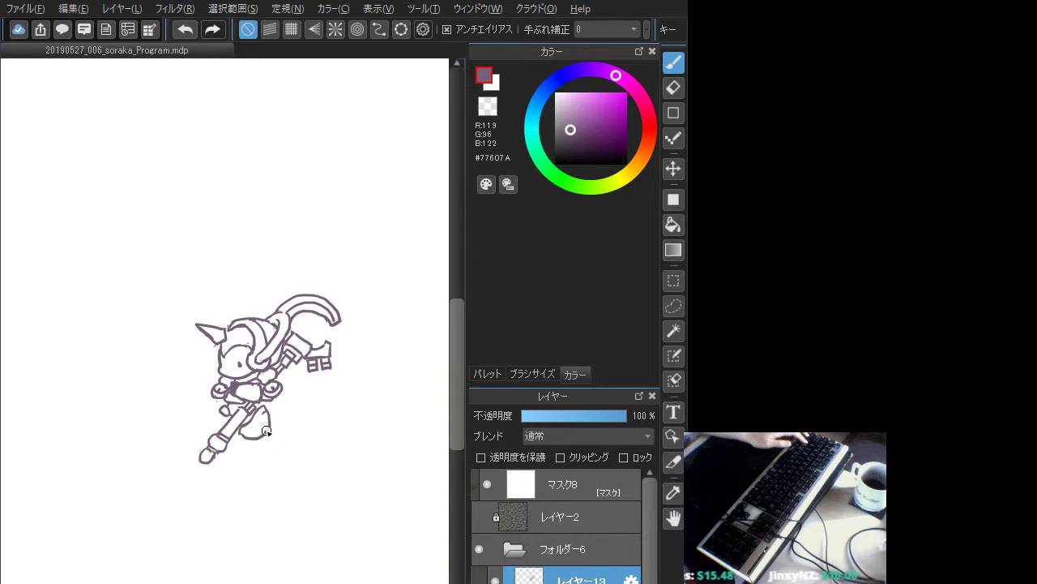
drag(244, 438, 269, 428)
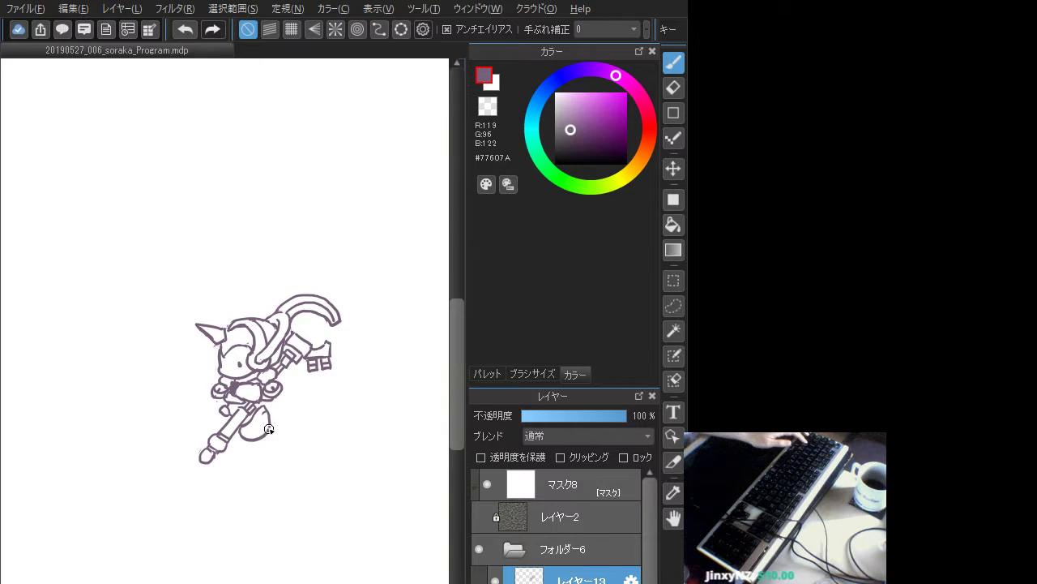
key(ctrl+z)
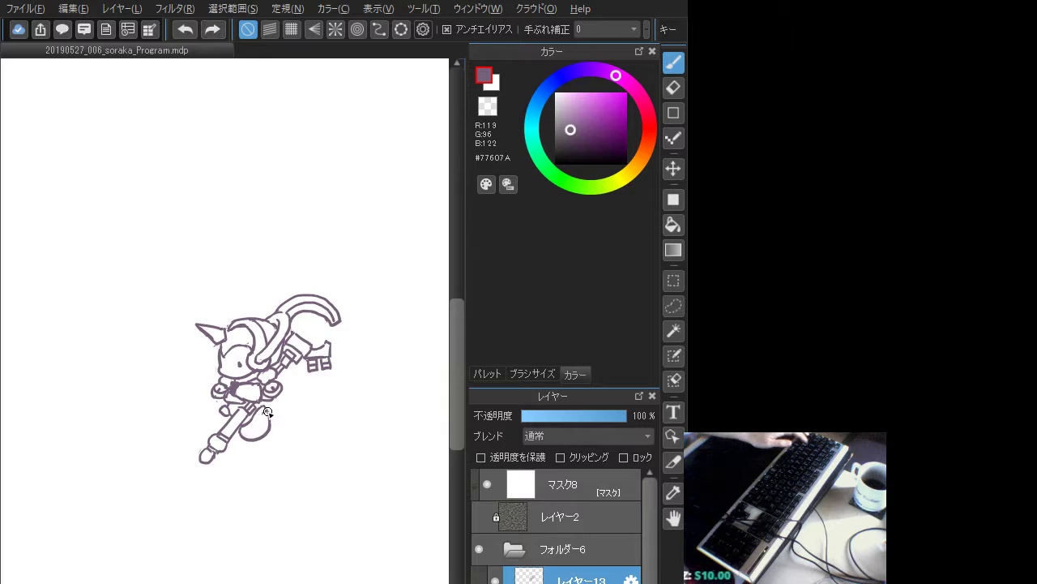
drag(242, 430, 264, 413)
key(ctrl+z)
key(ctrl+z)
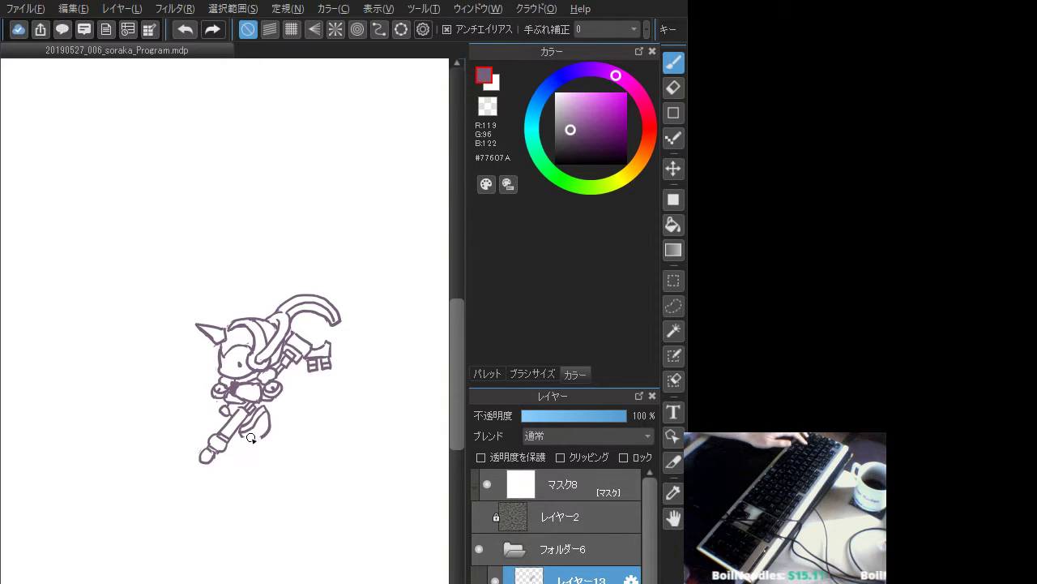
key(ctrl+z)
- Close the knee of the rounded leg shape behind the staff and draw a lower leg with a small foot below it
drag(241, 435, 256, 438)
key(ctrl+z)
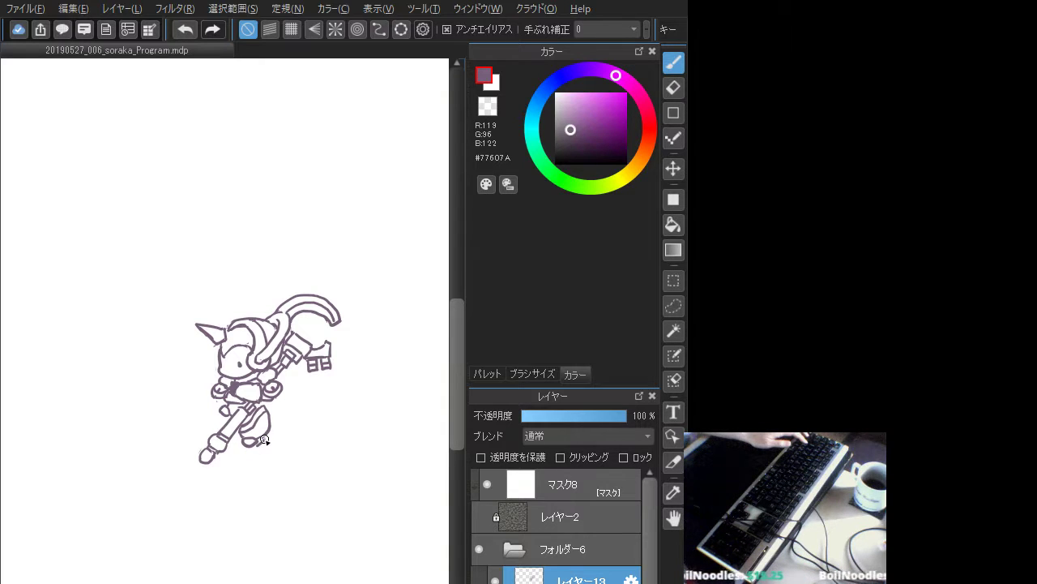
drag(256, 451, 259, 459)
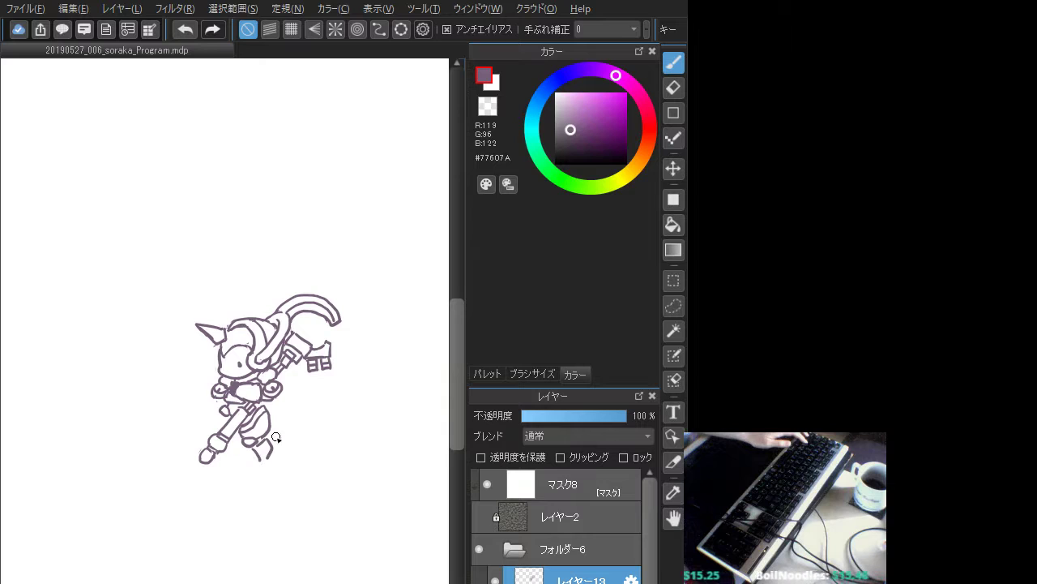
key(ctrl+z)
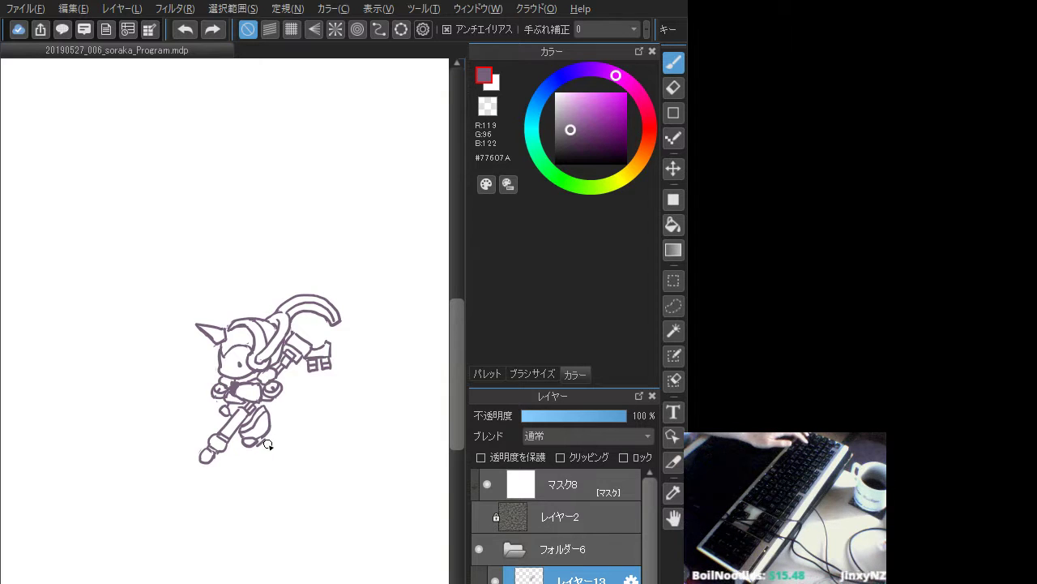
drag(264, 440, 264, 467)
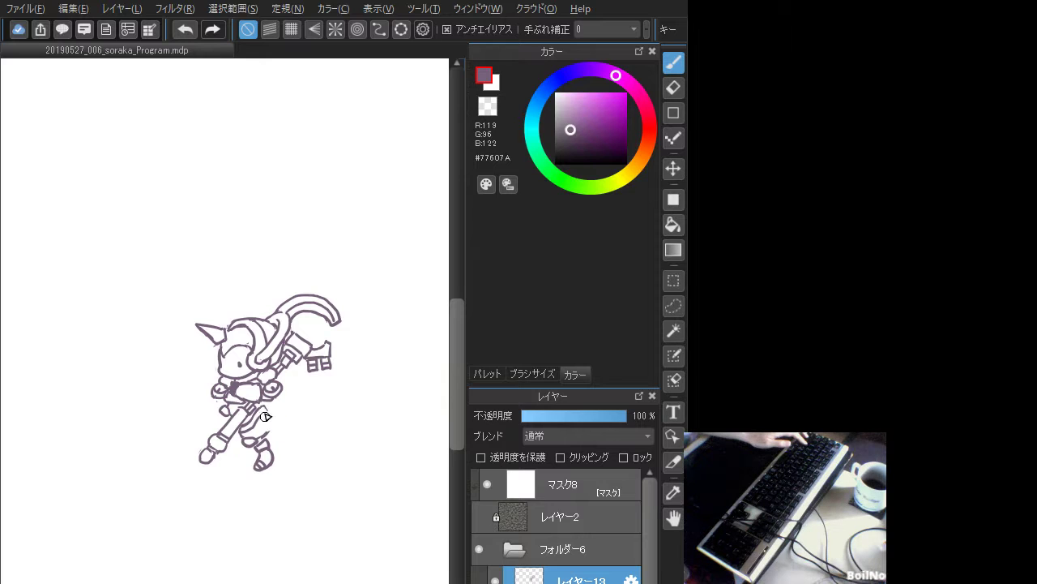
- Redraw the thigh behind the staff with a slimmer outer edge and rework the lower leg and foot beneath it
key(ctrl+z)
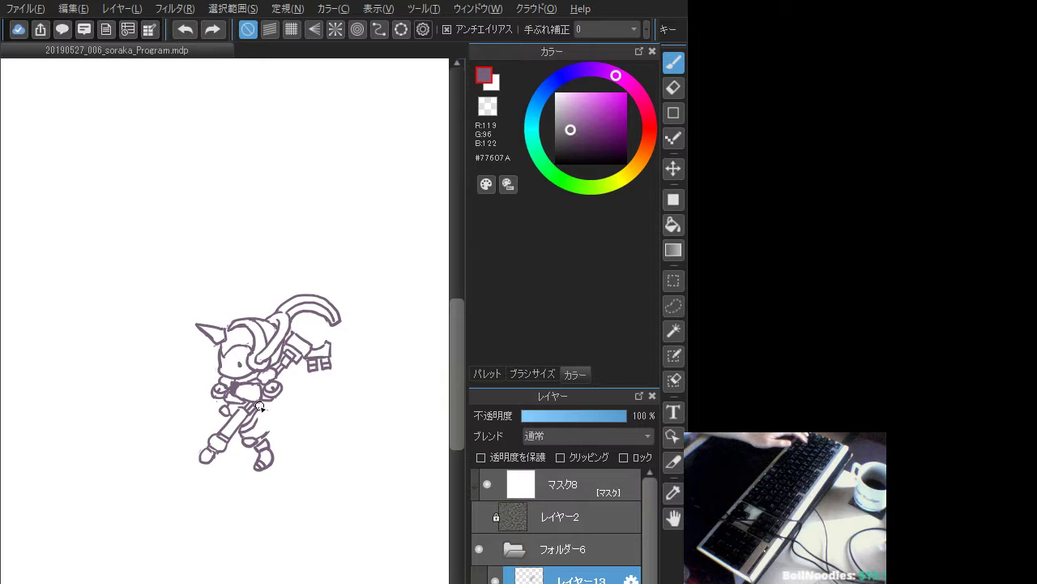
drag(259, 406, 256, 438)
key(ctrl+z)
key(ctrl+z)
key(ctrl+z)
key(ctrl+z)
key(ctrl+z)
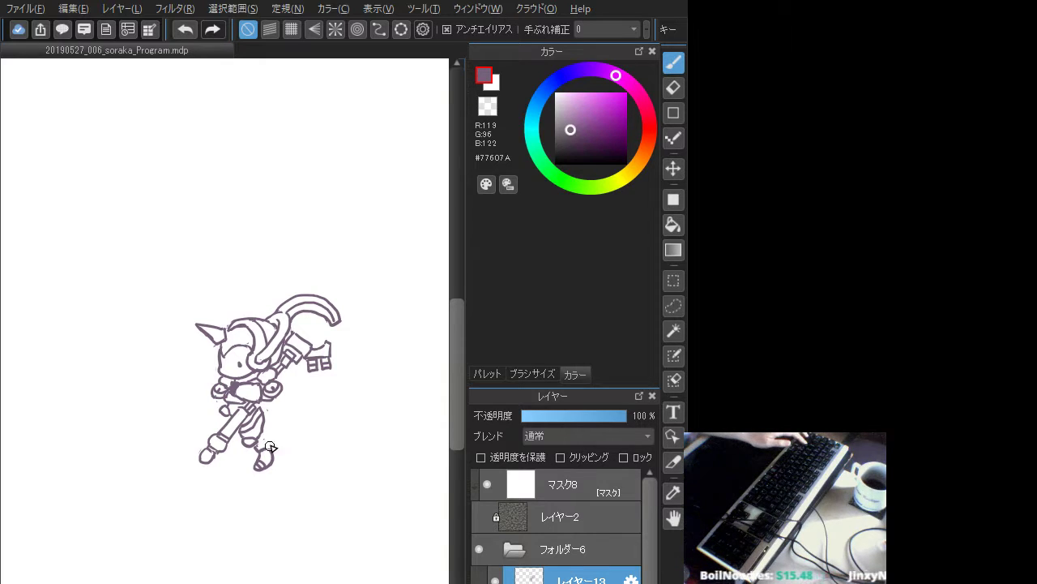
drag(260, 438, 260, 451)
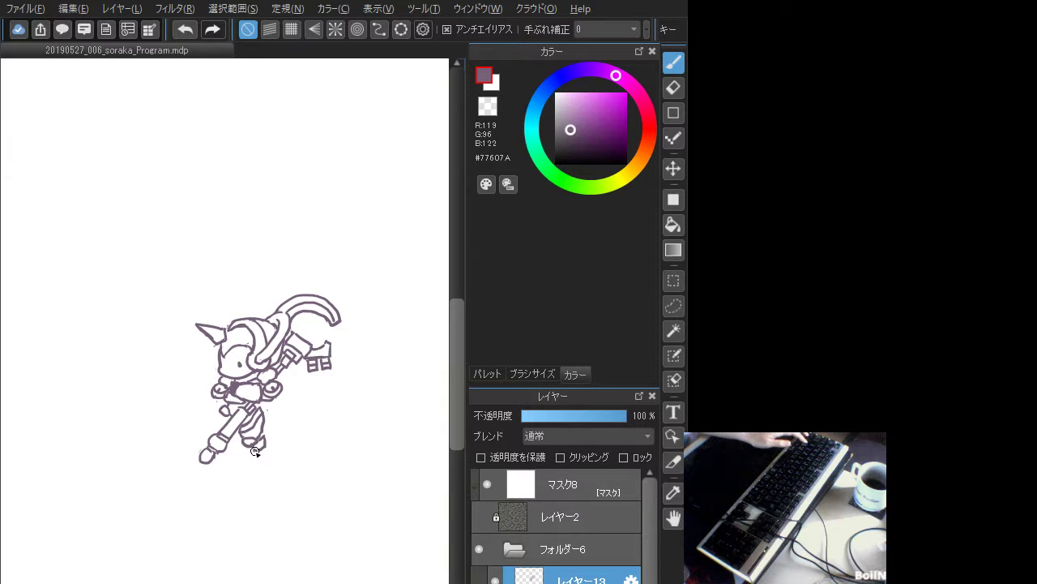
mouse_move(254, 451)
mouse_down()
mouse_move(251, 469)
mouse_move(265, 453)
mouse_move(260, 463)
mouse_up()
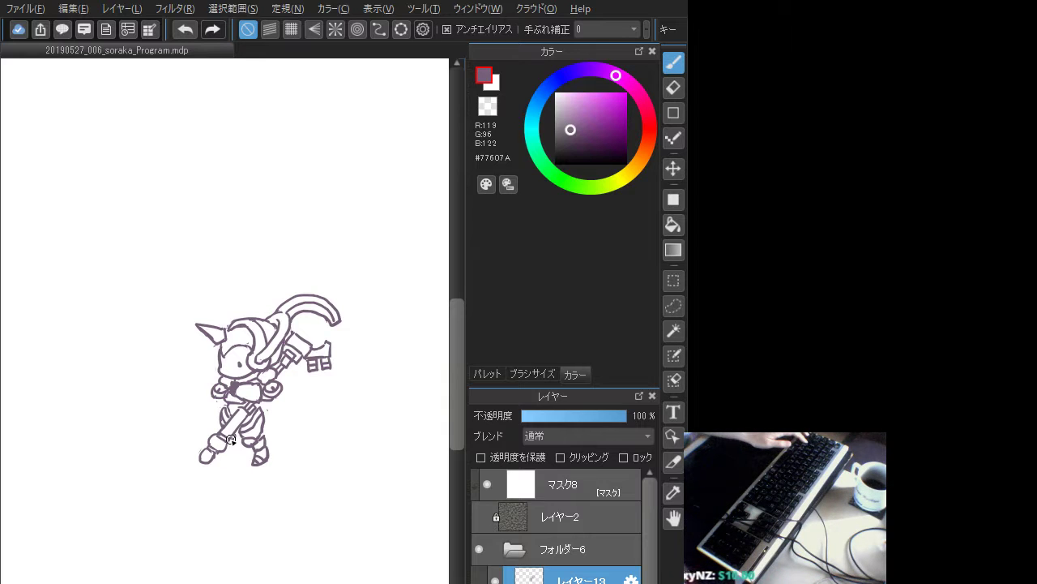
- Try a small second foot in the gap between the staff grip and the rear leg
key(ctrl+z)
mouse_move(231, 439)
mouse_down()
mouse_move(229, 454)
mouse_move(232, 445)
mouse_up()
key(ctrl+z)
key(ctrl+z)
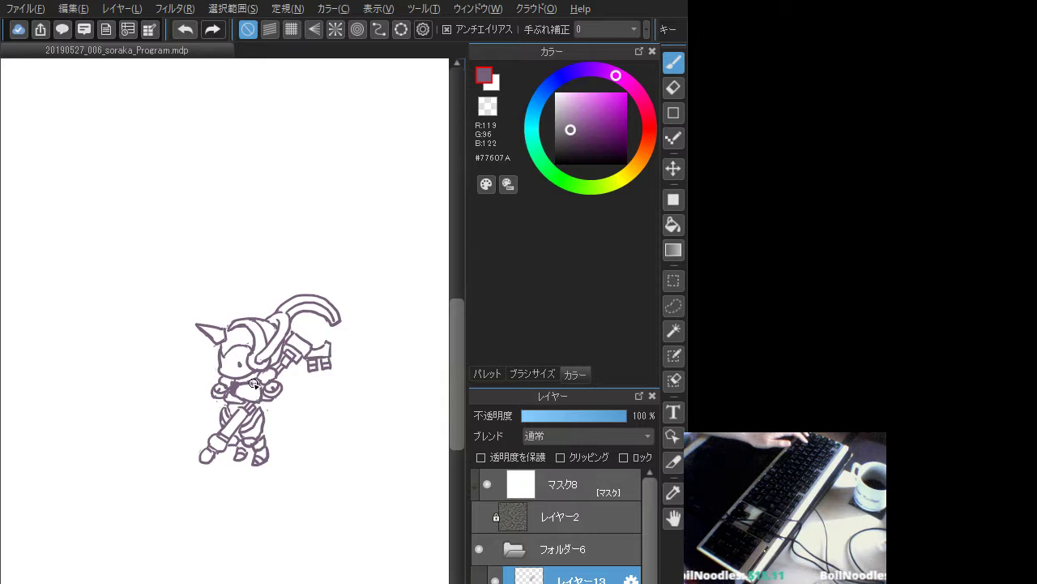
key(ctrl+z)
key(ctrl+z)
key(ctrl+z)
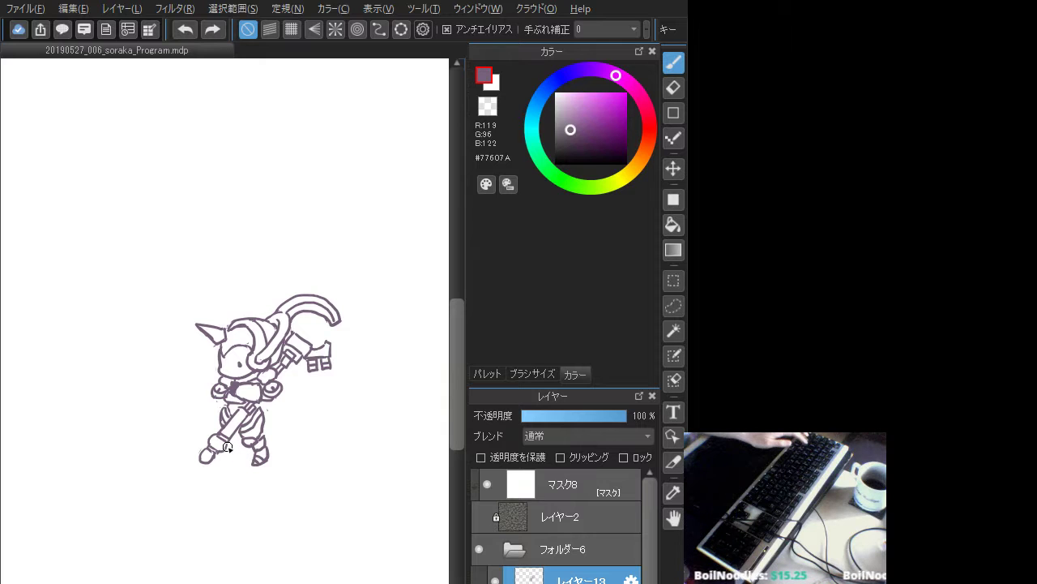
- Draw a narrow second lower leg with a small foot between the staff grip and the rear leg
drag(233, 444, 227, 446)
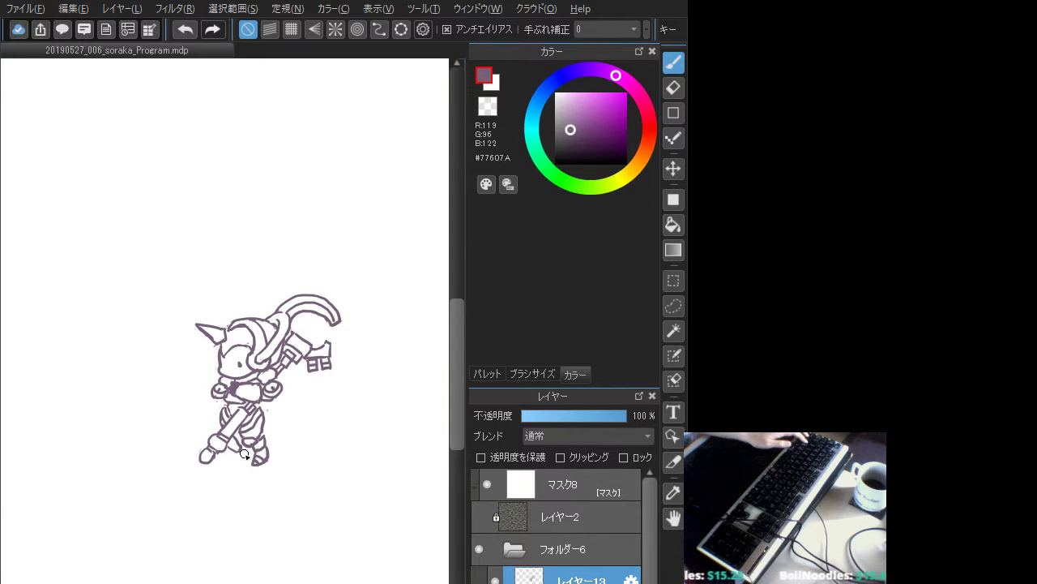
key(ctrl+z)
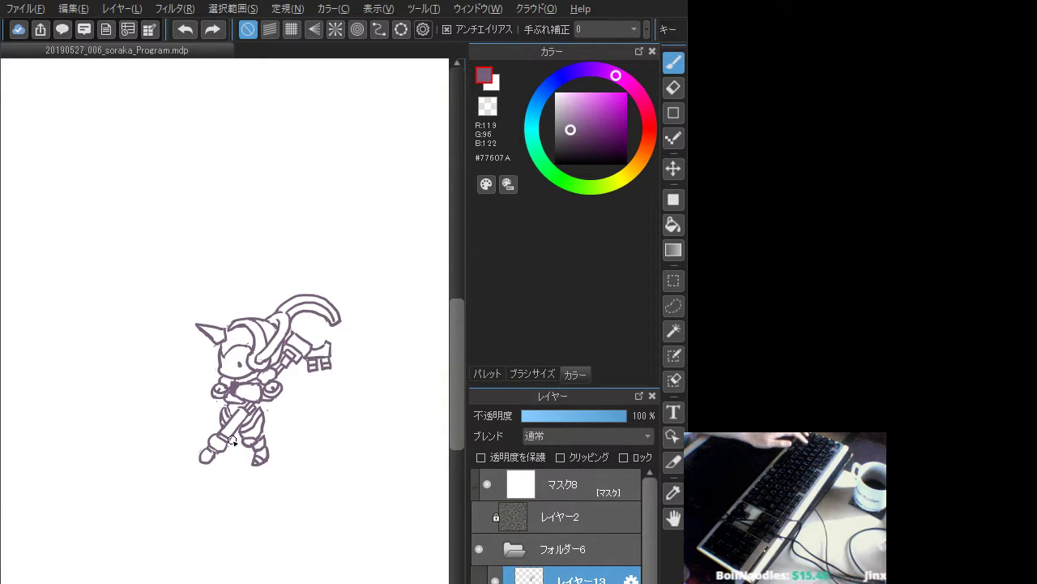
drag(229, 443, 235, 438)
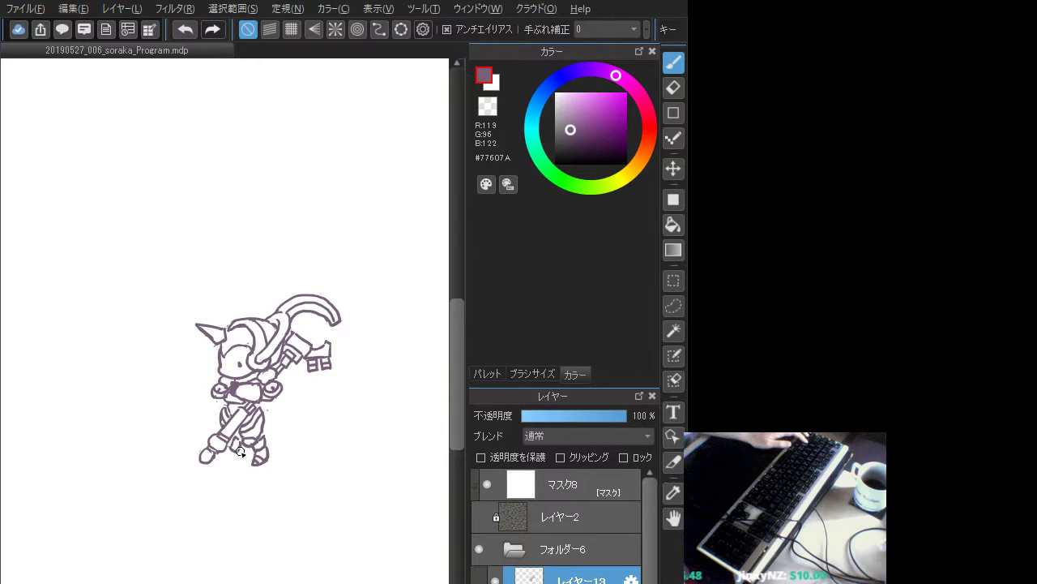
key(ctrl+z)
drag(246, 449, 245, 445)
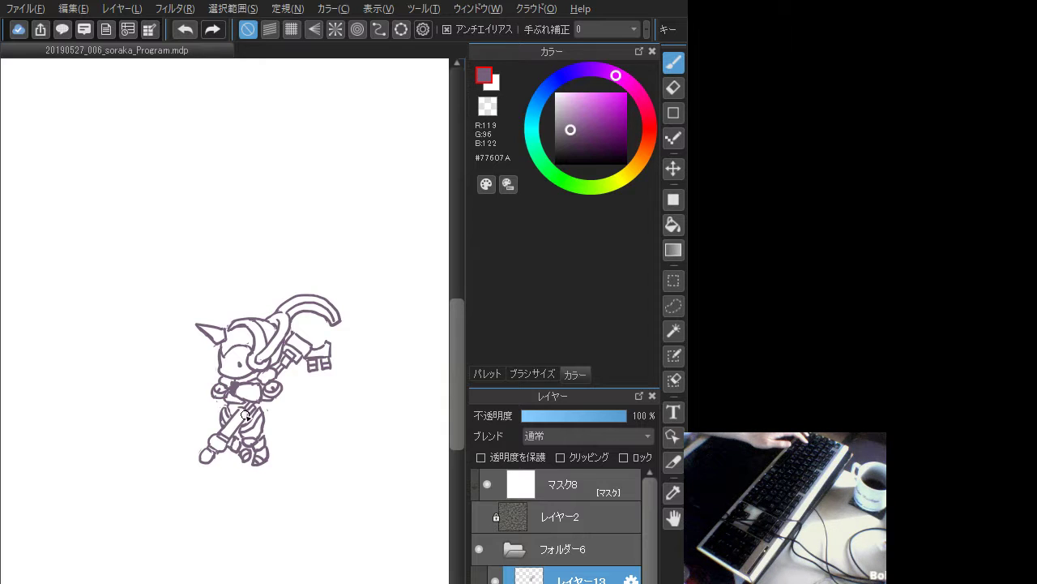
key(ctrl+z)
- Redraw the crossed lower legs, extending one below the other knee and ending it in a small foot
mouse_move(228, 445)
mouse_down()
mouse_move(236, 440)
mouse_move(230, 449)
mouse_up()
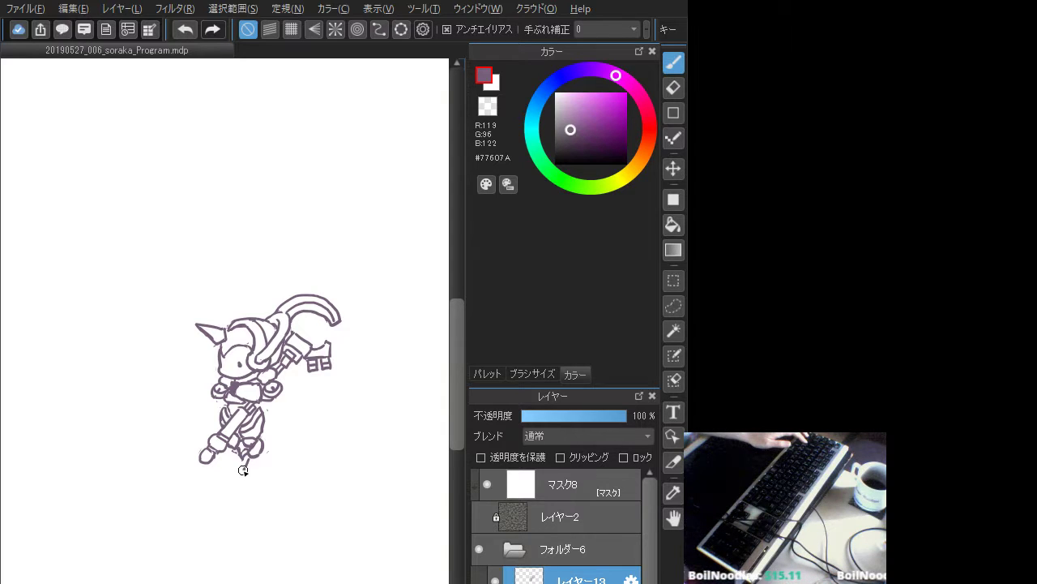
drag(243, 470, 262, 455)
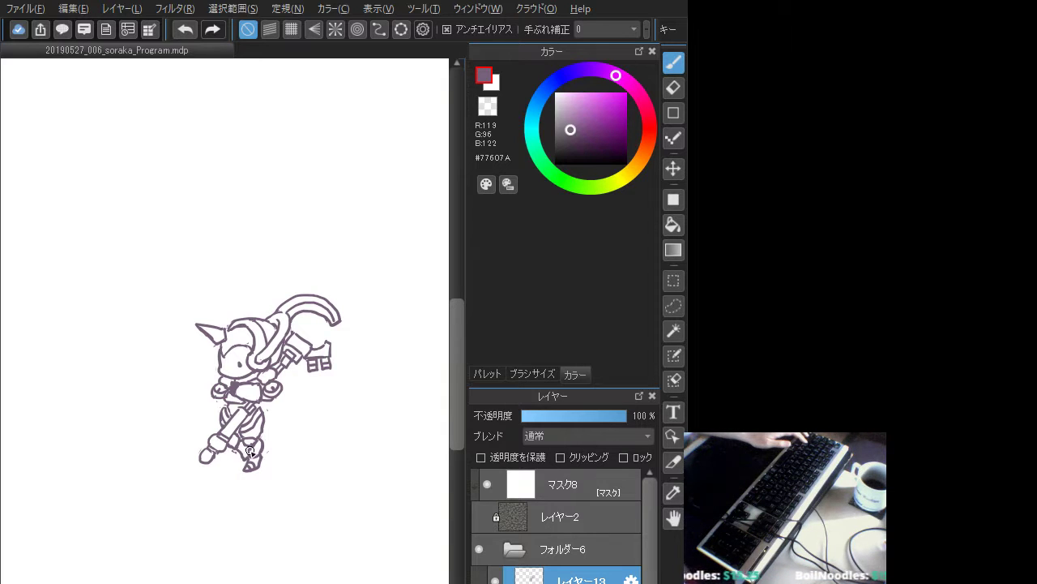
key(ctrl+z)
drag(245, 446, 244, 453)
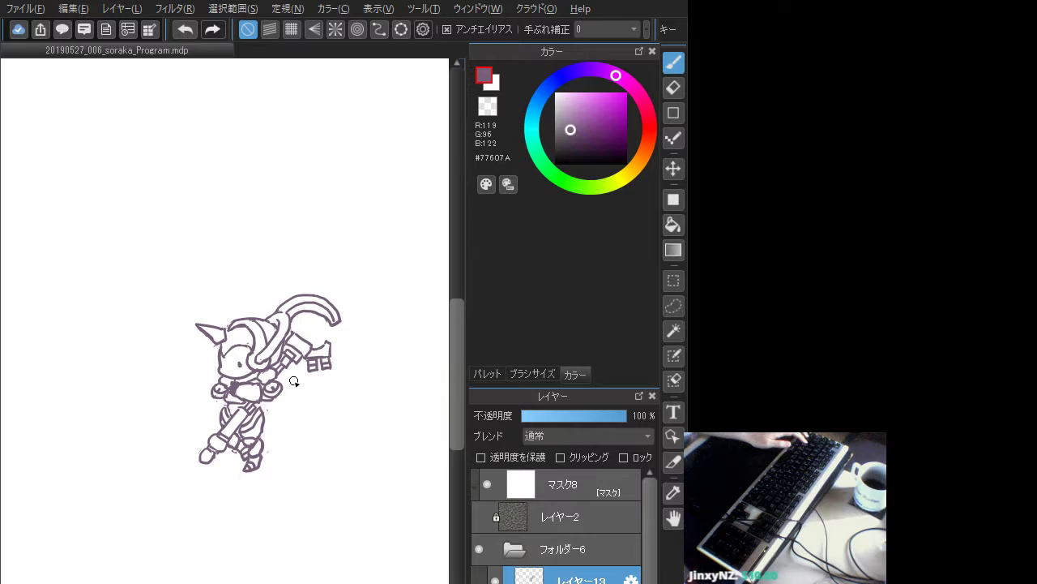
- Draw a curved hair section behind the shoulder below the staff head and add a small round tie beneath it
mouse_move(288, 365)
mouse_down()
mouse_move(287, 334)
mouse_move(299, 365)
mouse_move(283, 387)
mouse_up()
key(ctrl+z)
key(ctrl+z)
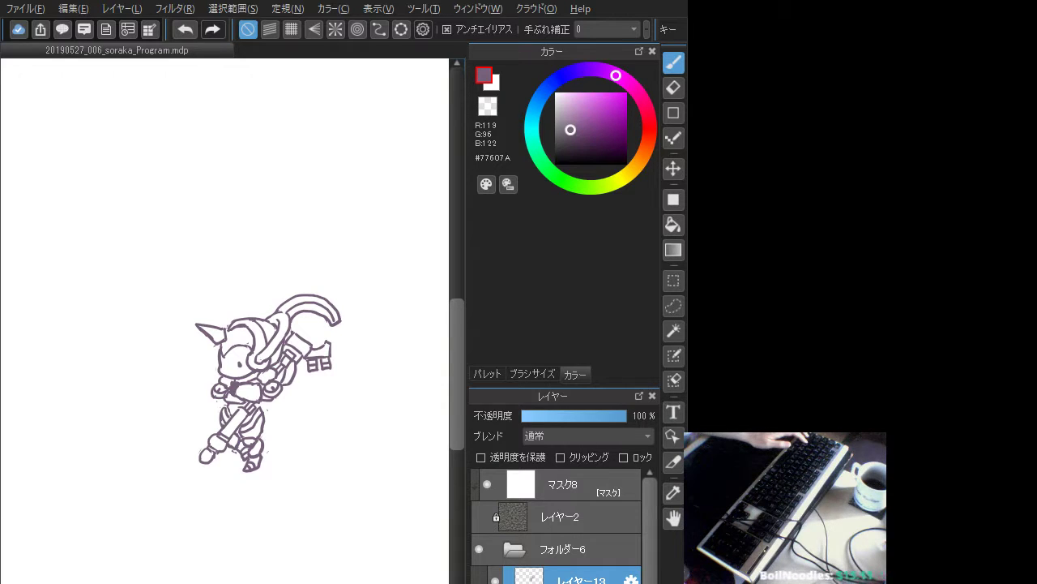
key(ctrl+z)
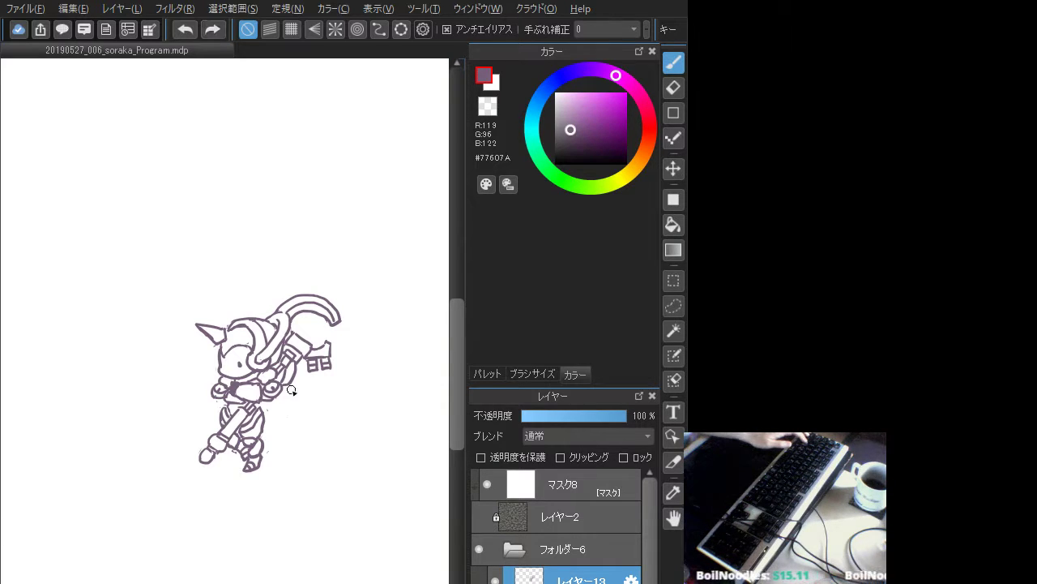
key(ctrl+y)
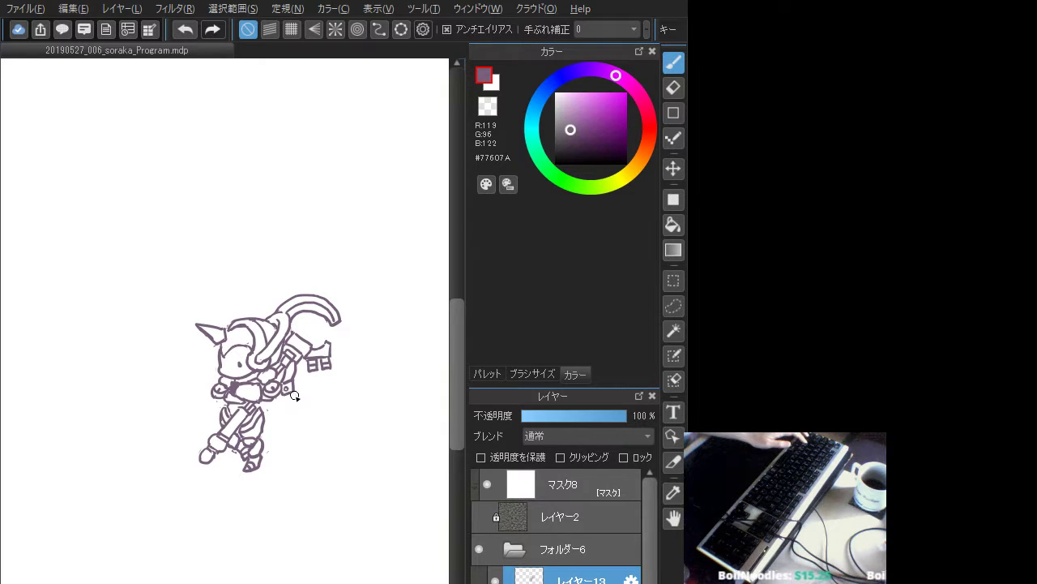
- Draw a long wavy lock hanging from the round tie, ending in a slanted band
mouse_move(292, 392)
mouse_down()
mouse_move(293, 413)
mouse_move(279, 415)
mouse_move(281, 427)
mouse_move(296, 424)
mouse_up()
key(ctrl+z)
key(ctrl+z)
key(ctrl+z)
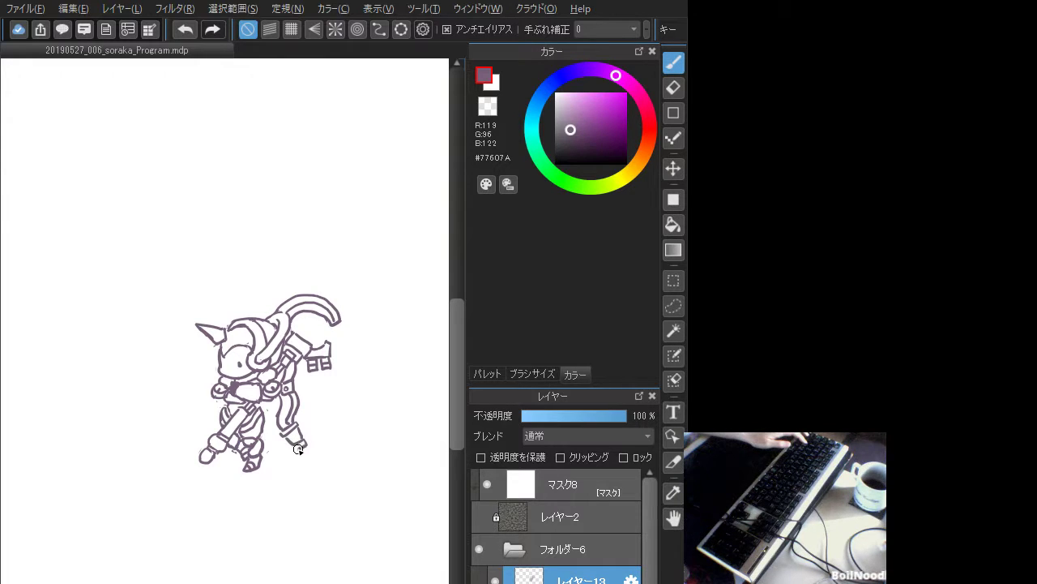
key(ctrl+z)
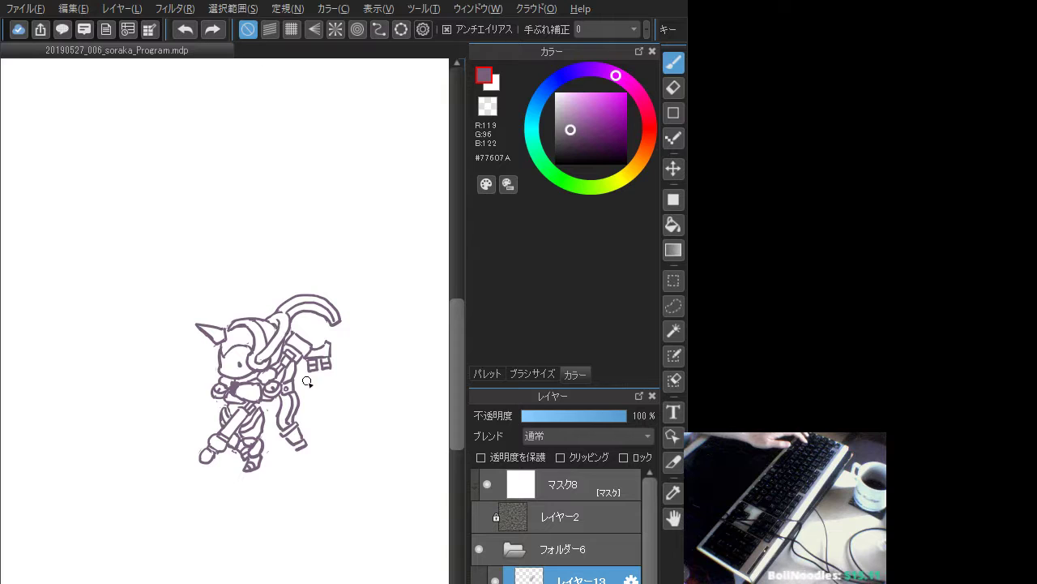
- Redraw the end of the hanging lock as an upright band with a short squared tip
mouse_move(307, 413)
mouse_down()
mouse_move(290, 424)
mouse_move(290, 402)
mouse_move(277, 414)
mouse_move(278, 398)
mouse_move(290, 418)
mouse_up()
key(ctrl+z)
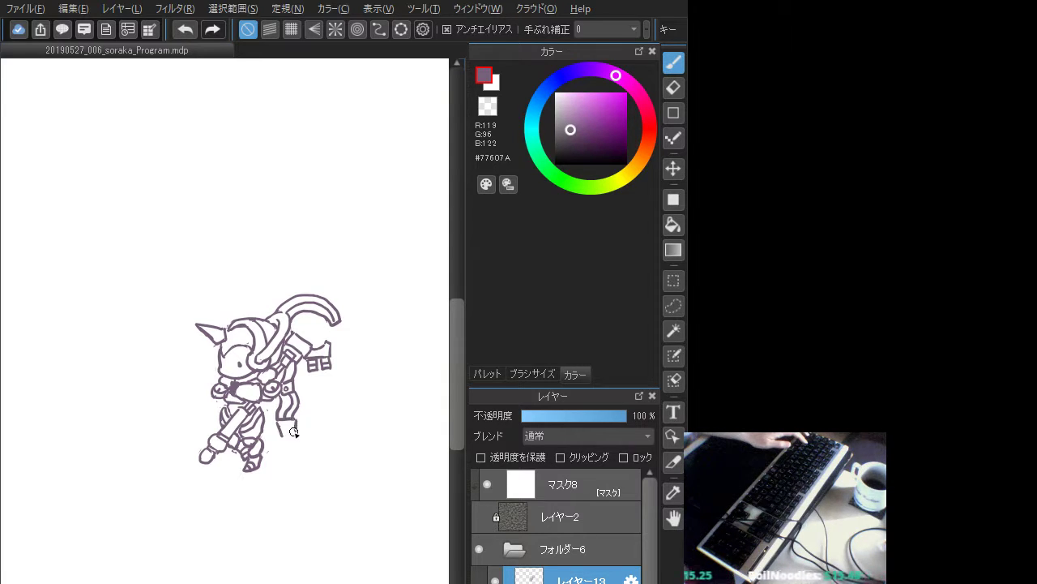
key(ctrl+z)
drag(278, 436, 295, 419)
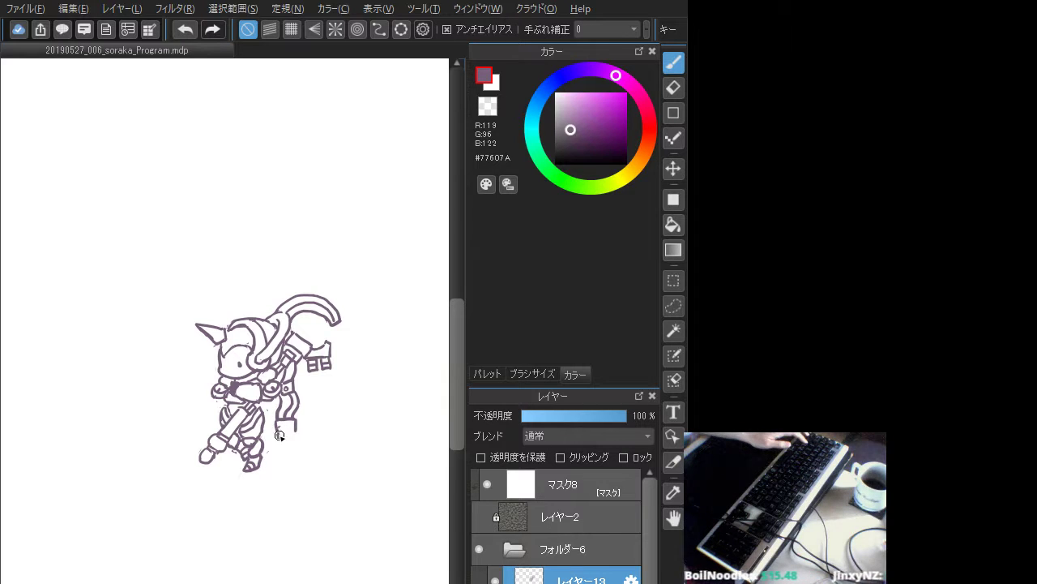
key(ctrl+z)
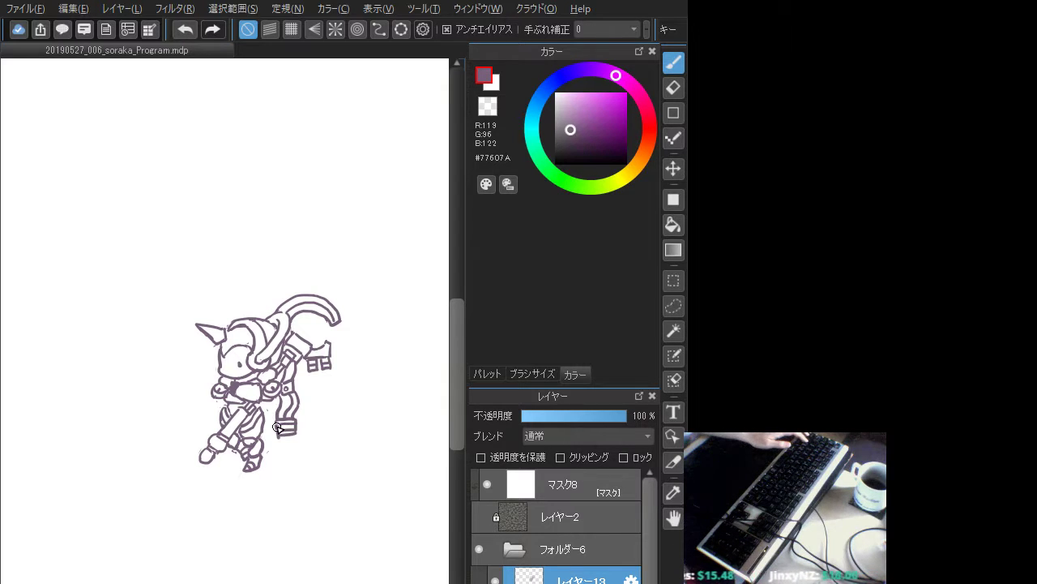
drag(280, 436, 297, 435)
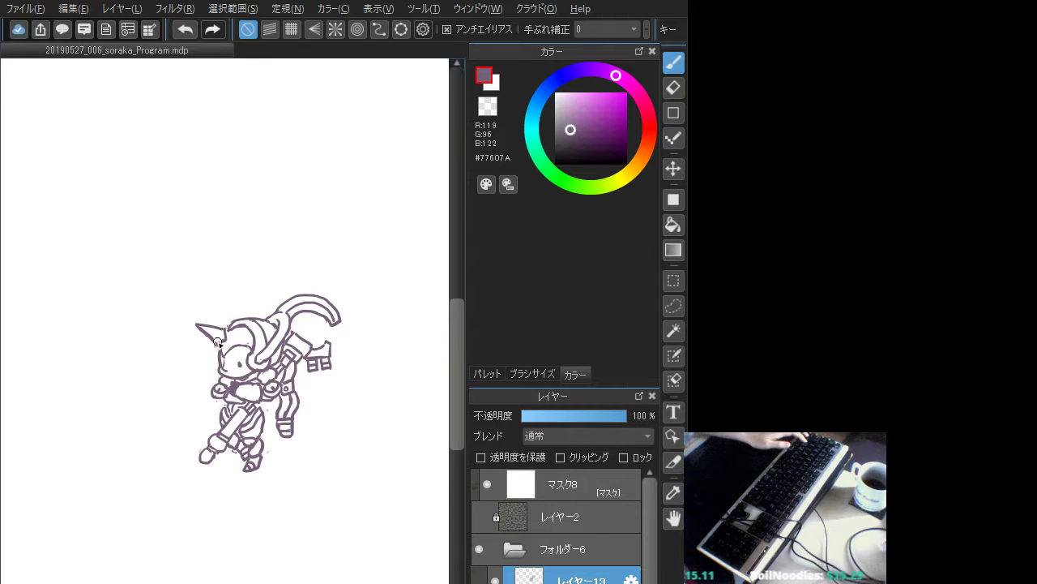
- Try reworking the eye and adding a small mouth mark on the face, undoing the stray strokes
key(ctrl+z)
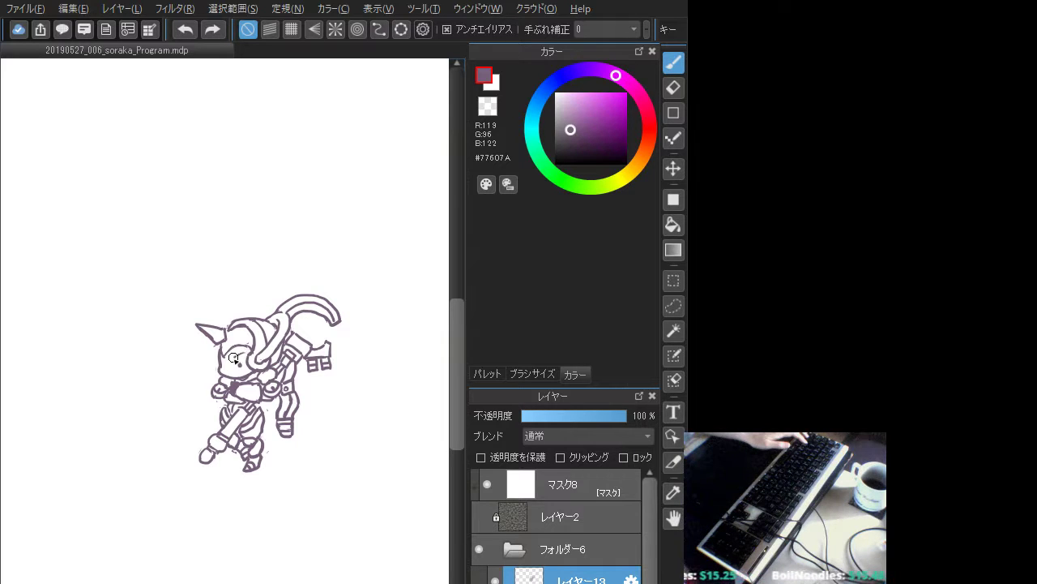
drag(230, 371, 243, 379)
key(ctrl+z)
key(ctrl+z)
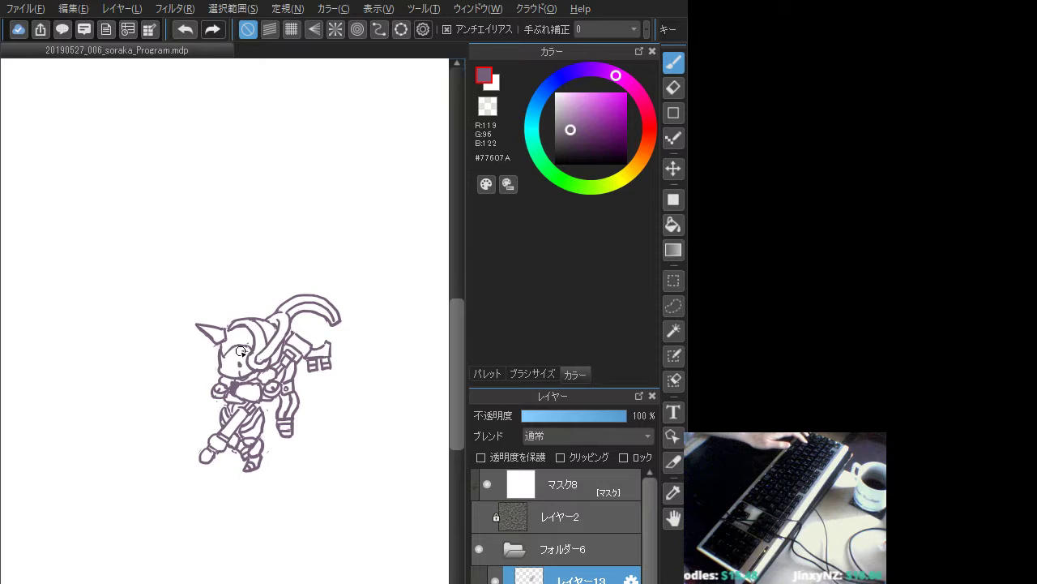
key(ctrl+z)
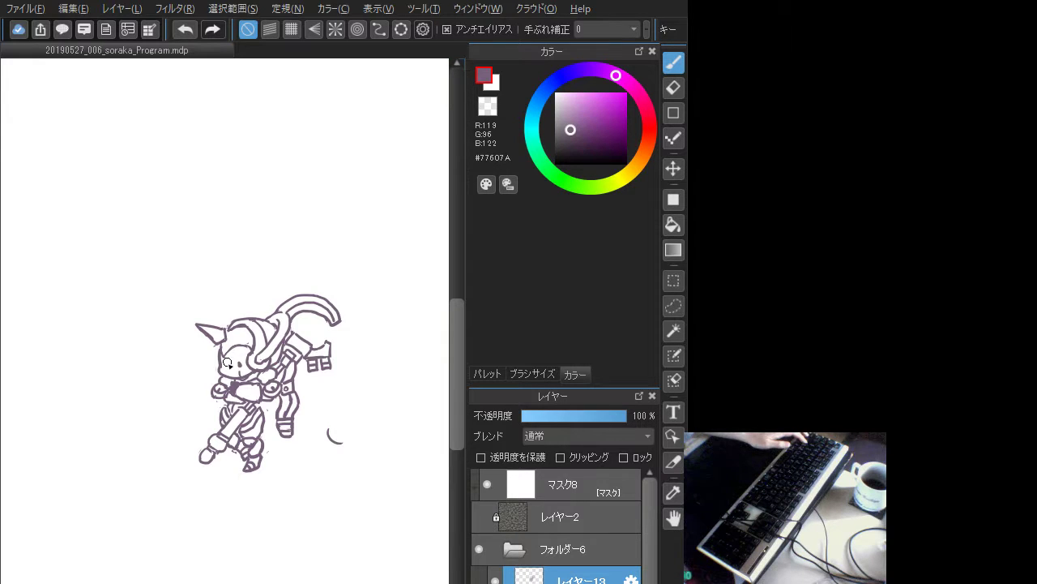
key(ctrl+z)
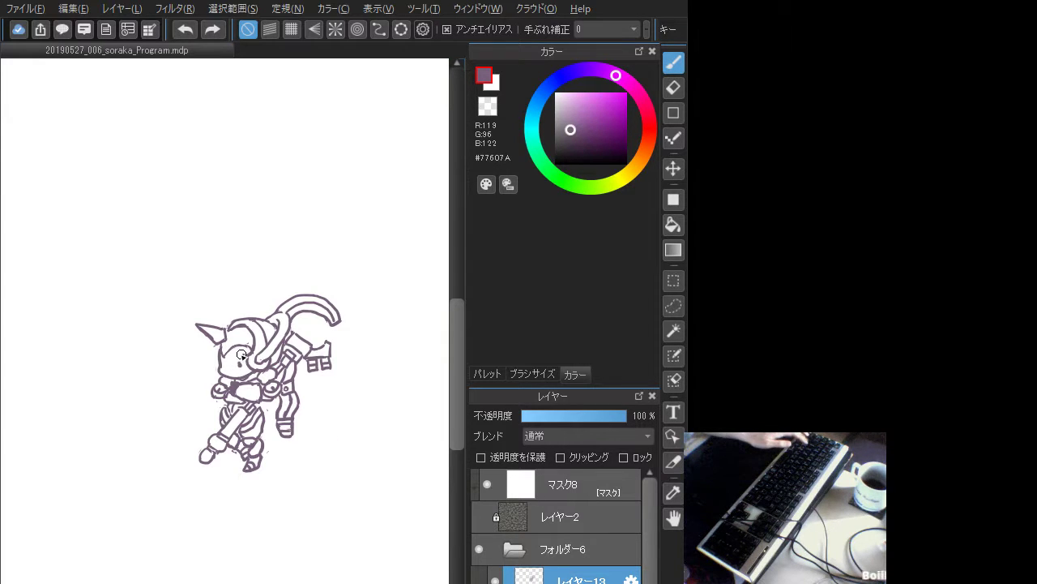
- Try a second eye mark near the front of the face and another short mouth stroke
mouse_move(231, 366)
mouse_down()
mouse_move(238, 330)
mouse_move(231, 362)
mouse_up()
key(ctrl+z)
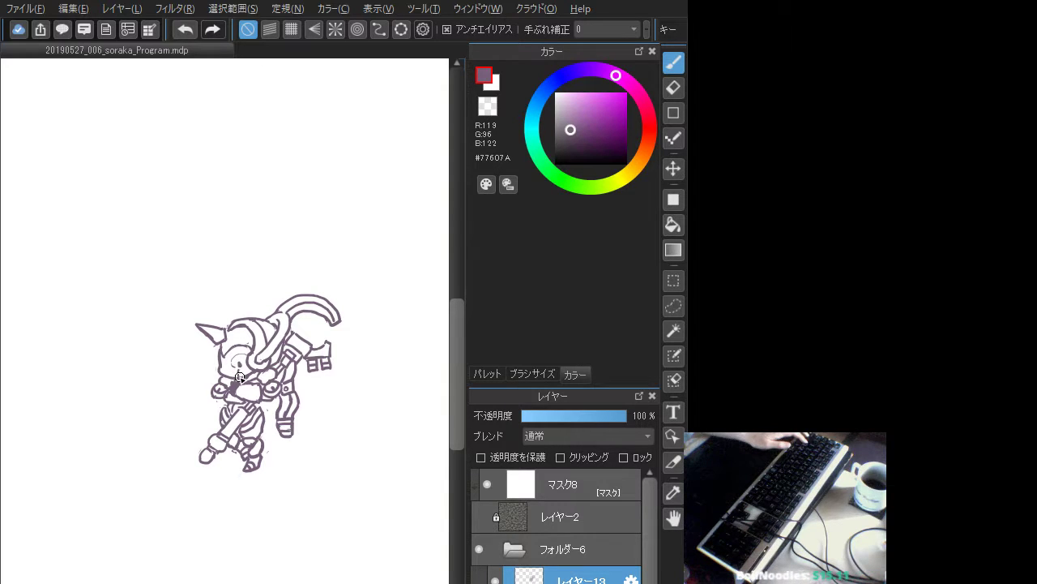
key(ctrl+z)
mouse_move(233, 367)
mouse_down()
mouse_move(246, 364)
mouse_move(240, 377)
mouse_up()
key(ctrl+z)
key(ctrl+z)
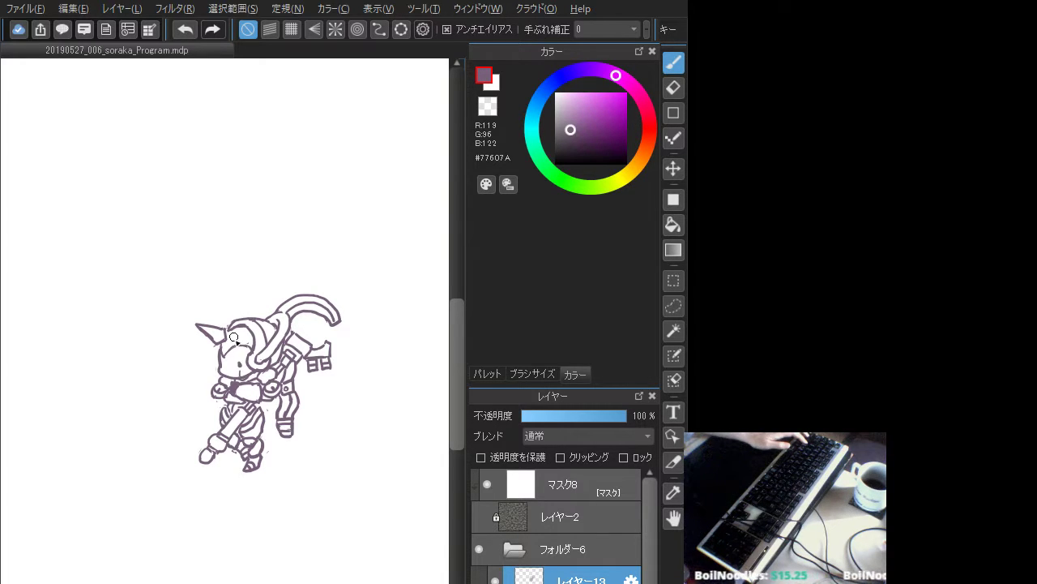
- Redraw the short mouth stroke below the eye, undoing and redoing it to compare the face with and without it
key(ctrl+z)
key(ctrl+y)
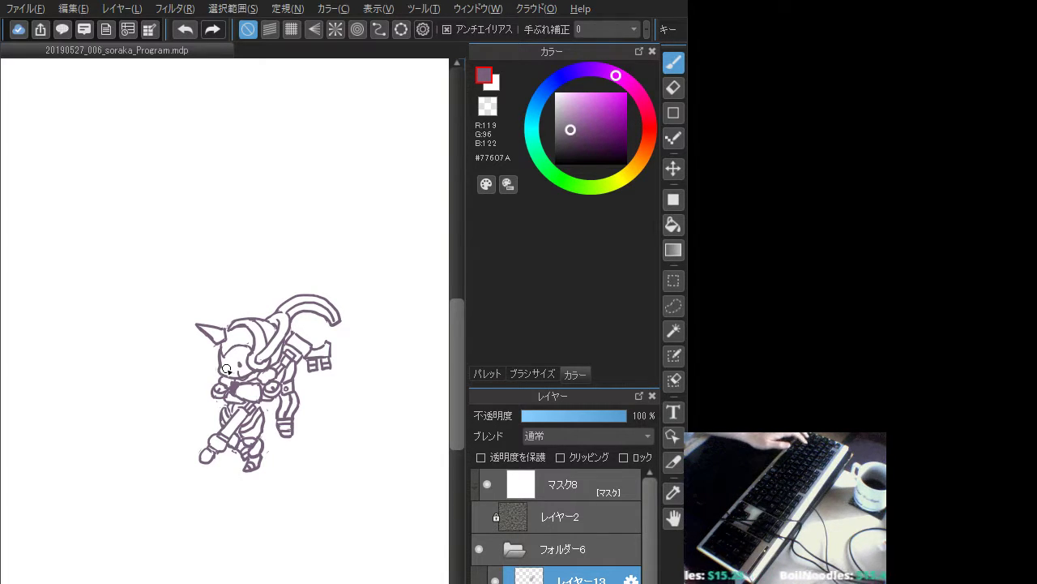
key(ctrl+z)
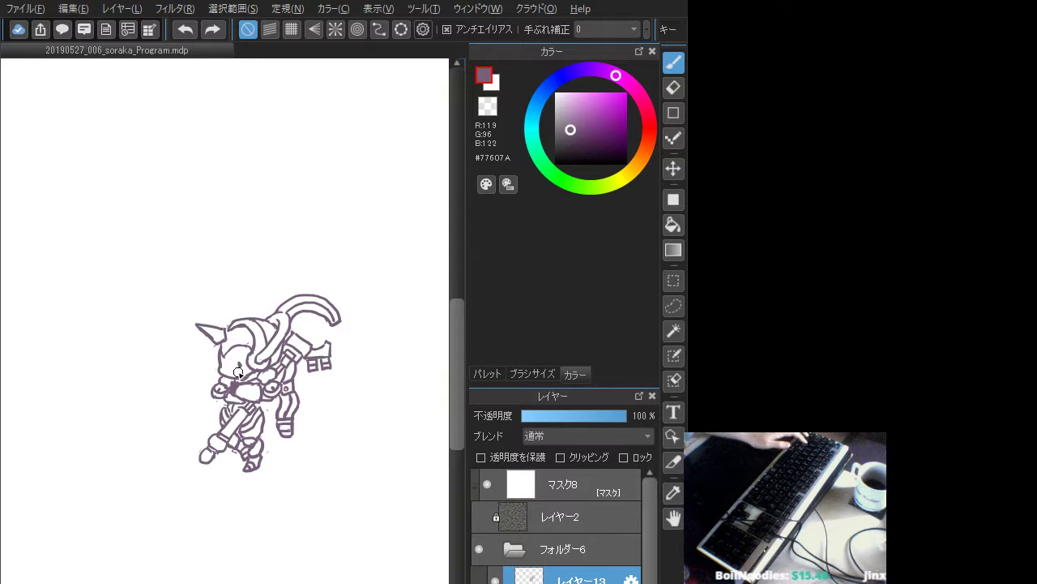
drag(238, 371, 241, 377)
key(ctrl+z)
key(ctrl+y)
key(ctrl+z)
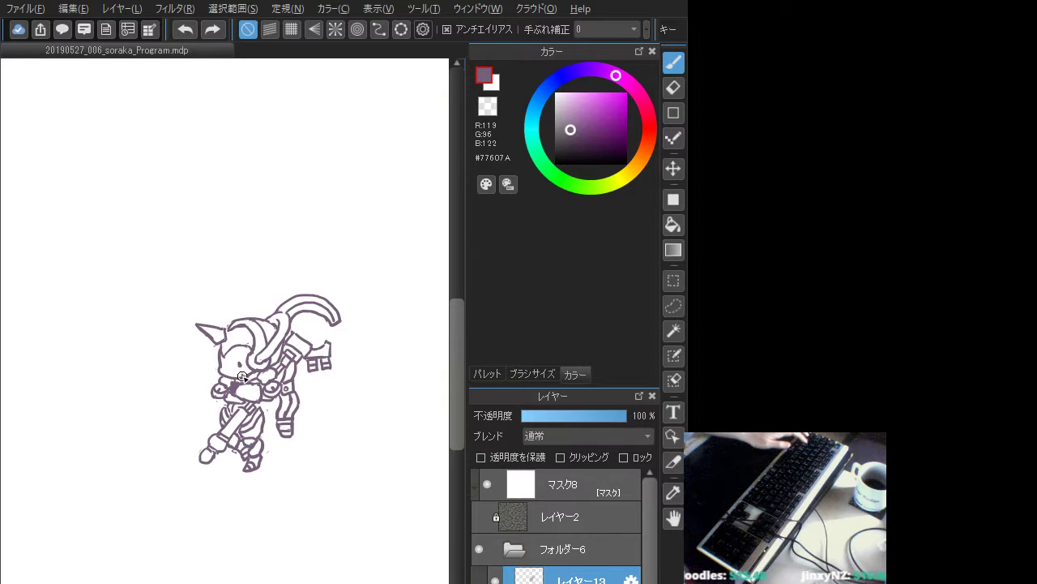
key(ctrl+y)
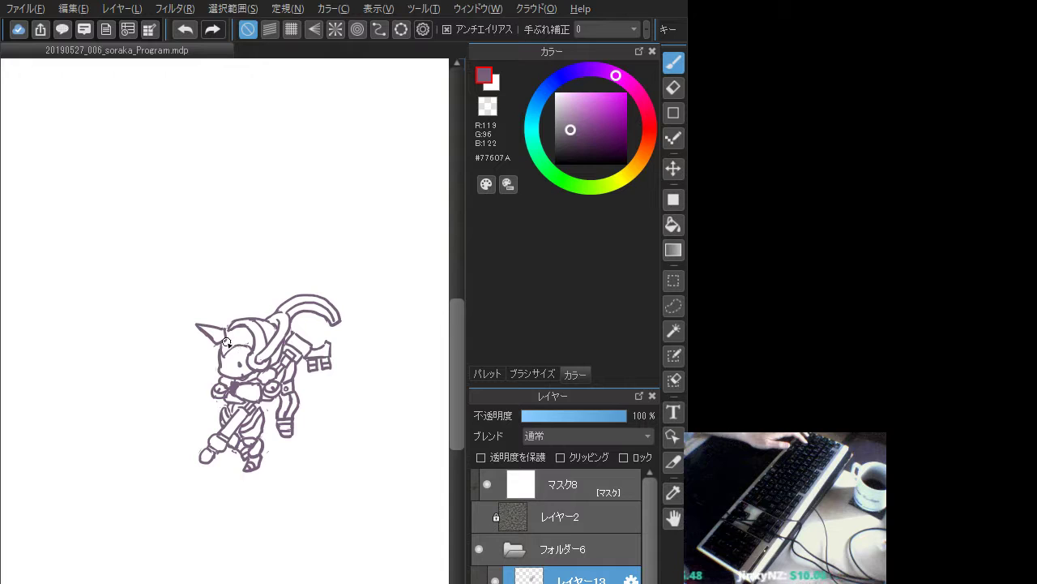
- Try a curved hairline stroke across the forehead below the hair and undo it
key(ctrl+z)
key(ctrl+y)
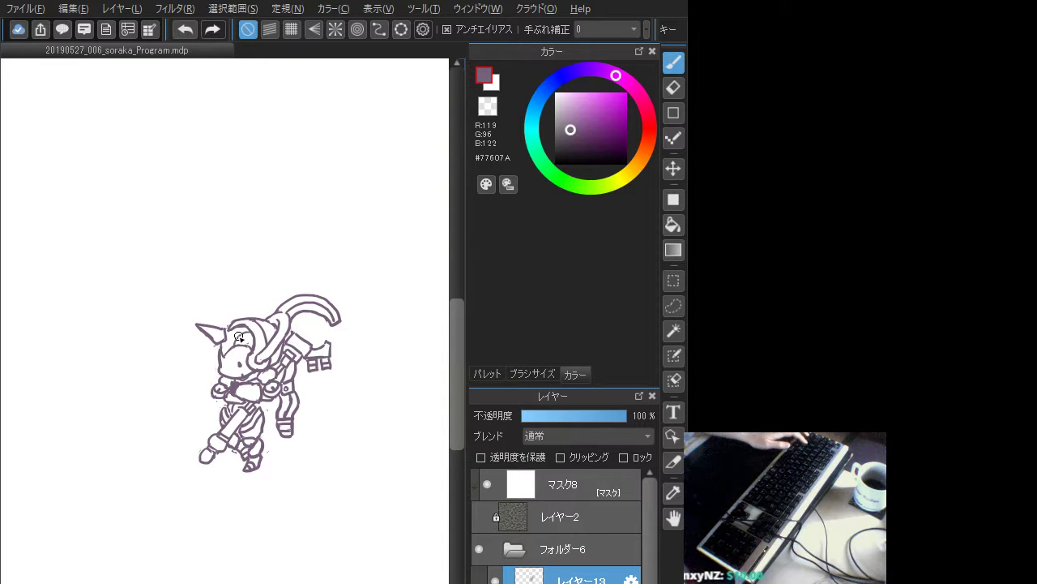
key(ctrl+z)
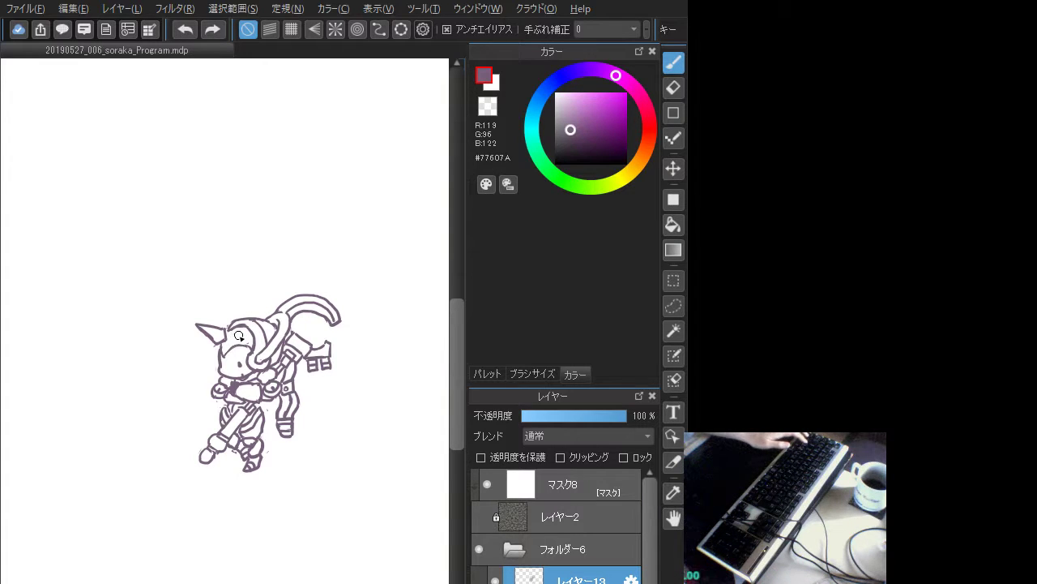
drag(244, 330, 229, 348)
key(ctrl+z)
key(ctrl+z)
key(ctrl+y)
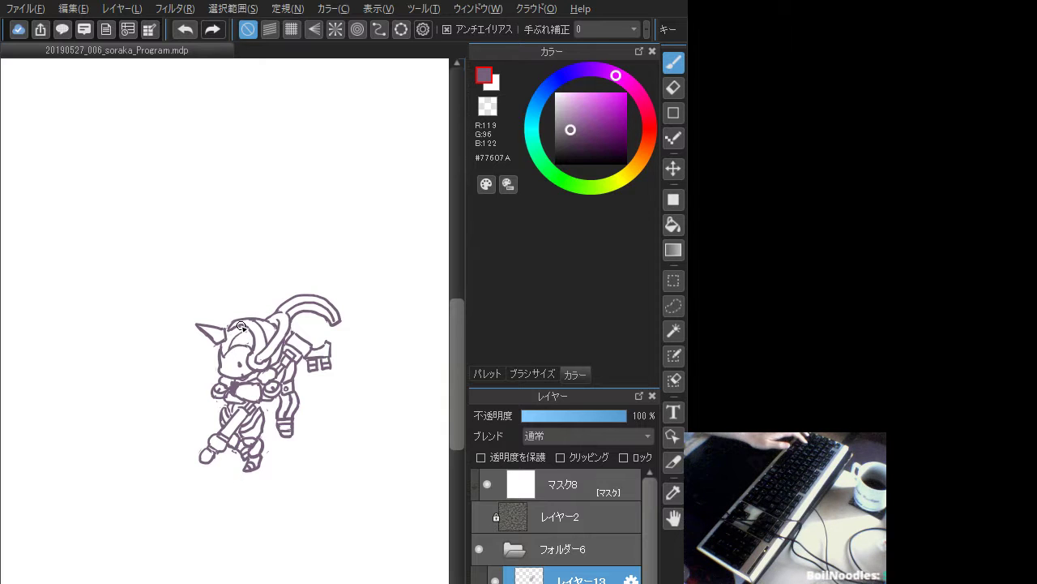
key(ctrl+z)
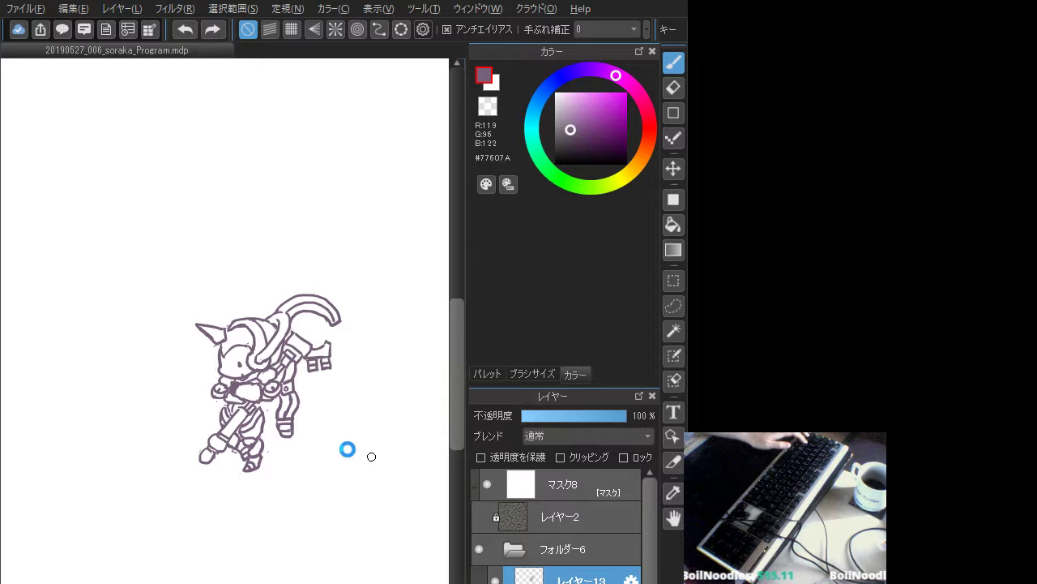
- Select the whole character with a rectangular selection and scale it up with a free transform
key(ctrl+minus)
key(ctrl+minus)
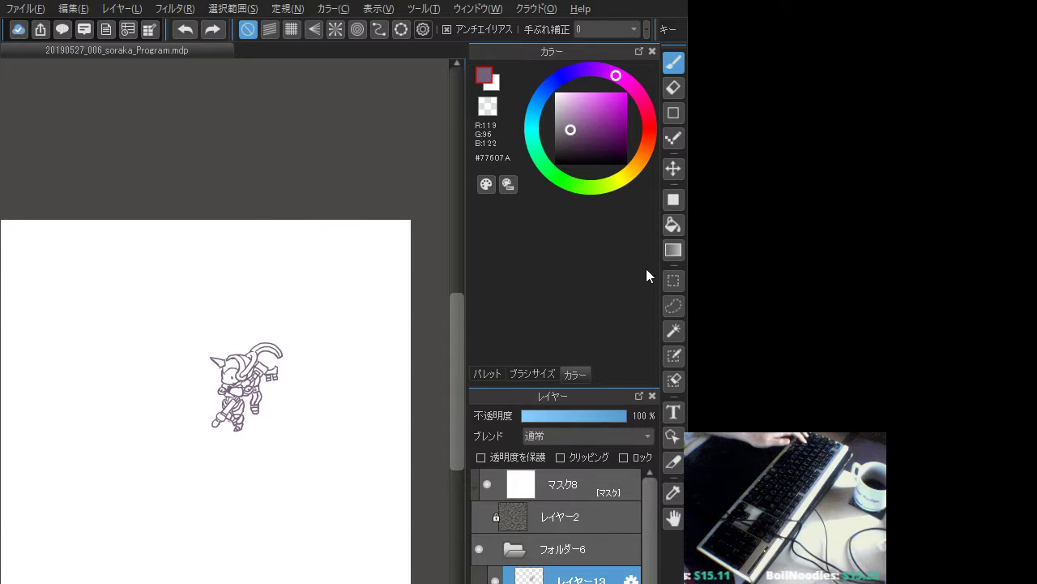
click(674, 280)
drag(184, 333, 315, 443)
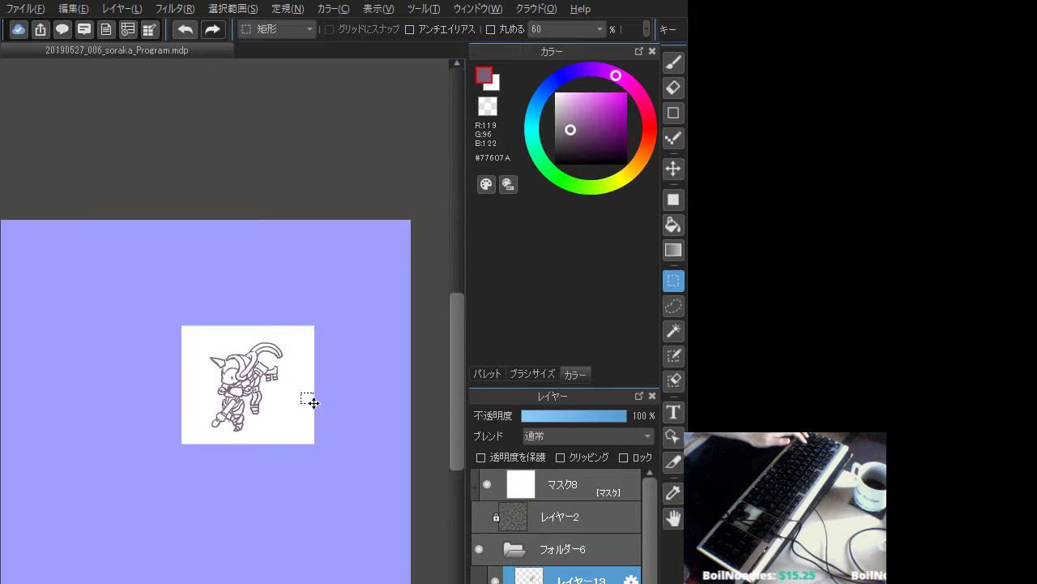
key(ctrl+t)
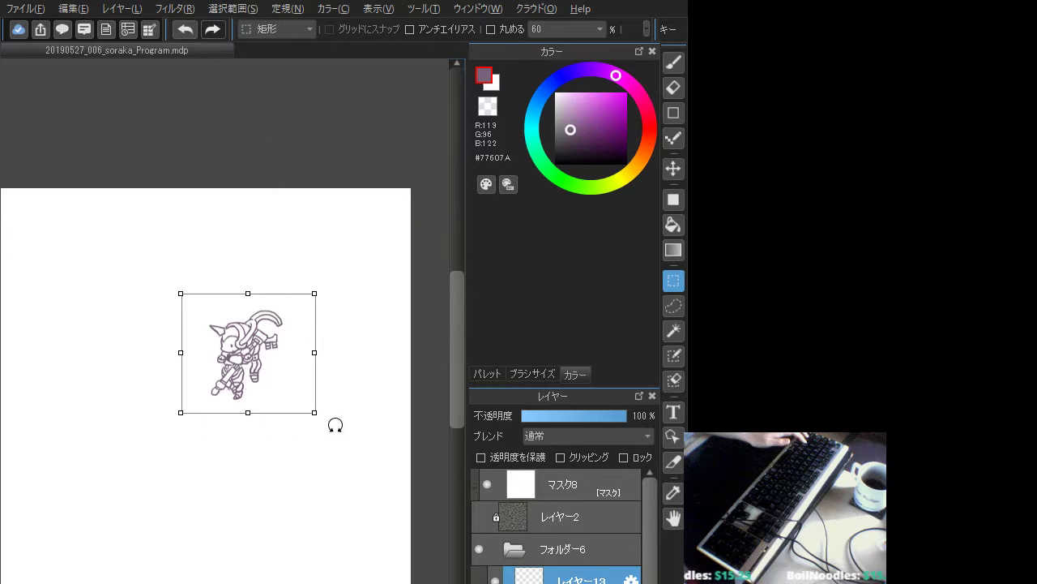
mouse_move(316, 414)
mouse_down()
mouse_move(376, 553)
mouse_move(367, 539)
mouse_up()
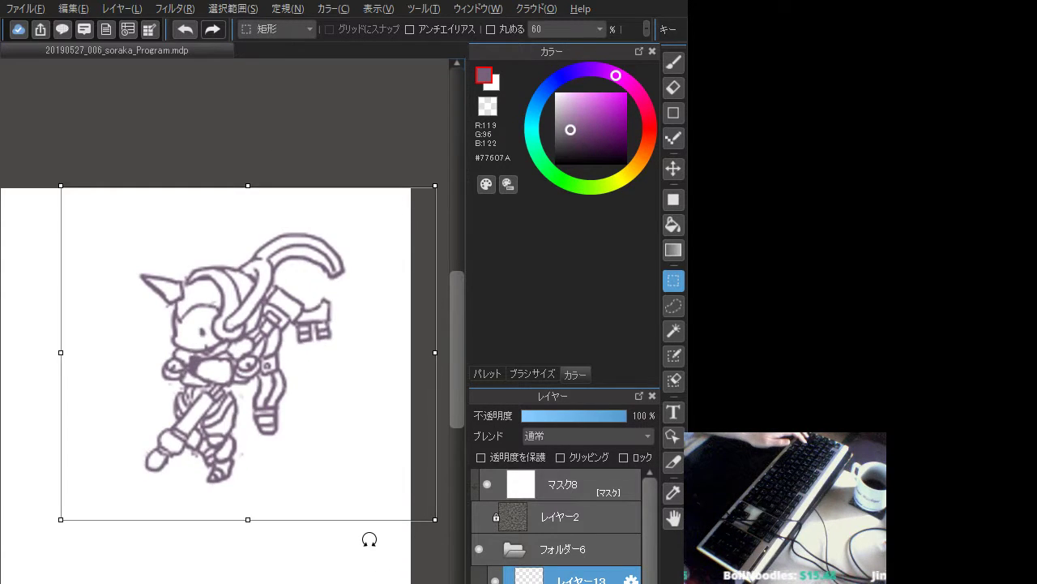
- Reposition and enlarge the character further until it fills most of the canvas, apply the transform and deselect
key(ctrl+minus)
mouse_move(256, 364)
mouse_down()
mouse_move(208, 377)
mouse_move(241, 385)
mouse_up()
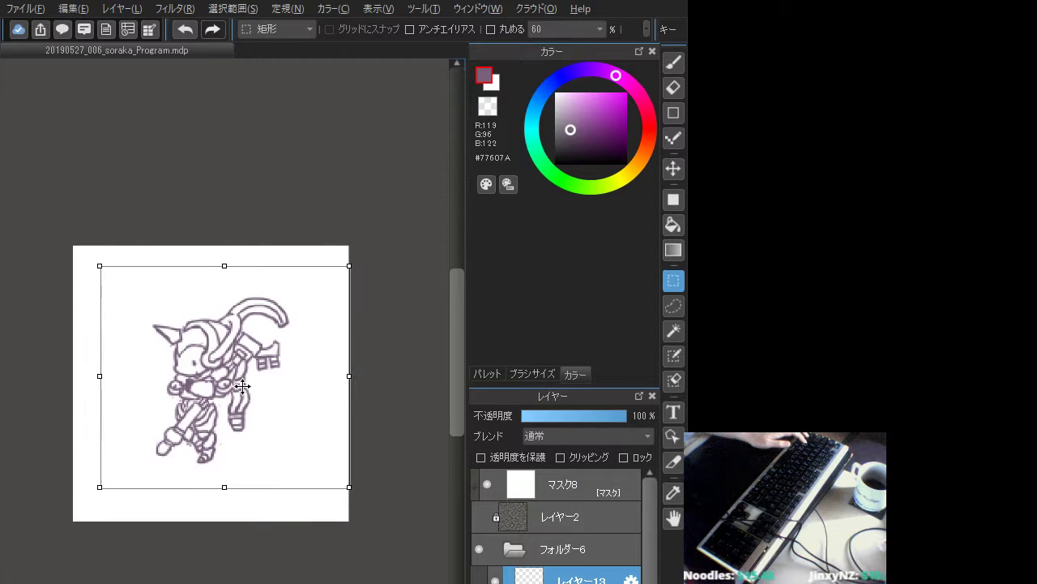
drag(354, 486, 405, 539)
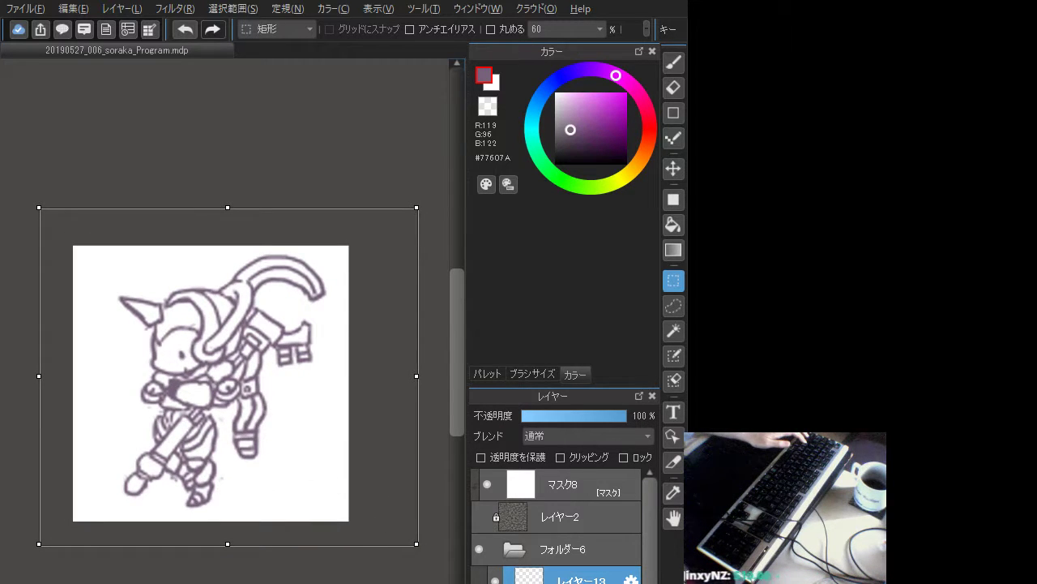
drag(288, 443, 287, 445)
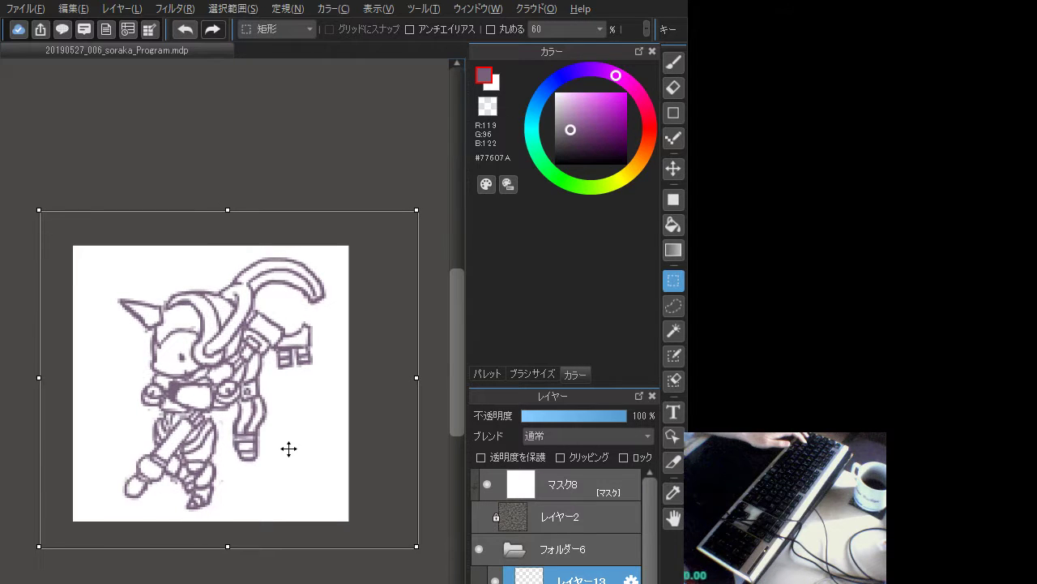
key(Return)
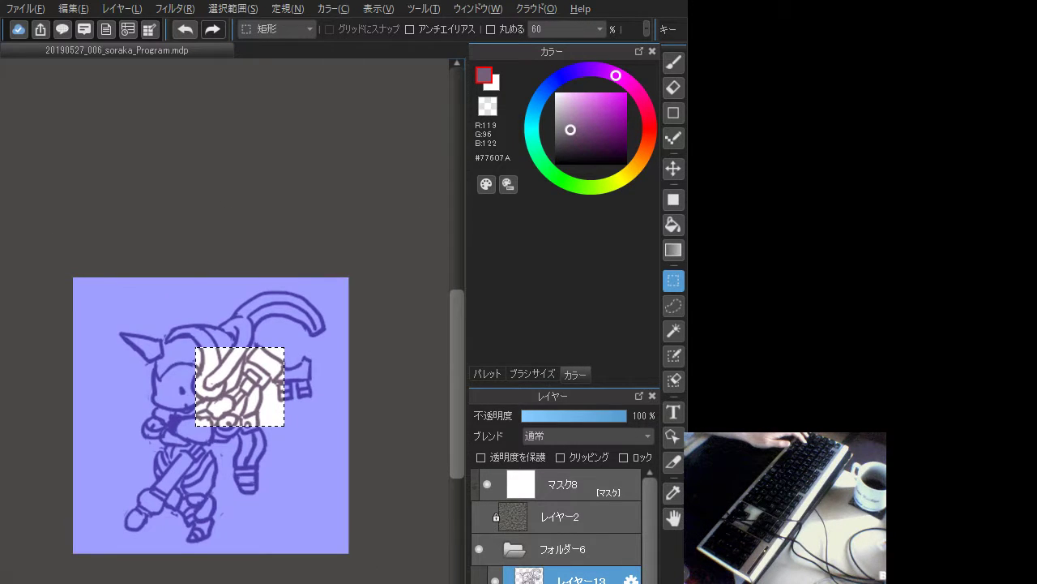
key(ctrl+d)
key(b)
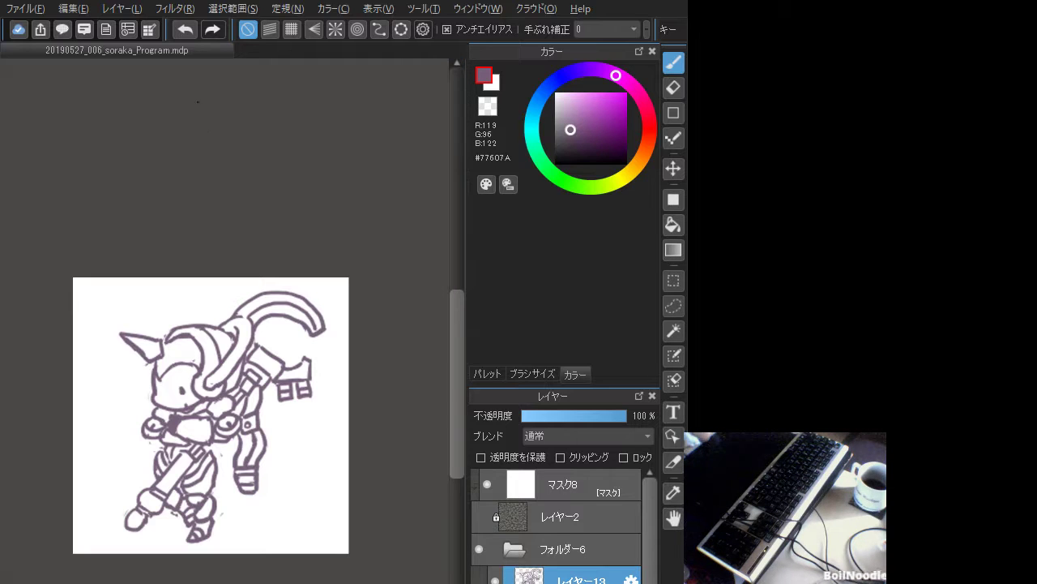
- Add a new layer, recolour the sketch lines bright green (#4EFF4E) with their transparency protected, and lower the sketch's opacity to 39%
mouse_move(313, 468)
mouse_down()
mouse_move(311, 486)
mouse_move(341, 492)
mouse_up()
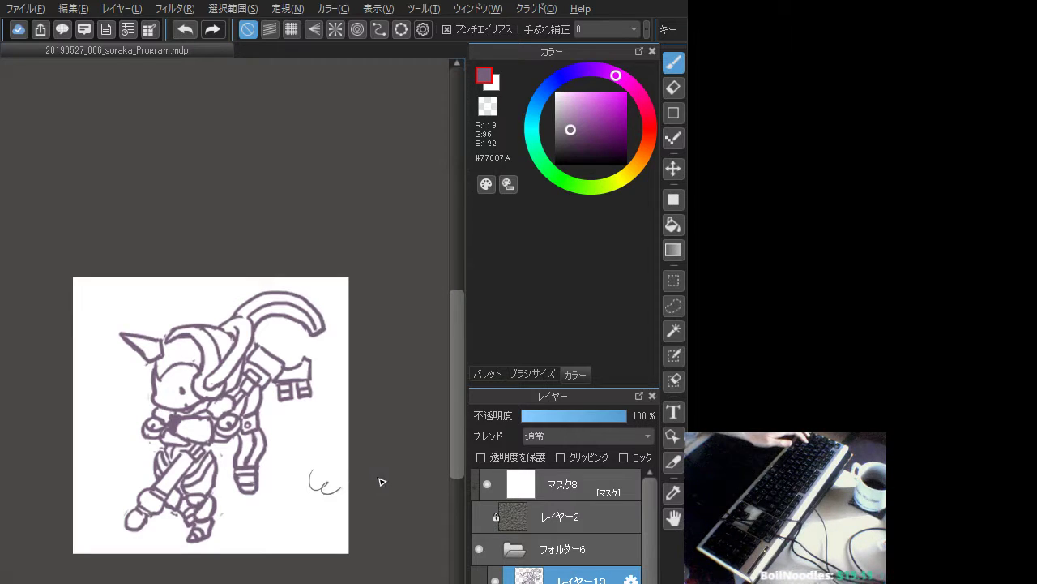
key(ctrl+z)
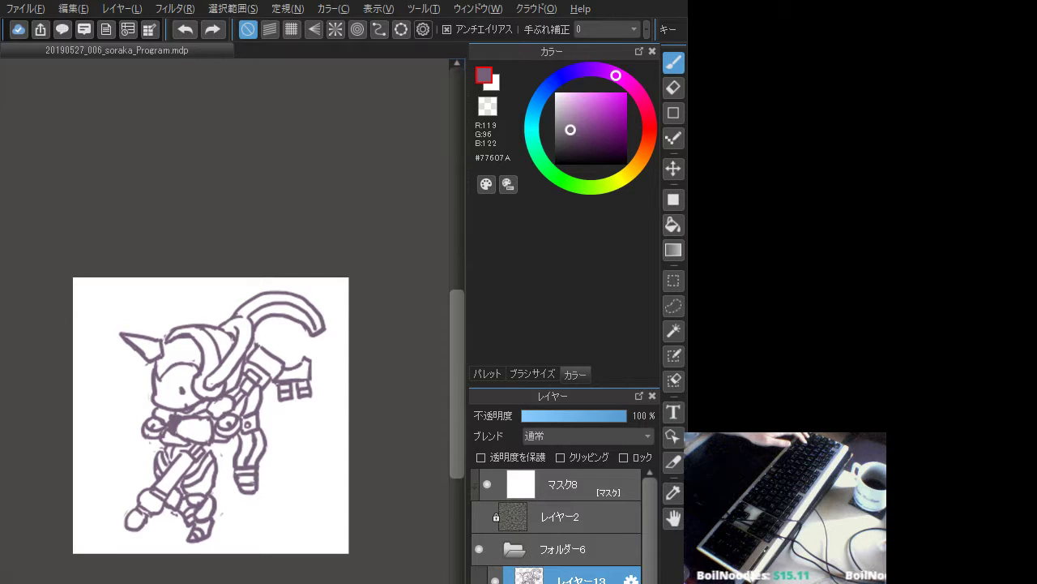
click(212, 29)
click(673, 200)
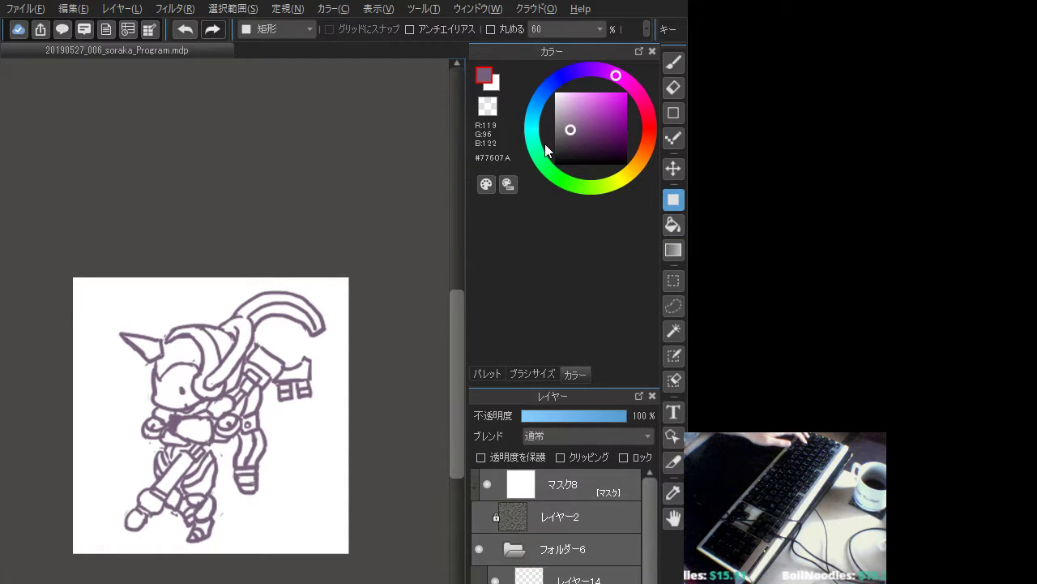
click(561, 179)
drag(602, 121, 606, 89)
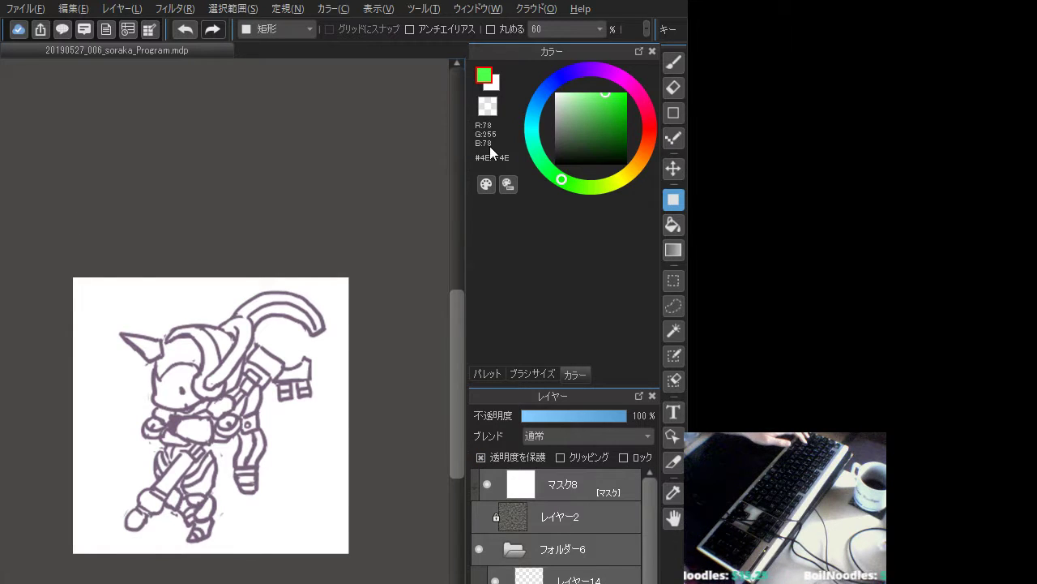
drag(45, 250, 379, 582)
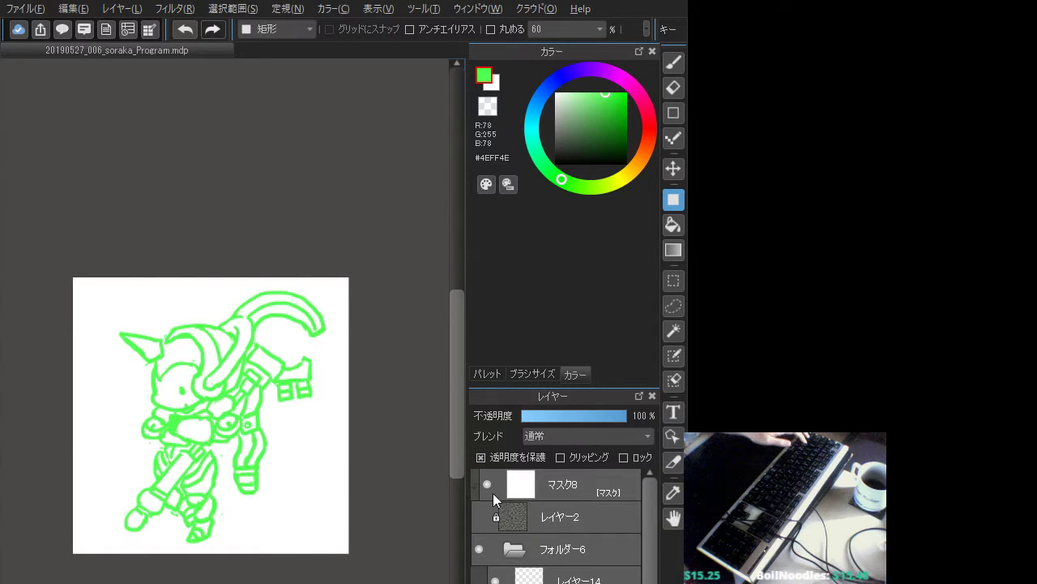
click(537, 417)
click(565, 417)
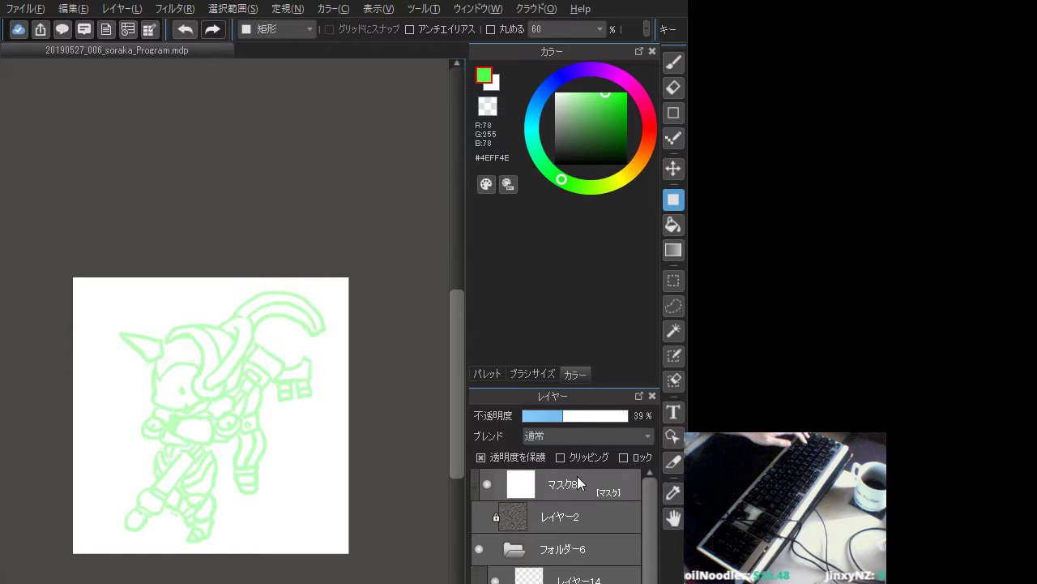
- Make レイヤー14 the active layer and set the brush to muted purple #896682
click(568, 578)
click(672, 63)
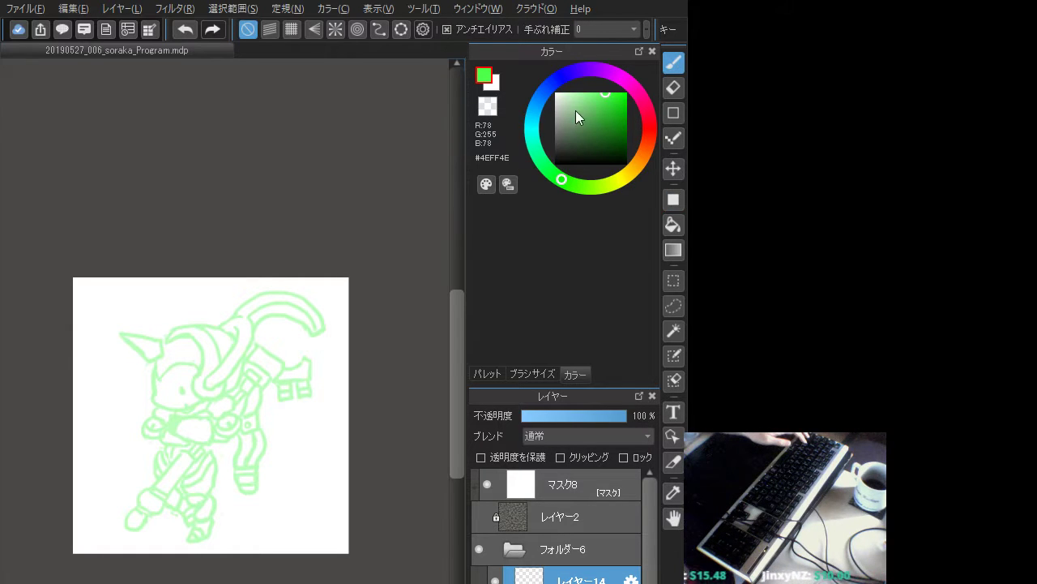
click(628, 82)
click(574, 125)
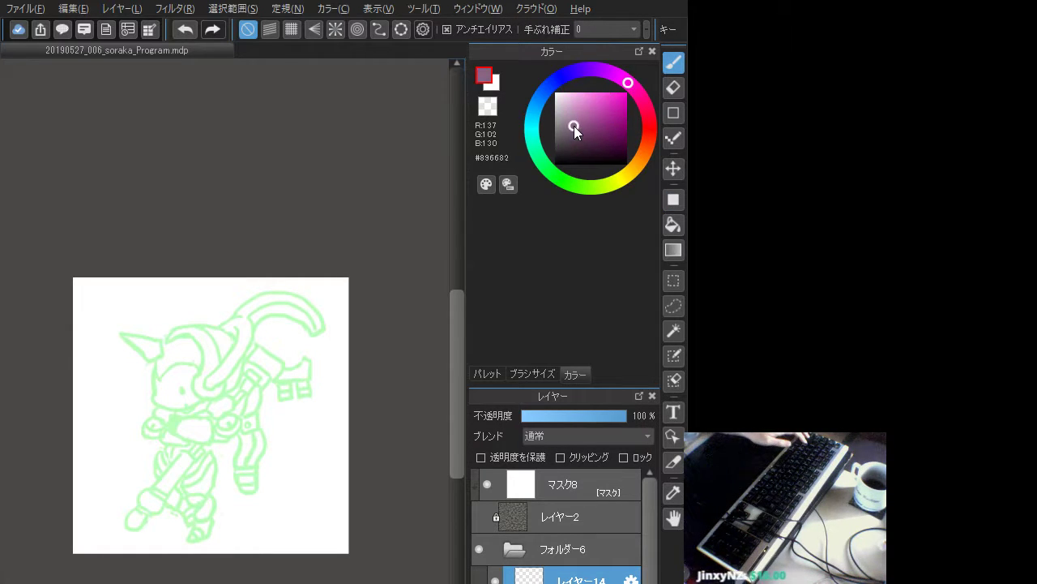
- Adjust the brush size for the line work, testing it with scribbles over the sketch and undoing them
drag(236, 387, 300, 416)
key(ctrl+z)
click(533, 373)
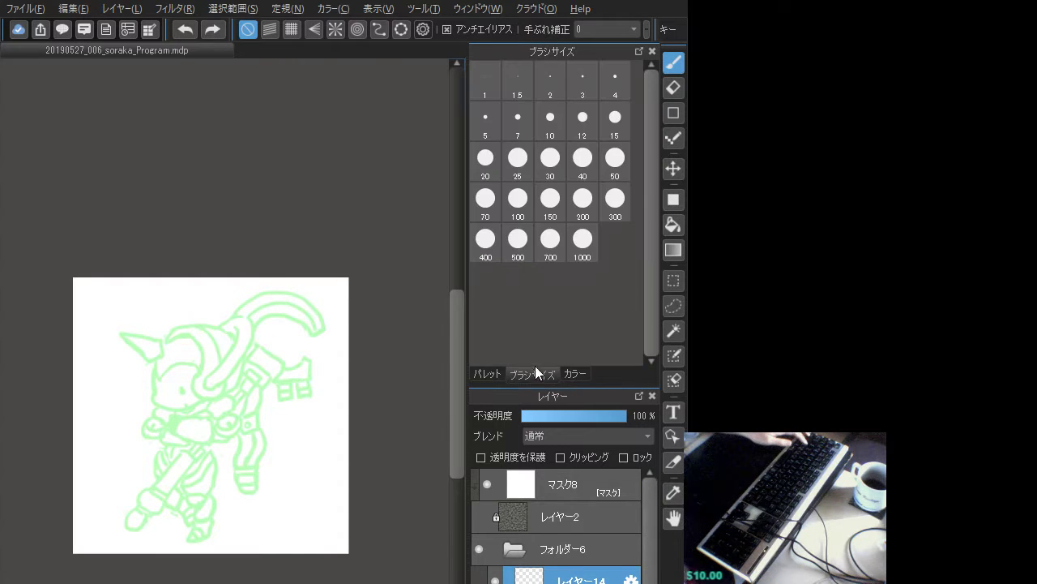
click(553, 132)
click(486, 166)
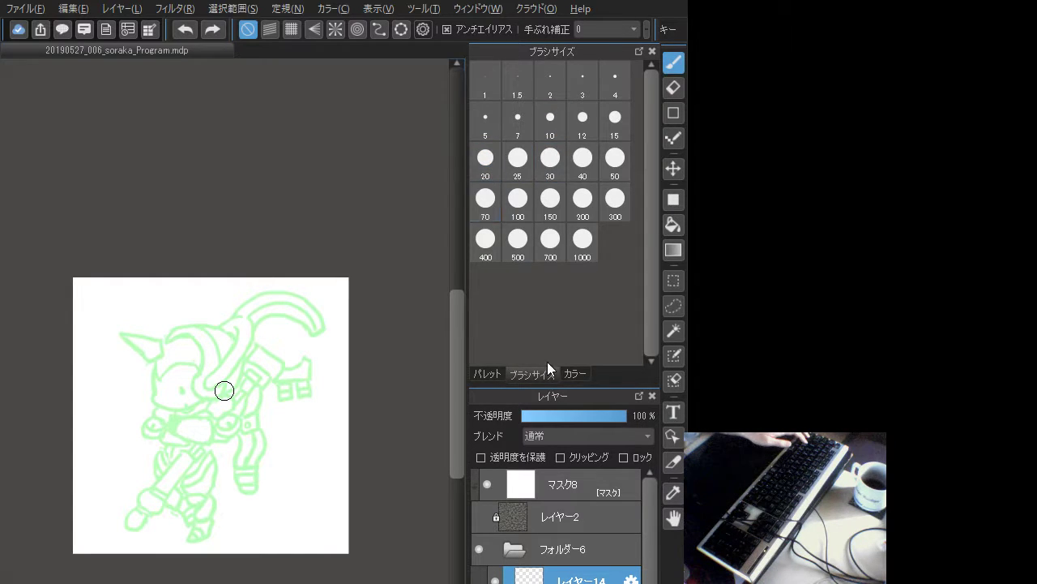
mouse_move(212, 374)
mouse_down()
mouse_move(275, 387)
mouse_move(235, 380)
mouse_move(284, 425)
mouse_up()
key(ctrl+z)
click(544, 167)
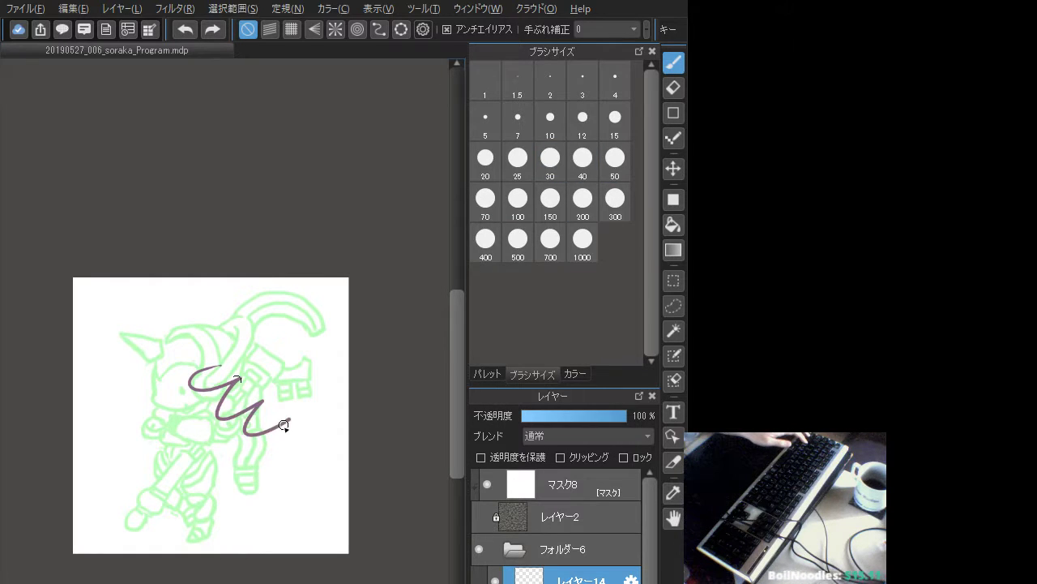
key(ctrl+z)
key(ctrl+plus)
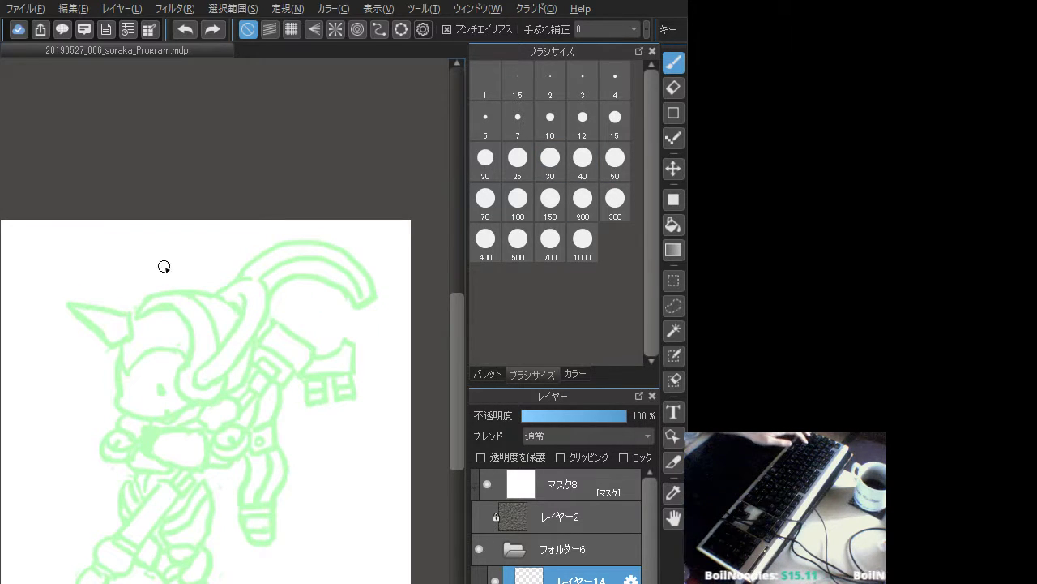
- Try inking the horn's lower edge and scribbling test strokes over the body, undoing every stroke
mouse_move(66, 303)
mouse_down()
mouse_move(124, 314)
mouse_move(87, 321)
mouse_move(109, 338)
mouse_move(86, 306)
mouse_move(120, 317)
mouse_move(112, 341)
mouse_up()
key(ctrl+z)
key(ctrl+z)
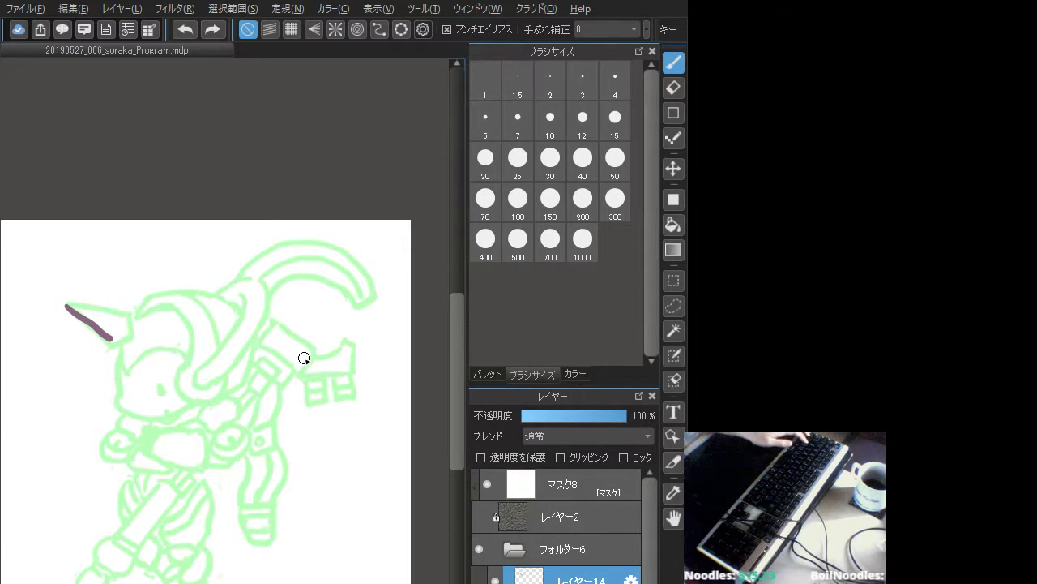
key(ctrl+z)
click(246, 416)
drag(241, 427, 299, 451)
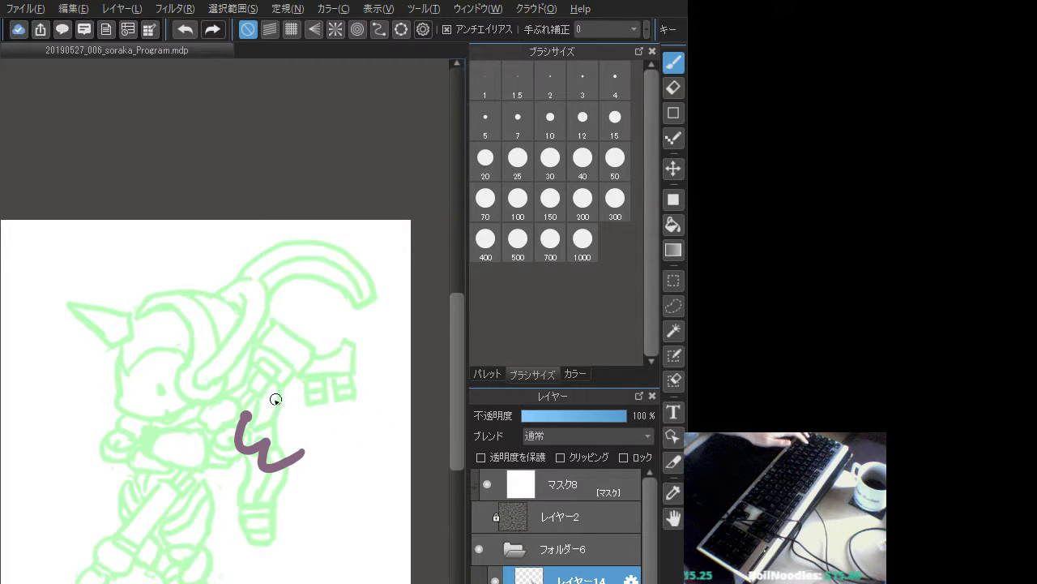
key(ctrl+z)
mouse_move(192, 351)
mouse_down()
mouse_move(180, 381)
mouse_move(210, 405)
mouse_move(225, 380)
mouse_up()
key(ctrl+z)
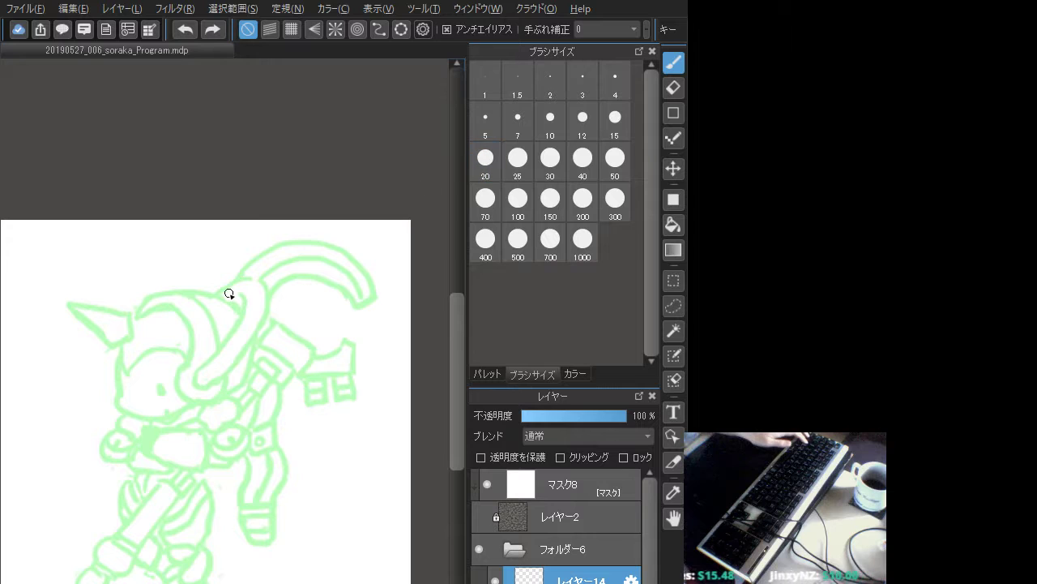
mouse_move(64, 301)
mouse_down()
mouse_move(123, 310)
mouse_move(104, 331)
mouse_move(118, 344)
mouse_up()
key(ctrl+z)
key(ctrl+z)
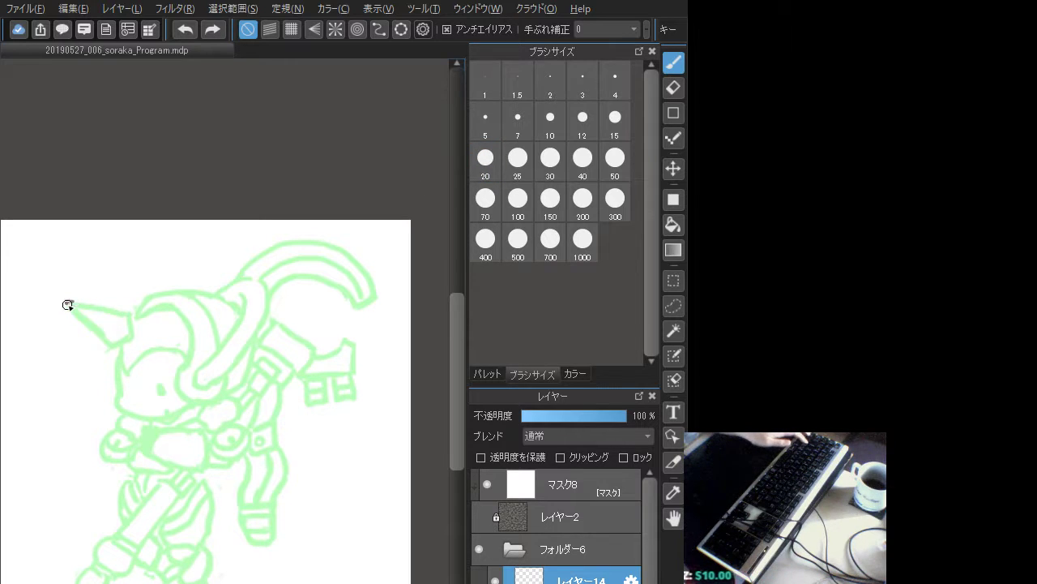
- Ink the pointed horn's closed outline in muted purple over the green sketch, undoing stray strokes
drag(68, 304, 111, 346)
mouse_move(67, 302)
mouse_down()
mouse_move(127, 313)
mouse_move(105, 310)
mouse_move(128, 331)
mouse_move(114, 342)
mouse_move(128, 334)
mouse_up()
key(ctrl+z)
key(ctrl+z)
key(ctrl+z)
key(ctrl+z)
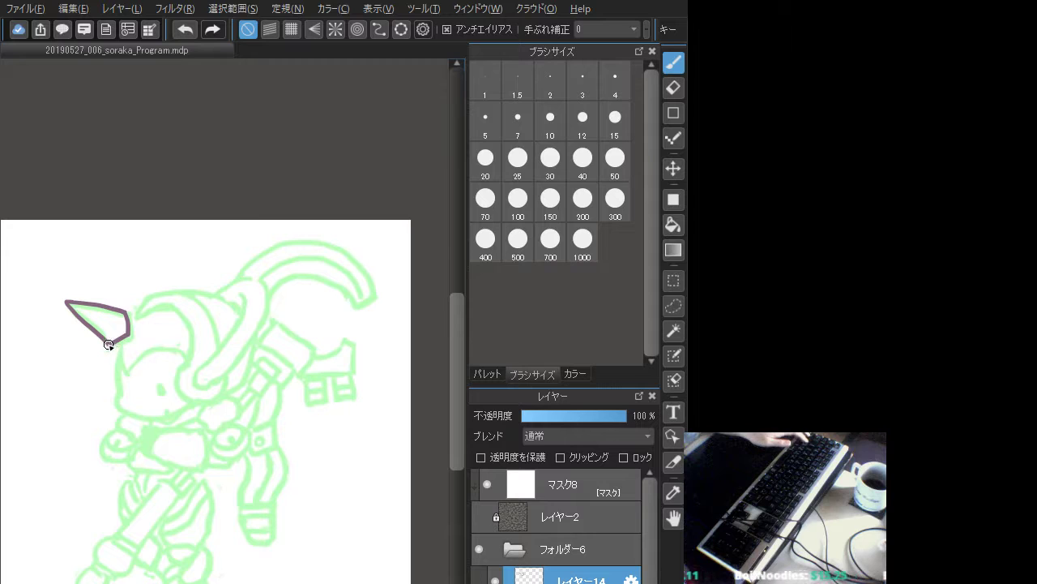
drag(124, 335, 119, 341)
key(ctrl+z)
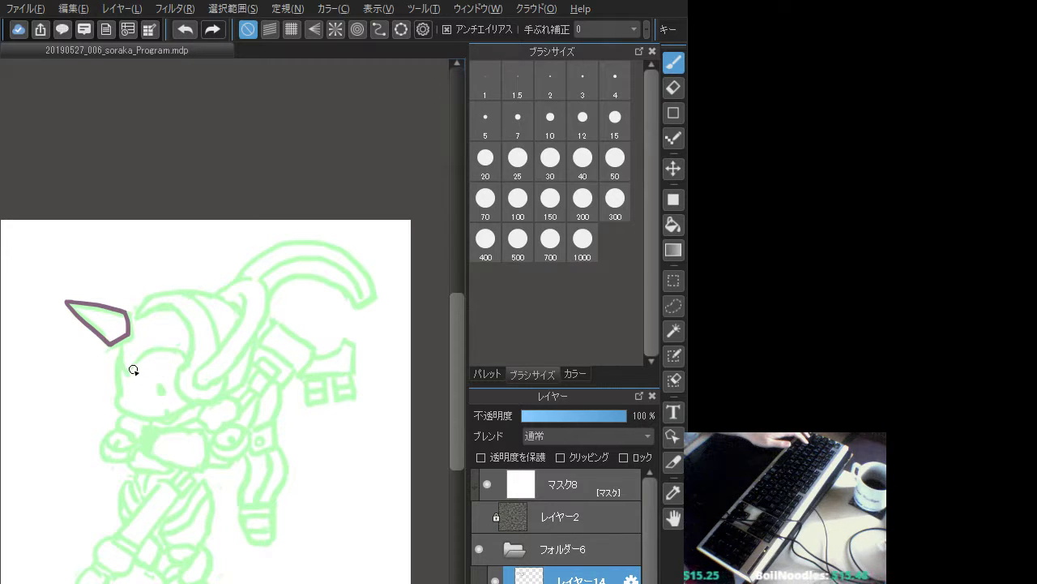
- Ink the eye as a small solid oval on the face, undoing a trial stroke across the forehead
mouse_move(134, 370)
mouse_down()
mouse_move(158, 349)
mouse_move(190, 349)
mouse_up()
key(ctrl+z)
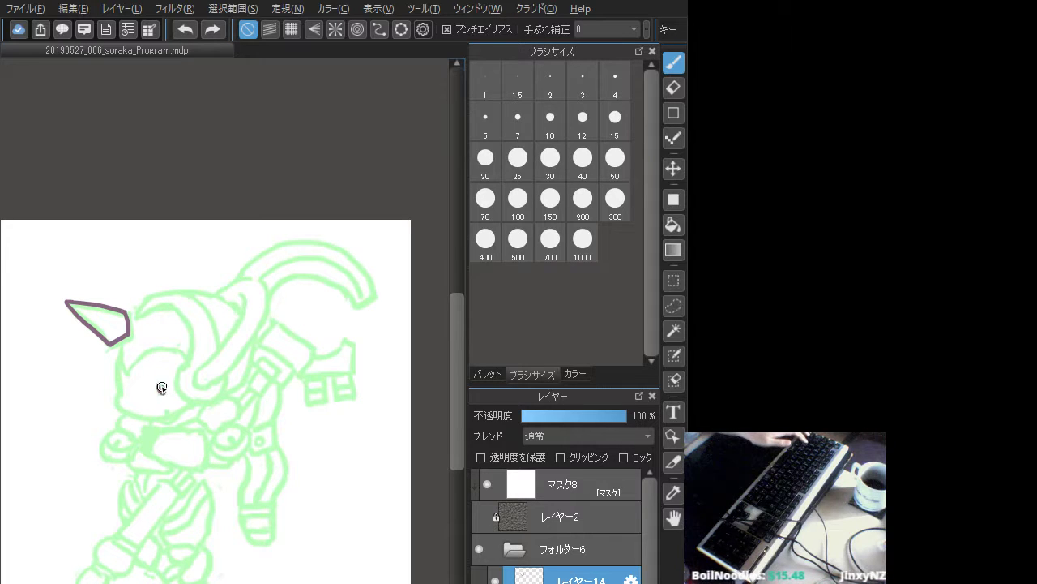
click(161, 389)
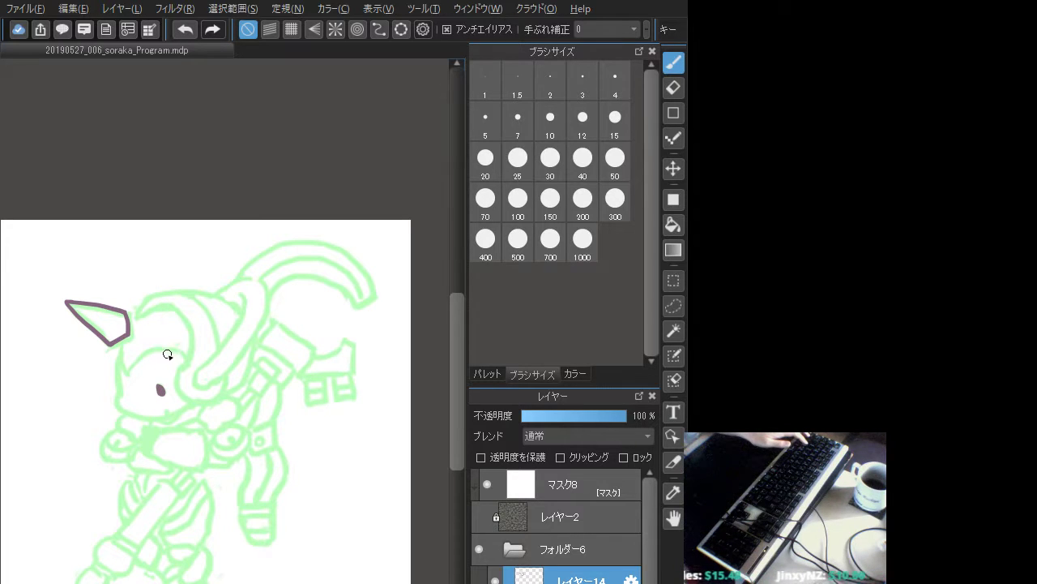
- Ink the face's front edge from the horn's base down to the snout, redoing the stroke until it follows the guide
drag(118, 352, 122, 389)
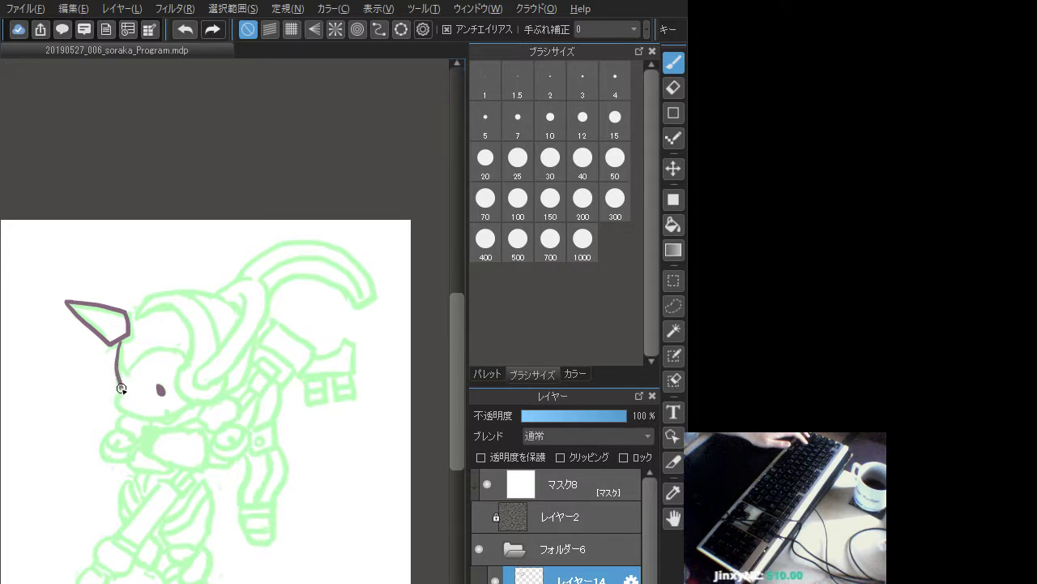
key(ctrl+z)
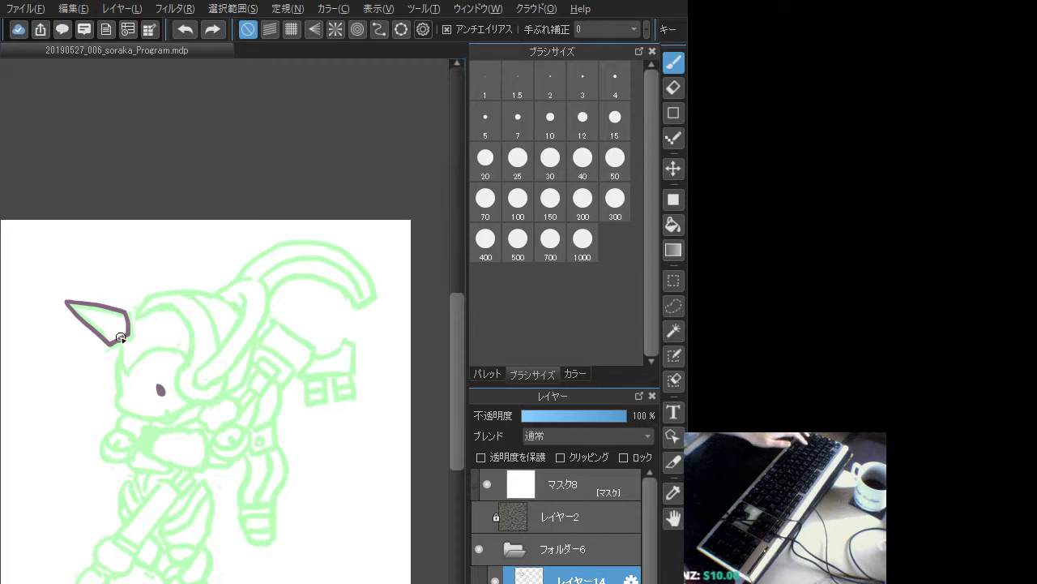
drag(119, 342, 120, 386)
key(ctrl+z)
key(ctrl+z)
drag(116, 344, 119, 388)
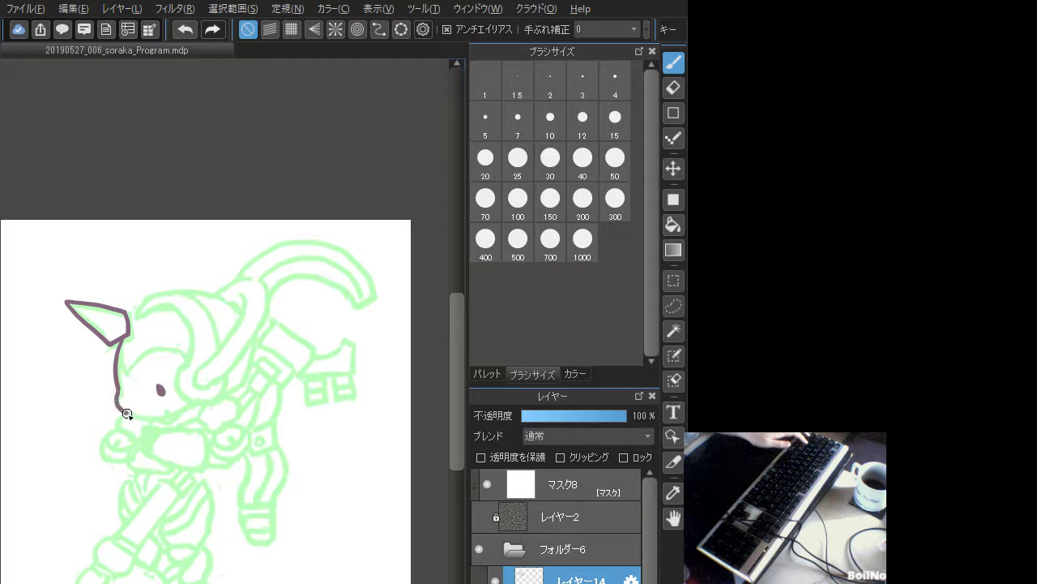
- Try inking the snout and the jaw curve below the eye, undoing each attempt
key(ctrl+z)
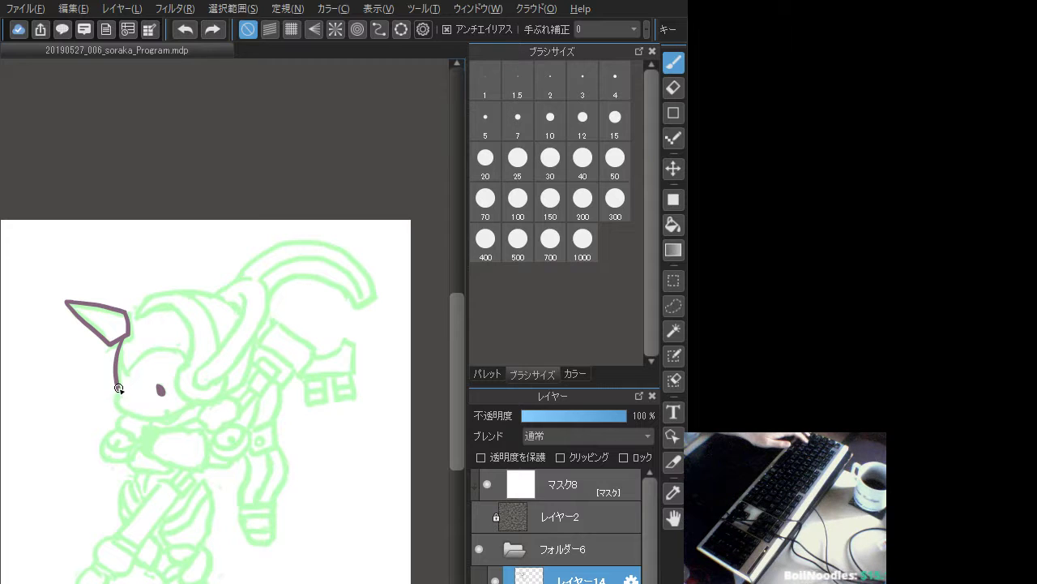
key(ctrl+z)
mouse_move(124, 410)
mouse_down()
mouse_move(118, 387)
mouse_move(117, 402)
mouse_move(149, 415)
mouse_move(118, 385)
mouse_move(119, 406)
mouse_move(115, 385)
mouse_move(121, 407)
mouse_move(142, 414)
mouse_move(130, 412)
mouse_move(168, 410)
mouse_move(117, 387)
mouse_move(130, 415)
mouse_move(193, 405)
mouse_up()
key(ctrl+z)
key(ctrl+z)
key(ctrl+z)
key(ctrl+z)
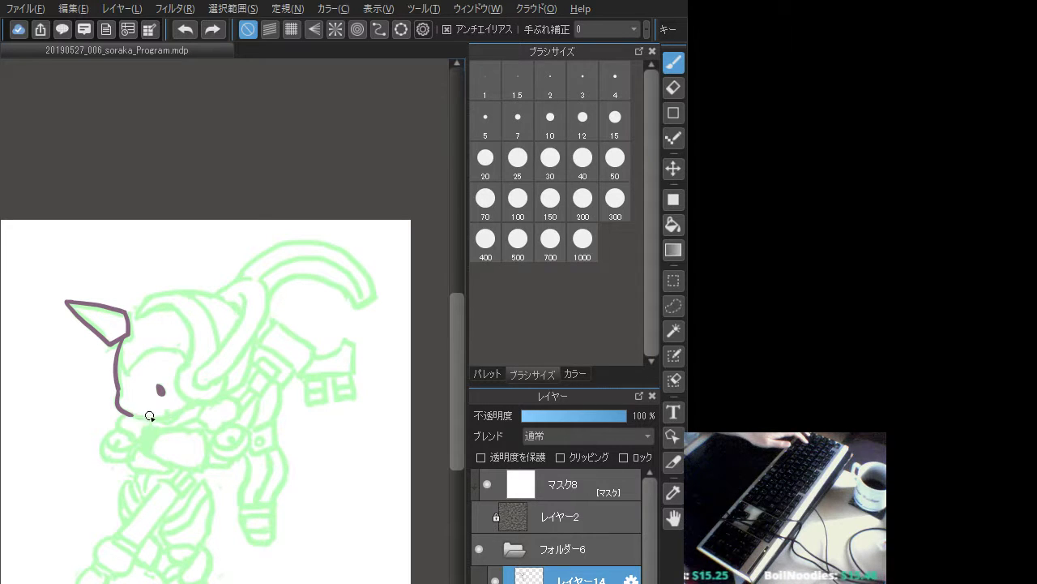
drag(131, 413, 188, 404)
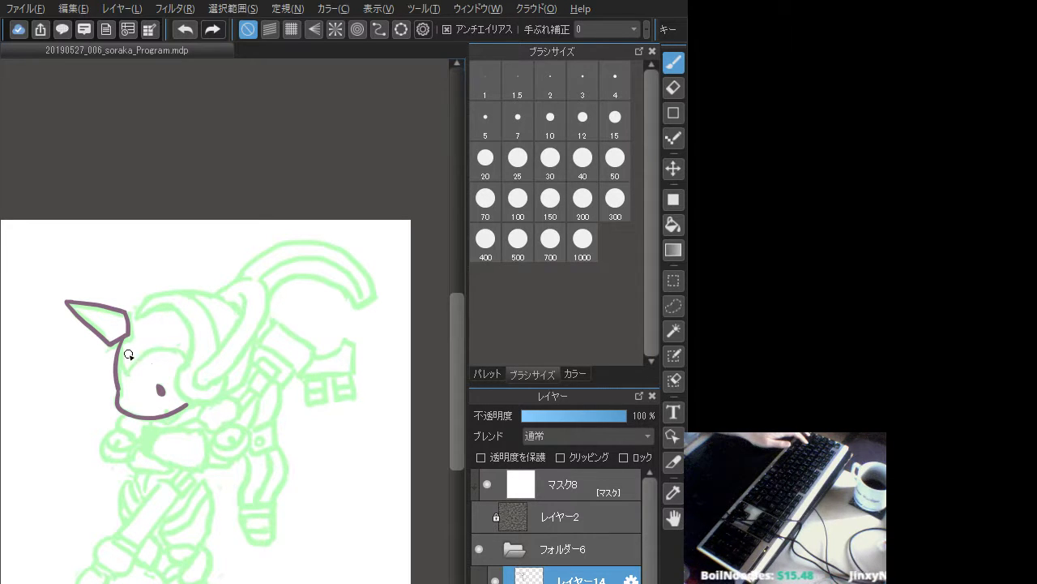
key(ctrl+z)
key(ctrl+z)
key(ctrl+z)
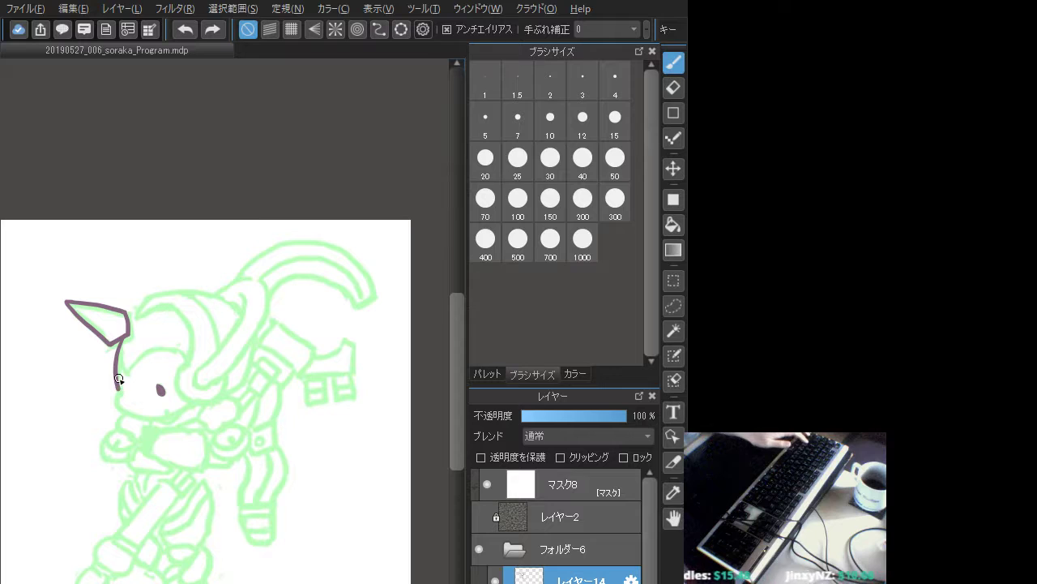
key(ctrl+z)
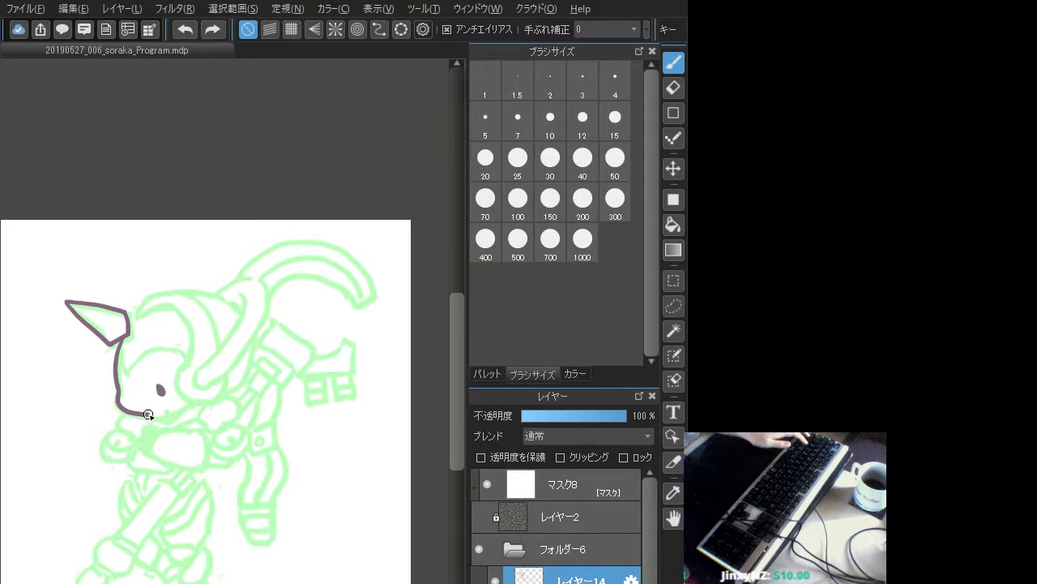
mouse_move(149, 415)
mouse_down()
mouse_move(178, 402)
mouse_move(119, 392)
mouse_move(124, 412)
mouse_move(138, 415)
mouse_move(117, 385)
mouse_move(120, 411)
mouse_move(116, 382)
mouse_move(121, 410)
mouse_move(191, 405)
mouse_up()
key(ctrl+z)
key(ctrl+z)
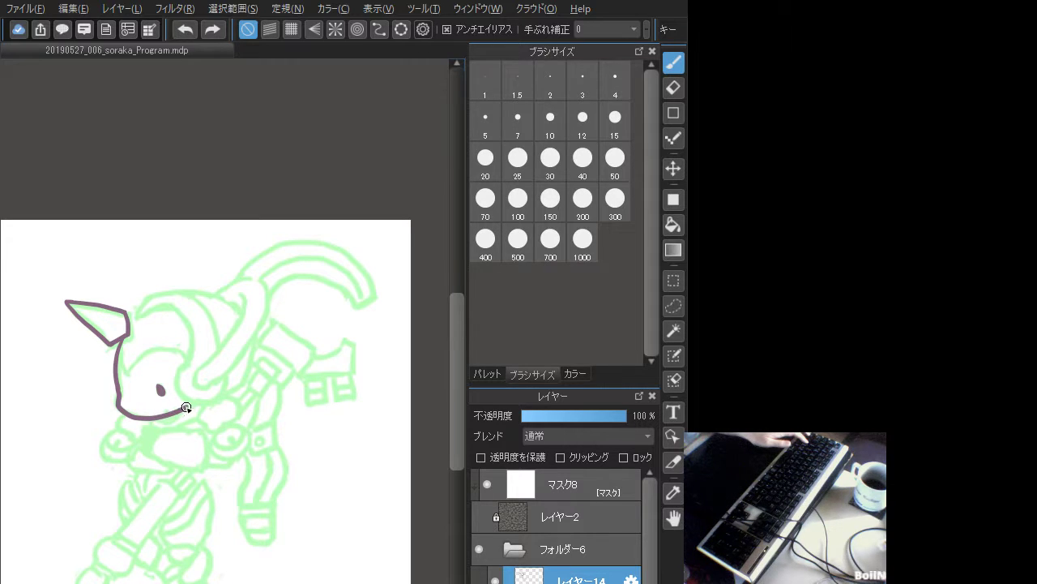
key(ctrl+z)
- Ink the snout and jaw as a smooth curve sweeping under the eye to the back of the cheek
drag(120, 409, 188, 402)
key(ctrl+z)
mouse_move(118, 387)
mouse_down()
mouse_move(132, 409)
mouse_move(118, 383)
mouse_move(129, 416)
mouse_move(194, 408)
mouse_up()
key(ctrl+z)
key(ctrl+z)
mouse_move(121, 410)
mouse_down()
mouse_move(180, 408)
mouse_move(144, 418)
mouse_move(190, 406)
mouse_up()
key(ctrl+z)
key(ctrl+z)
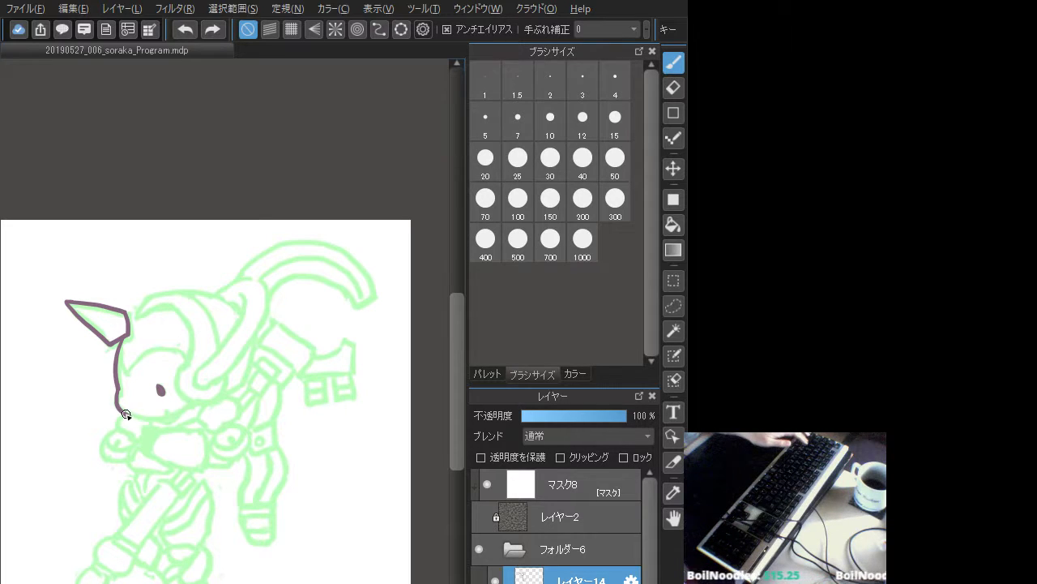
drag(126, 414, 193, 404)
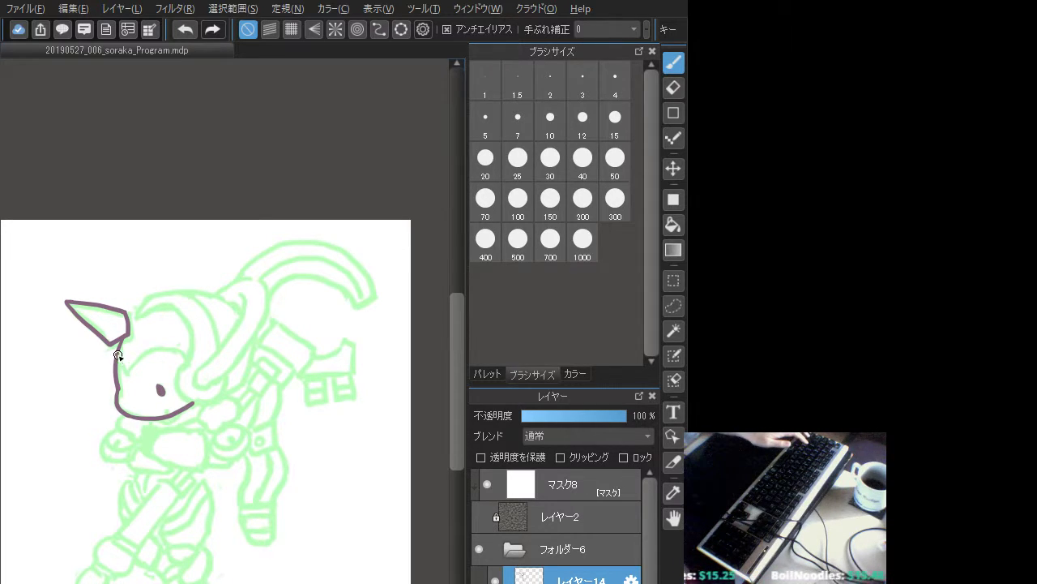
- Ink the hairline arc from the face's front edge over the eye to the rear of the forehead, redoing misplaced strokes
mouse_move(119, 355)
mouse_down()
mouse_move(129, 377)
mouse_move(120, 372)
mouse_move(134, 378)
mouse_move(121, 379)
mouse_move(136, 362)
mouse_move(182, 350)
mouse_up()
key(ctrl+z)
key(ctrl+z)
key(ctrl+z)
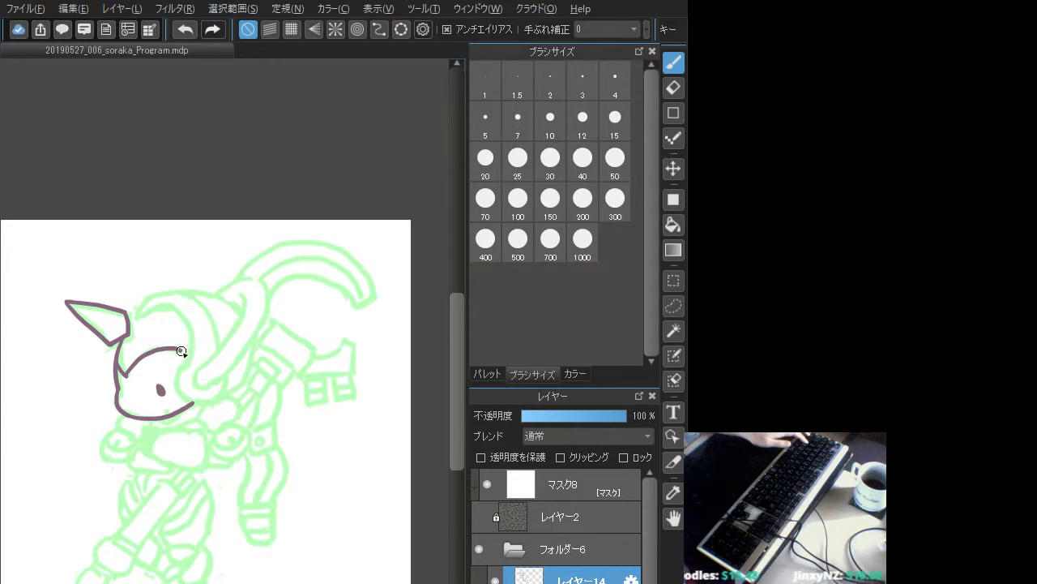
key(ctrl+z)
mouse_move(123, 378)
mouse_down()
mouse_move(162, 349)
mouse_move(181, 361)
mouse_up()
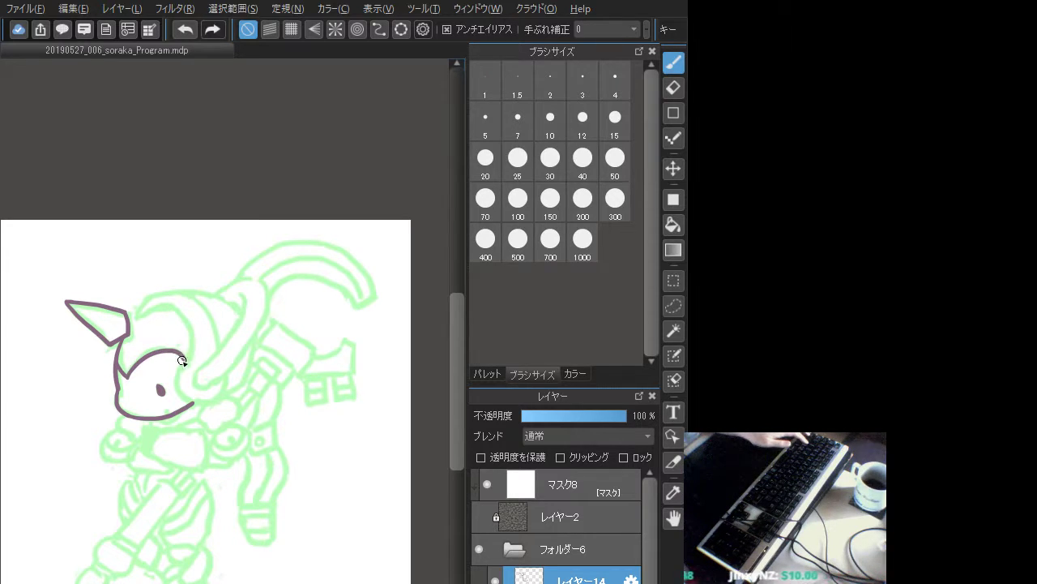
- Ink the inner head arch from the horn over the forehead and the curl hooking behind the cheek
mouse_move(131, 319)
mouse_down()
mouse_move(171, 302)
mouse_move(144, 313)
mouse_move(172, 306)
mouse_move(190, 329)
mouse_move(180, 388)
mouse_move(199, 394)
mouse_move(182, 364)
mouse_move(178, 386)
mouse_move(215, 401)
mouse_up()
key(ctrl+z)
key(ctrl+z)
key(ctrl+z)
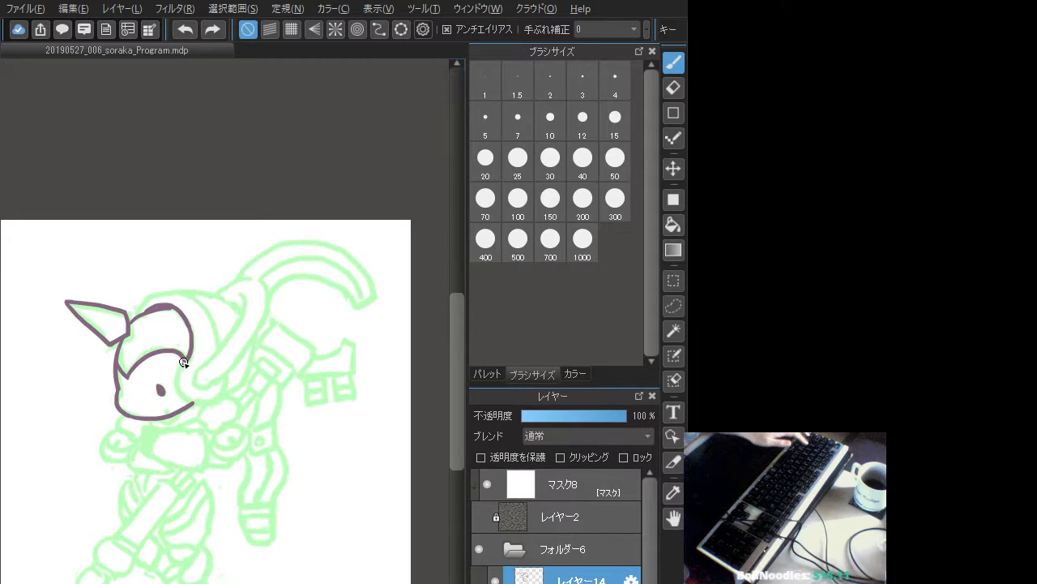
mouse_move(180, 362)
mouse_down()
mouse_move(182, 396)
mouse_move(205, 405)
mouse_move(226, 391)
mouse_move(178, 383)
mouse_move(187, 402)
mouse_move(219, 392)
mouse_up()
key(ctrl+z)
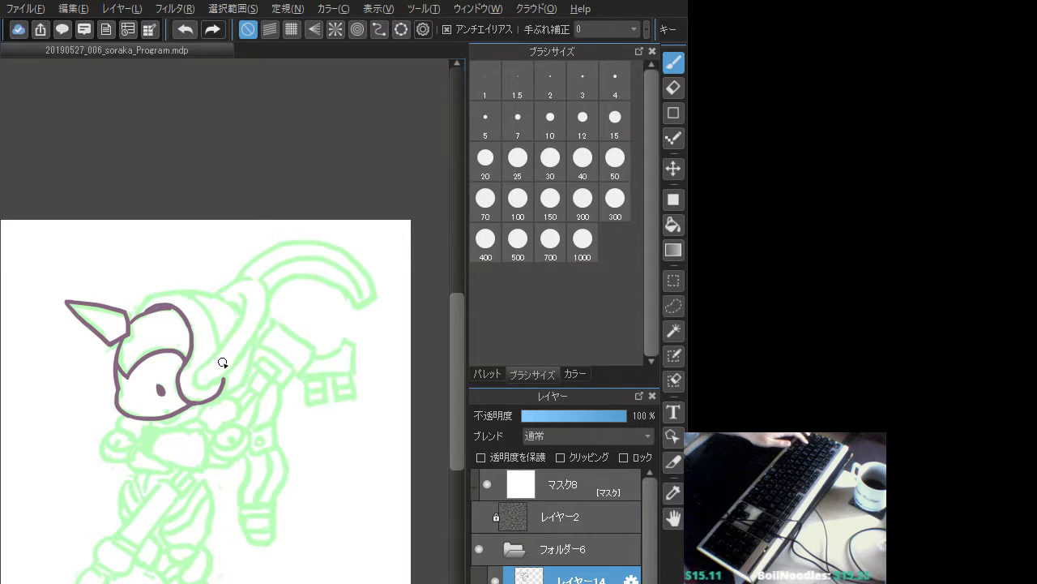
- Ink the outer arch of the head band from the horn to the back of the head, and add a short mouth line
mouse_move(135, 316)
mouse_down()
mouse_move(146, 299)
mouse_move(185, 292)
mouse_move(223, 340)
mouse_up()
key(ctrl+z)
key(ctrl+z)
mouse_move(182, 291)
mouse_down()
mouse_move(220, 337)
mouse_move(179, 291)
mouse_move(198, 297)
mouse_move(222, 343)
mouse_up()
key(ctrl+z)
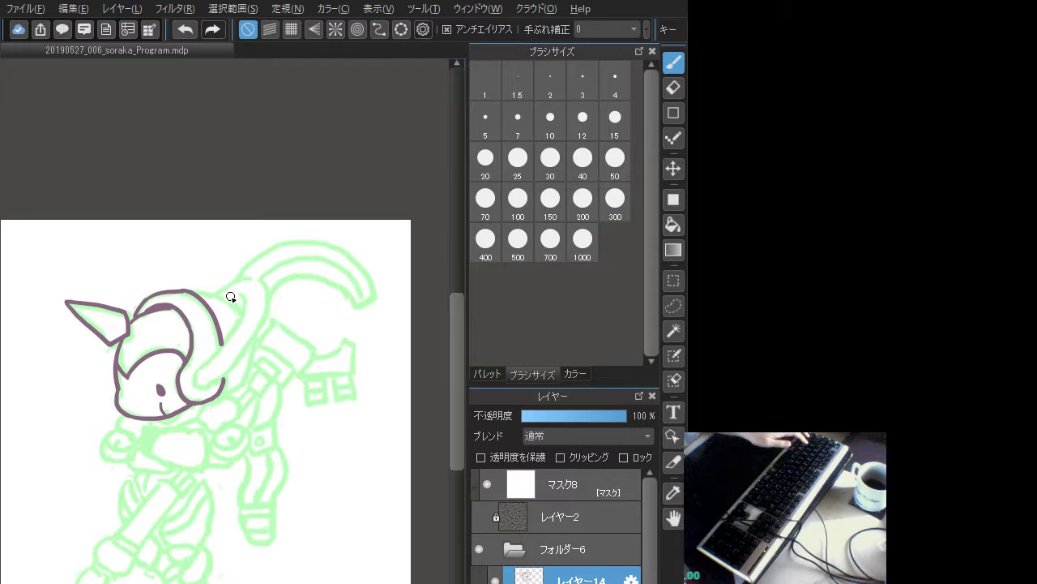
- Ink the long loop behind the head, tracing its rounded outer outline and its inner edge down to the cheek curl
mouse_move(215, 295)
mouse_down()
mouse_move(250, 274)
mouse_move(267, 291)
mouse_move(267, 312)
mouse_move(225, 380)
mouse_up()
key(ctrl+z)
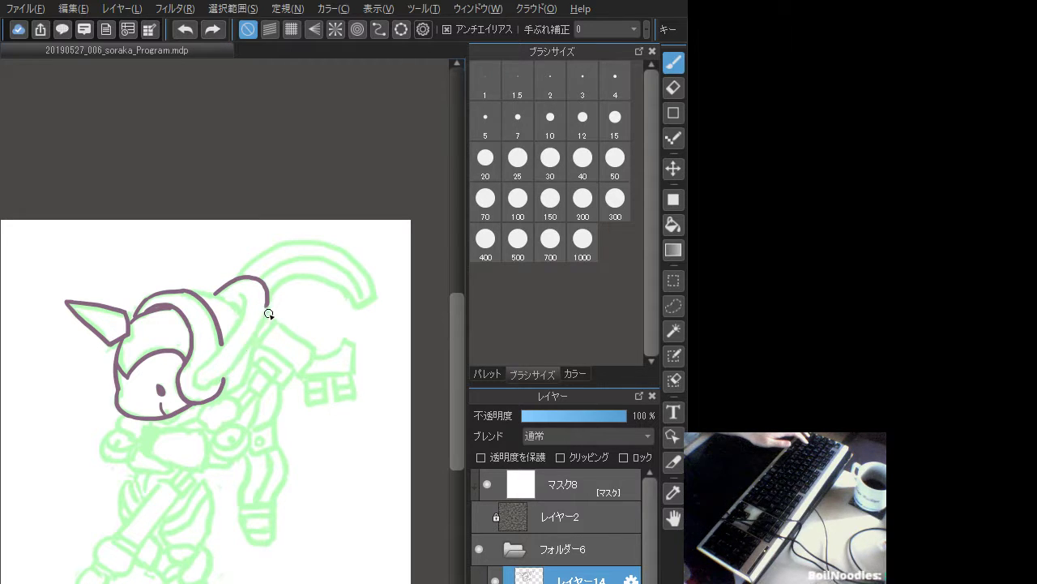
drag(264, 313, 221, 366)
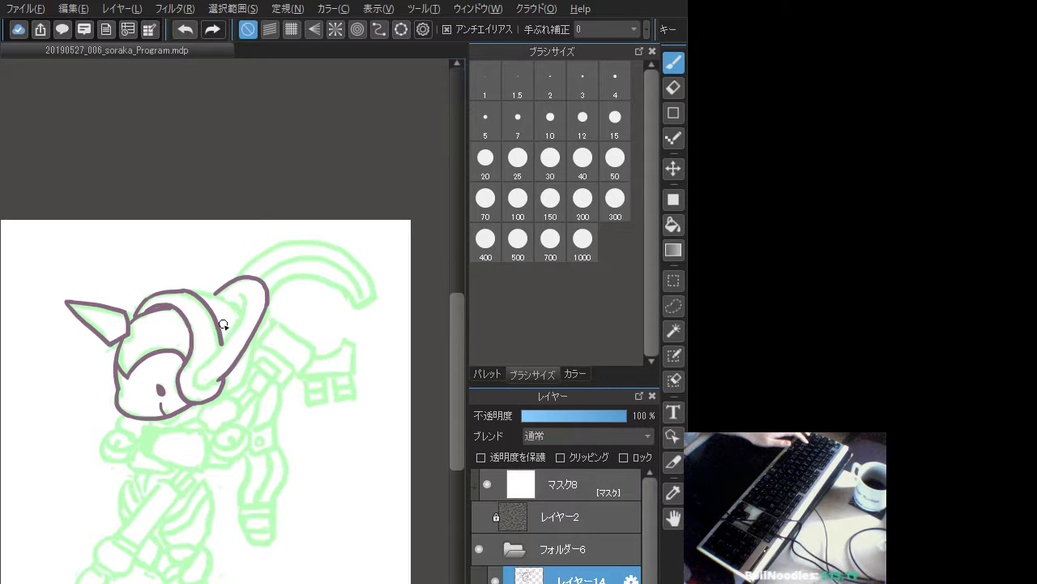
mouse_move(241, 301)
mouse_down()
mouse_move(200, 372)
mouse_move(206, 387)
mouse_move(229, 368)
mouse_move(200, 386)
mouse_move(226, 366)
mouse_move(225, 374)
mouse_up()
key(ctrl+z)
key(ctrl+z)
key(ctrl+z)
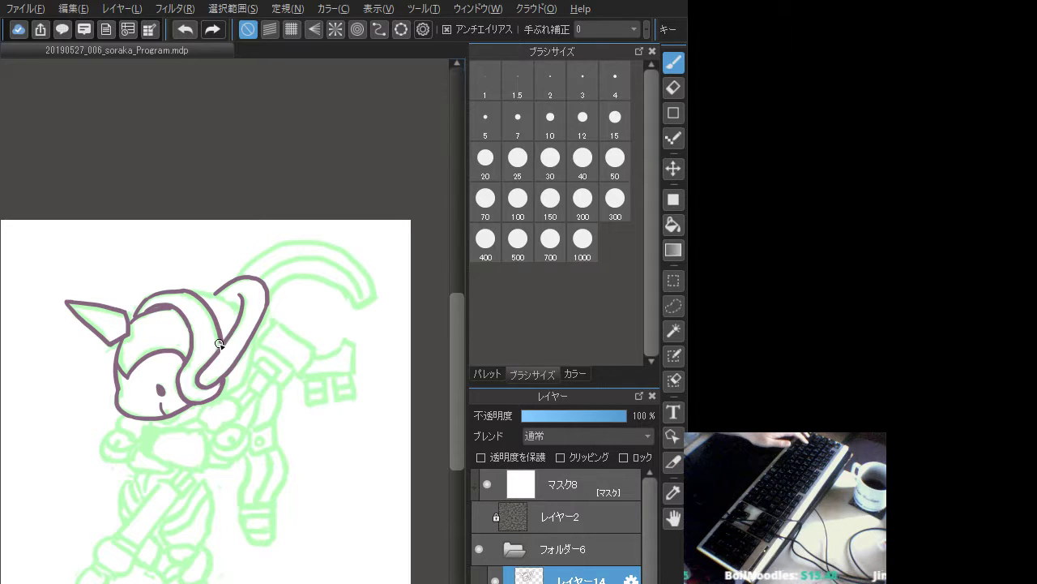
- Ink the connecting lines between the head band and the rear loop, undoing stray strokes
mouse_move(193, 292)
mouse_down()
mouse_move(229, 300)
mouse_move(194, 292)
mouse_move(237, 309)
mouse_move(241, 272)
mouse_move(233, 292)
mouse_move(198, 293)
mouse_move(238, 303)
mouse_move(196, 293)
mouse_move(240, 312)
mouse_up()
key(ctrl+z)
key(ctrl+z)
key(ctrl+z)
key(ctrl+z)
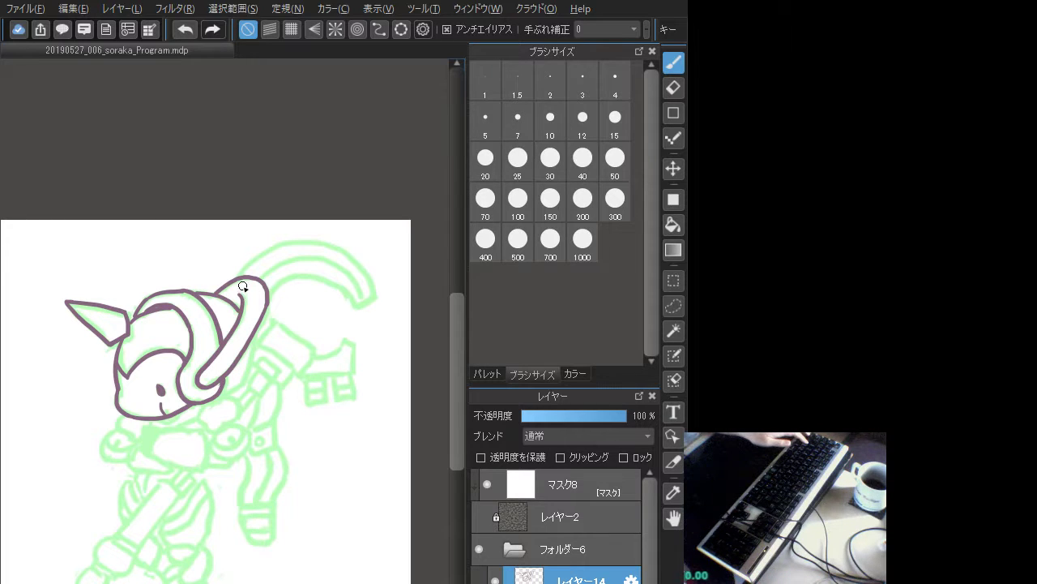
- Ink the small jagged shape below the chin and the rounded upper edge of the chest piece beside it
scroll(231, 394, down, 1)
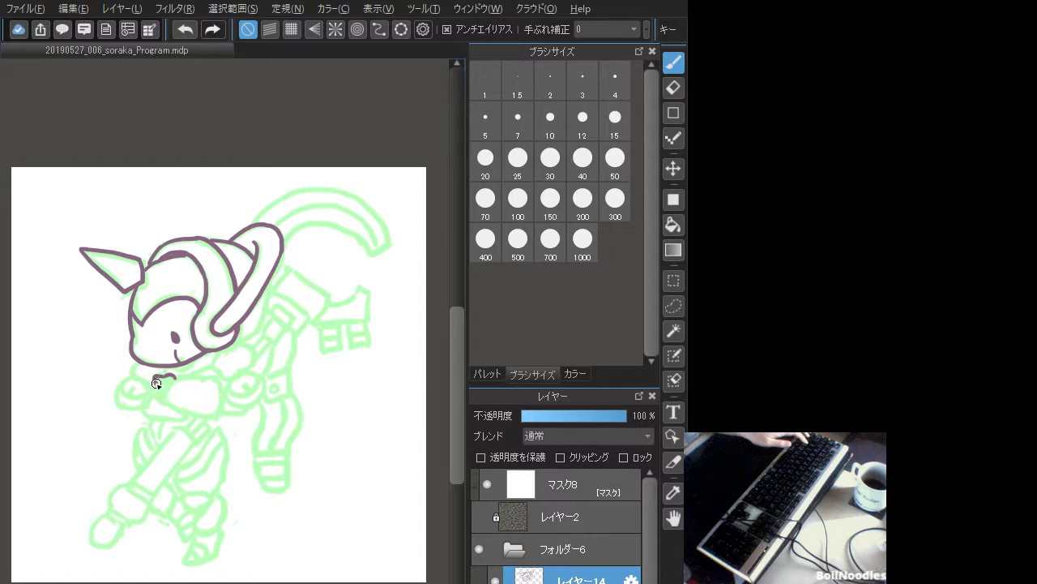
mouse_move(153, 397)
mouse_down()
mouse_move(173, 380)
mouse_move(167, 403)
mouse_move(185, 380)
mouse_move(175, 380)
mouse_move(211, 374)
mouse_move(190, 370)
mouse_move(215, 381)
mouse_move(220, 403)
mouse_move(194, 418)
mouse_move(209, 418)
mouse_move(217, 405)
mouse_move(164, 402)
mouse_move(213, 414)
mouse_move(166, 407)
mouse_move(215, 418)
mouse_up()
key(ctrl+z)
key(ctrl+z)
key(ctrl+z)
key(ctrl+z)
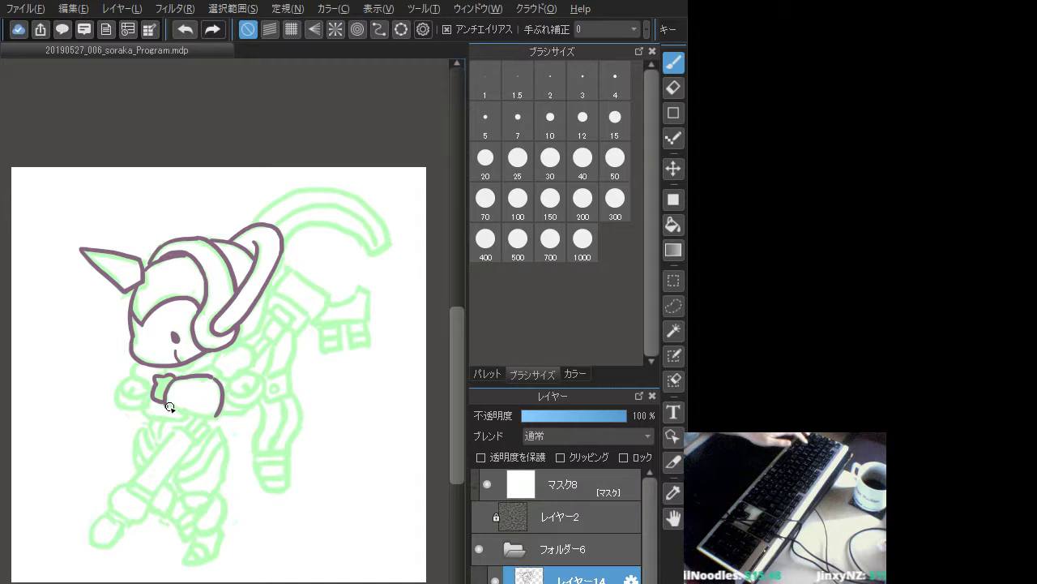
- Close the chest piece with a curved lower edge, redoing the stroke to match the guide
mouse_move(162, 402)
mouse_down()
mouse_move(212, 416)
mouse_move(223, 393)
mouse_move(192, 416)
mouse_move(219, 415)
mouse_up()
key(ctrl+z)
key(ctrl+z)
drag(162, 400, 220, 413)
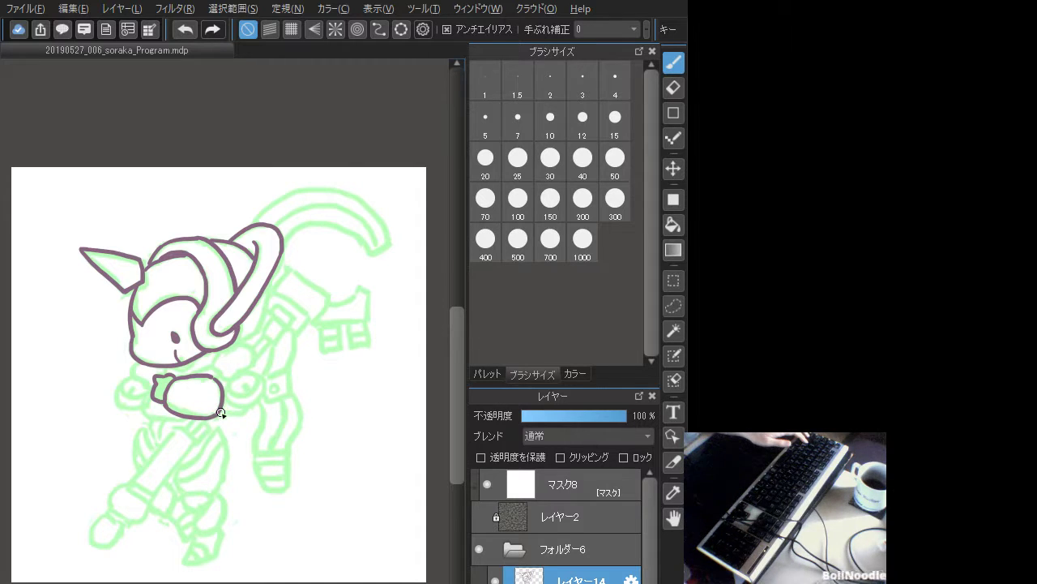
key(ctrl+z)
- Ink the inner oval of the rear cuff beside the chest piece and add a short mark inside it
mouse_move(199, 417)
mouse_down()
mouse_move(261, 376)
mouse_move(232, 377)
mouse_move(236, 396)
mouse_move(258, 375)
mouse_move(235, 376)
mouse_move(227, 394)
mouse_move(249, 371)
mouse_move(248, 394)
mouse_up()
key(ctrl+z)
key(ctrl+z)
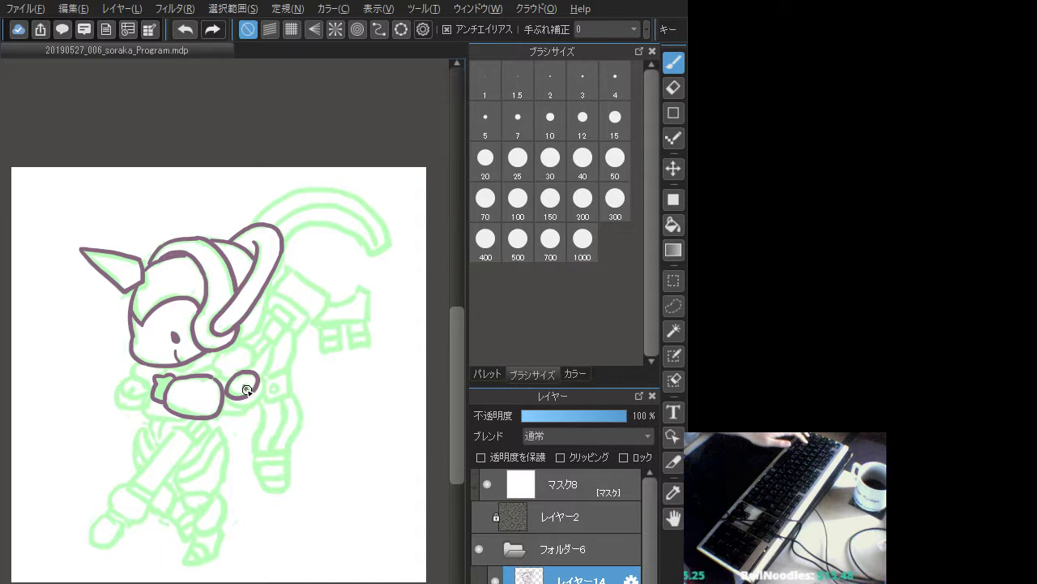
key(ctrl+z)
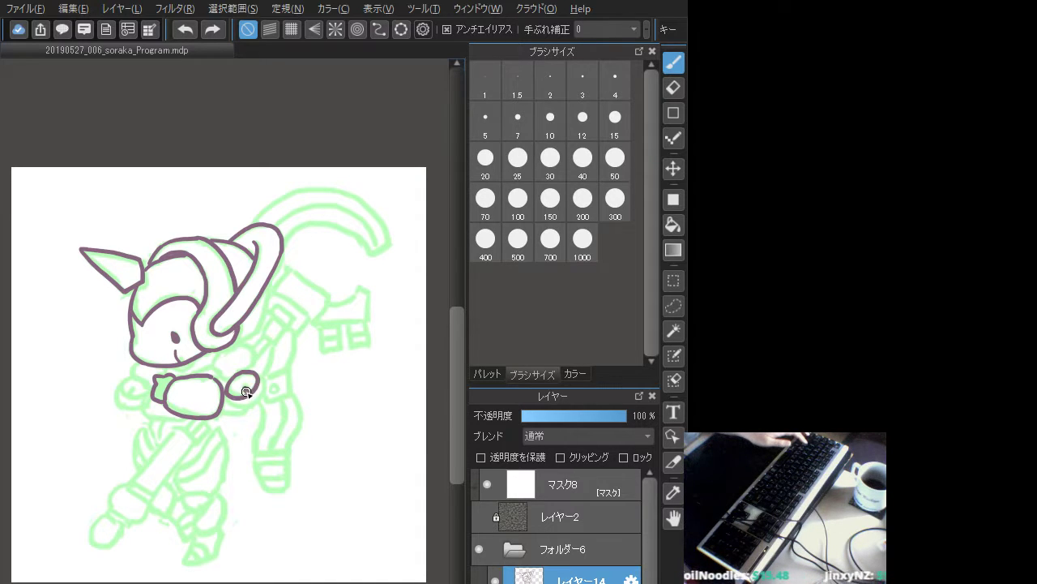
drag(244, 386, 247, 392)
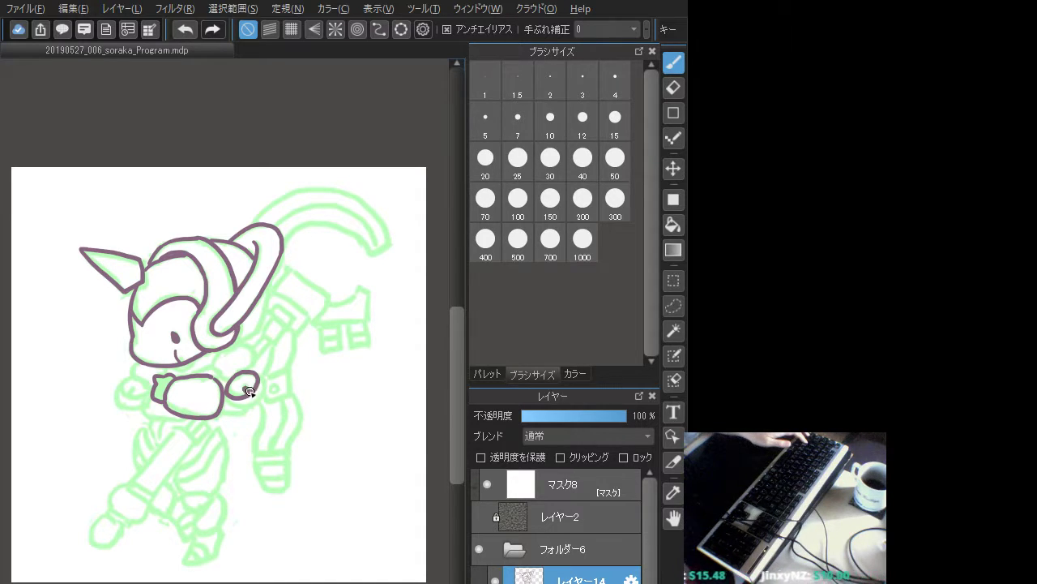
- Ink an outer ring around the rear cuff's oval, undoing misplaced strokes
mouse_move(222, 396)
mouse_down()
mouse_move(268, 383)
mouse_move(261, 371)
mouse_move(234, 407)
mouse_move(268, 389)
mouse_move(267, 374)
mouse_move(253, 369)
mouse_move(259, 397)
mouse_move(271, 385)
mouse_move(266, 391)
mouse_up()
key(ctrl+z)
key(ctrl+z)
key(ctrl+z)
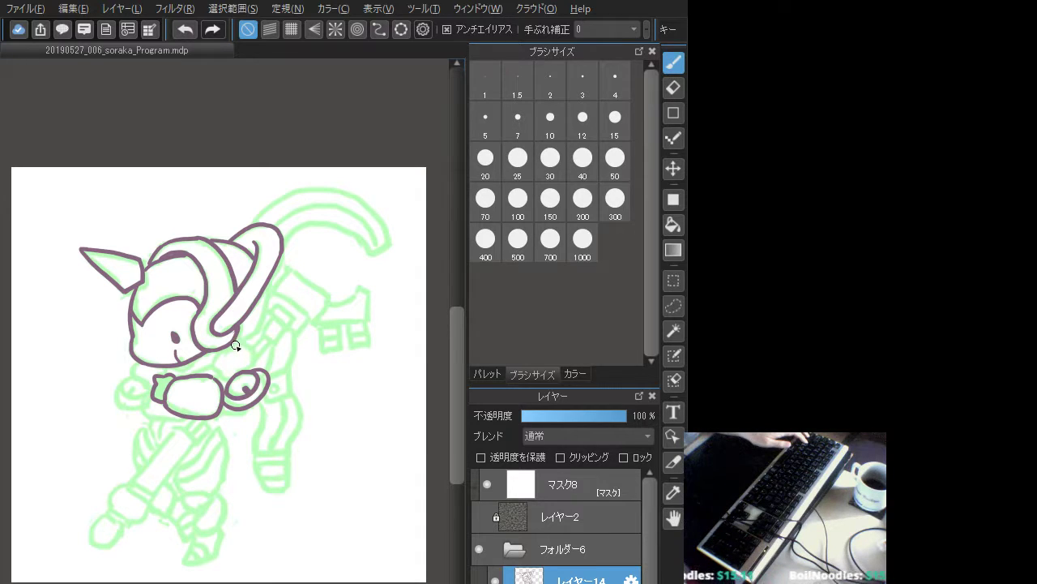
- Redraw the far edge of the rear cuff's outer ring so that it sits closer to the inner oval
key(ctrl+z)
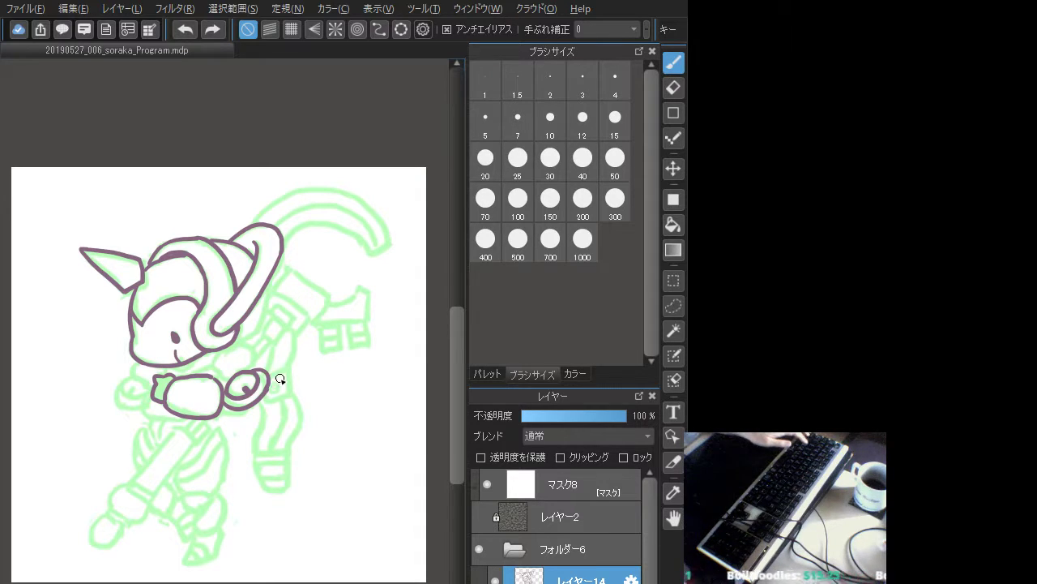
key(ctrl+z)
mouse_move(254, 372)
mouse_down()
mouse_move(224, 395)
mouse_move(242, 411)
mouse_move(265, 388)
mouse_move(236, 404)
mouse_move(224, 392)
mouse_move(265, 395)
mouse_up()
key(ctrl+z)
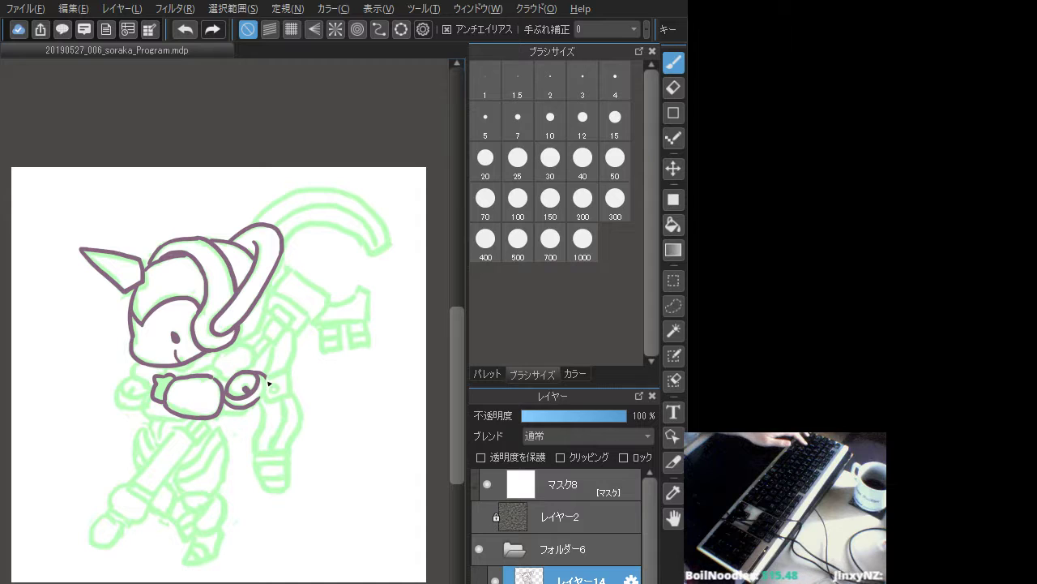
mouse_move(261, 374)
mouse_down()
mouse_move(265, 392)
mouse_move(253, 404)
mouse_up()
key(ctrl+z)
key(ctrl+z)
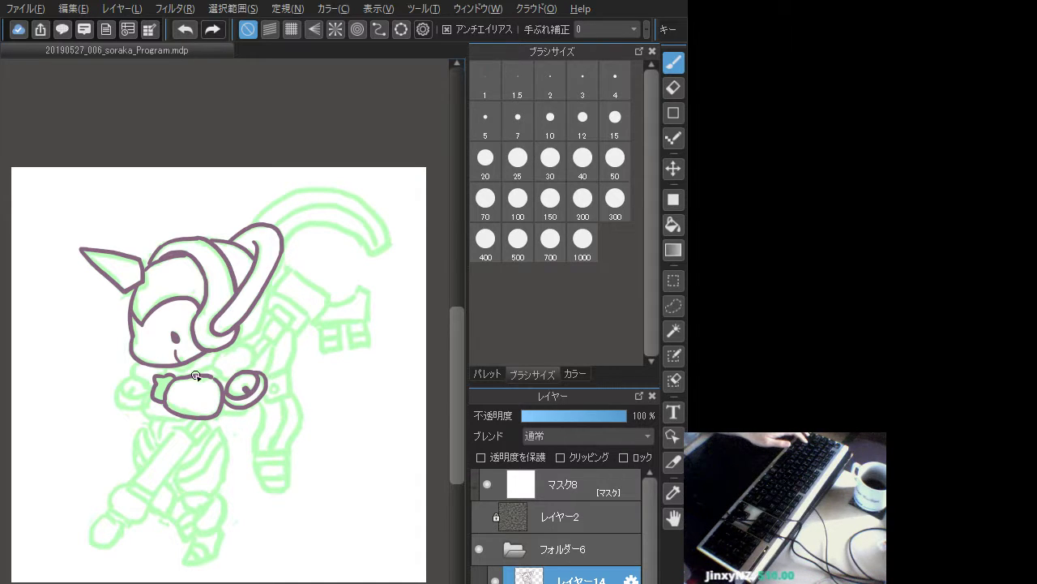
- Ink the front cuff as an oval with an inner mark and an outer ring, on the other side of the chest piece
mouse_move(128, 379)
mouse_down()
mouse_move(146, 390)
mouse_move(127, 379)
mouse_move(127, 395)
mouse_move(125, 382)
mouse_move(144, 394)
mouse_move(124, 394)
mouse_up()
key(ctrl+z)
key(ctrl+z)
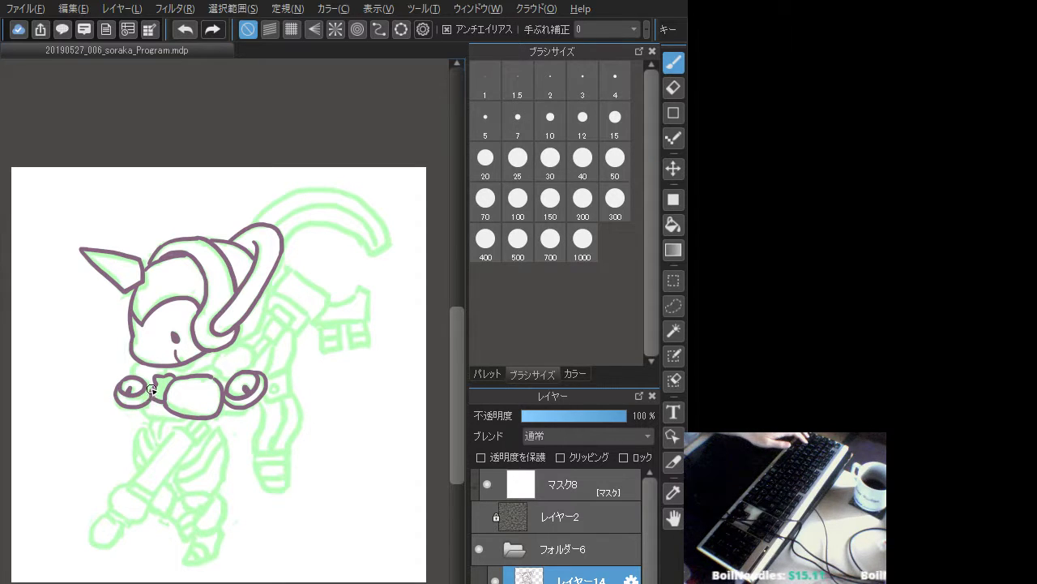
- Rework the front cuff's inner oval and outer ring, undoing strokes that miss the guide
key(ctrl+z)
mouse_move(120, 381)
mouse_down()
mouse_move(117, 397)
mouse_move(142, 404)
mouse_move(130, 406)
mouse_move(147, 381)
mouse_move(149, 391)
mouse_move(145, 377)
mouse_move(144, 393)
mouse_up()
key(ctrl+z)
key(ctrl+z)
key(ctrl+z)
key(ctrl+z)
key(ctrl+z)
key(ctrl+z)
key(ctrl+z)
key(ctrl+z)
key(ctrl+z)
key(ctrl+z)
key(ctrl+z)
key(ctrl+z)
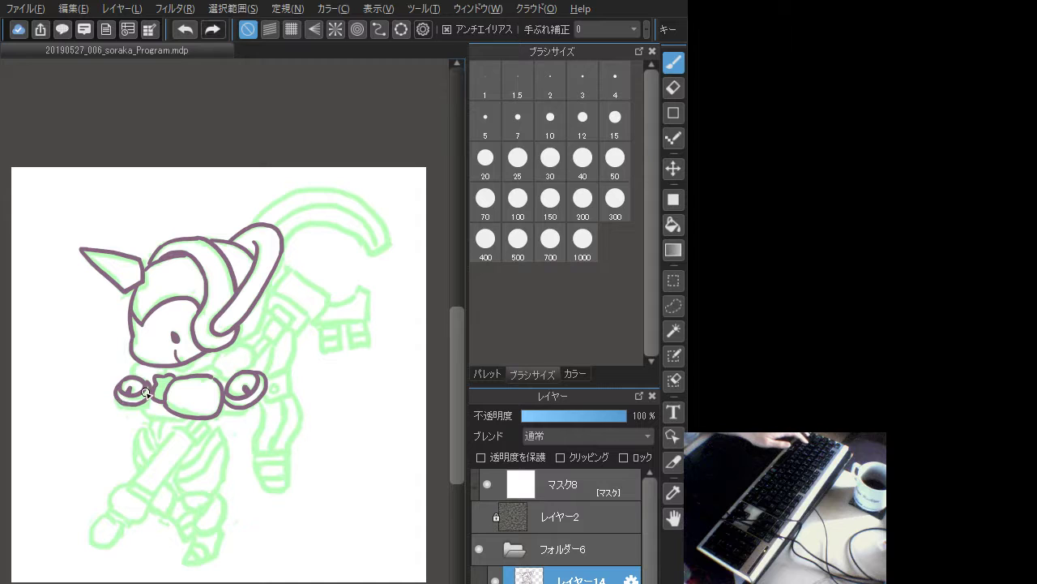
- Ink the short shoulder line between the jaw and the front cuff
key(ctrl+z)
mouse_move(136, 365)
mouse_down()
mouse_move(131, 377)
mouse_move(162, 375)
mouse_up()
key(ctrl+z)
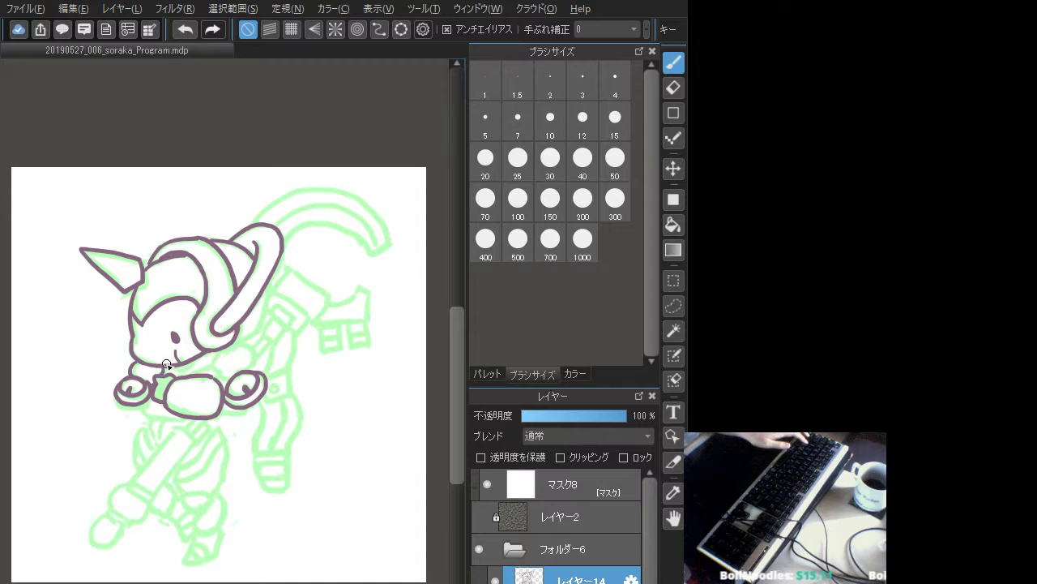
- Ink the rounded shoulder shape above the front cuff, redoing strokes that miss the green guide
mouse_move(220, 353)
mouse_down()
mouse_move(214, 367)
mouse_move(246, 370)
mouse_up()
key(ctrl+z)
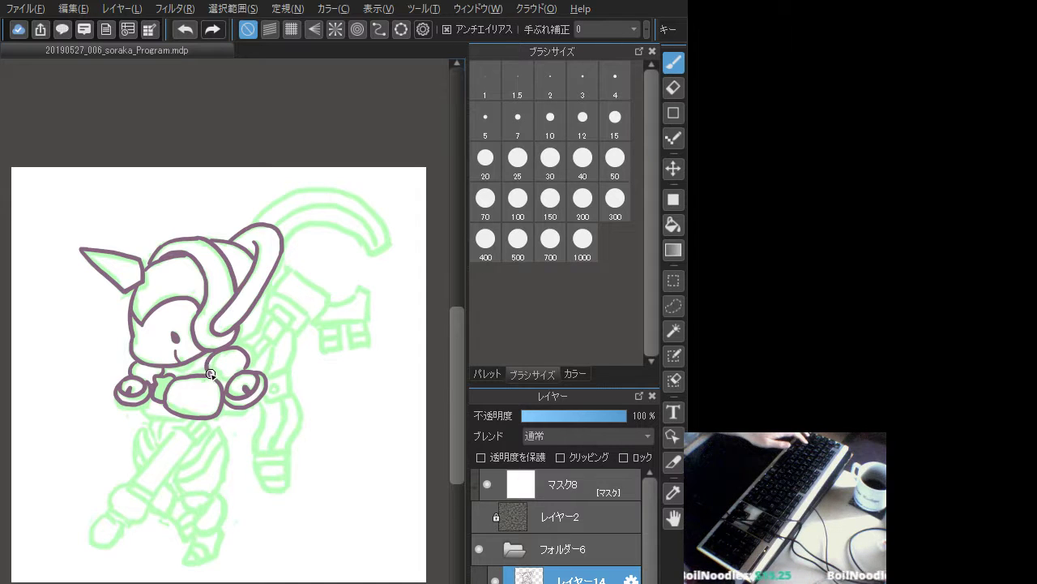
key(ctrl+z)
drag(221, 350, 210, 373)
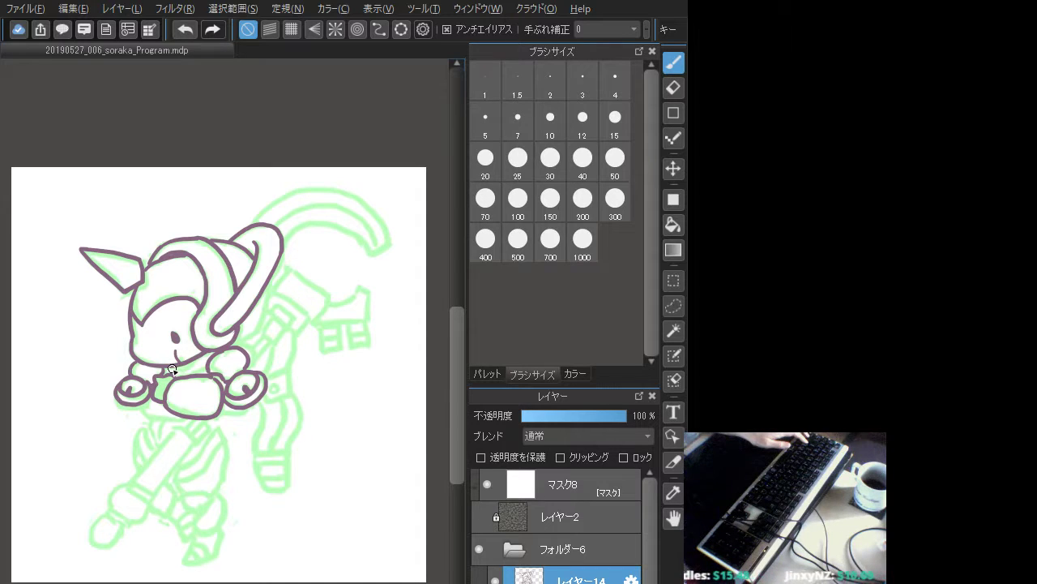
- Ink the short neck and collar lines between the chin and the chest piece, undoing stray strokes
drag(172, 370, 196, 369)
key(ctrl+z)
key(ctrl+z)
key(ctrl+z)
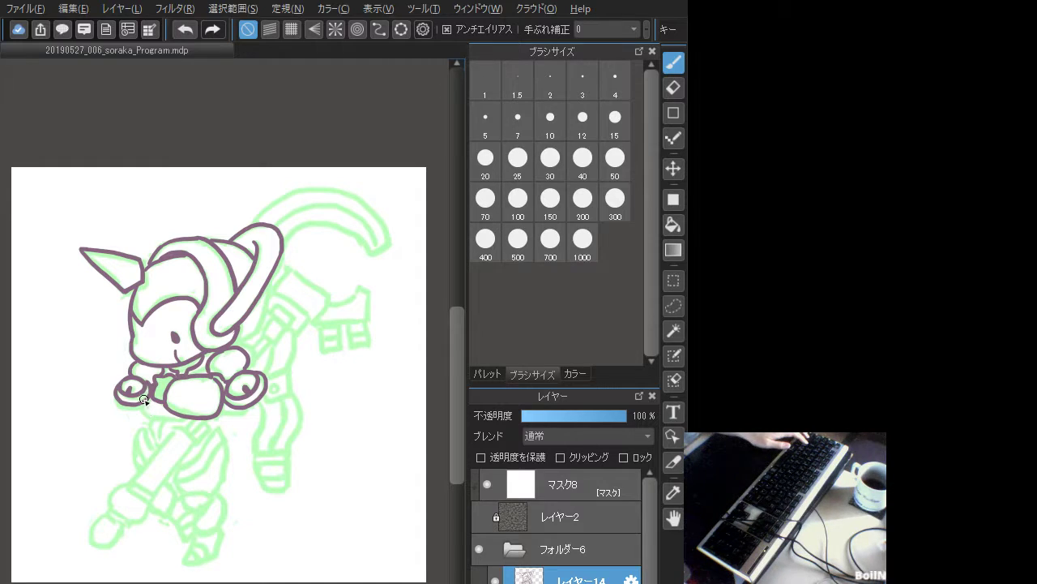
- Ink the curved underside outline running from the rear cuff to beneath the chest piece, retrying strokes until they fit
mouse_move(145, 400)
mouse_down()
mouse_move(179, 417)
mouse_move(161, 419)
mouse_move(175, 418)
mouse_move(164, 404)
mouse_move(142, 405)
mouse_move(167, 405)
mouse_move(158, 422)
mouse_move(148, 419)
mouse_move(187, 410)
mouse_up()
key(ctrl+z)
key(ctrl+z)
key(ctrl+z)
key(ctrl+z)
key(ctrl+z)
key(ctrl+z)
key(ctrl+z)
key(ctrl+z)
key(ctrl+z)
key(ctrl+z)
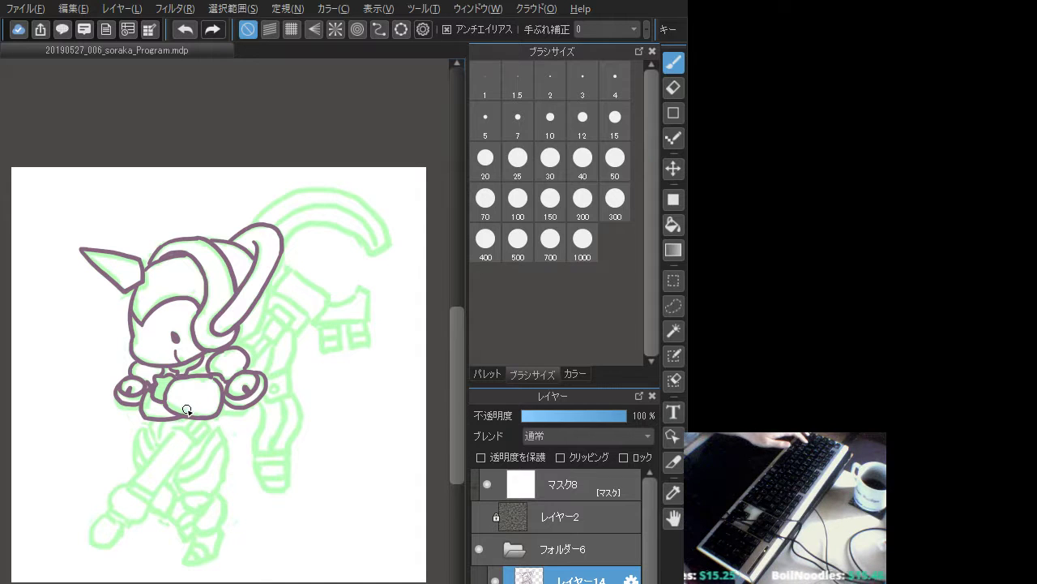
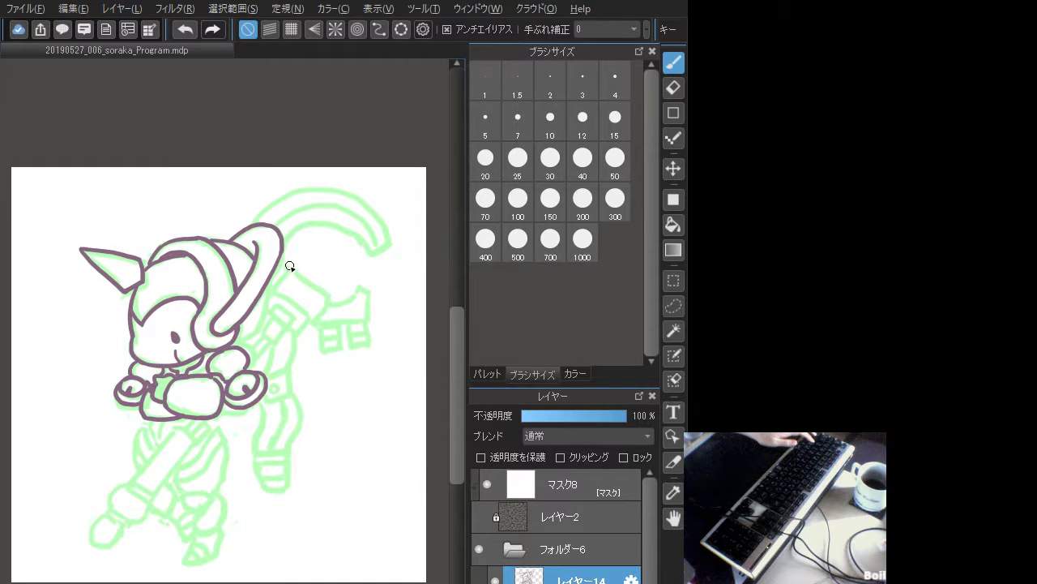
- Ink the back edge of the hair behind the long ear, curving from the ear down toward the shoulder, reworking the stroke
mouse_move(276, 275)
mouse_down()
mouse_move(270, 302)
mouse_move(240, 337)
mouse_up()
key(ctrl+z)
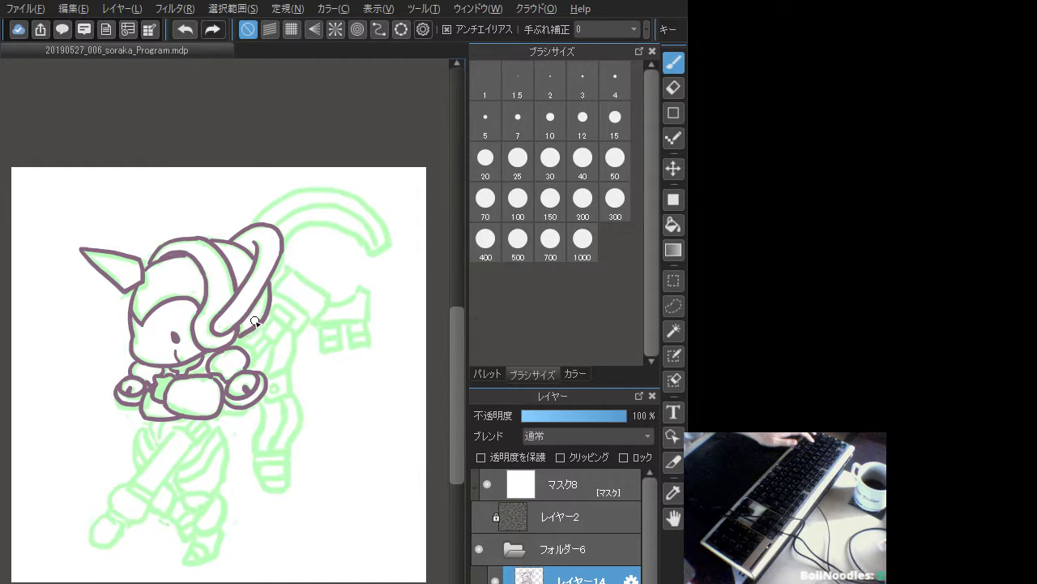
key(ctrl+z)
drag(268, 284, 252, 332)
key(ctrl+z)
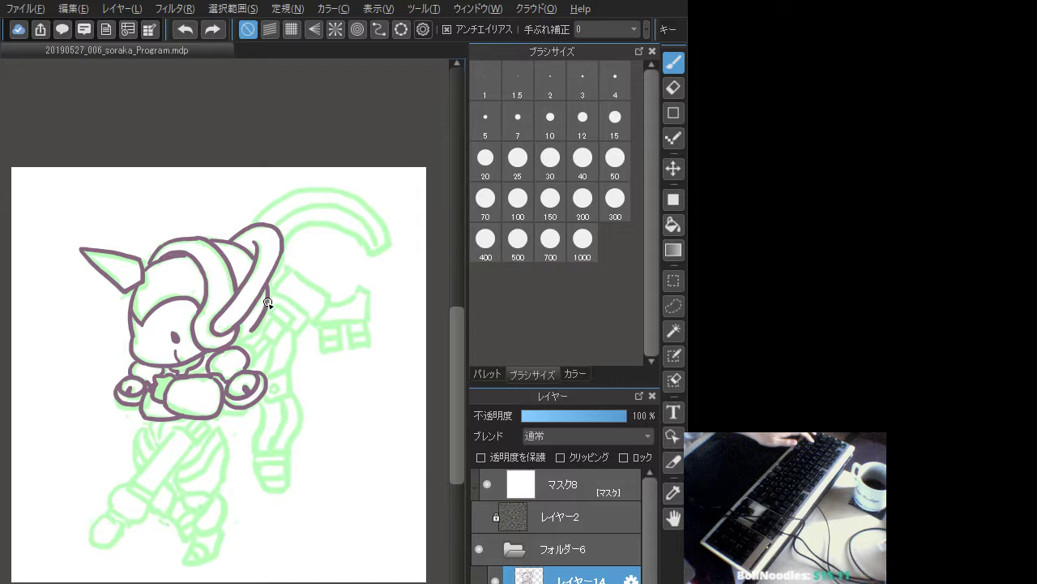
key(ctrl+z)
drag(268, 284, 257, 333)
key(ctrl+z)
mouse_move(267, 285)
mouse_down()
mouse_move(253, 337)
mouse_move(233, 346)
mouse_up()
key(ctrl+z)
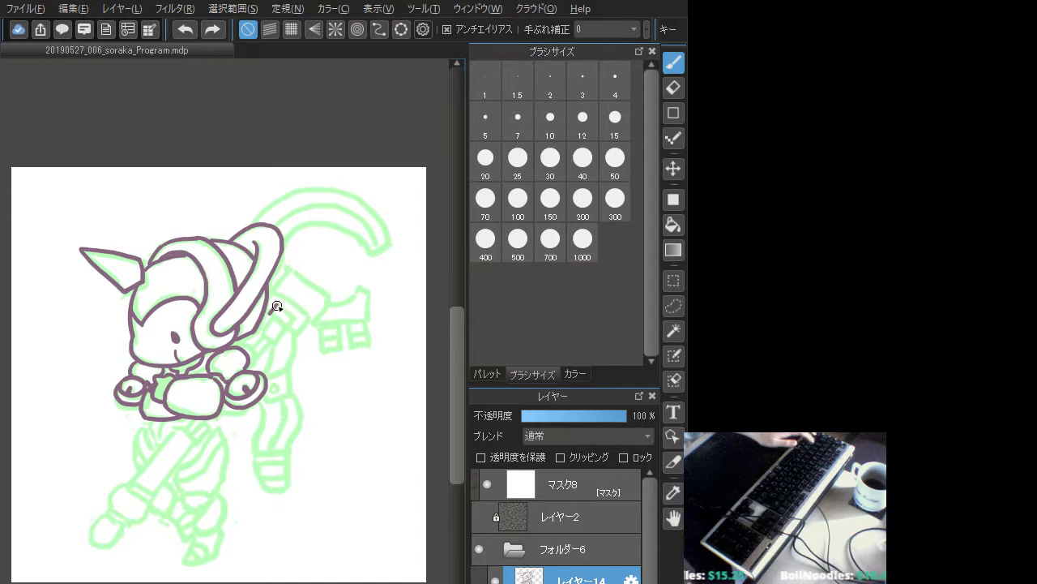
- Ink the narrow diagonal rod rising behind the shoulder and its rectangular end cap, undoing strokes that miss the guide
mouse_move(273, 312)
mouse_down()
mouse_move(259, 334)
mouse_move(283, 326)
mouse_move(271, 345)
mouse_move(262, 336)
mouse_move(284, 328)
mouse_move(274, 341)
mouse_move(261, 316)
mouse_move(286, 329)
mouse_move(251, 359)
mouse_move(274, 331)
mouse_move(249, 353)
mouse_up()
key(ctrl+z)
key(ctrl+z)
key(ctrl+z)
key(ctrl+z)
key(ctrl+z)
key(ctrl+z)
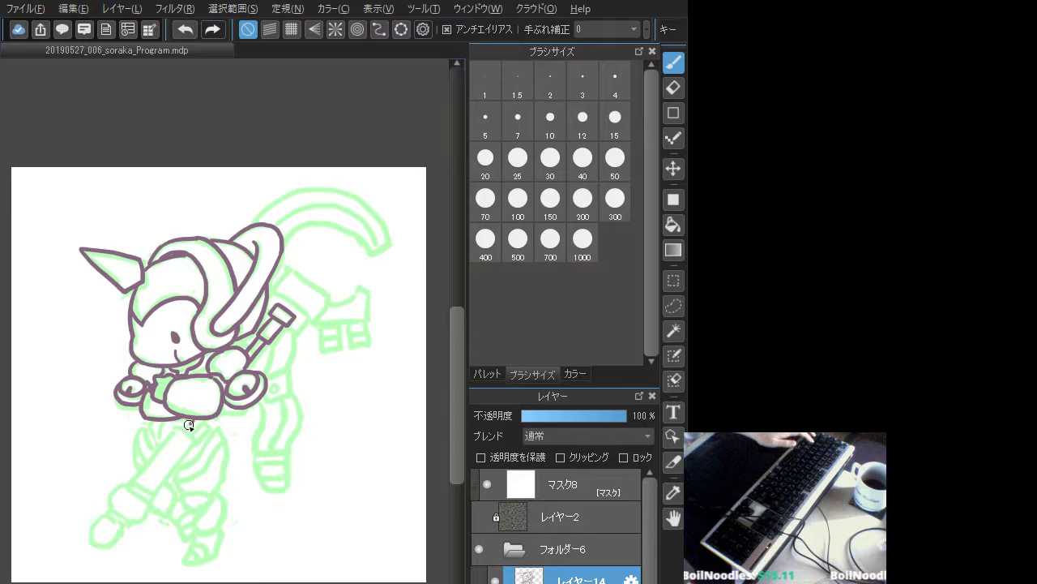
- Ink the rod's short continuation below the chest piece and one long edge of the thicker diagonal section beneath it
mouse_move(207, 419)
mouse_down()
mouse_move(173, 430)
mouse_move(194, 440)
mouse_move(154, 487)
mouse_up()
key(ctrl+z)
key(ctrl+z)
key(ctrl+z)
key(ctrl+z)
key(ctrl+z)
key(ctrl+z)
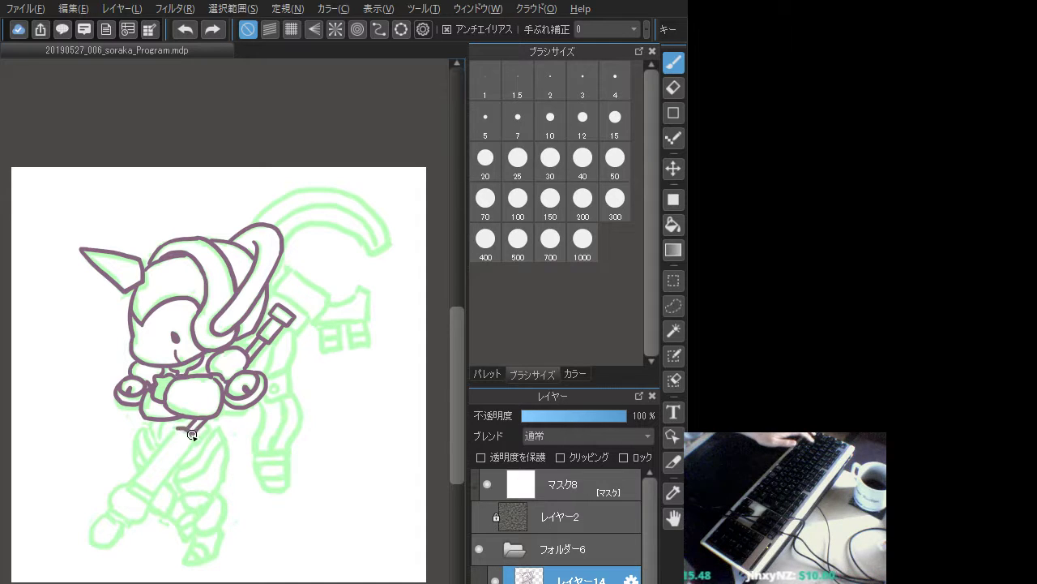
mouse_move(190, 442)
mouse_down()
mouse_move(198, 451)
mouse_move(154, 492)
mouse_up()
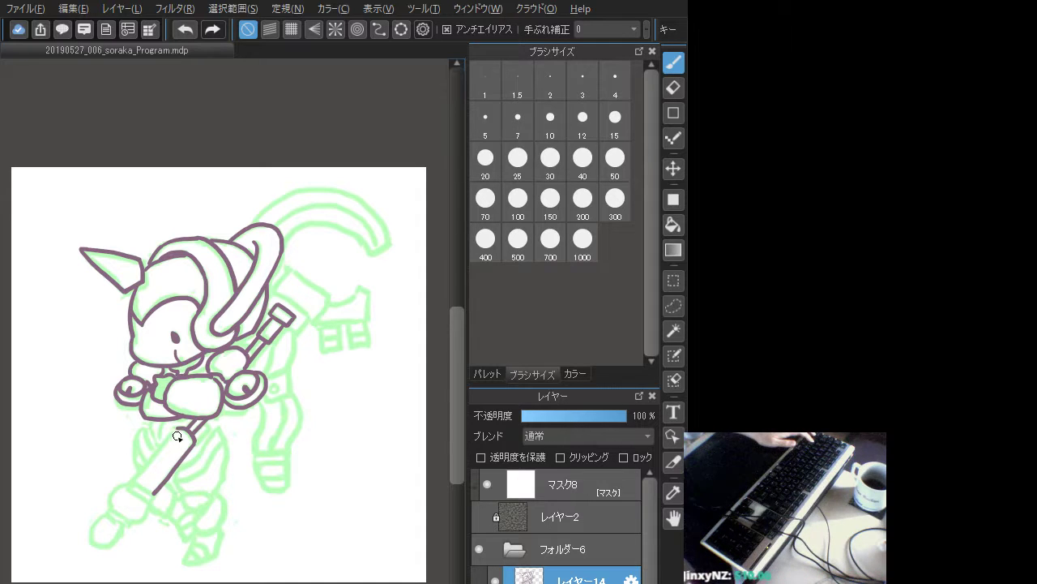
- Ink the outer long edge of the staff's thick lower shaft over the green sketch, redrawing until the line fits
drag(178, 429, 133, 480)
key(ctrl+z)
key(ctrl+z)
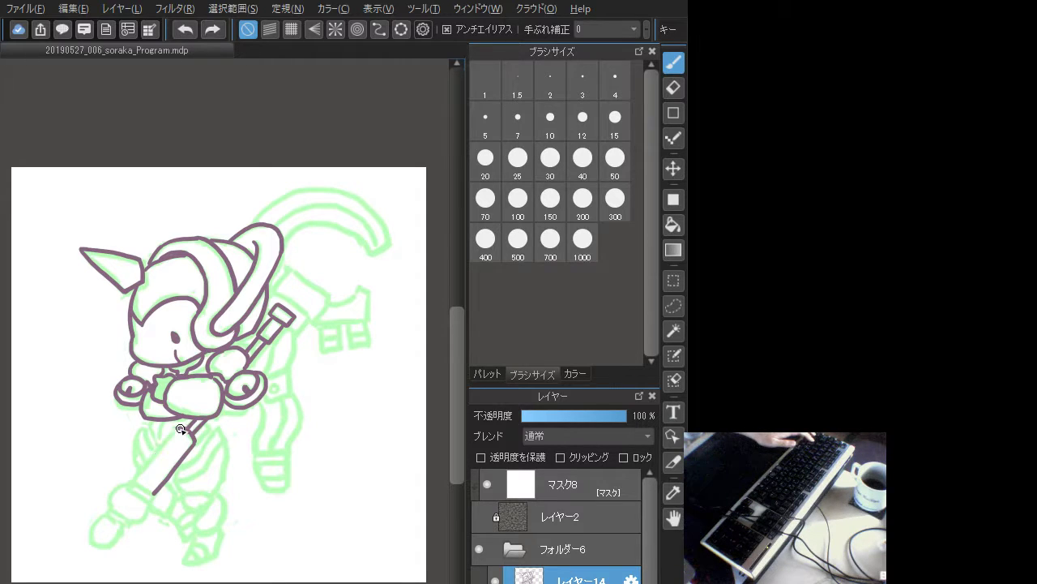
drag(179, 430, 132, 478)
key(ctrl+z)
key(ctrl+z)
drag(178, 429, 134, 480)
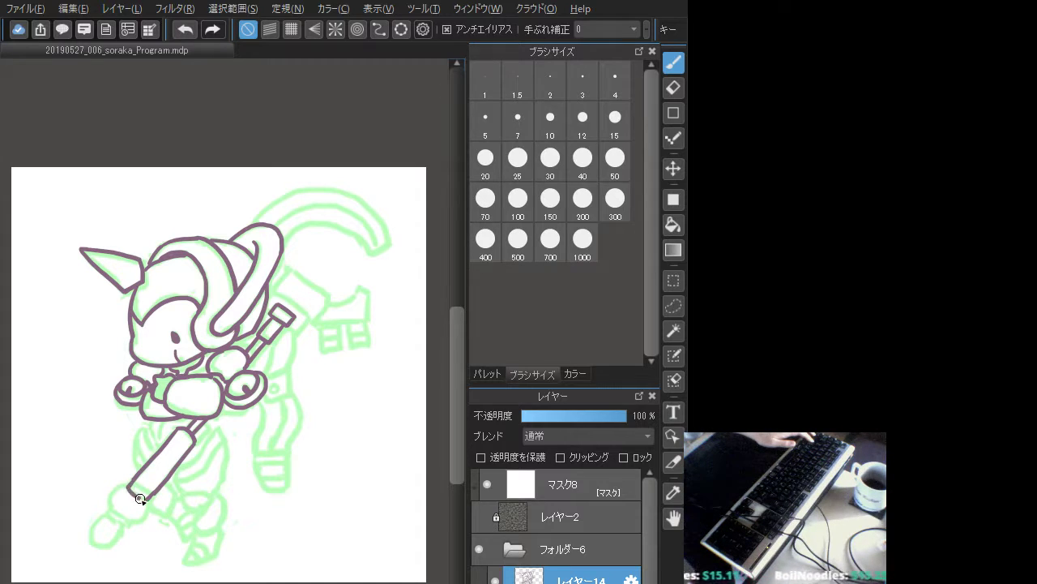
- Ink the closing edge and narrow band across the lower end of the staff's thick shaft
key(ctrl+z)
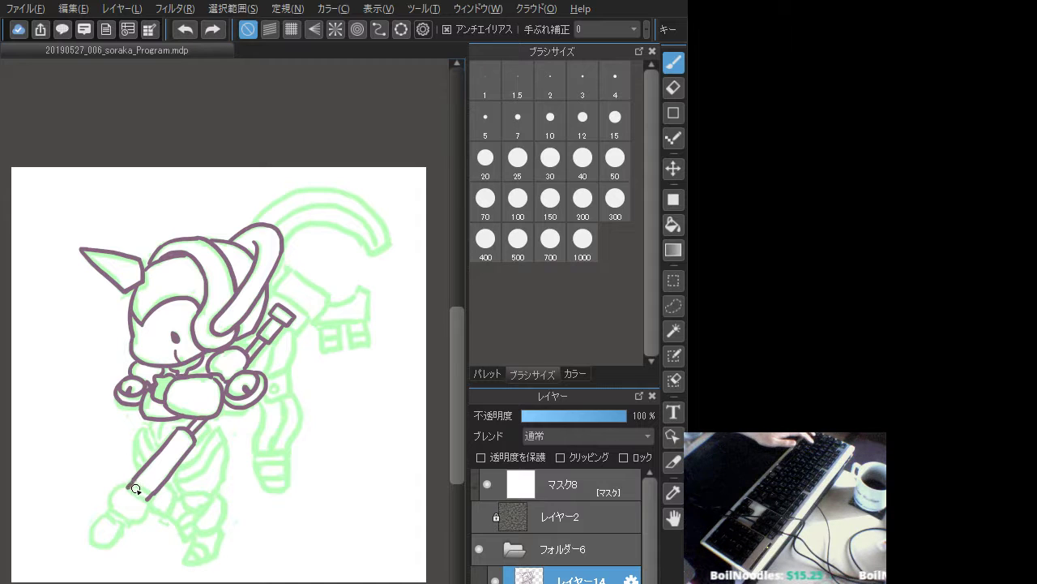
drag(132, 491, 142, 499)
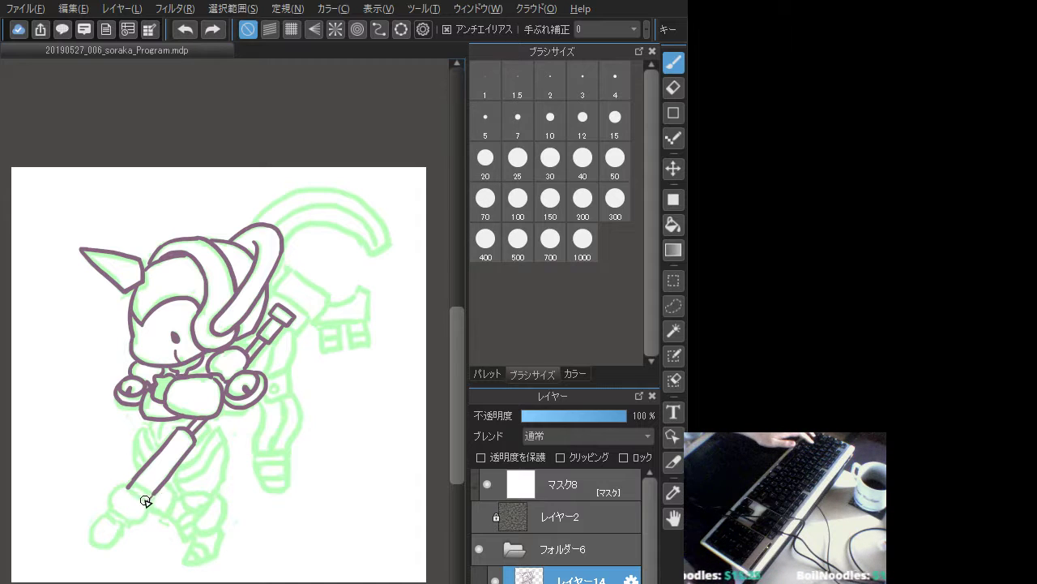
key(ctrl+z)
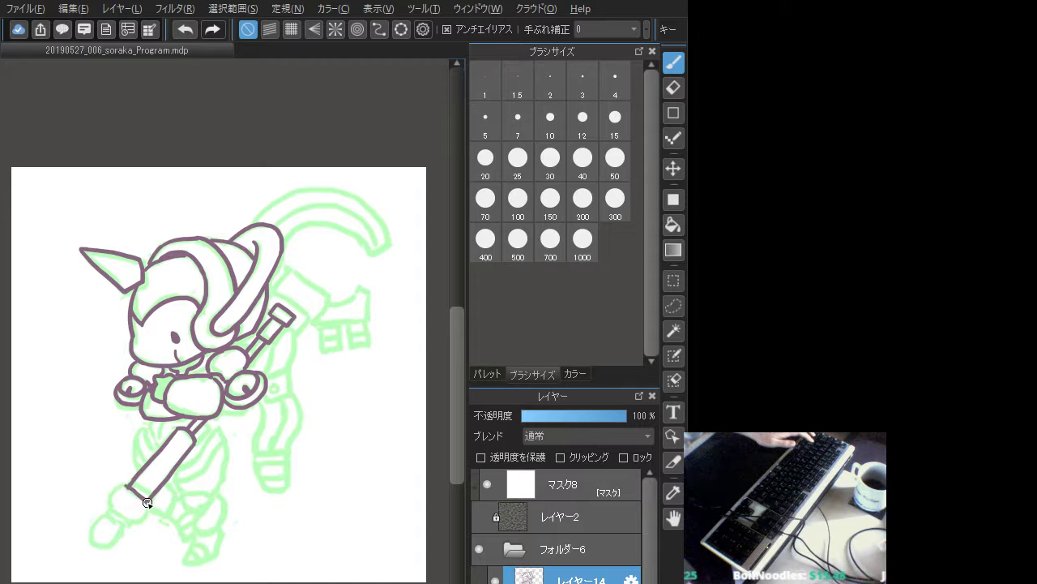
key(ctrl+z)
mouse_move(129, 488)
mouse_down()
mouse_move(147, 501)
mouse_move(127, 492)
mouse_up()
key(ctrl+z)
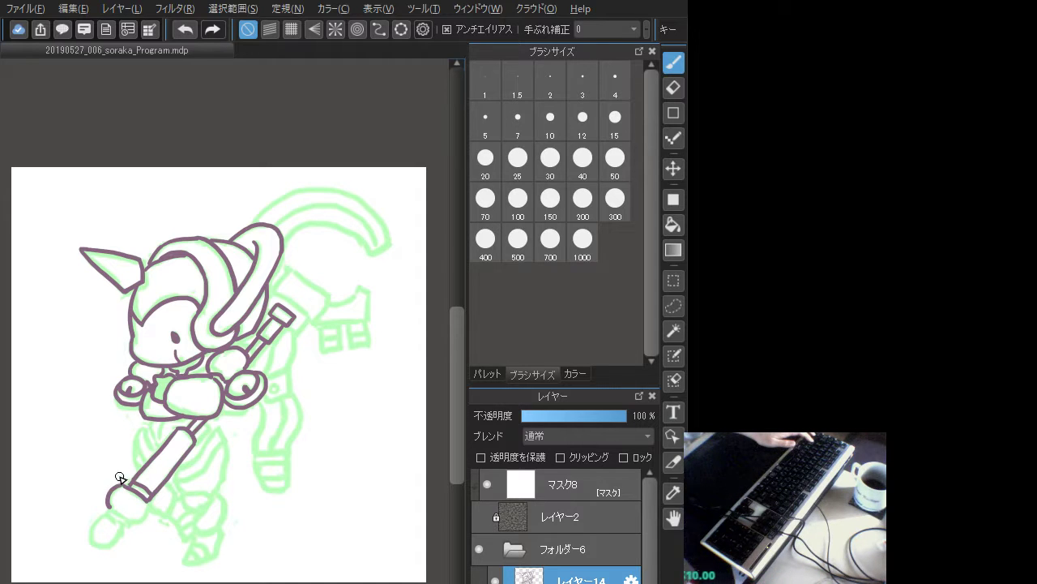
- Ink the rounded knob and the curved collar around it below the staff's shaft
key(ctrl+z)
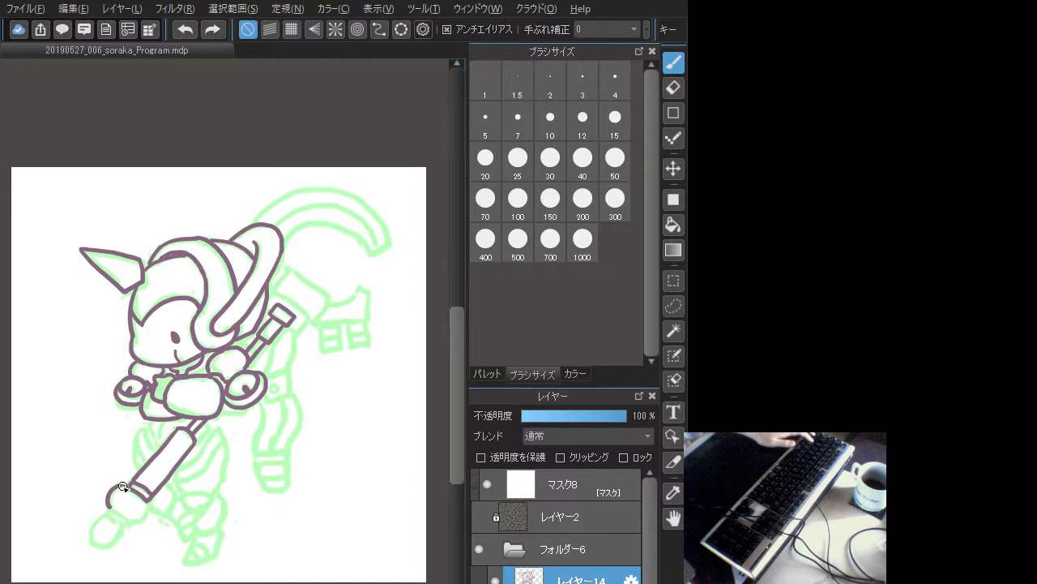
drag(154, 497, 148, 493)
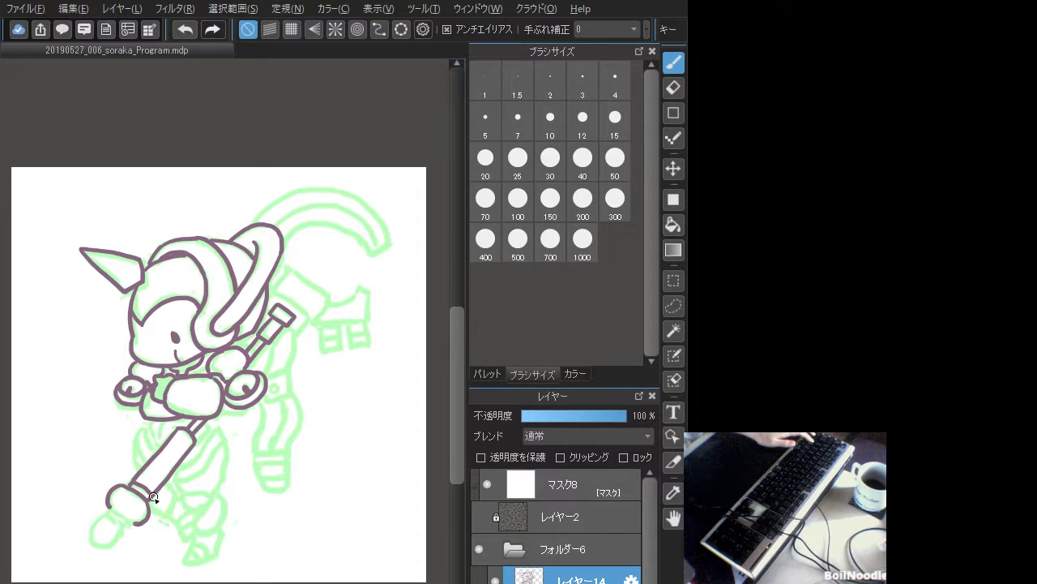
key(ctrl+z)
mouse_move(123, 486)
mouse_down()
mouse_move(153, 483)
mouse_move(152, 499)
mouse_move(122, 477)
mouse_move(111, 488)
mouse_move(147, 489)
mouse_move(139, 522)
mouse_up()
key(ctrl+z)
key(ctrl+z)
key(ctrl+z)
key(ctrl+z)
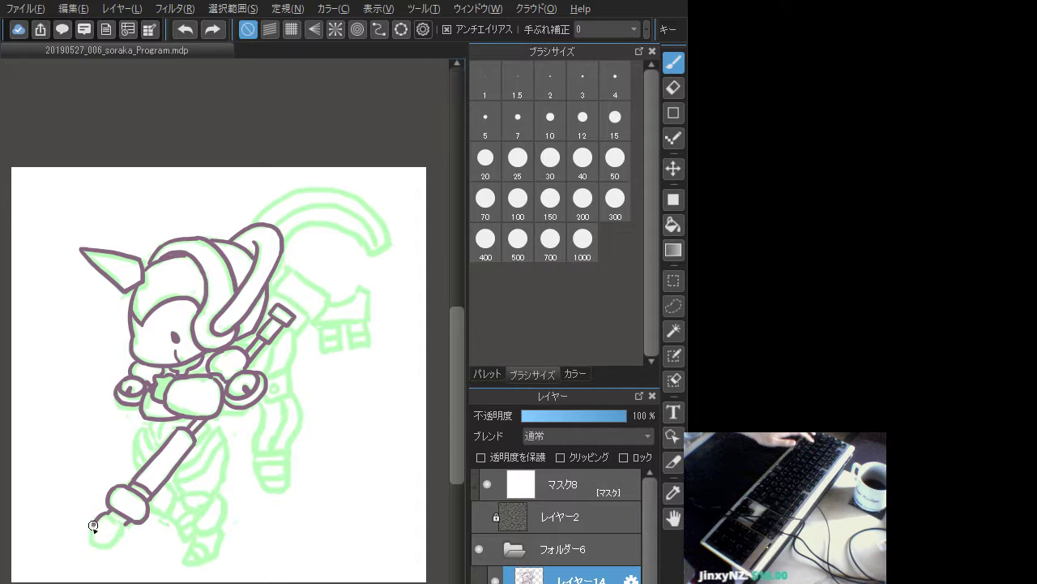
- Ink the oval tip at the staff's lower end and the short neck joining it to the knob
drag(94, 525, 103, 545)
key(ctrl+z)
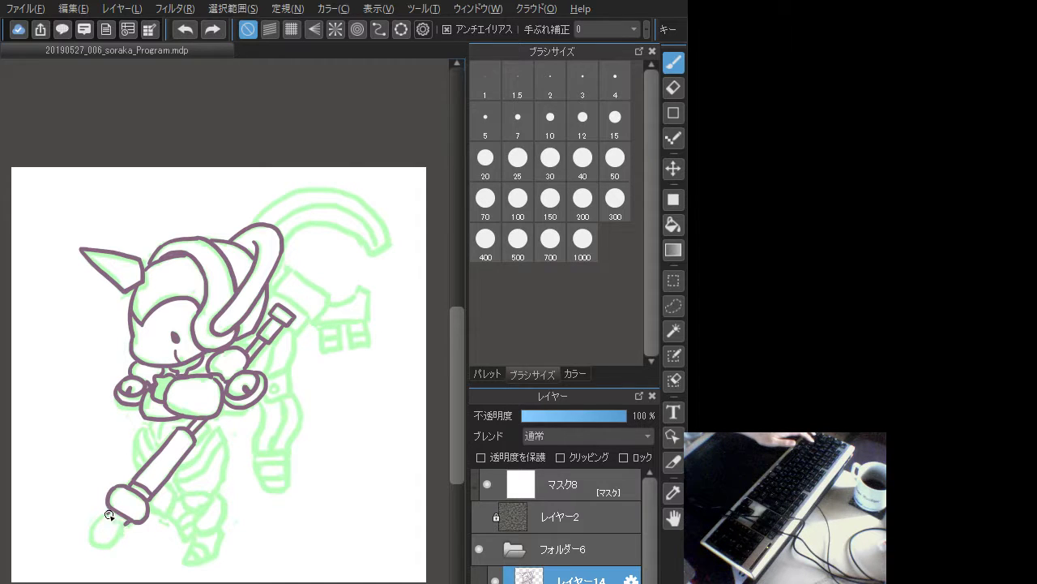
mouse_move(102, 509)
mouse_down()
mouse_move(93, 542)
mouse_move(113, 540)
mouse_move(120, 528)
mouse_move(108, 516)
mouse_move(90, 539)
mouse_move(103, 545)
mouse_move(120, 515)
mouse_up()
key(ctrl+z)
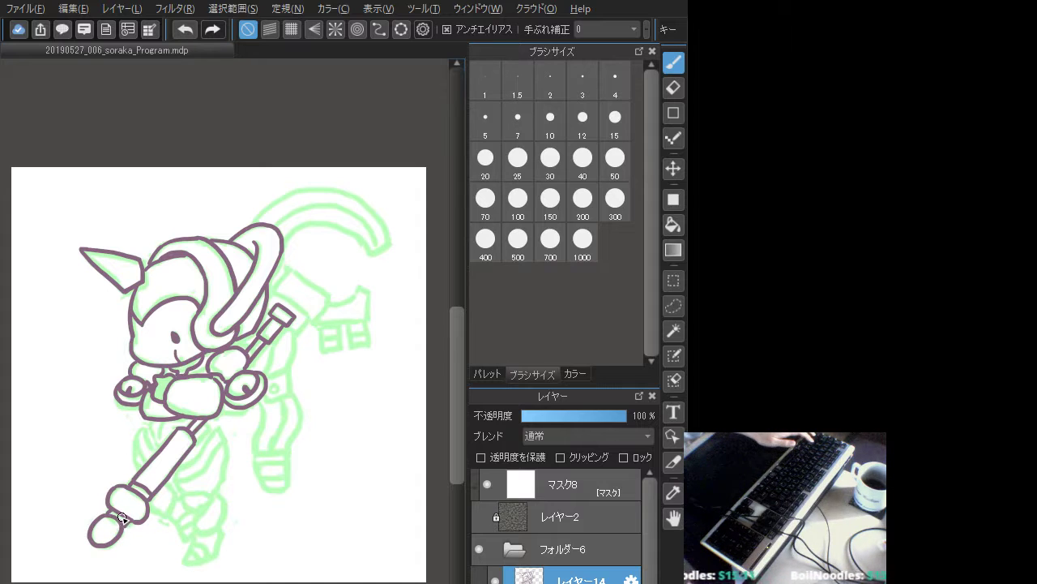
key(ctrl+z)
drag(109, 513, 121, 525)
key(ctrl+z)
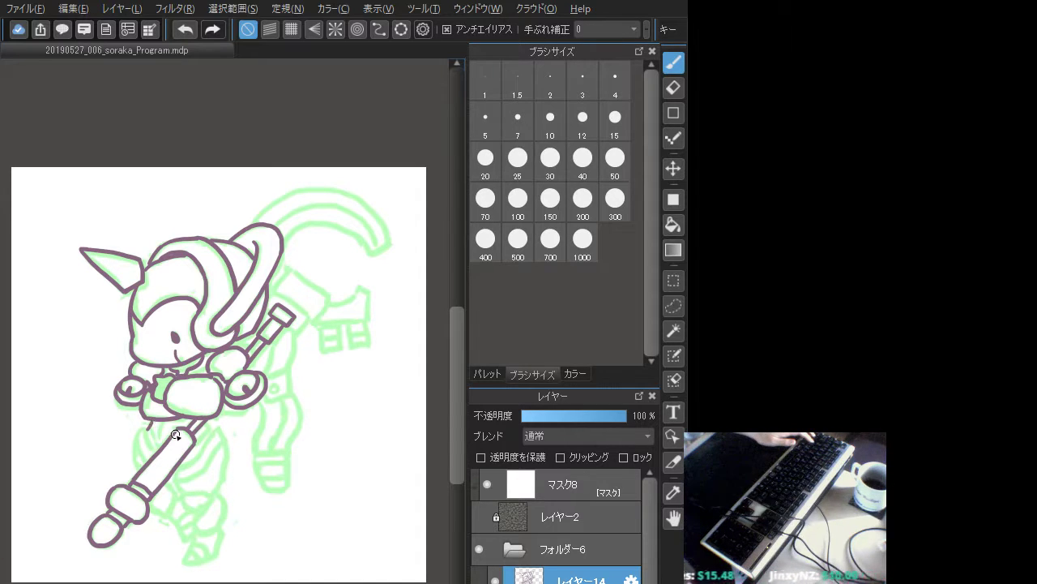
- Ink the short waist lines between the character's forearm and the staff, redrawing strokes as needed
key(ctrl+z)
drag(152, 419, 149, 430)
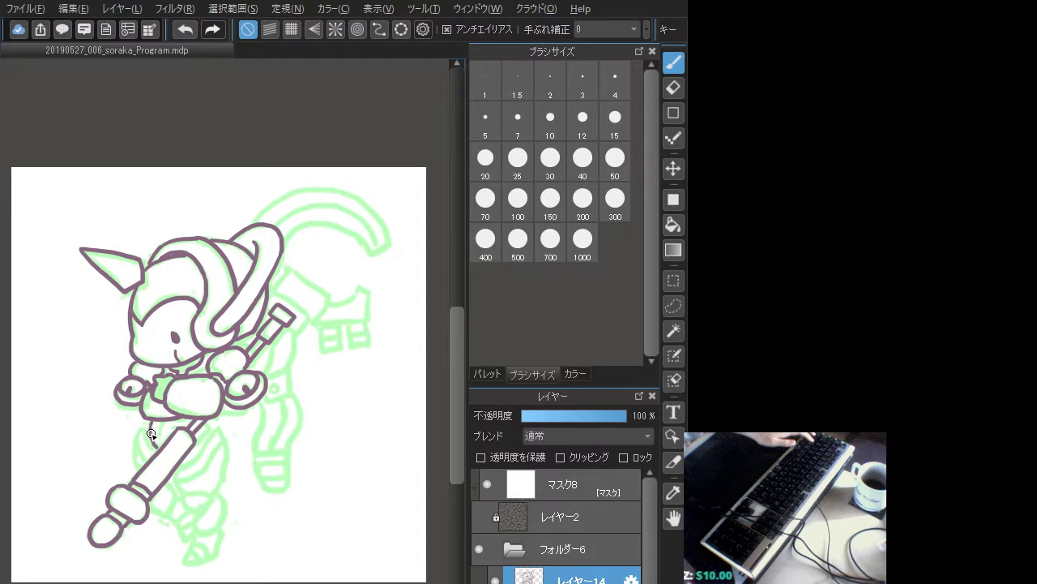
key(ctrl+z)
mouse_move(157, 445)
mouse_down()
mouse_move(159, 443)
mouse_move(166, 416)
mouse_move(158, 442)
mouse_up()
key(ctrl+z)
key(ctrl+z)
key(ctrl+z)
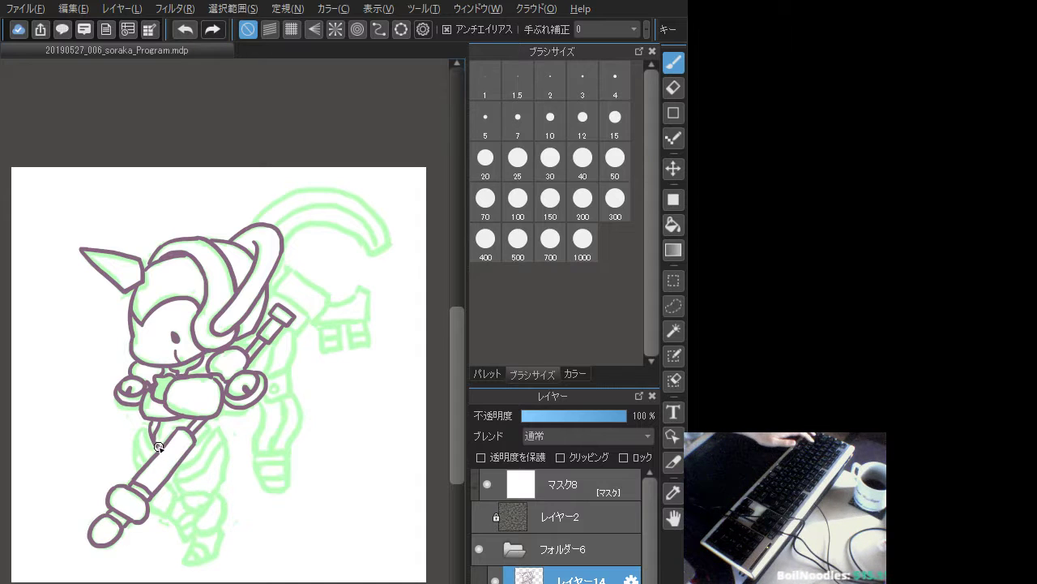
key(ctrl+z)
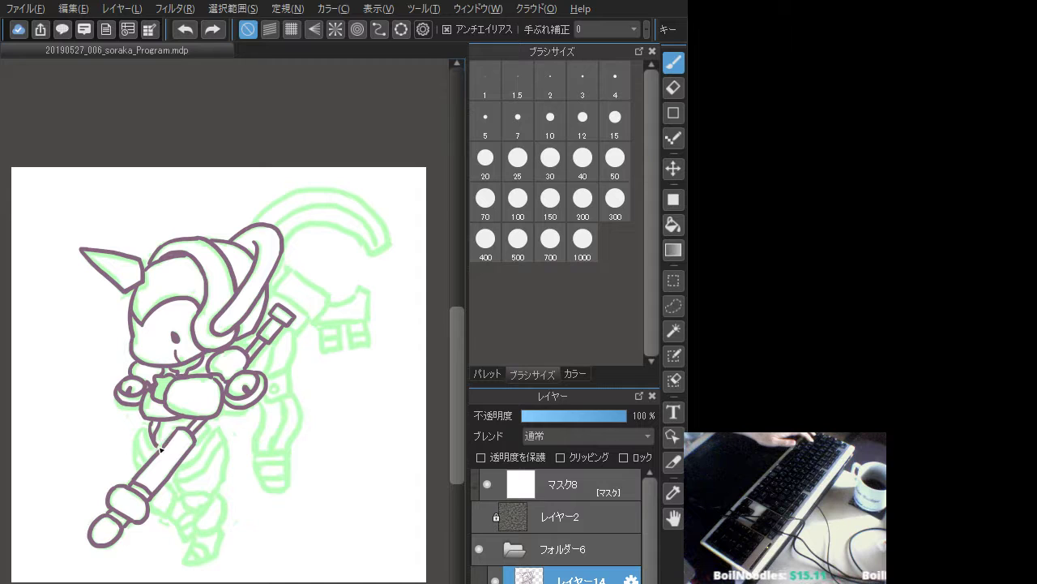
drag(158, 443, 163, 447)
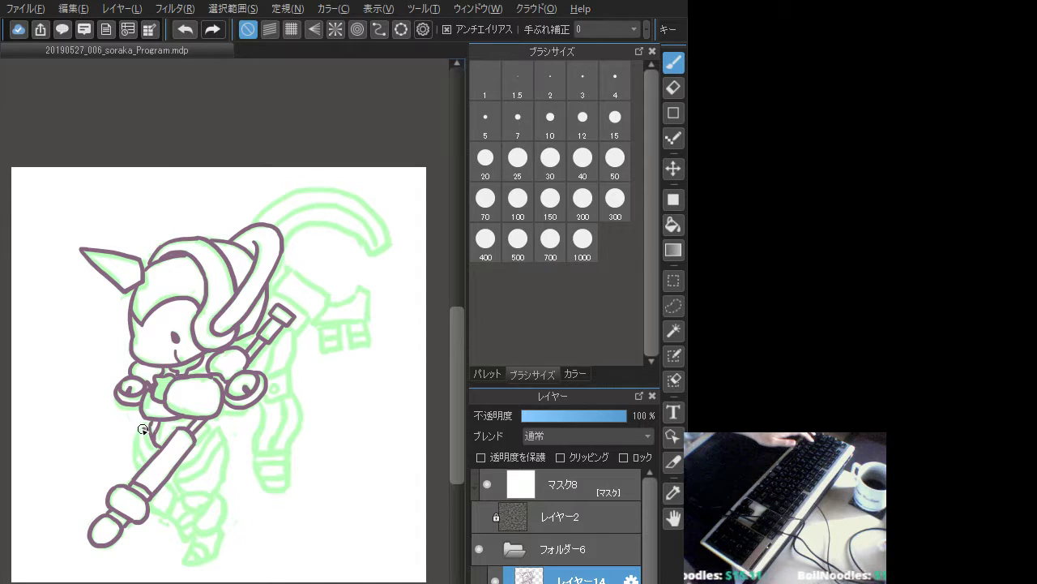
key(ctrl+z)
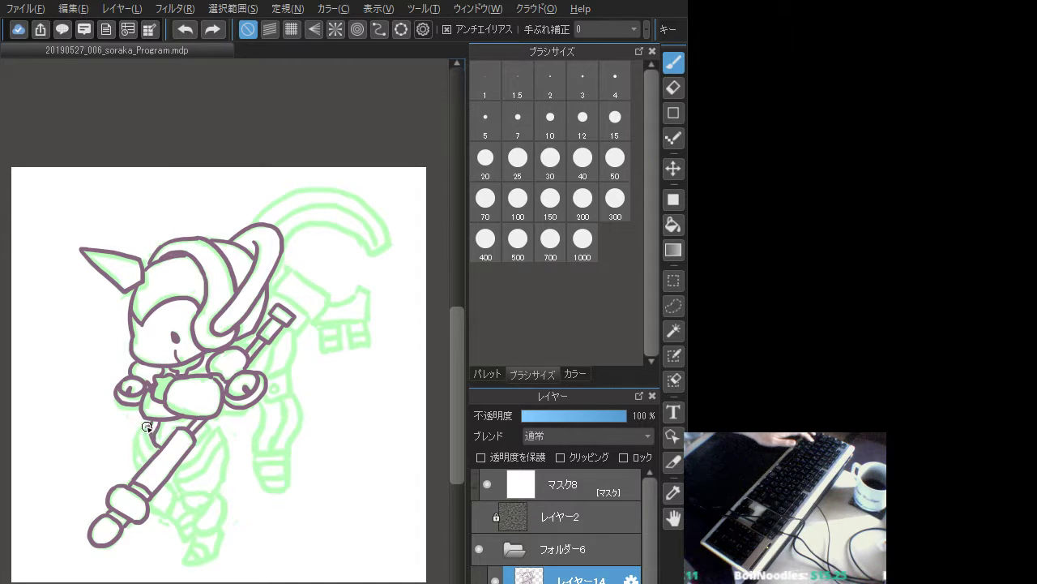
- Ink the curved hip-guard band on the horn side of the staff, below the forearm
mouse_move(156, 453)
mouse_down()
mouse_move(148, 425)
mouse_move(135, 434)
mouse_move(147, 460)
mouse_move(154, 425)
mouse_move(139, 428)
mouse_move(144, 458)
mouse_move(151, 450)
mouse_move(135, 440)
mouse_move(140, 466)
mouse_move(140, 468)
mouse_up()
key(ctrl+z)
key(ctrl+z)
key(ctrl+z)
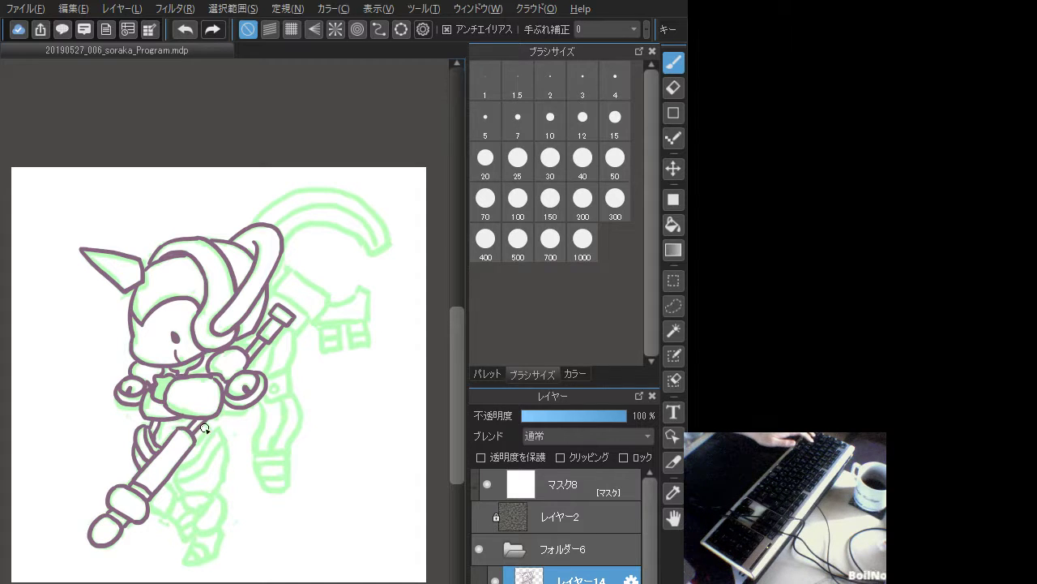
- Ink the upper and lower edges of the curved hip-guard band on the character's other side, beyond the staff
drag(220, 424, 187, 462)
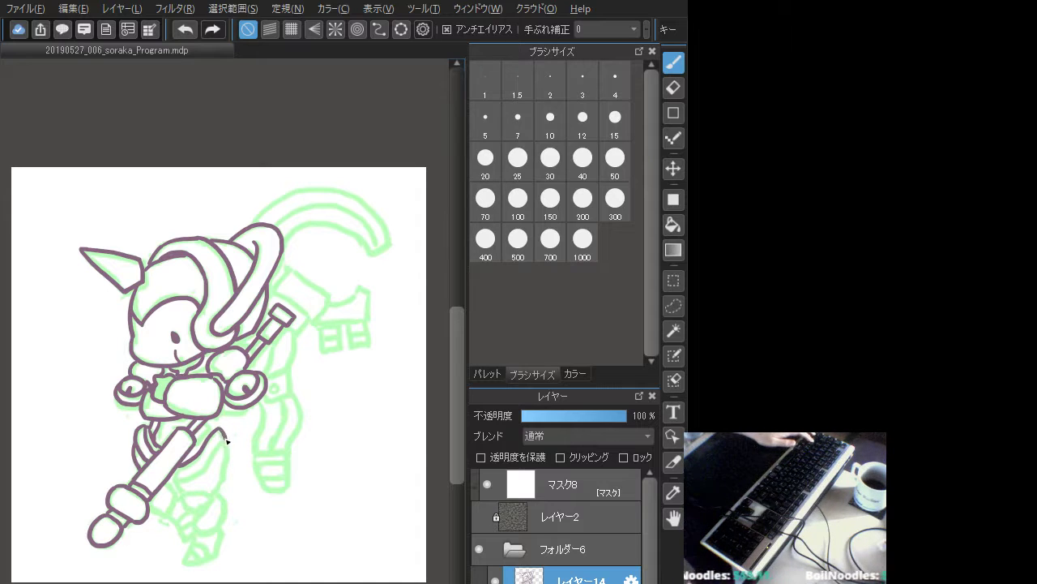
drag(225, 438, 192, 475)
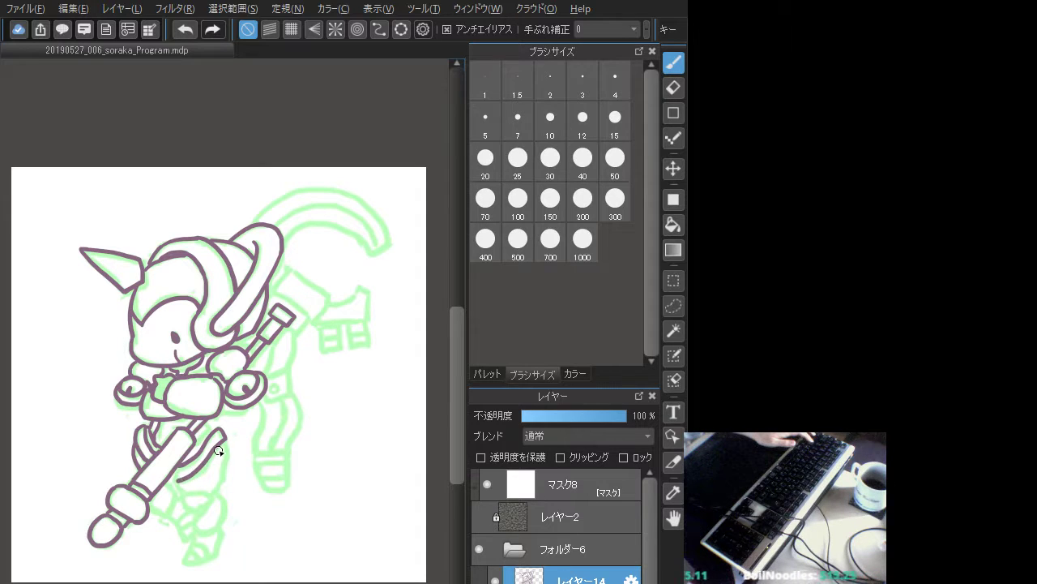
key(ctrl+z)
drag(224, 438, 174, 492)
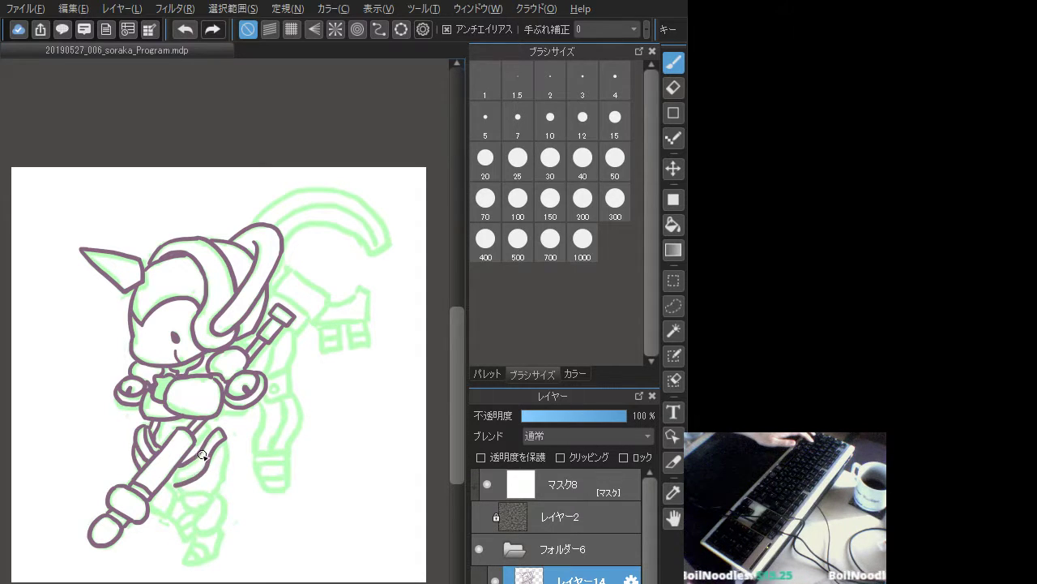
key(ctrl+z)
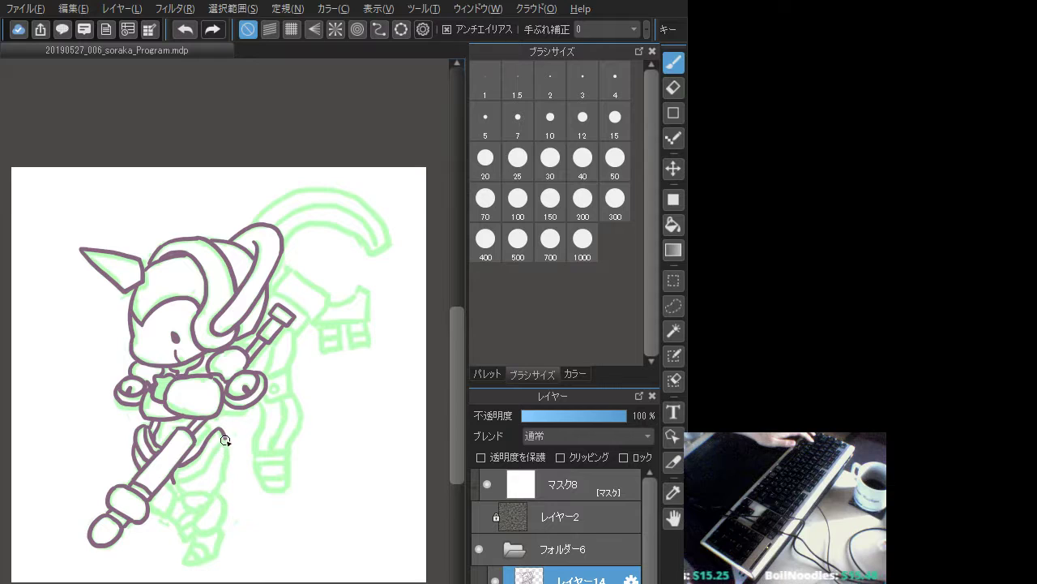
drag(225, 440, 175, 489)
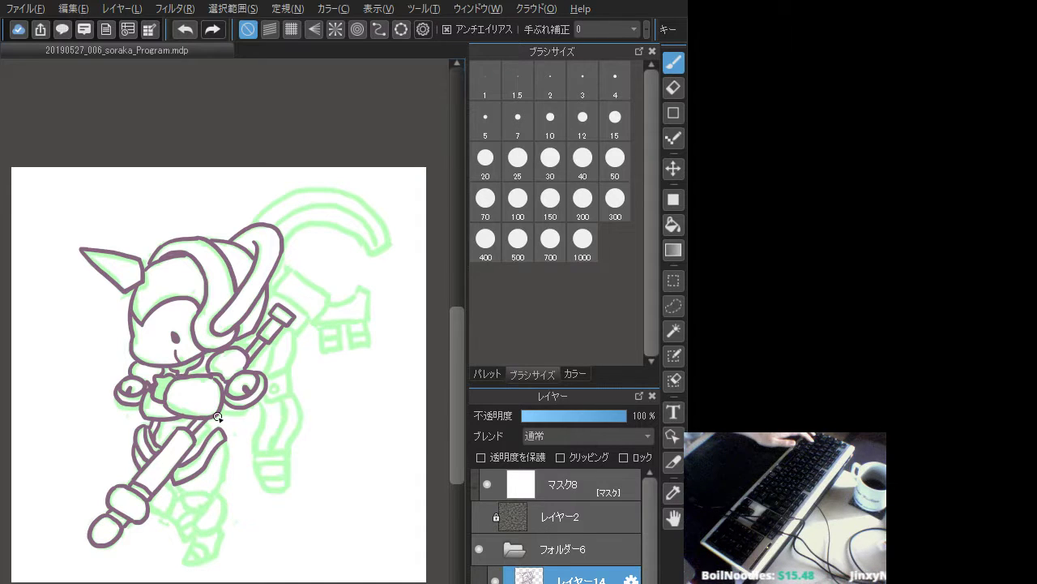
- Ink the front leg's thigh, rounded knee guard, shin and foot along the green sketch
drag(227, 446, 218, 490)
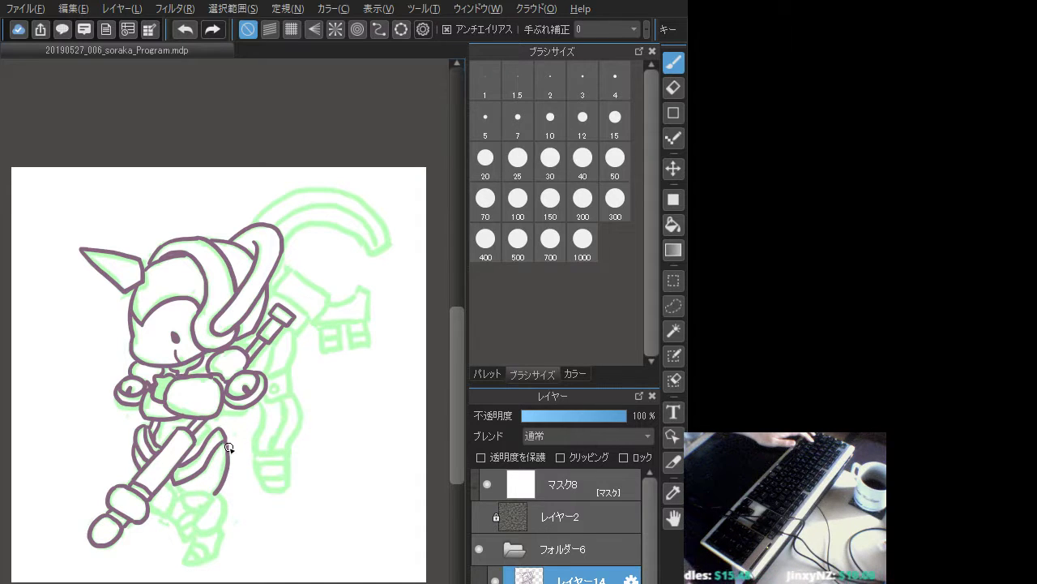
key(ctrl+z)
mouse_move(227, 442)
mouse_down()
mouse_move(211, 491)
mouse_move(175, 489)
mouse_move(212, 496)
mouse_move(202, 507)
mouse_move(182, 496)
mouse_move(193, 509)
mouse_move(217, 504)
mouse_move(213, 495)
mouse_move(213, 527)
mouse_move(213, 496)
mouse_move(225, 514)
mouse_move(216, 526)
mouse_move(197, 521)
mouse_move(186, 494)
mouse_move(223, 476)
mouse_move(226, 457)
mouse_move(228, 505)
mouse_move(214, 495)
mouse_move(224, 502)
mouse_move(218, 525)
mouse_move(215, 495)
mouse_move(225, 511)
mouse_move(218, 530)
mouse_move(216, 495)
mouse_move(217, 527)
mouse_move(192, 514)
mouse_move(206, 528)
mouse_move(199, 533)
mouse_move(215, 527)
mouse_move(222, 537)
mouse_move(213, 555)
mouse_move(200, 561)
mouse_up()
key(ctrl+z)
key(ctrl+z)
key(ctrl+z)
key(ctrl+z)
key(ctrl+z)
key(ctrl+z)
key(ctrl+z)
key(ctrl+z)
key(ctrl+z)
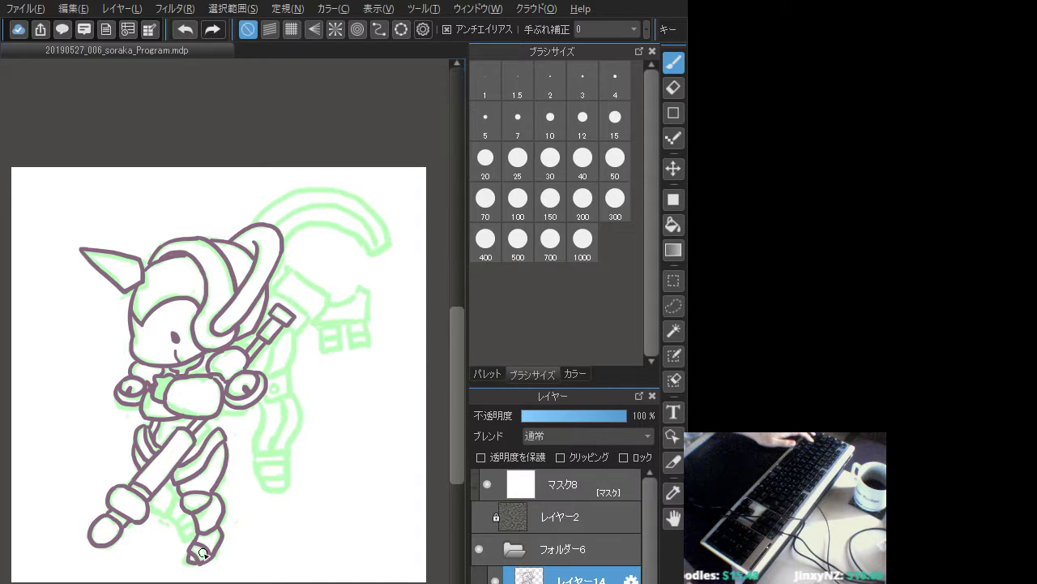
key(ctrl+z)
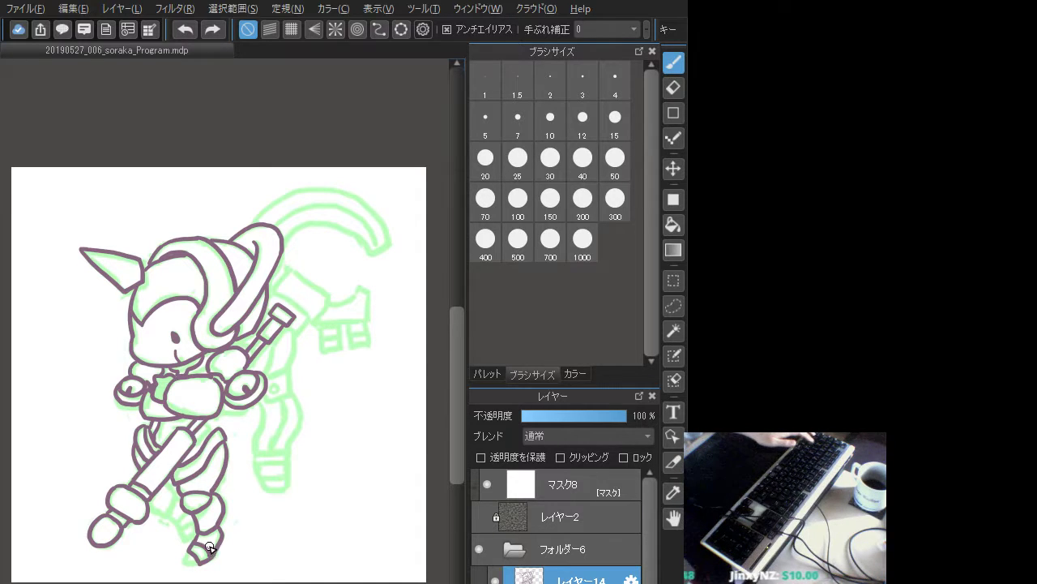
- Redraw the front leg's foot outline and its inner dividing lines
drag(210, 554, 203, 546)
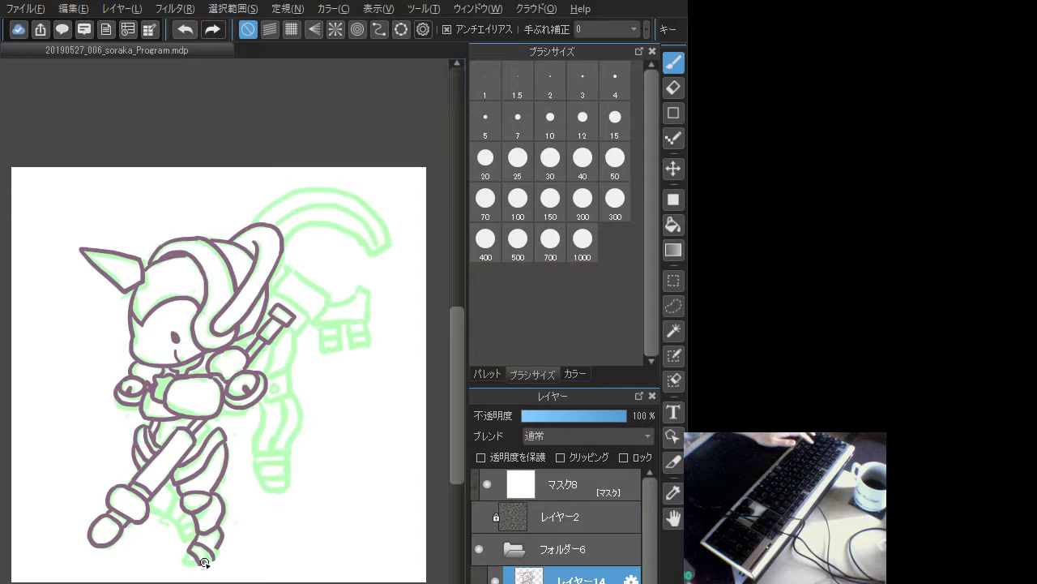
mouse_move(213, 554)
mouse_down()
mouse_move(205, 555)
mouse_move(191, 553)
mouse_move(204, 555)
mouse_move(211, 491)
mouse_move(185, 560)
mouse_move(196, 564)
mouse_move(209, 546)
mouse_move(205, 537)
mouse_move(190, 560)
mouse_move(204, 551)
mouse_move(186, 557)
mouse_move(205, 552)
mouse_move(208, 519)
mouse_move(206, 552)
mouse_up()
key(ctrl+z)
key(ctrl+z)
key(ctrl+z)
key(ctrl+z)
key(ctrl+z)
key(ctrl+z)
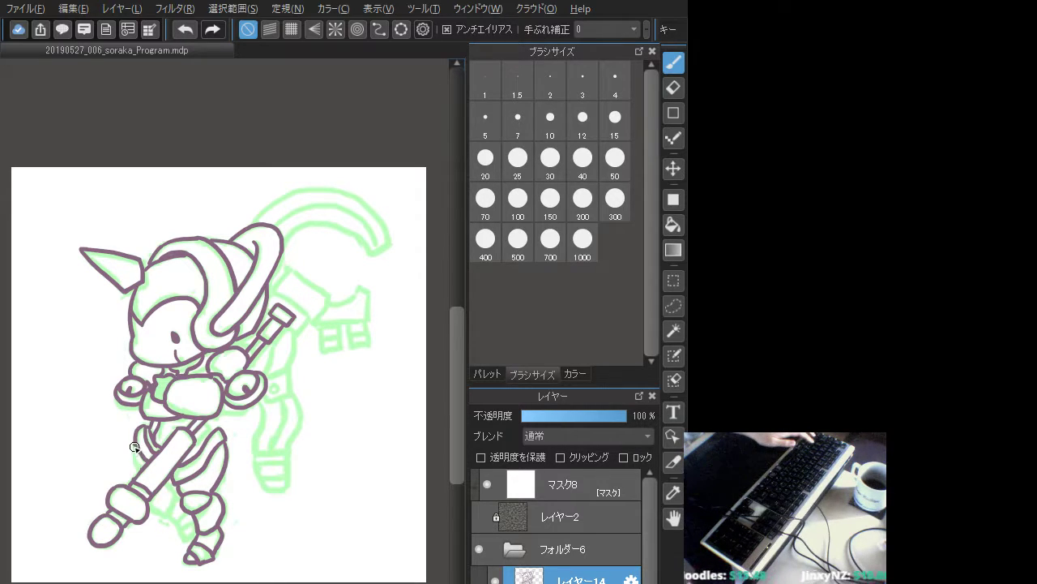
- Ink the far thigh's outer edge beside the hip guard and its lower edge beneath the staff
key(ctrl+z)
drag(138, 441, 134, 479)
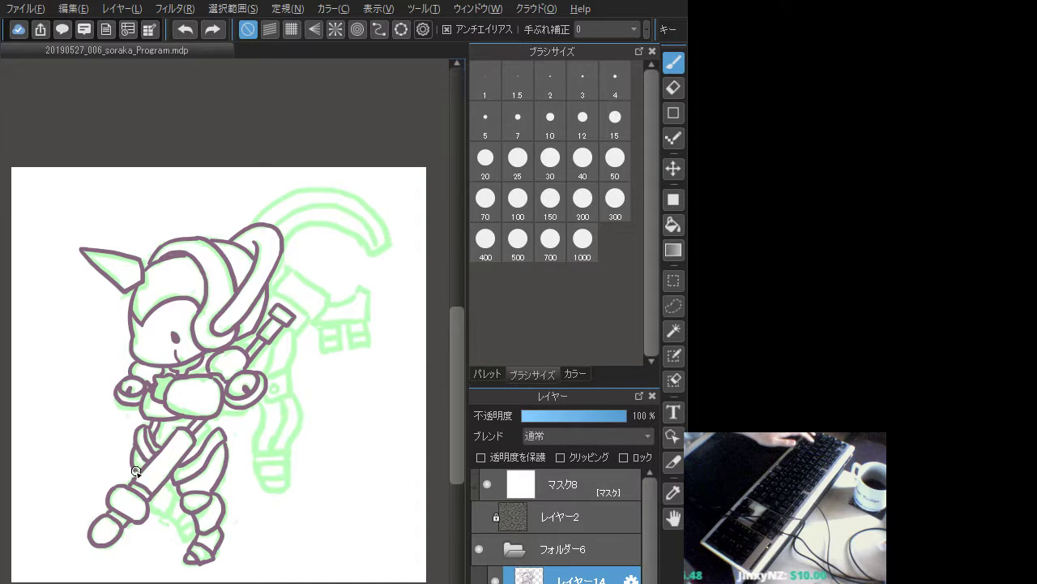
key(ctrl+z)
mouse_move(136, 441)
mouse_down()
mouse_move(134, 469)
mouse_move(152, 453)
mouse_move(144, 470)
mouse_move(167, 512)
mouse_up()
key(ctrl+z)
key(ctrl+z)
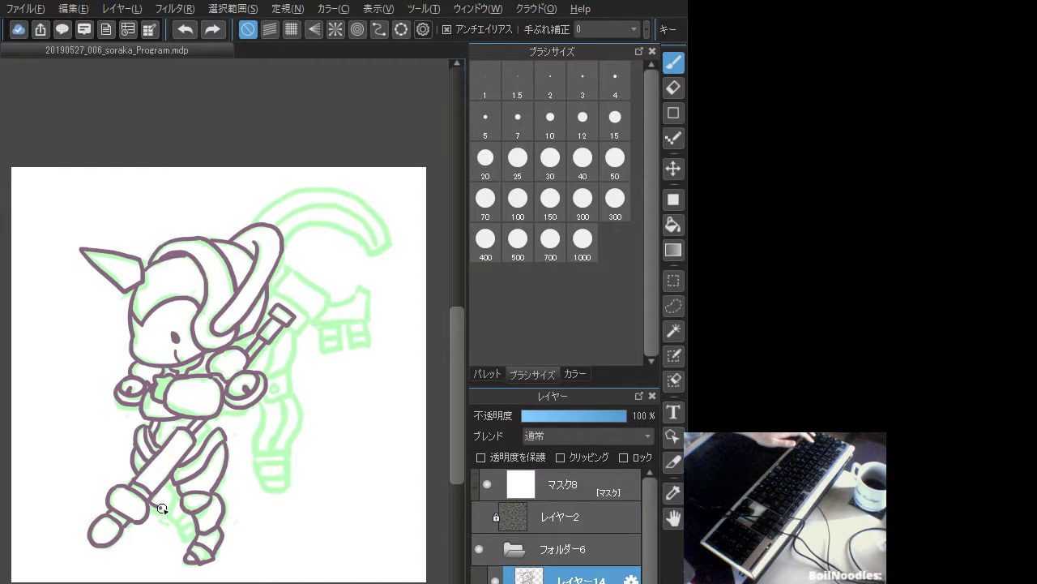
- Ink the far leg's knee, lower leg and small foot partly hidden behind the front leg
drag(165, 512, 169, 491)
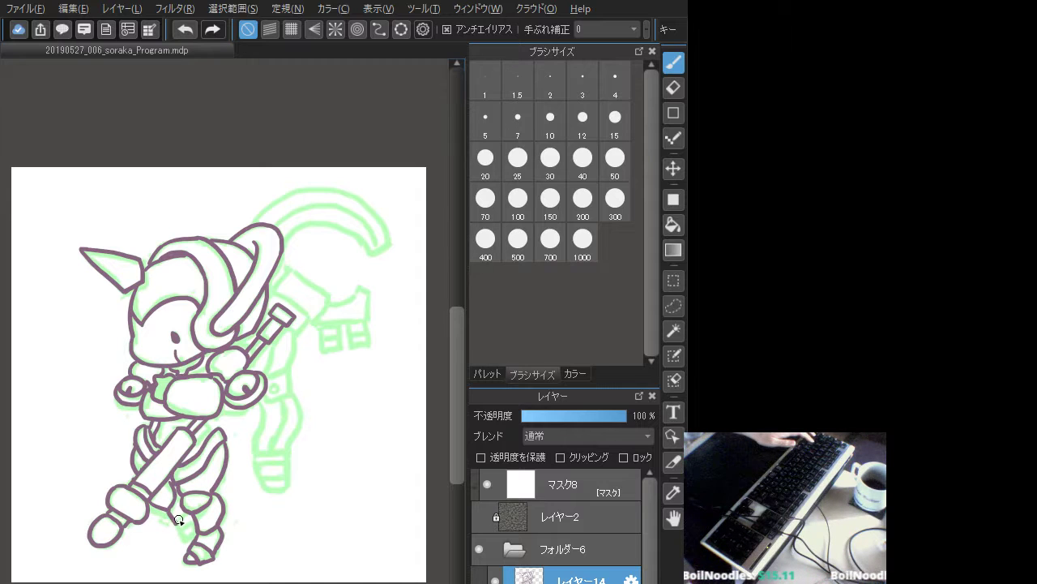
key(ctrl+z)
drag(170, 508, 178, 521)
key(ctrl+z)
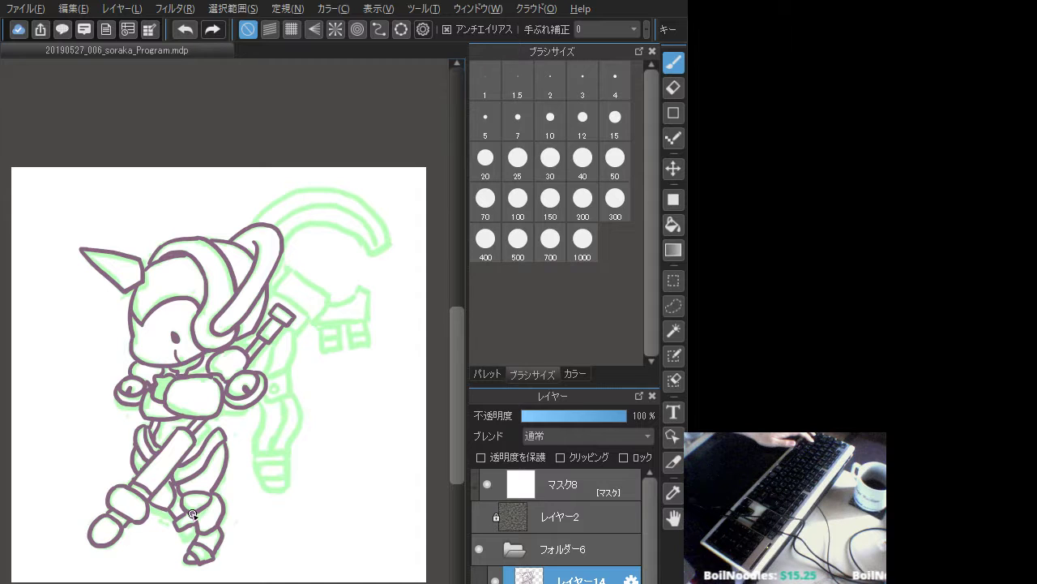
mouse_move(183, 529)
mouse_down()
mouse_move(204, 517)
mouse_move(176, 499)
mouse_up()
key(ctrl+z)
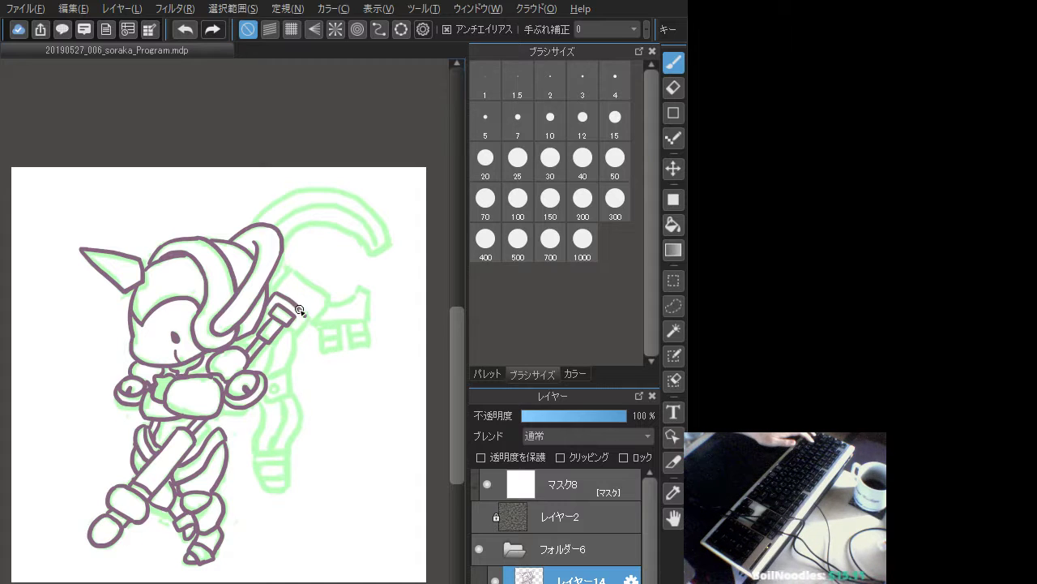
- Ink the collar at the staff's upper end, then the large head block and the curved piece extending from it
key(ctrl+z)
mouse_move(277, 292)
mouse_down()
mouse_move(309, 317)
mouse_move(293, 331)
mouse_up()
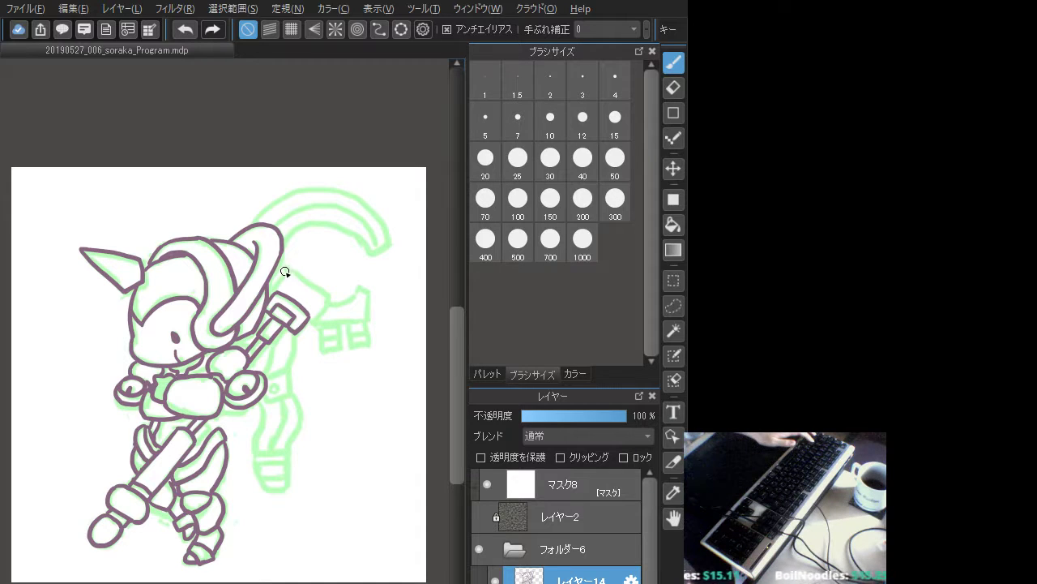
mouse_move(287, 269)
mouse_down()
mouse_move(270, 294)
mouse_move(288, 267)
mouse_move(328, 295)
mouse_move(307, 326)
mouse_move(354, 288)
mouse_move(351, 299)
mouse_move(357, 288)
mouse_move(369, 292)
mouse_move(369, 320)
mouse_move(330, 325)
mouse_move(367, 320)
mouse_move(354, 349)
mouse_move(369, 345)
mouse_move(353, 344)
mouse_move(366, 346)
mouse_move(355, 336)
mouse_move(367, 329)
mouse_move(323, 350)
mouse_move(351, 328)
mouse_up()
key(ctrl+z)
key(ctrl+z)
key(ctrl+z)
key(ctrl+z)
key(ctrl+z)
- Ink the two small banded squares beneath the curved extension of the staff's head
mouse_move(341, 329)
mouse_down()
mouse_move(342, 351)
mouse_move(340, 328)
mouse_move(337, 349)
mouse_move(339, 339)
mouse_up()
key(ctrl+z)
key(ctrl+z)
key(ctrl+z)
key(ctrl+z)
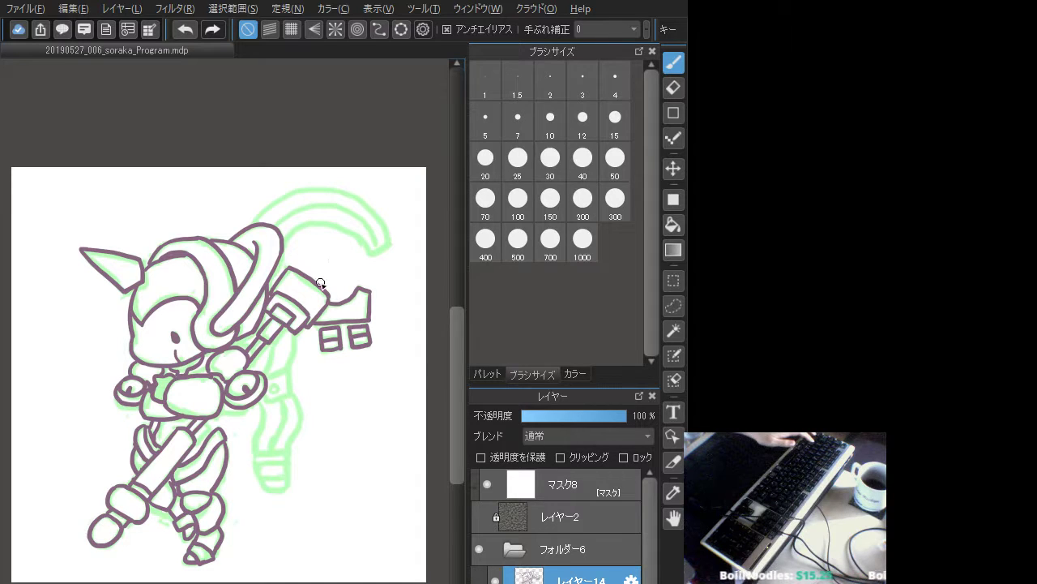
- Ink the inner edge of the large crescent arc rising from behind the ponytail to its tip
mouse_move(298, 229)
mouse_down()
mouse_move(284, 250)
mouse_move(287, 268)
mouse_up()
key(ctrl+z)
key(ctrl+z)
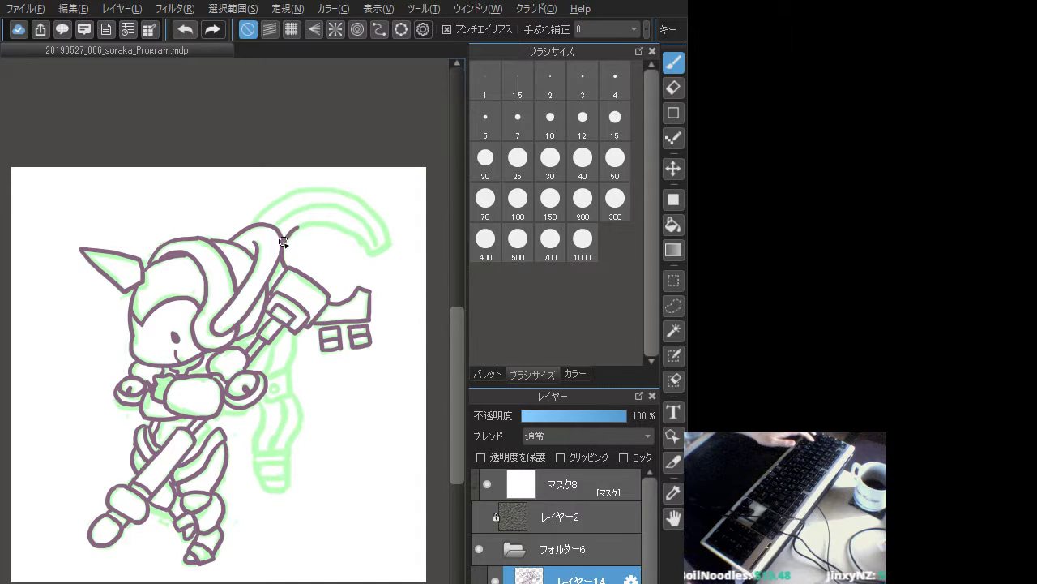
mouse_move(297, 228)
mouse_down()
mouse_move(342, 229)
mouse_move(296, 231)
mouse_move(319, 223)
mouse_move(369, 253)
mouse_up()
key(ctrl+z)
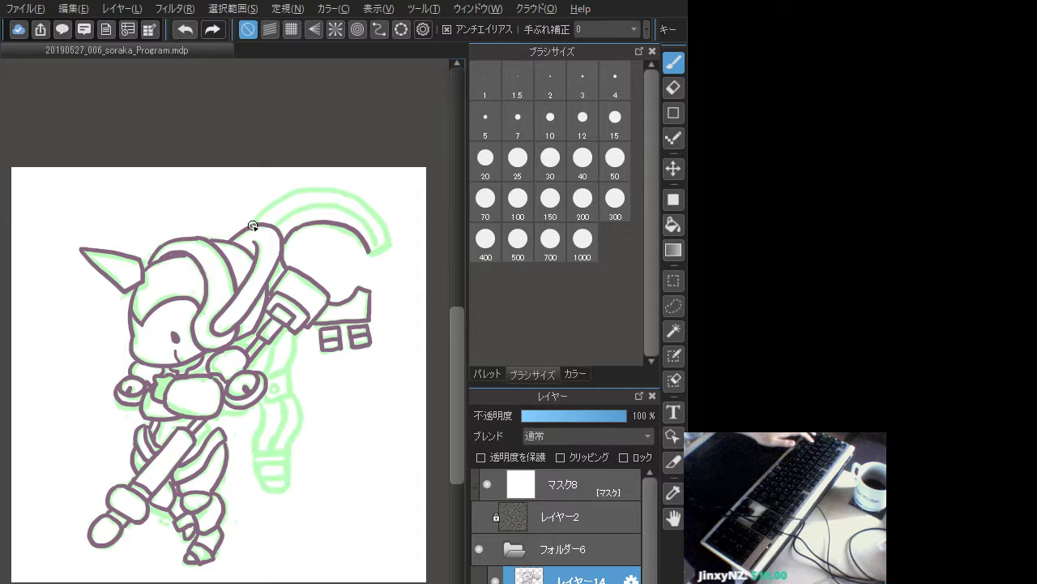
- Ink the first stretch of the crescent's outer edge, rising from the top of the ponytail
mouse_move(253, 226)
mouse_down()
mouse_move(293, 191)
mouse_move(328, 185)
mouse_up()
key(ctrl+z)
mouse_move(255, 230)
mouse_down()
mouse_move(286, 195)
mouse_move(323, 189)
mouse_move(255, 225)
mouse_up()
key(ctrl+z)
key(ctrl+z)
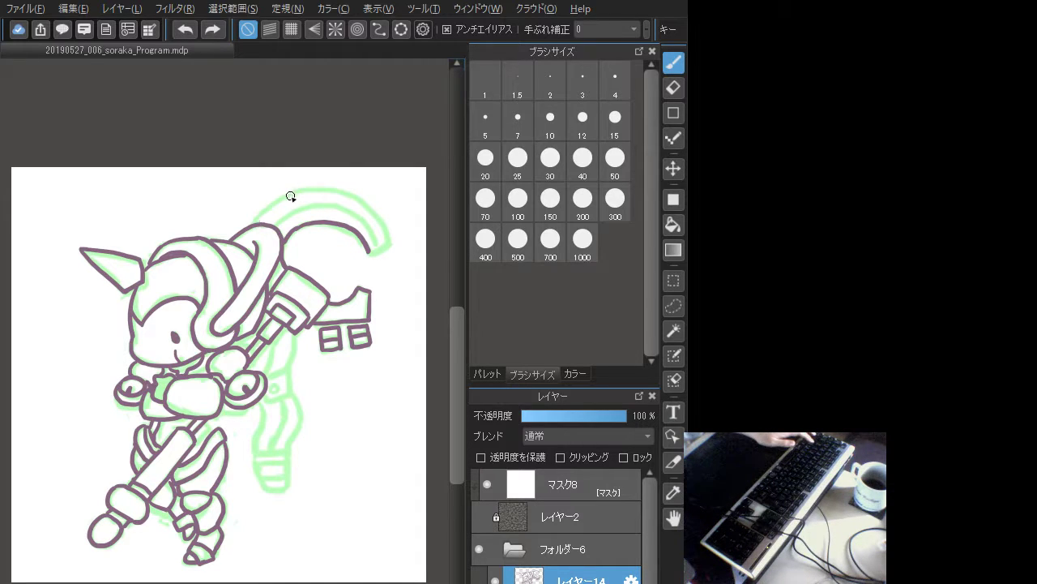
drag(295, 193, 255, 225)
click(293, 194)
key(ctrl+z)
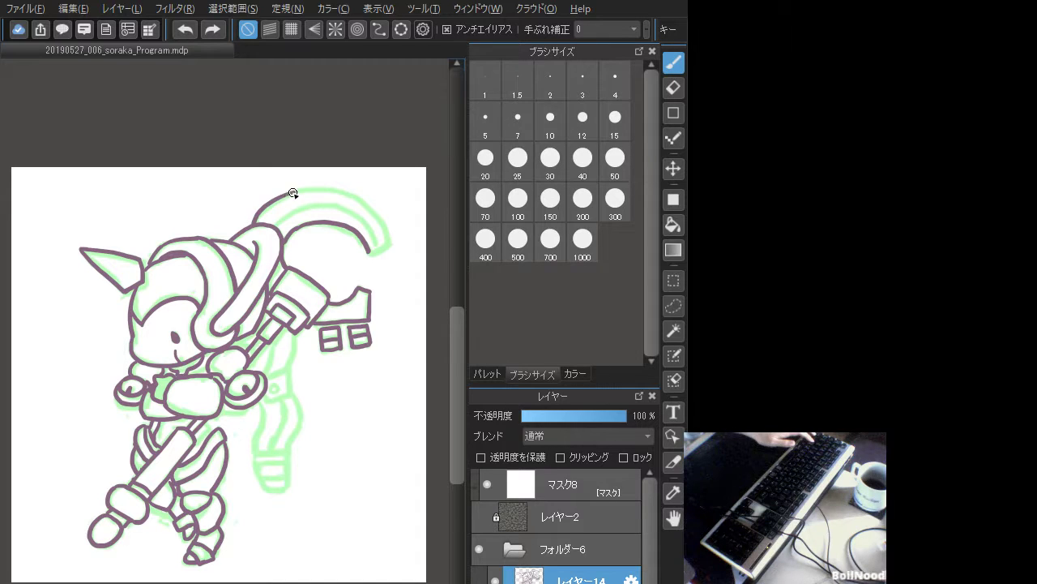
key(ctrl+z)
drag(295, 192, 254, 222)
key(ctrl+z)
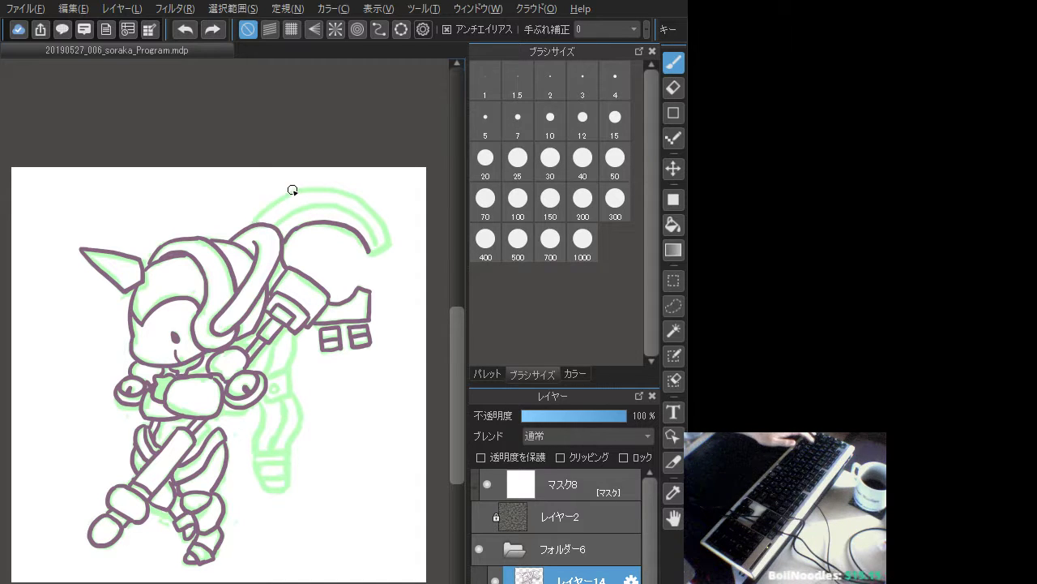
drag(293, 190, 253, 227)
key(ctrl+z)
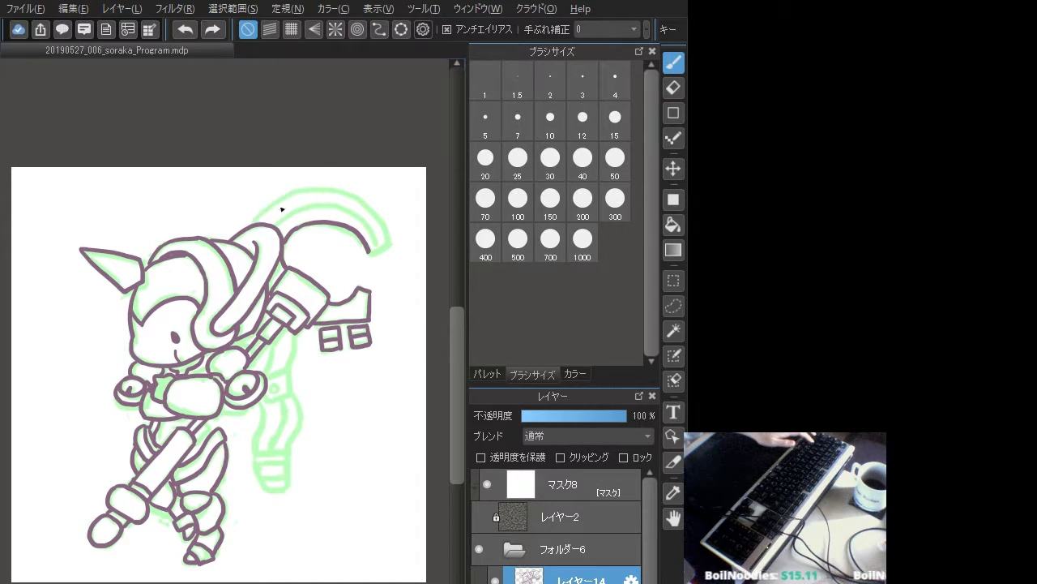
mouse_move(294, 190)
mouse_down()
mouse_move(262, 203)
mouse_move(253, 224)
mouse_up()
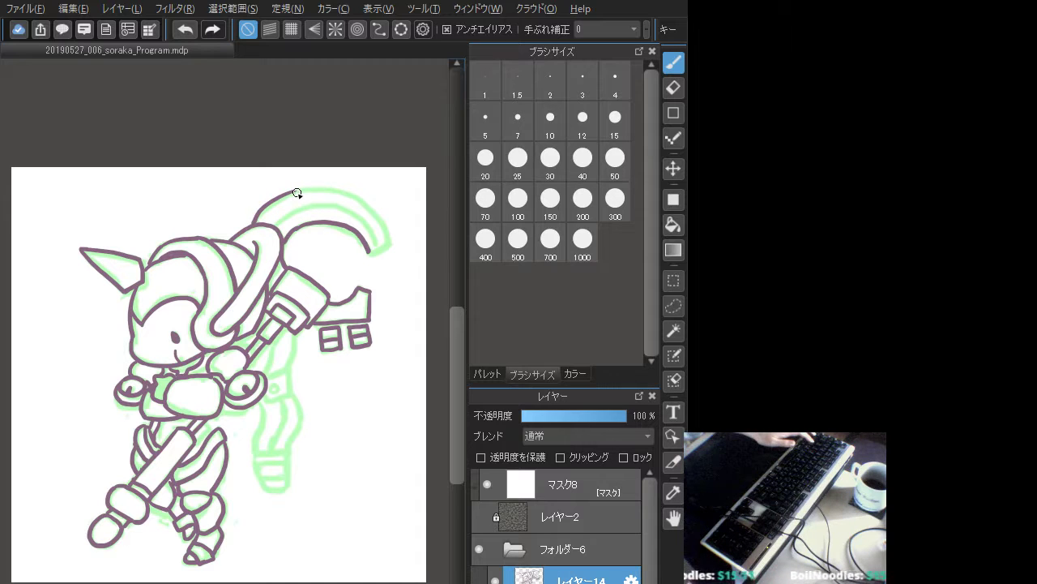
- Ink the rest of the crescent's outer edge and close its blunt tip
mouse_move(292, 193)
mouse_down()
mouse_move(358, 197)
mouse_move(389, 246)
mouse_up()
key(ctrl+z)
key(ctrl+z)
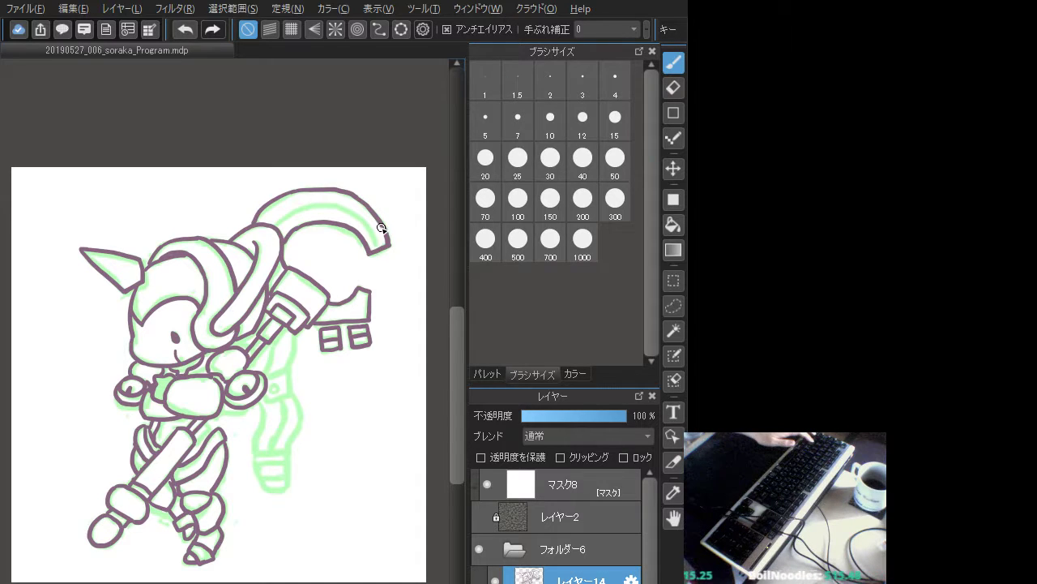
mouse_move(283, 222)
mouse_down()
mouse_move(345, 203)
mouse_move(371, 230)
mouse_up()
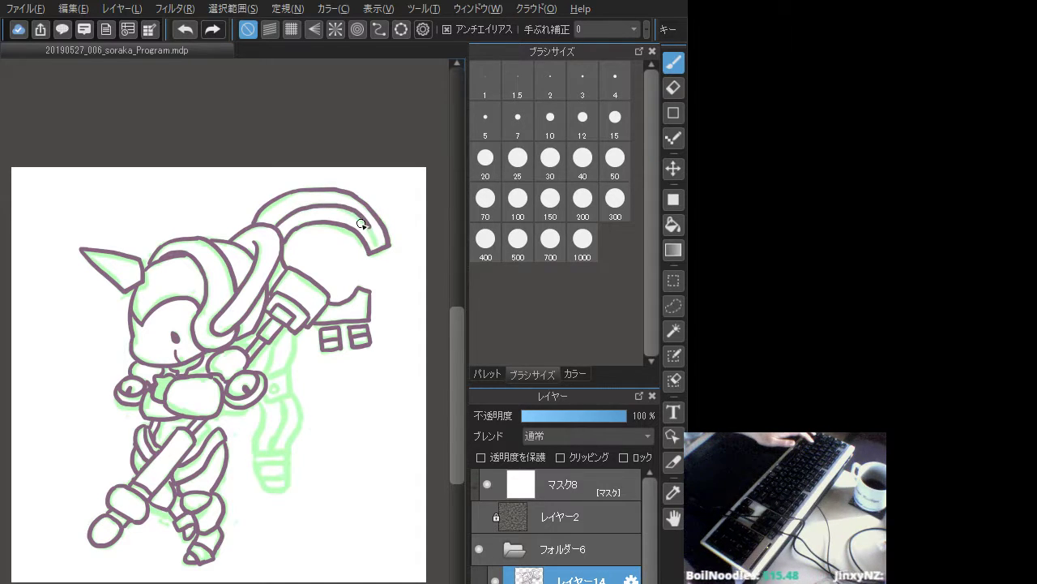
key(ctrl+z)
mouse_move(281, 224)
mouse_down()
mouse_move(328, 211)
mouse_move(350, 222)
mouse_up()
key(ctrl+z)
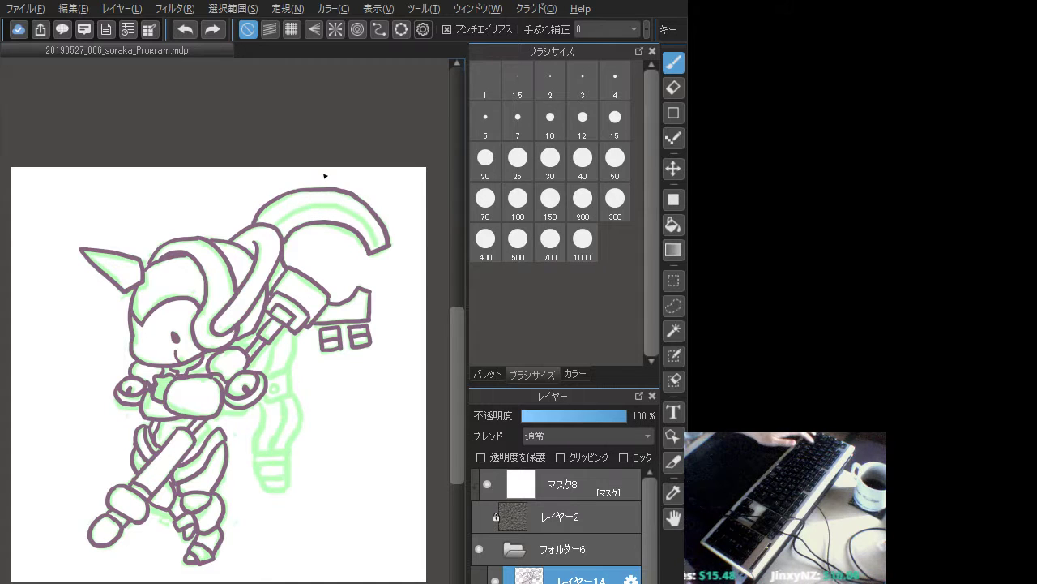
key(ctrl+Down)
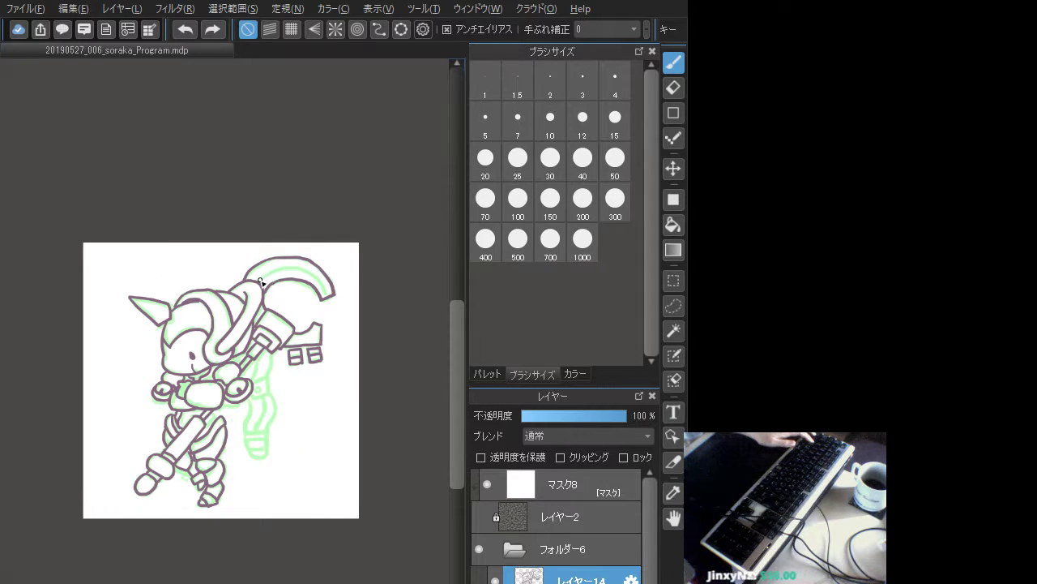
drag(325, 295, 328, 298)
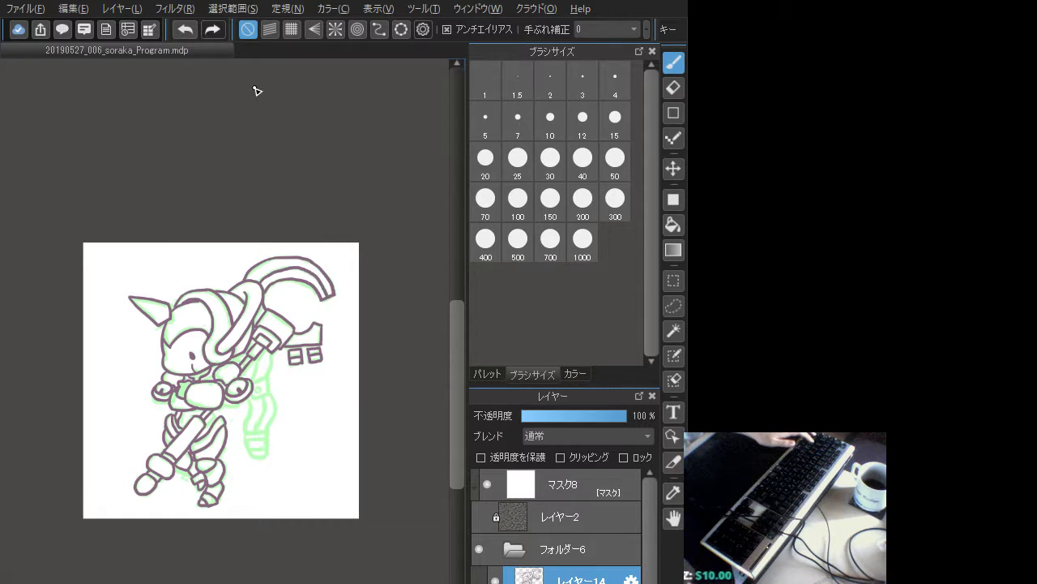
key(ctrl+z)
key(ctrl+Down)
key(ctrl+Up)
key(ctrl+Up)
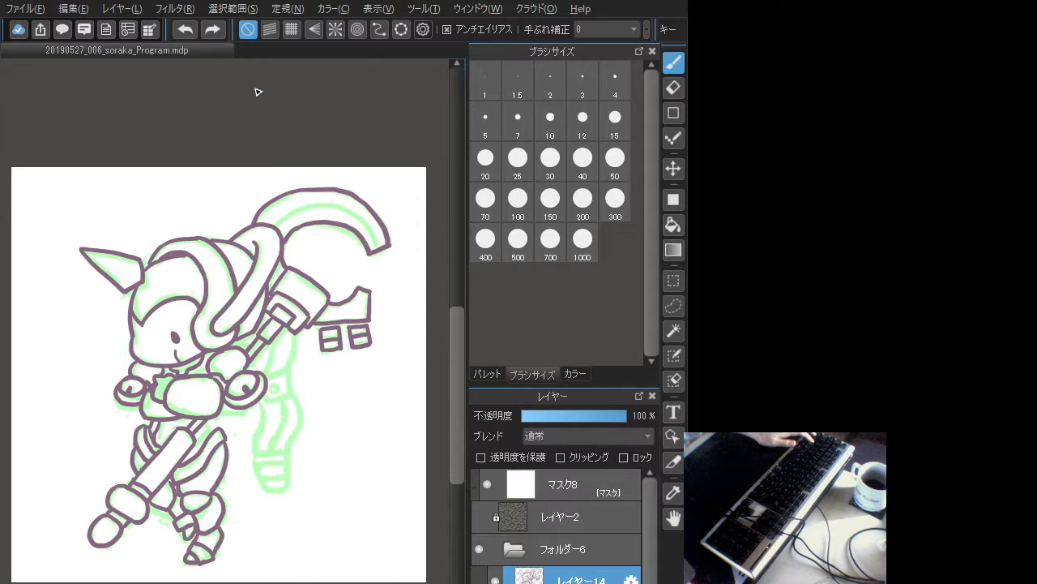
- Ink the middle line running along the inside of the crescent from the ponytail to the tip
drag(295, 292, 225, 355)
mouse_move(203, 288)
mouse_down()
mouse_move(235, 270)
mouse_move(285, 275)
mouse_move(315, 316)
mouse_up()
key(ctrl+z)
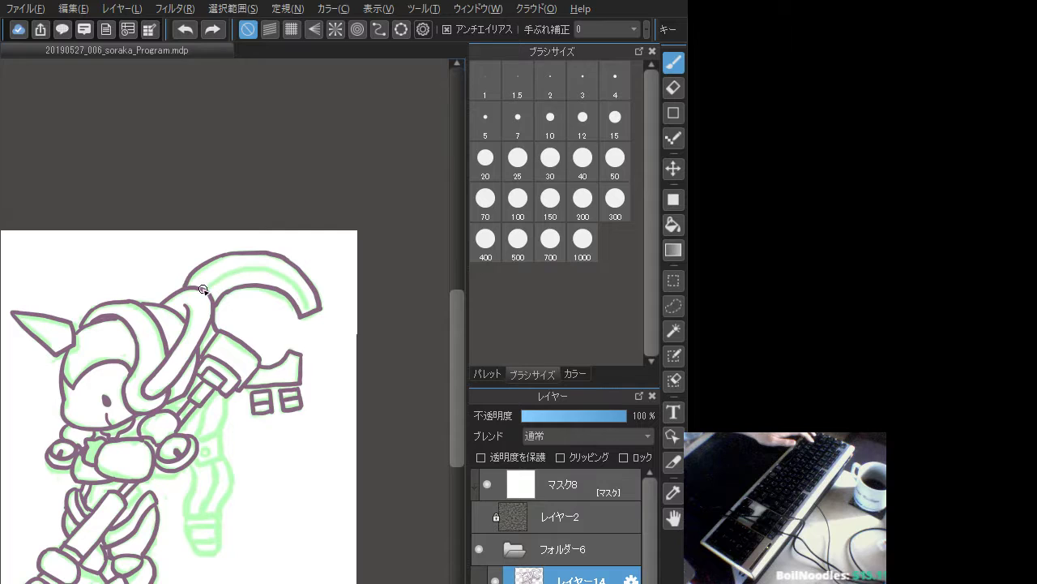
mouse_move(204, 289)
mouse_down()
mouse_move(235, 272)
mouse_move(280, 271)
mouse_up()
key(ctrl+z)
mouse_move(207, 289)
mouse_down()
mouse_move(240, 270)
mouse_move(285, 269)
mouse_move(267, 270)
mouse_move(307, 311)
mouse_up()
key(ctrl+z)
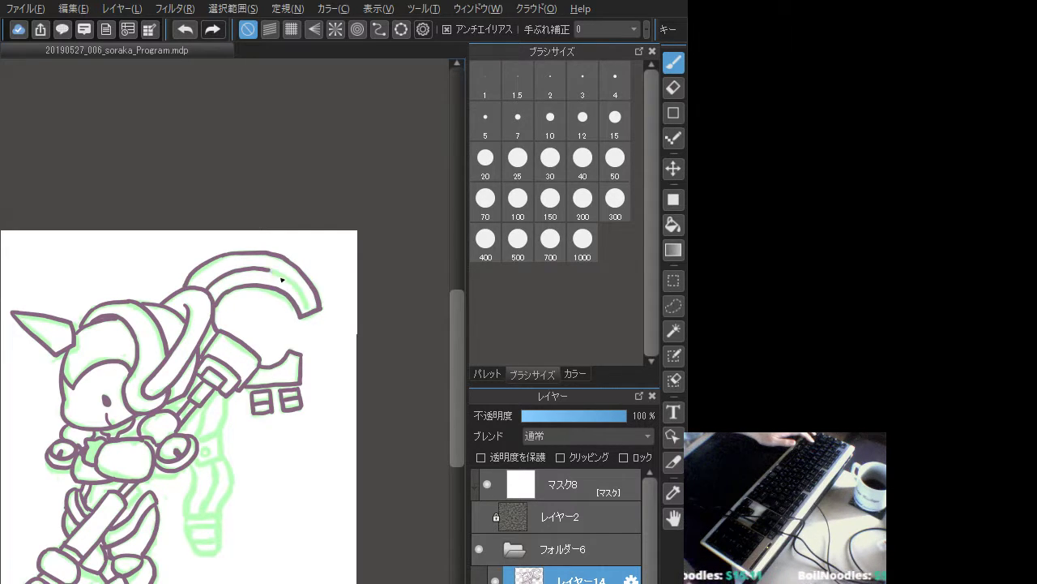
drag(269, 269, 310, 314)
key(ctrl+z)
- Ink the near edge of the hanging strap behind the arm and the square clasp below it
mouse_move(234, 329)
mouse_down()
mouse_move(293, 276)
mouse_move(314, 272)
mouse_up()
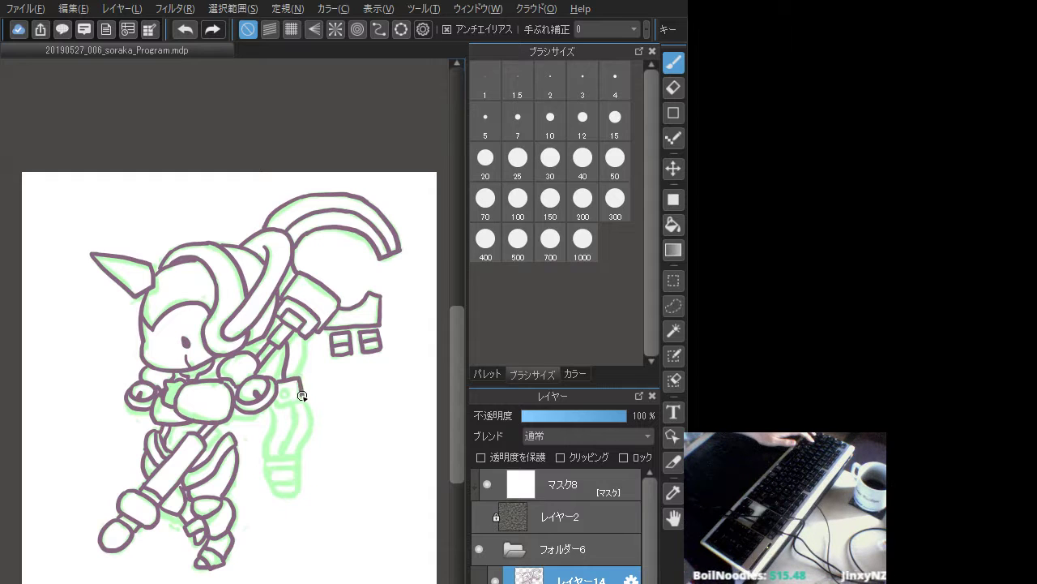
mouse_move(285, 379)
mouse_down()
mouse_move(300, 378)
mouse_move(304, 396)
mouse_move(280, 406)
mouse_up()
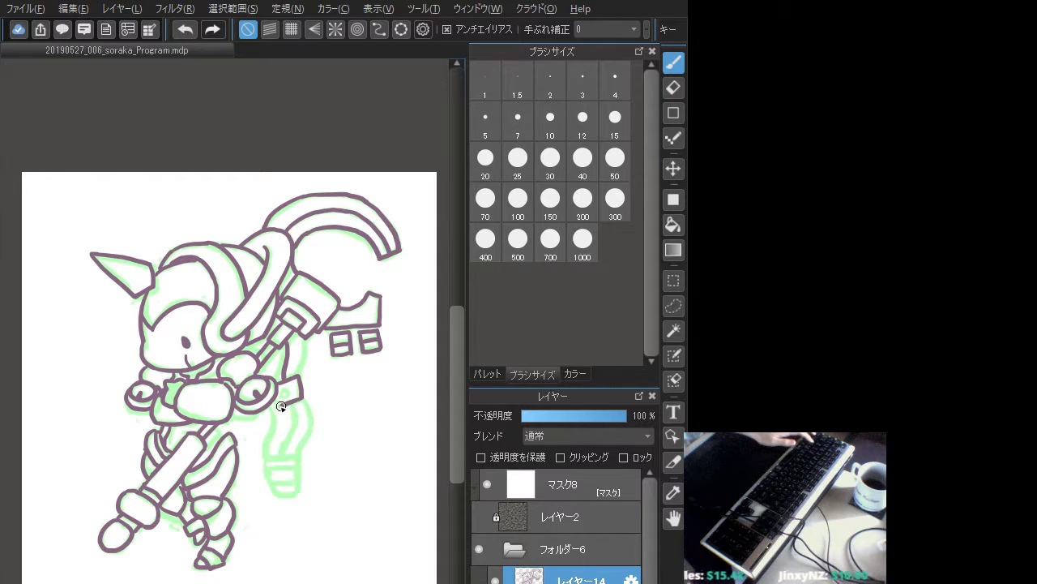
key(ctrl+z)
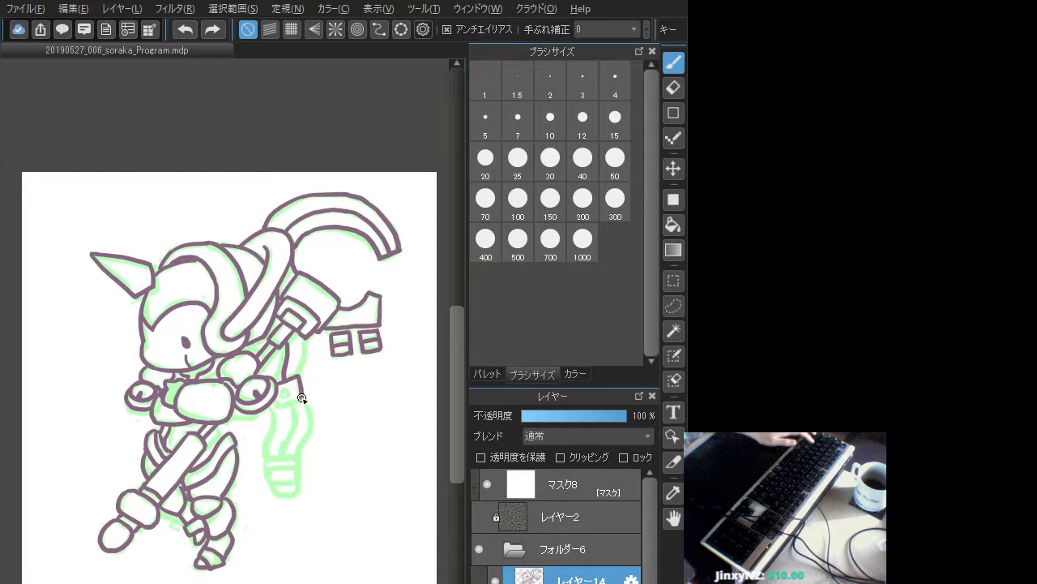
key(ctrl+y)
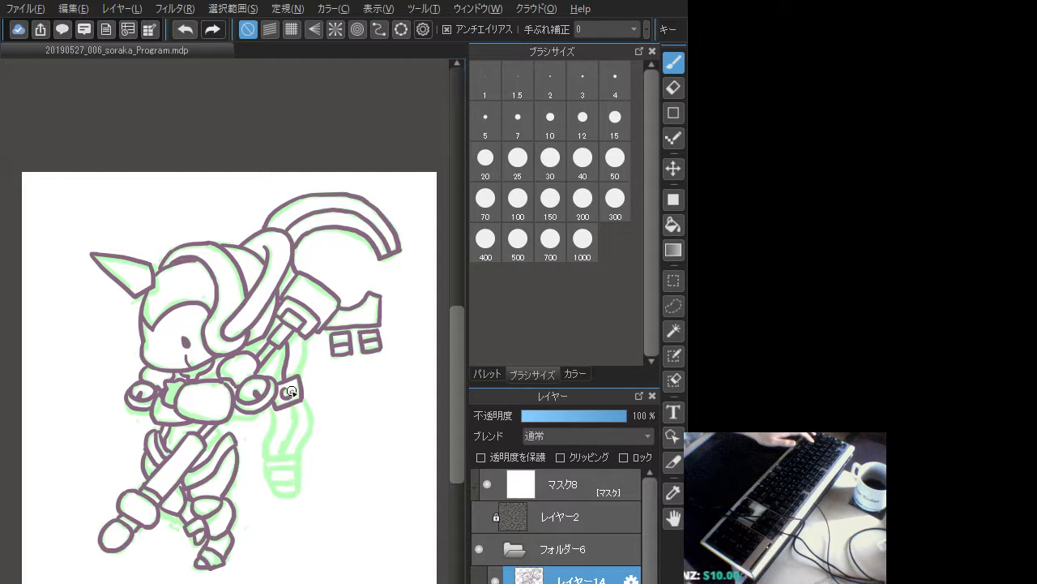
- Ink the far edge of the hanging strap's upper part, from the staff down to the square clasp
drag(304, 336, 294, 378)
key(ctrl+z)
drag(305, 337, 294, 382)
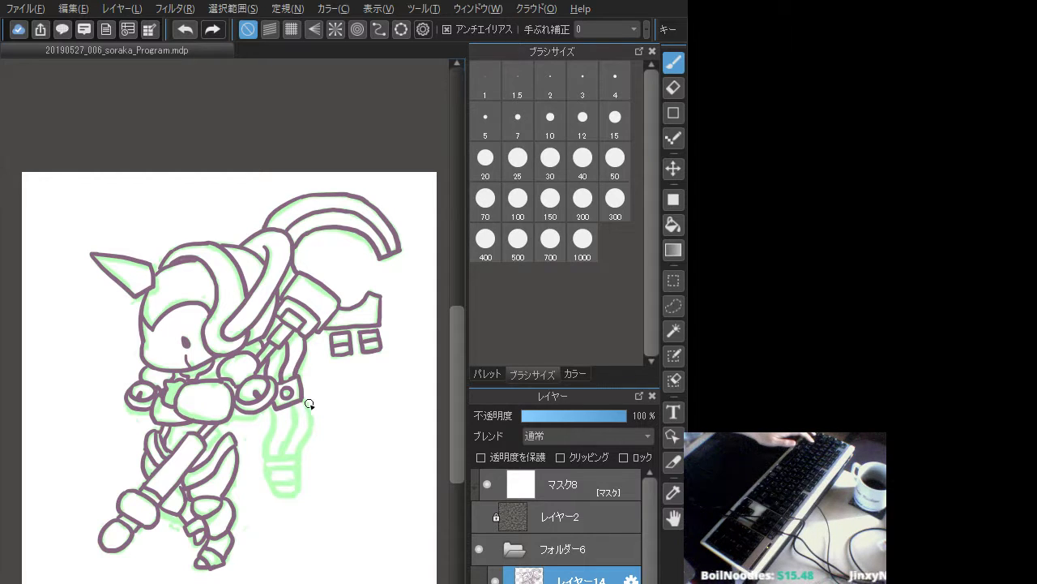
- Ink the curved lower part of the hanging strap beneath the clasp and its banded end piece
mouse_move(303, 400)
mouse_down()
mouse_move(300, 459)
mouse_move(263, 456)
mouse_move(300, 467)
mouse_move(265, 466)
mouse_move(295, 480)
mouse_up()
key(ctrl+z)
key(ctrl+z)
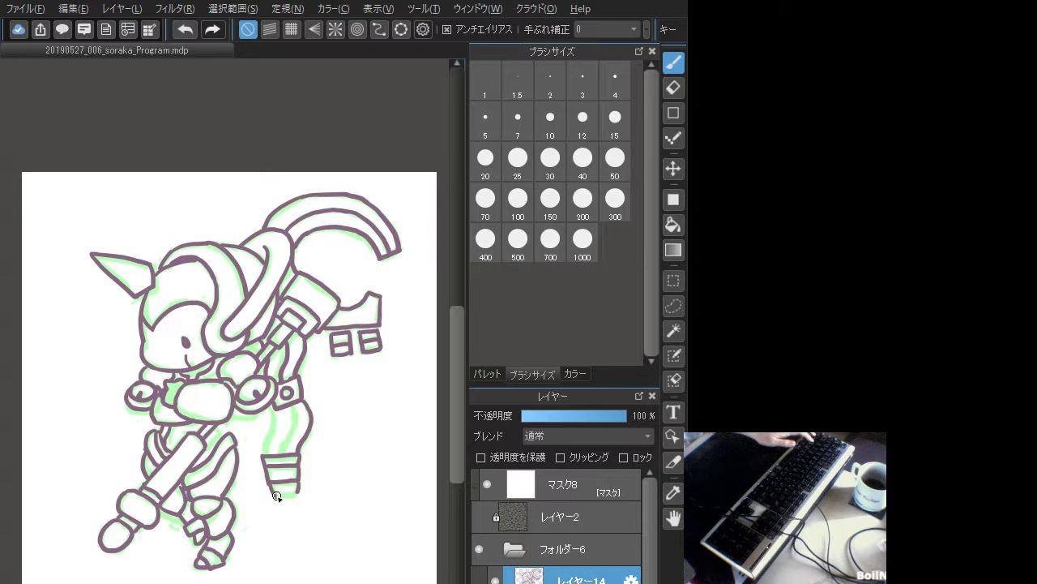
key(ctrl+z)
drag(274, 492, 298, 494)
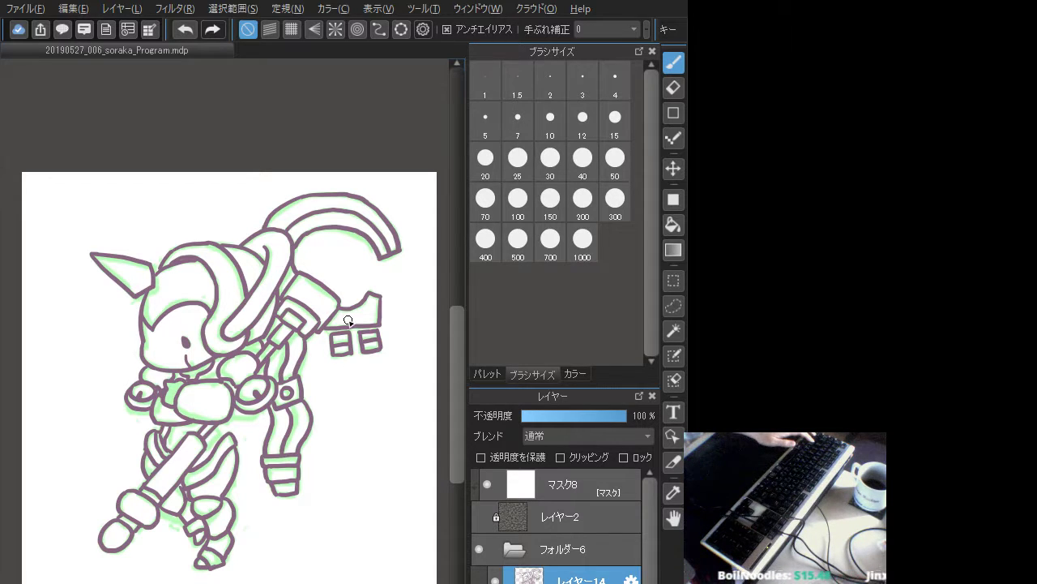
- Check the purple line art with the green rough sketch hidden, and show the sketch again
click(495, 583)
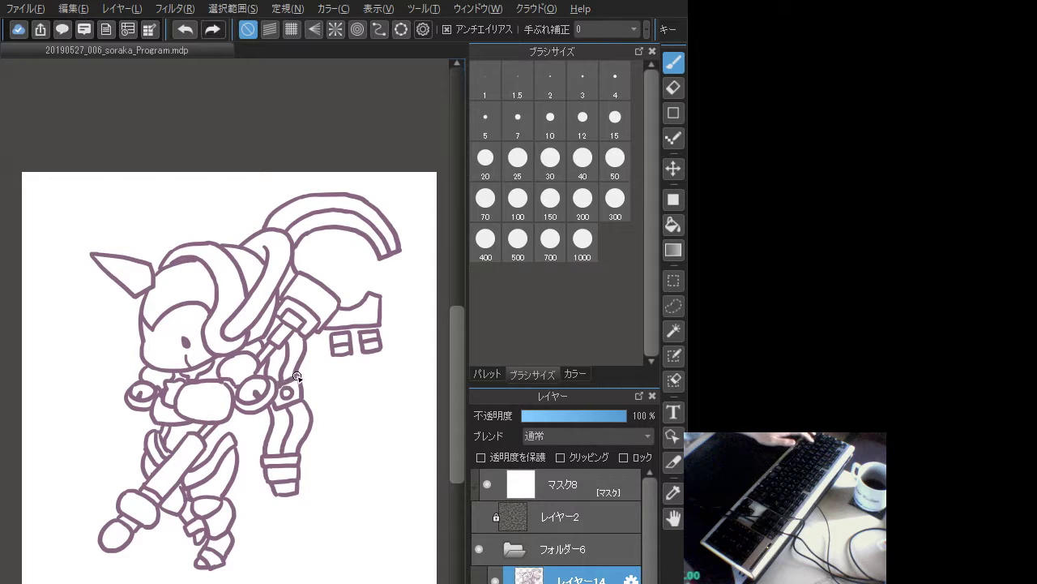
click(173, 215)
drag(185, 212, 264, 217)
key(ctrl+z)
key(ctrl+z)
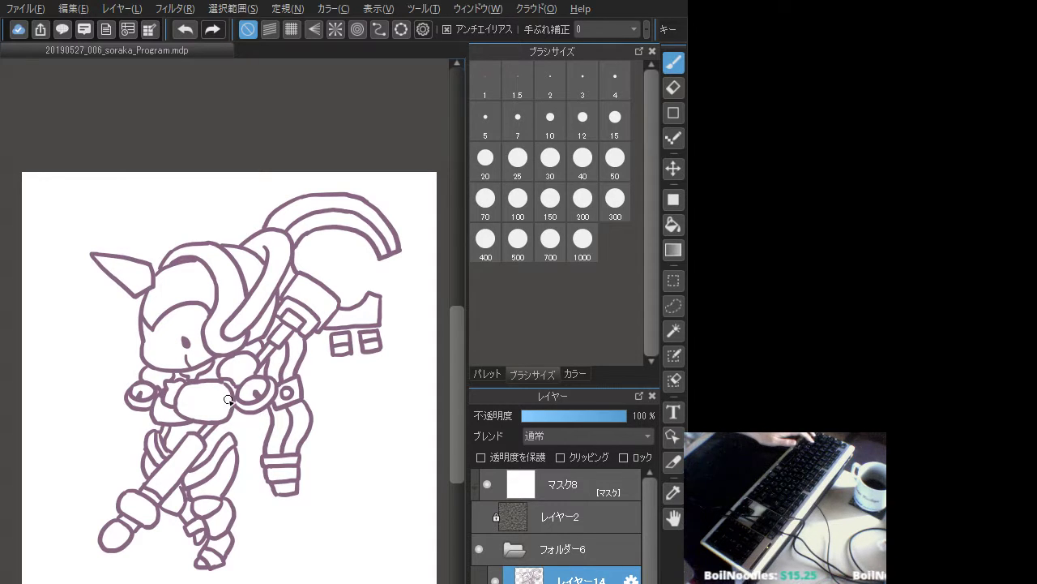
click(495, 582)
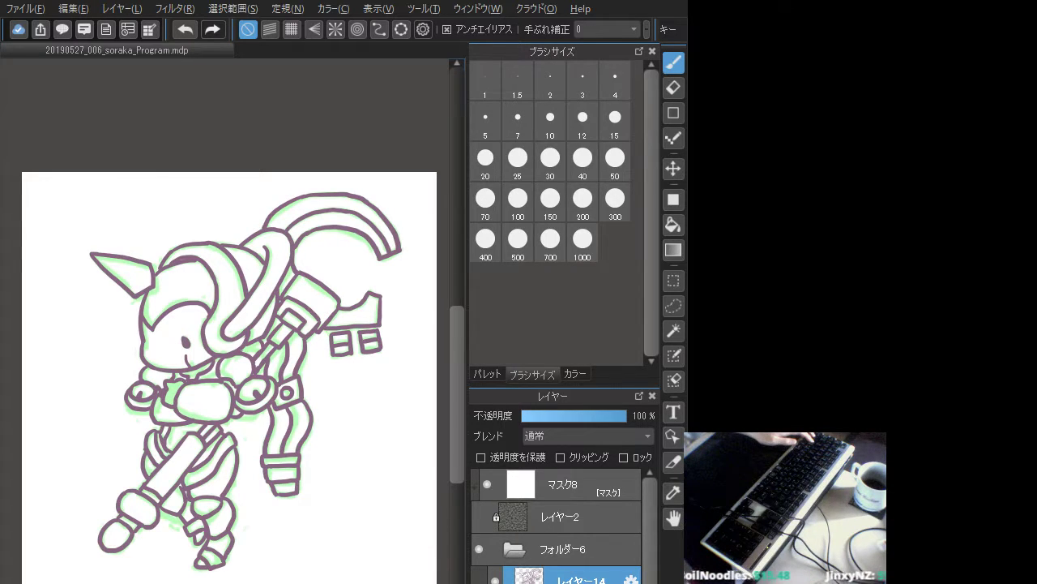
- Hide the green rough sketch and make the layer below the line art active
click(495, 583)
click(571, 583)
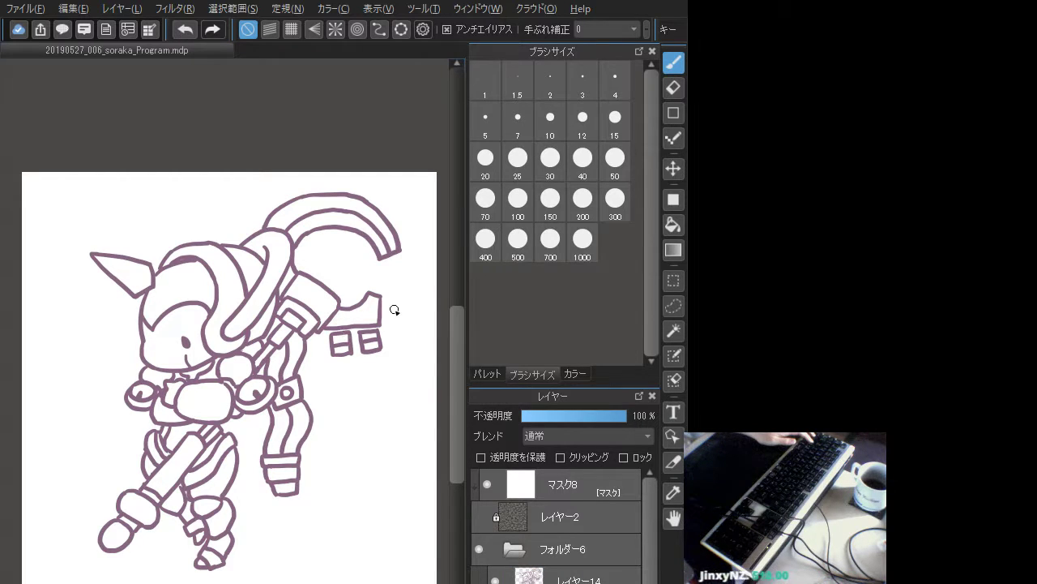
mouse_move(239, 369)
mouse_down()
mouse_move(241, 379)
mouse_move(236, 364)
mouse_up()
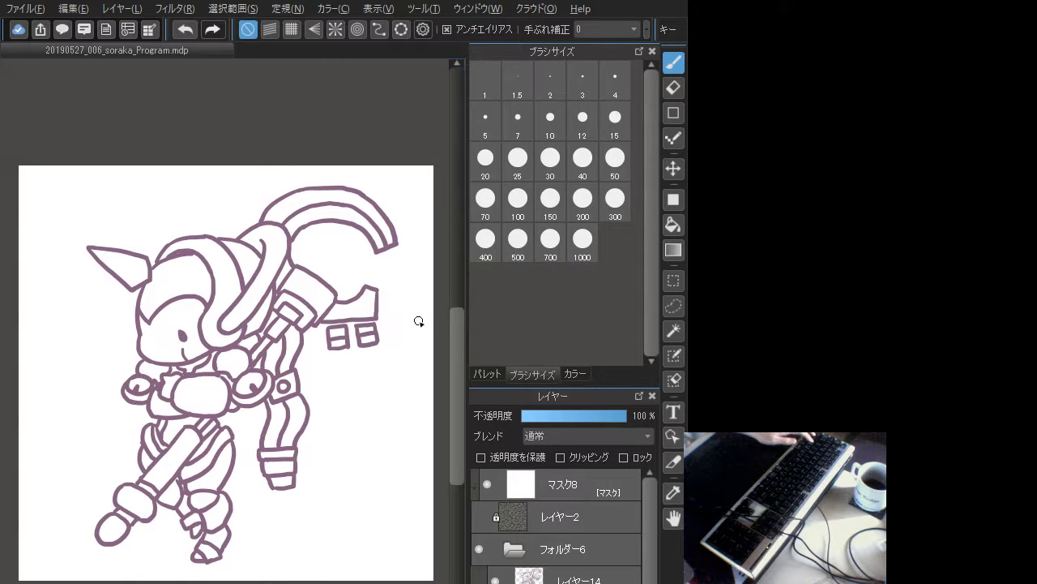
- Fill the character's horn with light turquoise #90FFED using the Bucket tool
click(614, 201)
click(575, 374)
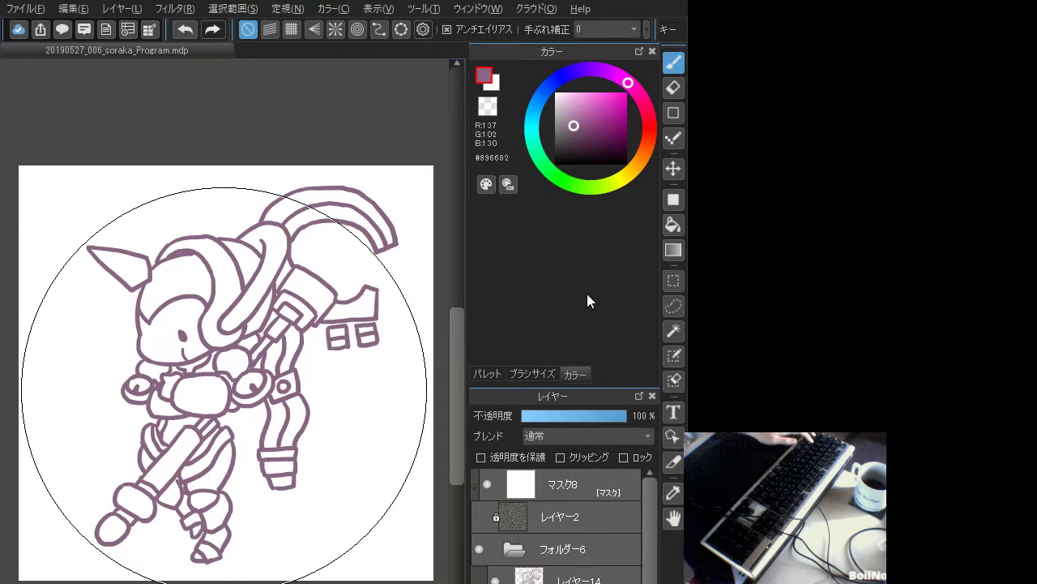
click(673, 227)
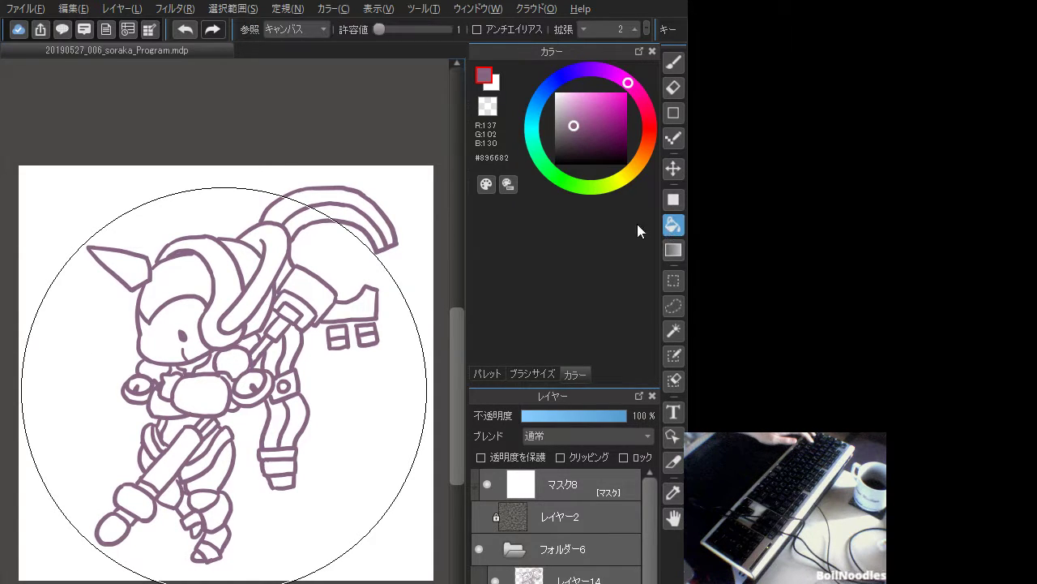
click(537, 139)
click(574, 93)
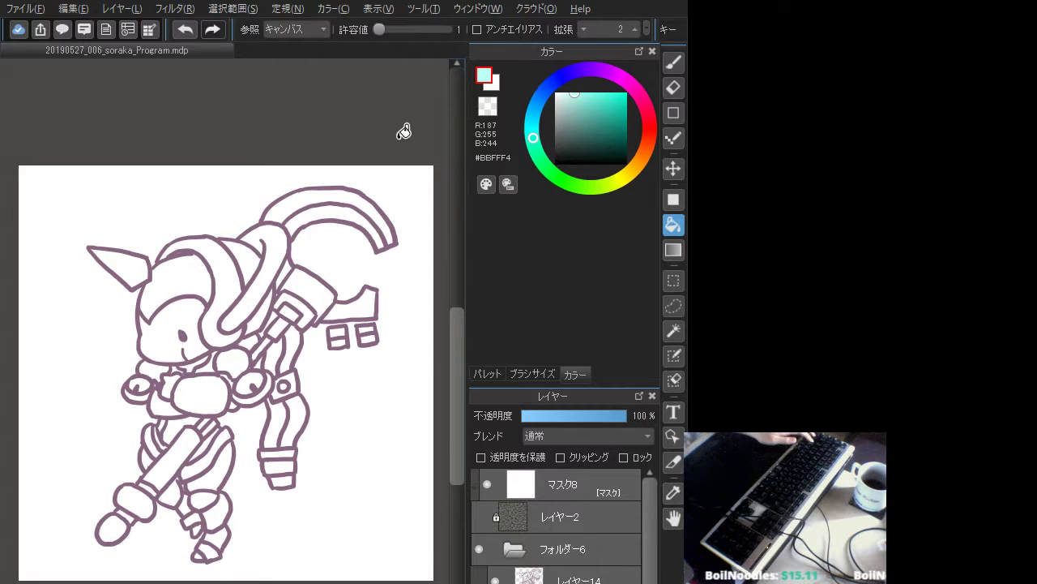
click(140, 256)
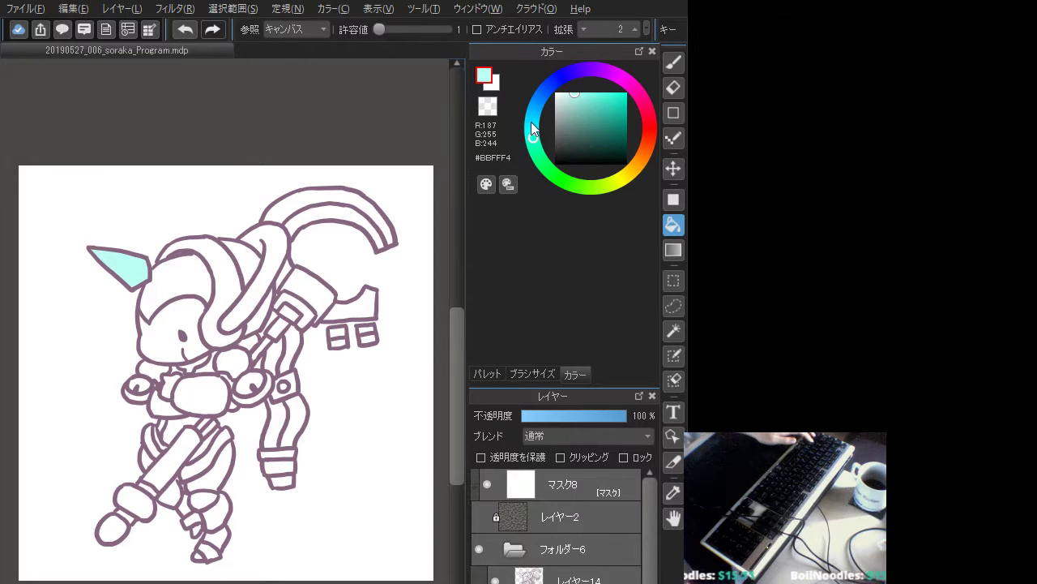
click(587, 94)
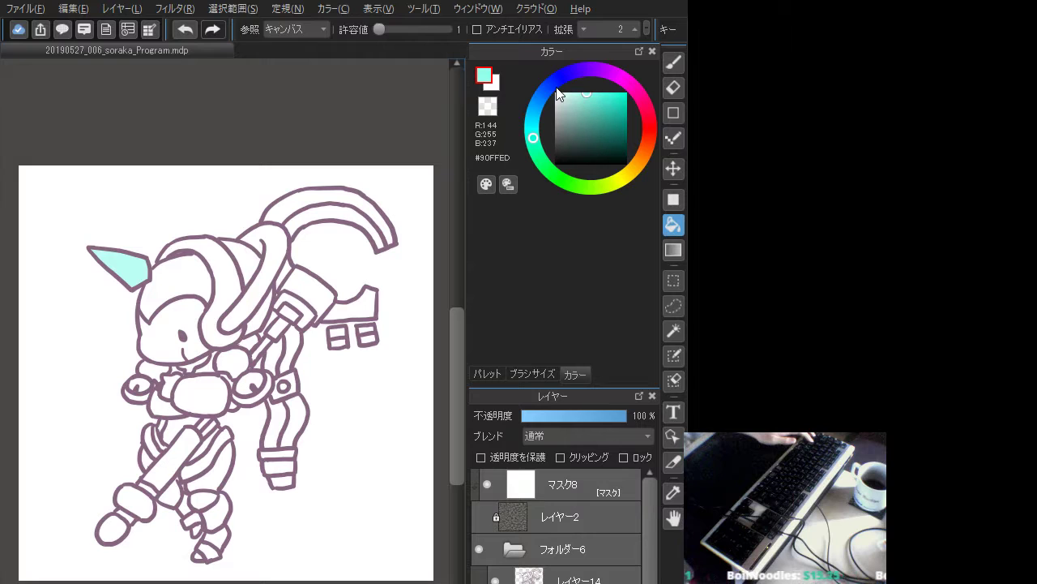
click(145, 264)
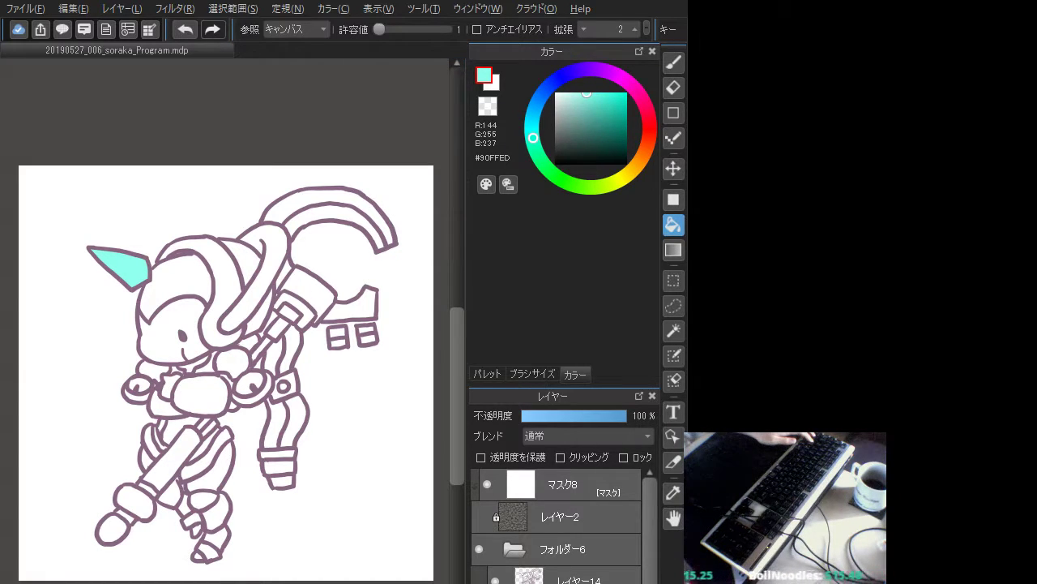
- Fill the ponytail's looped strand and the section behind it with the same light turquoise #90FFED
scroll(457, 397, up, 1)
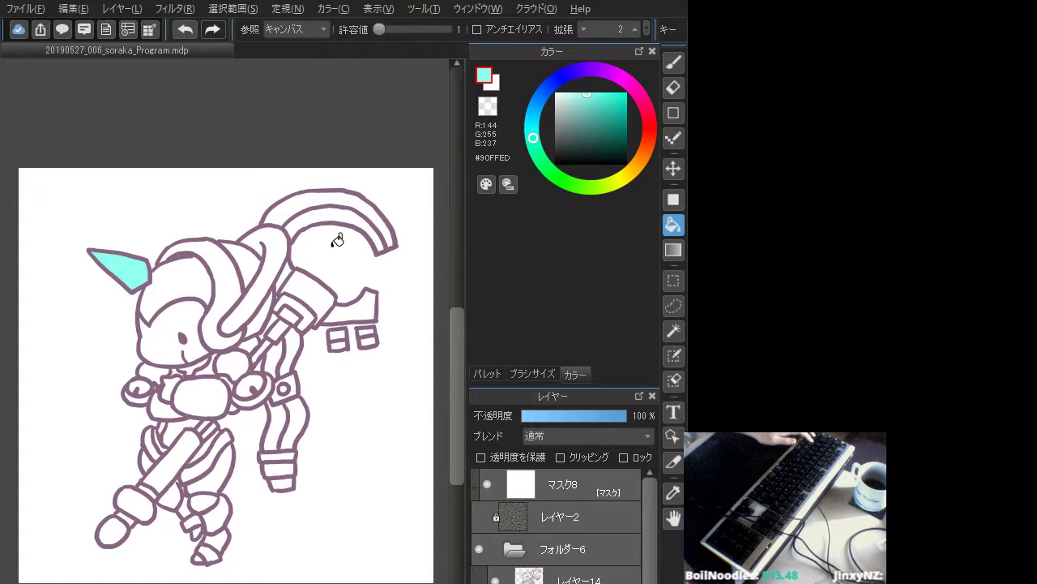
click(277, 265)
click(258, 238)
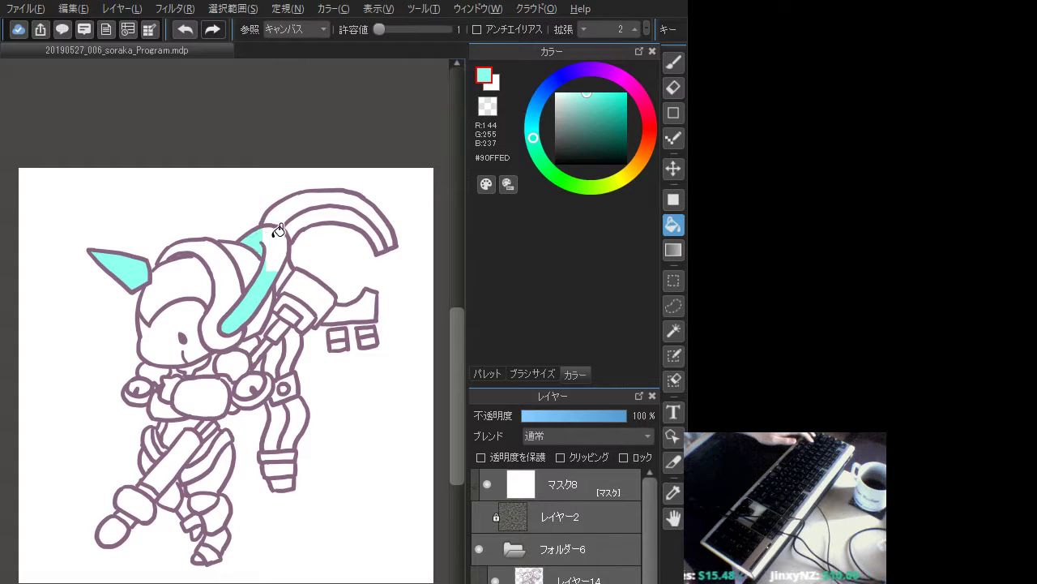
- Fill the remaining upper section of the ponytail's looped strand with light turquoise #90FFED
click(278, 234)
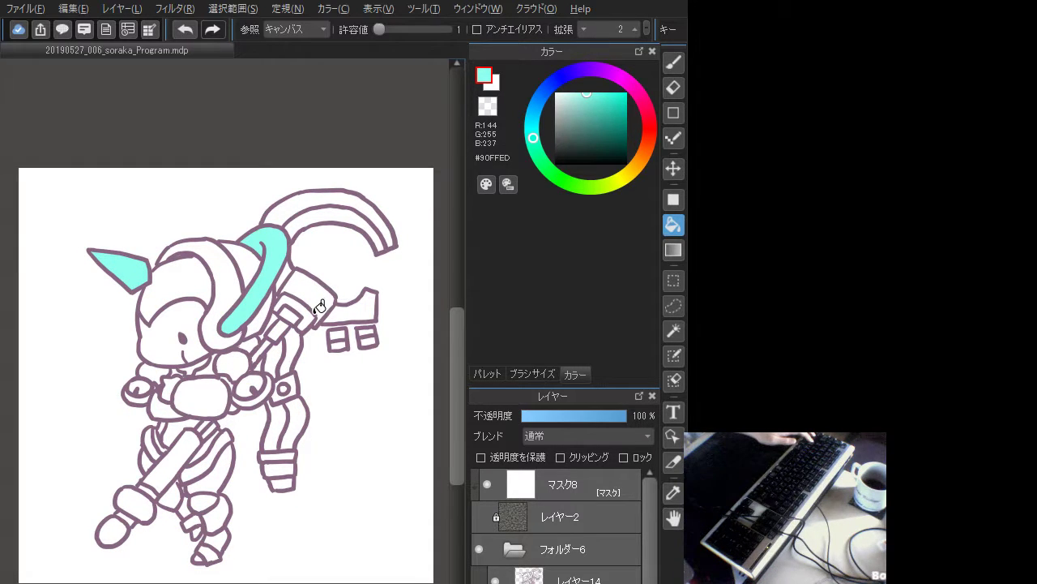
click(673, 62)
alt+click(185, 334)
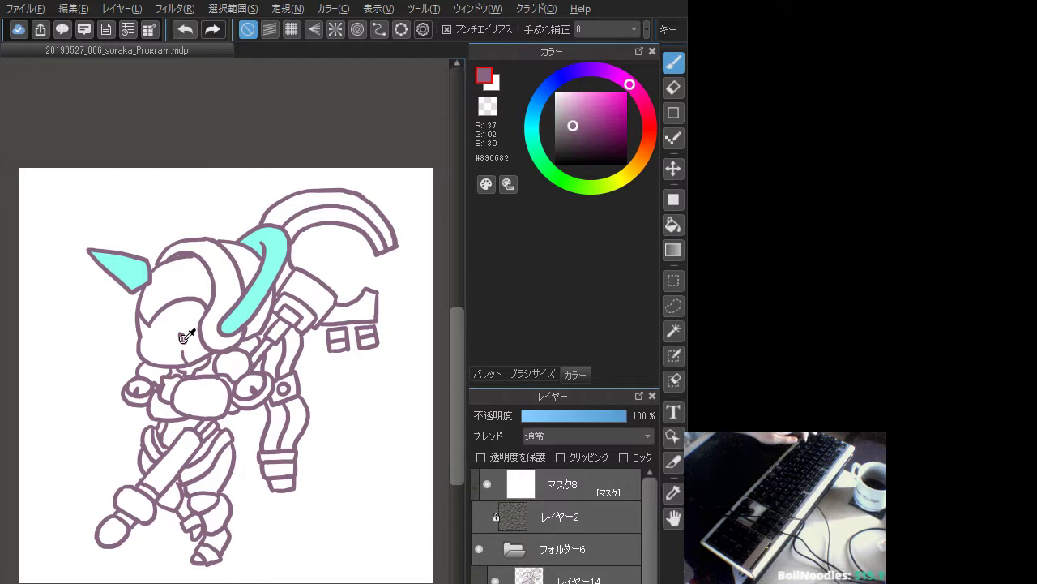
click(535, 580)
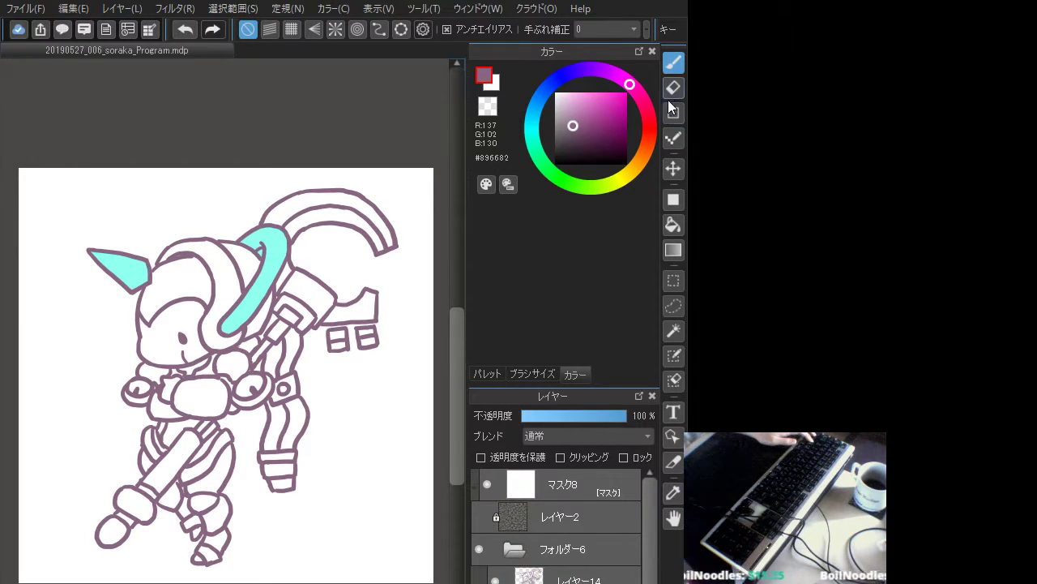
click(671, 227)
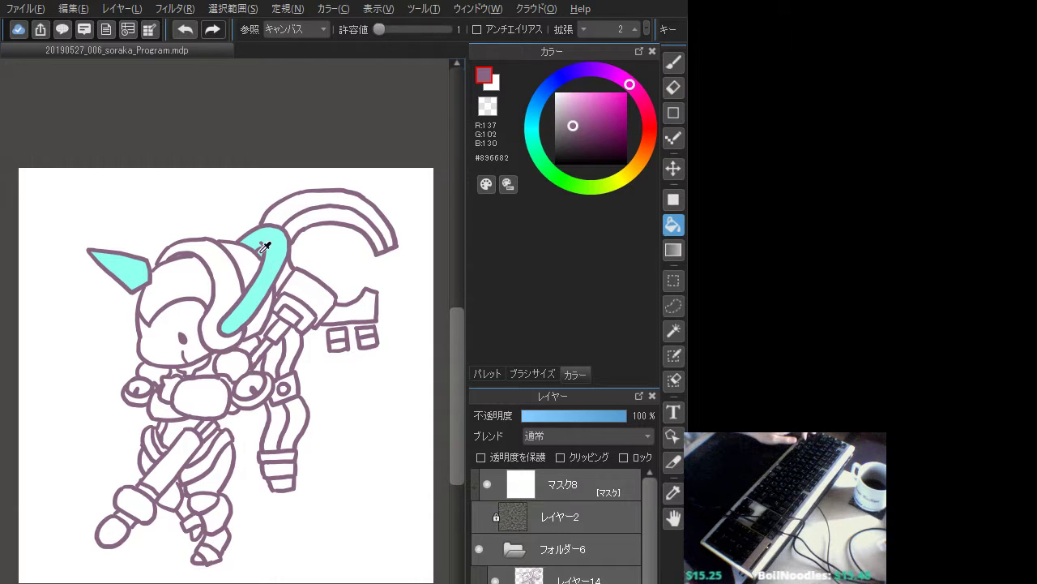
click(670, 68)
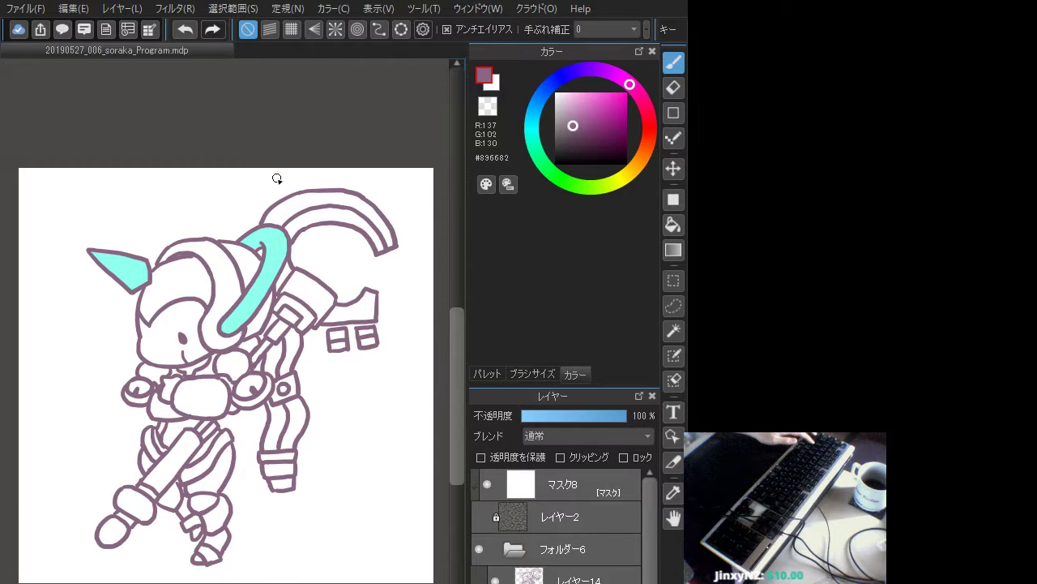
click(673, 226)
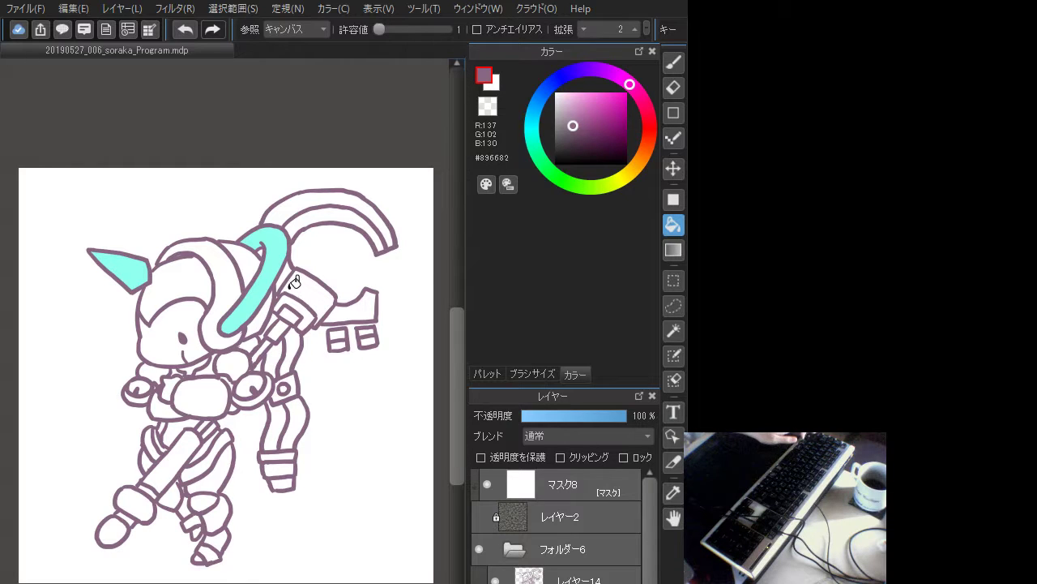
- Try pale pinkish purple #FABBFF and the slightly bluer #EABBFF as fills for the hair above the forehead
alt+click(138, 267)
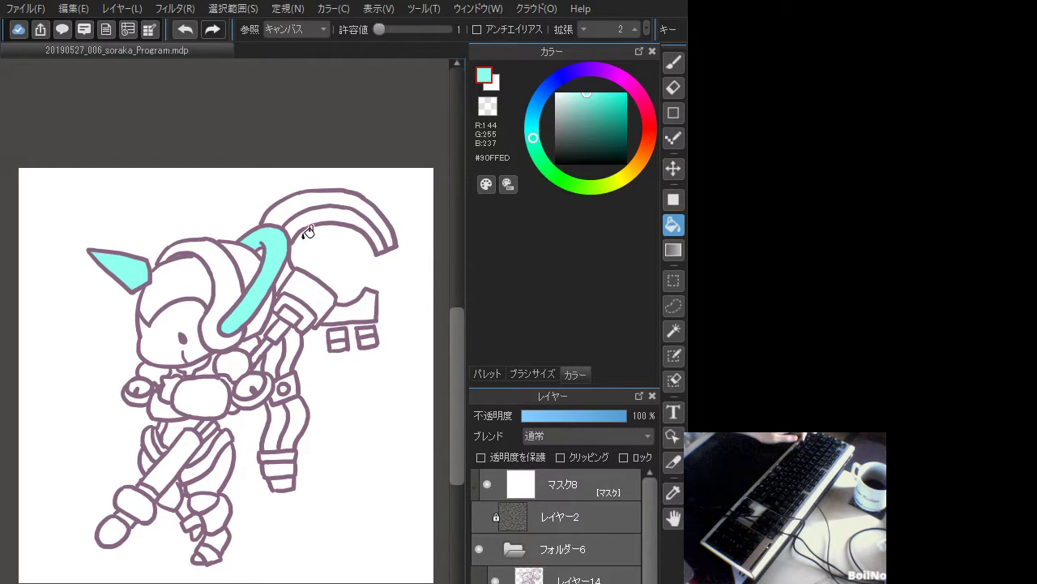
click(615, 77)
drag(585, 94, 575, 94)
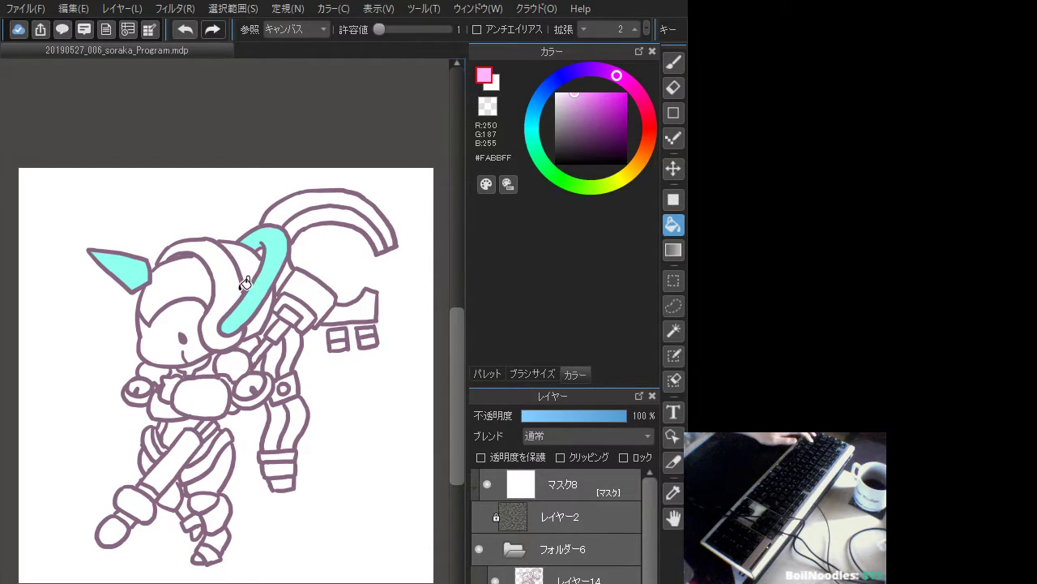
click(182, 287)
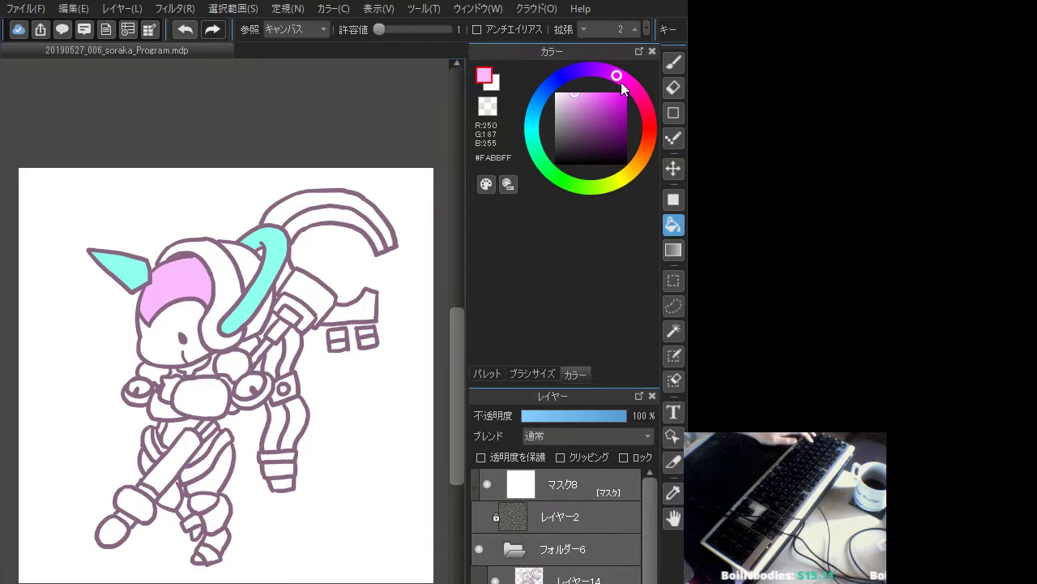
click(602, 72)
click(208, 274)
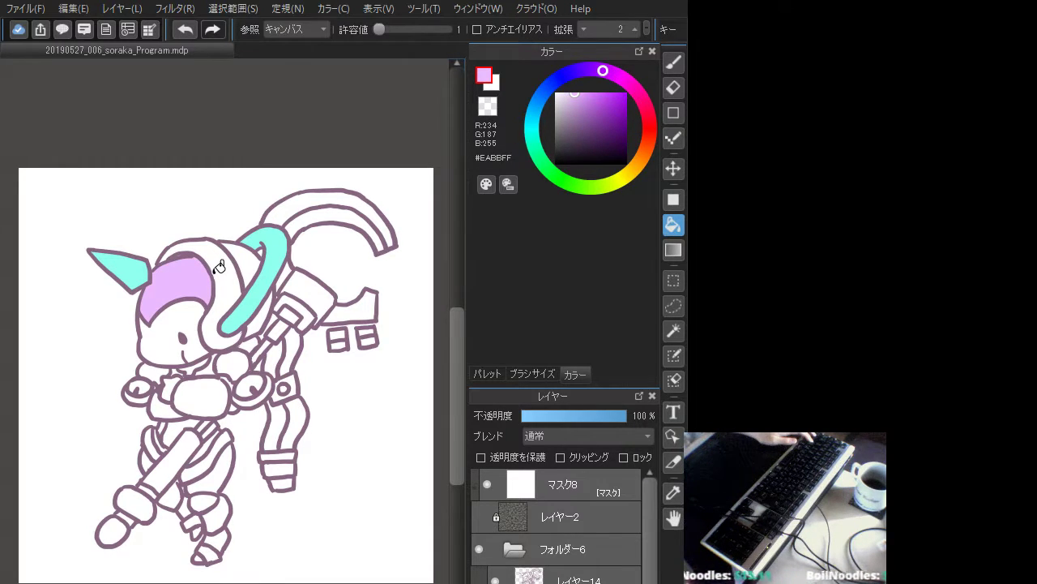
- Fill the hair above the forehead and the waist sections around the staff with purple #D881FF
click(596, 94)
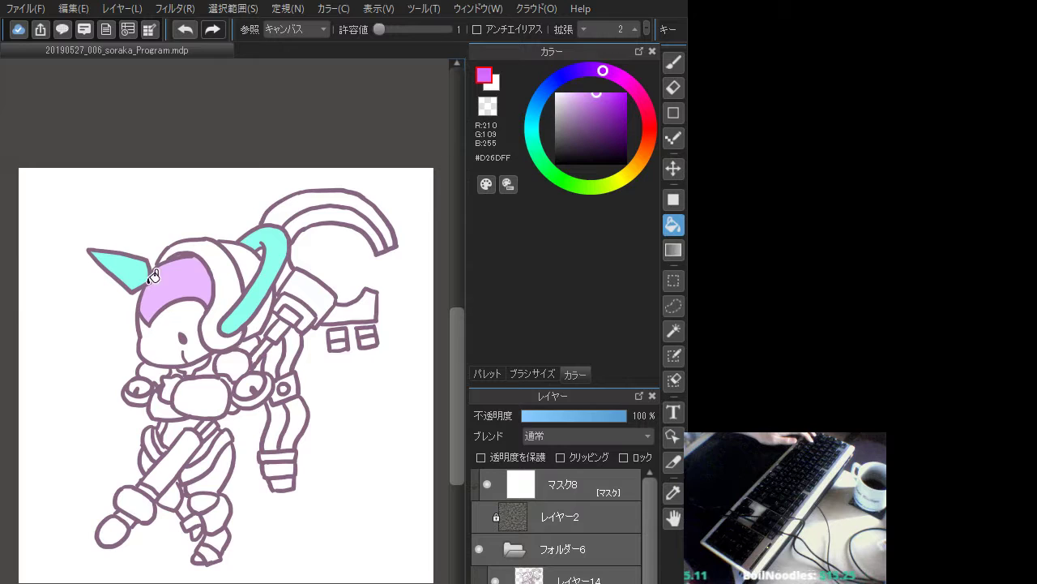
click(179, 274)
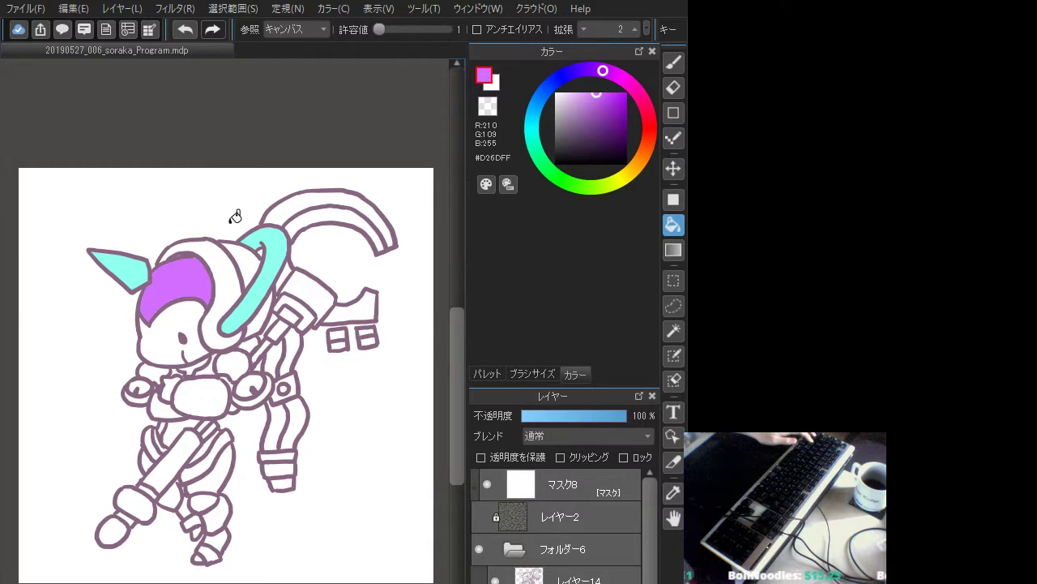
click(590, 94)
click(183, 274)
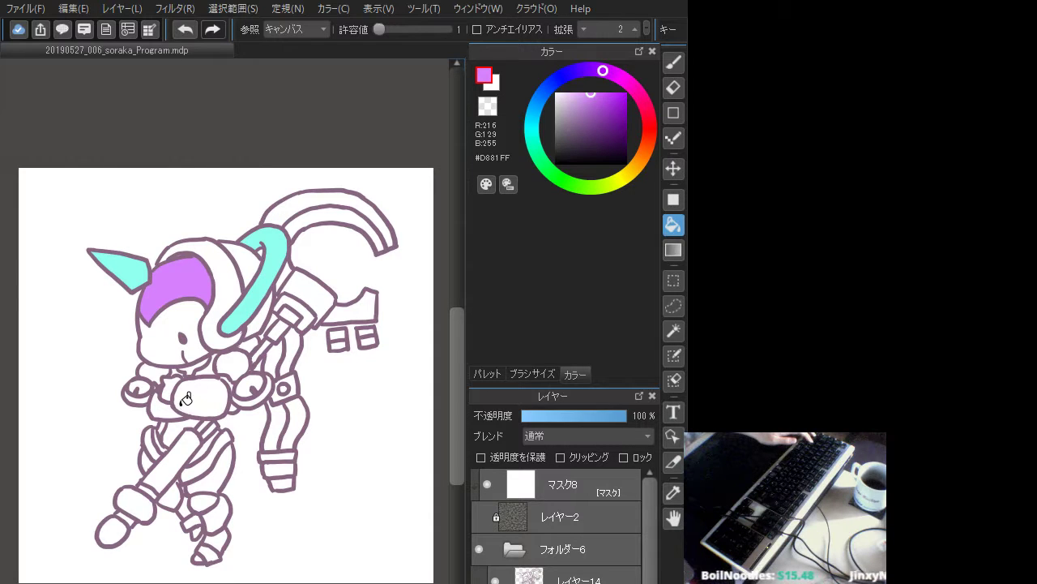
click(175, 421)
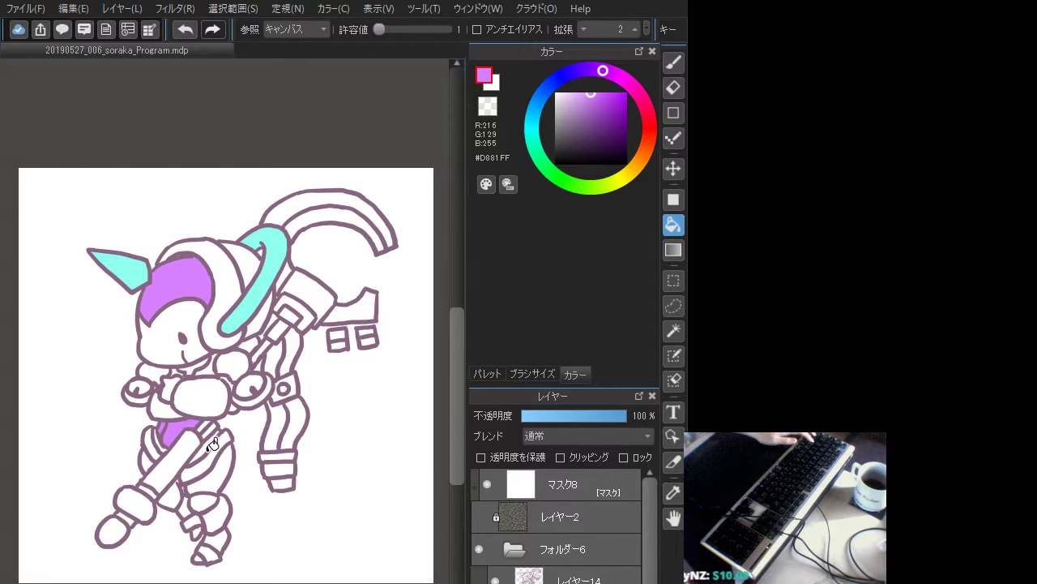
click(209, 444)
click(164, 437)
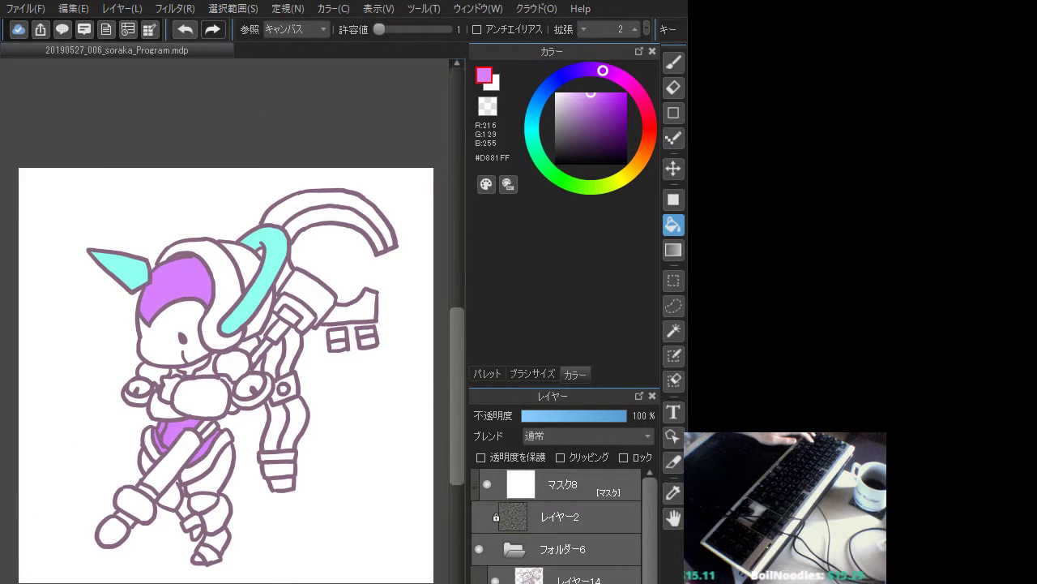
- Try light pink #FFACEF as the fill for the thick band curving around the head
click(630, 84)
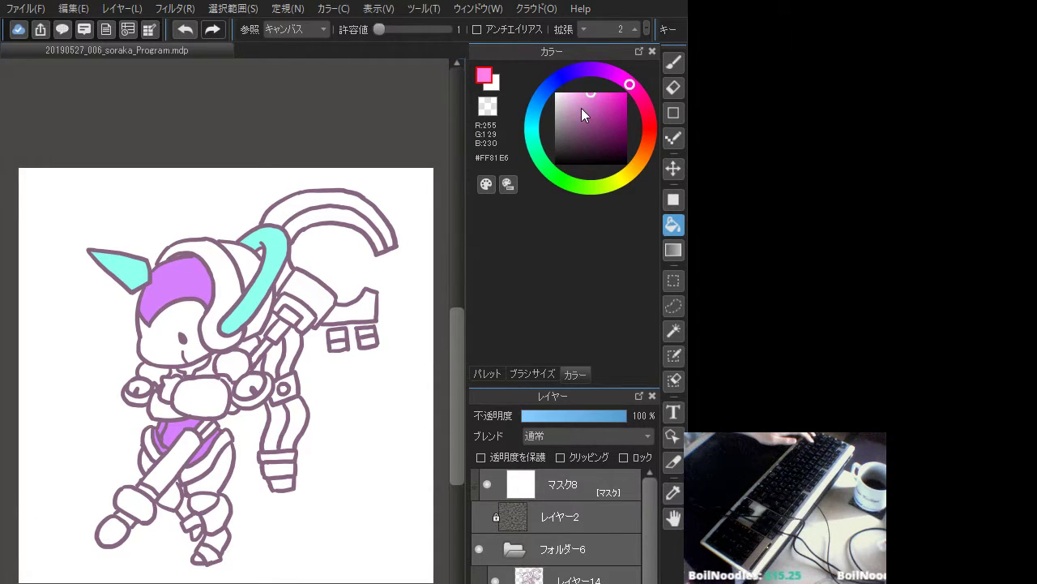
click(577, 93)
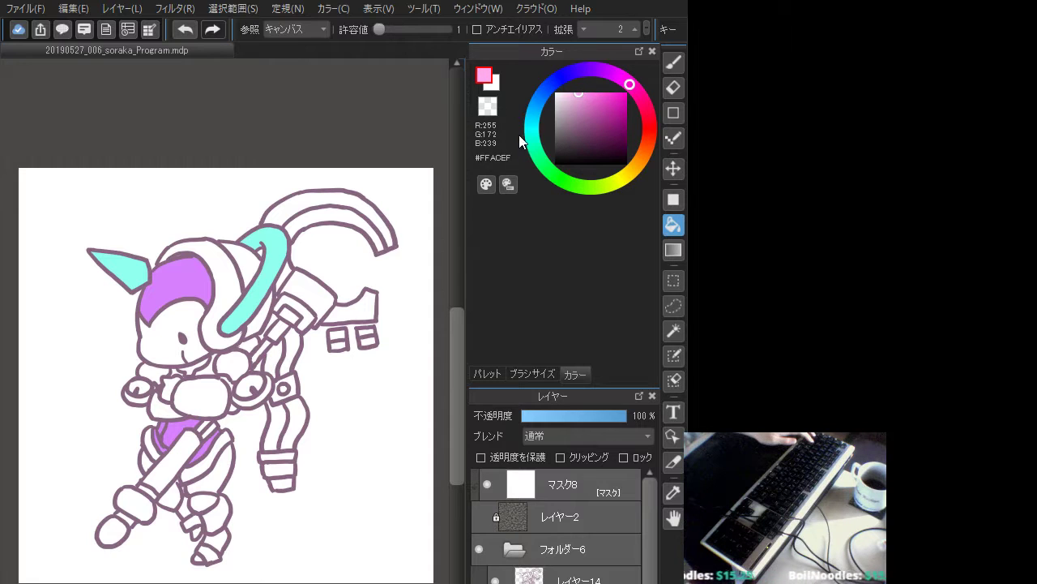
click(220, 298)
click(225, 335)
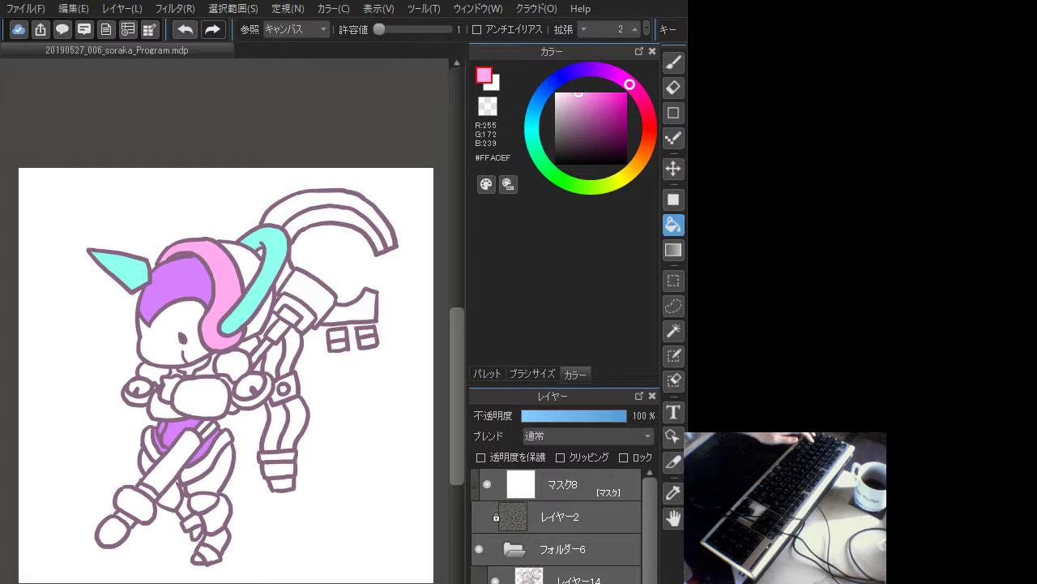
- Try the stronger pink #FF81E6 and the warmer #FF9EBF on the thick band around the head
drag(458, 376, 457, 377)
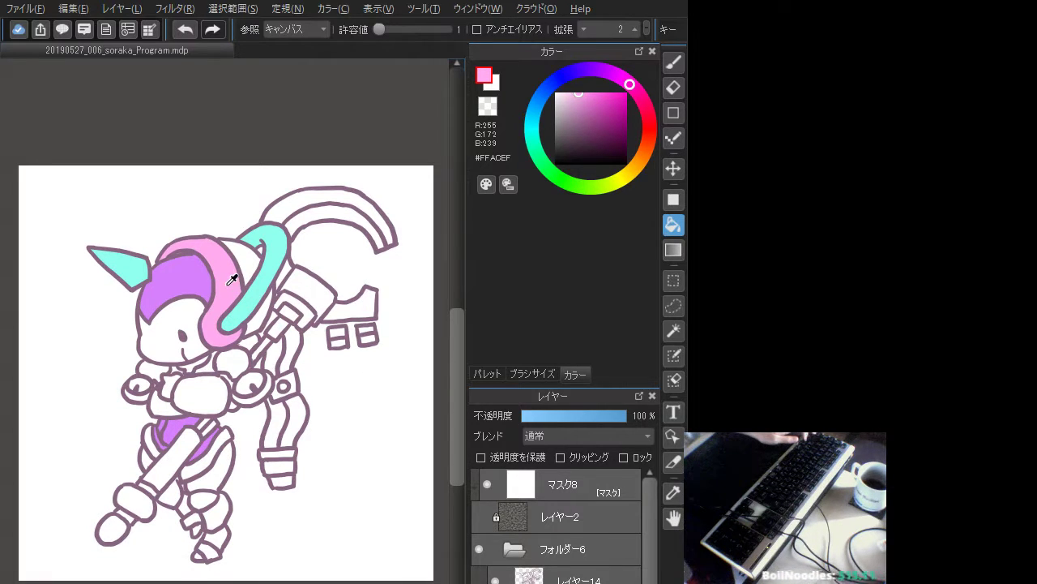
click(592, 94)
click(593, 92)
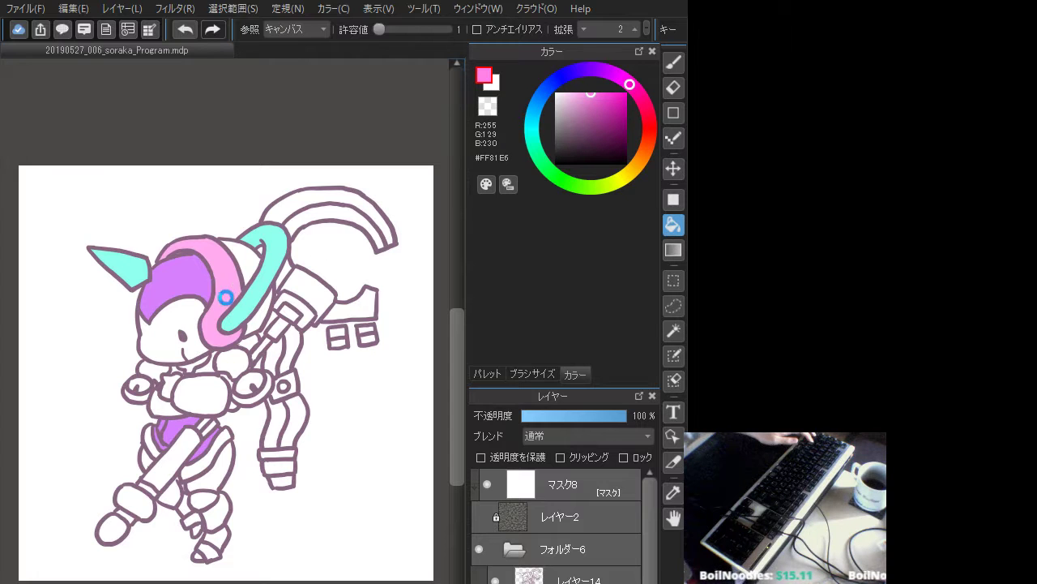
click(230, 294)
click(213, 323)
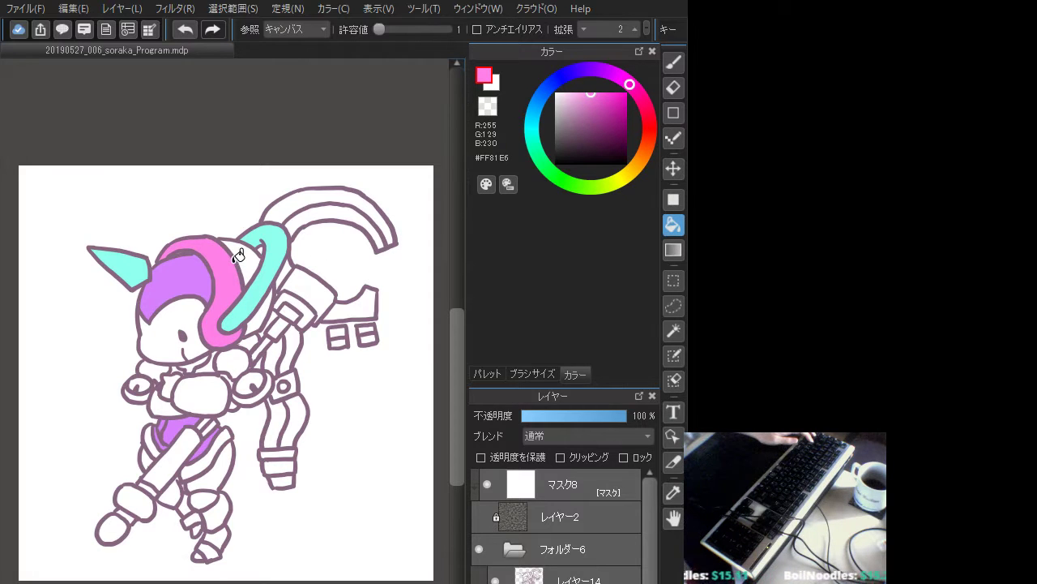
click(584, 89)
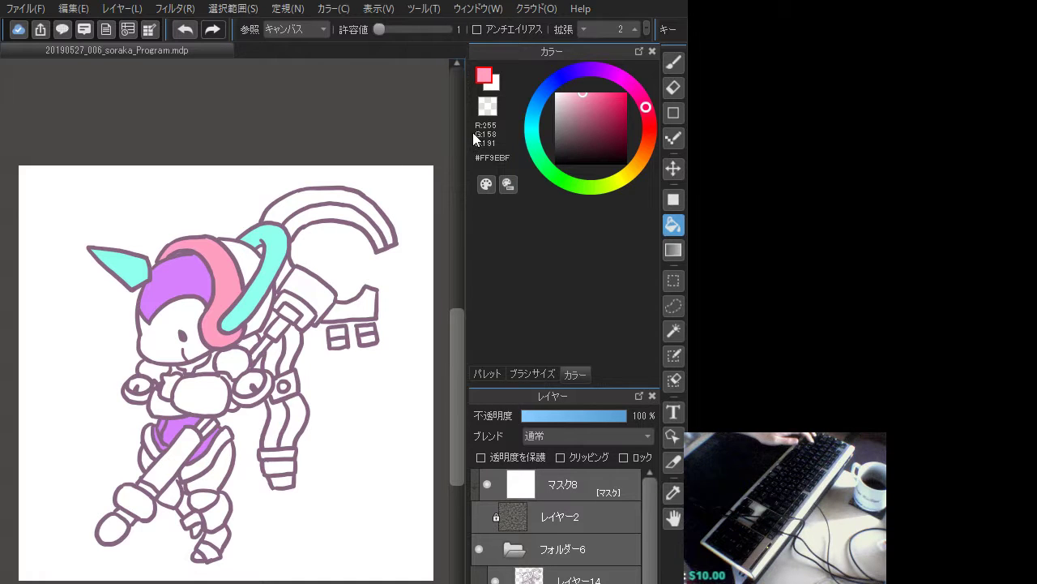
- Recolour the hair above the forehead and the waist sections with the lighter purple #D998FF
click(602, 70)
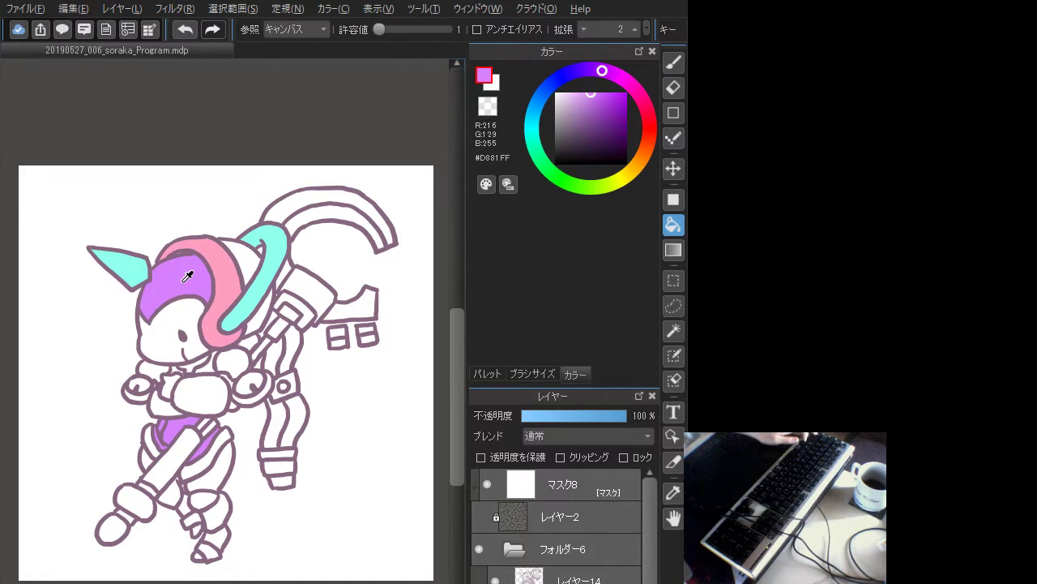
click(584, 94)
click(593, 70)
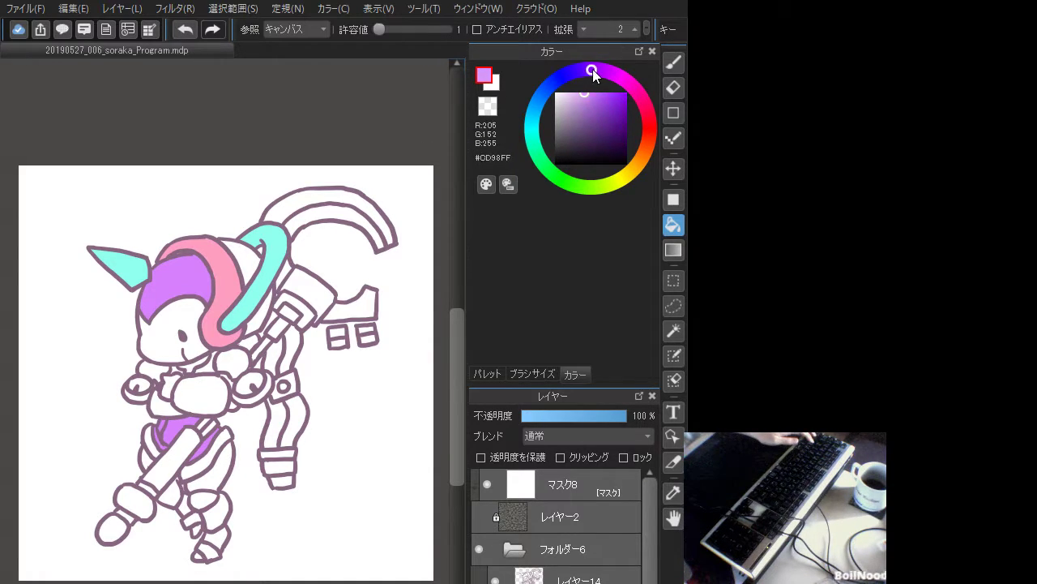
click(182, 269)
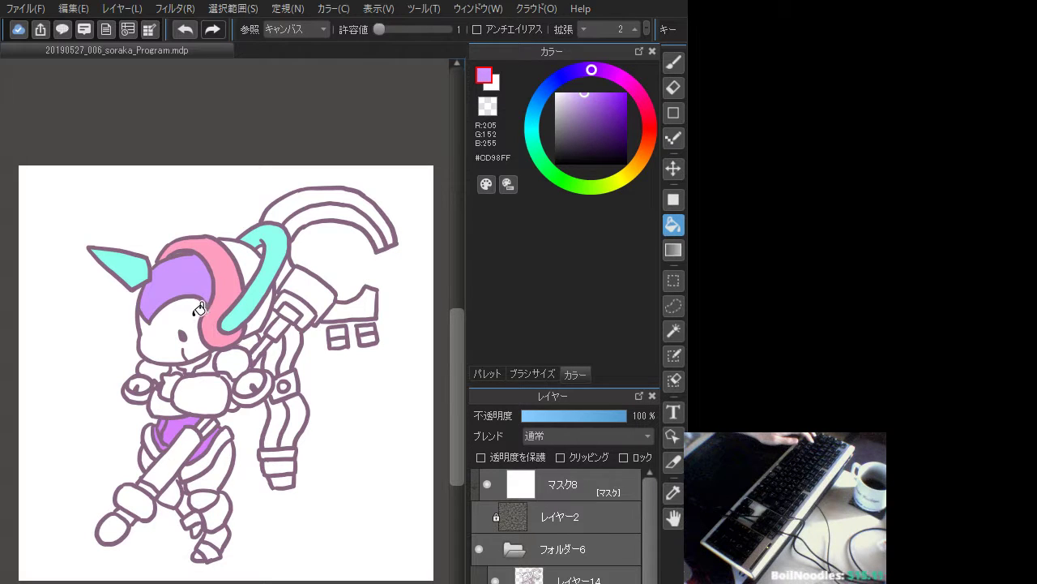
click(600, 71)
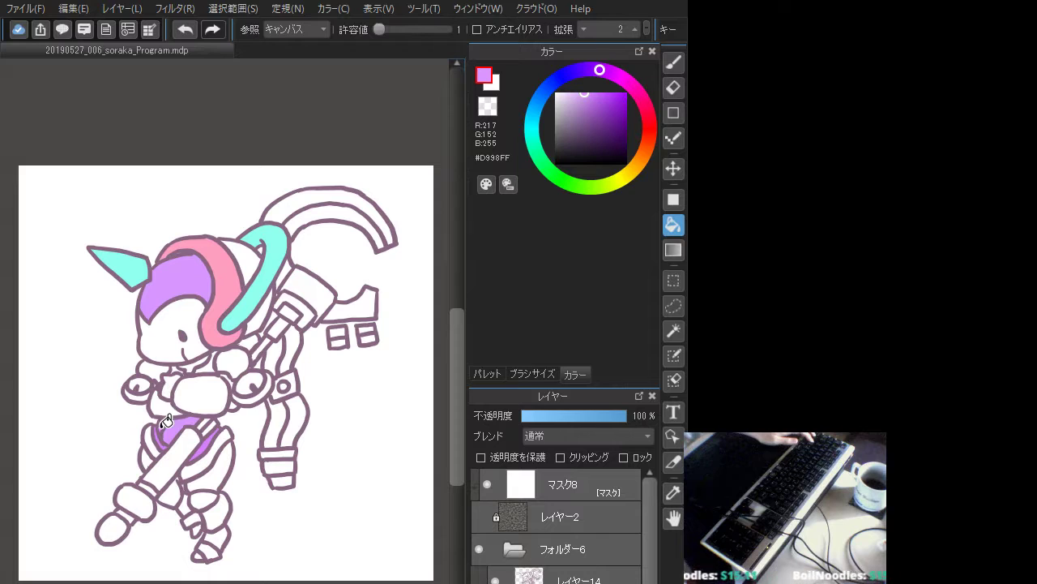
click(192, 431)
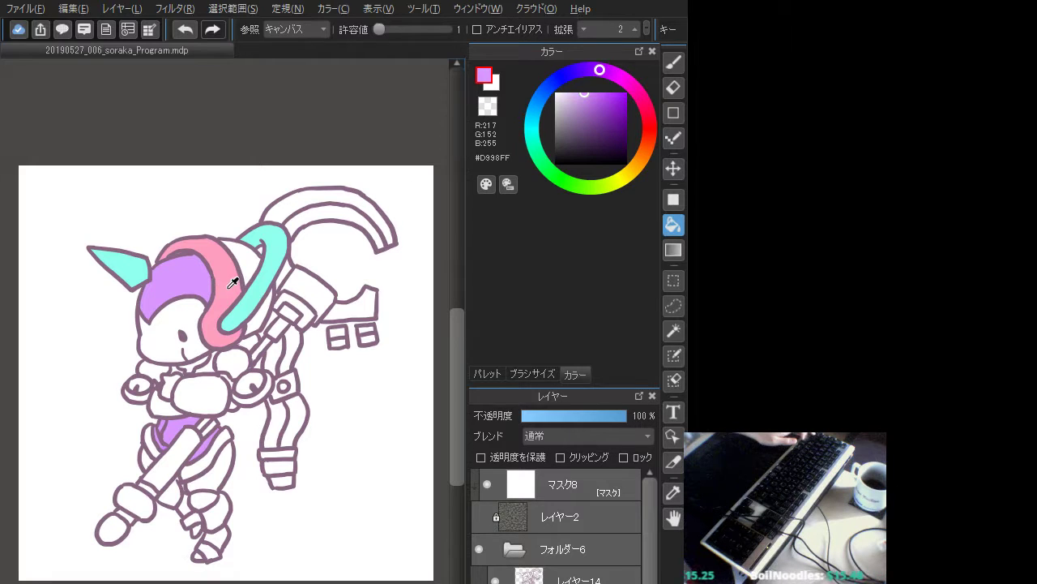
- Try the vivid pinks #FF5990 and #FF70B5 on the thick band around the head
click(646, 108)
click(601, 94)
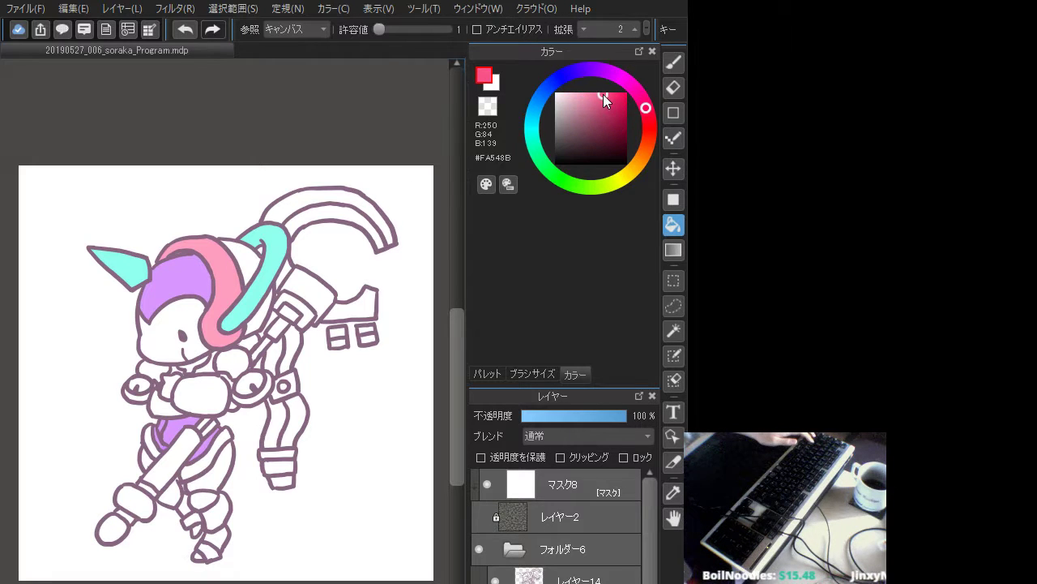
click(237, 290)
click(225, 324)
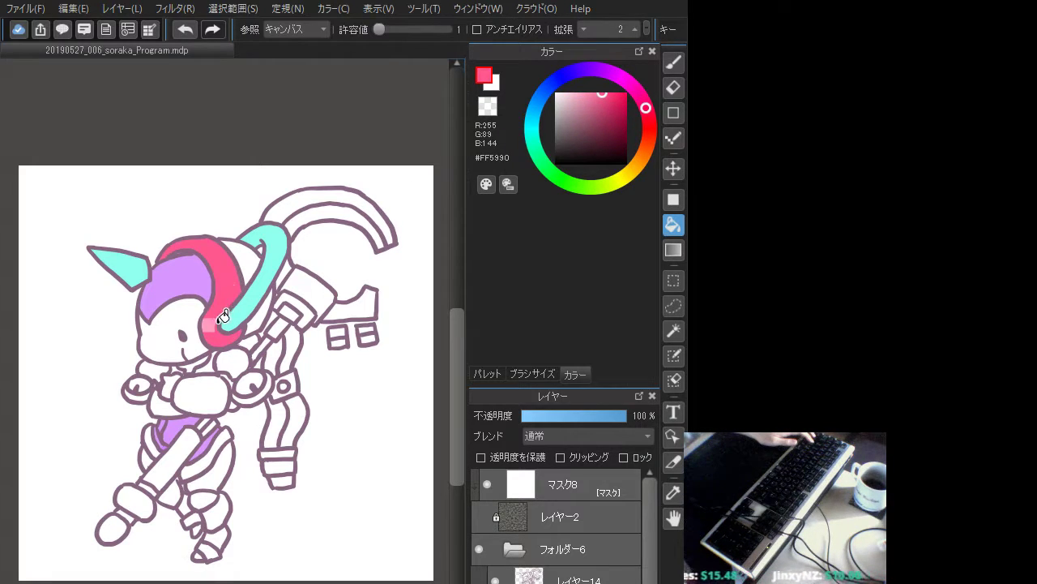
click(642, 99)
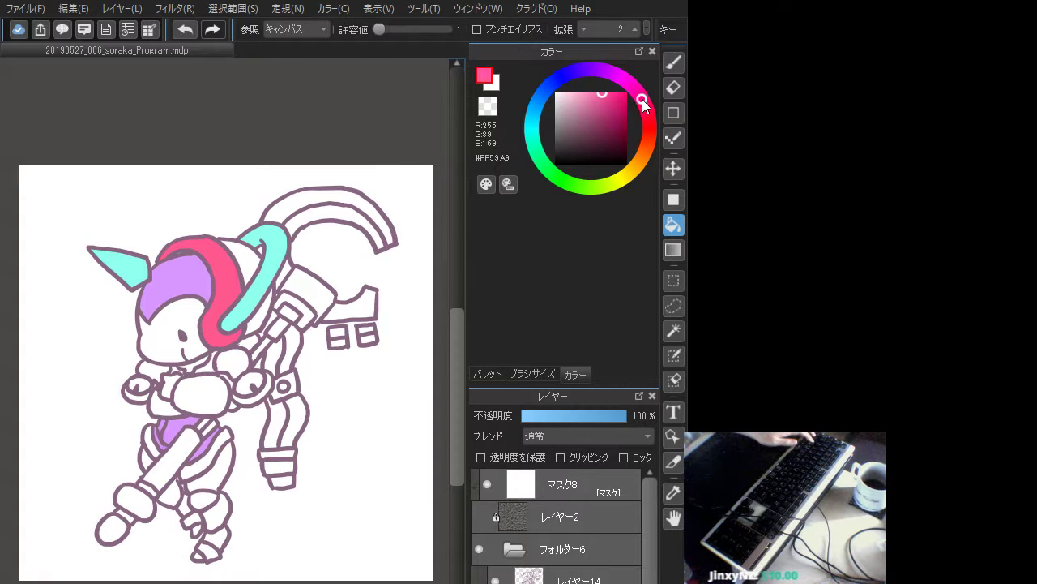
click(235, 307)
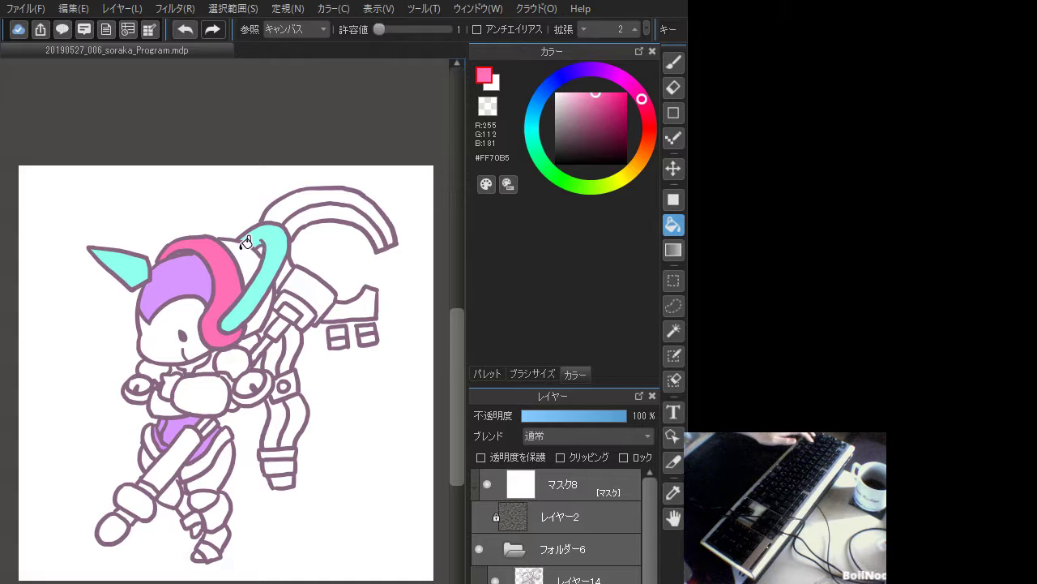
- Recolour the whole thick band around the head with the softer pink #FF90C5
drag(592, 93, 581, 95)
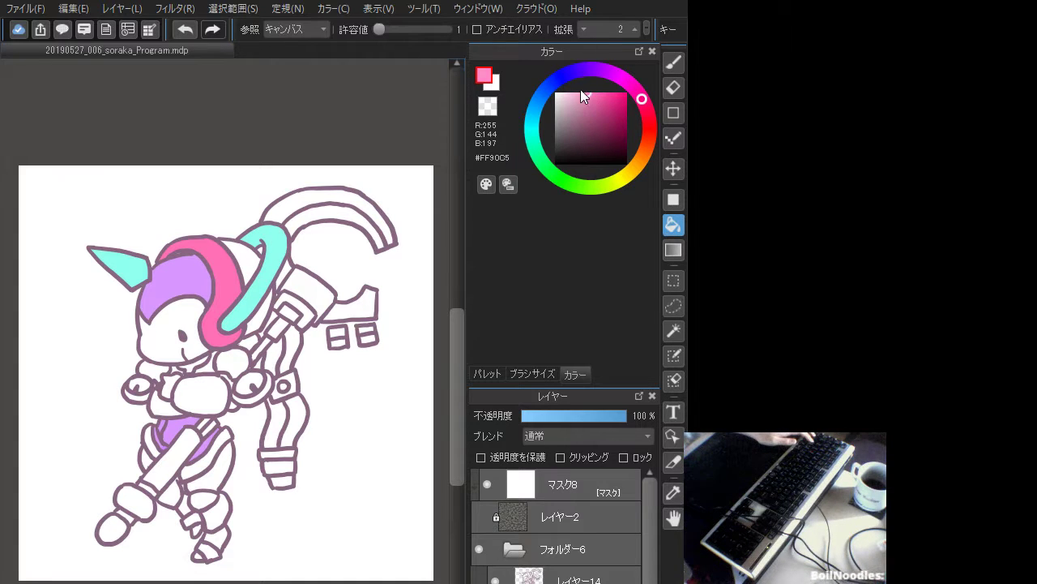
click(223, 288)
click(212, 322)
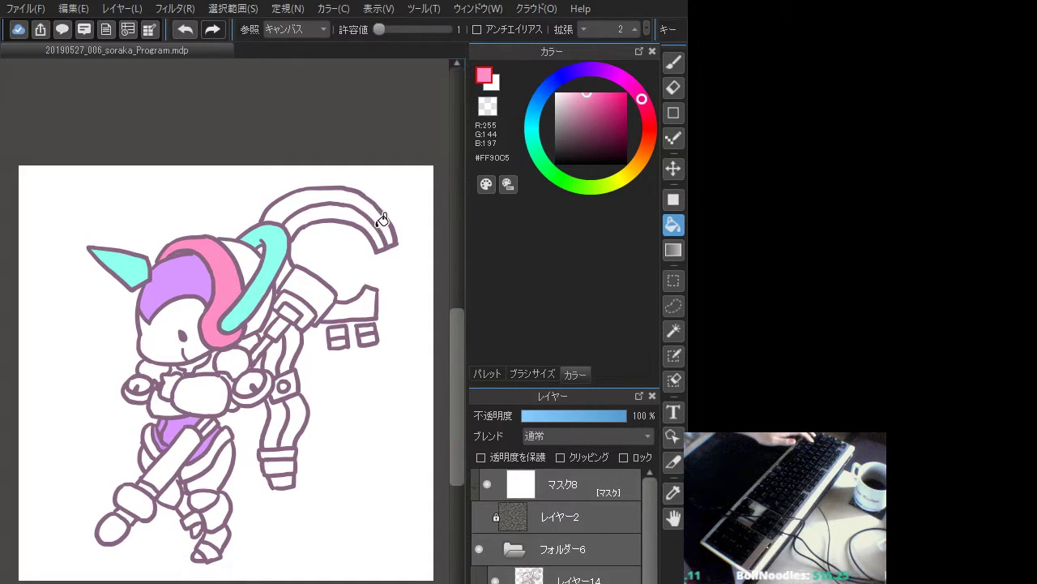
- Fill the character's face with very pale pink #FFF4F9
click(557, 95)
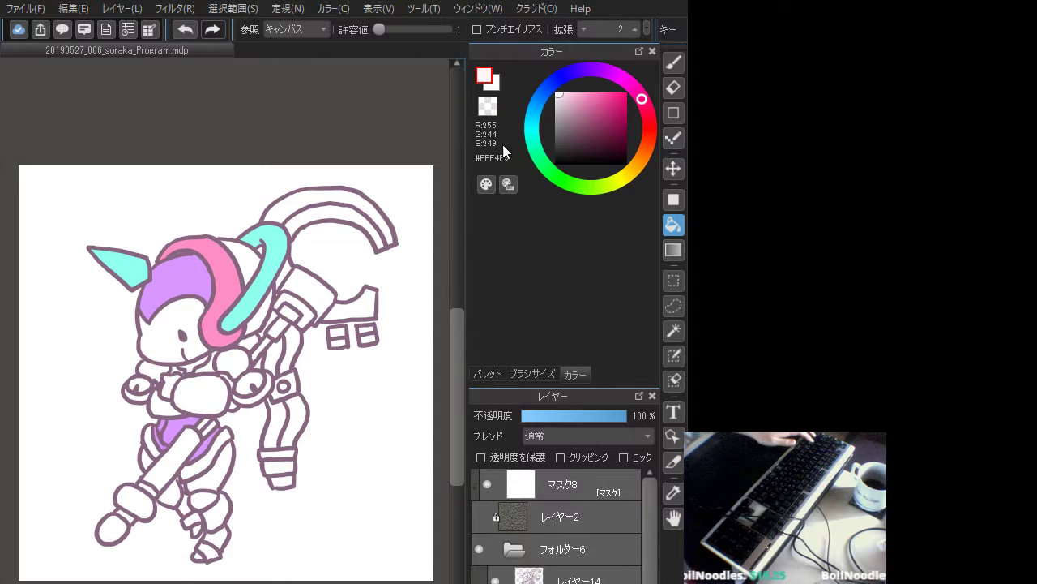
click(193, 321)
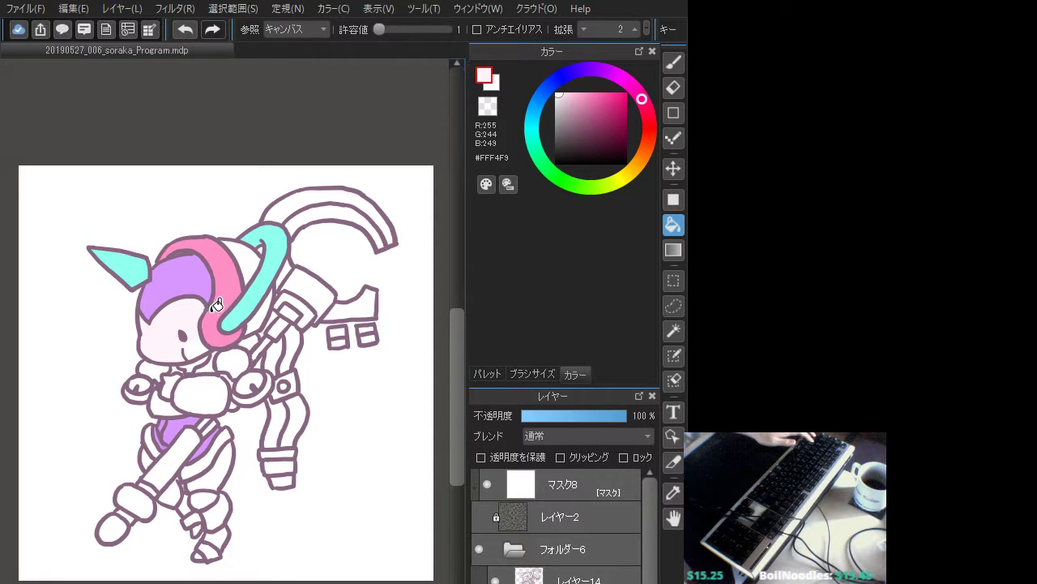
- Try the slightly stronger pale pink #FFE9F3 as the face fill
drag(567, 95, 563, 91)
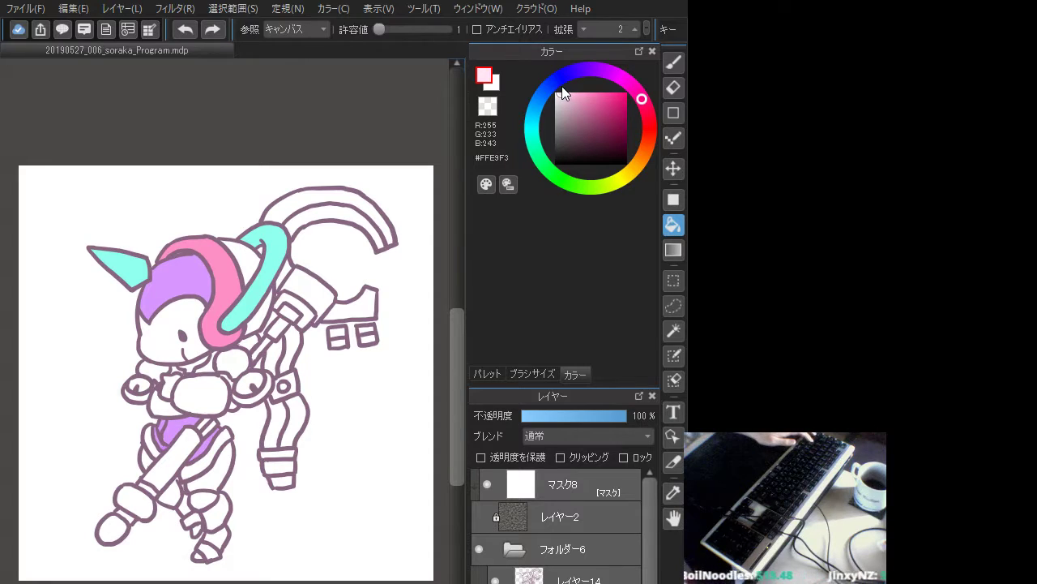
click(191, 312)
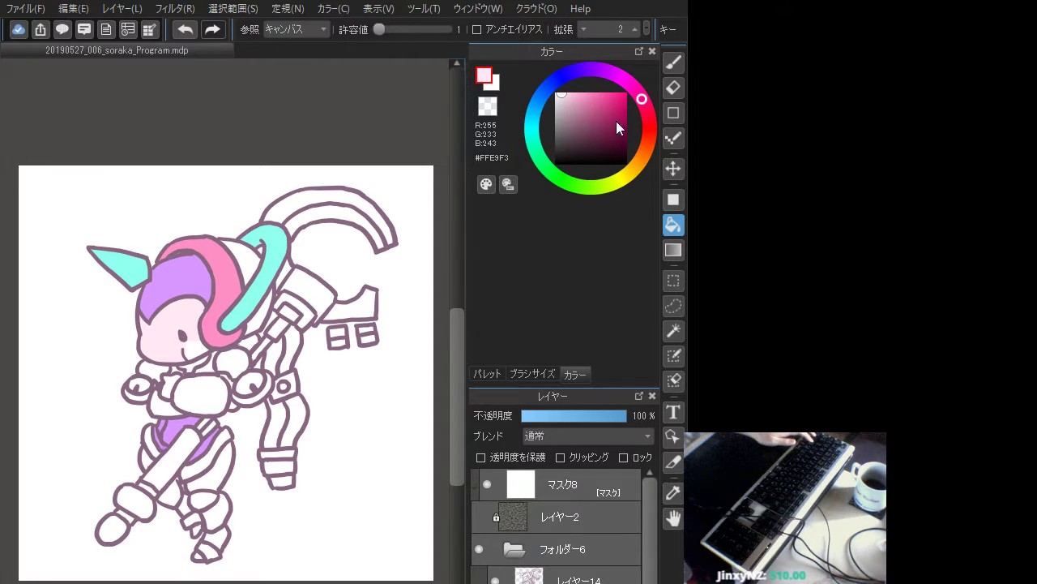
key(ctrl+z)
- Fill the face with pale mint #E9FFF4, and the arms and the staff's outer arc with the mint #E6FFF2
drag(621, 176, 556, 161)
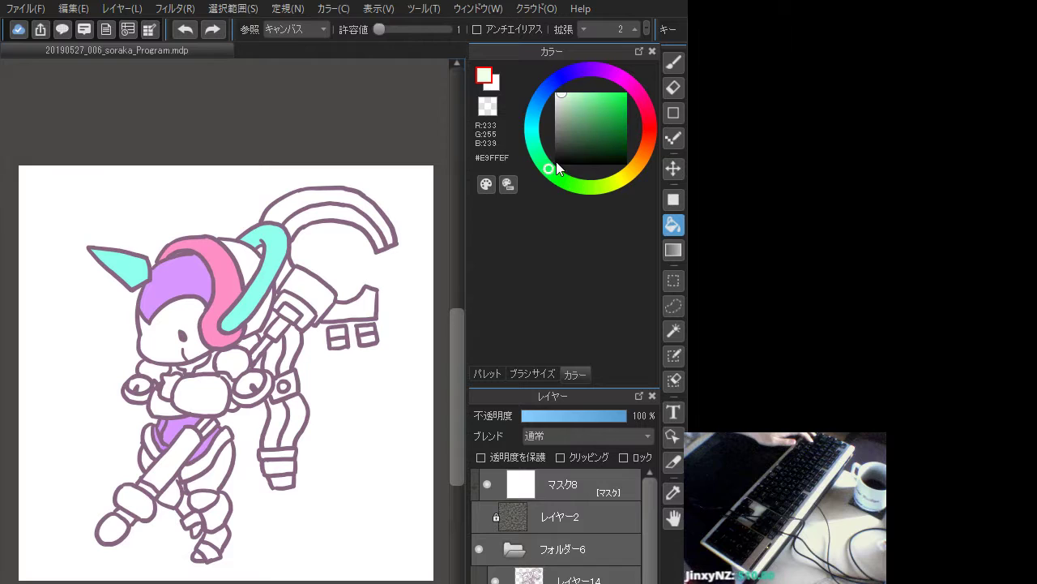
click(182, 313)
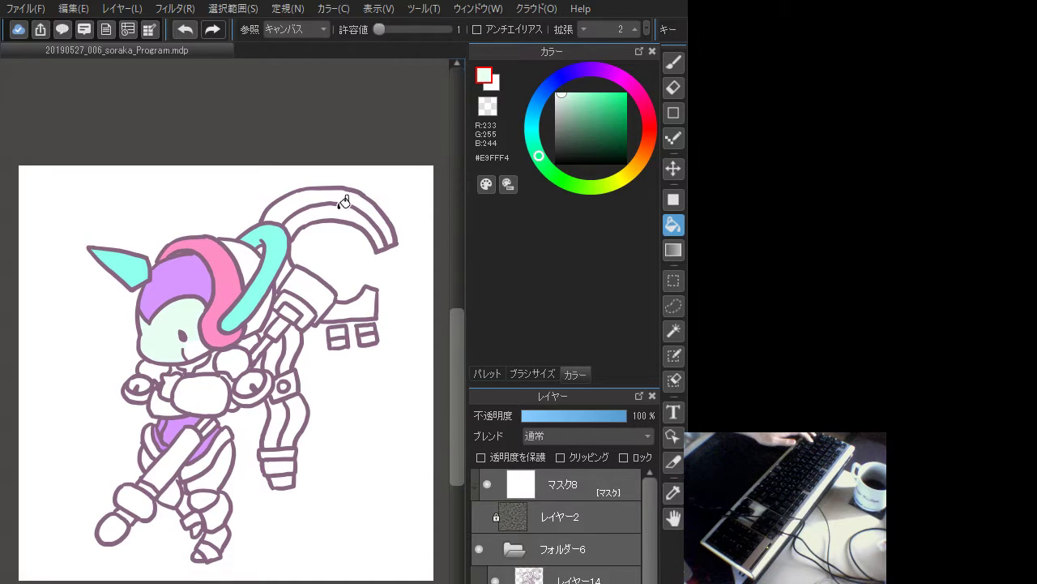
click(564, 92)
click(562, 93)
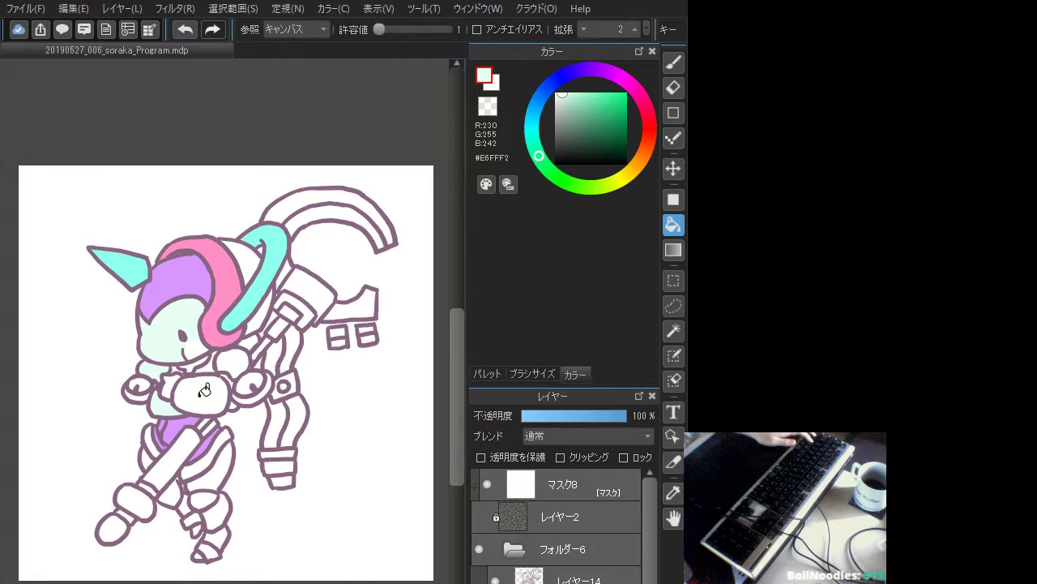
click(204, 391)
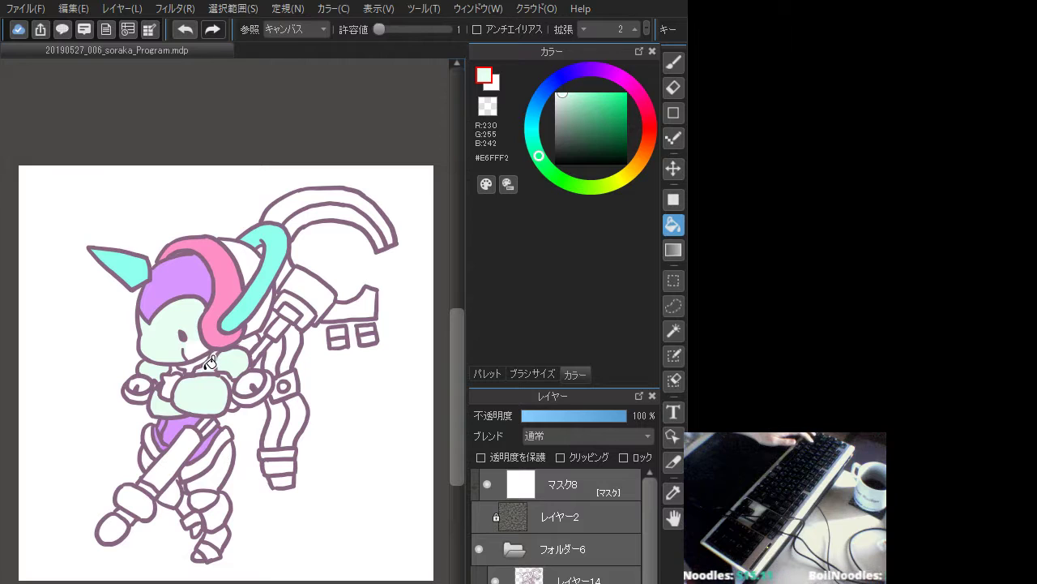
click(320, 198)
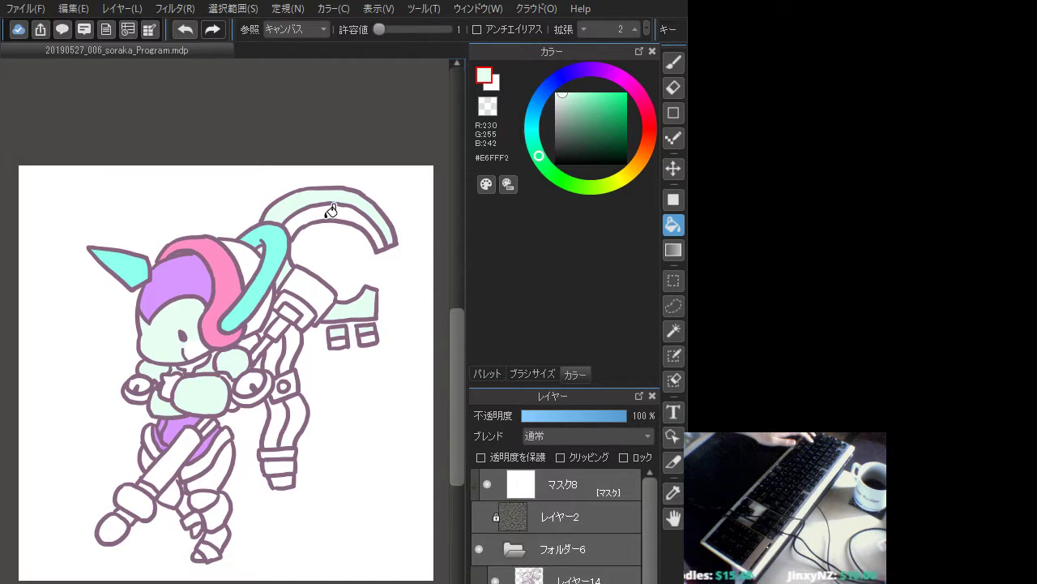
- Ready the brush on the line-art layer レイヤー14 with the outline colour #896682 sampled from the eye
click(560, 577)
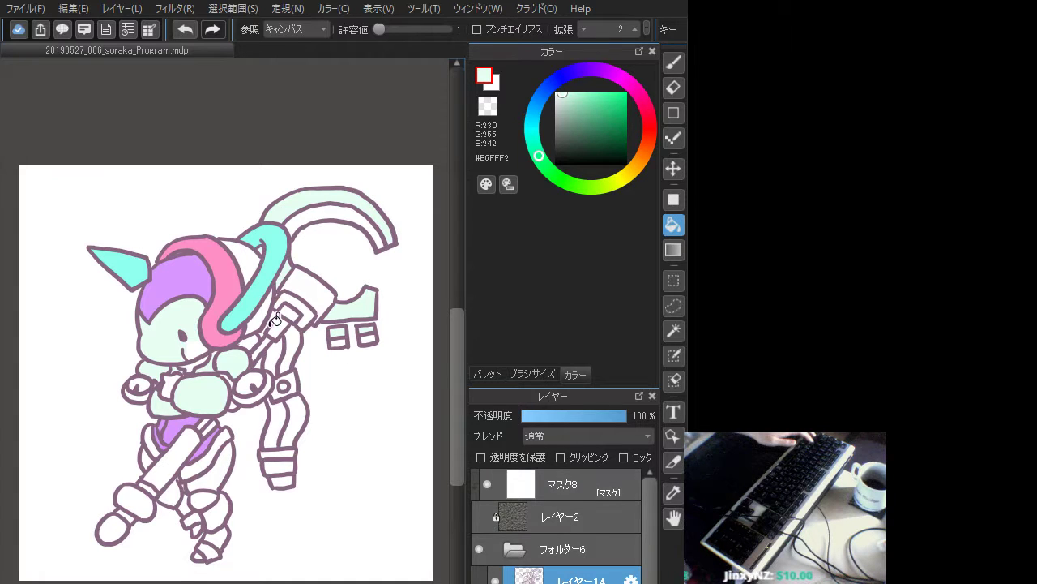
alt+click(183, 335)
key(b)
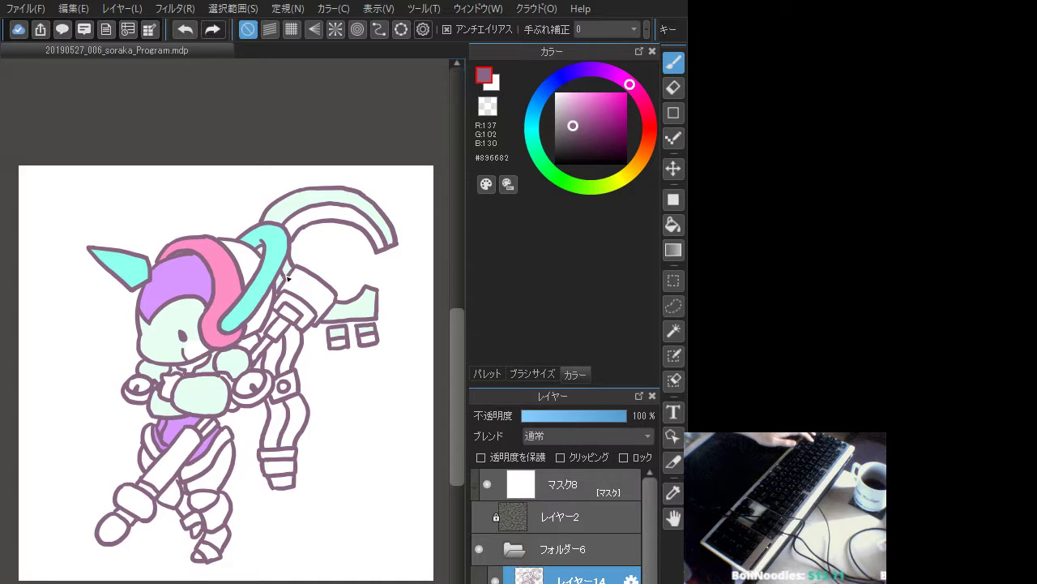
- Try filling the staff's collar with the sampled mint #E6FFF2 while the line-art layer is active
click(674, 225)
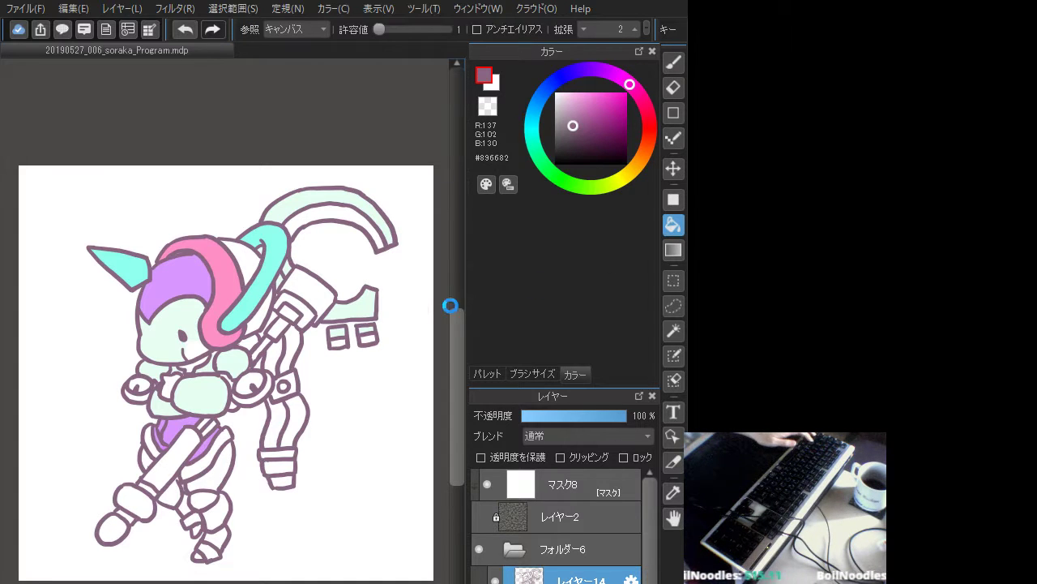
alt+click(302, 200)
click(302, 320)
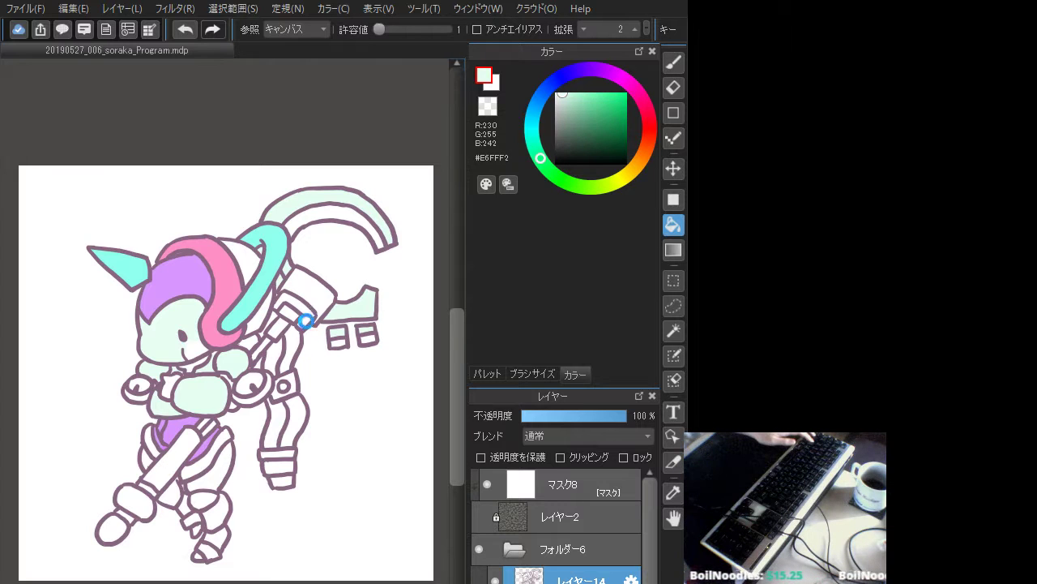
key(ctrl+z)
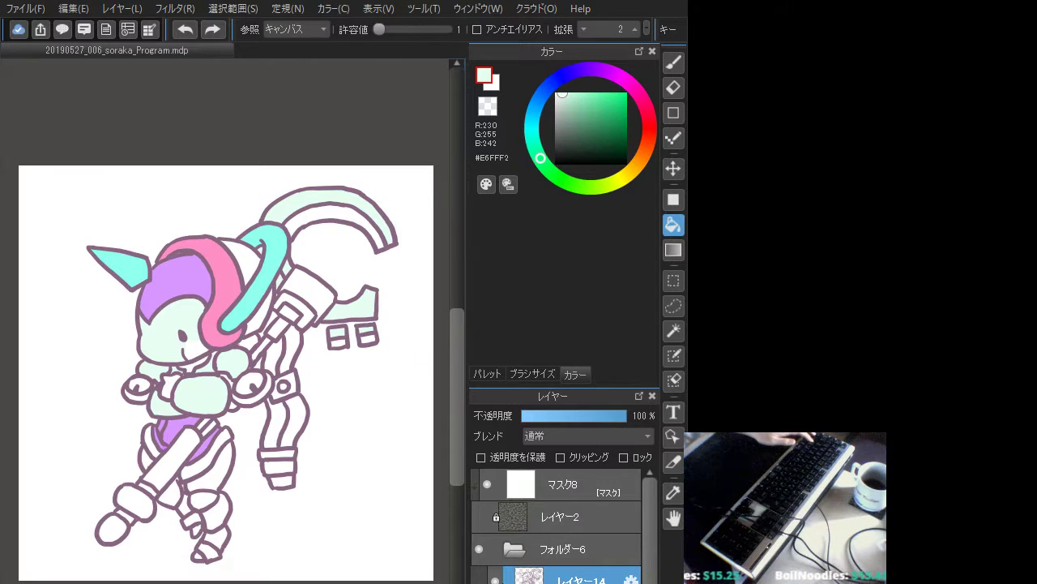
- Toggle the visibility of the line-art layer レイヤー14 to check which artwork it holds
click(497, 579)
click(497, 578)
click(497, 579)
click(496, 579)
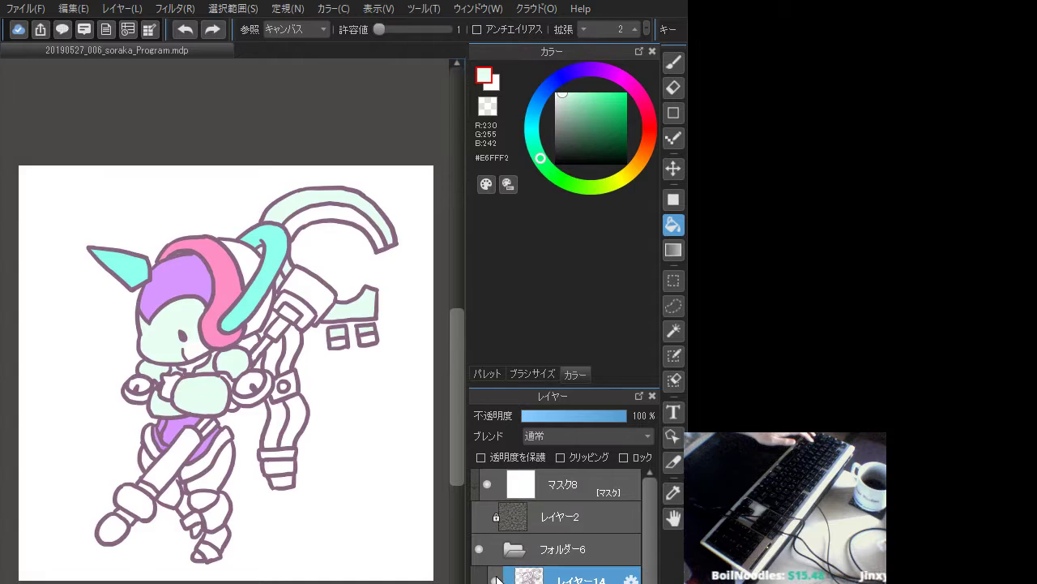
click(497, 578)
click(497, 579)
- On the flat colour layer, fill the staff's shaft segments and the character's front legs with pale mint #E6FFF2
click(560, 582)
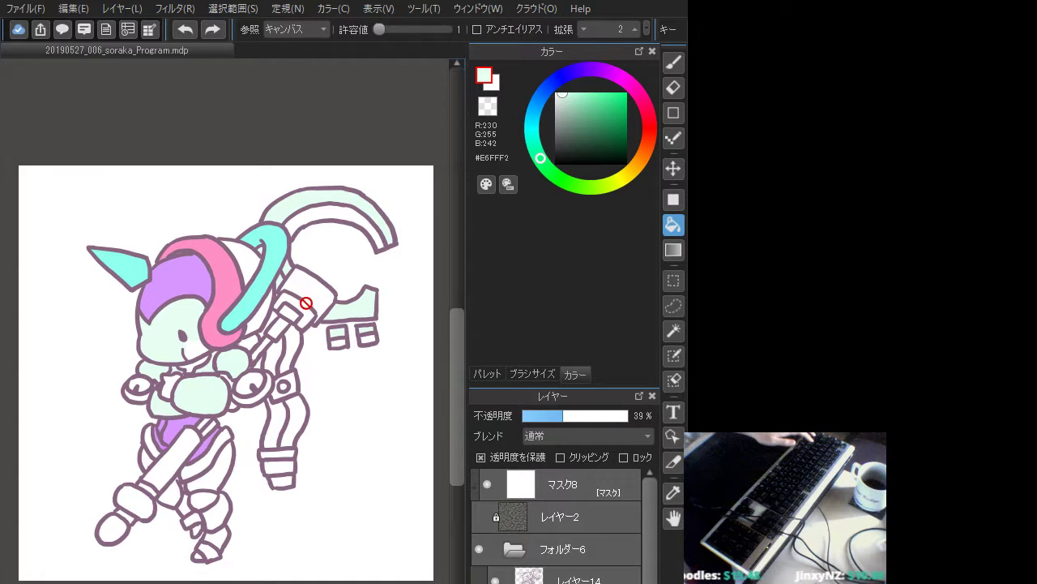
click(537, 578)
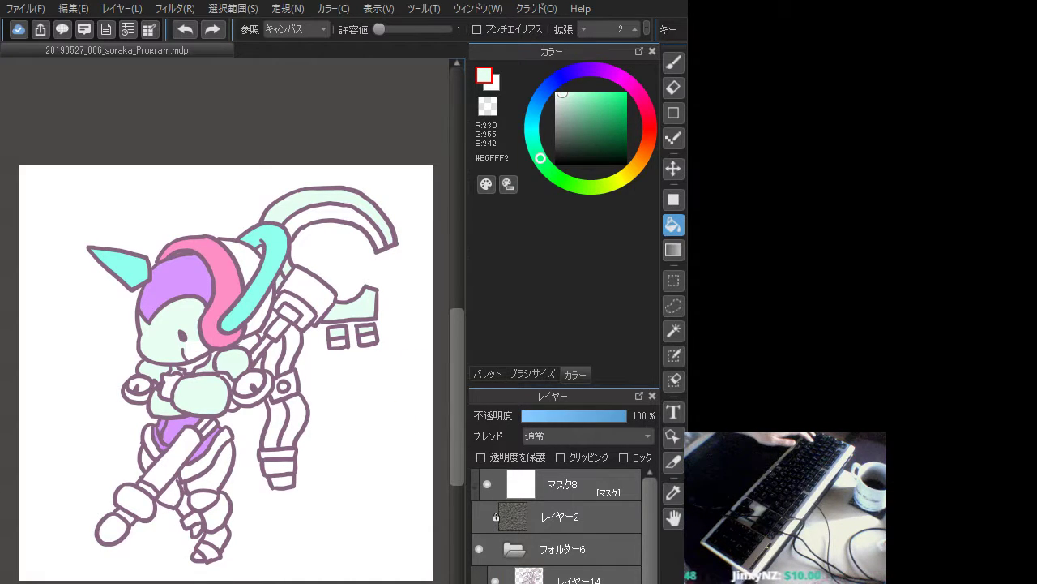
click(559, 583)
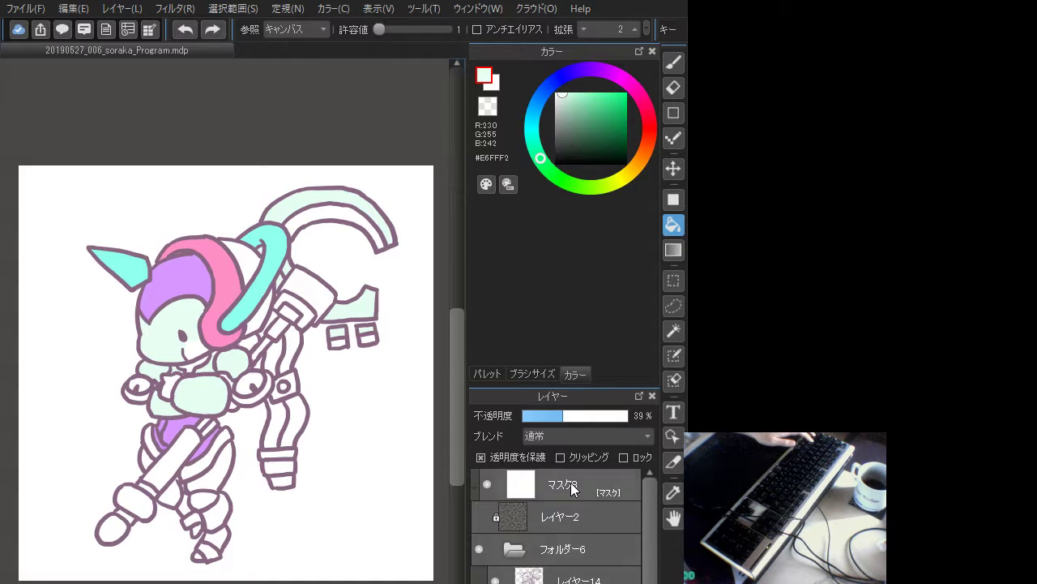
click(535, 577)
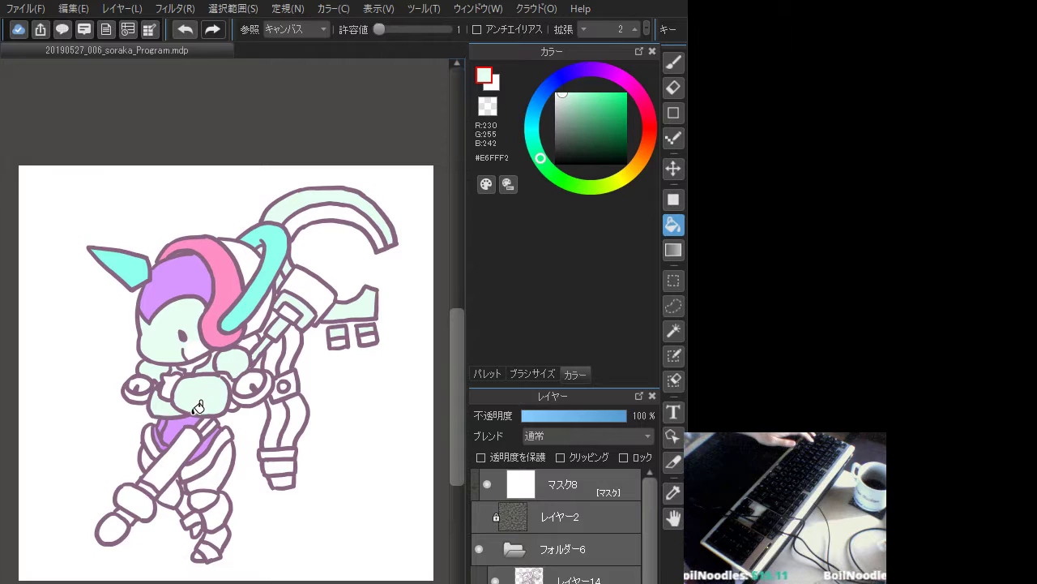
click(177, 454)
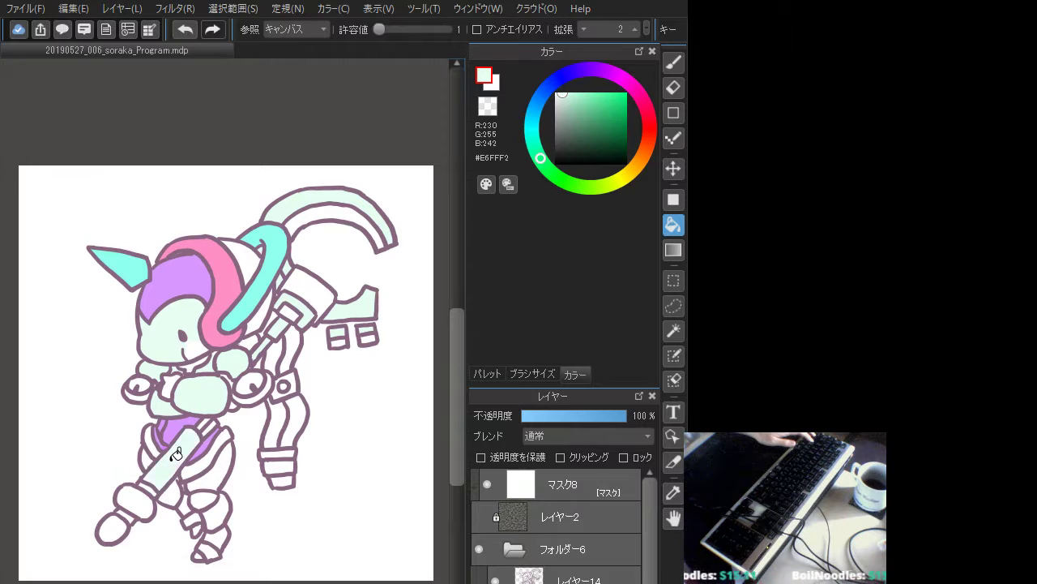
click(139, 492)
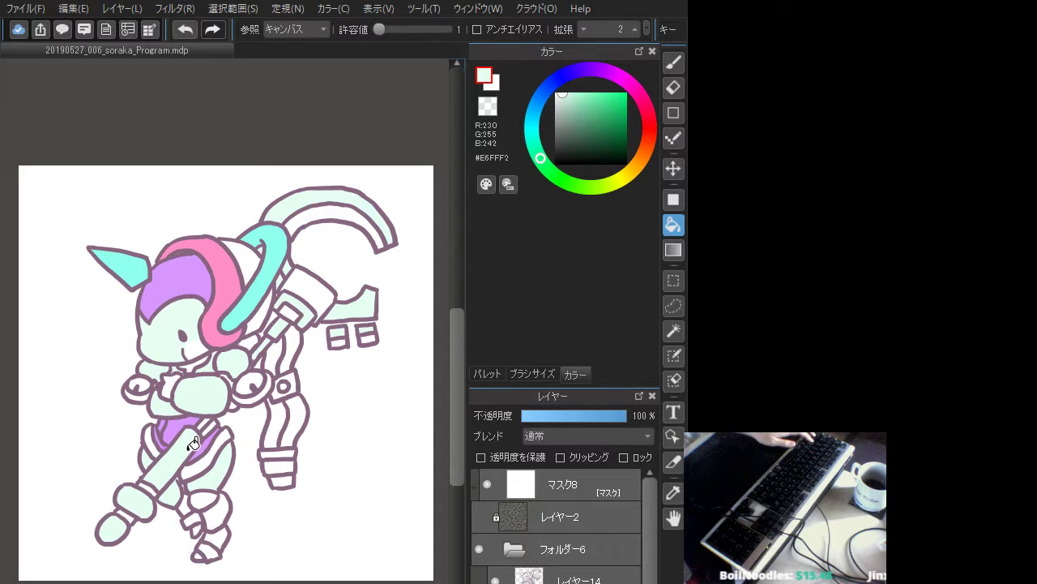
- Switch back to the brush in the outline colour #896682 and select レイヤー14 for touching up the outlines
click(669, 63)
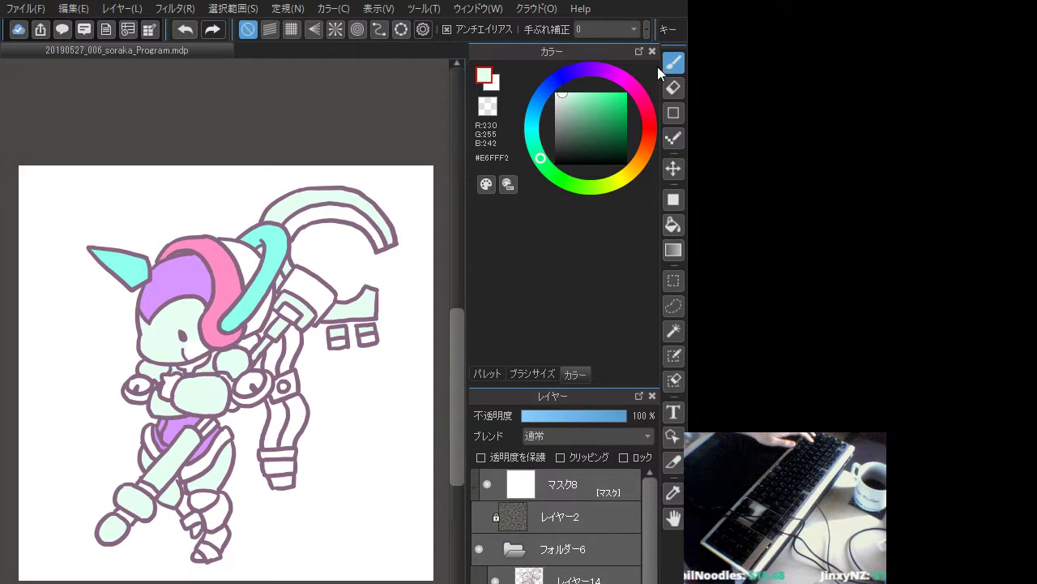
alt+click(187, 331)
click(567, 578)
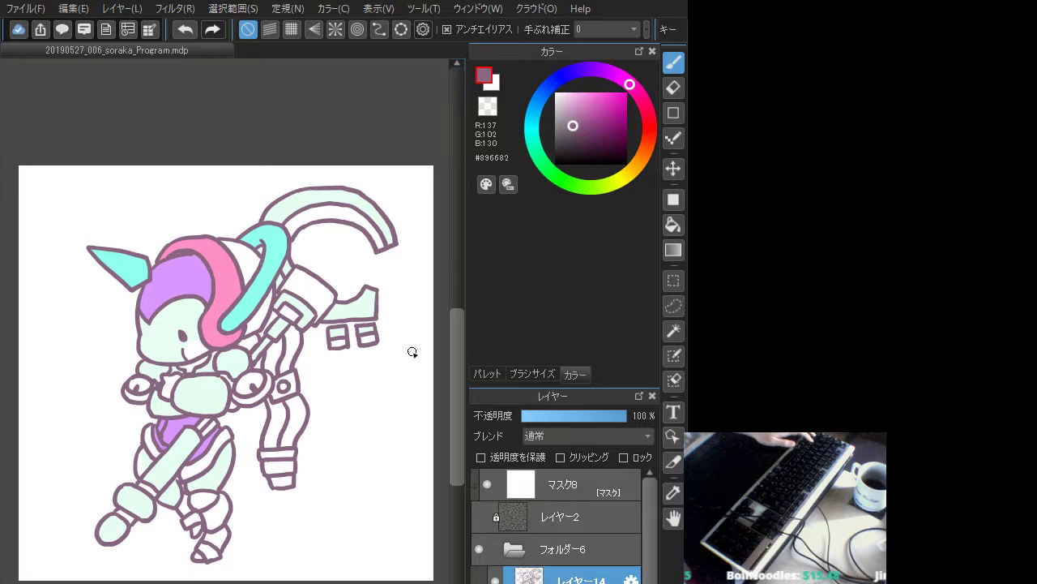
click(526, 583)
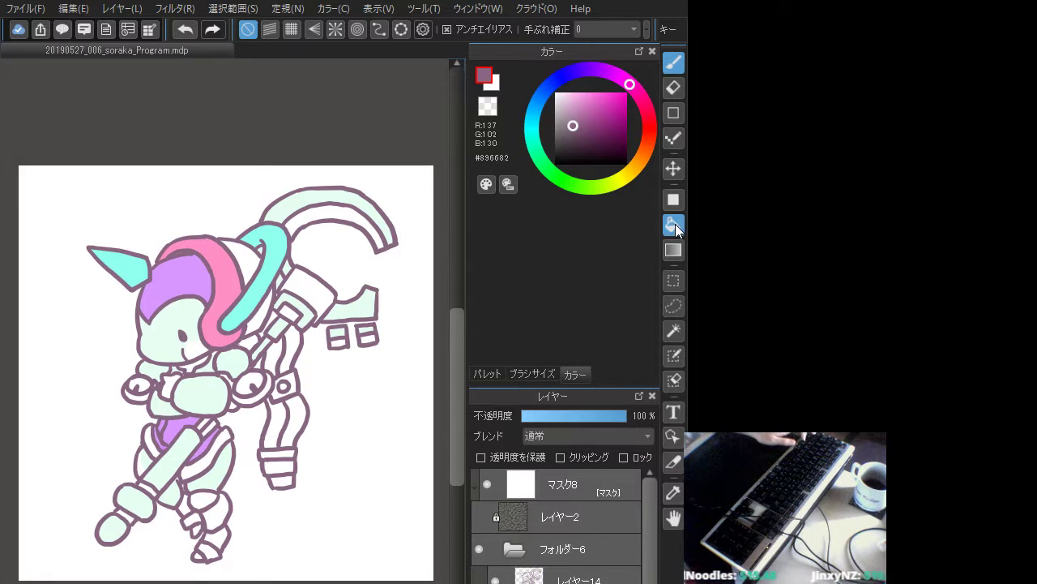
- Fill the white areas behind the pink head band with the face's pale mint #E9FFF4
click(675, 224)
alt+click(174, 341)
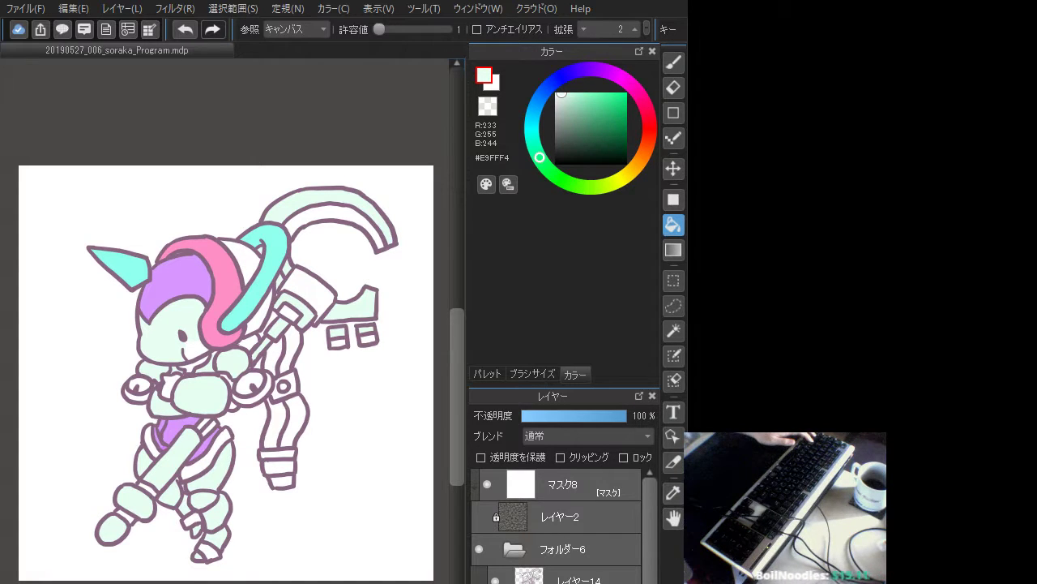
click(338, 398)
key(ctrl+z)
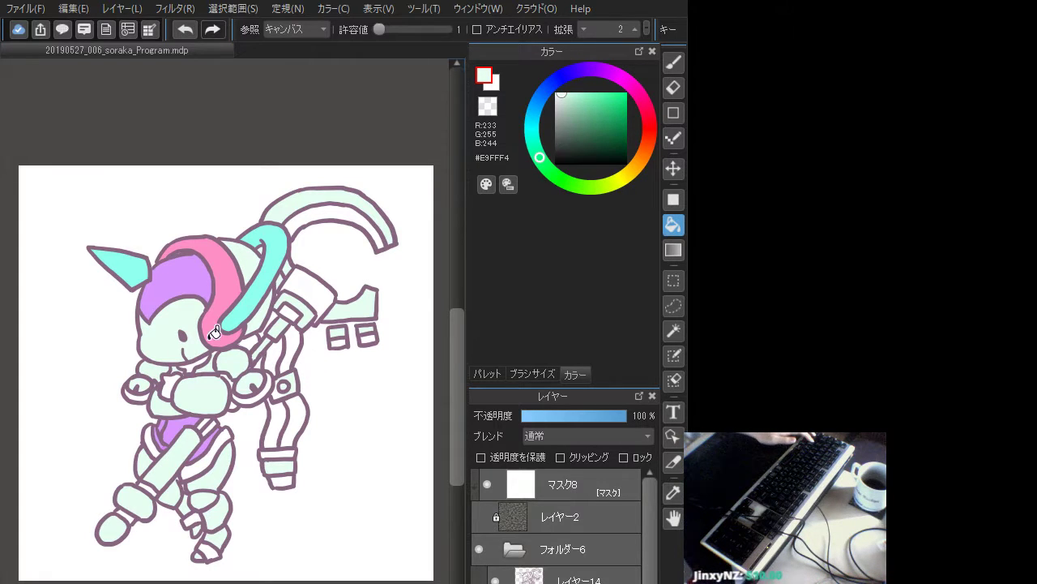
- Fill the gap between the crossed arms and the narrow sections of the front shaft with dark grey #606663
drag(559, 129, 559, 136)
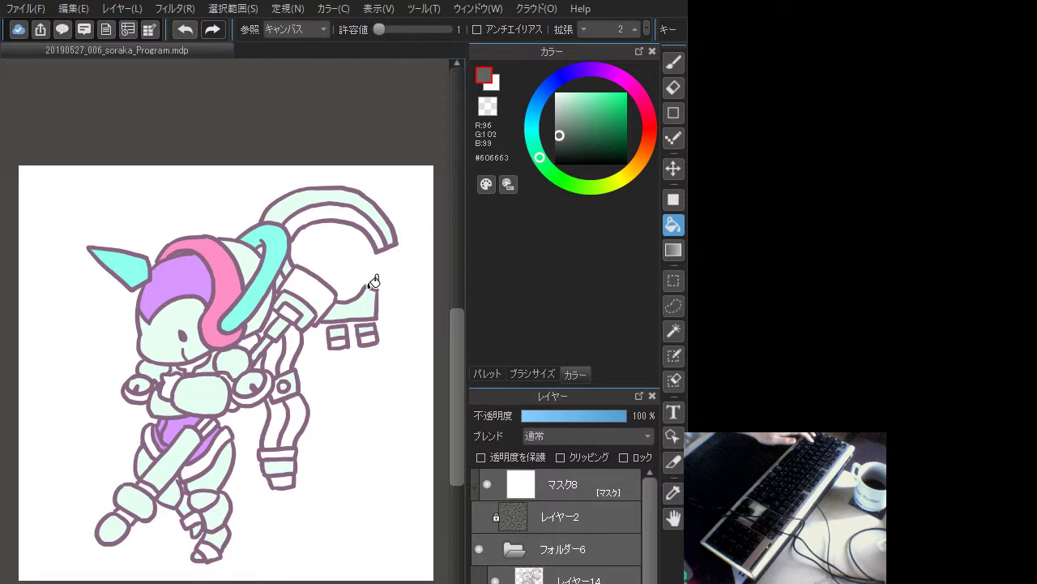
click(175, 378)
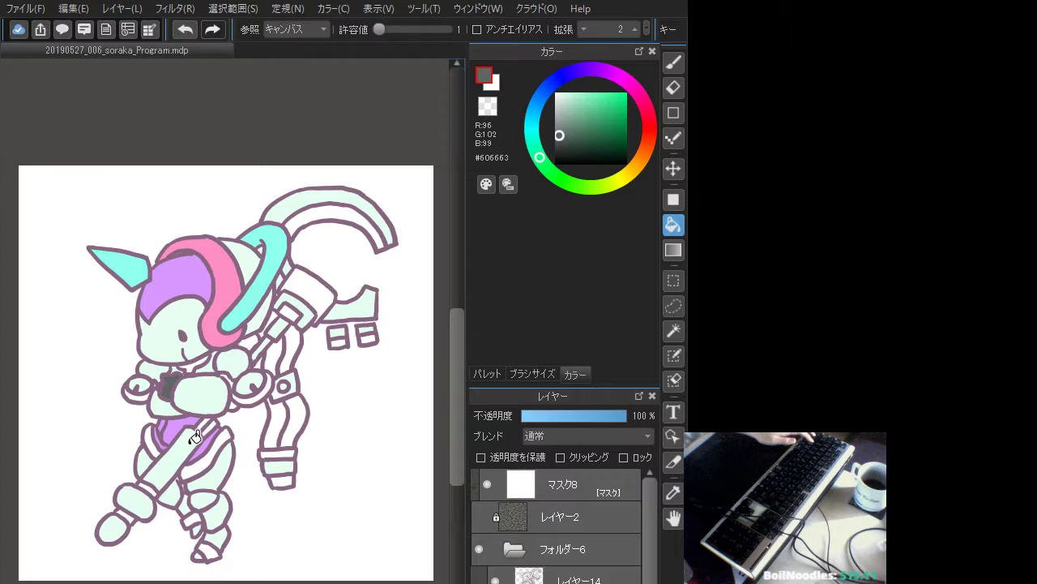
click(132, 512)
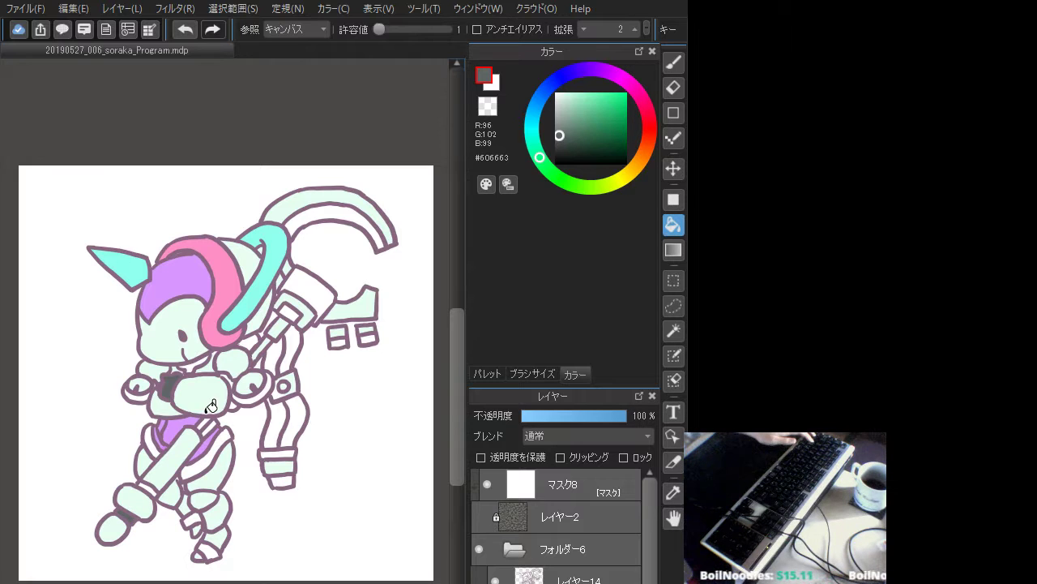
click(204, 424)
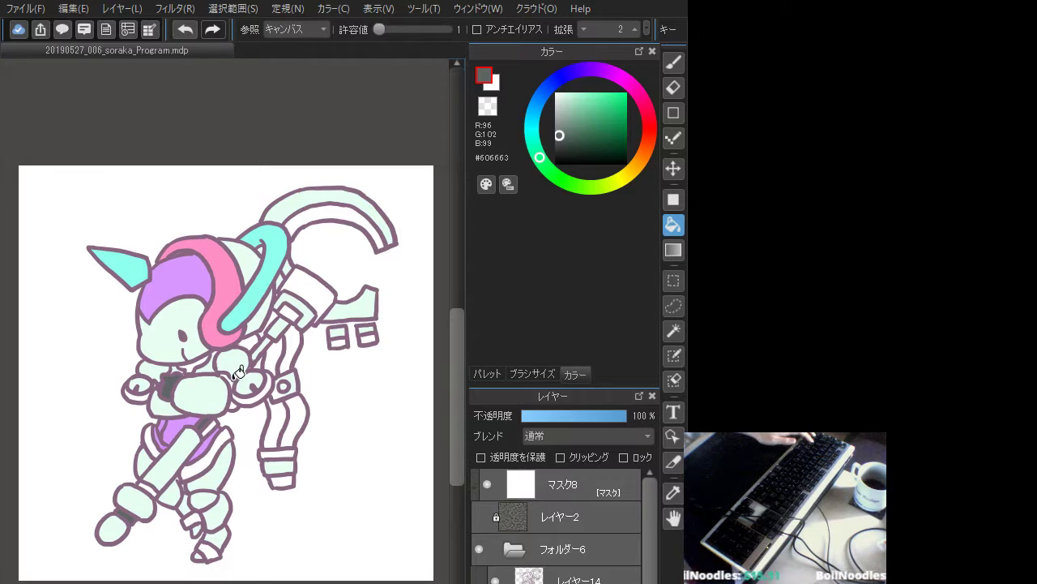
- Fill the four long panels of the limb hanging behind the body with the same dark grey
click(274, 412)
click(296, 407)
click(293, 355)
click(275, 356)
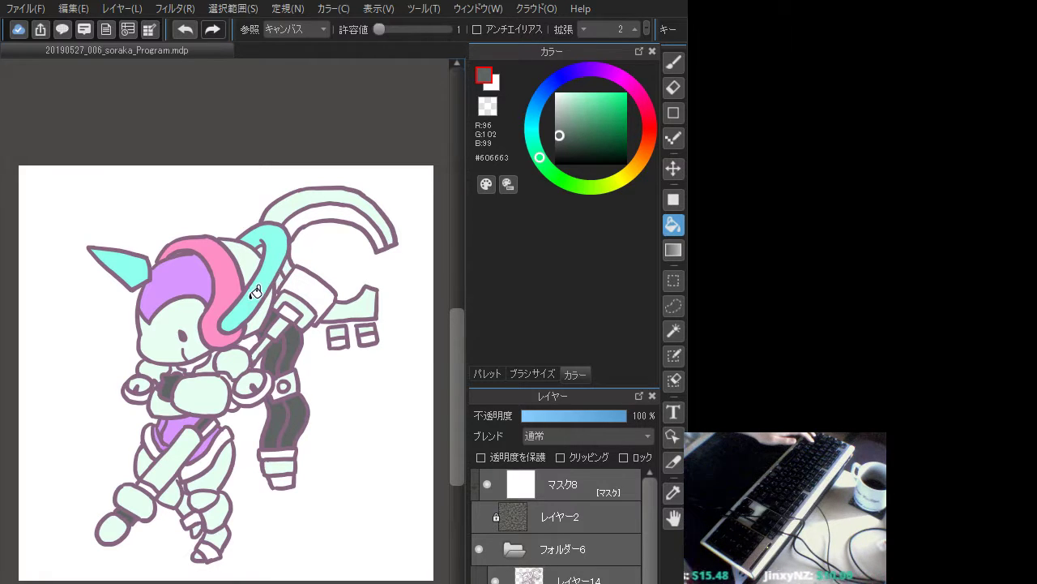
- Fill the collar under the chin and the curved panels on both hips with the head band's pink #FF90C5
alt+click(226, 299)
click(194, 368)
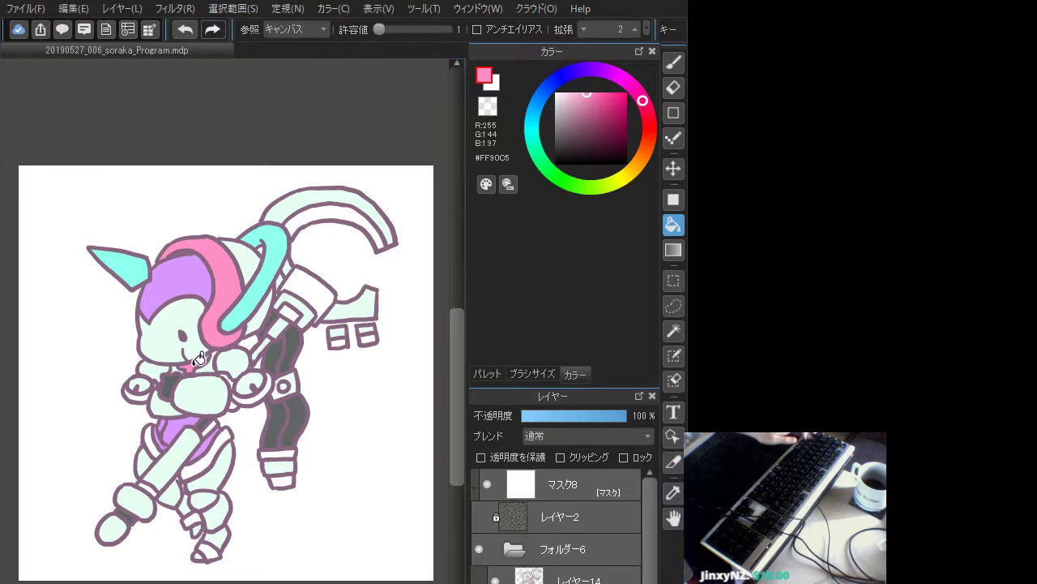
click(224, 437)
click(156, 439)
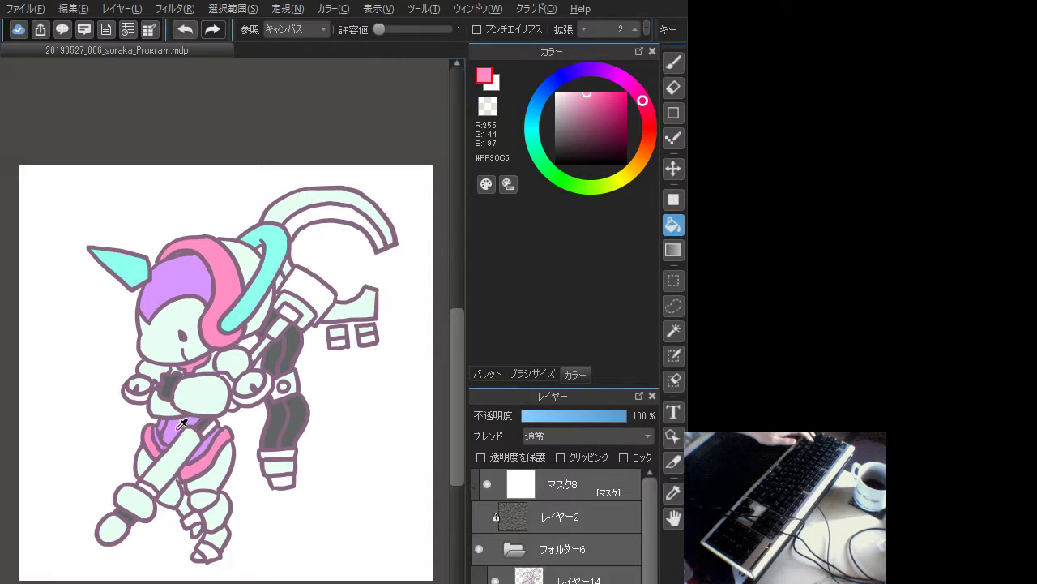
- Fill the toes of both feet, two bands on the rear limb's end and the front shaft's thin ring with pink #FF90C5
alt+click(188, 423)
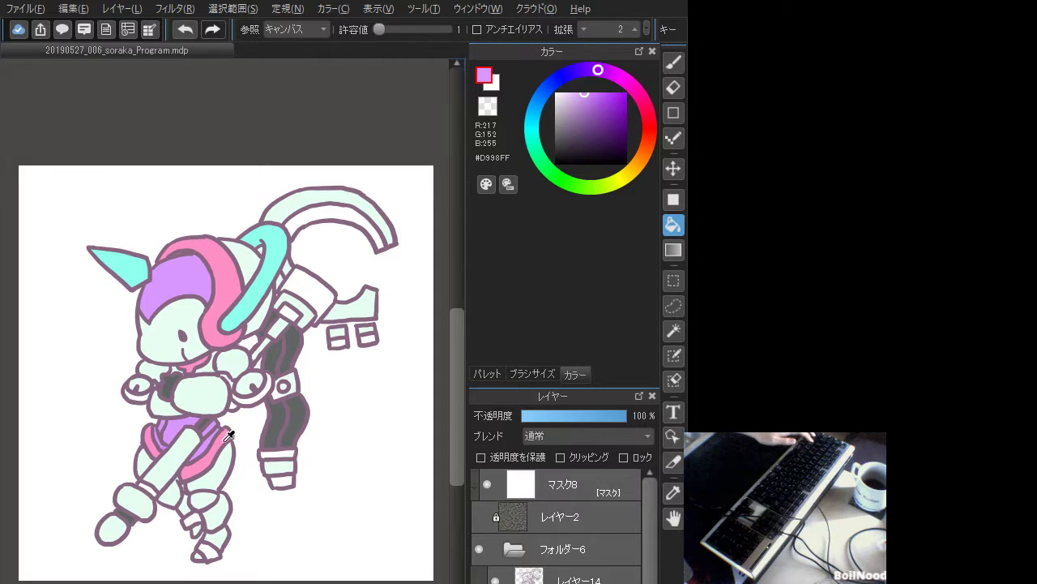
alt+click(228, 434)
click(213, 549)
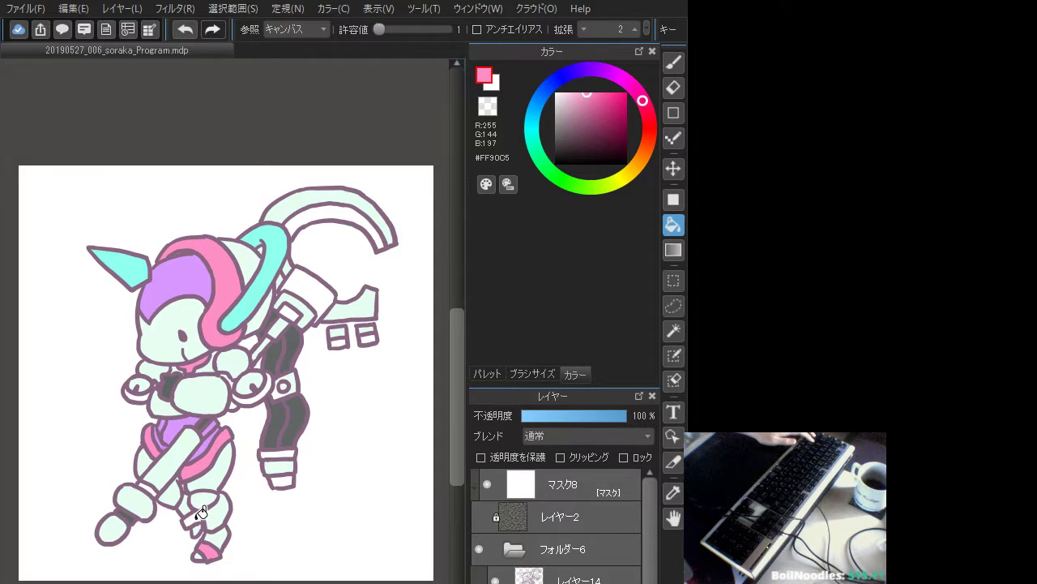
click(197, 517)
click(279, 452)
click(288, 478)
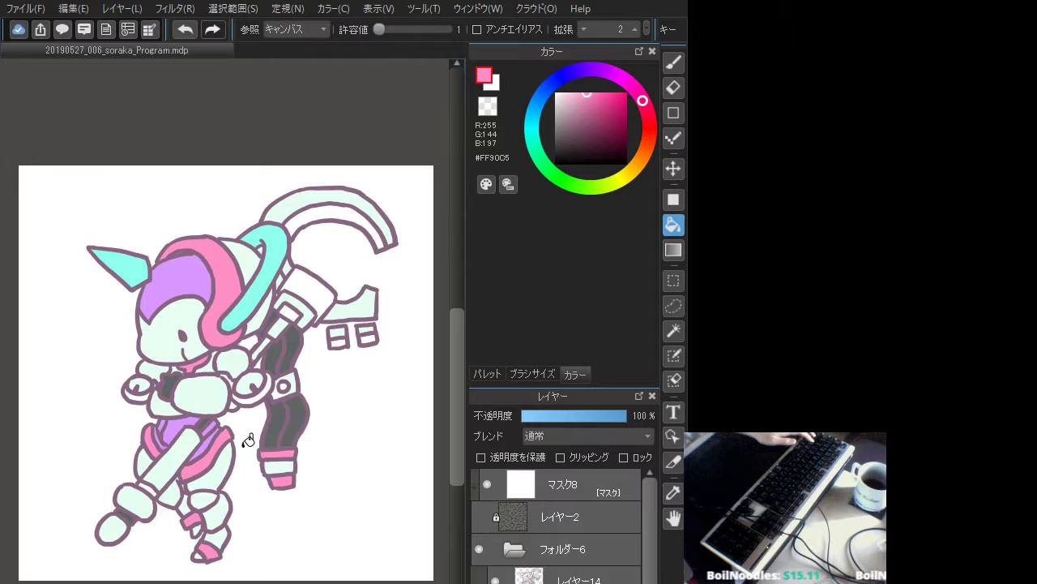
click(152, 486)
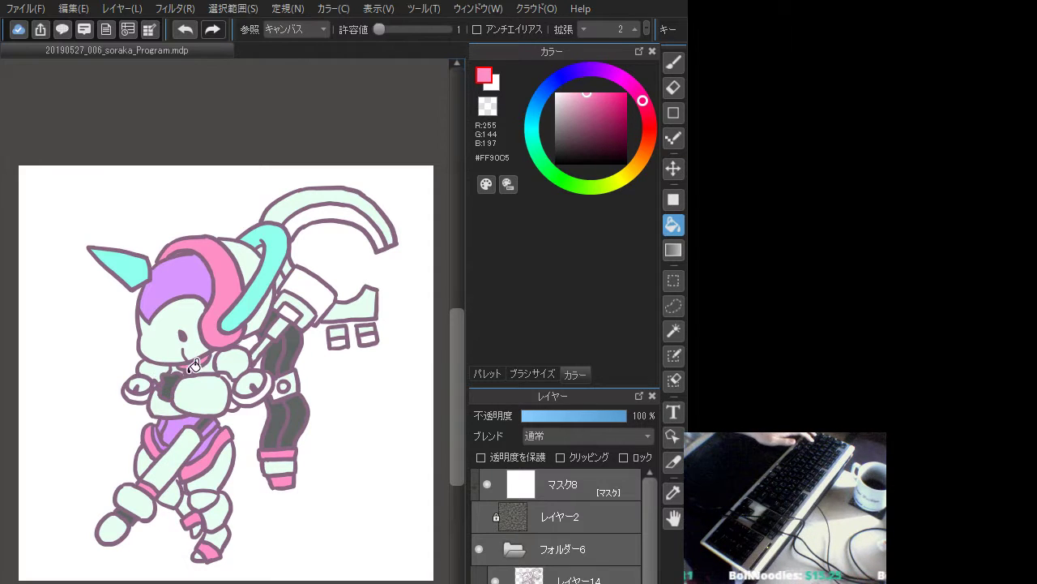
- Fill the lower halves of the two small hanging blocks and the front shaft's thin ring with coral red #FF7087
click(346, 334)
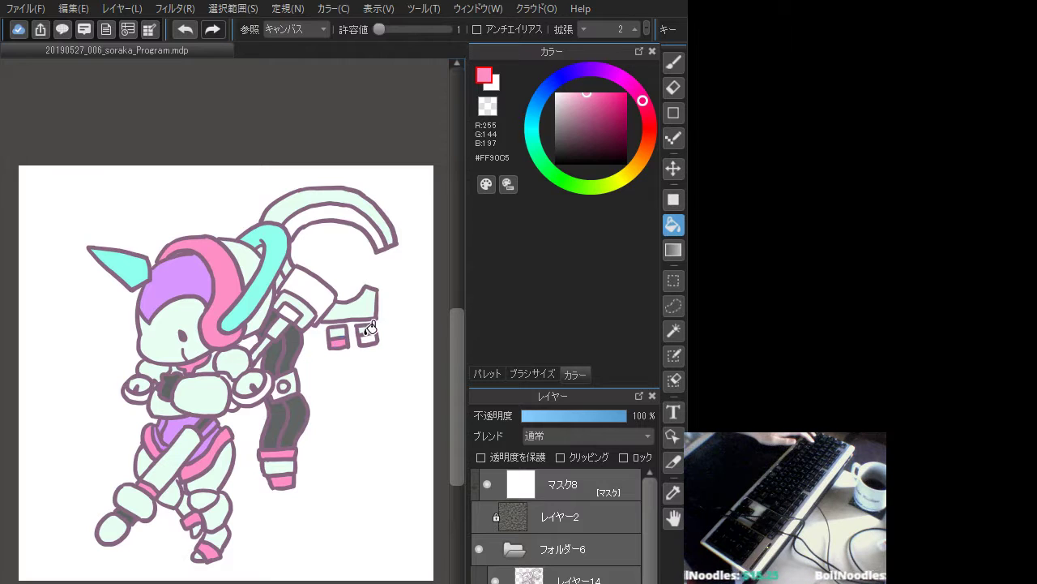
click(368, 334)
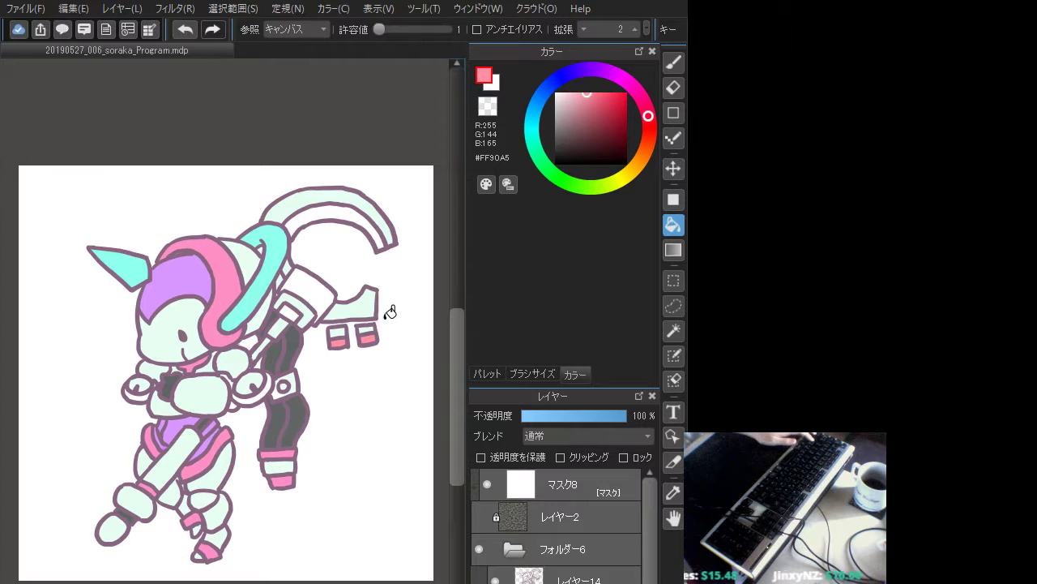
drag(649, 122, 641, 117)
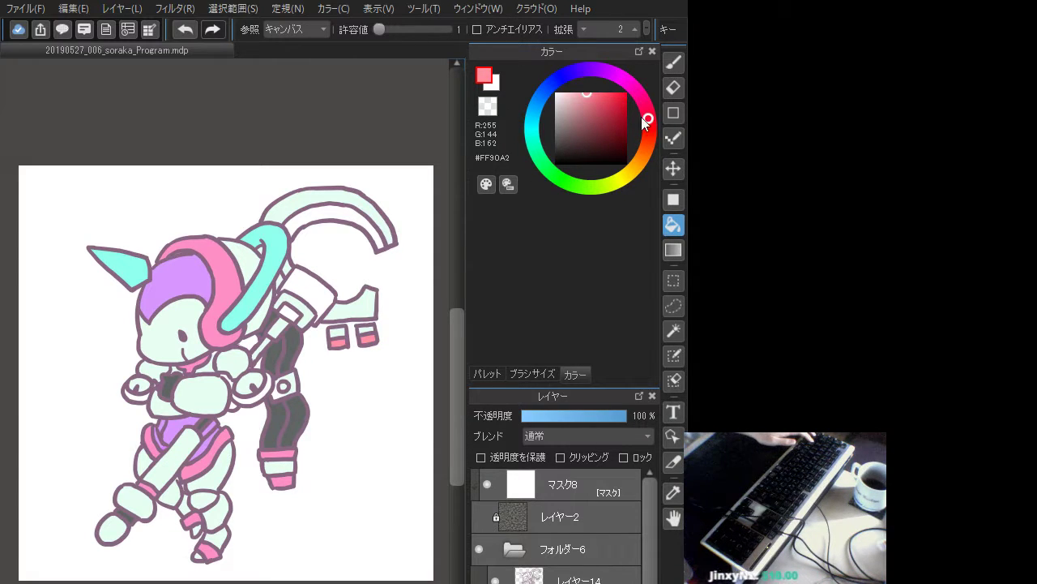
click(600, 92)
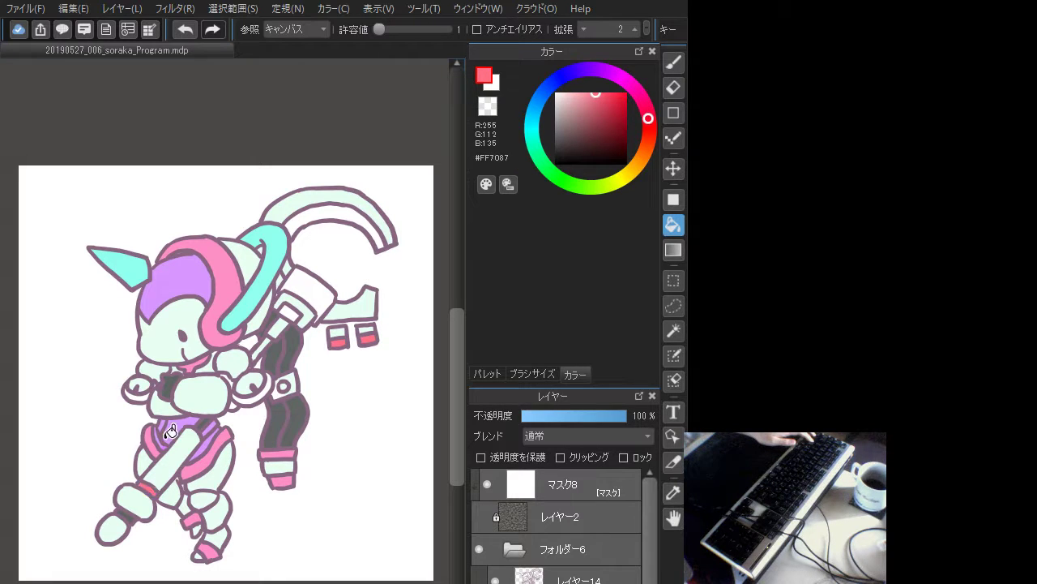
- Fill the curved rims at both elbows with pink #FF90C5 and the small gaps beside the front forearm with dark grey #606663
alt+click(216, 294)
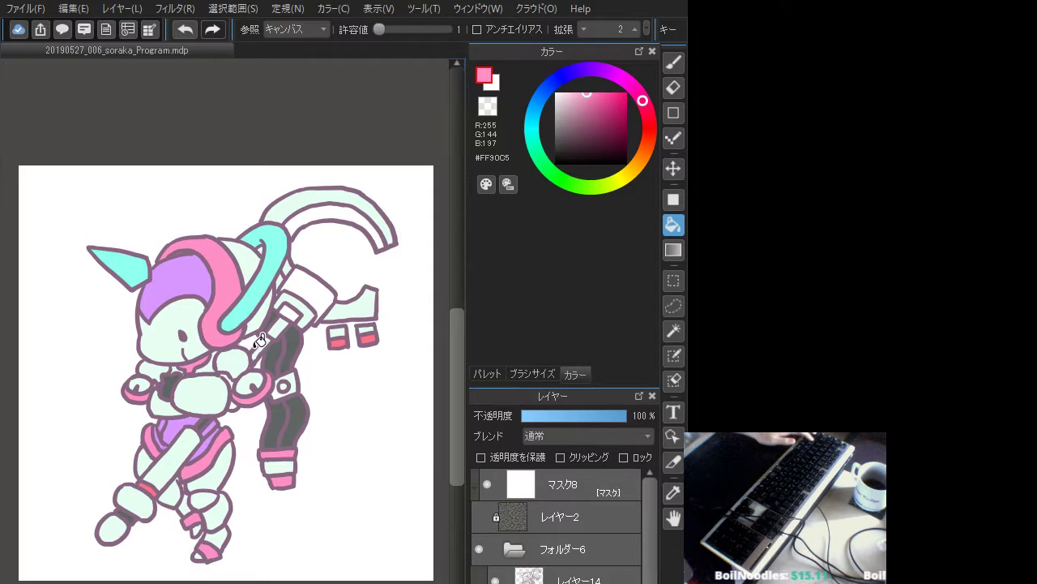
alt+click(169, 388)
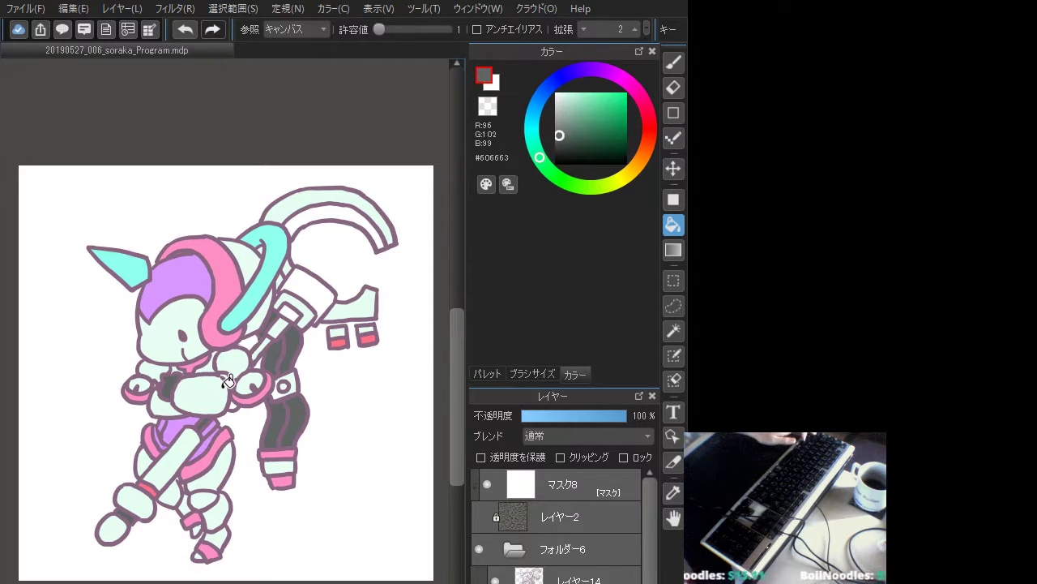
click(234, 405)
click(229, 378)
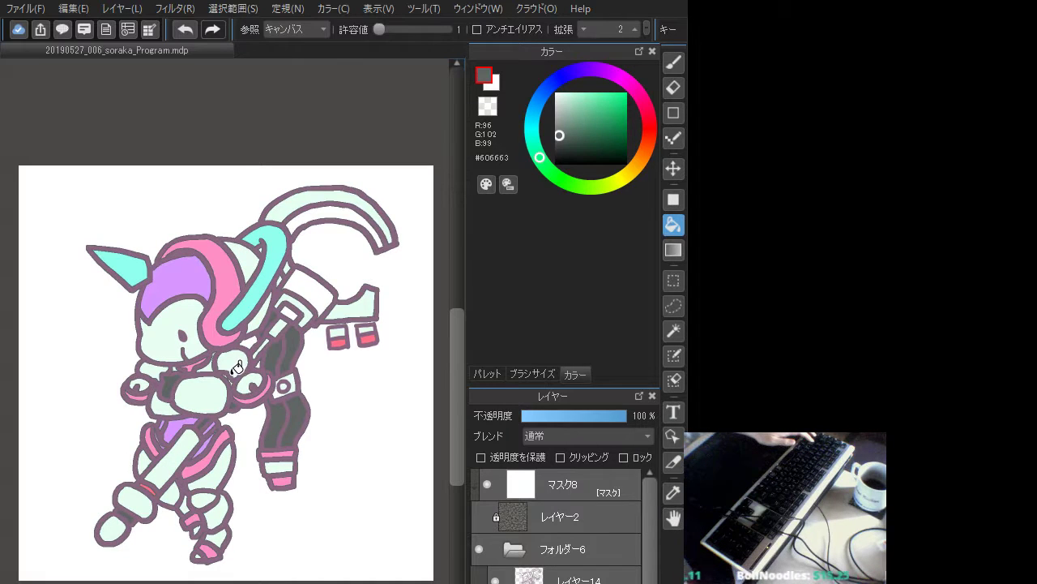
key(ctrl+z)
click(227, 376)
key(ctrl+z)
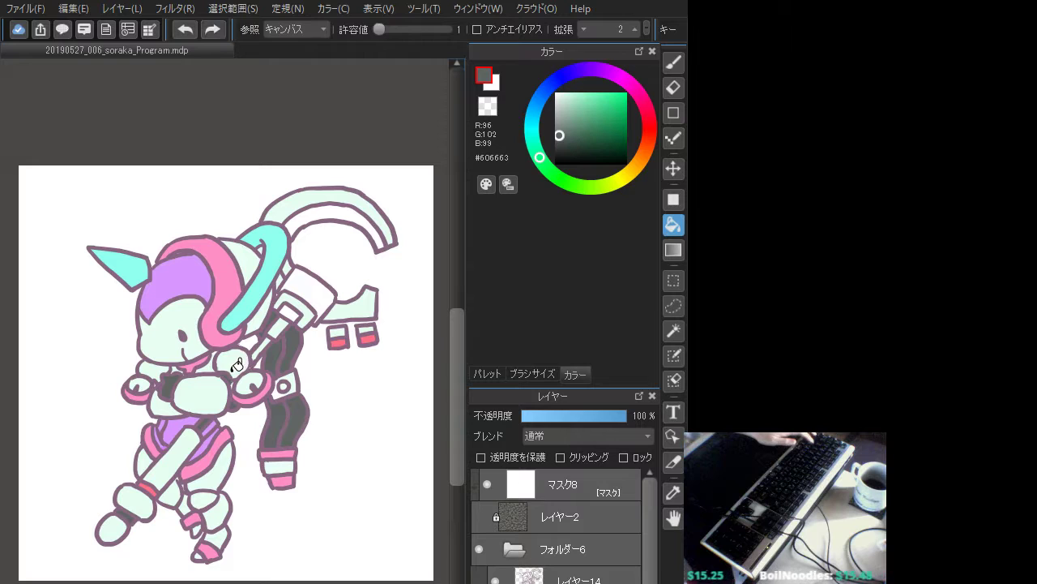
- Mix grey-green #768E82 from the dark grey and fill the large block behind the shoulder and the small rectangle beside it
key(b)
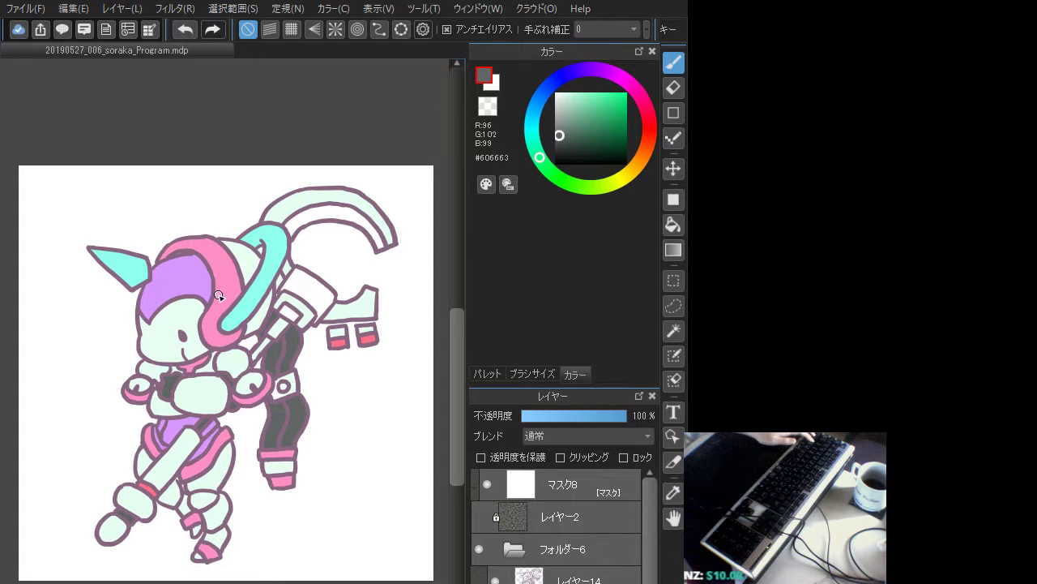
alt+click(358, 304)
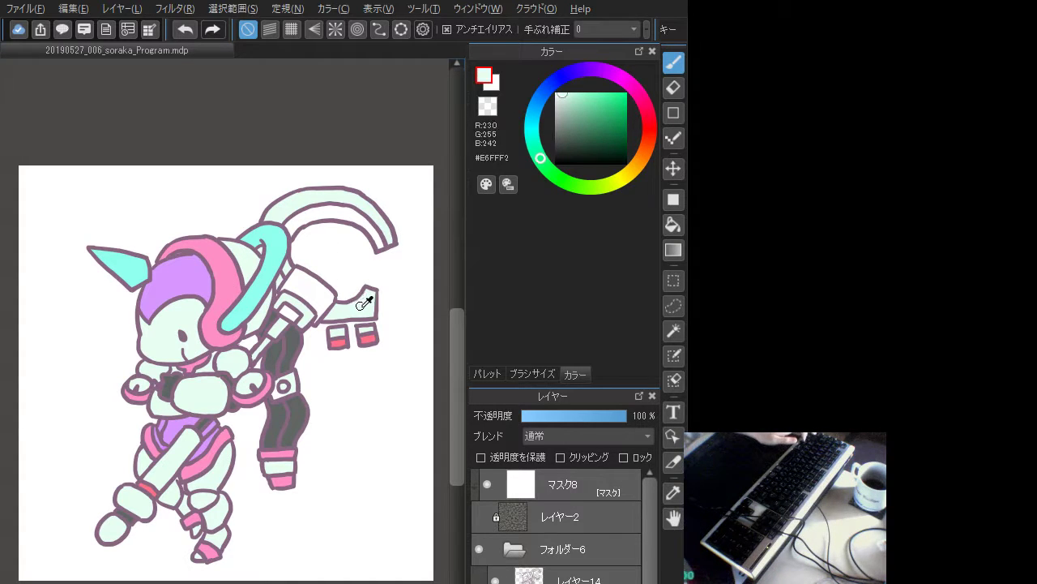
alt+click(293, 335)
mouse_move(595, 105)
mouse_down()
mouse_move(573, 127)
mouse_move(553, 123)
mouse_up()
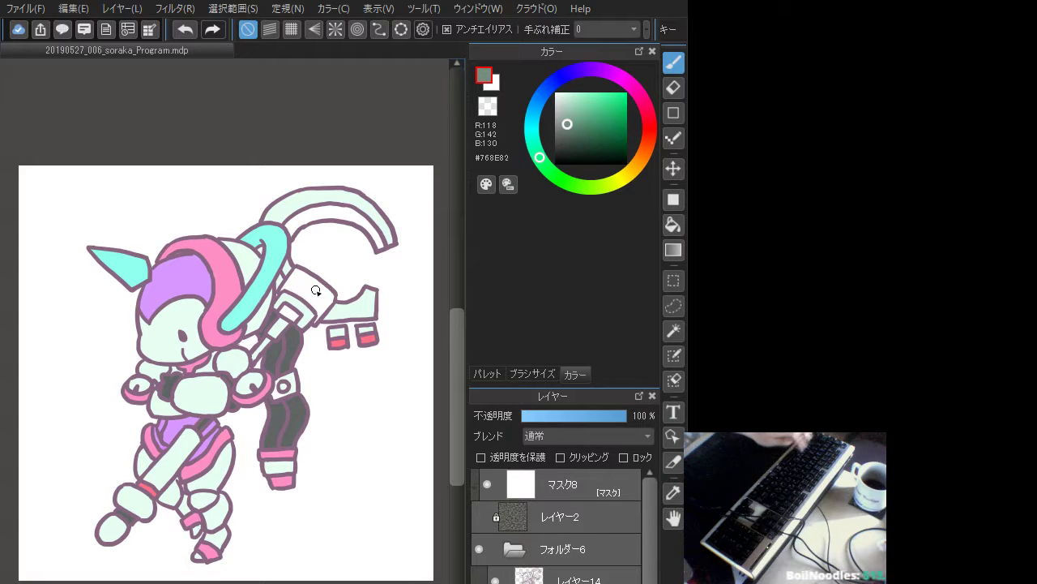
key(g)
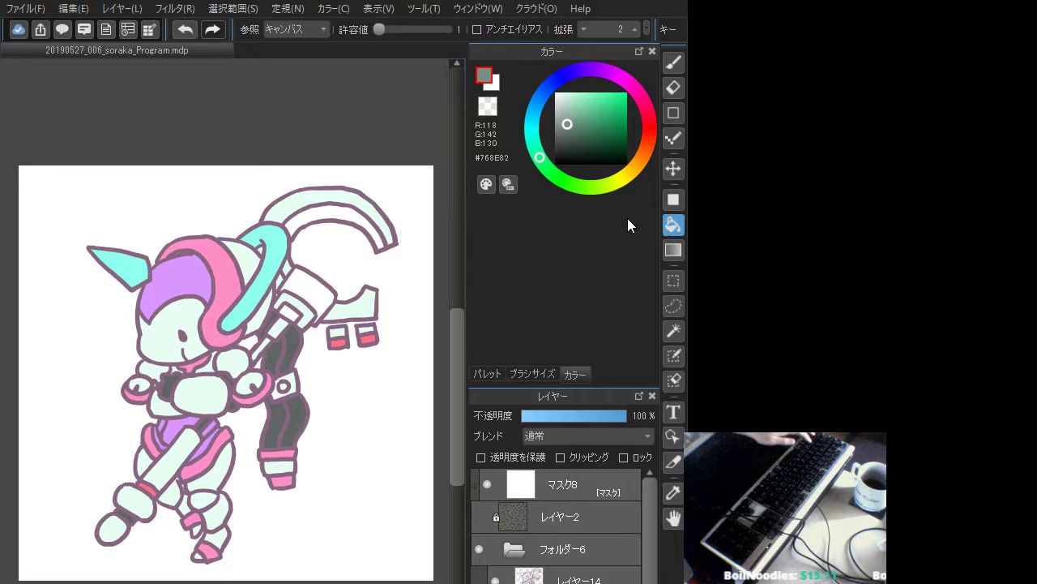
click(323, 286)
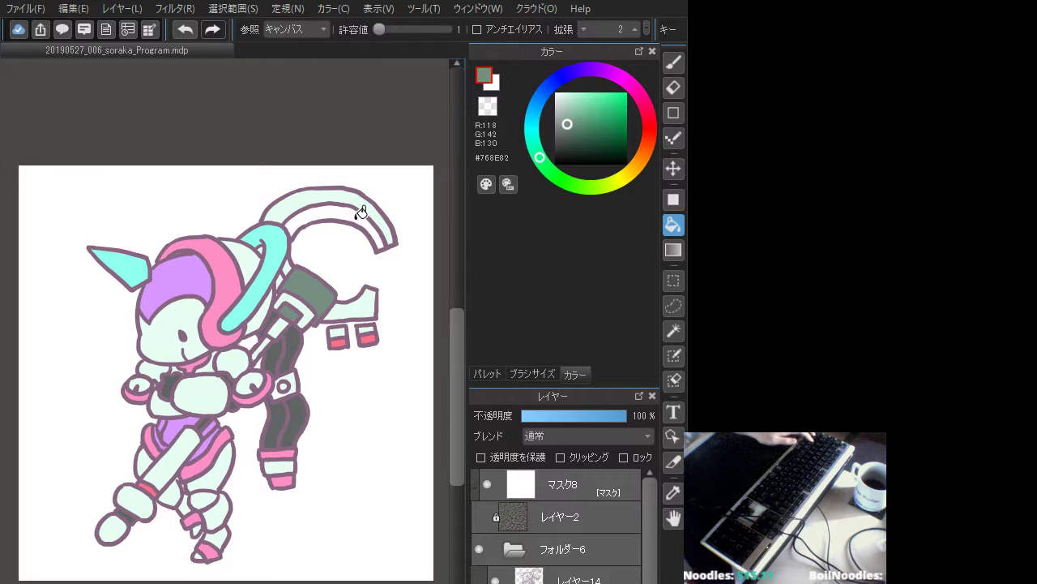
- Fill the large arc's inner band, the gaps around the crossed arms and the front shaft's narrow sections with the same grey-green
click(354, 212)
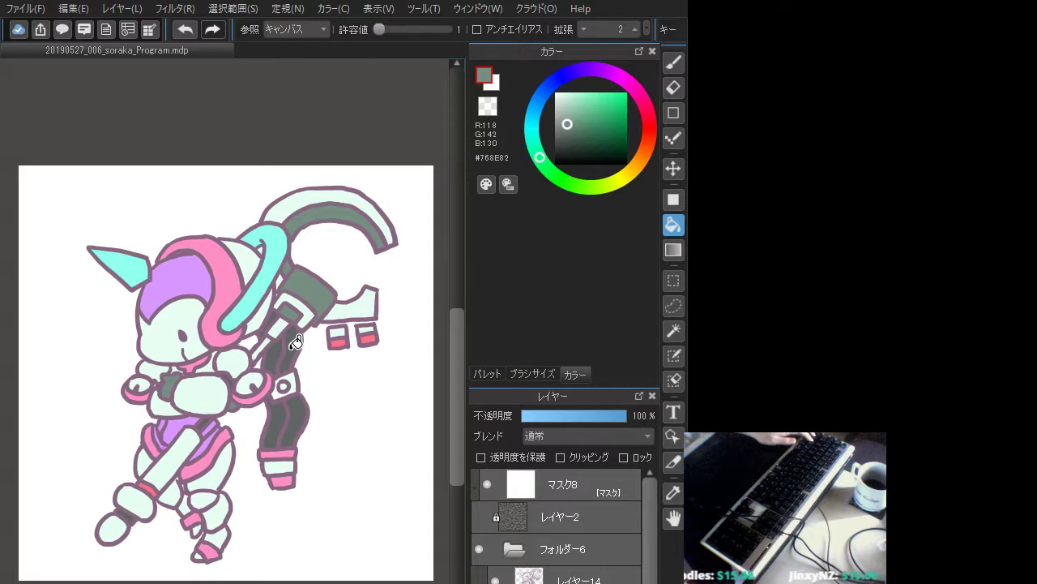
click(280, 299)
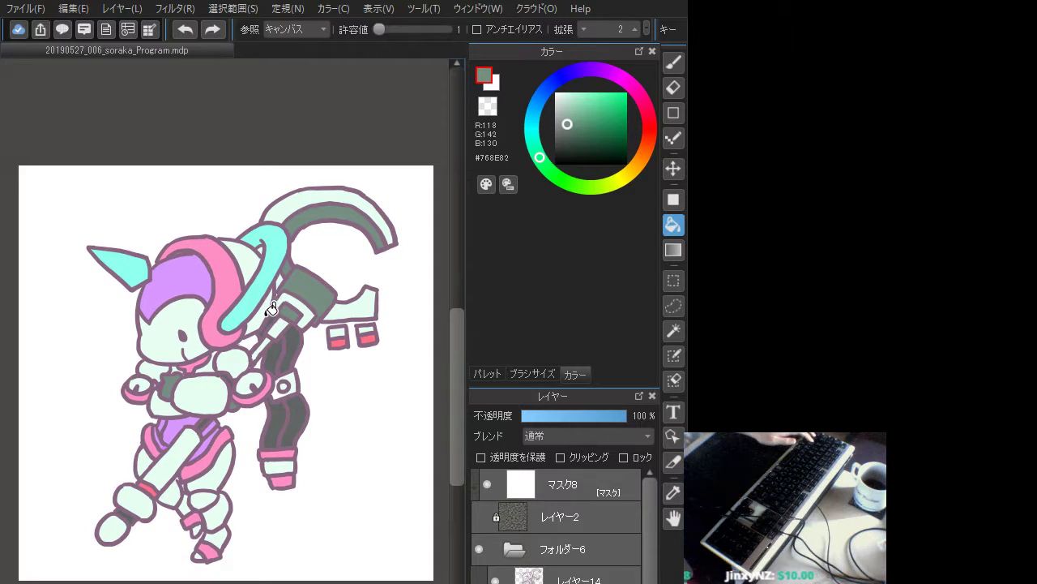
click(204, 422)
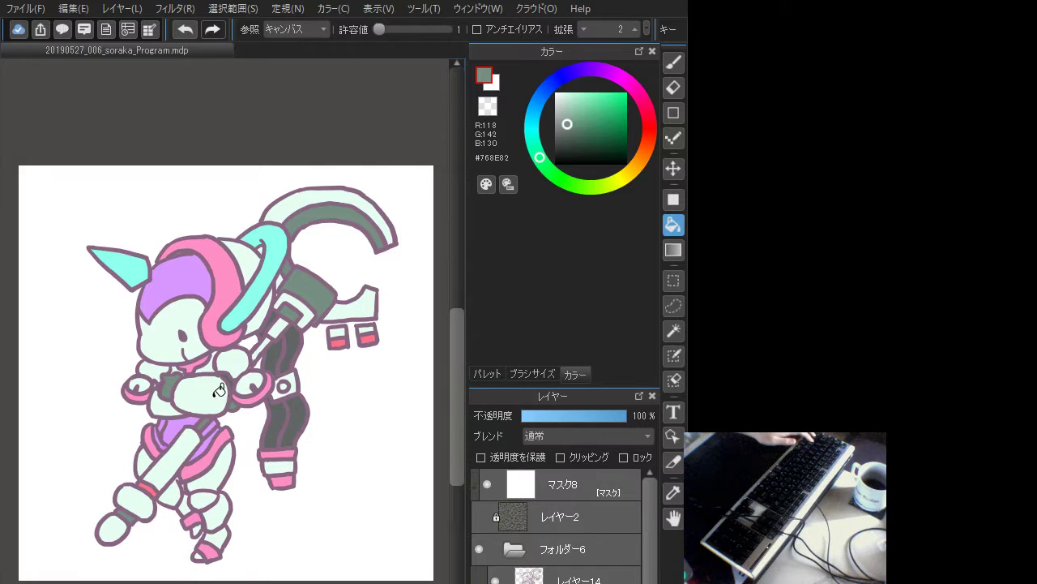
- Show the green backdrop and brush over unfilled spots around the arms and rear limb joint with mint #E6FFF2 and grey-green #768E82
click(672, 65)
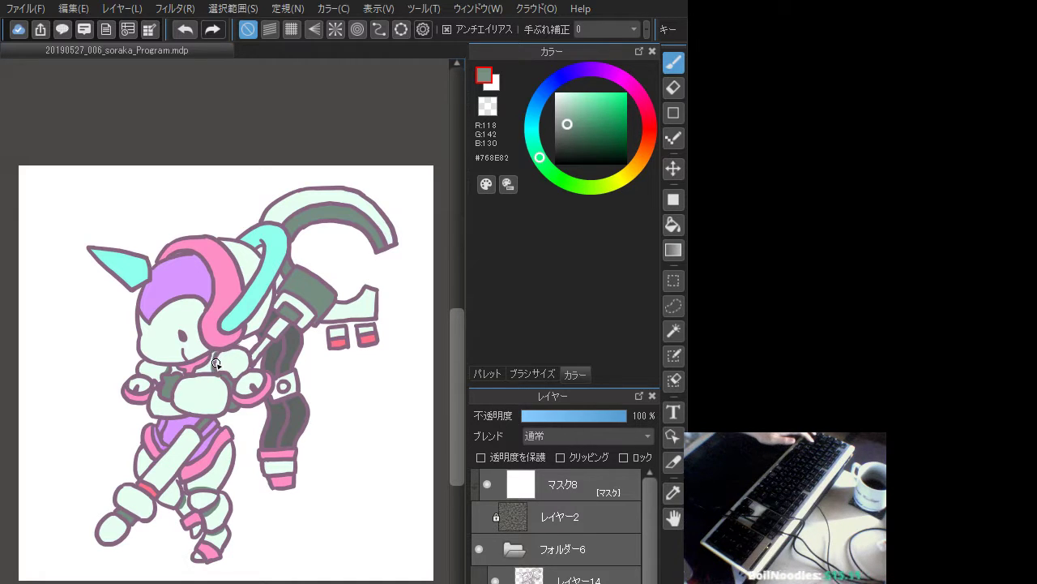
alt+click(229, 362)
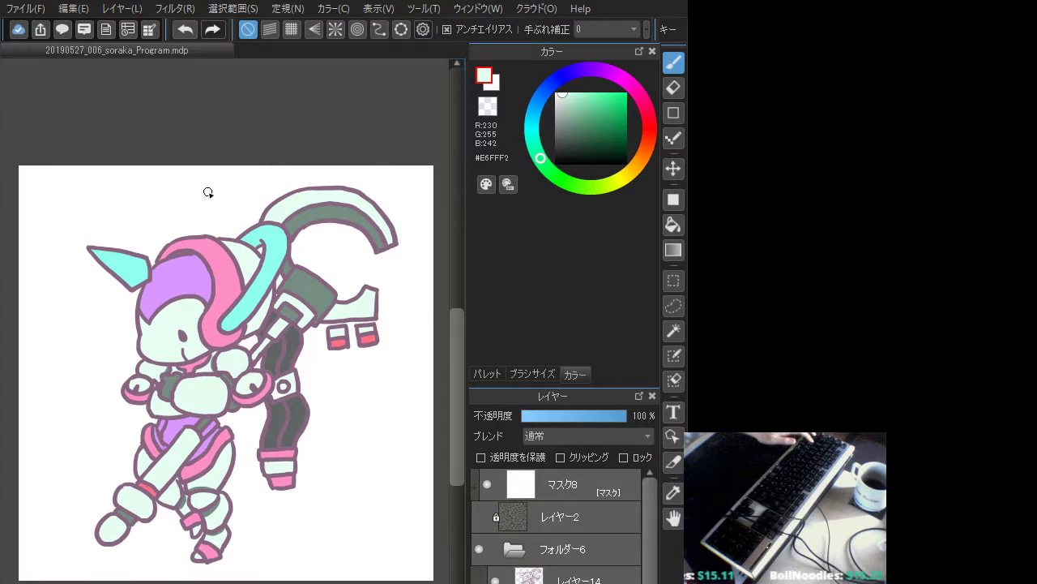
key(ctrl+plus)
key(ctrl+z)
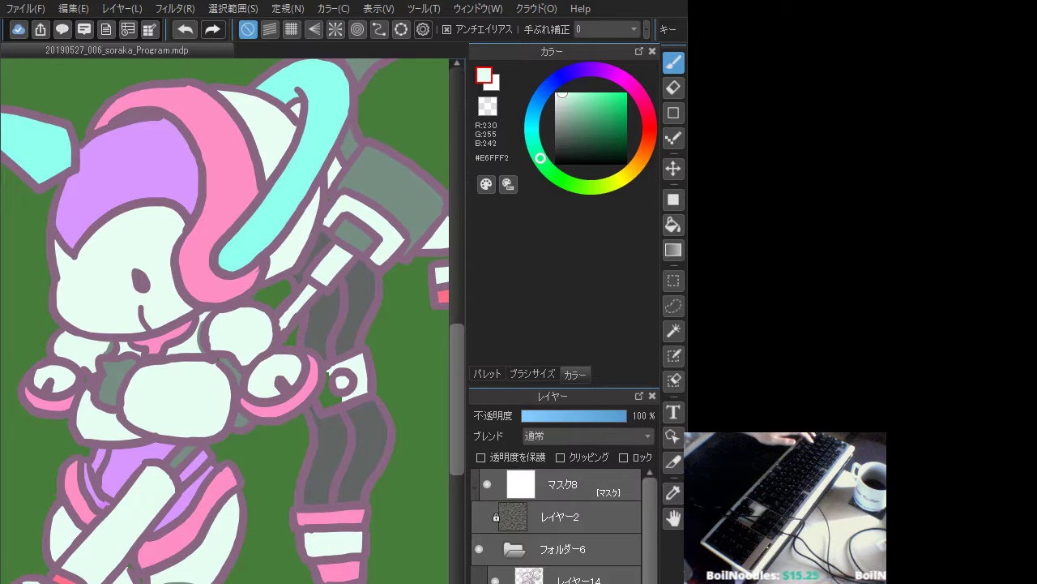
drag(206, 398, 250, 429)
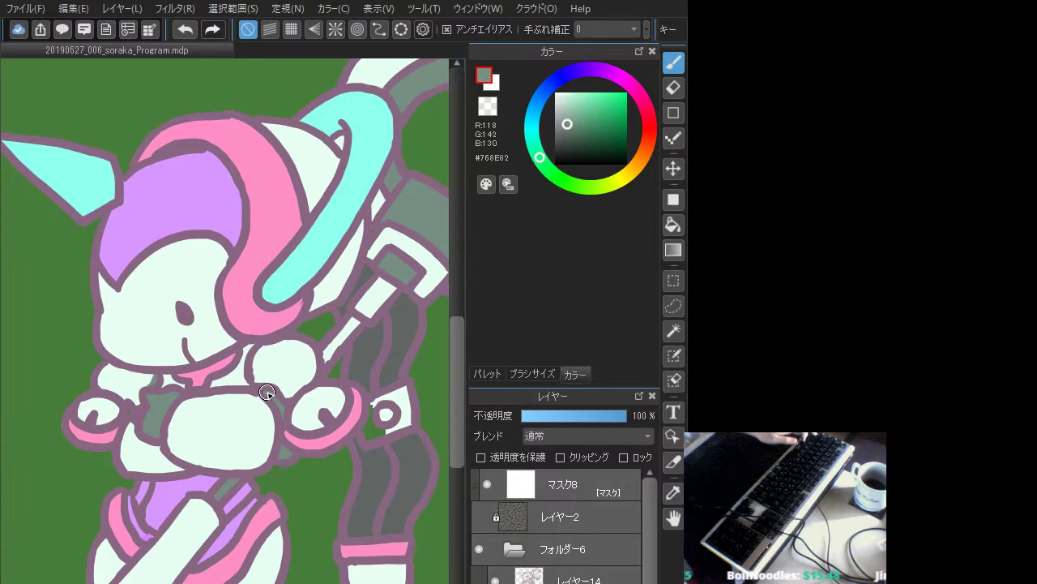
drag(264, 334, 144, 466)
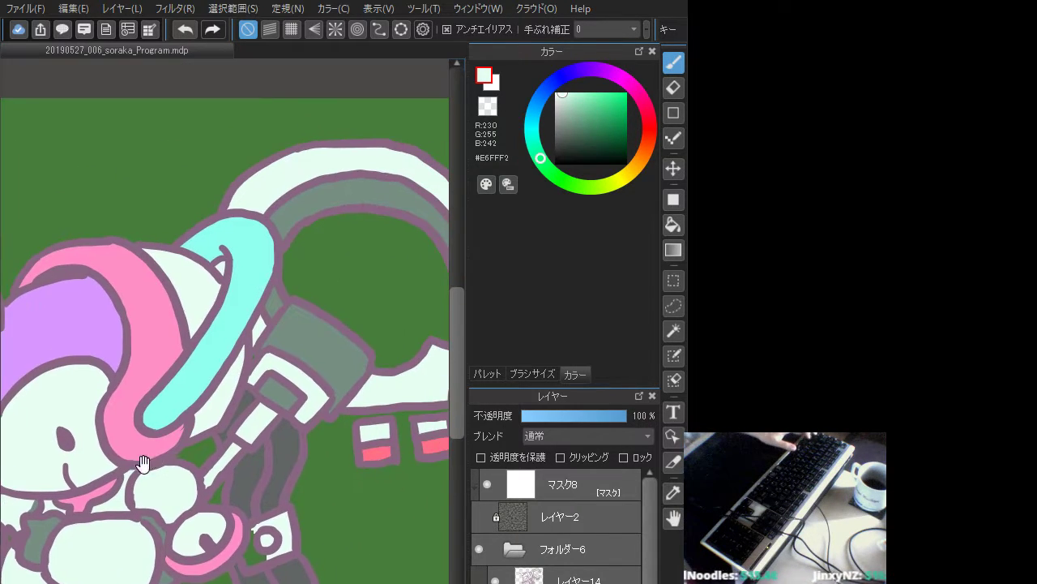
drag(326, 450, 196, 403)
drag(244, 473, 343, 368)
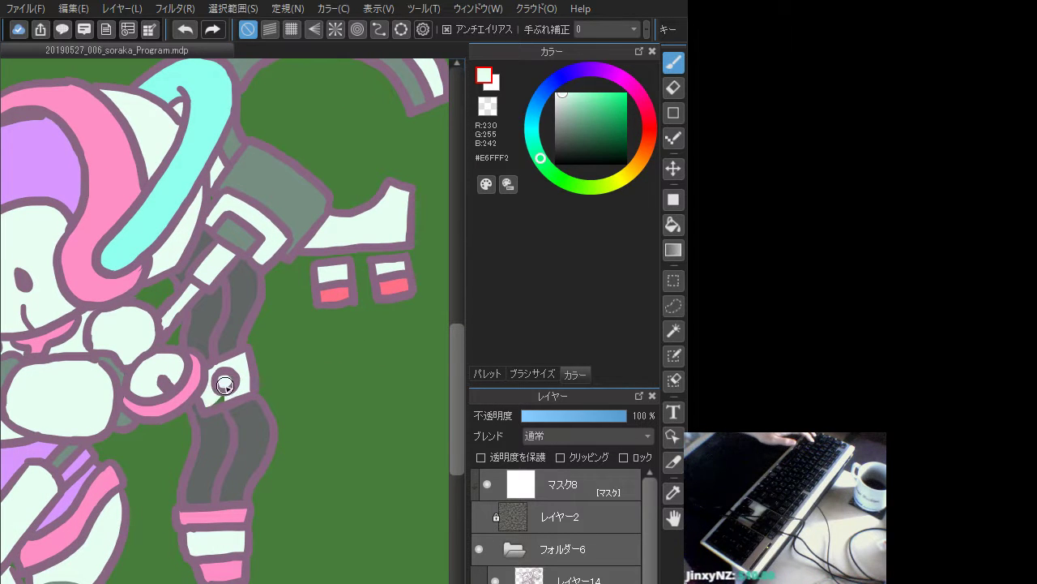
mouse_move(195, 397)
mouse_down()
mouse_move(277, 391)
mouse_move(390, 343)
mouse_up()
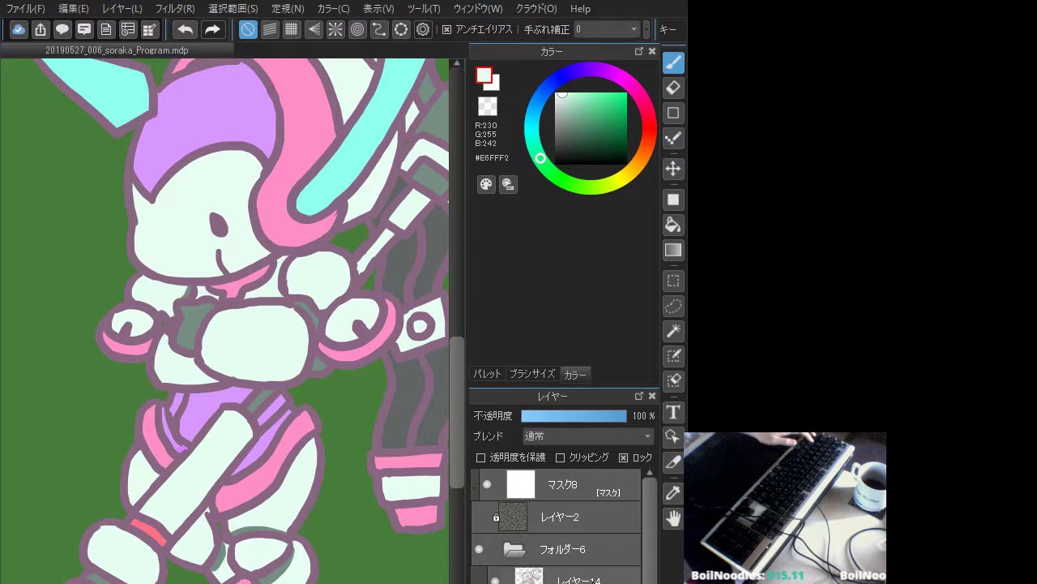
- Cover the whole backdrop with a filled rectangle in muted green #527462, and again in dark grey-green #323A36
click(575, 131)
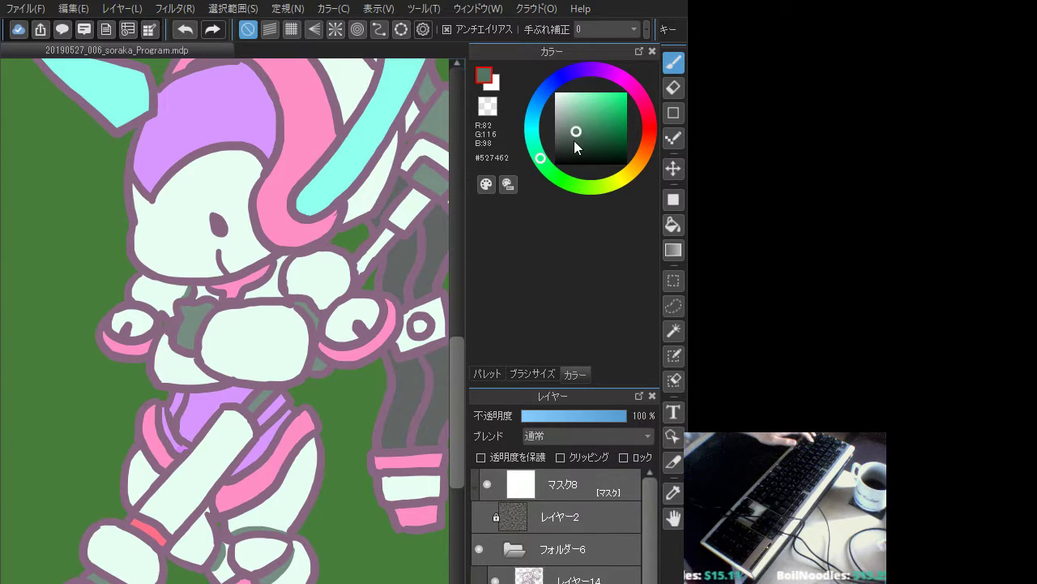
key(ctrl+minus)
key(ctrl+minus)
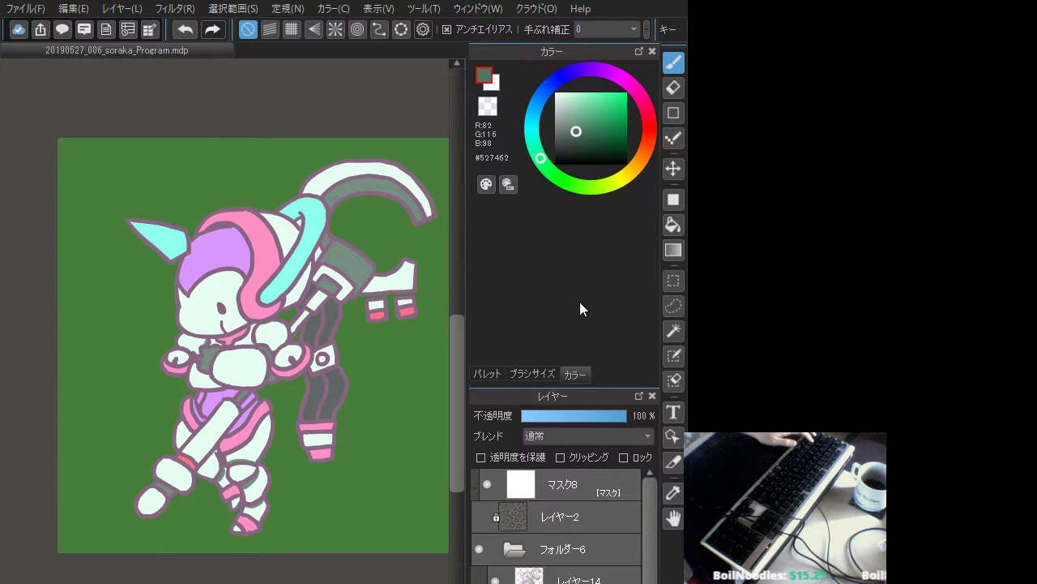
drag(282, 385, 239, 427)
click(673, 200)
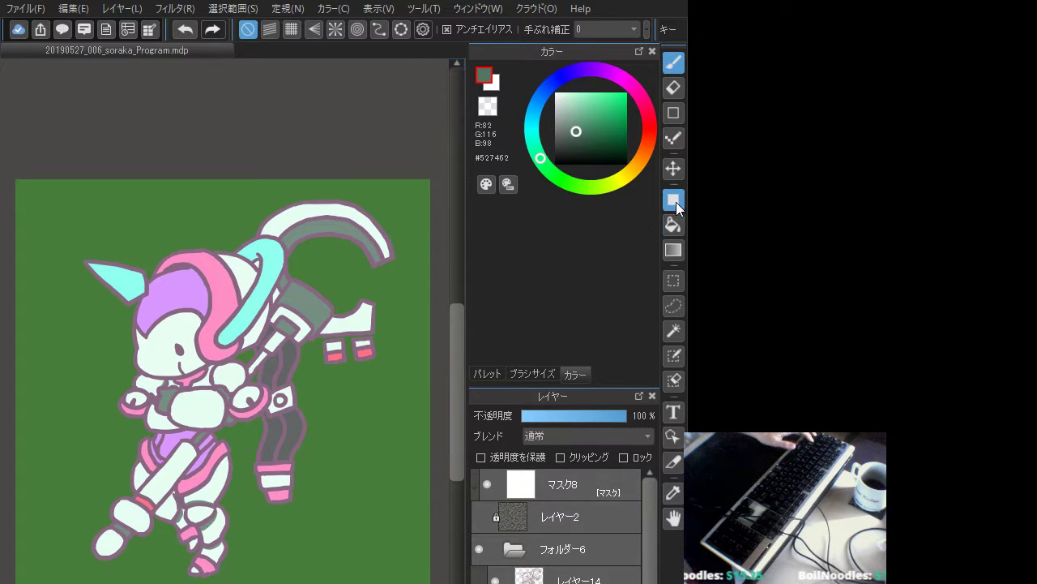
drag(9, 164, 442, 583)
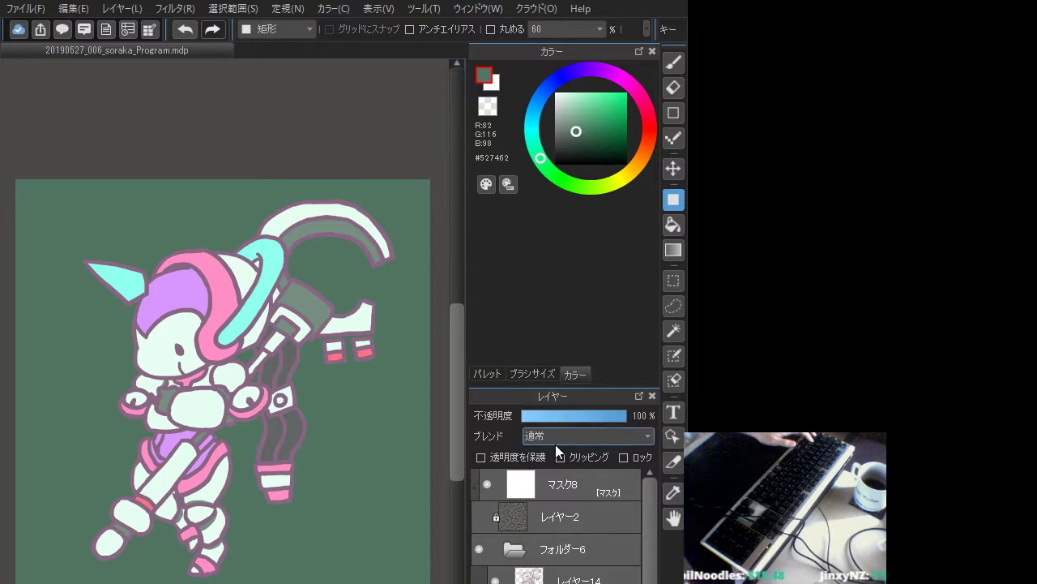
click(564, 147)
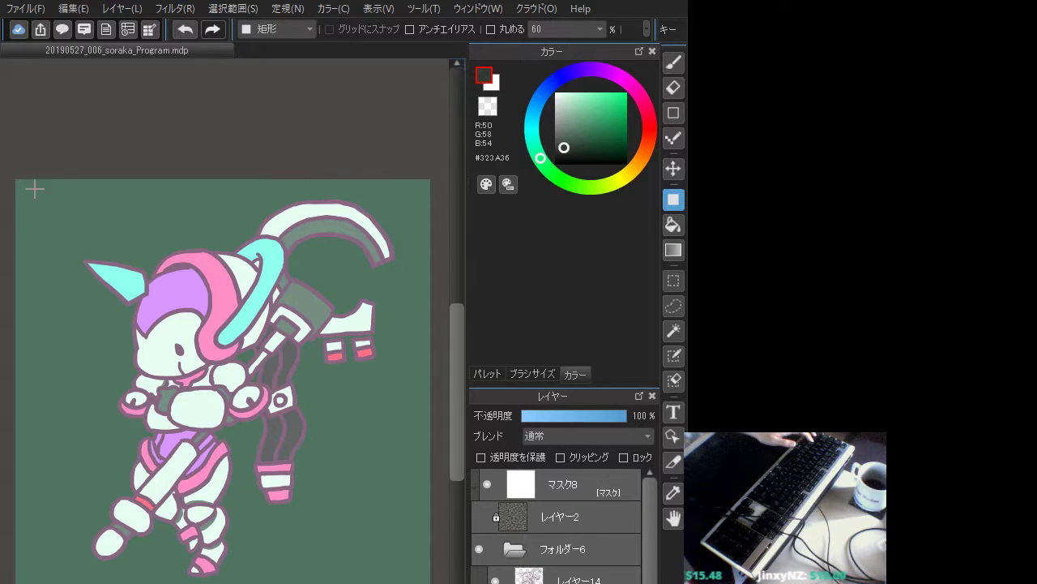
drag(10, 169, 442, 582)
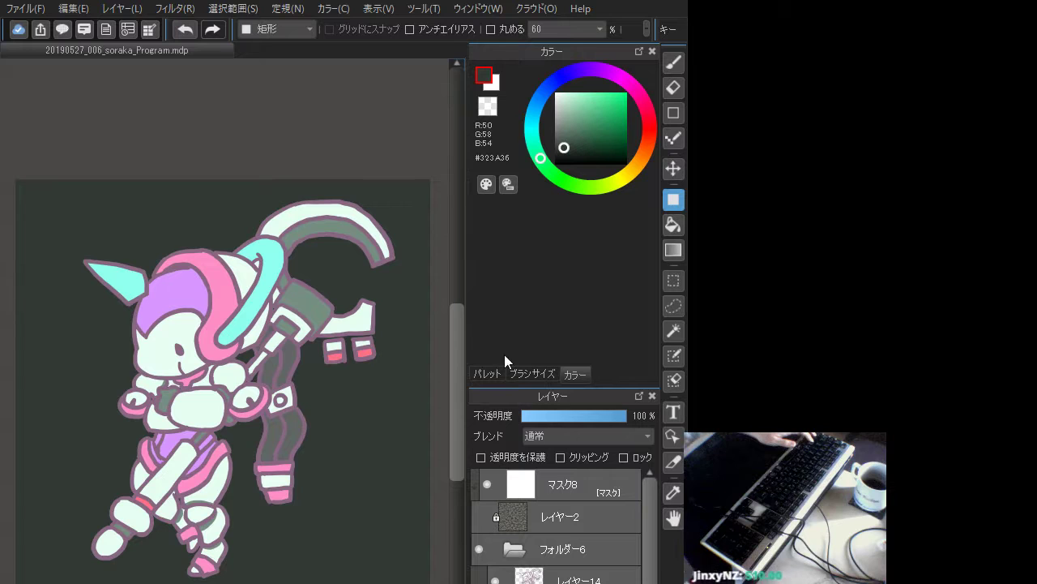
- Touch up remaining gaps around the arms and shoulder with the sampled mint and grey-green #768E82, and hide the dark backdrop
click(673, 62)
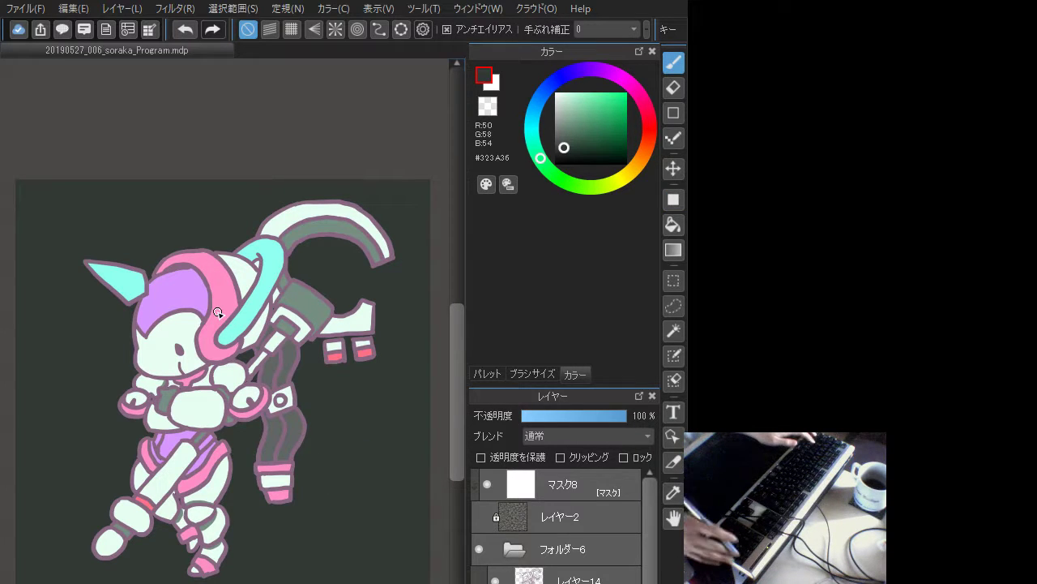
scroll(217, 313, up, 3)
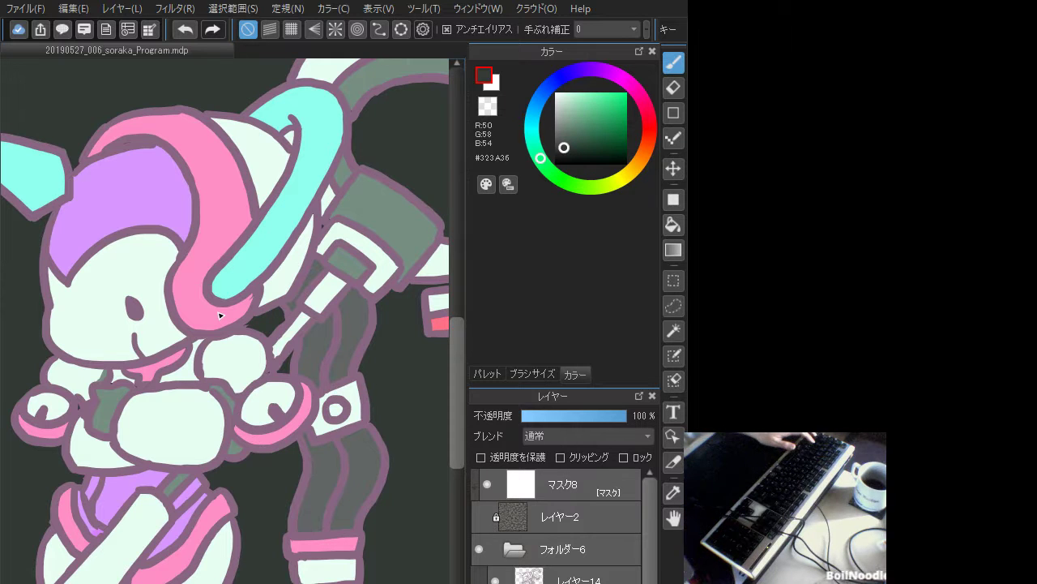
alt+click(84, 373)
alt+click(383, 212)
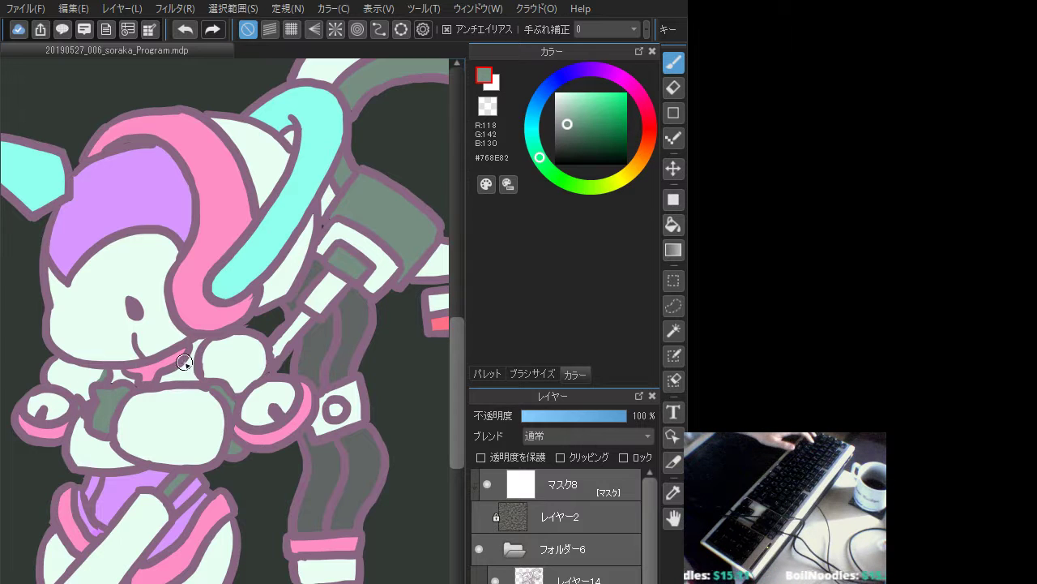
key(ctrl+minus)
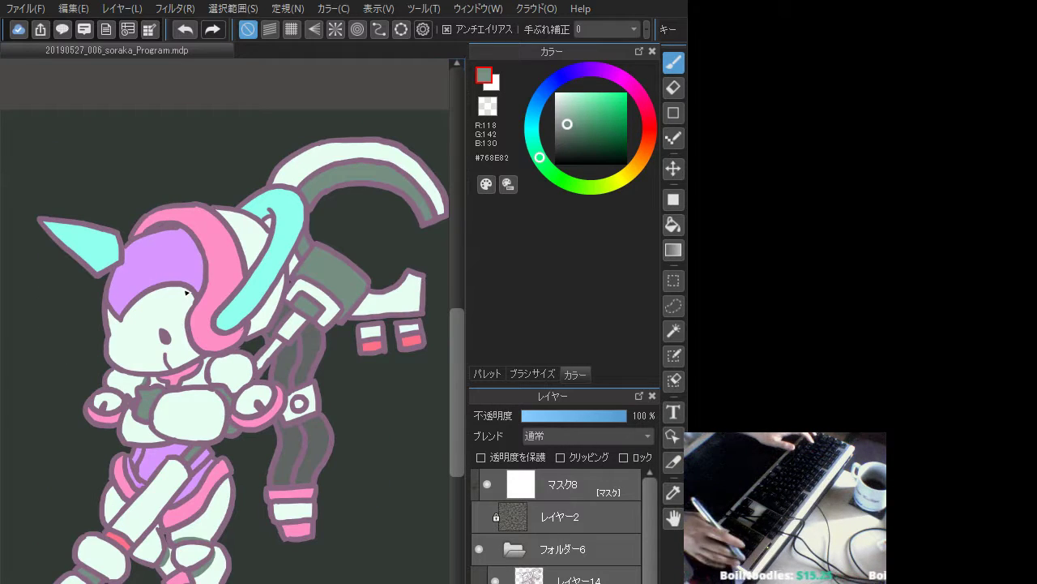
key(ctrl+minus)
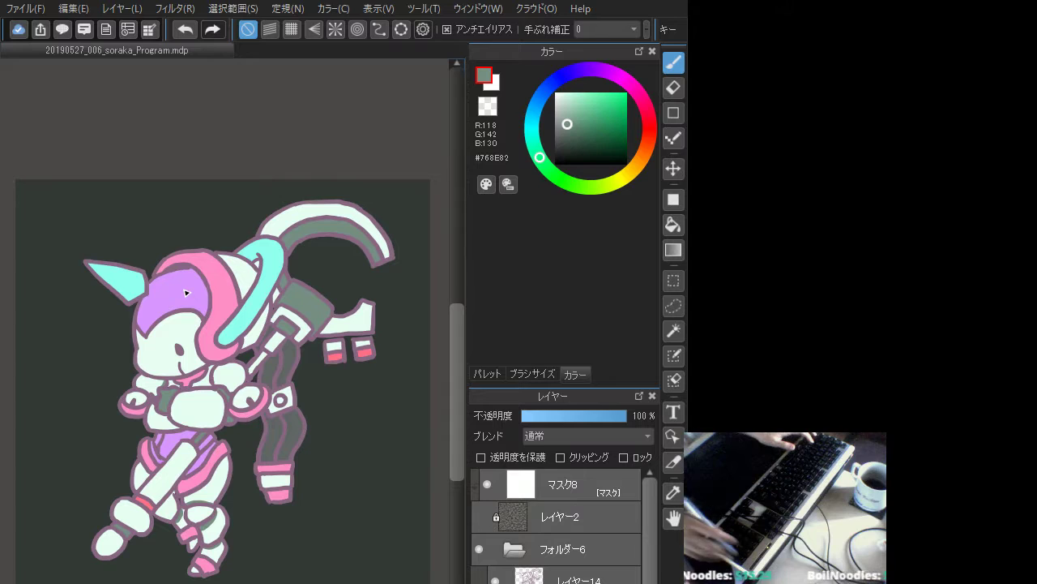
click(479, 581)
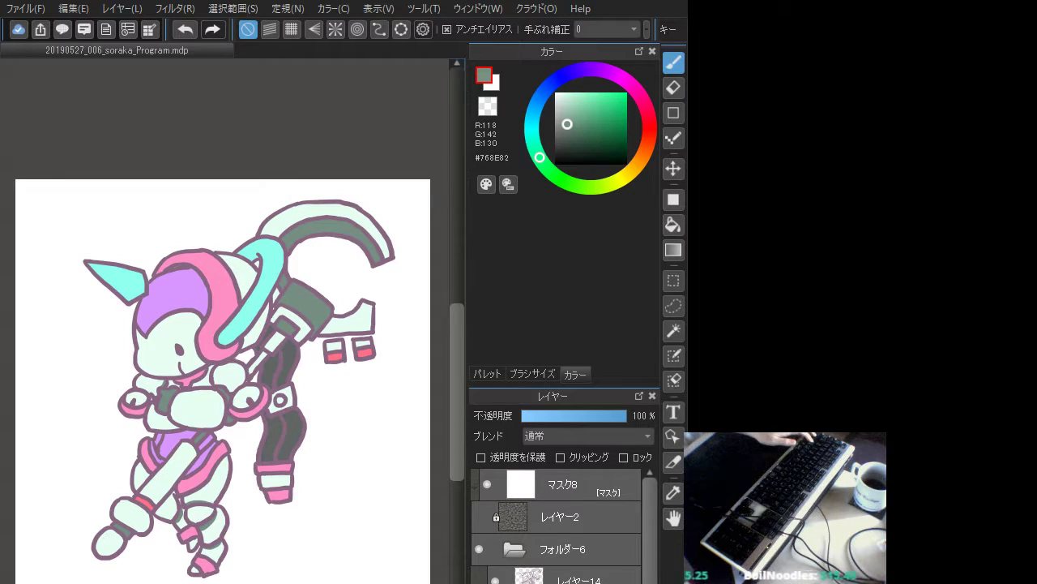
- Hide the white backdrop and save the drawing as a new file named 20190527_007_soraka_StarGuardian.mdp
scroll(556, 526, down, 1)
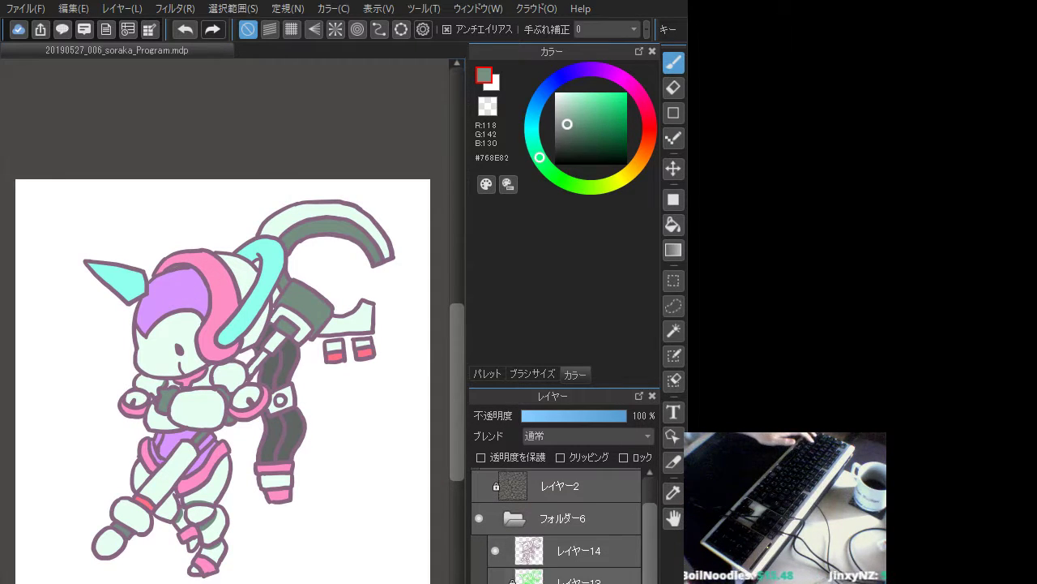
click(479, 582)
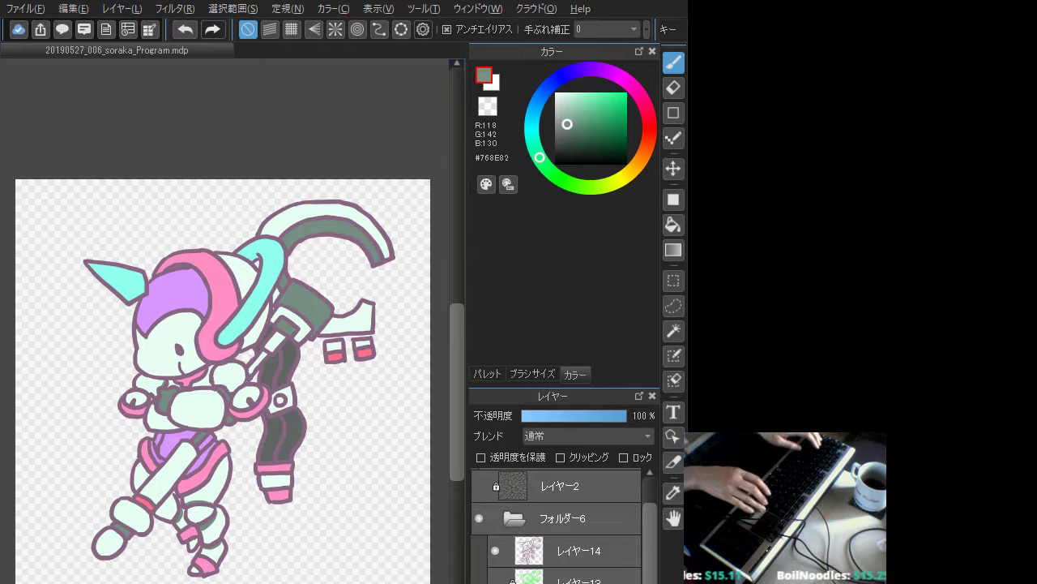
key(Return)
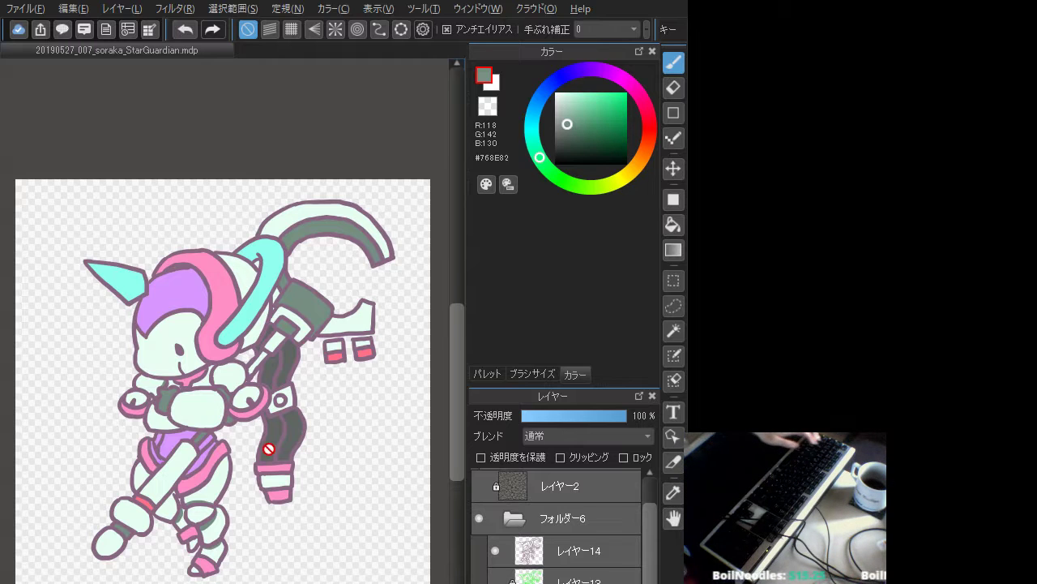
- Unlock and show レイヤー13, and clear the old Soraka artwork from the drawing layers
click(603, 576)
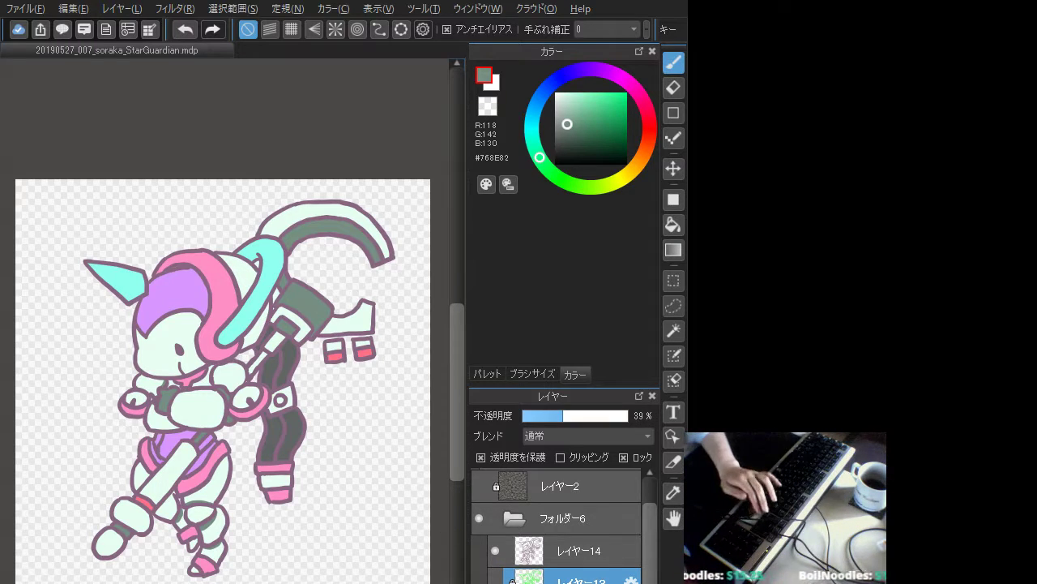
click(624, 458)
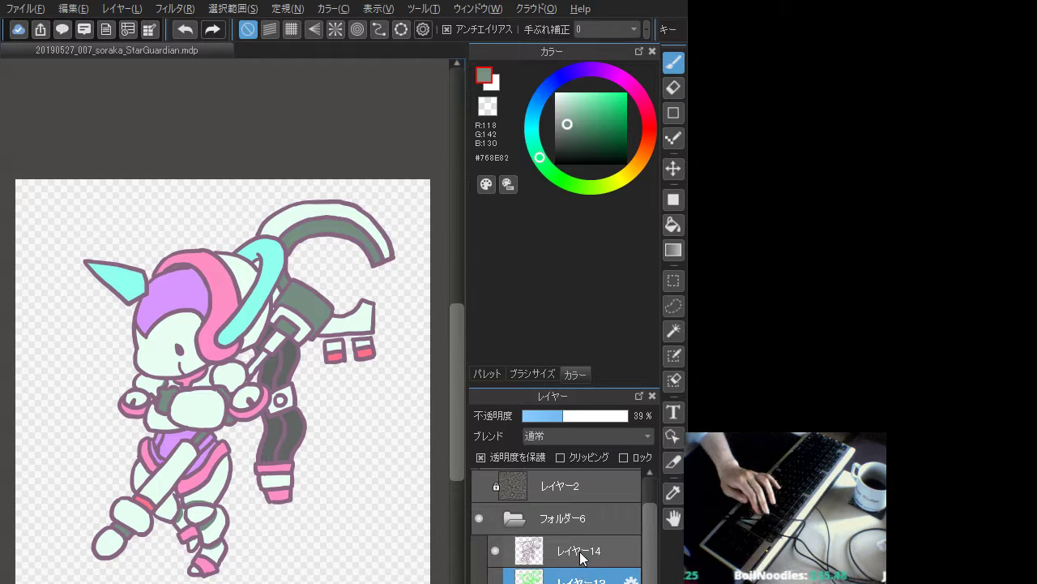
click(495, 581)
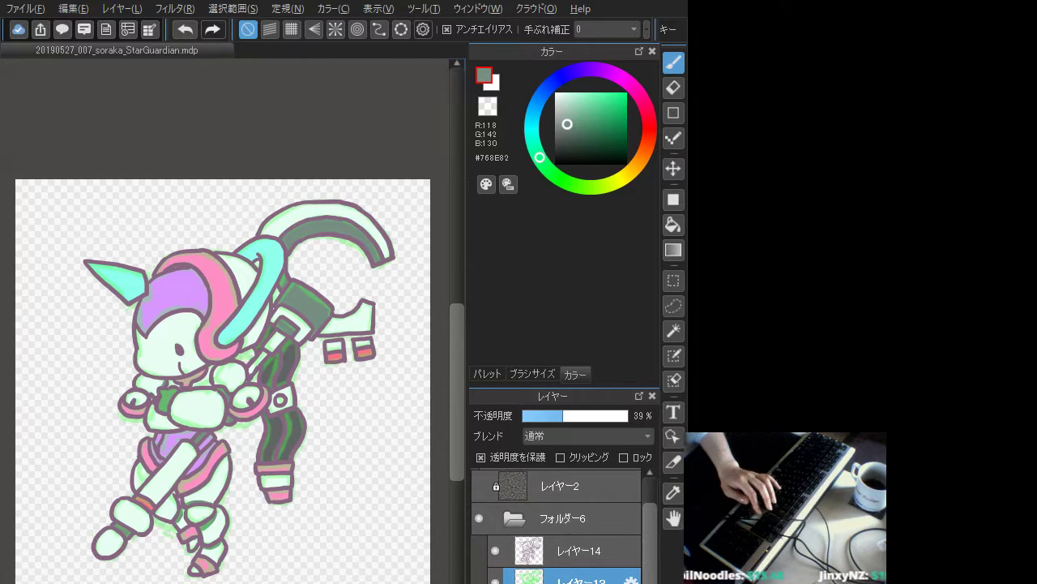
click(574, 552)
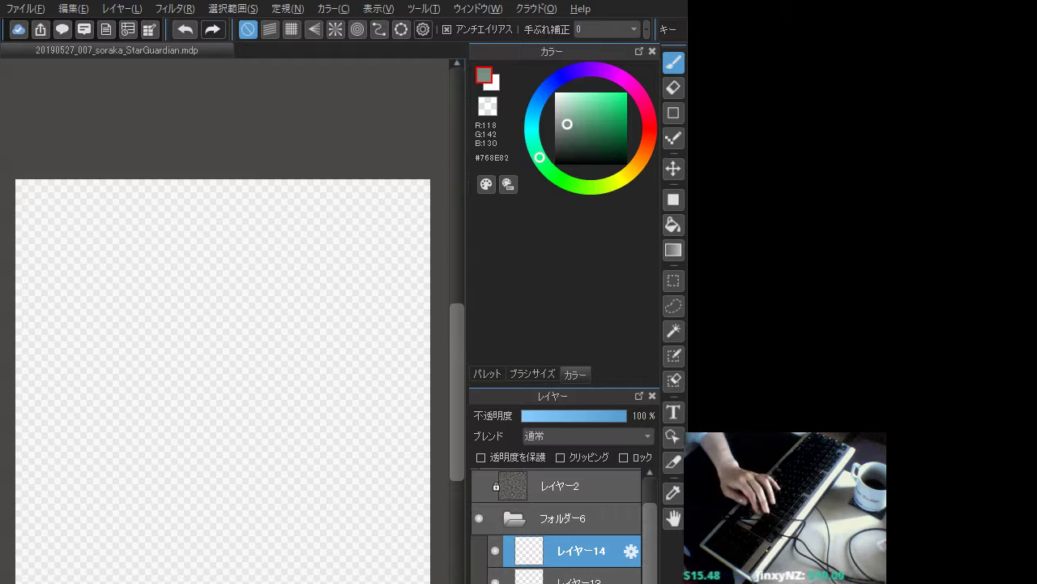
click(599, 582)
click(623, 459)
click(591, 581)
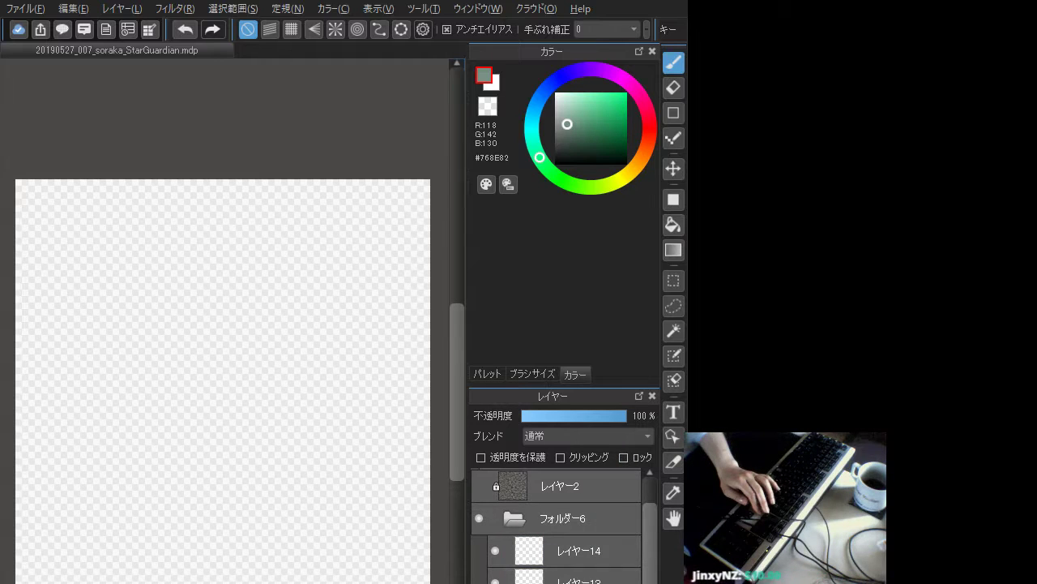
click(590, 580)
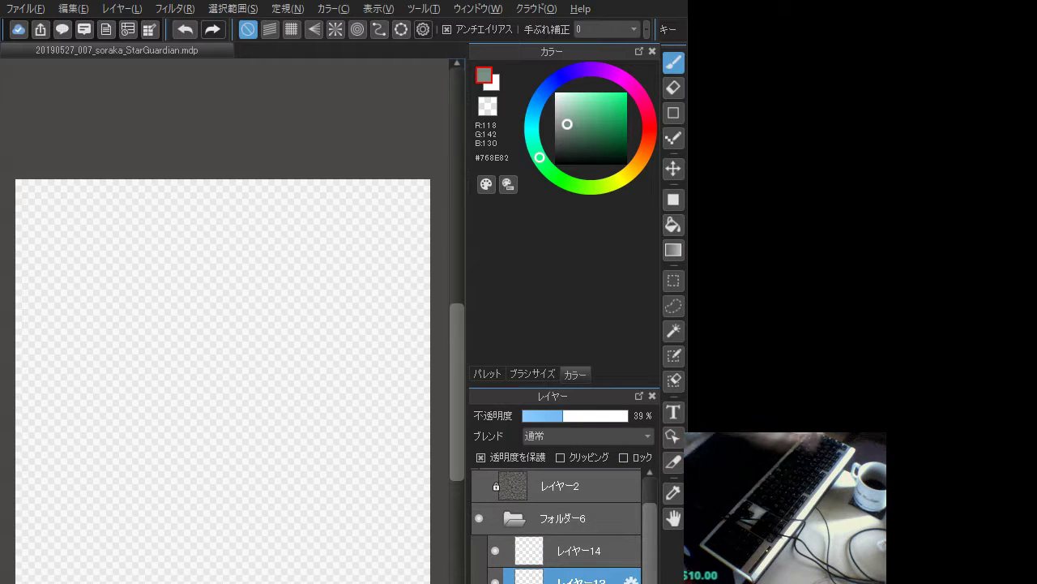
- Unlock the overlay texture レイヤー2 and delete it together with マスク8
scroll(556, 526, up, 1)
scroll(495, 501, up, 1)
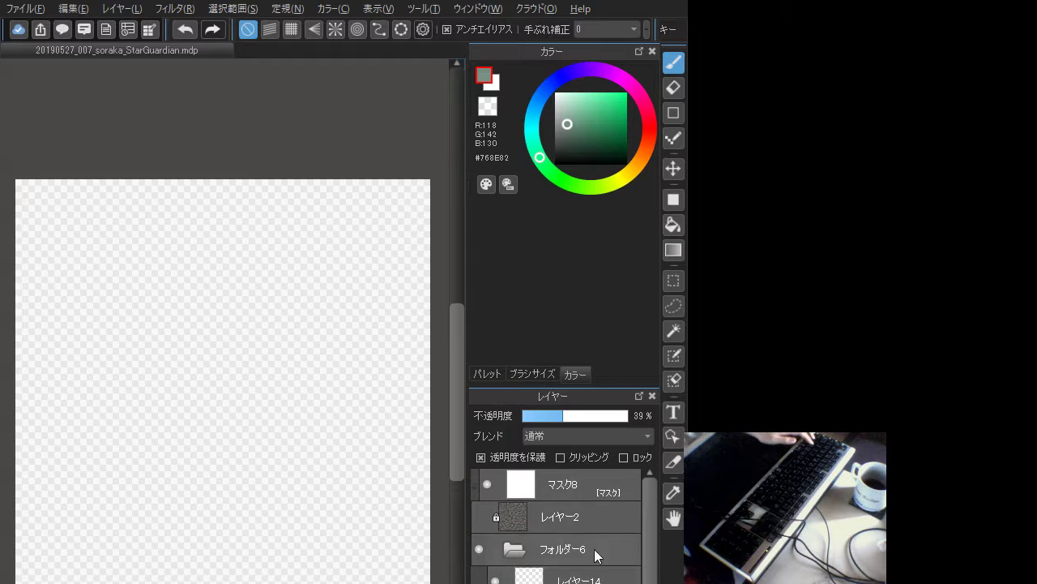
click(607, 517)
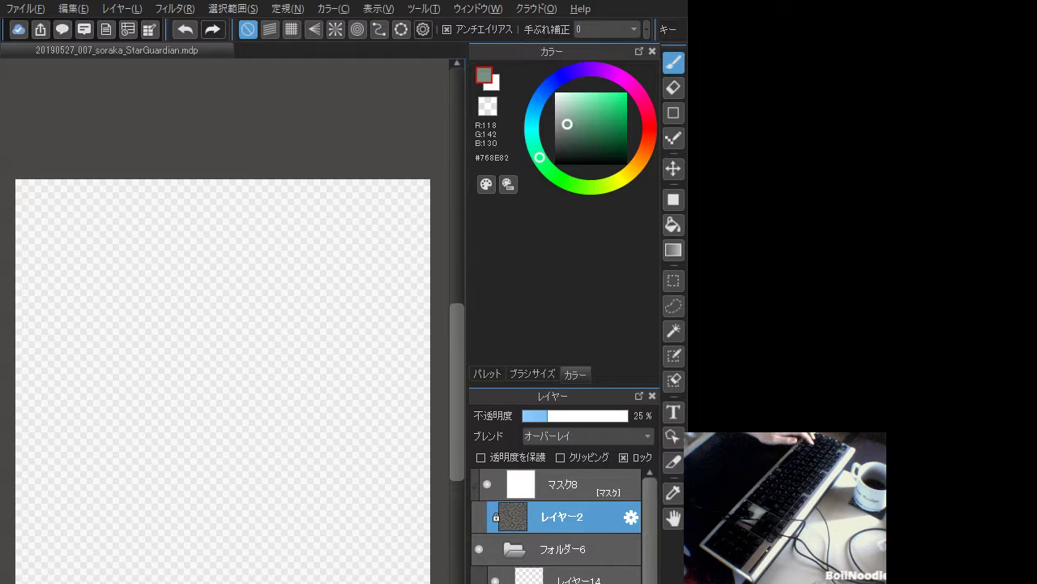
click(623, 457)
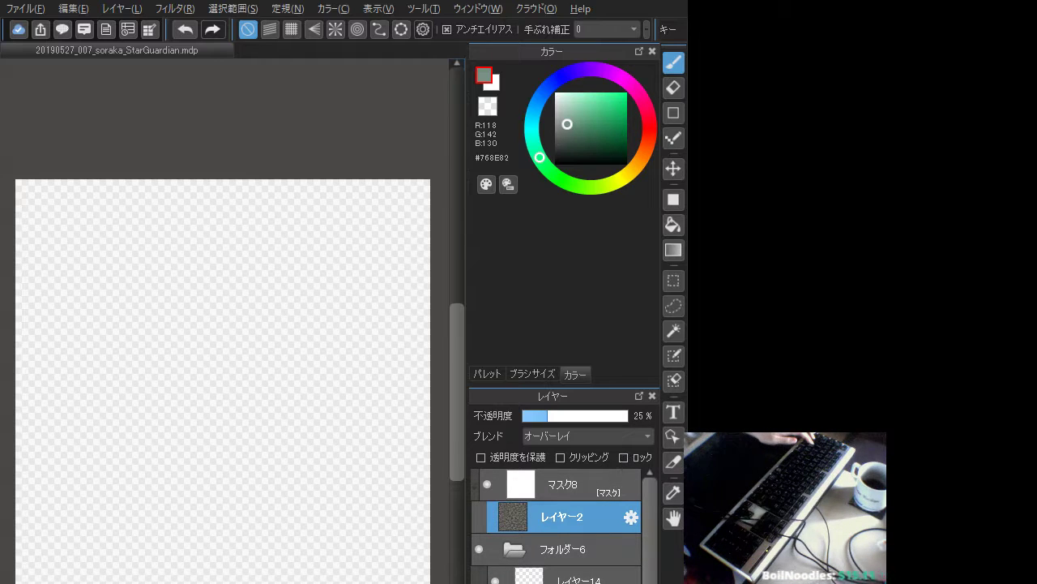
shift+click(595, 493)
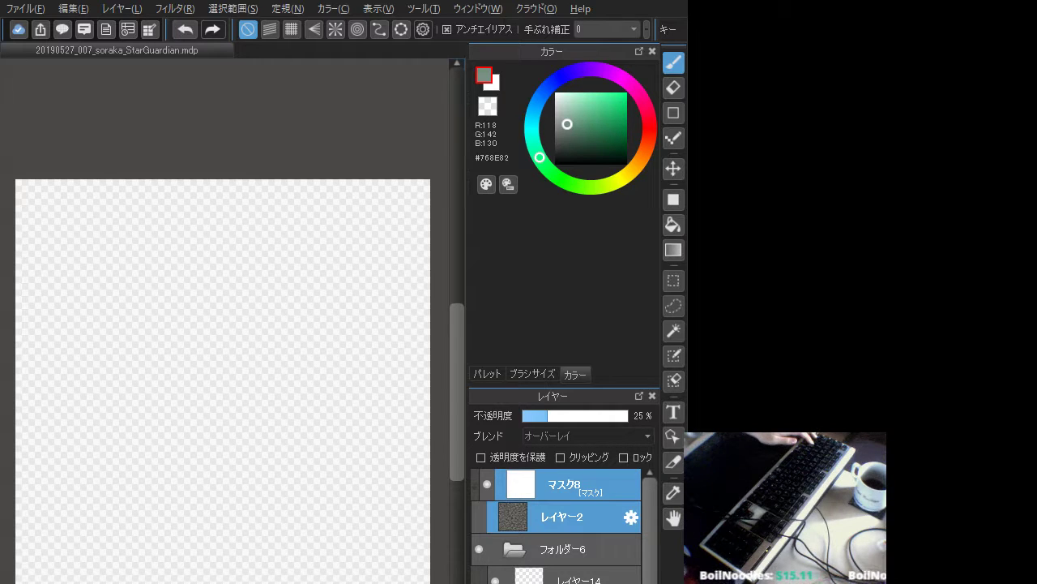
key(Delete)
- Move レイヤー14, レイヤー13 and レイヤー4 out of フォルダー6, remove the folder, and select レイヤー13
click(574, 549)
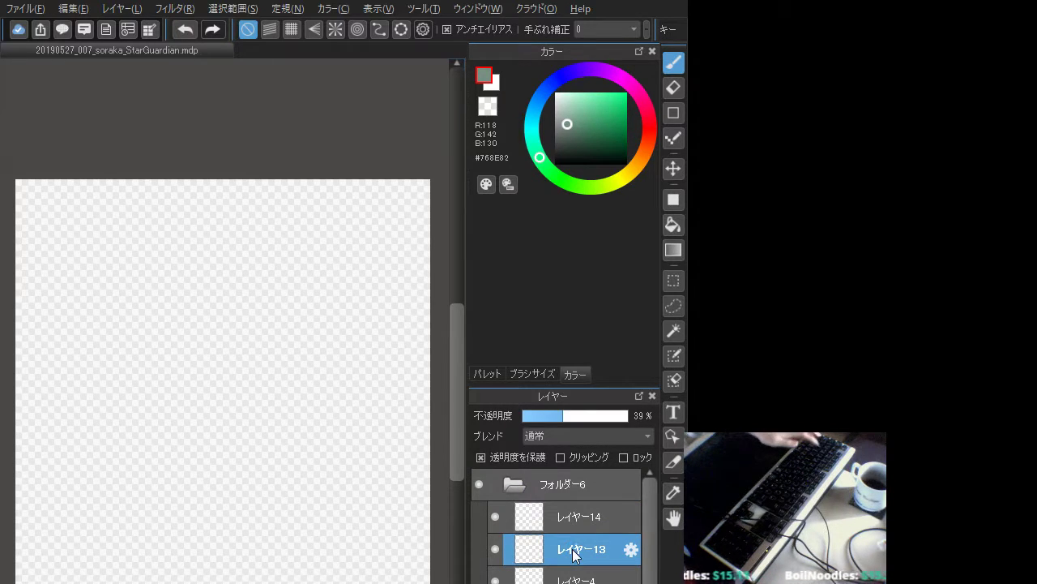
click(581, 488)
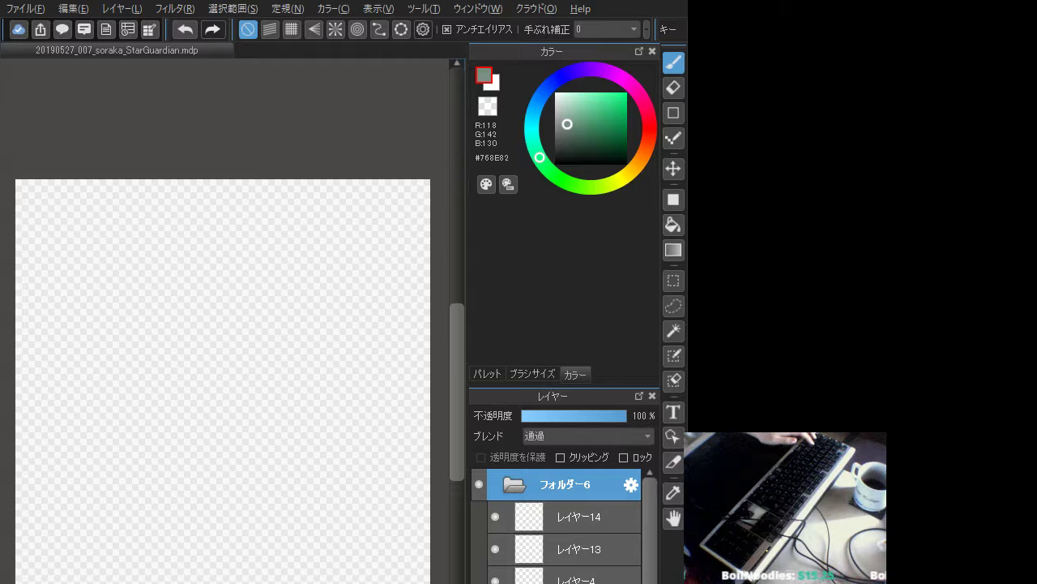
click(581, 523)
shift+click(579, 581)
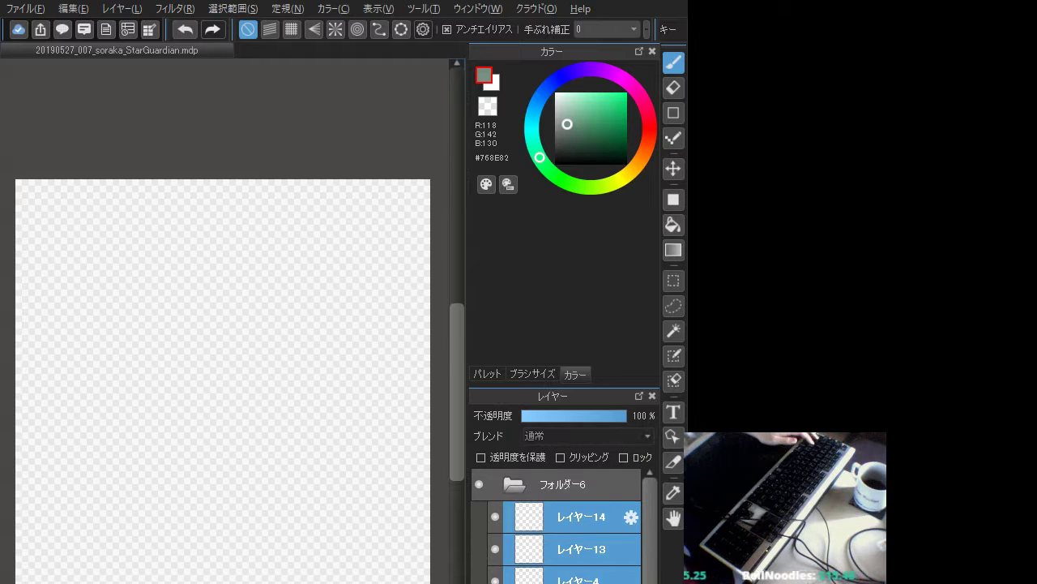
drag(579, 581, 576, 471)
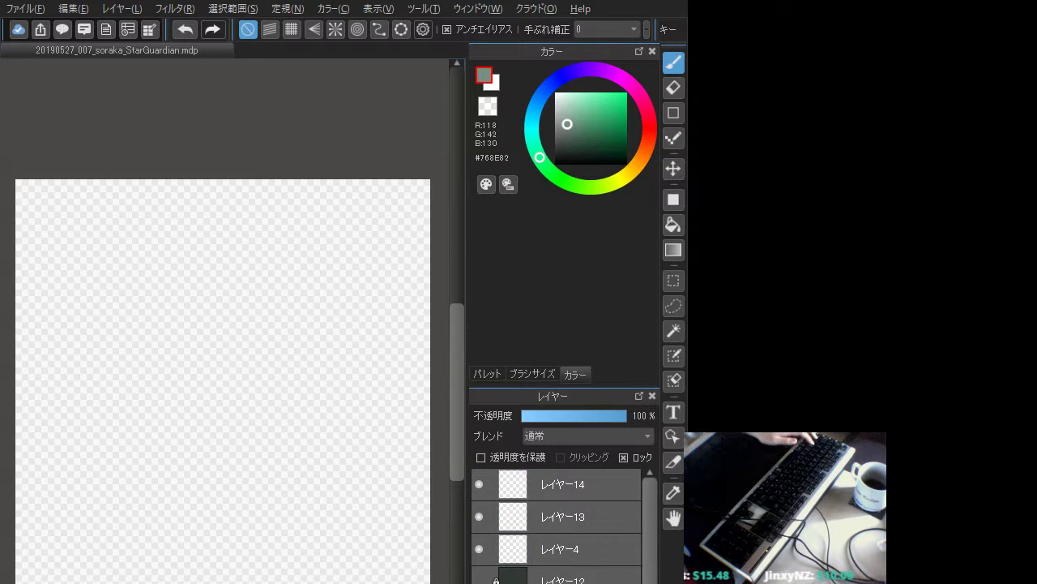
click(604, 550)
click(573, 519)
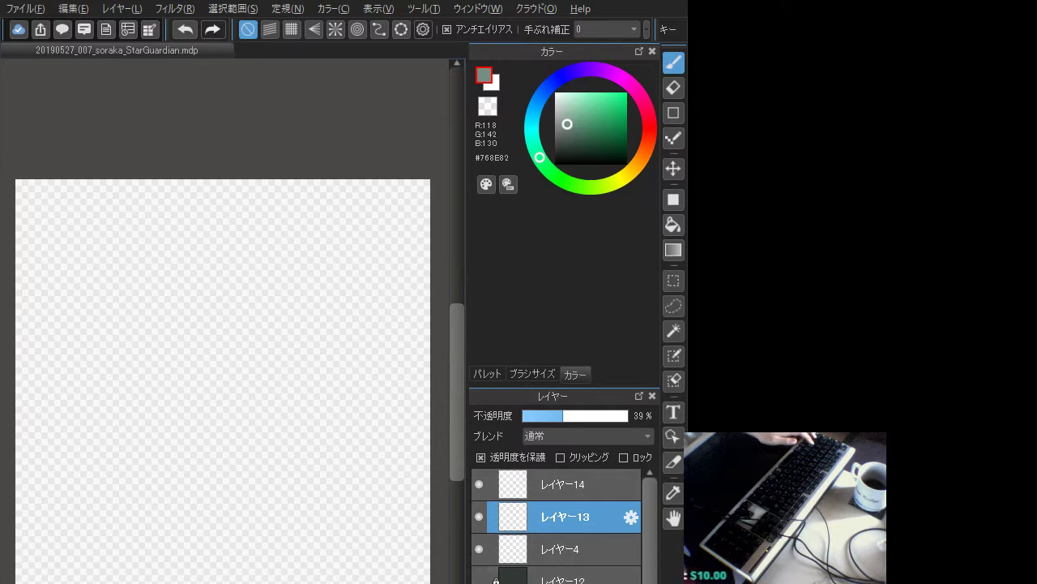
- Show the white backdrop beneath the empty drawing layers and check the available brush sizes
click(479, 582)
scroll(342, 494, up, 3)
scroll(341, 496, down, 1)
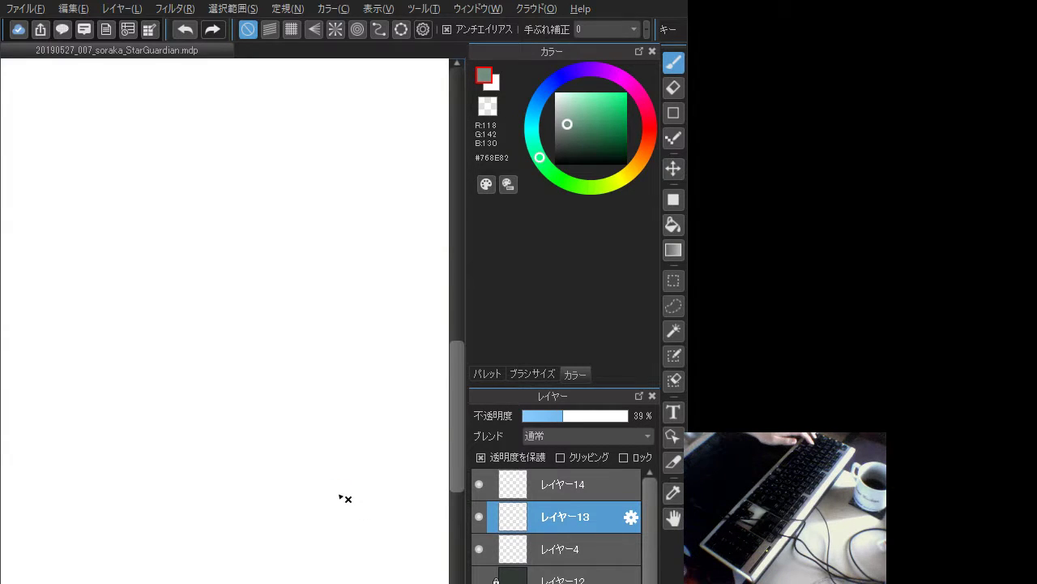
drag(283, 309, 276, 431)
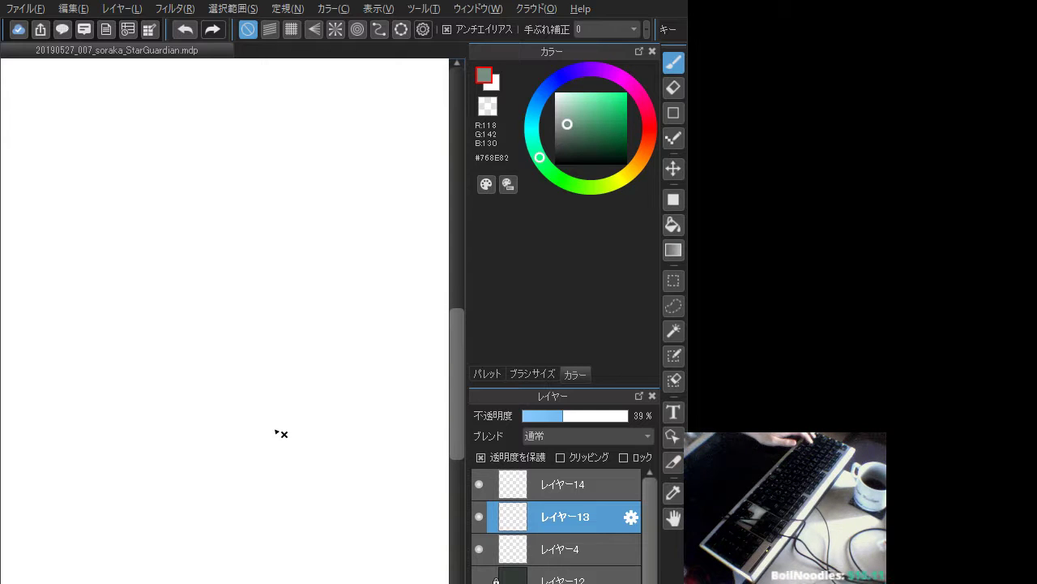
click(525, 372)
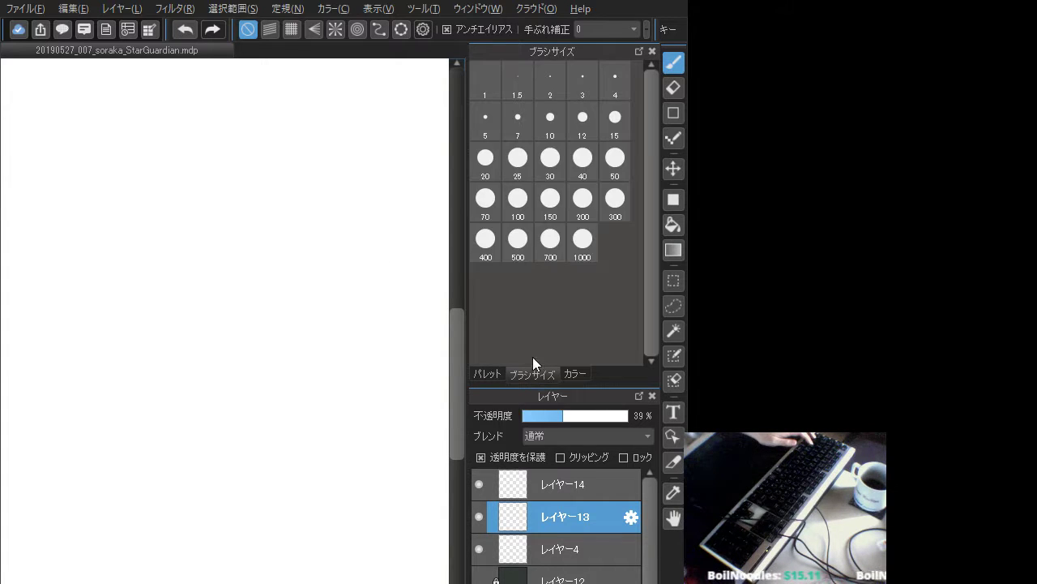
click(572, 376)
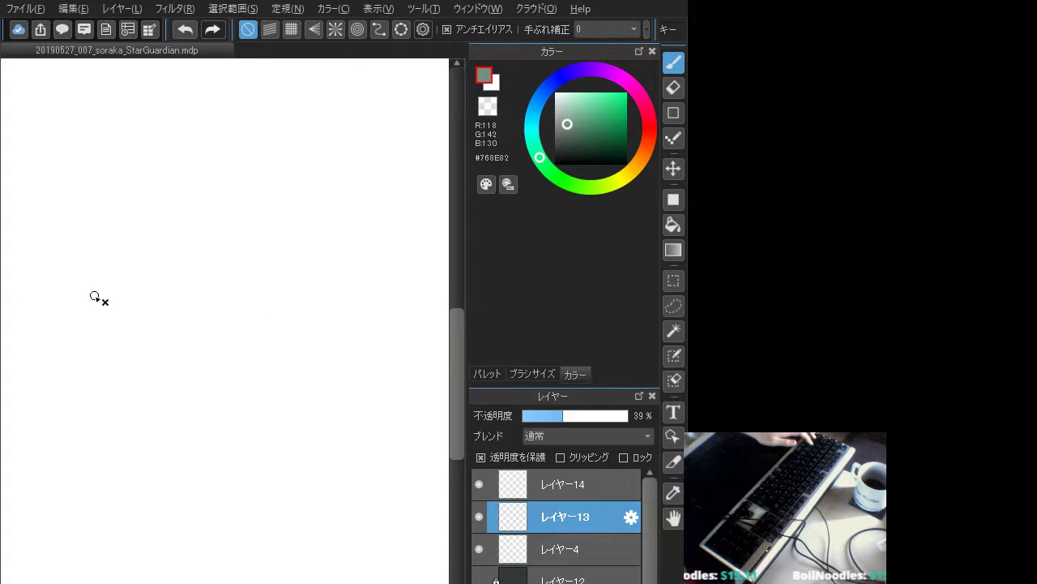
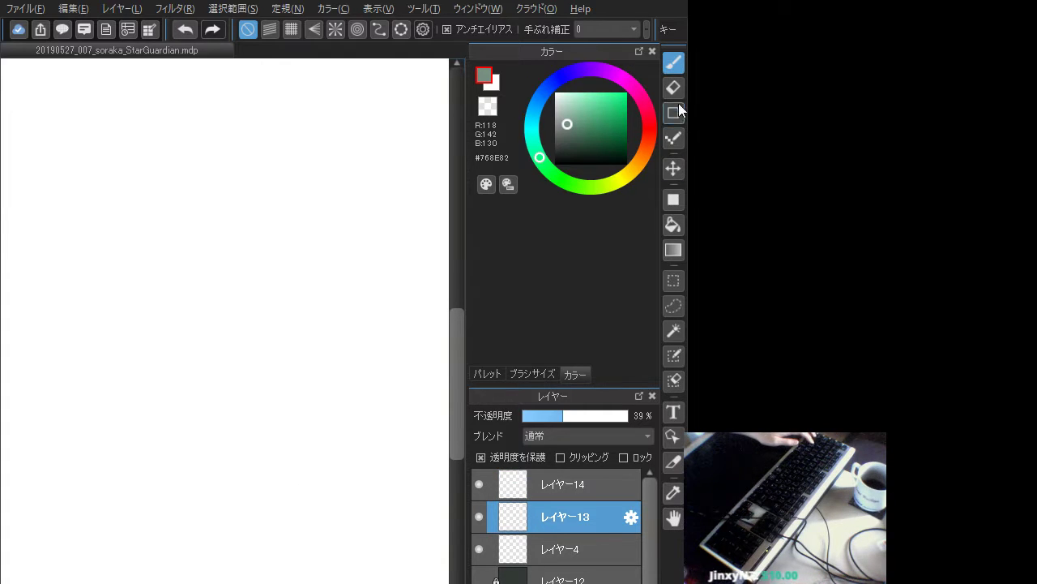
- Darken the brush colour to grey-green #4C5D54 and keep the Brush tool active on レイヤー13
click(568, 138)
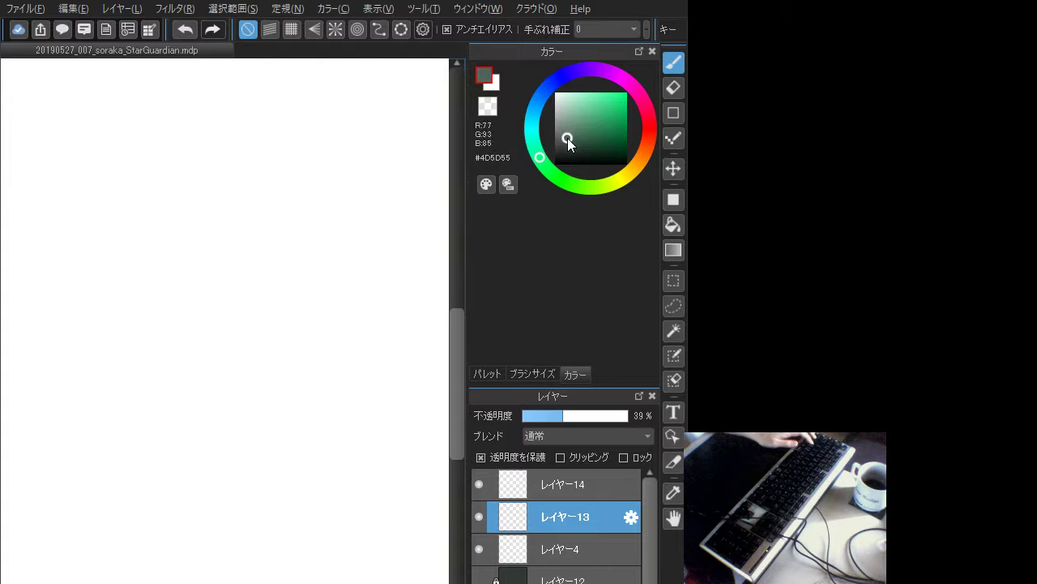
click(540, 551)
click(532, 521)
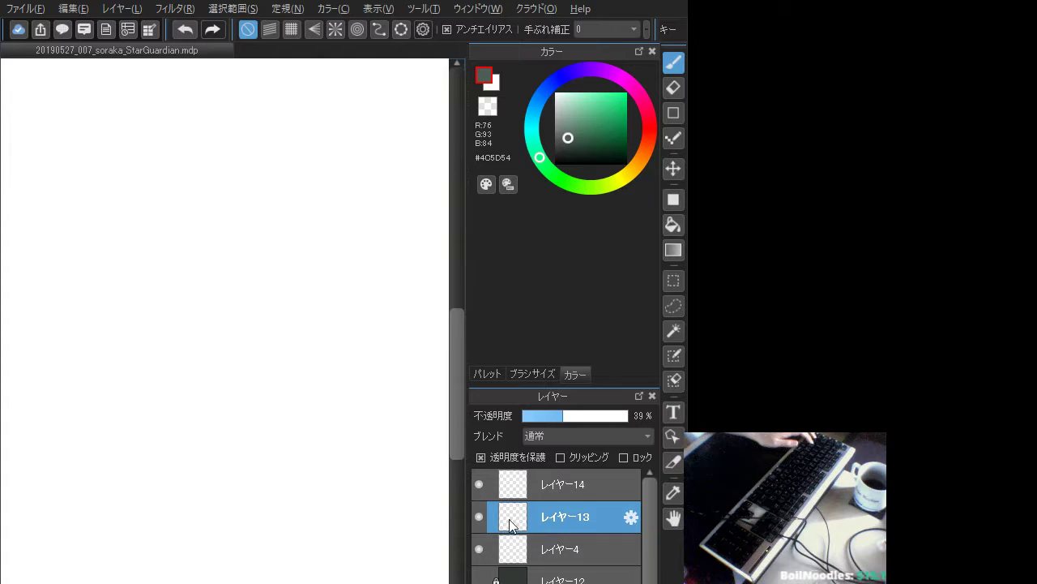
click(676, 89)
click(674, 62)
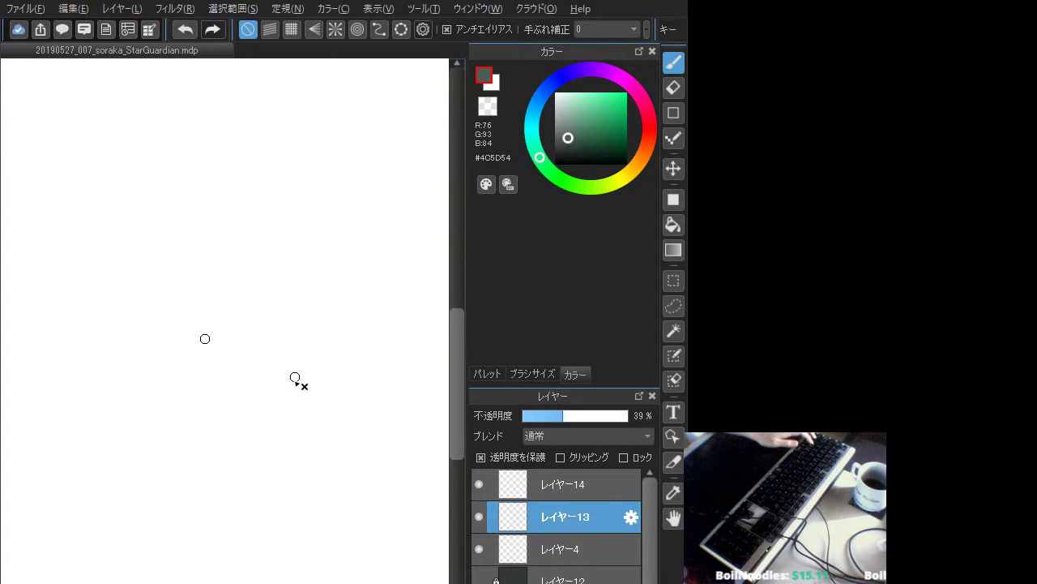
- Turn off transparency protection on レイヤー13, make a short test brush stroke on it, and undo the stroke
scroll(292, 541, down, 3)
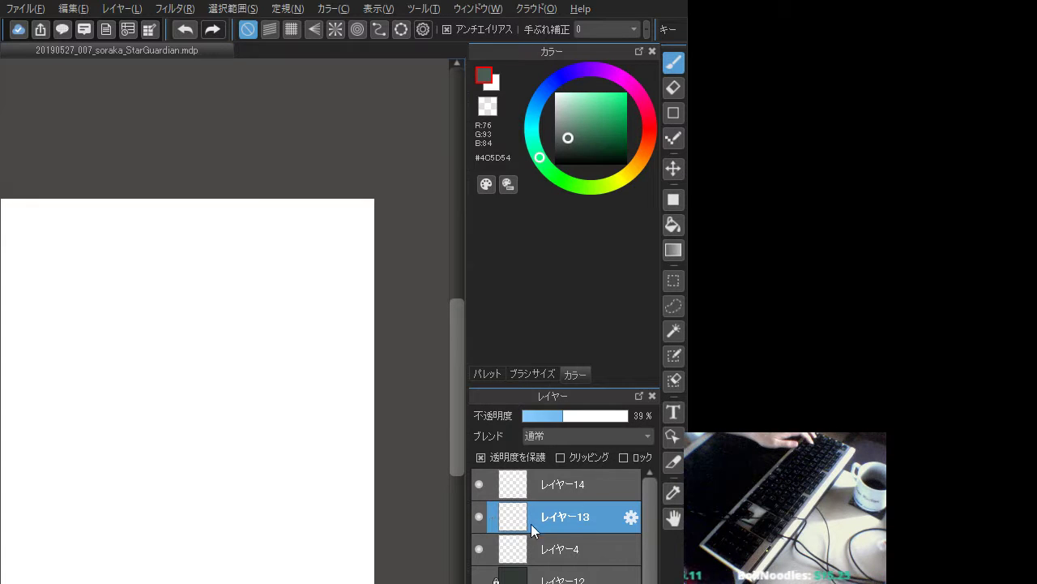
click(493, 477)
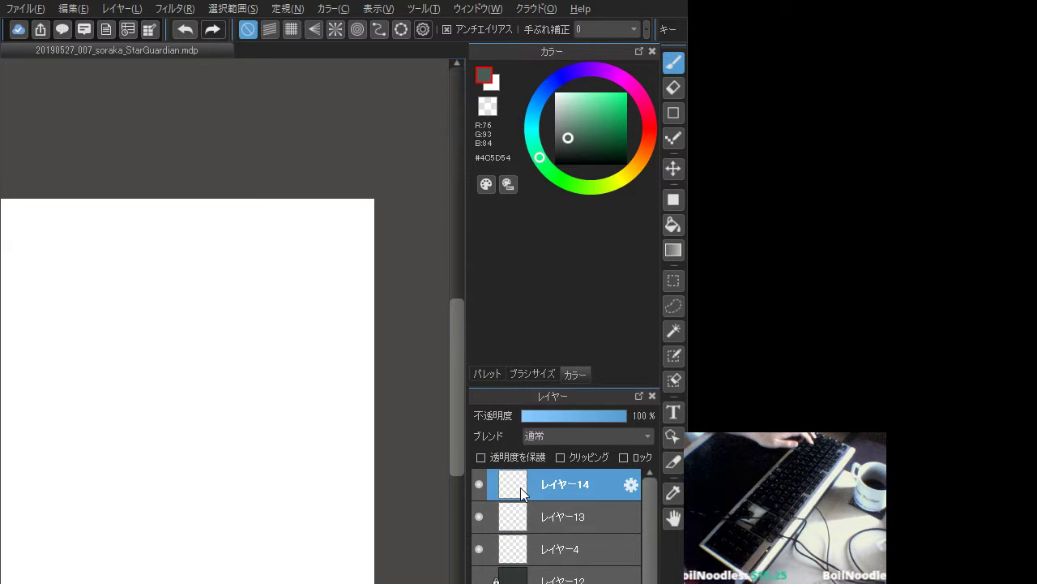
click(539, 519)
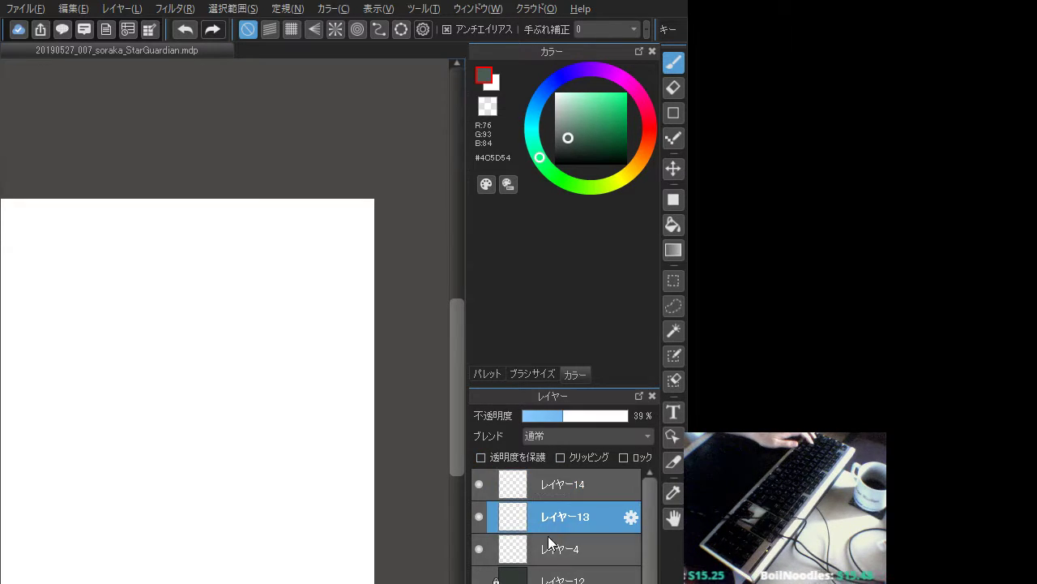
click(553, 550)
click(560, 577)
click(524, 517)
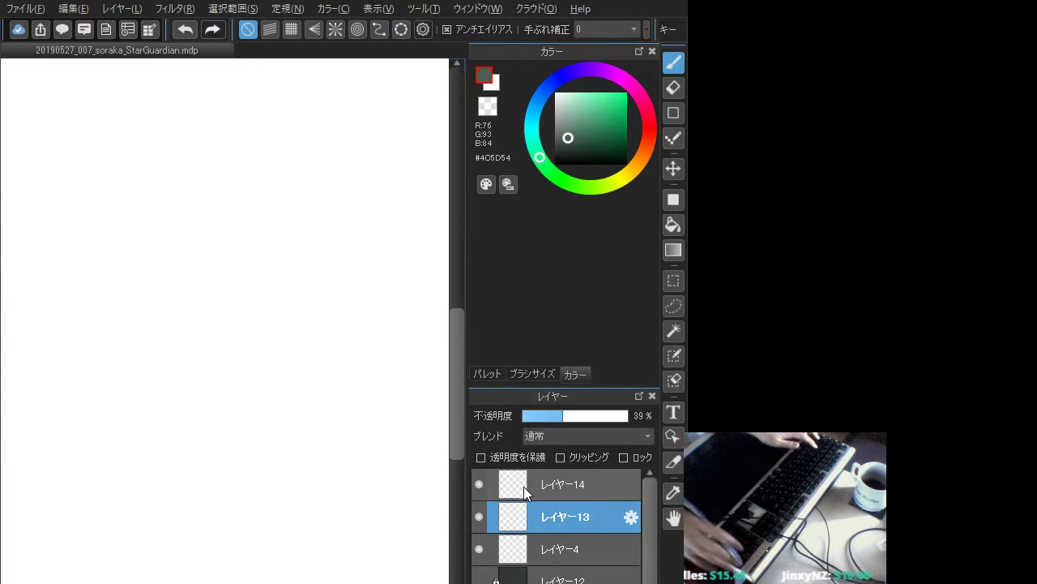
drag(188, 320, 234, 371)
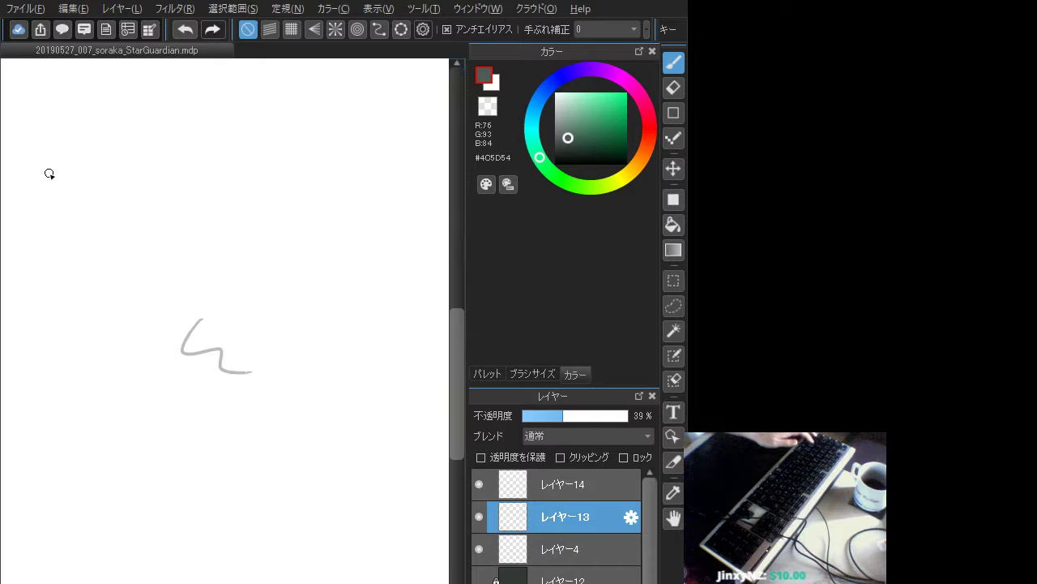
key(ctrl+z)
- Darken the brush colour to #404C46 and raise レイヤー13's opacity to the maximum
click(568, 141)
click(566, 142)
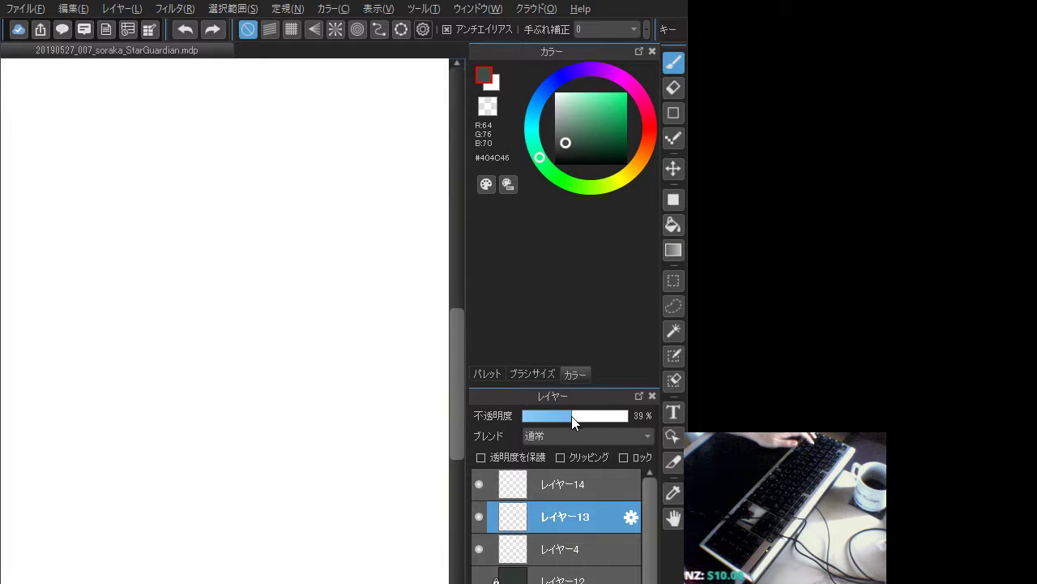
drag(571, 416, 636, 424)
- Test brush strokes on レイヤー14, undo the first tries, and draw a small zigzag in darker grey-green #35403A
click(571, 484)
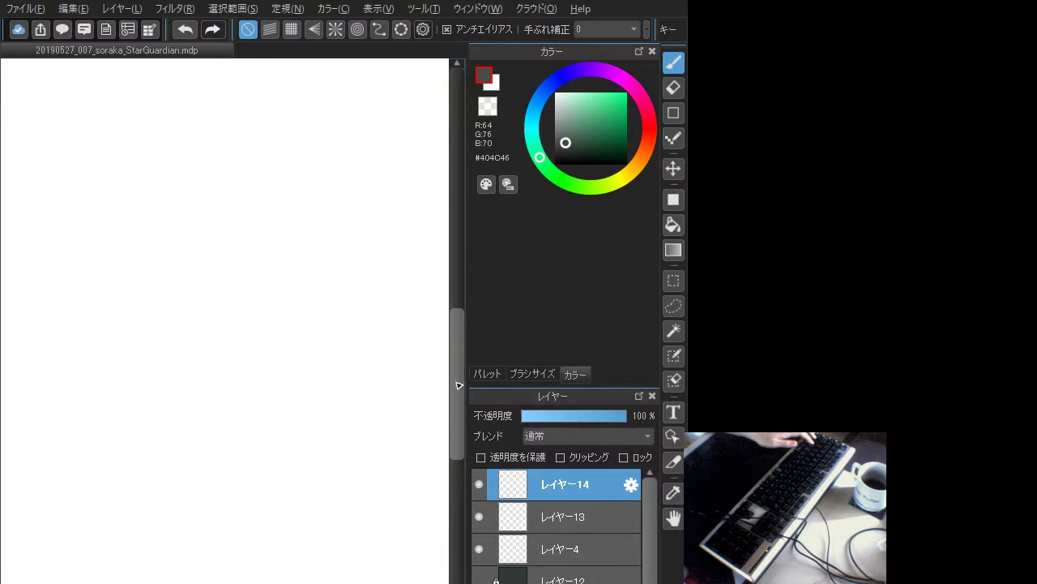
mouse_move(222, 267)
mouse_down()
mouse_move(248, 329)
mouse_move(284, 353)
mouse_up()
key(ctrl+z)
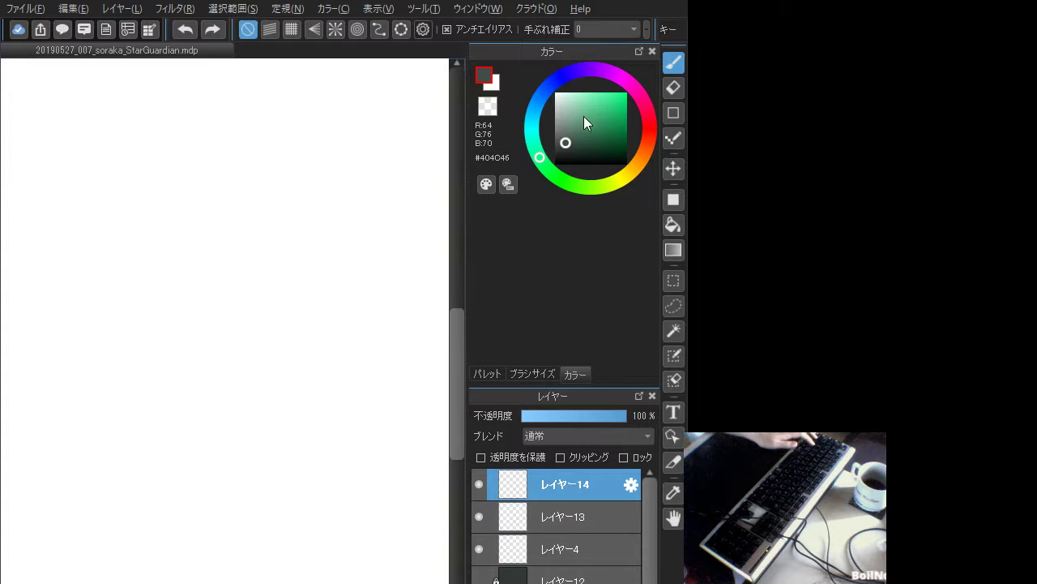
click(566, 143)
click(567, 146)
mouse_move(243, 302)
mouse_down()
mouse_move(246, 363)
mouse_move(293, 391)
mouse_up()
key(ctrl+z)
mouse_move(237, 331)
mouse_down()
mouse_move(255, 372)
mouse_move(307, 396)
mouse_up()
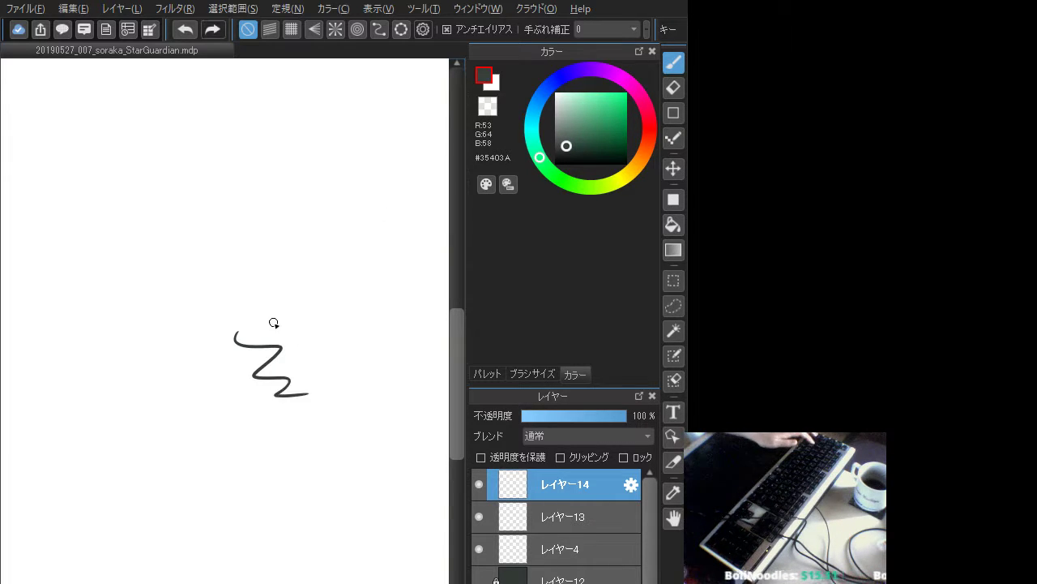
- Undo the zigzag and draw a tiny face on レイヤー14 with a curved jawline and two dot eyes
key(ctrl+z)
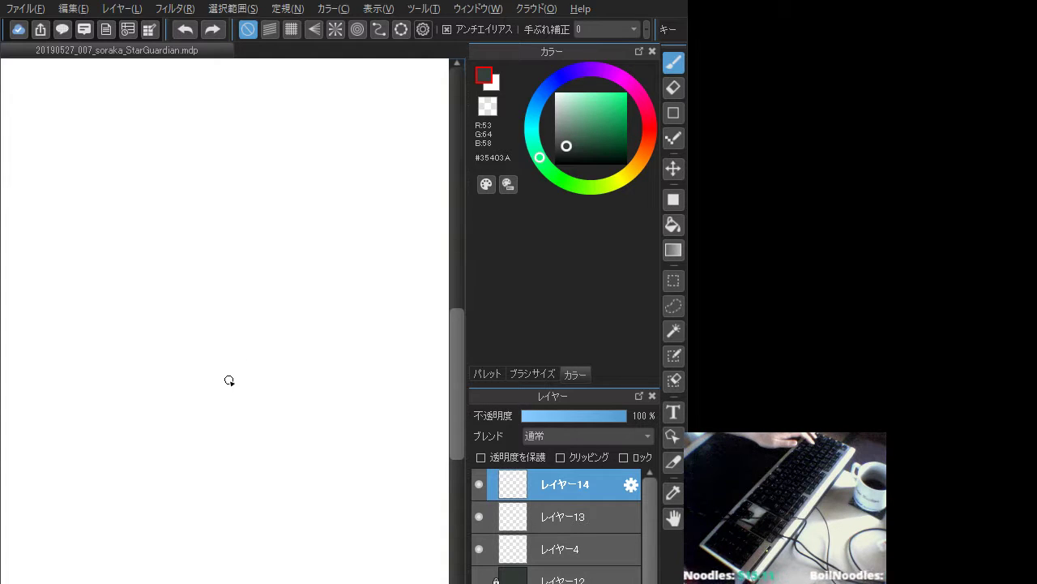
mouse_move(265, 390)
mouse_down()
mouse_move(252, 395)
mouse_move(262, 385)
mouse_move(229, 373)
mouse_up()
key(ctrl+z)
click(241, 369)
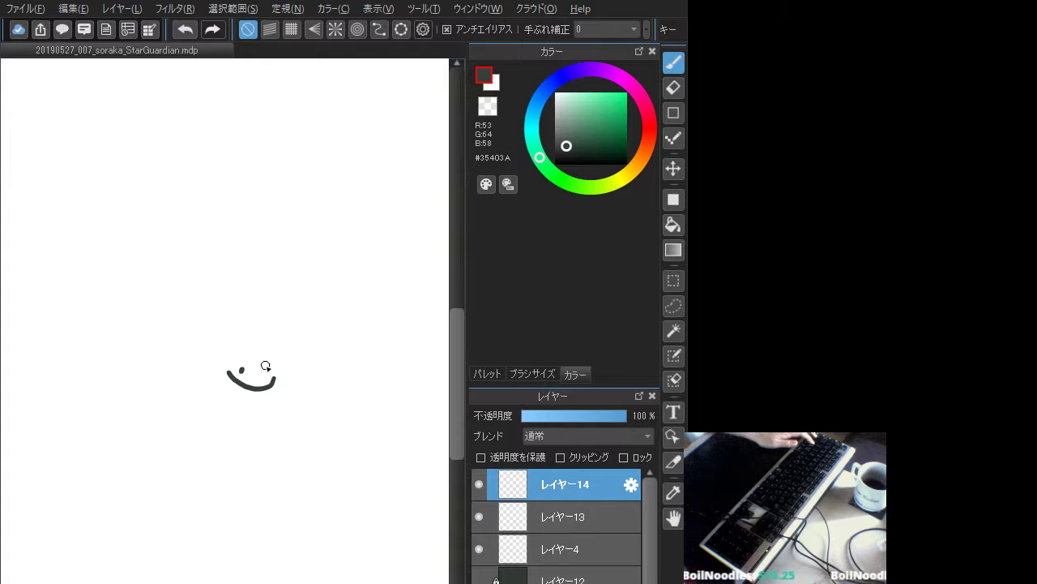
click(267, 378)
key(ctrl+z)
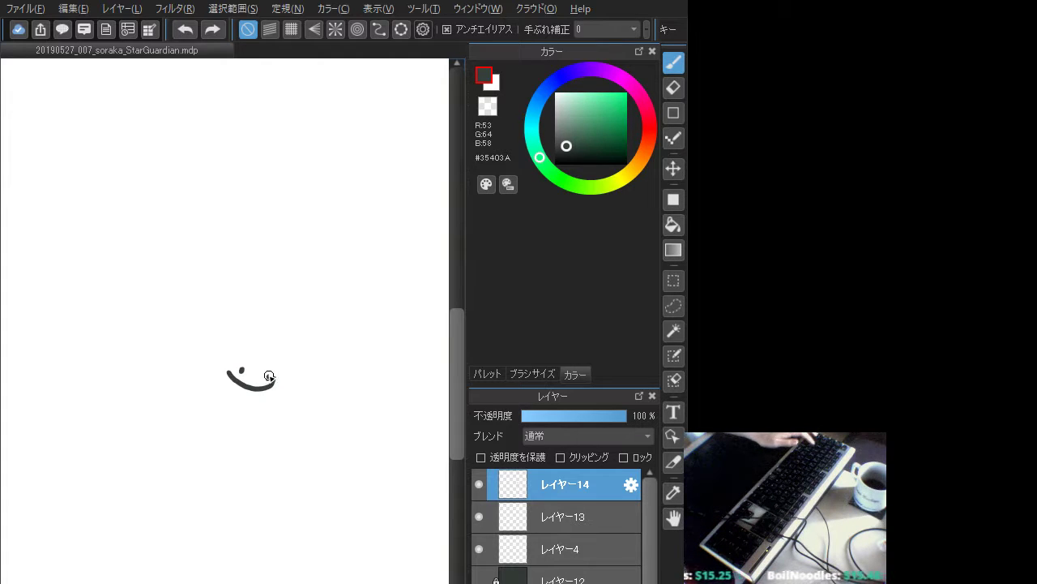
click(268, 377)
- Draw a pointed ear extending to the right of the face, undoing rejected strokes
mouse_move(276, 369)
mouse_down()
mouse_move(281, 344)
mouse_move(315, 351)
mouse_move(289, 336)
mouse_move(329, 352)
mouse_move(287, 338)
mouse_move(323, 348)
mouse_move(290, 356)
mouse_move(325, 349)
mouse_move(285, 357)
mouse_move(326, 350)
mouse_up()
key(ctrl+z)
key(ctrl+z)
key(ctrl+z)
key(ctrl+z)
key(ctrl+z)
key(ctrl+z)
key(ctrl+z)
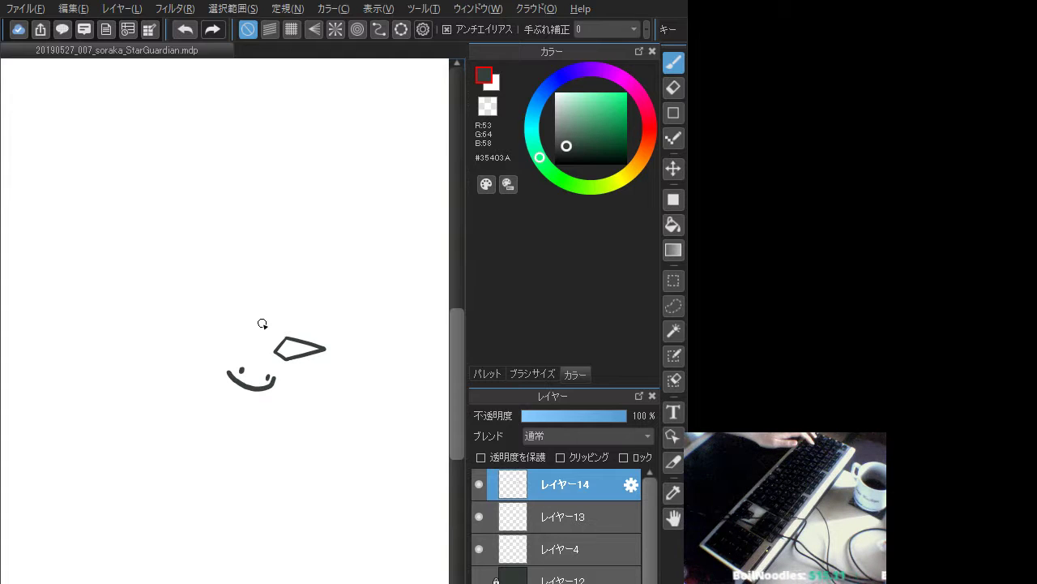
drag(284, 361, 263, 368)
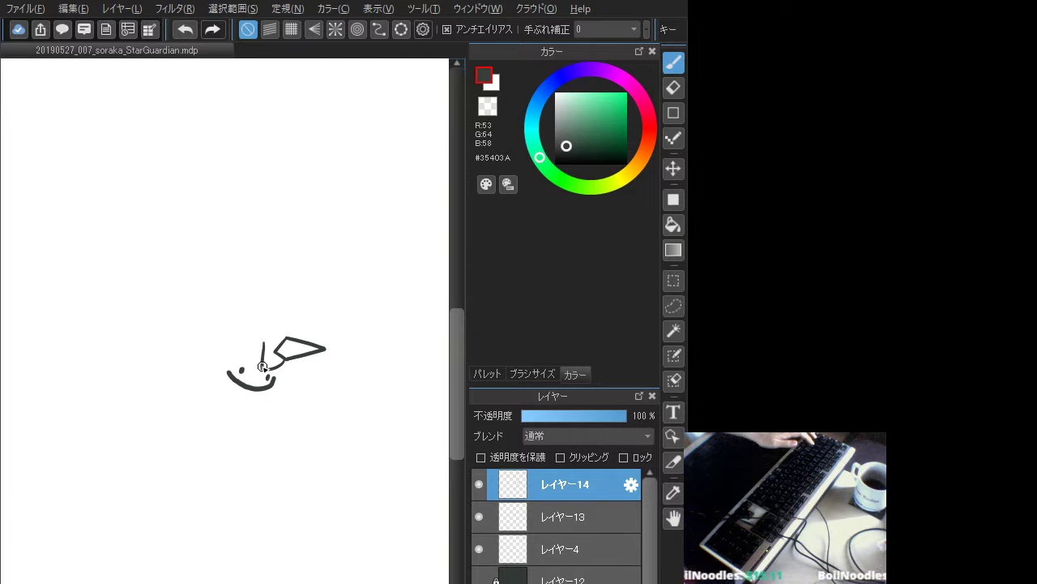
key(ctrl+z)
key(ctrl+z)
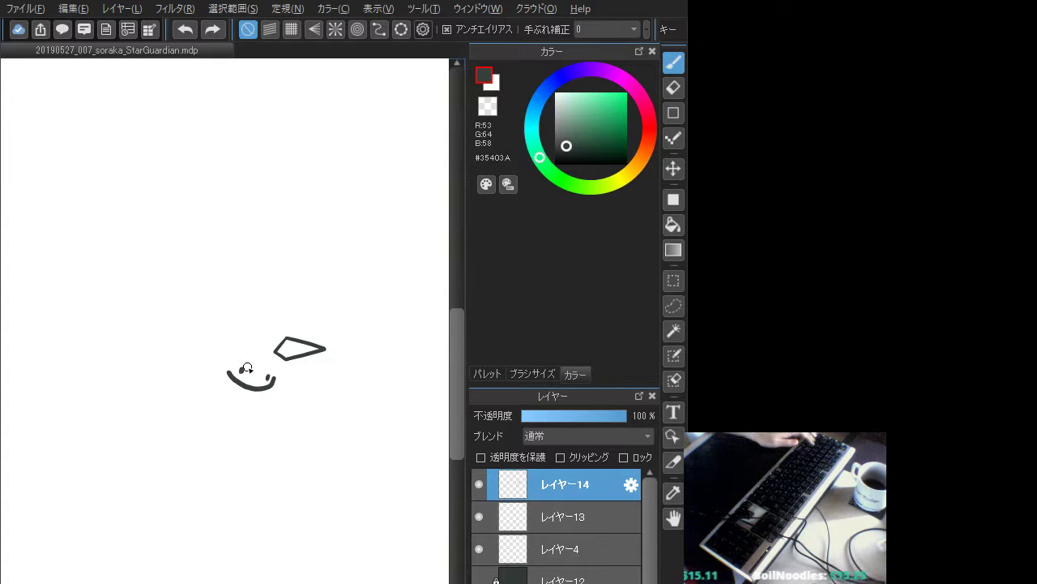
- Replace the two dot eyes with small closed, curved eyes just above the jawline
mouse_move(264, 386)
mouse_down()
mouse_move(274, 376)
mouse_move(246, 371)
mouse_move(273, 377)
mouse_up()
key(ctrl+z)
key(ctrl+z)
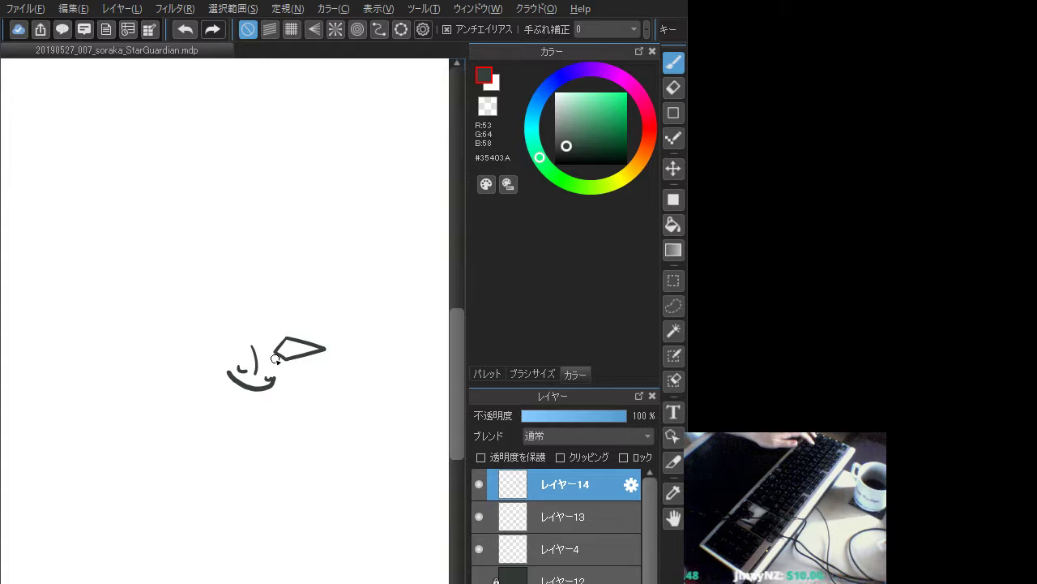
mouse_move(269, 348)
mouse_down()
mouse_move(244, 348)
mouse_move(230, 385)
mouse_up()
key(ctrl+z)
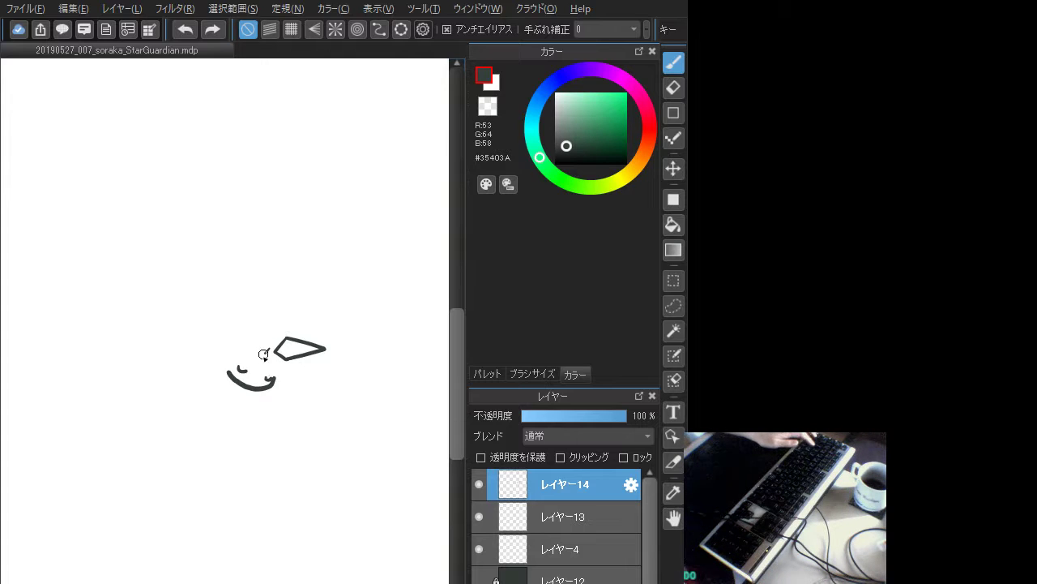
drag(274, 349, 209, 359)
key(ctrl+z)
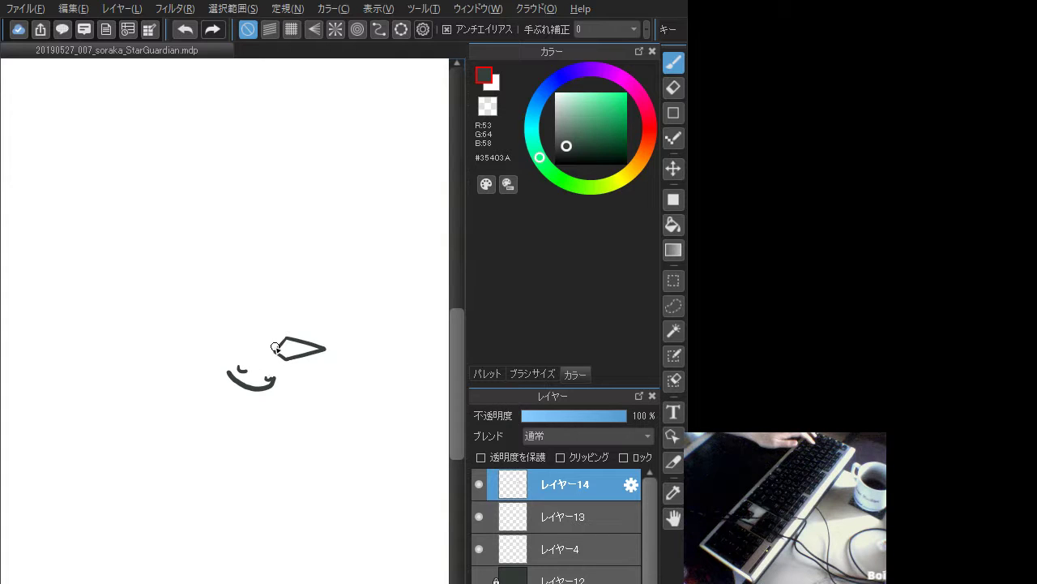
- Draw a pointed sidelock in front of the ear and a long curved hair strand beneath the ear
drag(265, 357, 262, 374)
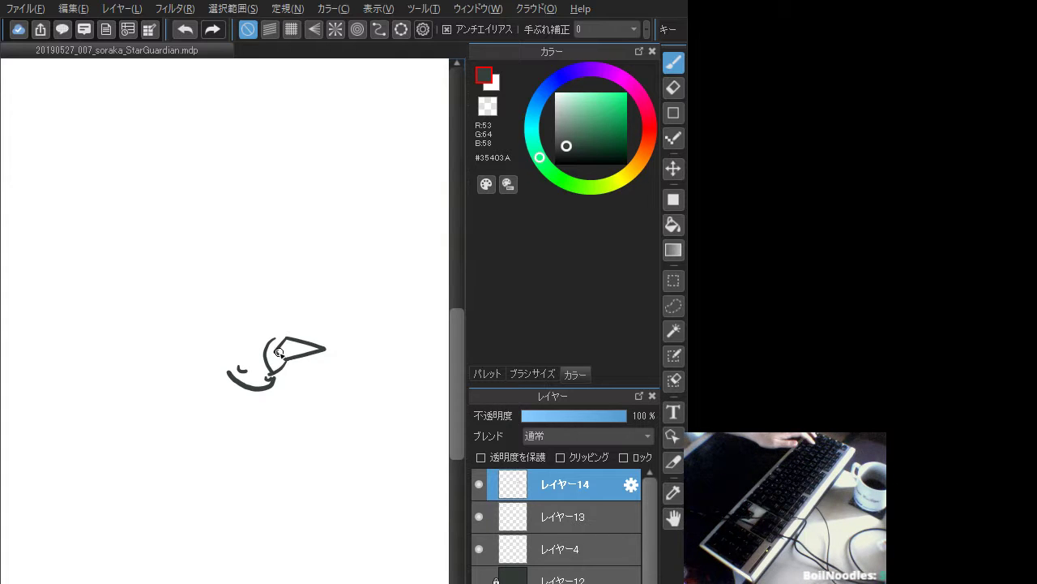
key(ctrl+z)
key(ctrl+y)
key(ctrl+z)
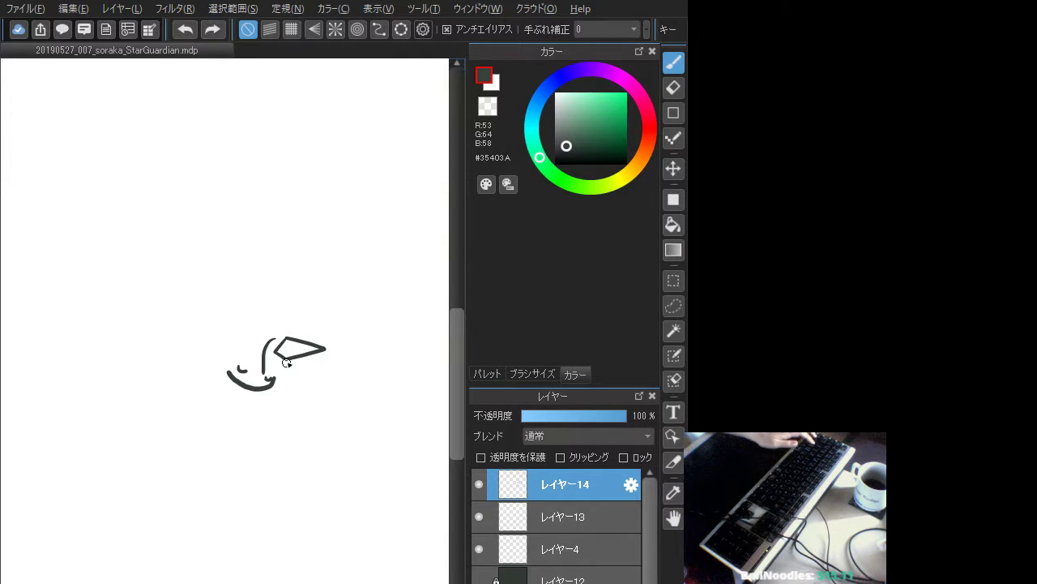
key(ctrl+y)
key(ctrl+z)
key(ctrl+y)
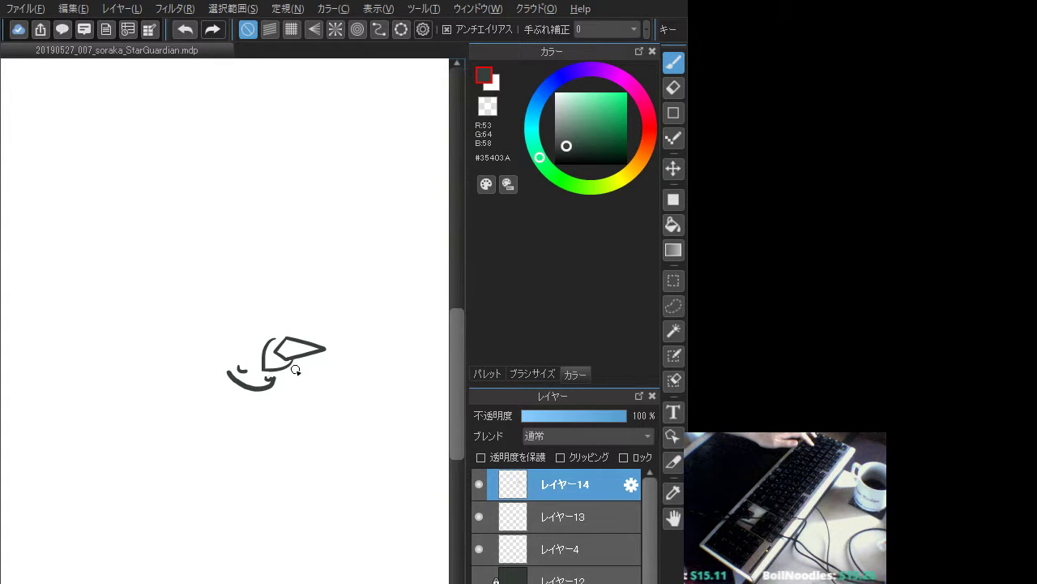
drag(256, 396, 283, 374)
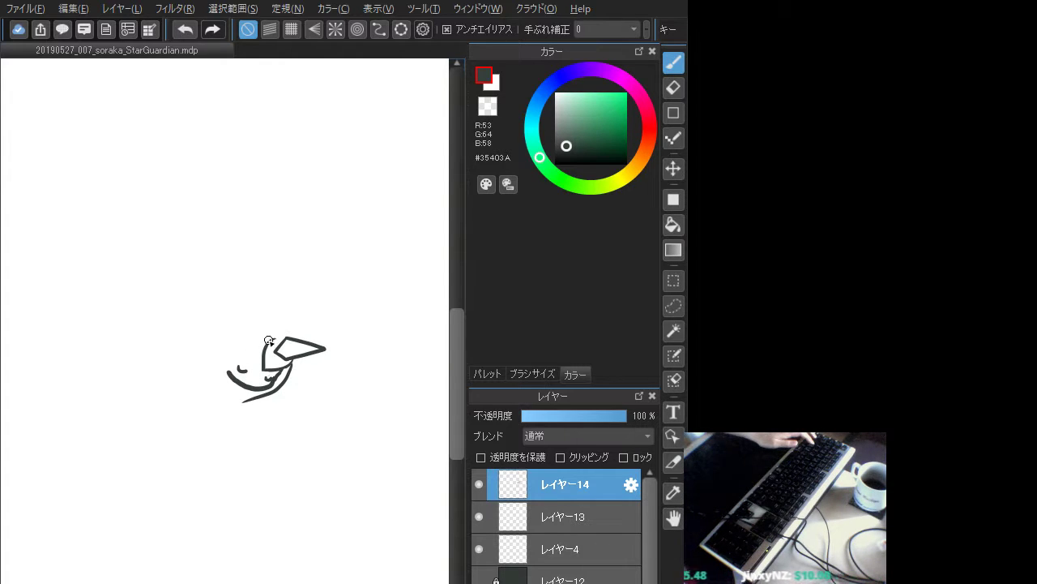
- Draw the curved fringe across the forehead, with a short lock at the far side and a line rising above it
mouse_move(264, 351)
mouse_down()
mouse_move(208, 354)
mouse_move(244, 362)
mouse_move(221, 351)
mouse_up()
key(ctrl+z)
mouse_move(257, 322)
mouse_down()
mouse_move(222, 351)
mouse_move(241, 330)
mouse_move(223, 351)
mouse_move(236, 366)
mouse_move(220, 366)
mouse_move(233, 358)
mouse_move(243, 383)
mouse_up()
key(ctrl+z)
key(ctrl+z)
key(ctrl+z)
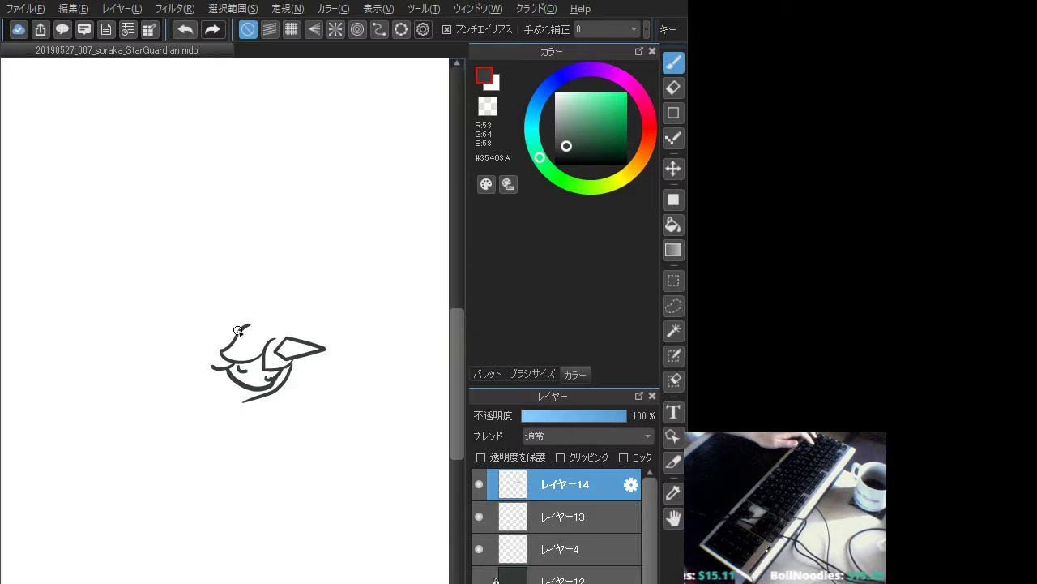
- Draw a round ornament with a double circle and two upward points above the fringe
mouse_move(226, 316)
mouse_down()
mouse_move(240, 293)
mouse_move(245, 313)
mouse_up()
key(ctrl+z)
key(ctrl+z)
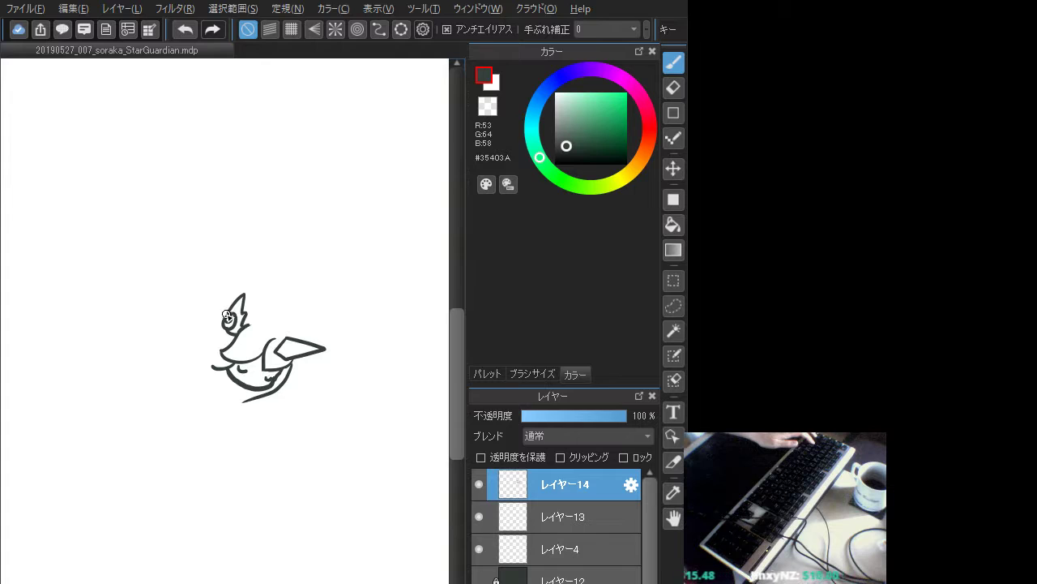
key(ctrl+z)
drag(224, 320, 235, 334)
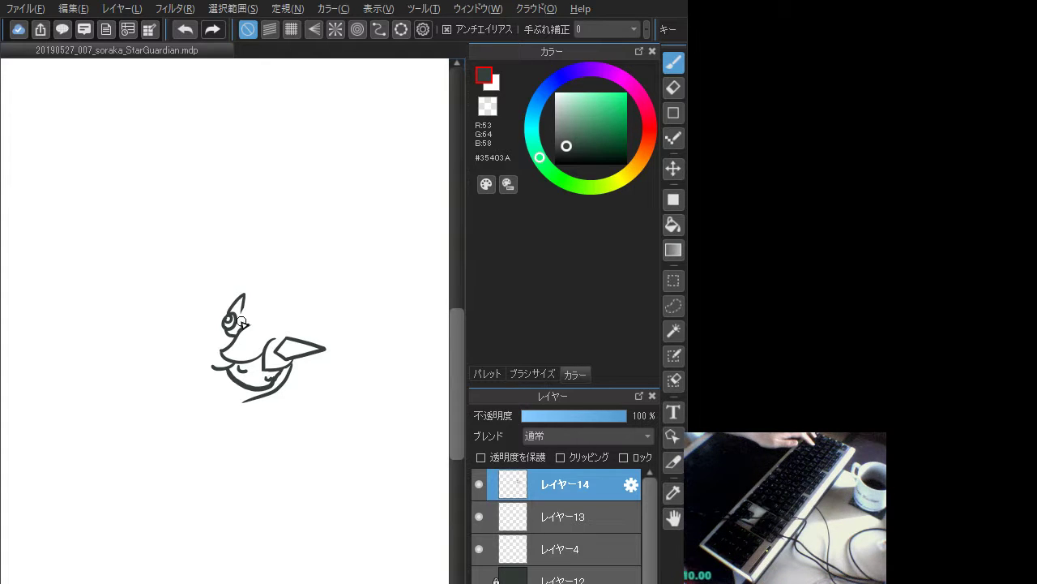
mouse_move(240, 312)
mouse_down()
mouse_move(244, 325)
mouse_move(249, 306)
mouse_move(248, 320)
mouse_up()
key(ctrl+z)
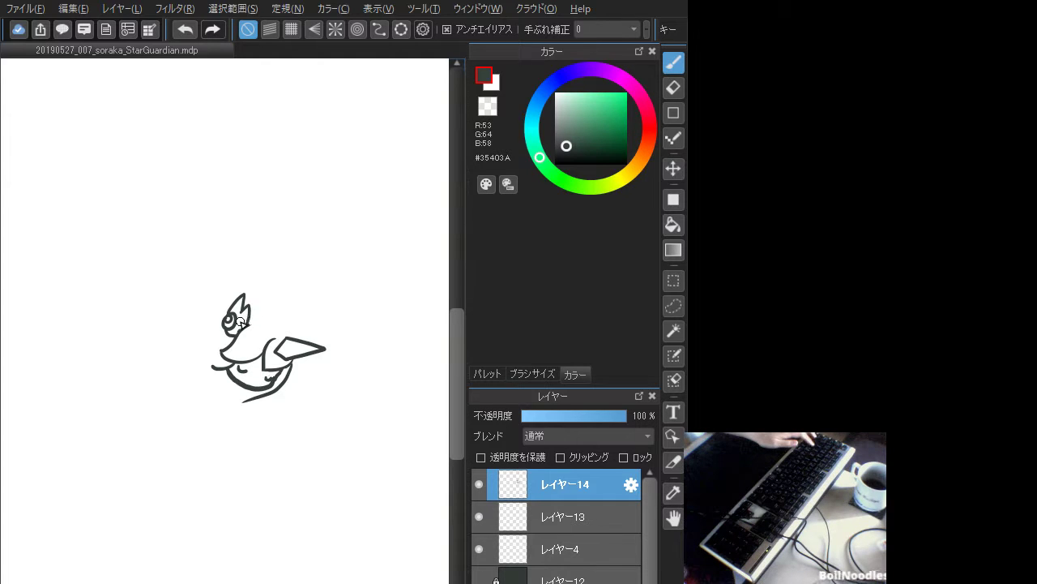
- Add a beak-like pointed shape to the lower left of the round ornament, reworking its strokes
key(ctrl+z)
mouse_move(249, 320)
mouse_down()
mouse_move(199, 330)
mouse_move(231, 337)
mouse_up()
key(ctrl+z)
key(ctrl+z)
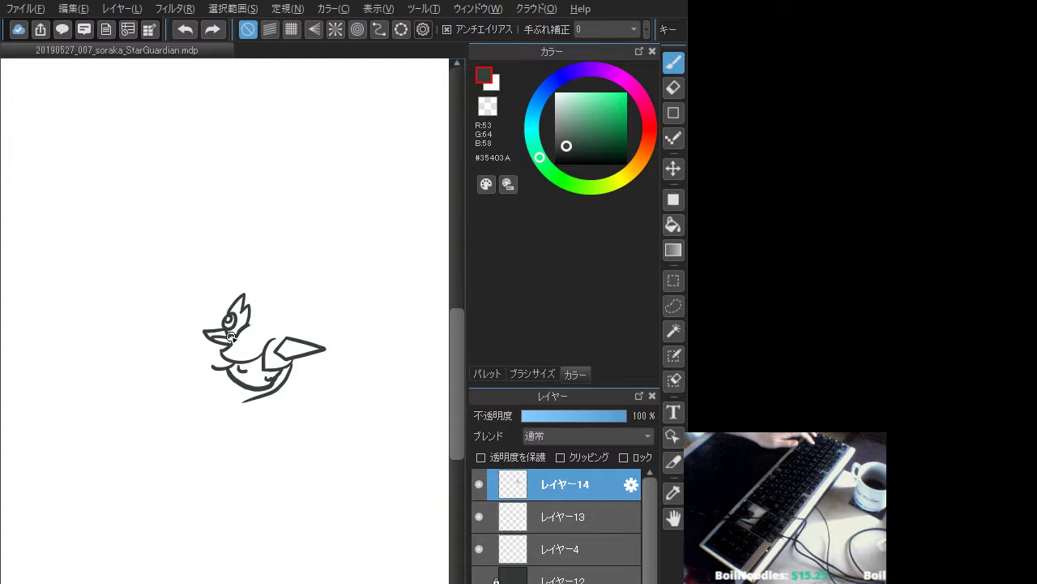
key(ctrl+z)
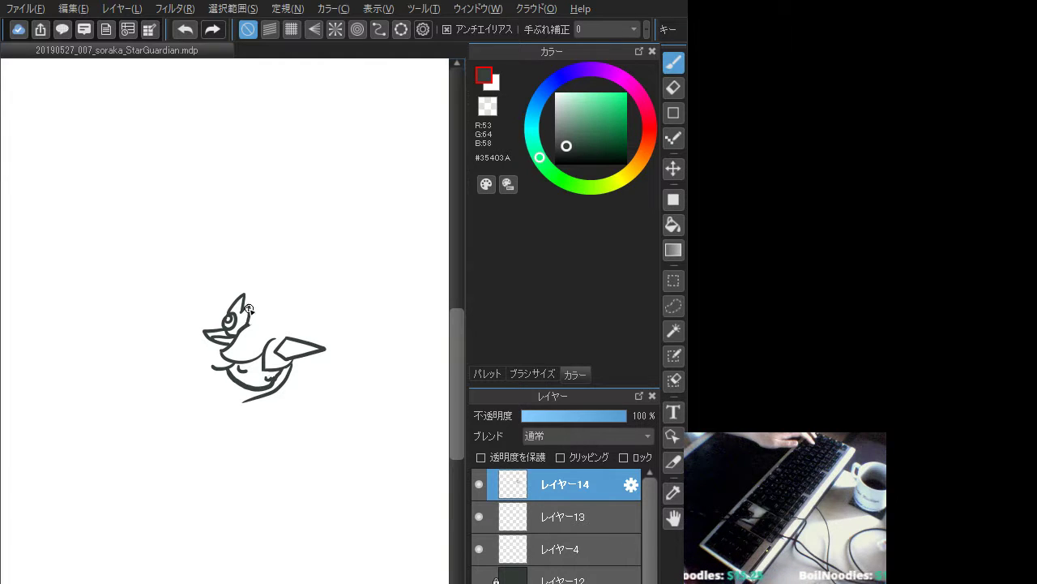
key(ctrl+z)
mouse_move(209, 333)
mouse_down()
mouse_move(234, 339)
mouse_move(234, 316)
mouse_move(224, 340)
mouse_move(213, 334)
mouse_move(226, 330)
mouse_move(208, 334)
mouse_move(224, 347)
mouse_move(208, 329)
mouse_move(227, 339)
mouse_move(235, 335)
mouse_move(209, 328)
mouse_move(220, 337)
mouse_move(242, 327)
mouse_move(207, 329)
mouse_move(236, 344)
mouse_up()
key(ctrl+z)
key(ctrl+z)
key(ctrl+z)
key(ctrl+z)
key(ctrl+z)
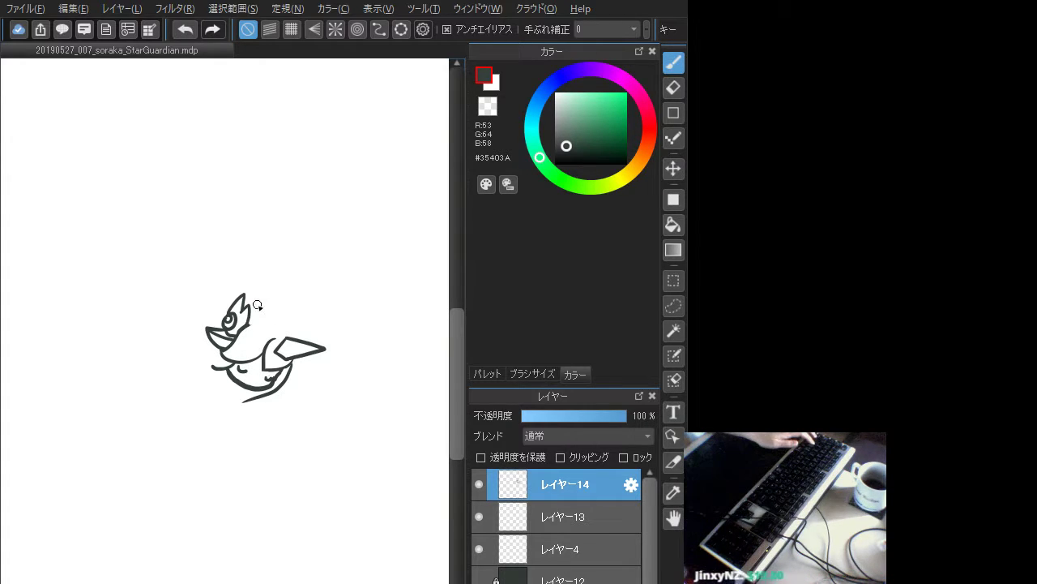
- Draw the rounded top of the head from the ornament to the ear, retrying the curve until it is smooth
mouse_move(252, 304)
mouse_down()
mouse_move(281, 308)
mouse_move(306, 335)
mouse_move(266, 302)
mouse_move(301, 340)
mouse_up()
key(ctrl+z)
key(ctrl+z)
mouse_move(262, 291)
mouse_down()
mouse_move(299, 314)
mouse_move(304, 341)
mouse_up()
key(ctrl+z)
drag(264, 293, 305, 343)
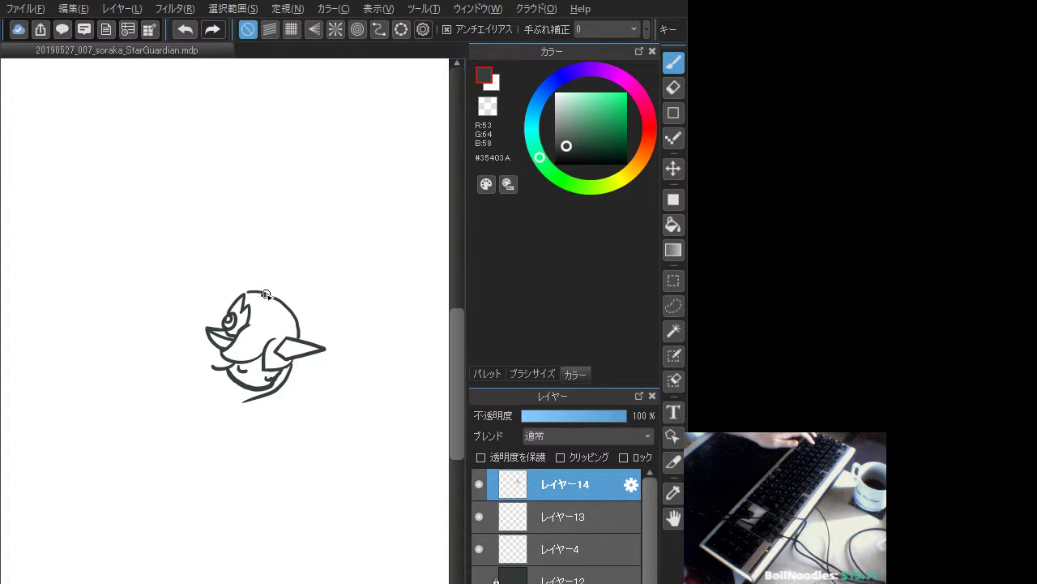
key(ctrl+z)
mouse_move(266, 294)
mouse_down()
mouse_move(244, 295)
mouse_move(262, 294)
mouse_up()
key(ctrl+z)
key(ctrl+z)
key(ctrl+z)
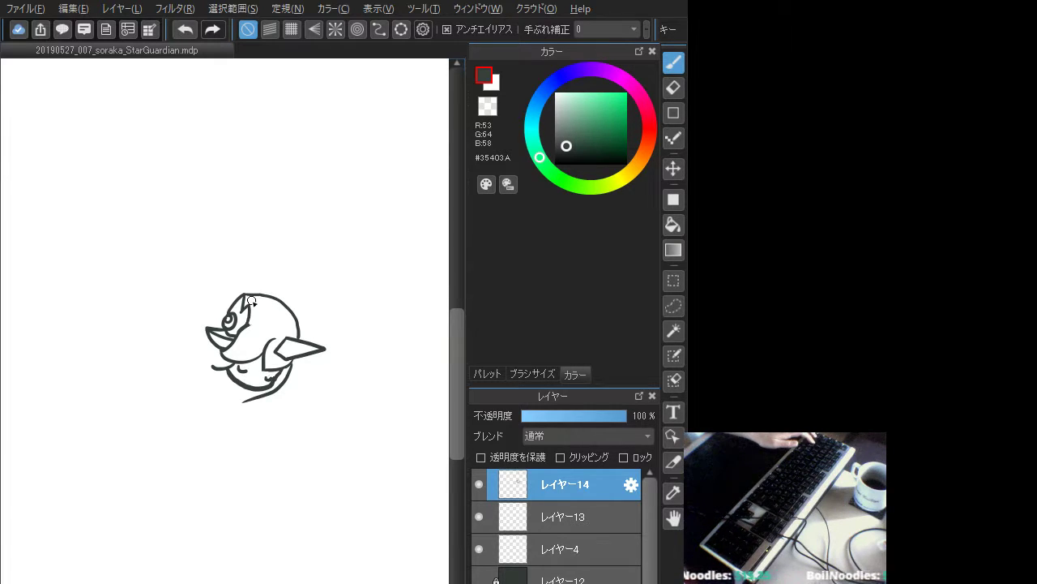
key(ctrl+z)
mouse_move(244, 295)
mouse_down()
mouse_move(287, 303)
mouse_move(266, 295)
mouse_move(299, 319)
mouse_move(257, 296)
mouse_move(298, 334)
mouse_up()
key(ctrl+z)
key(ctrl+z)
key(ctrl+z)
key(ctrl+z)
mouse_move(260, 295)
mouse_down()
mouse_move(275, 298)
mouse_move(299, 332)
mouse_up()
key(ctrl+z)
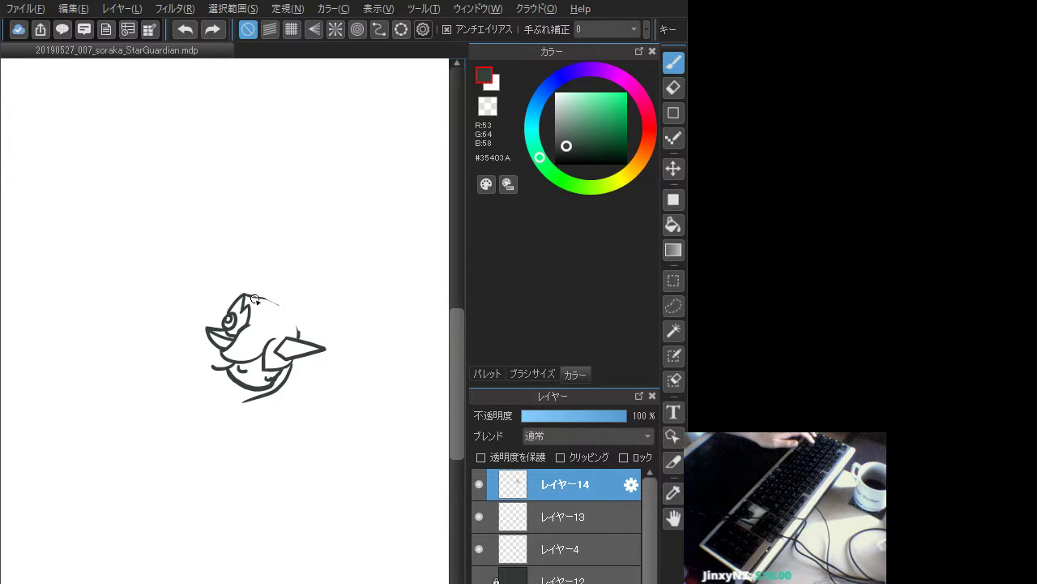
mouse_move(244, 297)
mouse_down()
mouse_move(292, 317)
mouse_move(300, 337)
mouse_up()
key(ctrl+z)
mouse_move(248, 298)
mouse_down()
mouse_move(277, 304)
mouse_move(301, 339)
mouse_up()
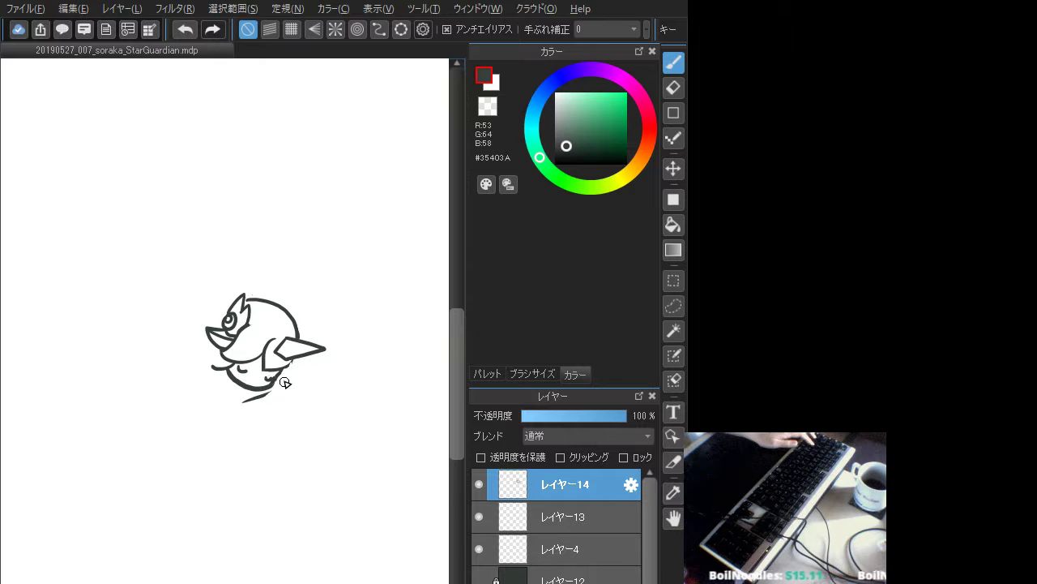
- Erase the long hair strand beneath the ear and try shorter replacement strokes around the cheek
drag(284, 382, 251, 401)
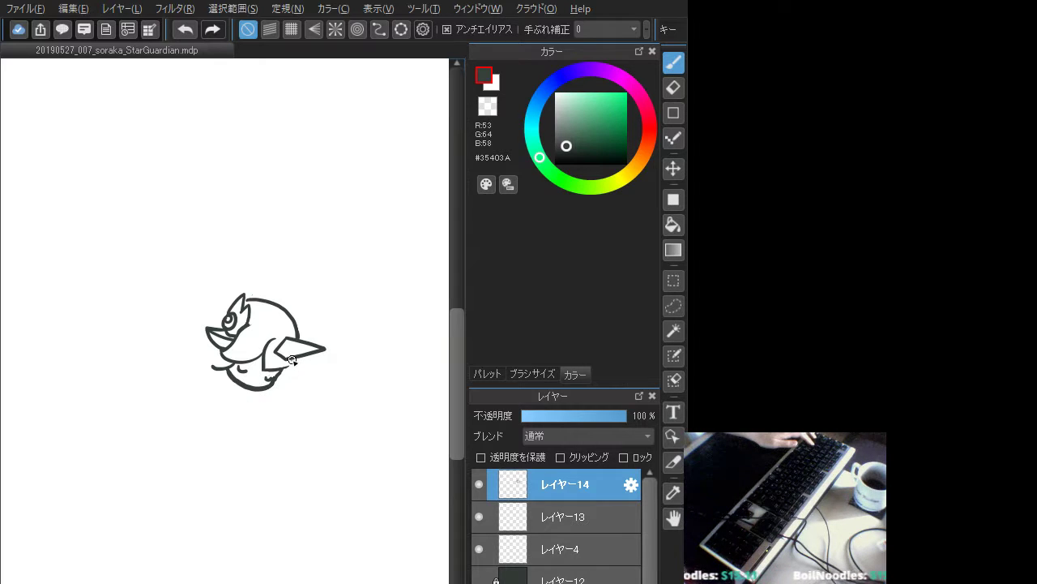
mouse_move(290, 361)
mouse_down()
mouse_move(278, 402)
mouse_move(253, 402)
mouse_up()
key(ctrl+z)
key(ctrl+z)
key(ctrl+z)
mouse_move(290, 365)
mouse_down()
mouse_move(253, 396)
mouse_move(269, 394)
mouse_move(248, 397)
mouse_up()
key(ctrl+z)
key(ctrl+z)
key(ctrl+z)
key(ctrl+z)
key(ctrl+z)
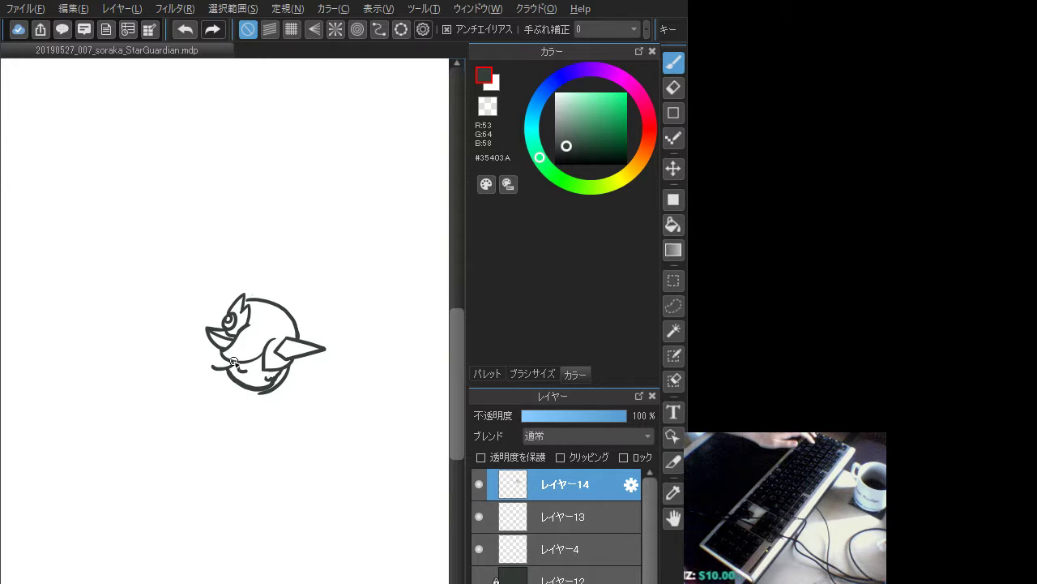
key(ctrl+z)
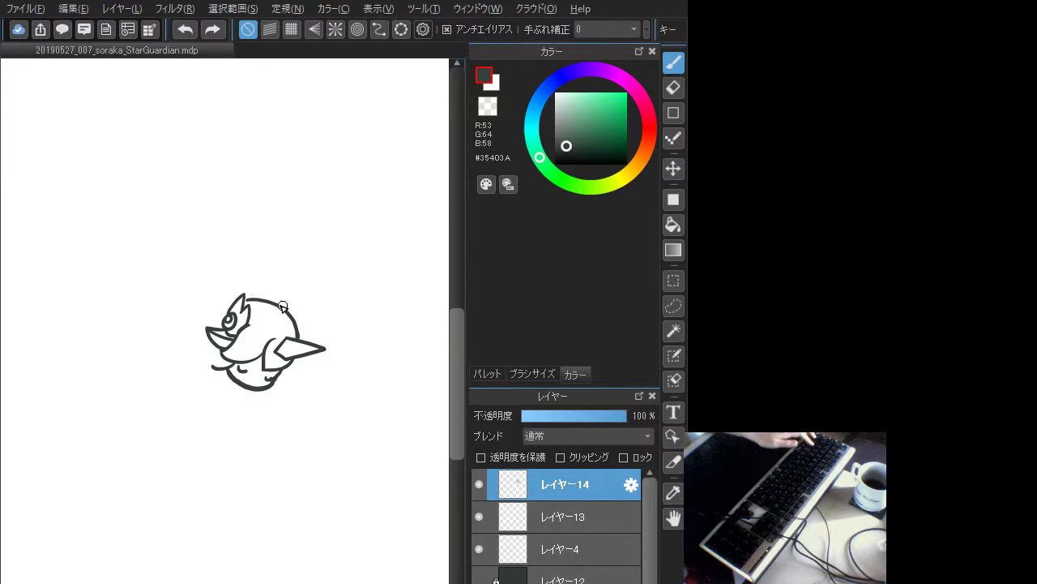
- Try to reshape the back of the head outline with a slight bump in the hair
drag(273, 302, 291, 318)
mouse_move(269, 302)
mouse_down()
mouse_move(297, 332)
mouse_move(294, 303)
mouse_move(256, 300)
mouse_move(298, 334)
mouse_move(295, 312)
mouse_move(300, 330)
mouse_move(280, 310)
mouse_move(299, 333)
mouse_up()
key(ctrl+z)
key(ctrl+z)
key(ctrl+z)
key(ctrl+z)
key(ctrl+z)
key(ctrl+z)
key(ctrl+z)
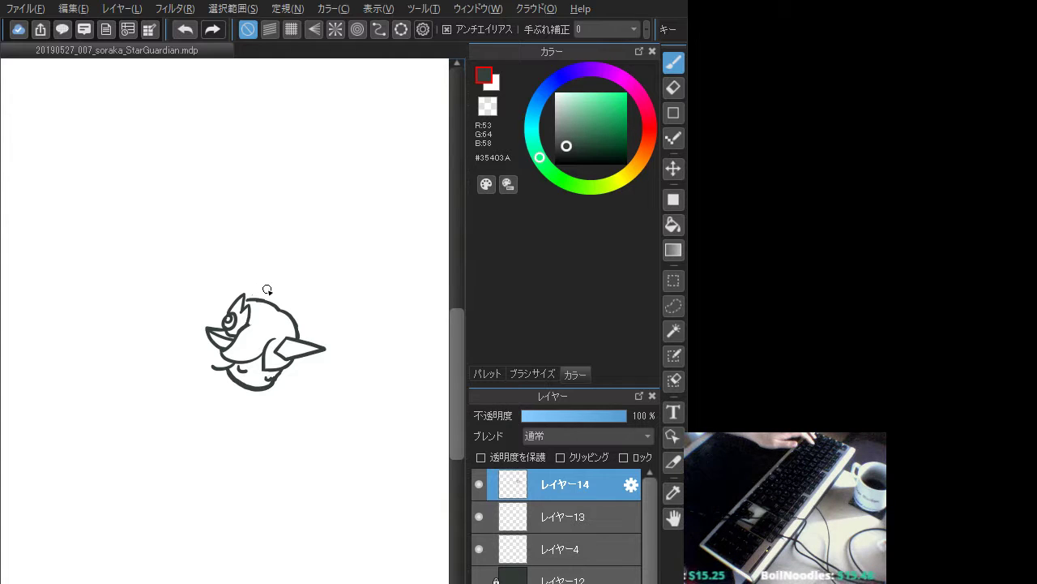
- Redraw the upper back of the head as one rounded curve and join it to the ornament
key(ctrl+z)
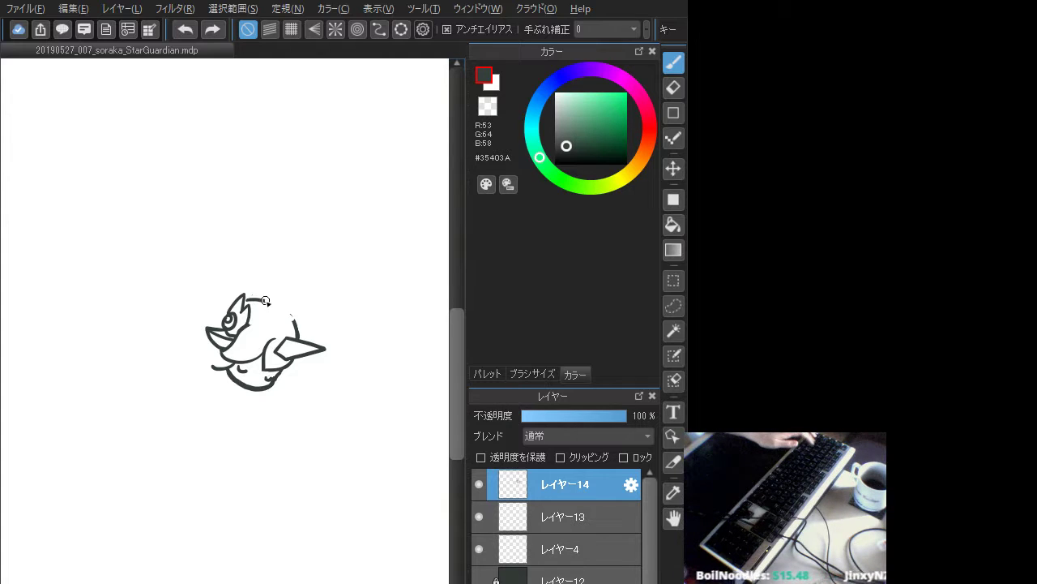
drag(282, 306, 295, 327)
key(ctrl+z)
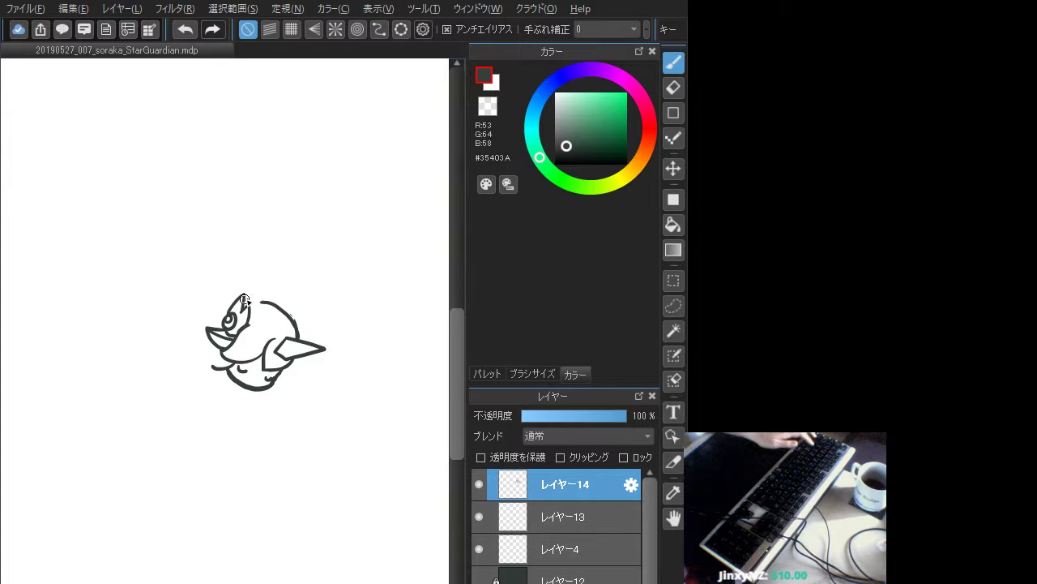
drag(245, 300, 259, 301)
key(ctrl+z)
key(ctrl+z)
key(ctrl+z)
key(ctrl+z)
key(ctrl+z)
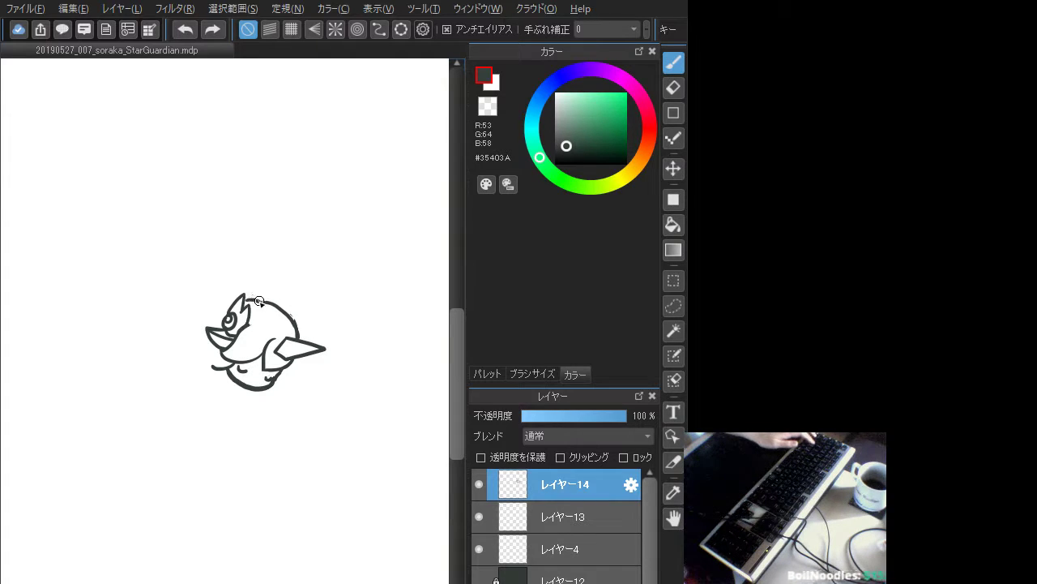
key(ctrl+z)
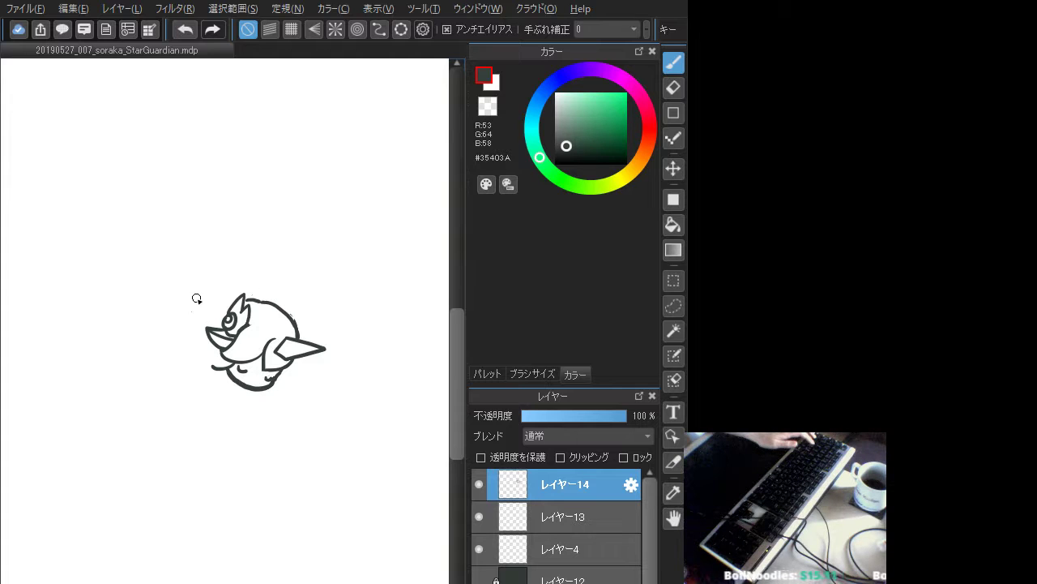
- Draw a long wavy line from the ornament's tip leftward, curling down at its far end
drag(238, 298, 157, 297)
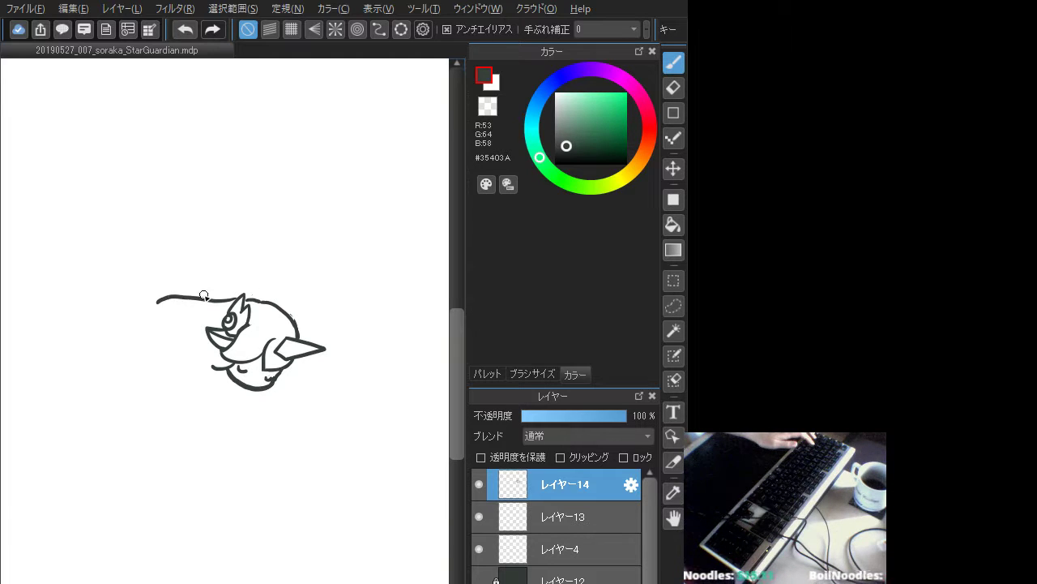
key(ctrl+z)
drag(241, 297, 162, 301)
key(ctrl+z)
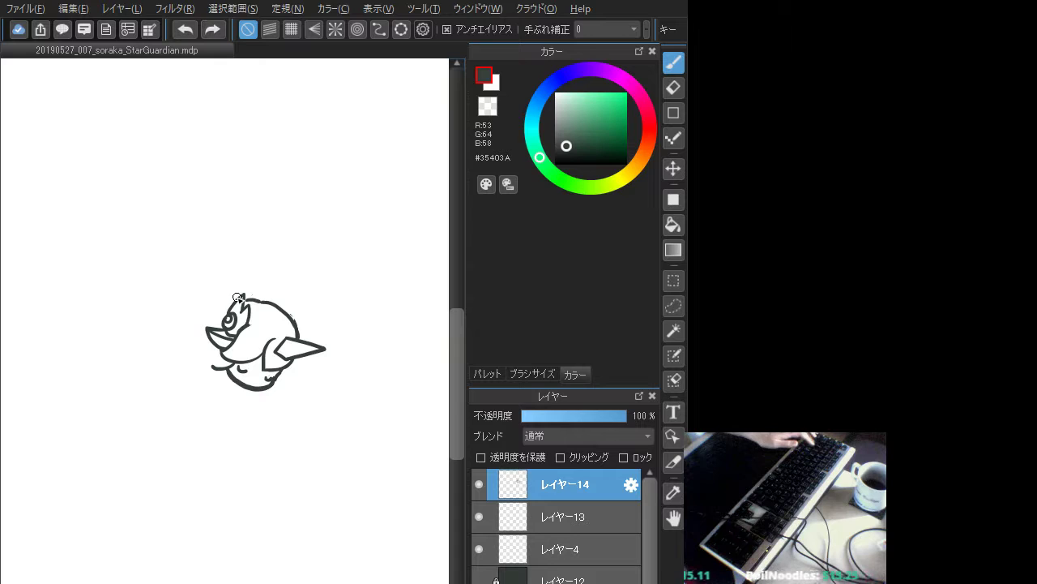
mouse_move(240, 296)
mouse_down()
mouse_move(179, 298)
mouse_move(156, 315)
mouse_up()
key(ctrl+z)
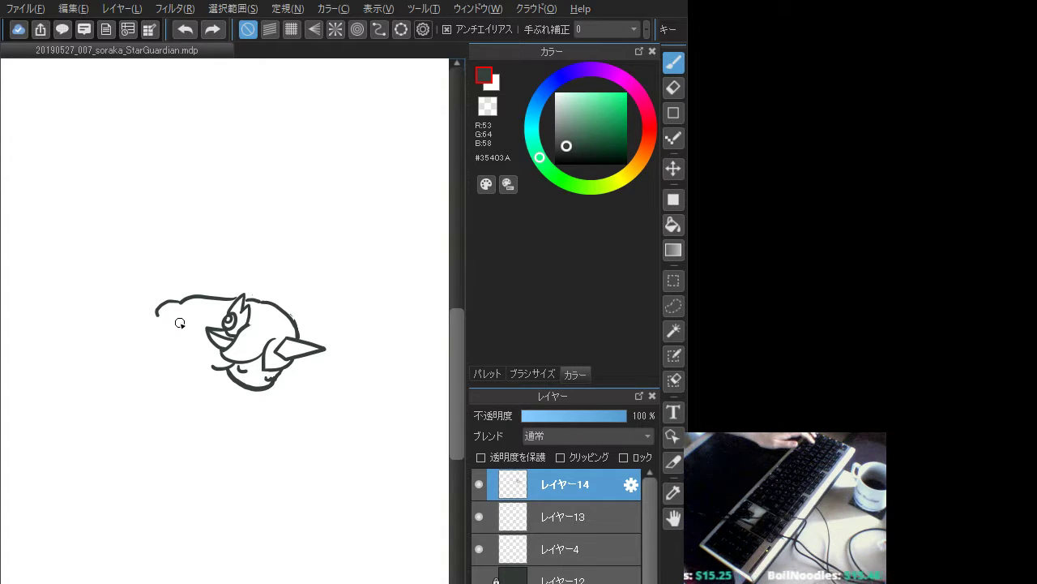
- Draw two inward spiral curls at the far end of the ponytail, joined by a rounded outer hair bump
key(ctrl+z)
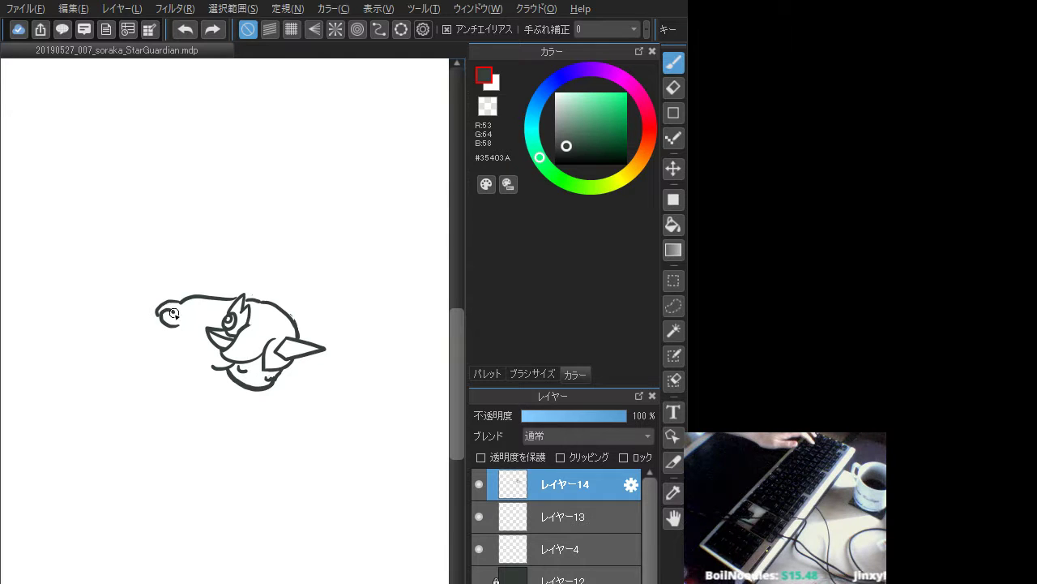
drag(173, 313, 166, 315)
key(ctrl+z)
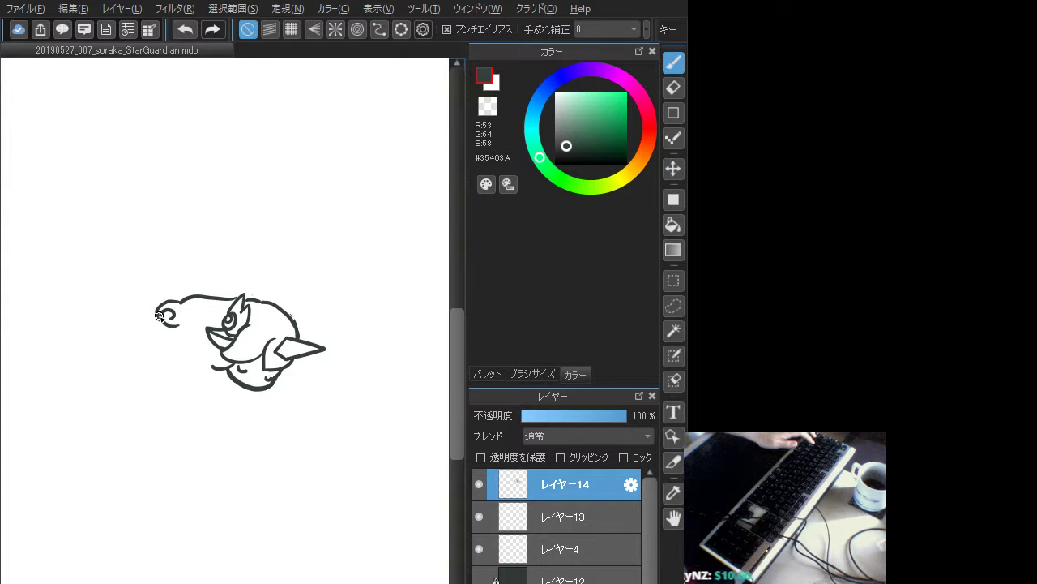
drag(153, 314, 121, 329)
key(ctrl+z)
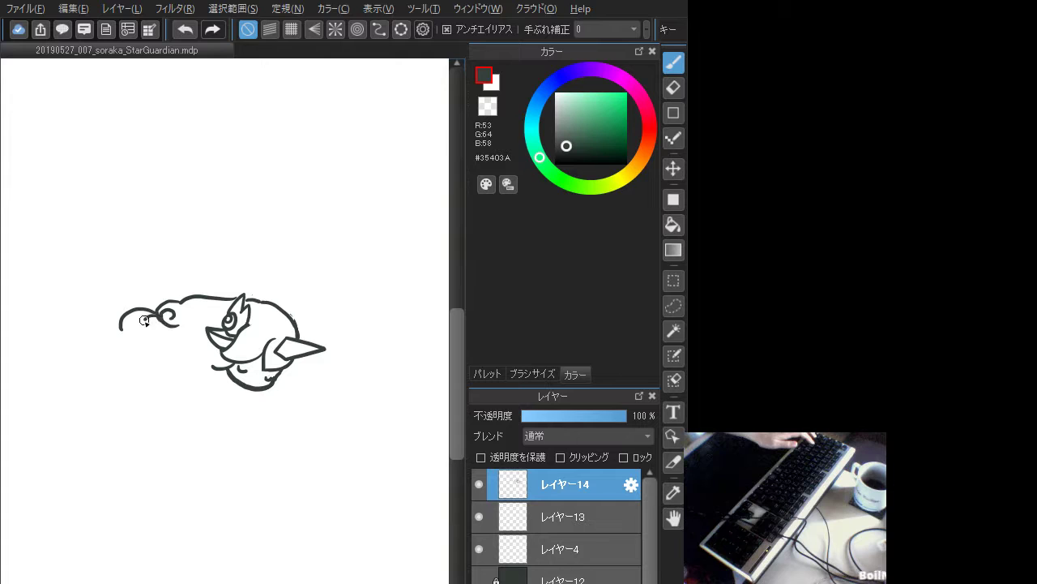
key(ctrl+z)
mouse_move(159, 315)
mouse_down()
mouse_move(142, 325)
mouse_move(152, 327)
mouse_up()
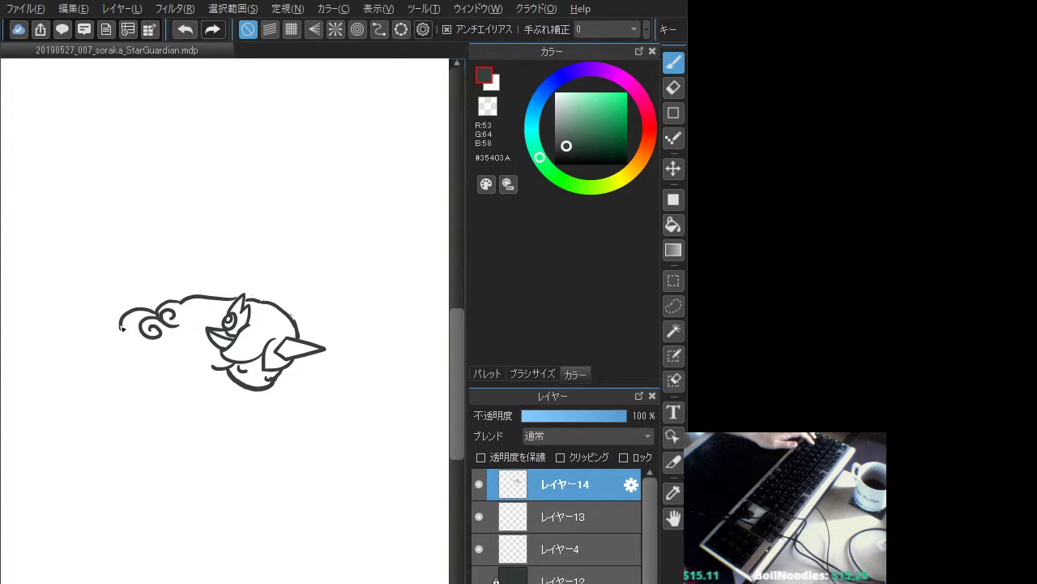
- Add two more spiral curls below the first pair to form a cluster at the ponytail's end
mouse_move(122, 327)
mouse_down()
mouse_move(118, 352)
mouse_move(136, 350)
mouse_move(133, 338)
mouse_up()
key(ctrl+z)
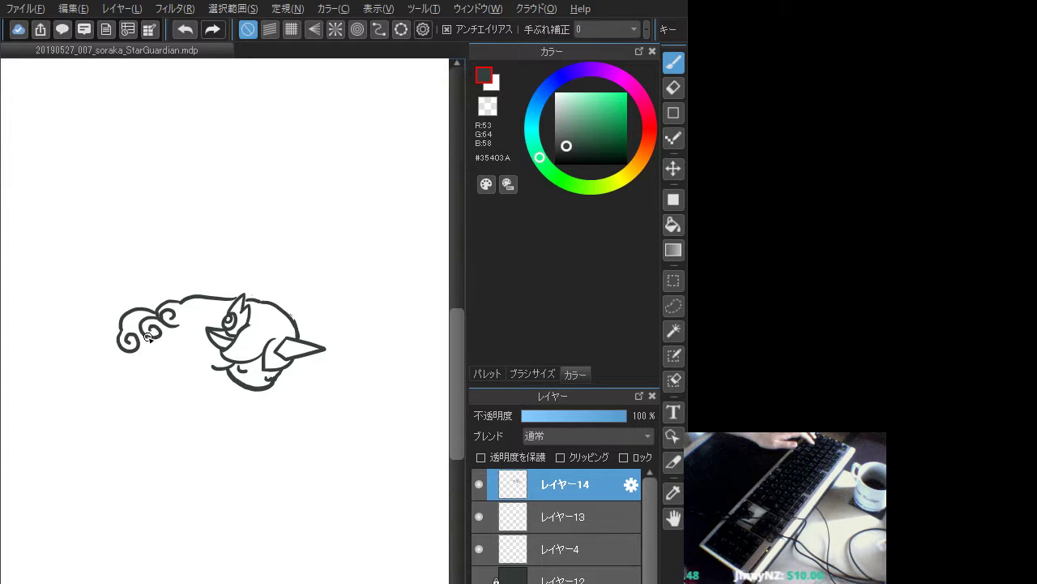
mouse_move(148, 336)
mouse_down()
mouse_move(165, 355)
mouse_move(150, 361)
mouse_move(149, 351)
mouse_up()
key(ctrl+z)
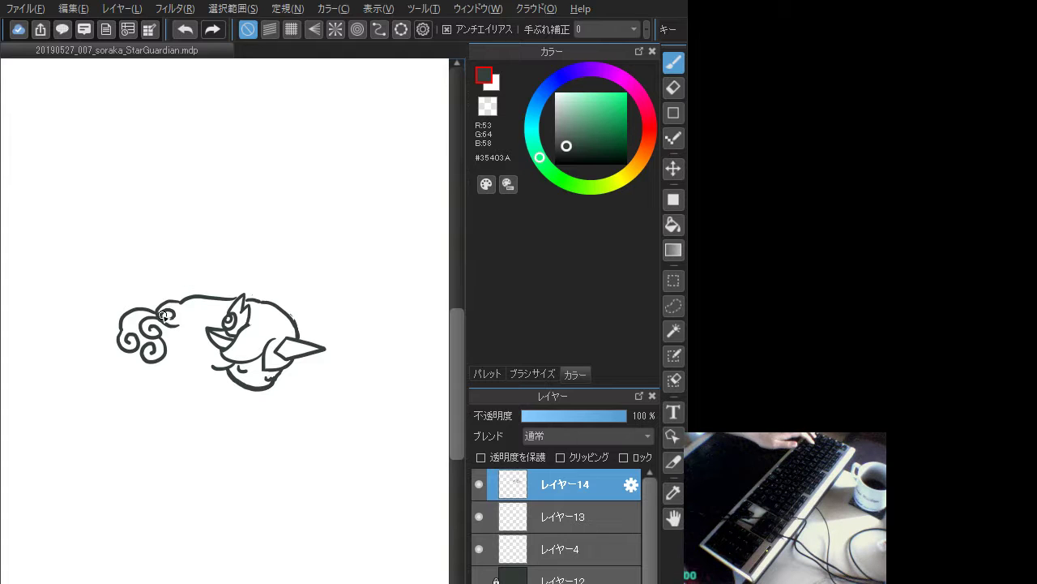
key(ctrl+z)
mouse_move(154, 338)
mouse_down()
mouse_move(156, 361)
mouse_move(149, 334)
mouse_move(161, 348)
mouse_move(142, 348)
mouse_move(148, 362)
mouse_move(158, 347)
mouse_up()
key(ctrl+z)
key(ctrl+z)
key(ctrl+z)
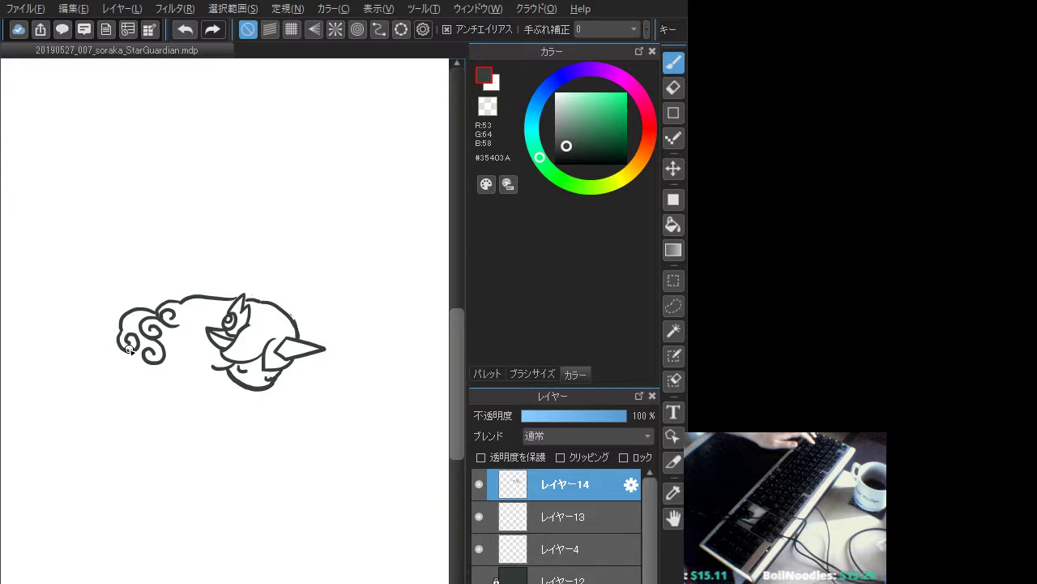
- Draw the ponytail's pointed tip below the curl cluster, its wavy underside, and flowing strand lines behind the ornament
mouse_move(128, 347)
mouse_down()
mouse_move(144, 397)
mouse_move(126, 370)
mouse_move(127, 404)
mouse_move(160, 367)
mouse_up()
key(ctrl+z)
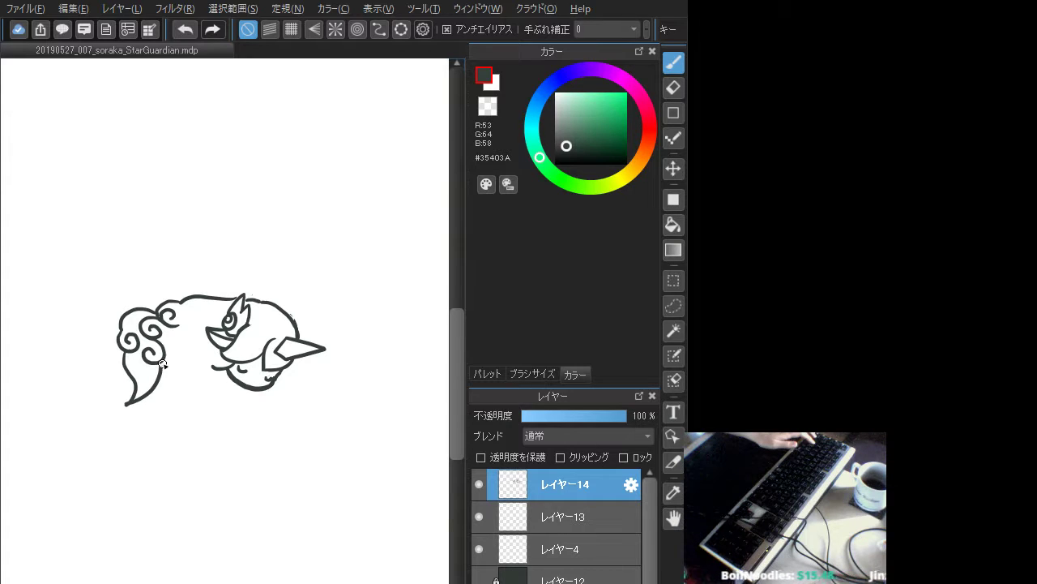
drag(176, 367, 200, 352)
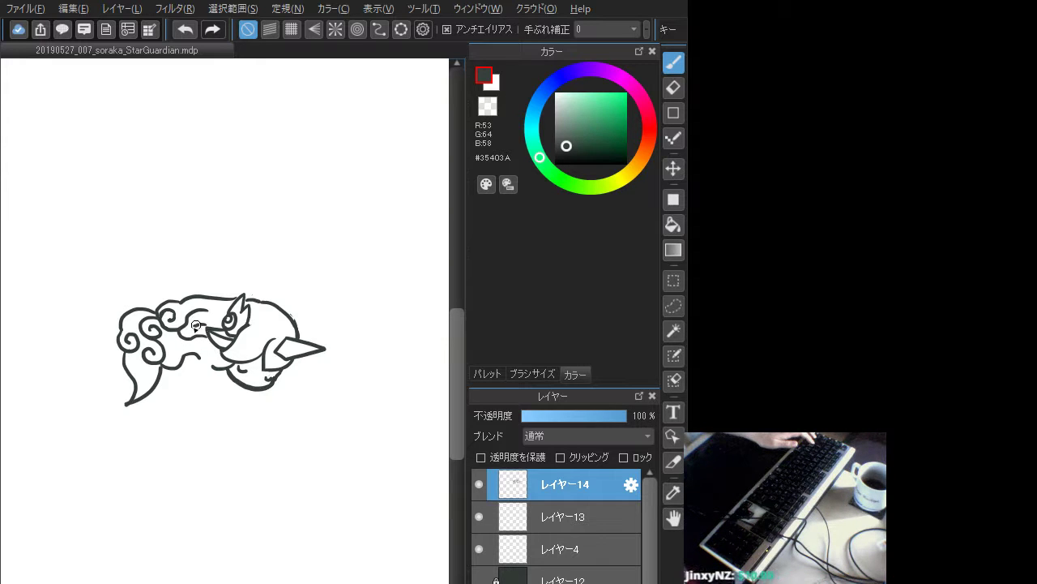
drag(208, 325, 188, 334)
key(ctrl+z)
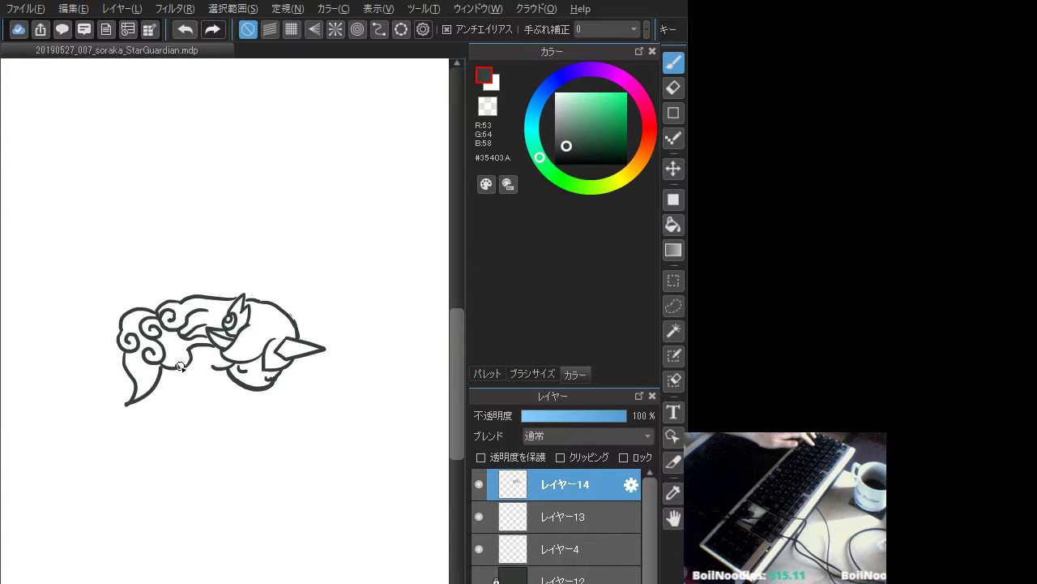
- Redraw the ponytail's underside with a small spiral curl next to the cluster
mouse_move(180, 366)
mouse_down()
mouse_move(176, 350)
mouse_move(197, 346)
mouse_move(177, 357)
mouse_up()
key(ctrl+z)
key(ctrl+z)
key(ctrl+z)
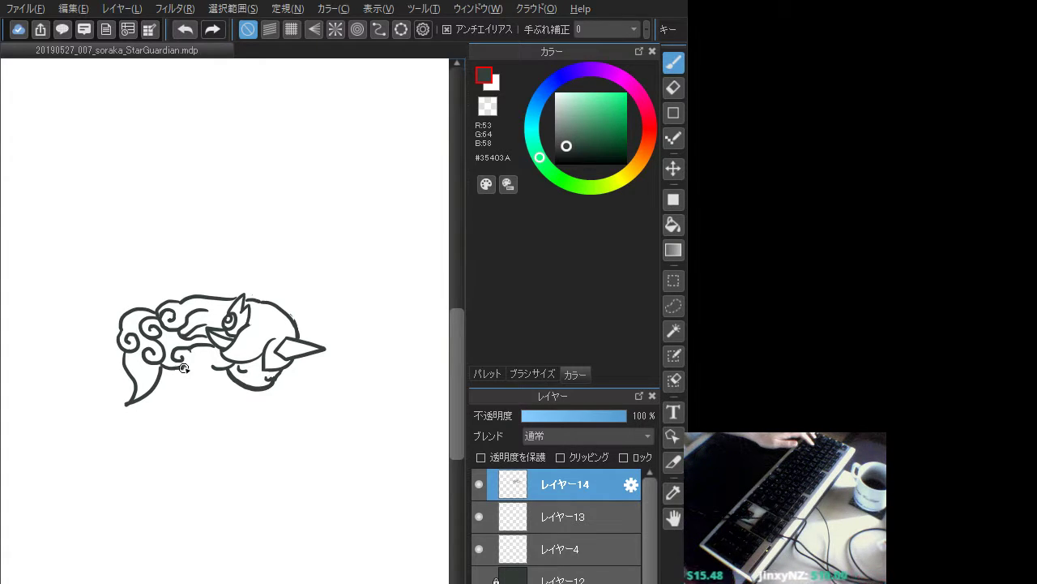
key(ctrl+z)
drag(172, 368, 196, 350)
key(ctrl+z)
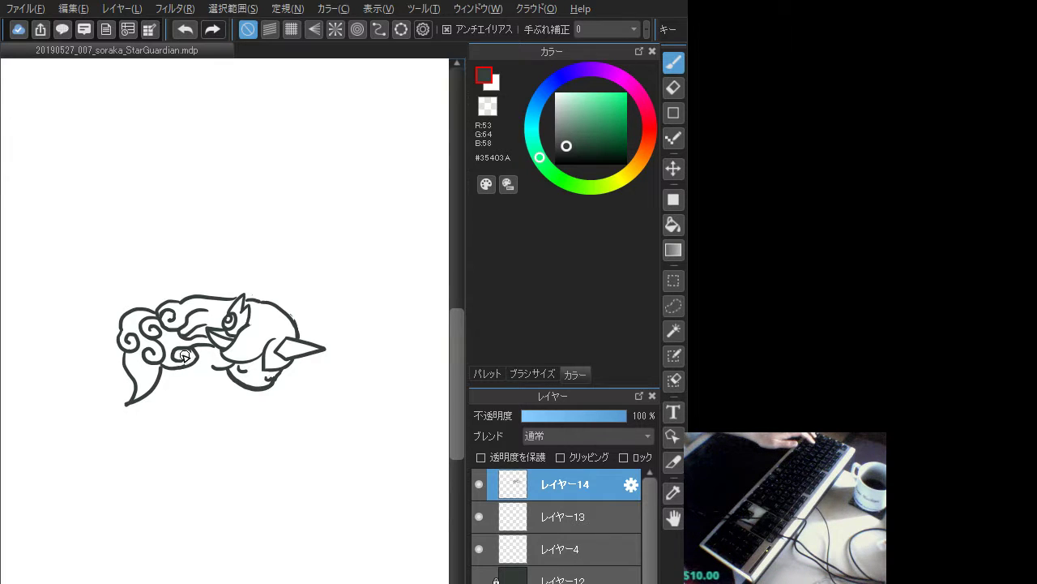
key(ctrl+z)
drag(175, 363, 208, 352)
key(ctrl+z)
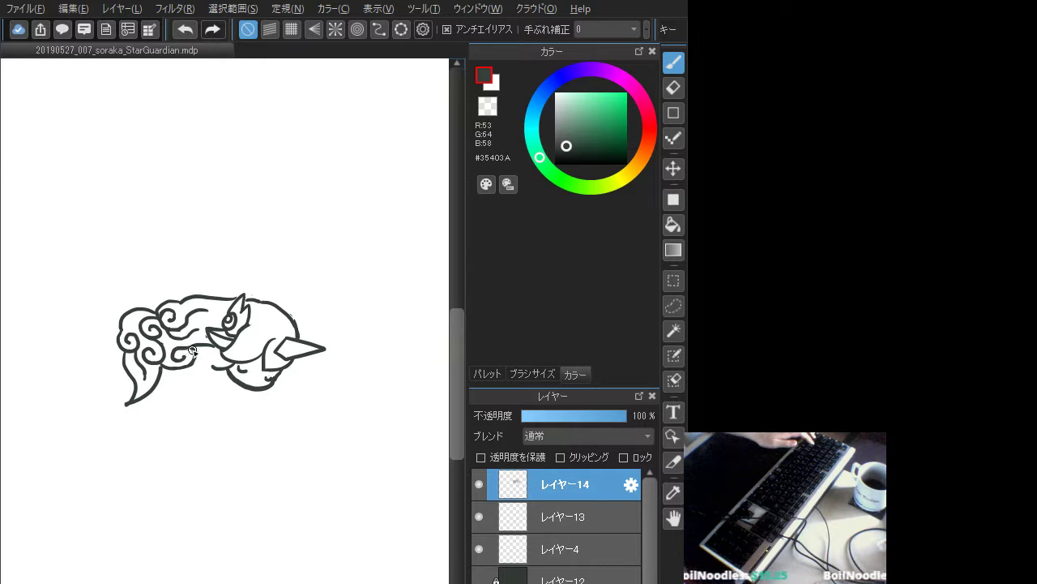
- Try an extra strand line above the small curl on the ponytail's underside
key(ctrl+z)
drag(173, 337, 176, 355)
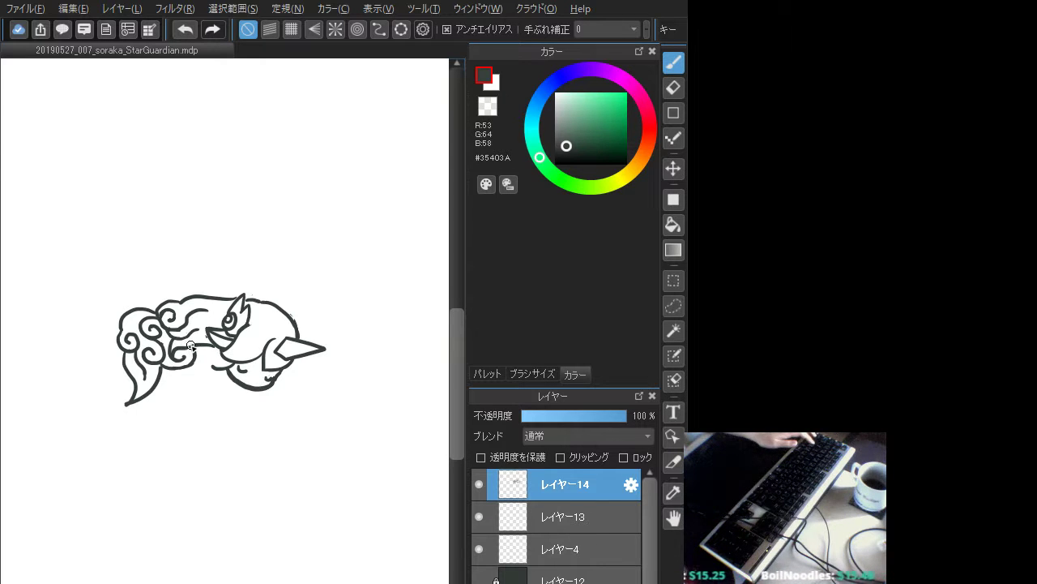
key(ctrl+z)
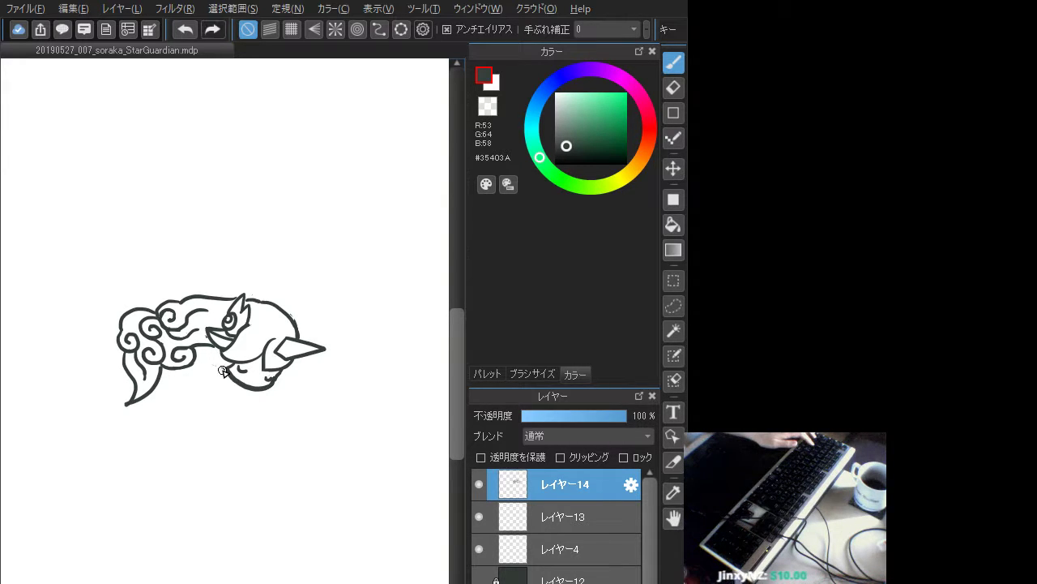
- Draw a short wavy lock of hair beside the cheek, hanging from beneath the ornament and tapering to a curled tip
drag(219, 372, 199, 387)
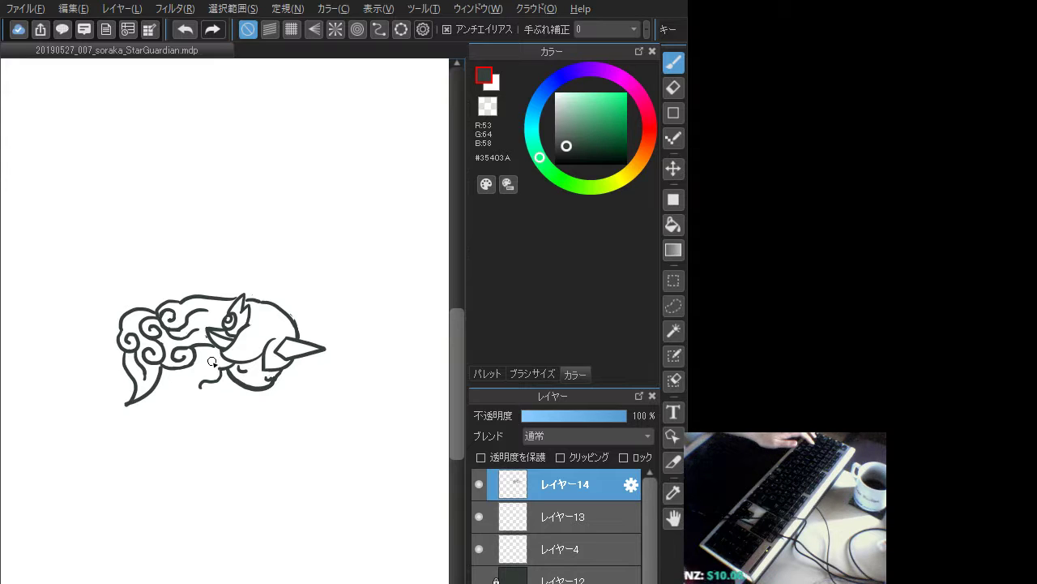
drag(213, 346, 201, 388)
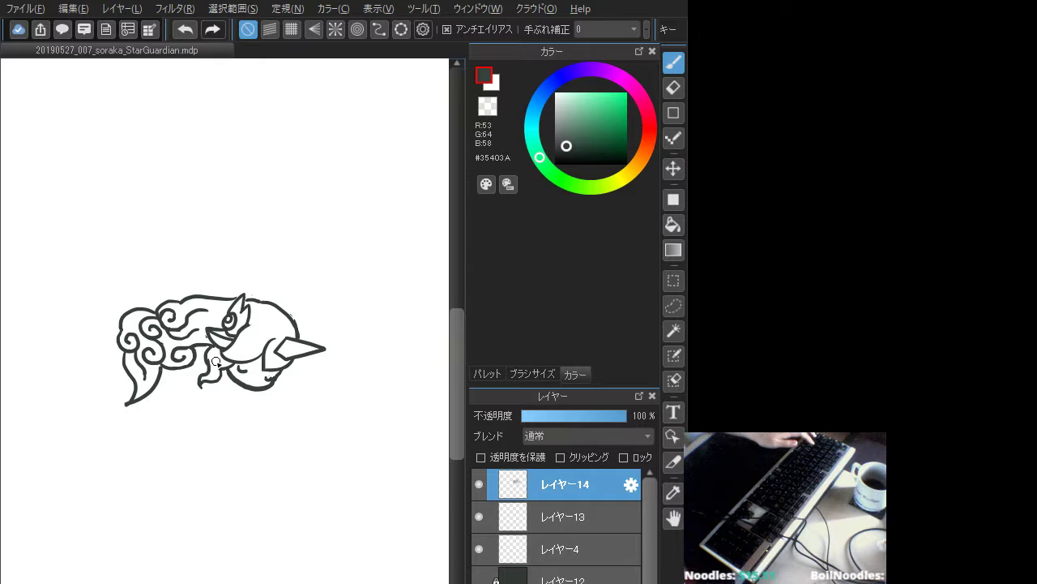
key(ctrl+z)
drag(214, 347, 212, 367)
key(ctrl+z)
key(ctrl+z)
key(ctrl+z)
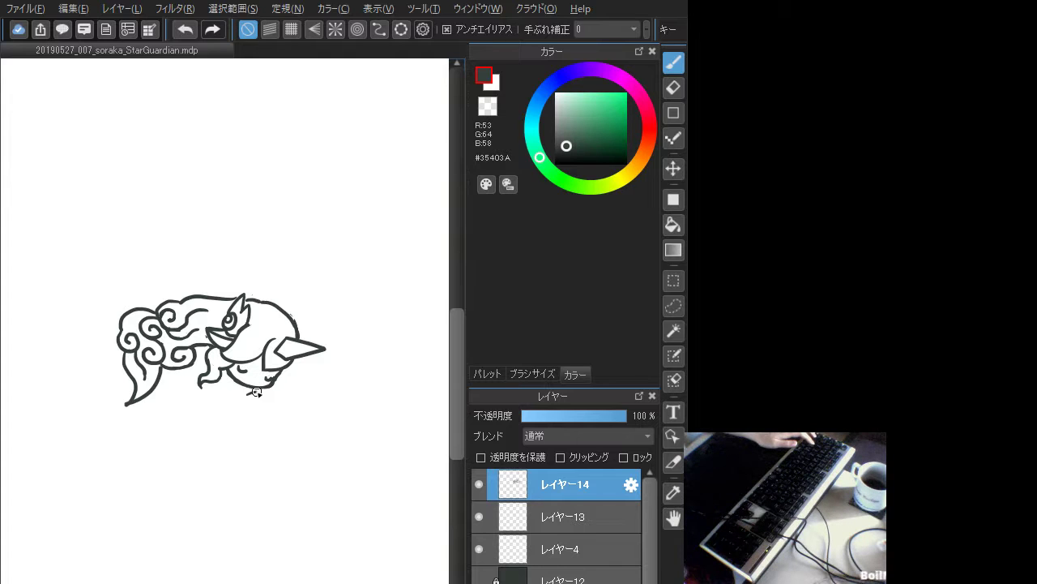
- Sketch a small four-sided sleeve cuff directly beneath the chin, replacing the first trial strokes there
key(ctrl+z)
drag(247, 394, 251, 408)
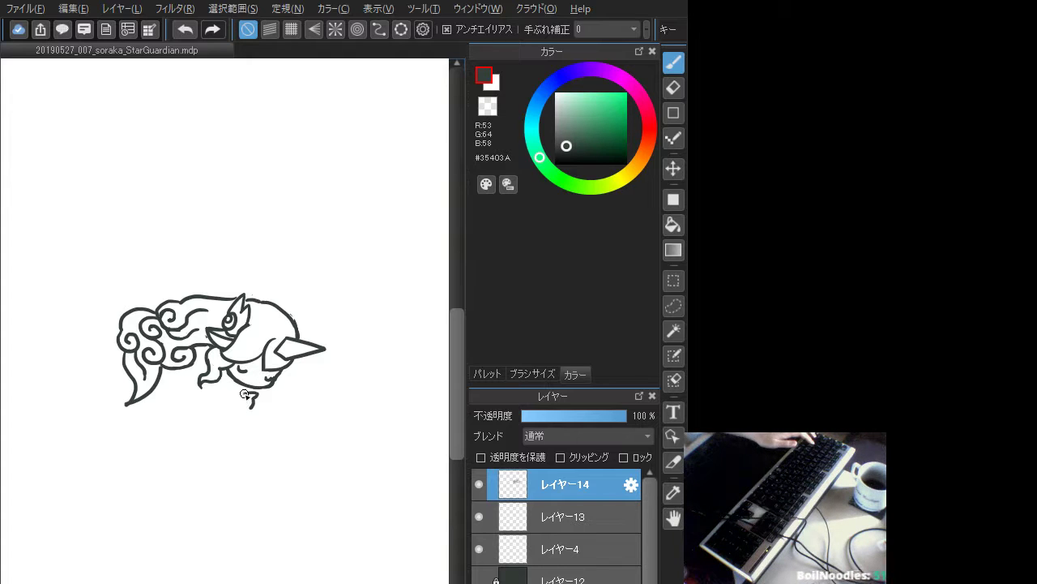
key(ctrl+z)
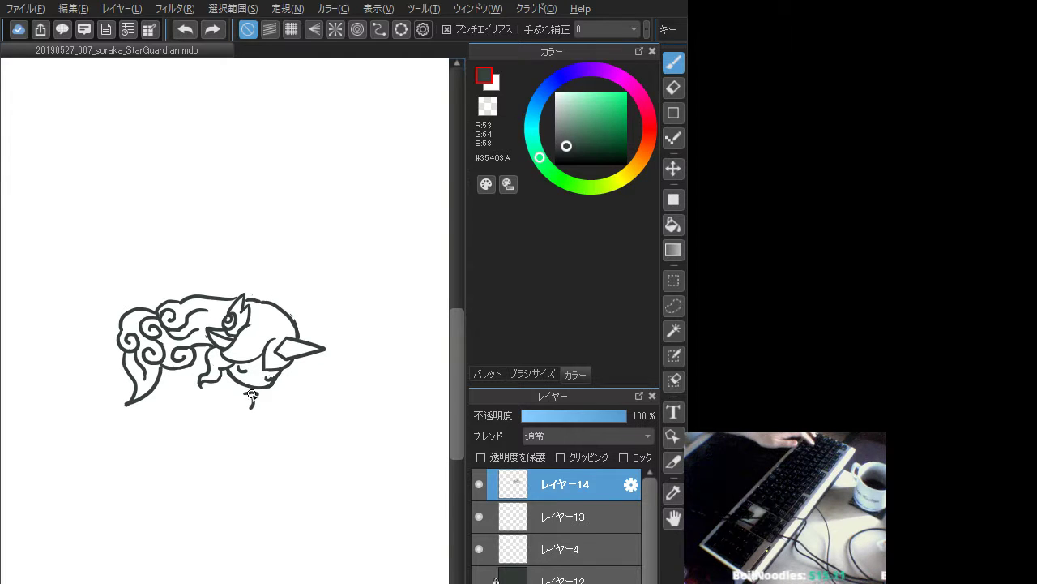
key(ctrl+z)
mouse_move(259, 389)
mouse_down()
mouse_move(233, 385)
mouse_move(235, 405)
mouse_move(266, 384)
mouse_move(229, 399)
mouse_move(254, 401)
mouse_up()
key(ctrl+z)
key(ctrl+z)
key(ctrl+z)
key(ctrl+z)
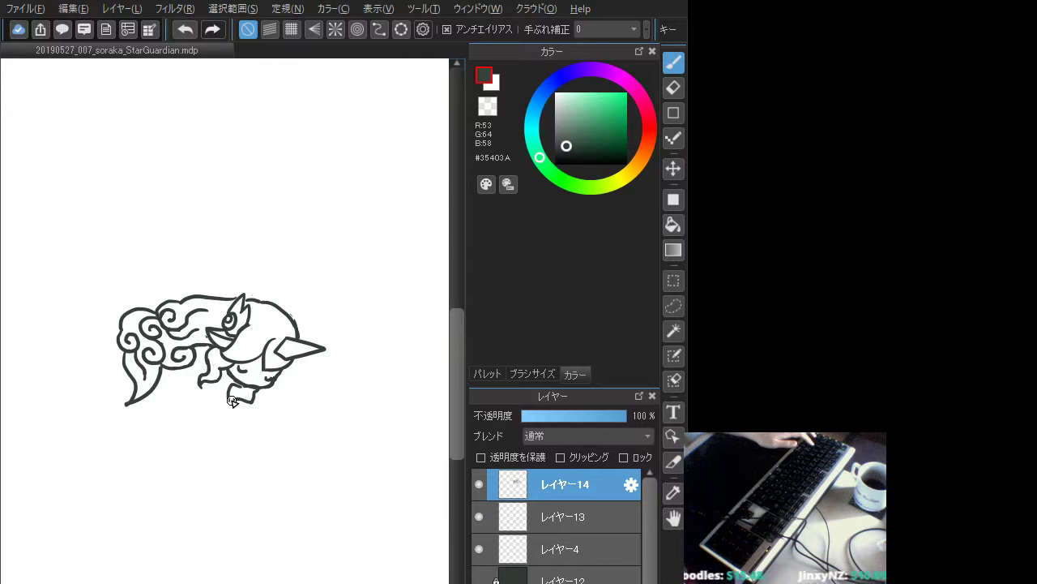
key(ctrl+z)
drag(227, 389, 235, 397)
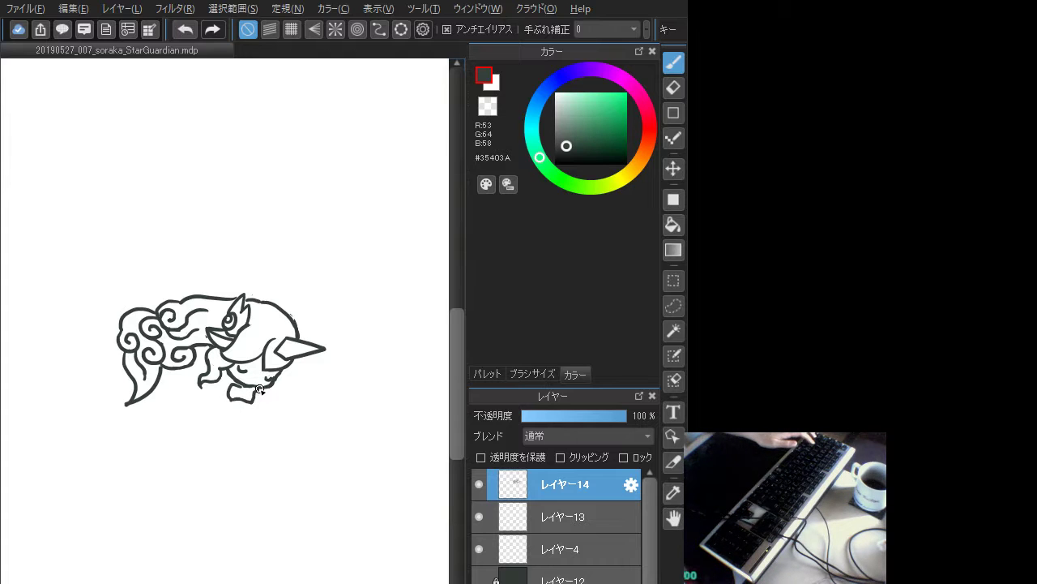
key(ctrl+z)
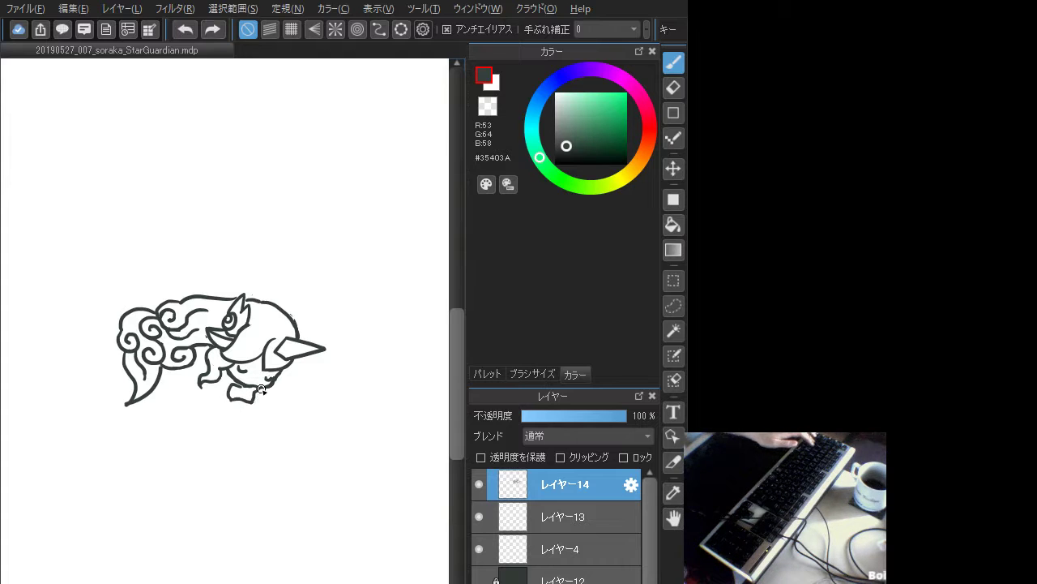
mouse_move(262, 389)
mouse_down()
mouse_move(261, 404)
mouse_move(214, 382)
mouse_move(227, 388)
mouse_up()
key(ctrl+z)
key(ctrl+z)
key(ctrl+z)
key(ctrl+z)
key(ctrl+z)
key(ctrl+z)
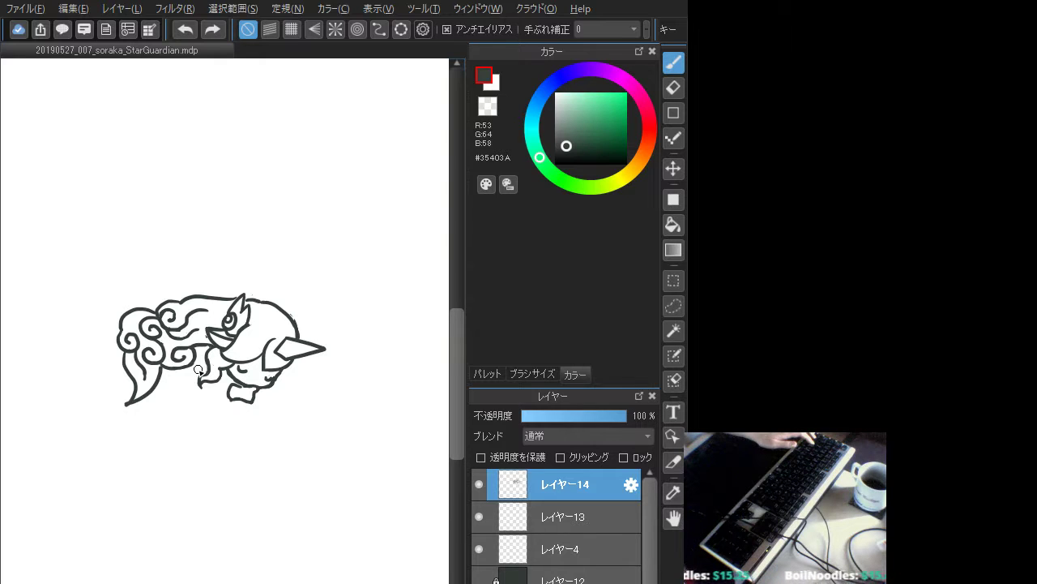
- Remove the wavy lock beside the cheek and draw a small five-pointed star in its place
key(ctrl+z)
key(ctrl+z)
key(ctrl+z)
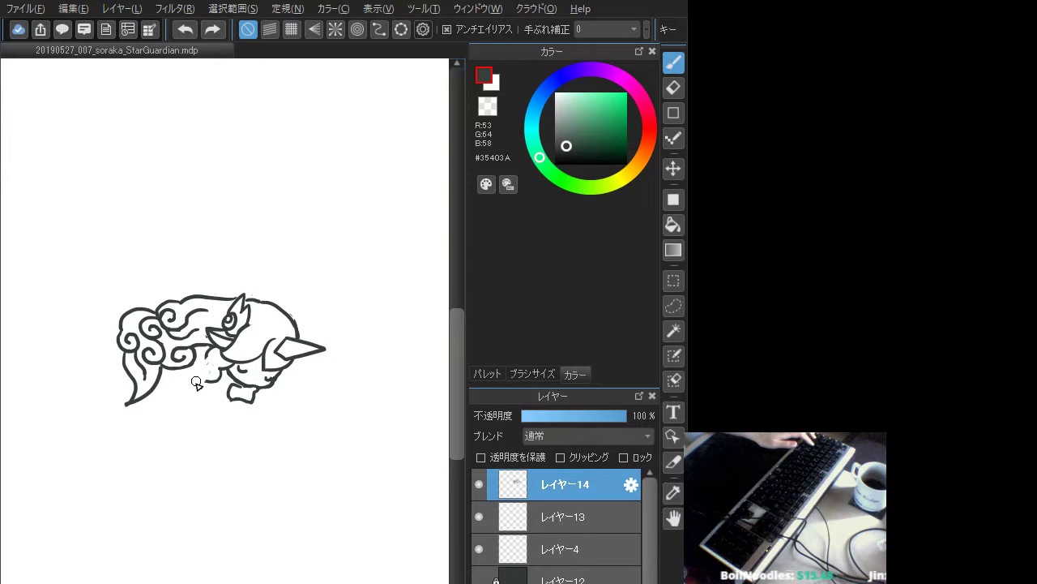
drag(209, 381, 214, 386)
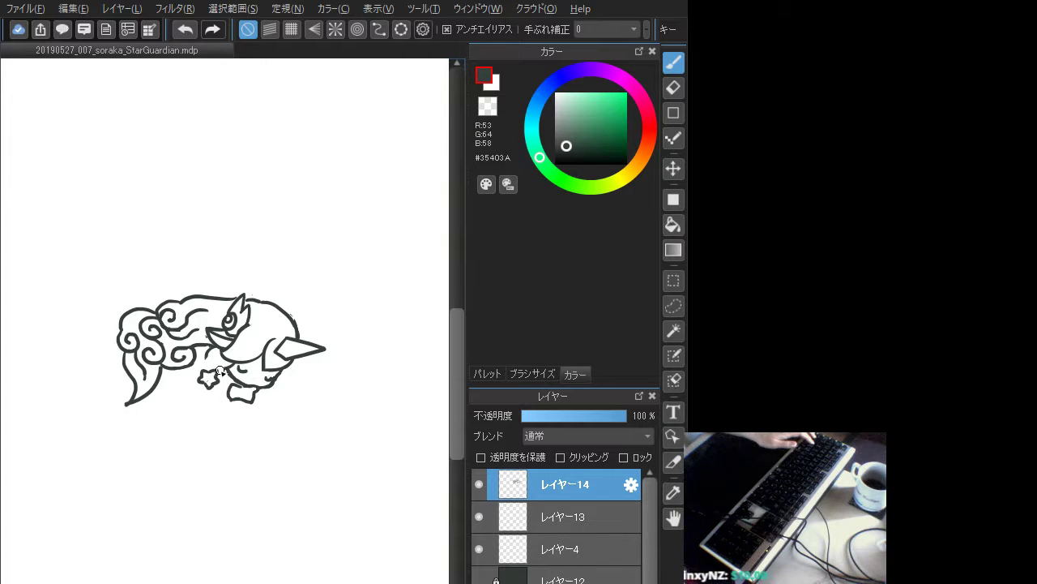
- Draw a small hand between the star and the sleeve cuff so that it holds the star
mouse_move(225, 372)
mouse_down()
mouse_move(216, 393)
mouse_move(230, 395)
mouse_up()
key(ctrl+z)
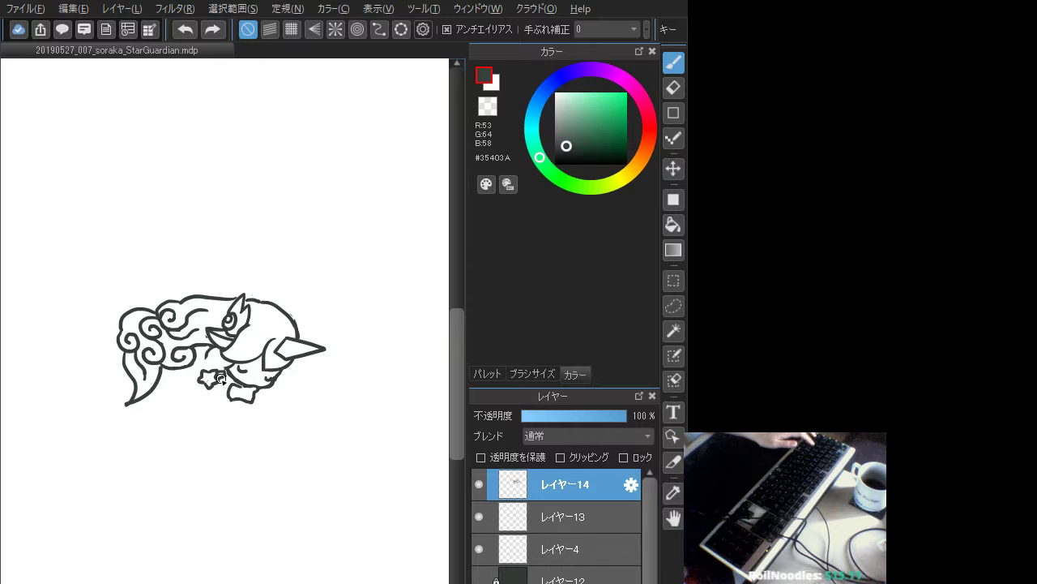
key(ctrl+y)
key(ctrl+z)
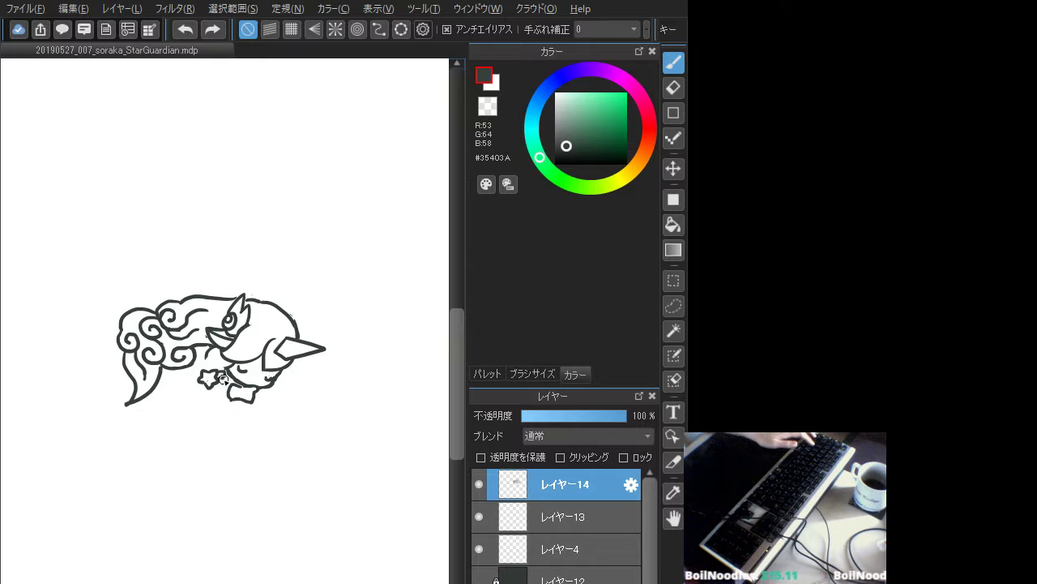
drag(223, 378, 228, 388)
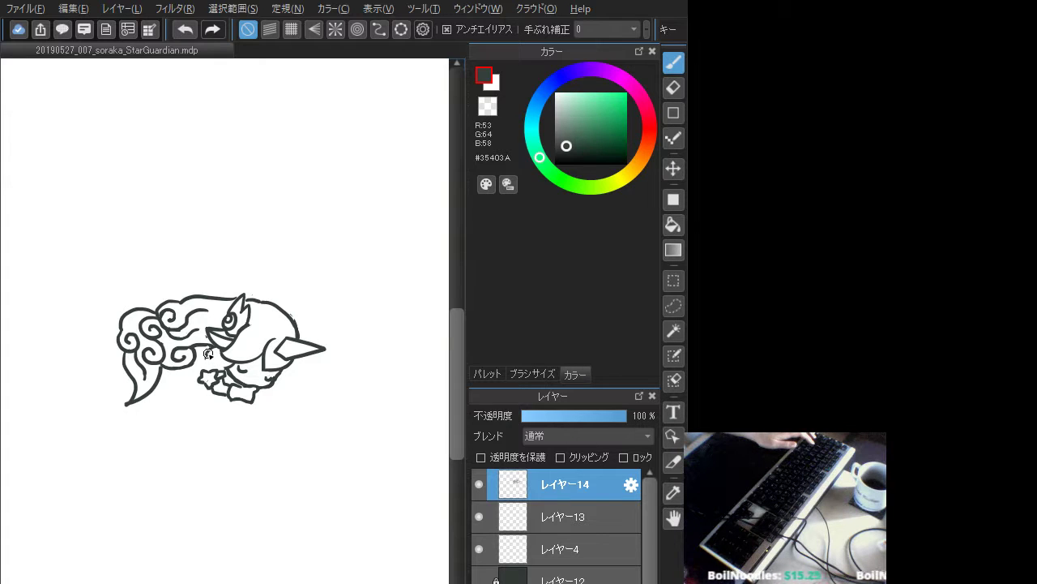
- Draw a short wavy shape above the star, linking the hair beneath the ornament to the cheek
mouse_move(209, 350)
mouse_down()
mouse_move(226, 370)
mouse_move(200, 362)
mouse_move(202, 372)
mouse_move(232, 364)
mouse_up()
key(ctrl+z)
key(ctrl+z)
key(ctrl+z)
key(ctrl+z)
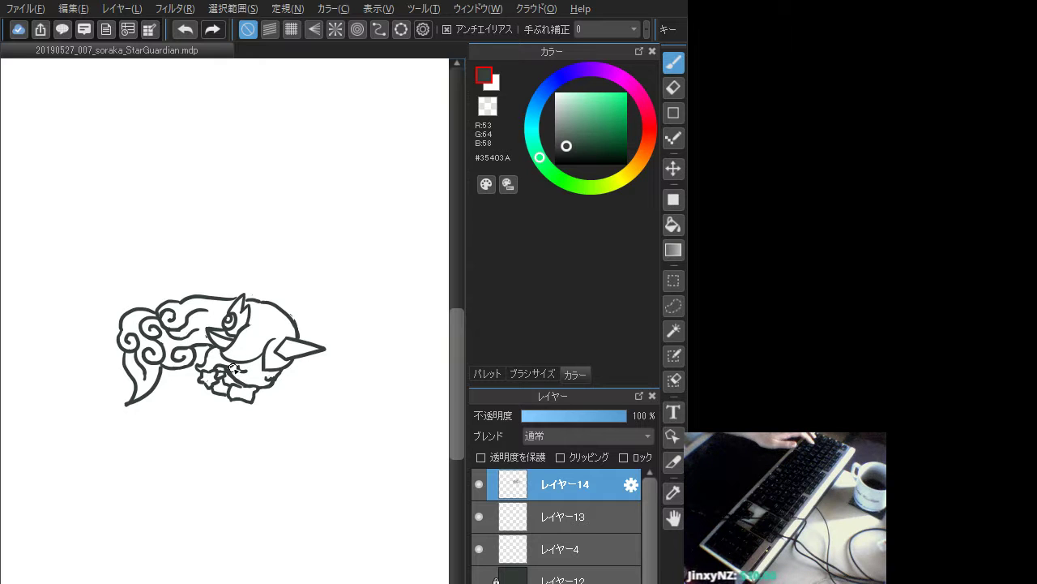
- Add a curved body line below the sleeve and refine the cuff lines around the wrist
drag(228, 372, 248, 385)
key(ctrl+z)
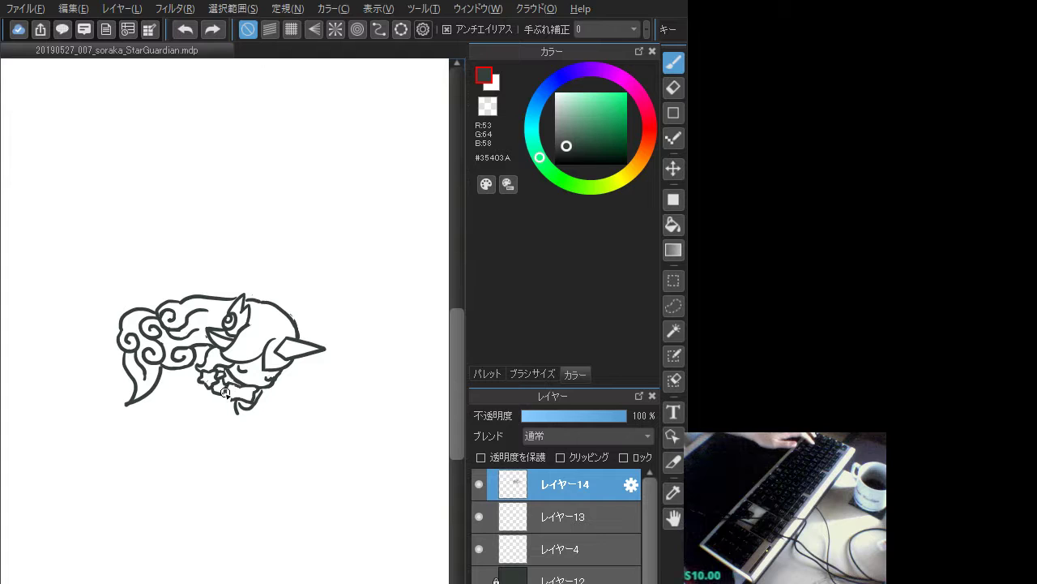
drag(233, 387, 239, 399)
key(ctrl+z)
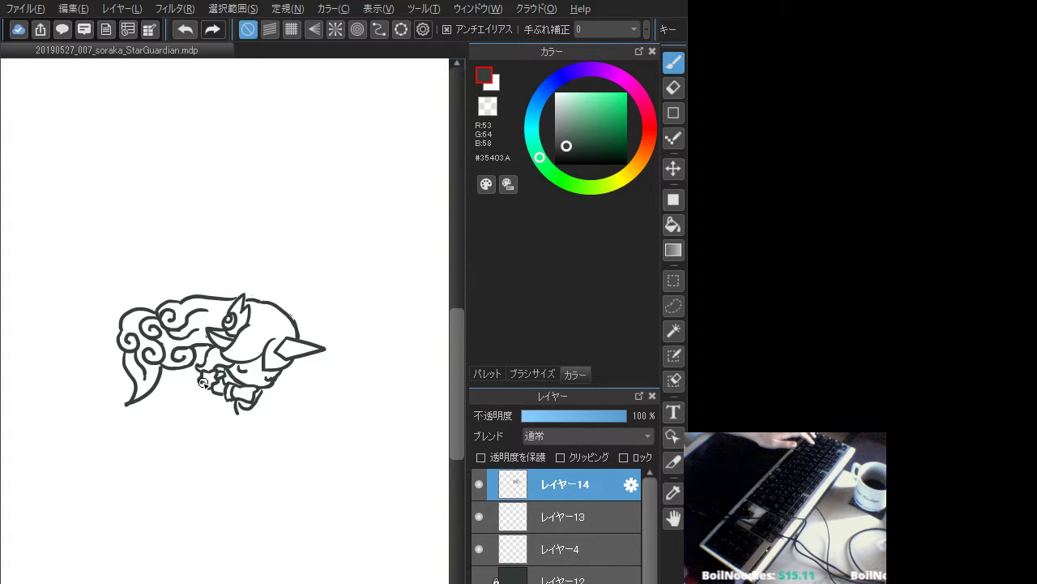
- Rework the star's lower points and the outline of the hand gripping it
mouse_move(203, 383)
mouse_down()
mouse_move(205, 404)
mouse_move(206, 389)
mouse_move(193, 390)
mouse_up()
key(ctrl+z)
key(ctrl+z)
key(ctrl+z)
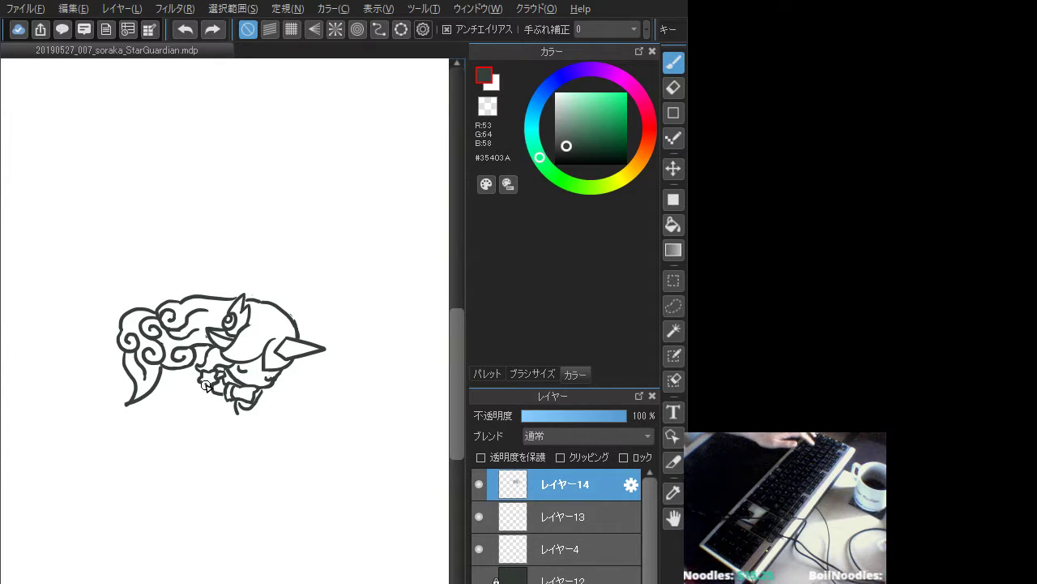
key(ctrl+z)
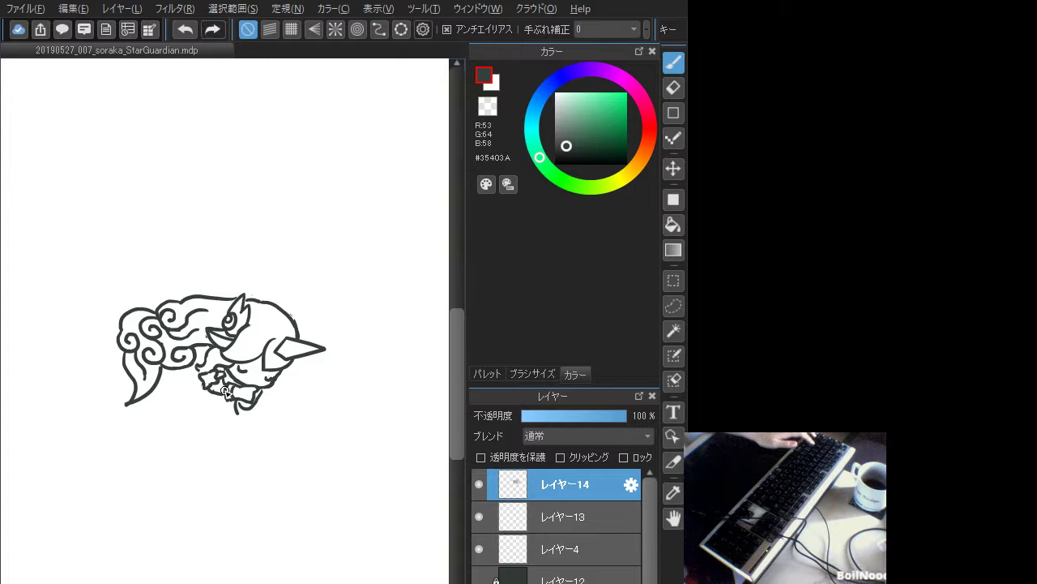
mouse_move(211, 390)
mouse_down()
mouse_move(225, 390)
mouse_move(217, 369)
mouse_up()
key(ctrl+z)
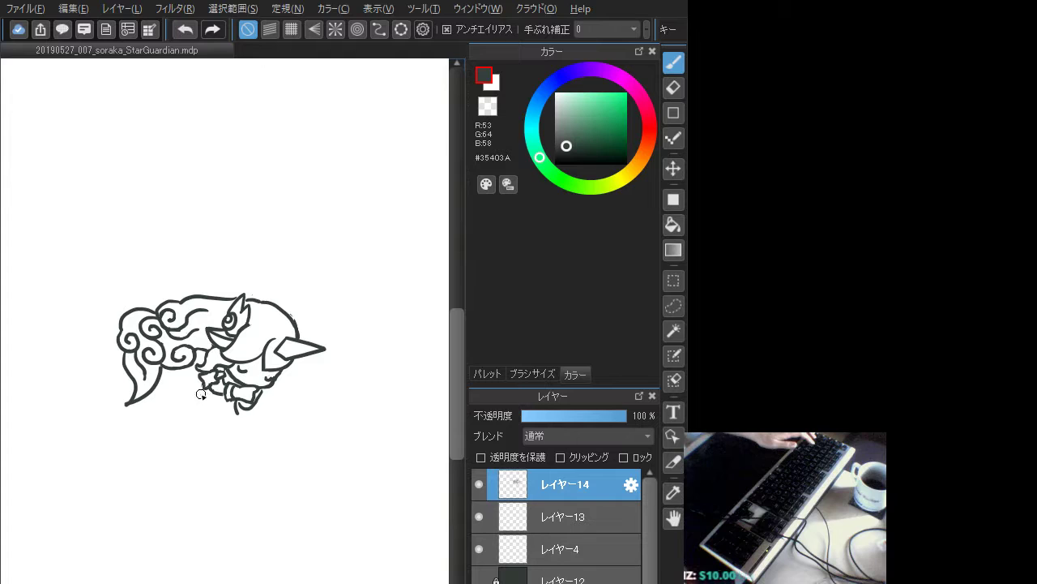
- Sketch a second, smaller star just below and to the left of the star held in the hand
key(ctrl+z)
mouse_move(205, 392)
mouse_down()
mouse_move(203, 403)
mouse_move(189, 398)
mouse_move(193, 411)
mouse_move(203, 404)
mouse_move(193, 412)
mouse_move(215, 388)
mouse_up()
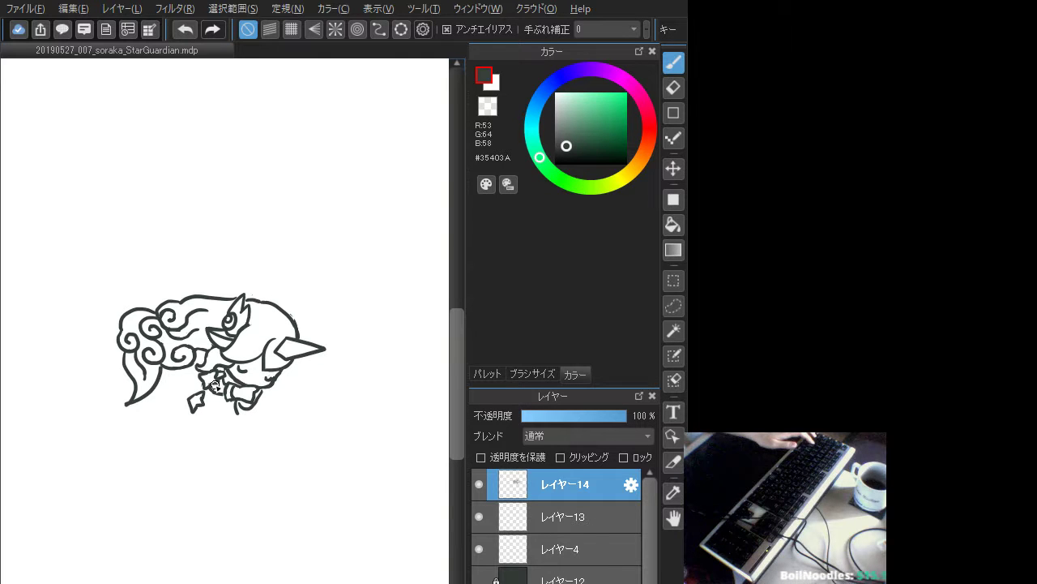
key(ctrl+z)
key(ctrl+z)
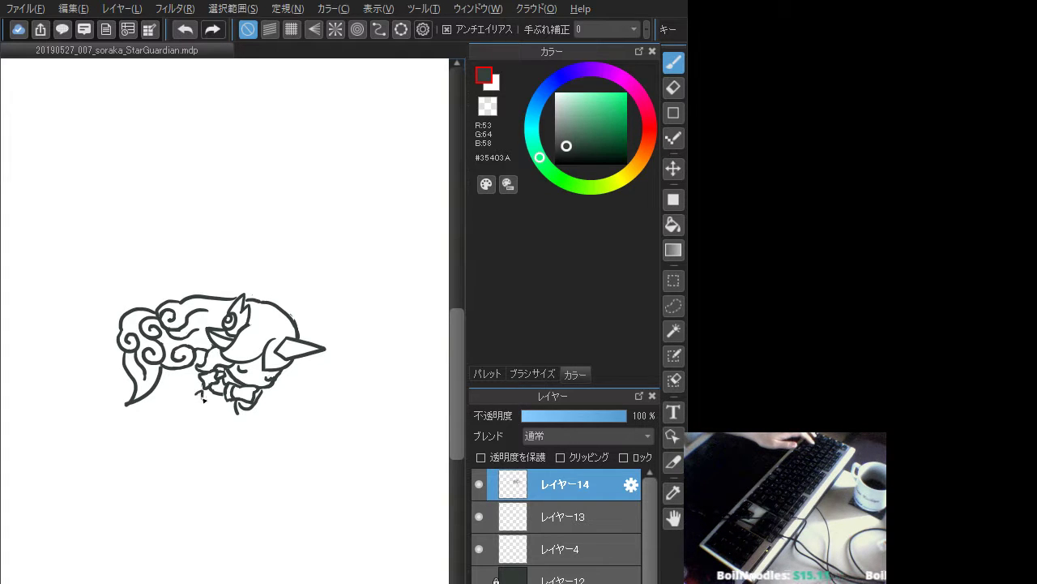
mouse_move(189, 394)
mouse_down()
mouse_move(198, 407)
mouse_move(211, 395)
mouse_up()
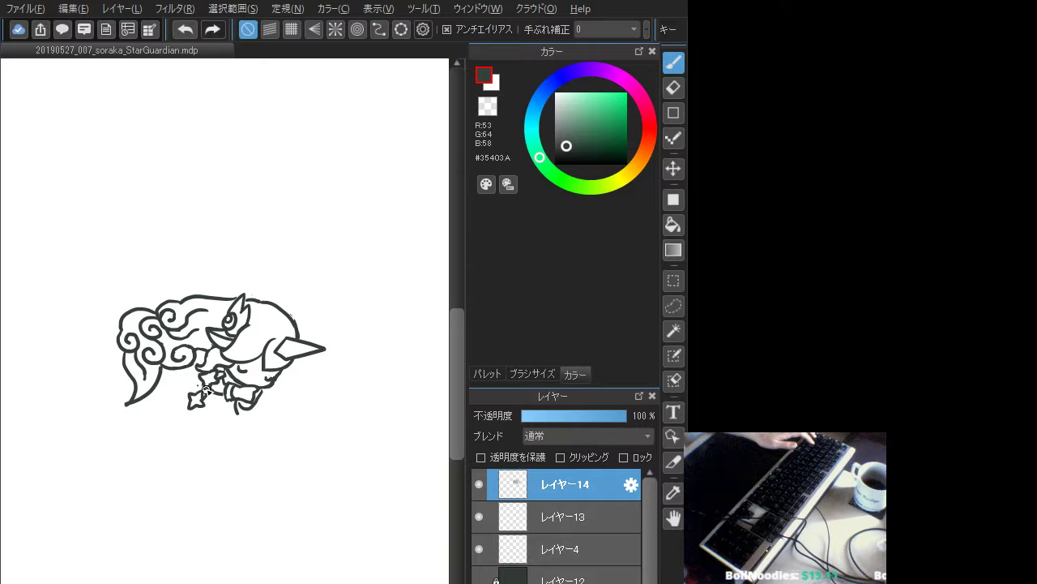
- Draw a leaf-shaped piece extending down and left from the lower star
mouse_move(200, 383)
mouse_down()
mouse_move(168, 416)
mouse_move(198, 408)
mouse_move(187, 395)
mouse_move(174, 411)
mouse_move(201, 406)
mouse_move(190, 397)
mouse_move(179, 414)
mouse_move(203, 405)
mouse_move(234, 357)
mouse_move(223, 333)
mouse_move(221, 358)
mouse_move(204, 355)
mouse_move(207, 382)
mouse_move(172, 413)
mouse_move(202, 405)
mouse_up()
key(ctrl+z)
key(ctrl+z)
key(ctrl+z)
key(ctrl+z)
key(ctrl+z)
key(ctrl+z)
key(ctrl+z)
key(ctrl+z)
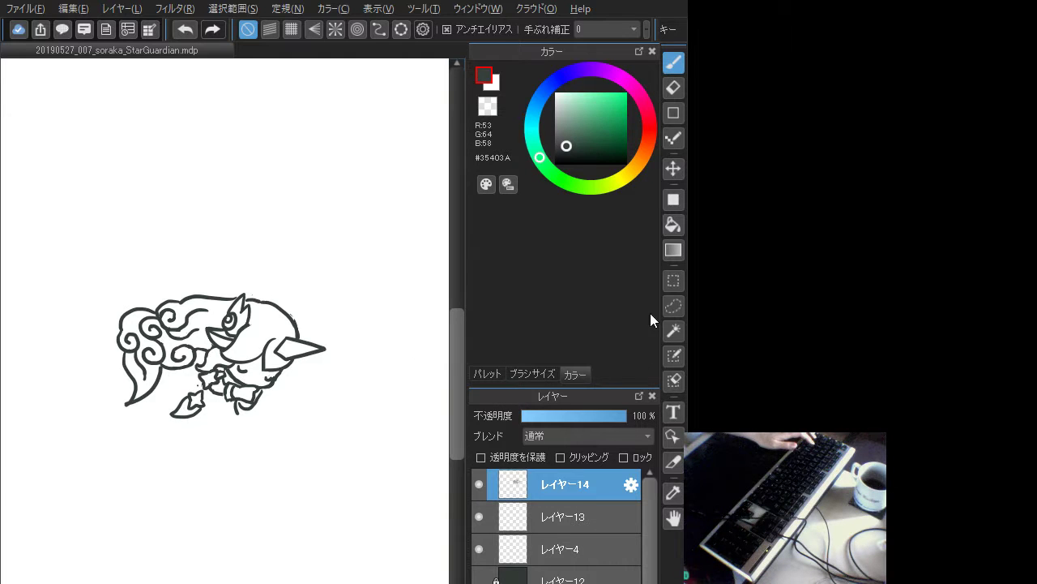
- Lasso the lower star with its leaf-shaped piece, shift it slightly up and left, and clear the selection
click(673, 280)
click(672, 305)
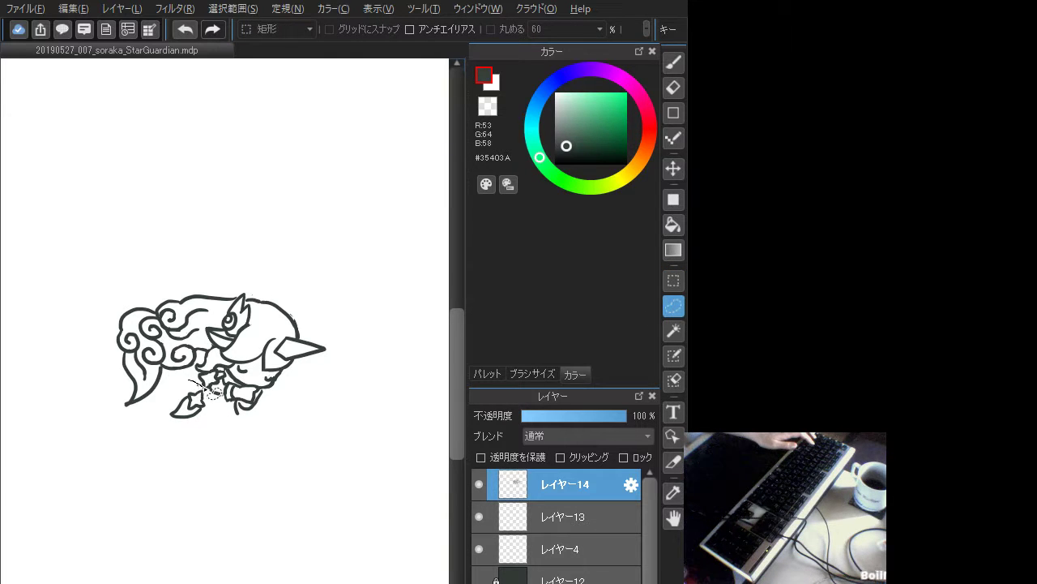
mouse_move(213, 391)
mouse_down()
mouse_move(167, 430)
mouse_move(206, 382)
mouse_move(209, 395)
mouse_move(179, 393)
mouse_move(209, 407)
mouse_up()
key(v)
key(ctrl+d)
key(b)
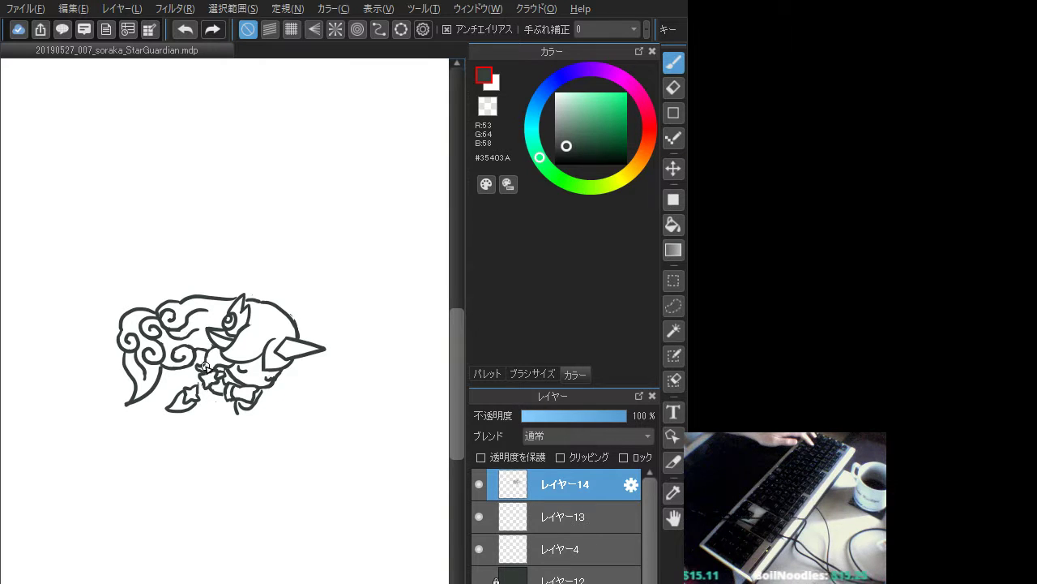
- Join the lower star to the held star with short connecting lines
mouse_move(199, 384)
mouse_down()
mouse_move(211, 392)
mouse_move(219, 366)
mouse_up()
key(ctrl+z)
key(ctrl+z)
key(ctrl+z)
key(ctrl+z)
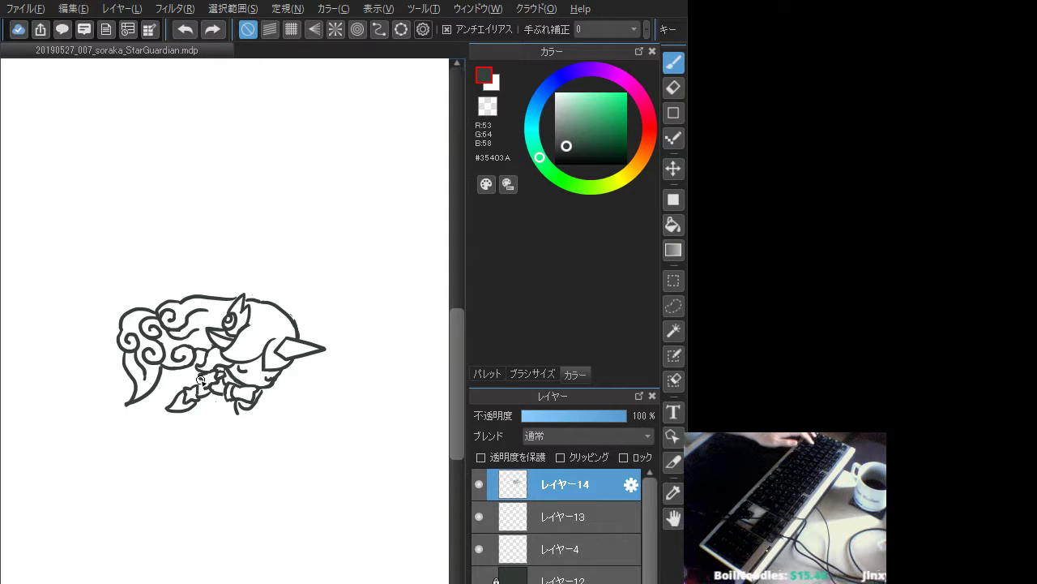
- Redraw the lower star and its leaf-shaped piece closer to the held star, making the leaf rounder
drag(201, 381, 215, 377)
key(ctrl+z)
key(ctrl+z)
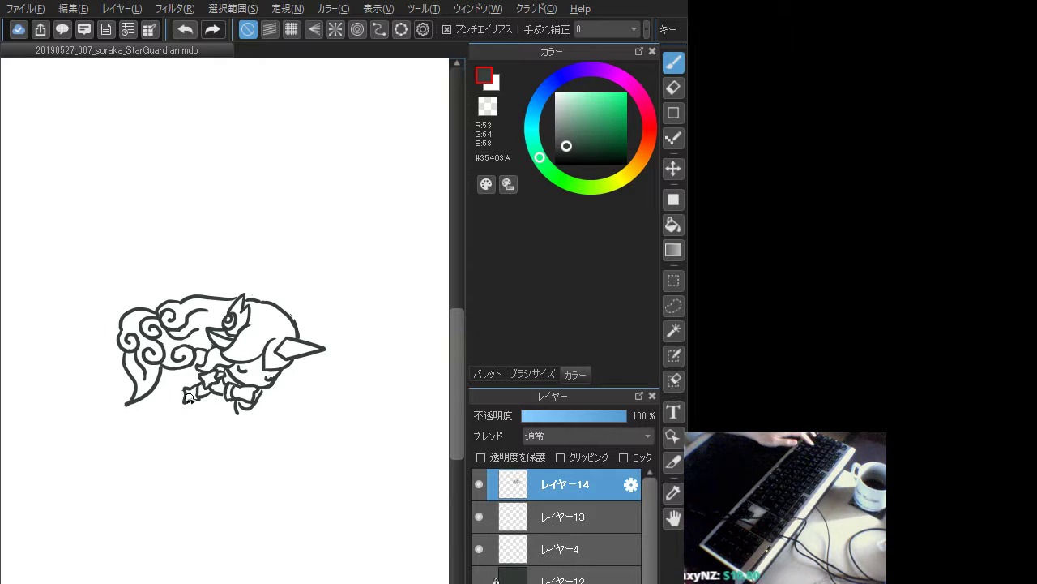
key(ctrl+y)
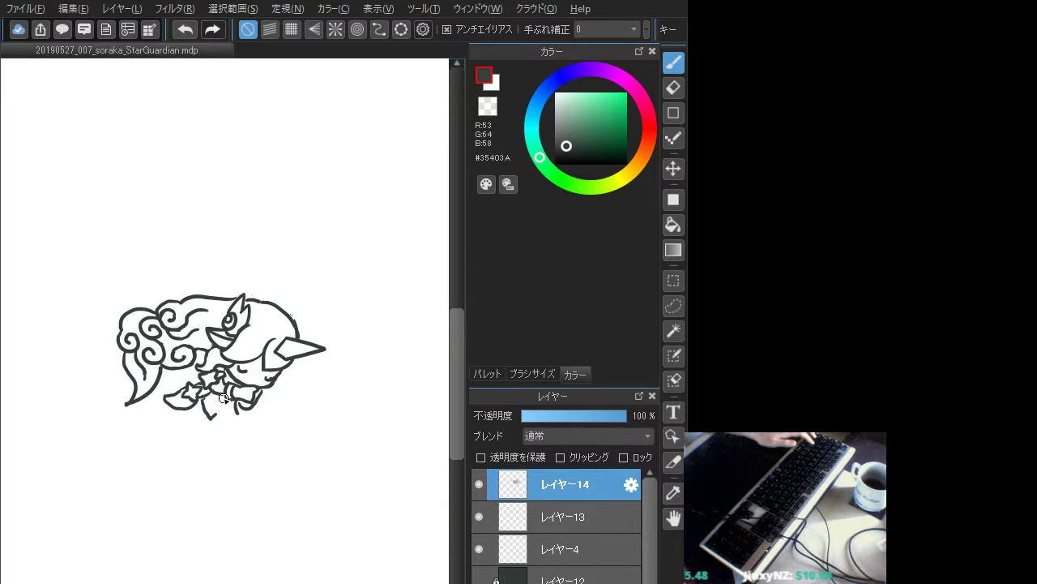
- Try a pointed, fang-like shape hanging beneath the held star
key(ctrl+z)
key(ctrl+z)
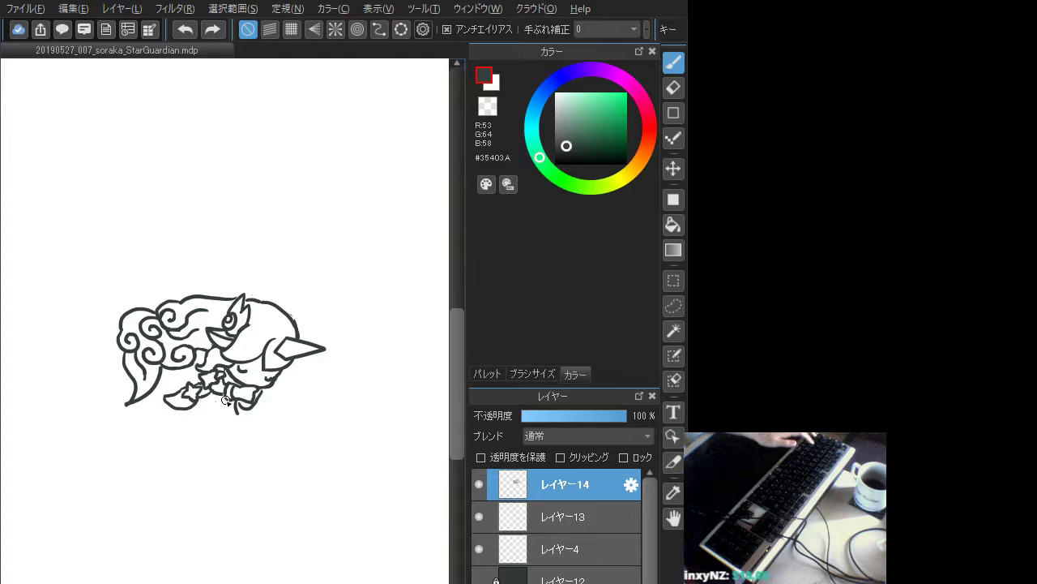
drag(218, 415, 216, 421)
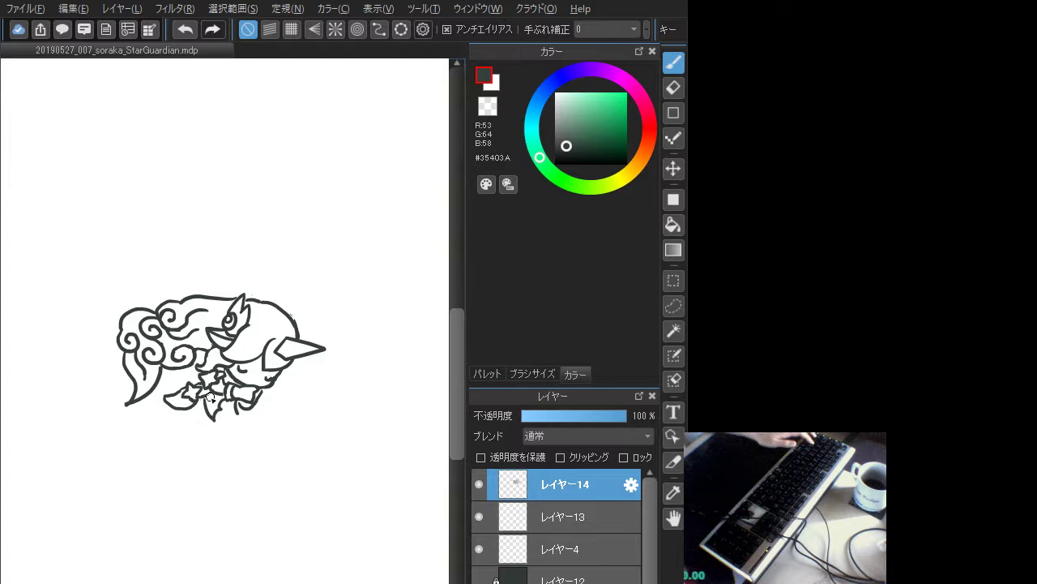
key(ctrl+z)
drag(220, 395, 217, 405)
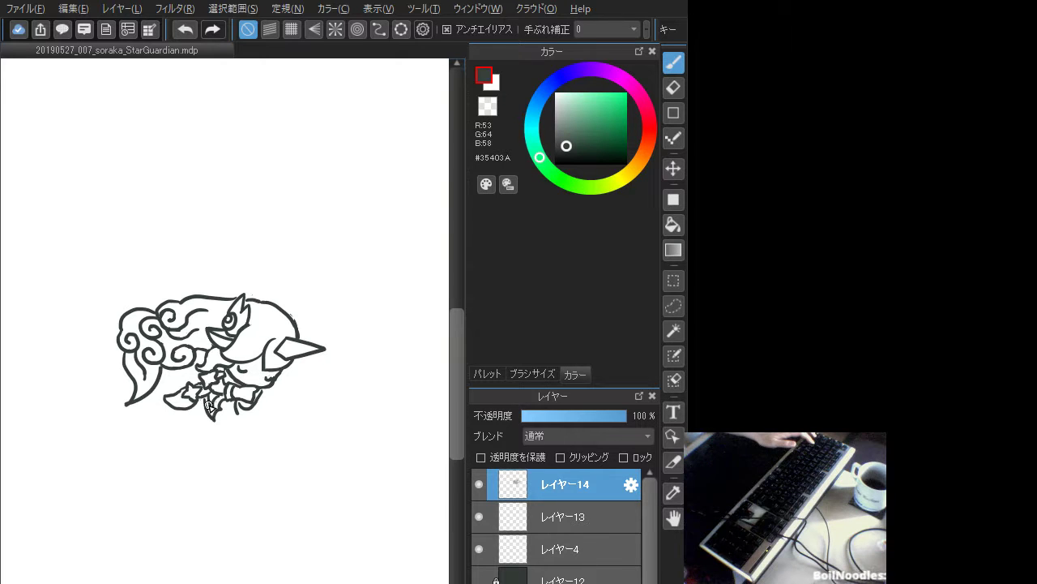
key(ctrl+z)
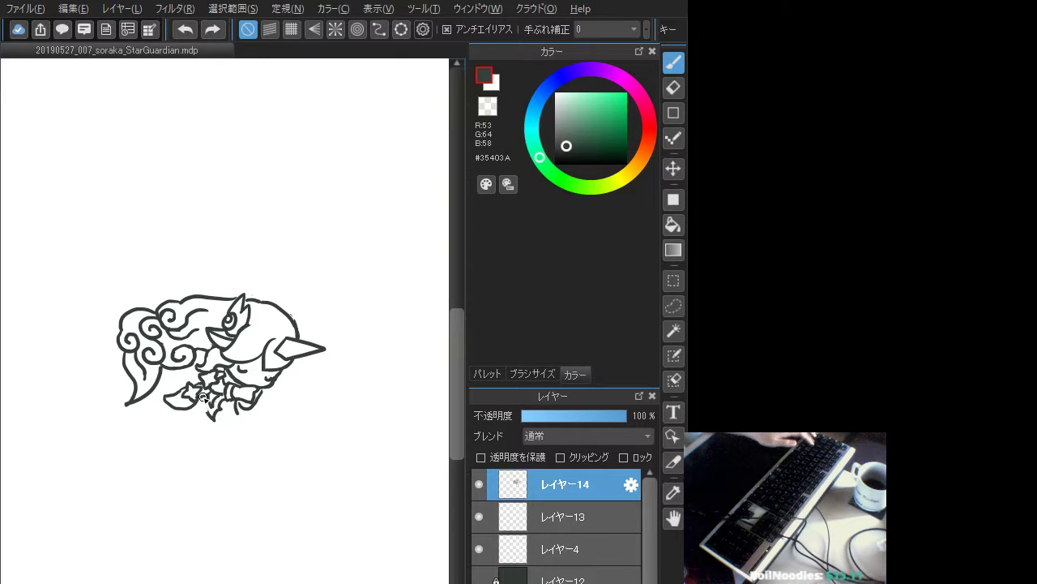
drag(202, 397, 214, 419)
key(ctrl+z)
key(ctrl+z)
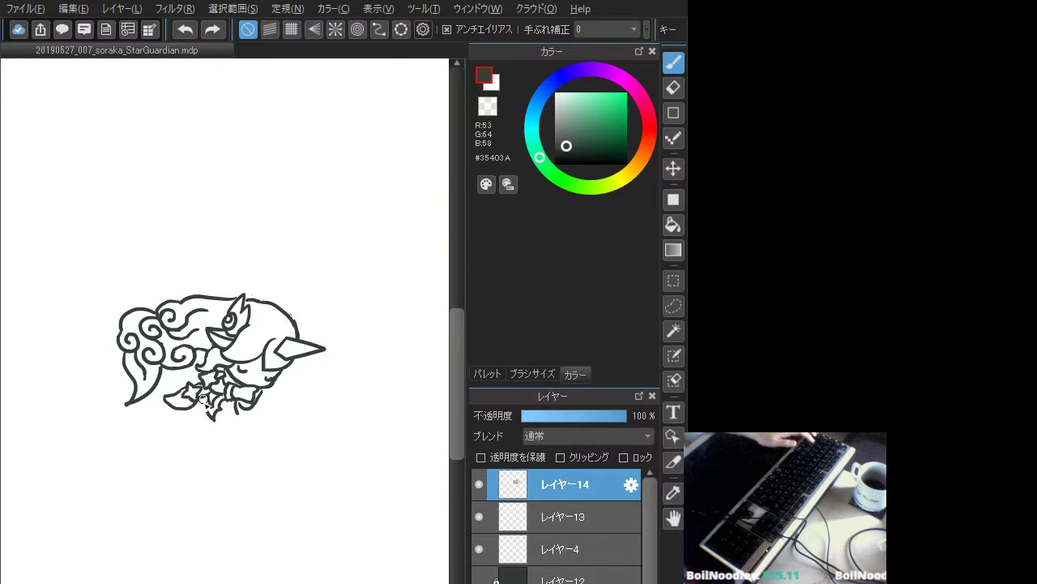
- Try out the left edge of the pointed shape beneath the held star, comparing versions with undo and redo
key(ctrl+y)
key(ctrl+z)
key(ctrl+y)
key(ctrl+z)
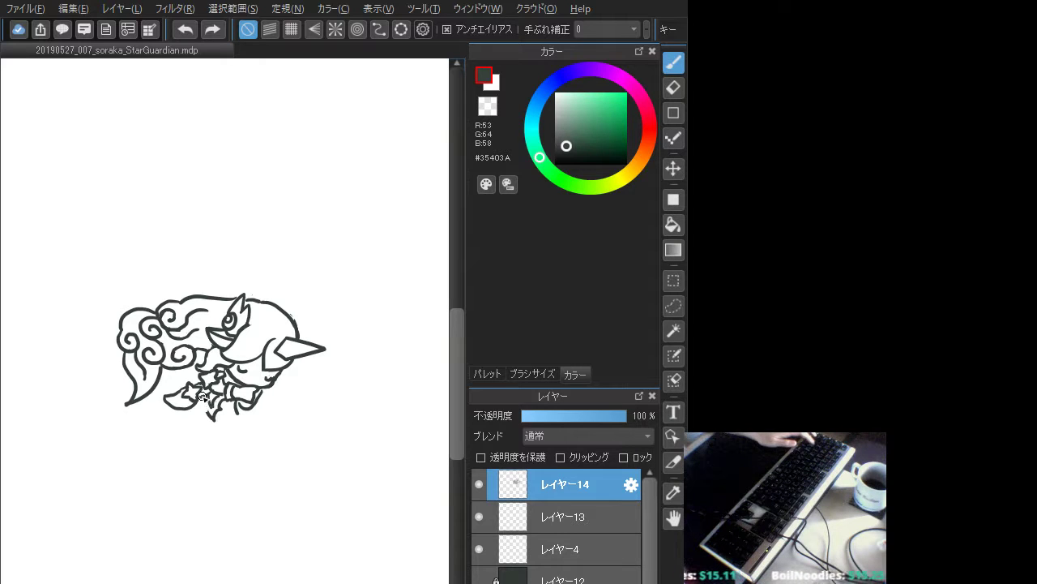
key(ctrl+y)
key(ctrl+z)
key(ctrl+y)
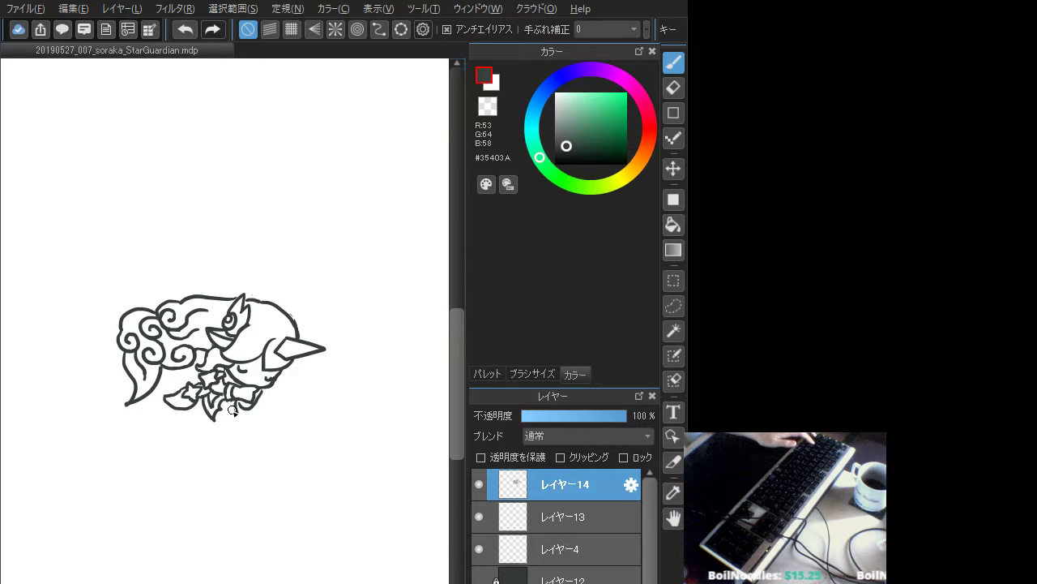
- Rework the curved body line below the sleeve and remove the pointed shape beneath the held star
key(ctrl+y)
key(ctrl+z)
key(ctrl+y)
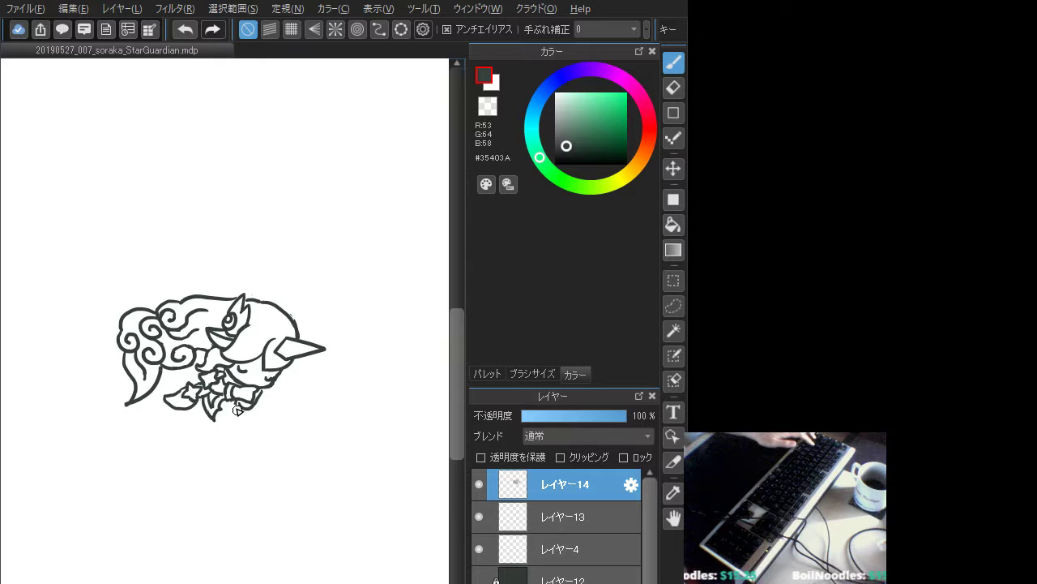
key(ctrl+z)
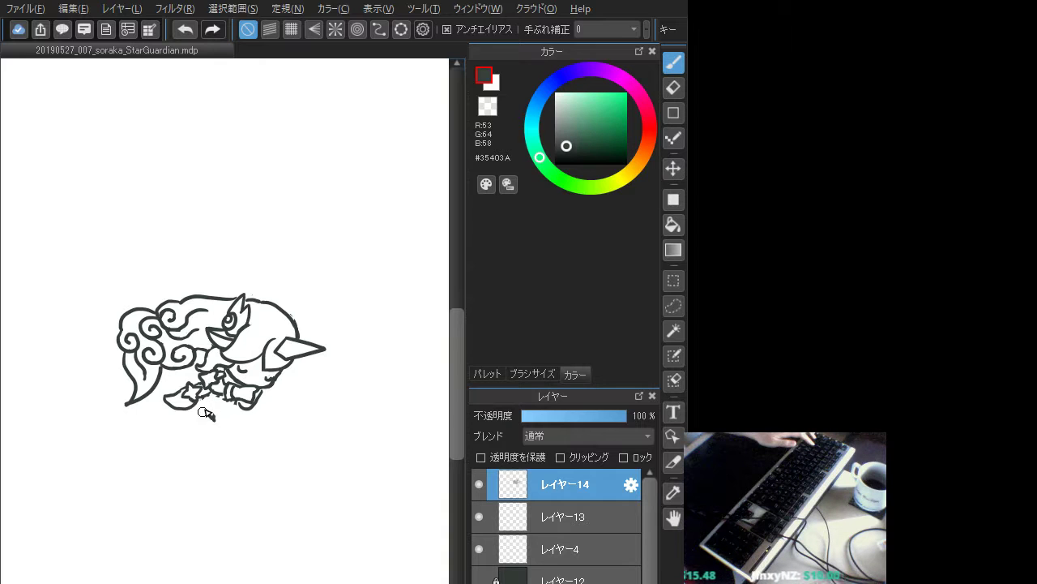
- Draw a double-lined V-shaped flap on the body directly below the held star
drag(206, 393, 217, 405)
key(ctrl+z)
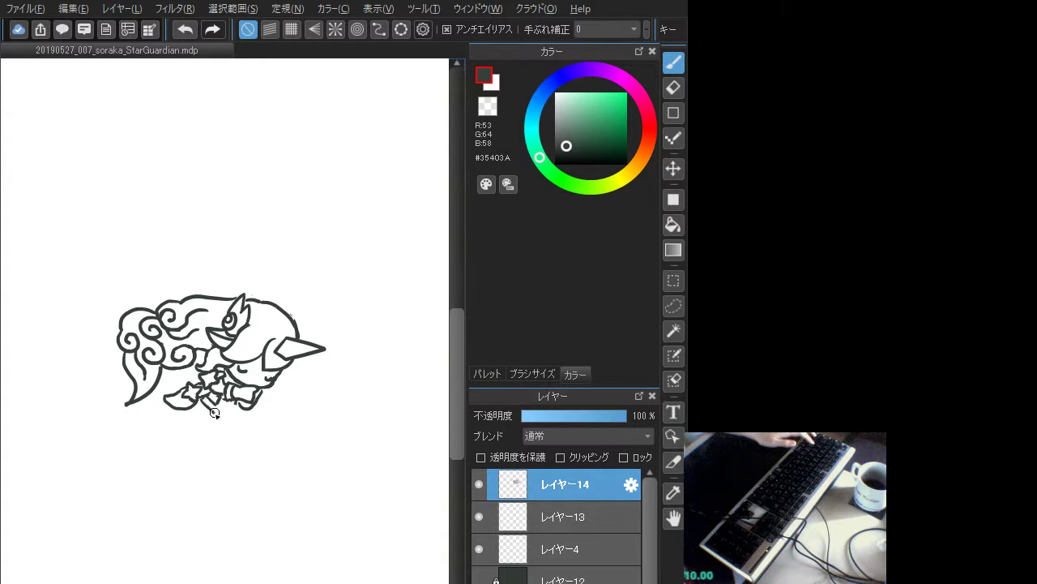
key(ctrl+z)
key(ctrl+y)
key(ctrl+z)
key(ctrl+y)
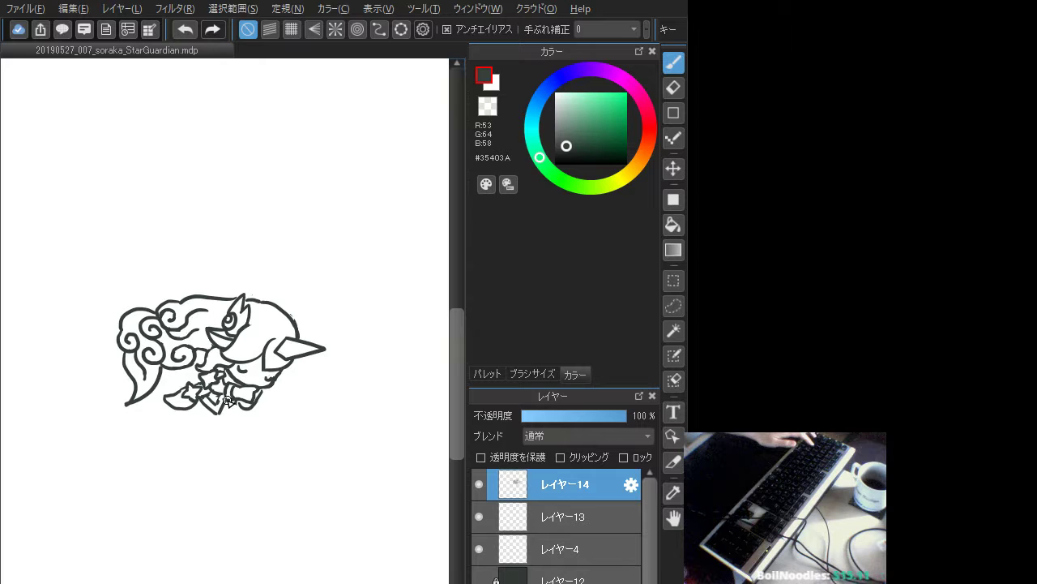
key(ctrl+z)
key(ctrl+y)
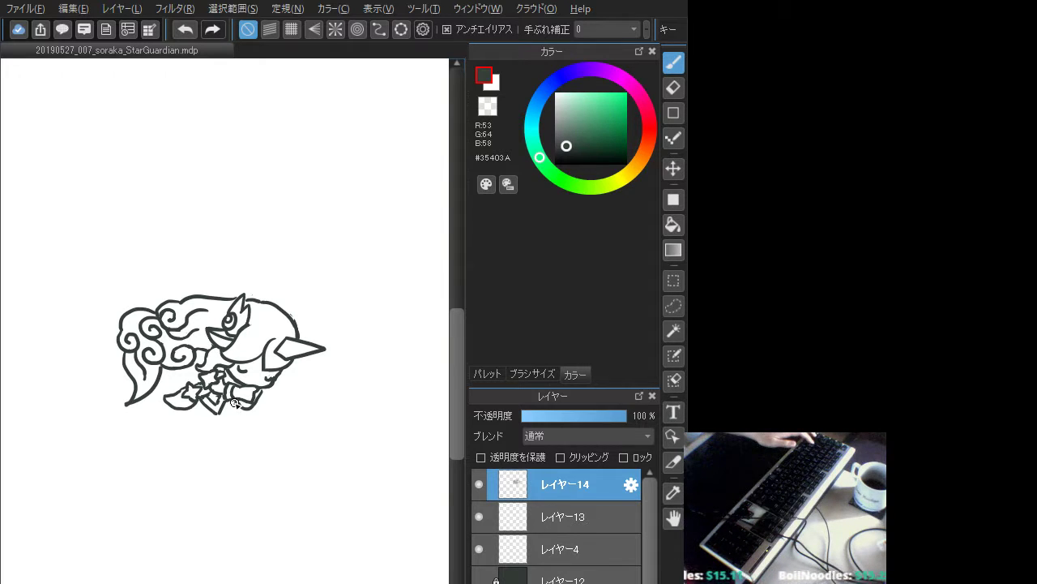
- Add a second pointed flap on the body below the sleeve, next to the V-shaped one
key(ctrl+z)
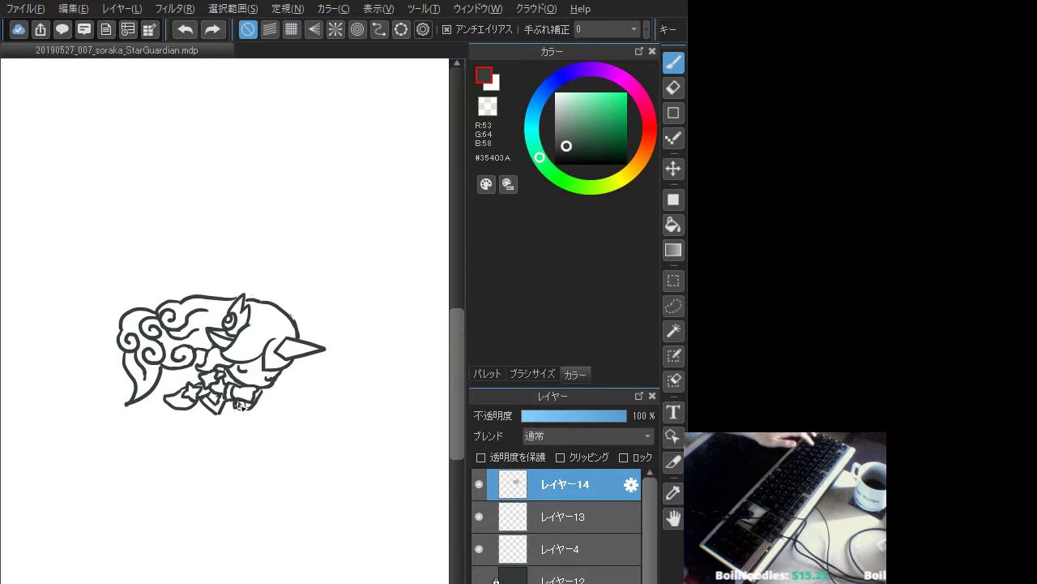
key(ctrl+y)
key(ctrl+z)
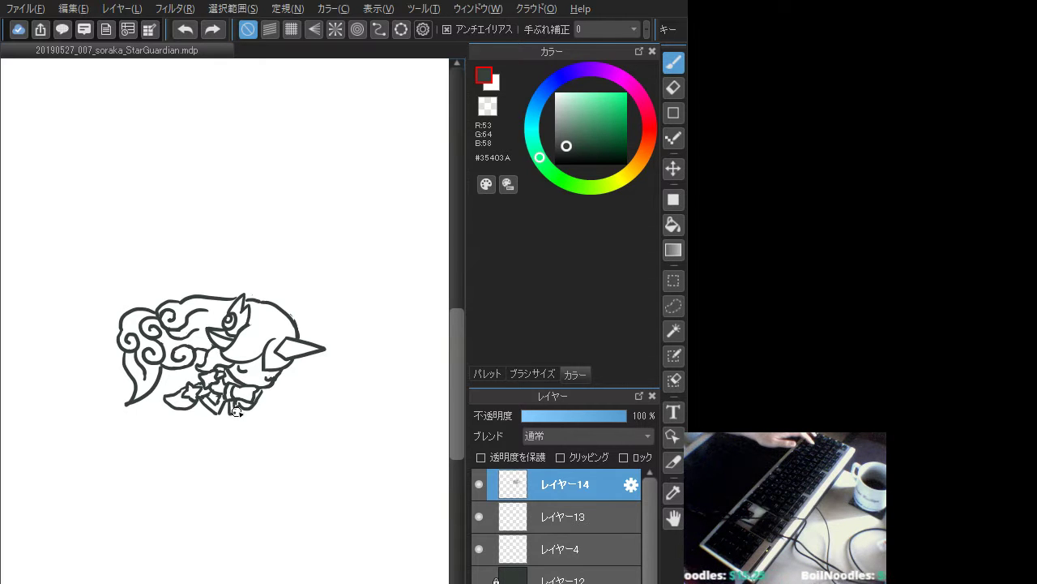
key(ctrl+y)
key(ctrl+z)
key(ctrl+y)
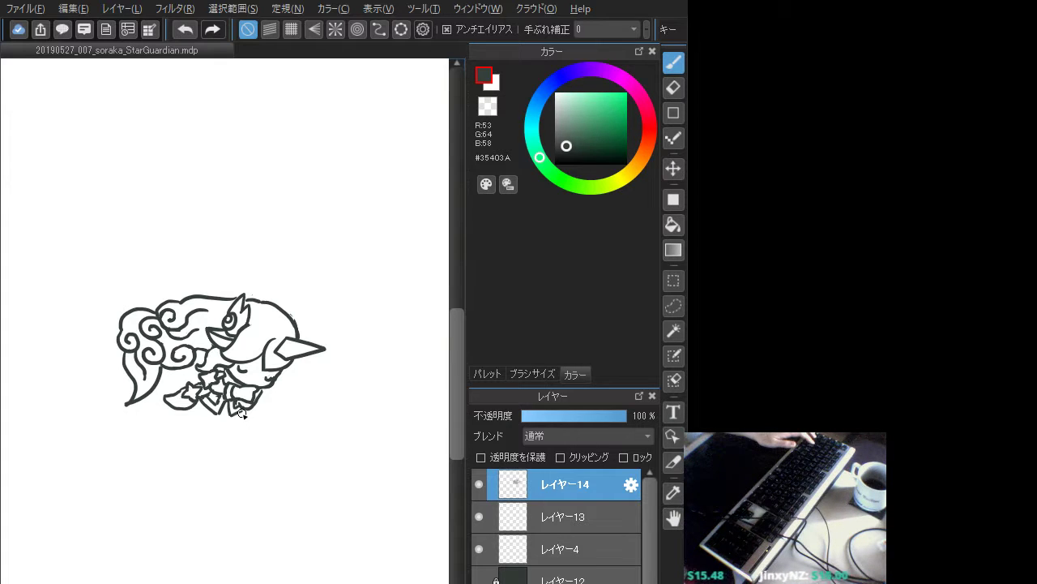
key(ctrl+z)
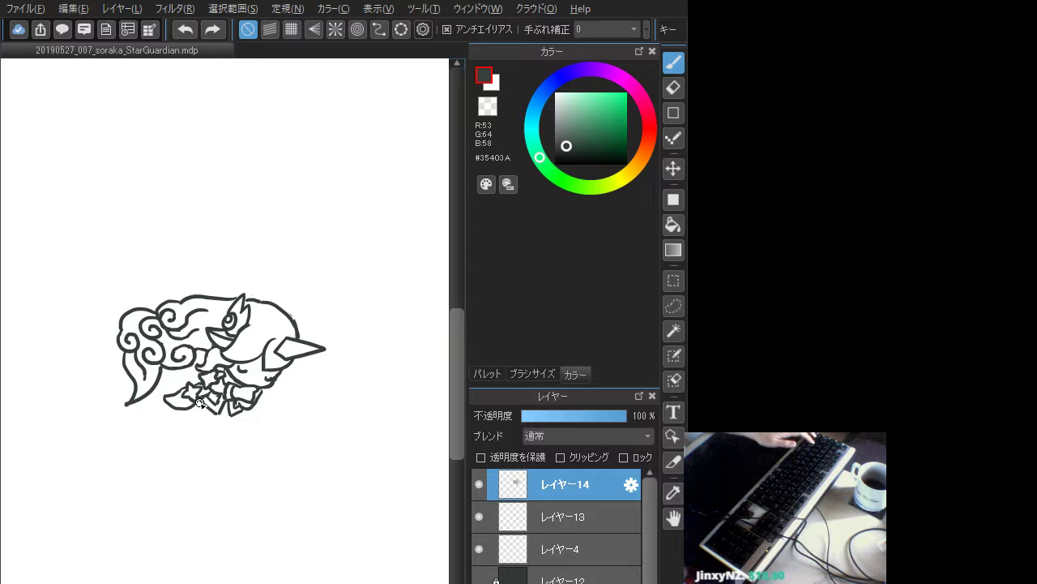
- Sketch the pleated skirt panels beneath the two pointed flaps, keeping only the leftmost panel
drag(193, 406, 196, 414)
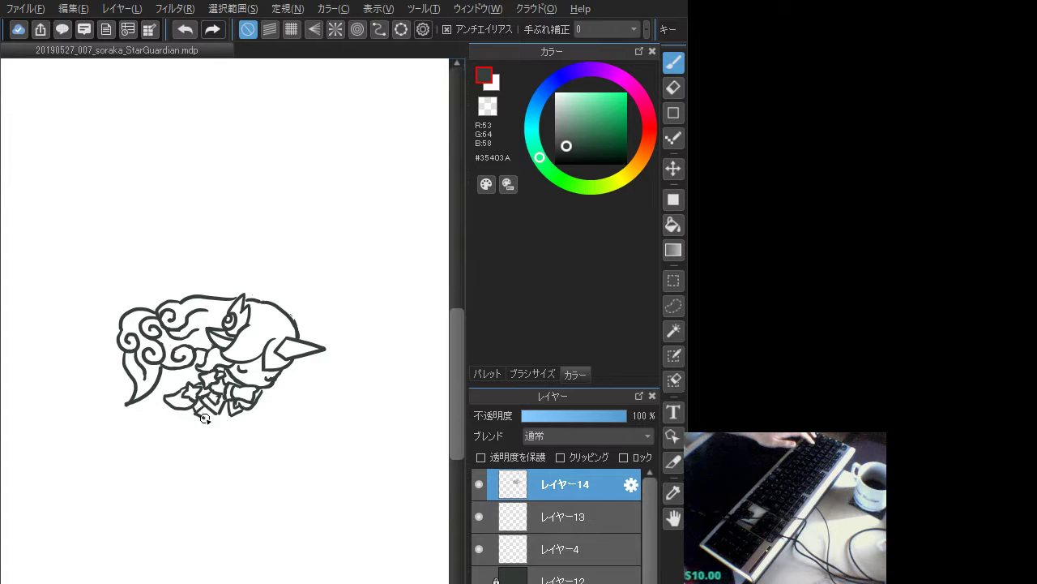
key(ctrl+z)
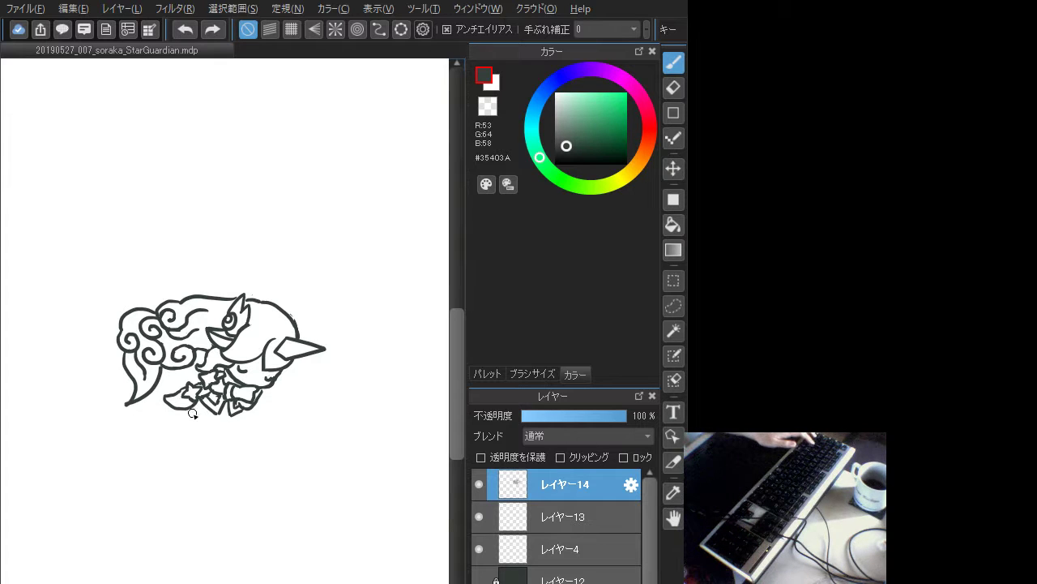
mouse_move(193, 406)
mouse_down()
mouse_move(214, 428)
mouse_move(235, 418)
mouse_up()
key(ctrl+z)
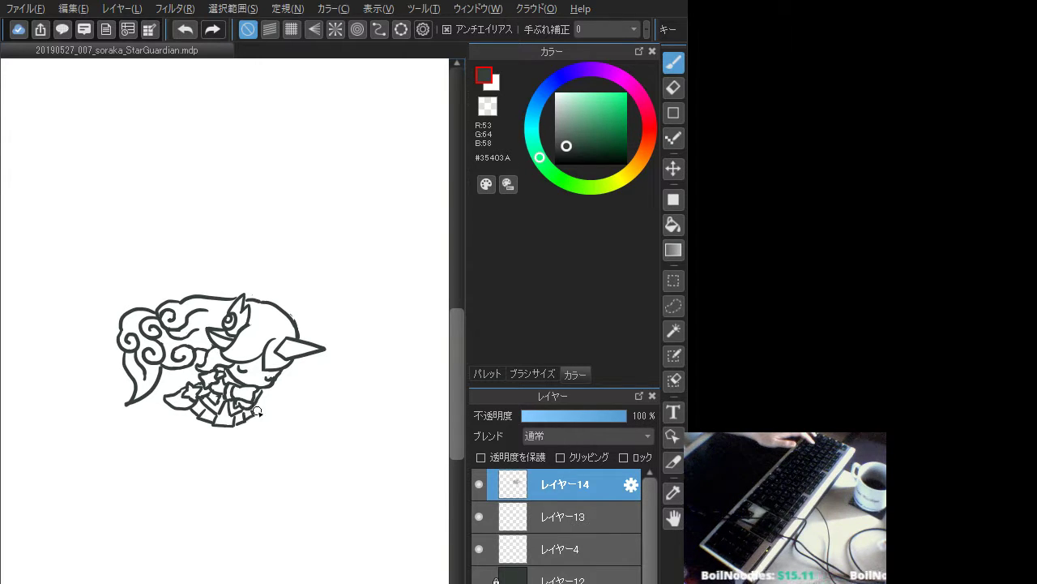
key(ctrl+z)
drag(238, 422, 258, 409)
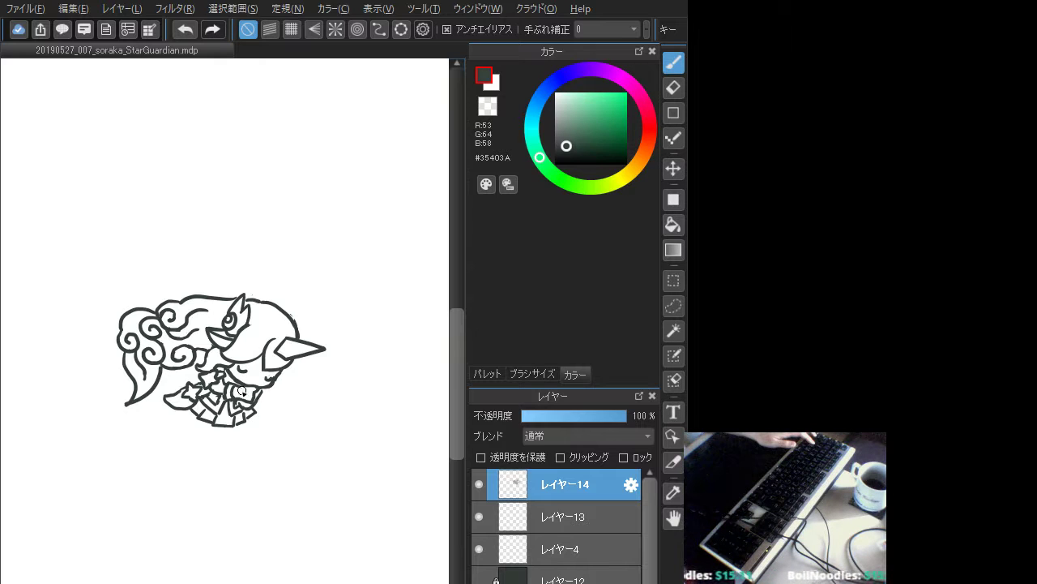
key(ctrl+z)
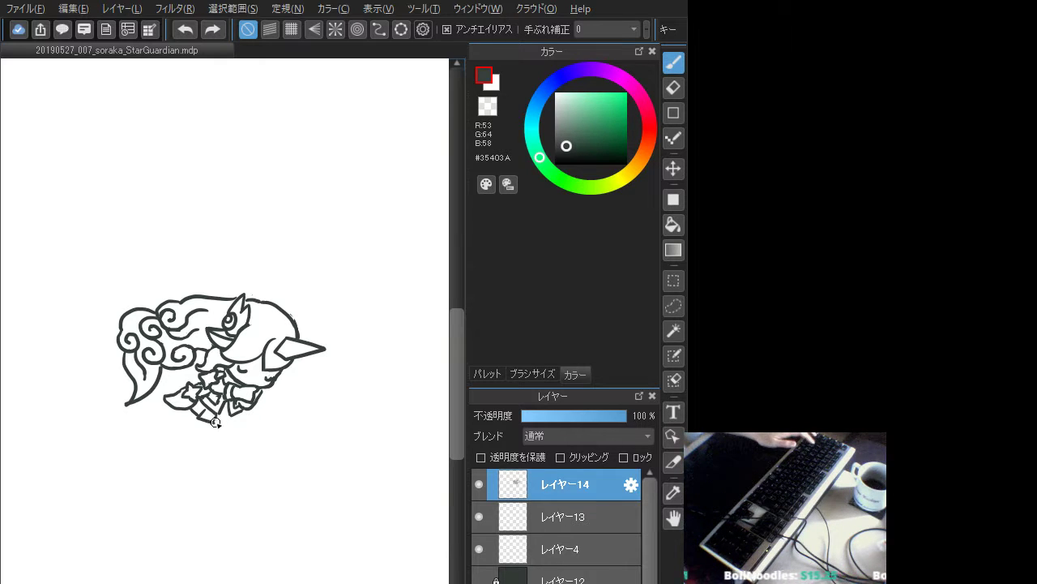
- Redraw the skirt's middle hem and right panel as a flatter edge ending below the sleeve
drag(236, 417, 234, 417)
key(ctrl+z)
key(ctrl+z)
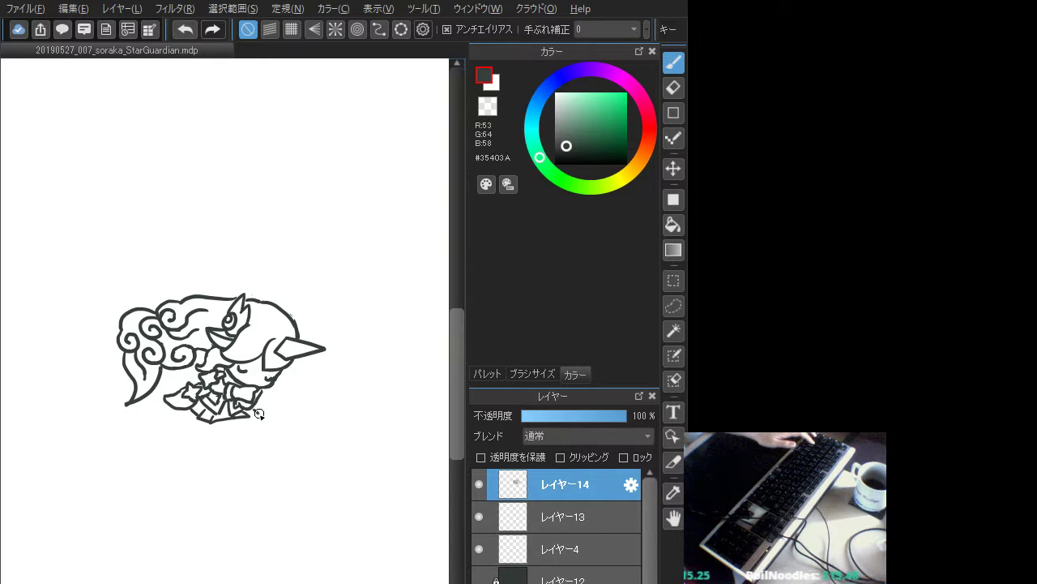
key(ctrl+z)
drag(252, 407, 260, 413)
key(ctrl+z)
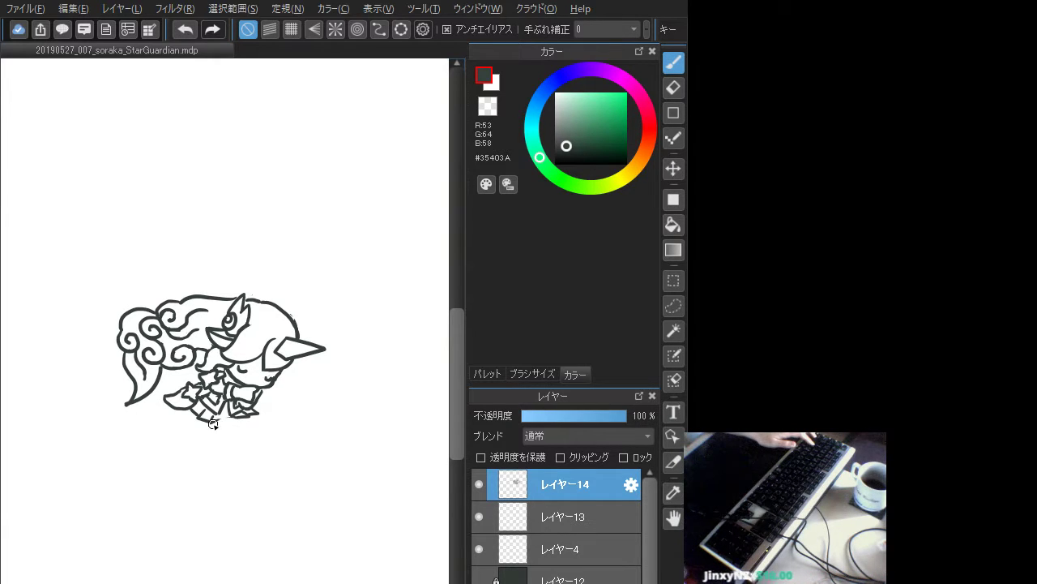
key(ctrl+z)
drag(211, 421, 236, 417)
key(ctrl+z)
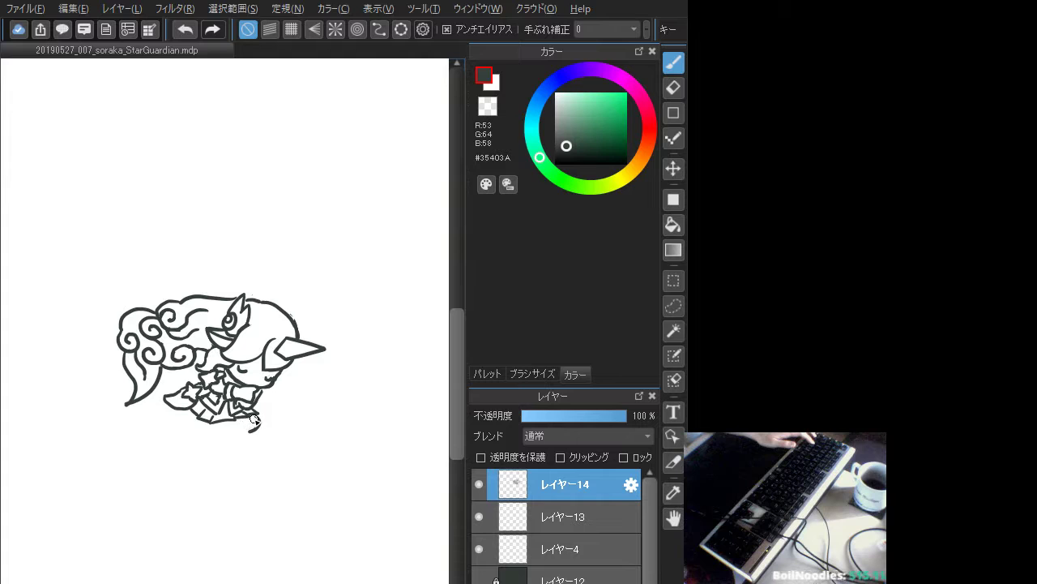
- Sketch two short curved leg lines beneath the skirt's middle and right edges
key(ctrl+z)
drag(256, 415, 235, 443)
key(ctrl+z)
key(ctrl+y)
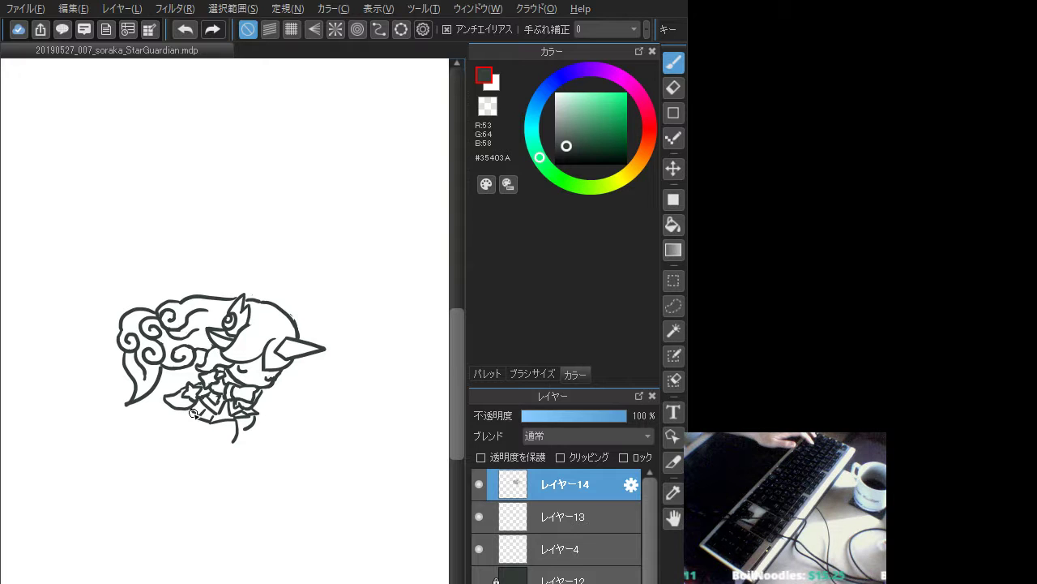
- Outline the left wing below the skirt with an arched top edge and first feathers
mouse_move(189, 411)
mouse_down()
mouse_move(208, 420)
mouse_move(217, 461)
mouse_move(196, 446)
mouse_up()
key(ctrl+z)
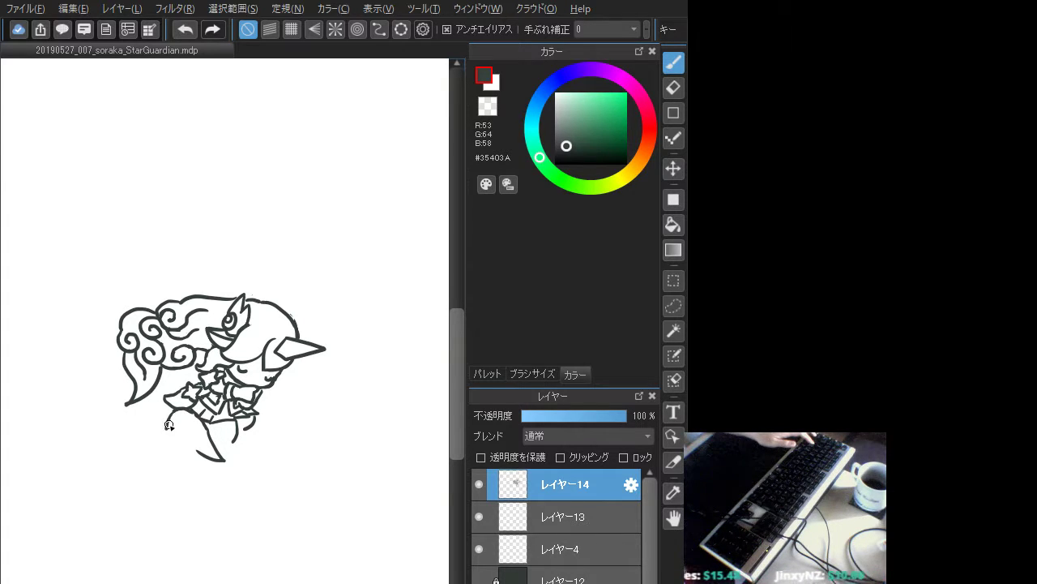
mouse_move(167, 427)
mouse_down()
mouse_move(201, 429)
mouse_move(185, 419)
mouse_move(197, 425)
mouse_move(192, 414)
mouse_move(186, 440)
mouse_up()
key(ctrl+z)
key(ctrl+z)
key(ctrl+z)
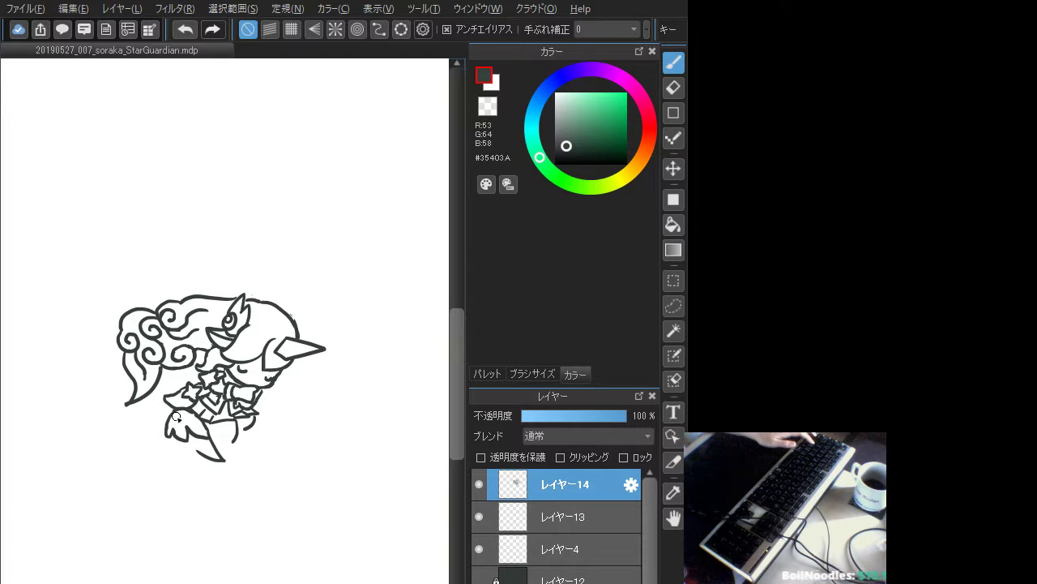
- Redraw the left wing's short upper feathers as a row of small pointed tips under its arch
key(ctrl+z)
drag(175, 414, 169, 439)
key(ctrl+z)
key(ctrl+z)
key(ctrl+z)
key(ctrl+z)
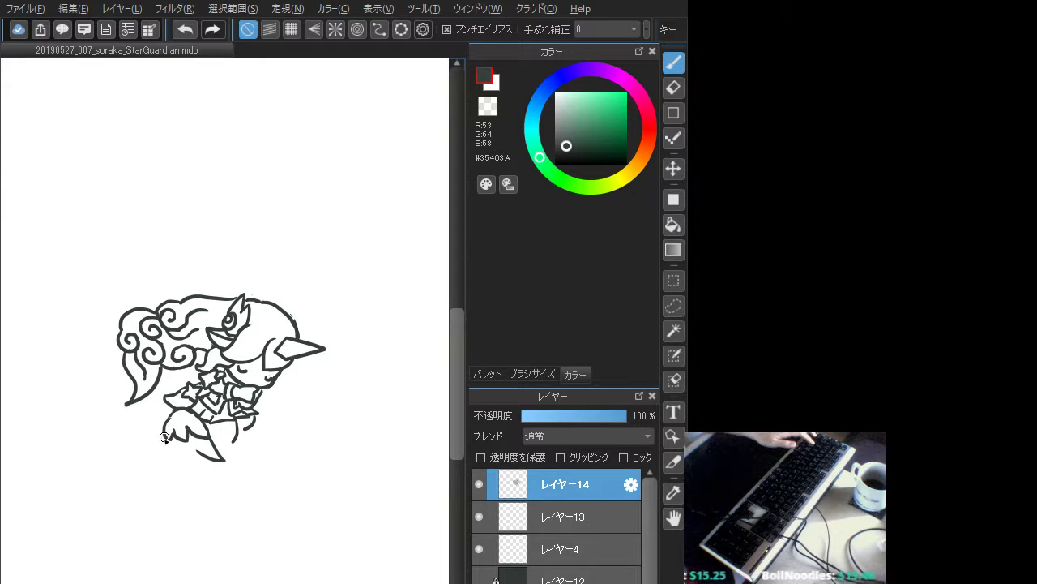
- Start the left wing's lower tier with a long feather beneath the outermost short one
mouse_move(165, 437)
mouse_down()
mouse_move(172, 465)
mouse_move(180, 441)
mouse_move(179, 457)
mouse_move(201, 469)
mouse_move(199, 451)
mouse_move(214, 468)
mouse_move(192, 428)
mouse_move(207, 463)
mouse_move(180, 442)
mouse_up()
key(ctrl+z)
key(ctrl+z)
key(ctrl+z)
key(ctrl+z)
- Complete the left wing's lower tier with long feathers, sweeping the last one into a pointed tip under the skirt
mouse_move(179, 443)
mouse_down()
mouse_move(186, 460)
mouse_move(227, 466)
mouse_move(220, 429)
mouse_move(213, 451)
mouse_move(231, 468)
mouse_move(203, 452)
mouse_move(230, 469)
mouse_move(205, 458)
mouse_move(237, 469)
mouse_move(201, 455)
mouse_move(230, 462)
mouse_move(214, 441)
mouse_move(234, 468)
mouse_move(210, 439)
mouse_move(232, 469)
mouse_up()
key(ctrl+z)
key(ctrl+z)
key(ctrl+z)
key(ctrl+z)
key(ctrl+z)
key(ctrl+z)
key(ctrl+z)
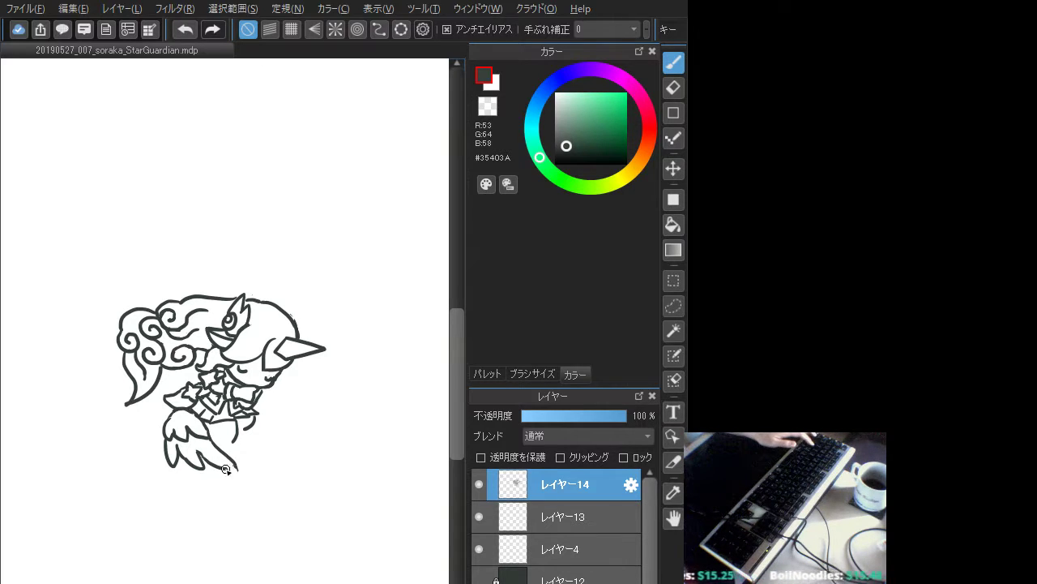
drag(195, 446, 208, 458)
key(ctrl+z)
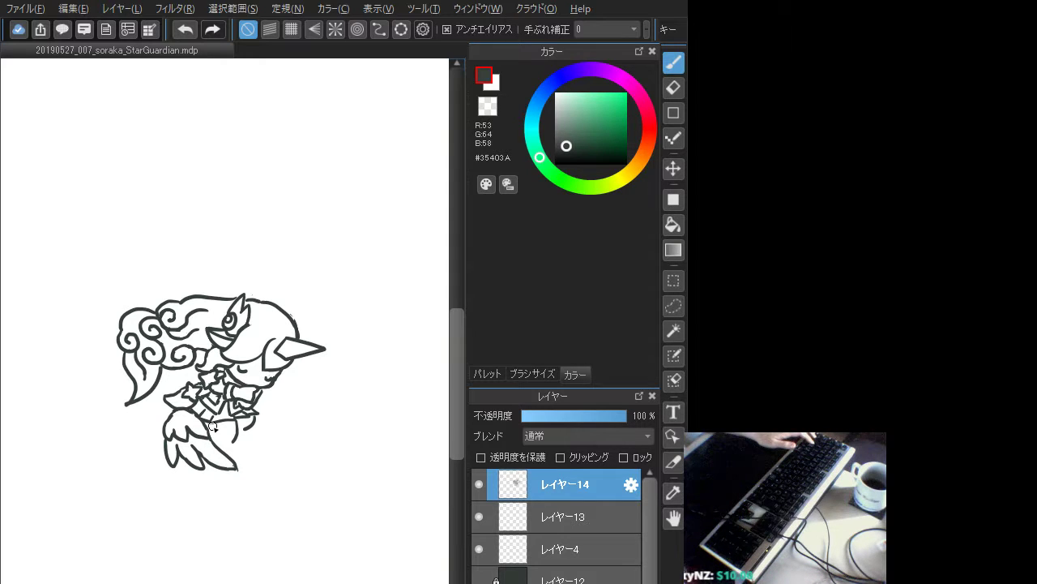
- Refine the front leg's outline beneath the skirt and draw a curved stocking band across the thigh
drag(234, 433, 235, 440)
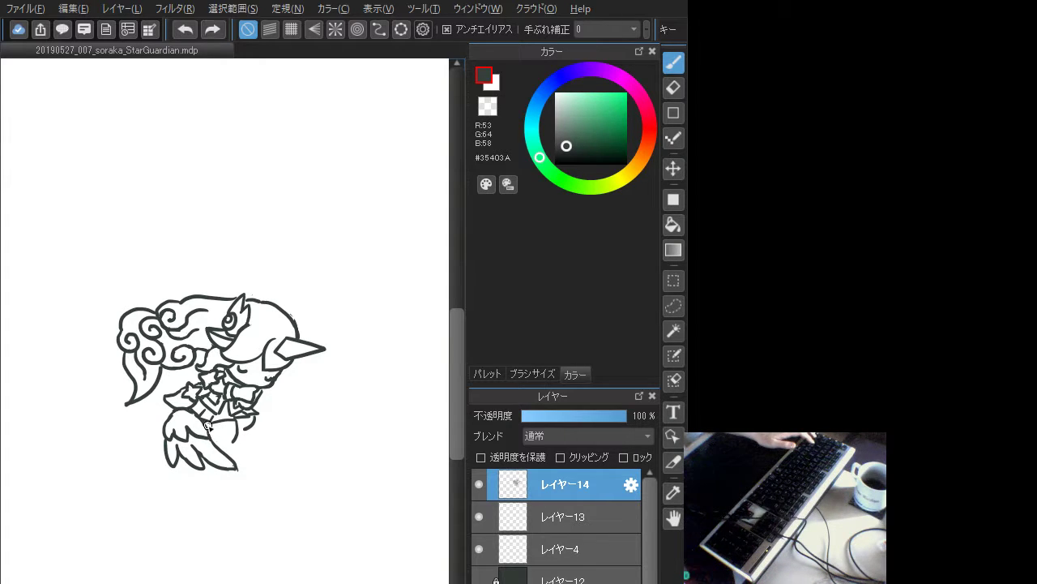
key(ctrl+z)
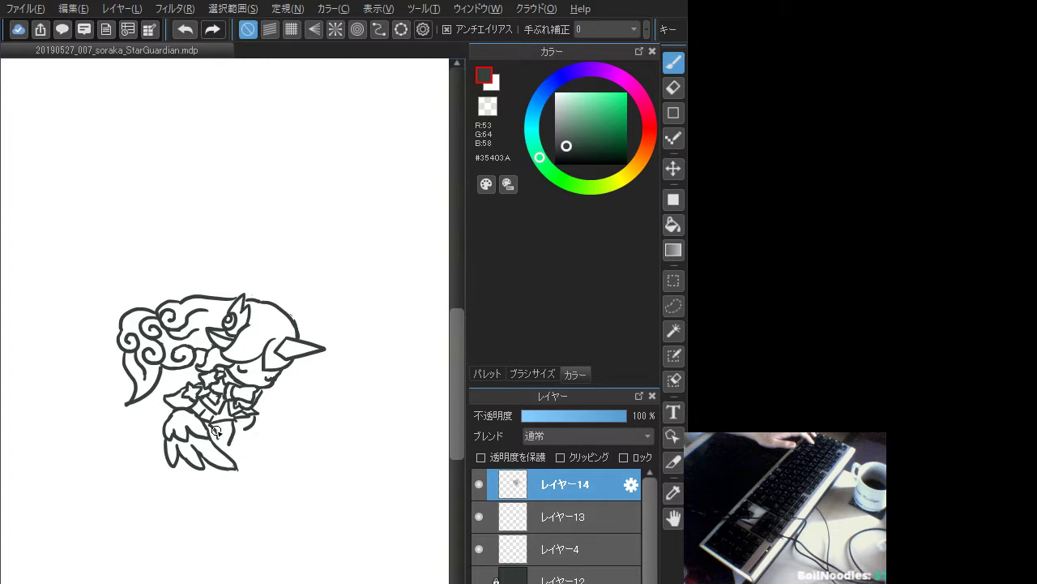
key(ctrl+z)
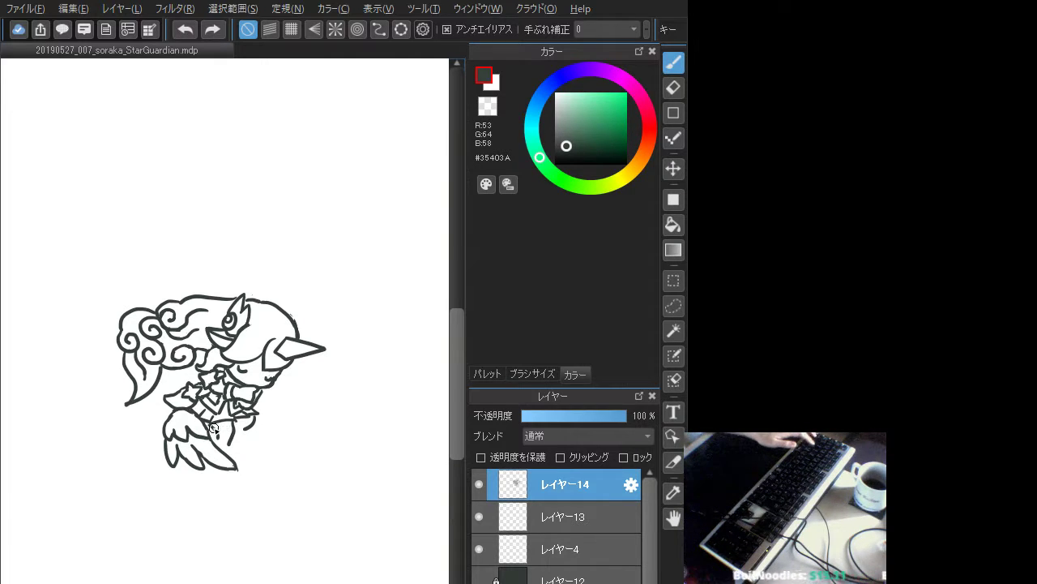
drag(217, 429, 233, 426)
key(ctrl+z)
key(ctrl+y)
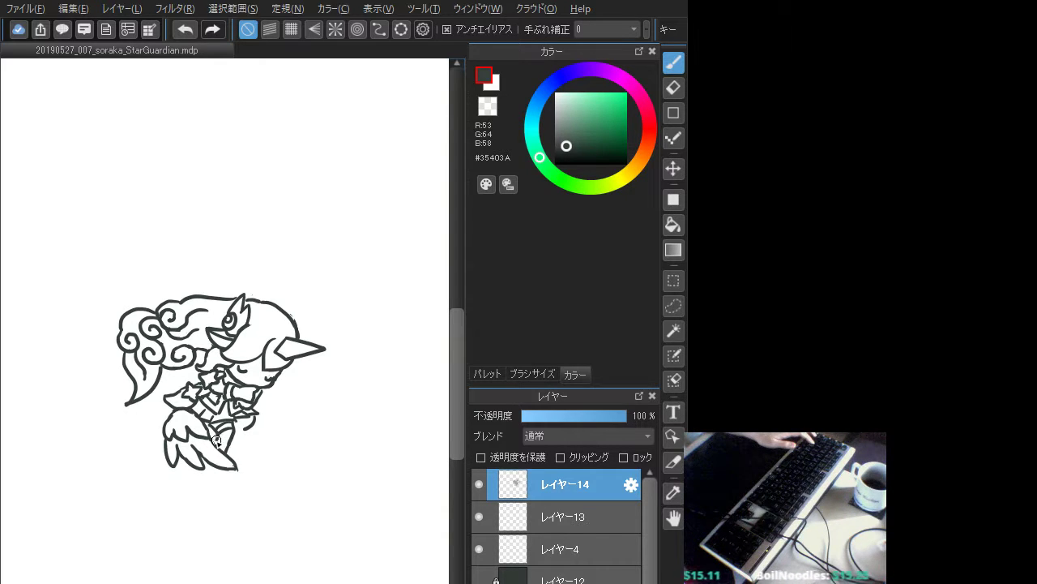
- Draw the front leg's lower part below the stocking band, ending in a small foot beneath the left wing's tip
key(ctrl+z)
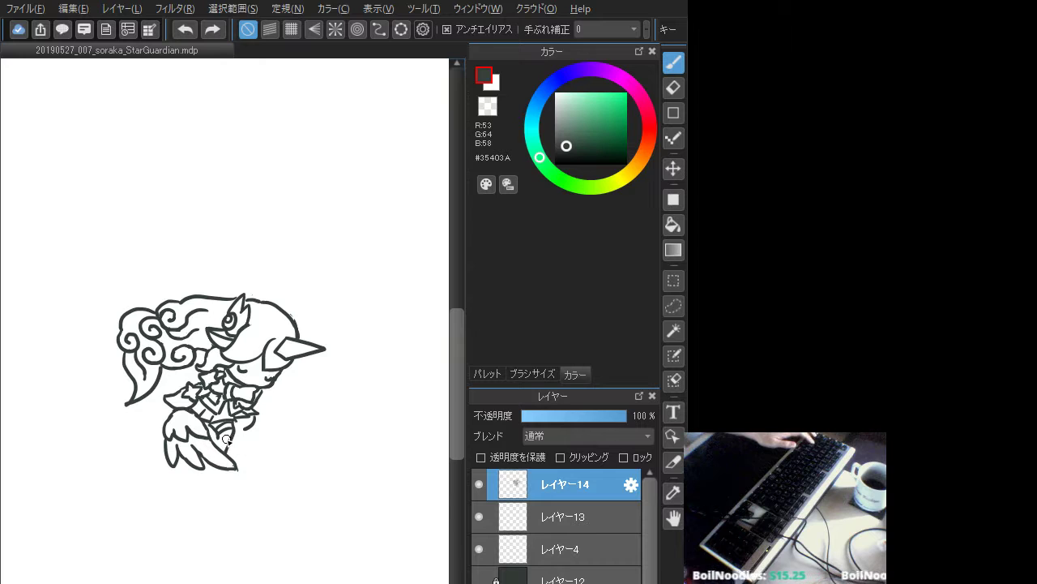
key(ctrl+y)
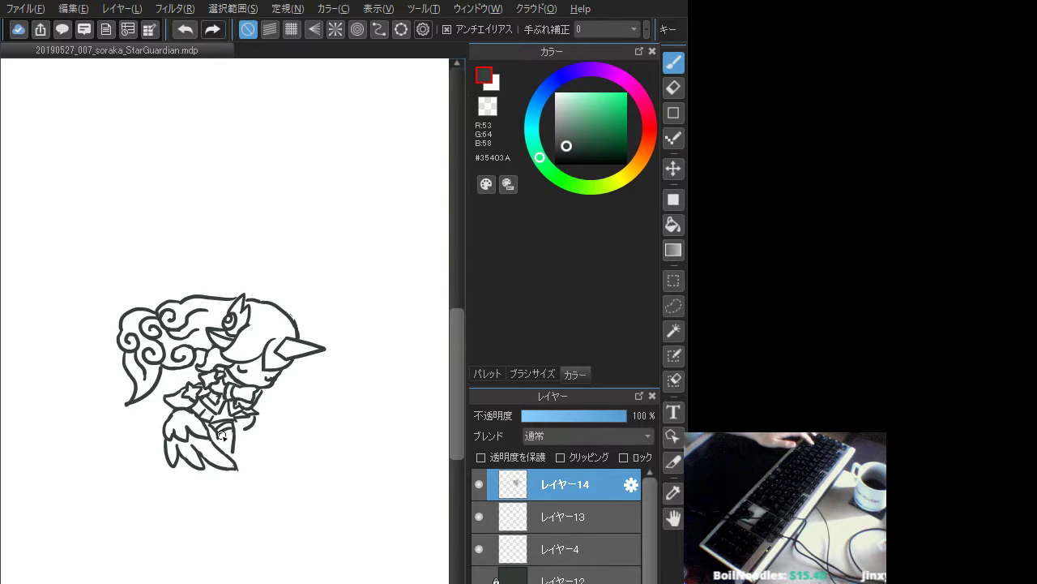
key(ctrl+z)
drag(217, 431, 231, 455)
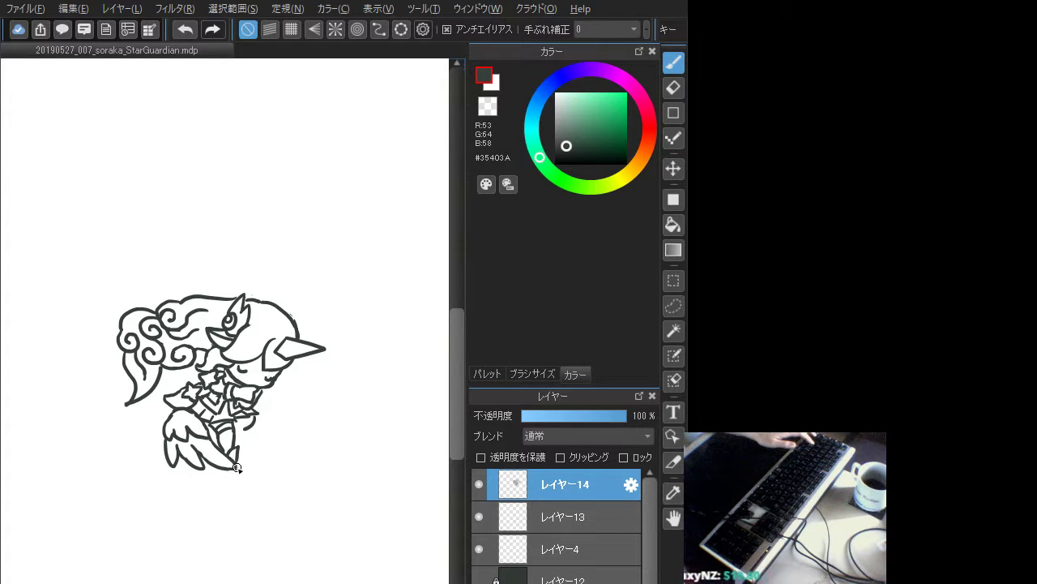
mouse_move(234, 482)
mouse_down()
mouse_move(225, 470)
mouse_move(236, 470)
mouse_up()
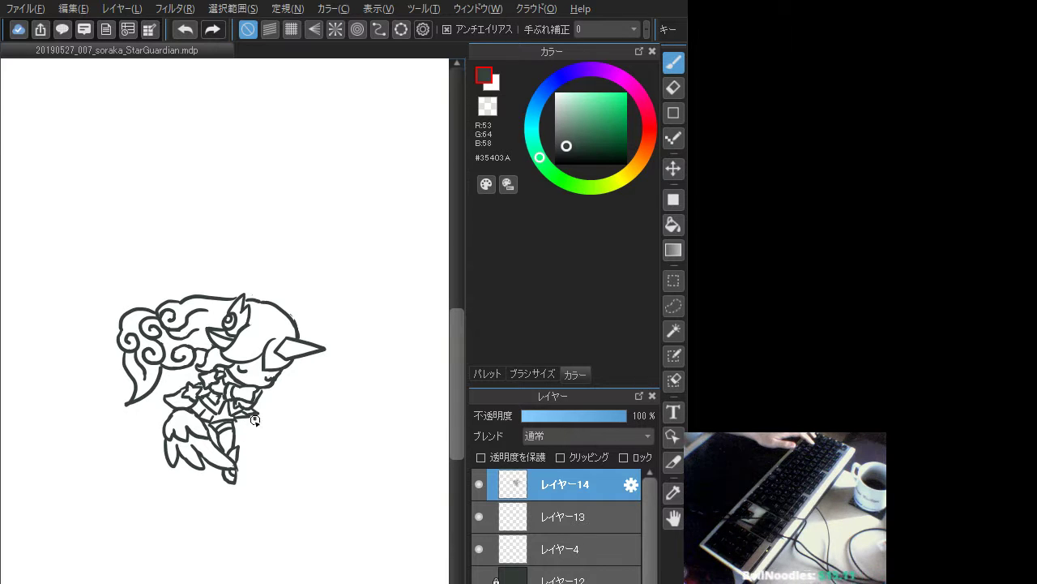
- Redraw the bent second leg as a small rounded knee under the skirt's right edge
key(ctrl+z)
drag(254, 417, 237, 434)
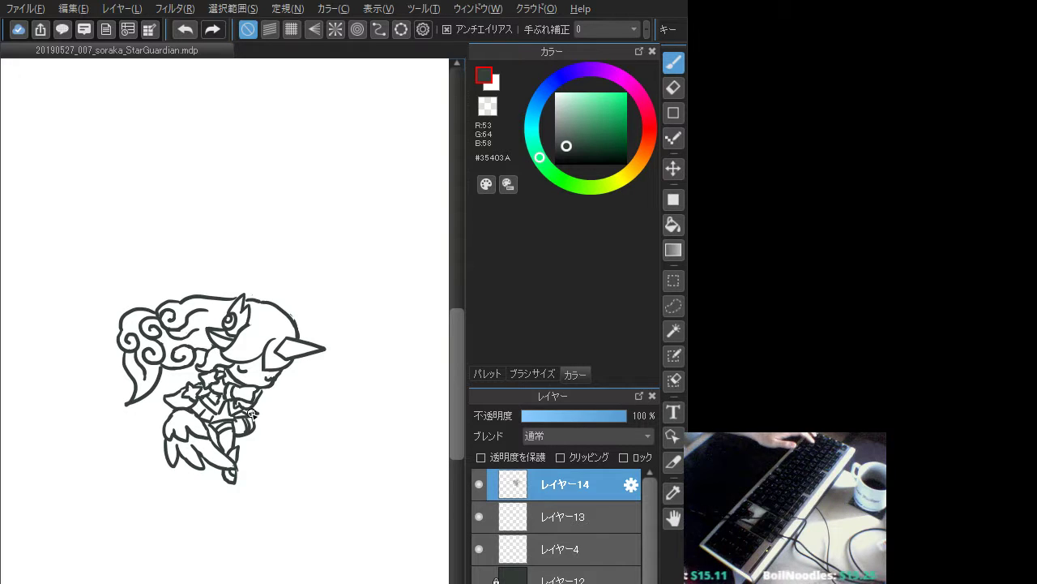
key(ctrl+z)
mouse_move(255, 411)
mouse_down()
mouse_move(236, 440)
mouse_move(245, 422)
mouse_up()
key(ctrl+z)
key(ctrl+z)
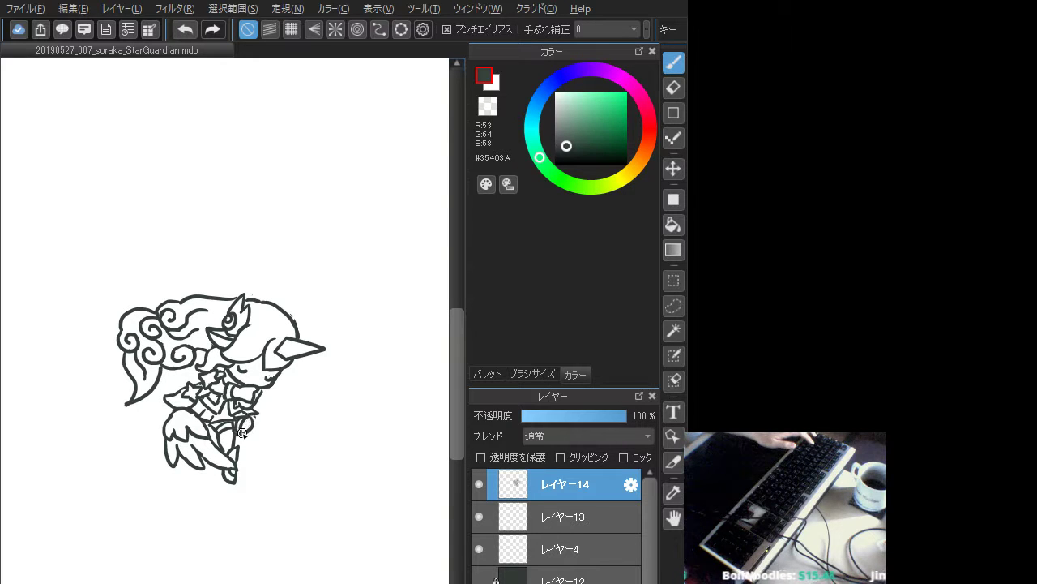
key(ctrl+z)
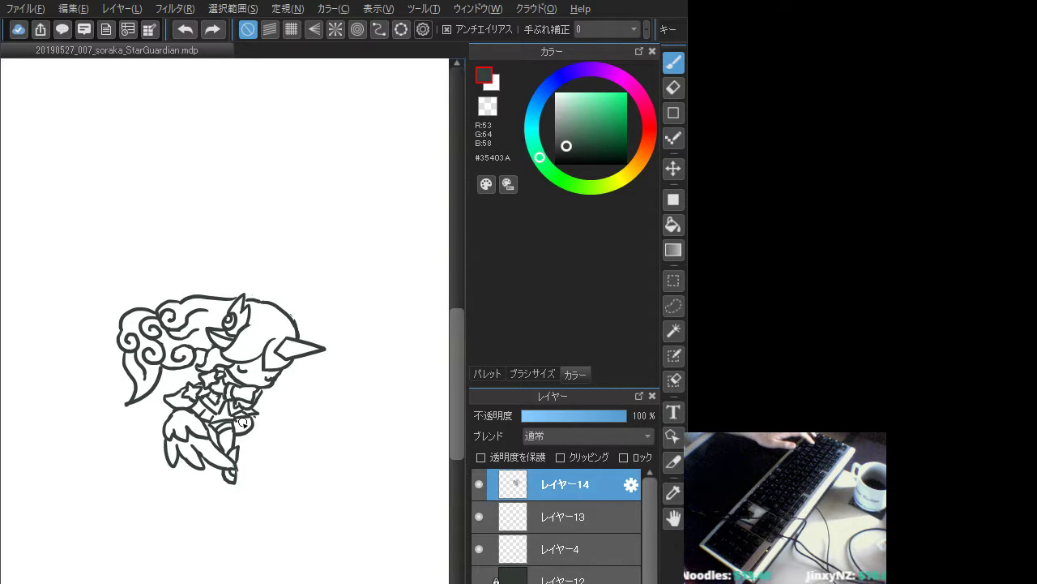
drag(243, 422, 251, 419)
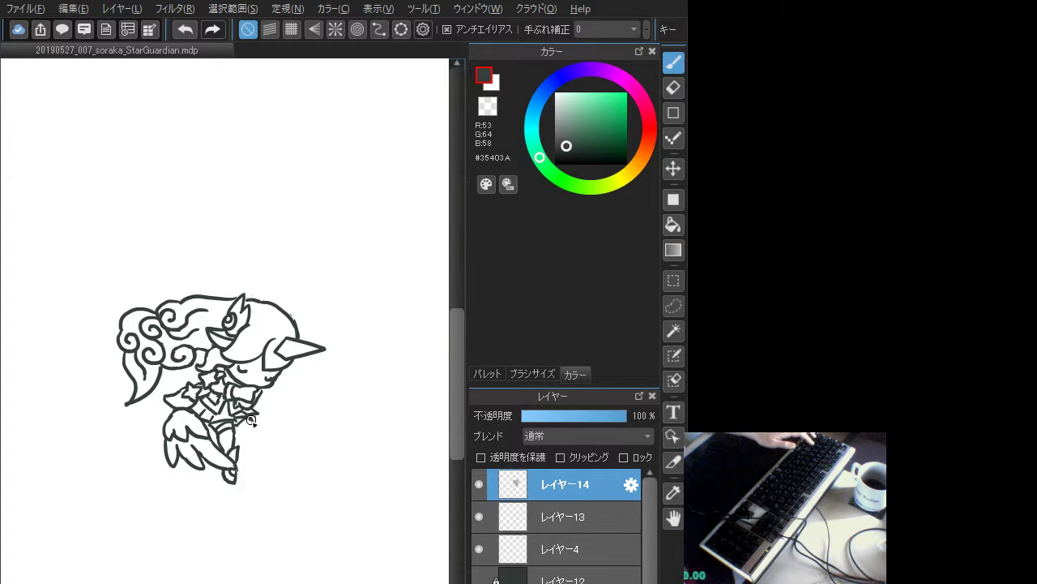
key(ctrl+z)
drag(237, 435, 256, 414)
key(ctrl+z)
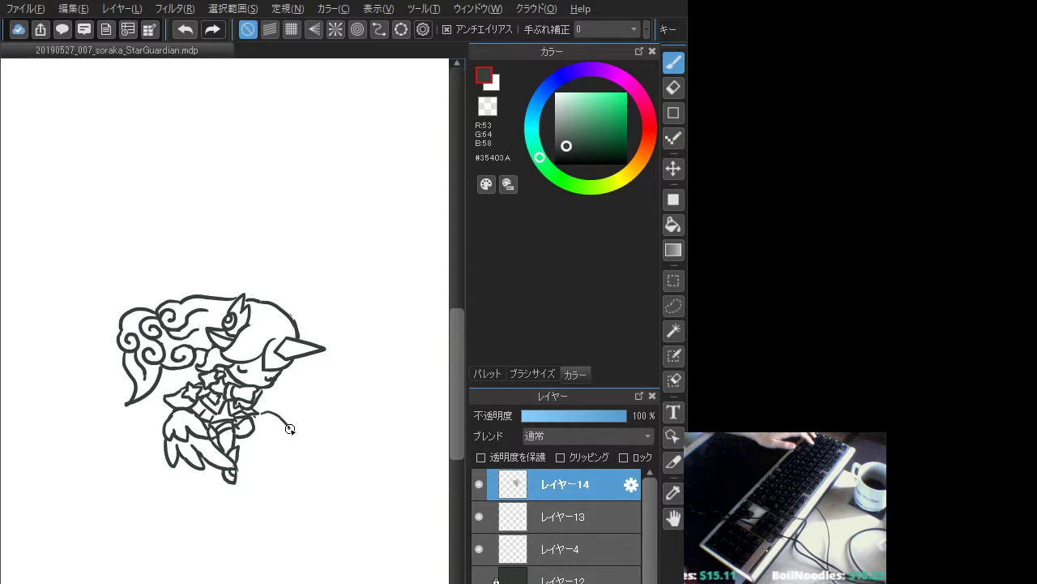
- Begin the right wing beside the bent knee with an arched top edge and a leaf-shaped feather
key(ctrl+z)
key(ctrl+z)
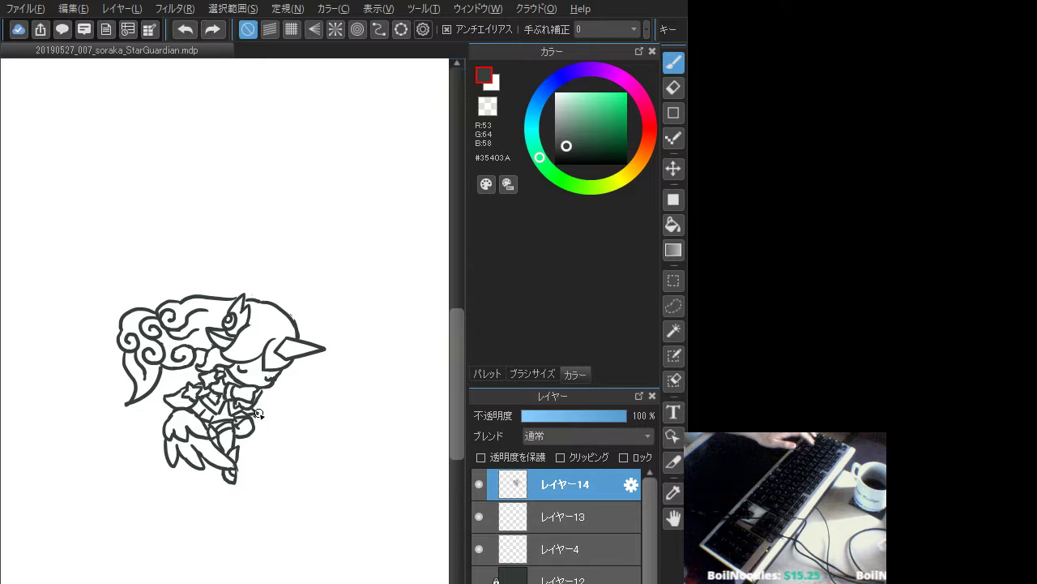
mouse_move(256, 414)
mouse_down()
mouse_move(295, 440)
mouse_move(274, 428)
mouse_move(277, 415)
mouse_move(290, 426)
mouse_move(264, 423)
mouse_up()
key(ctrl+z)
key(ctrl+z)
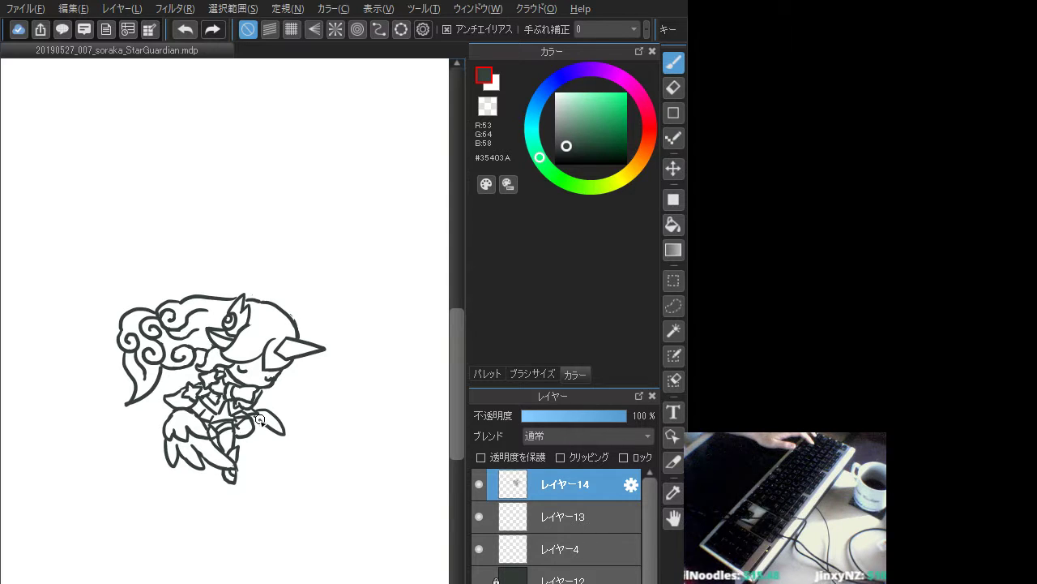
key(ctrl+z)
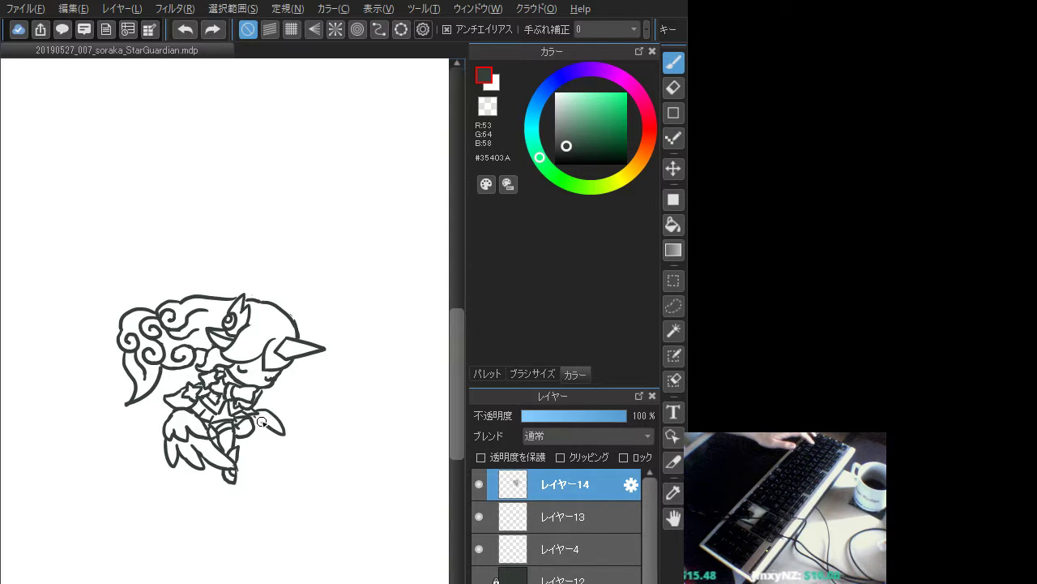
- Add short inner feathers to the right wing next to the knee and rework its top edge
drag(255, 411, 253, 432)
key(ctrl+z)
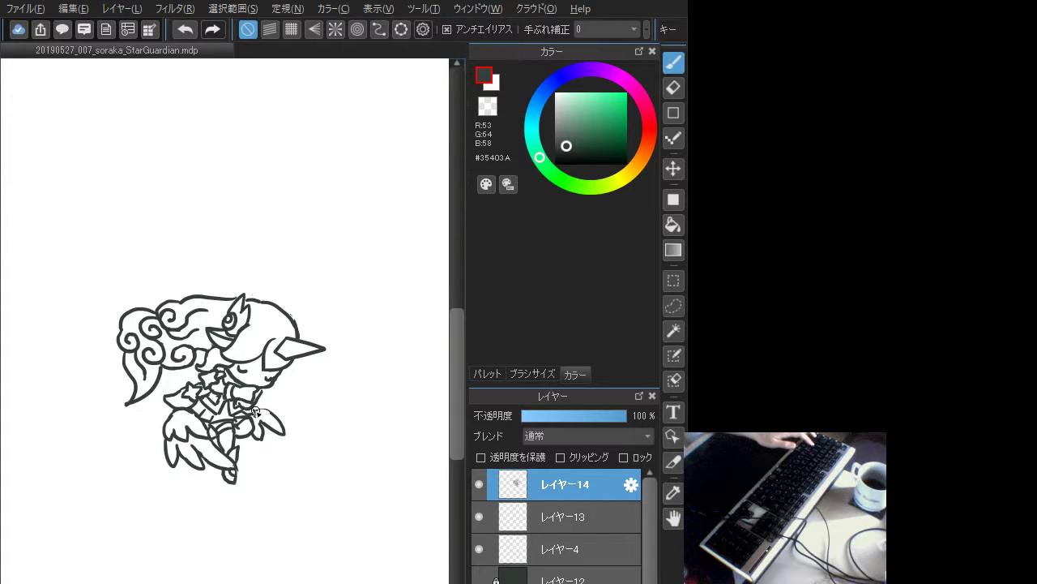
key(ctrl+z)
drag(253, 409, 276, 417)
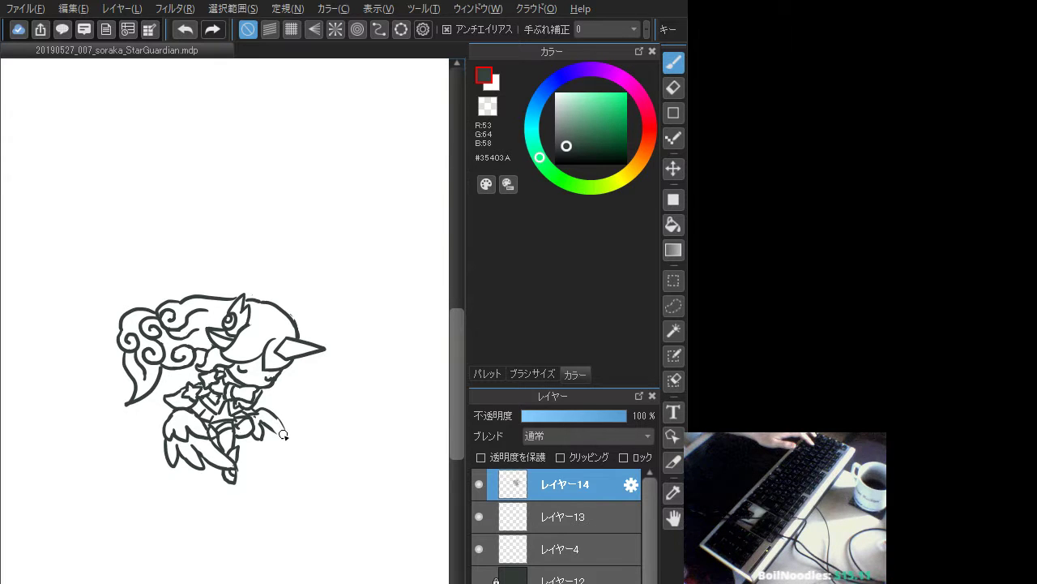
- Draw the right wing's long lower feathers and close its outer edge at the short feather's tip
mouse_move(285, 435)
mouse_down()
mouse_move(286, 472)
mouse_move(253, 435)
mouse_up()
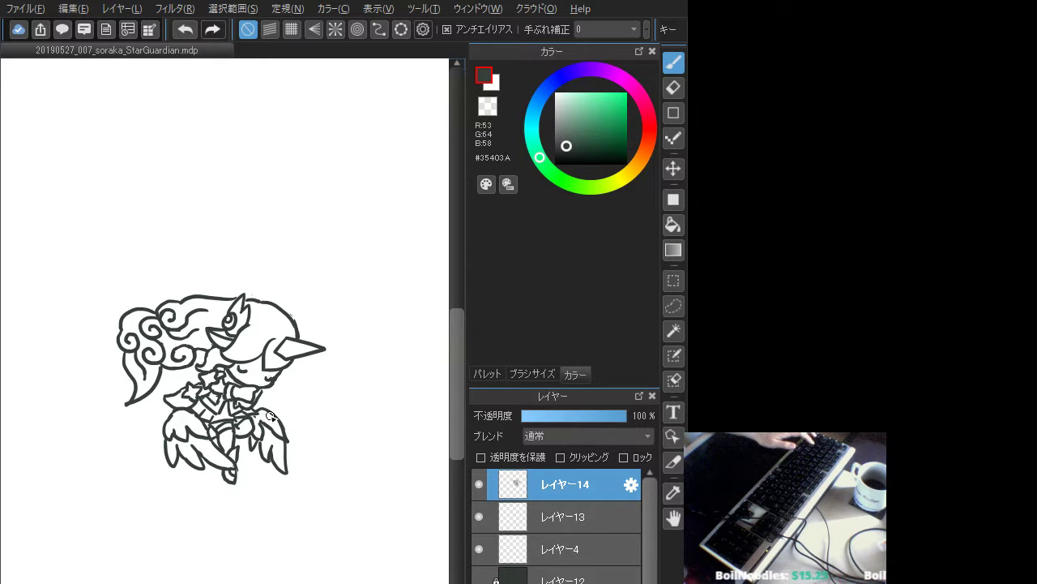
key(ctrl+z)
key(ctrl+z)
drag(286, 471, 252, 436)
key(ctrl+z)
key(ctrl+z)
key(ctrl+z)
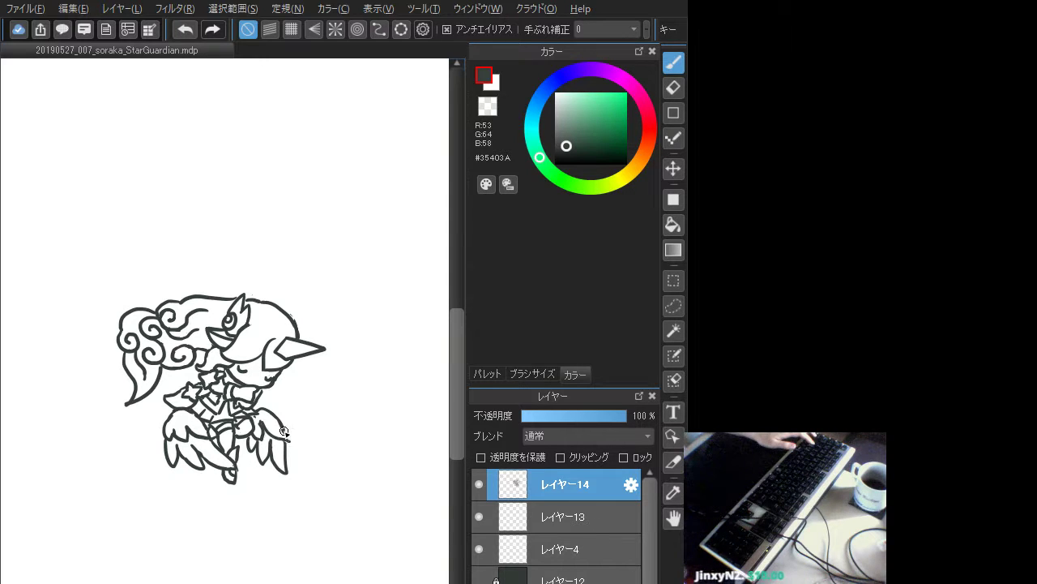
drag(258, 419, 257, 438)
key(ctrl+z)
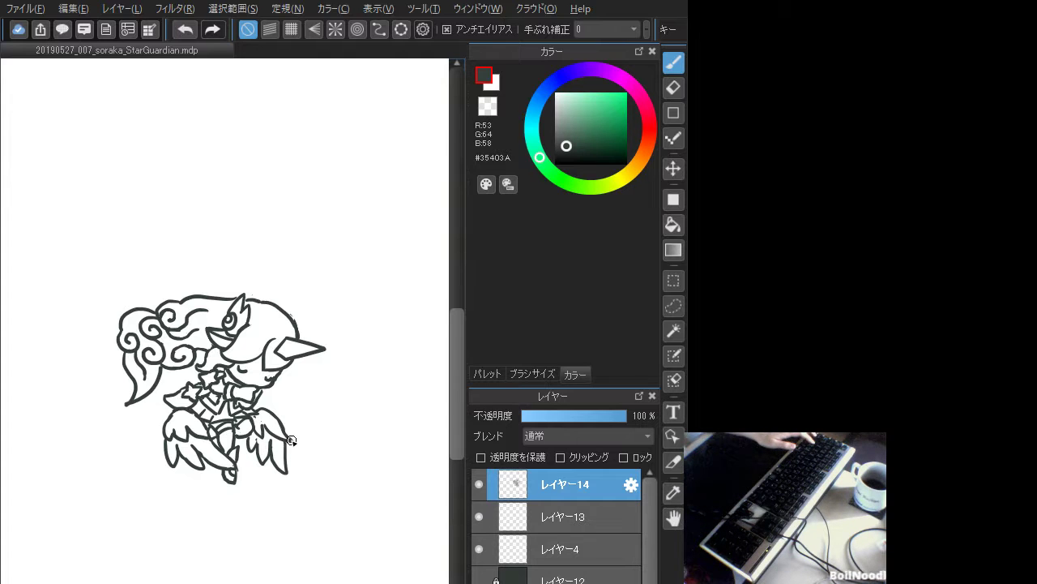
key(ctrl+z)
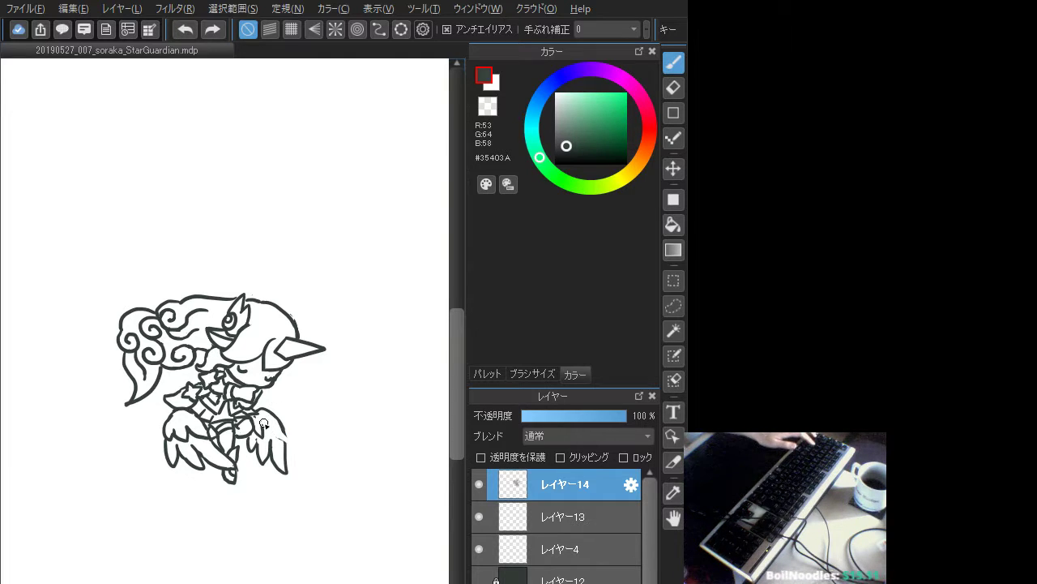
drag(282, 428, 286, 442)
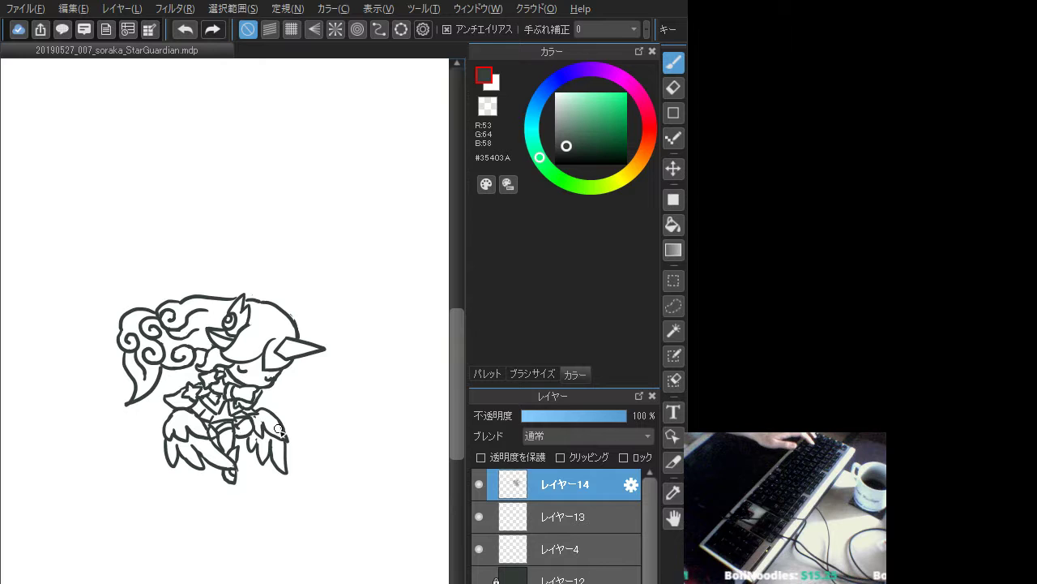
- Reshape the right wing's outermost long feather into a longer, inward-curving tip and touch up the feather beside it
mouse_move(276, 460)
mouse_down()
mouse_move(284, 478)
mouse_move(276, 467)
mouse_move(286, 467)
mouse_move(278, 478)
mouse_up()
drag(270, 441, 278, 478)
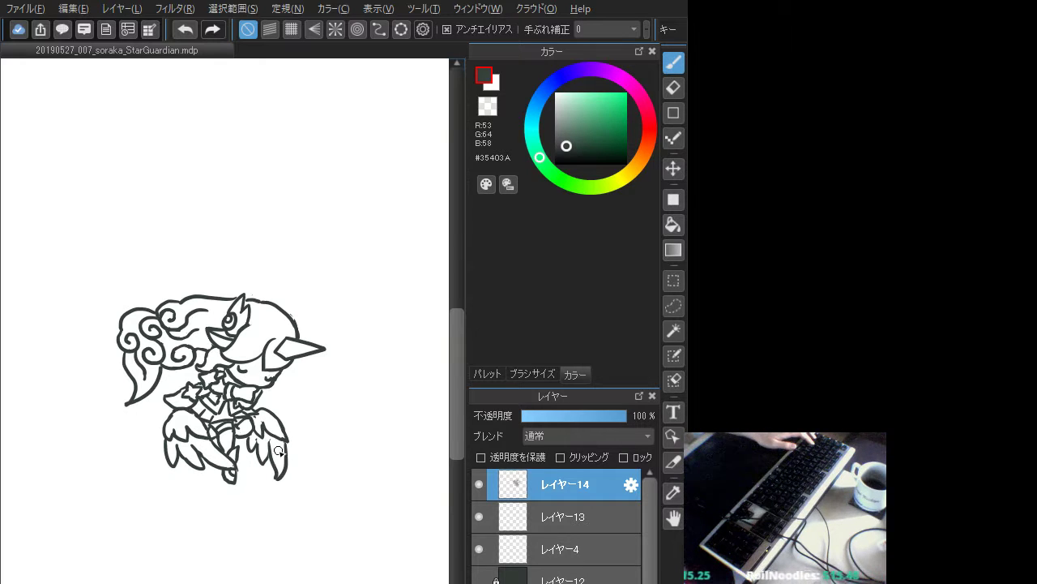
key(ctrl+z)
drag(270, 440, 278, 478)
key(ctrl+z)
drag(269, 438, 280, 477)
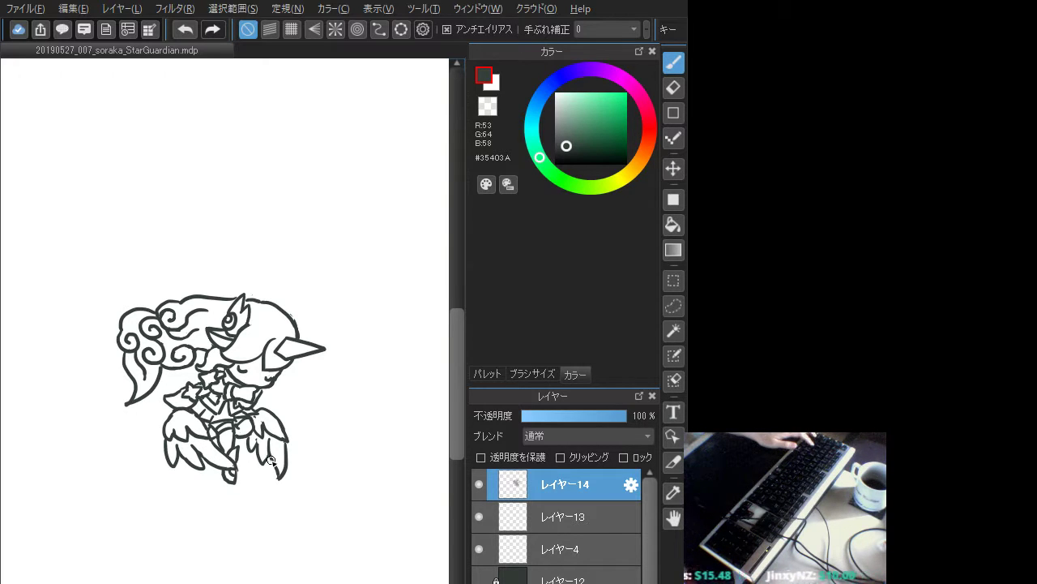
drag(269, 441, 264, 465)
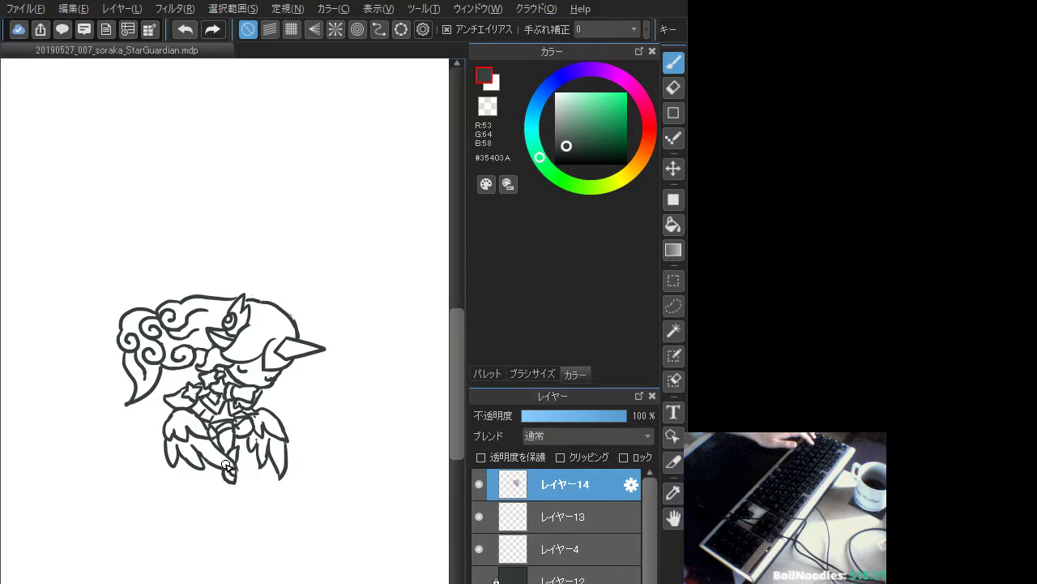
- Redraw the ponytail's hanging end with a smoother outer curve and a longer pointed tip
drag(273, 443, 251, 463)
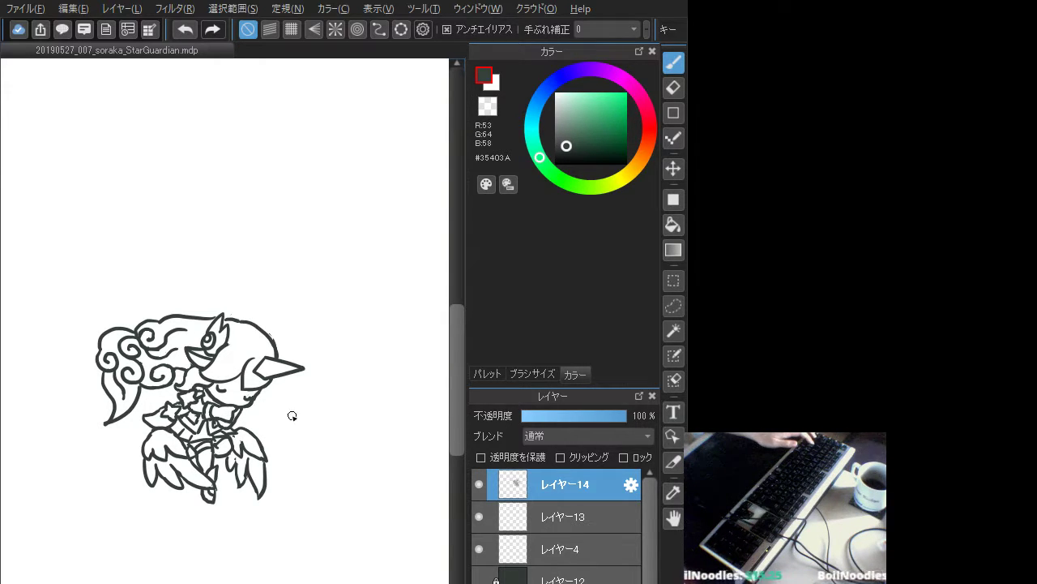
mouse_move(109, 416)
mouse_down()
mouse_move(123, 426)
mouse_move(116, 415)
mouse_move(102, 431)
mouse_up()
mouse_move(137, 396)
mouse_down()
mouse_move(122, 426)
mouse_move(127, 416)
mouse_move(106, 421)
mouse_up()
mouse_move(141, 387)
mouse_down()
mouse_move(139, 413)
mouse_move(120, 429)
mouse_up()
key(ctrl+z)
mouse_move(138, 384)
mouse_down()
mouse_move(137, 403)
mouse_move(111, 419)
mouse_up()
key(ctrl+z)
mouse_move(139, 385)
mouse_down()
mouse_move(135, 411)
mouse_move(109, 426)
mouse_up()
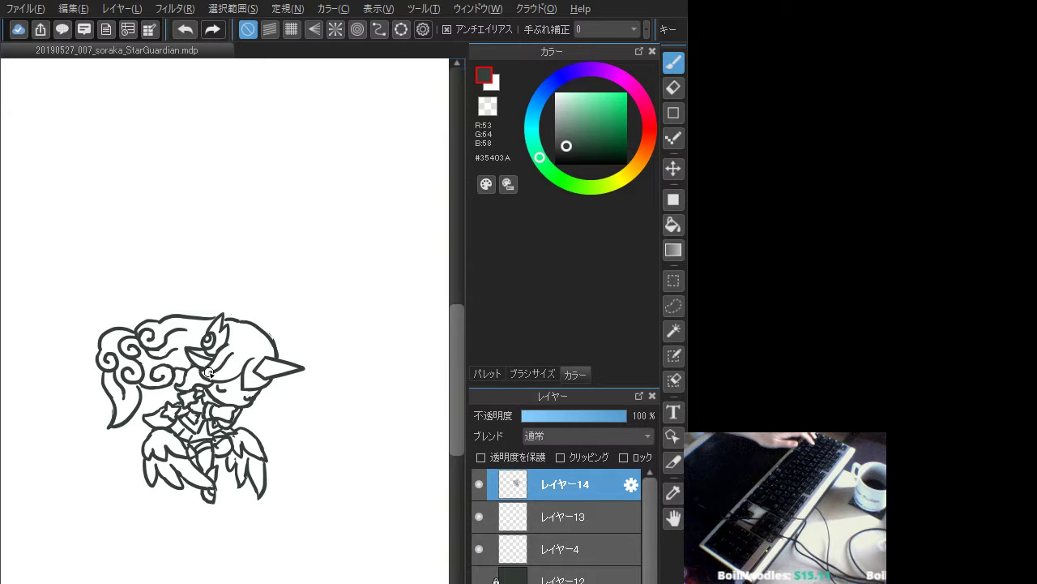
- Rework the fringe lines above the closed eyes, between the head ornament and the horn
key(ctrl+z)
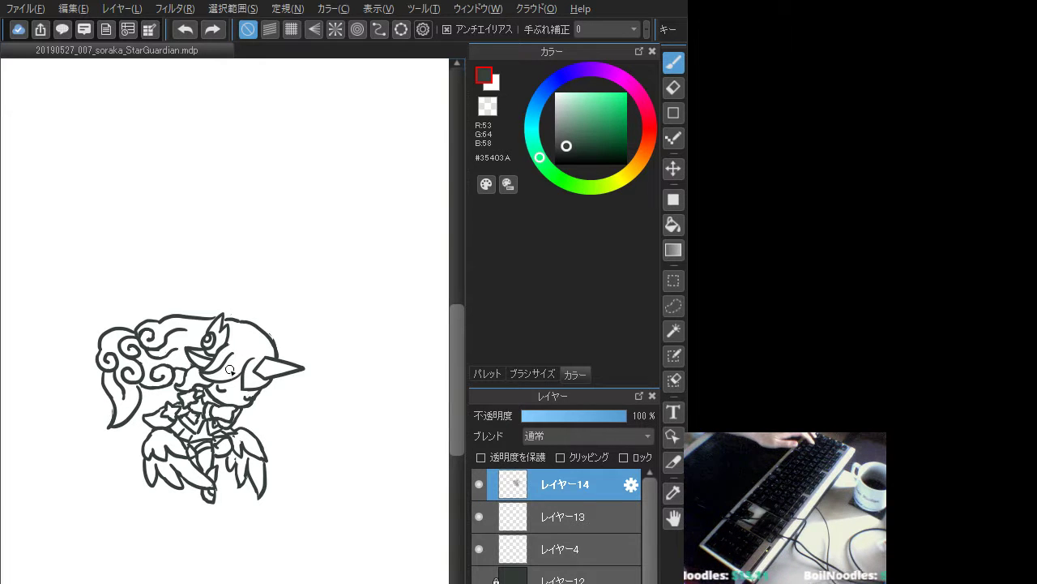
drag(230, 370, 203, 375)
key(ctrl+z)
key(ctrl+z)
key(ctrl+z)
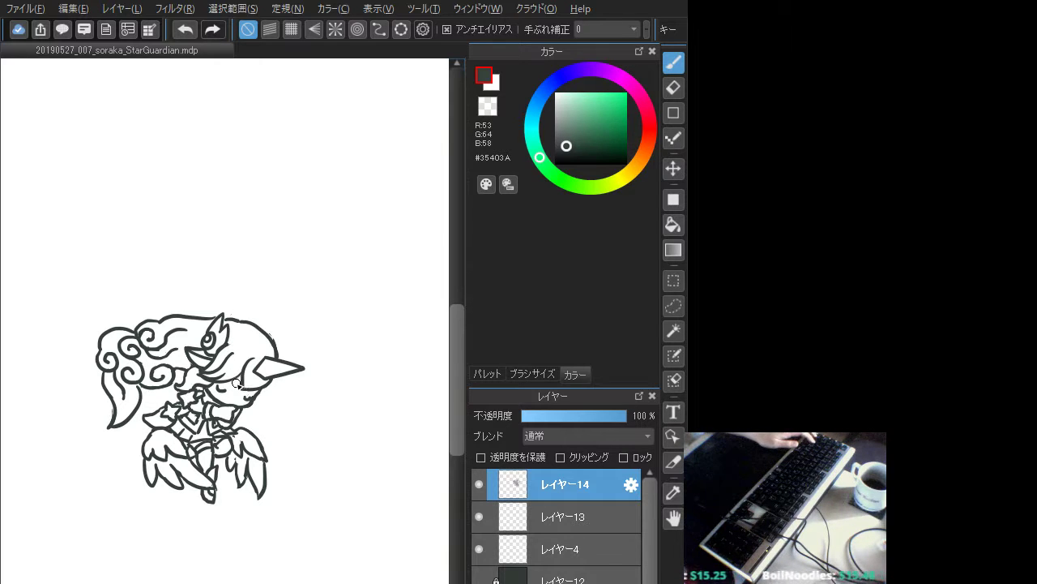
- Rework the fringe lines sweeping across the character's forehead, keeping a cleaner curved strand above the eye
key(ctrl+z)
key(ctrl+y)
key(ctrl+z)
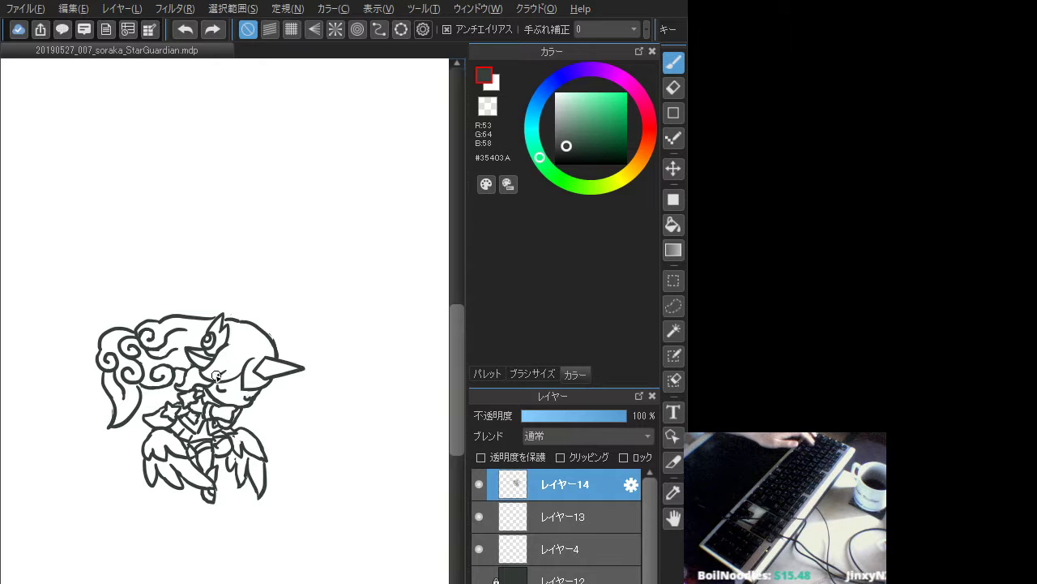
key(ctrl+y)
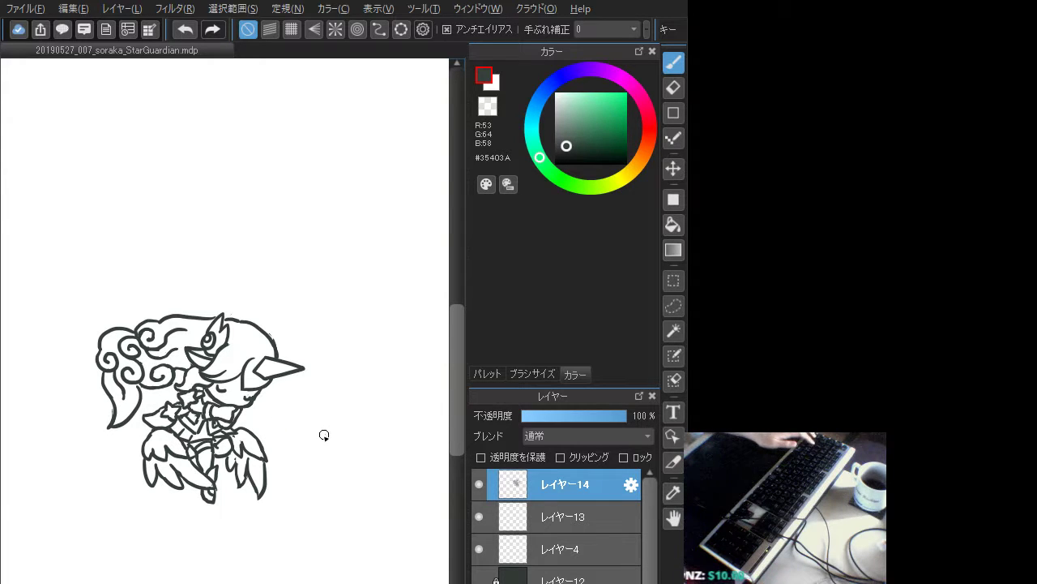
- Draw the upper edge of a thin wand shaft reaching forward from the character's hand, below the horn
drag(297, 452, 279, 455)
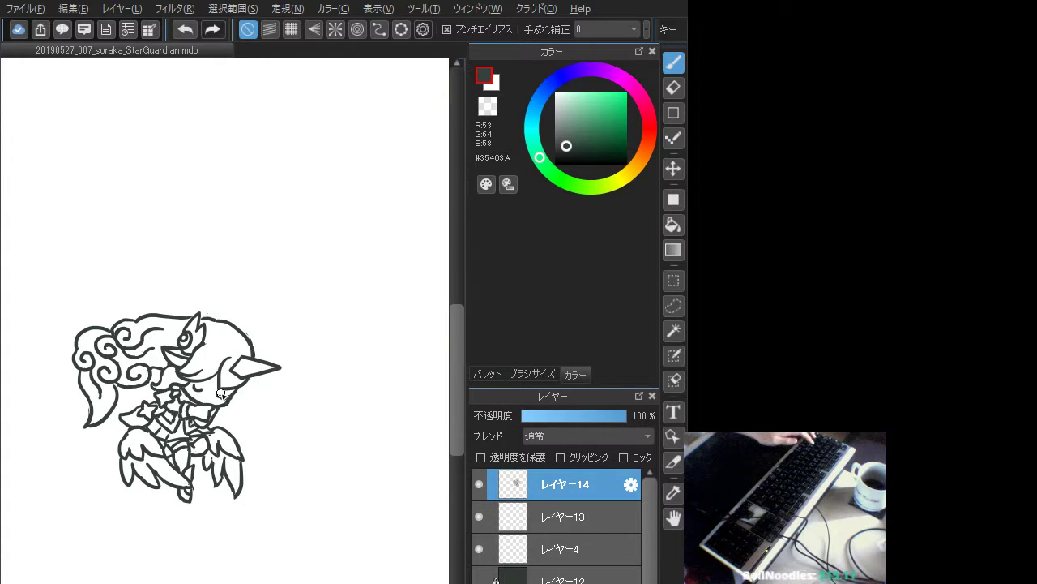
drag(284, 387, 318, 399)
key(ctrl+z)
key(ctrl+z)
key(ctrl+z)
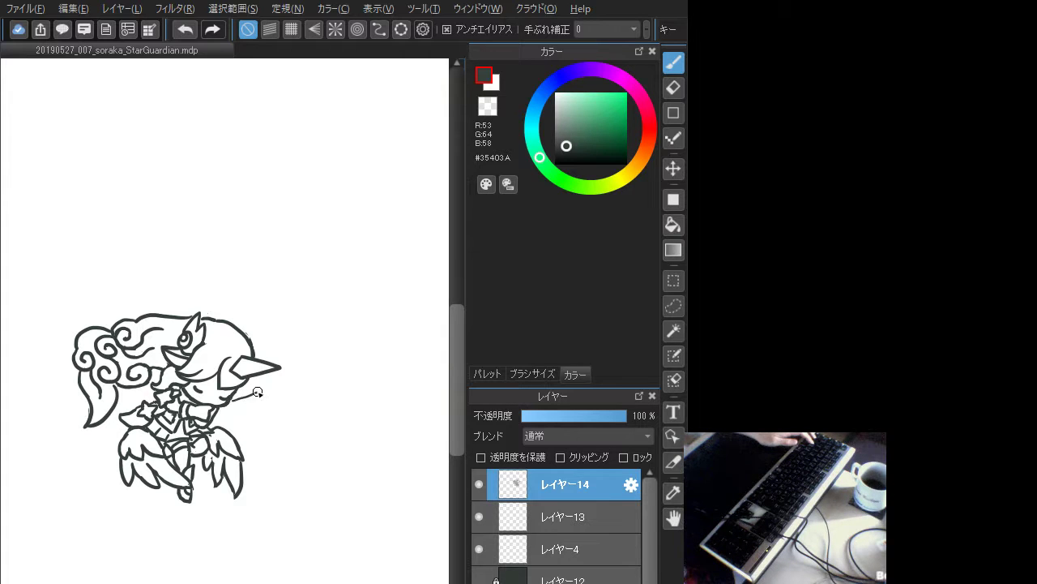
- Draw the lower edge of the wand shaft and close its far end with a small rectangular cap
mouse_move(265, 397)
mouse_down()
mouse_move(242, 403)
mouse_move(266, 405)
mouse_move(217, 409)
mouse_up()
key(ctrl+z)
key(ctrl+z)
key(ctrl+z)
key(ctrl+z)
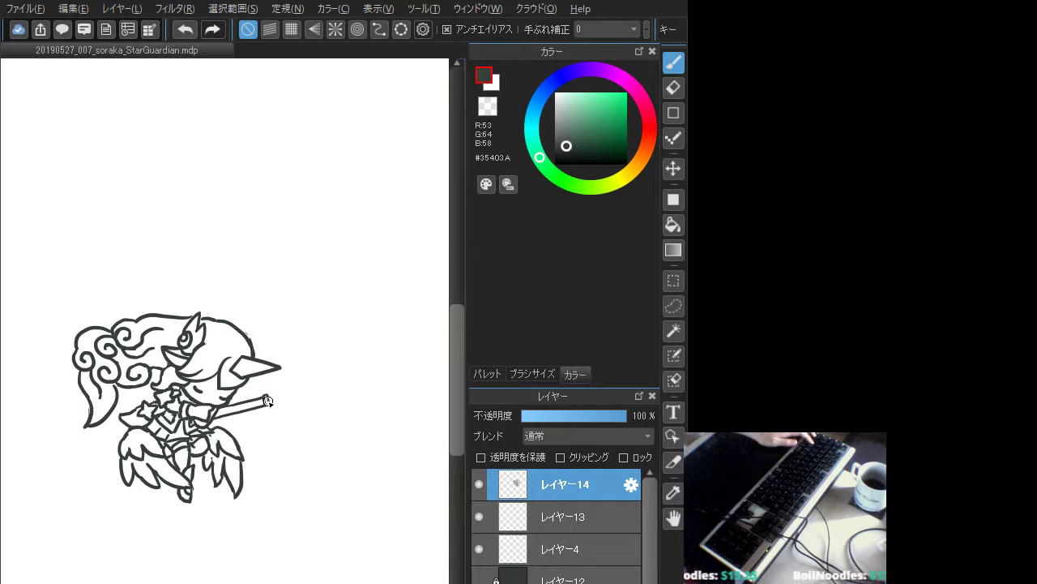
key(ctrl+z)
drag(265, 404, 262, 397)
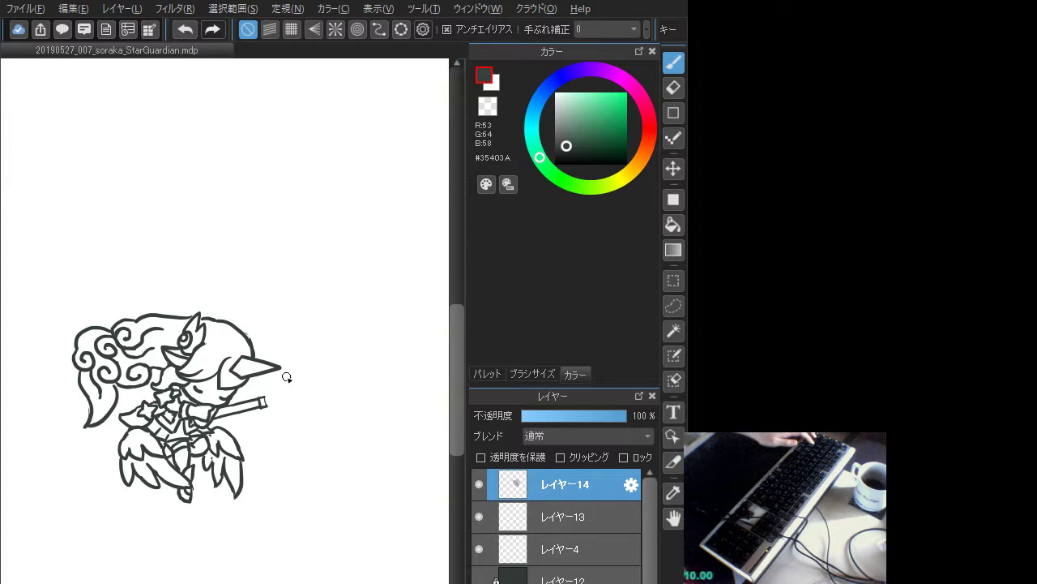
- Draw a four-pointed star outline as the wand's head, just beyond the end of the shaft
mouse_move(284, 377)
mouse_down()
mouse_move(266, 398)
mouse_move(286, 406)
mouse_move(286, 374)
mouse_move(303, 400)
mouse_up()
key(ctrl+z)
key(ctrl+z)
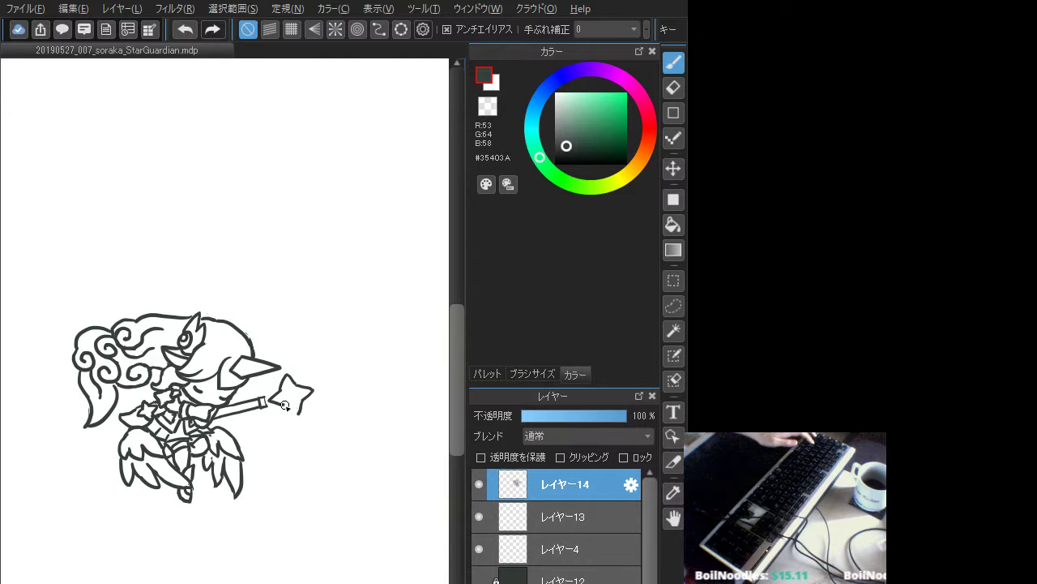
key(ctrl+z)
drag(301, 398, 296, 417)
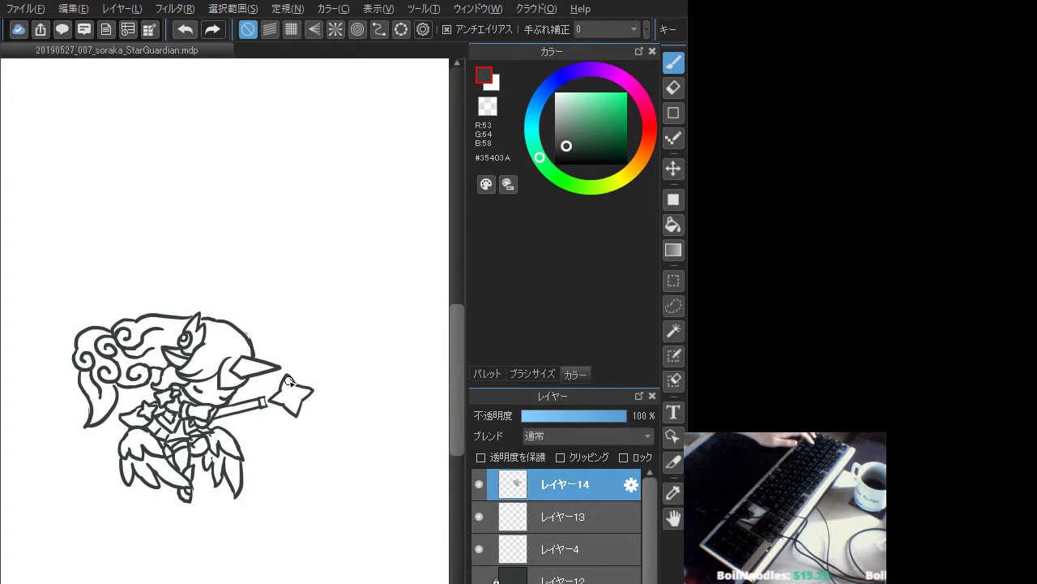
- Draw a smaller four-pointed star inside the wand head, following its outer contour
key(ctrl+z)
key(ctrl+z)
drag(287, 376, 283, 389)
key(ctrl+z)
key(ctrl+y)
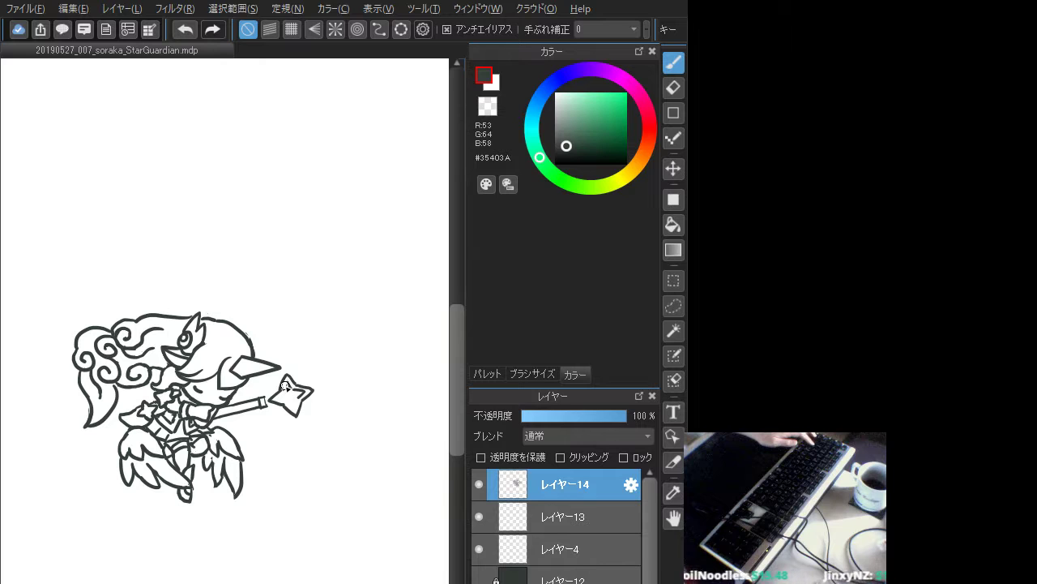
key(ctrl+z)
key(ctrl+y)
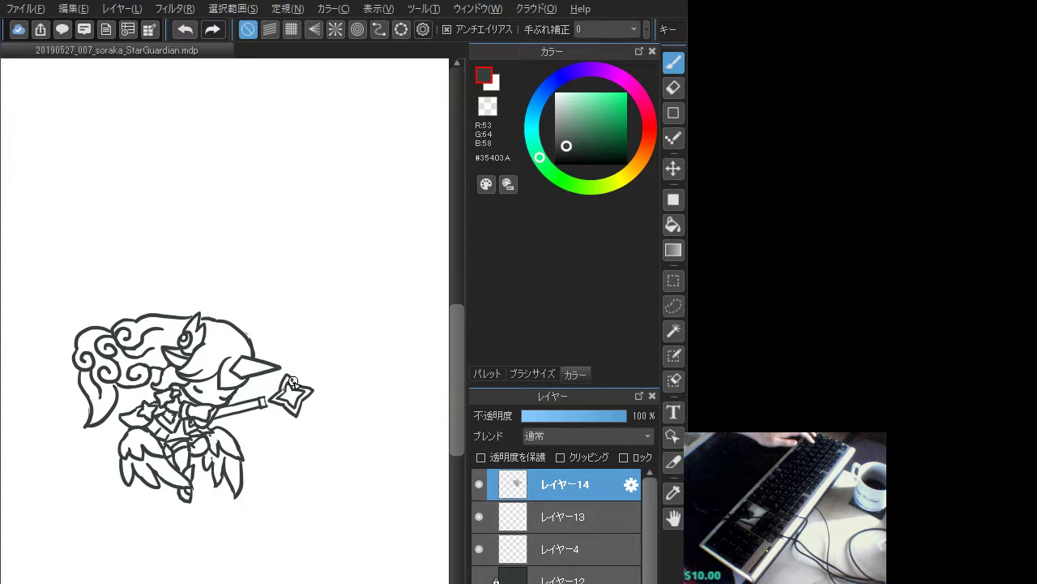
key(ctrl+z)
drag(289, 377, 301, 388)
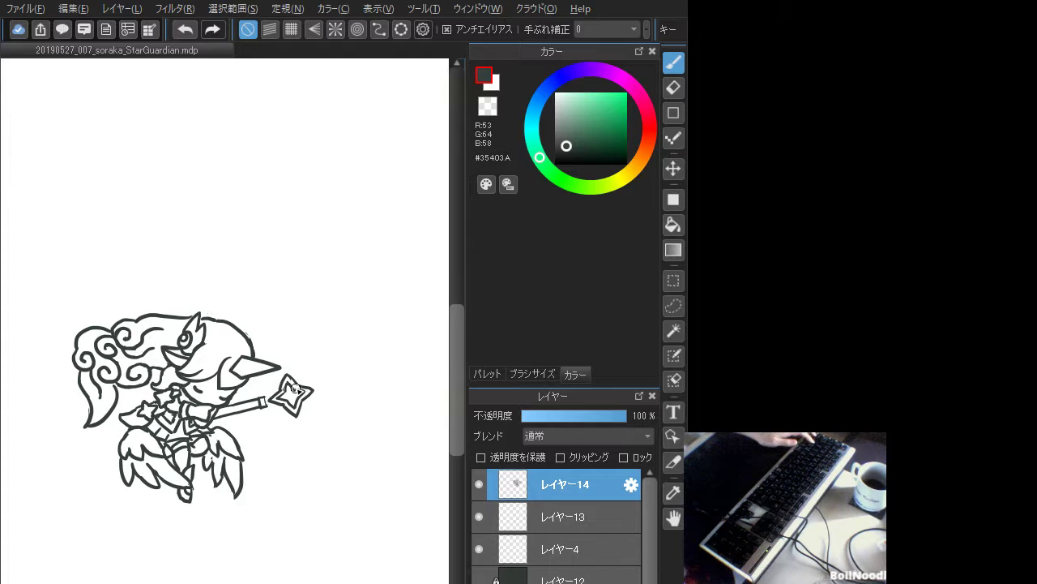
key(ctrl+z)
drag(289, 383, 296, 390)
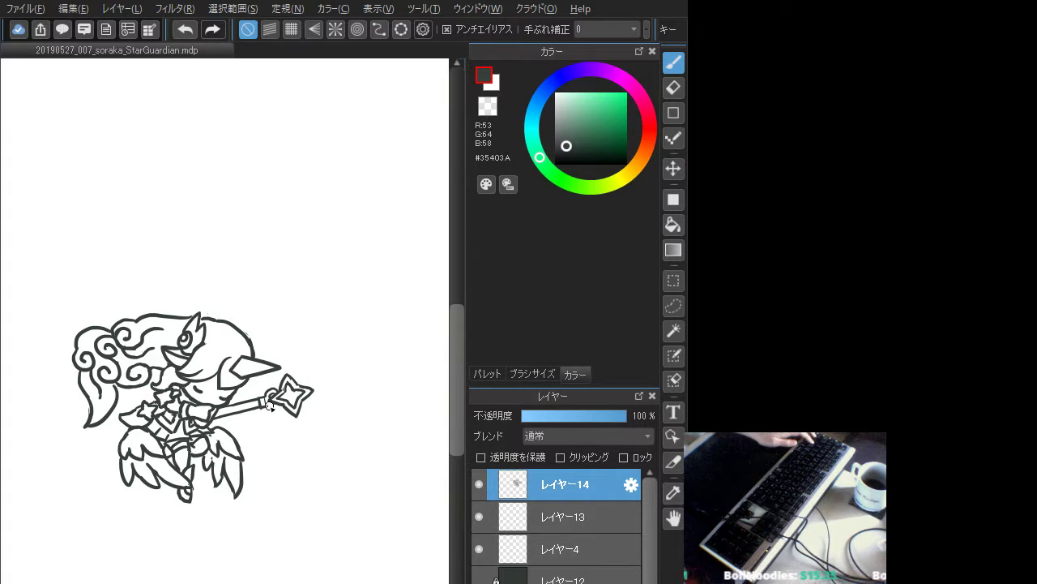
- Draw a small rounded connector joining the shaft's cap to the star head
drag(269, 404, 282, 405)
key(ctrl+z)
key(ctrl+z)
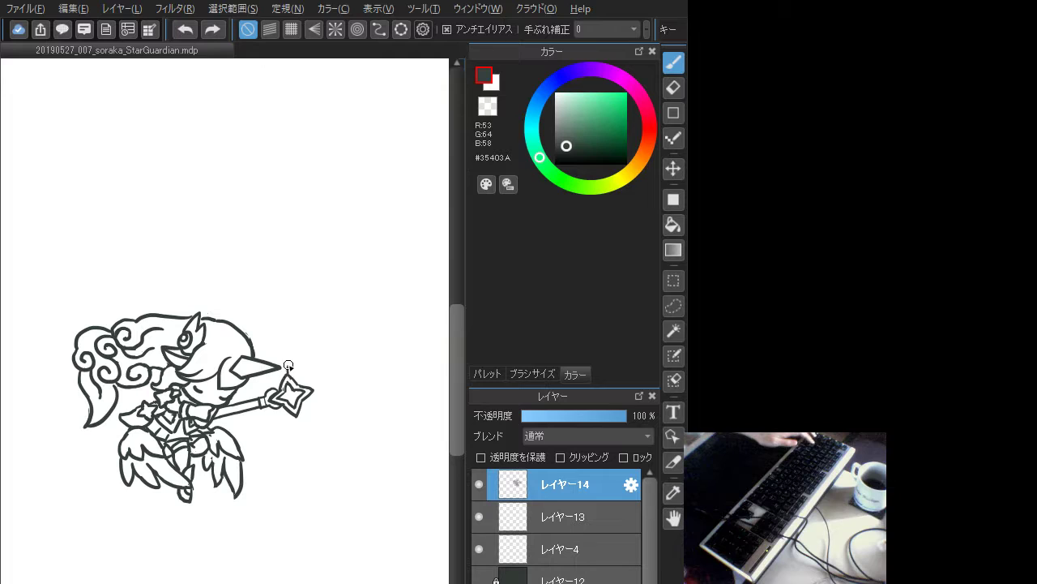
mouse_move(288, 366)
mouse_down()
mouse_move(292, 338)
mouse_move(269, 362)
mouse_up()
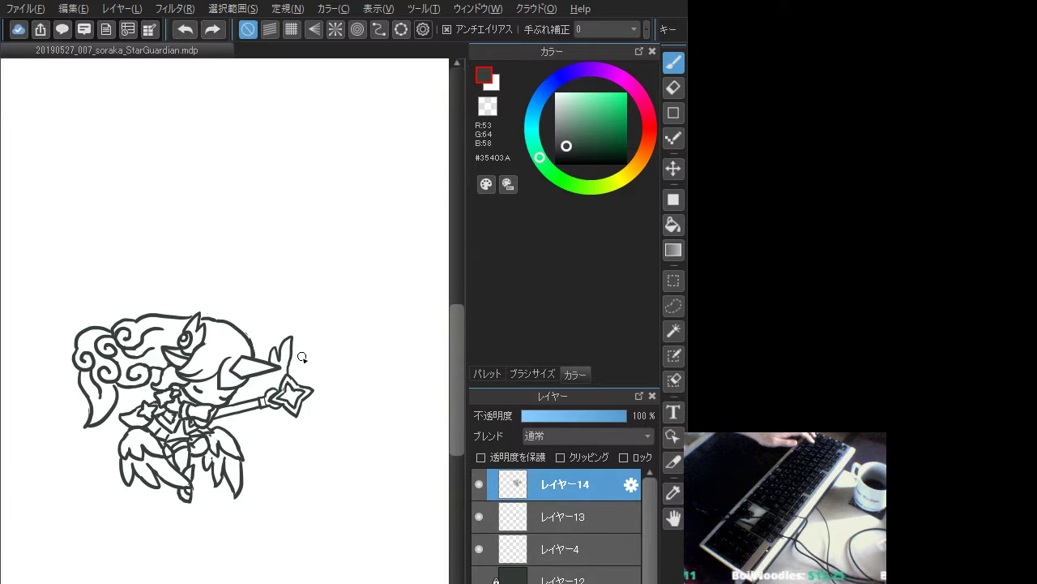
key(ctrl+z)
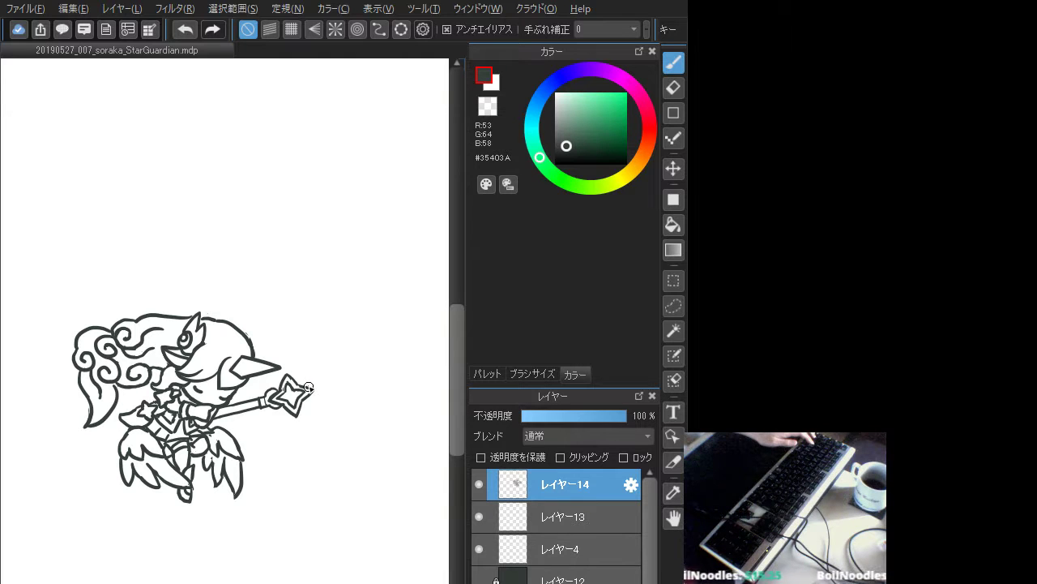
key(ctrl+z)
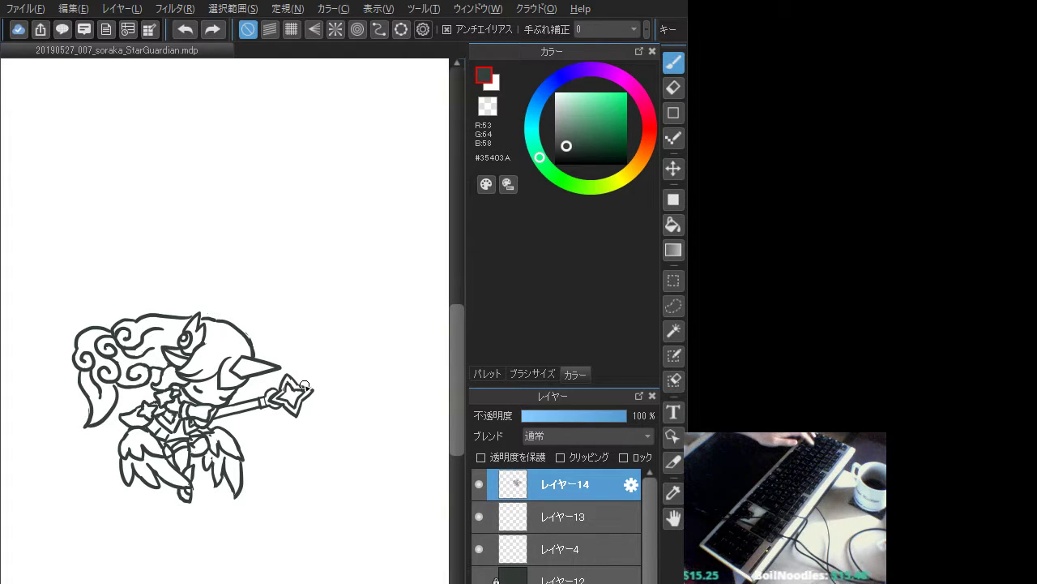
- Draw small feathered wing shapes on the star head, a pointed pair above it and a shorter one below
mouse_move(305, 385)
mouse_down()
mouse_move(308, 341)
mouse_move(291, 364)
mouse_move(285, 351)
mouse_move(278, 386)
mouse_move(290, 376)
mouse_up()
key(ctrl+z)
key(ctrl+z)
key(ctrl+z)
key(ctrl+z)
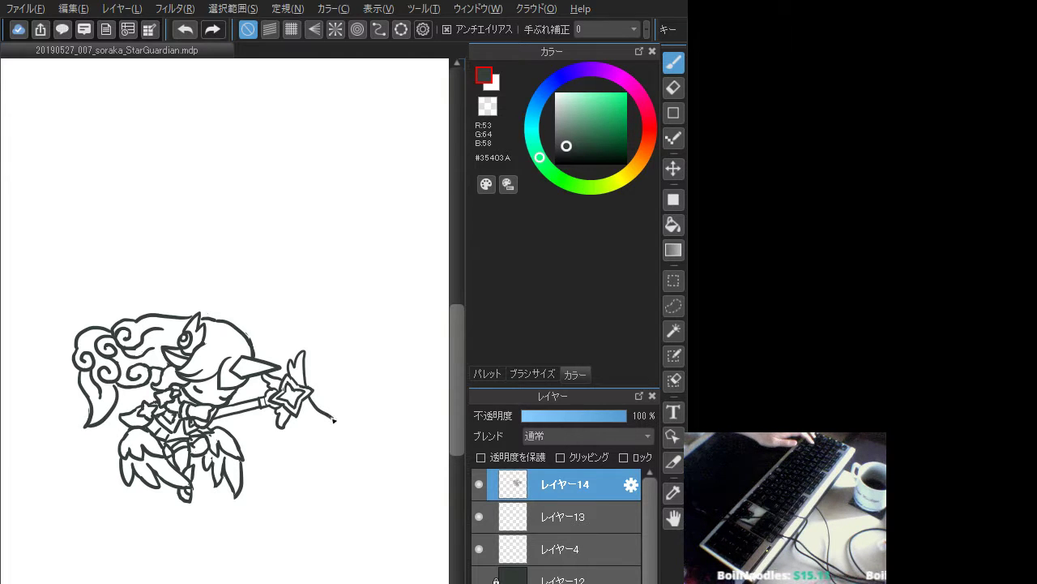
mouse_move(312, 395)
mouse_down()
mouse_move(368, 397)
mouse_move(375, 350)
mouse_up()
key(ctrl+z)
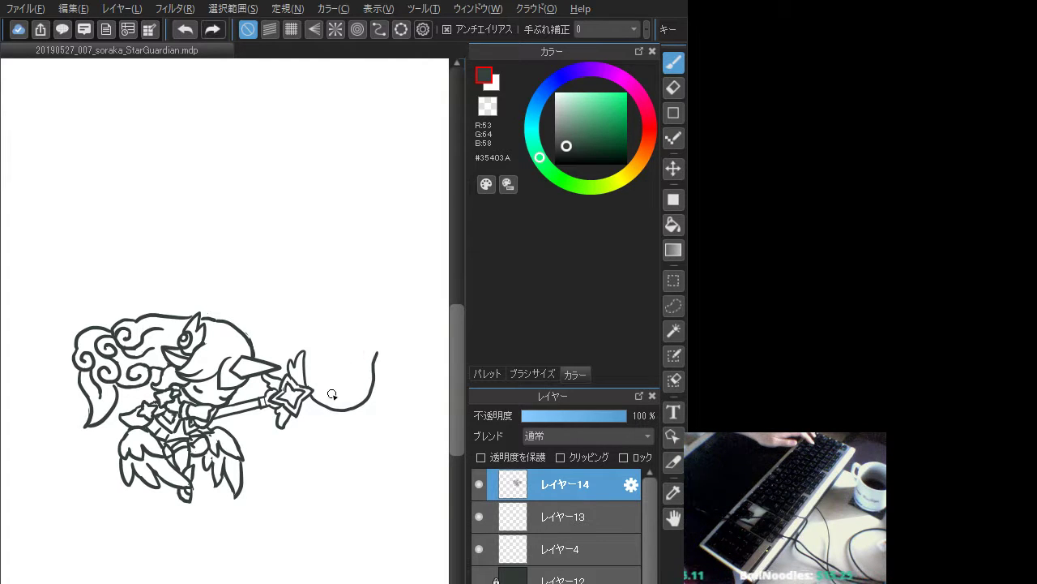
key(ctrl+z)
mouse_move(308, 398)
mouse_down()
mouse_move(361, 398)
mouse_move(363, 377)
mouse_move(345, 412)
mouse_move(358, 407)
mouse_move(372, 374)
mouse_up()
key(ctrl+z)
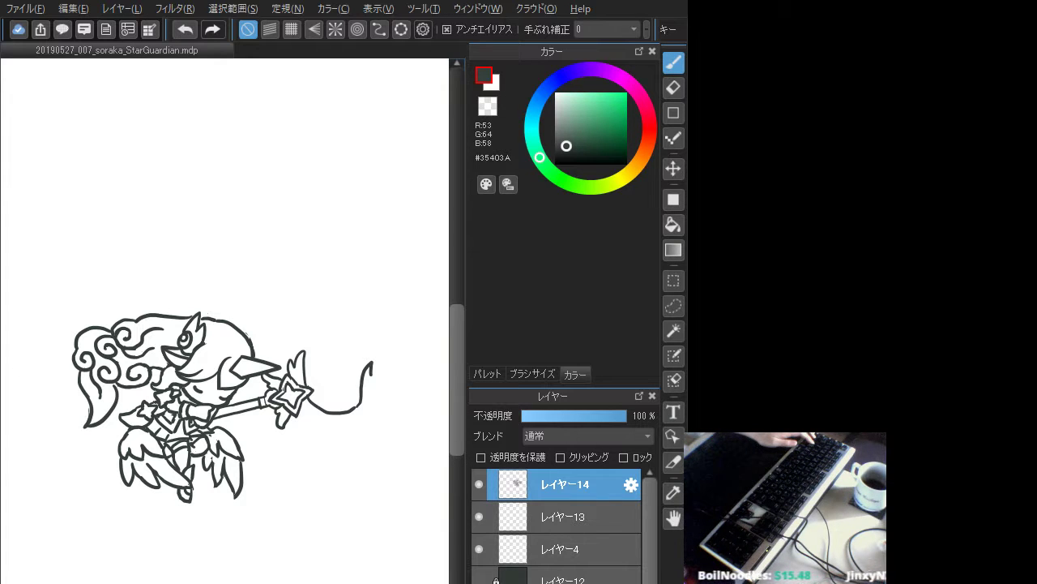
key(ctrl+z)
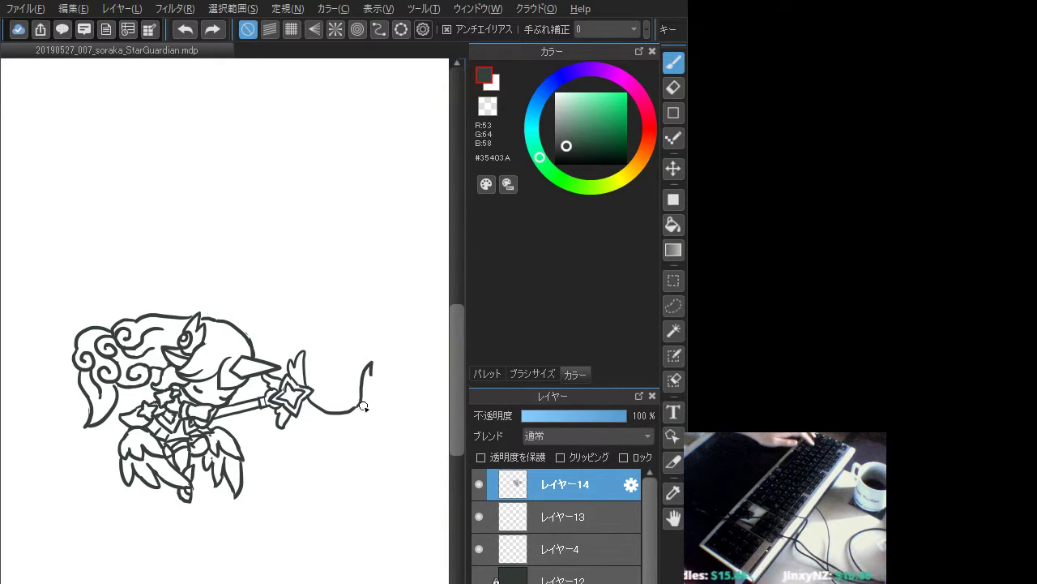
key(ctrl+z)
drag(351, 410, 371, 336)
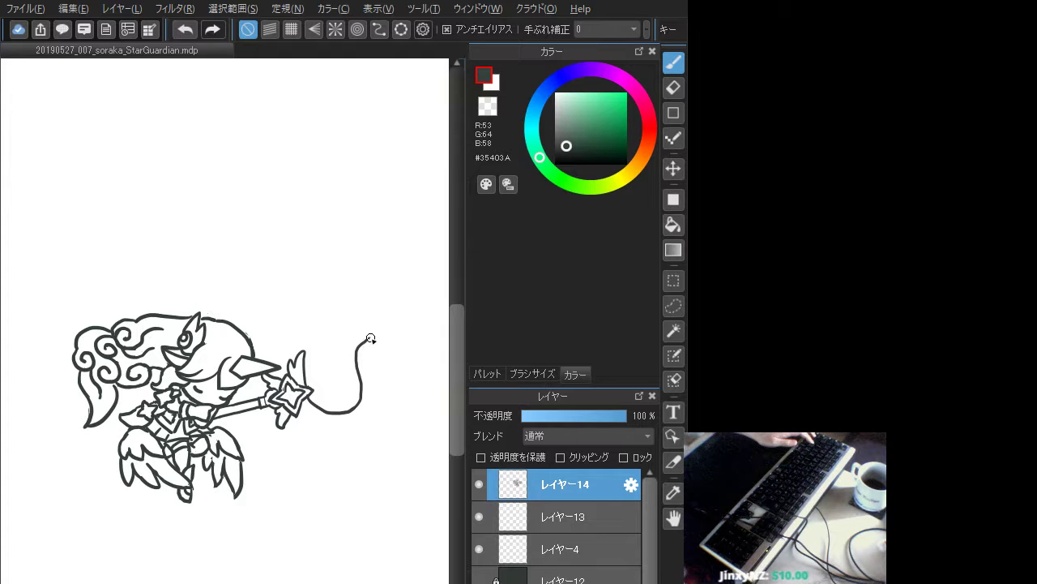
key(ctrl+z)
mouse_move(355, 409)
mouse_down()
mouse_move(369, 388)
mouse_move(370, 396)
mouse_move(400, 380)
mouse_up()
key(ctrl+z)
key(ctrl+z)
mouse_move(399, 381)
mouse_down()
mouse_move(379, 409)
mouse_move(335, 432)
mouse_up()
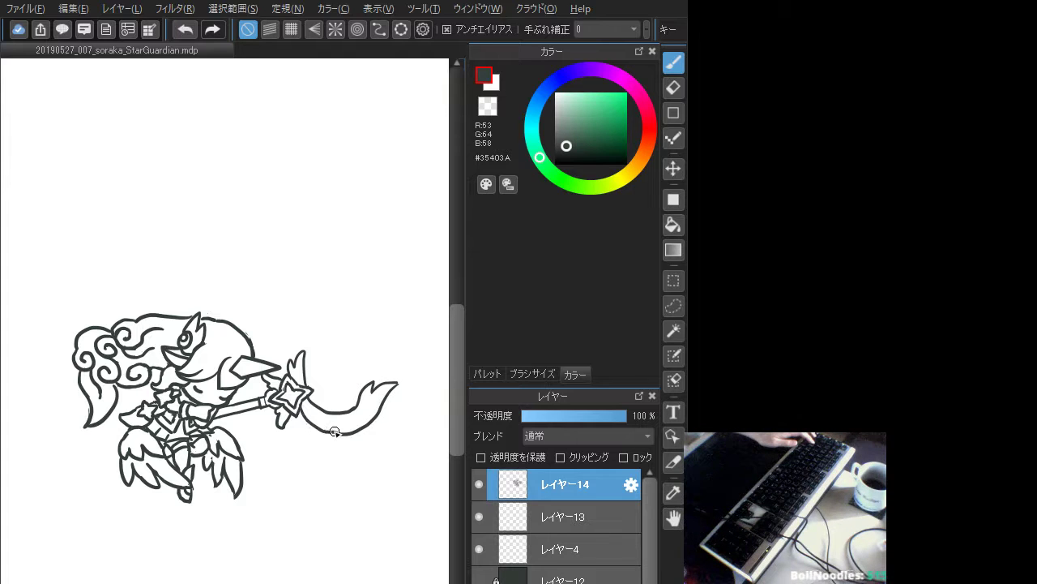
key(ctrl+z)
key(ctrl+z)
key(ctrl+z)
key(ctrl+z)
key(ctrl+z)
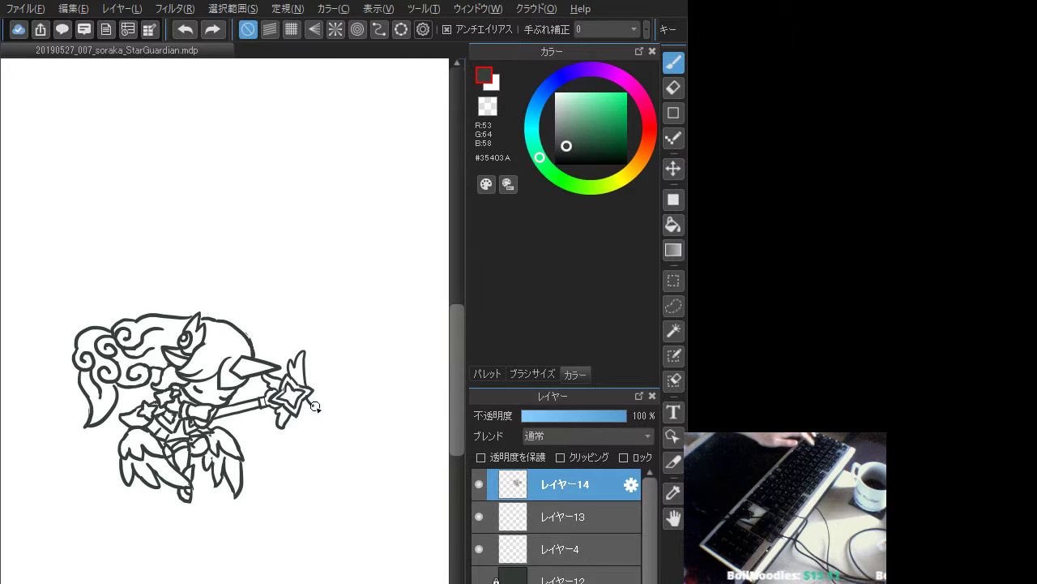
- Draw a crescent-shaped tail curving forward and up from the star head, ending in a pointed tip
mouse_move(310, 399)
mouse_down()
mouse_move(340, 398)
mouse_move(349, 370)
mouse_move(354, 383)
mouse_move(380, 370)
mouse_move(352, 381)
mouse_move(376, 362)
mouse_move(358, 410)
mouse_move(324, 428)
mouse_move(342, 385)
mouse_move(367, 359)
mouse_move(335, 432)
mouse_move(326, 413)
mouse_move(300, 412)
mouse_move(354, 408)
mouse_up()
key(ctrl+z)
key(ctrl+z)
key(ctrl+z)
key(ctrl+z)
key(ctrl+z)
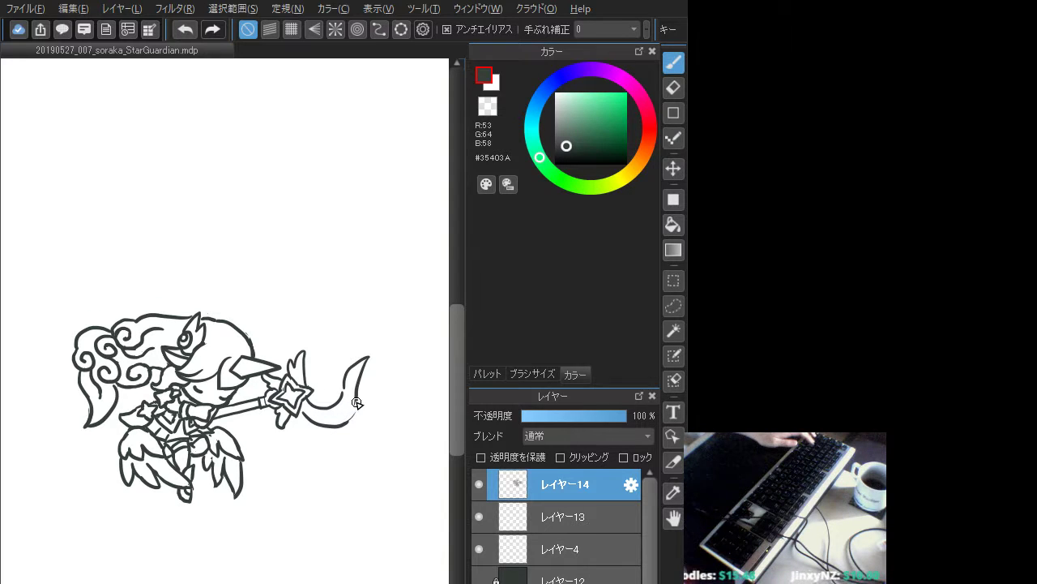
- Draw the tail's outer edge up from its lower curve and add a jagged strand below the tip
key(ctrl+z)
mouse_move(344, 425)
mouse_down()
mouse_move(358, 403)
mouse_move(354, 413)
mouse_up()
key(ctrl+z)
key(ctrl+z)
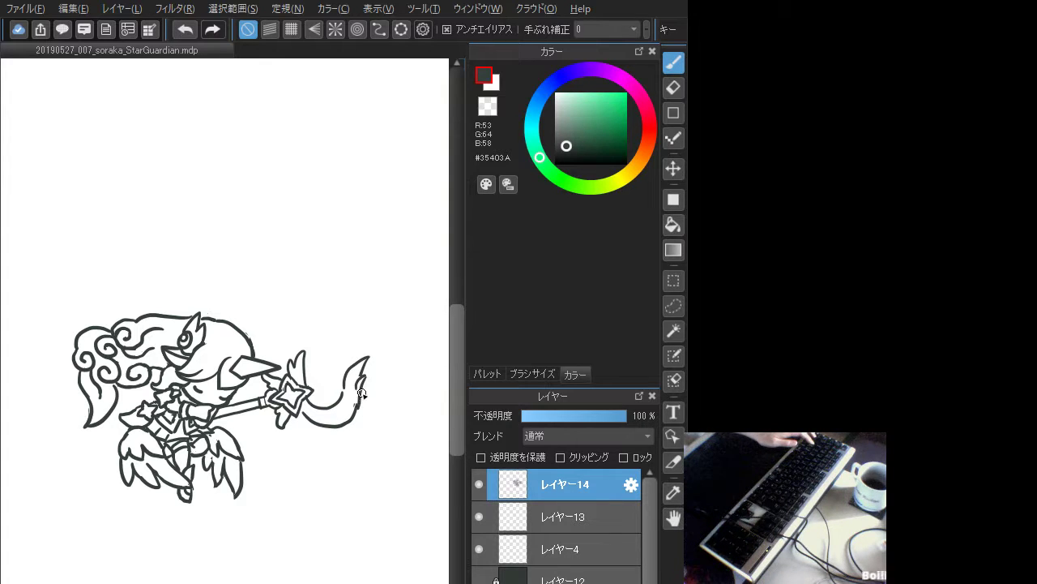
key(ctrl+z)
key(ctrl+z)
drag(369, 377, 367, 369)
key(ctrl+z)
key(ctrl+z)
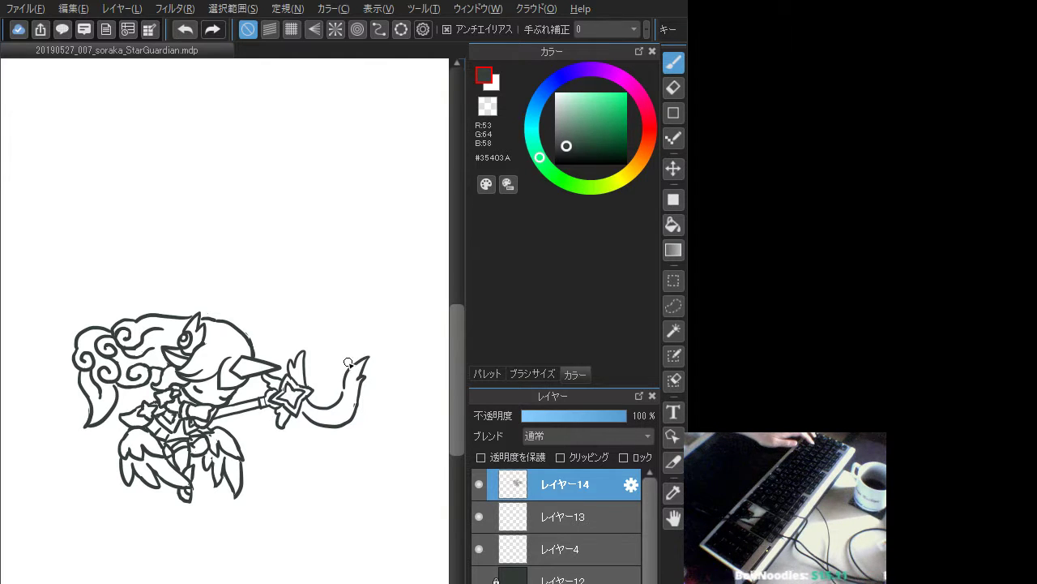
- Draw the upper part of the tail's inner edge with a small pointed strand splitting off it
drag(349, 365, 338, 398)
key(ctrl+z)
key(ctrl+z)
key(ctrl+z)
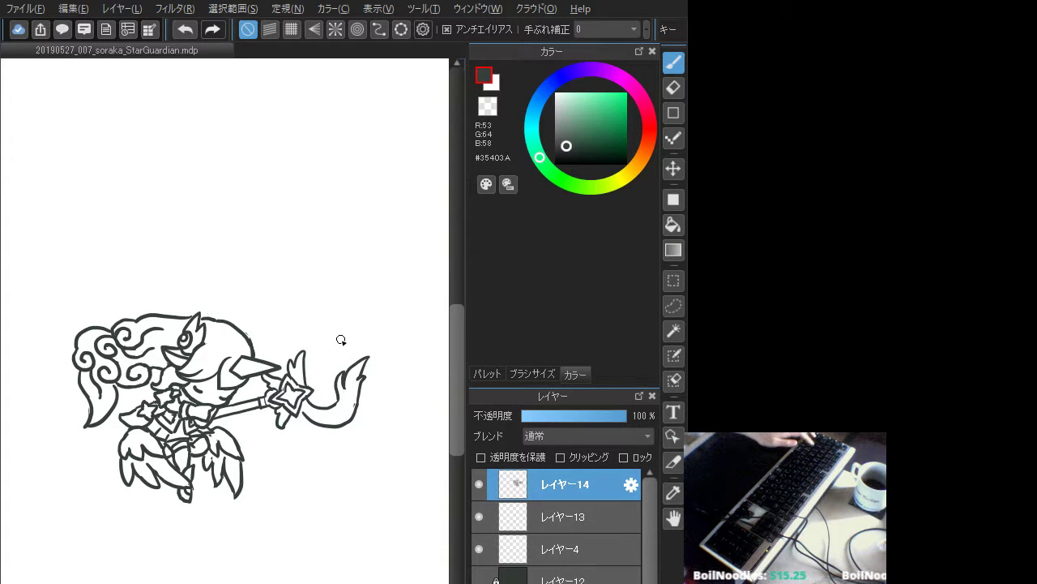
key(ctrl+z)
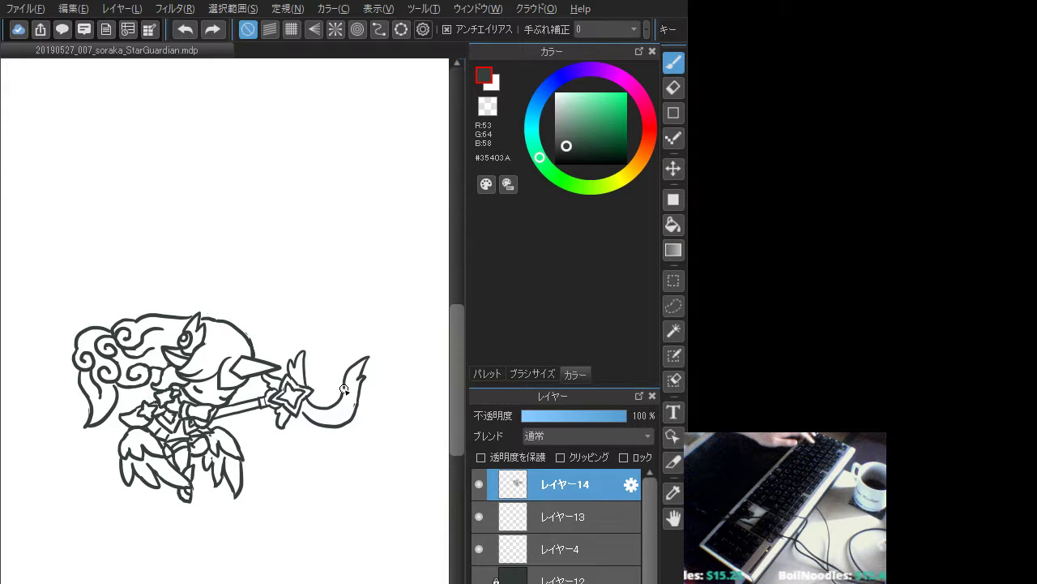
mouse_move(344, 390)
mouse_down()
mouse_move(359, 362)
mouse_move(348, 379)
mouse_move(344, 384)
mouse_up()
key(ctrl+z)
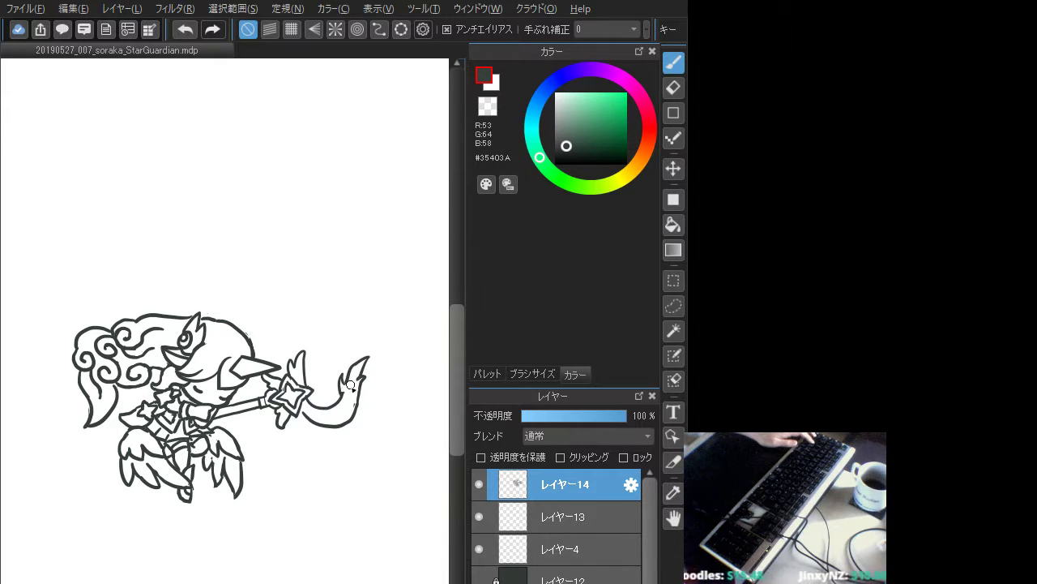
key(ctrl+z)
key(ctrl+y)
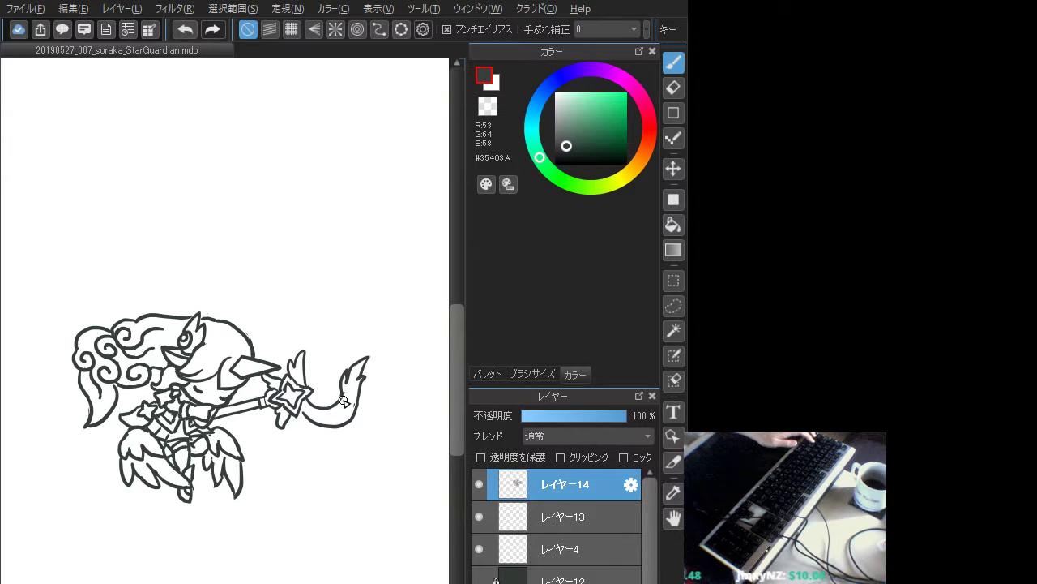
- Redraw the upper outer side of the tail with separate pointed strands leading to the tip
key(ctrl+z)
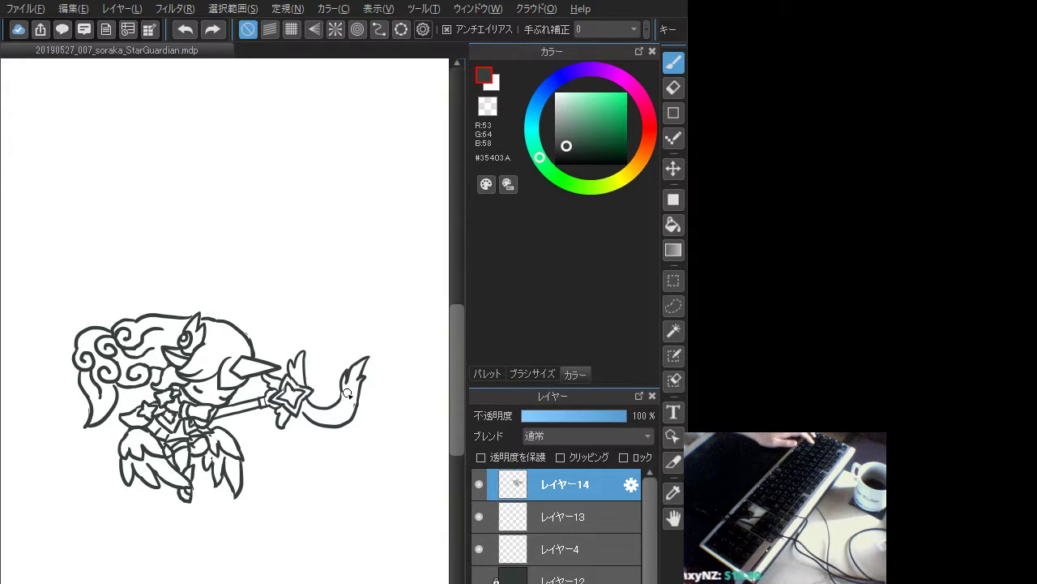
key(ctrl+z)
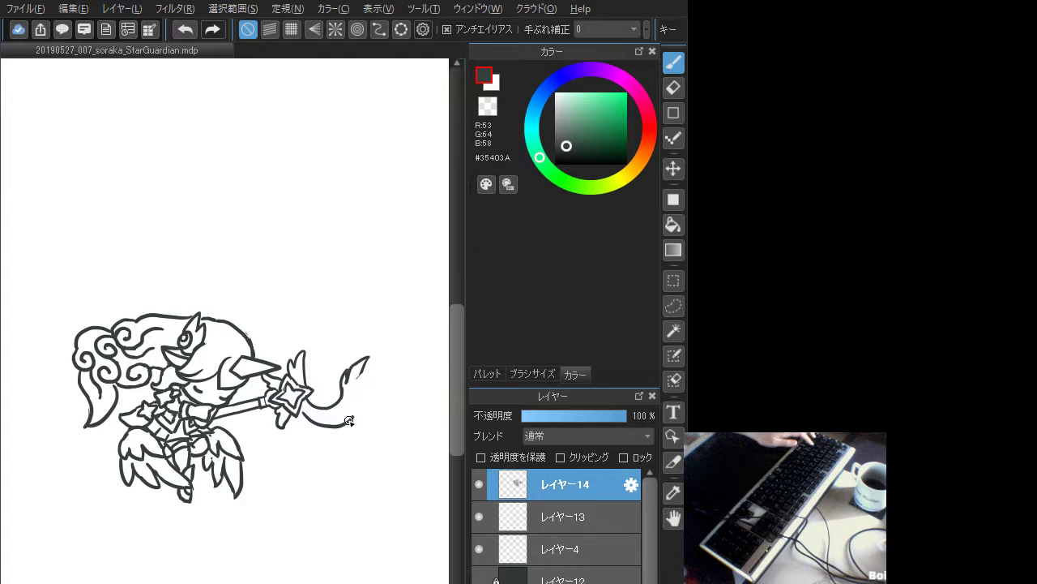
key(ctrl+z)
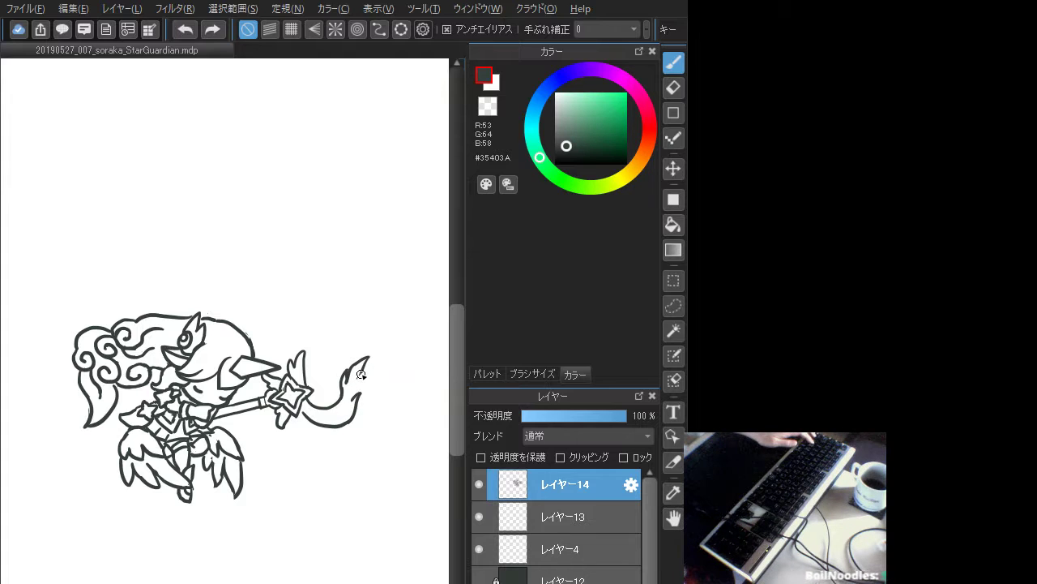
drag(364, 372, 359, 378)
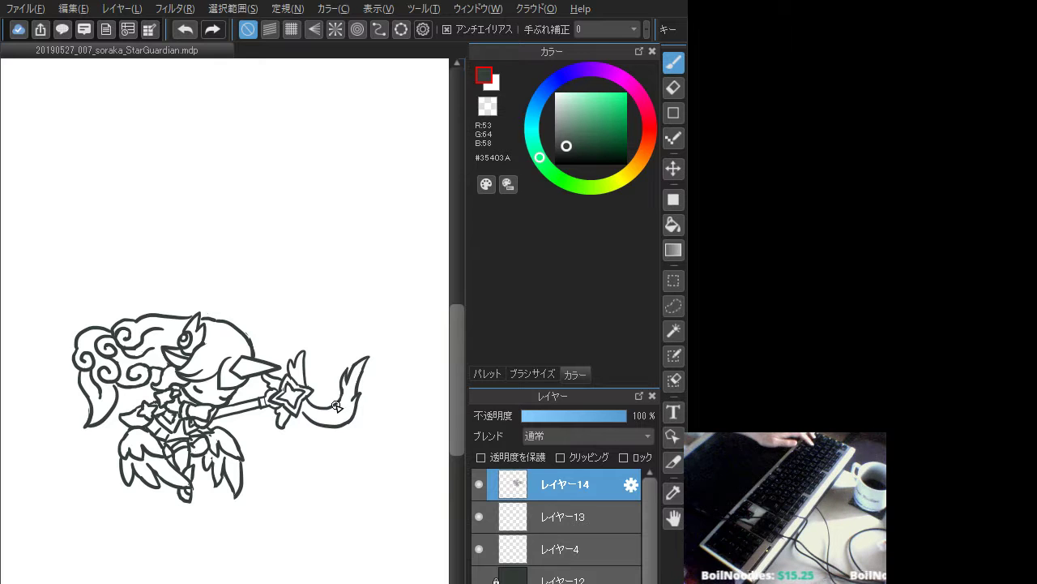
- Redraw the inner edge of the tail's base where it leaves the wand's star head
mouse_move(311, 403)
mouse_down()
mouse_move(342, 394)
mouse_move(337, 405)
mouse_up()
key(ctrl+z)
key(ctrl+z)
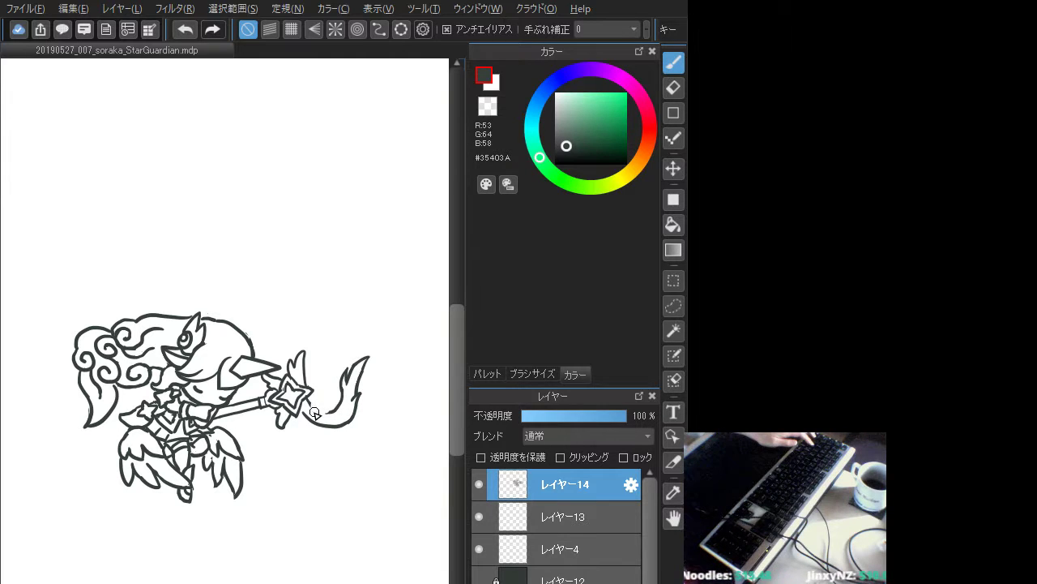
key(ctrl+z)
drag(307, 402, 331, 406)
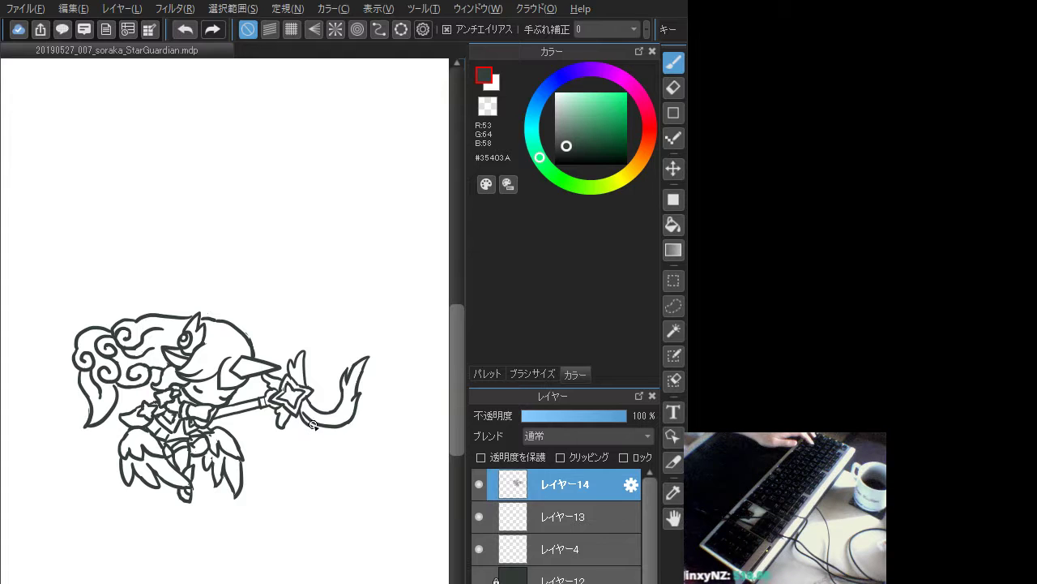
key(ctrl+z)
key(ctrl+z)
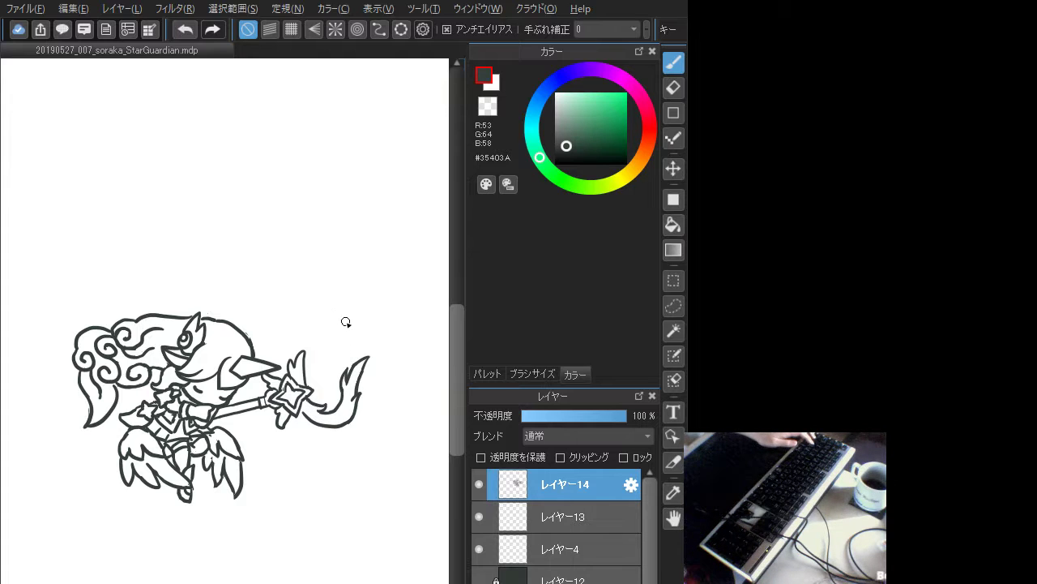
- Replace the tail's lower outer edge with a deeper curve sweeping from below the star head up toward the tip
mouse_move(310, 396)
mouse_down()
mouse_move(331, 410)
mouse_move(310, 410)
mouse_move(320, 412)
mouse_up()
key(ctrl+z)
key(ctrl+z)
key(ctrl+z)
key(ctrl+z)
key(ctrl+z)
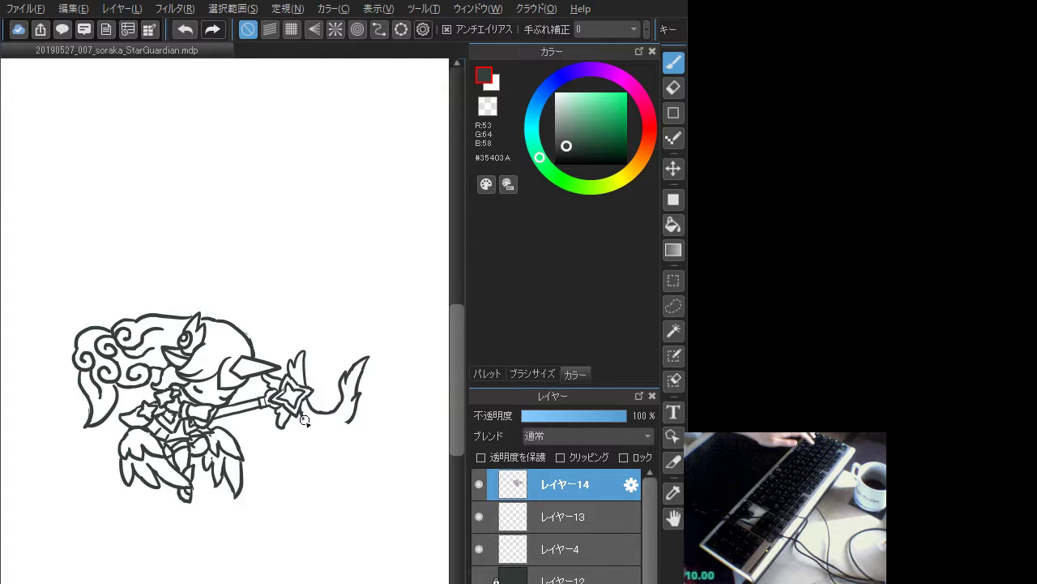
mouse_move(302, 414)
mouse_down()
mouse_move(342, 430)
mouse_move(356, 412)
mouse_up()
key(ctrl+z)
key(ctrl+z)
key(ctrl+z)
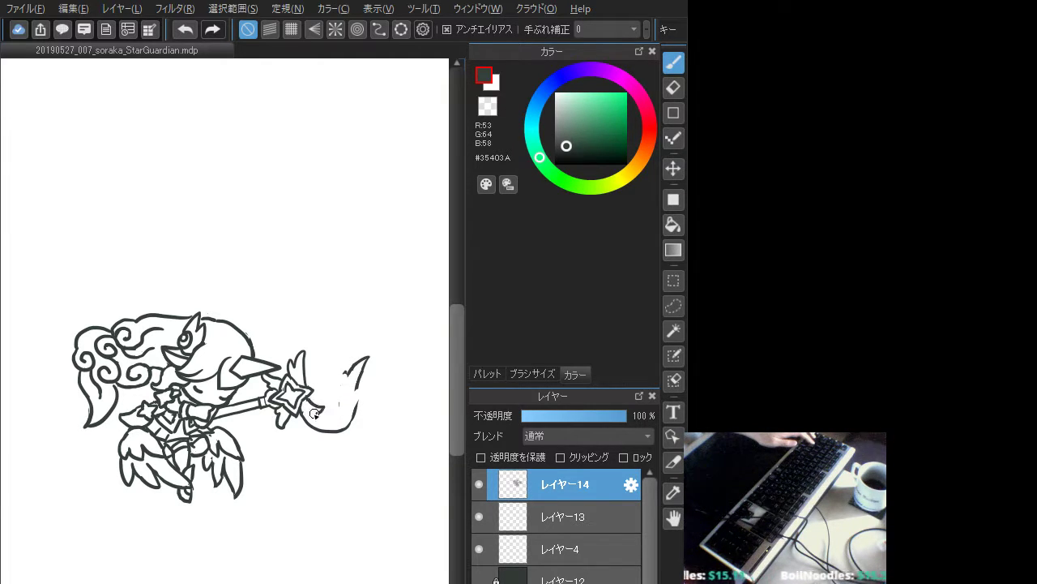
- Redraw the tail's inner edge along the curve, ending in a small pointed strand, and extend the outer edge upward
mouse_move(320, 415)
mouse_down()
mouse_move(337, 377)
mouse_move(351, 373)
mouse_move(346, 382)
mouse_move(362, 358)
mouse_move(357, 381)
mouse_move(372, 361)
mouse_move(350, 424)
mouse_up()
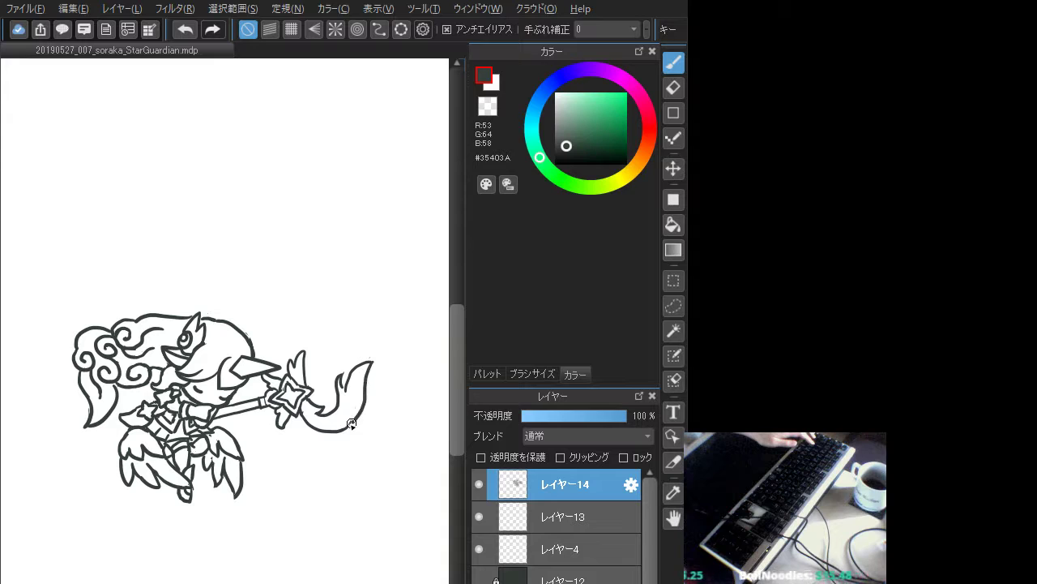
key(ctrl+z)
mouse_move(344, 378)
mouse_down()
mouse_move(365, 357)
mouse_move(358, 414)
mouse_move(327, 429)
mouse_move(361, 389)
mouse_move(360, 362)
mouse_move(327, 416)
mouse_up()
key(ctrl+z)
key(ctrl+z)
key(ctrl+z)
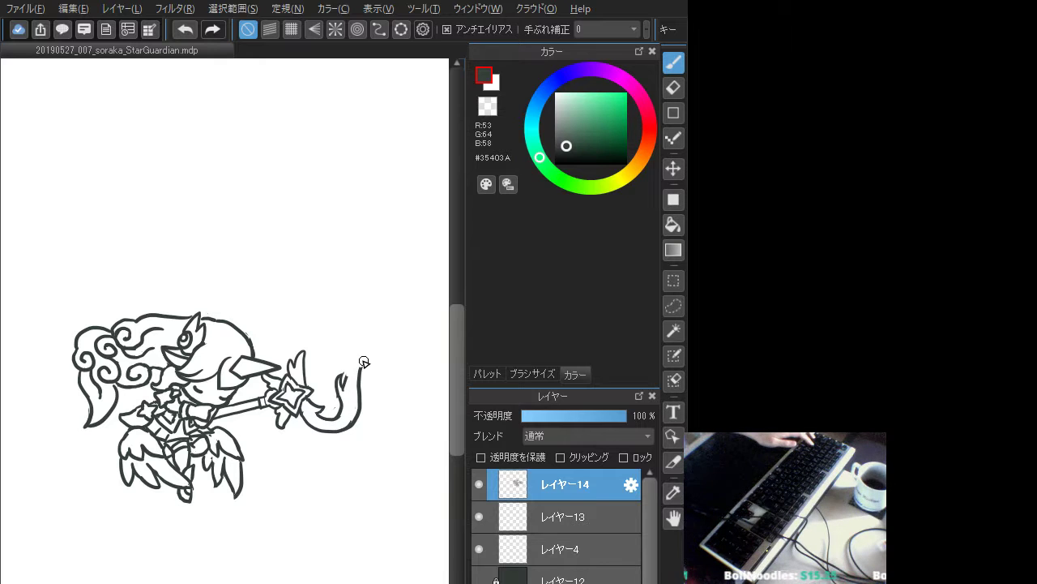
- Draw the tail's pointed tip with one jagged strand on its outer side and another on its inner side
mouse_move(366, 360)
mouse_down()
mouse_move(346, 372)
mouse_move(349, 384)
mouse_up()
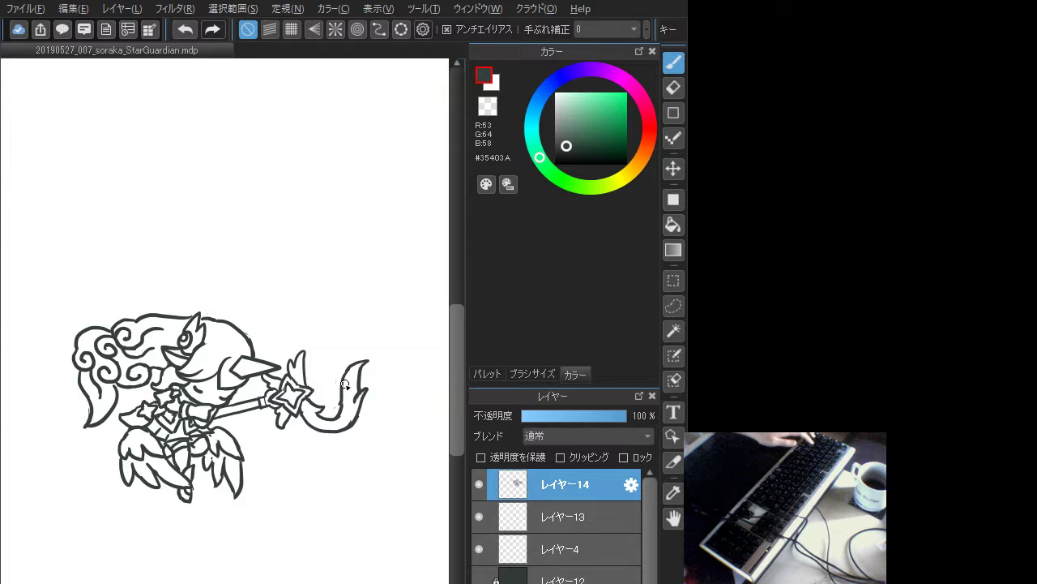
drag(349, 371, 341, 406)
key(ctrl+z)
drag(354, 367, 338, 412)
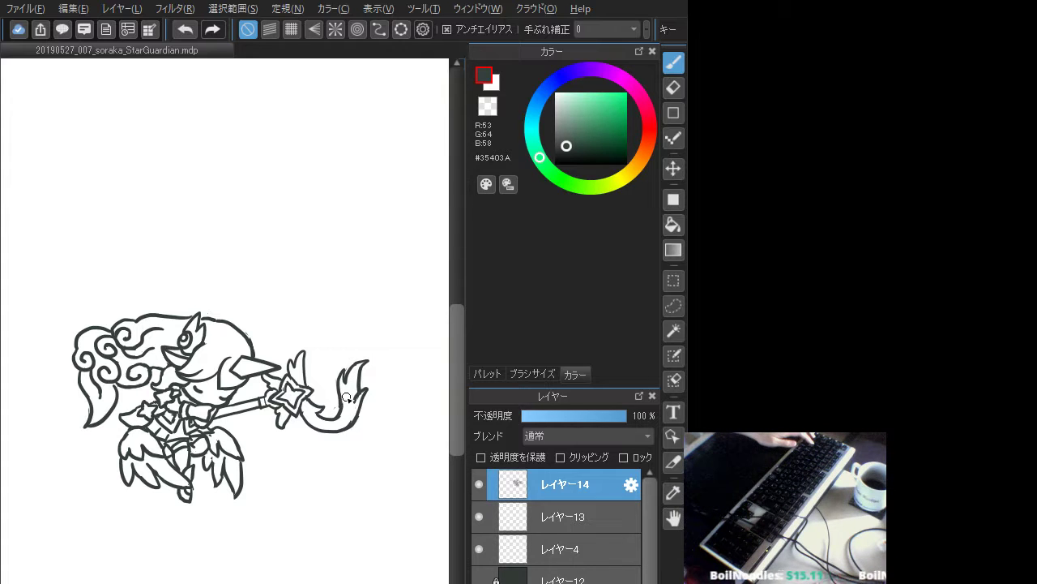
key(ctrl+z)
drag(348, 367, 338, 415)
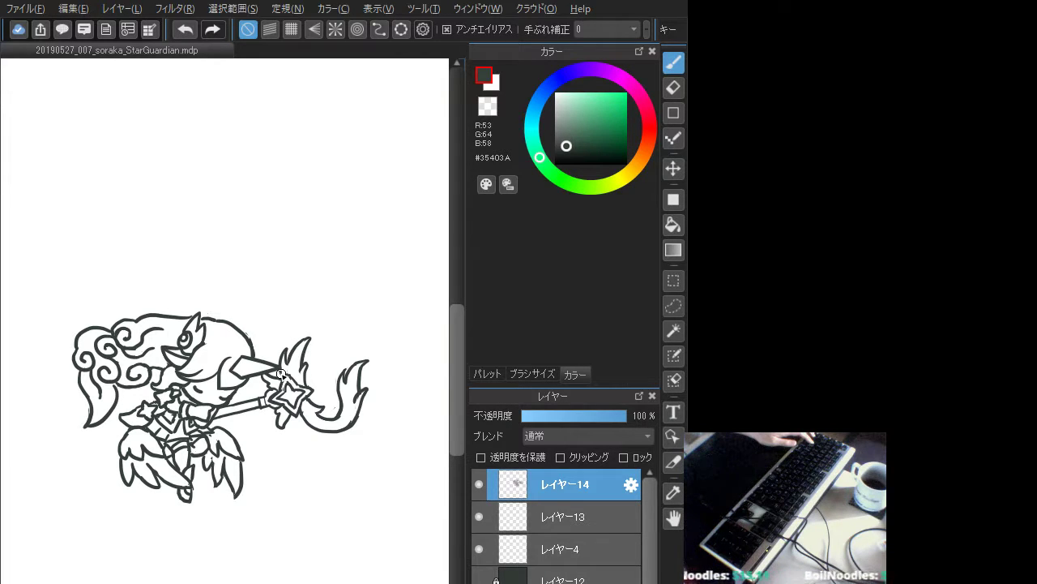
- Redraw the wing above the star head with a taller pointed tip that curves forward
key(ctrl+z)
key(ctrl+z)
mouse_move(306, 341)
mouse_down()
mouse_move(294, 372)
mouse_move(294, 349)
mouse_up()
key(ctrl+z)
key(ctrl+z)
key(ctrl+z)
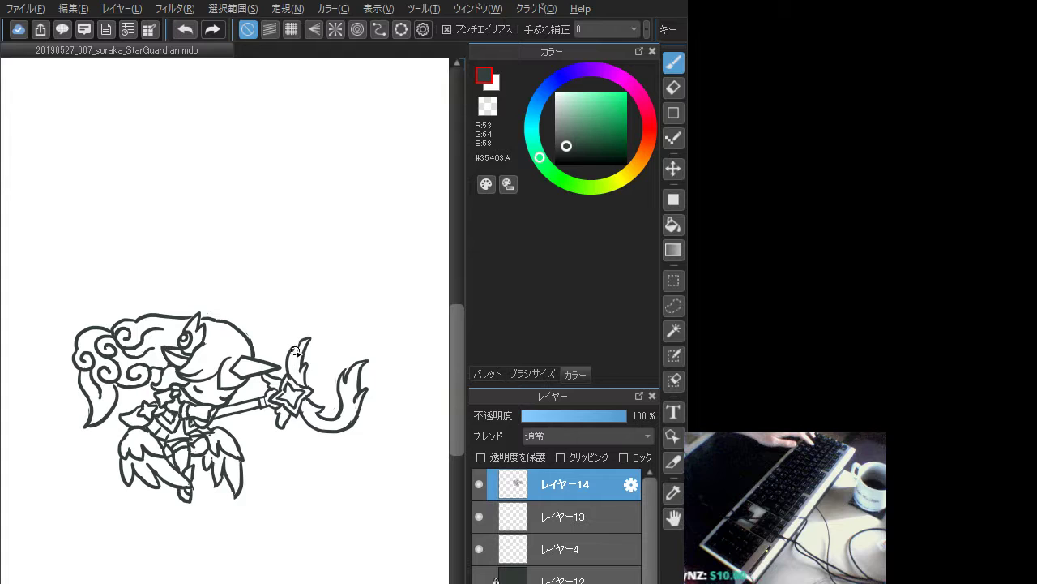
key(ctrl+z)
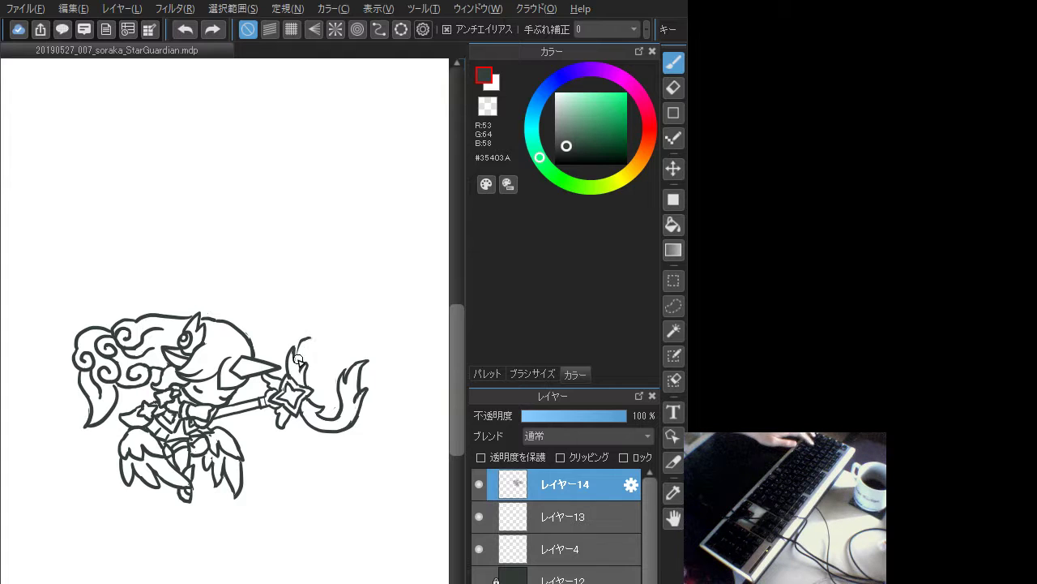
- Add separate pointed strands to both edges of the upper wing, joining it to the star head
drag(298, 359, 300, 341)
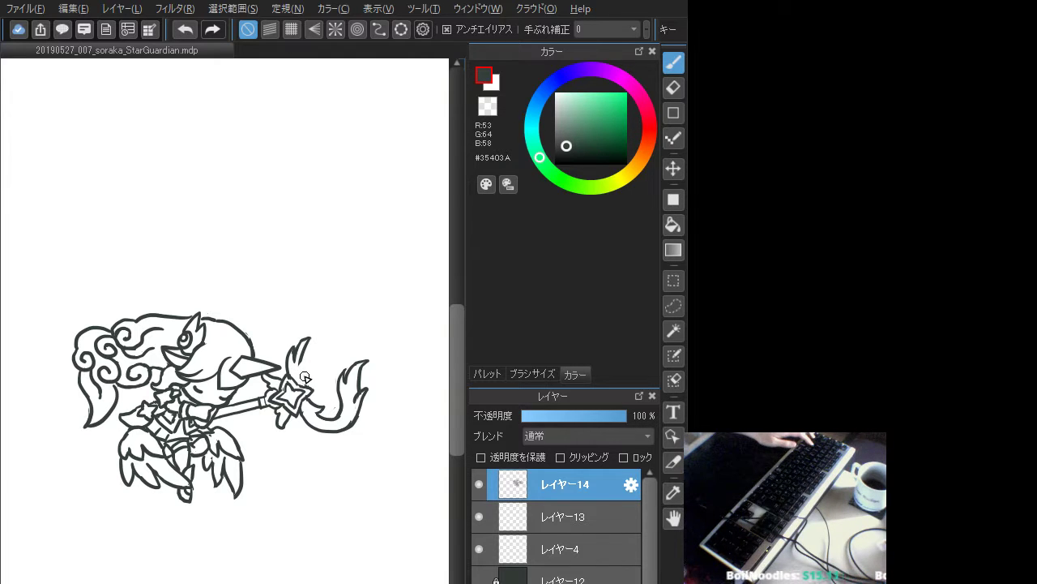
key(ctrl+z)
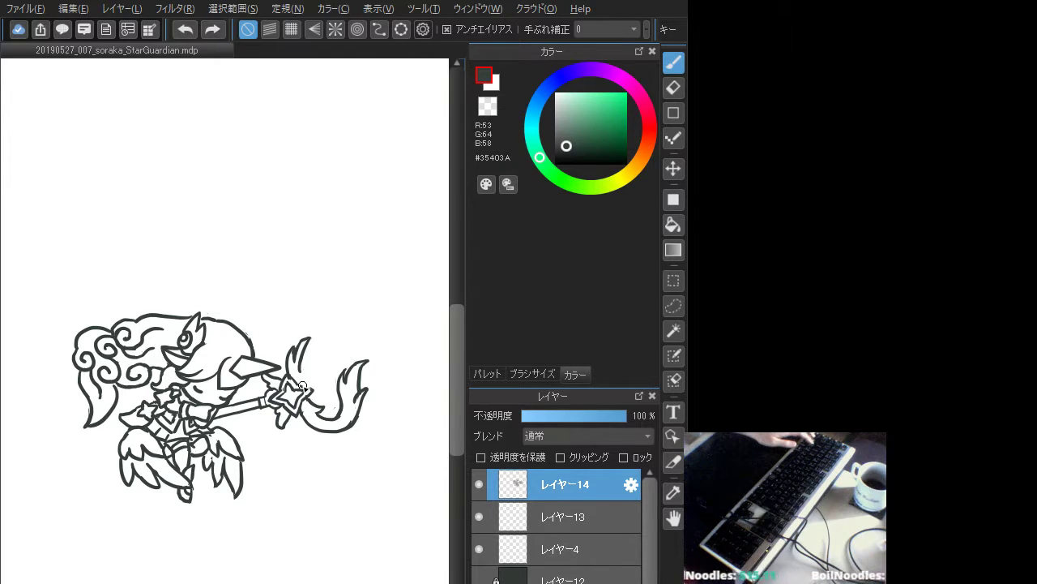
drag(304, 388, 301, 371)
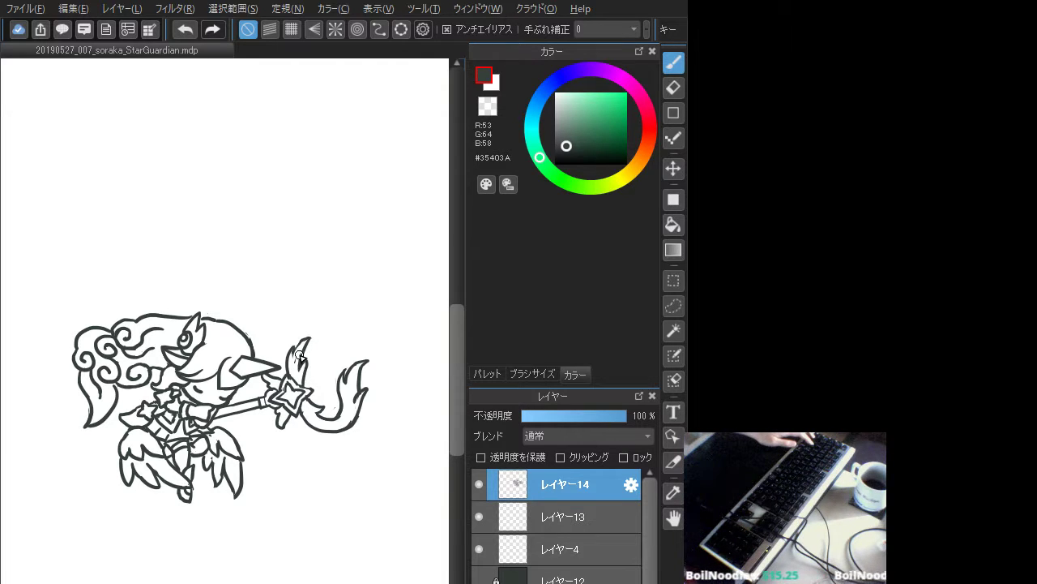
drag(302, 346, 299, 361)
key(ctrl+z)
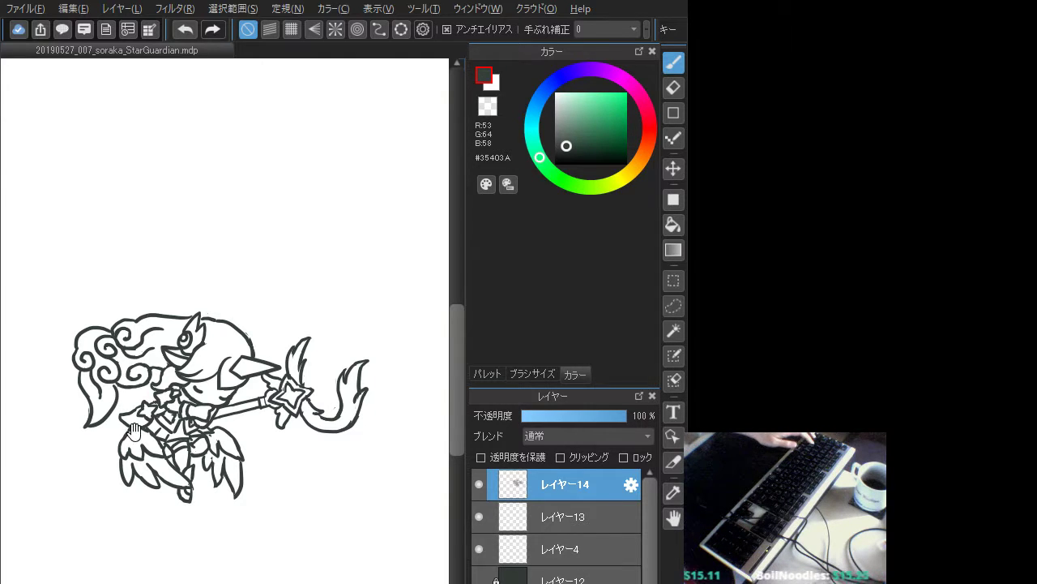
- Draw the rear end of the wand's shaft sticking out behind the body, just below the hair tip
drag(134, 431, 158, 423)
key(ctrl+z)
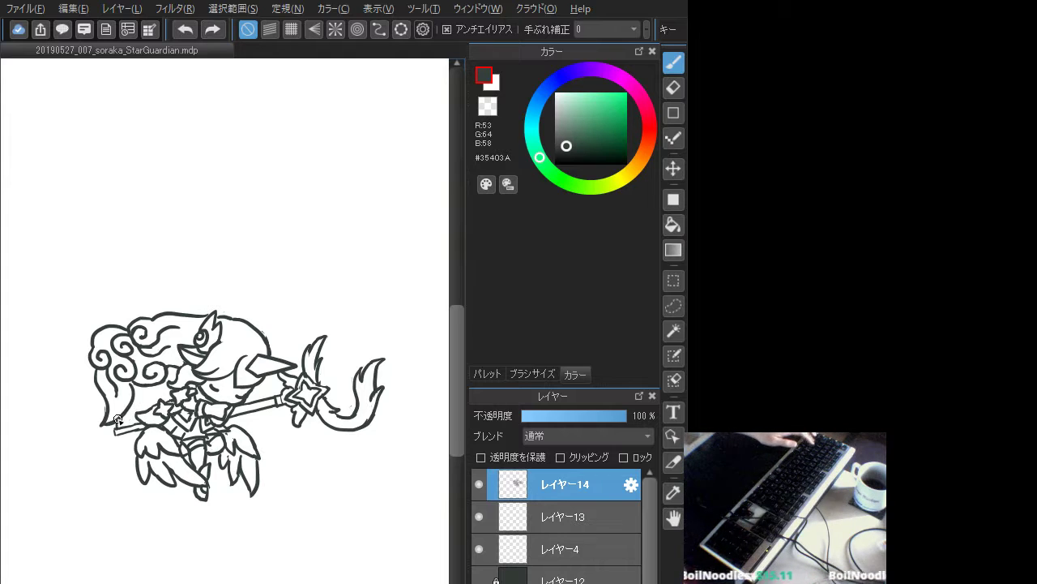
key(ctrl+z)
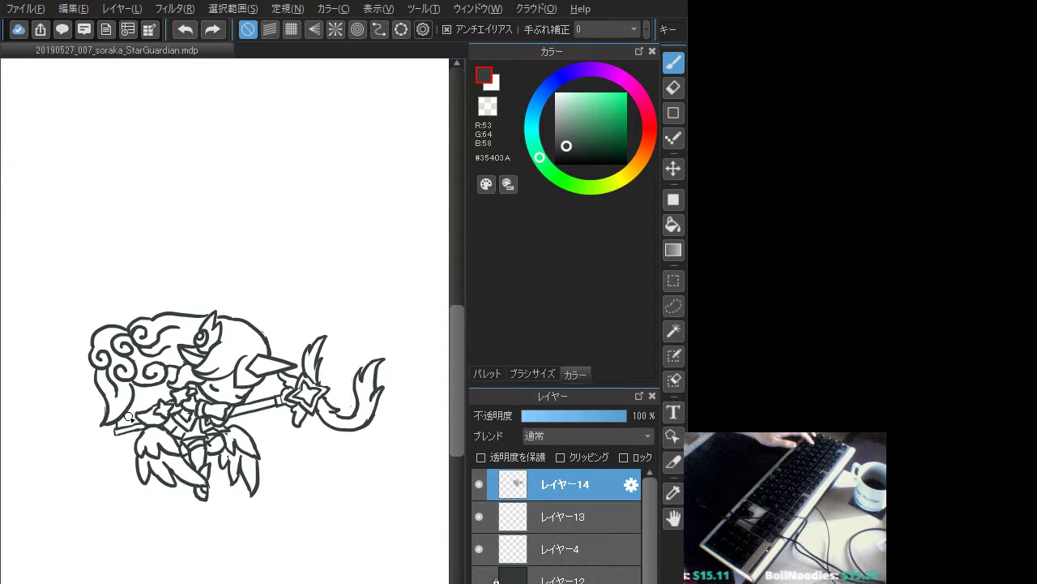
mouse_move(127, 423)
mouse_down()
mouse_move(134, 400)
mouse_move(127, 423)
mouse_up()
key(ctrl+z)
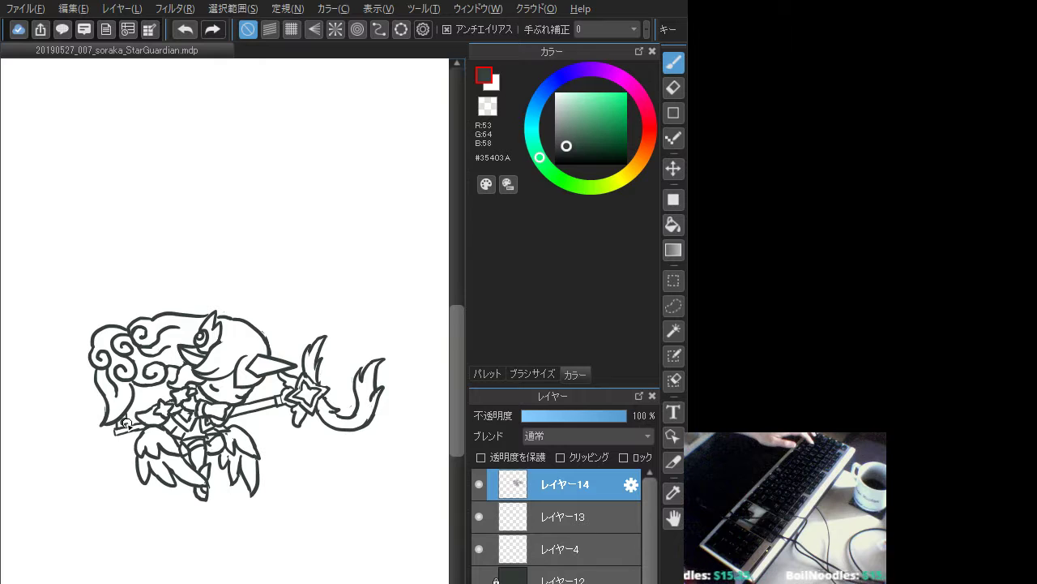
key(ctrl+z)
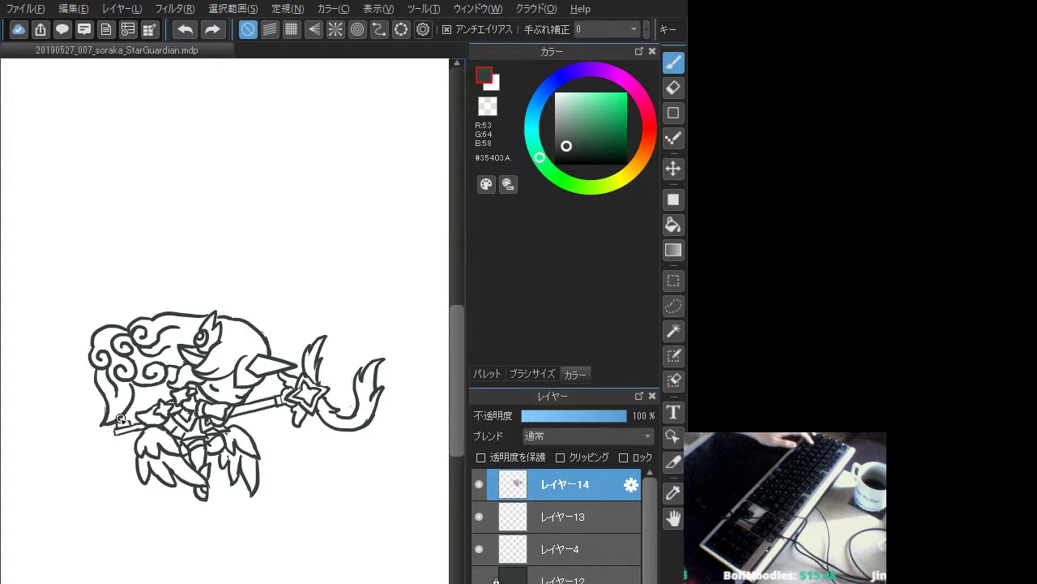
- Add a short stroke on the upper side of the shaft's rear end, beside the hair tip
key(ctrl+y)
key(ctrl+z)
drag(120, 420, 129, 419)
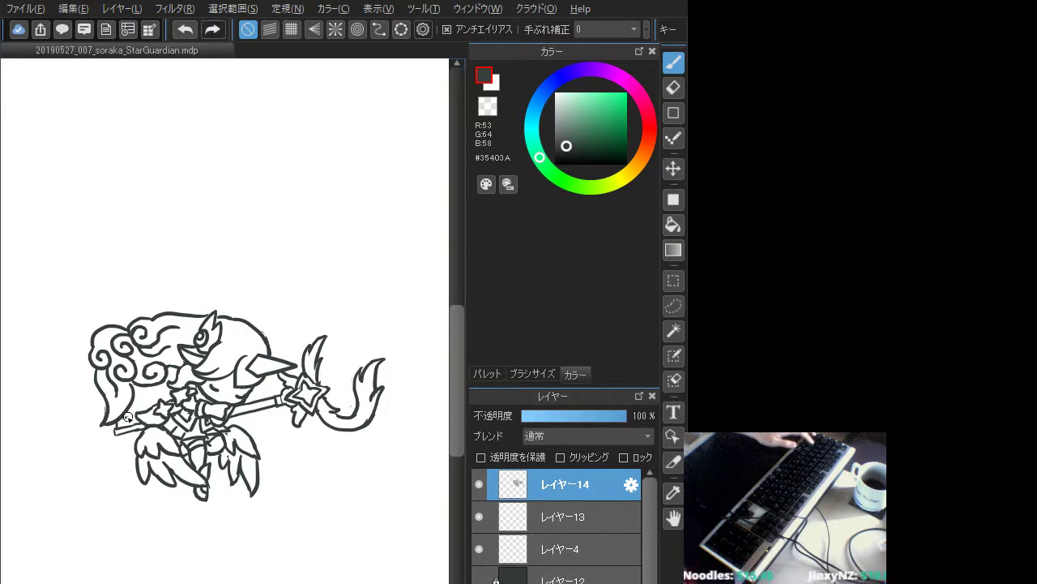
key(ctrl+z)
key(ctrl+y)
key(ctrl+z)
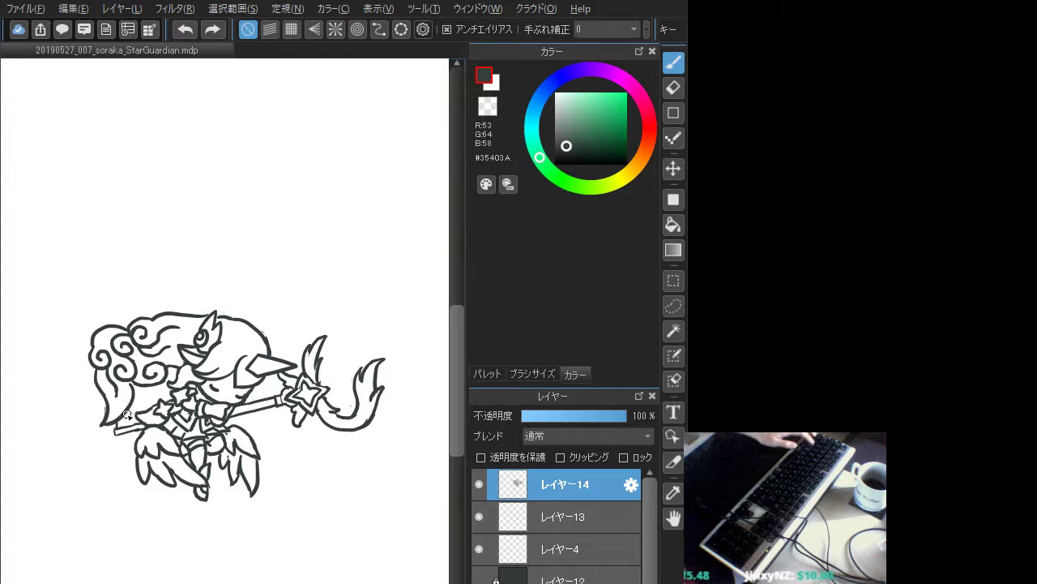
key(ctrl+y)
key(ctrl+z)
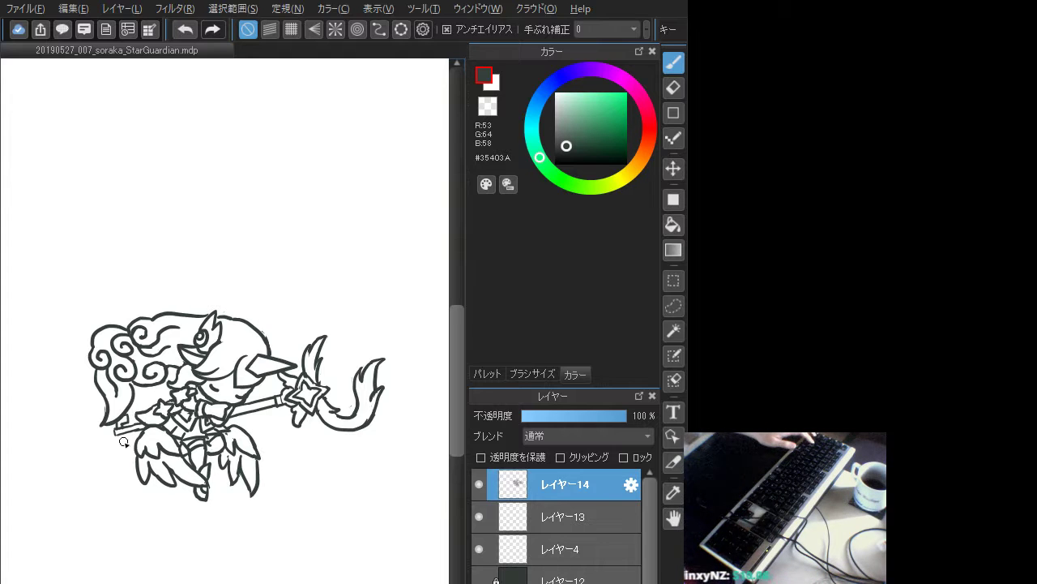
key(ctrl+y)
- Draw a small collar closing off the rear end of the wand's shaft
drag(127, 423, 134, 422)
key(ctrl+z)
key(ctrl+z)
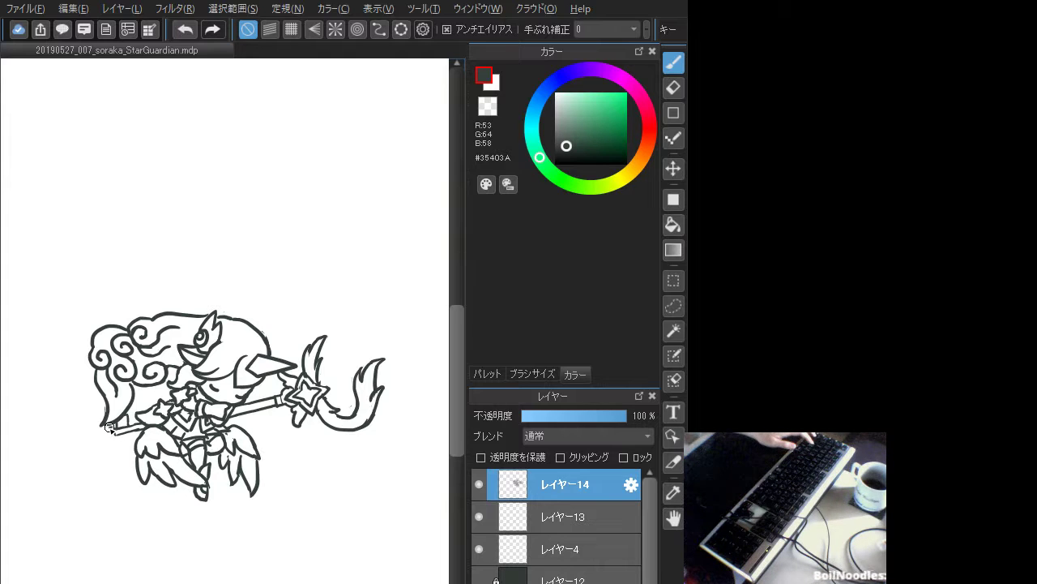
key(ctrl+z)
key(ctrl+y)
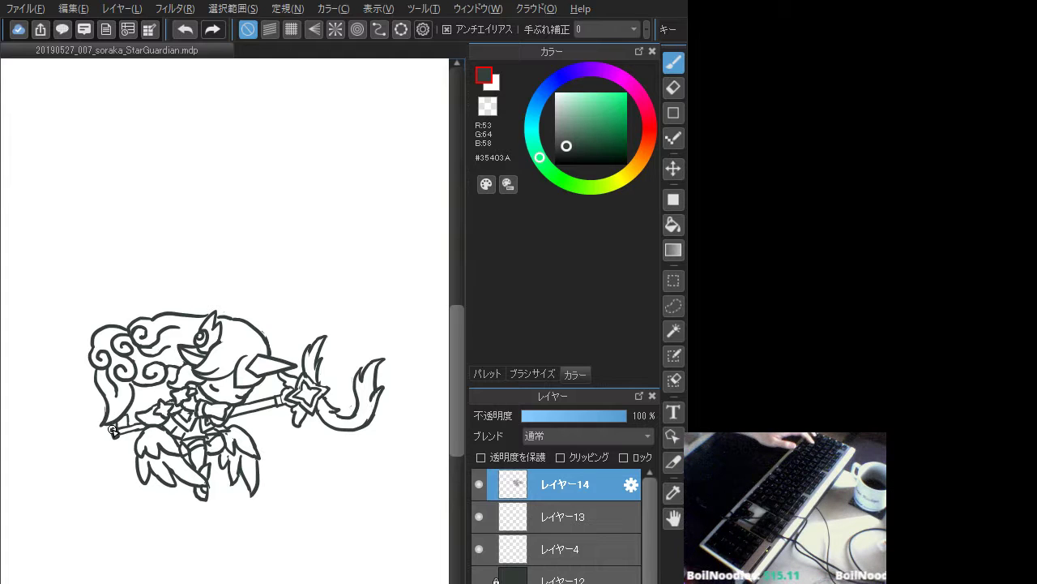
key(ctrl+z)
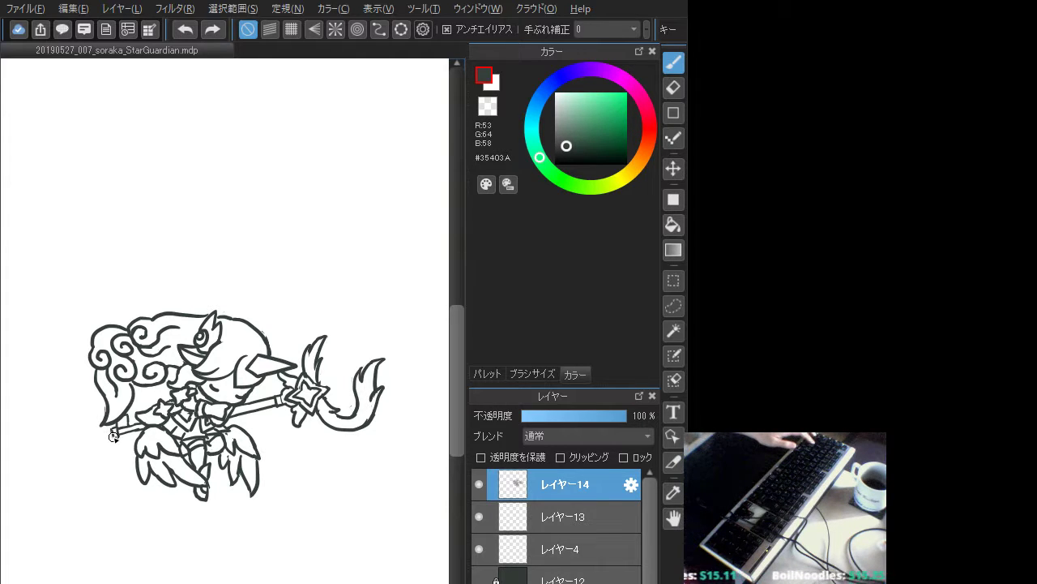
key(ctrl+y)
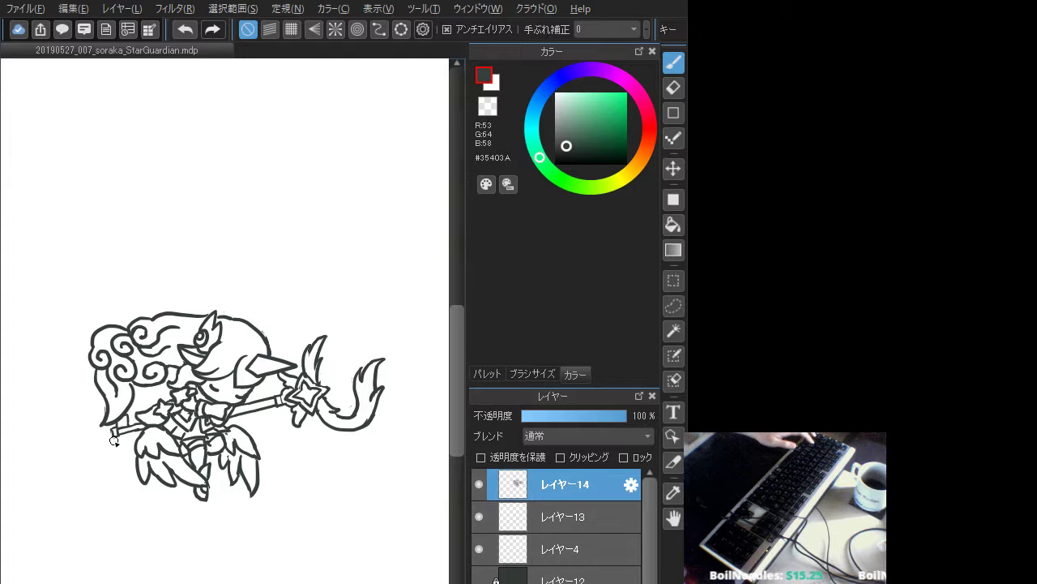
- Draw a heart-shaped ornament with a small knob on top at the rear end of the shaft
mouse_move(113, 436)
mouse_down()
mouse_move(101, 450)
mouse_move(92, 436)
mouse_move(97, 448)
mouse_up()
key(ctrl+z)
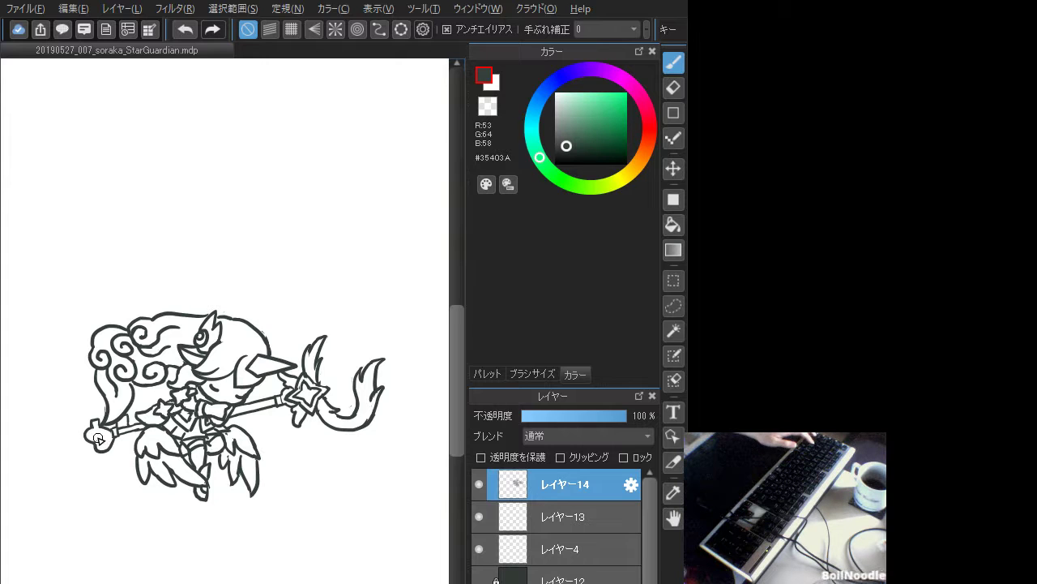
key(ctrl+z)
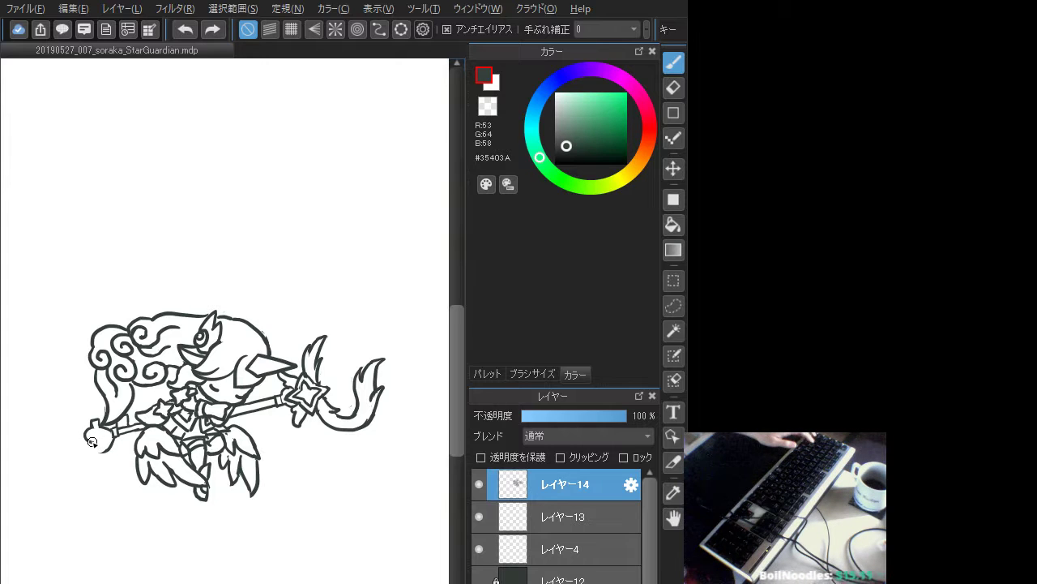
drag(92, 443, 111, 446)
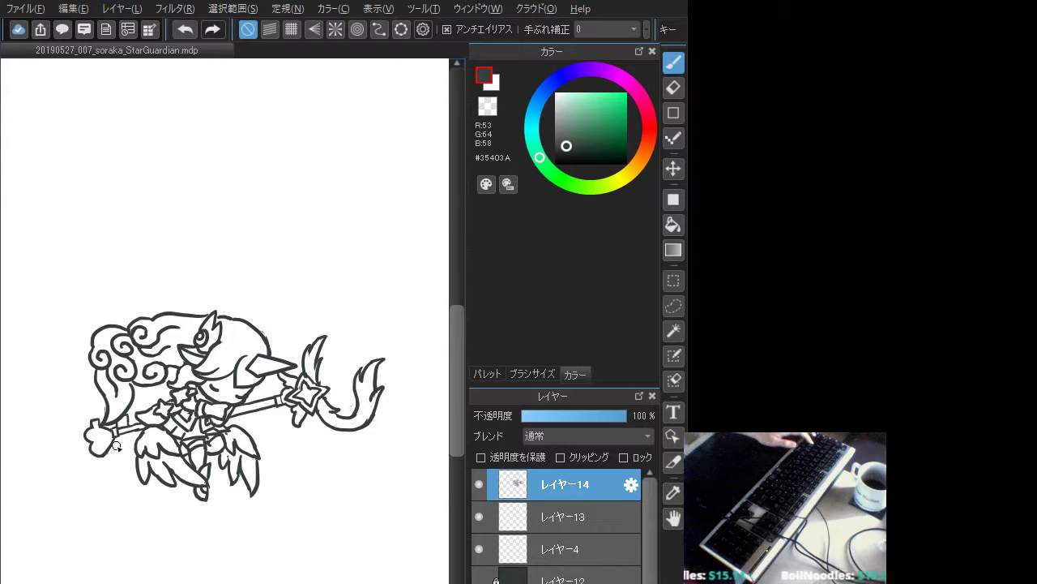
key(ctrl+z)
key(ctrl+y)
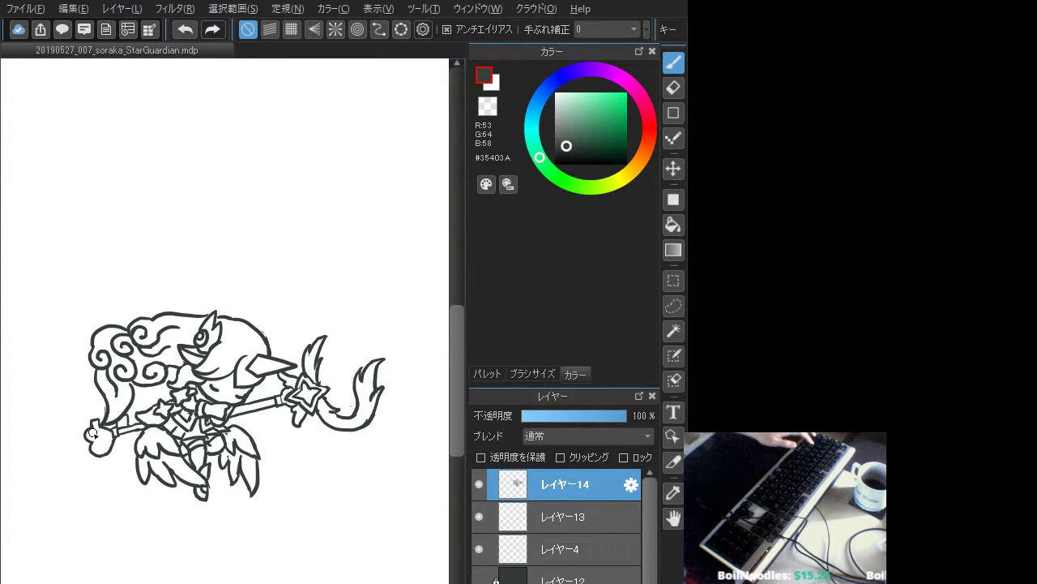
- Draw a smaller heart inside the heart ornament at the rear end of the wand's shaft
key(ctrl+z)
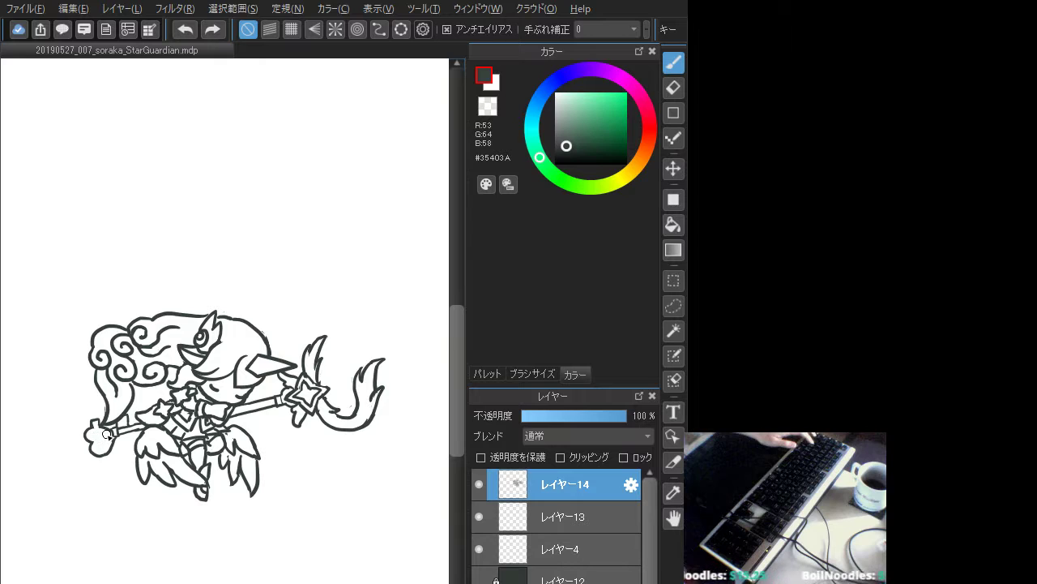
key(ctrl+y)
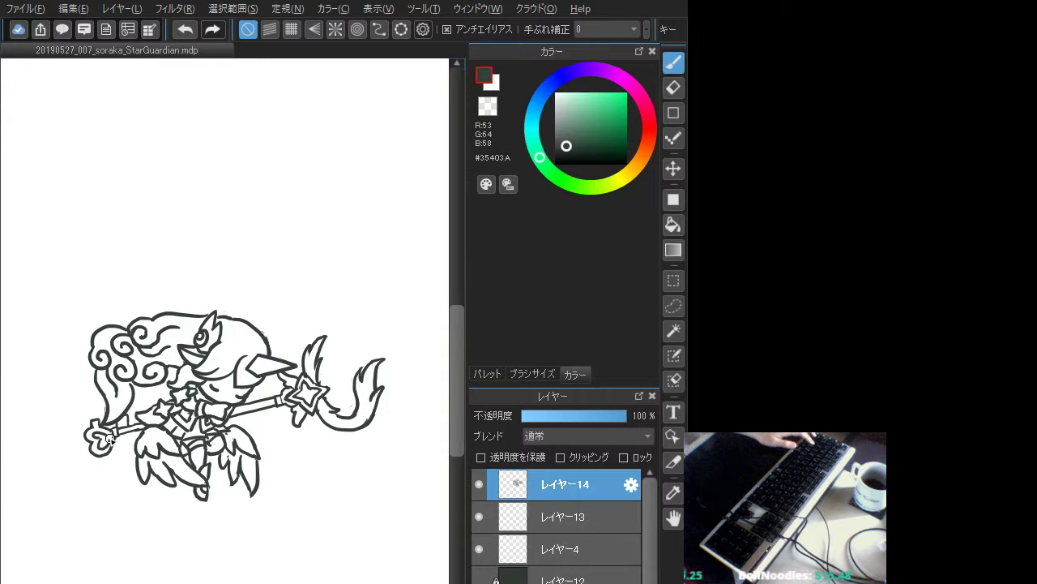
key(ctrl+z)
key(ctrl+y)
key(ctrl+z)
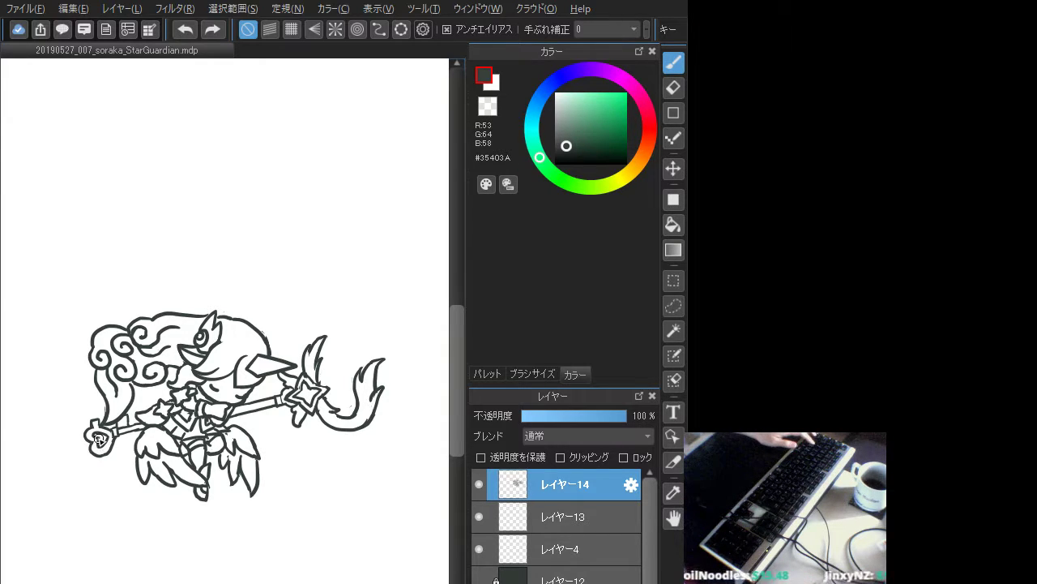
key(ctrl+y)
key(ctrl+z)
key(ctrl+y)
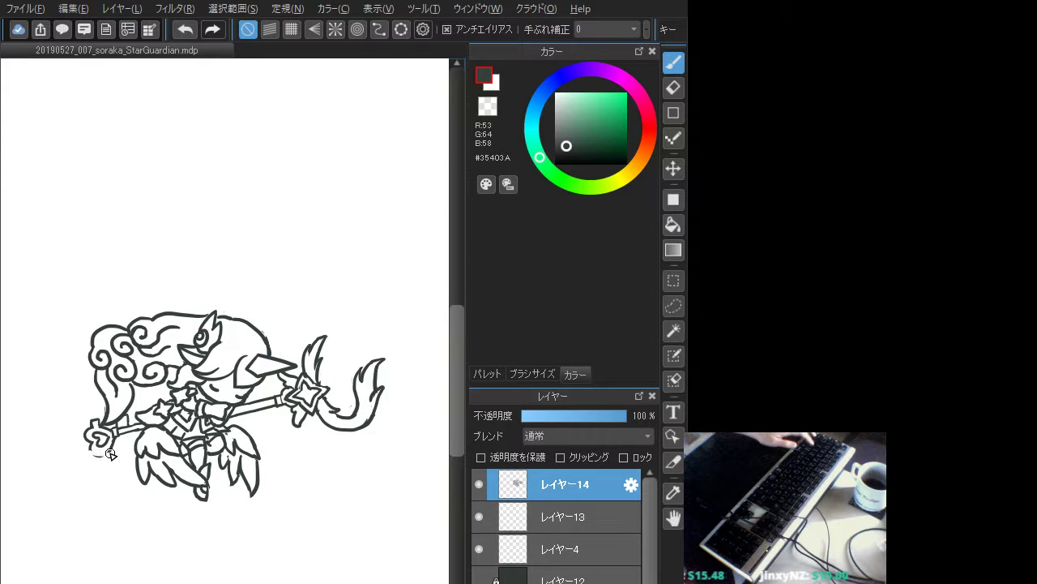
- Add a small pointed knob on the outer lower side of the heart ornament
key(ctrl+z)
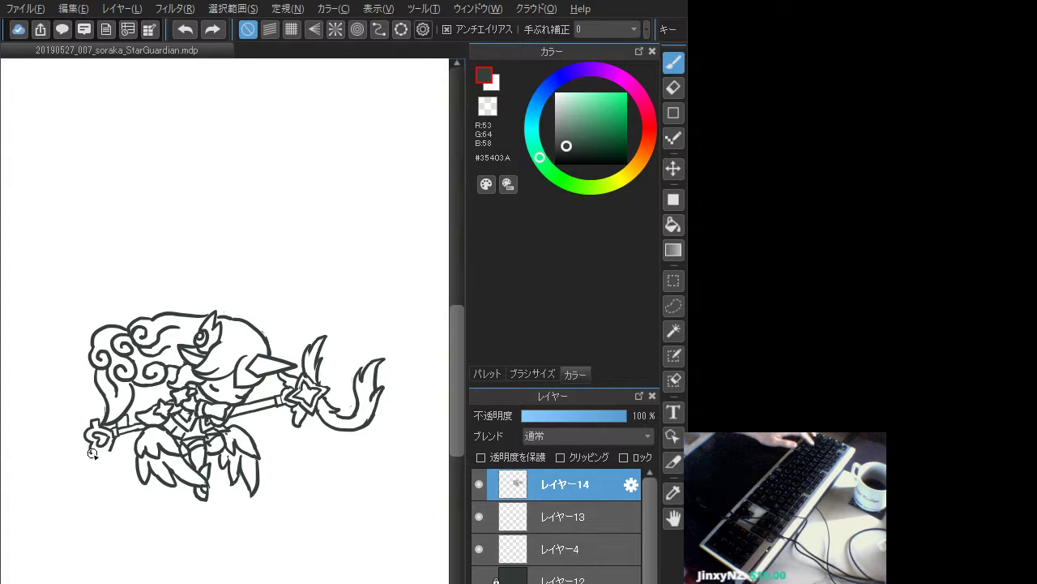
key(ctrl+y)
key(ctrl+z)
key(ctrl+y)
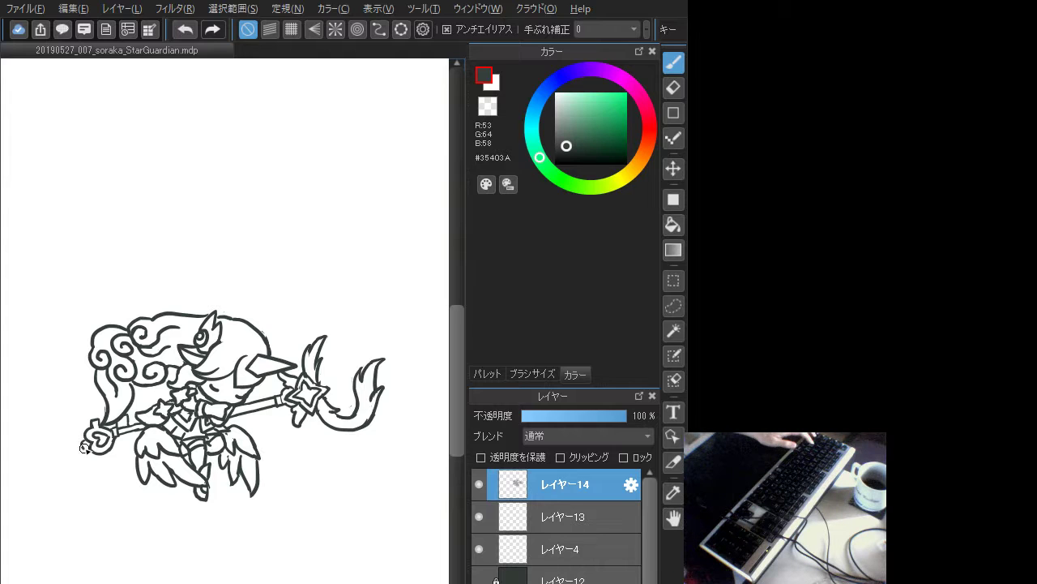
key(ctrl+z)
key(ctrl+y)
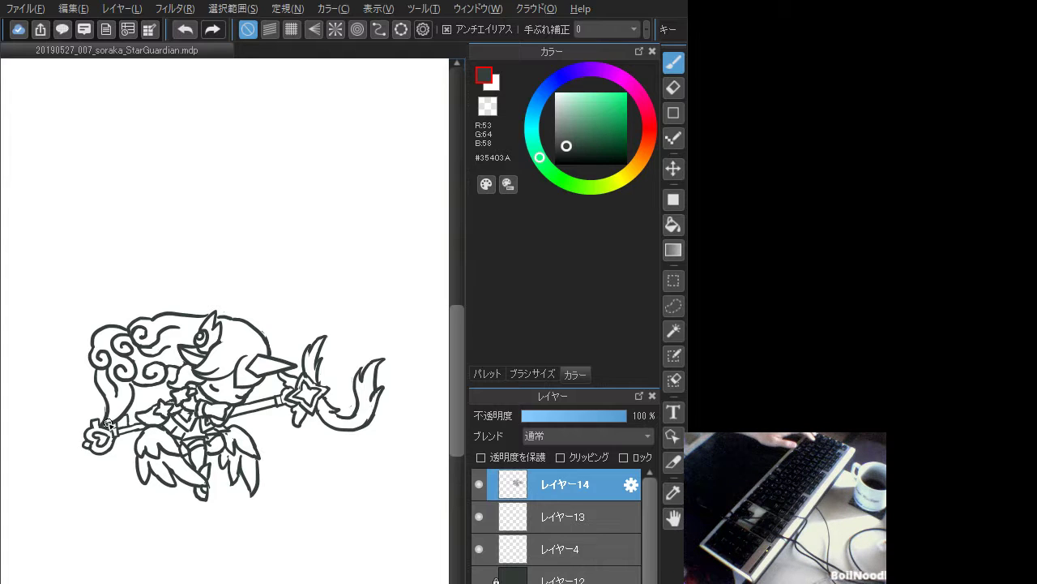
key(ctrl+z)
key(ctrl+y)
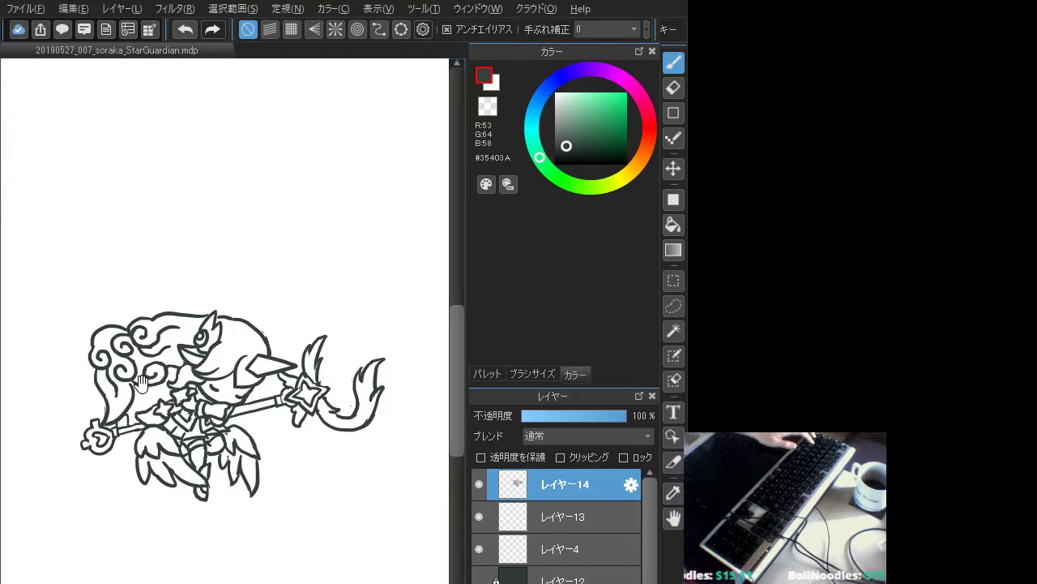
- Try a short stroke on the shaft beside the rear hand and another above the head, undoing both
drag(176, 402, 141, 418)
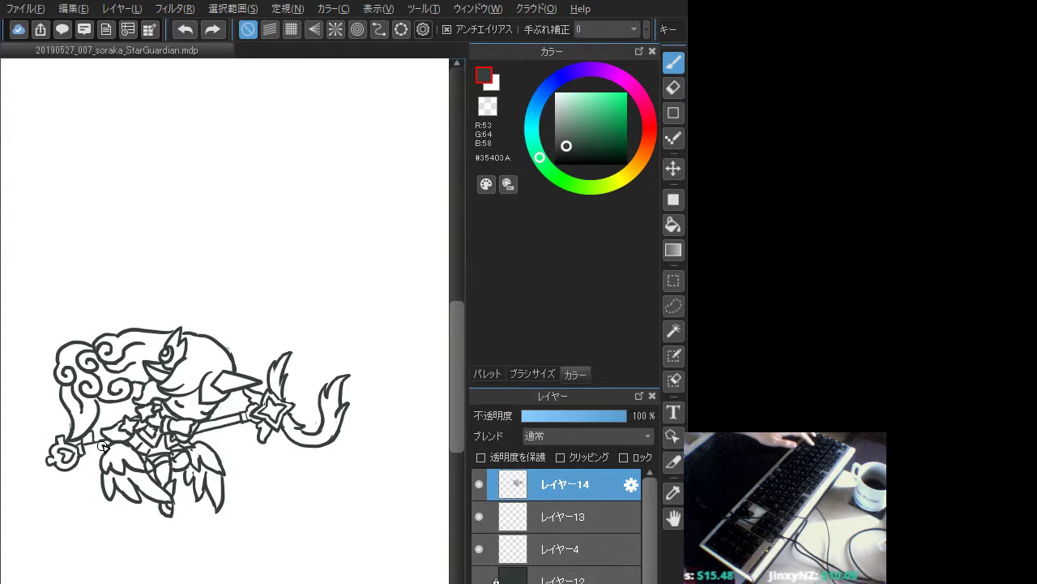
drag(103, 446, 108, 446)
key(ctrl+z)
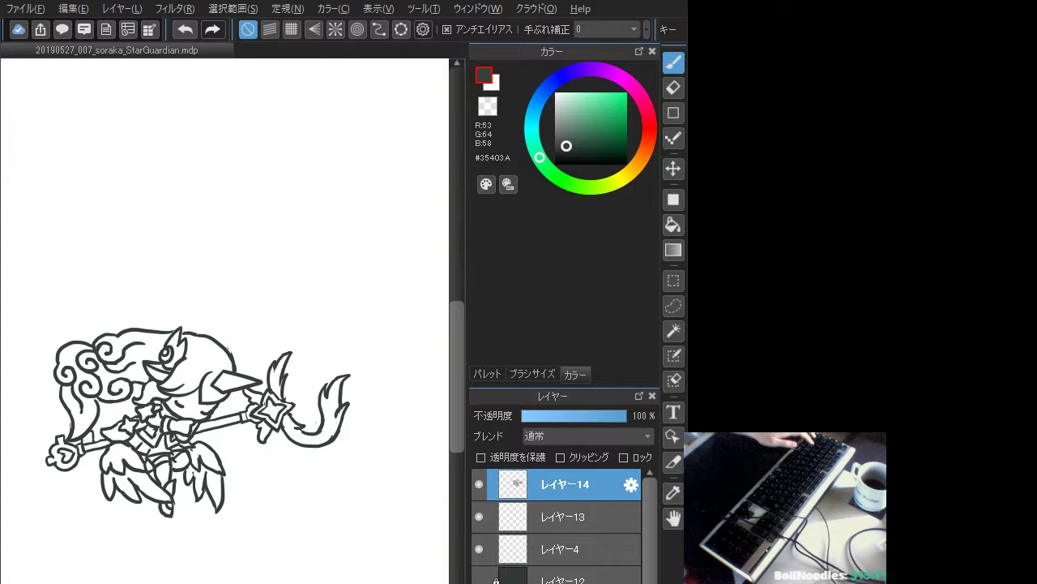
drag(189, 254, 206, 267)
key(ctrl+z)
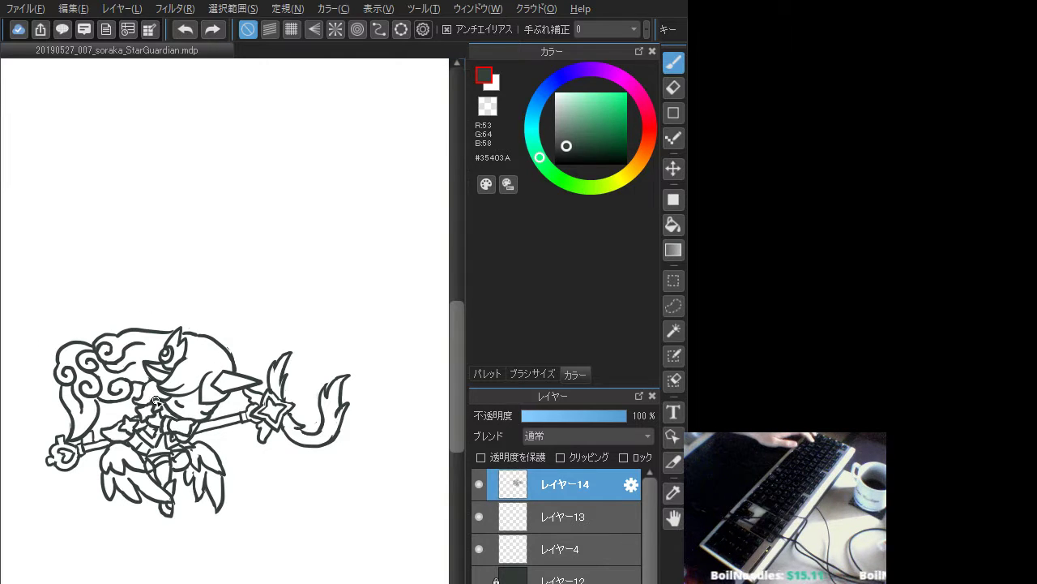
- Try small touch-up strokes between the collar and the face, undoing them
drag(169, 409, 179, 404)
key(ctrl+z)
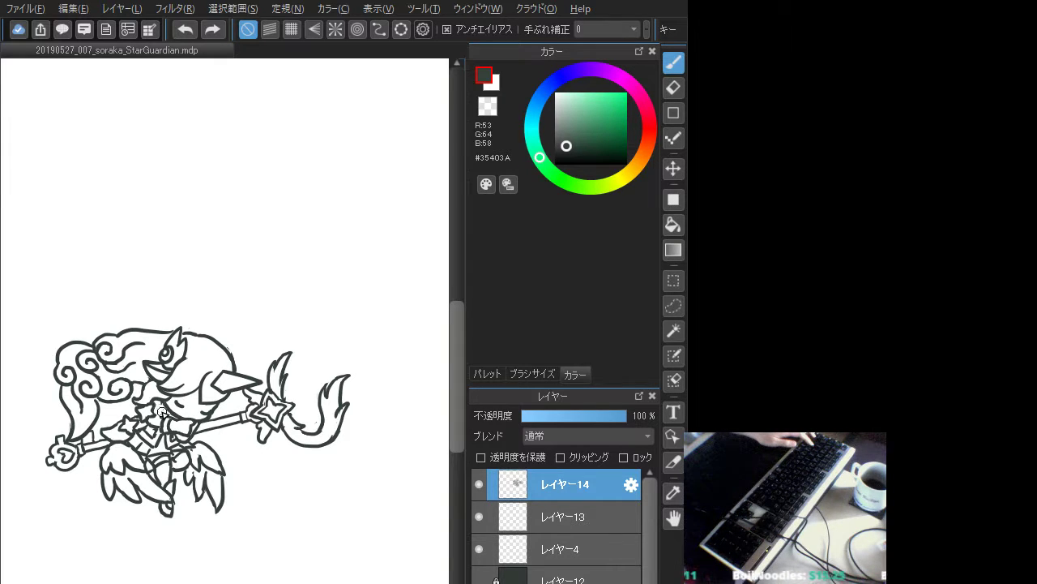
mouse_move(162, 413)
mouse_down()
mouse_move(169, 418)
mouse_move(157, 414)
mouse_up()
key(ctrl+z)
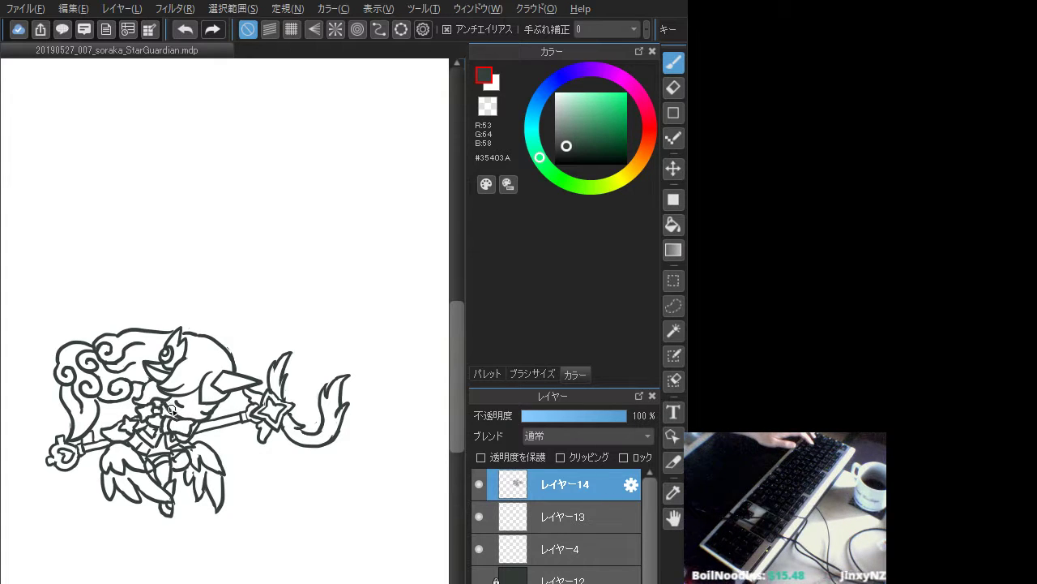
key(ctrl+z)
drag(172, 407, 178, 405)
key(ctrl+z)
key(ctrl+z)
key(ctrl+z)
key(ctrl+z)
key(ctrl+z)
key(ctrl+z)
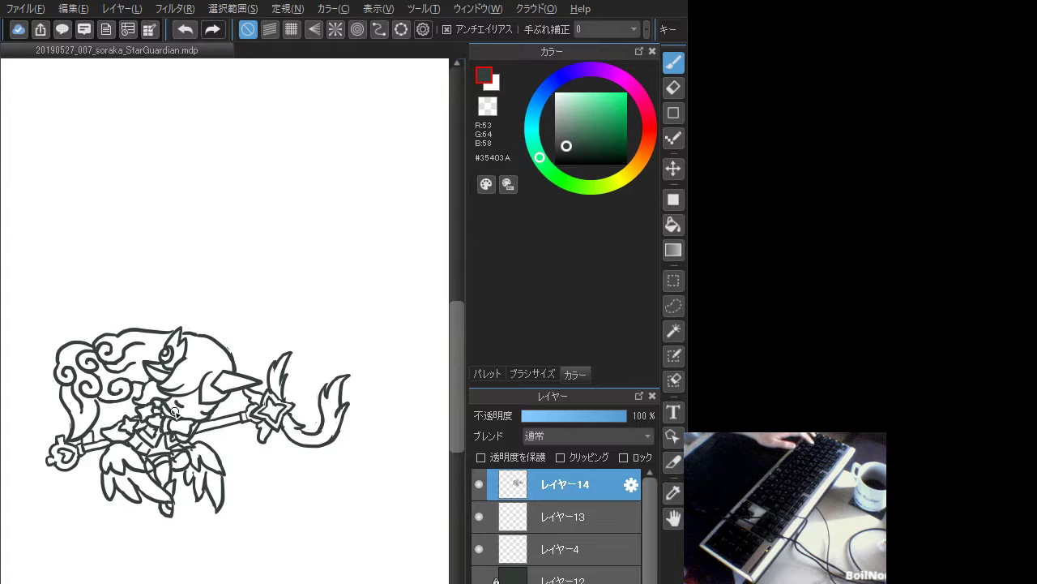
key(ctrl+z)
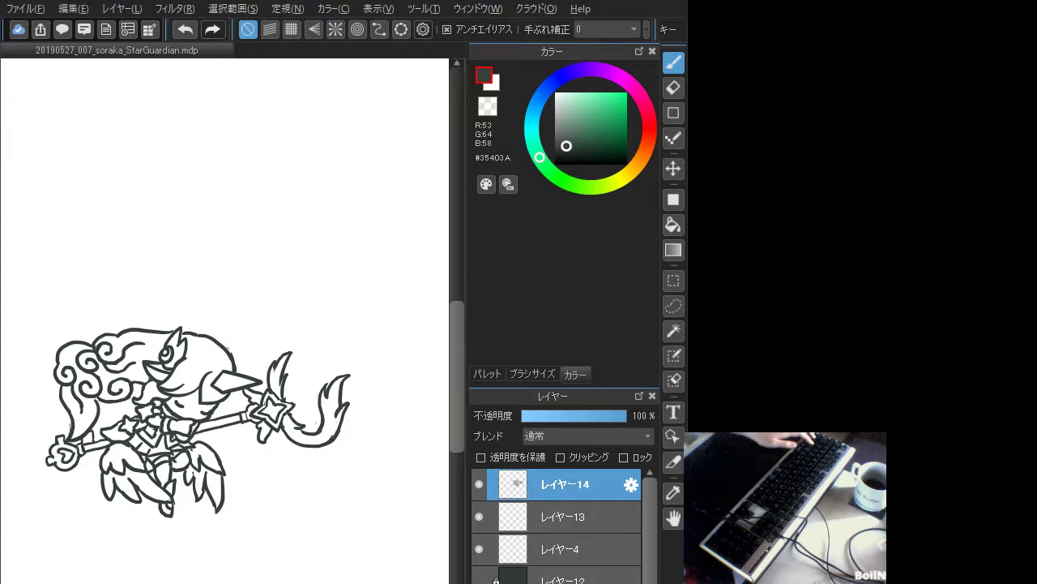
mouse_move(288, 276)
mouse_down()
mouse_move(316, 301)
mouse_move(339, 300)
mouse_move(312, 301)
mouse_up()
key(ctrl+z)
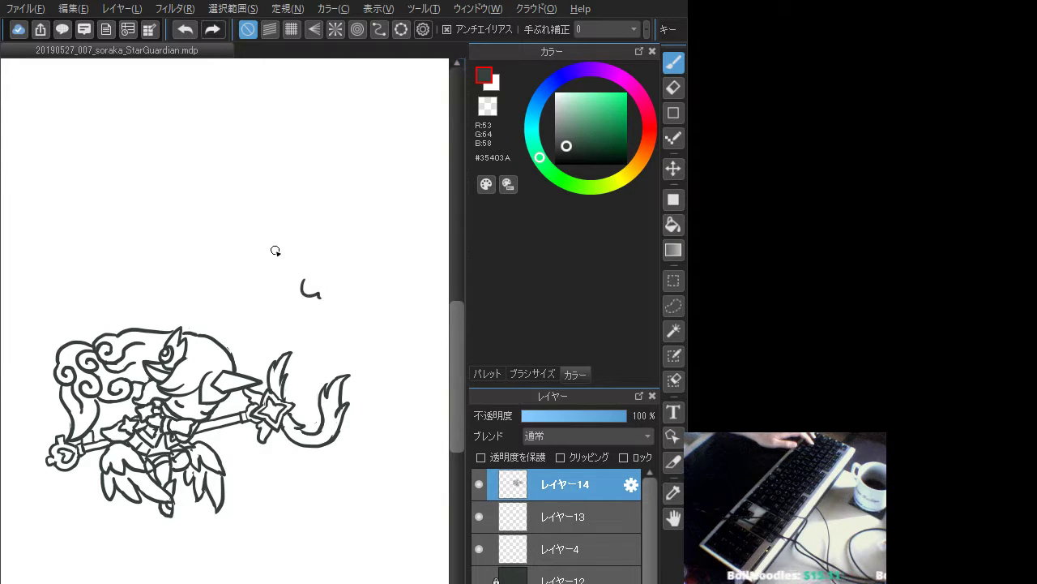
key(ctrl+z)
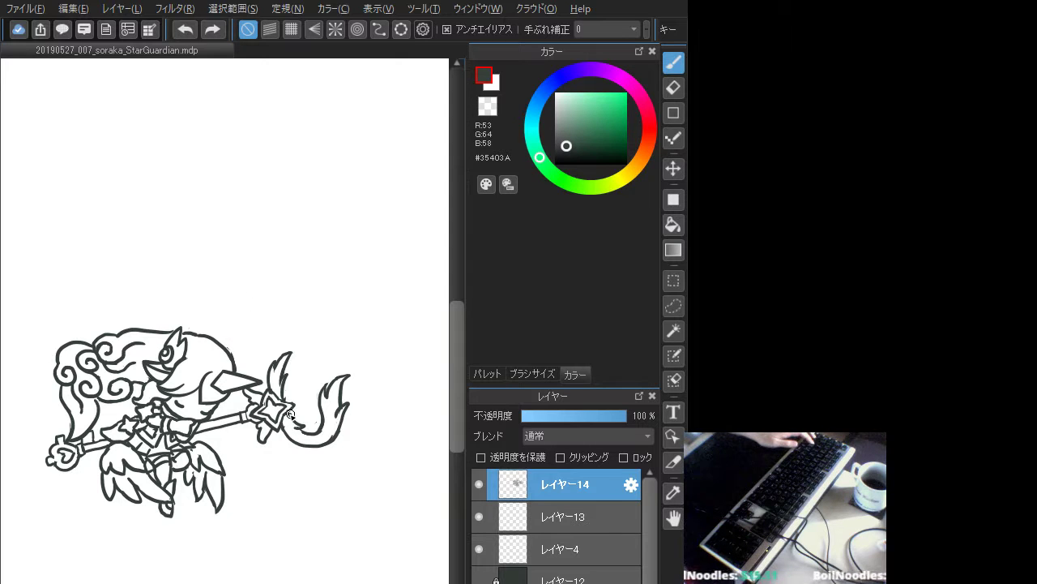
- Try touch-up strokes around the wand's star head, undoing them
key(ctrl+z)
mouse_move(286, 424)
mouse_down()
mouse_move(297, 419)
mouse_move(292, 405)
mouse_move(274, 400)
mouse_move(270, 381)
mouse_up()
key(ctrl+z)
key(ctrl+z)
key(ctrl+z)
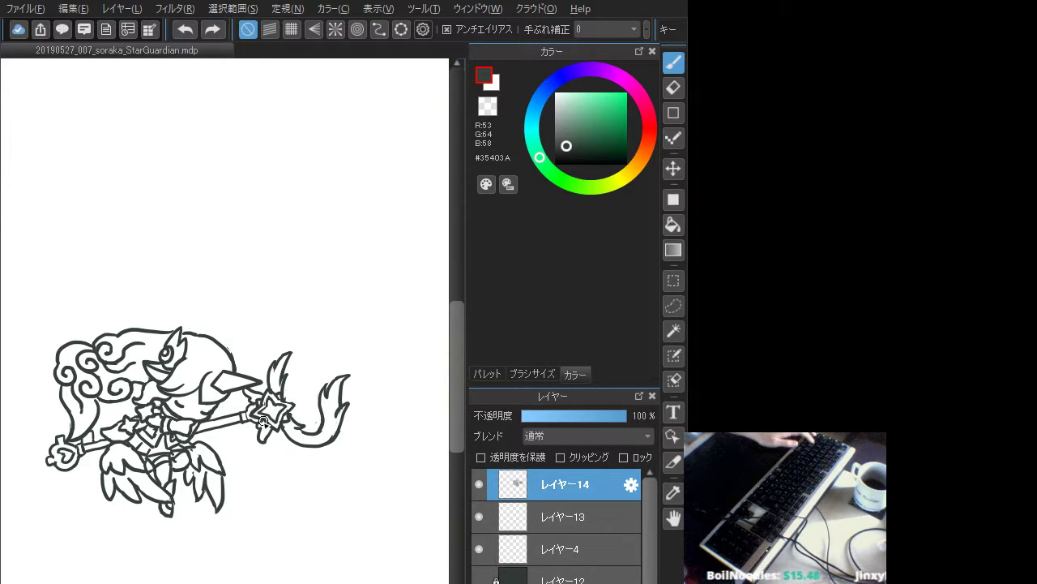
drag(266, 423, 269, 429)
key(ctrl+z)
key(ctrl+z)
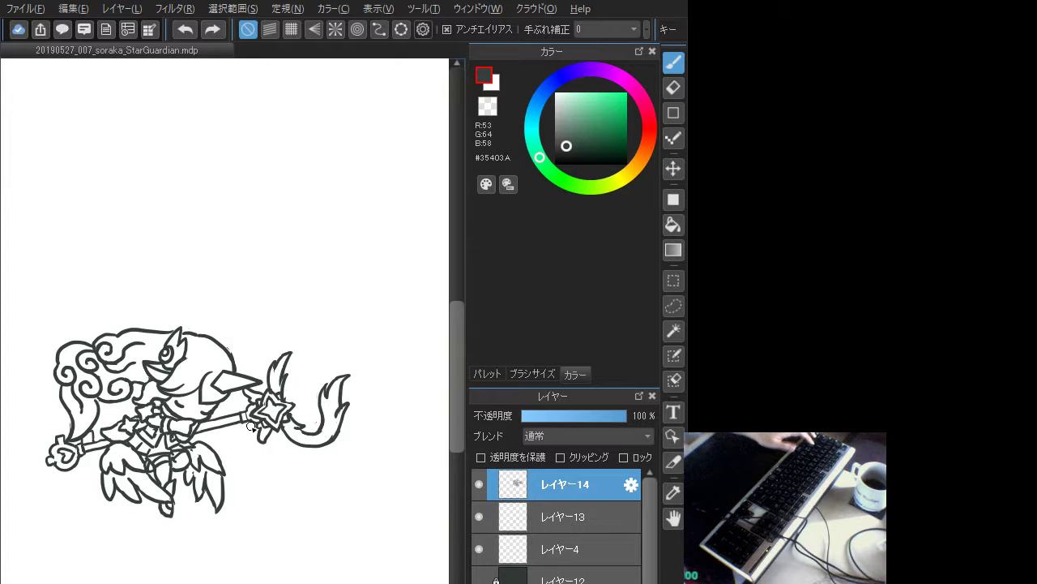
- Select the whole character with a rectangular selection and move it to the middle of the canvas for a transform
scroll(251, 424, down, 3)
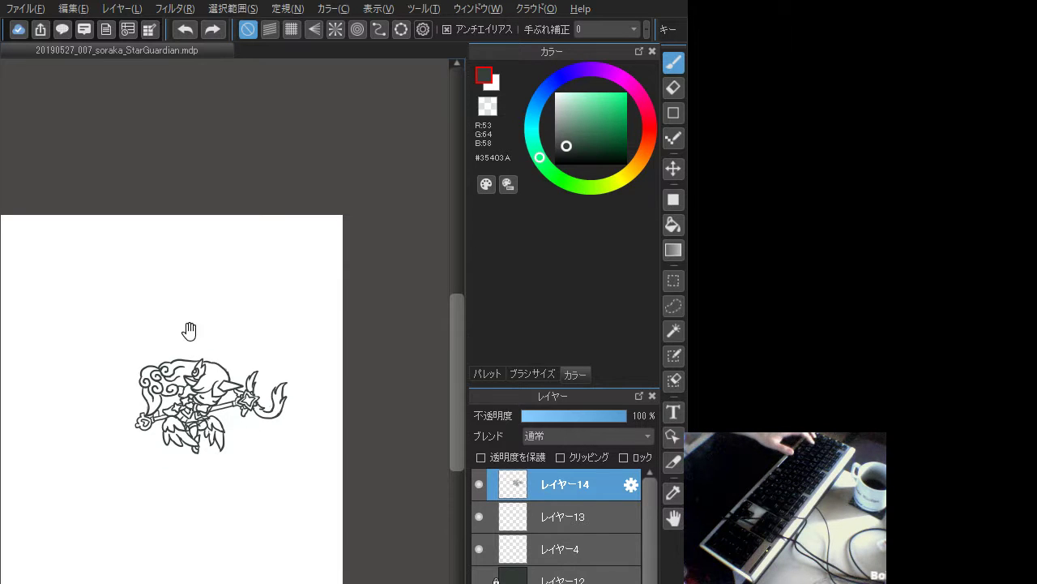
drag(188, 382, 286, 402)
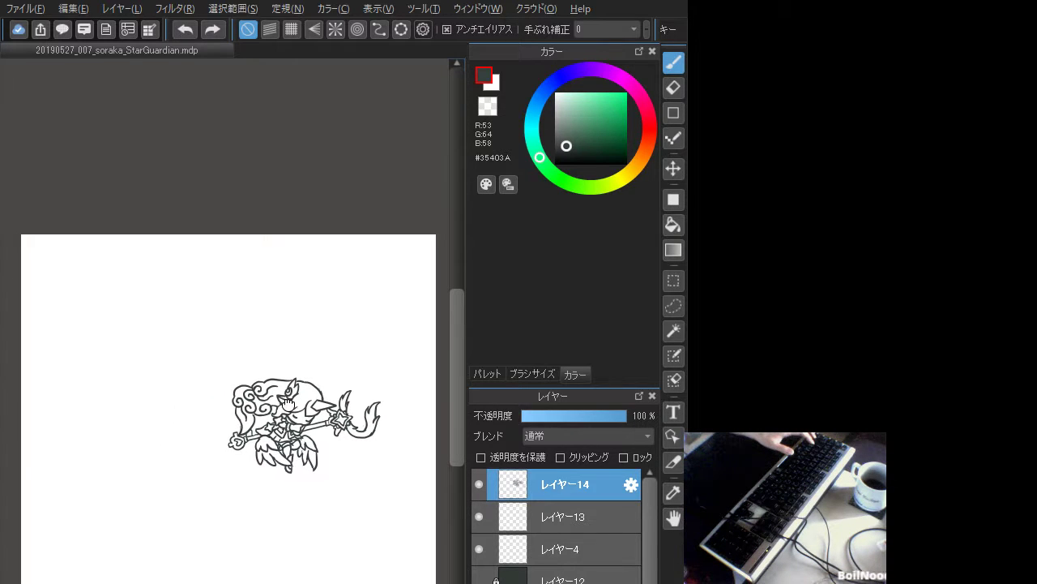
click(673, 280)
mouse_move(224, 352)
mouse_down()
mouse_move(359, 477)
mouse_move(384, 477)
mouse_up()
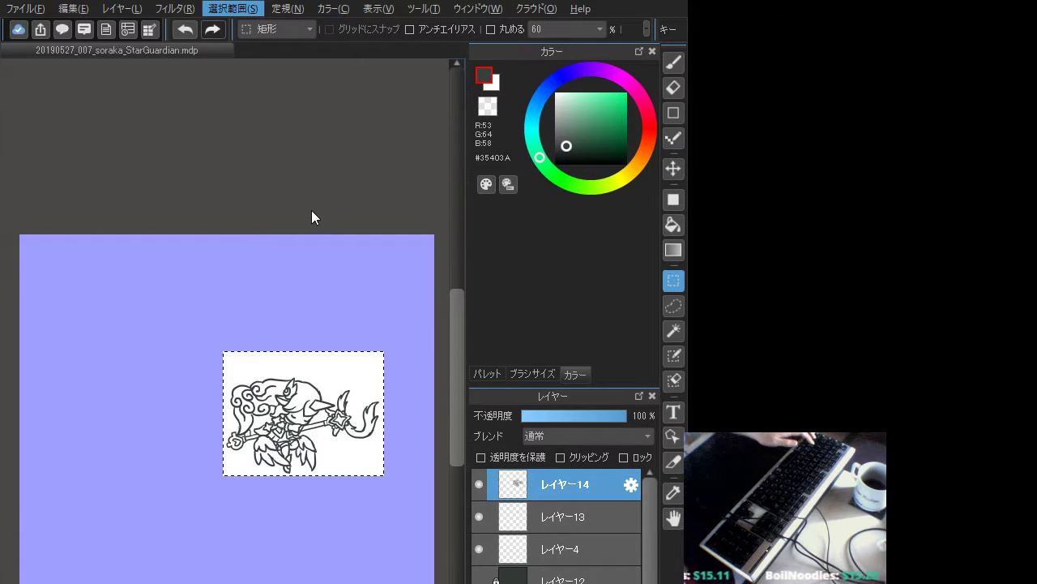
mouse_move(304, 391)
mouse_down()
mouse_move(258, 398)
mouse_move(245, 417)
mouse_up()
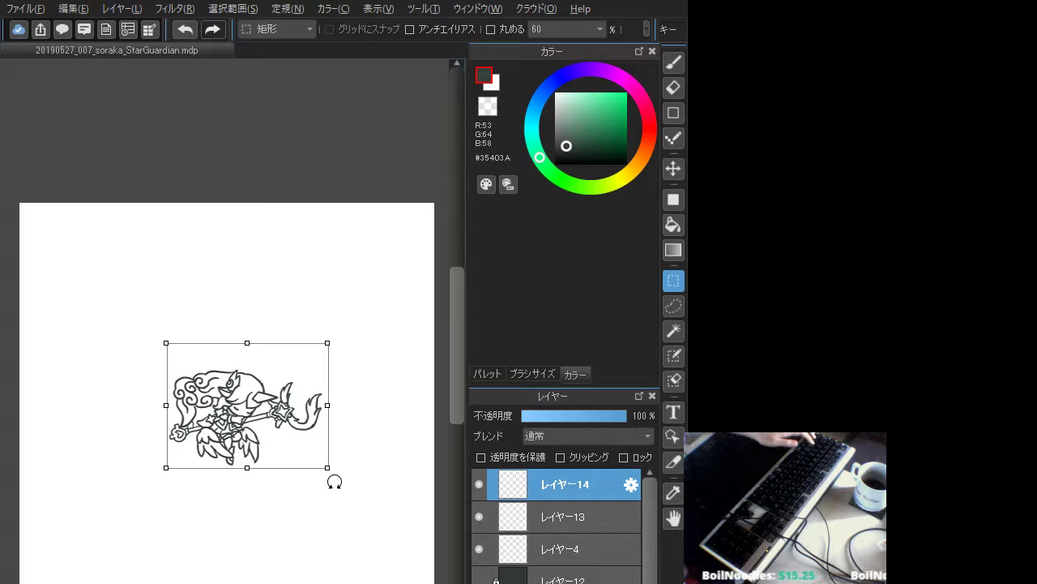
- Enlarge the selected line art until its frame spans about the full canvas width, and reposition it
mouse_move(328, 467)
mouse_down()
mouse_move(396, 570)
mouse_move(440, 579)
mouse_move(436, 568)
mouse_up()
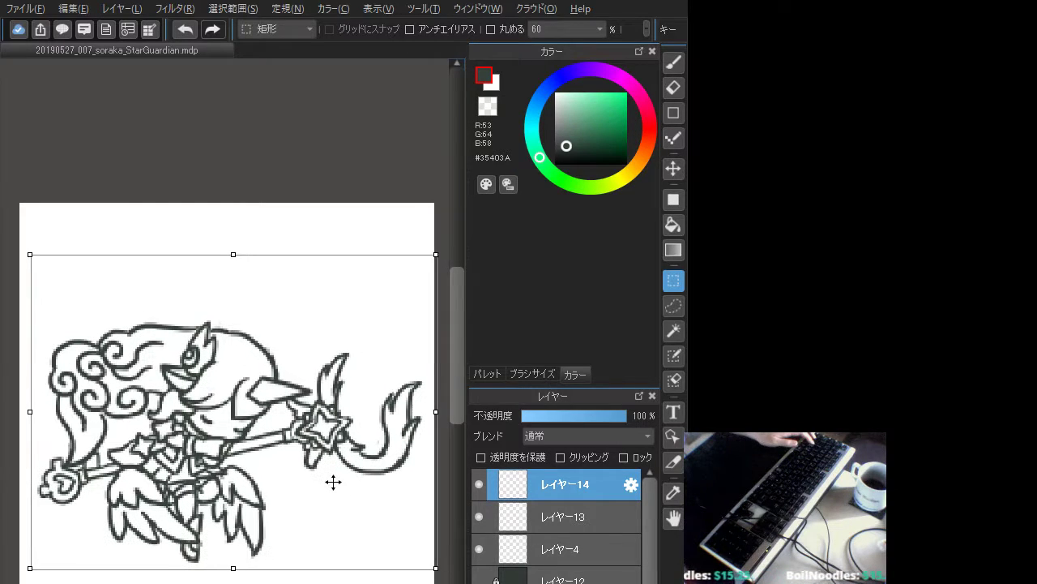
drag(350, 487, 343, 489)
drag(429, 571, 433, 577)
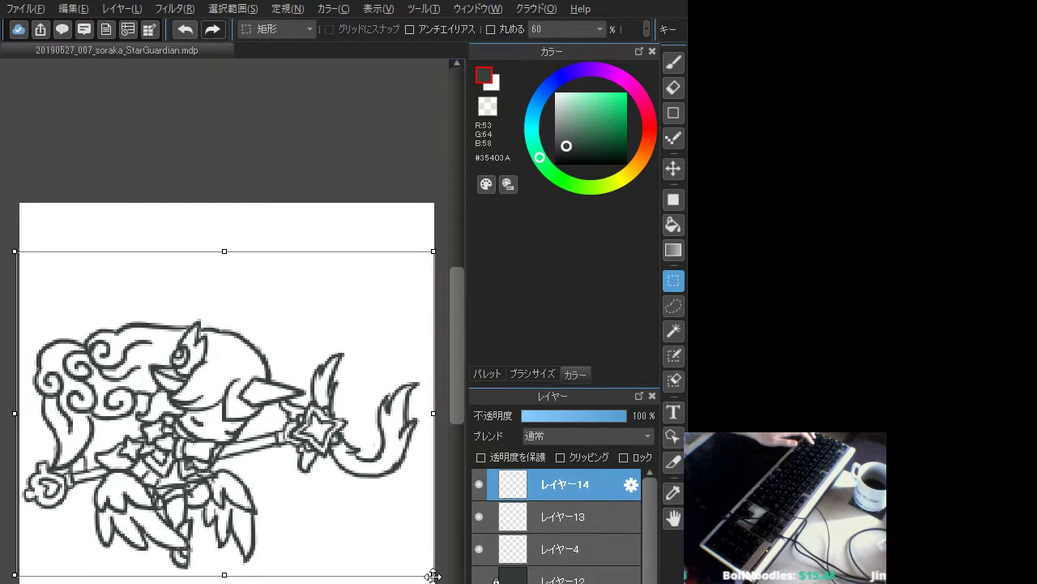
drag(345, 509, 348, 513)
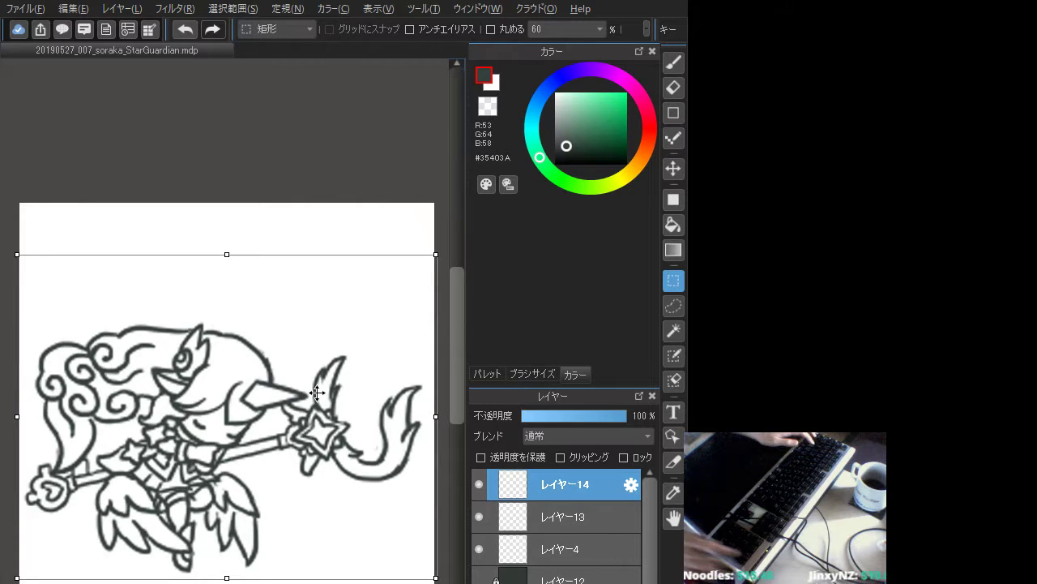
- Slightly enlarge the line art further, centre it on the canvas, apply the transform and return to the brush
key(ctrl+minus)
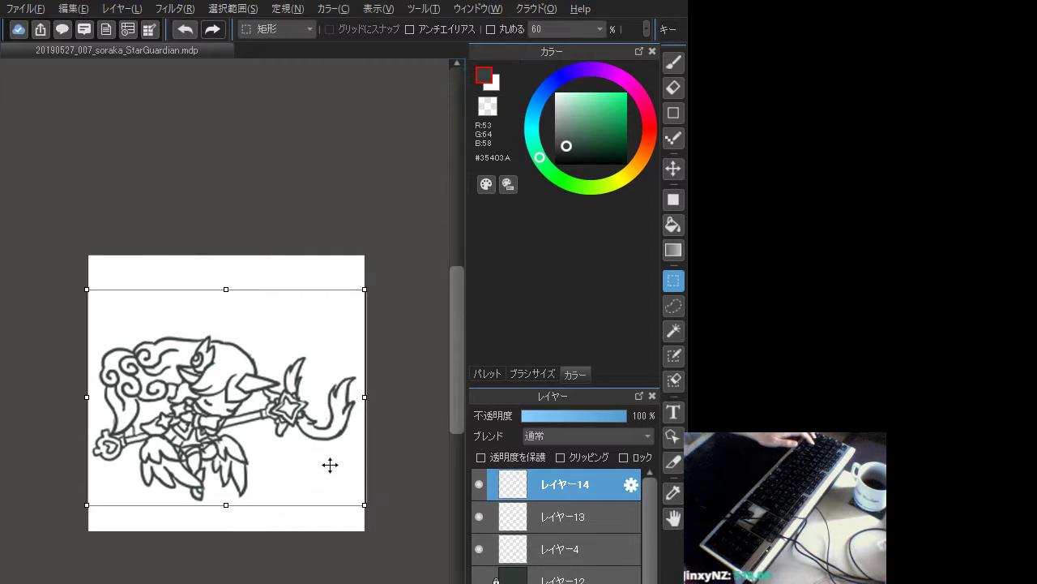
drag(364, 502, 371, 509)
drag(327, 469, 331, 472)
mouse_move(370, 513)
mouse_down()
mouse_move(358, 504)
mouse_move(368, 513)
mouse_up()
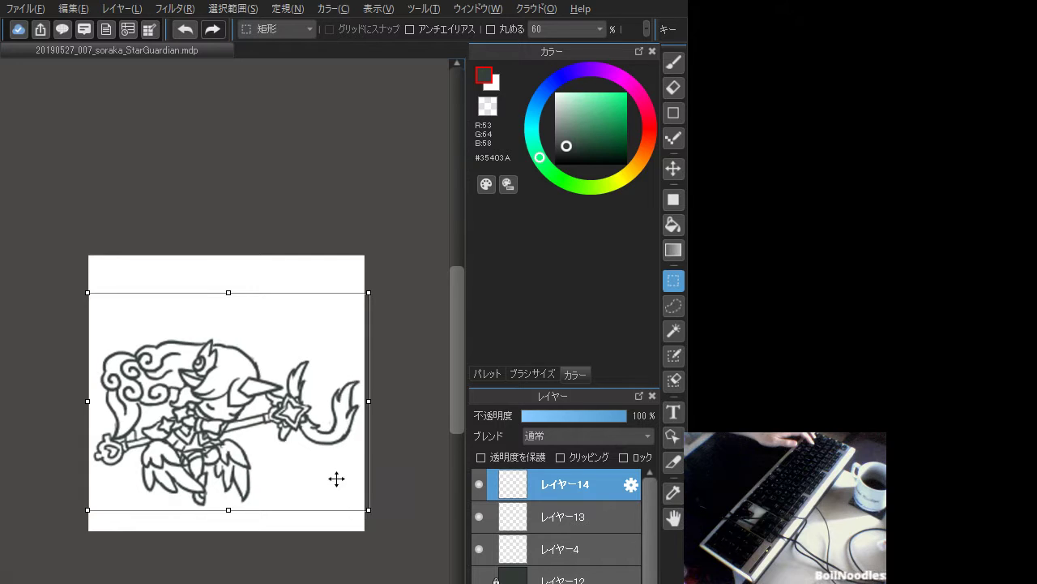
mouse_move(336, 479)
mouse_down()
mouse_move(338, 491)
mouse_move(331, 424)
mouse_move(327, 467)
mouse_up()
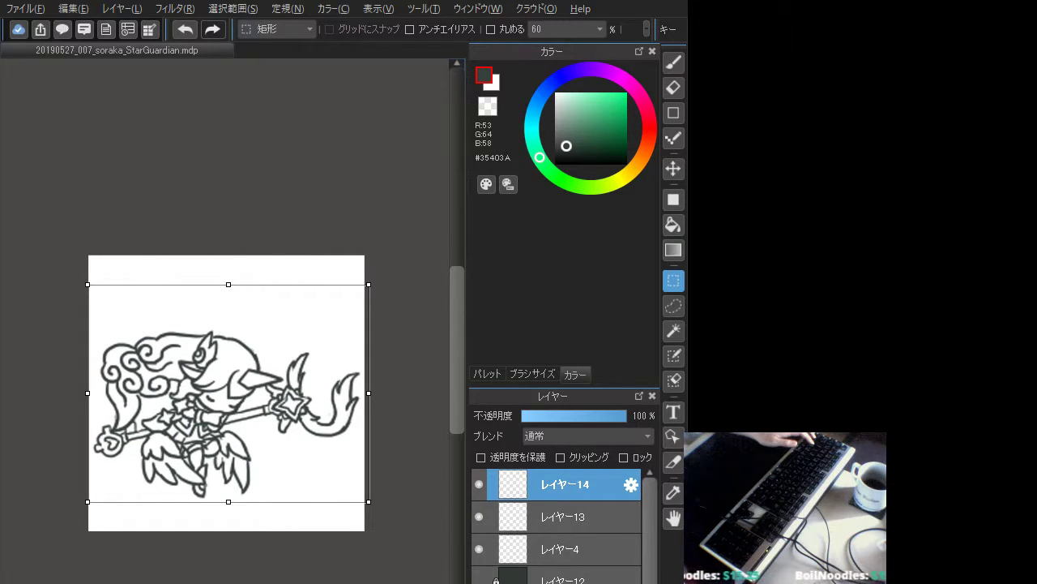
key(Return)
key(b)
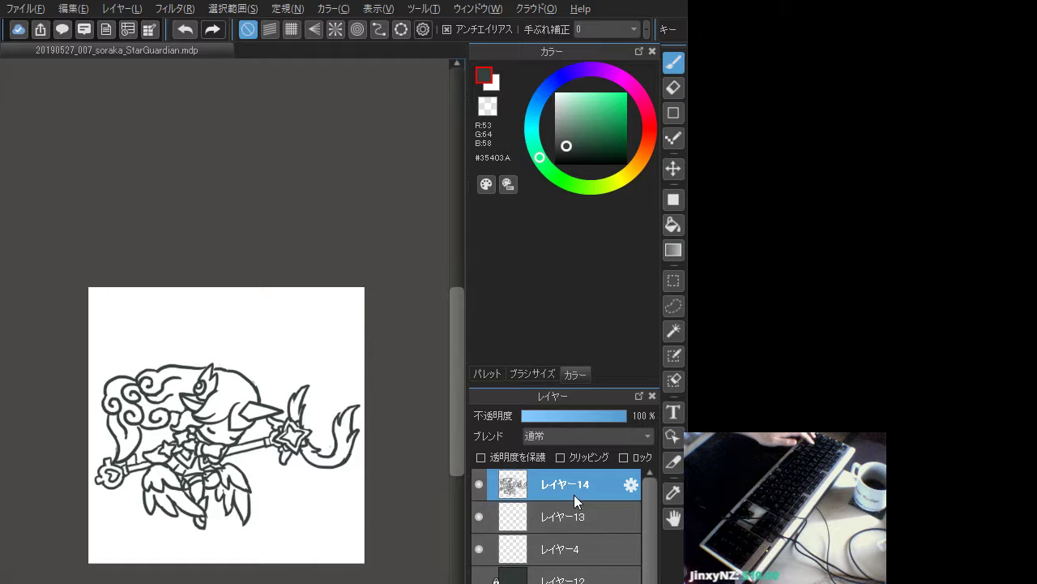
- Move レイヤー14 below レイヤー13, protect its transparency and recolour its line art with green #00FF7F
drag(574, 494, 572, 527)
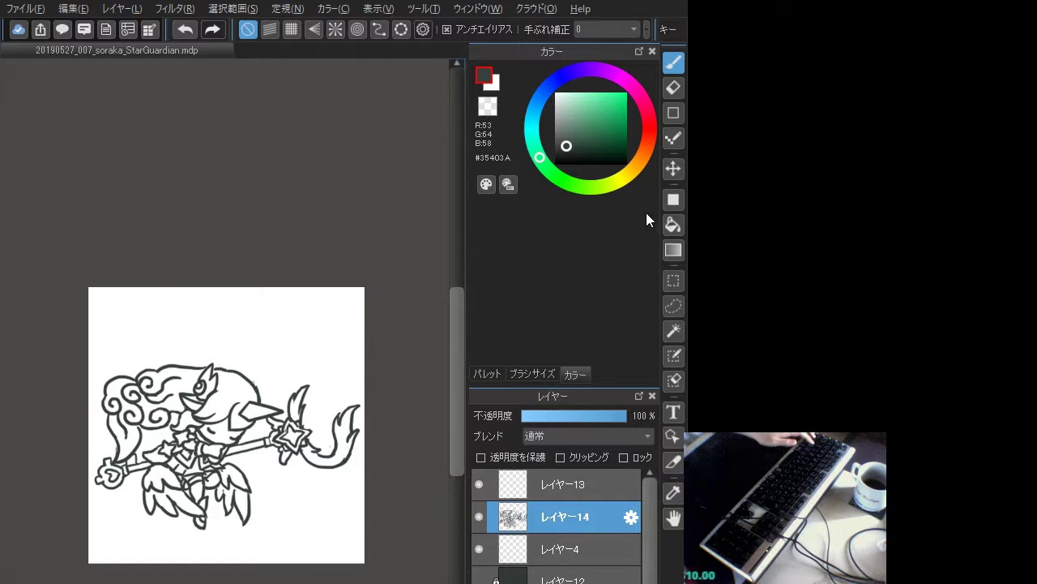
click(673, 200)
click(625, 94)
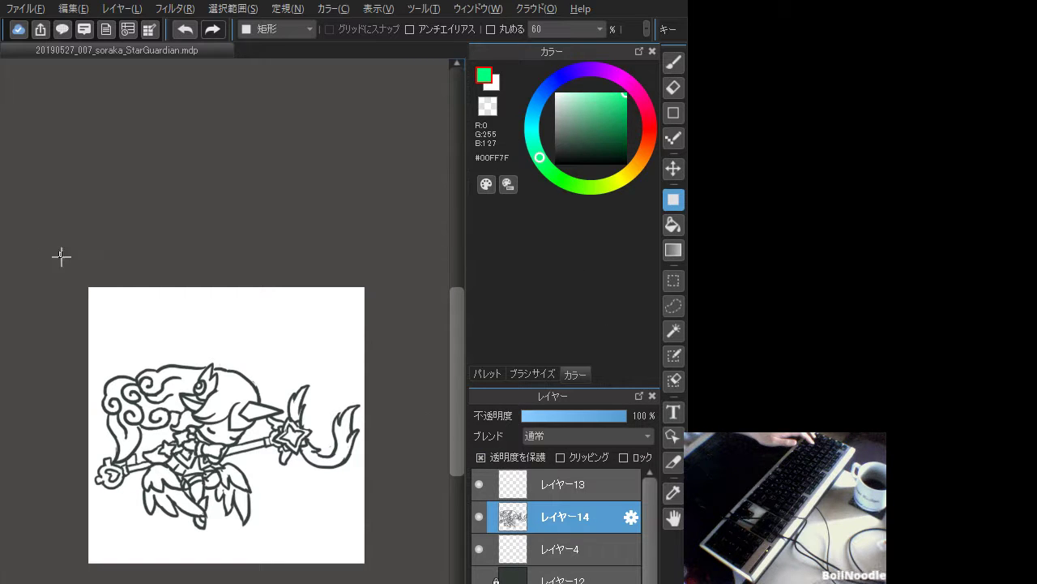
drag(66, 255, 394, 580)
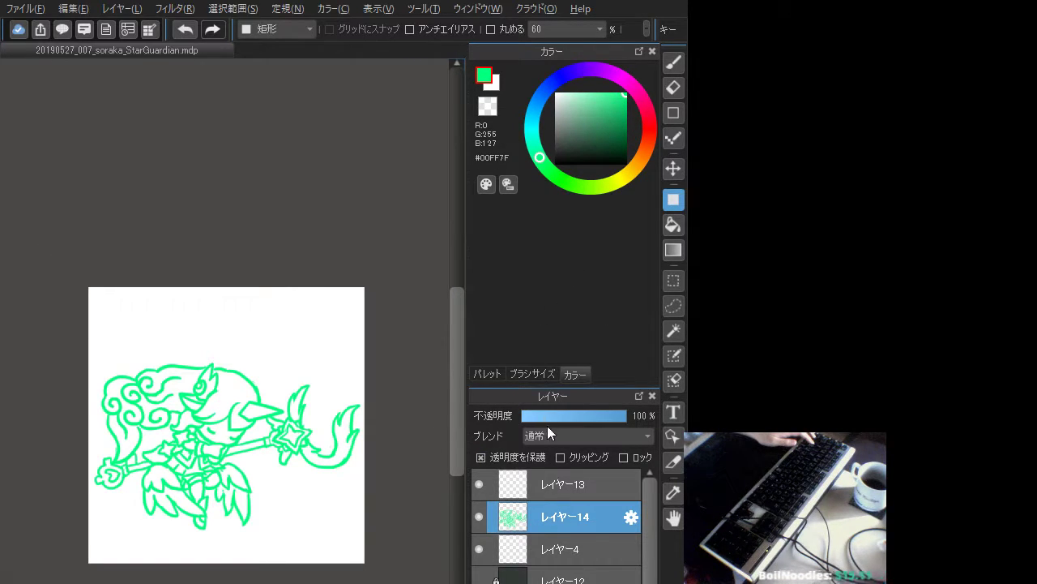
- Lower レイヤー14's opacity to 27 %, lock it and make レイヤー13 the active layer
drag(548, 423, 551, 427)
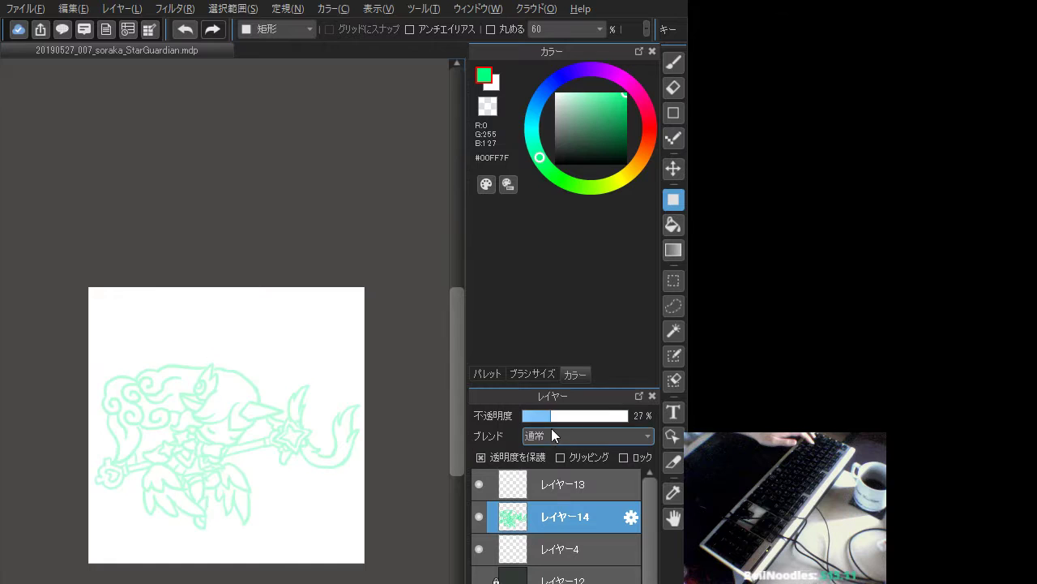
click(577, 484)
click(532, 515)
click(624, 458)
click(607, 484)
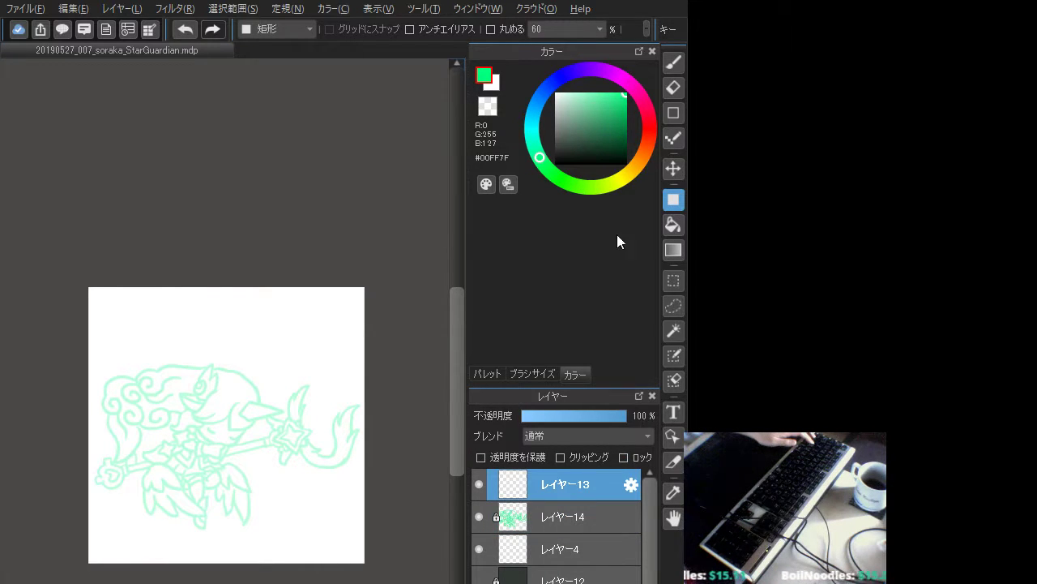
- Switch to the Brush tool, display the brush size presets and try a test stroke beside the head on レイヤー13
click(677, 63)
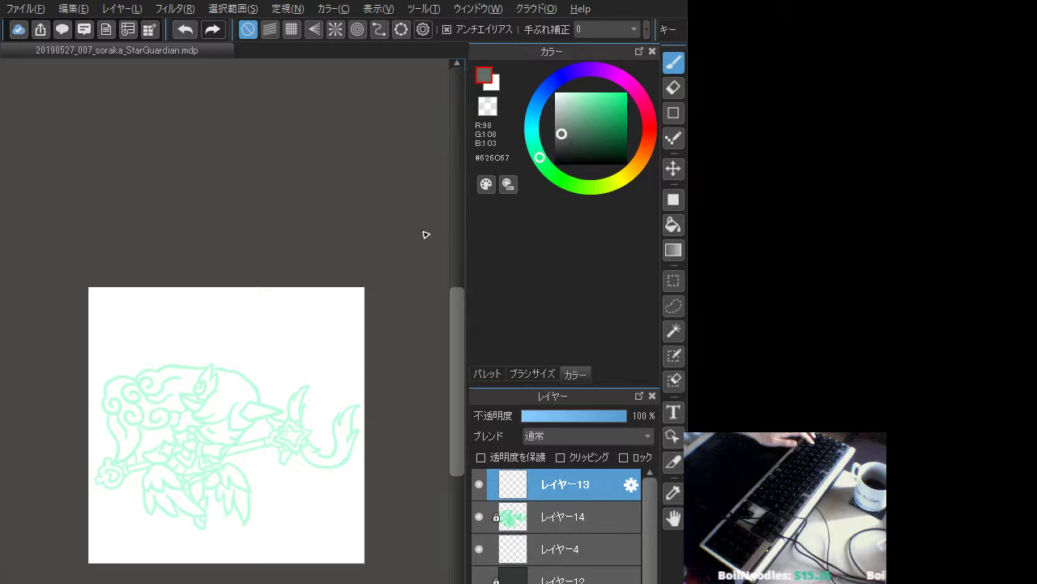
click(529, 373)
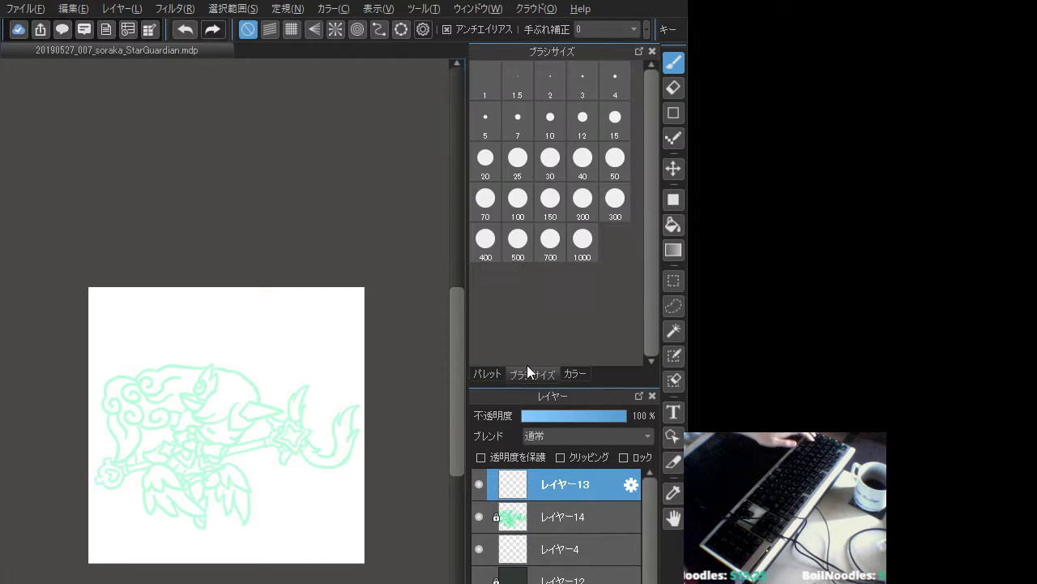
drag(250, 372, 288, 383)
key(ctrl+z)
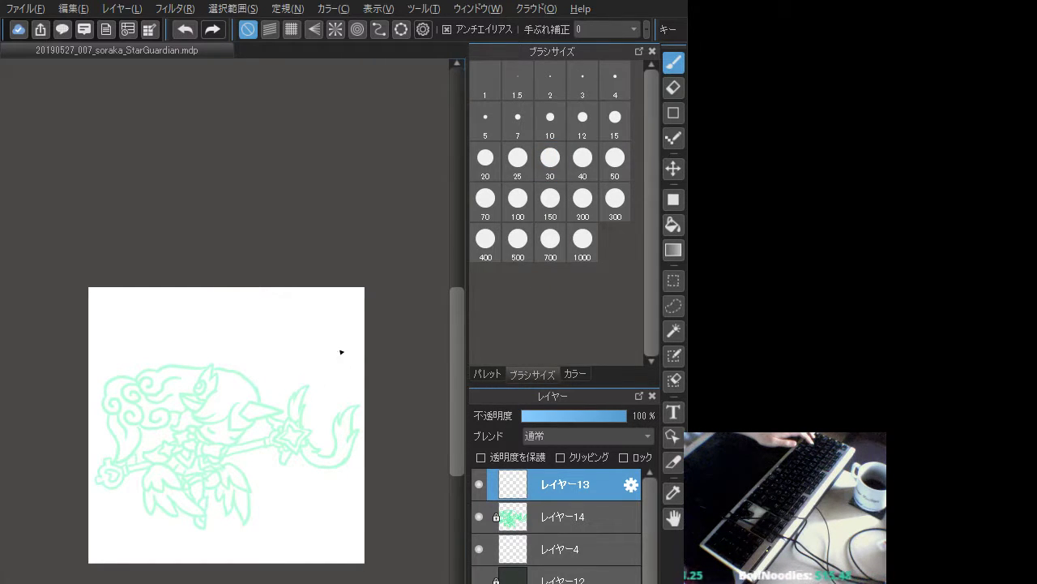
scroll(313, 351, up, 1)
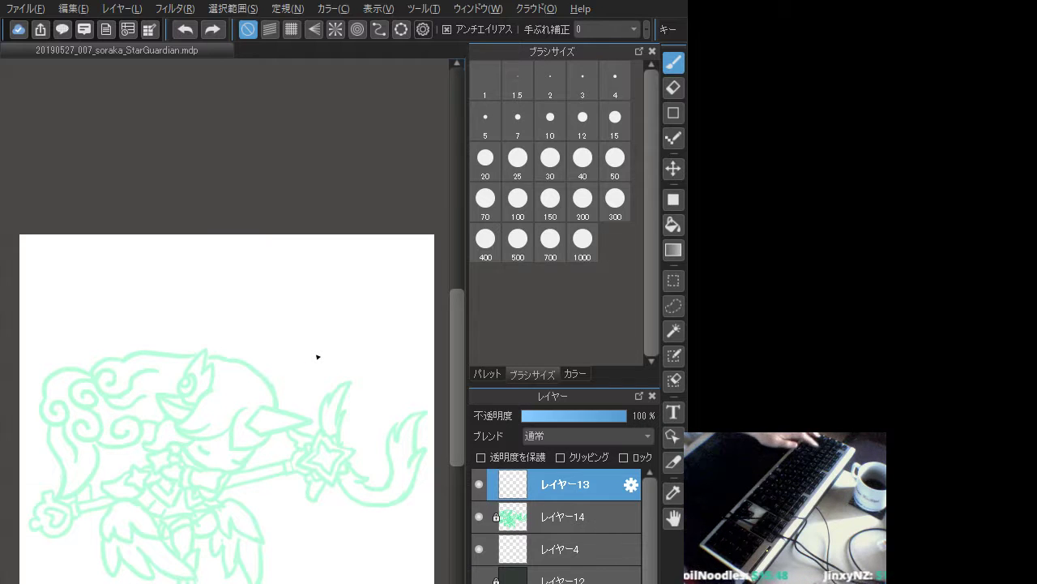
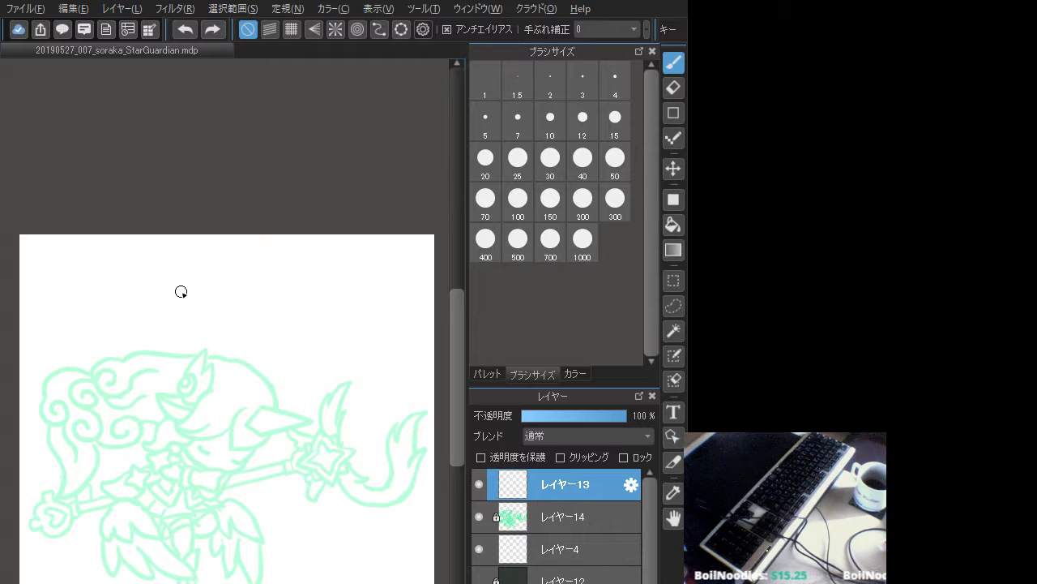
- Unlock レイヤー14, rotate its entire green line art slightly counter-clockwise, apply the transform and deselect
click(497, 525)
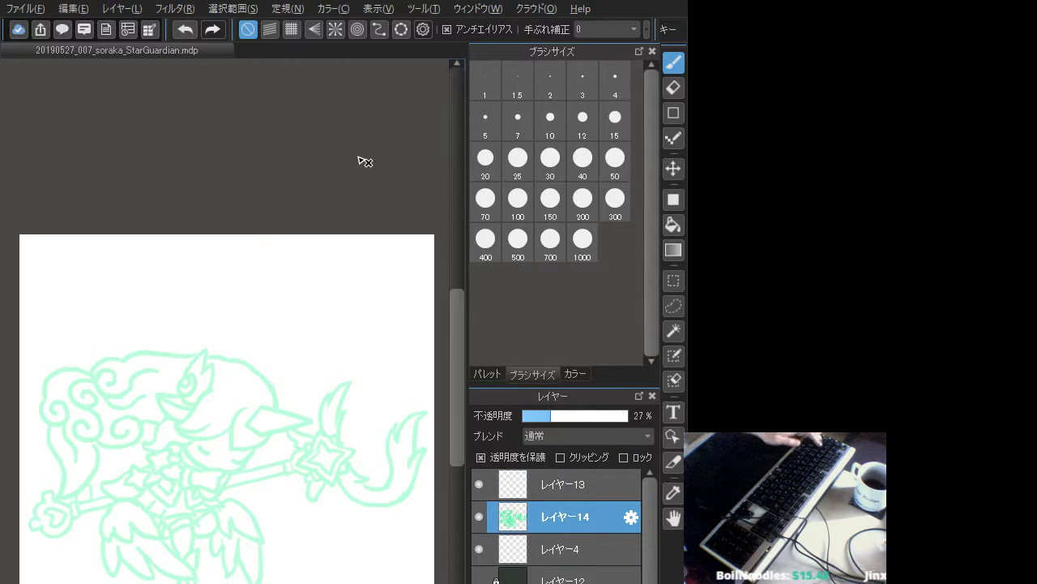
key(ctrl+a)
key(ctrl+t)
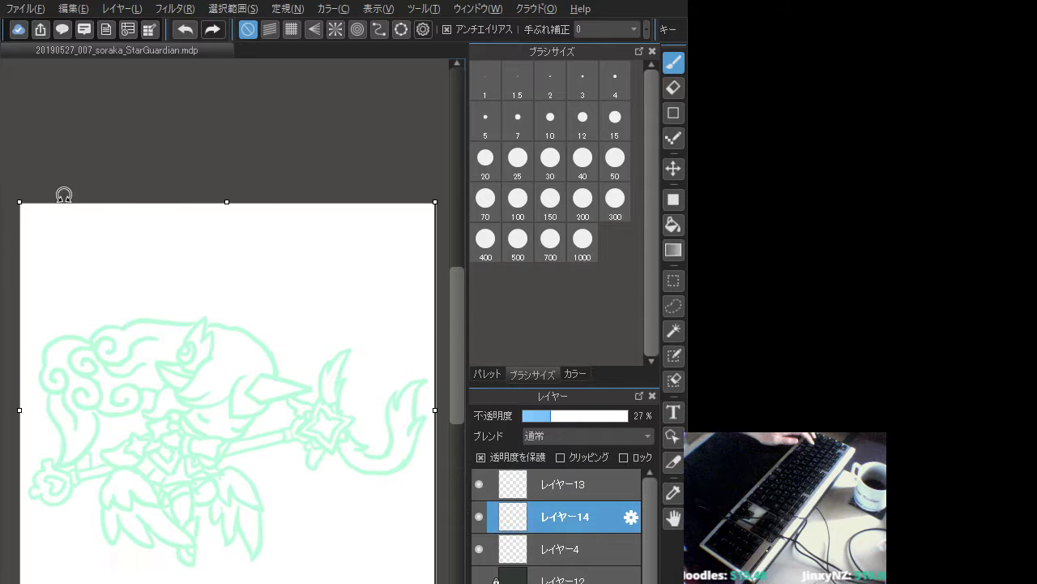
drag(16, 197, 0, 254)
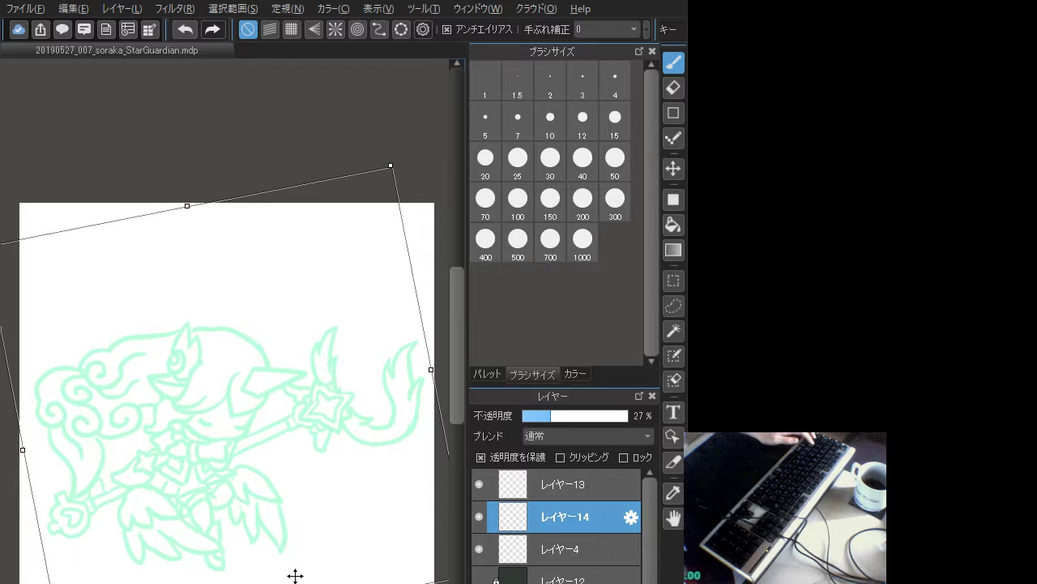
key(Return)
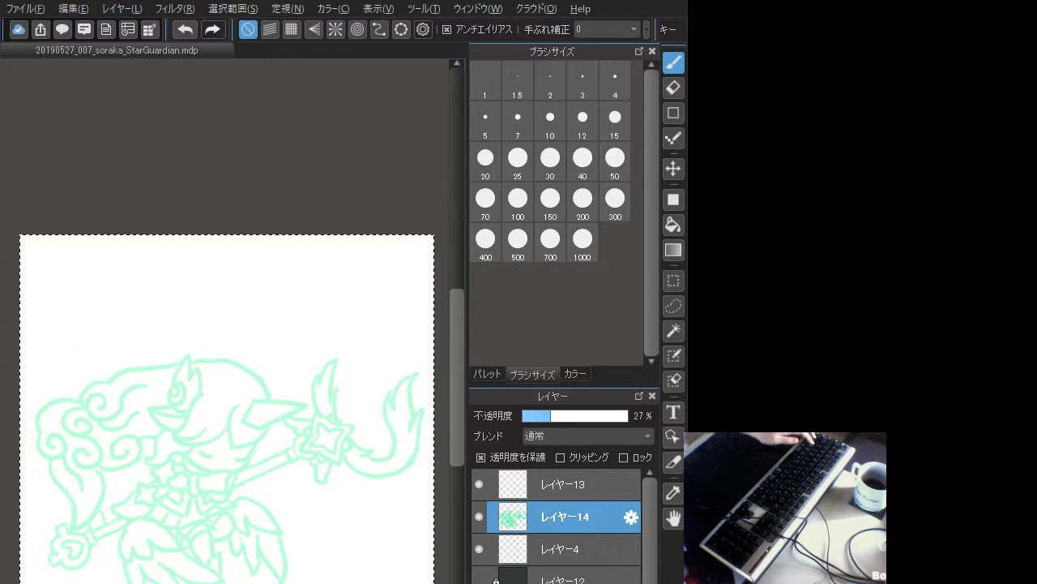
key(ctrl+d)
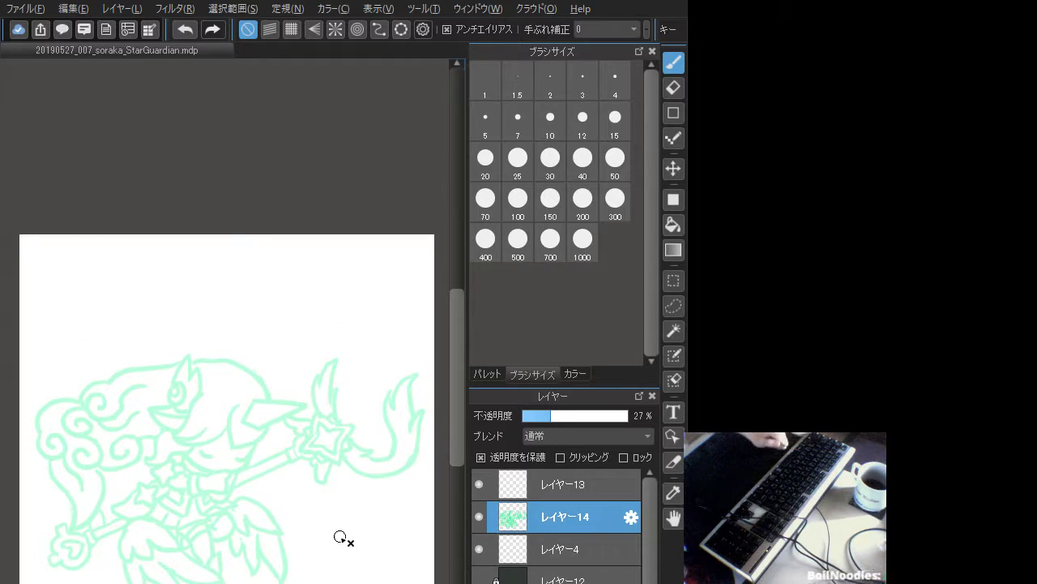
- Nudge レイヤー14's green line art slightly to the left, lock the layer again and make レイヤー13 active for the brush
key(v)
drag(335, 515, 330, 514)
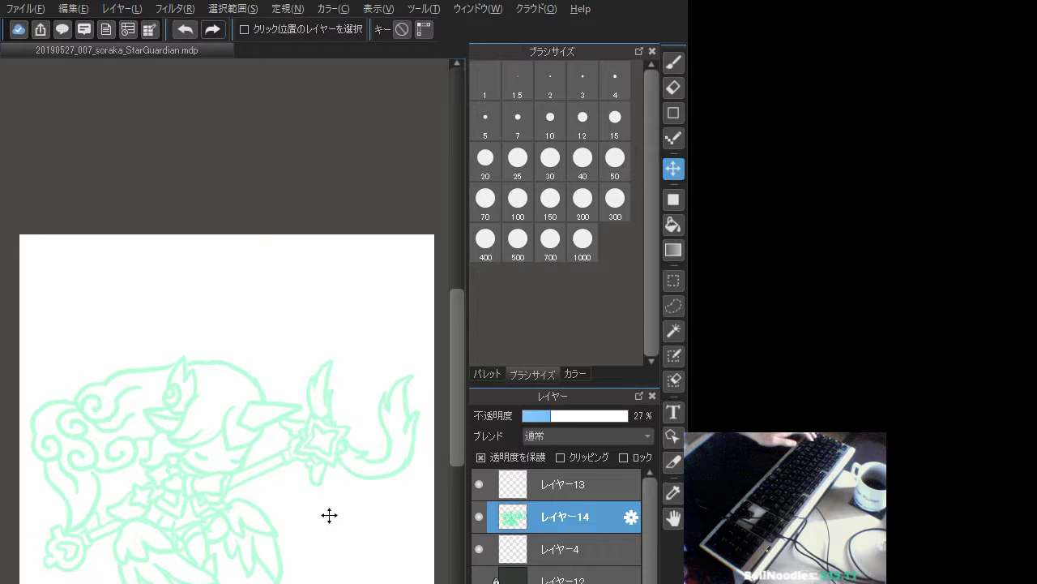
key(b)
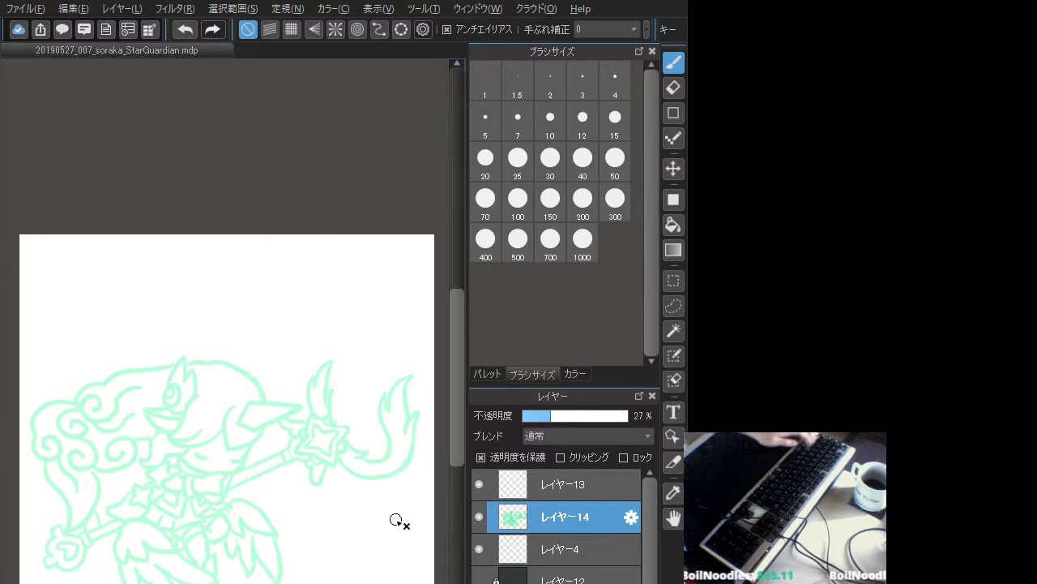
click(623, 456)
click(608, 488)
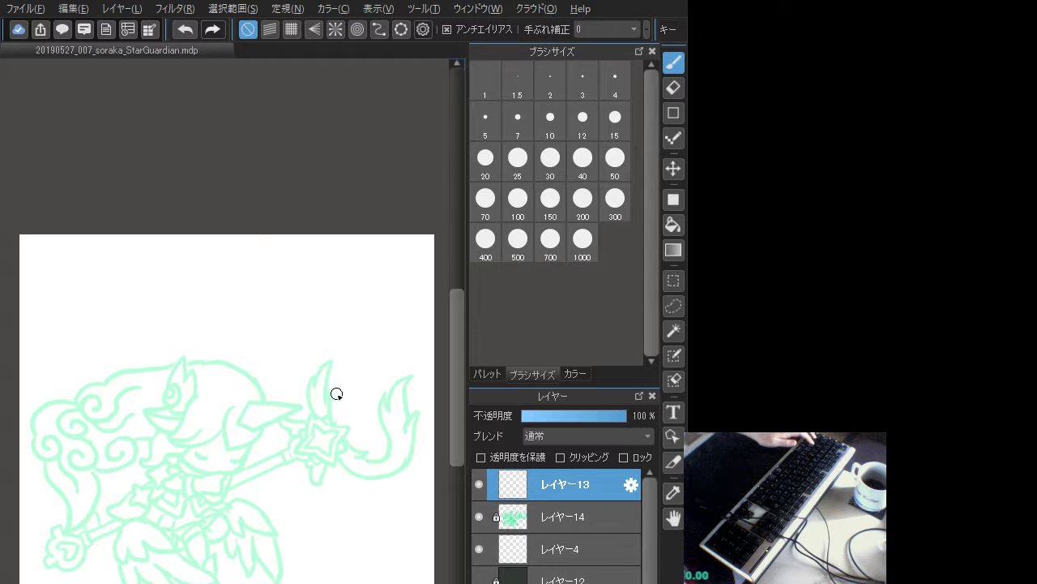
mouse_move(251, 399)
mouse_down()
mouse_move(260, 429)
mouse_move(247, 410)
mouse_move(245, 423)
mouse_move(294, 407)
mouse_move(260, 427)
mouse_move(236, 462)
mouse_move(208, 457)
mouse_up()
key(ctrl+z)
key(ctrl+z)
key(ctrl+z)
key(ctrl+z)
key(ctrl+z)
key(ctrl+z)
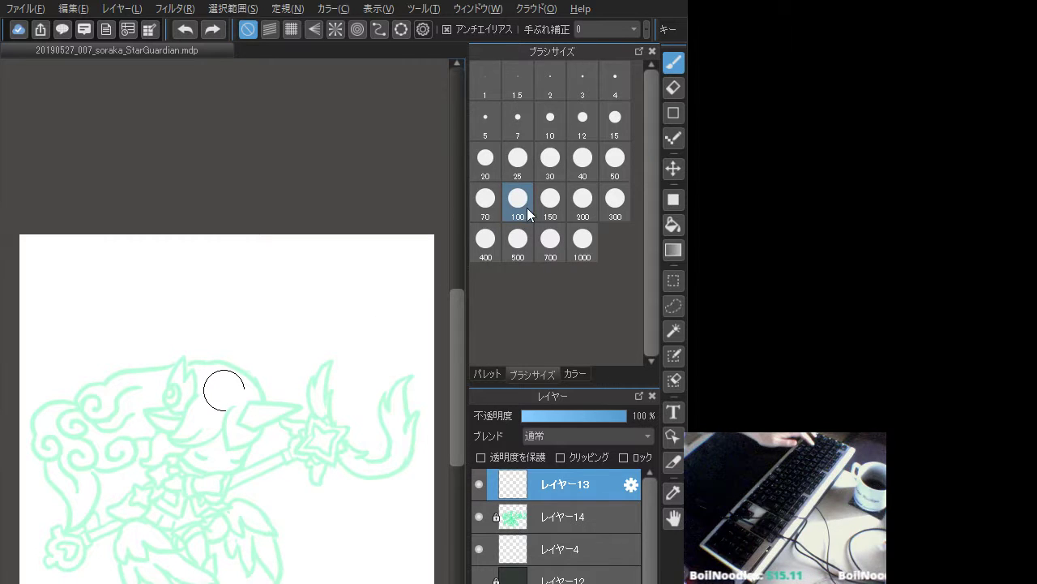
- Set the brush size to 25 and ink the pointed ear's closed outline in dark grey over the green underlay, redrawing uneven strokes
click(518, 170)
mouse_move(248, 402)
mouse_down()
mouse_move(297, 407)
mouse_move(249, 402)
mouse_move(296, 408)
mouse_move(257, 426)
mouse_move(290, 408)
mouse_move(251, 403)
mouse_move(296, 407)
mouse_move(262, 424)
mouse_move(250, 402)
mouse_move(294, 405)
mouse_move(256, 425)
mouse_move(293, 409)
mouse_move(247, 403)
mouse_up()
key(ctrl+z)
key(ctrl+z)
key(ctrl+z)
key(ctrl+z)
key(ctrl+z)
key(ctrl+z)
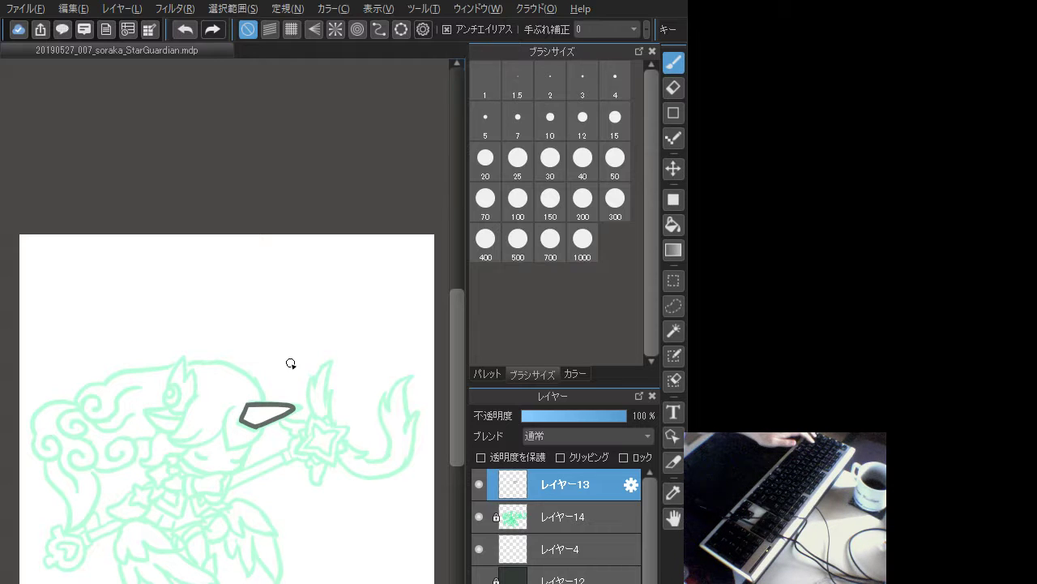
key(ctrl+z)
key(ctrl+z)
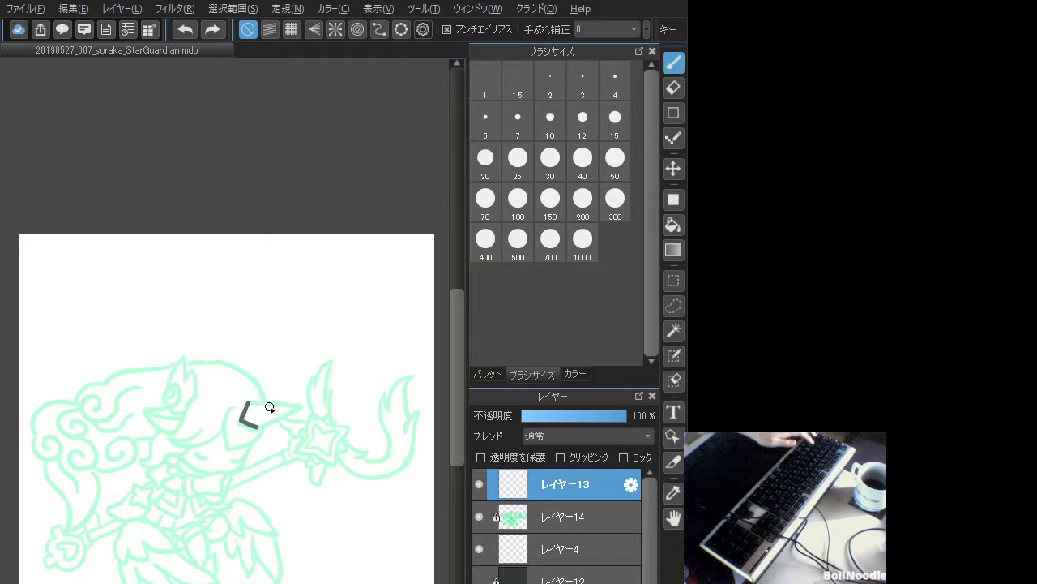
mouse_move(246, 400)
mouse_down()
mouse_move(299, 407)
mouse_move(258, 425)
mouse_move(292, 407)
mouse_move(257, 426)
mouse_up()
key(ctrl+z)
key(ctrl+z)
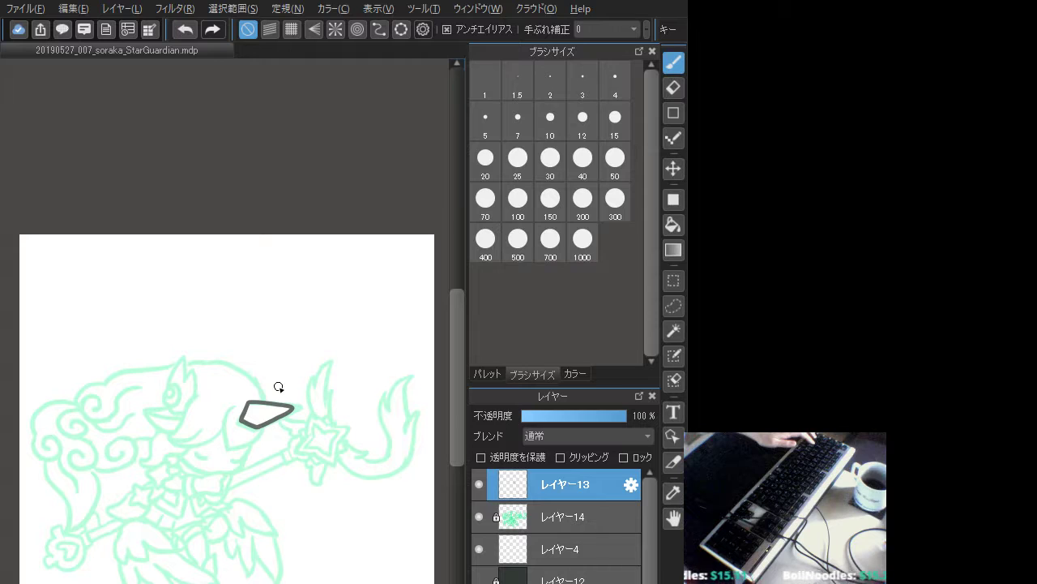
- Ink the hair lock below the ear, with a short lower edge and a curved front edge meeting in a point
drag(267, 425, 230, 448)
drag(235, 408, 226, 448)
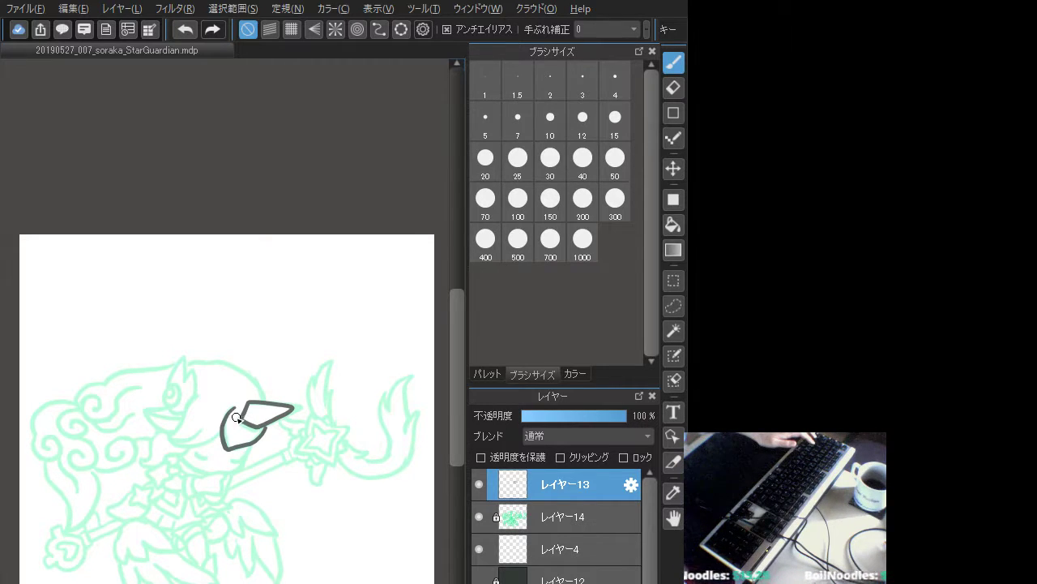
key(ctrl+z)
drag(235, 404, 226, 450)
key(ctrl+z)
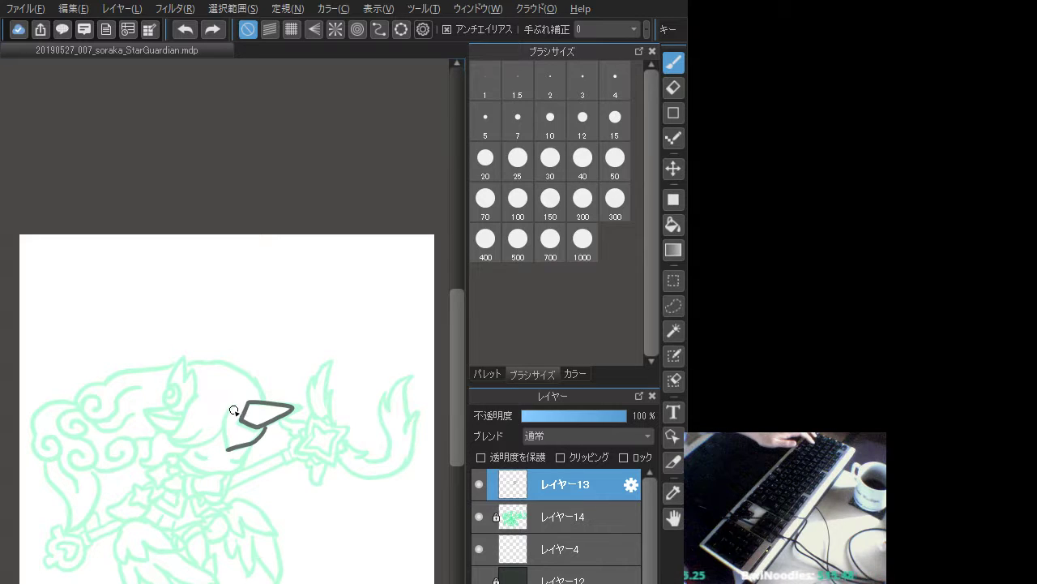
mouse_move(234, 410)
mouse_down()
mouse_move(222, 434)
mouse_move(233, 448)
mouse_up()
key(ctrl+z)
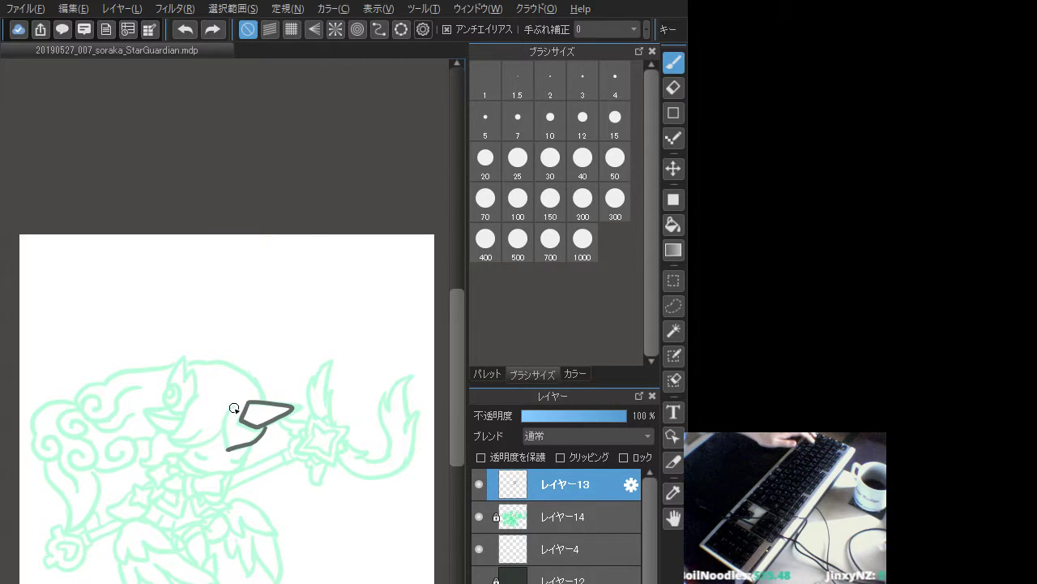
mouse_move(237, 405)
mouse_down()
mouse_move(225, 446)
mouse_move(266, 436)
mouse_up()
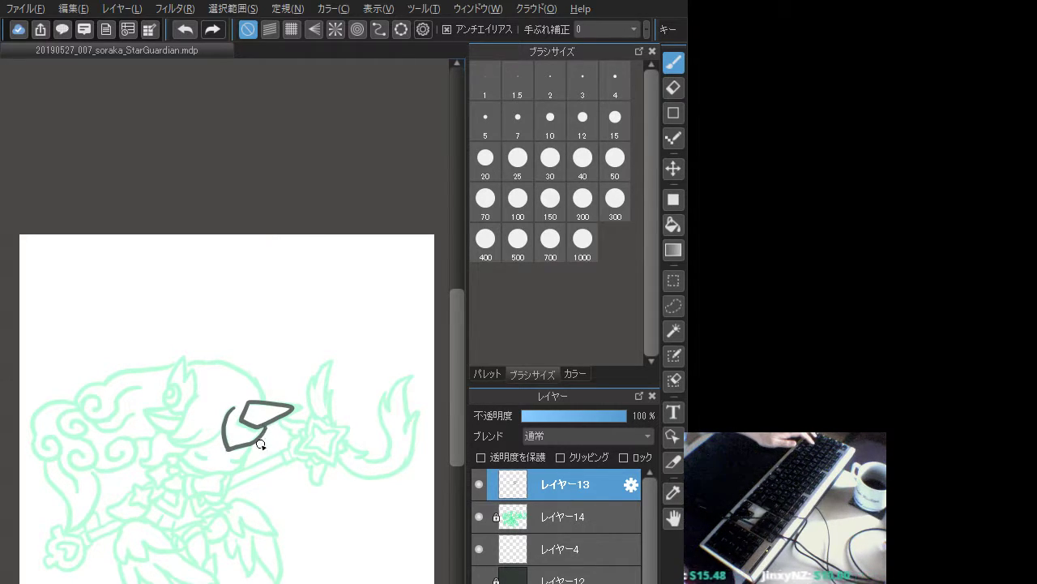
- Ink the cheek line running down from the hair lock and the jaw line on the other side of the face
key(ctrl+z)
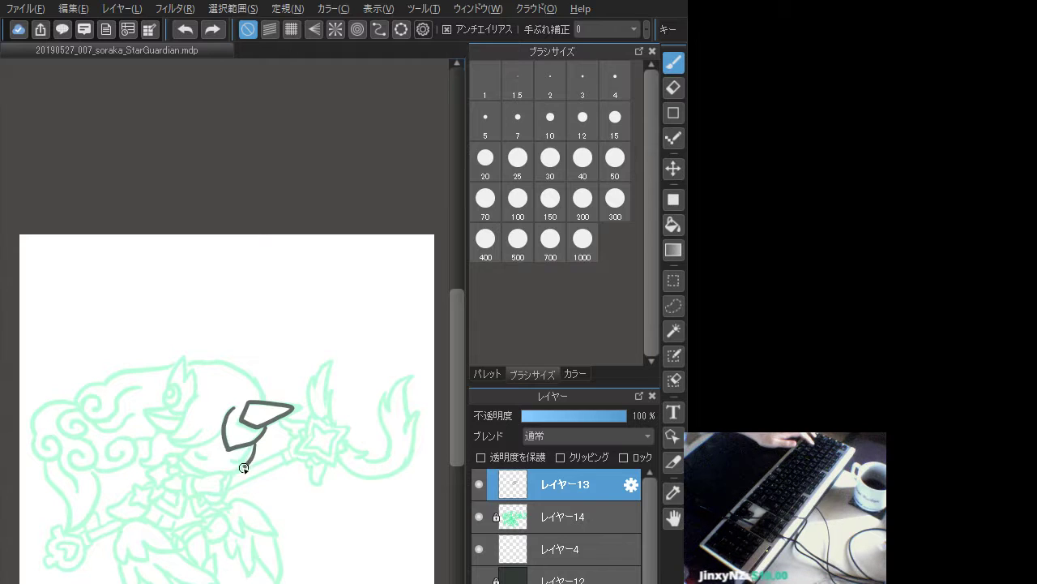
drag(244, 468, 244, 470)
key(ctrl+z)
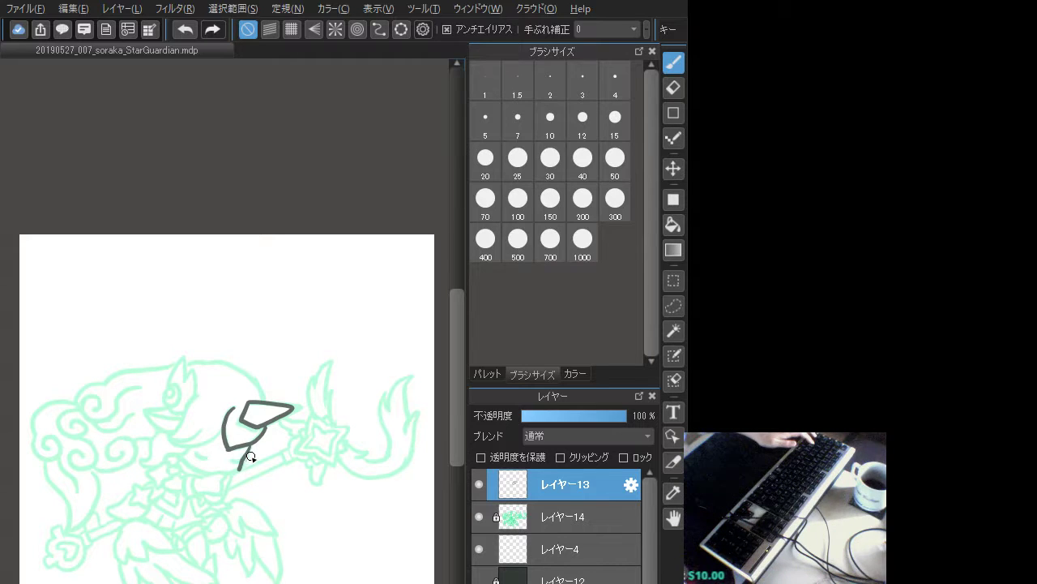
key(ctrl+z)
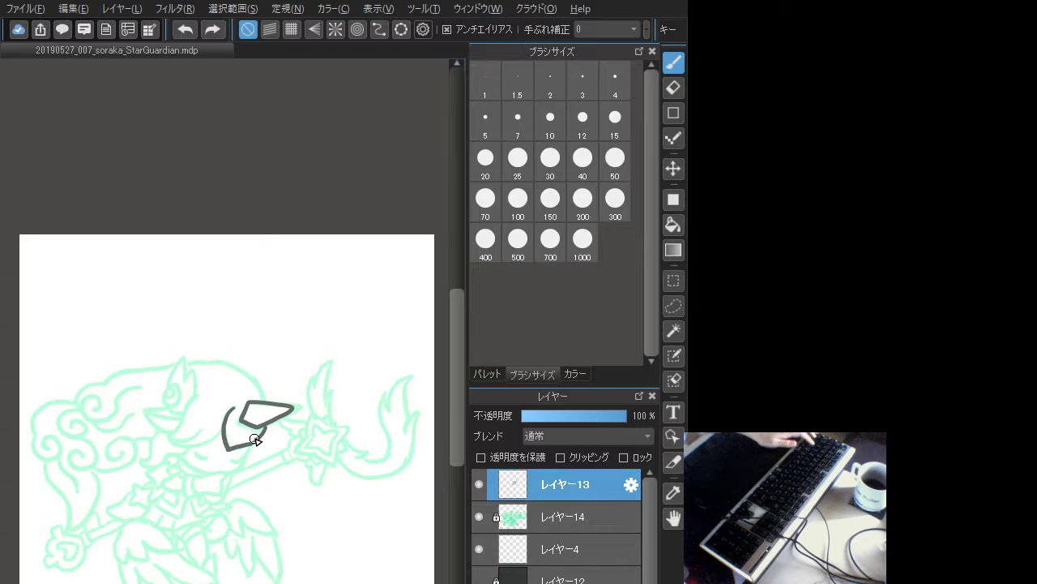
mouse_move(258, 441)
mouse_down()
mouse_move(266, 431)
mouse_move(234, 472)
mouse_move(191, 462)
mouse_move(209, 473)
mouse_up()
key(ctrl+z)
key(ctrl+z)
key(ctrl+z)
key(ctrl+z)
key(ctrl+z)
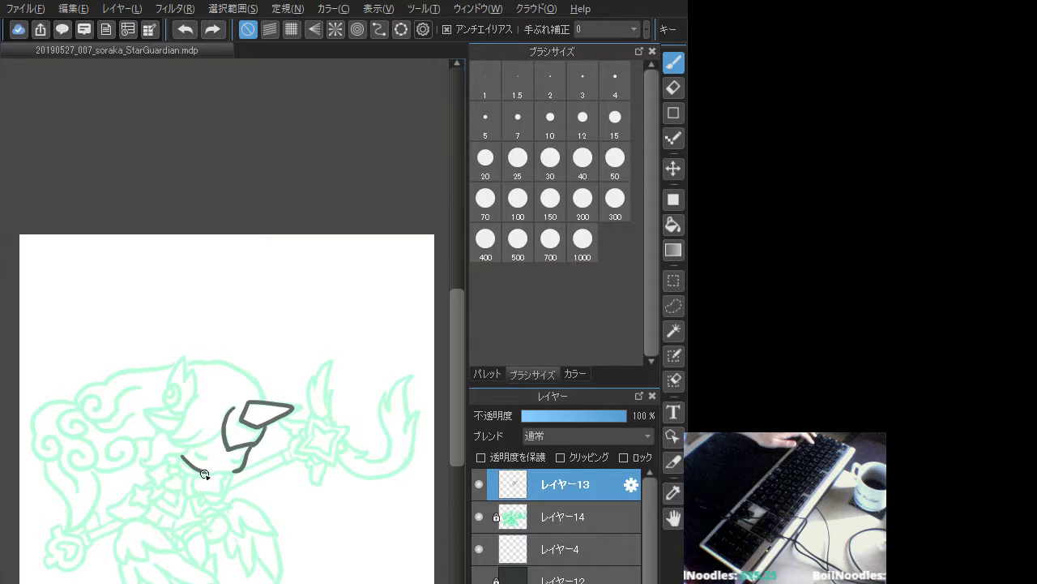
- Ink the small rounded shape directly beneath the chin, replacing unsatisfactory strokes and closing its outline
drag(205, 475, 228, 472)
key(ctrl+z)
key(ctrl+z)
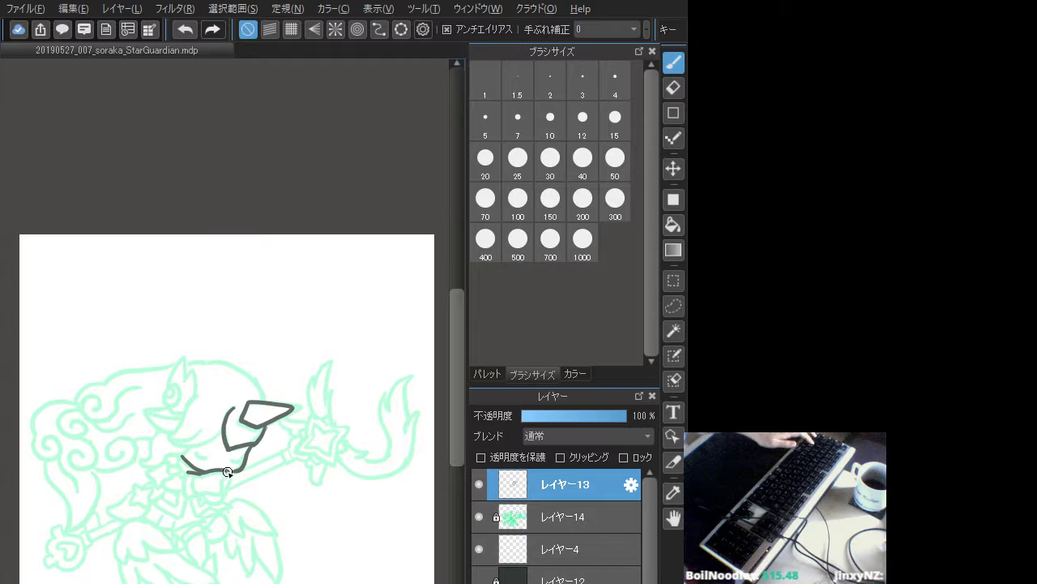
key(ctrl+z)
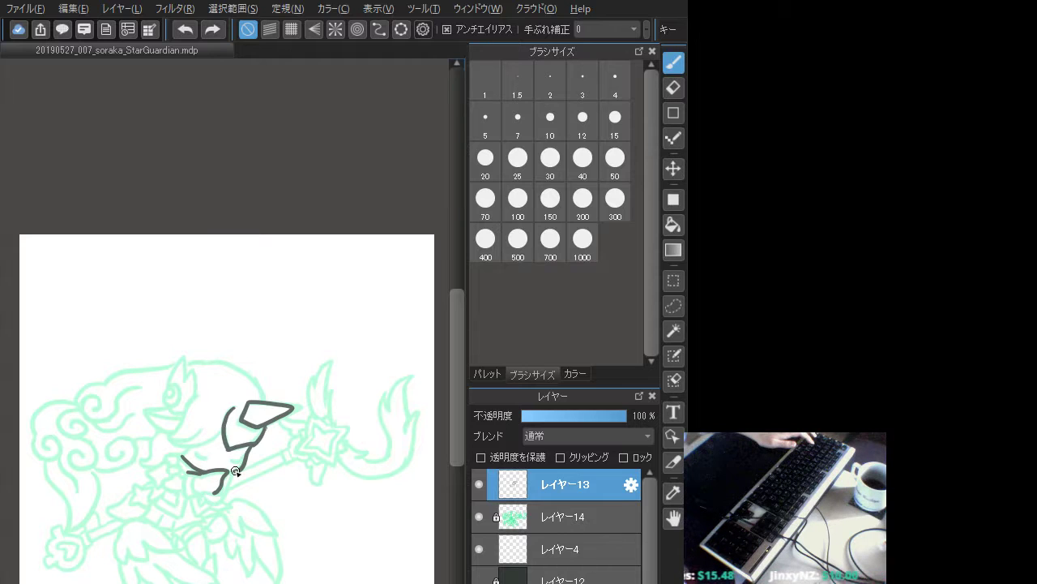
key(ctrl+z)
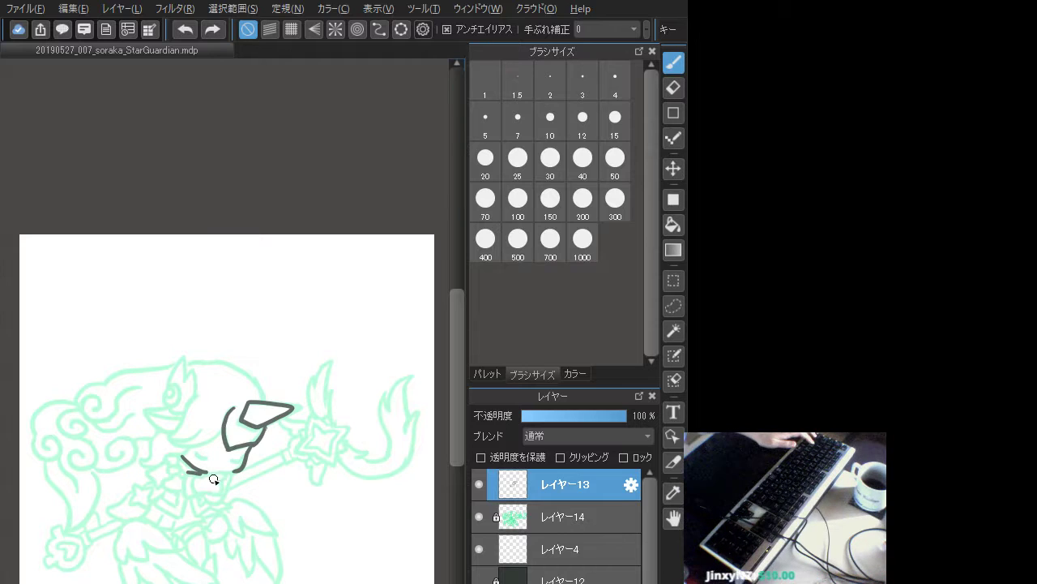
drag(199, 474, 205, 475)
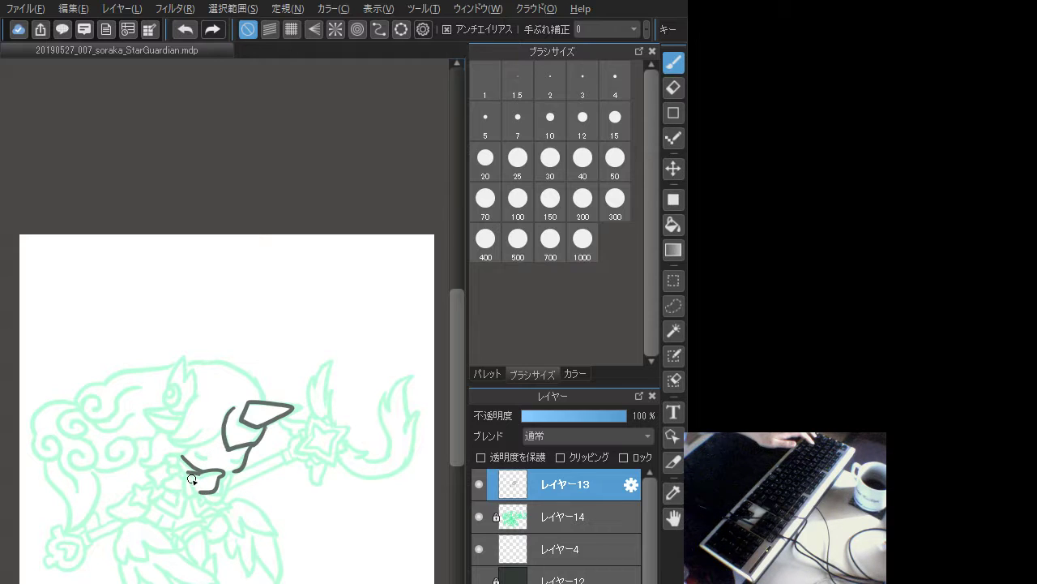
mouse_move(188, 470)
mouse_down()
mouse_move(183, 492)
mouse_move(194, 493)
mouse_move(244, 467)
mouse_up()
key(ctrl+z)
key(ctrl+z)
key(ctrl+z)
key(ctrl+z)
key(ctrl+z)
key(ctrl+z)
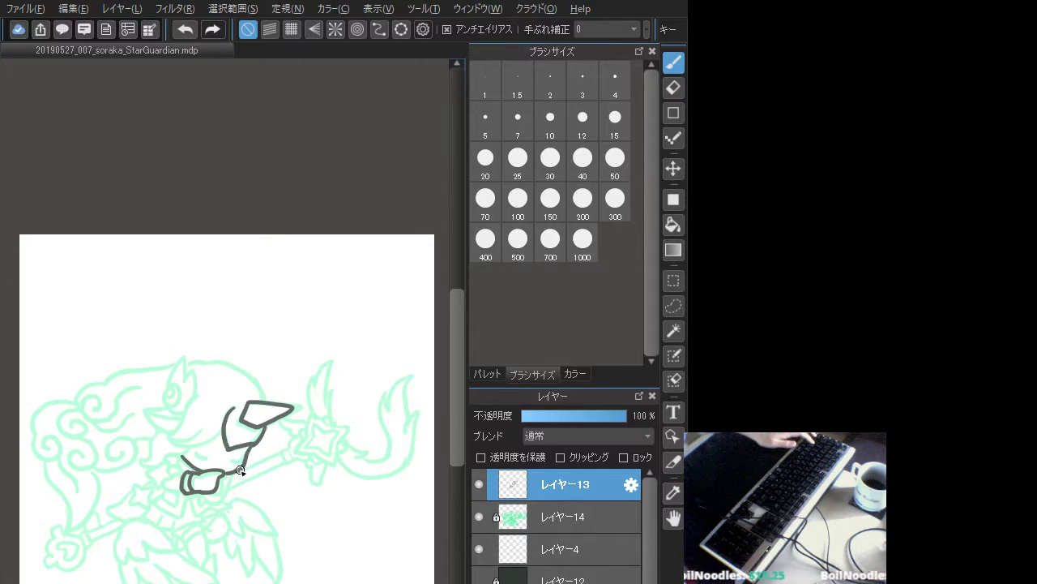
- Redraw the curved jaw line between the cheek below the ear and the rounded shape beneath the chin until it runs smoothly
key(ctrl+z)
key(ctrl+y)
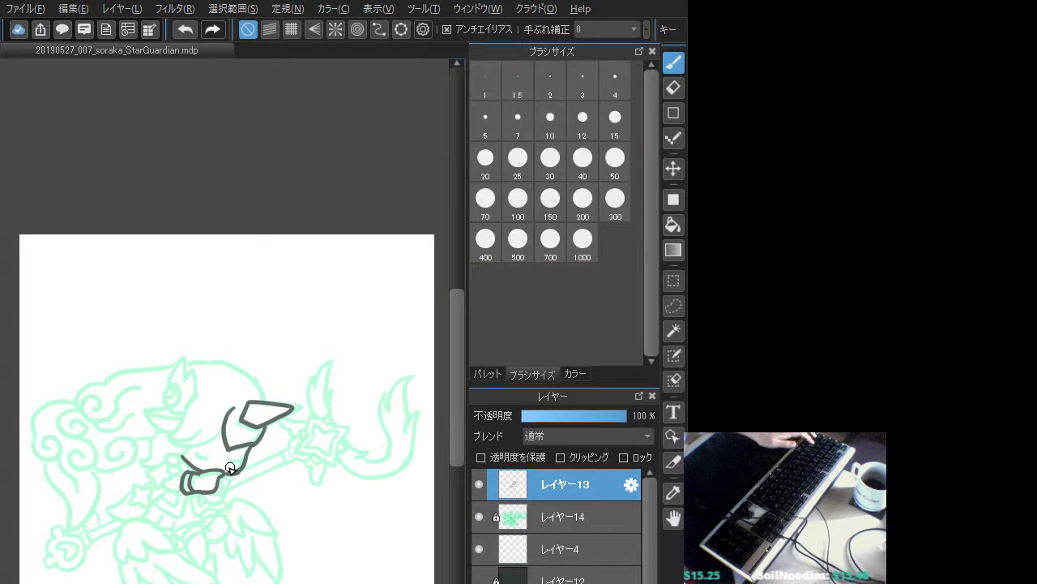
key(ctrl+z)
drag(225, 472, 245, 461)
key(ctrl+z)
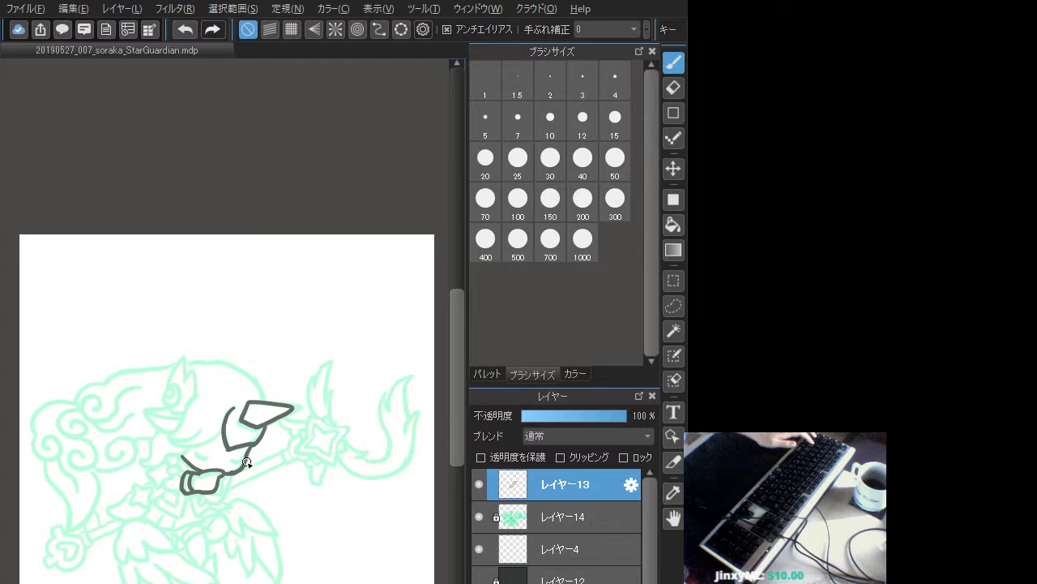
key(ctrl+z)
drag(224, 473, 245, 458)
key(ctrl+z)
key(ctrl+z)
key(ctrl+z)
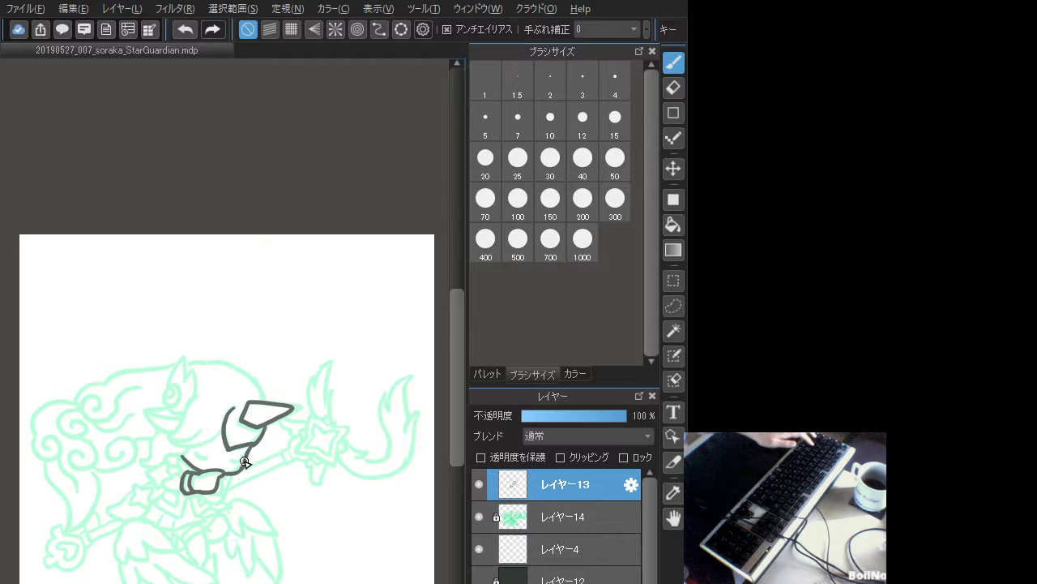
key(ctrl+z)
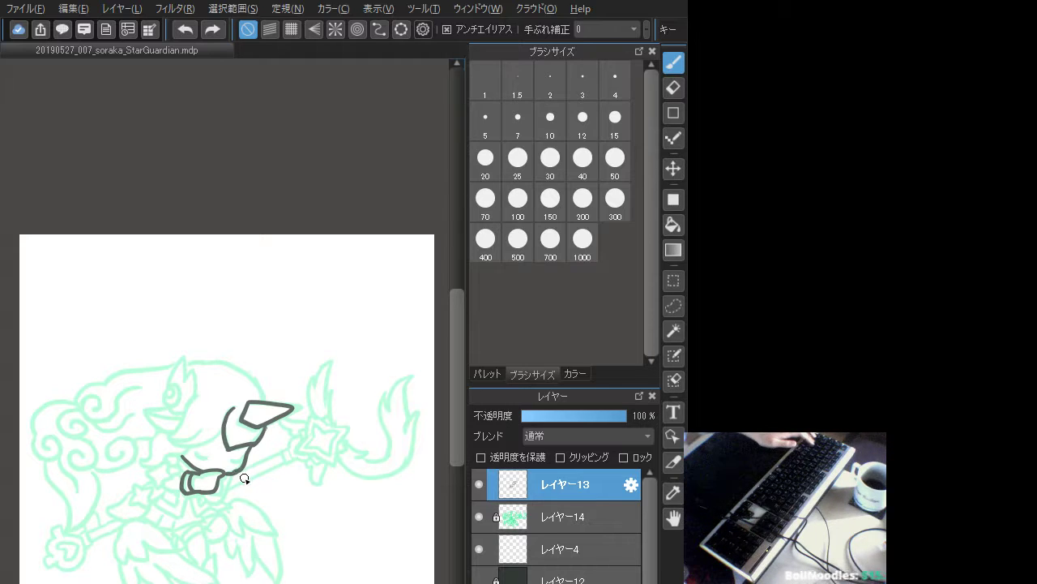
mouse_move(237, 471)
mouse_down()
mouse_move(225, 472)
mouse_move(246, 462)
mouse_up()
key(ctrl+z)
key(ctrl+z)
key(ctrl+z)
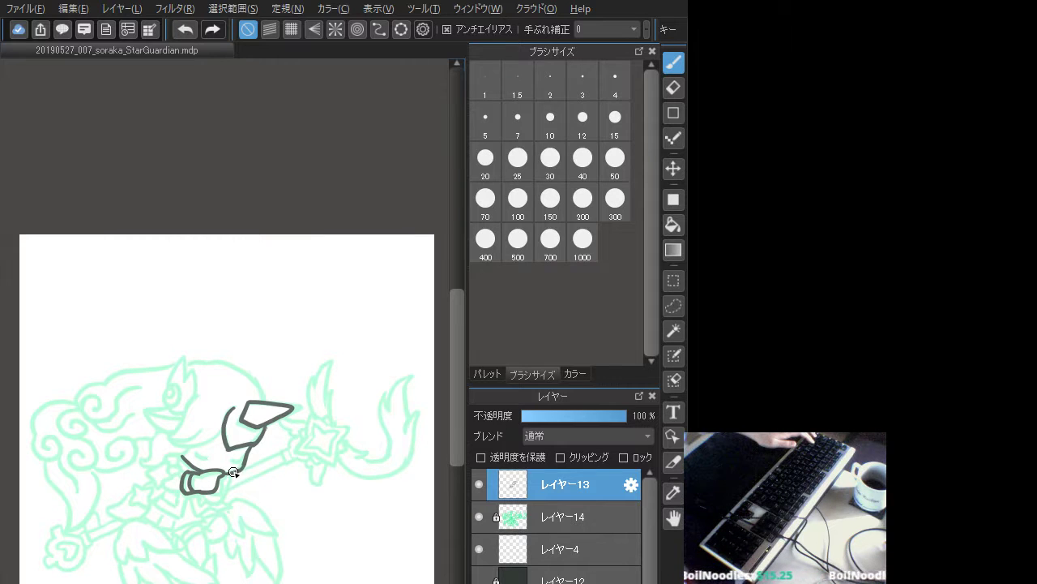
key(ctrl+z)
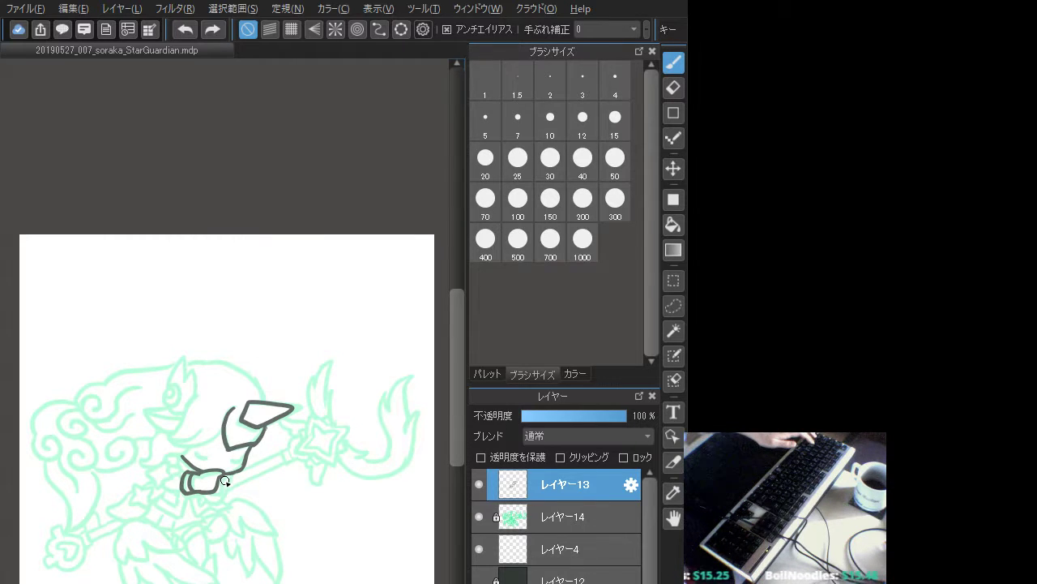
- Ink a narrow curved shape wrapping the end of the rounded outline beneath the chin, replacing uneven strokes
key(ctrl+z)
mouse_move(219, 491)
mouse_down()
mouse_move(208, 497)
mouse_move(223, 494)
mouse_move(242, 458)
mouse_move(228, 483)
mouse_up()
key(ctrl+z)
key(ctrl+z)
key(ctrl+z)
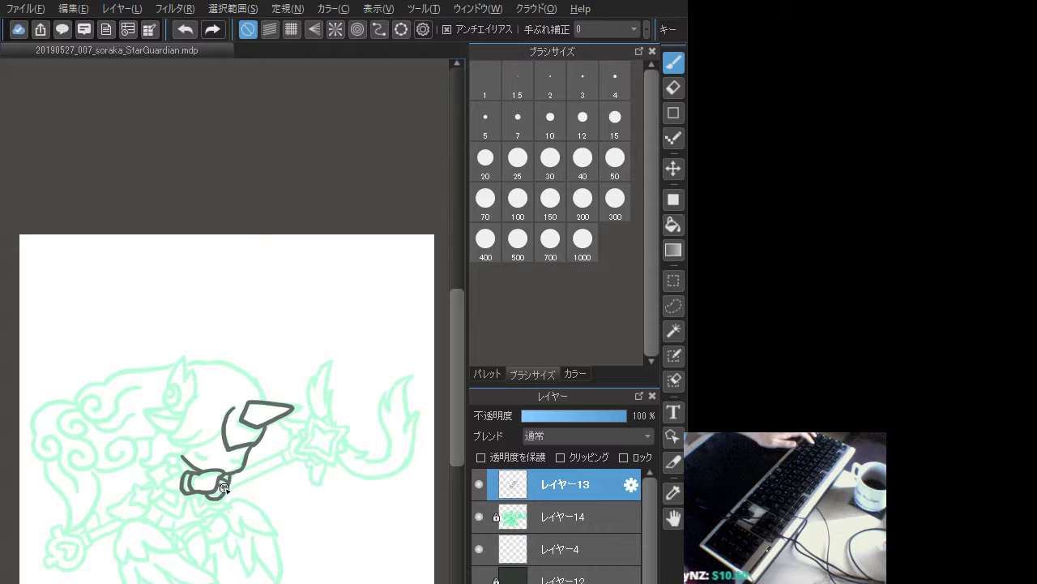
key(ctrl+z)
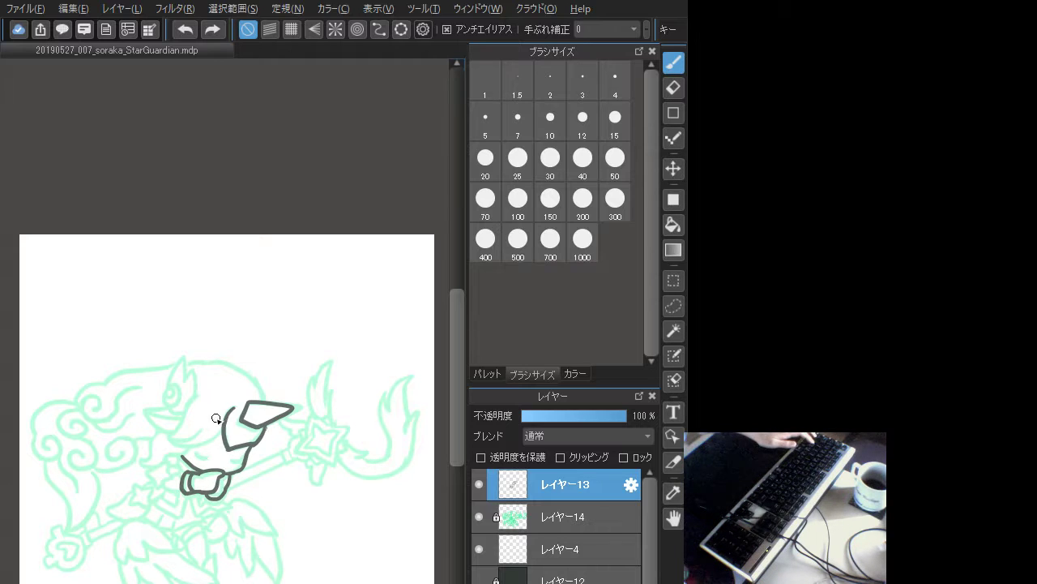
drag(219, 478, 230, 480)
key(ctrl+z)
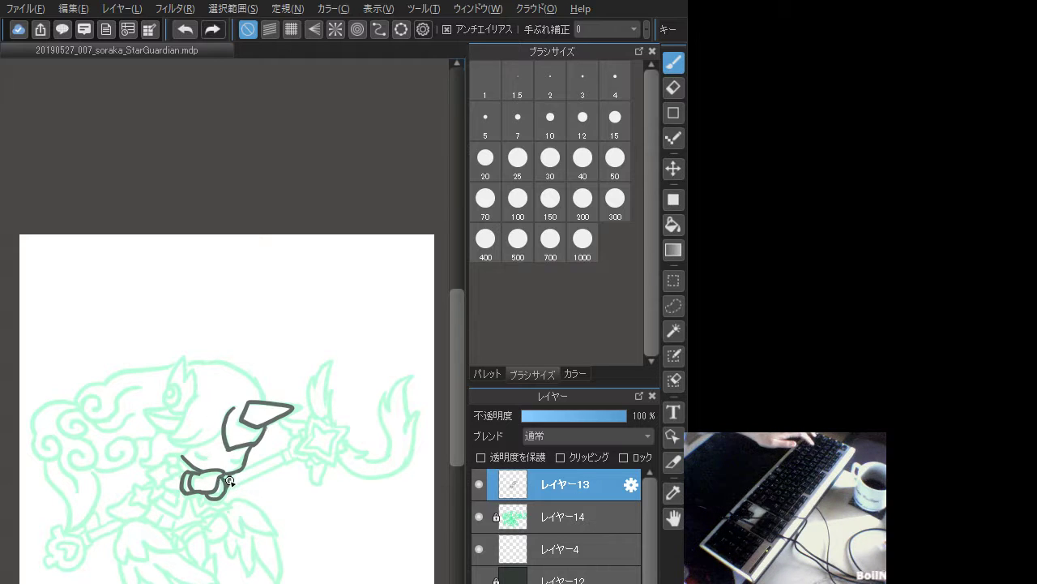
key(ctrl+z)
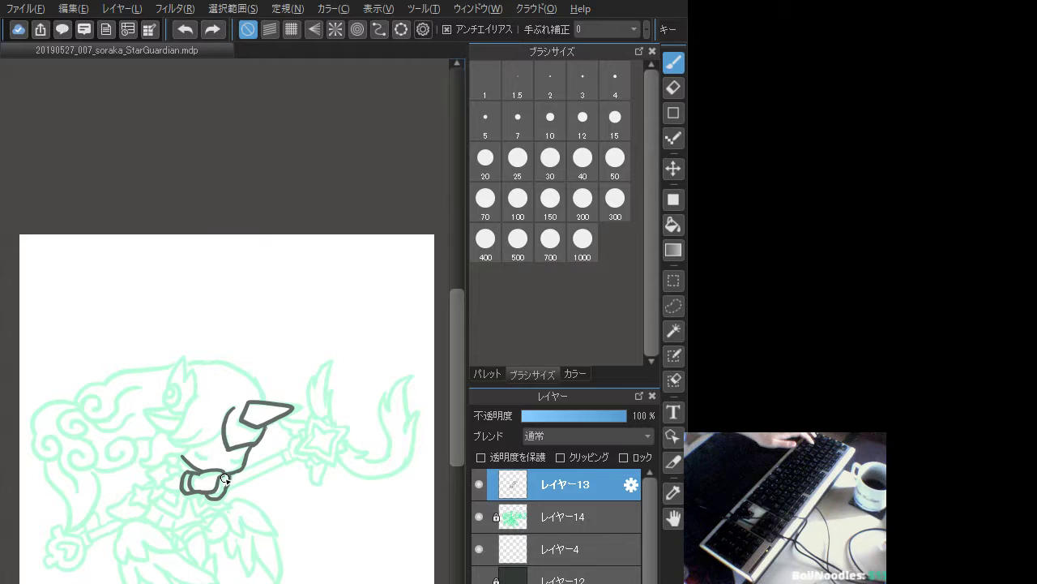
mouse_move(224, 483)
mouse_down()
mouse_move(234, 452)
mouse_move(229, 489)
mouse_up()
key(ctrl+z)
key(ctrl+z)
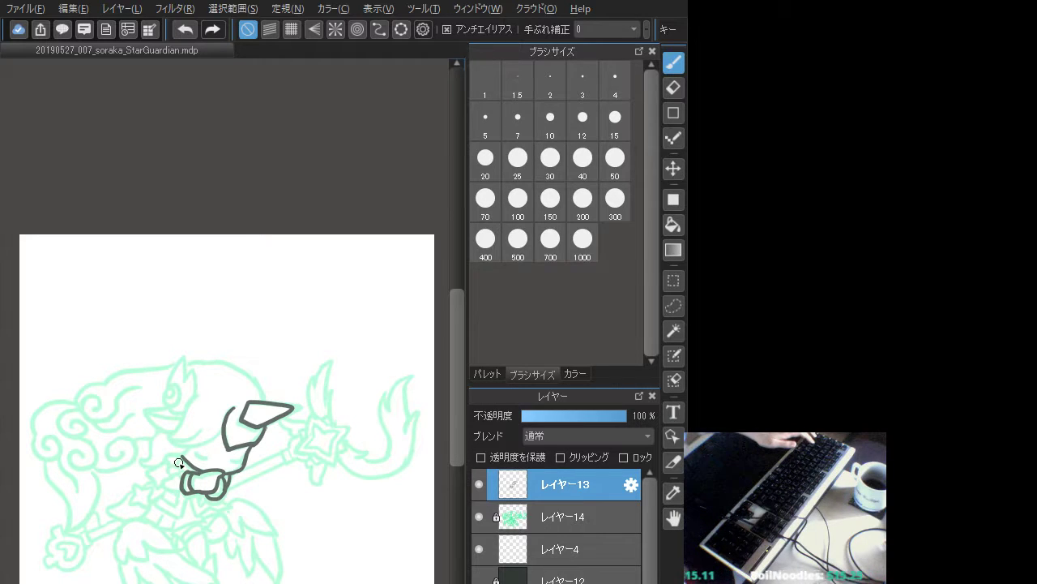
- Ink the small four-pointed star outline beside the rounded shape beneath the chin
drag(182, 458, 198, 470)
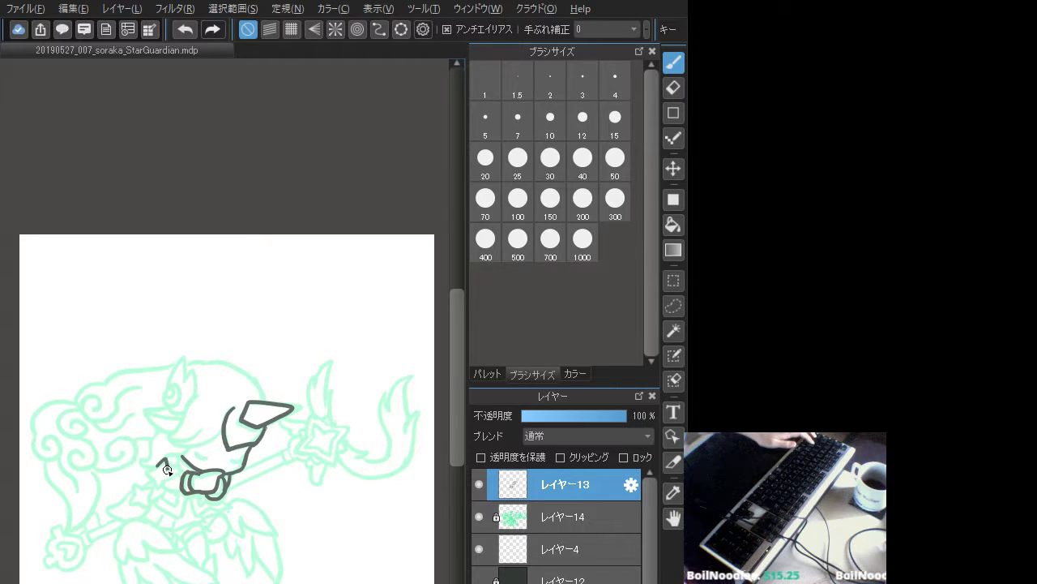
key(ctrl+z)
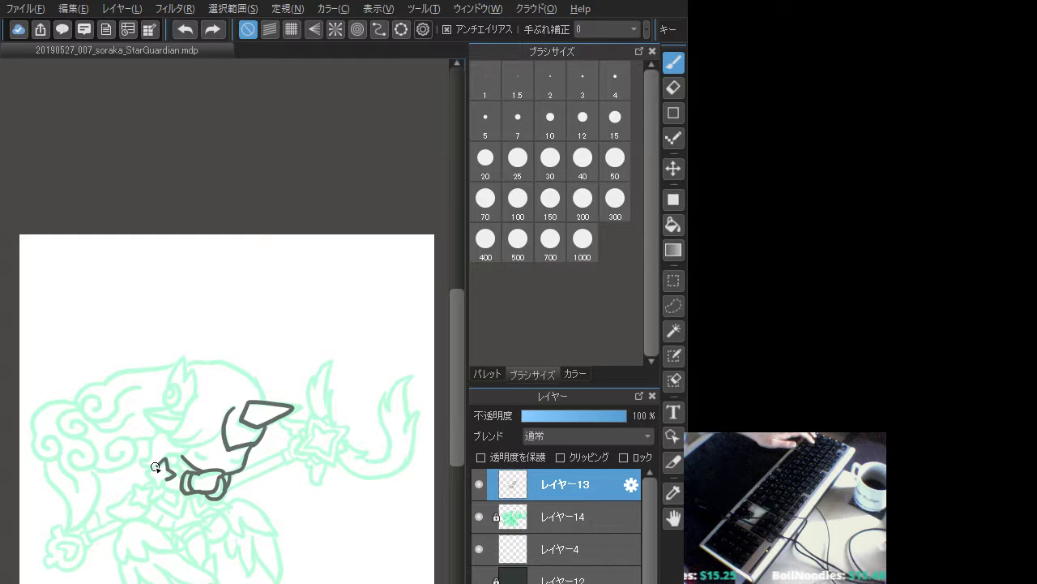
drag(148, 468, 154, 477)
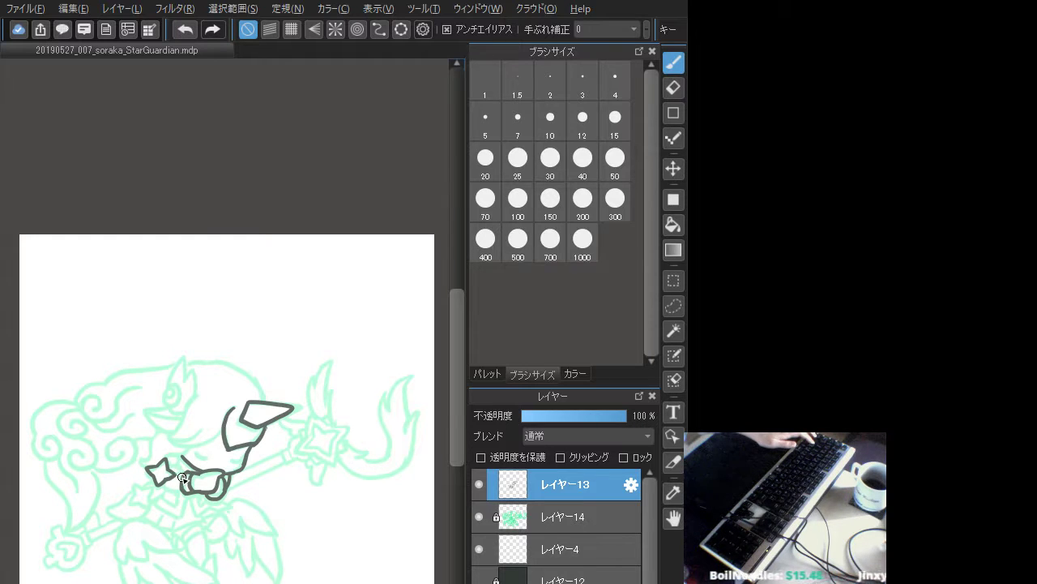
key(ctrl+z)
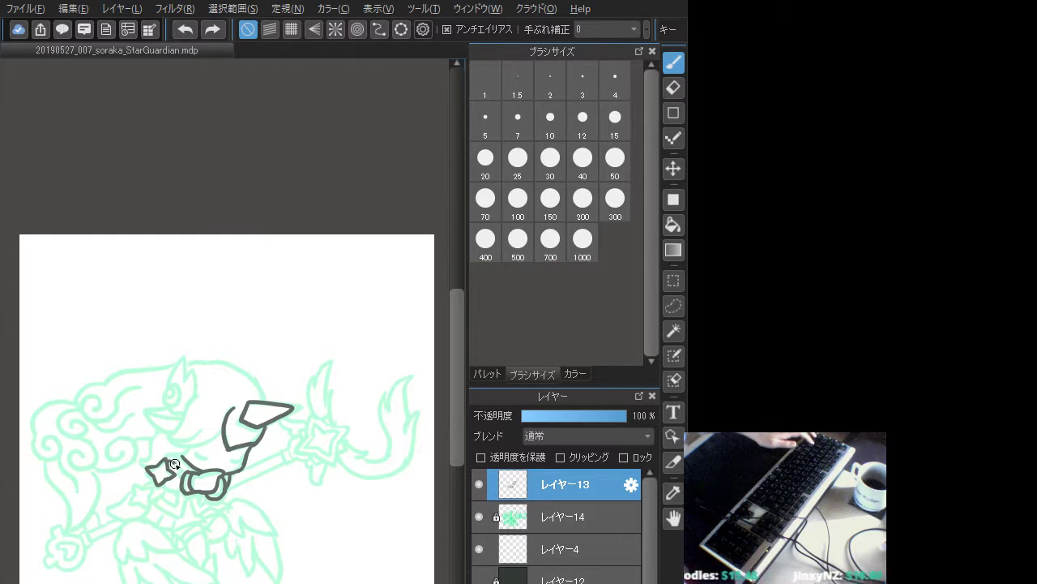
- Ink the small outlines between the four-pointed star and the rounded chin shape, joining them along their lower edge
drag(169, 465, 181, 466)
key(ctrl+z)
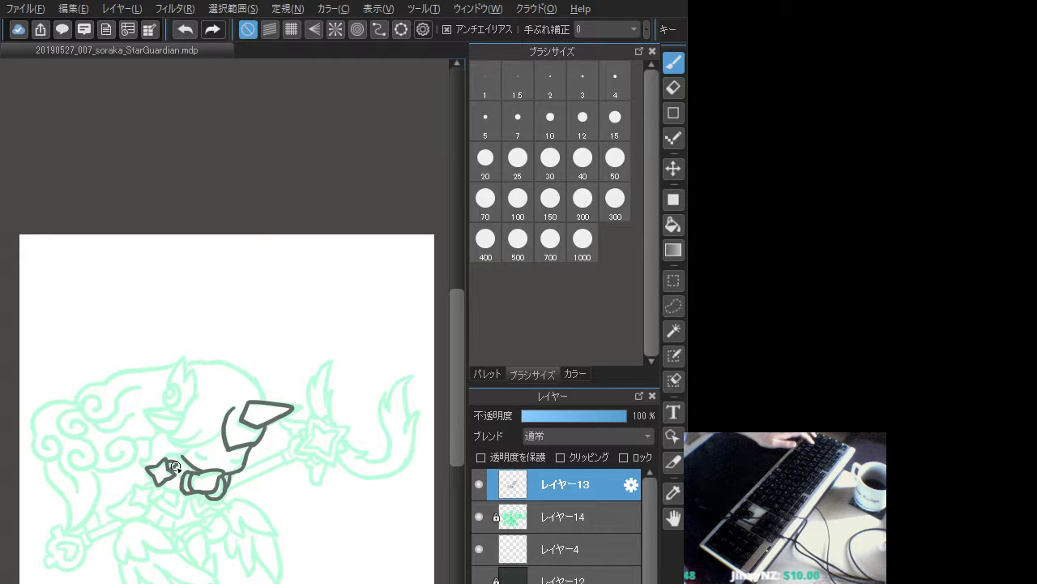
key(ctrl+z)
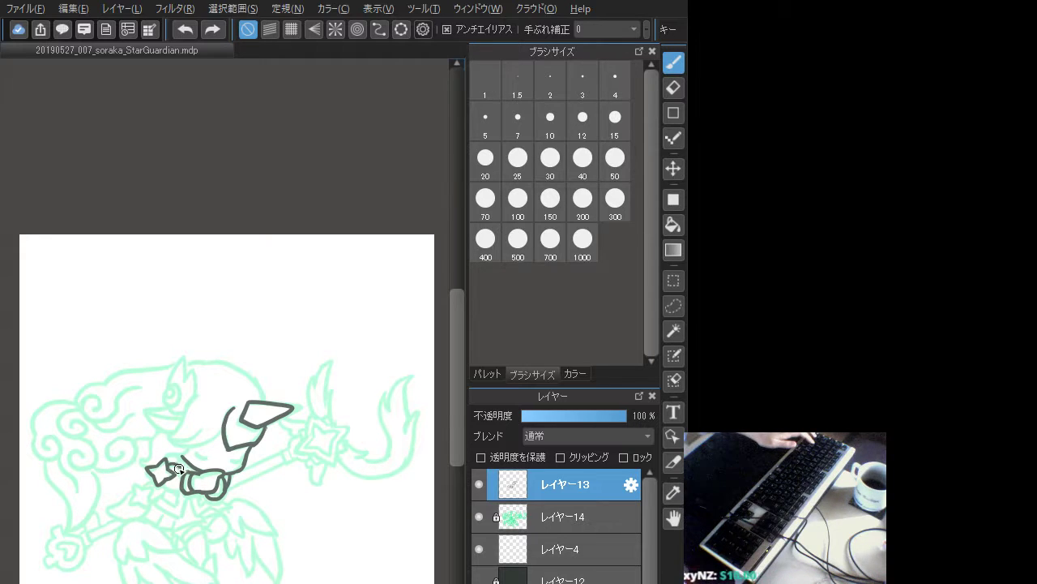
mouse_move(170, 467)
mouse_down()
mouse_move(192, 478)
mouse_move(164, 482)
mouse_move(181, 487)
mouse_move(191, 475)
mouse_move(164, 481)
mouse_move(180, 487)
mouse_move(193, 446)
mouse_move(191, 473)
mouse_move(164, 484)
mouse_up()
key(ctrl+z)
key(ctrl+z)
key(ctrl+z)
key(ctrl+z)
key(ctrl+z)
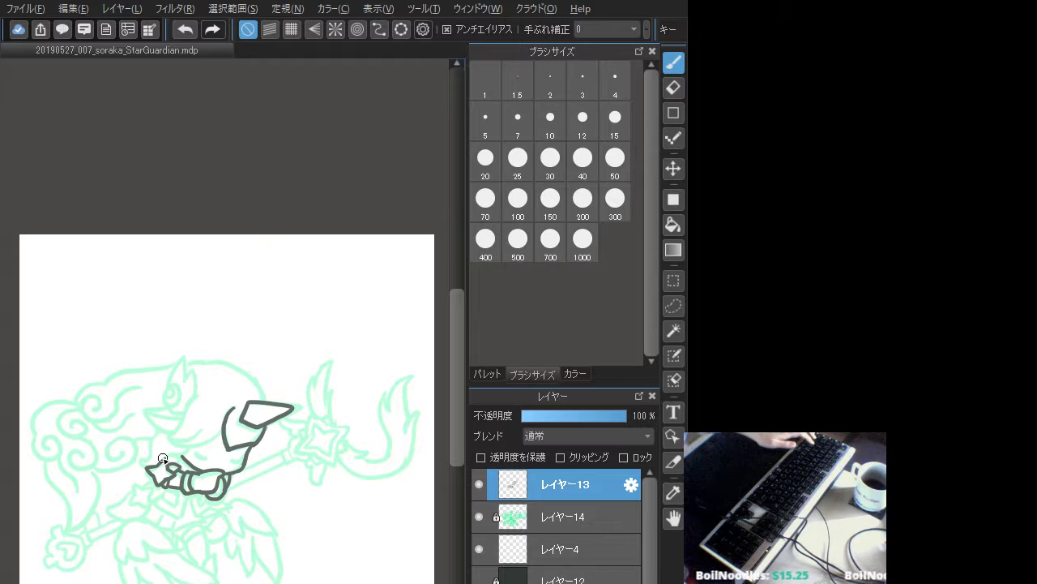
- Ink the short face line above the star and the lower edge of the fringe sweeping across the forehead
key(ctrl+z)
mouse_move(166, 460)
mouse_down()
mouse_move(180, 454)
mouse_move(168, 460)
mouse_up()
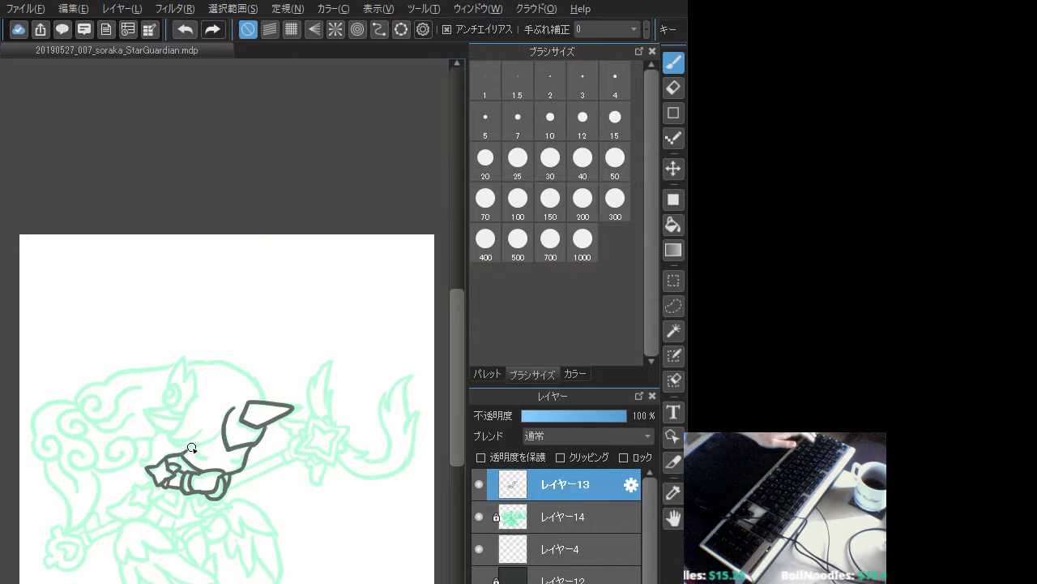
drag(222, 431, 190, 448)
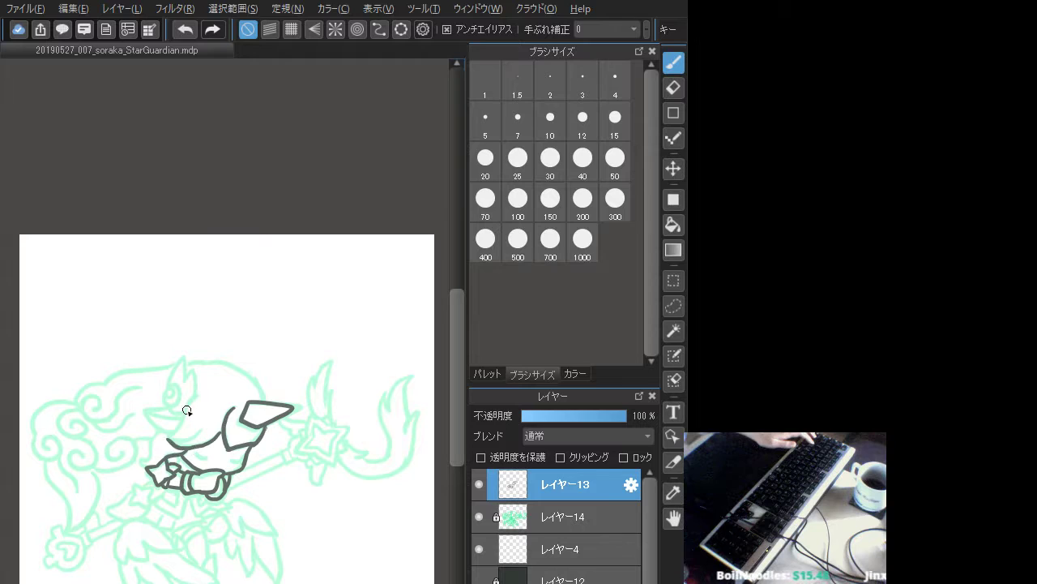
key(ctrl+z)
- Ink the long fringe strands falling from the forehead and the closed eyes beneath them, redrawing uneven strokes
mouse_move(197, 397)
mouse_down()
mouse_move(164, 436)
mouse_move(200, 433)
mouse_move(180, 447)
mouse_move(217, 435)
mouse_move(209, 460)
mouse_move(243, 461)
mouse_up()
key(ctrl+z)
key(ctrl+z)
key(ctrl+z)
key(ctrl+z)
key(ctrl+z)
key(ctrl+z)
key(ctrl+z)
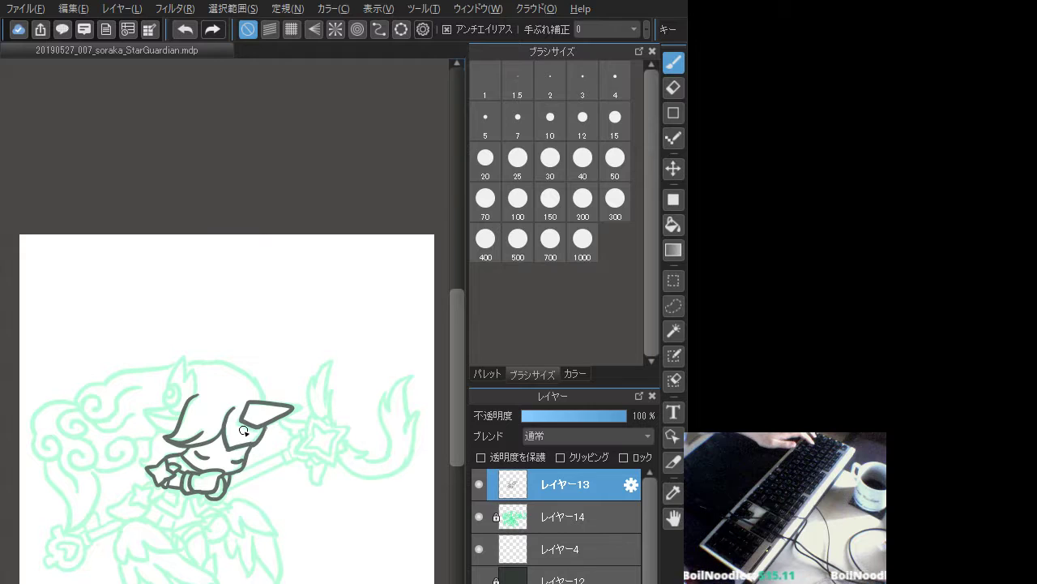
- Ink the hair ornament's upright pointed wing and its round centre at the top of the fringe
mouse_move(169, 387)
mouse_down()
mouse_move(169, 405)
mouse_move(181, 357)
mouse_move(196, 393)
mouse_up()
key(ctrl+z)
key(ctrl+z)
key(ctrl+z)
key(ctrl+z)
key(ctrl+z)
key(ctrl+z)
key(ctrl+z)
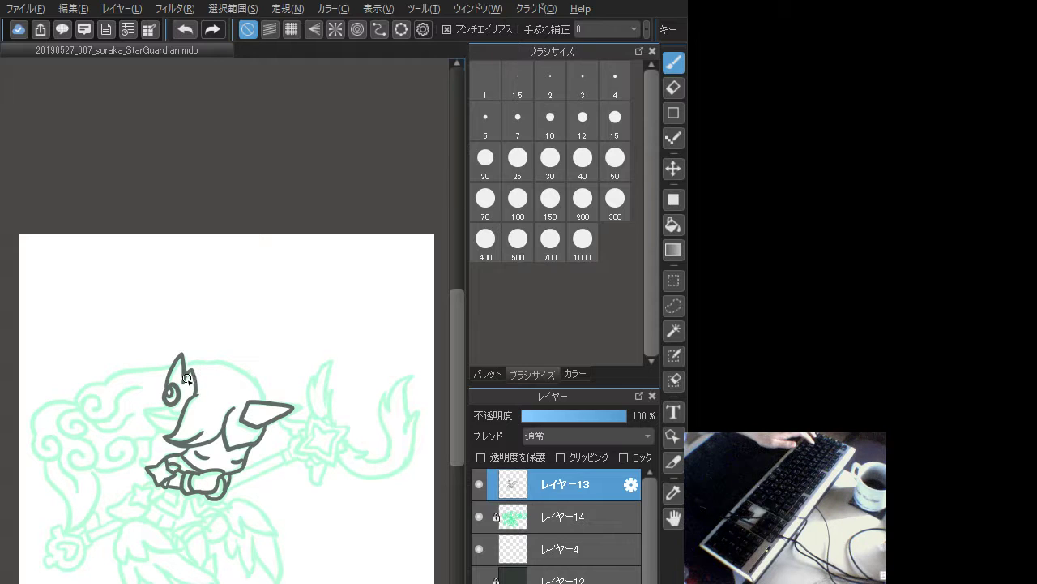
key(ctrl+z)
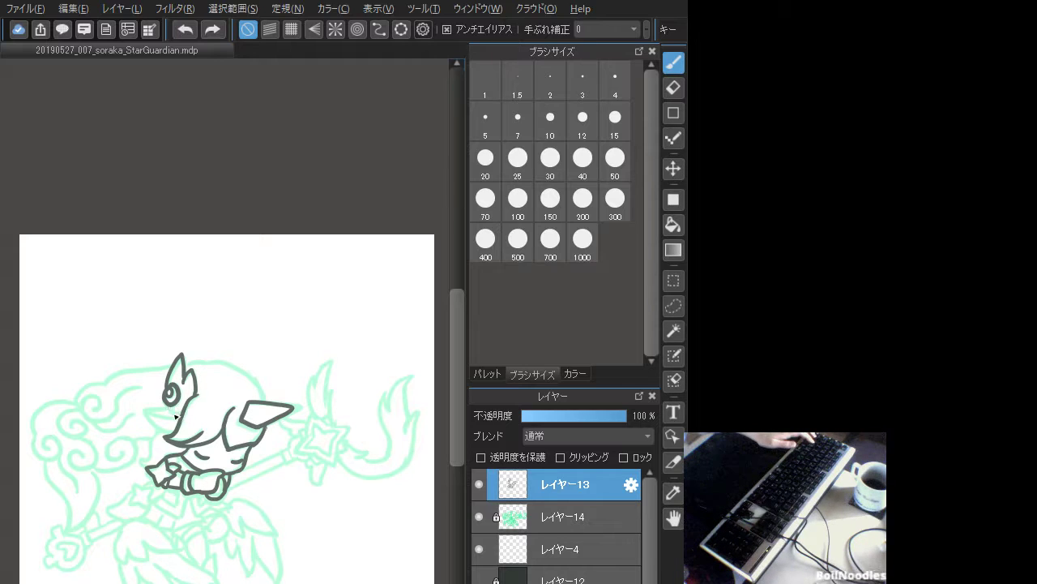
- Ink the hair ornament's lower pointed wing extending sideways beneath the round centre
mouse_move(179, 412)
mouse_down()
mouse_move(146, 411)
mouse_move(173, 435)
mouse_move(154, 408)
mouse_move(169, 406)
mouse_move(140, 402)
mouse_move(165, 432)
mouse_move(143, 402)
mouse_move(135, 408)
mouse_move(180, 427)
mouse_up()
key(ctrl+z)
key(ctrl+z)
key(ctrl+z)
key(ctrl+z)
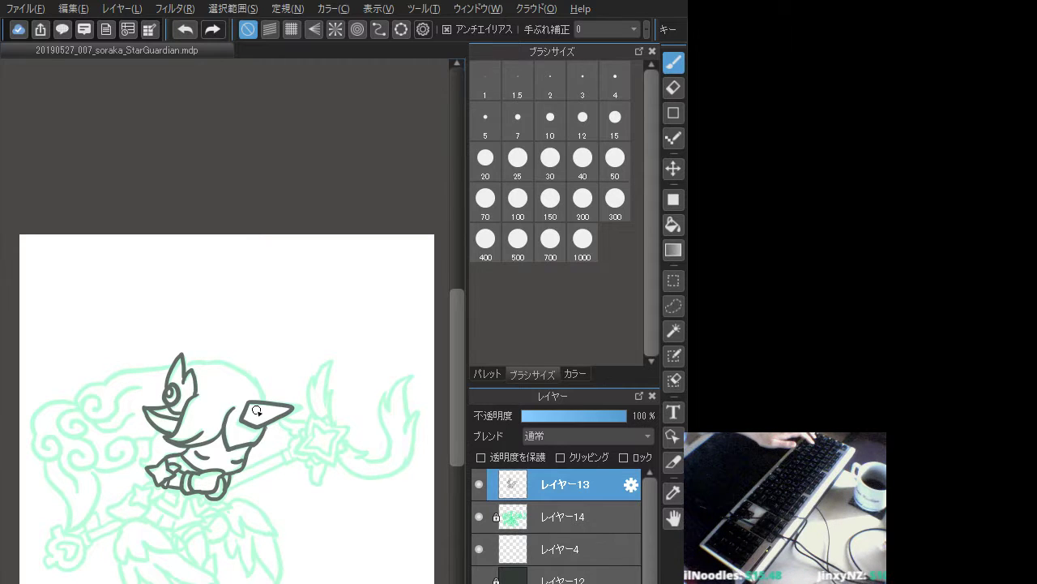
- Ink the rounded crown of the head from the upright ornament wing down to the pointed ear, replacing rejected curves
mouse_move(193, 365)
mouse_down()
mouse_move(237, 366)
mouse_move(245, 378)
mouse_up()
key(ctrl+z)
mouse_move(183, 365)
mouse_down()
mouse_move(237, 362)
mouse_move(256, 372)
mouse_move(269, 405)
mouse_up()
key(ctrl+z)
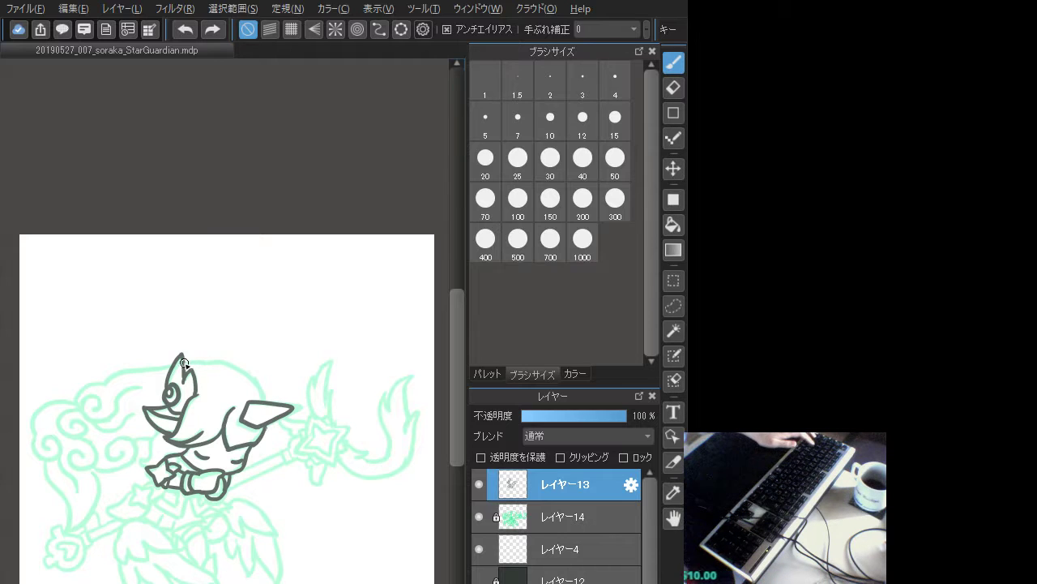
mouse_move(183, 361)
mouse_down()
mouse_move(230, 363)
mouse_move(266, 399)
mouse_up()
key(ctrl+z)
key(ctrl+z)
key(ctrl+z)
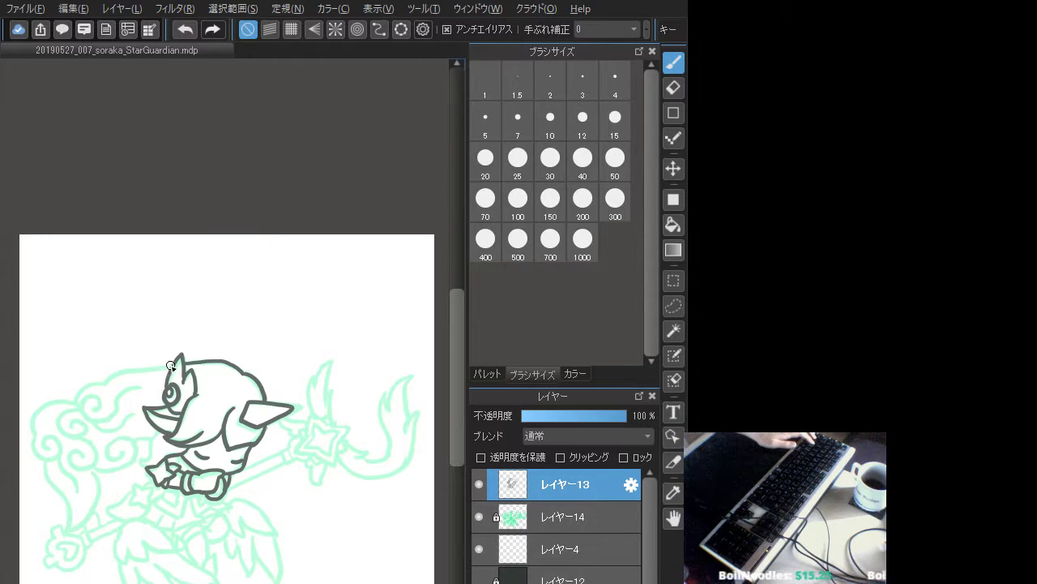
- Ink the wavy upper hair edge flowing back from the ornament, with its spiral curl and inner strand
mouse_move(170, 365)
mouse_down()
mouse_move(88, 384)
mouse_move(75, 407)
mouse_move(89, 377)
mouse_move(82, 411)
mouse_up()
key(ctrl+z)
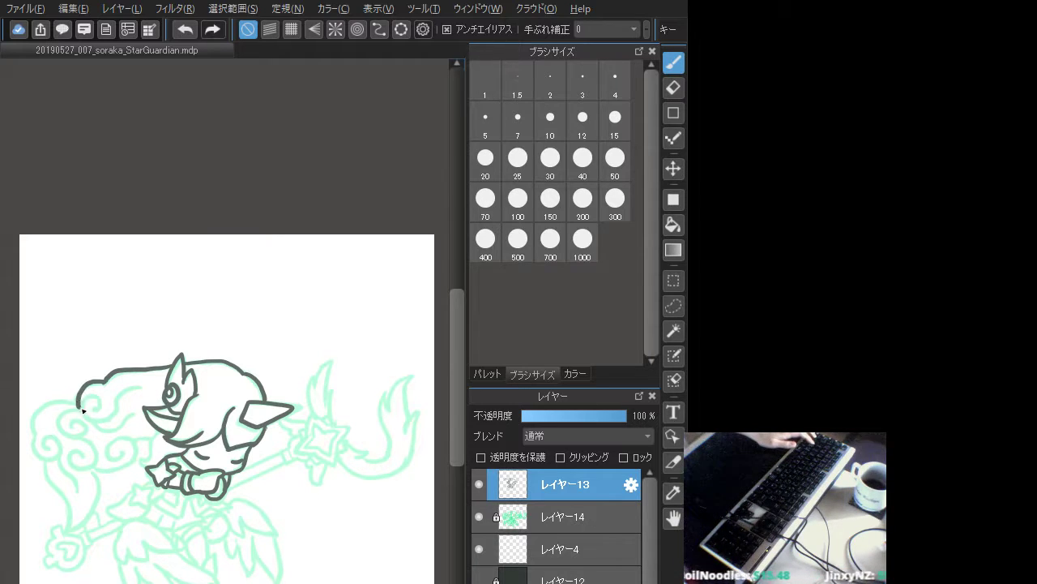
mouse_move(137, 387)
mouse_down()
mouse_move(115, 408)
mouse_move(76, 410)
mouse_move(93, 396)
mouse_move(113, 411)
mouse_move(80, 413)
mouse_move(120, 399)
mouse_up()
key(ctrl+z)
key(ctrl+z)
drag(118, 405, 93, 419)
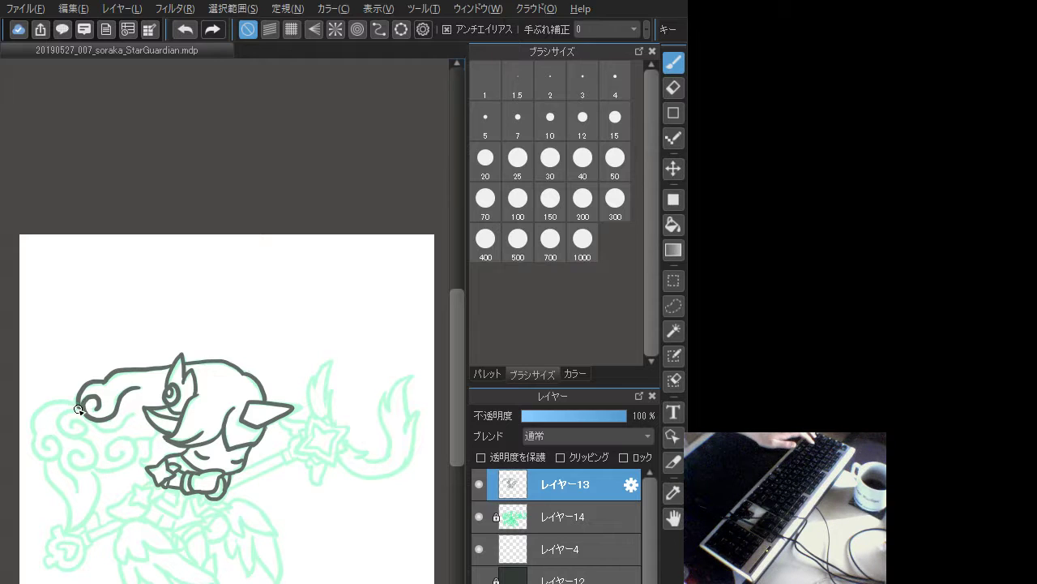
- Ink the outermost hair curl, the spiral curls along the hair's lower edge, and the inner strand beneath the top curl
mouse_move(81, 407)
mouse_down()
mouse_move(33, 423)
mouse_move(35, 436)
mouse_move(70, 404)
mouse_move(46, 409)
mouse_move(32, 429)
mouse_move(51, 459)
mouse_move(54, 435)
mouse_up()
key(ctrl+z)
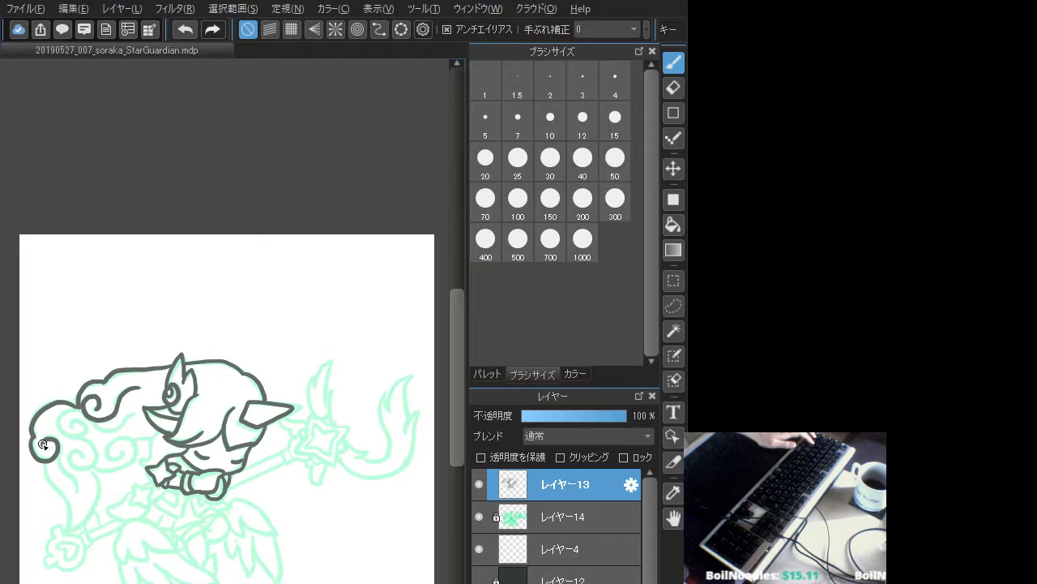
mouse_move(64, 413)
mouse_down()
mouse_move(89, 412)
mouse_move(70, 407)
mouse_move(59, 428)
mouse_move(93, 410)
mouse_move(61, 418)
mouse_move(72, 433)
mouse_move(81, 409)
mouse_move(59, 421)
mouse_move(80, 434)
mouse_move(77, 406)
mouse_move(84, 410)
mouse_move(59, 421)
mouse_move(90, 418)
mouse_move(101, 449)
mouse_move(94, 444)
mouse_move(98, 466)
mouse_move(76, 466)
mouse_move(81, 432)
mouse_move(102, 446)
mouse_move(91, 441)
mouse_move(97, 463)
mouse_move(74, 457)
mouse_move(99, 434)
mouse_move(94, 420)
mouse_move(74, 436)
mouse_move(95, 451)
mouse_move(85, 464)
mouse_move(72, 452)
mouse_move(102, 428)
mouse_move(77, 438)
mouse_move(97, 450)
mouse_move(84, 463)
mouse_move(76, 435)
mouse_move(95, 461)
mouse_move(74, 454)
mouse_move(84, 444)
mouse_move(72, 460)
mouse_move(121, 456)
mouse_up()
key(ctrl+z)
key(ctrl+z)
key(ctrl+z)
key(ctrl+z)
key(ctrl+z)
key(ctrl+z)
key(ctrl+z)
key(ctrl+z)
key(ctrl+z)
key(ctrl+z)
key(ctrl+z)
key(ctrl+z)
key(ctrl+z)
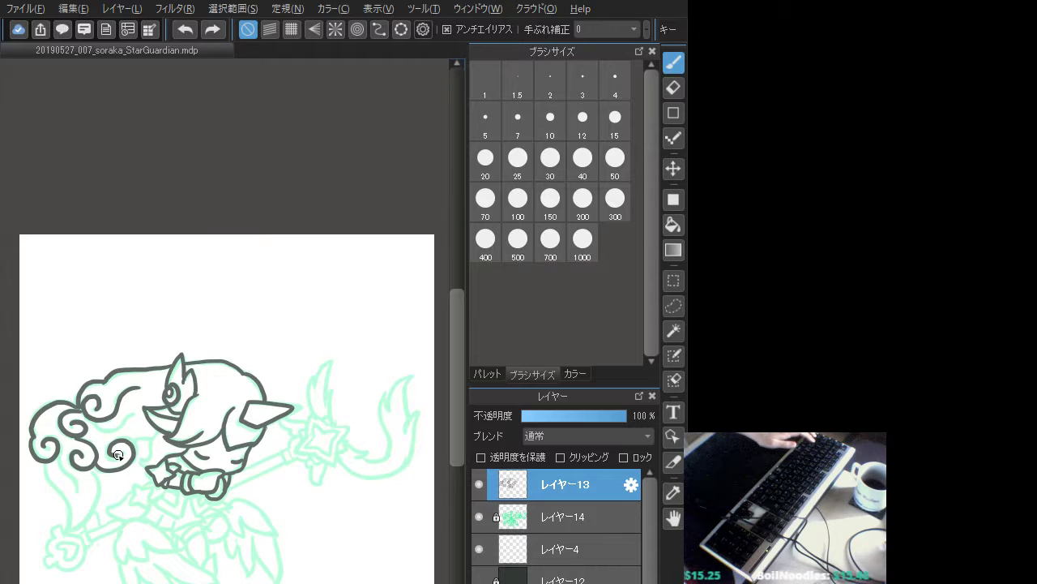
key(ctrl+z)
mouse_move(92, 421)
mouse_down()
mouse_move(120, 427)
mouse_move(139, 409)
mouse_up()
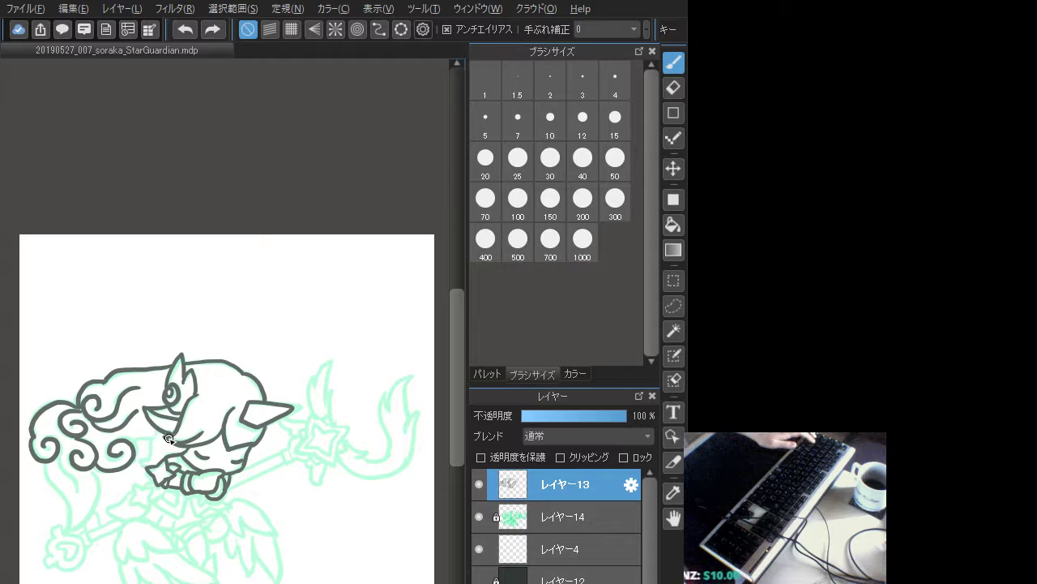
- Ink the wavy hair edge between the innermost curl, the fringe and the four-pointed star
mouse_move(146, 459)
mouse_down()
mouse_move(137, 454)
mouse_move(152, 464)
mouse_up()
key(ctrl+z)
key(ctrl+z)
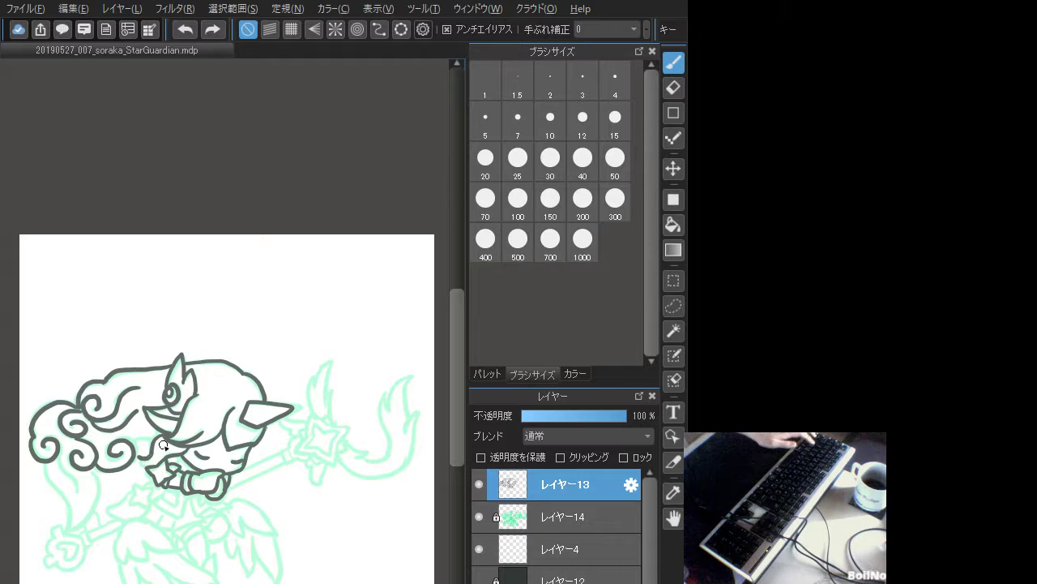
mouse_move(141, 461)
mouse_down()
mouse_move(156, 414)
mouse_move(145, 410)
mouse_move(156, 438)
mouse_up()
key(ctrl+z)
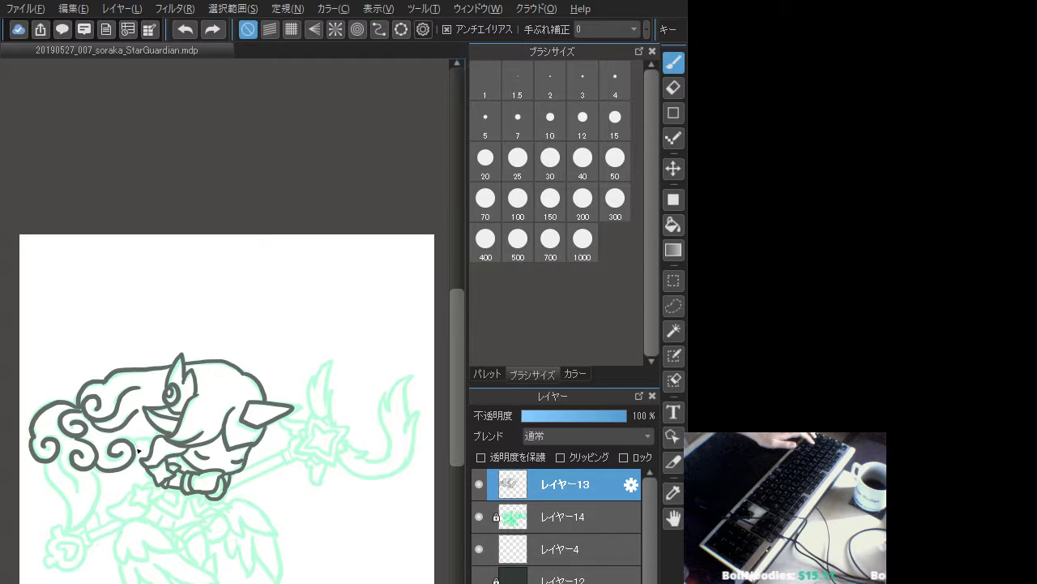
key(ctrl+y)
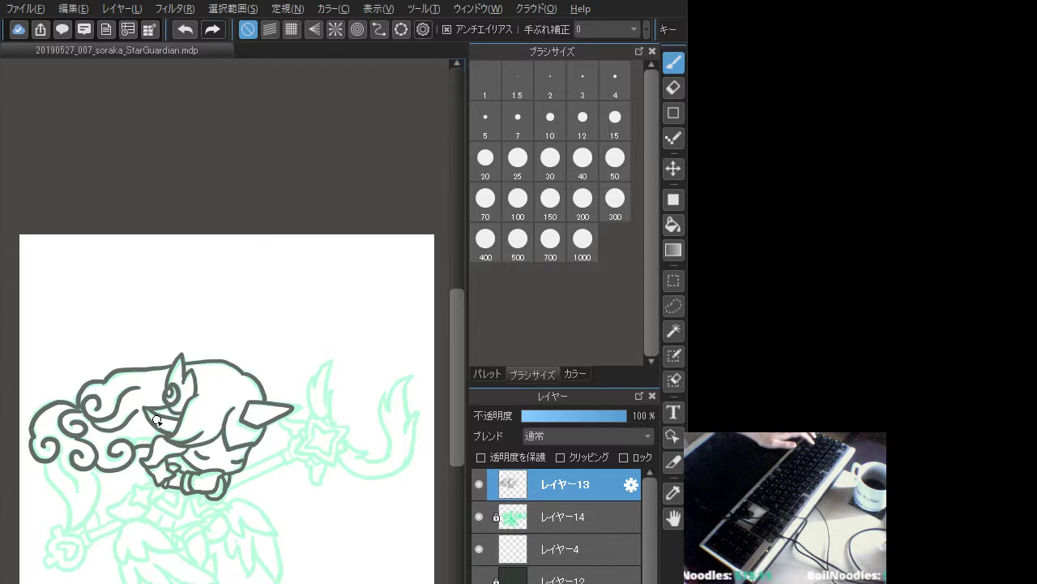
- Ink both edges of the tapered hair lock hanging below the outer spiral curls, replacing rejected curves
mouse_move(91, 468)
mouse_down()
mouse_move(102, 505)
mouse_move(74, 522)
mouse_up()
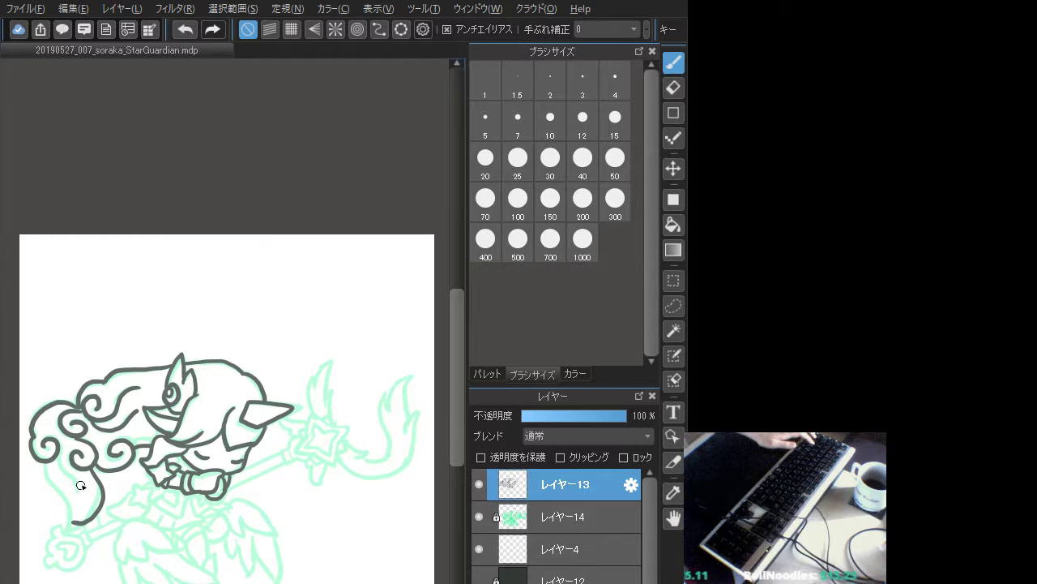
key(ctrl+z)
mouse_move(91, 468)
mouse_down()
mouse_move(101, 482)
mouse_move(81, 524)
mouse_move(68, 526)
mouse_up()
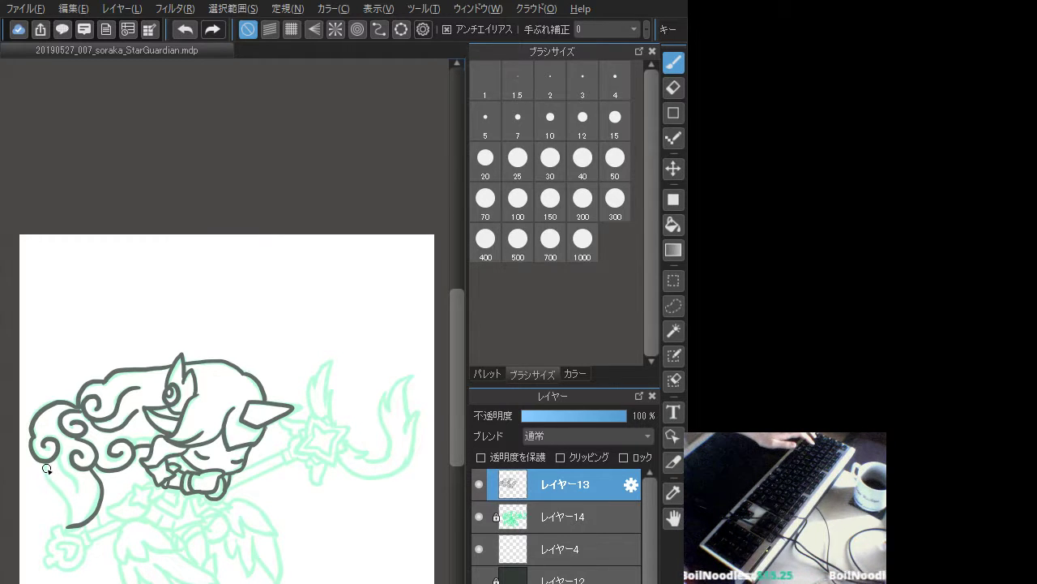
drag(45, 472, 77, 525)
key(ctrl+z)
drag(46, 460, 68, 522)
key(ctrl+z)
drag(41, 456, 68, 512)
- Ink the curved inner strand running down through the upper part of the hanging hair lock
drag(57, 454, 81, 490)
key(ctrl+z)
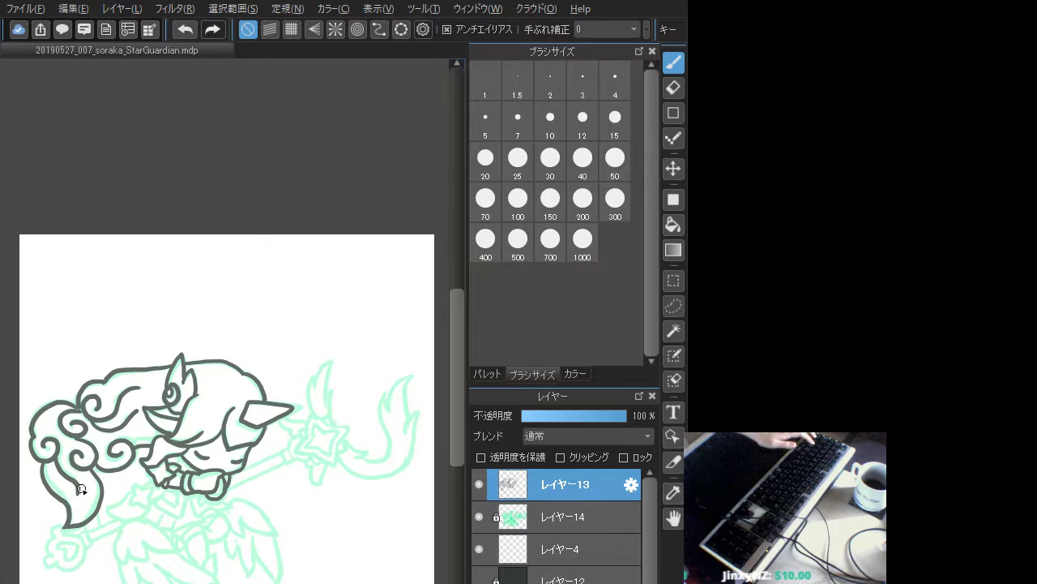
key(ctrl+z)
drag(55, 456, 82, 491)
key(ctrl+z)
drag(56, 454, 81, 491)
key(ctrl+z)
drag(55, 452, 74, 492)
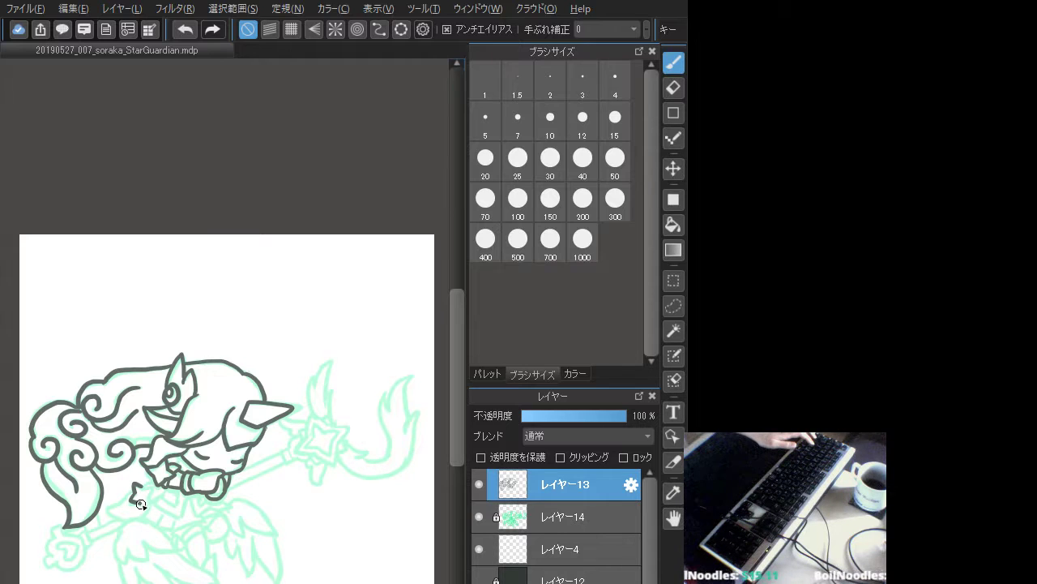
- Ink the small four-pointed star below the collar, between the hanging hair lock and the hands
drag(142, 486, 150, 493)
key(ctrl+z)
key(ctrl+z)
key(ctrl+z)
key(ctrl+z)
key(ctrl+z)
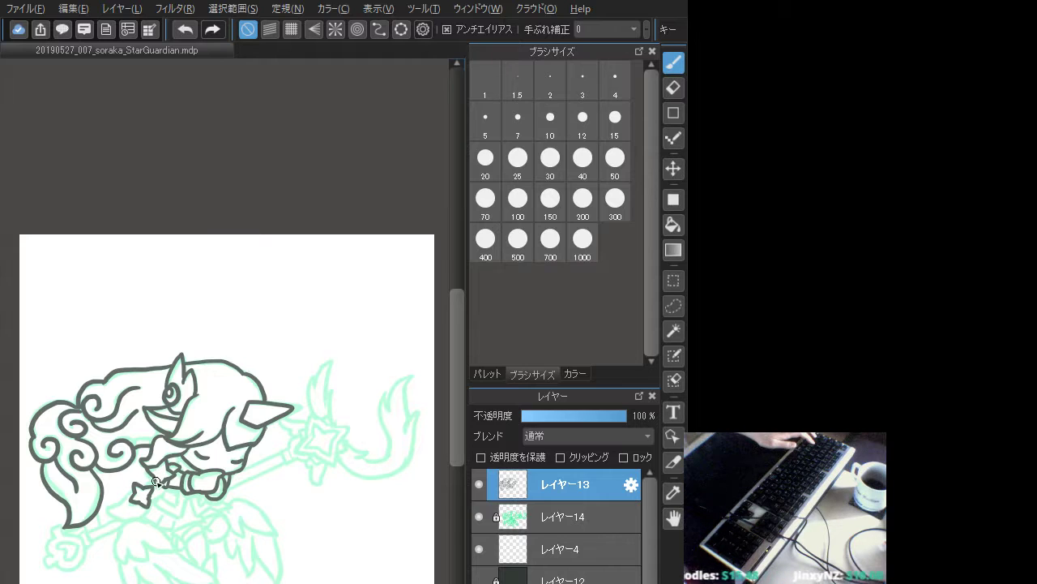
key(ctrl+z)
- Ink the curved, pointed flap sweeping outward behind the small four-pointed star, and the short line joining the star to the chest
mouse_move(157, 483)
mouse_down()
mouse_move(167, 493)
mouse_move(165, 482)
mouse_move(154, 486)
mouse_move(167, 479)
mouse_move(131, 517)
mouse_up()
key(ctrl+z)
key(ctrl+z)
key(ctrl+z)
key(ctrl+z)
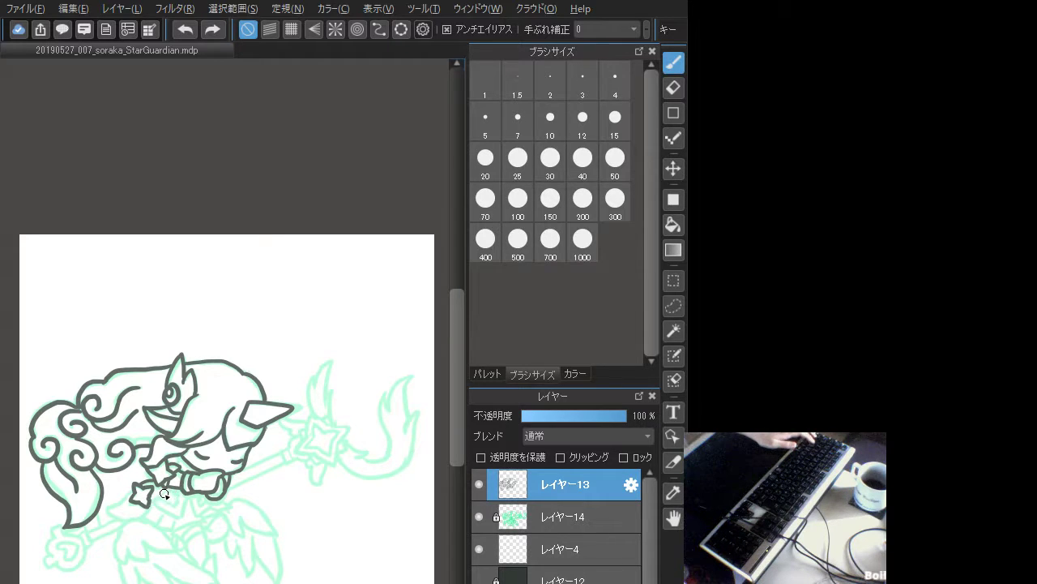
mouse_move(167, 488)
mouse_down()
mouse_move(150, 509)
mouse_move(116, 519)
mouse_move(107, 509)
mouse_move(136, 489)
mouse_move(107, 510)
mouse_up()
key(ctrl+z)
key(ctrl+z)
mouse_move(107, 509)
mouse_down()
mouse_move(153, 491)
mouse_move(145, 517)
mouse_up()
key(ctrl+z)
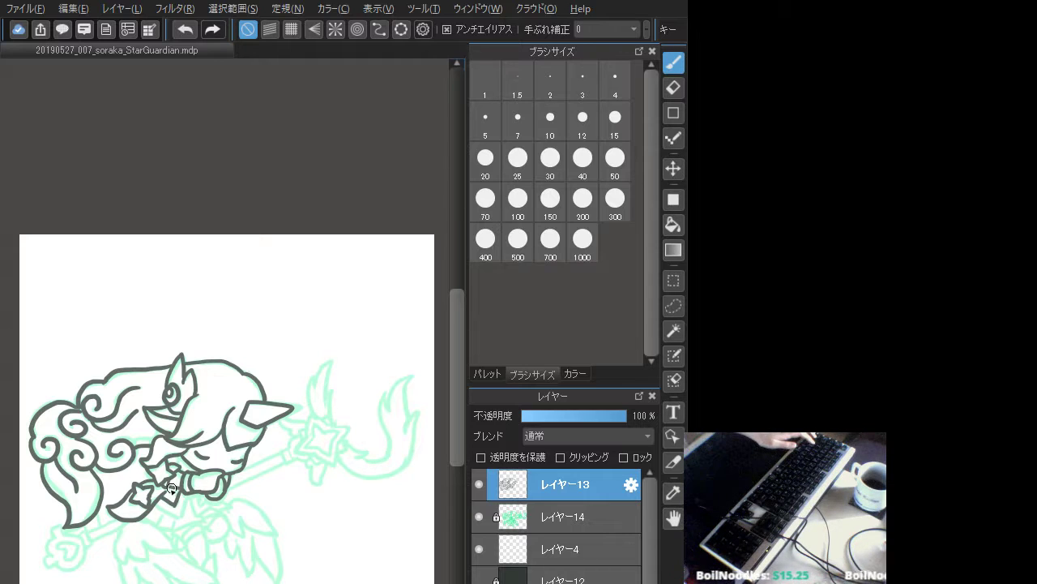
key(ctrl+z)
- Ink the angular, pointed cloth pieces on the torso below the sleeve and hands
mouse_move(172, 489)
mouse_down()
mouse_move(163, 504)
mouse_move(178, 516)
mouse_up()
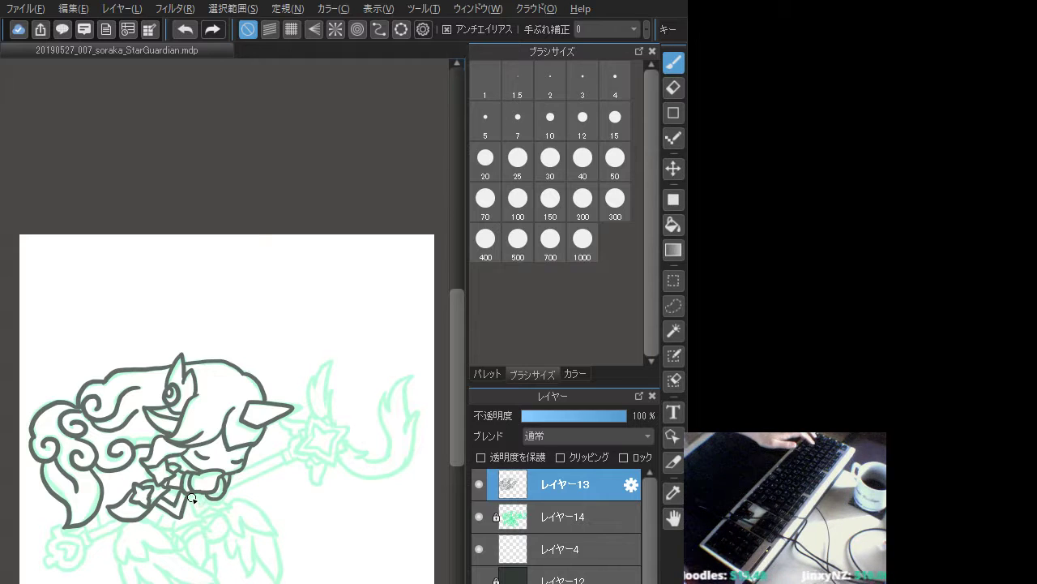
mouse_move(192, 497)
mouse_down()
mouse_move(212, 497)
mouse_move(204, 508)
mouse_move(213, 496)
mouse_up()
key(ctrl+z)
key(ctrl+z)
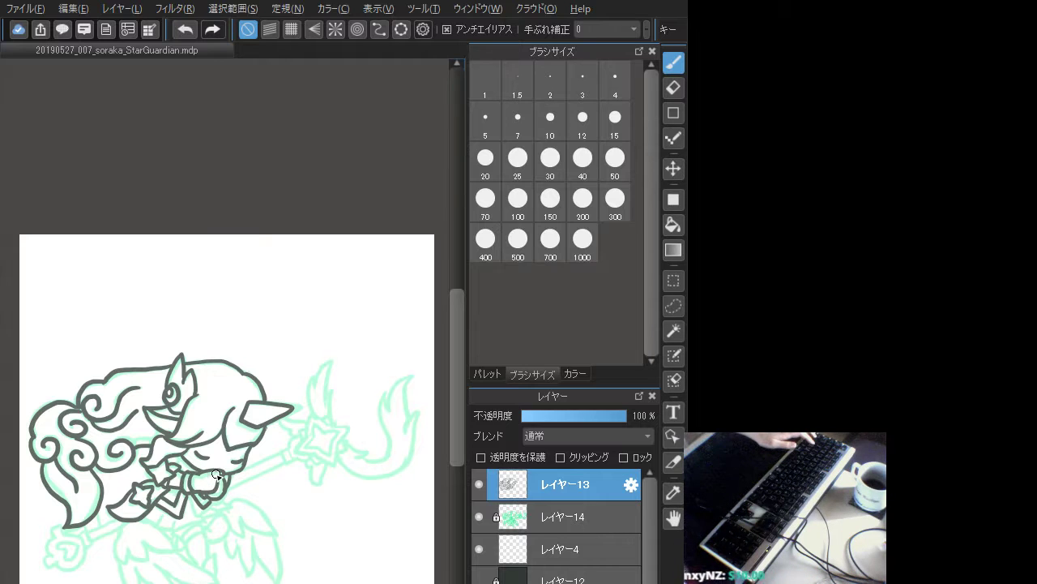
key(ctrl+z)
key(ctrl+y)
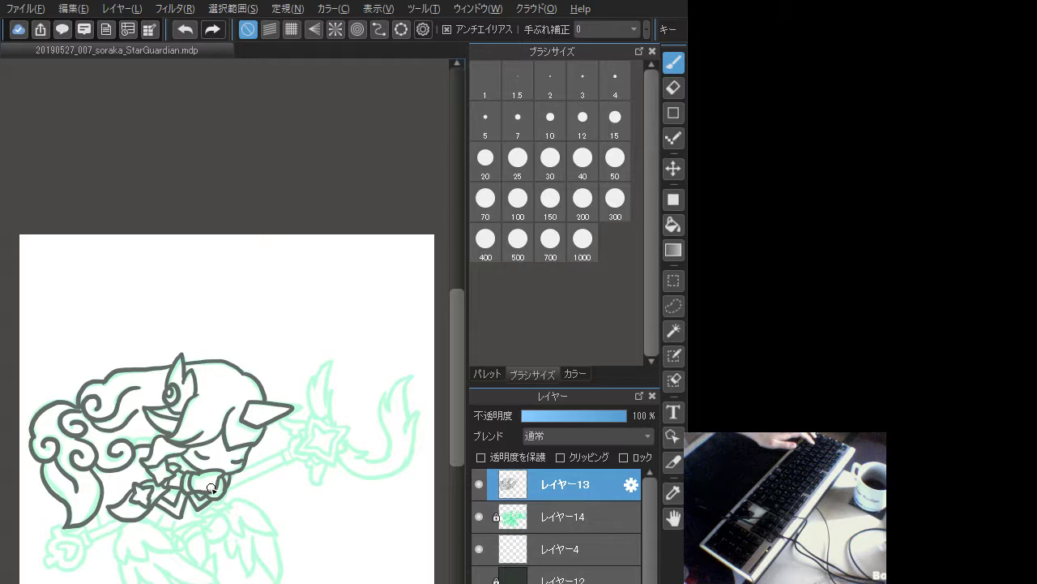
- Ink the side of the waist and the rounded left hip shape with its jagged, feathery lower edge
mouse_move(142, 517)
mouse_down()
mouse_move(174, 539)
mouse_move(159, 549)
mouse_up()
key(ctrl+z)
key(ctrl+z)
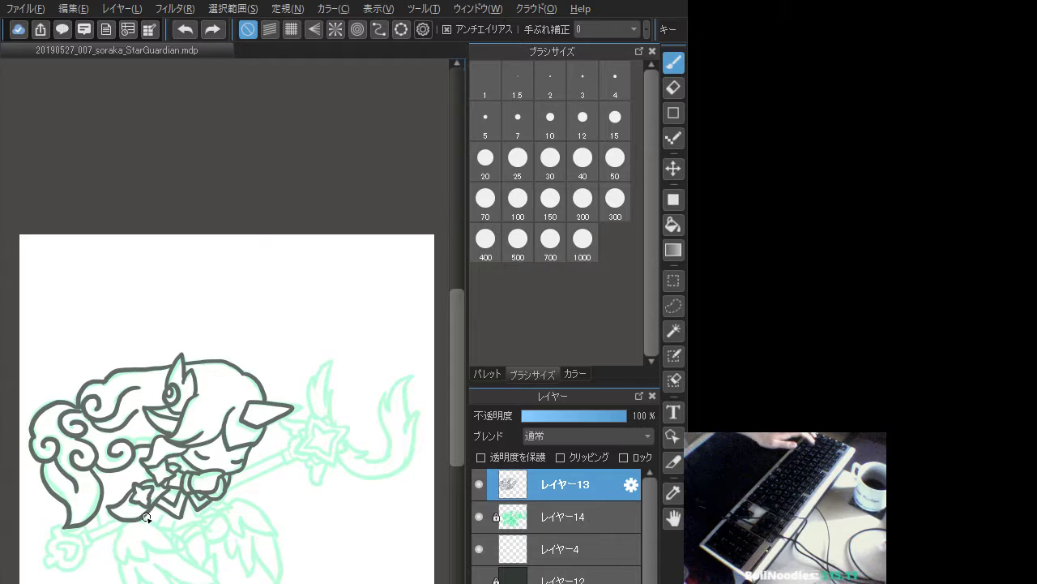
mouse_move(137, 512)
mouse_down()
mouse_move(178, 545)
mouse_move(142, 543)
mouse_move(184, 542)
mouse_move(168, 552)
mouse_move(144, 543)
mouse_move(148, 561)
mouse_move(129, 553)
mouse_move(132, 541)
mouse_move(147, 561)
mouse_up()
key(ctrl+z)
key(ctrl+z)
key(ctrl+z)
key(ctrl+z)
key(ctrl+z)
mouse_move(127, 524)
mouse_down()
mouse_move(111, 544)
mouse_move(127, 539)
mouse_move(128, 562)
mouse_up()
key(ctrl+z)
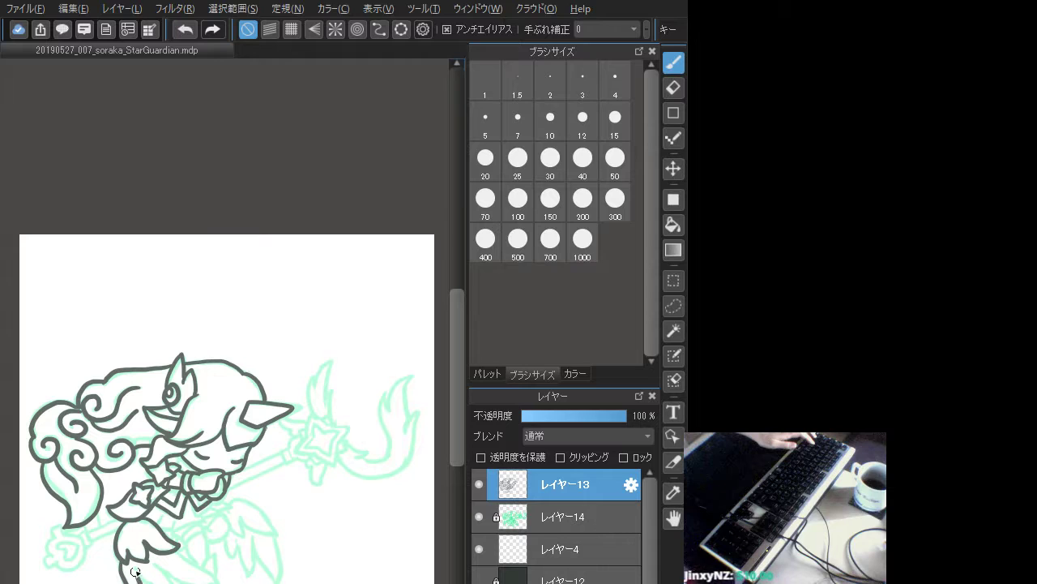
key(ctrl+z)
- Ink the long lower contour sweeping from the left hip's jagged edge to its pointed tip, with the inner tuft
mouse_move(178, 552)
mouse_down()
mouse_move(212, 571)
mouse_move(214, 582)
mouse_move(186, 561)
mouse_move(205, 582)
mouse_move(195, 566)
mouse_move(215, 578)
mouse_move(184, 557)
mouse_move(215, 578)
mouse_up()
key(ctrl+z)
key(ctrl+z)
key(ctrl+z)
key(ctrl+z)
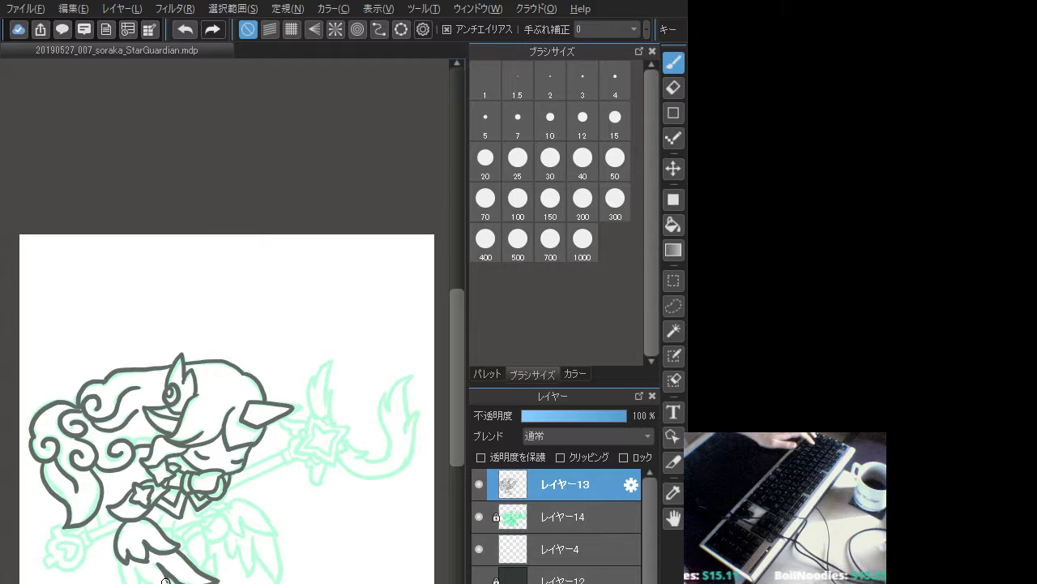
key(ctrl+z)
- Ink the remaining jagged tuft lines beneath the left hip shape, down to the view's lower edge
mouse_move(136, 569)
mouse_down()
mouse_move(176, 580)
mouse_move(174, 571)
mouse_move(129, 583)
mouse_up()
key(ctrl+z)
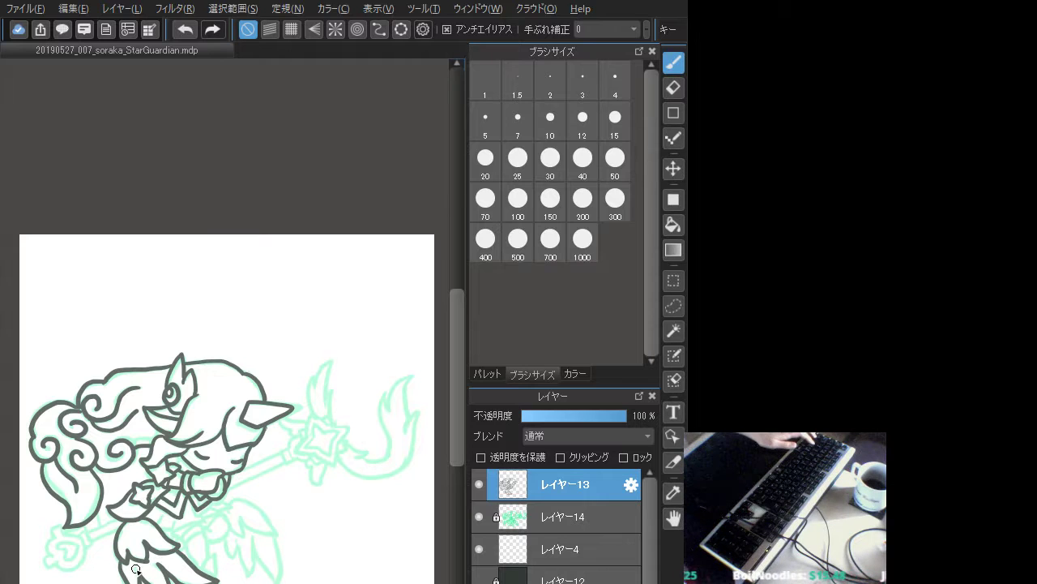
key(ctrl+z)
key(ctrl+y)
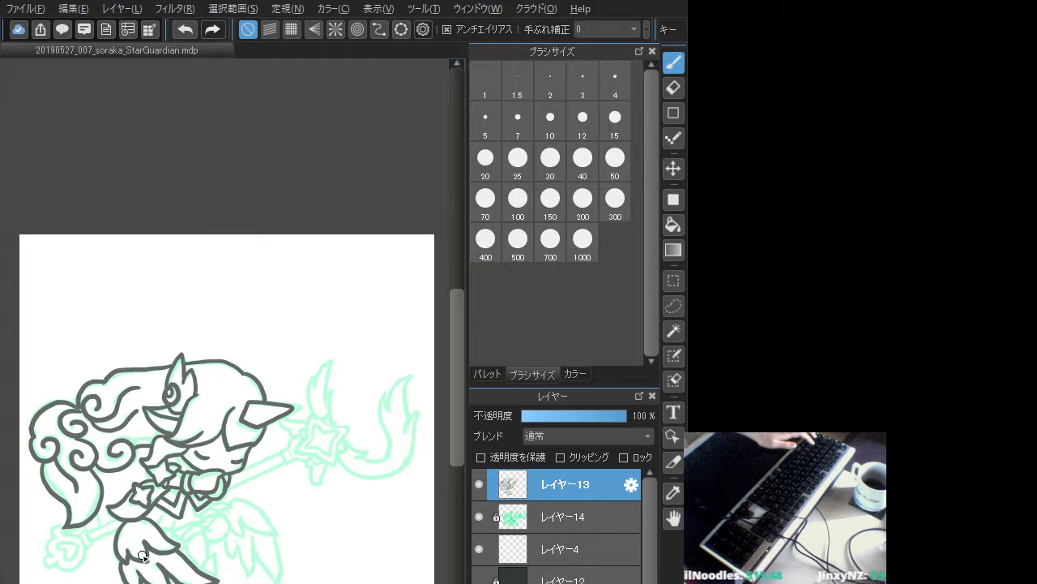
key(ctrl+z)
key(ctrl+y)
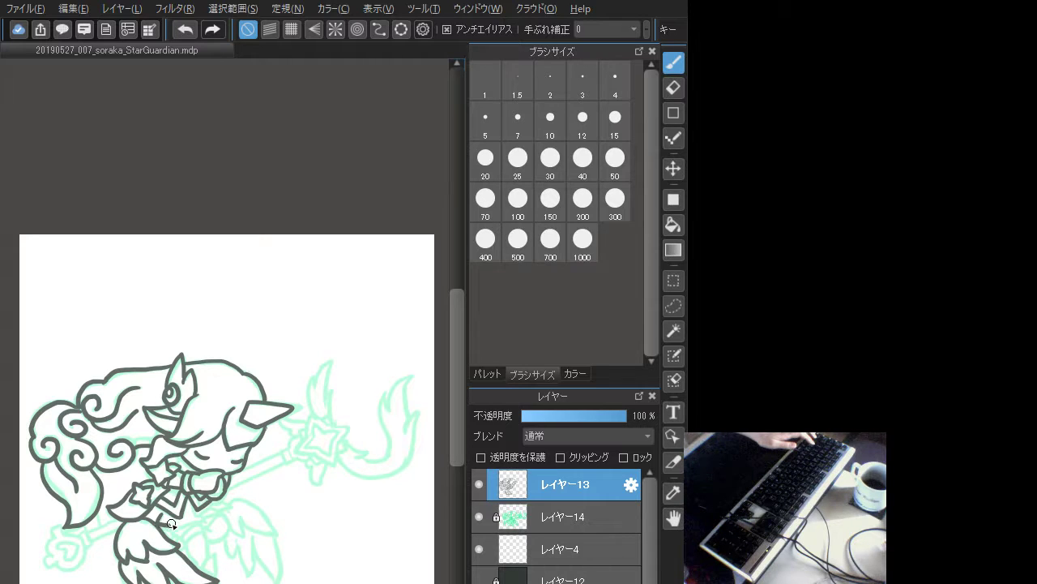
- Ink the top's lower hem across the waist and the short fold line rising from its corner
key(ctrl+z)
drag(173, 525, 201, 517)
key(ctrl+z)
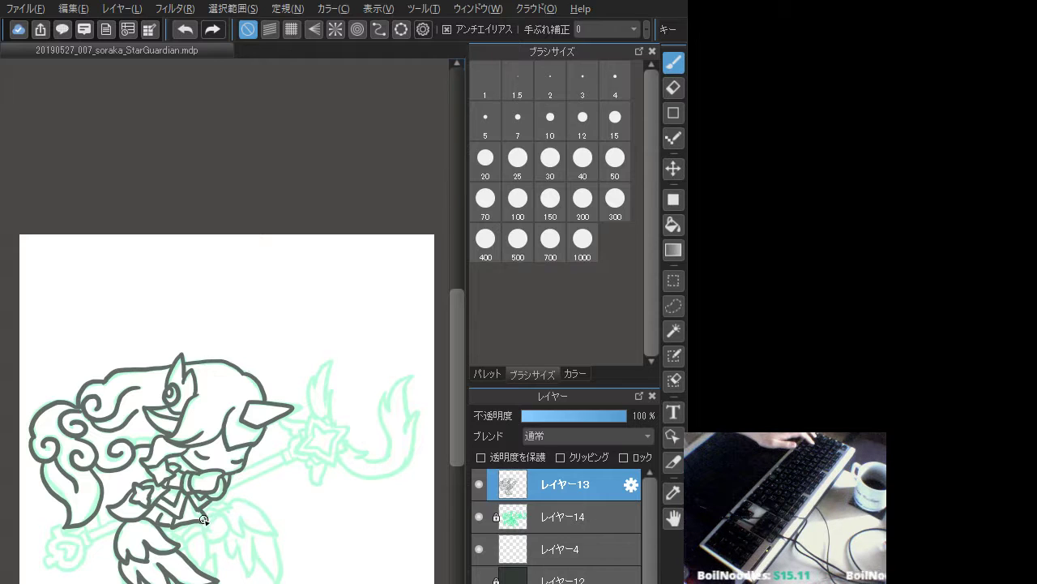
key(ctrl+z)
drag(200, 507, 206, 517)
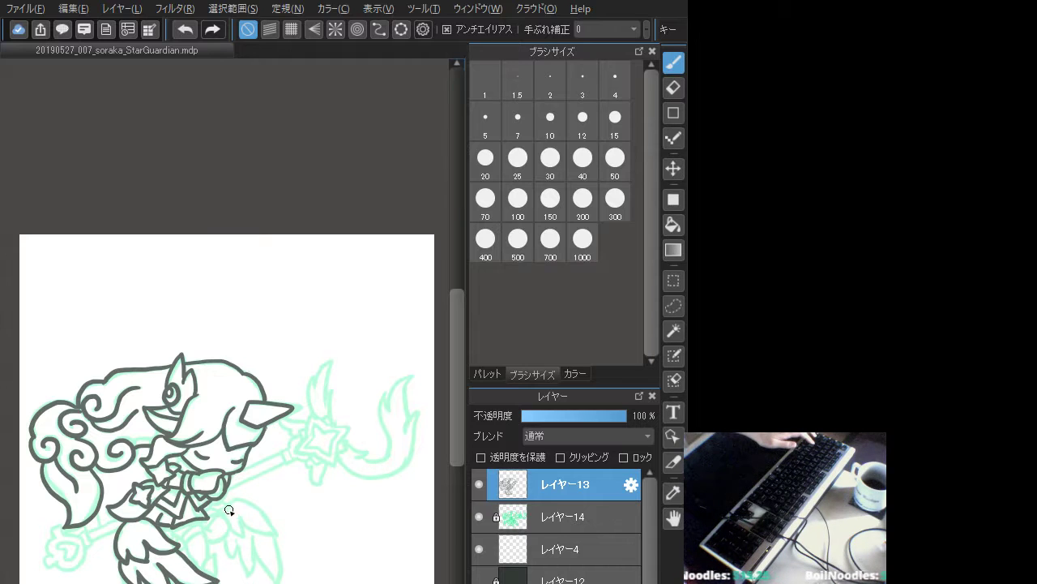
key(ctrl+z)
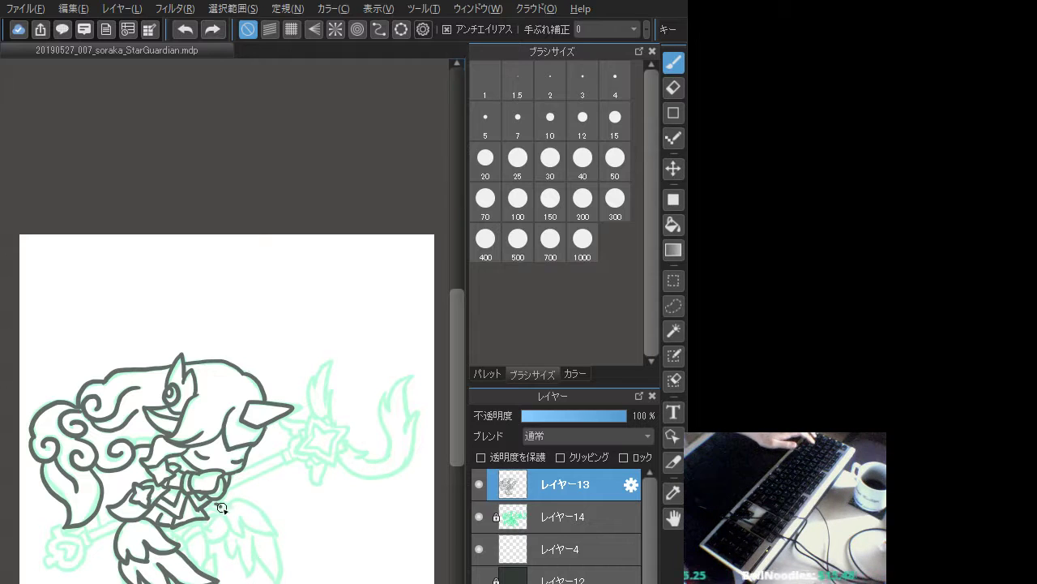
- Ink the pointed outer tips of the hem below the bent arm, replacing rejected strokes
drag(216, 503, 226, 513)
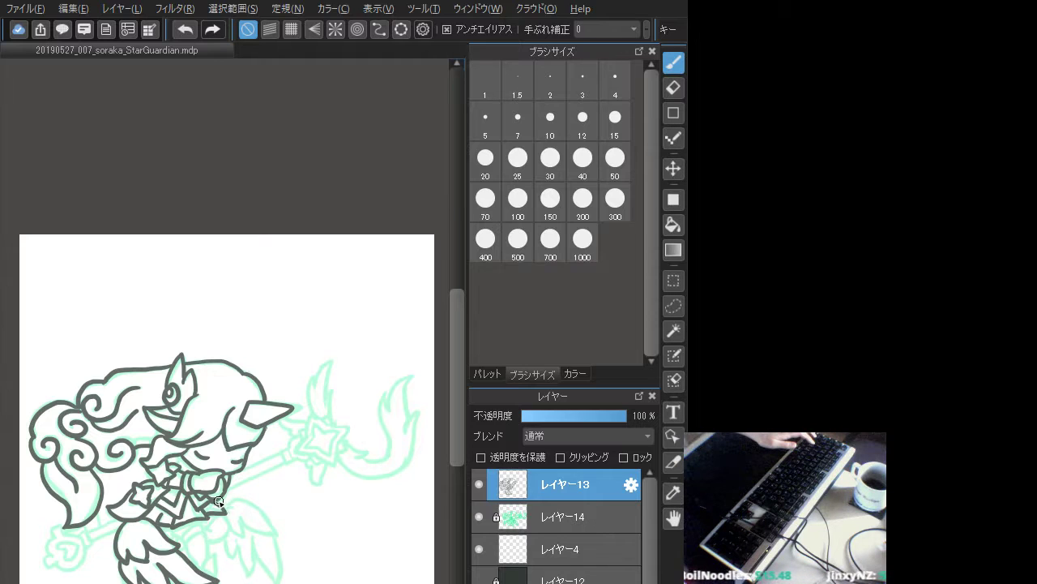
key(ctrl+z)
drag(234, 507, 226, 507)
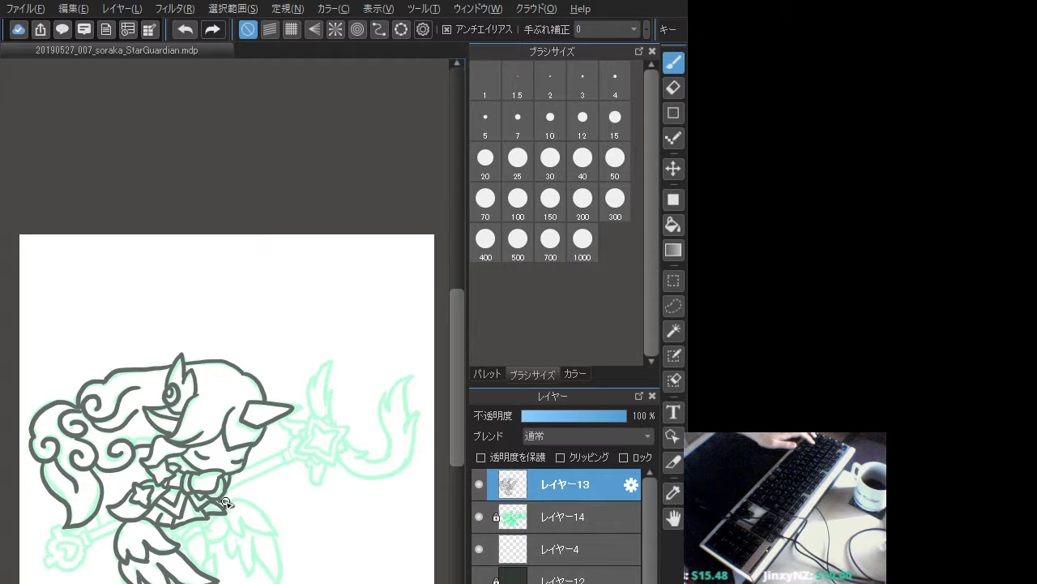
key(ctrl+z)
key(ctrl+z)
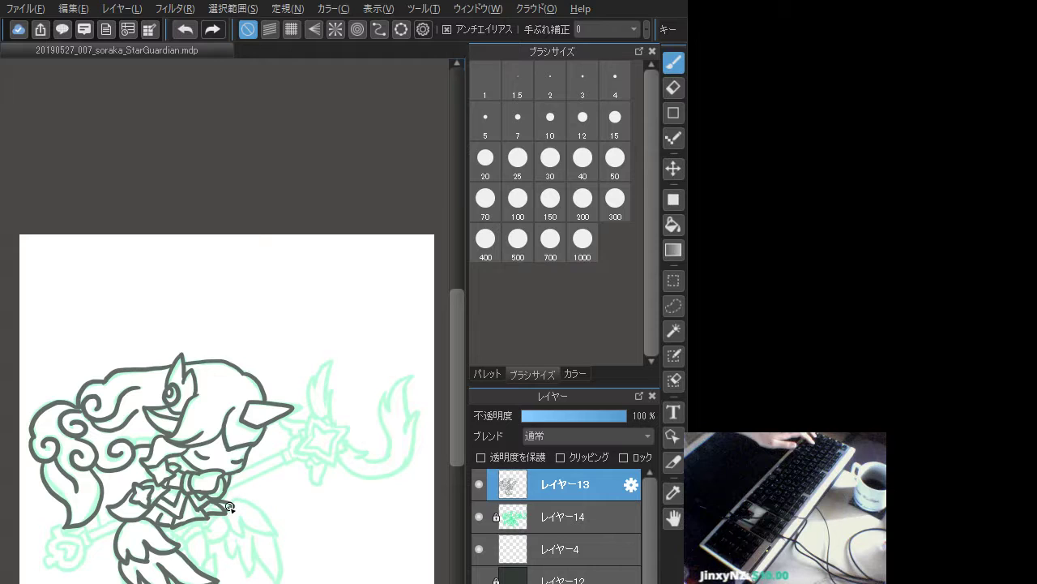
key(ctrl+z)
drag(234, 504, 225, 509)
key(ctrl+z)
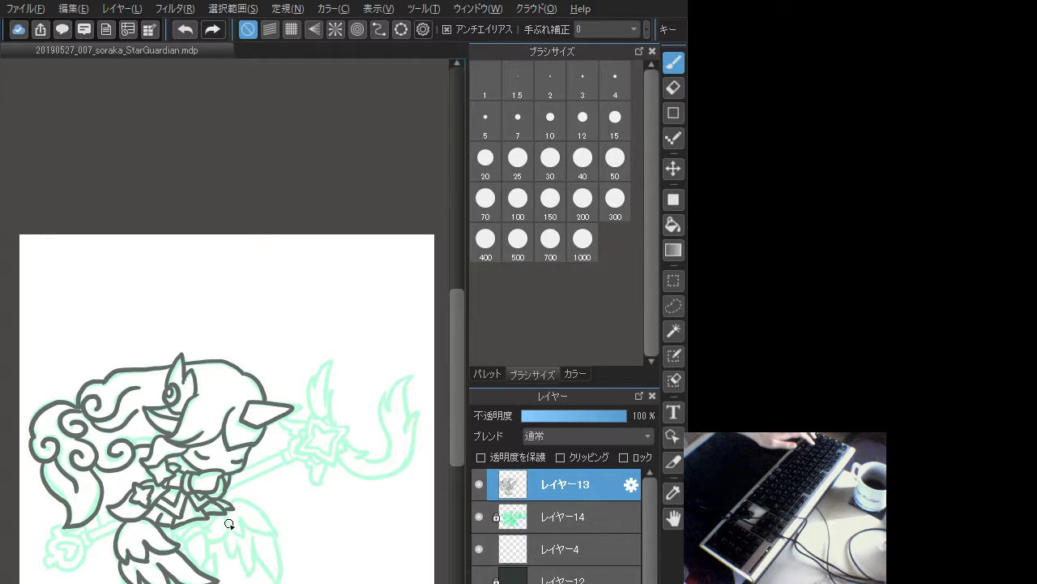
key(ctrl+z)
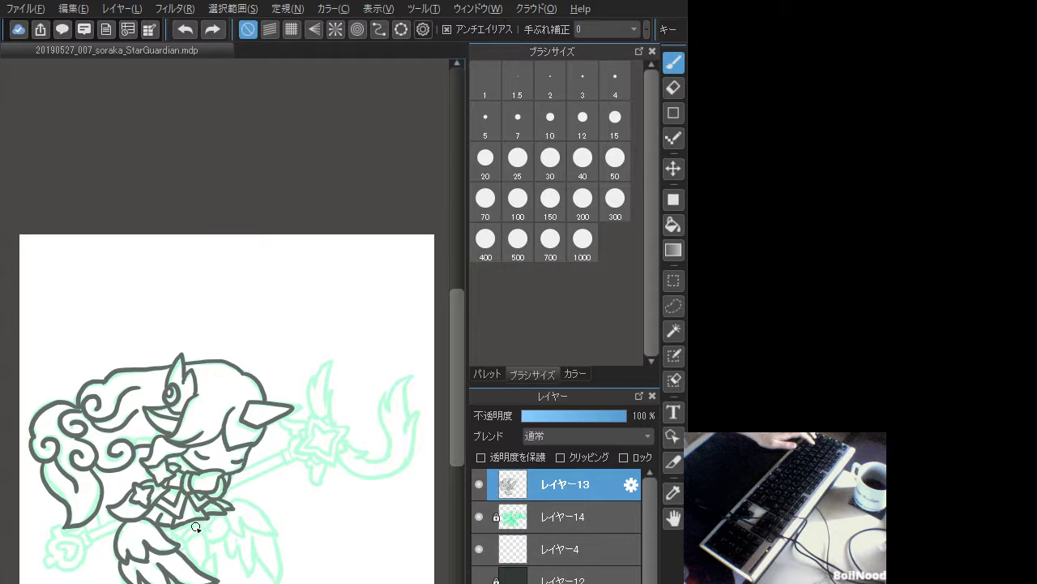
- Ink the curved shapes beneath the hem, between the left hip and the feathered wing
drag(193, 530, 182, 541)
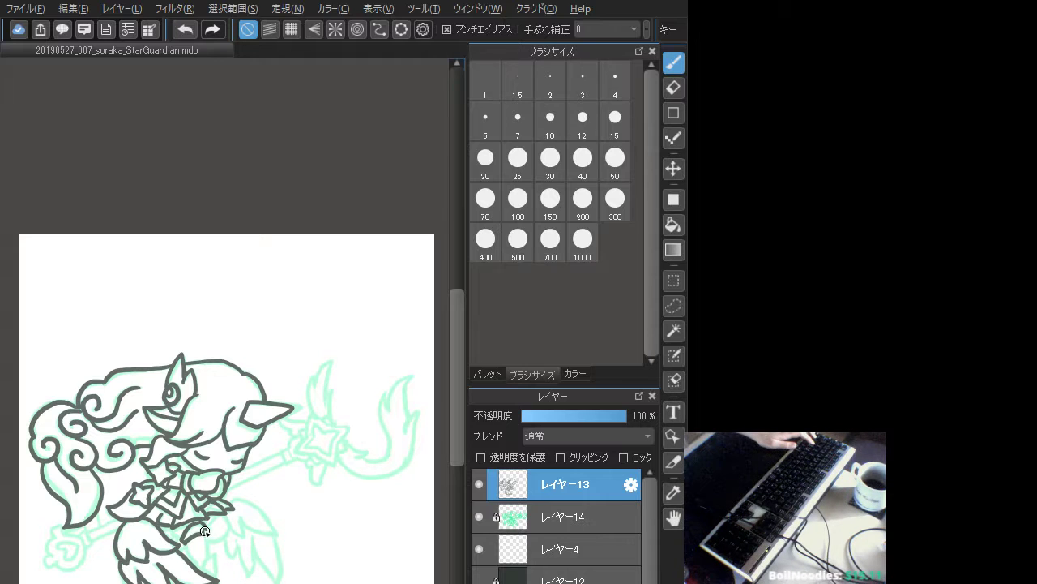
key(ctrl+z)
drag(205, 531, 184, 545)
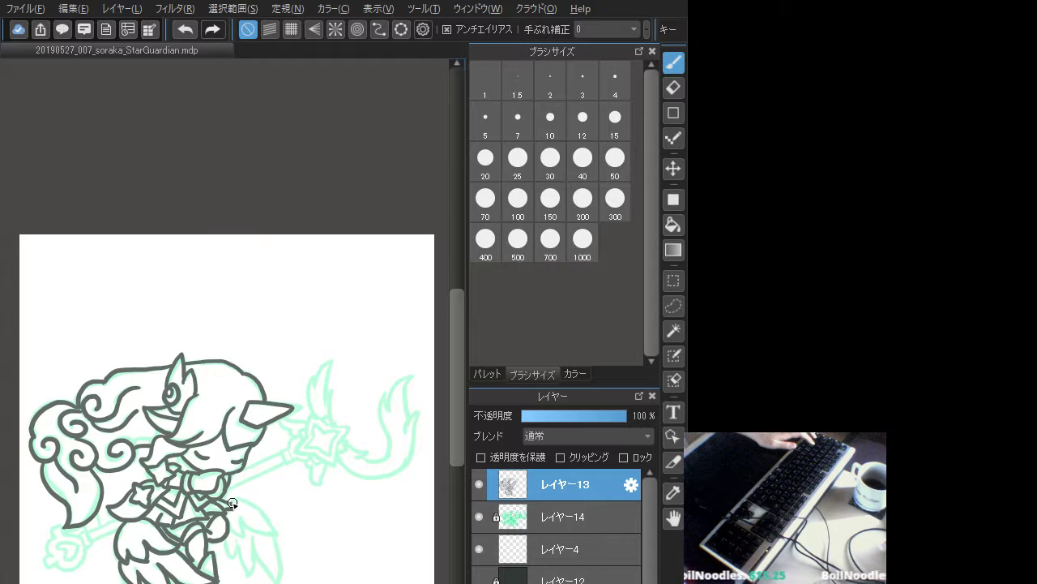
- Ink the arched upper edge of the right-hand feathered wing out to its first pointed feather tip
mouse_move(254, 507)
mouse_down()
mouse_move(281, 539)
mouse_move(268, 527)
mouse_move(257, 536)
mouse_move(275, 536)
mouse_up()
key(ctrl+z)
key(ctrl+z)
key(ctrl+z)
key(ctrl+z)
key(ctrl+z)
key(ctrl+z)
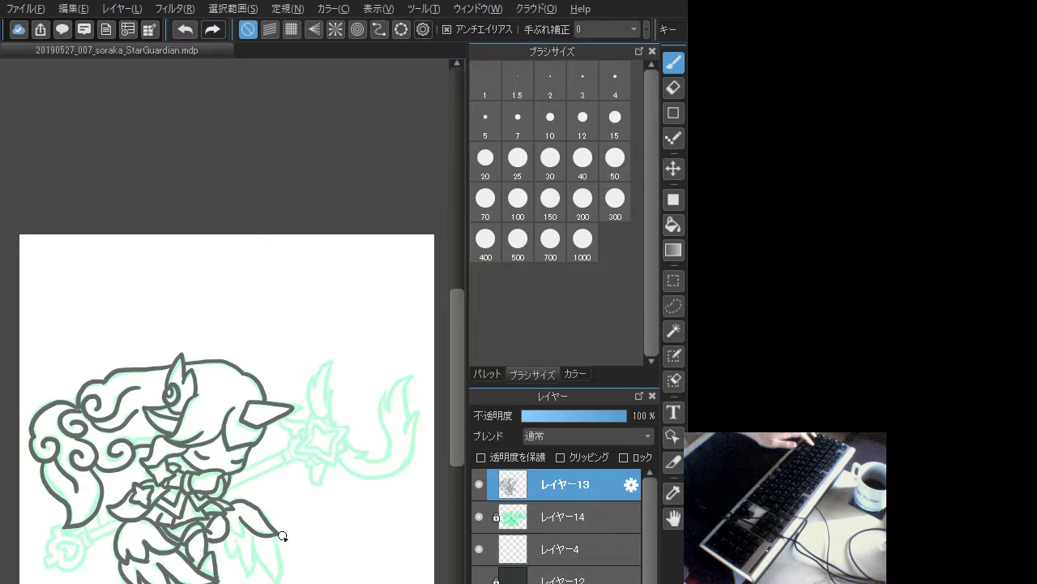
key(ctrl+z)
- Ink the underside of the wing's top feather and the outer curve of the long feather below it
mouse_move(278, 534)
mouse_down()
mouse_move(257, 519)
mouse_move(234, 530)
mouse_up()
key(ctrl+z)
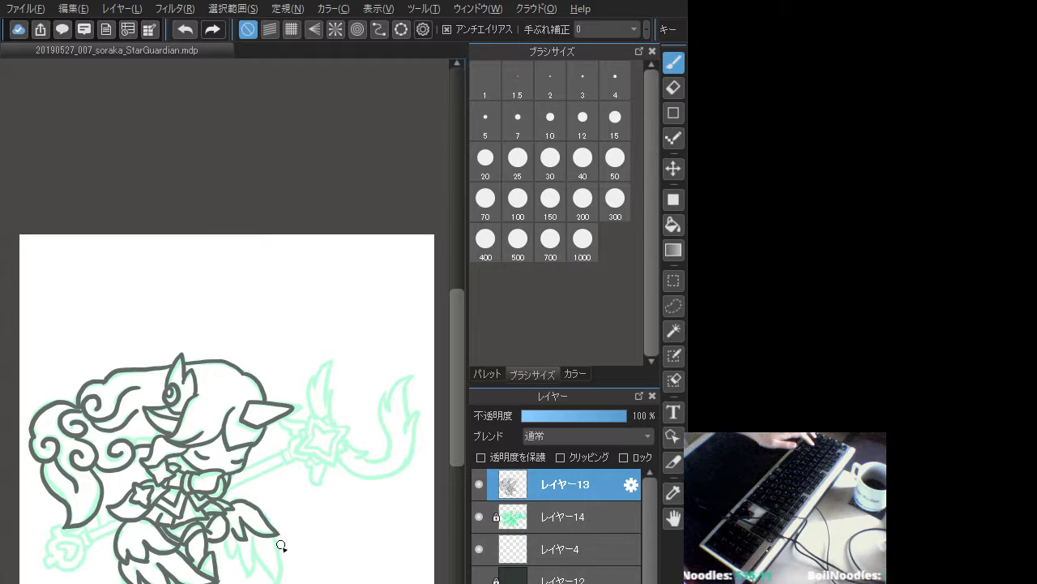
mouse_move(274, 535)
mouse_down()
mouse_move(279, 582)
mouse_move(271, 576)
mouse_up()
key(ctrl+z)
key(ctrl+z)
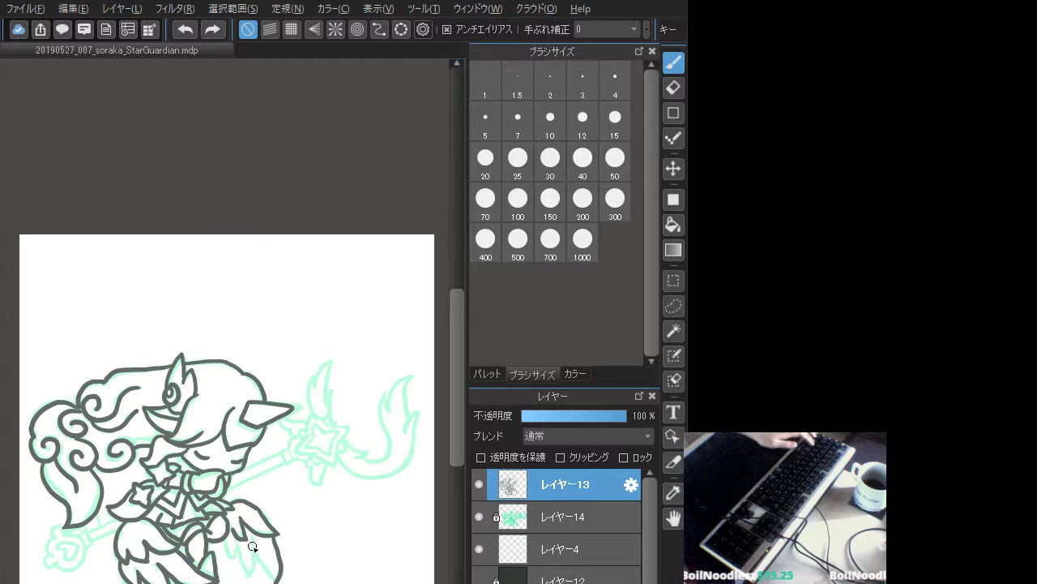
- Ink the inner edge of the wing's long outer feather down to its tip, replacing rejected curves
drag(253, 540, 272, 579)
key(ctrl+z)
mouse_move(253, 539)
mouse_down()
mouse_move(260, 565)
mouse_move(270, 553)
mouse_up()
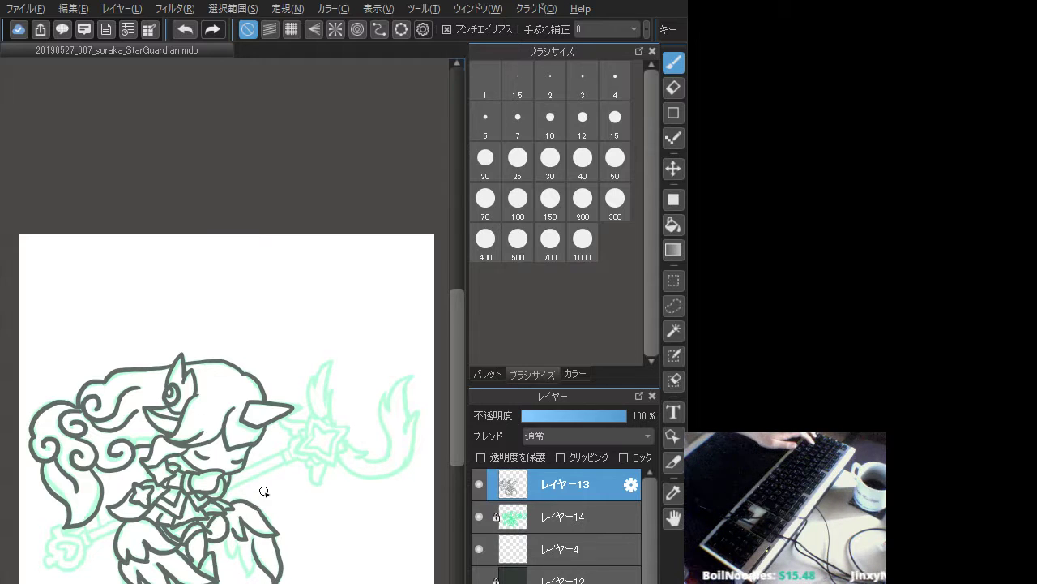
key(ctrl+z)
drag(253, 545, 278, 578)
key(ctrl+z)
key(ctrl+z)
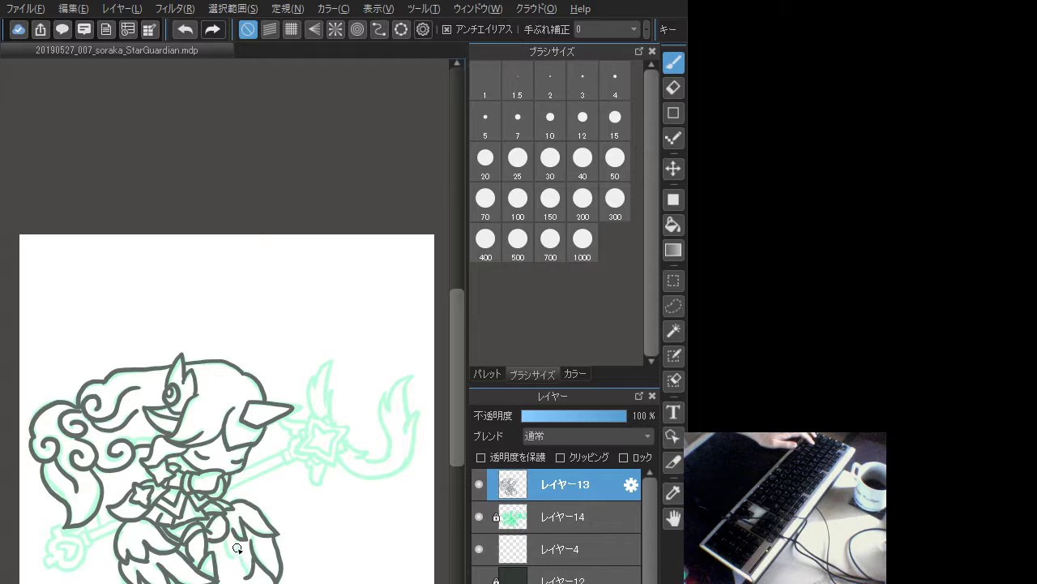
key(ctrl+z)
- Ink the wing's innermost lower feather with its short dividing lines, and finish the long outer feather's tip
mouse_move(246, 577)
mouse_down()
mouse_move(253, 564)
mouse_move(226, 535)
mouse_up()
key(ctrl+z)
key(ctrl+z)
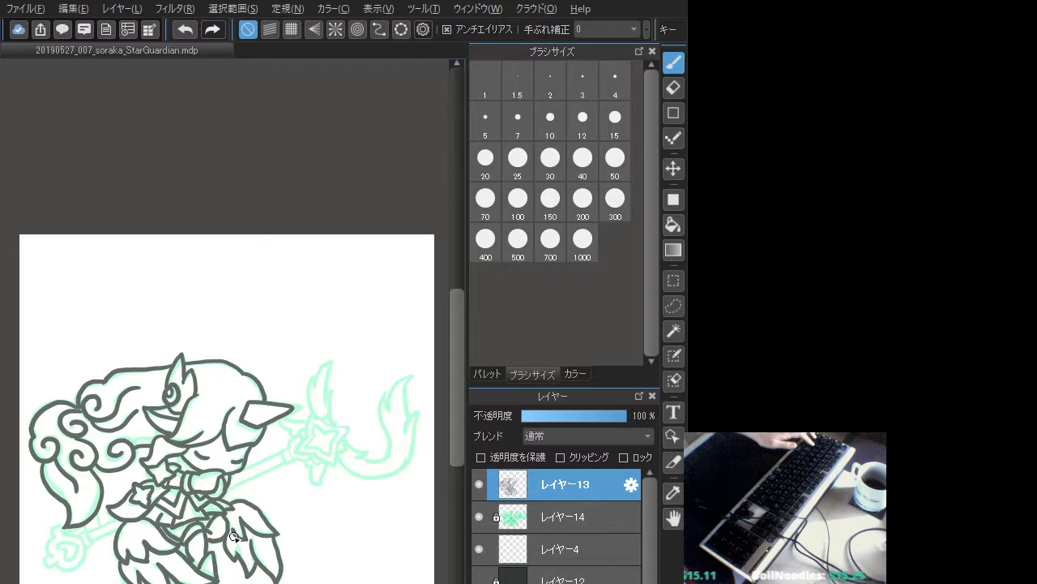
drag(233, 537, 242, 556)
key(ctrl+z)
key(ctrl+z)
key(ctrl+z)
key(ctrl+z)
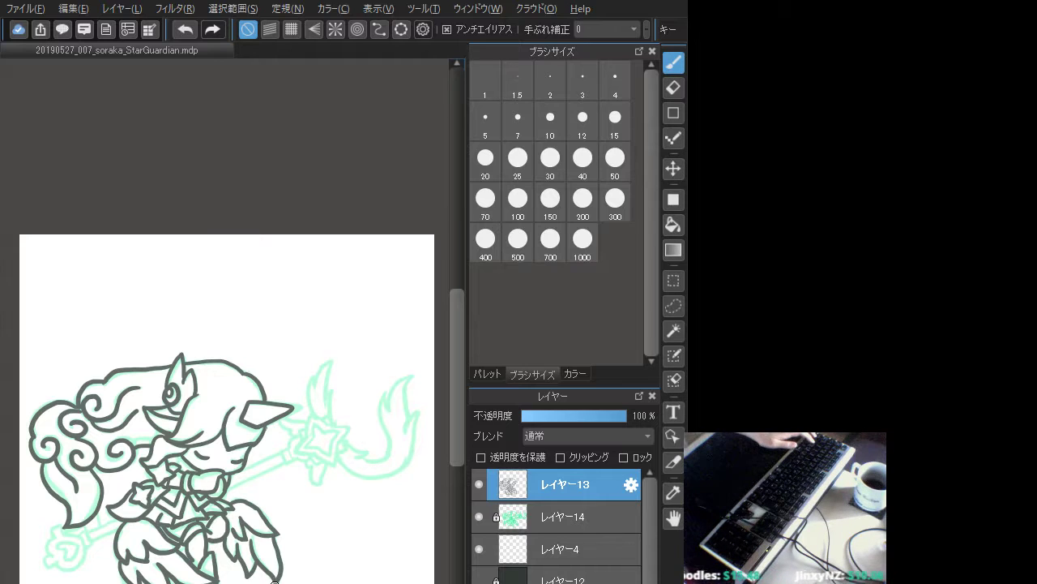
key(ctrl+z)
drag(282, 577, 277, 583)
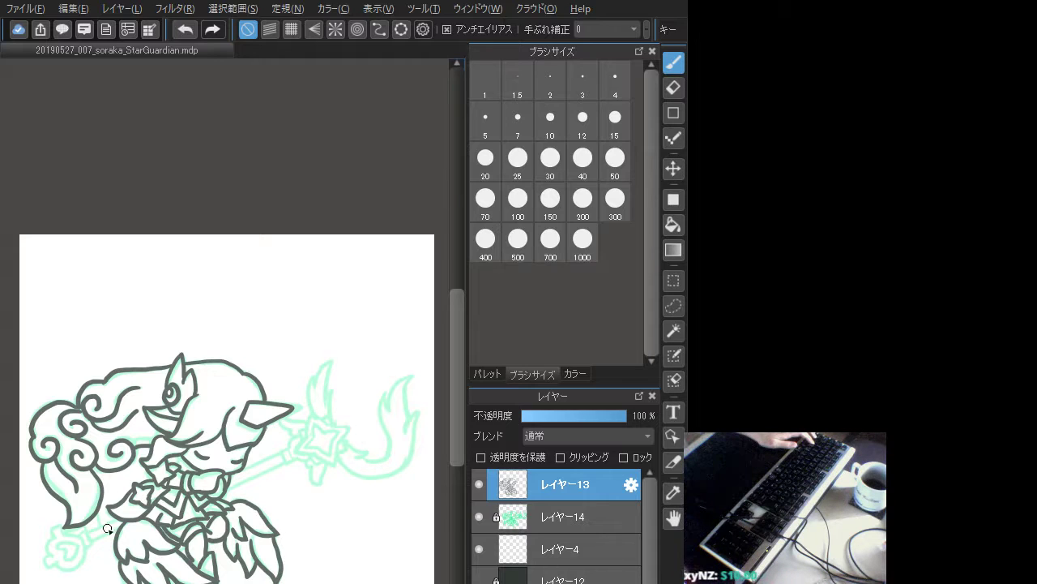
- Ink the small rectangular collar near the lower end of the wand, redoing rejected strokes
mouse_move(86, 532)
mouse_down()
mouse_move(114, 520)
mouse_move(82, 530)
mouse_move(88, 546)
mouse_up()
key(ctrl+z)
key(ctrl+z)
key(ctrl+z)
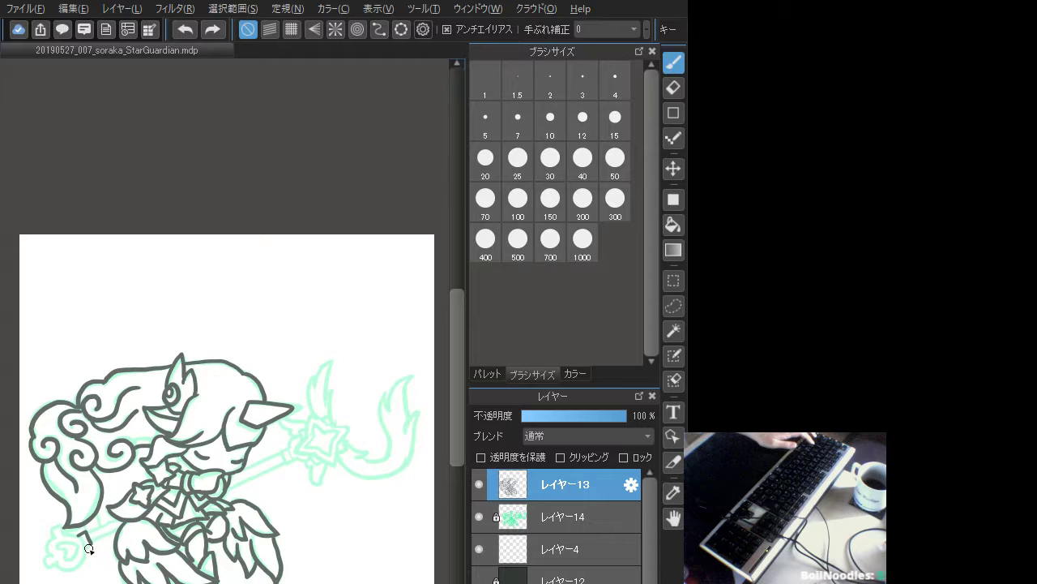
key(ctrl+z)
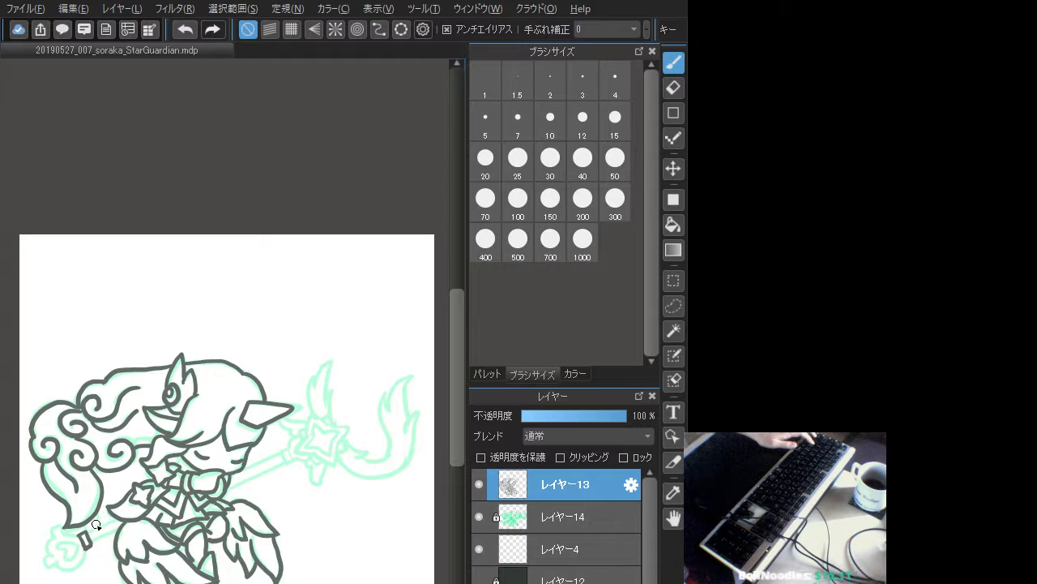
- Ink the two edges of the wand's lower shaft from the collar up to the hand
drag(87, 533, 124, 523)
key(ctrl+z)
key(ctrl+z)
key(ctrl+z)
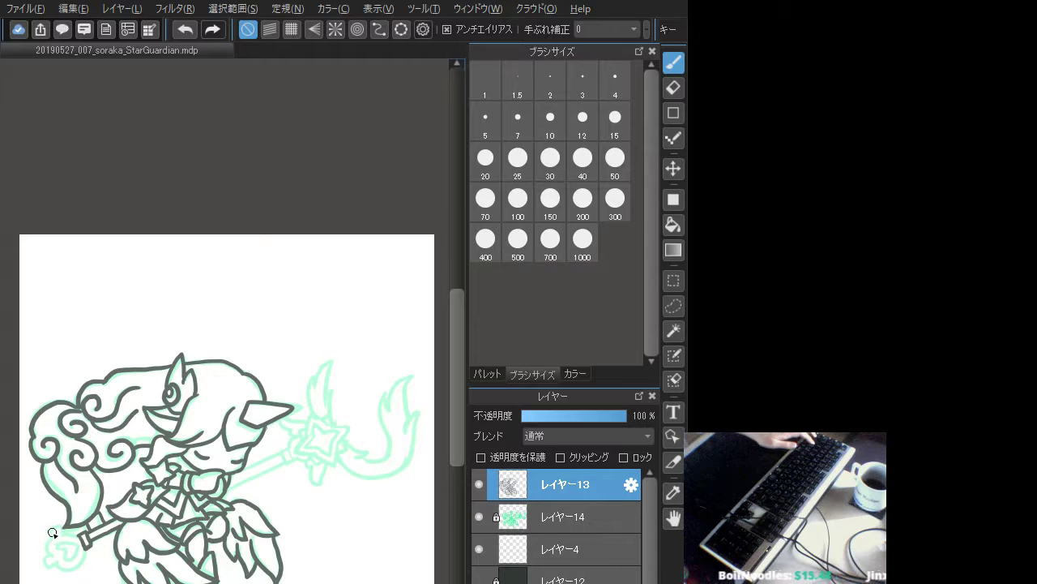
- Ink the wand's heart-shaped lower end with its pointed cap and inner heart over the rough lines
drag(52, 534, 85, 534)
key(ctrl+z)
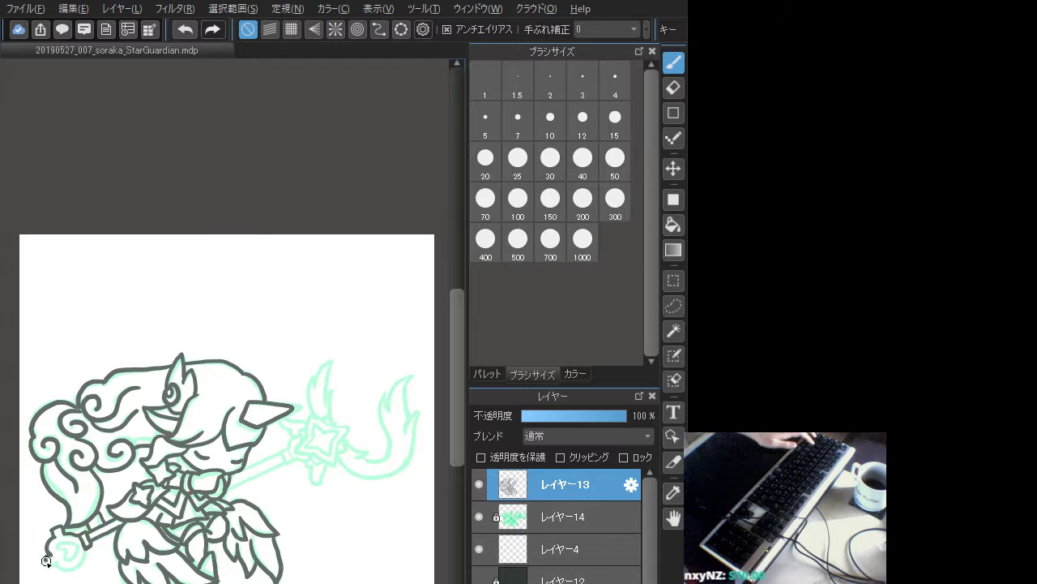
mouse_move(57, 565)
mouse_down()
mouse_move(85, 556)
mouse_move(80, 563)
mouse_move(86, 550)
mouse_move(70, 541)
mouse_up()
key(ctrl+z)
key(ctrl+z)
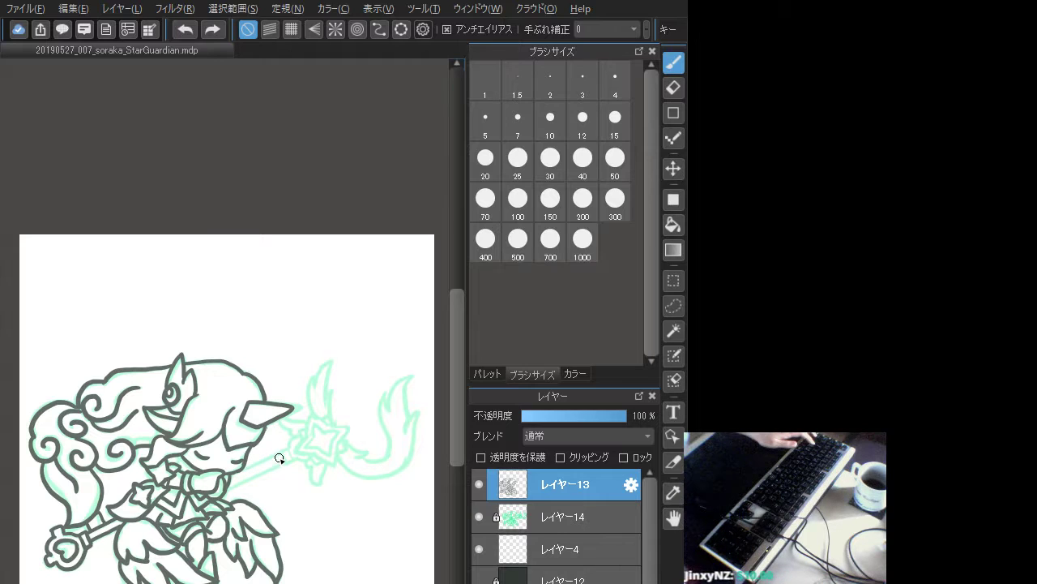
- Ink the small rectangular collar at the upper end of the wand's shaft, just before the star
mouse_move(283, 448)
mouse_down()
mouse_move(291, 461)
mouse_move(224, 491)
mouse_up()
key(ctrl+z)
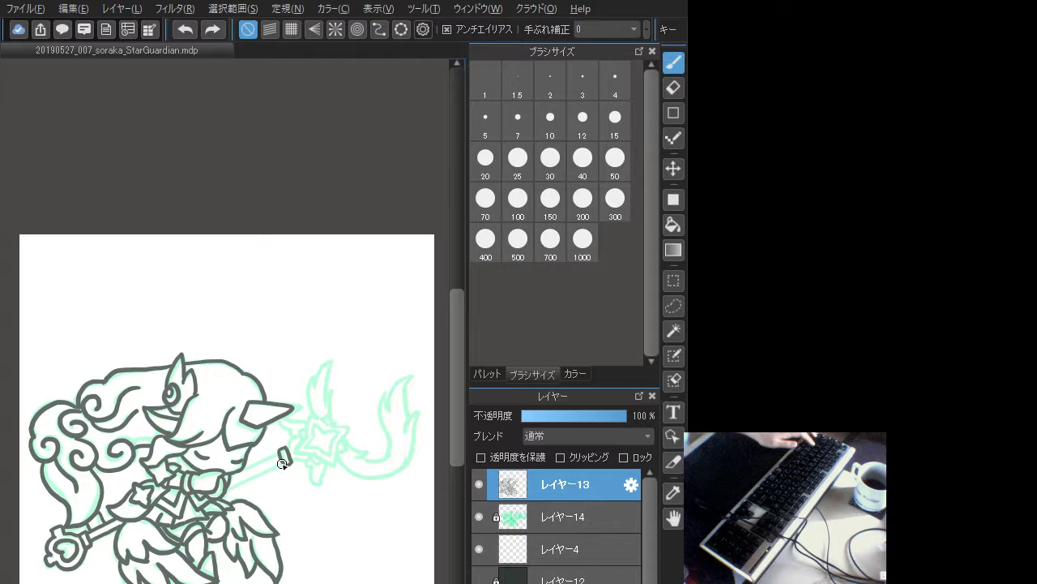
mouse_move(281, 466)
mouse_down()
mouse_move(229, 490)
mouse_move(286, 464)
mouse_up()
key(ctrl+z)
key(ctrl+z)
- Ink both long edges of the wand's upper shaft from the chest to the collar, replacing rejected lines
drag(227, 488, 288, 458)
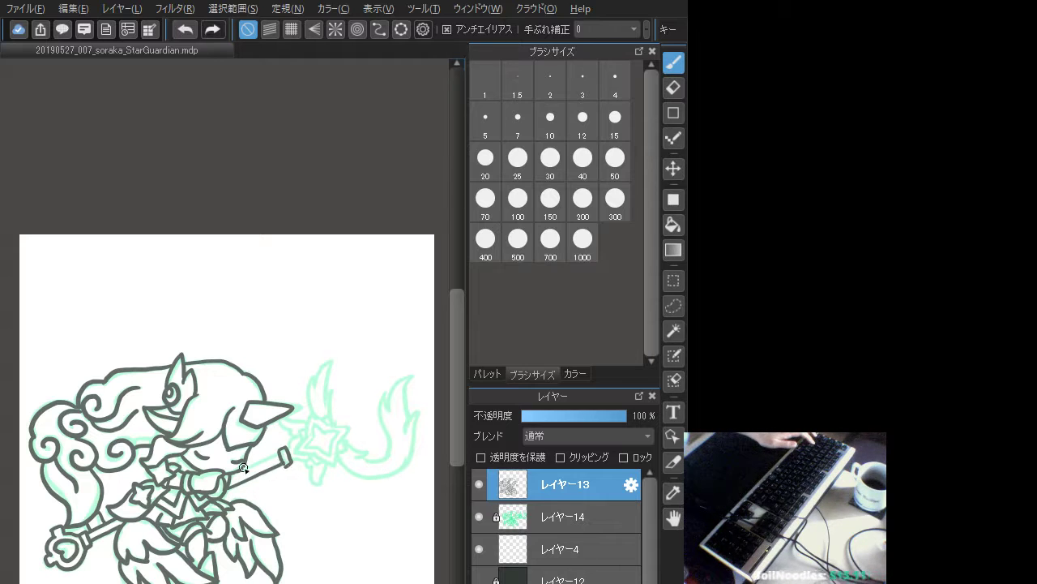
key(ctrl+z)
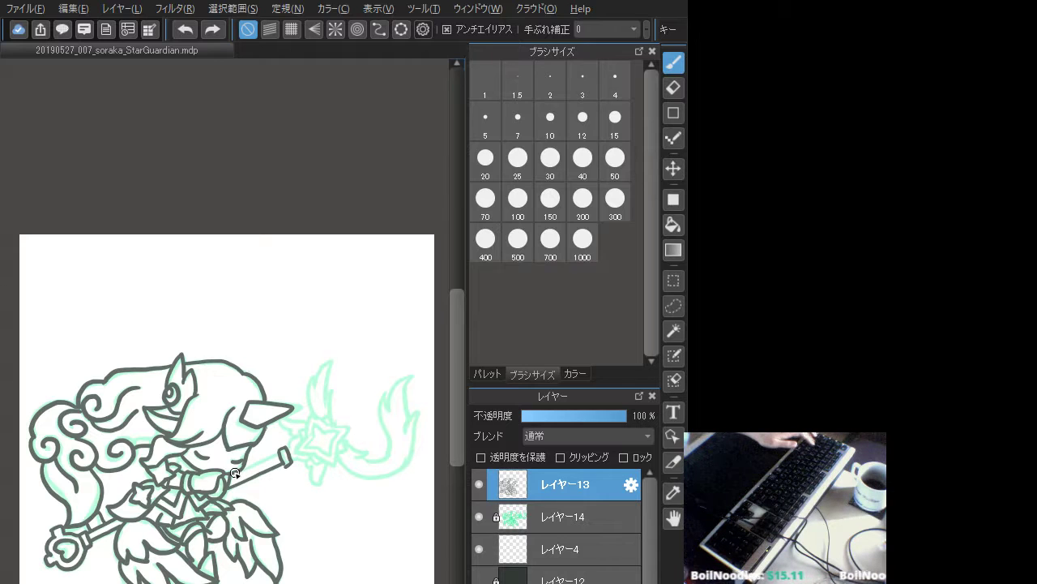
drag(235, 472, 281, 454)
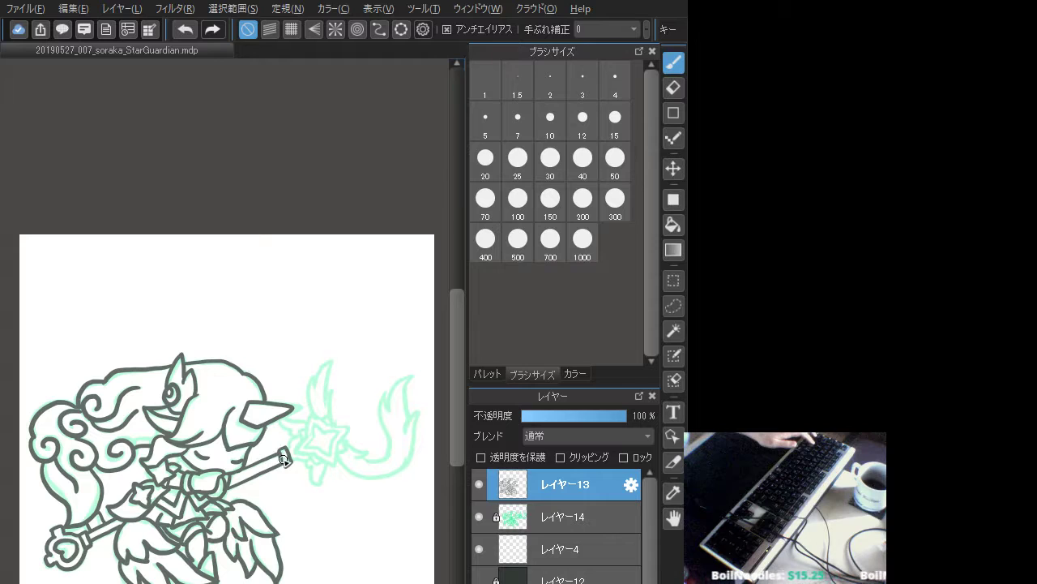
key(ctrl+z)
drag(283, 468, 291, 464)
key(ctrl+z)
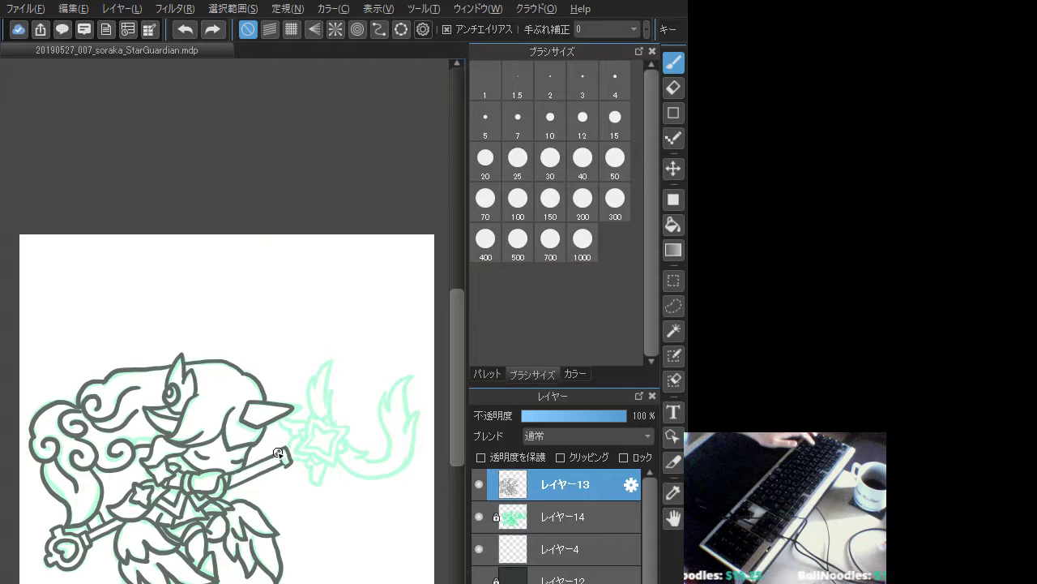
key(ctrl+z)
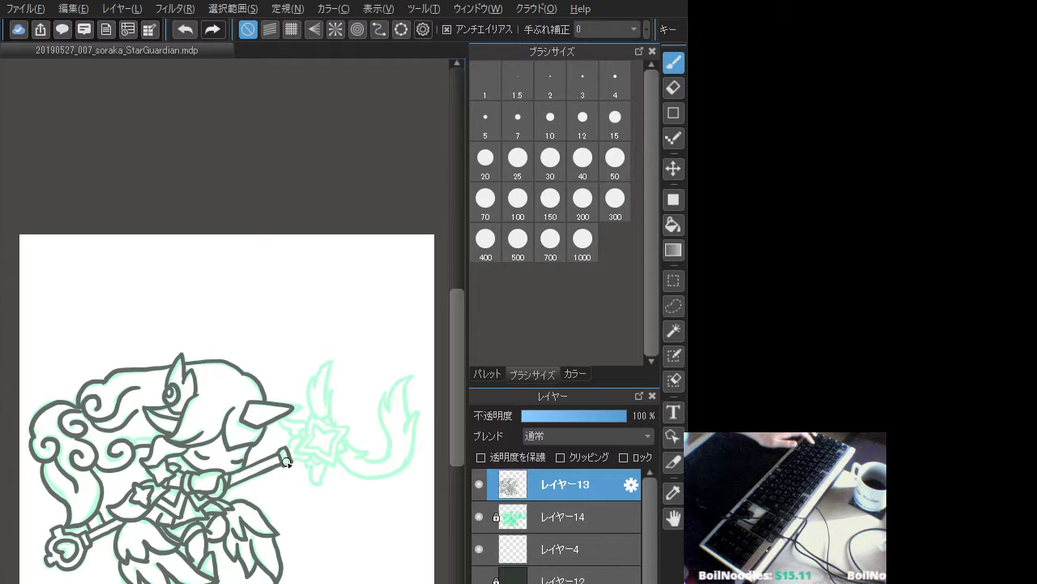
- Ink the outer star outline of the wand's head, redoing the points that miss the rough lines
mouse_move(326, 439)
mouse_down()
mouse_move(279, 454)
mouse_move(291, 419)
mouse_move(329, 432)
mouse_move(316, 467)
mouse_up()
key(ctrl+z)
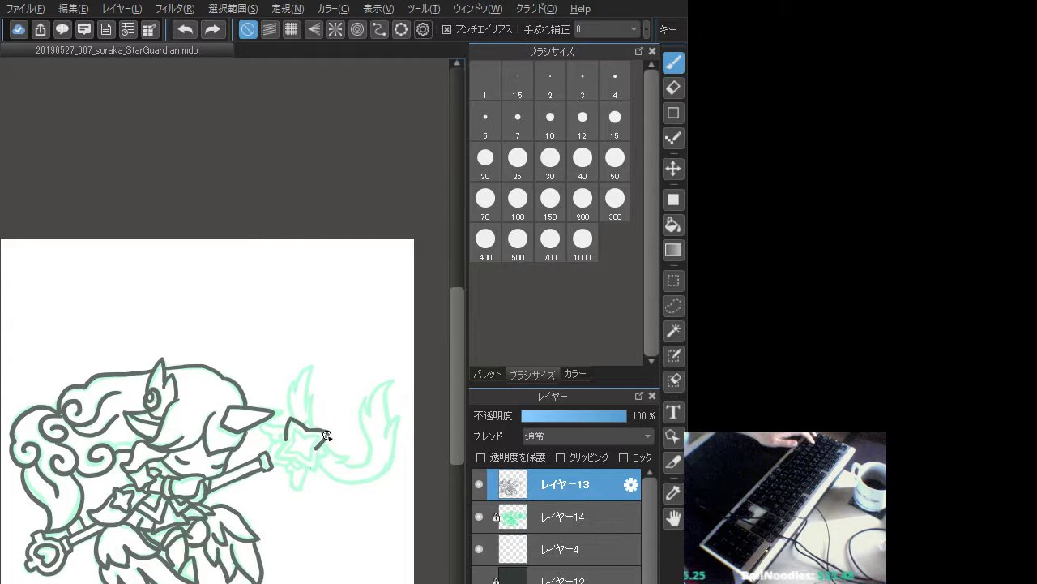
key(ctrl+z)
key(ctrl+z)
mouse_move(308, 429)
mouse_down()
mouse_move(330, 430)
mouse_move(302, 460)
mouse_up()
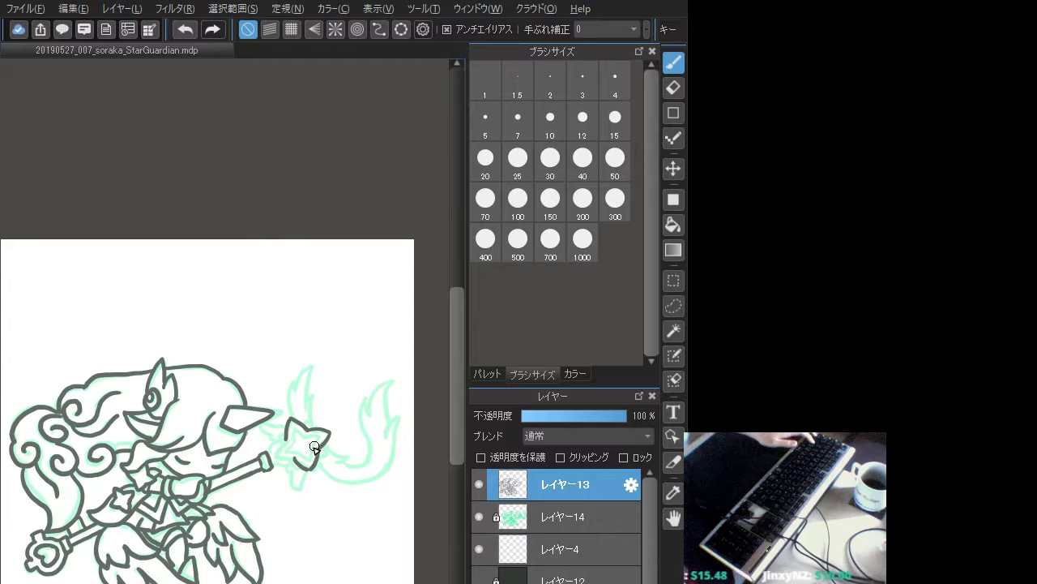
mouse_move(288, 438)
mouse_down()
mouse_move(276, 458)
mouse_move(295, 460)
mouse_up()
key(ctrl+z)
key(ctrl+z)
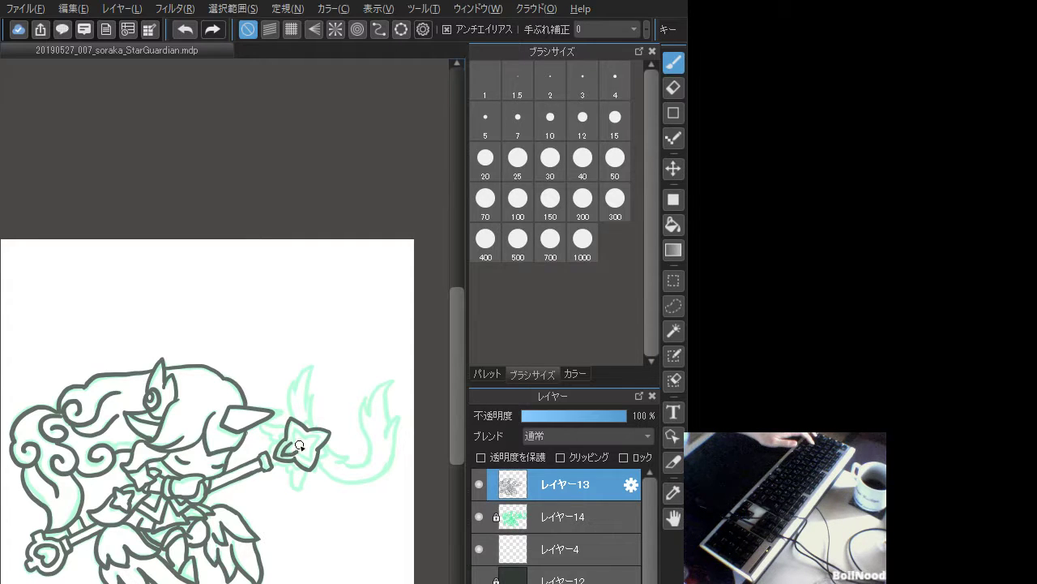
- Ink the smaller star inside the wand's head and the rounded frame pieces between its points
key(ctrl+z)
drag(286, 444, 277, 459)
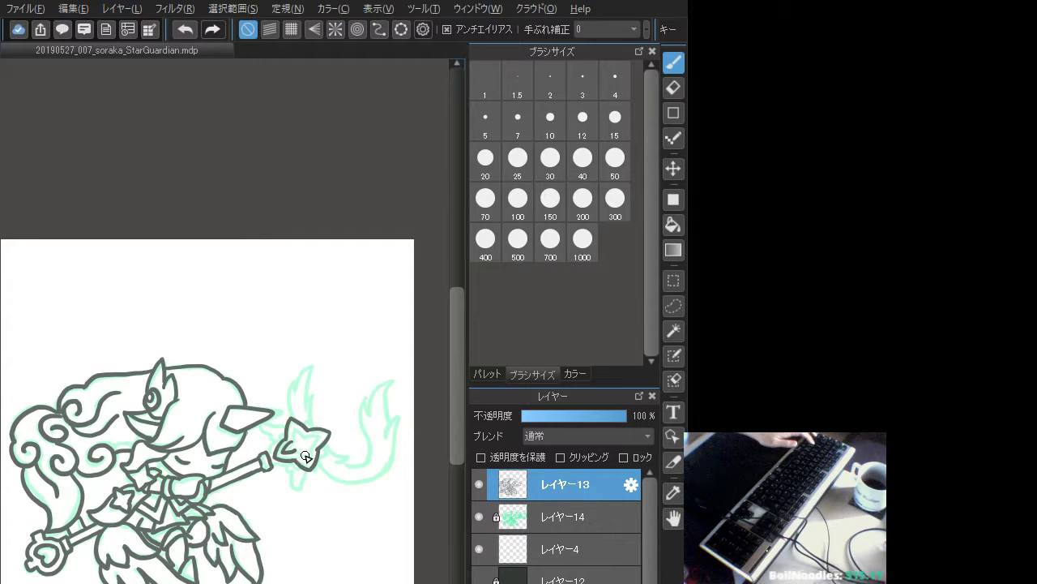
key(ctrl+z)
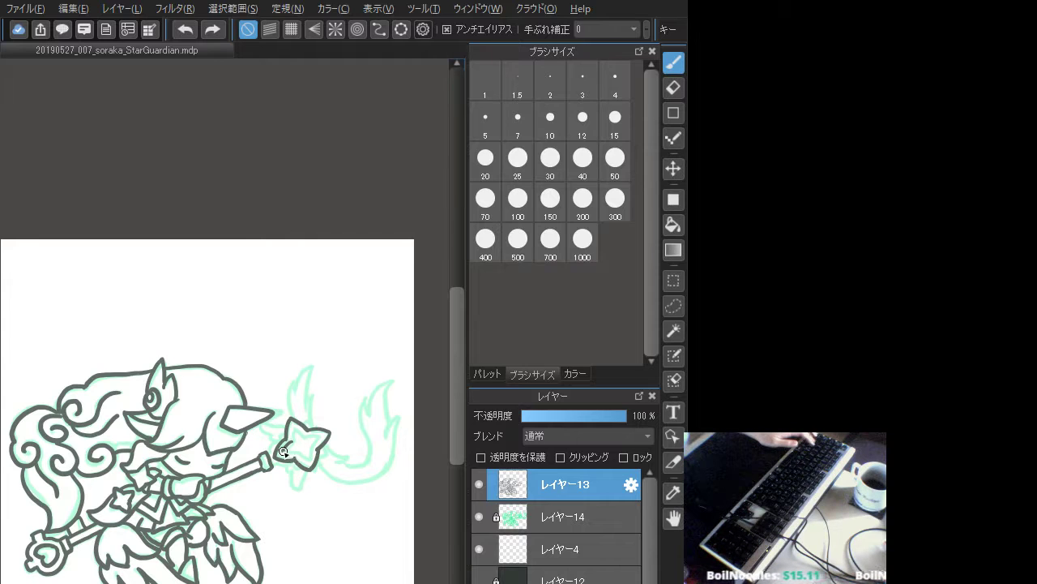
drag(283, 451, 297, 456)
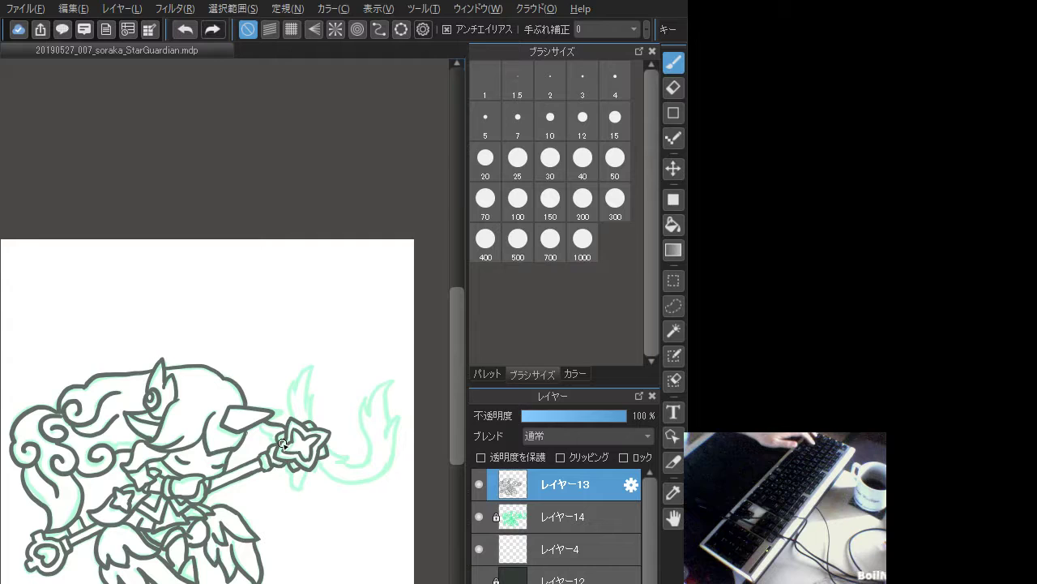
- Ink the small pointed ornament between the ear and the star and the short prong below the star
drag(273, 438, 261, 426)
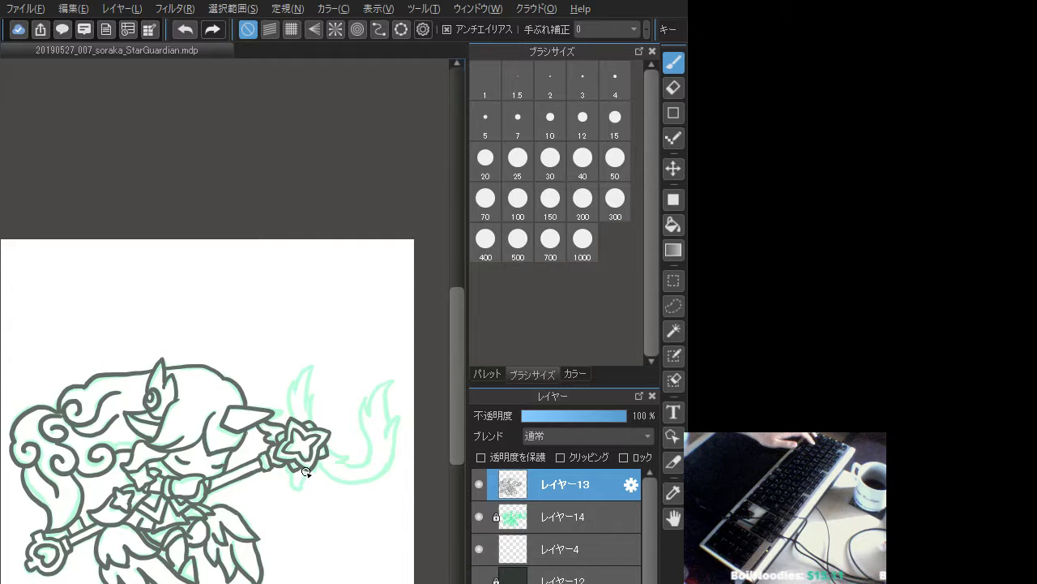
mouse_move(306, 470)
mouse_down()
mouse_move(298, 492)
mouse_move(289, 470)
mouse_up()
key(ctrl+z)
key(ctrl+z)
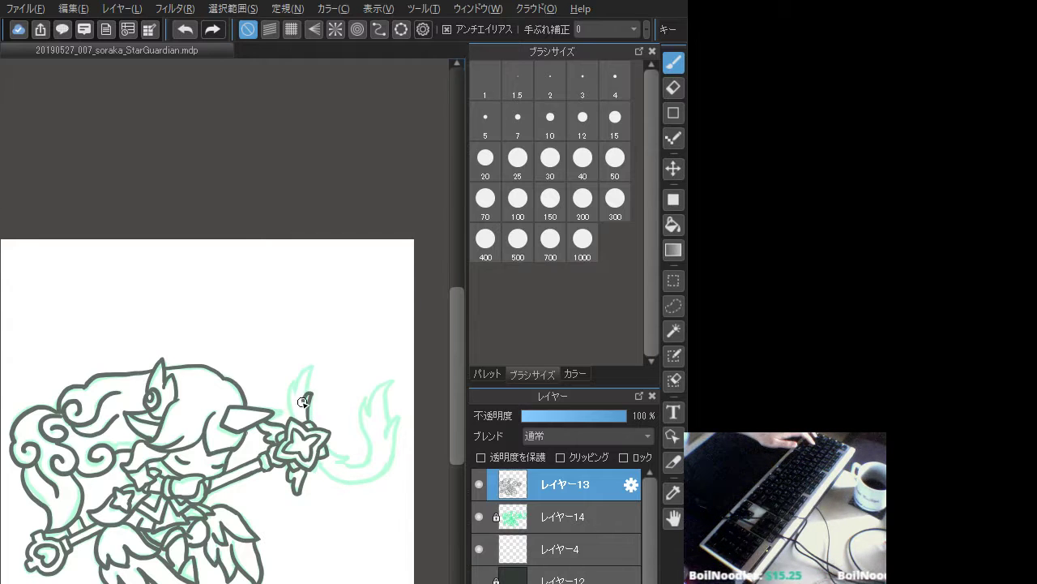
- Ink the tall flame-shaped feather rising above the star, replacing rejected curves until its tip and notches follow the rough
drag(306, 395, 296, 381)
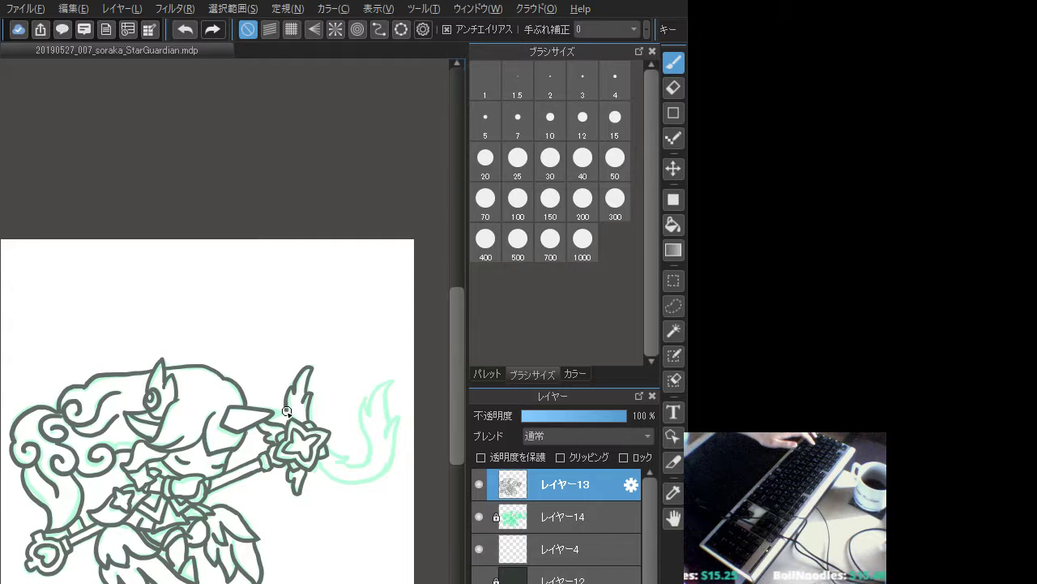
key(ctrl+z)
key(ctrl+z)
mouse_move(306, 395)
mouse_down()
mouse_move(311, 368)
mouse_move(293, 395)
mouse_up()
key(ctrl+z)
key(ctrl+z)
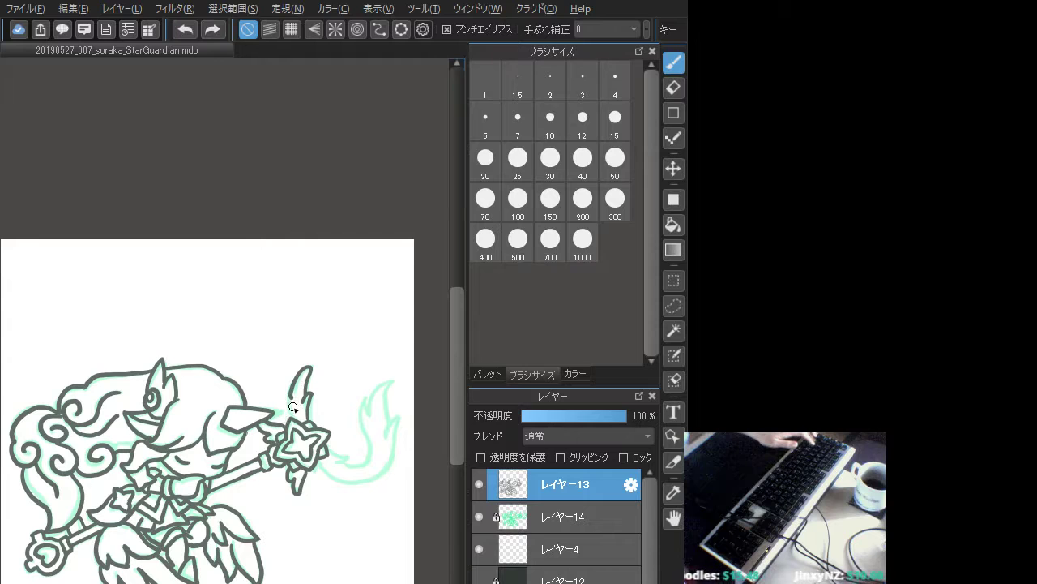
mouse_move(304, 392)
mouse_down()
mouse_move(291, 395)
mouse_move(289, 421)
mouse_up()
key(ctrl+z)
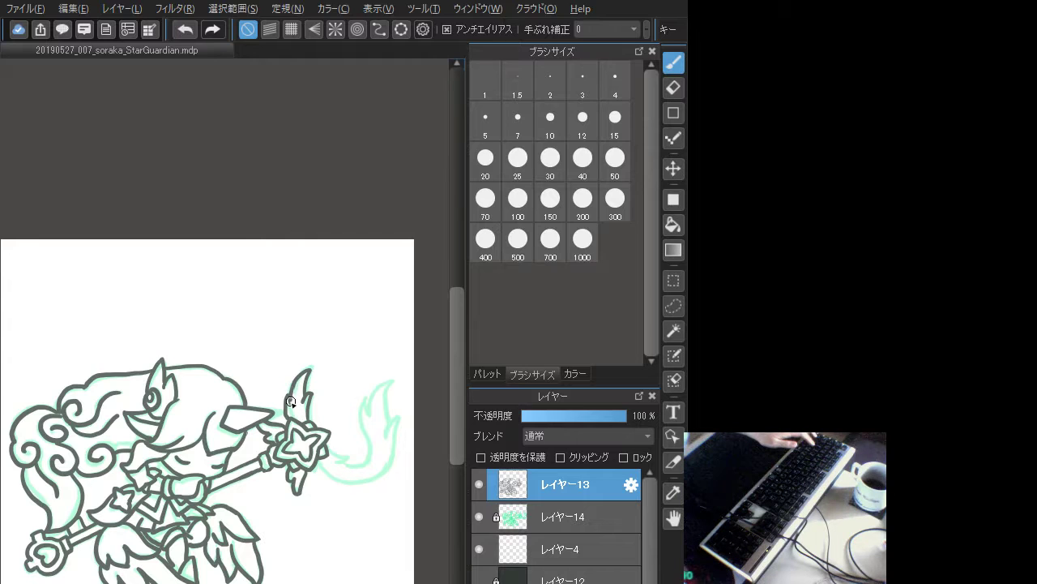
key(ctrl+z)
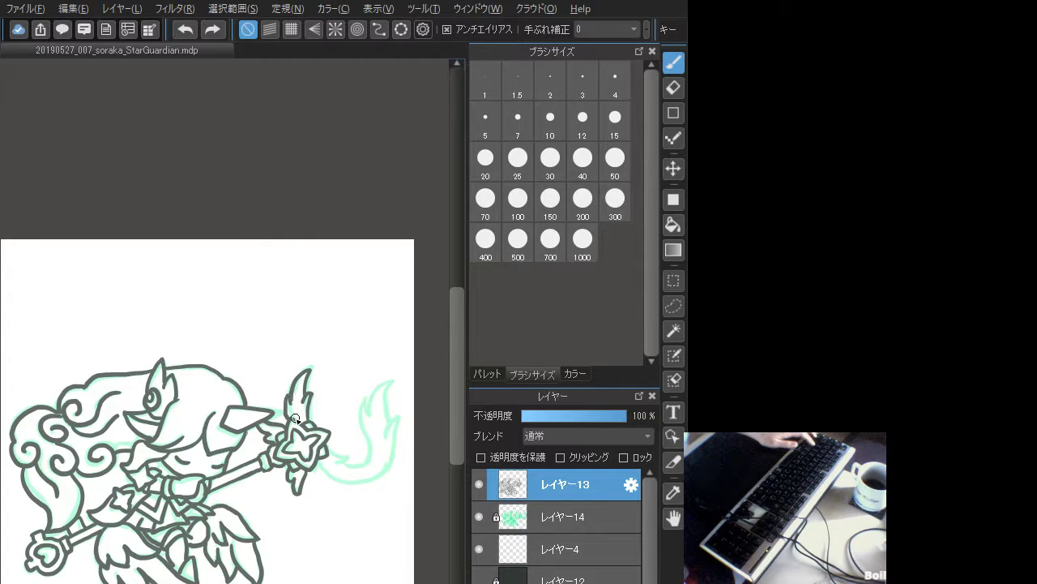
key(ctrl+y)
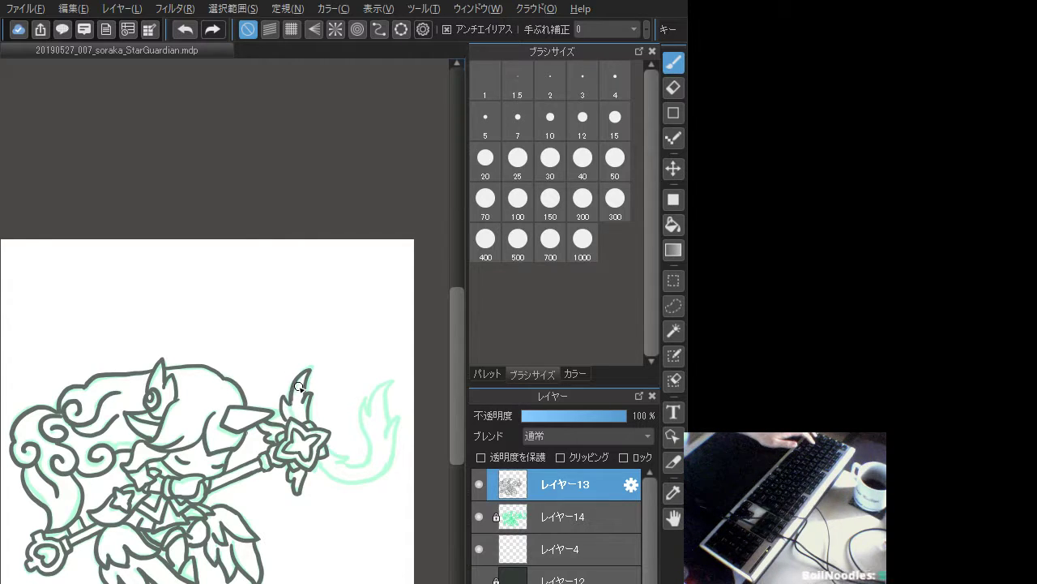
key(ctrl+z)
key(ctrl+z)
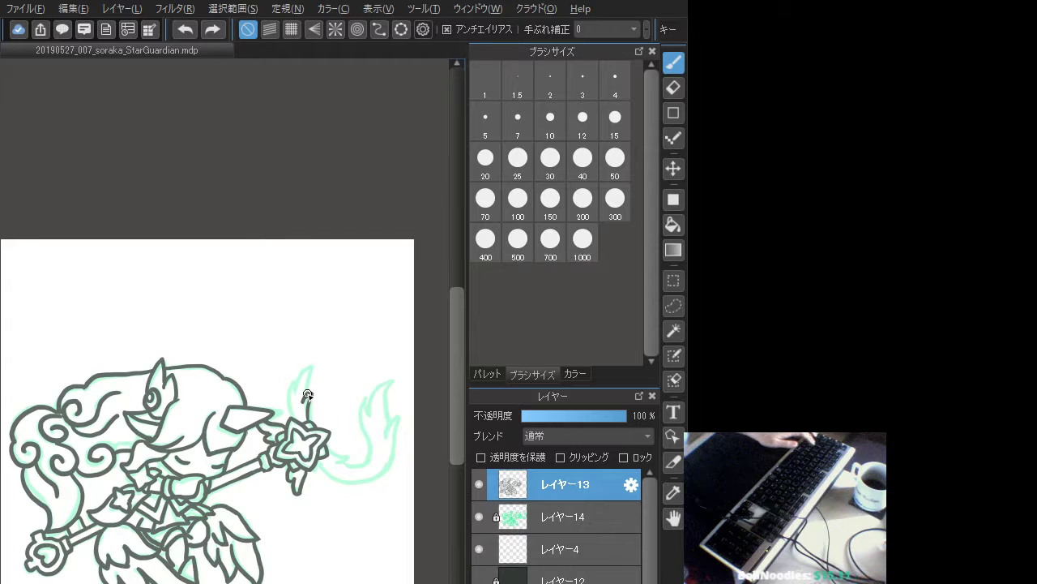
drag(309, 370, 295, 393)
key(ctrl+z)
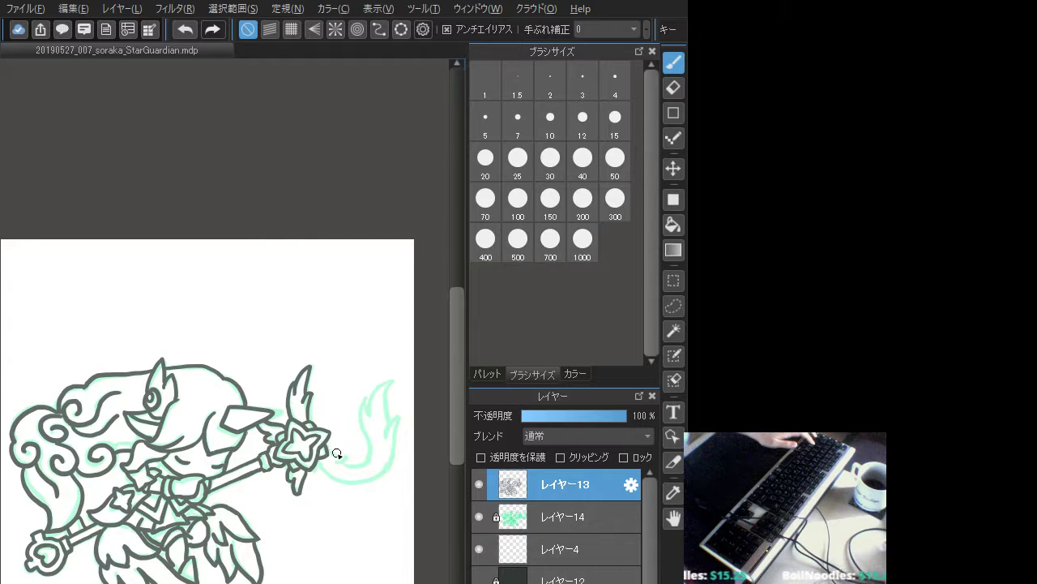
- Ink the inner curve of the wand's long right-hand plume up to its tip, with the notched feather ends
mouse_move(338, 453)
mouse_down()
mouse_move(366, 466)
mouse_move(372, 450)
mouse_move(344, 462)
mouse_move(361, 463)
mouse_move(371, 448)
mouse_move(364, 396)
mouse_up()
key(ctrl+z)
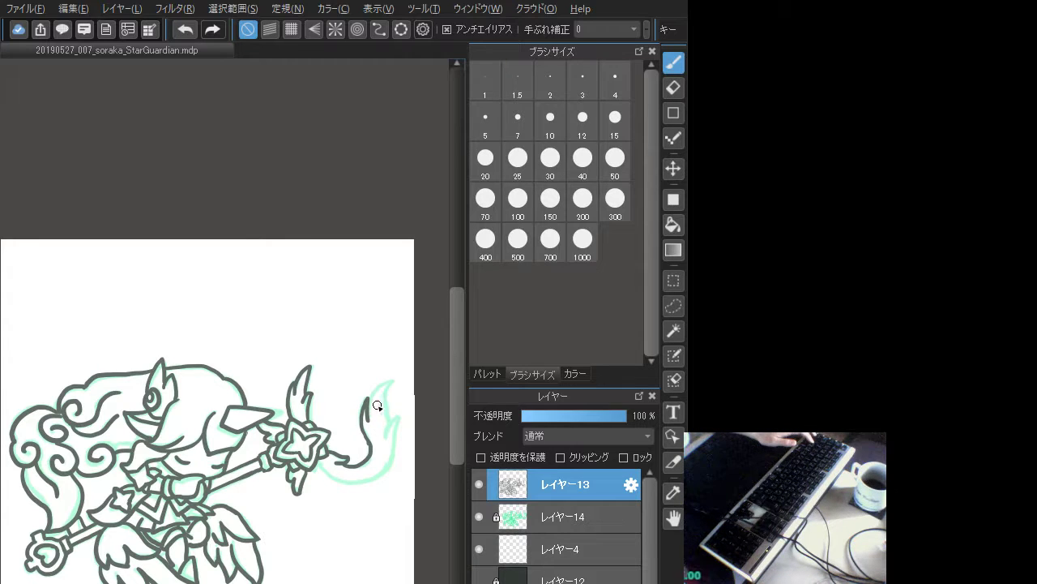
mouse_move(368, 405)
mouse_down()
mouse_move(394, 382)
mouse_move(389, 421)
mouse_move(392, 389)
mouse_move(382, 392)
mouse_move(388, 380)
mouse_move(399, 445)
mouse_move(385, 439)
mouse_move(396, 419)
mouse_move(382, 479)
mouse_move(347, 485)
mouse_move(316, 461)
mouse_move(358, 486)
mouse_move(396, 448)
mouse_up()
key(ctrl+z)
key(ctrl+z)
key(ctrl+z)
key(ctrl+z)
key(ctrl+z)
key(ctrl+z)
key(ctrl+z)
key(ctrl+z)
- Ink the long outer curve of the plume from beneath the star around to its outer feather, replacing rejected strokes
mouse_move(320, 463)
mouse_down()
mouse_move(336, 479)
mouse_move(367, 485)
mouse_up()
key(ctrl+z)
mouse_move(316, 459)
mouse_down()
mouse_move(357, 486)
mouse_move(388, 476)
mouse_move(396, 452)
mouse_up()
key(ctrl+z)
drag(321, 466, 370, 479)
key(ctrl+z)
key(ctrl+z)
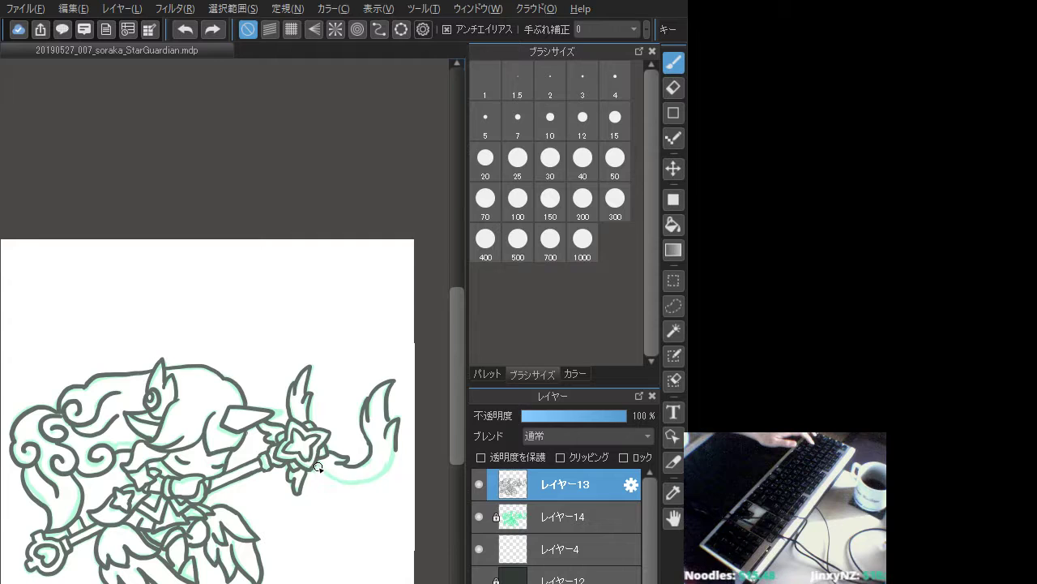
mouse_move(316, 459)
mouse_down()
mouse_move(350, 483)
mouse_move(376, 476)
mouse_move(368, 482)
mouse_move(400, 440)
mouse_move(387, 472)
mouse_move(357, 483)
mouse_move(388, 479)
mouse_move(361, 482)
mouse_move(394, 451)
mouse_up()
key(ctrl+z)
key(ctrl+z)
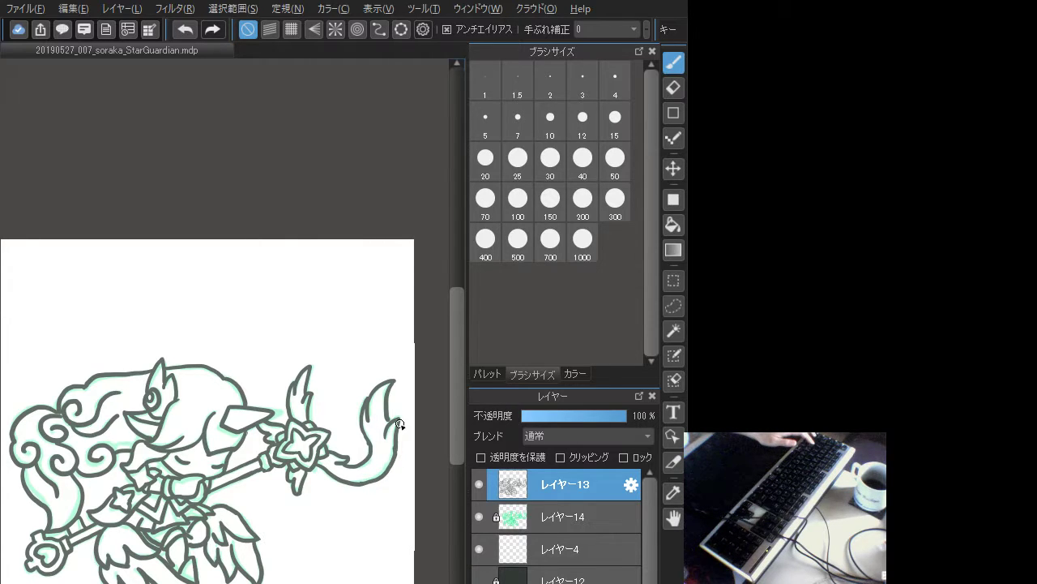
- Hide the rough layer レイヤー14 and rework the notch between the plume's tip and its outer feather
click(479, 516)
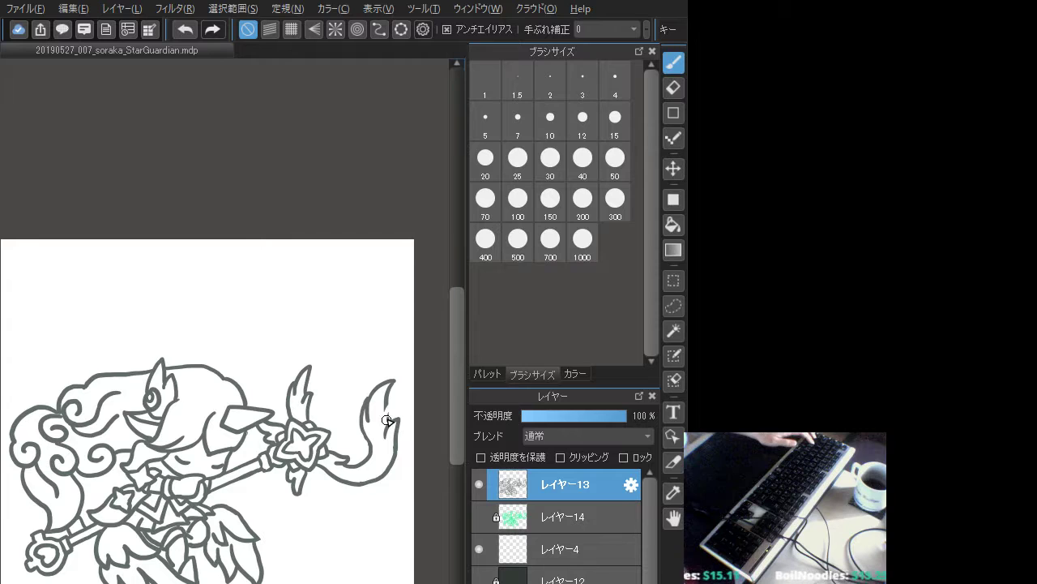
drag(387, 404, 393, 420)
key(ctrl+z)
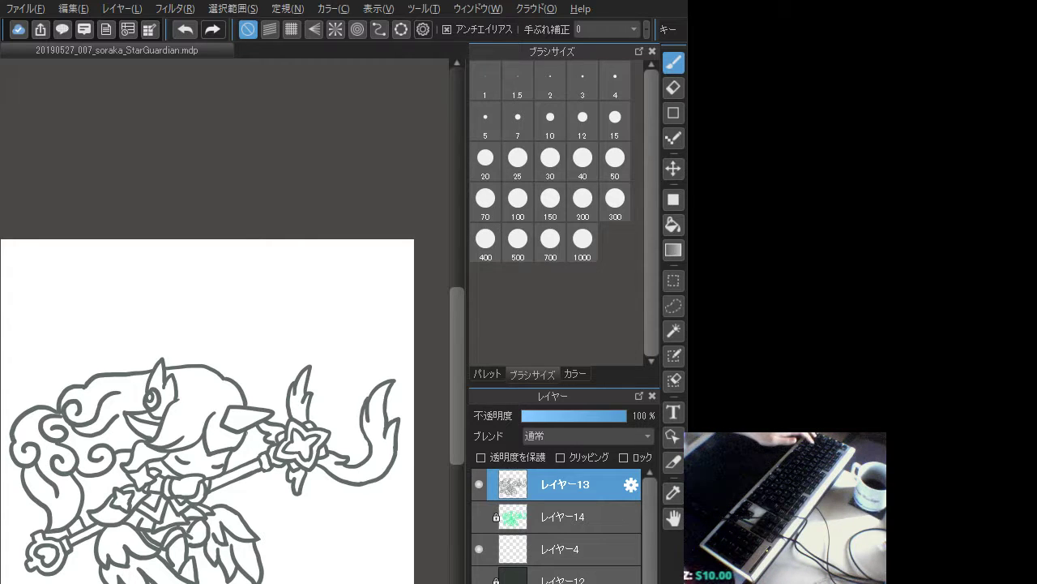
- Discard a test squiggle above the wand, show レイヤー14 again, and rework the short line at the shoulder beneath the hair
drag(250, 324, 286, 343)
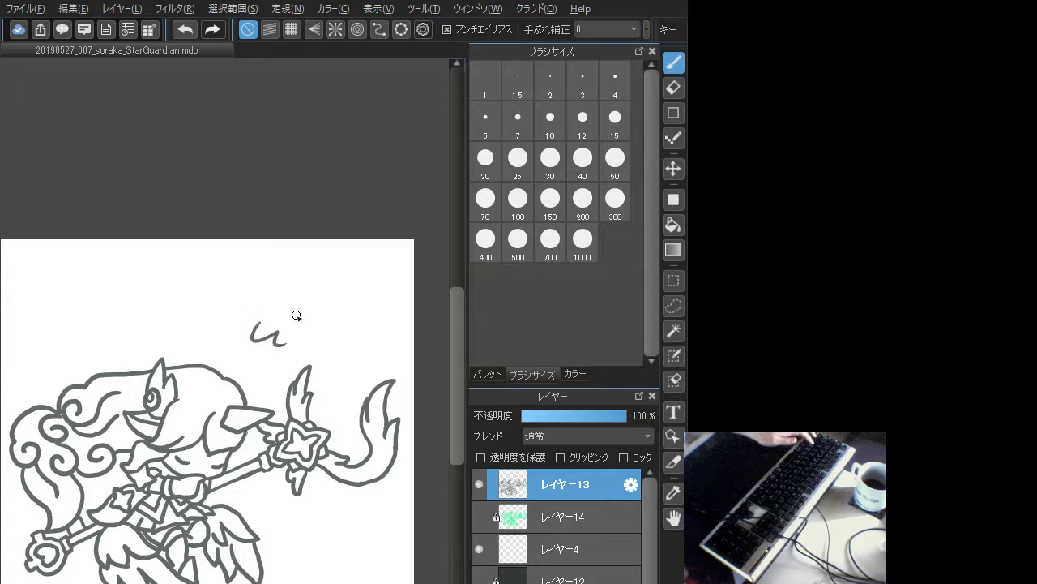
key(ctrl+z)
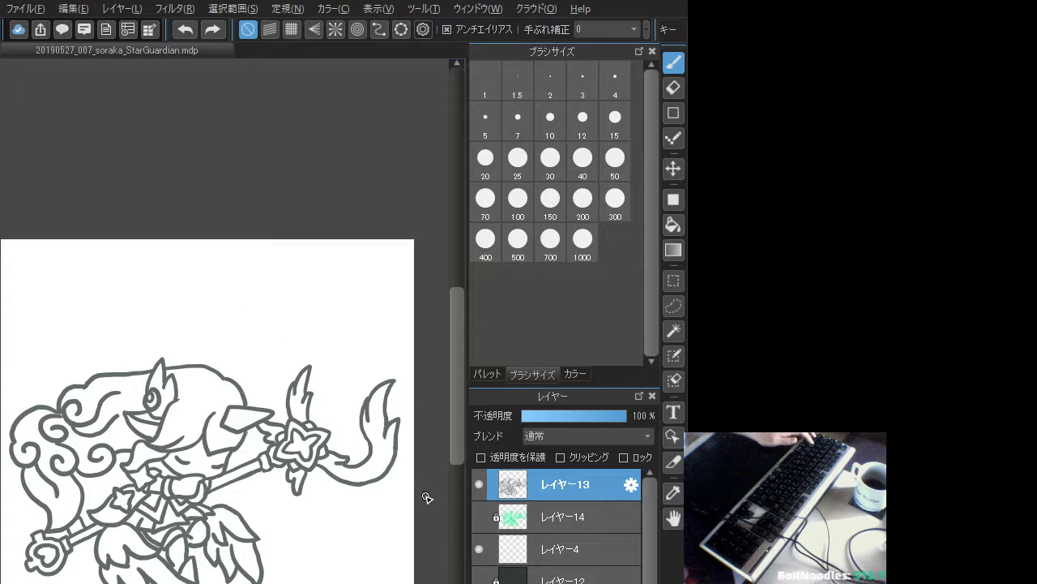
click(480, 516)
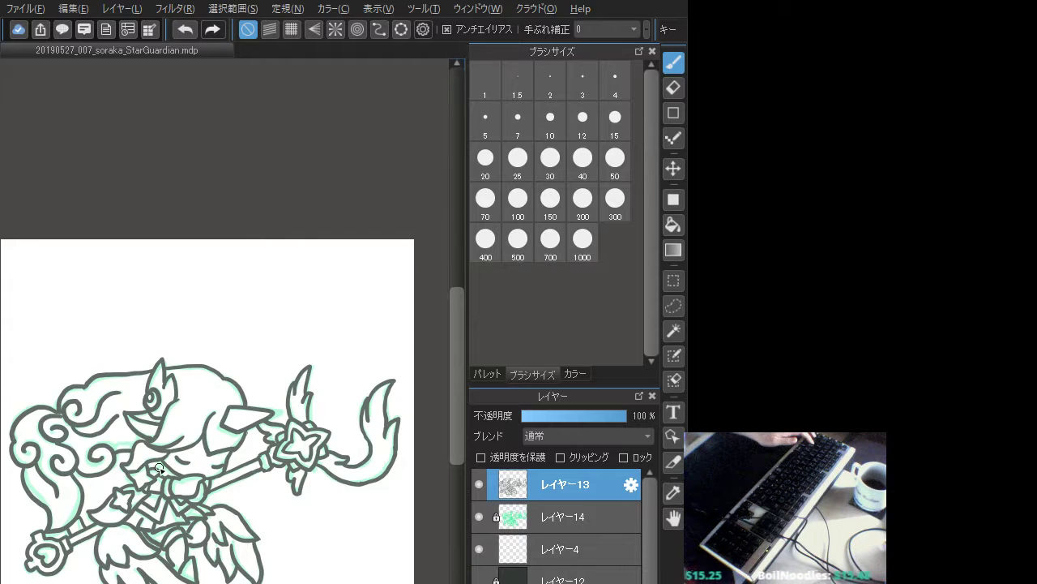
drag(160, 463, 165, 465)
key(ctrl+z)
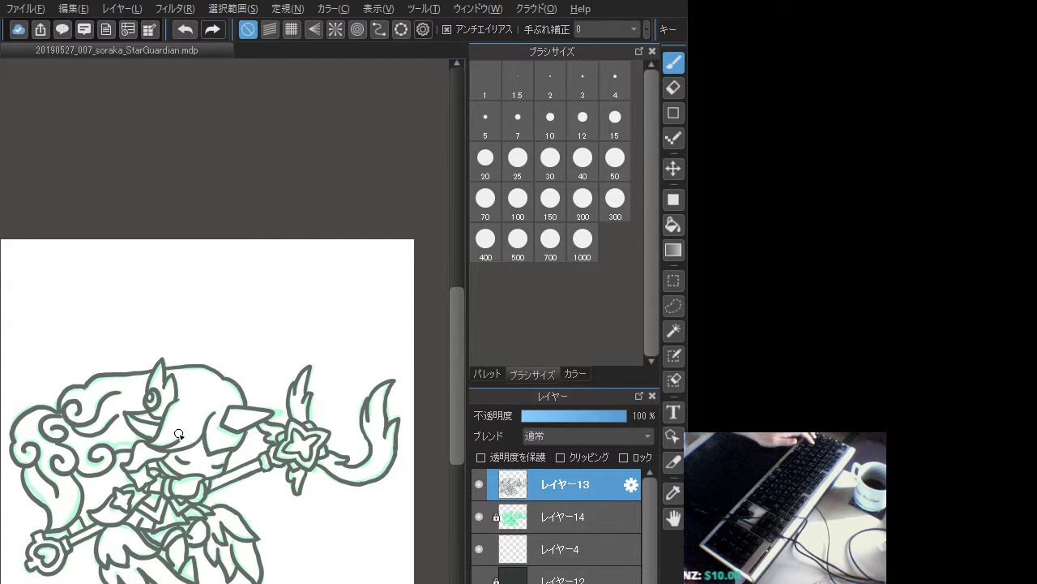
- Hide the rough layer レイヤー14, and try a short stroke beneath the wand's star on レイヤー13 before undoing it
click(480, 517)
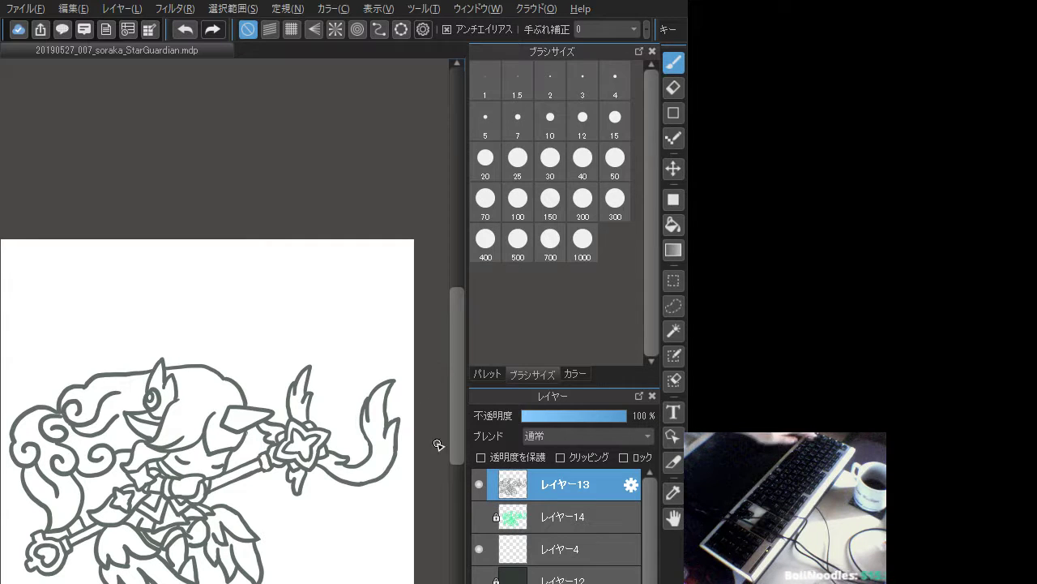
click(575, 374)
click(561, 538)
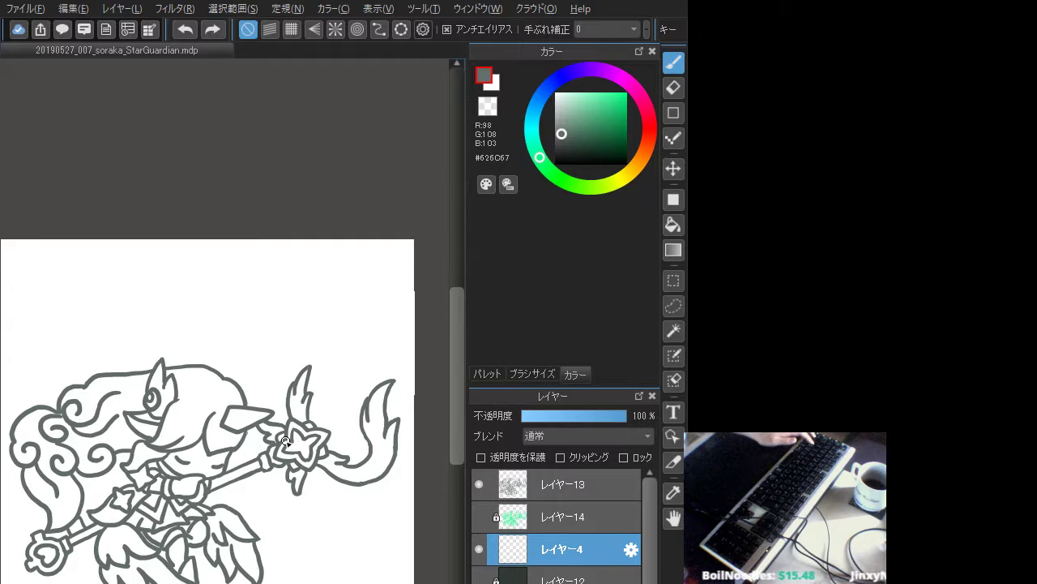
click(548, 494)
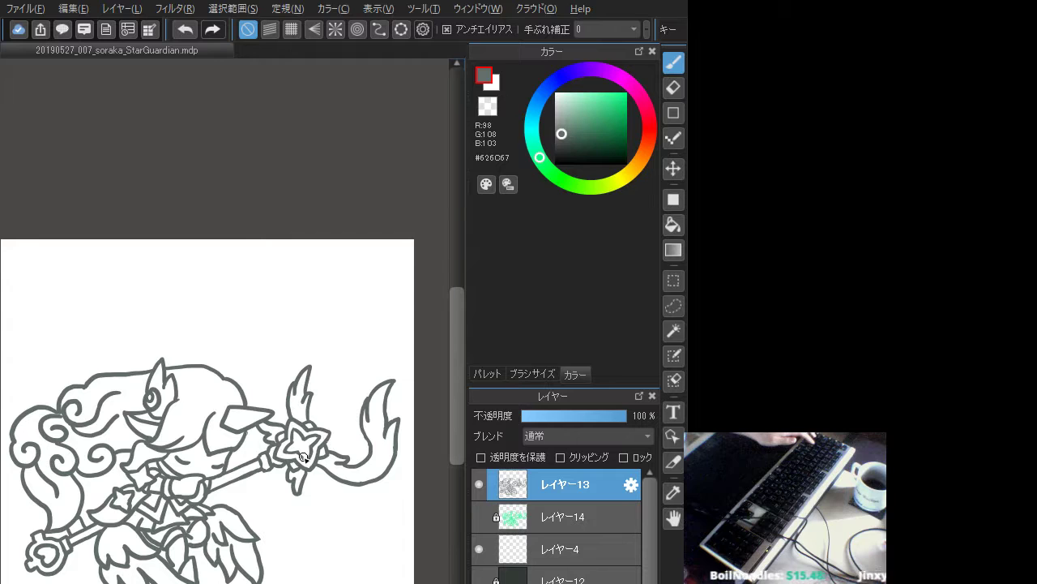
drag(300, 456, 314, 459)
key(ctrl+z)
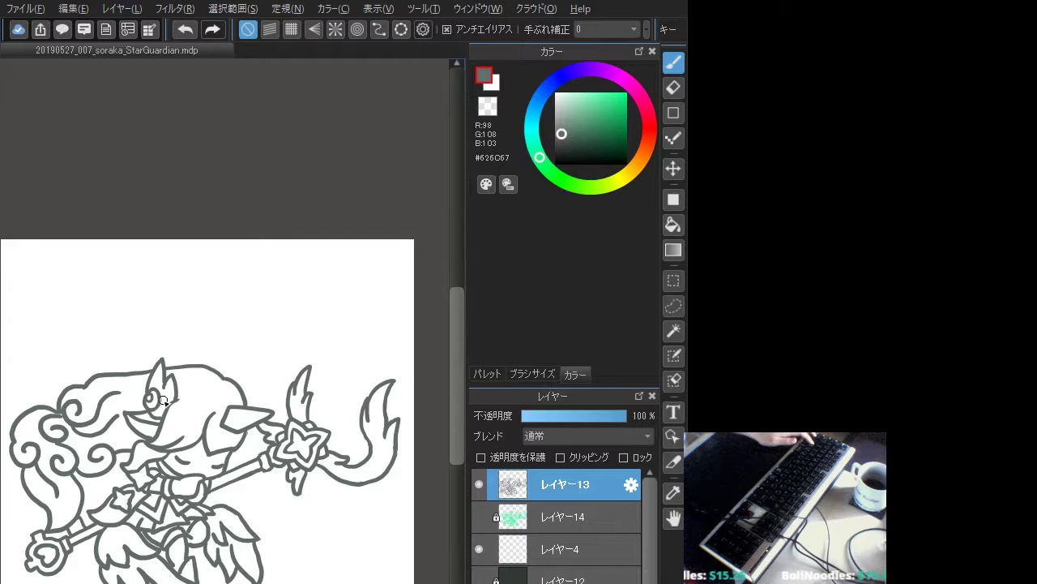
- On レイヤー4, bucket-fill the fringe and side lock with pale mint #B2FFD8, and refill the hair with stronger green #7FFFBE
click(543, 543)
click(580, 87)
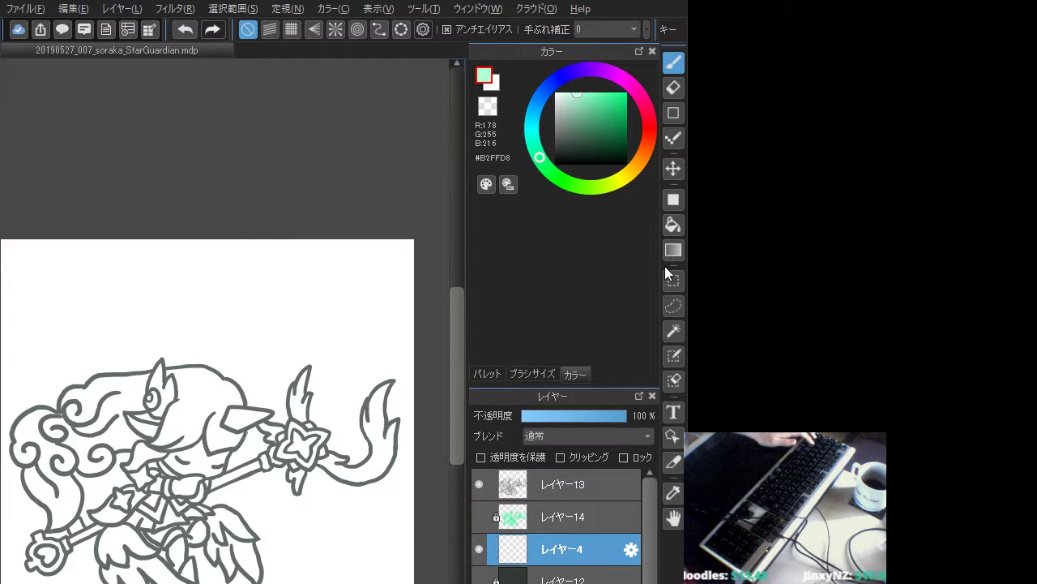
click(679, 221)
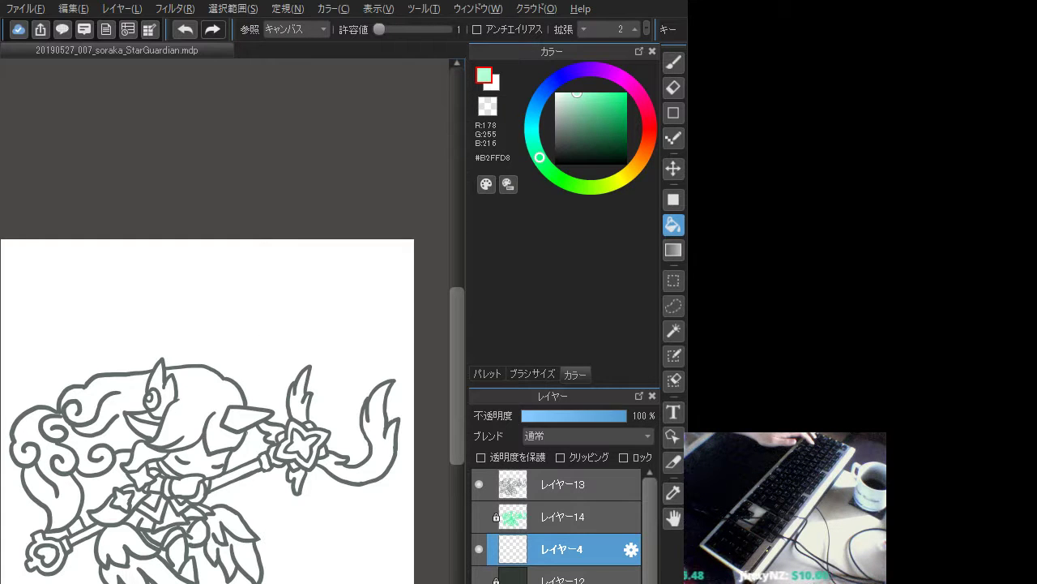
click(202, 390)
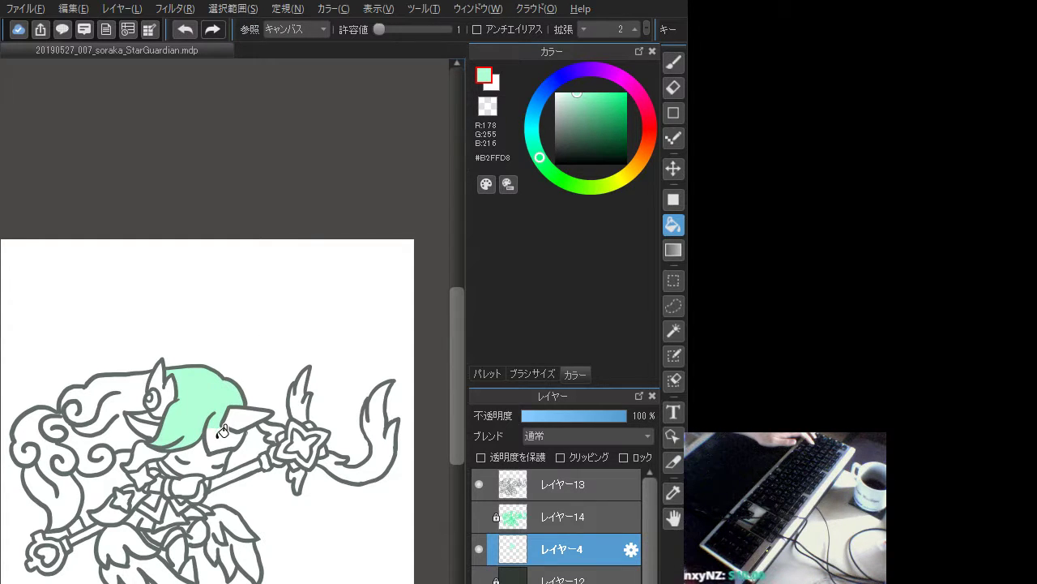
click(591, 94)
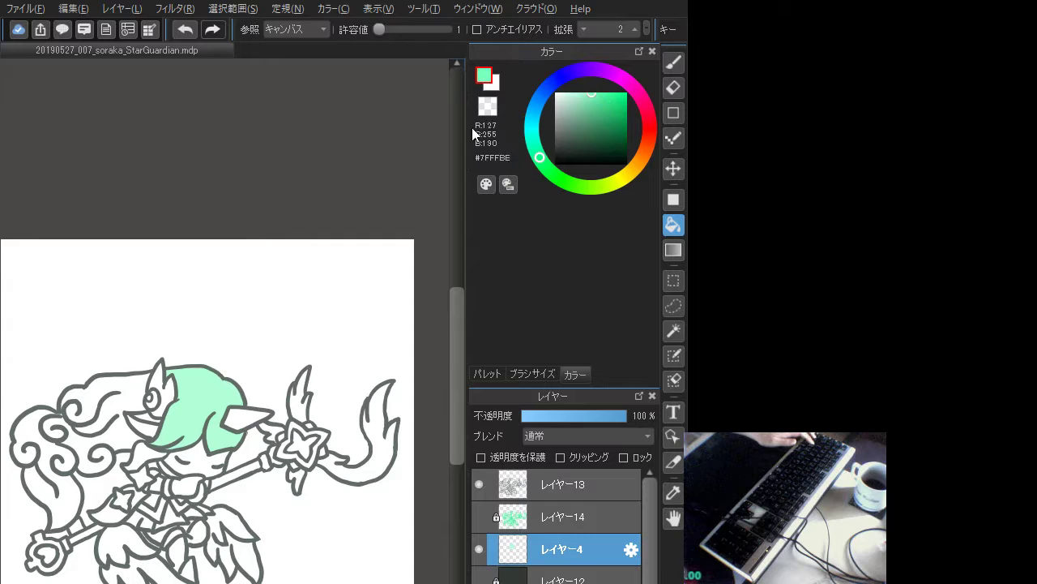
click(177, 418)
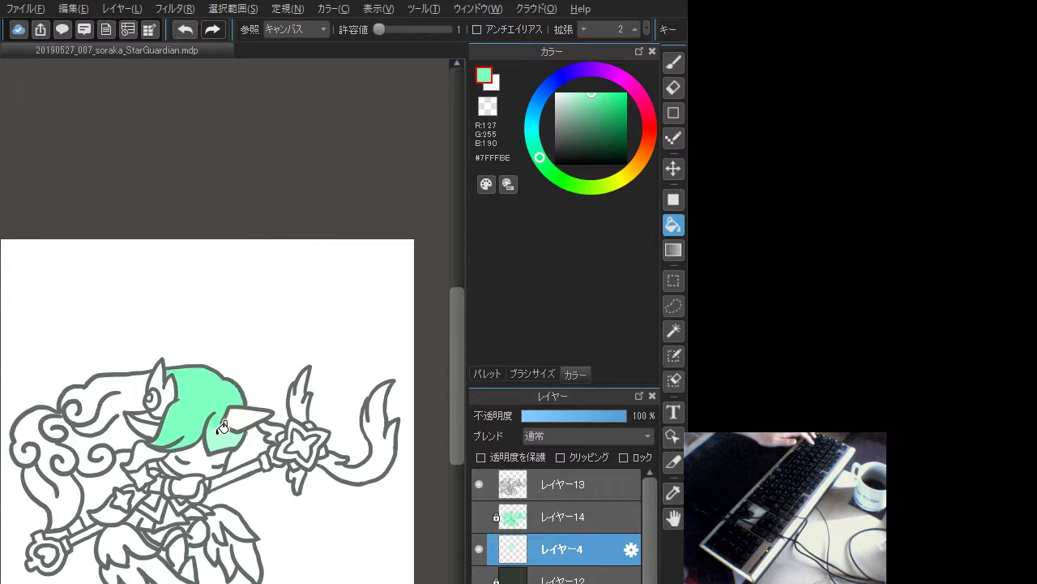
- Fill the back hair, its curls, the long tail and the lock beside the face with #7FFFBE, undoing the fill that leaks
click(136, 389)
click(115, 429)
click(54, 429)
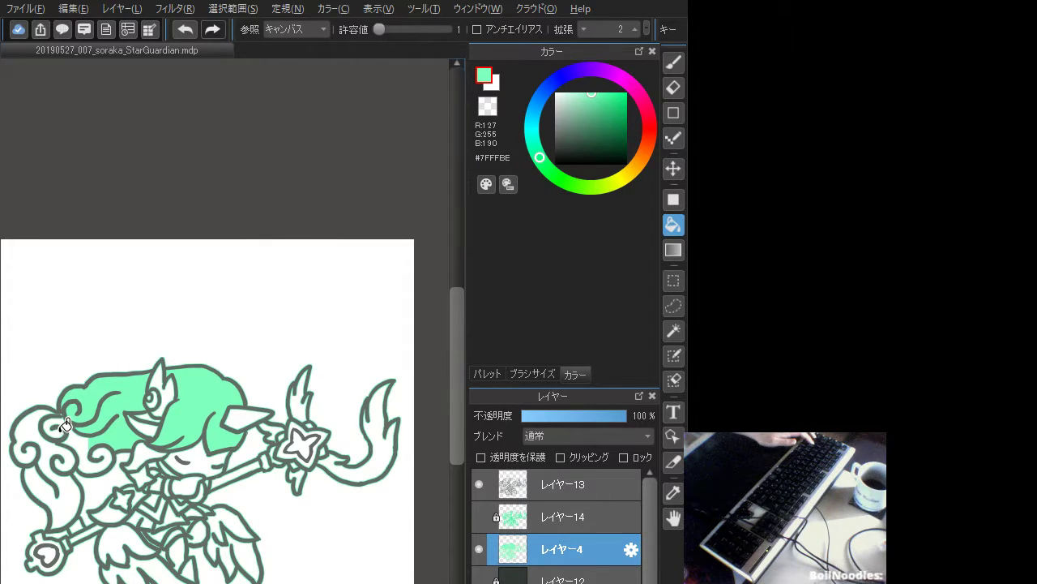
key(ctrl+z)
click(61, 430)
click(93, 457)
click(68, 448)
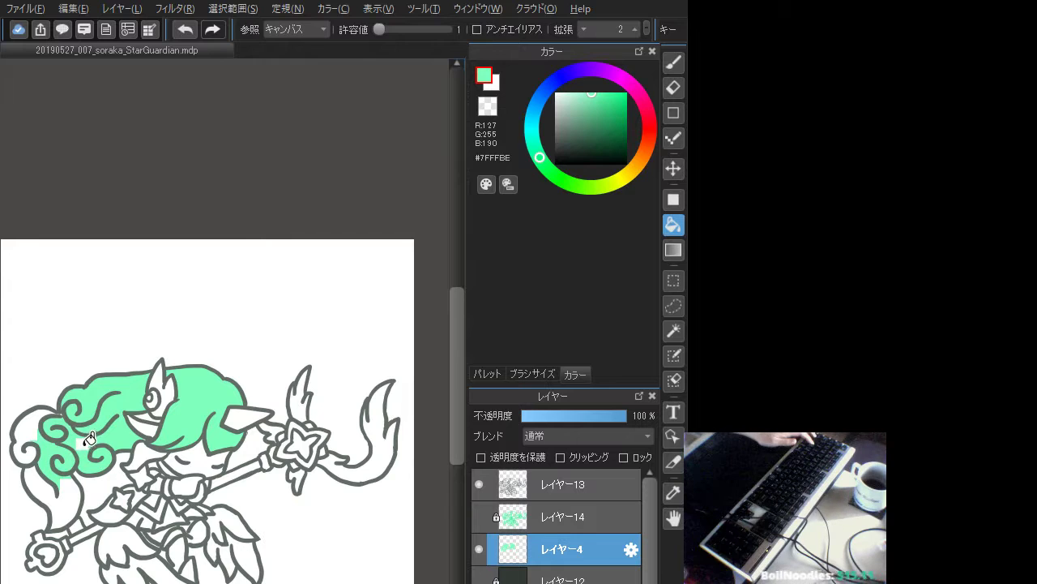
click(38, 423)
click(50, 482)
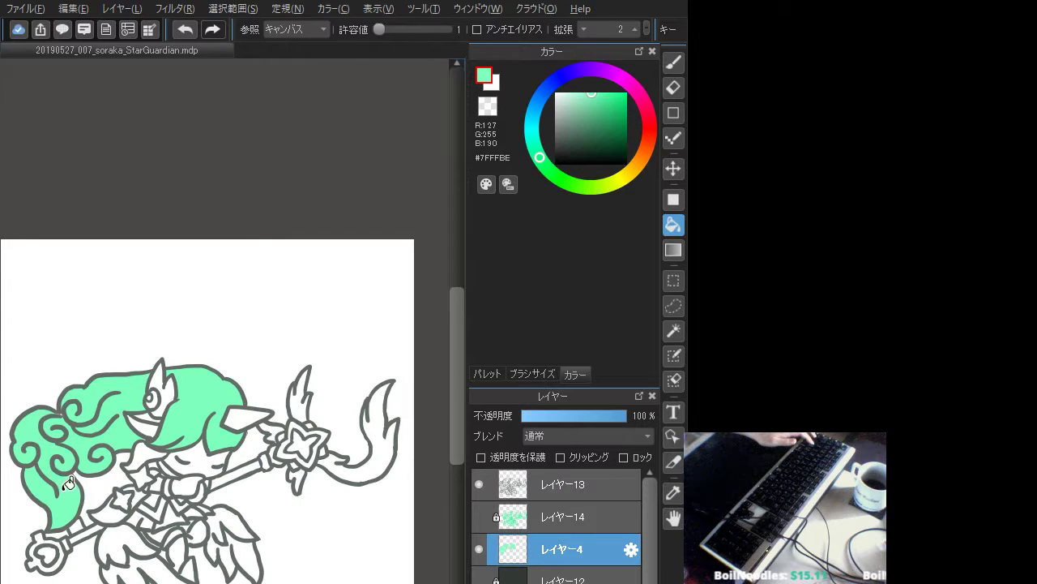
click(162, 447)
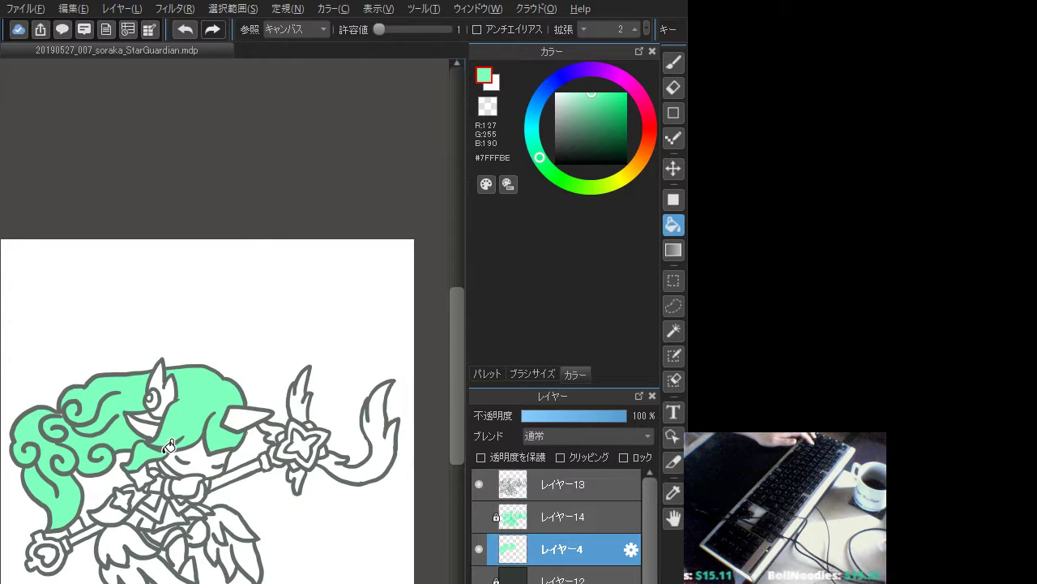
- Return to the brush on レイヤー13 and sample the line art's dark grey #626C67 at the face
click(556, 485)
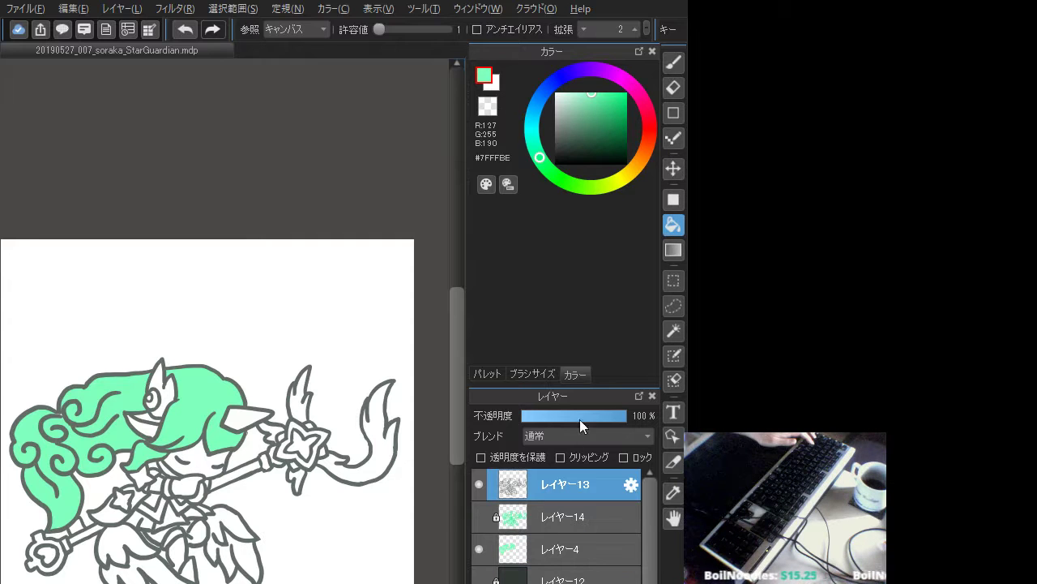
click(673, 63)
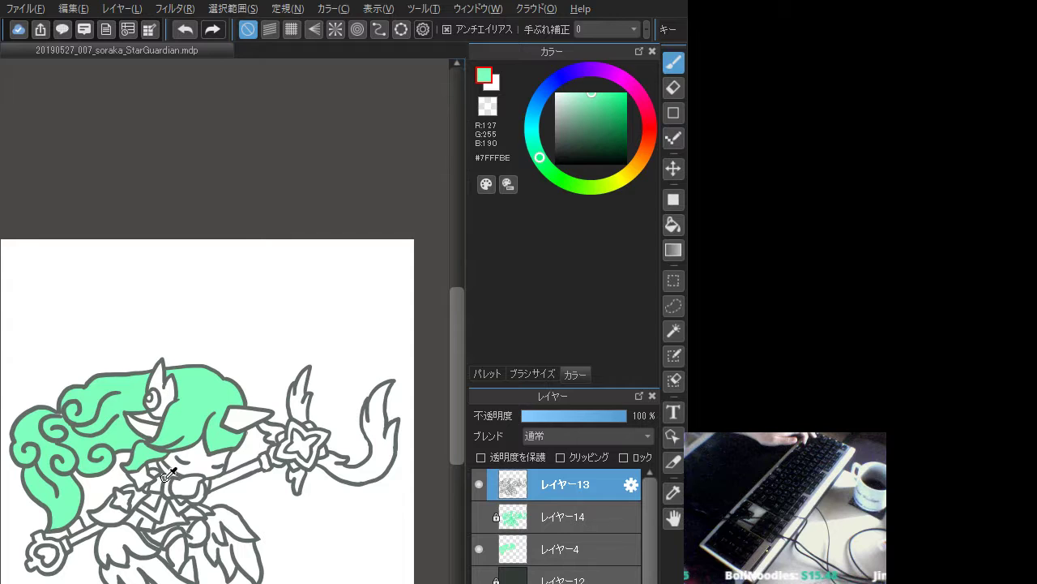
alt+click(183, 463)
alt+click(183, 462)
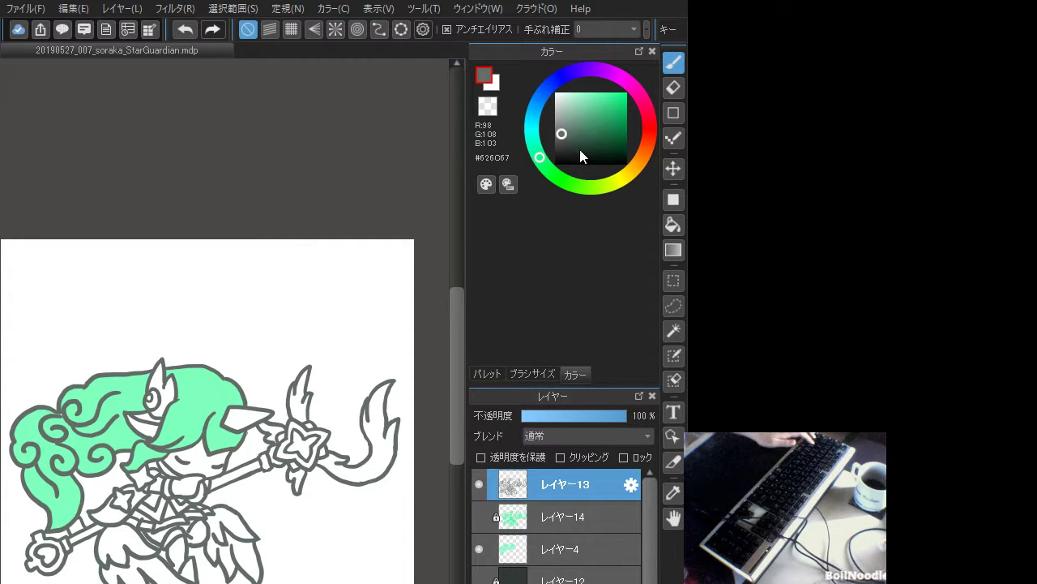
- Try filling the bodice panels on レイヤー13 with the hair's green #7FFFBE and sky blue #7FD8FF, and undo the fills
click(587, 100)
alt+click(227, 404)
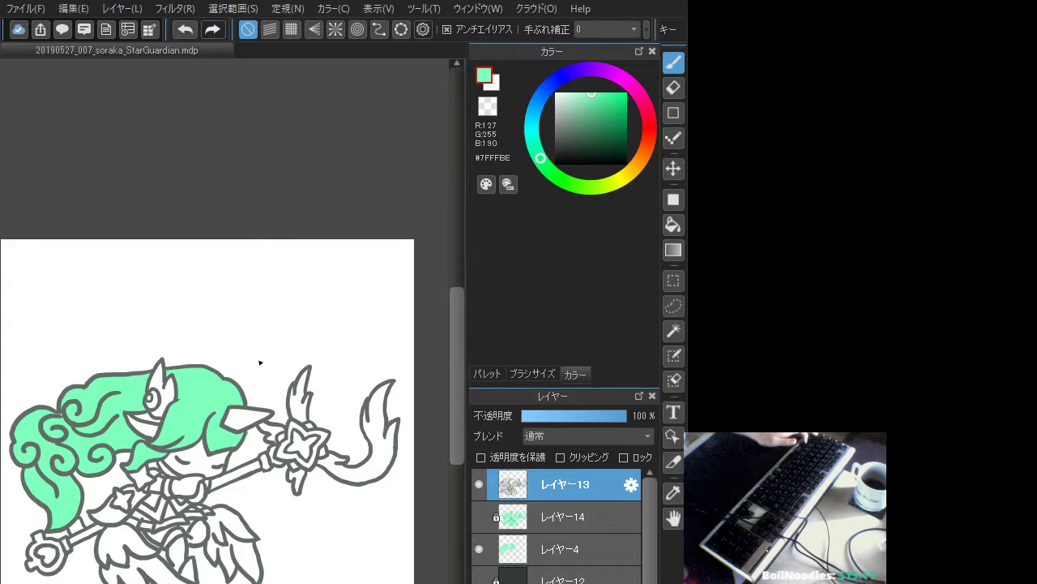
click(674, 226)
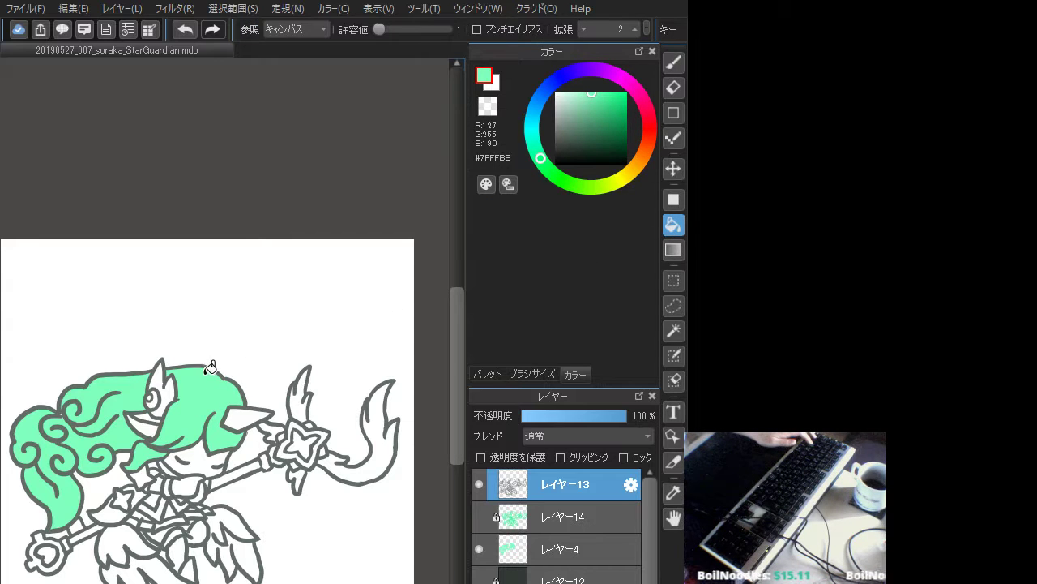
click(171, 498)
click(535, 110)
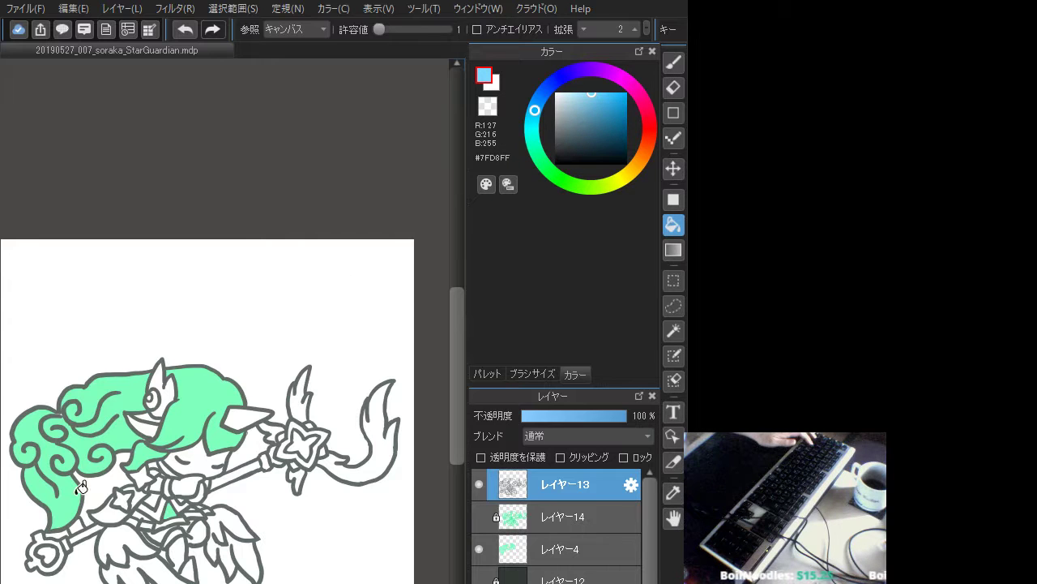
click(139, 514)
click(168, 512)
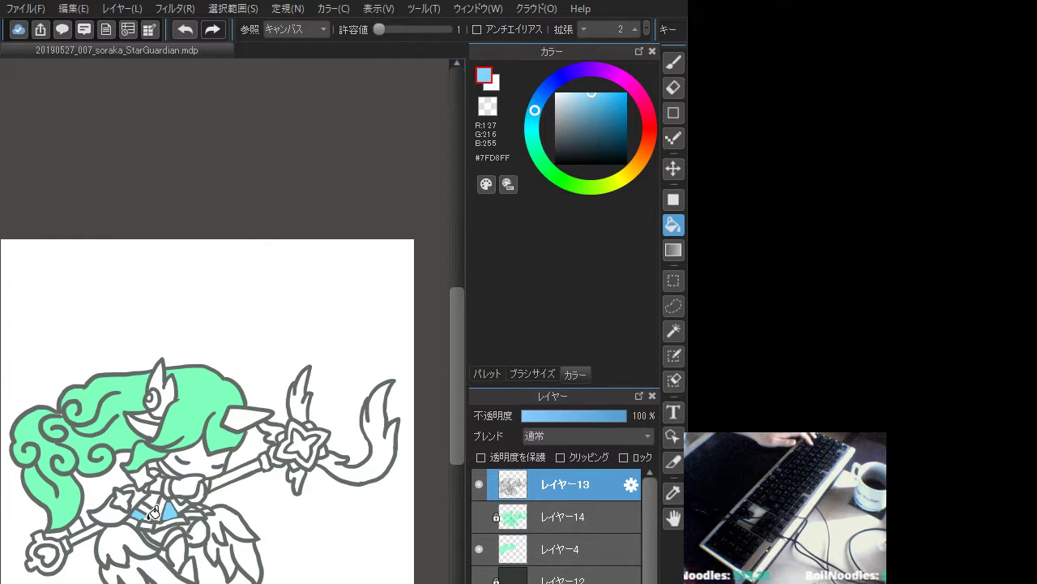
key(ctrl+z)
key(ctrl+z)
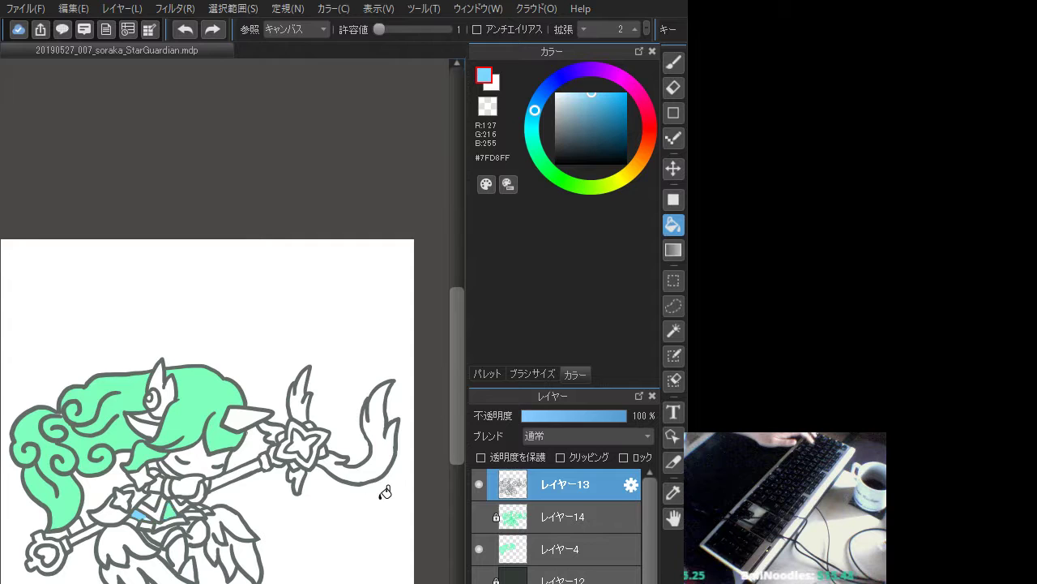
- Fill the bodice's two side panels with sky blue #7FD8FF on レイヤー4
click(587, 545)
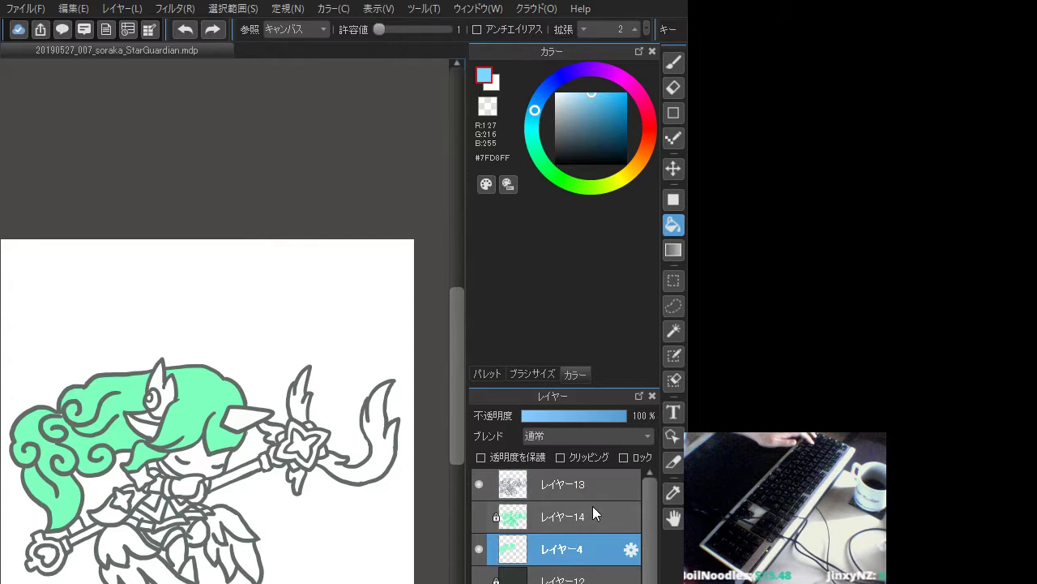
click(142, 515)
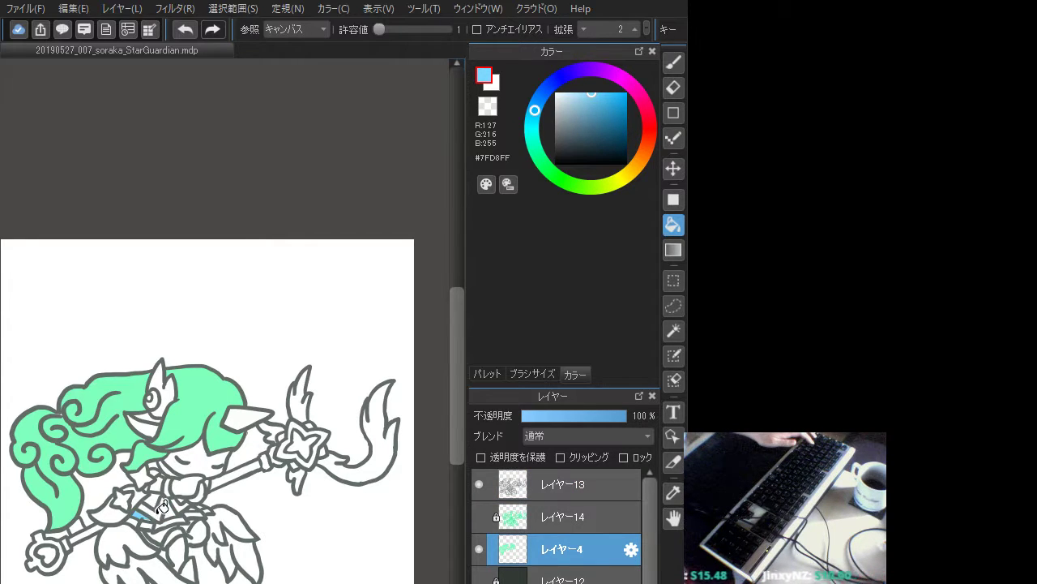
click(169, 511)
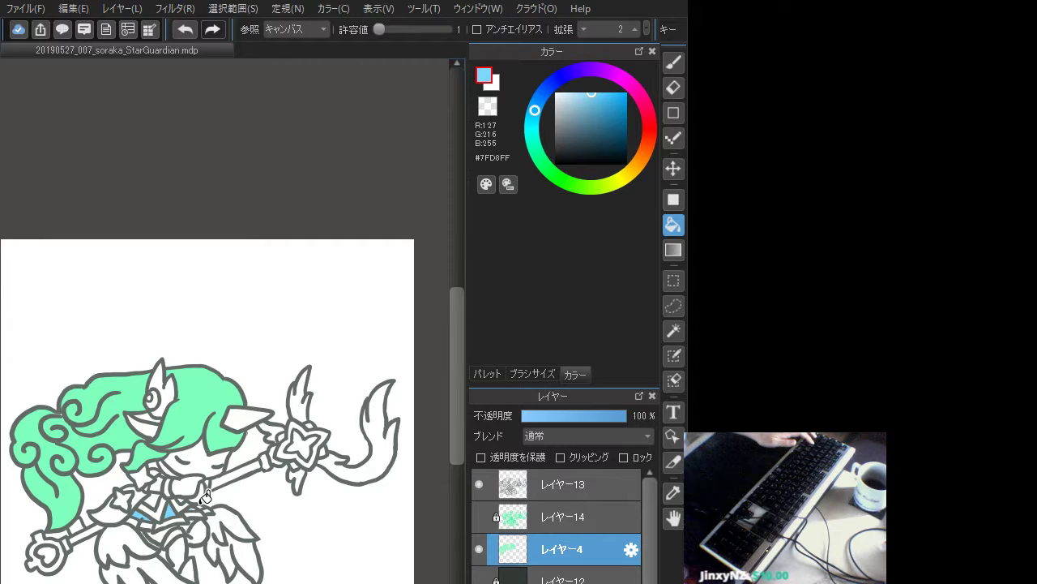
- Sample the hair's green #7FFFBE and fill the cloth pieces around the star ornament at the character's side
key(b)
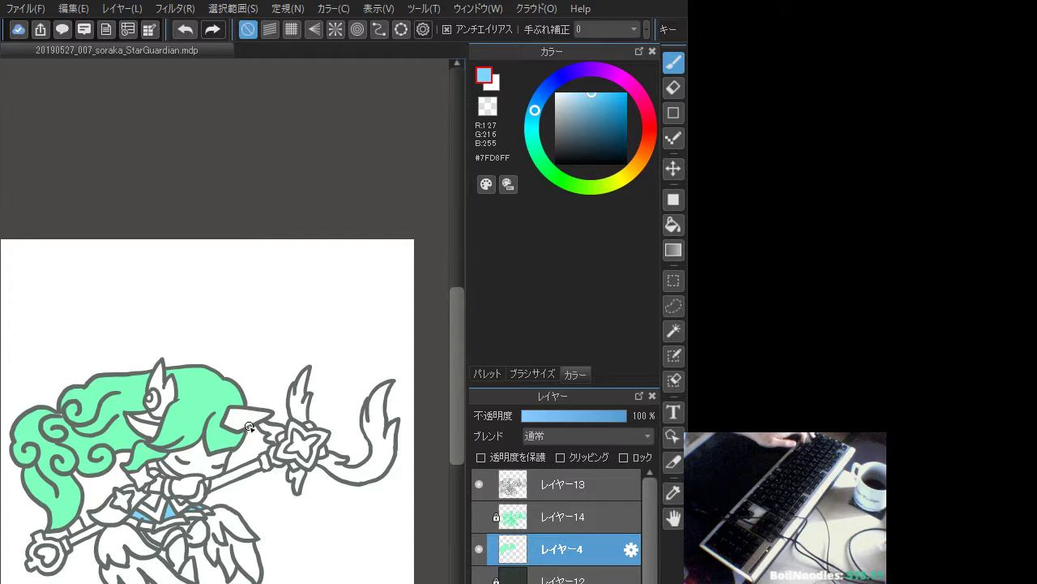
alt+click(219, 391)
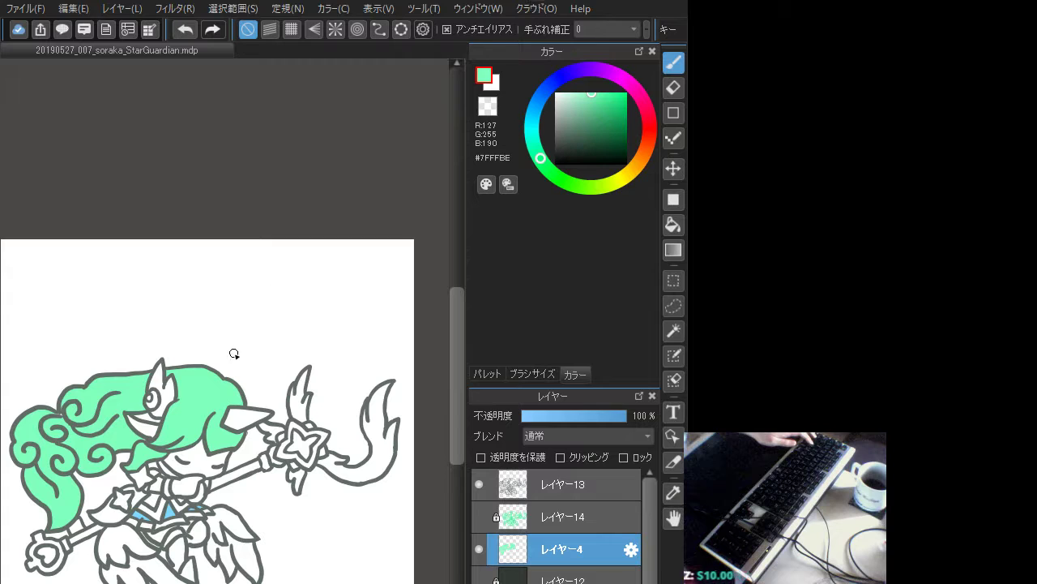
click(673, 224)
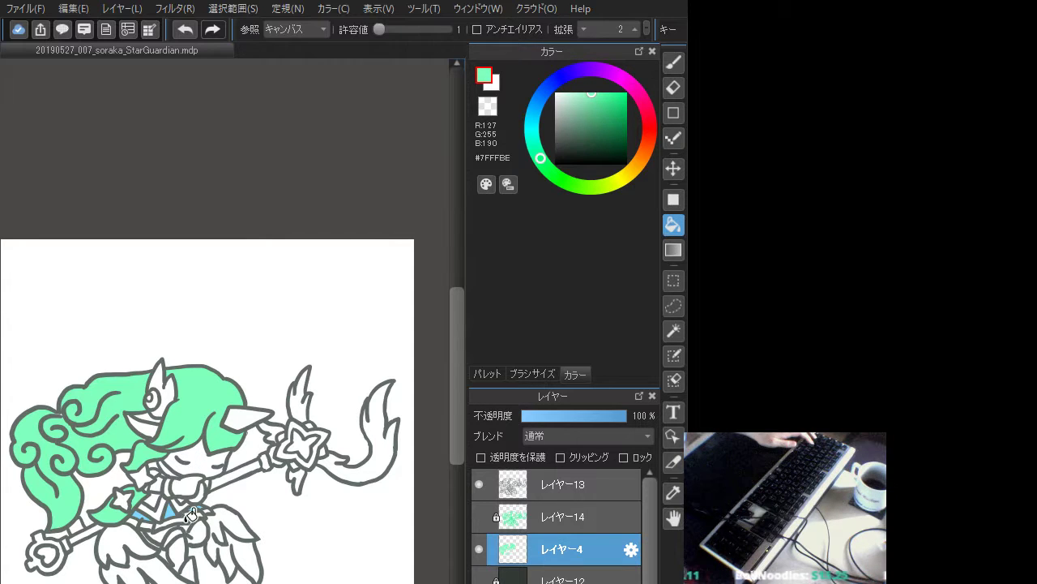
click(673, 68)
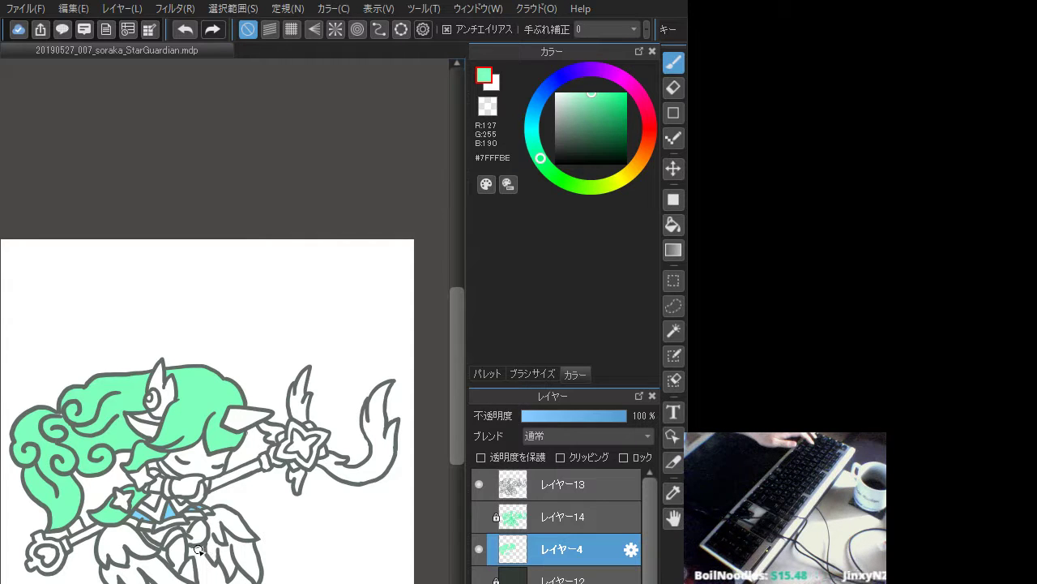
- Fill the face and the other bare skin areas on the body with pale yellow #FFFAC3 on レイヤー4
click(632, 167)
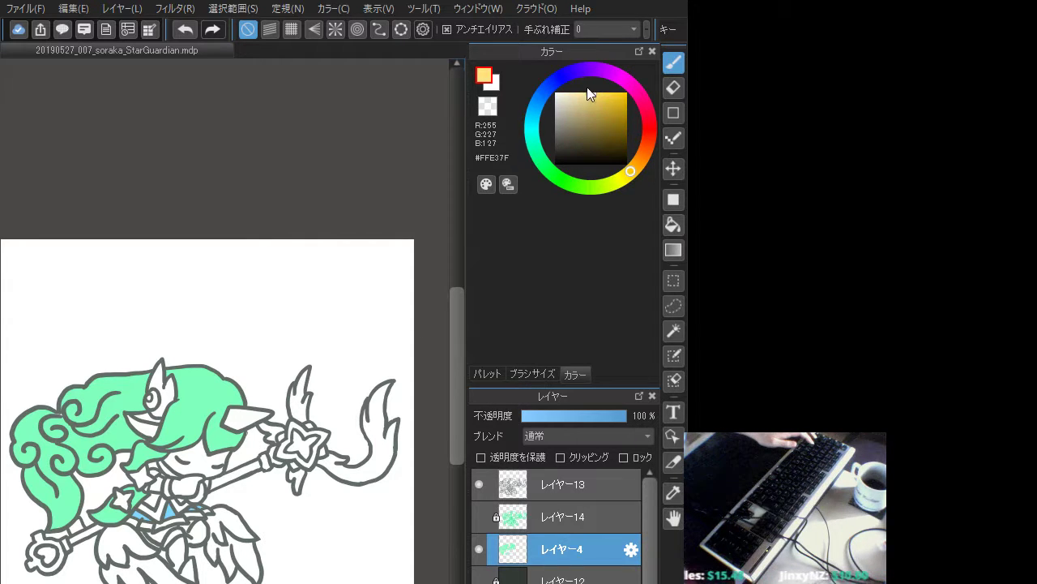
click(573, 89)
click(673, 223)
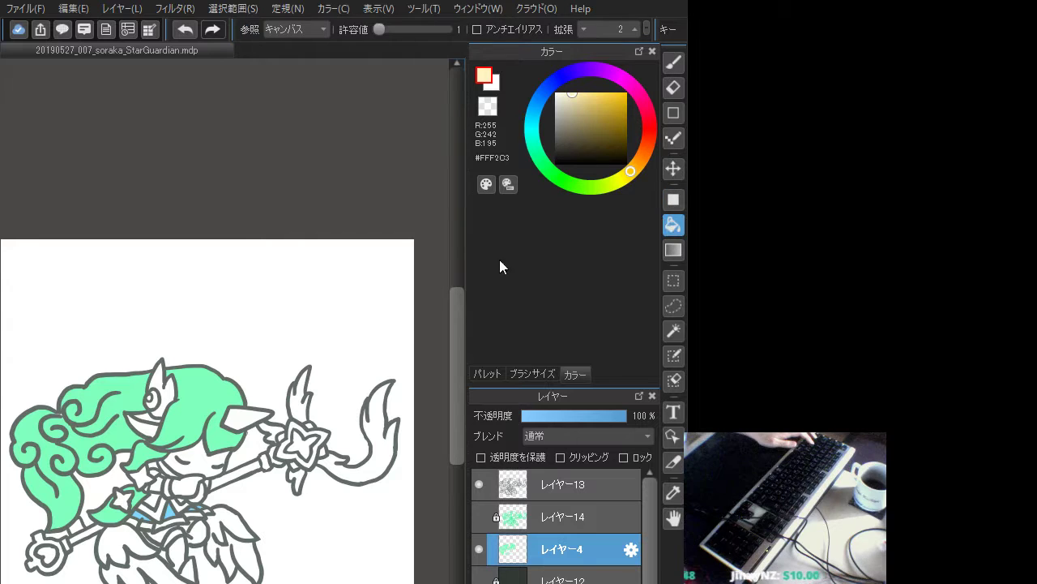
click(196, 458)
click(638, 165)
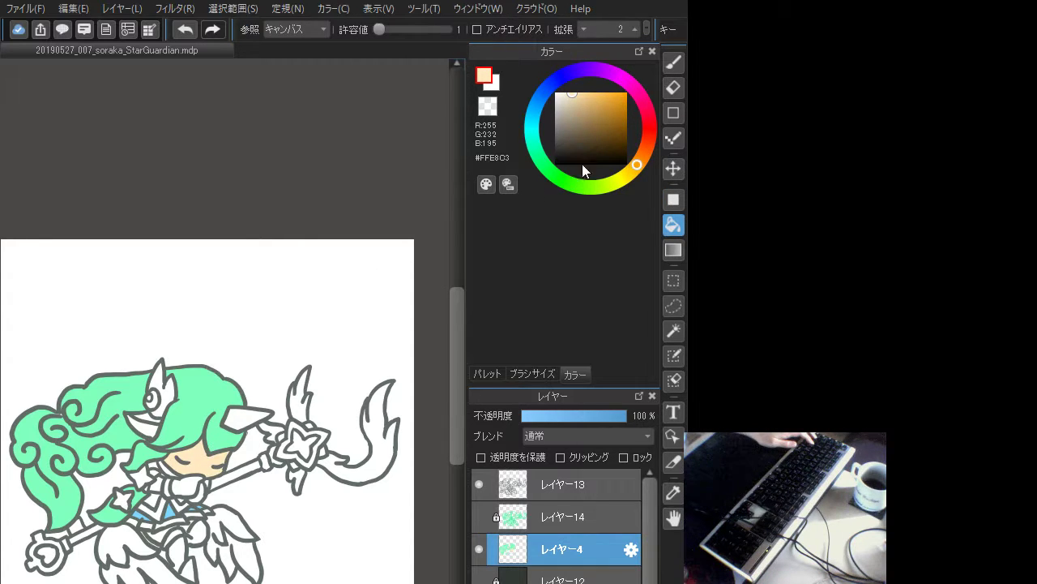
click(630, 173)
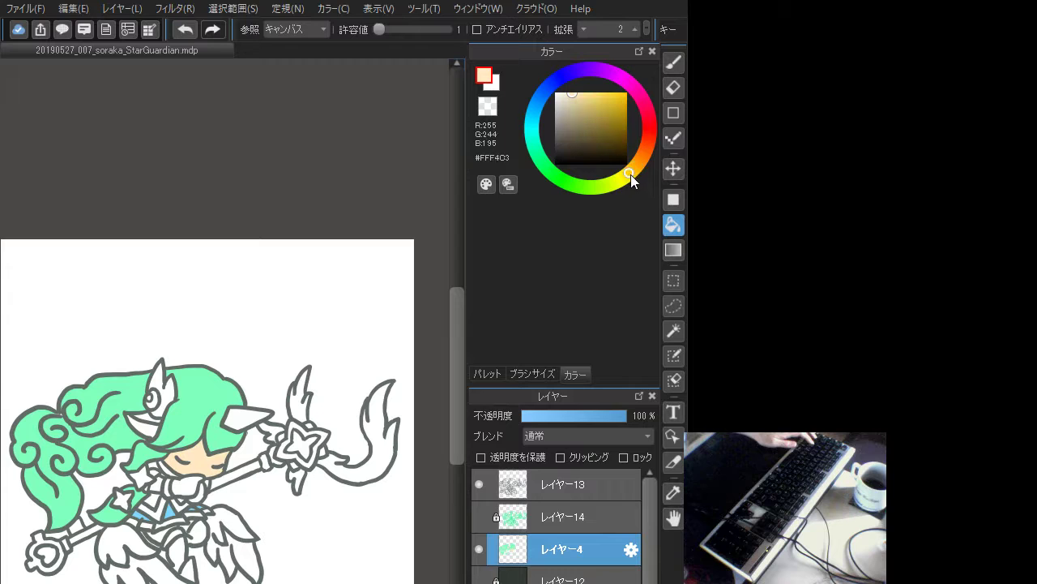
click(206, 453)
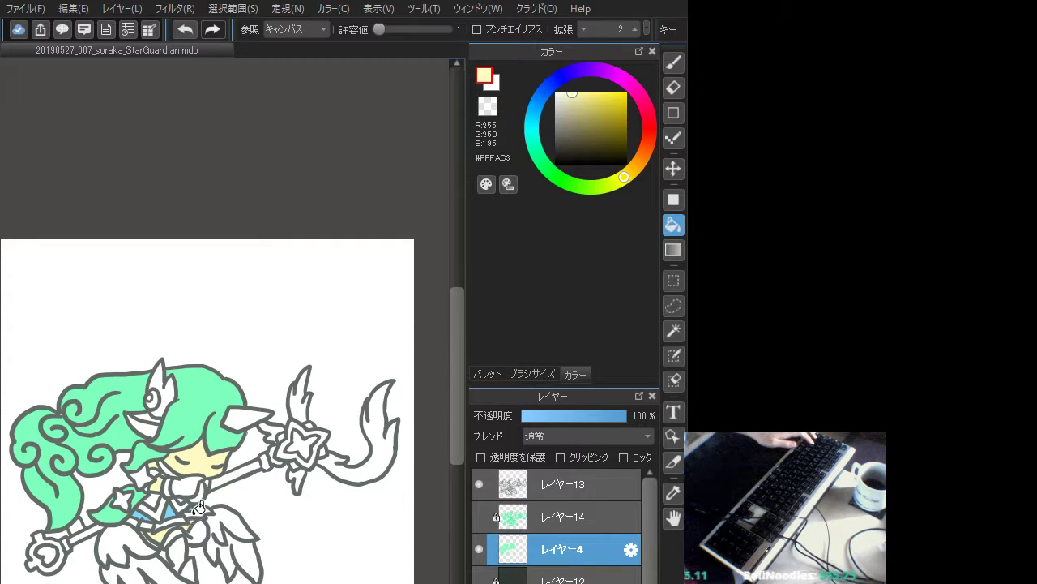
key(b)
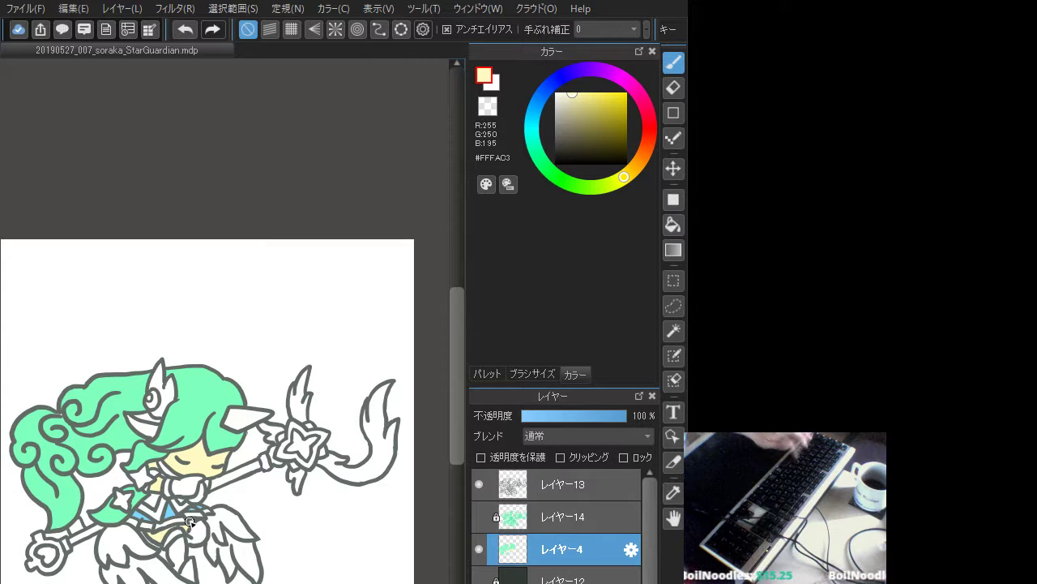
- Fill the star ornament at the shoulder with golden yellow #FFF368 and touch up its gaps with the brush
click(673, 225)
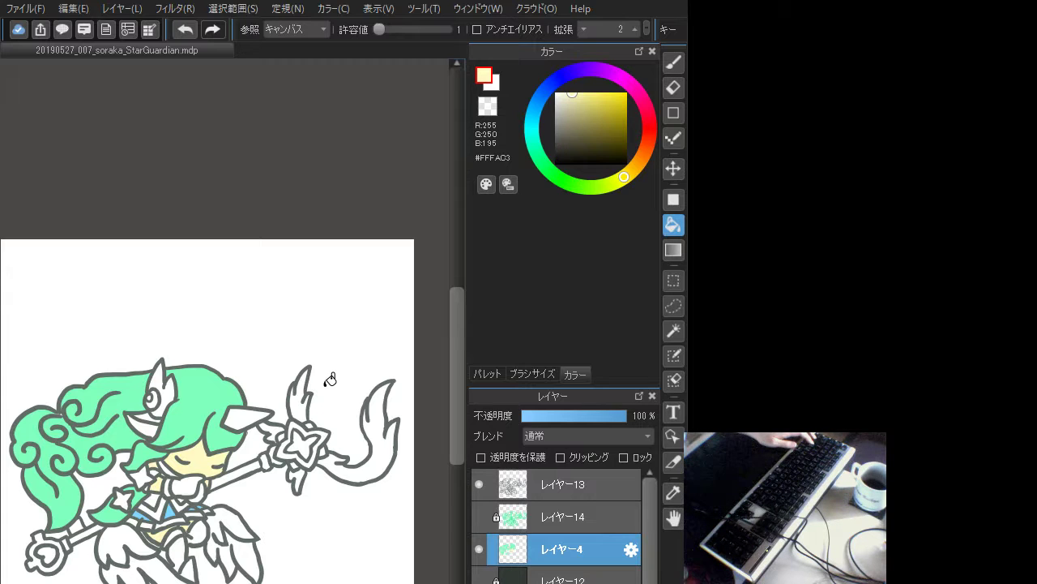
click(600, 94)
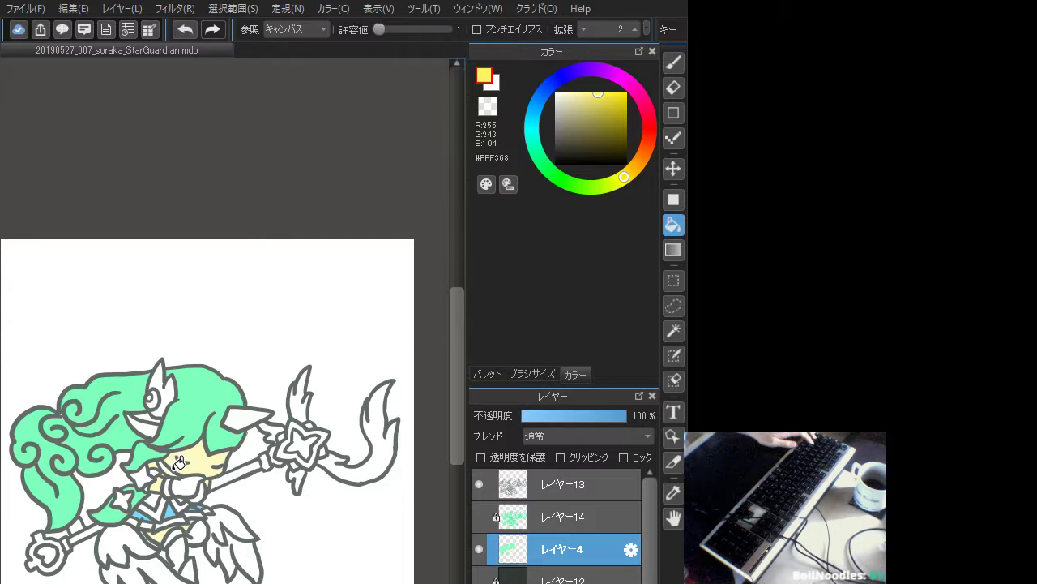
click(156, 472)
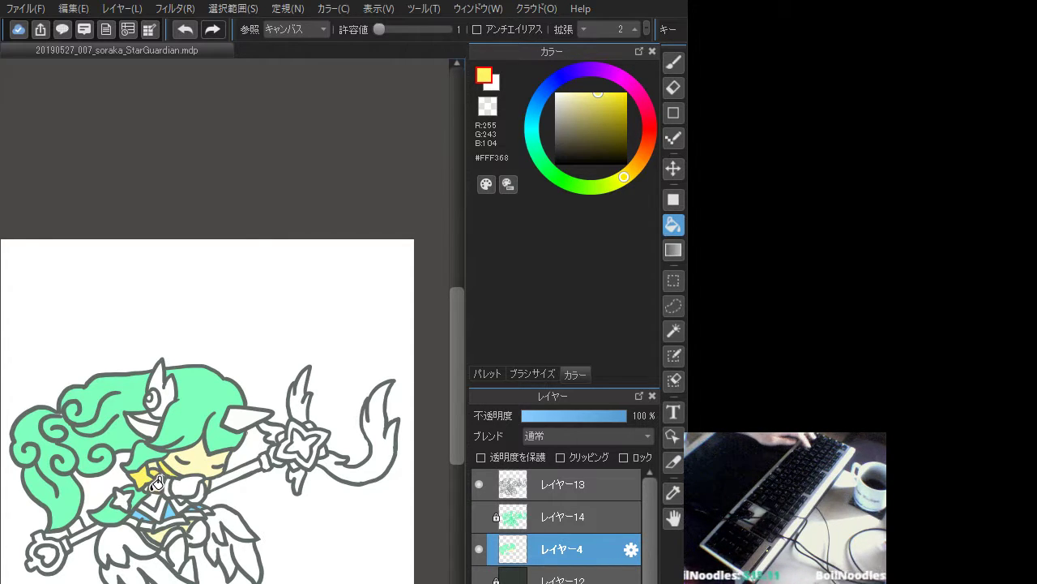
key(b)
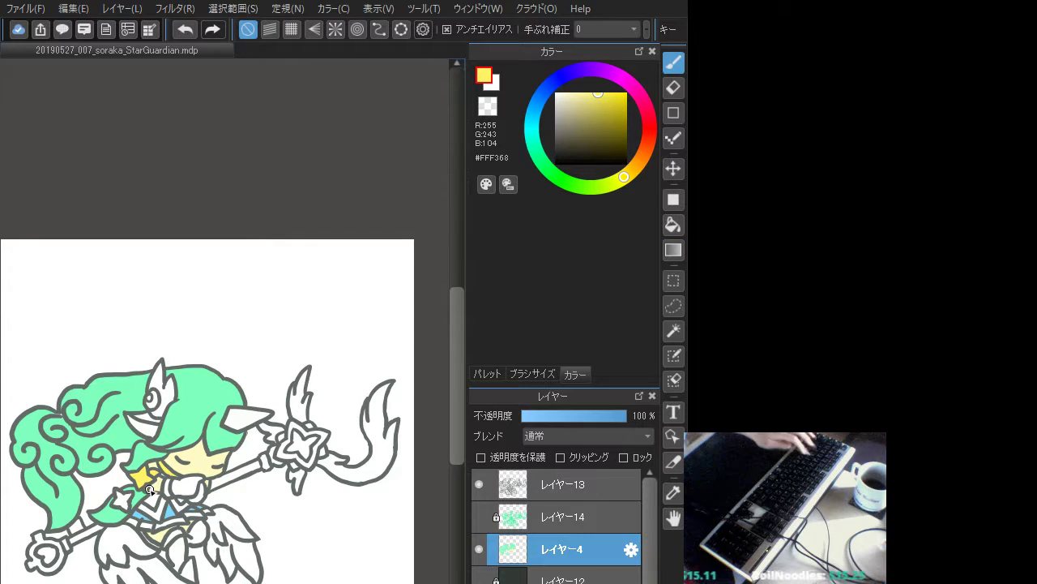
key(t)
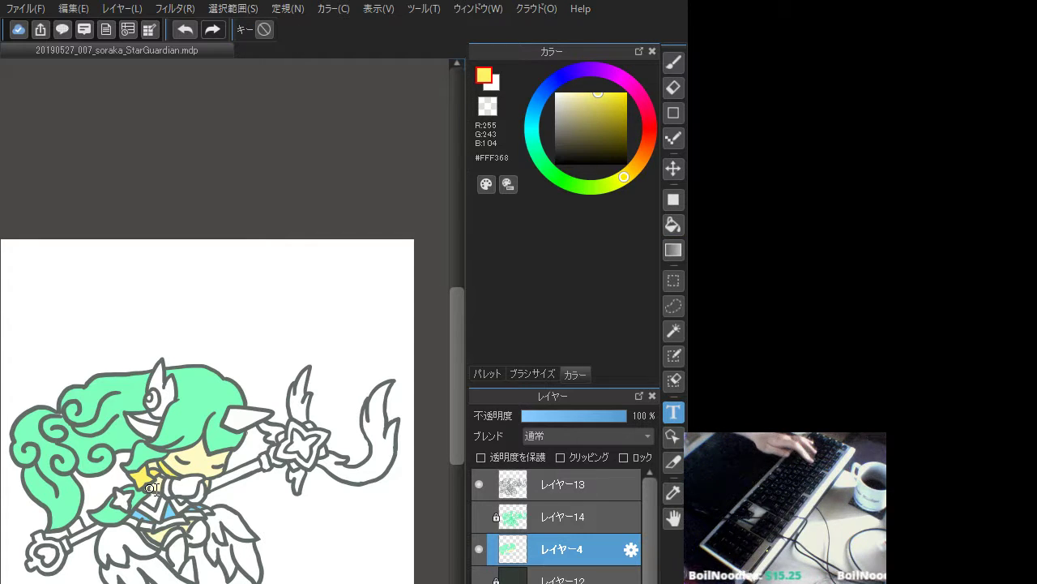
key(b)
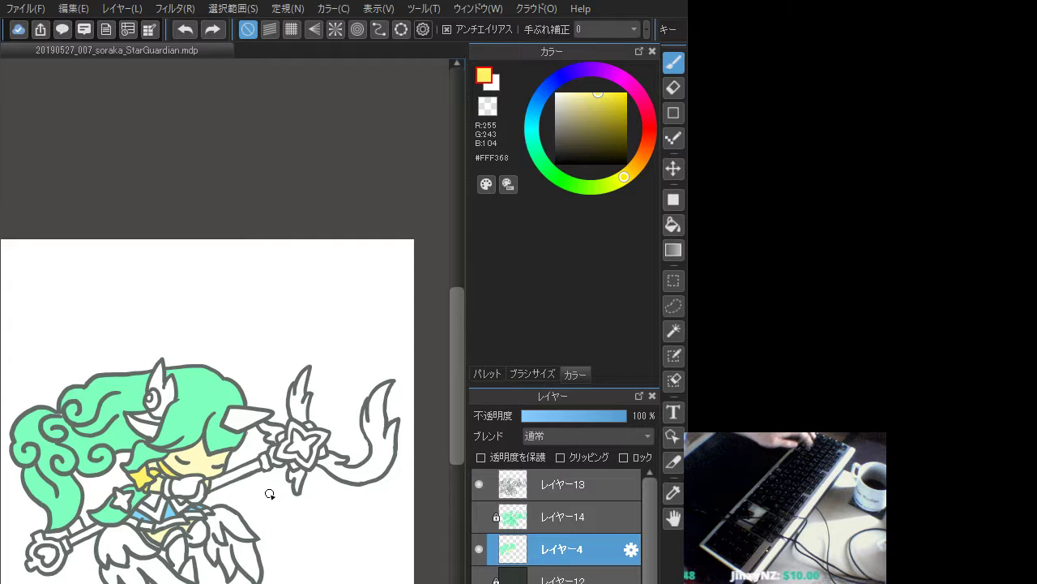
- Colour the trim bands around the waist golden yellow #FFF368 with bucket fills and brush touch-ups
key(g)
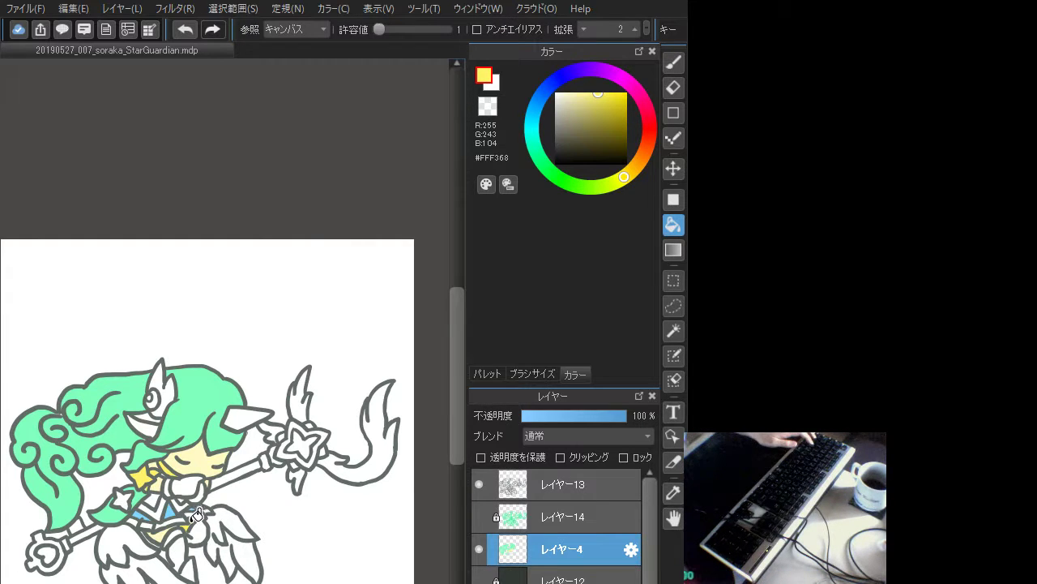
key(b)
key(g)
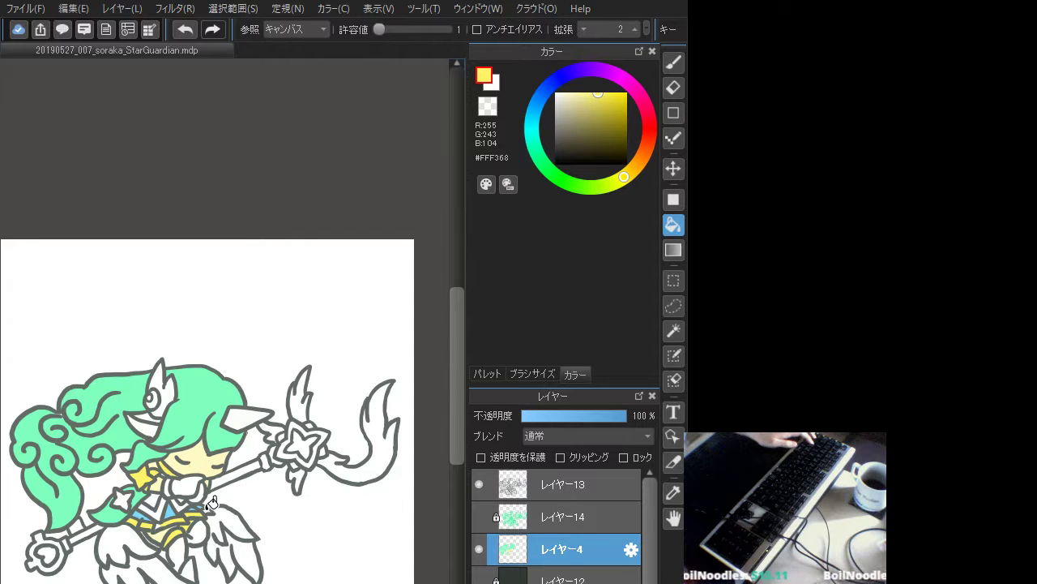
key(b)
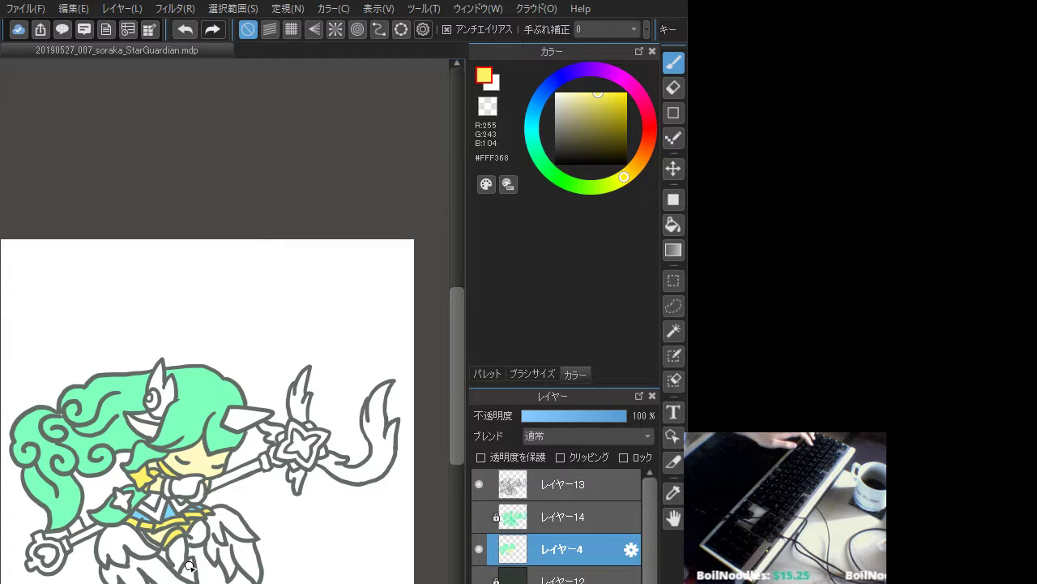
- Fill the star ornament on the green side cloth and the tiara with golden yellow #FFF368
key(g)
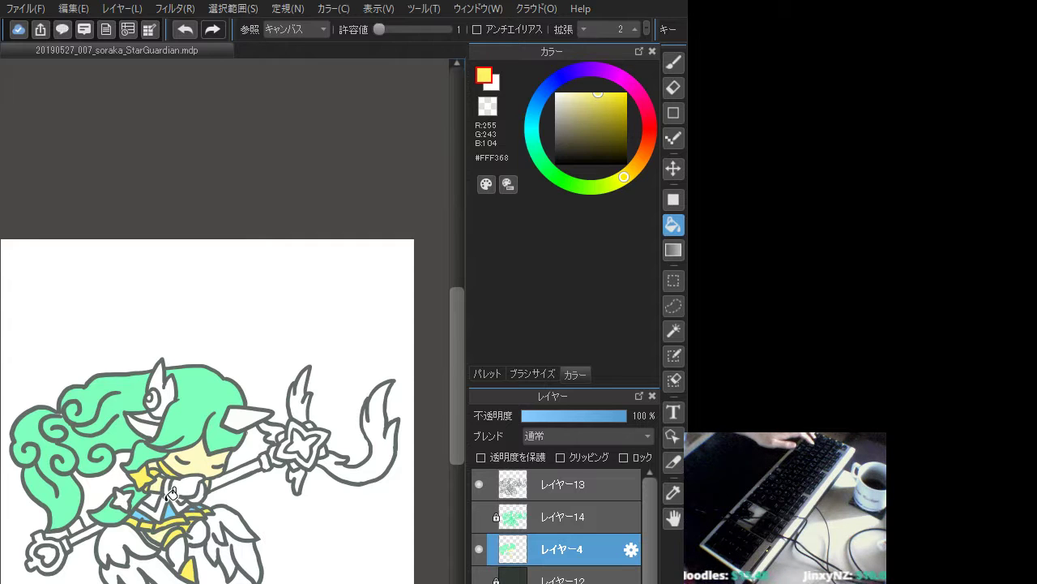
click(117, 497)
click(168, 386)
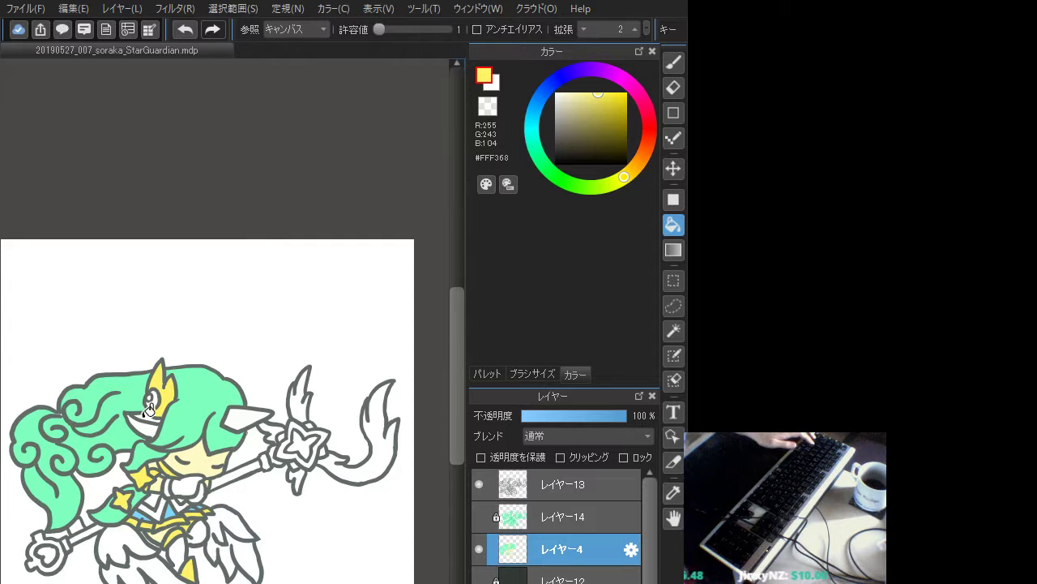
- Try green on the tiara's round gem, then fill the gem with light blue #8AE3FF
alt+click(189, 405)
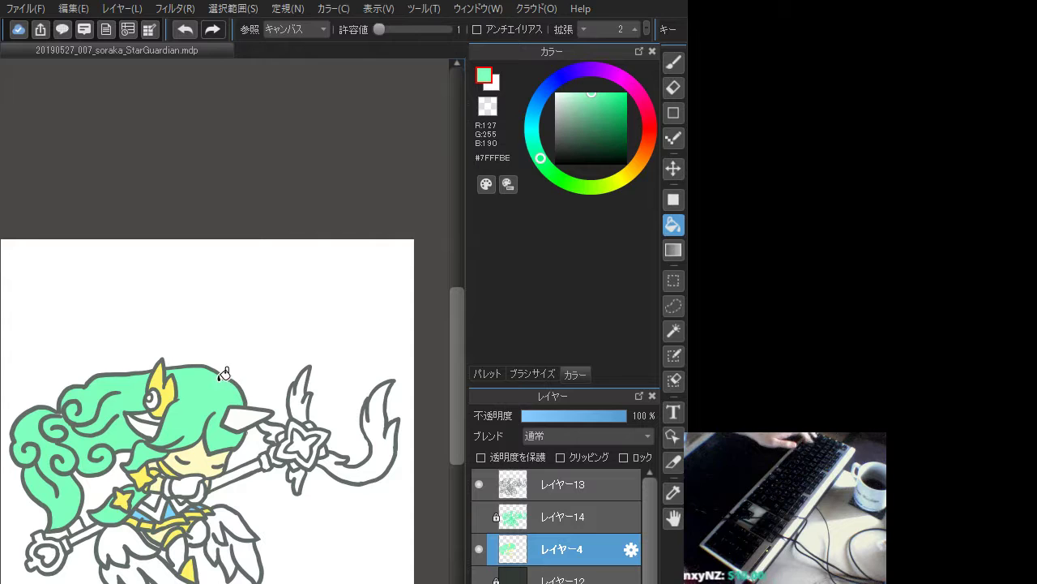
click(156, 397)
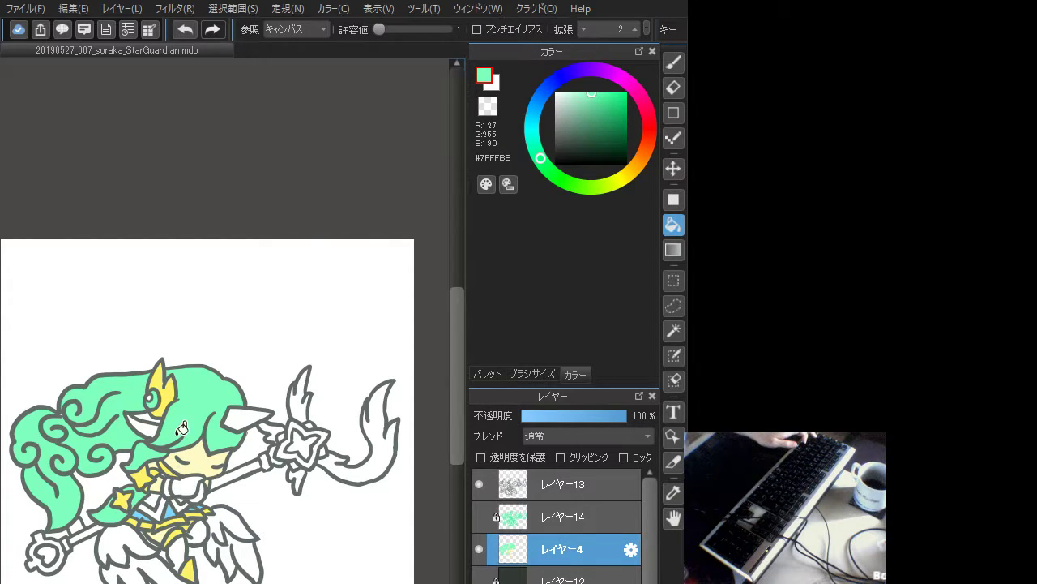
click(585, 94)
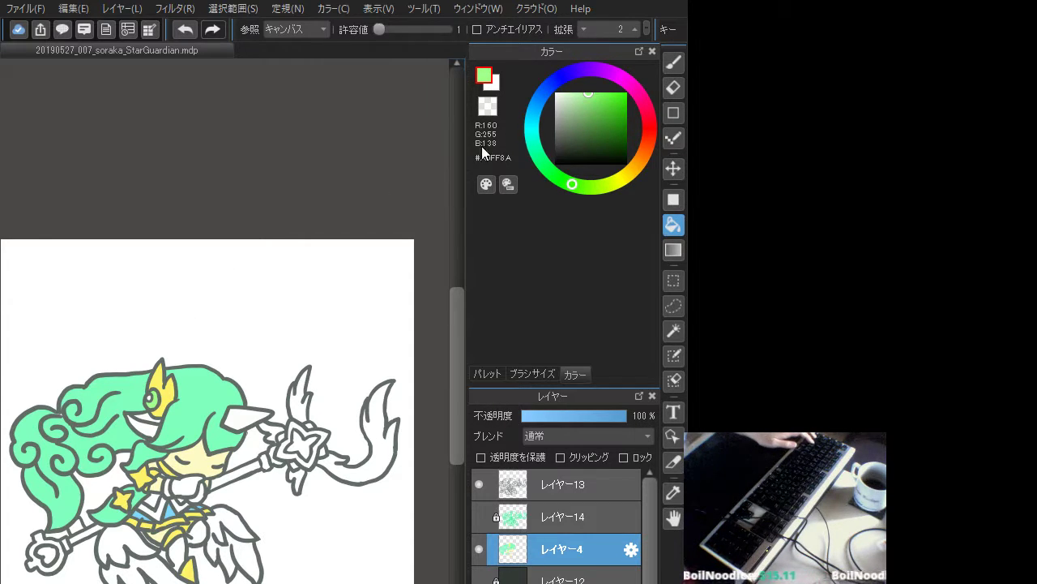
click(534, 115)
click(157, 395)
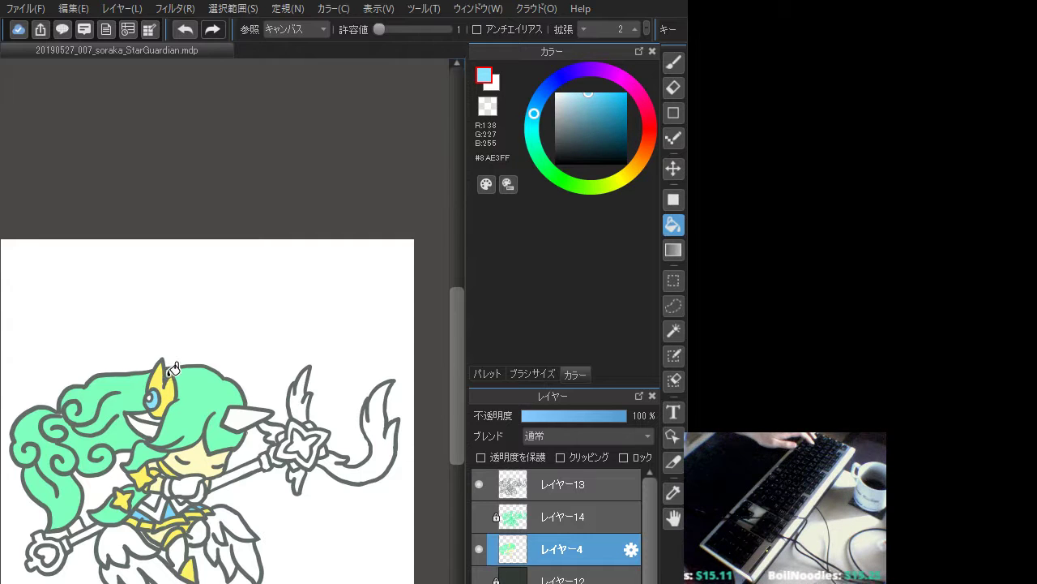
- Fill the curved white piece below the tiara with light pink #FDB8FF
alt+click(200, 409)
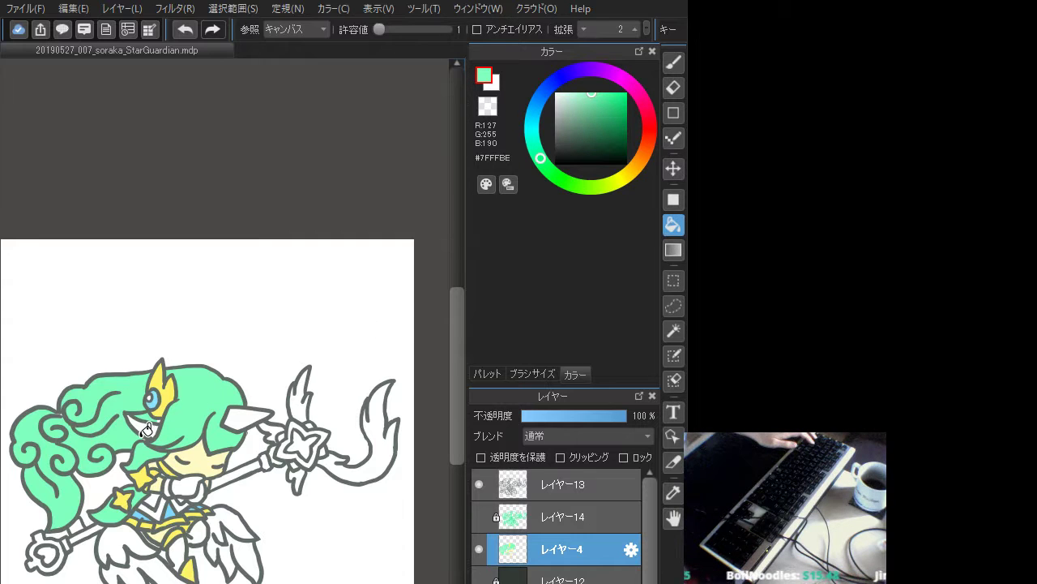
key(b)
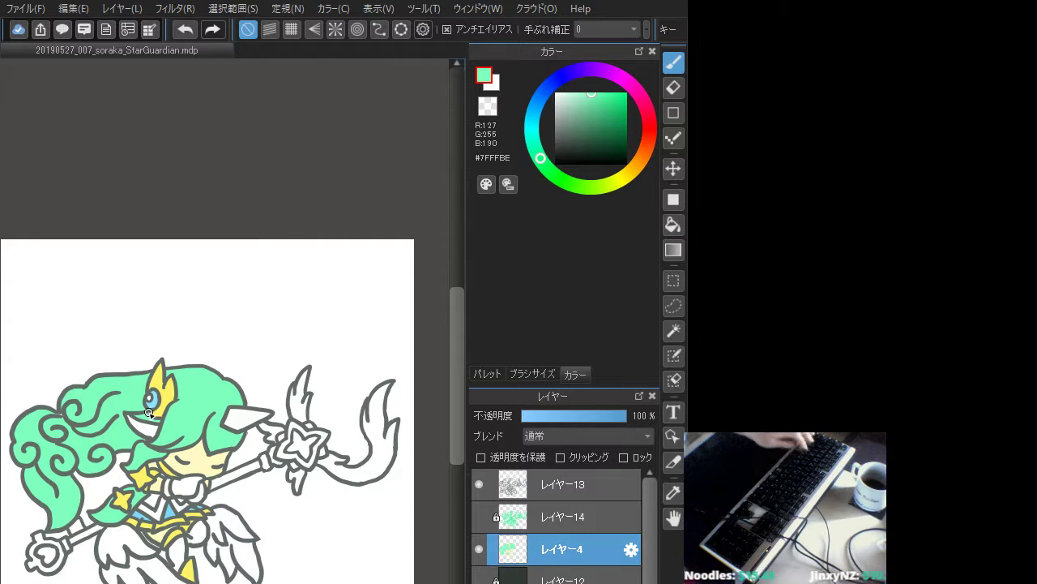
key(g)
click(621, 76)
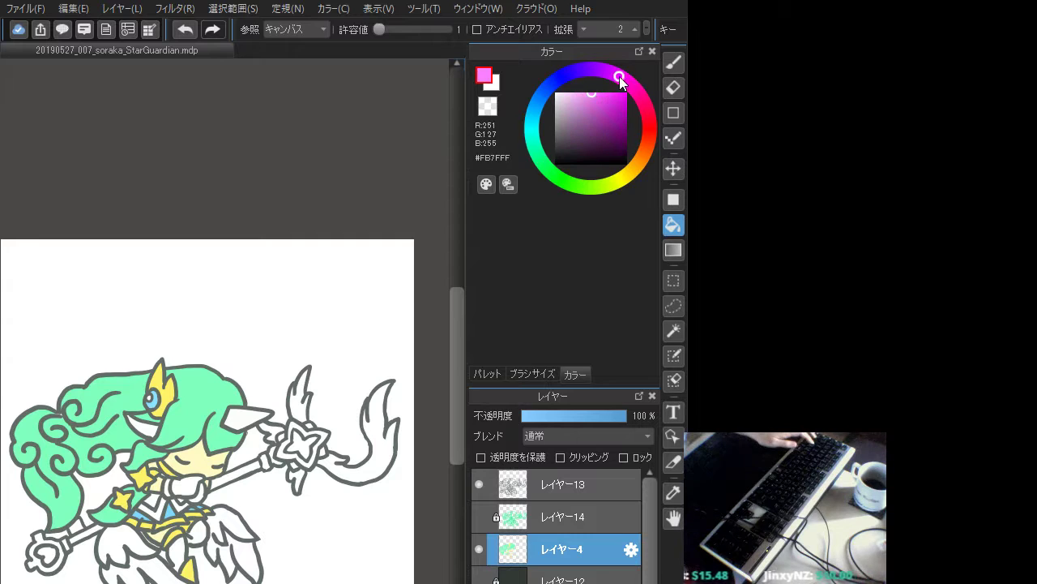
click(576, 94)
click(161, 423)
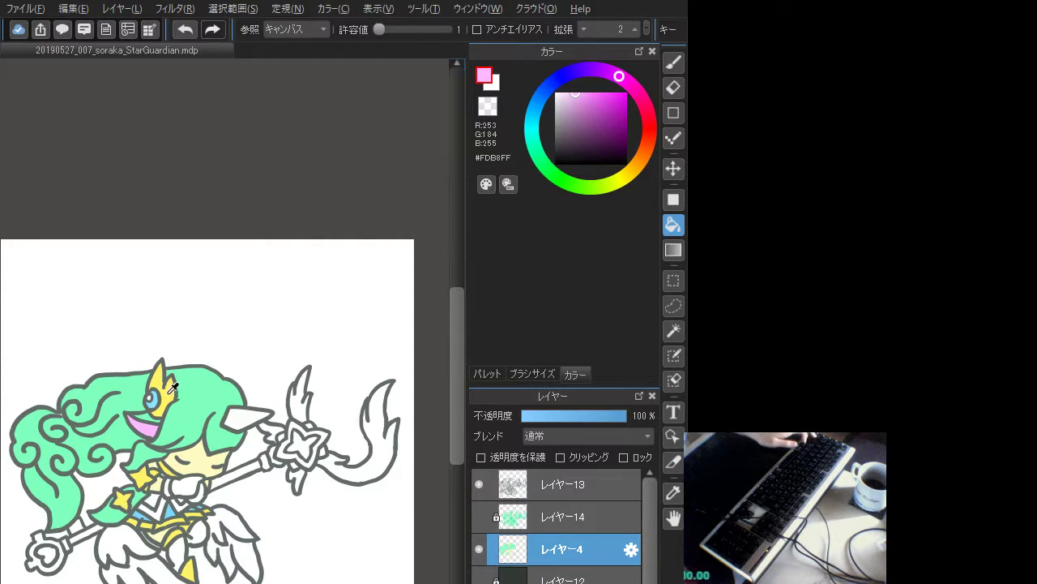
- Sample the tiara's yellow #FFF368 and fill the wand's star frame, shaft and end ring, plus the bodice trim
alt+click(173, 389)
click(308, 423)
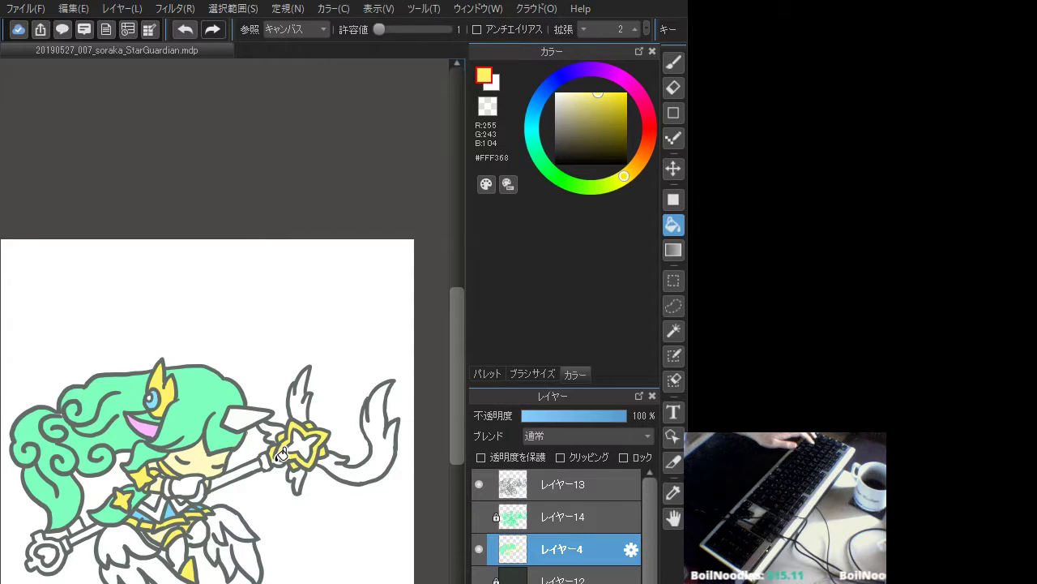
click(250, 464)
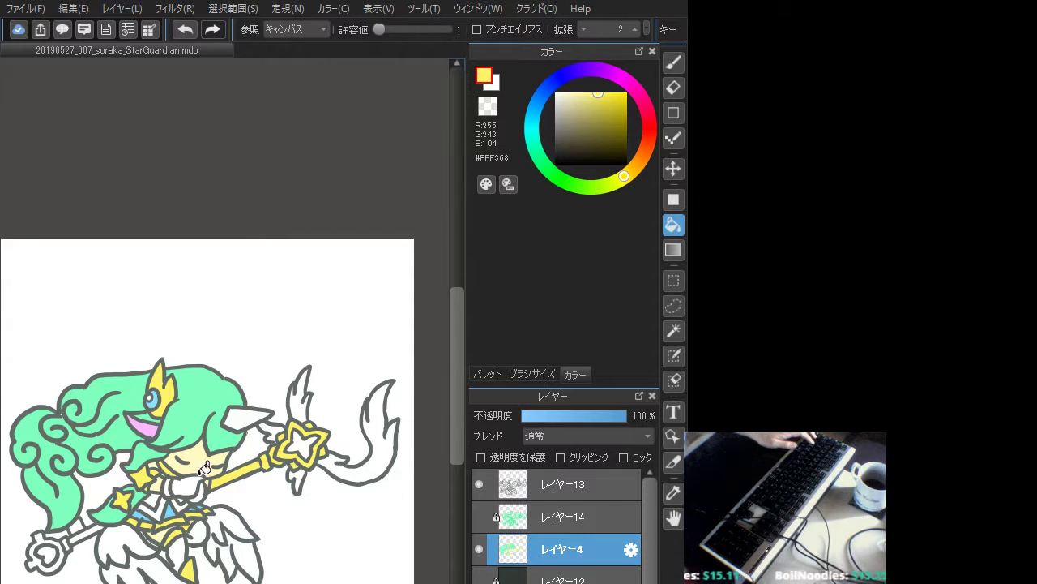
click(57, 541)
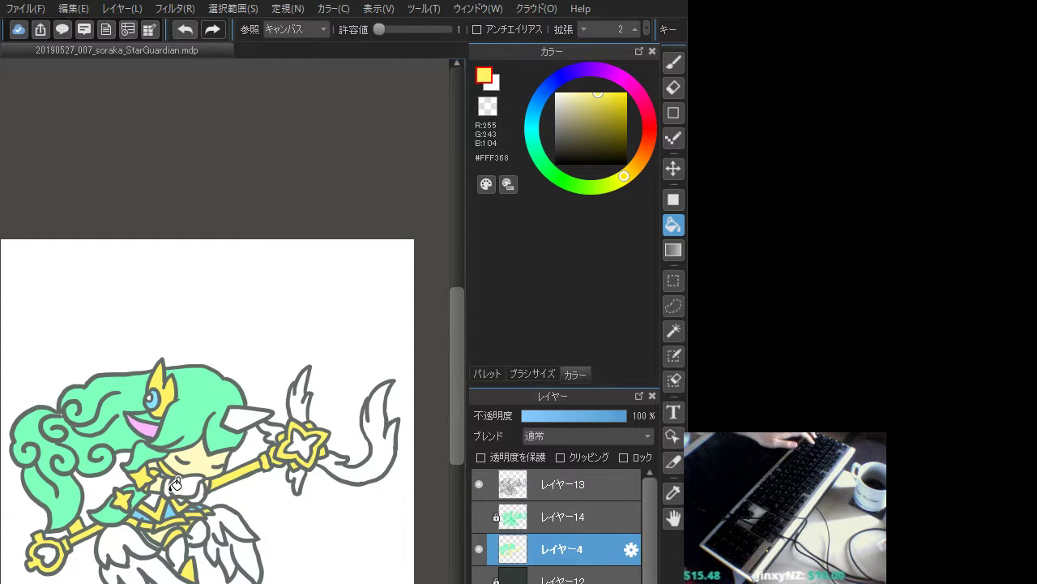
- Pick very pale pink #FFF4FB and fill the wand's wings and star centre, the ear, the hand area and the waist feathers
alt+click(216, 462)
key(b)
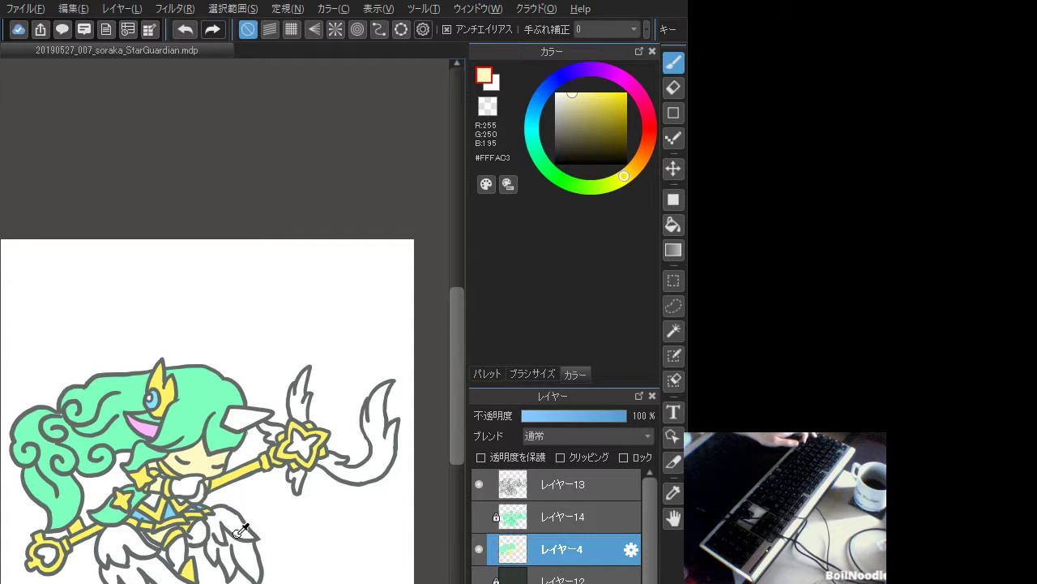
alt+click(231, 523)
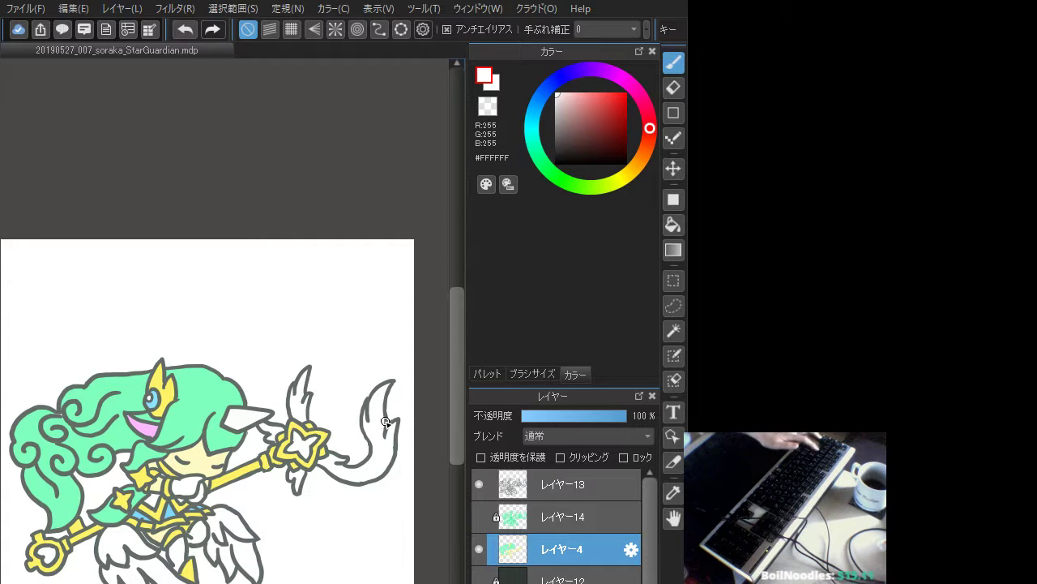
click(630, 170)
click(635, 89)
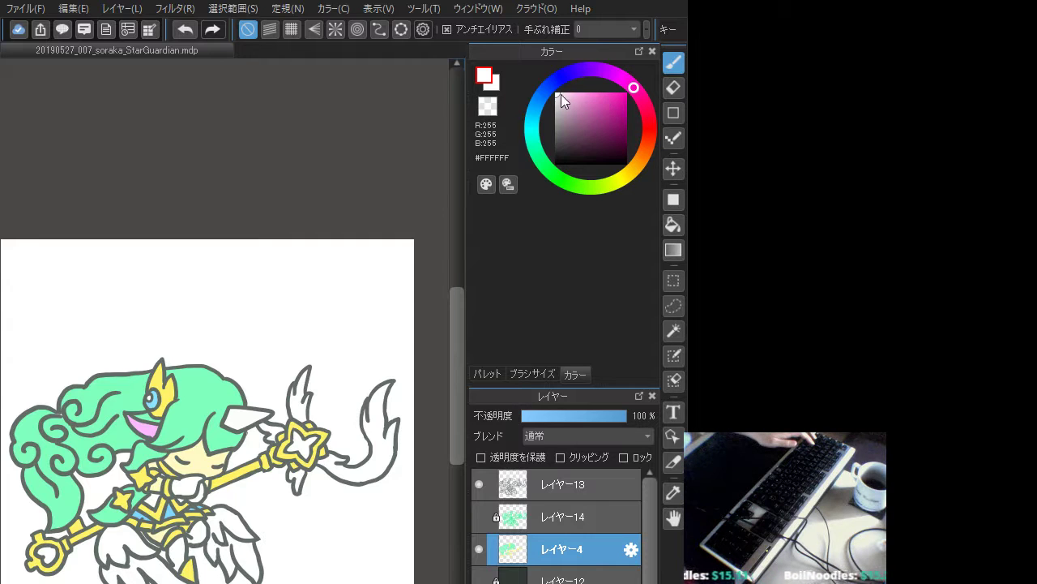
click(559, 94)
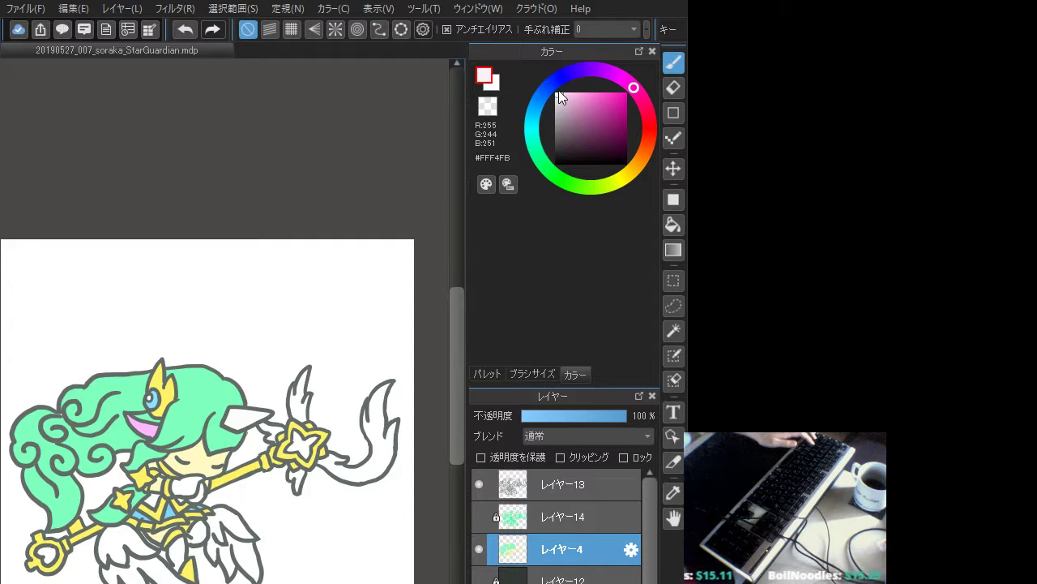
click(673, 225)
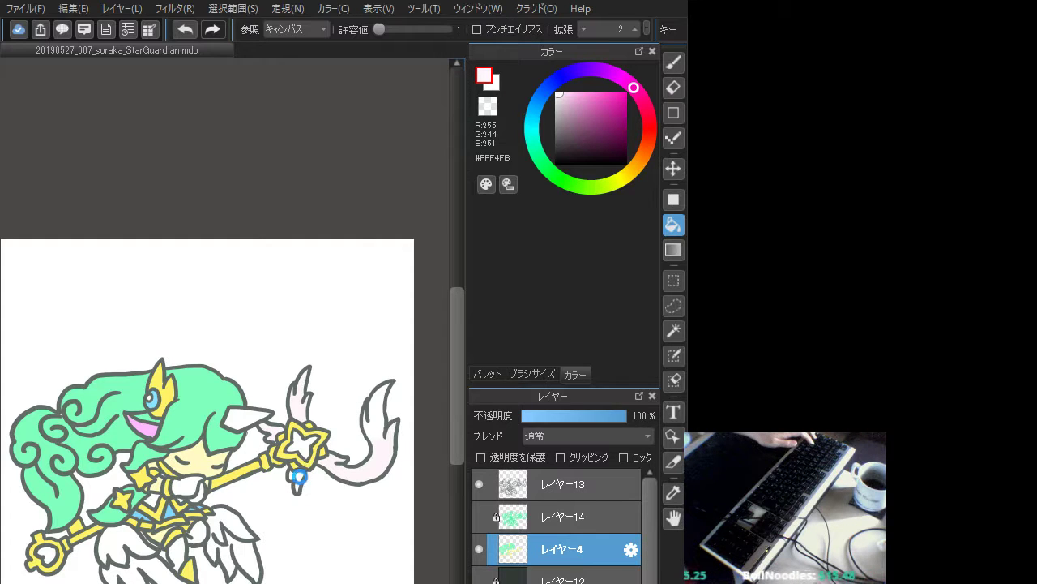
click(308, 442)
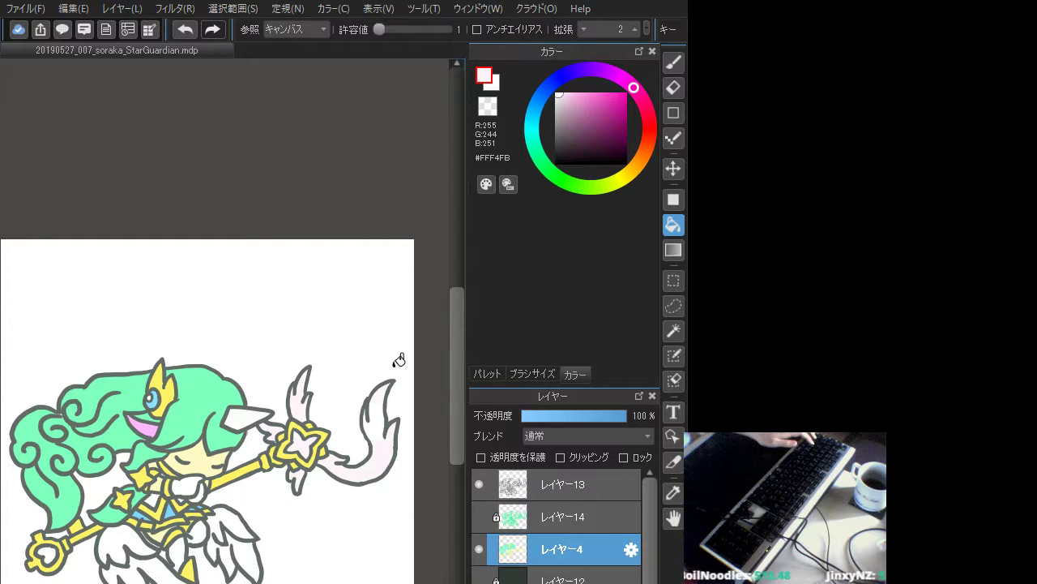
click(247, 417)
click(188, 485)
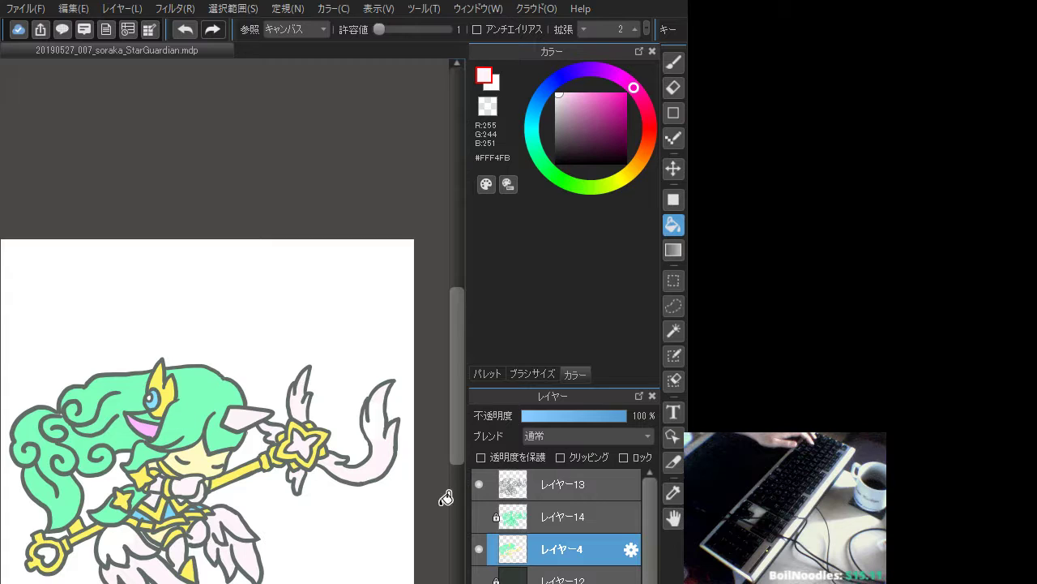
- Show the dark backing layer レイヤー12 and fill the missed section of the wand's large wing with pale pink #FFF4FB on レイヤー4
click(479, 579)
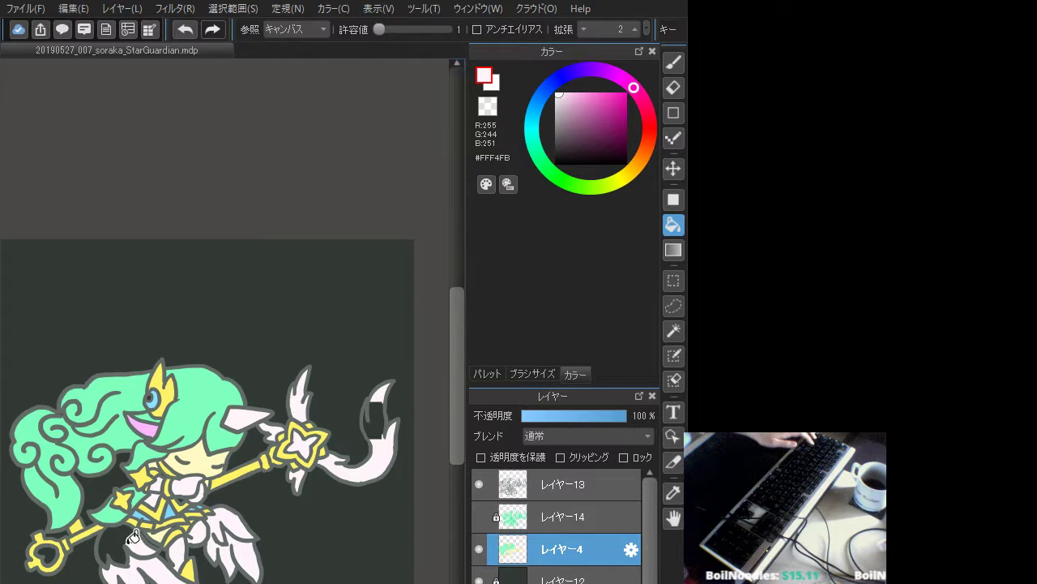
click(384, 420)
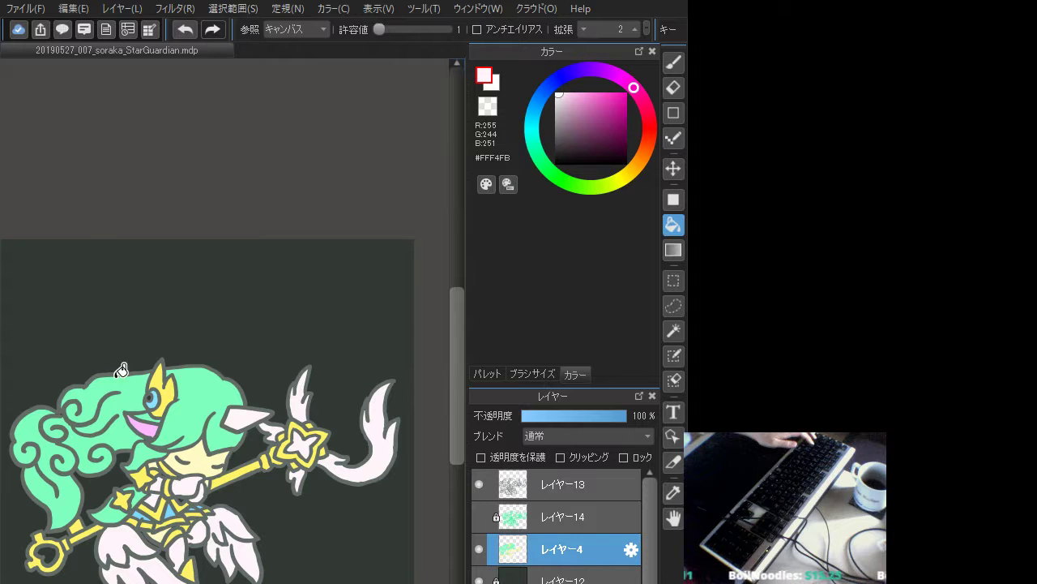
- Sample the hair's green #7FFFBE and brush over the unfilled gap between the hair curls on レイヤー4
scroll(97, 347, up, 2)
key(b)
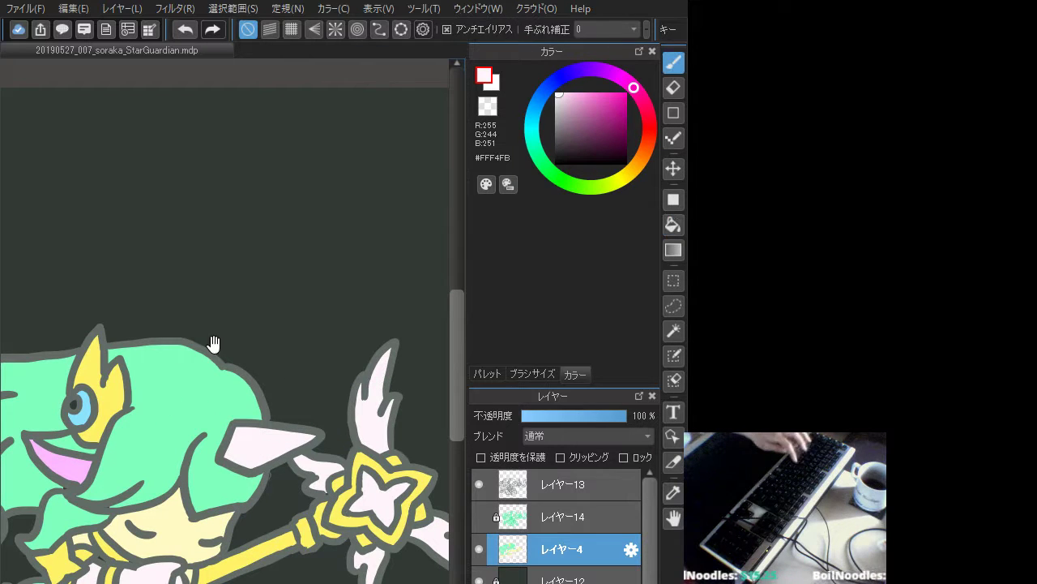
drag(112, 341, 238, 290)
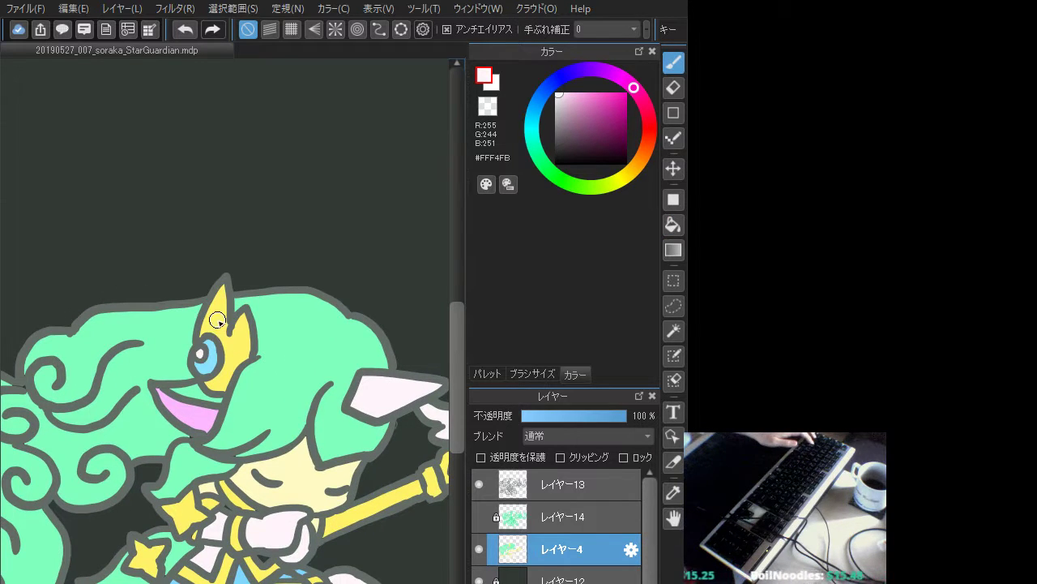
scroll(173, 315, down, 3)
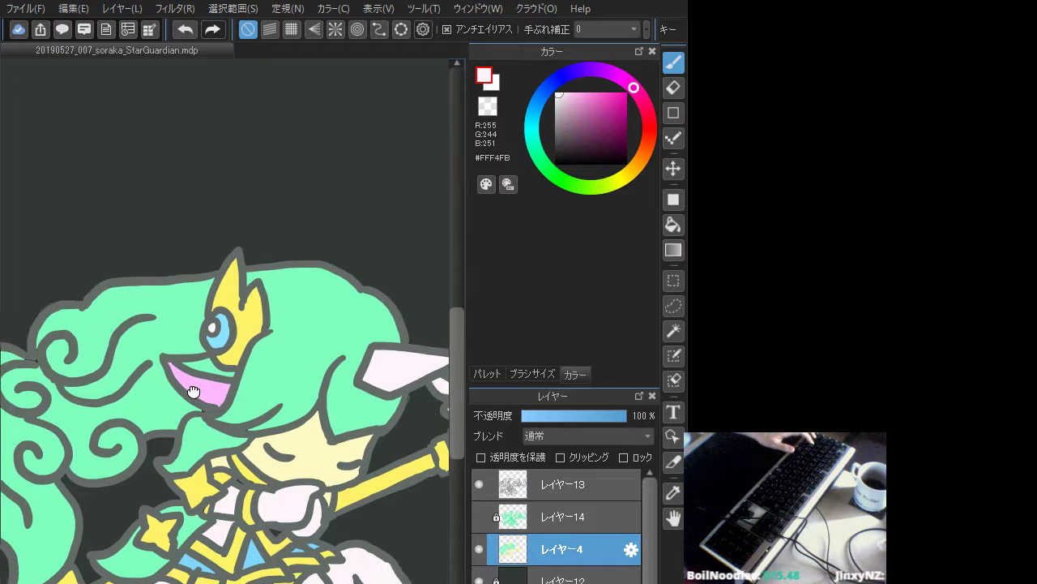
scroll(166, 314, left, 3)
alt+click(139, 293)
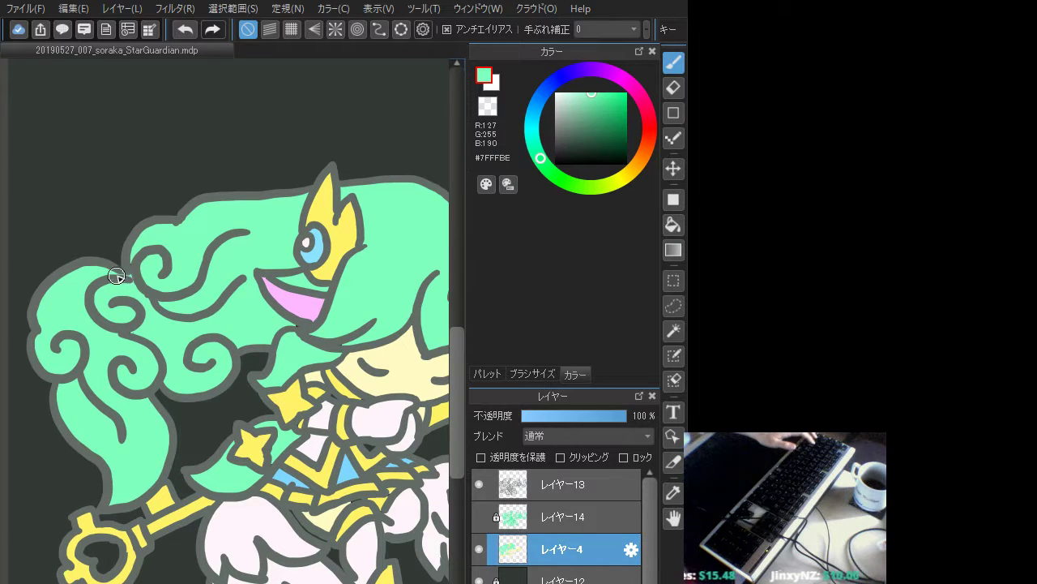
scroll(202, 325, right, 2)
scroll(225, 367, right, 4)
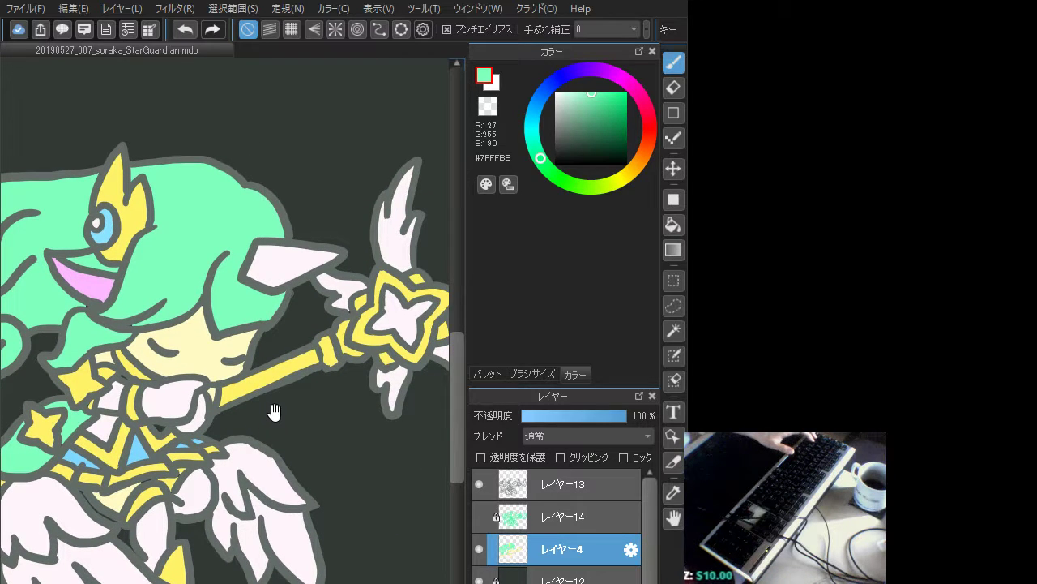
- Sample the pale pink #FFF4FB from the bodice, touch up missed spots around it, and hide the dark layer レイヤー12
scroll(273, 413, up, 1)
scroll(273, 412, left, 1)
alt+click(121, 463)
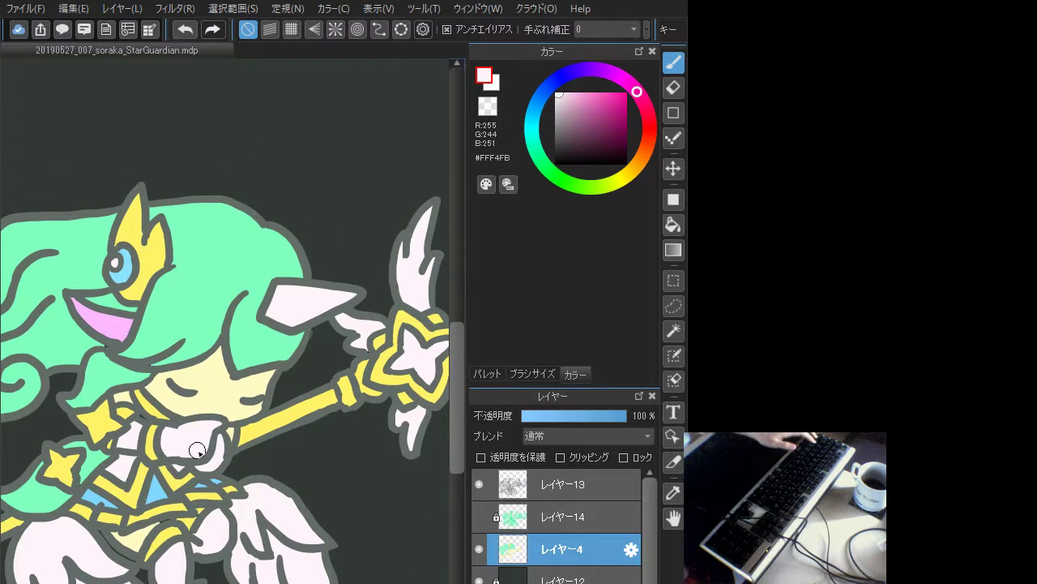
drag(225, 396, 101, 451)
drag(269, 426, 170, 507)
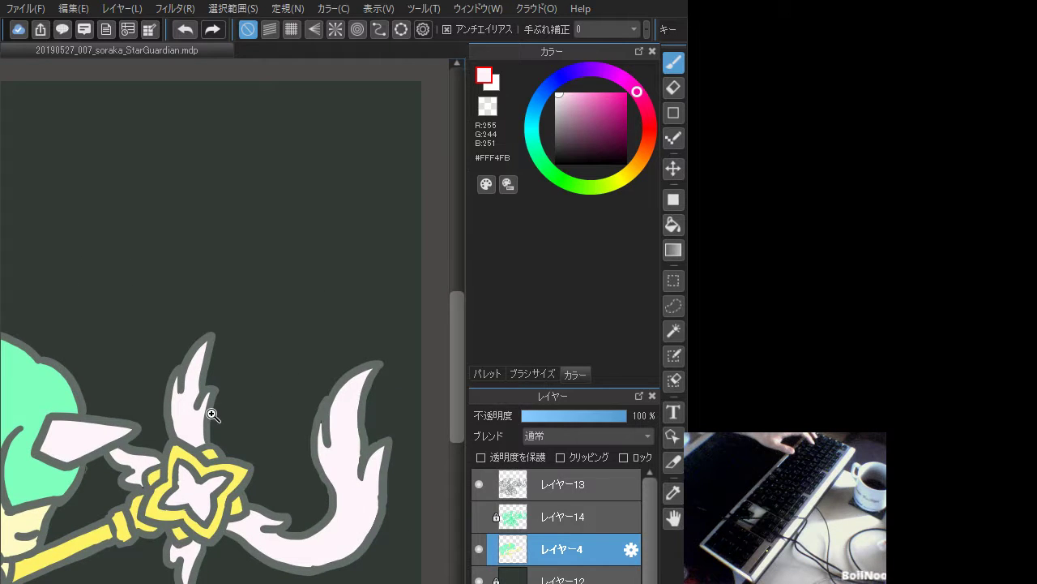
scroll(212, 415, down, 5)
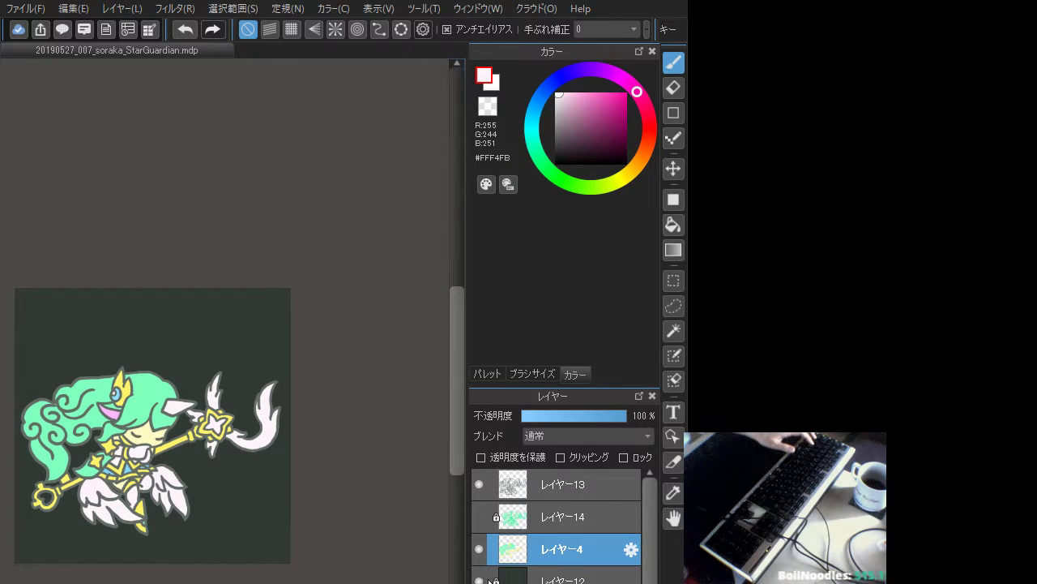
click(479, 579)
drag(196, 438, 278, 487)
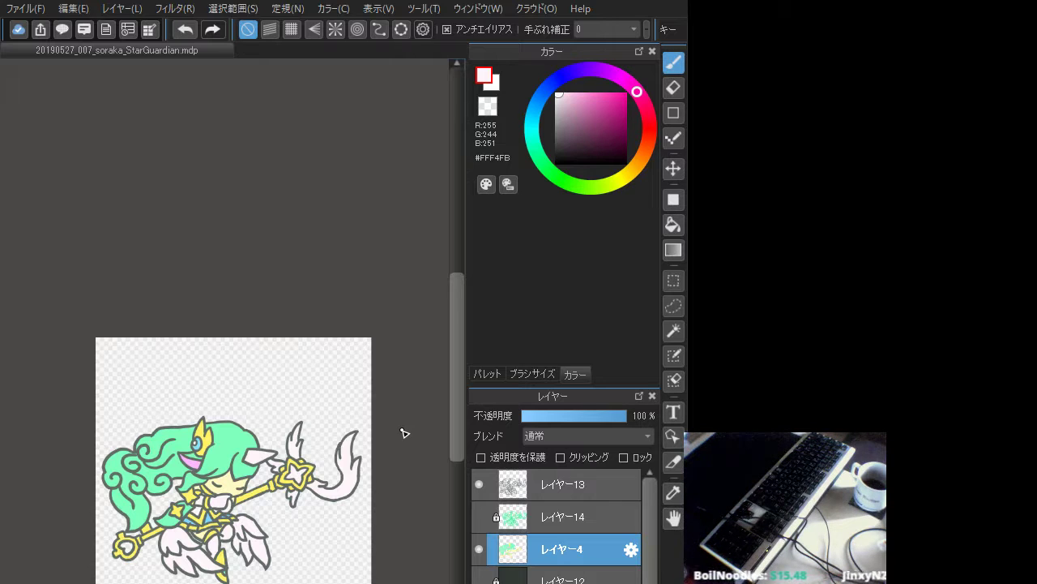
- Change the colour to very pale mint #F4FFFB and refill the wand's small wings, star centre, upper large wing and the ear
mouse_move(533, 124)
mouse_down()
mouse_move(534, 112)
mouse_move(534, 144)
mouse_up()
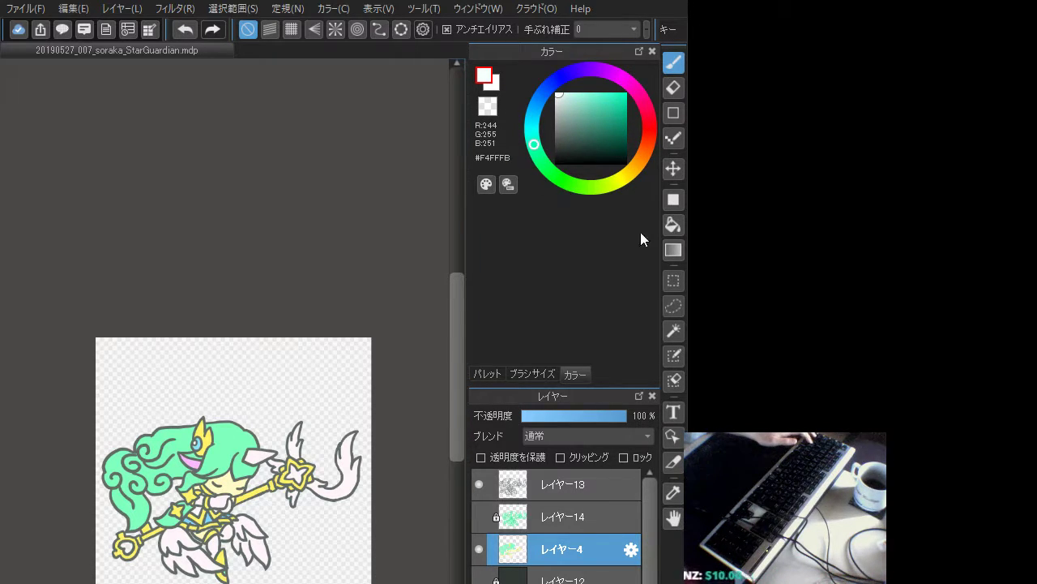
click(674, 226)
key(ctrl+plus)
key(ctrl+plus)
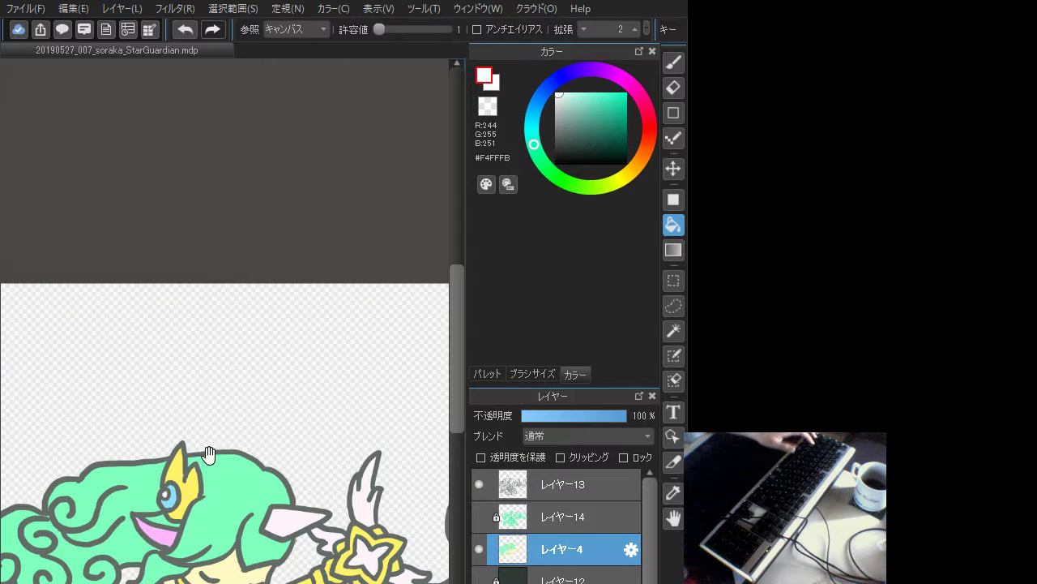
drag(216, 505, 220, 301)
click(376, 292)
drag(337, 333, 254, 347)
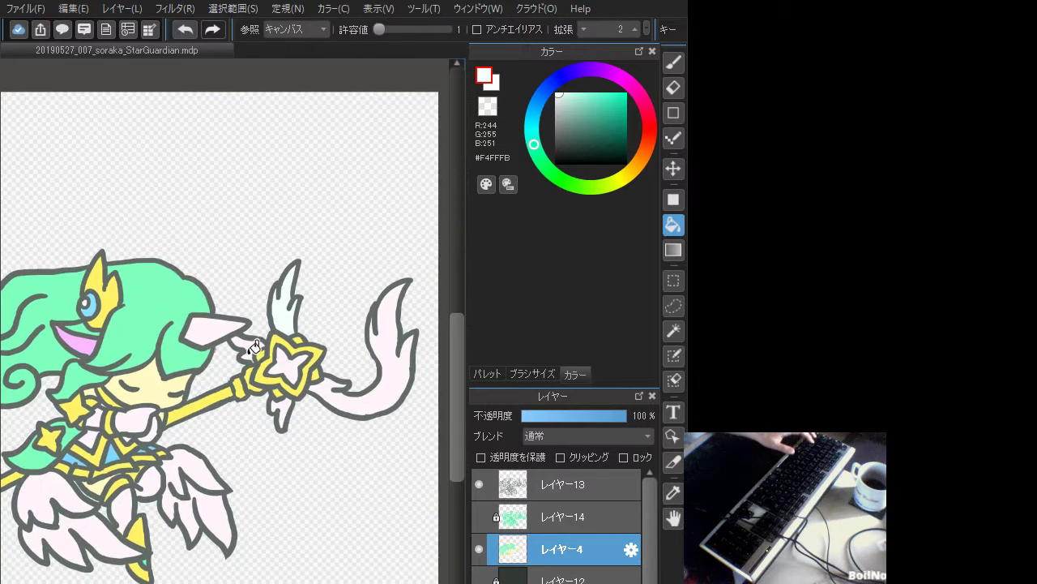
click(252, 349)
click(211, 331)
click(285, 405)
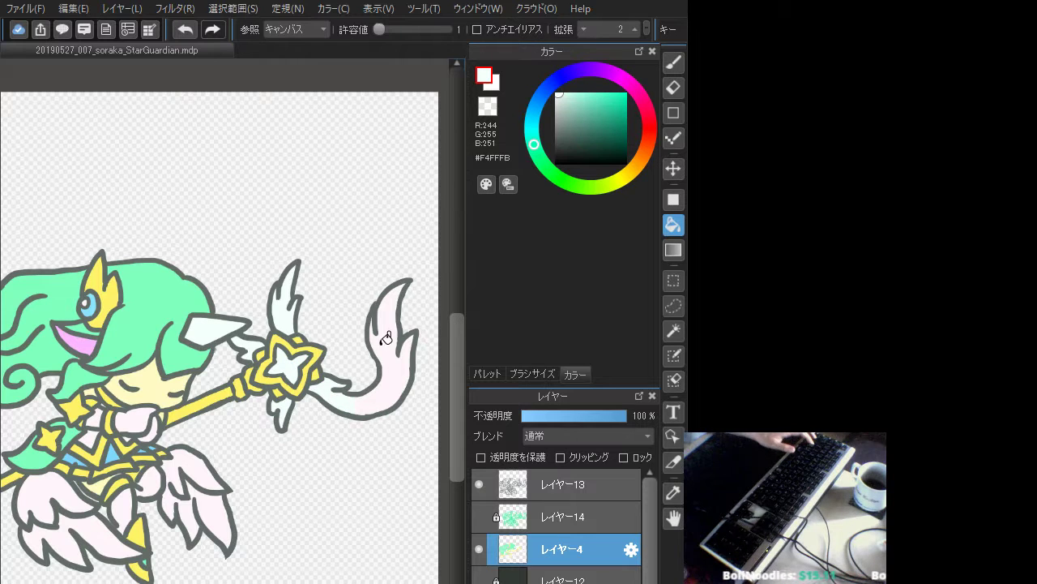
- Show the dark layer レイヤー12 again and fill the remaining part of the wand's large wing with #F4FFFB on レイヤー4
click(631, 579)
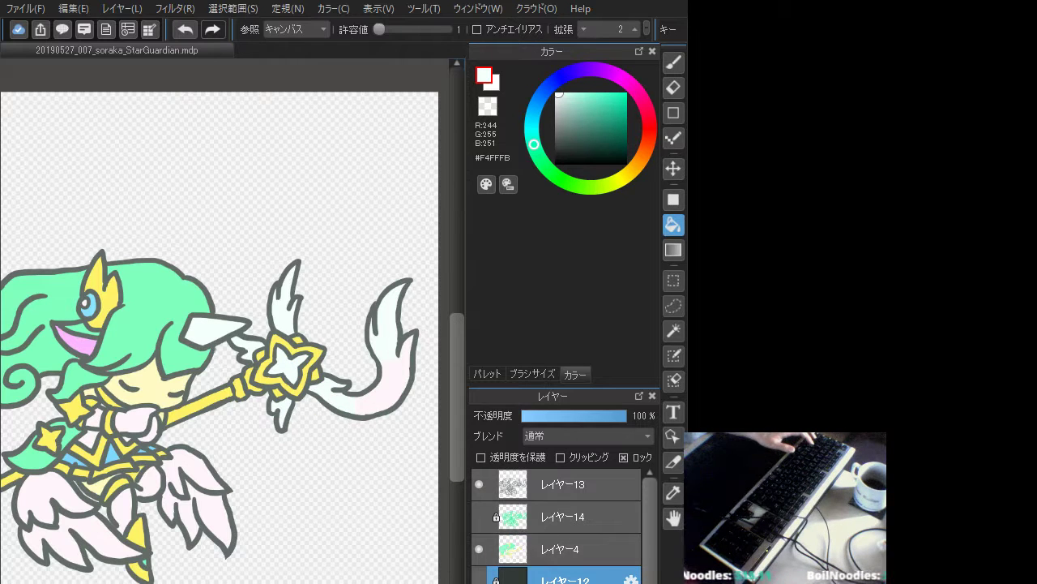
click(479, 578)
click(567, 516)
click(567, 548)
mouse_move(223, 438)
mouse_down()
mouse_move(330, 438)
mouse_move(227, 424)
mouse_up()
click(373, 396)
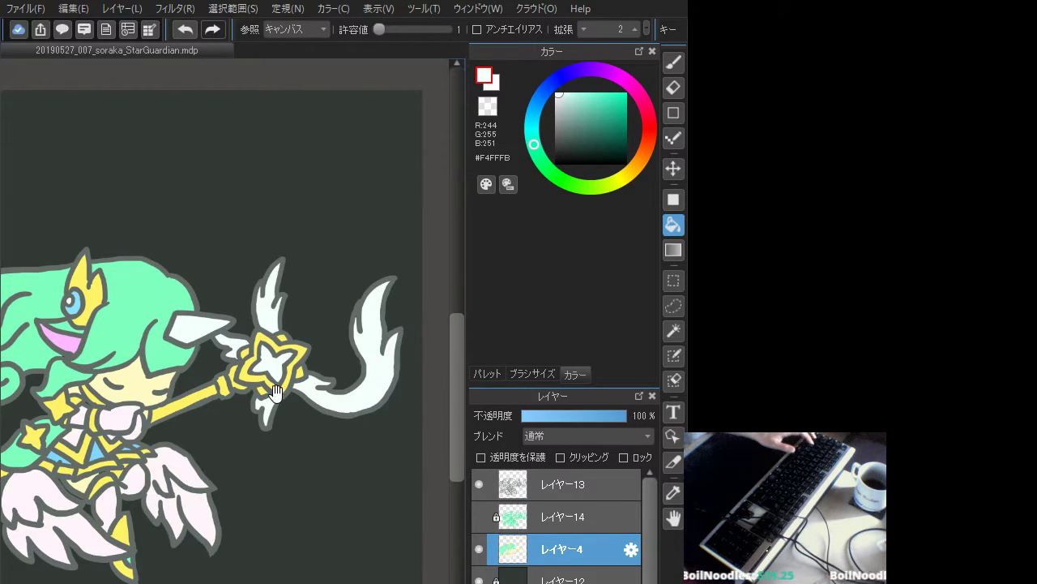
- Refill the sleeve, bodice, leg and waist feathers with the very pale mint #F4FFFB
drag(274, 392, 468, 382)
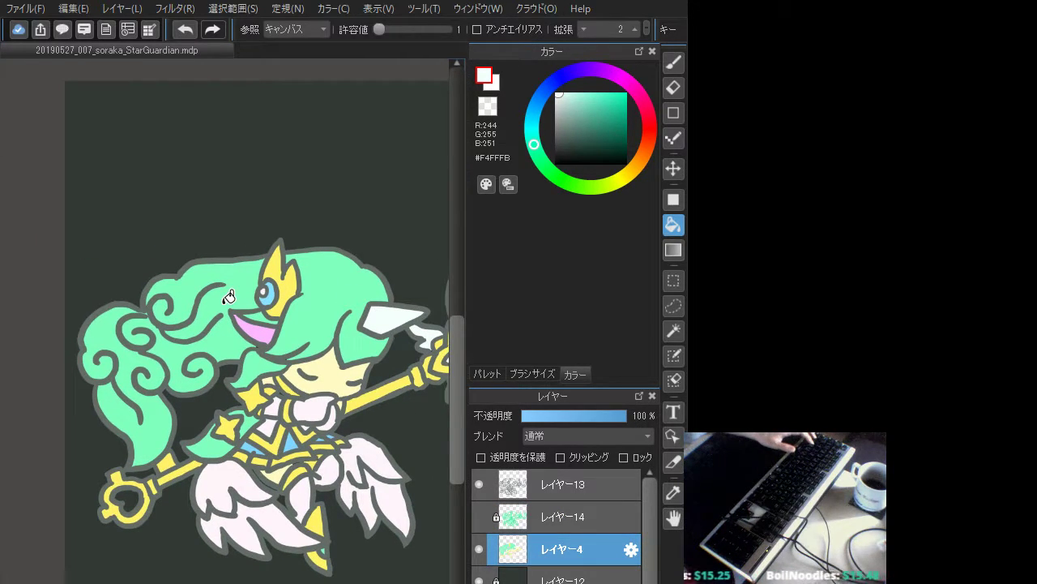
key(b)
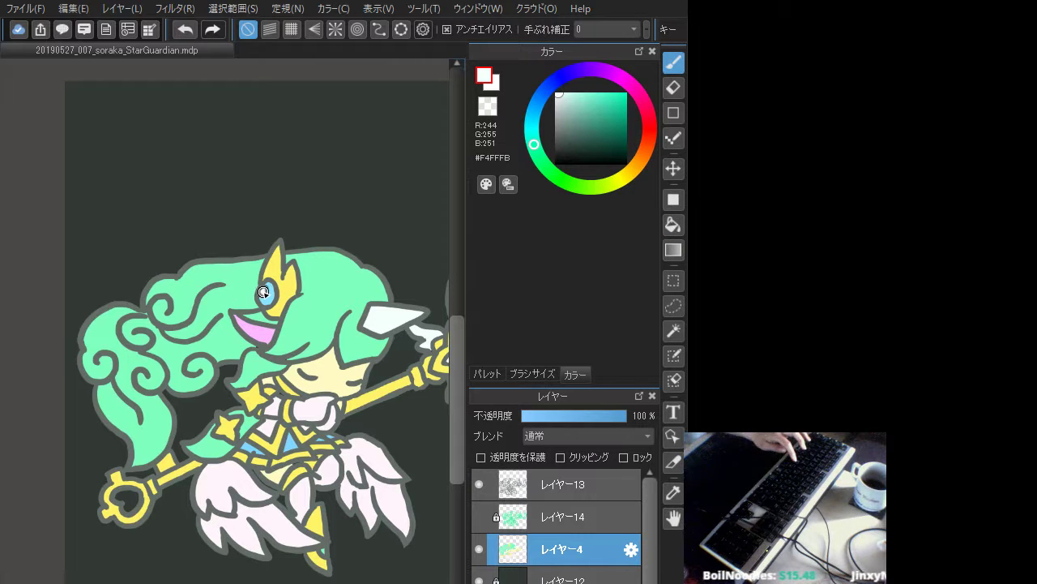
key(g)
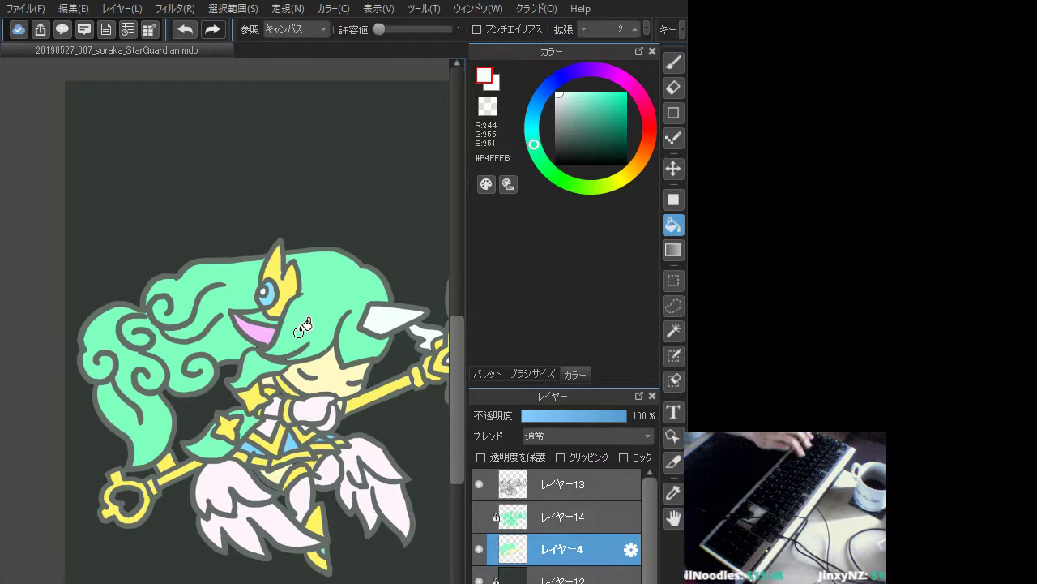
alt+click(305, 381)
click(277, 405)
alt+click(313, 406)
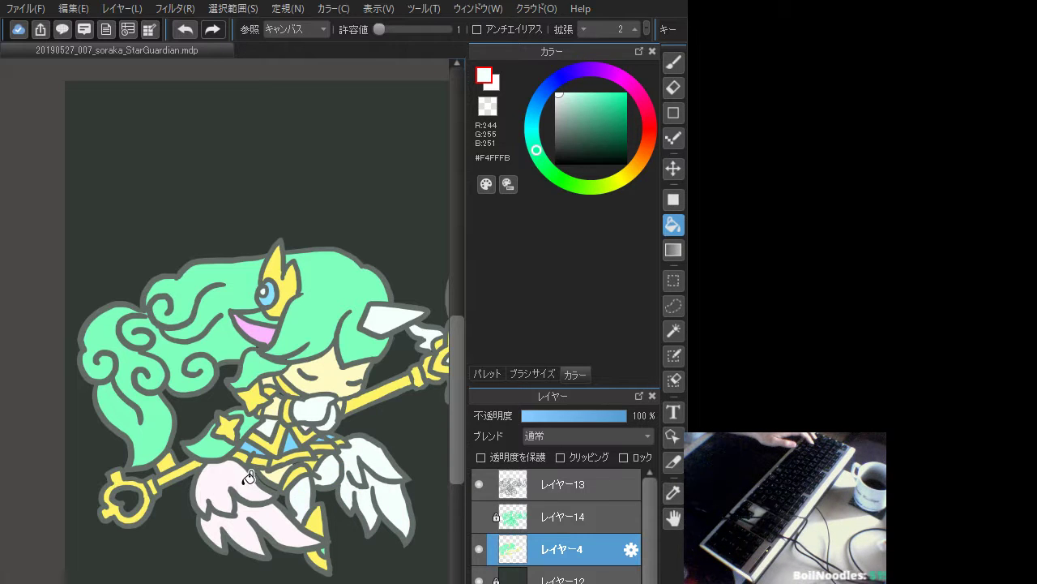
click(217, 518)
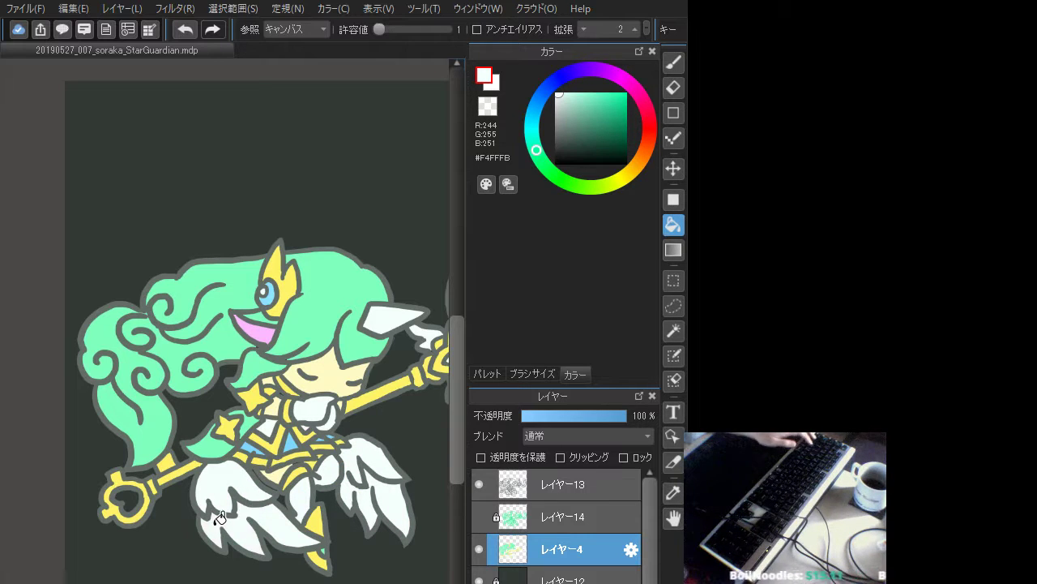
- Sample the face's pale yellow #FFFAC3 for the brush and hide the dark layer レイヤー12
key(b)
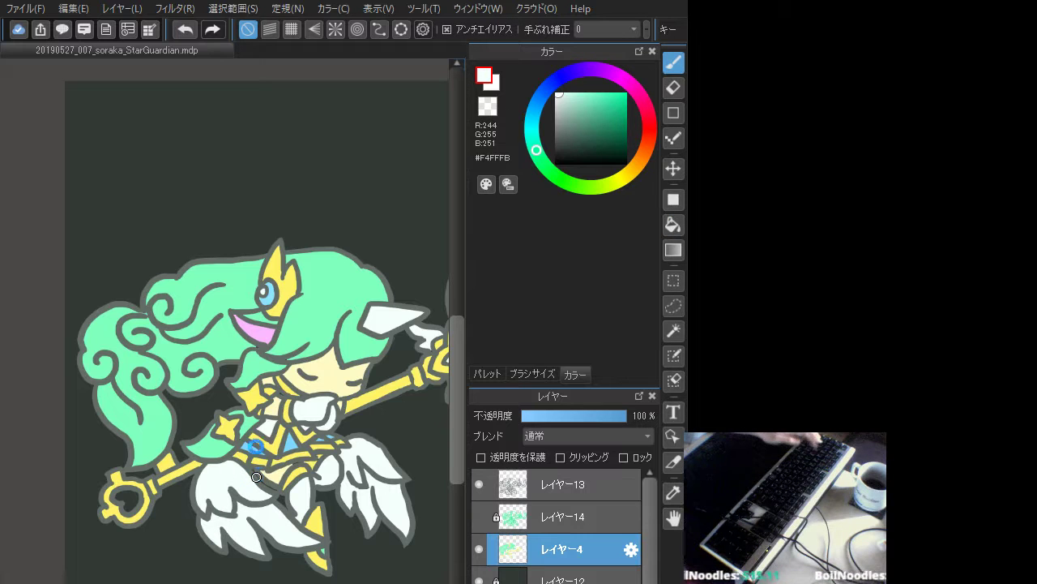
drag(366, 478, 279, 506)
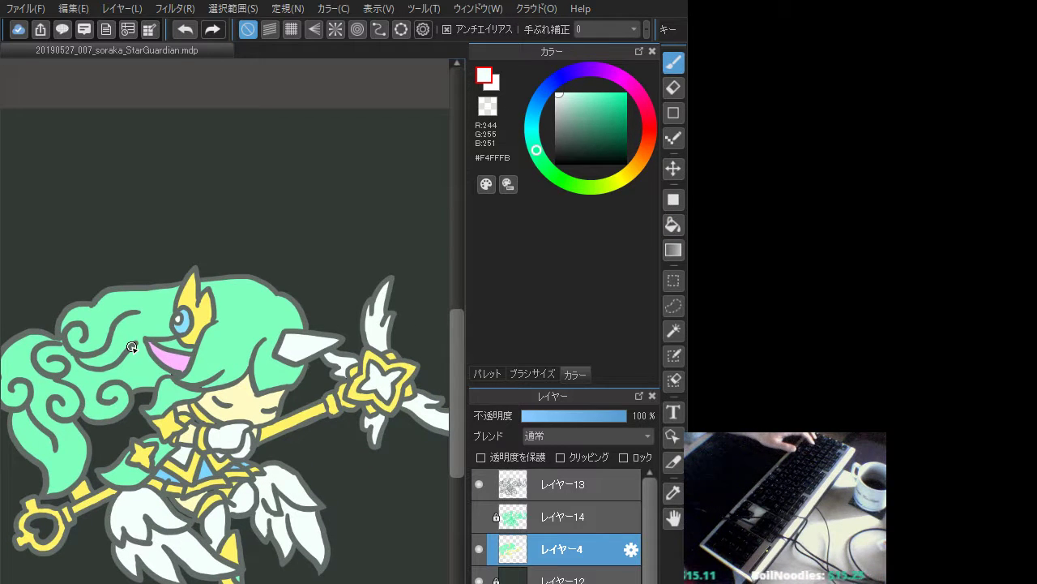
alt+click(220, 405)
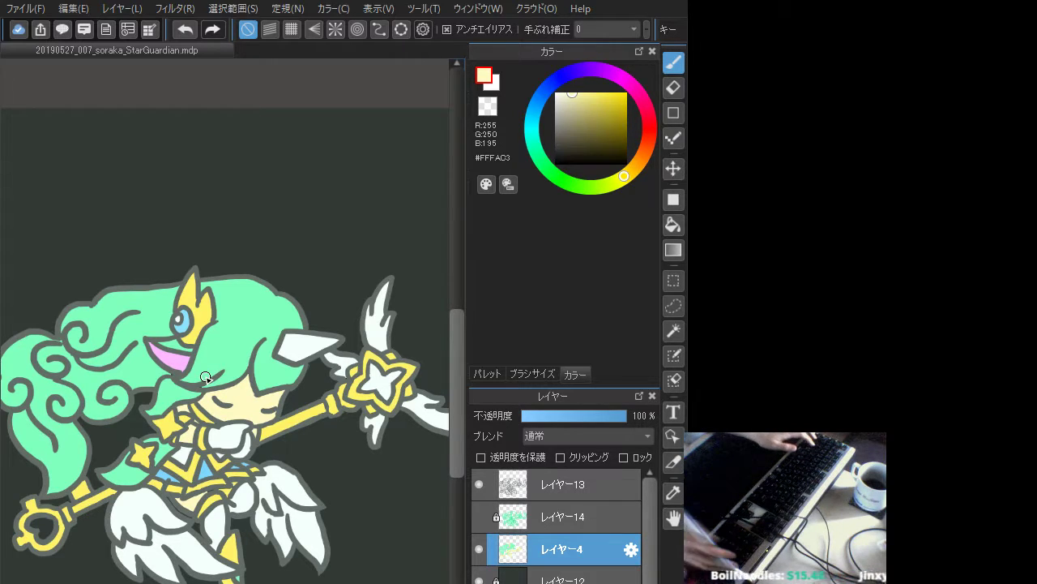
scroll(206, 377, down, 2)
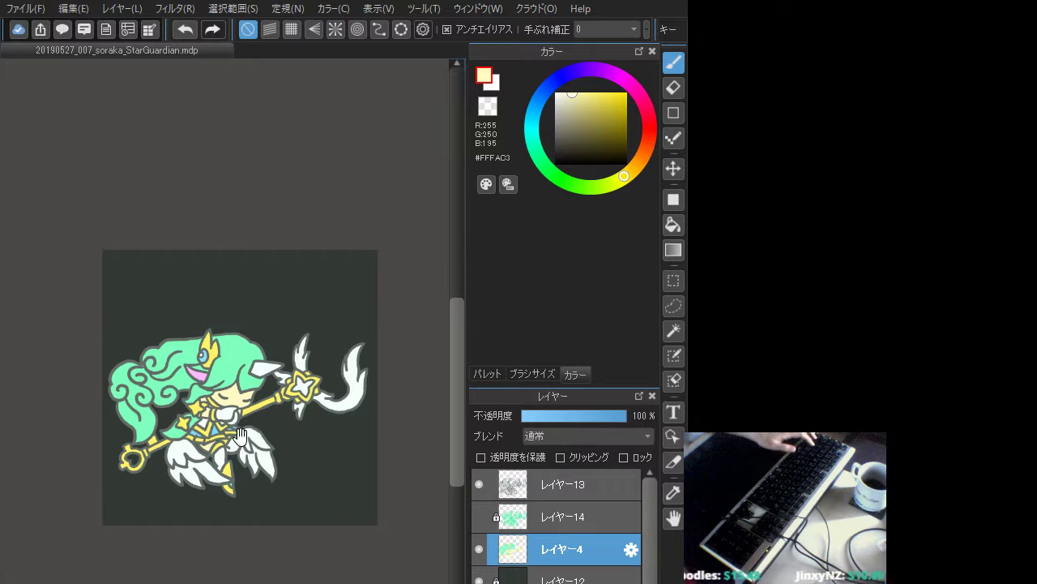
drag(240, 436, 223, 479)
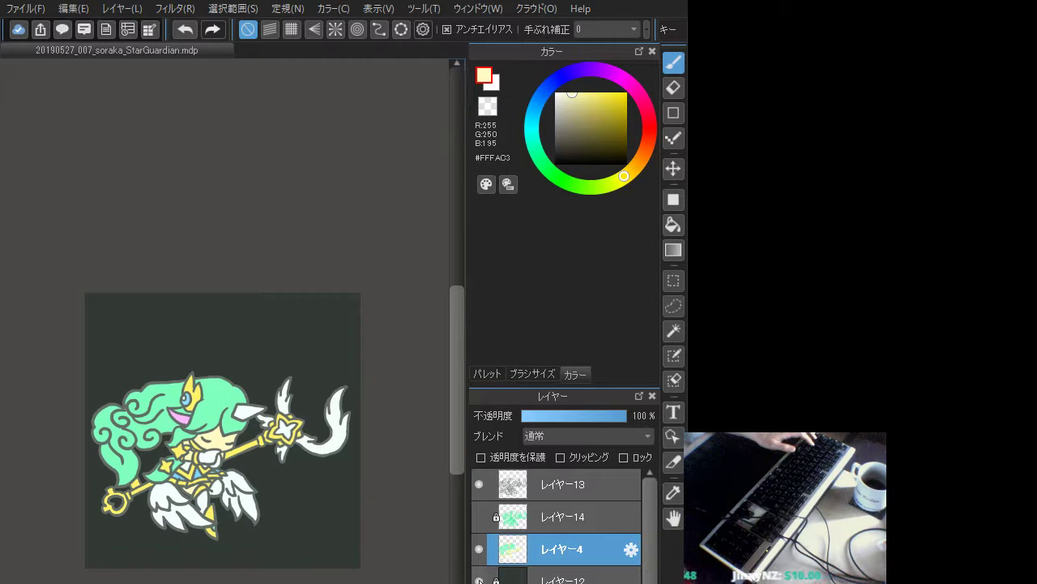
click(478, 579)
click(478, 583)
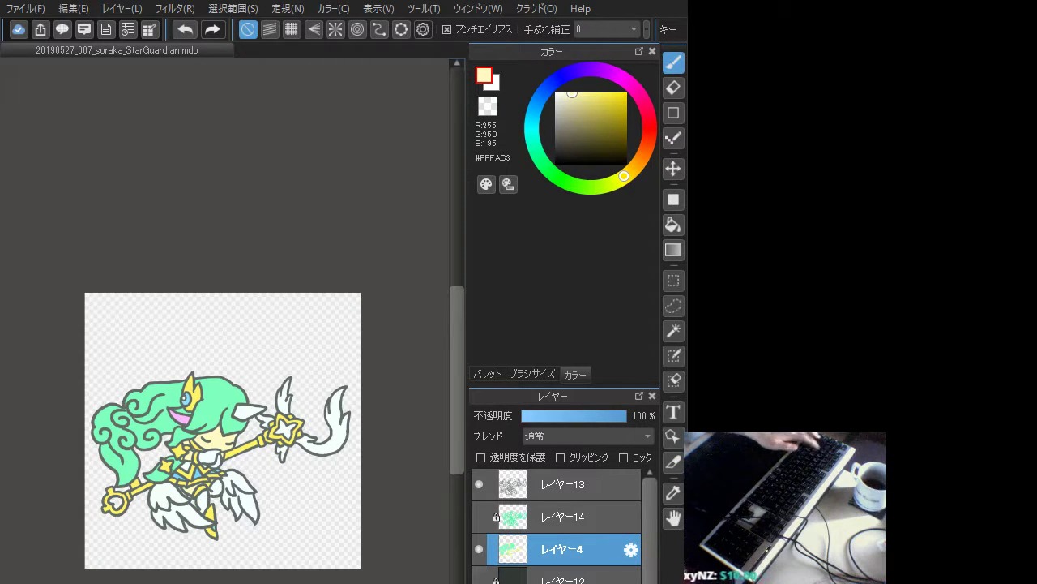
- Sample the pink of the piece below the tiara, shift it to #FFB8CC and dab a blush spot on the cheek nearest the shoulder star
key(ctrl+plus)
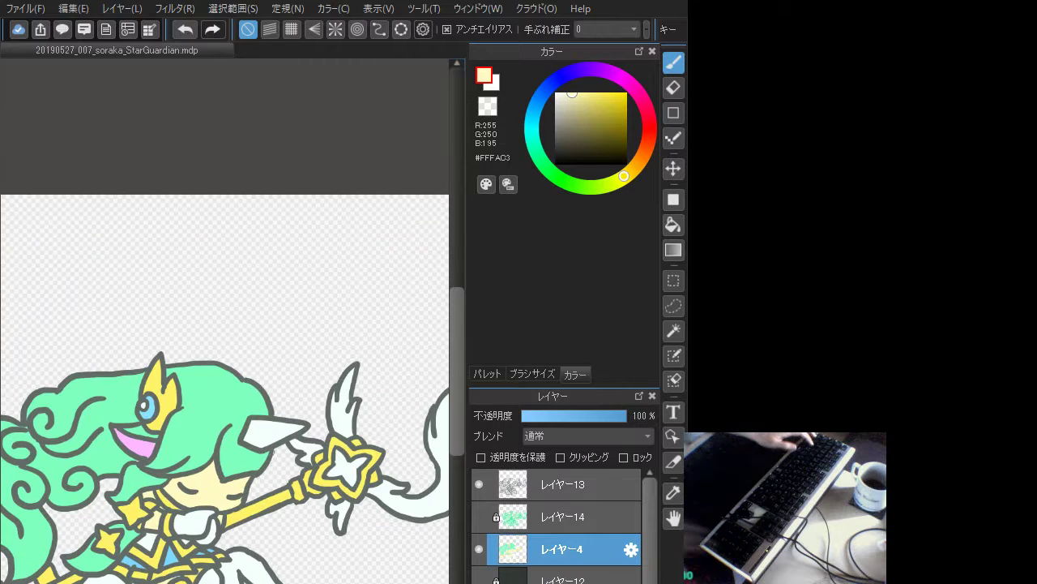
drag(198, 519, 232, 450)
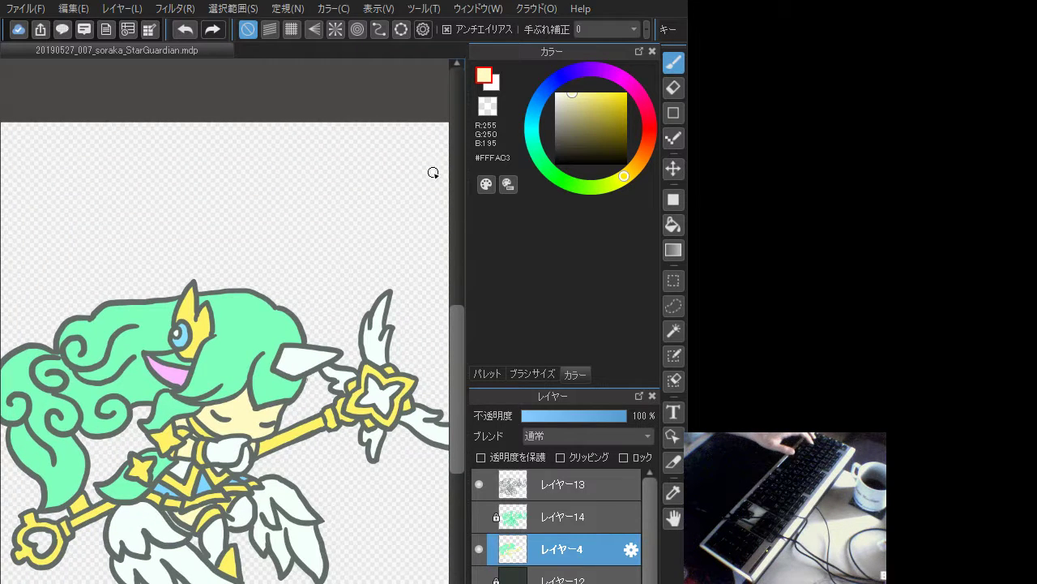
alt+click(179, 369)
mouse_move(209, 408)
mouse_down()
mouse_move(209, 425)
mouse_move(206, 417)
mouse_up()
click(647, 110)
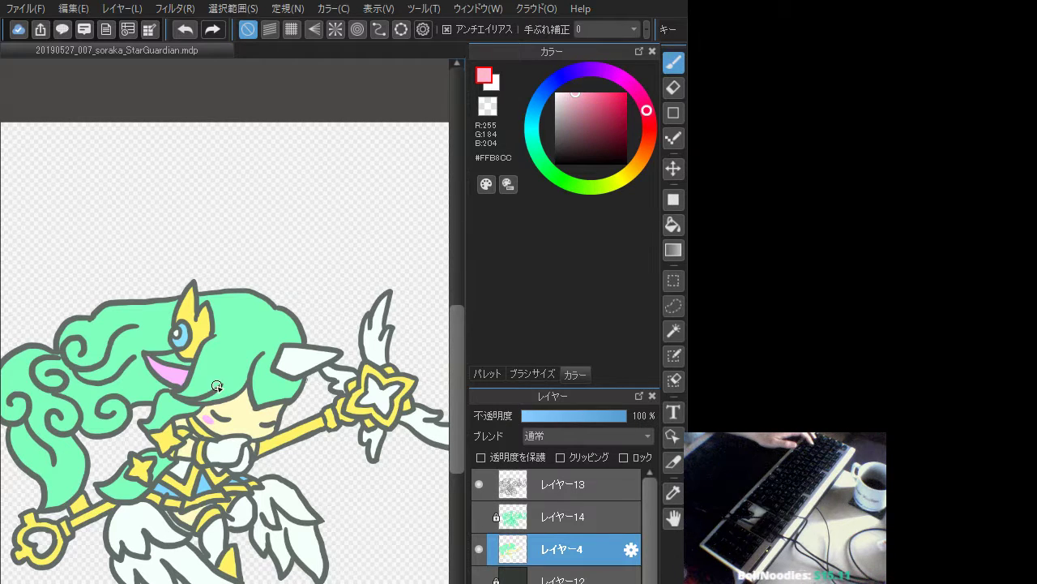
drag(207, 418, 207, 421)
key(ctrl+z)
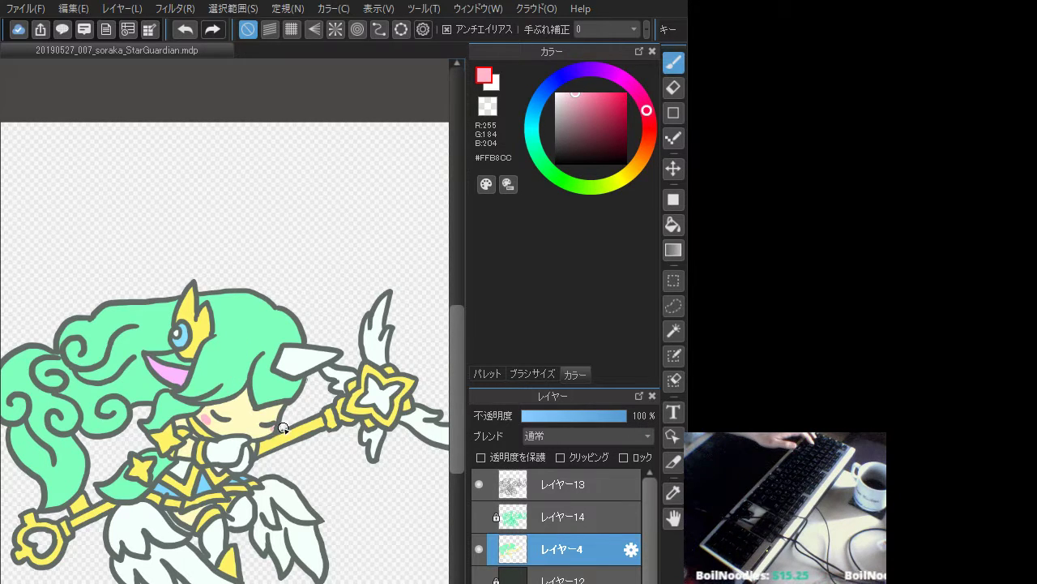
key(ctrl+z)
- Try a matching #FFB8CC blush spot on the other cheek and undo it, keeping only the first cheek's blush
drag(282, 425, 281, 428)
key(ctrl+z)
key(ctrl+z)
key(ctrl+y)
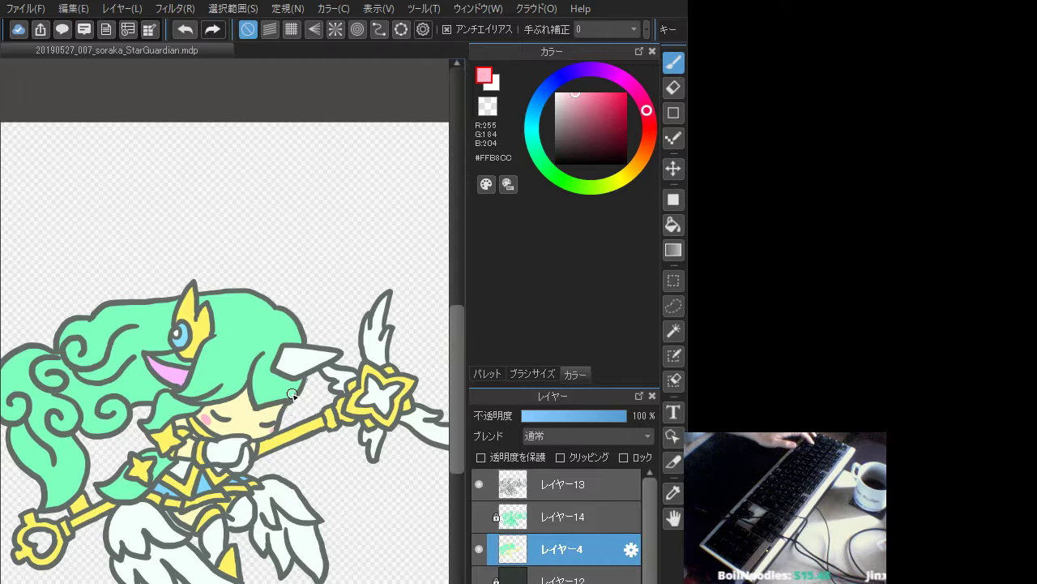
scroll(293, 394, down, 2)
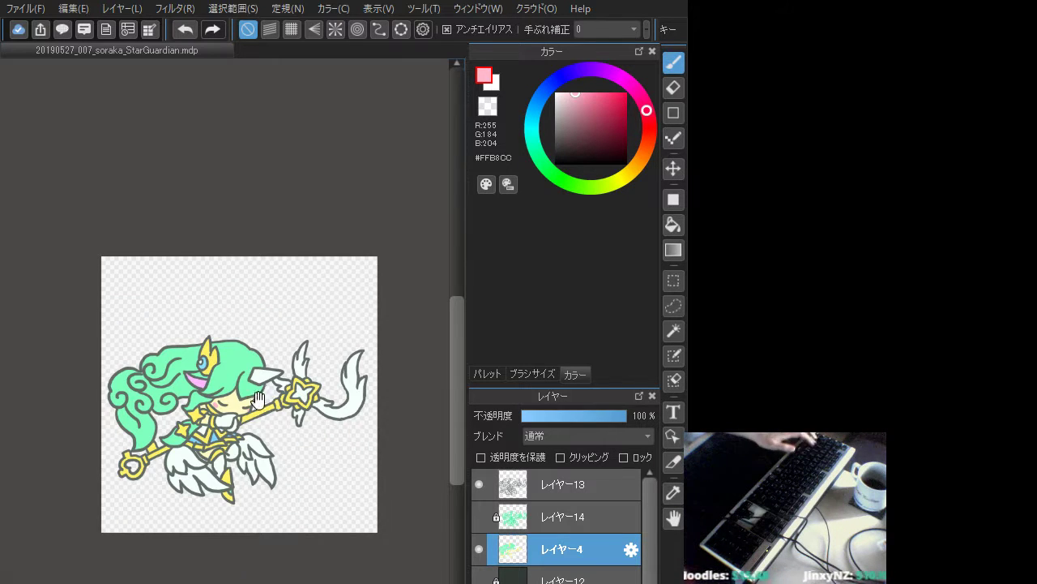
drag(282, 400, 260, 445)
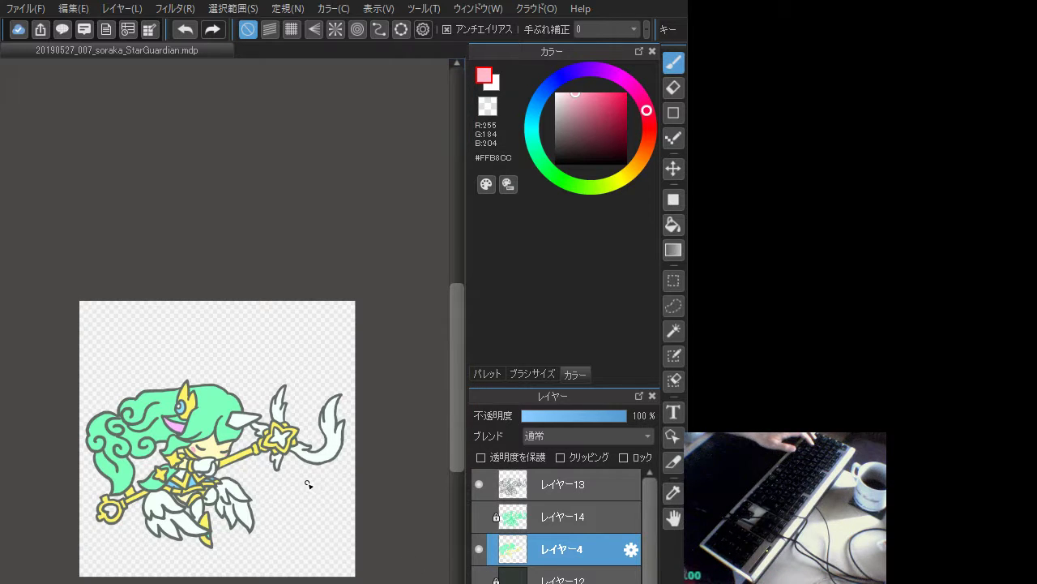
- Sample the very pale mint #F4FFFB from the wand for the Bucket tool and check the coloured figure up close and as a whole
alt+click(289, 430)
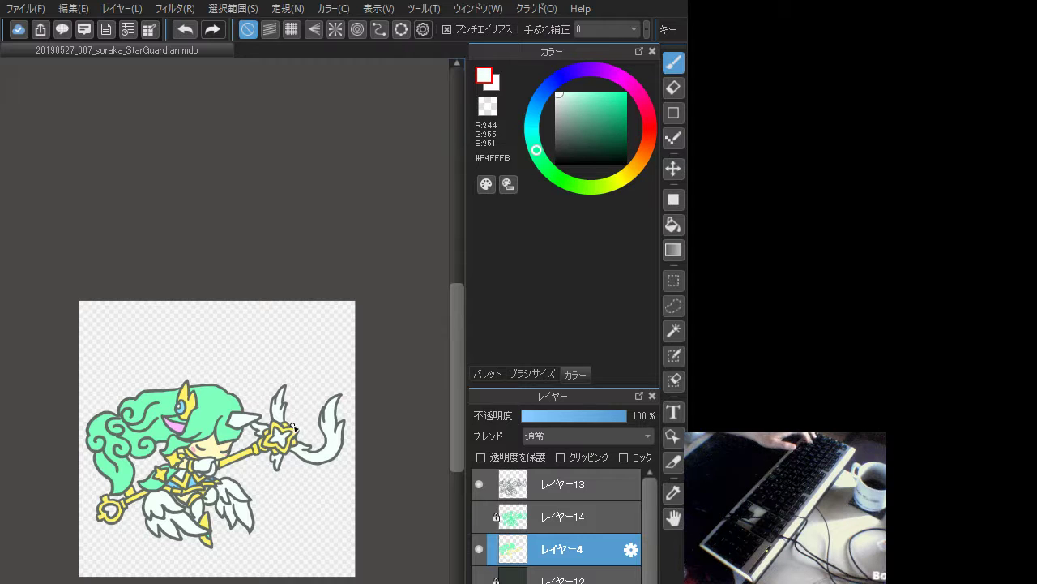
key(g)
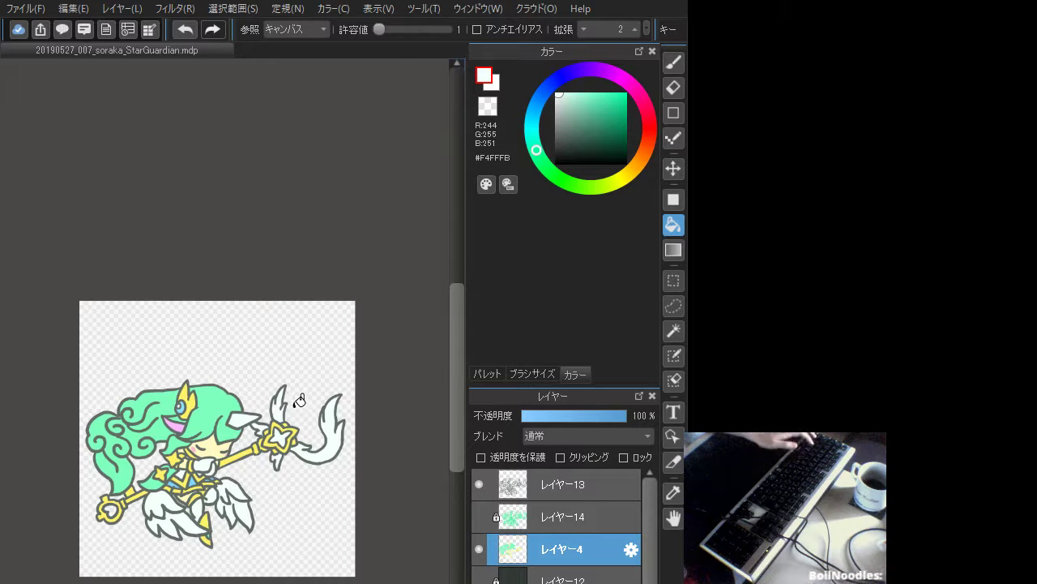
scroll(242, 308, up, 2)
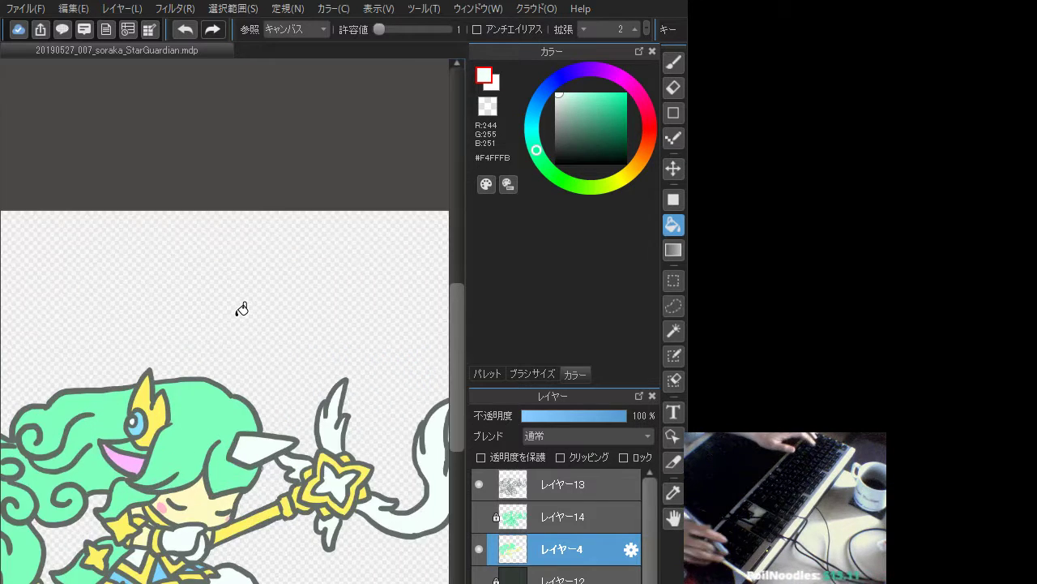
key(ctrl+plus)
drag(26, 526, 78, 347)
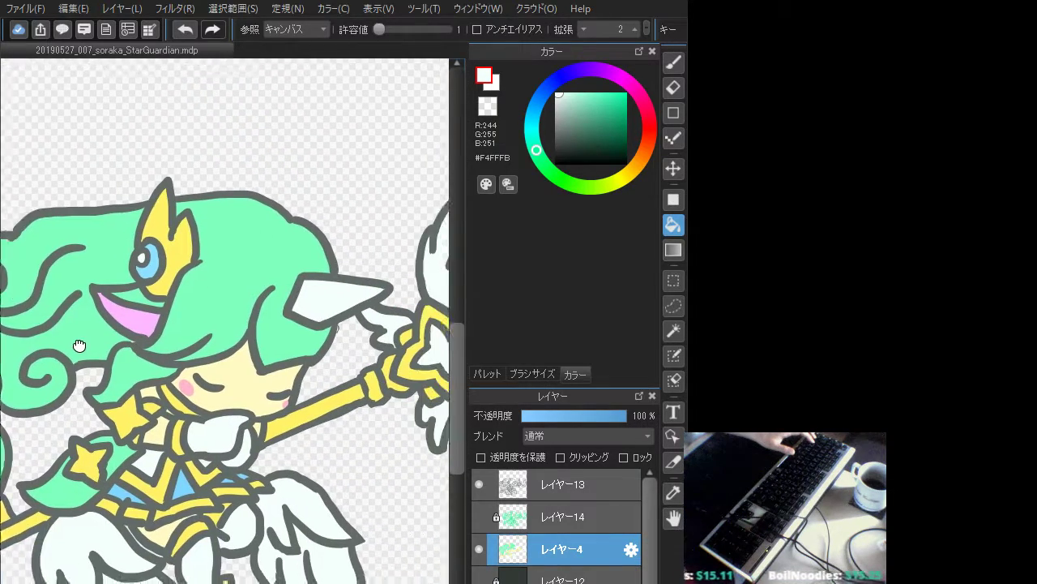
scroll(78, 346, down, 3)
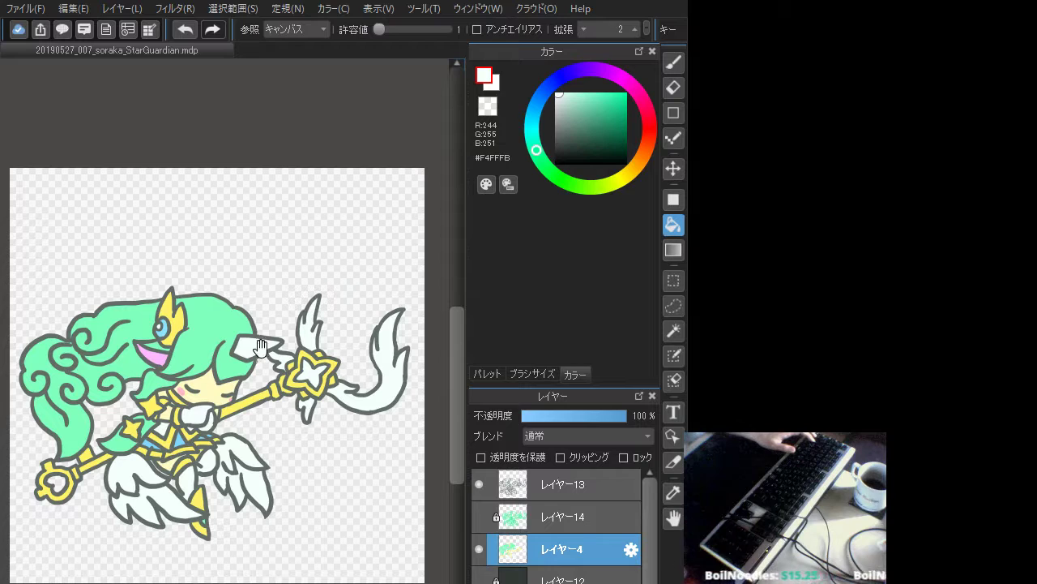
drag(283, 384, 290, 426)
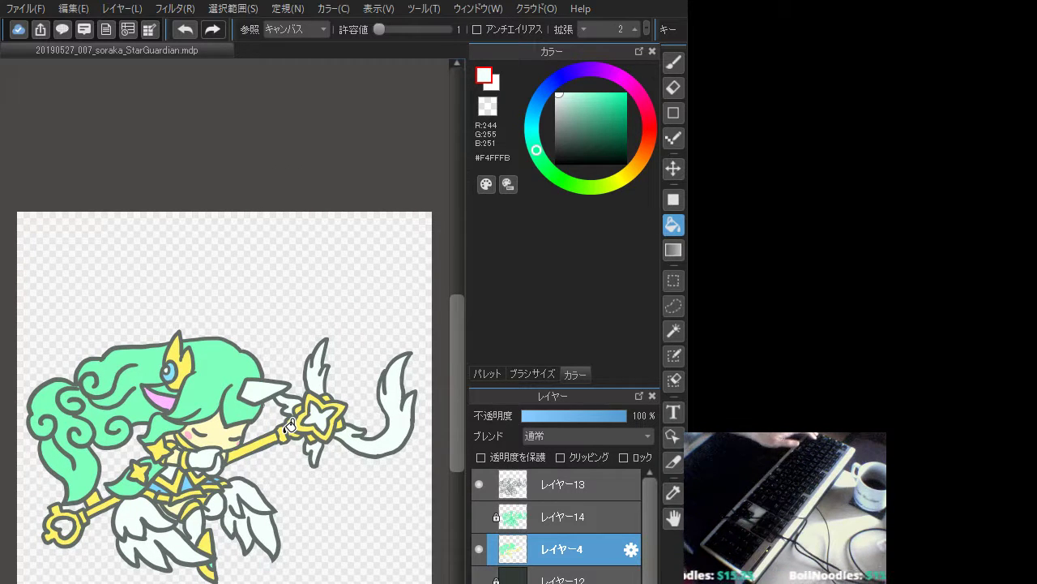
- Save the drawing as a new file named 20190527_008_soraka_PajamaGuardian.mdp
click(42, 13)
click(98, 282)
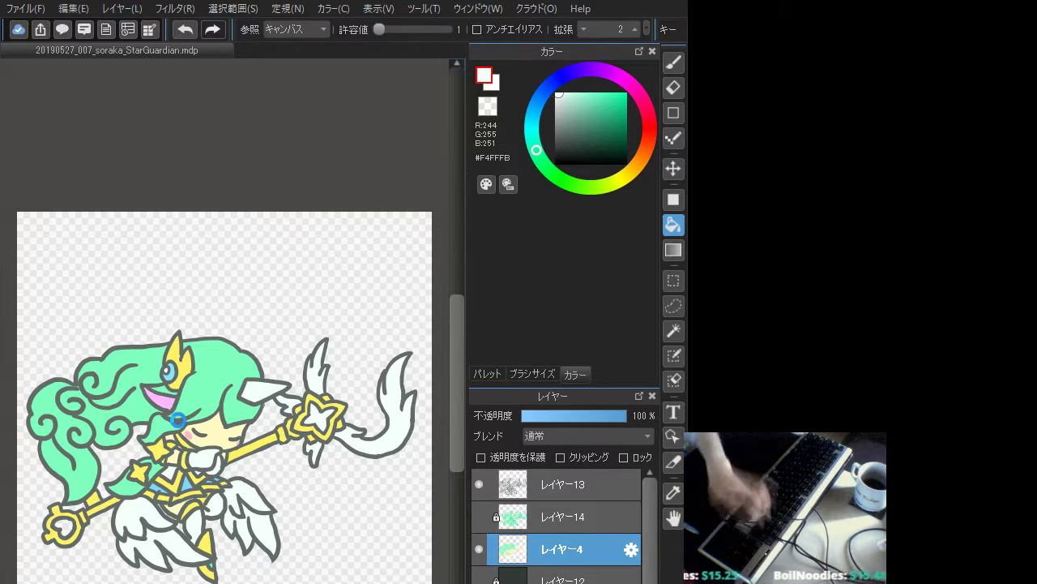
key(Return)
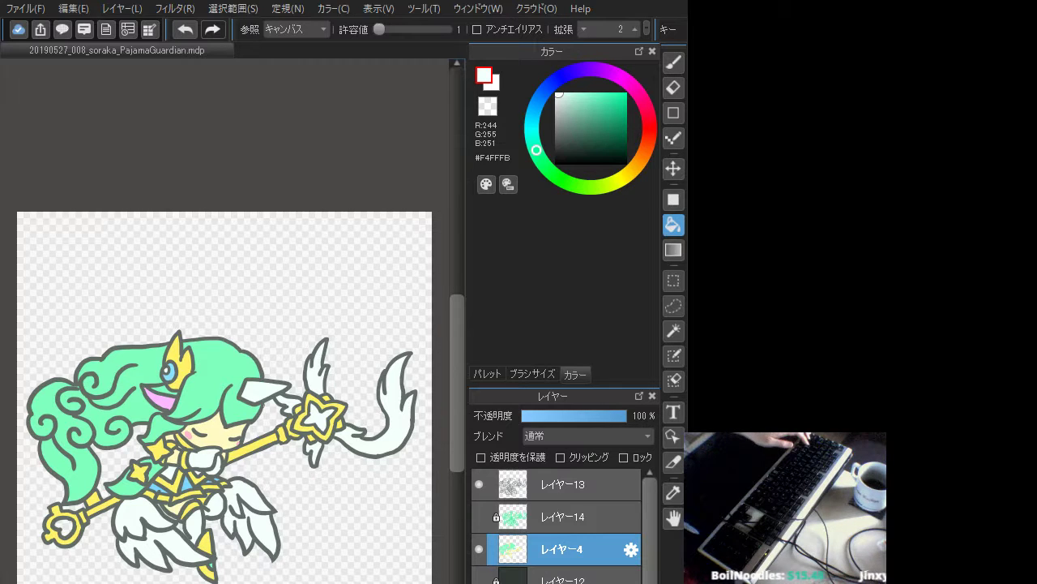
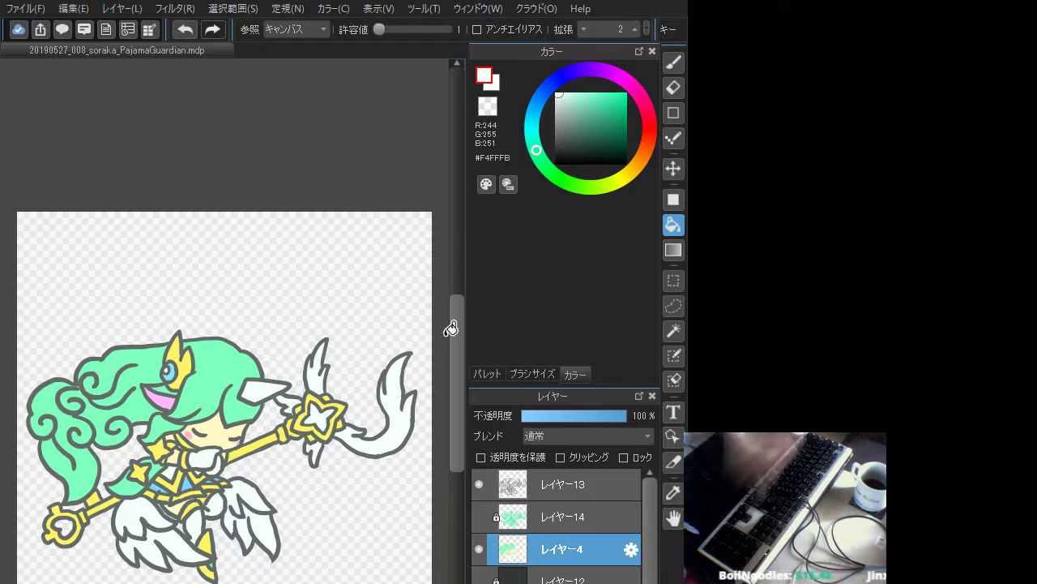
- Clear the flat colours from レイヤー4, then unlock the sketch layer レイヤー14 and raise its opacity to 100%
key(Delete)
click(561, 514)
click(622, 455)
drag(581, 415, 612, 413)
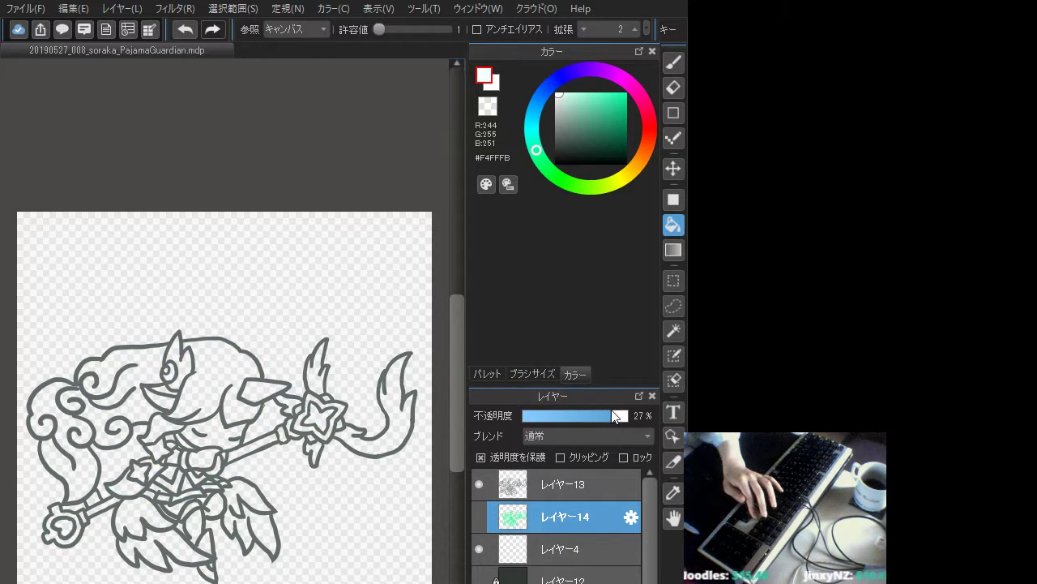
- Clear the line art from レイヤー13, show レイヤー14 and clear its green sketch
click(567, 485)
key(Delete)
click(479, 516)
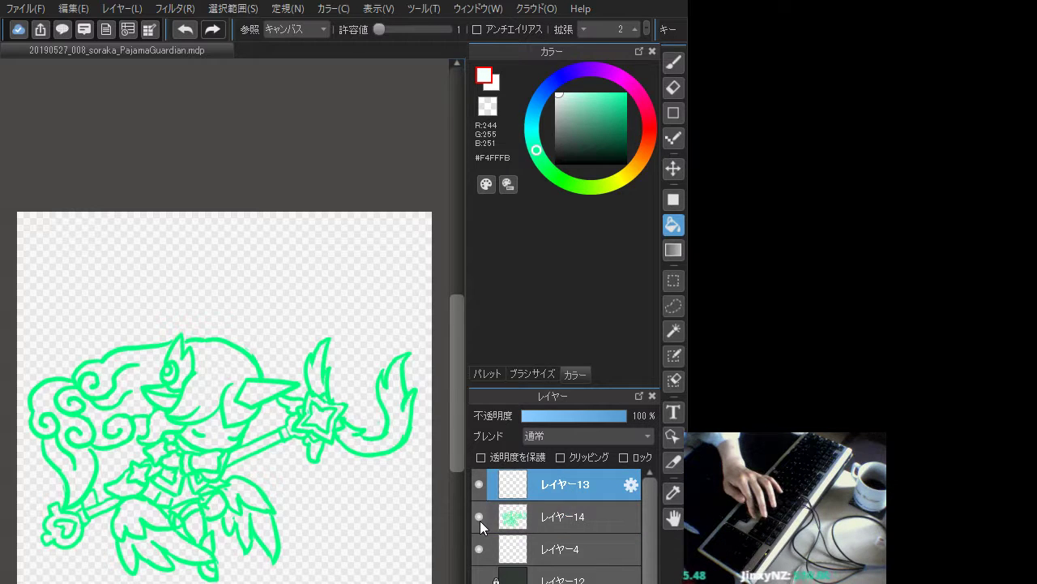
click(560, 523)
key(Delete)
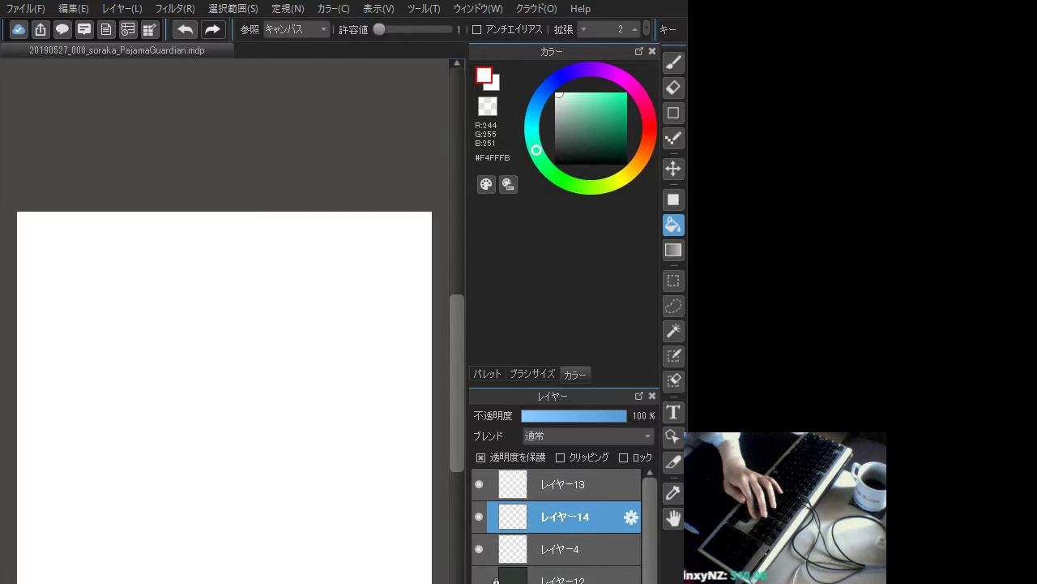
- Set the brush to the dark grey-green #313835 and turn off transparency protection on レイヤー14
click(673, 62)
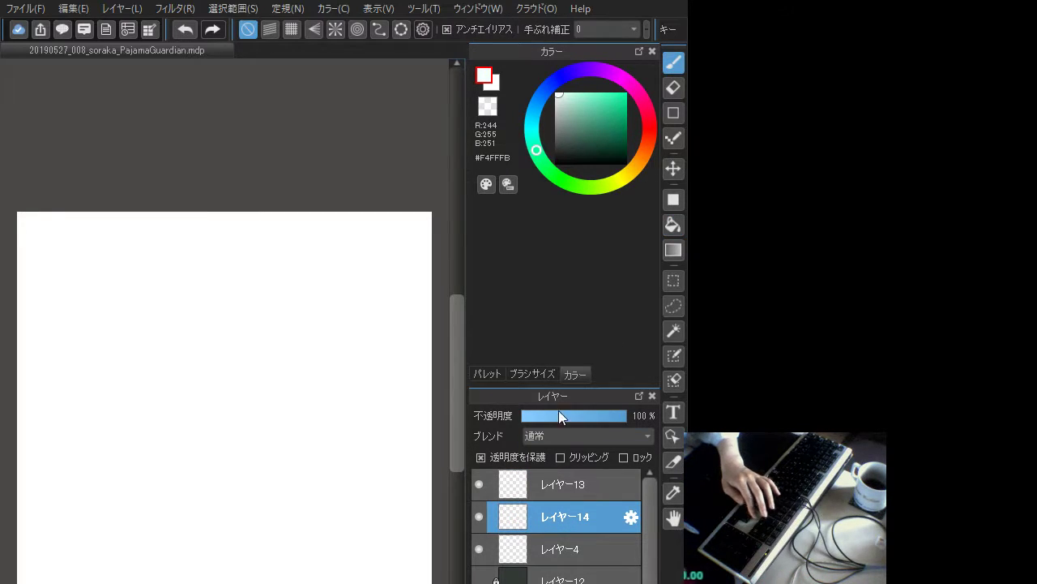
click(564, 142)
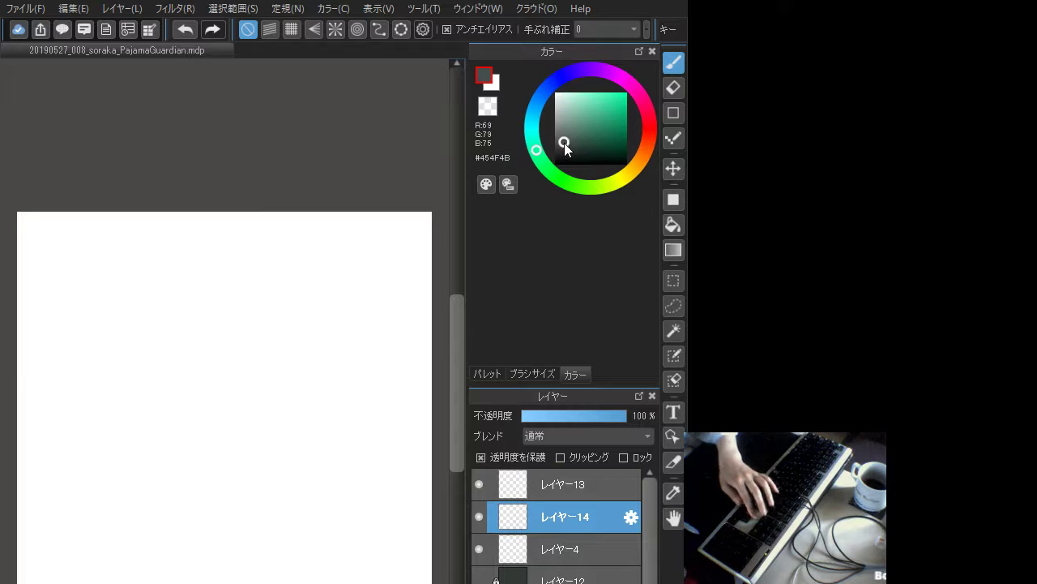
click(564, 148)
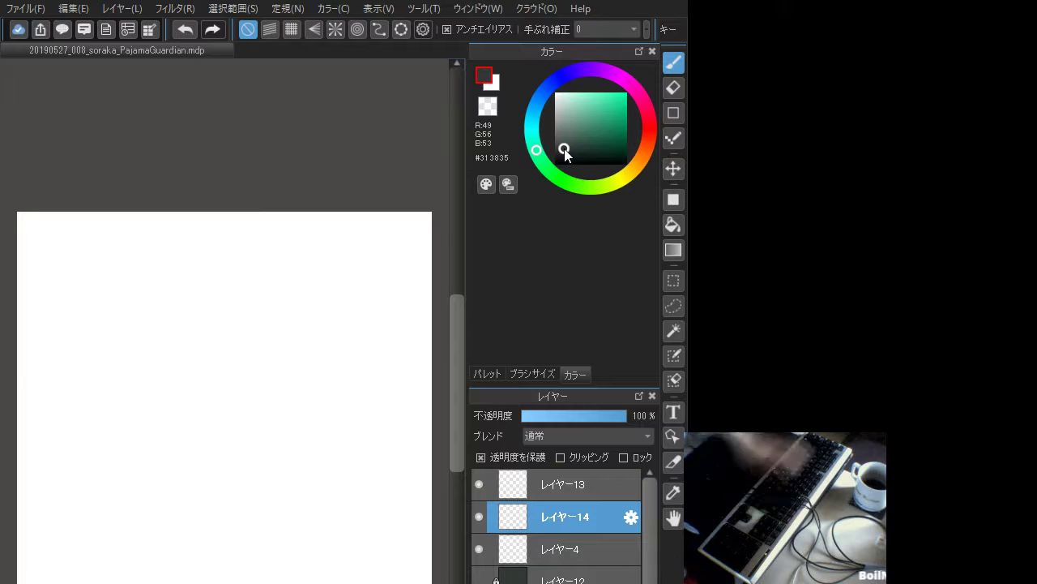
click(480, 459)
- Try a short hooked stroke in the middle of レイヤー14, undo it and open the brush size presets
drag(200, 419, 256, 451)
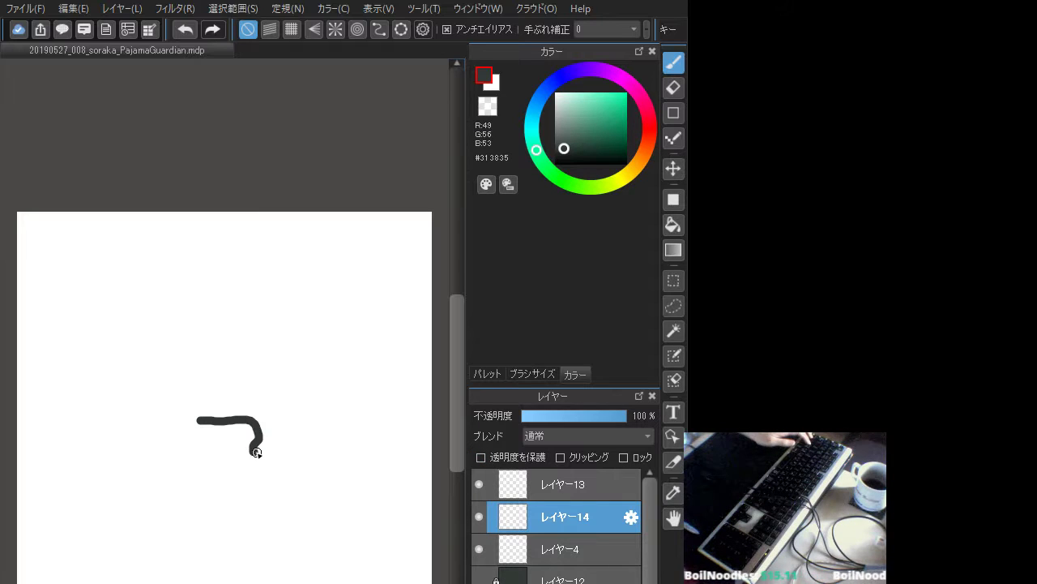
click(542, 375)
key(ctrl+z)
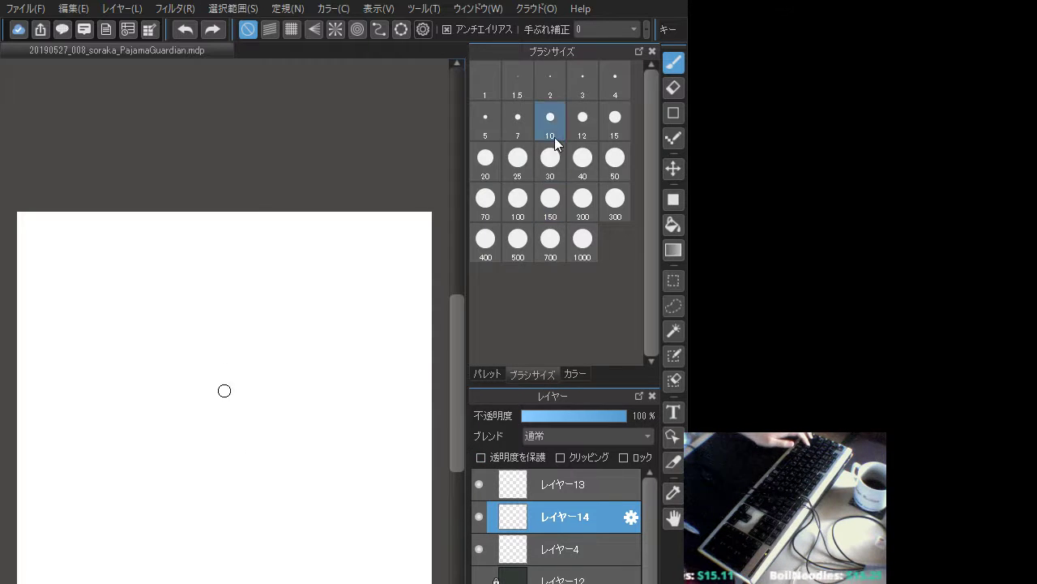